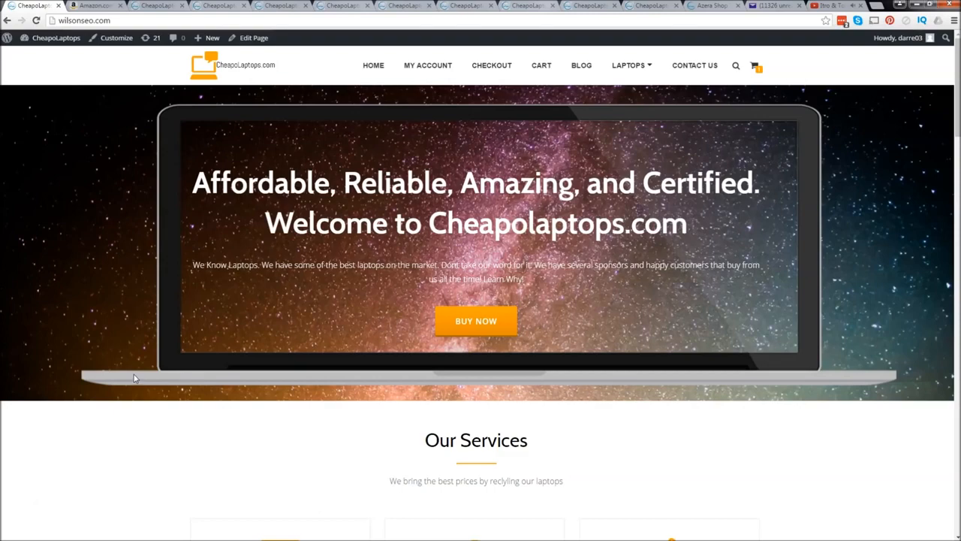
Step: Examine the CheapoLaptops homepage from the welcome banner through the services boxes to the shop's laptop descriptions
triple_click(267, 224)
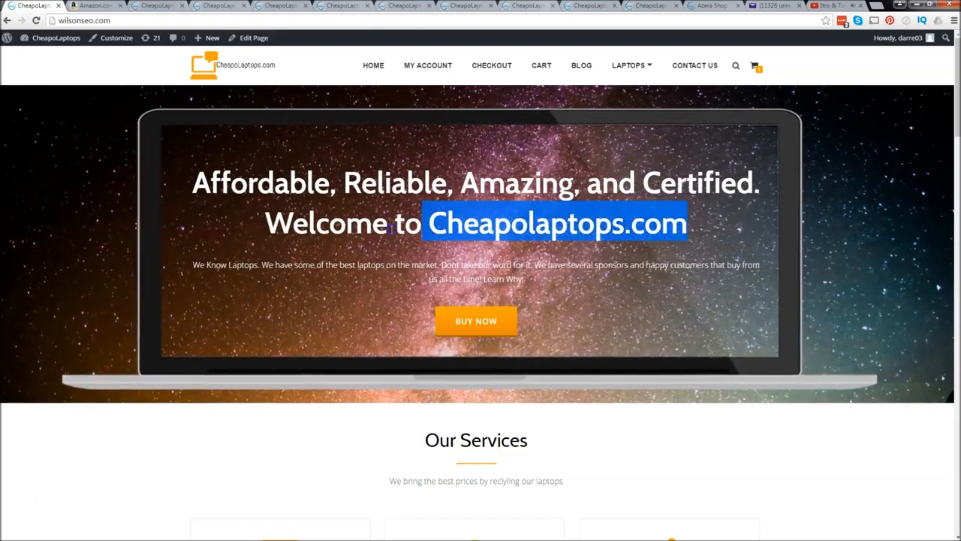
click(618, 406)
scroll(663, 331, down, 1)
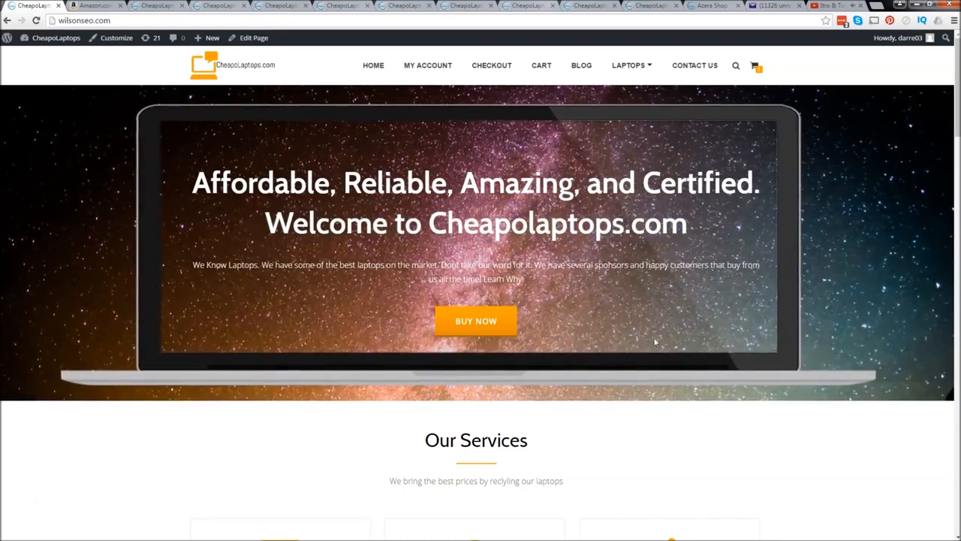
scroll(663, 330, down, 3)
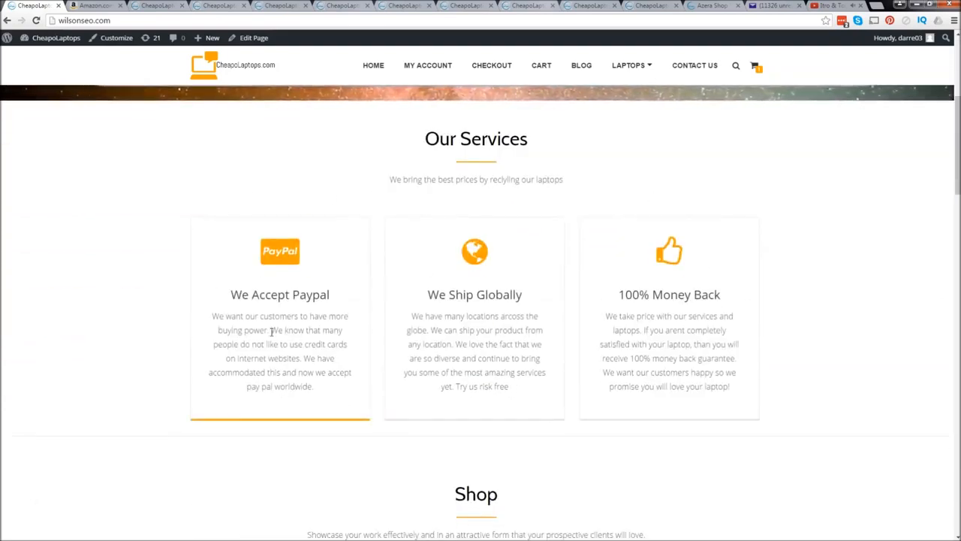
scroll(217, 314, down, 4)
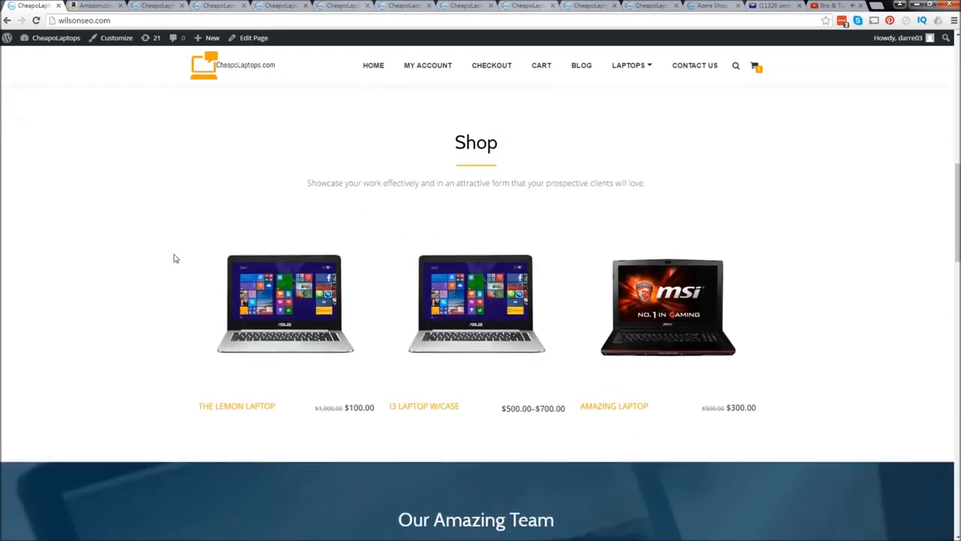
mouse_move(240, 406)
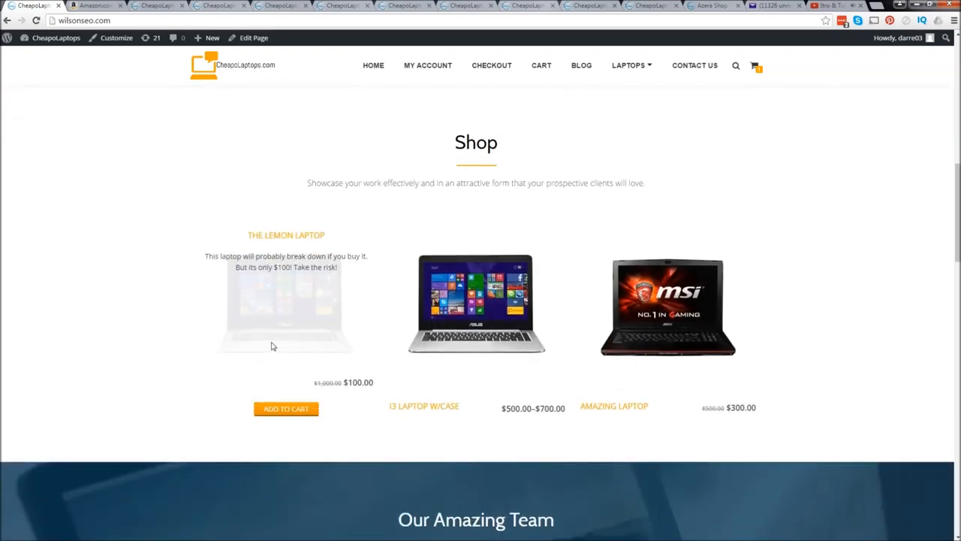
drag(340, 269, 212, 257)
mouse_move(682, 294)
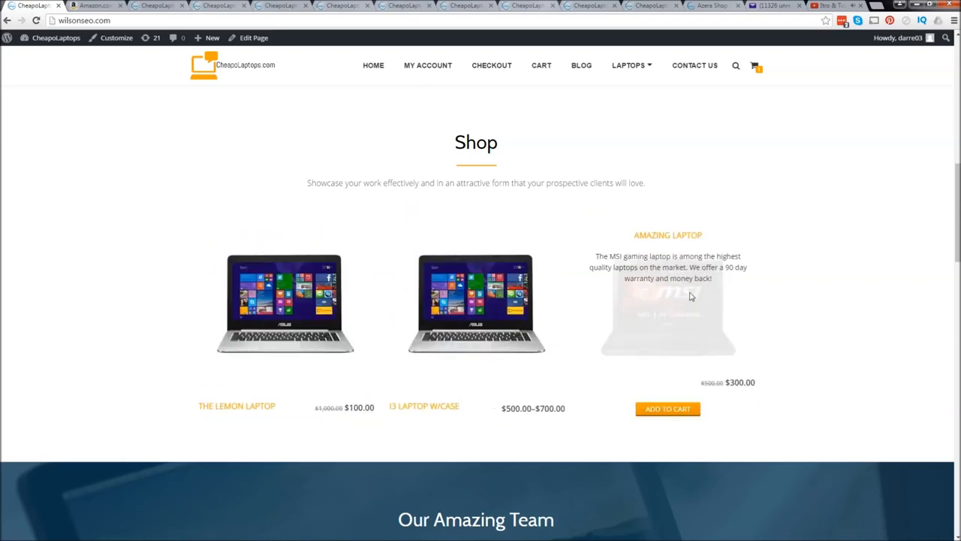
Step: Review the homepage's team members, customer testimonials and price-match banner
scroll(760, 297, down, 4)
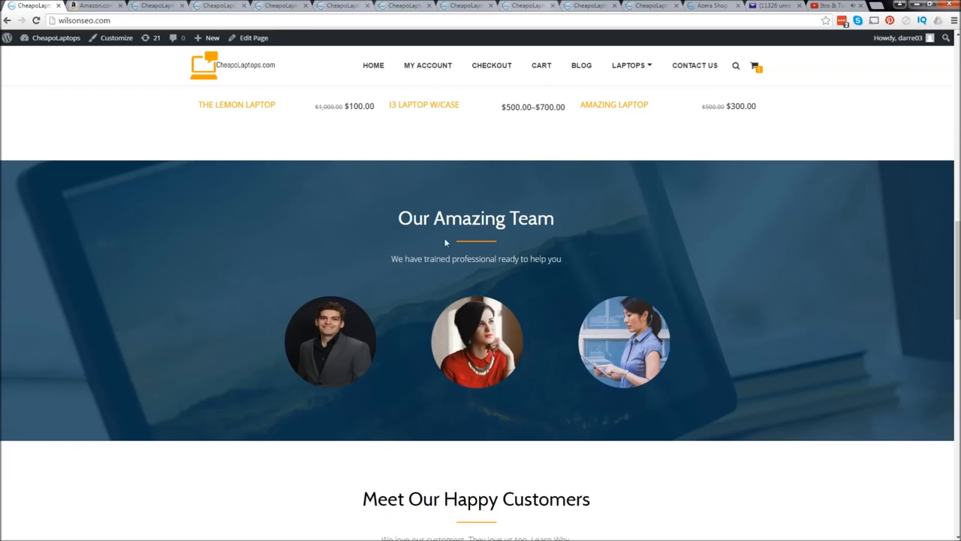
mouse_move(365, 337)
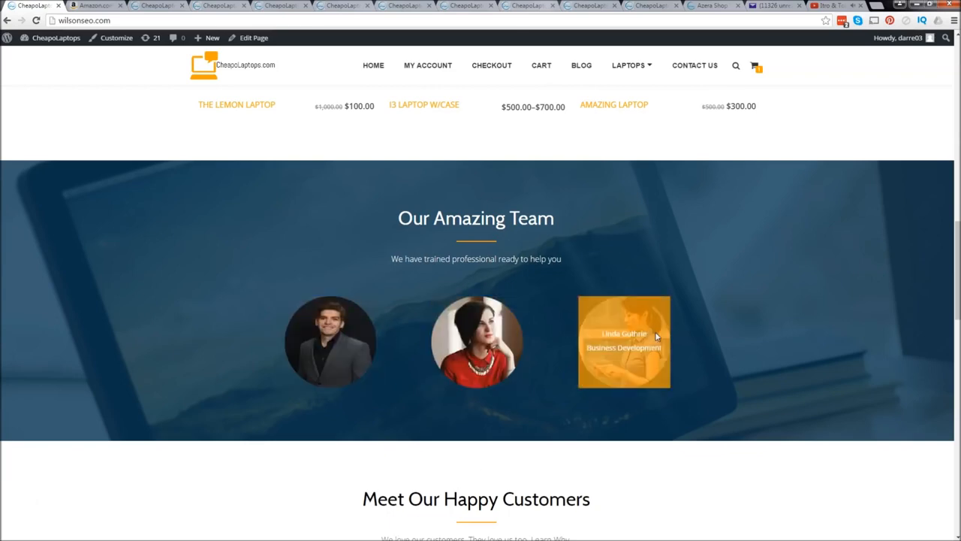
scroll(743, 331, down, 3)
scroll(745, 337, down, 2)
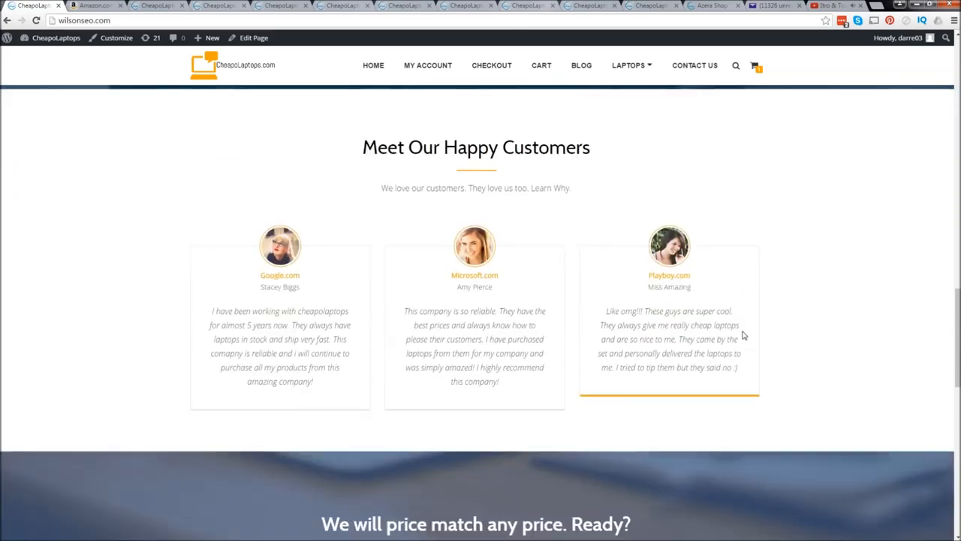
scroll(743, 335, up, 1)
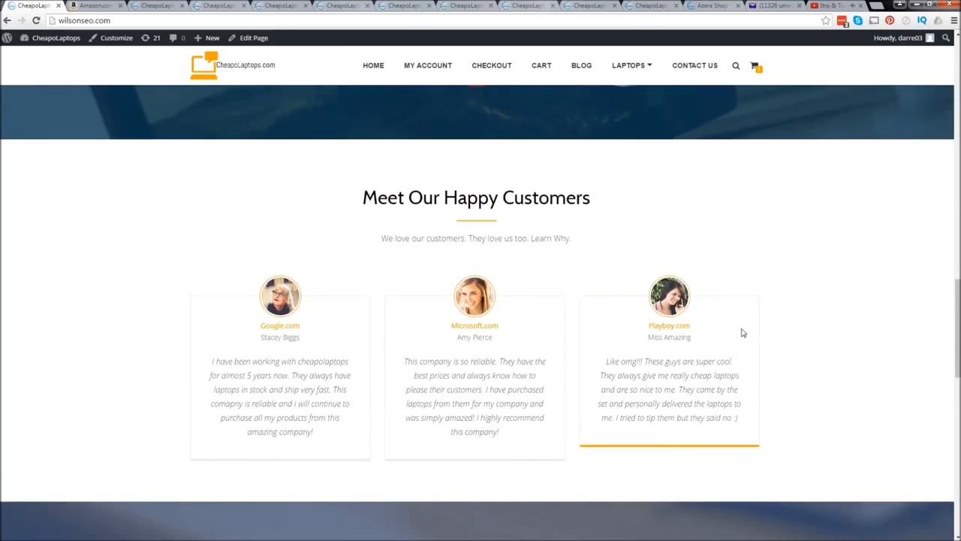
scroll(338, 342, down, 2)
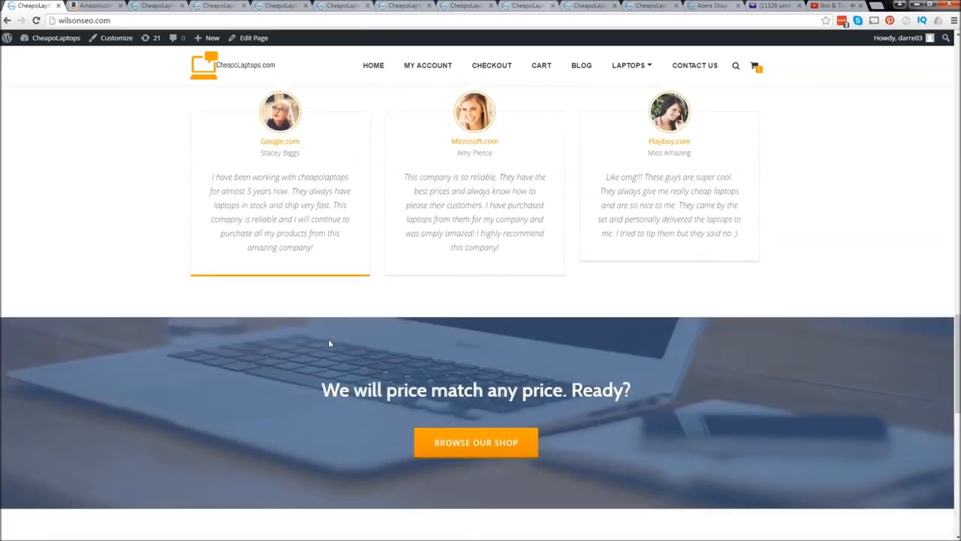
scroll(328, 343, down, 1)
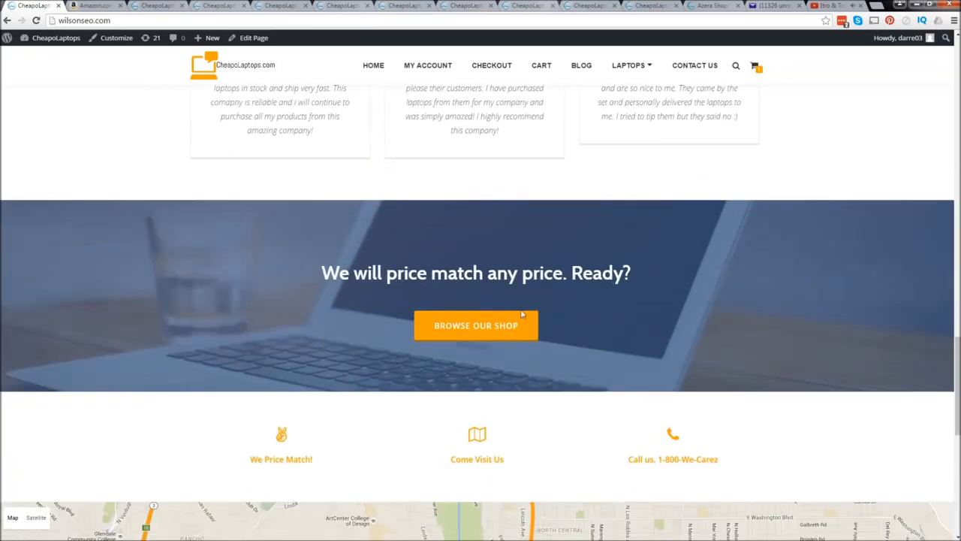
Step: Show the location details of the Rose Bowl Stadium marker on the homepage map
scroll(525, 313, down, 3)
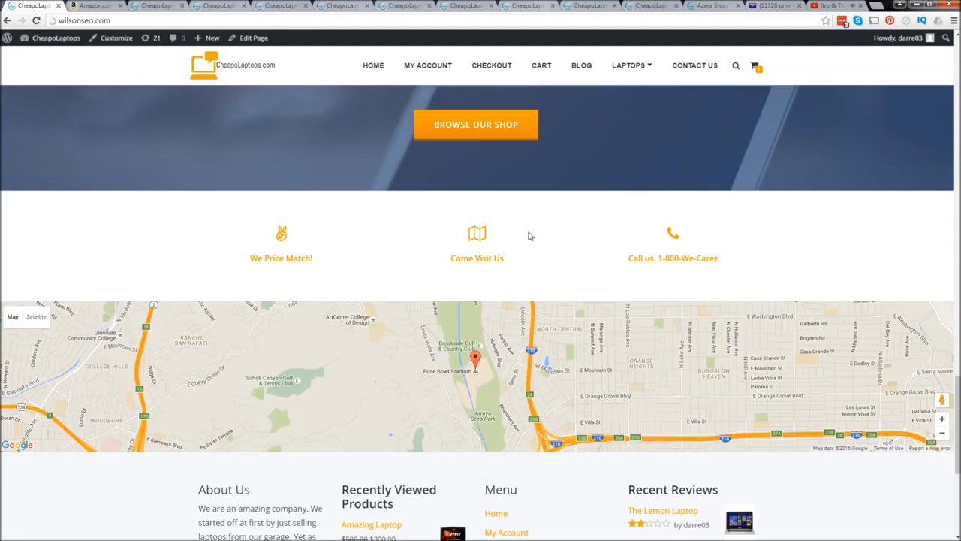
scroll(330, 270, down, 1)
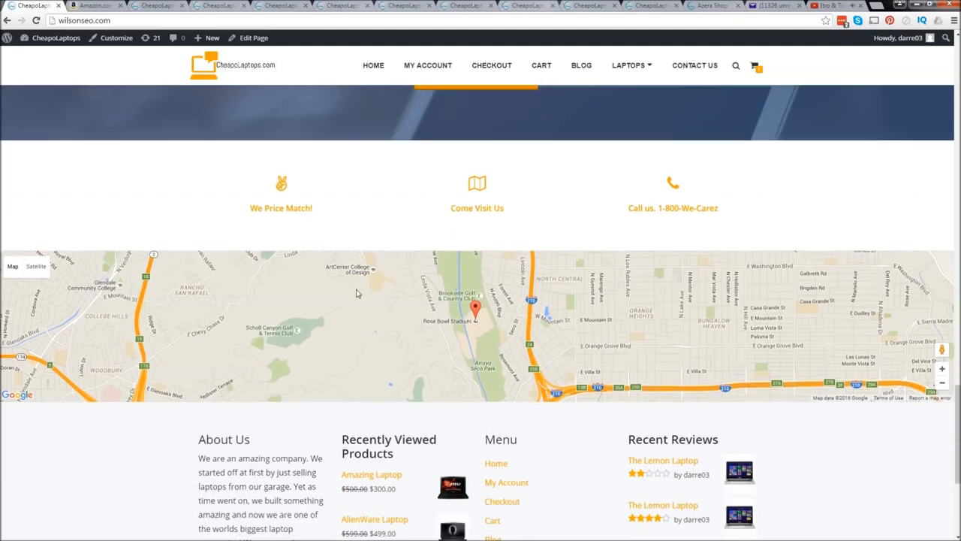
drag(478, 292, 477, 309)
click(478, 310)
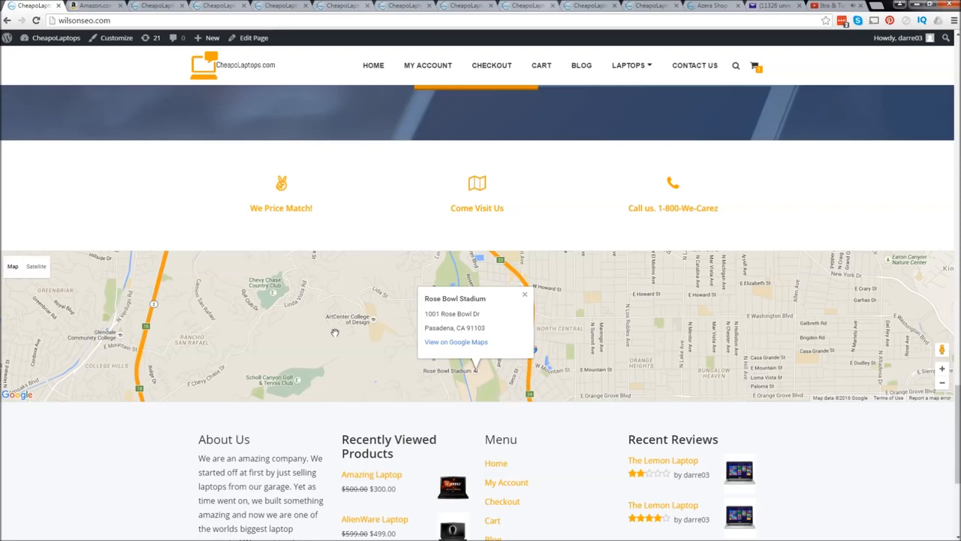
Step: Look through the footer's recently viewed products, menu links and recent reviews, and return to the homepage banner
scroll(335, 332, down, 1)
scroll(267, 413, down, 3)
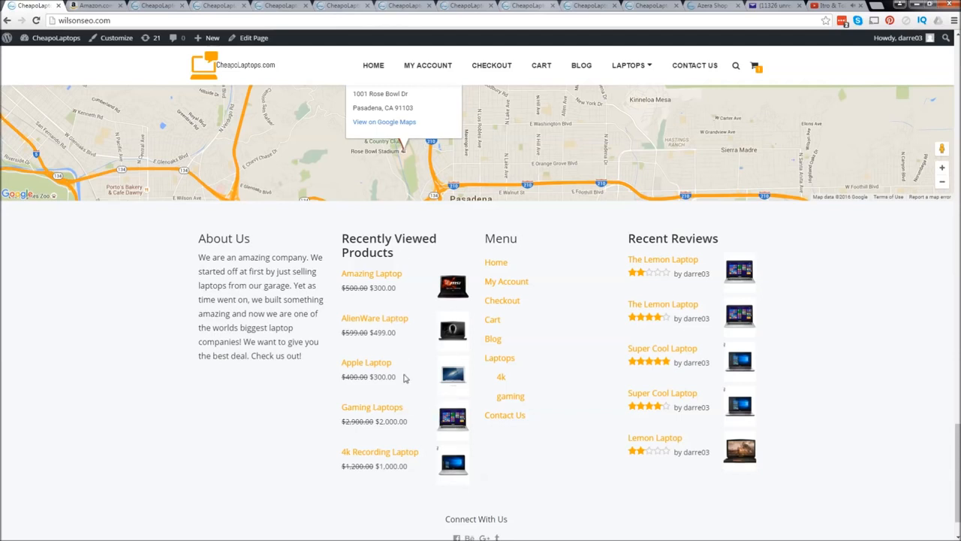
scroll(393, 377, down, 1)
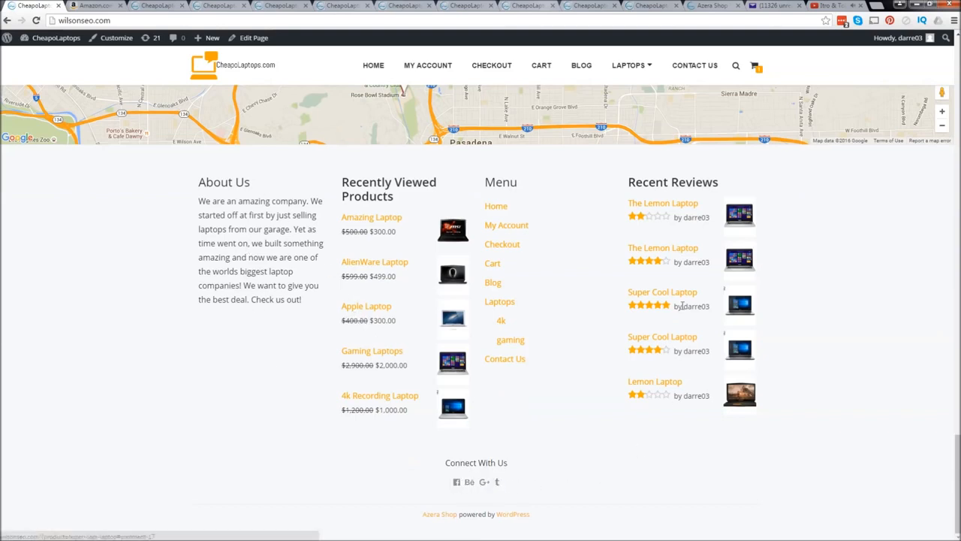
scroll(506, 345, up, 7)
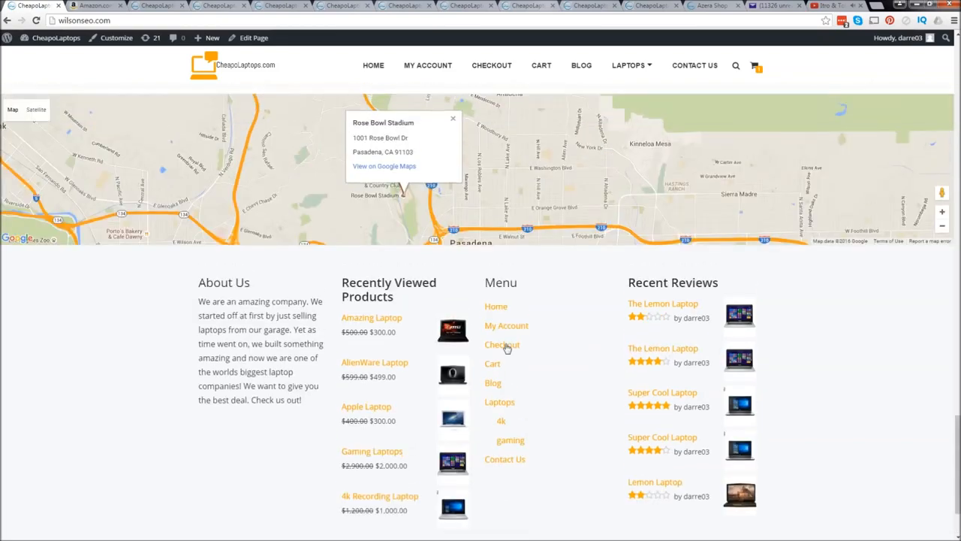
scroll(489, 222, up, 10)
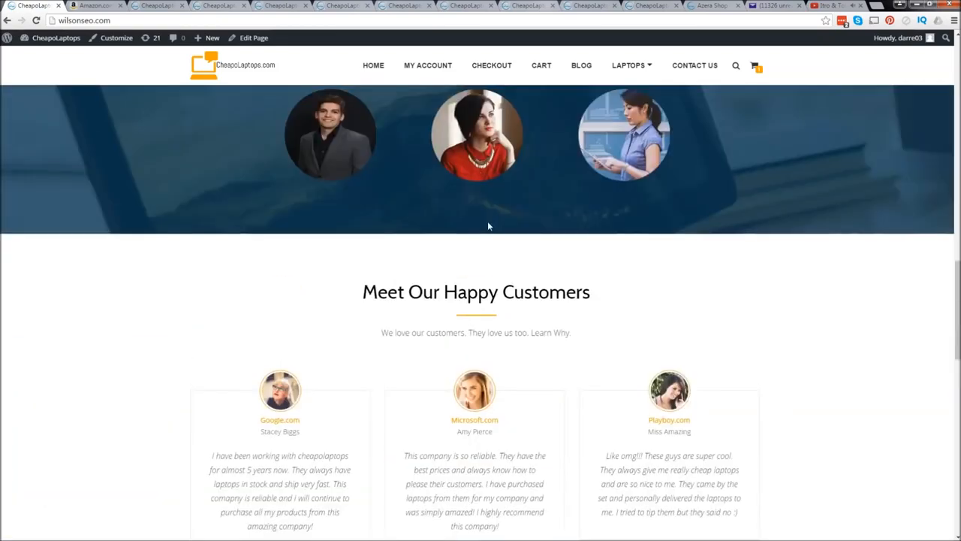
scroll(488, 222, up, 8)
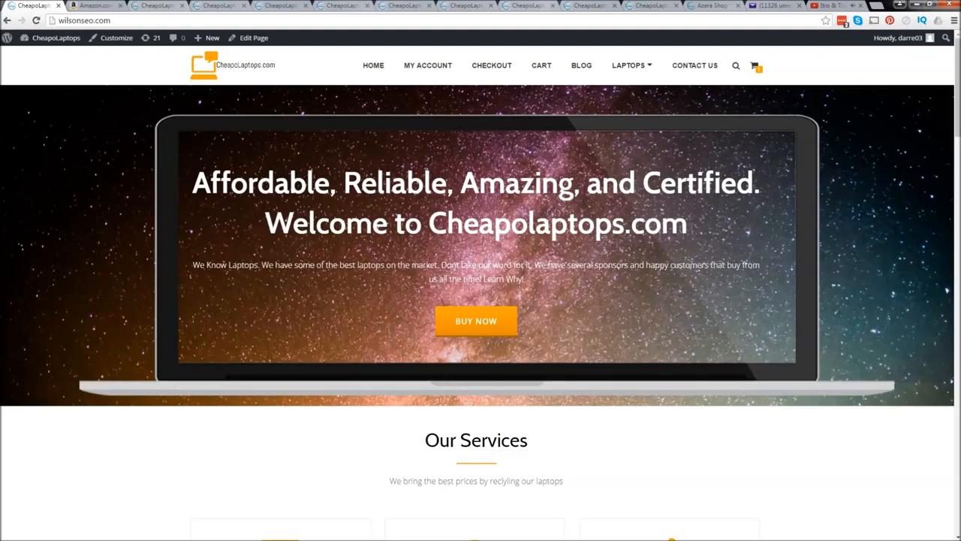
Step: Compare the alternative CheapoLaptops homepage header designs open in the other browser tabs, ending on the night-sky laptop version
click(157, 5)
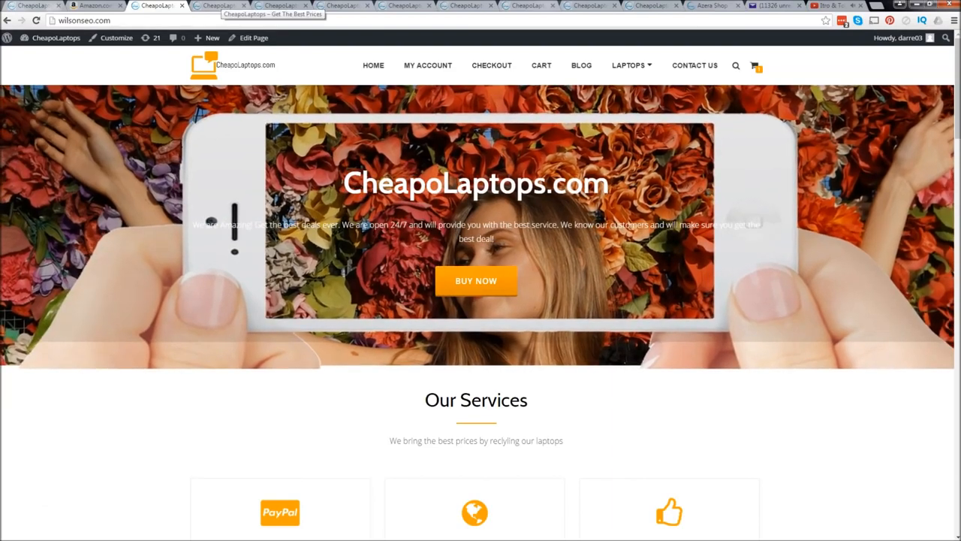
click(223, 6)
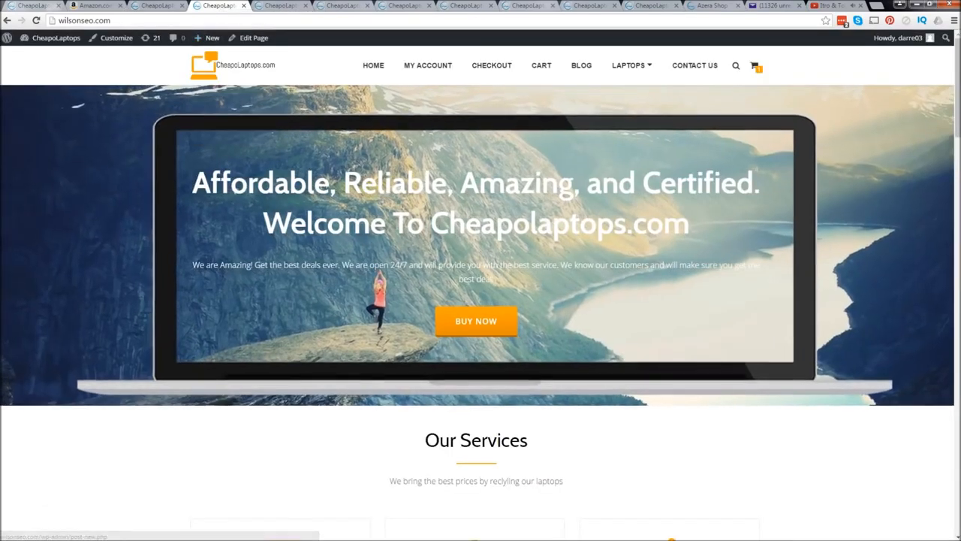
click(280, 6)
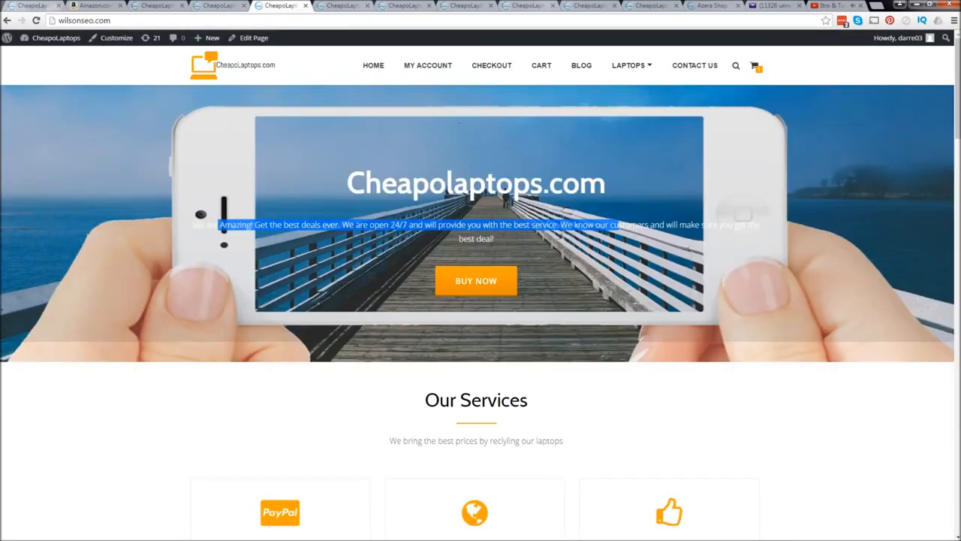
click(319, 6)
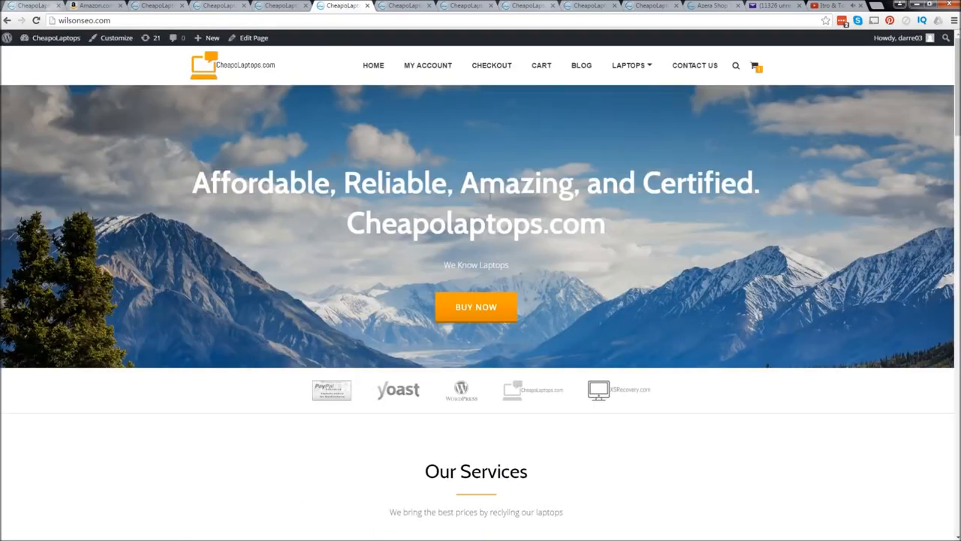
key(ctrl+Tab)
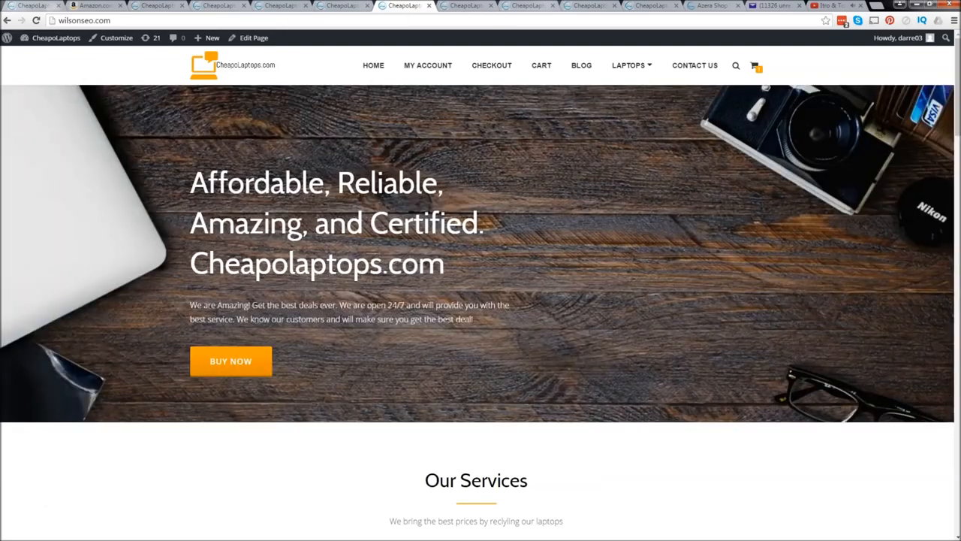
key(ctrl+Tab)
key(ctrl+Tab)
key(ctrl+Tab)
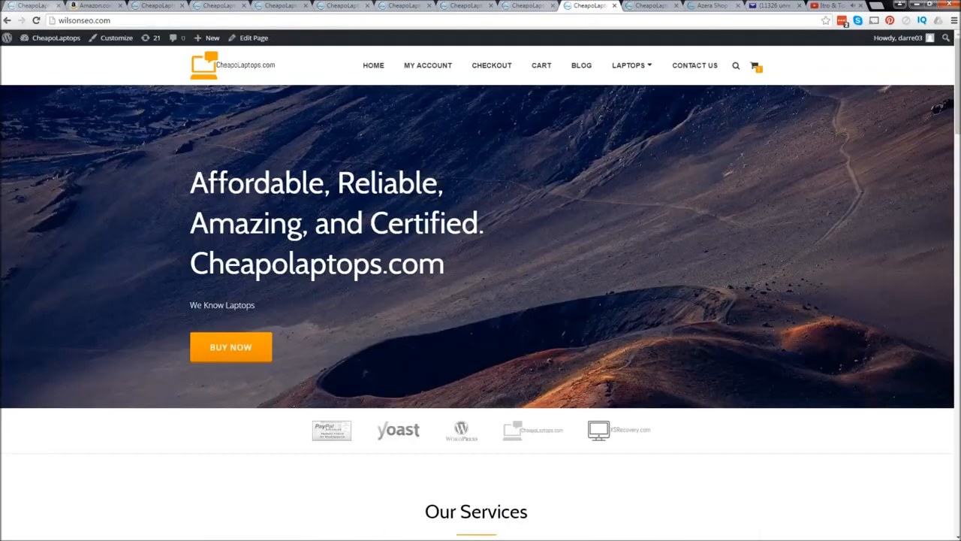
click(644, 5)
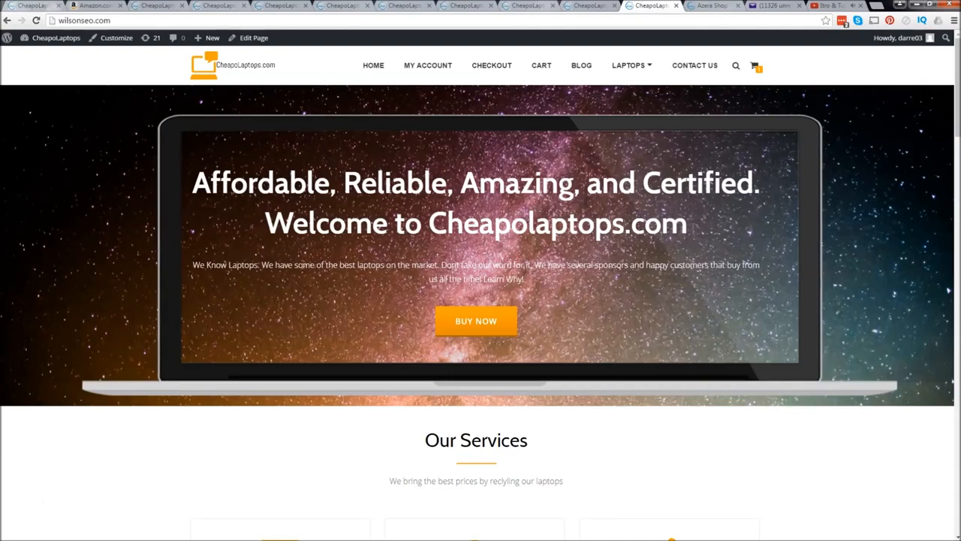
Step: Examine the Azera Shop layout pack page with its free background images and the laptop parallax section
click(702, 5)
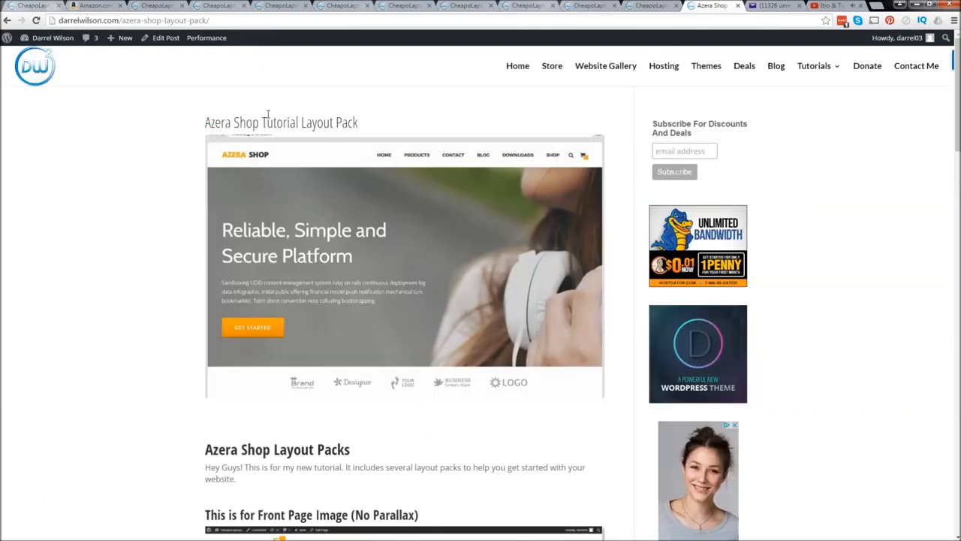
scroll(267, 245, down, 6)
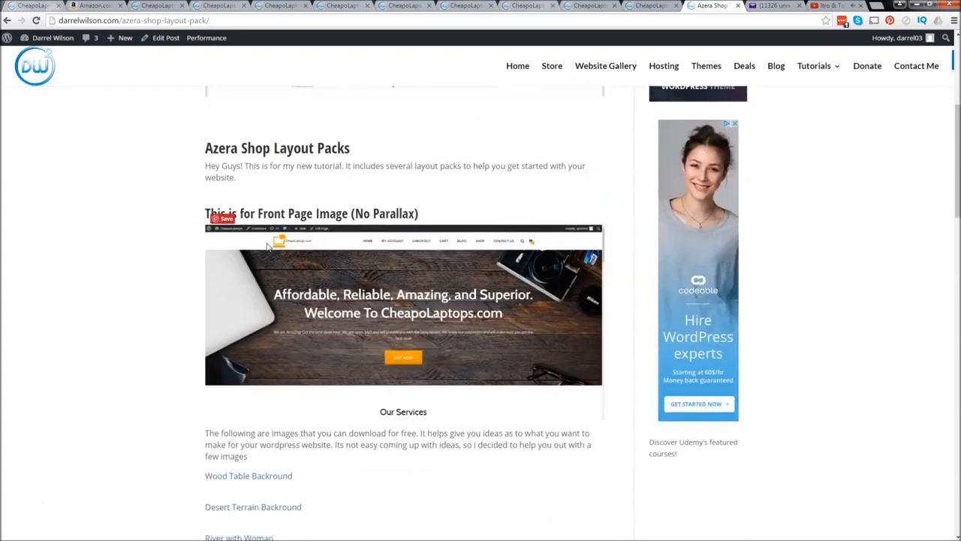
scroll(267, 277, down, 2)
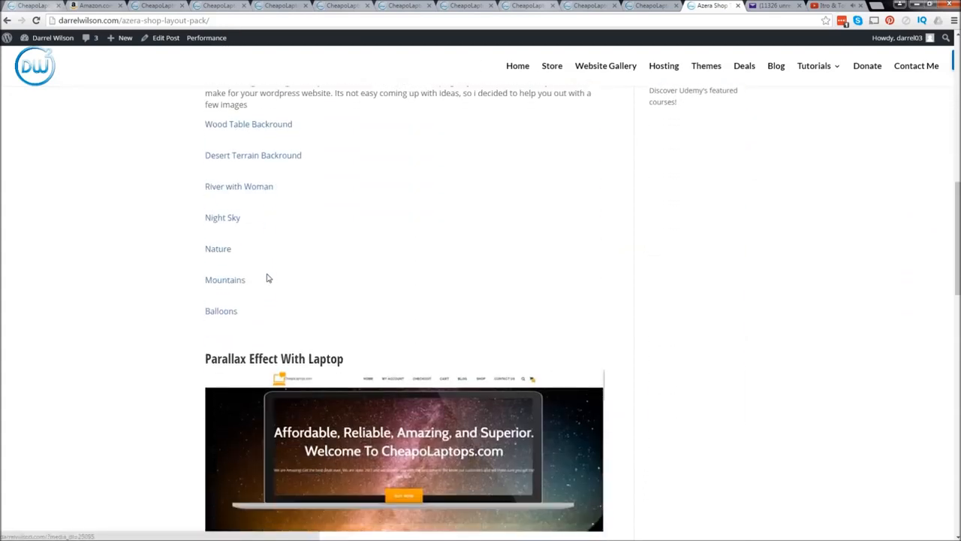
scroll(267, 278, down, 1)
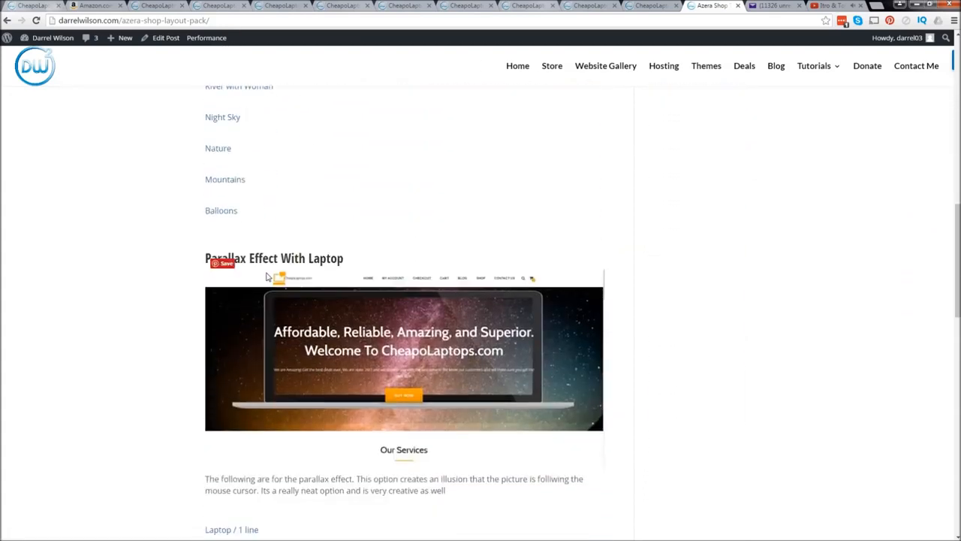
scroll(268, 278, up, 2)
Step: Go back through the homepage header variants in reverse order to the first CheapoLaptops page with the night-sky laptop banner
click(648, 6)
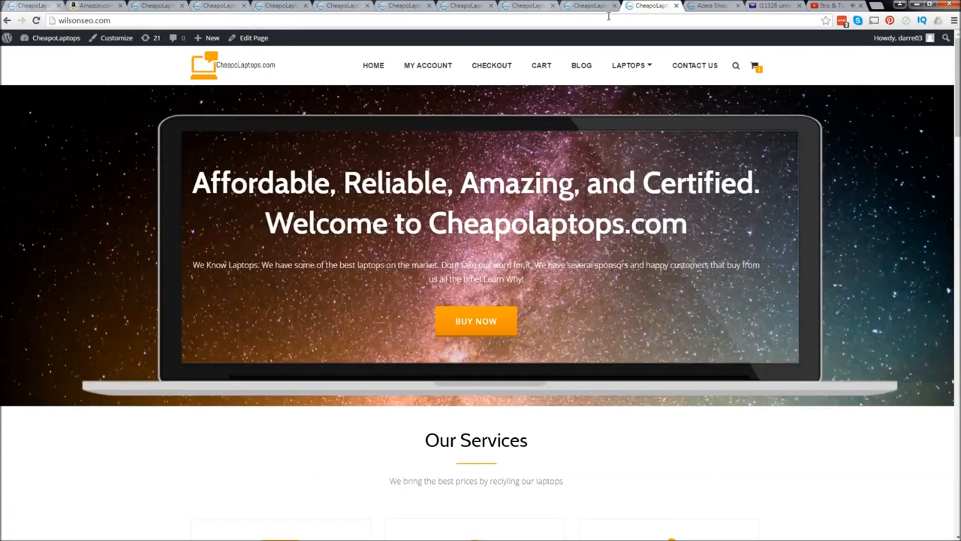
click(588, 6)
click(528, 6)
click(466, 6)
click(404, 6)
click(343, 6)
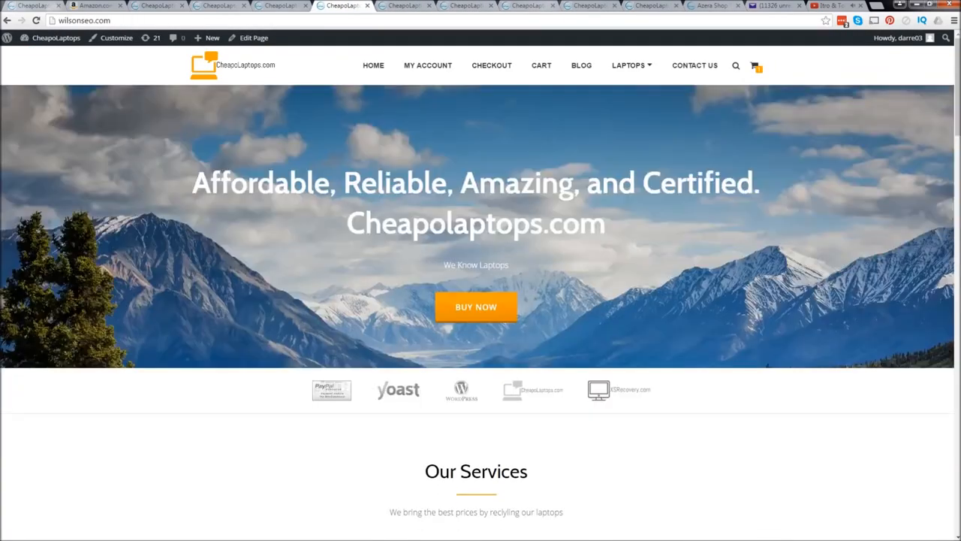
key(ctrl+shift+Tab)
key(ctrl+shift+Tab)
key(ctrl+shift+Tab)
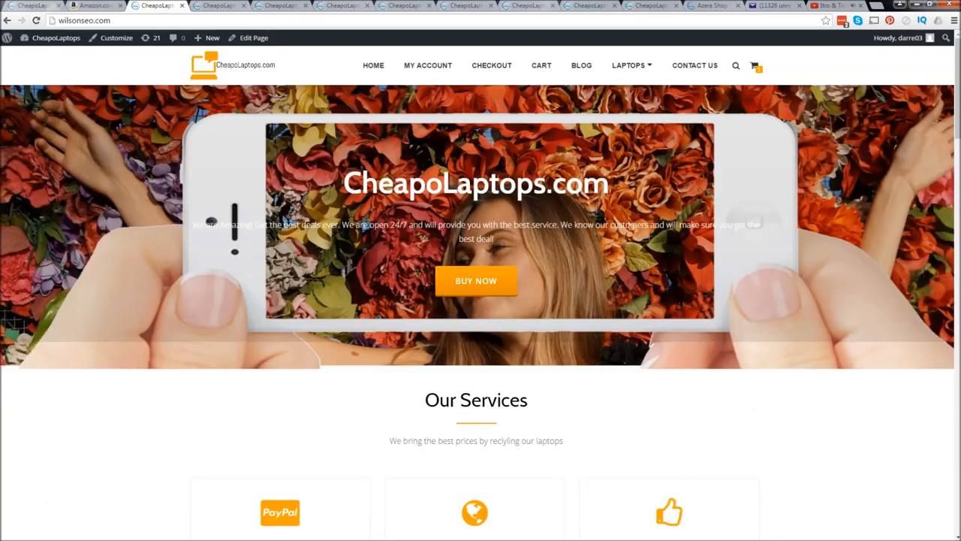
key(ctrl+shift+Tab)
key(ctrl+shift+Tab)
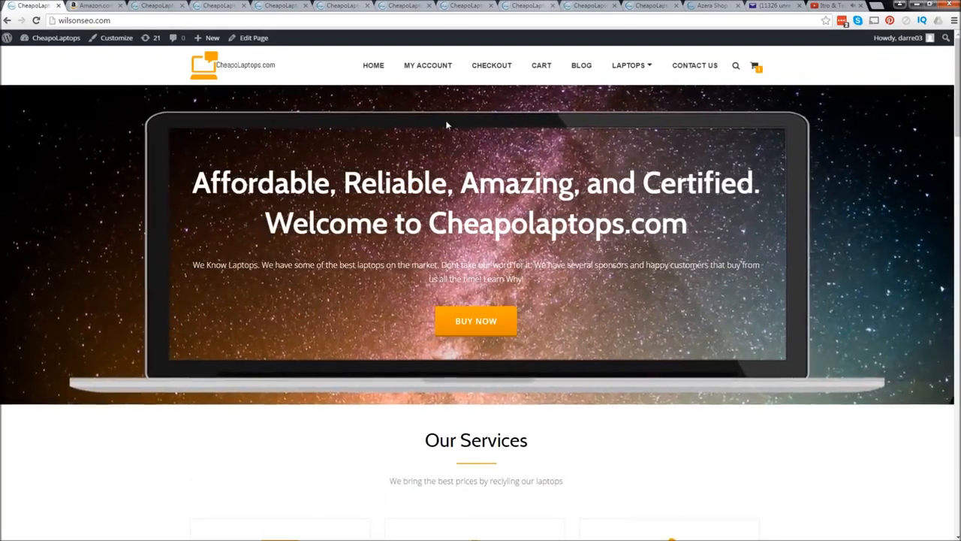
Step: Open the shop's Blog page and look through its laptop posts and header banner
click(583, 68)
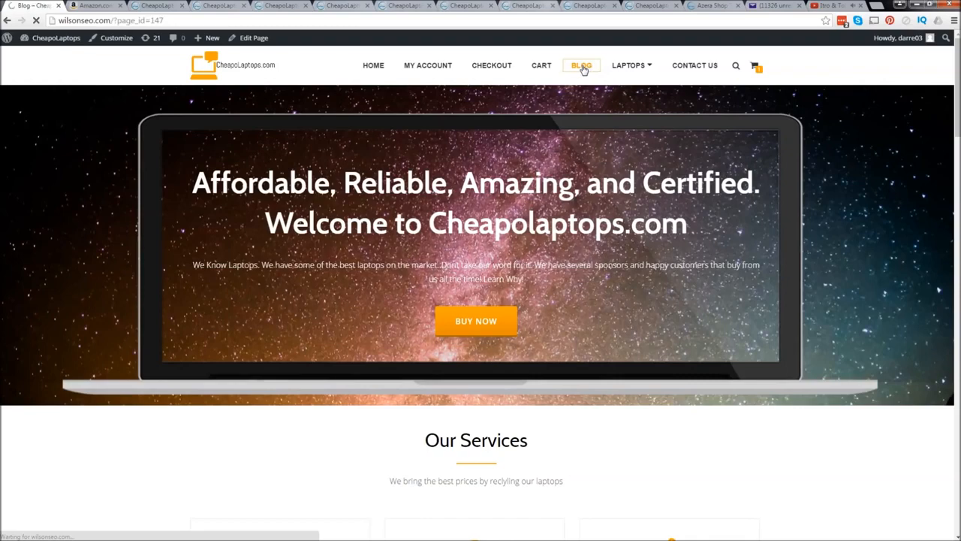
scroll(513, 277, down, 2)
scroll(507, 266, up, 2)
scroll(380, 364, down, 2)
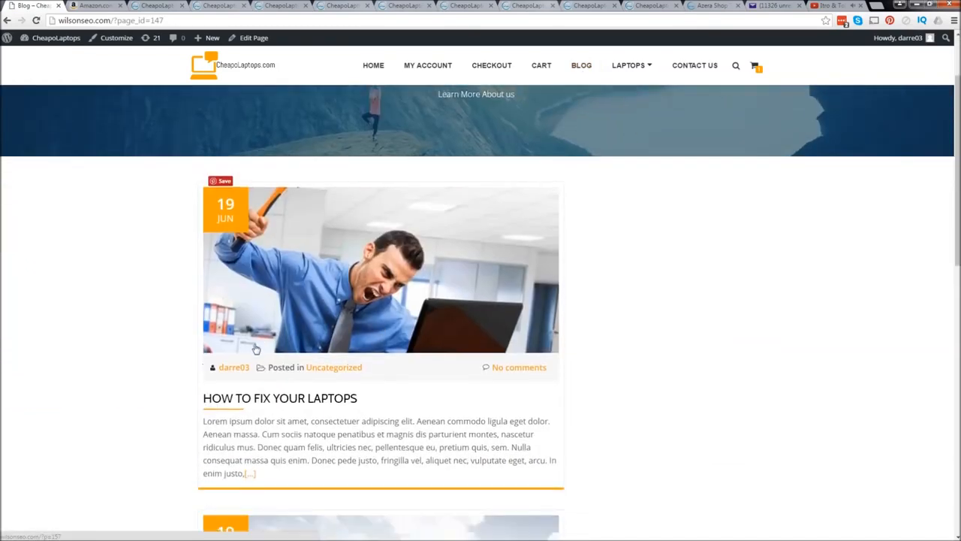
scroll(388, 375, down, 6)
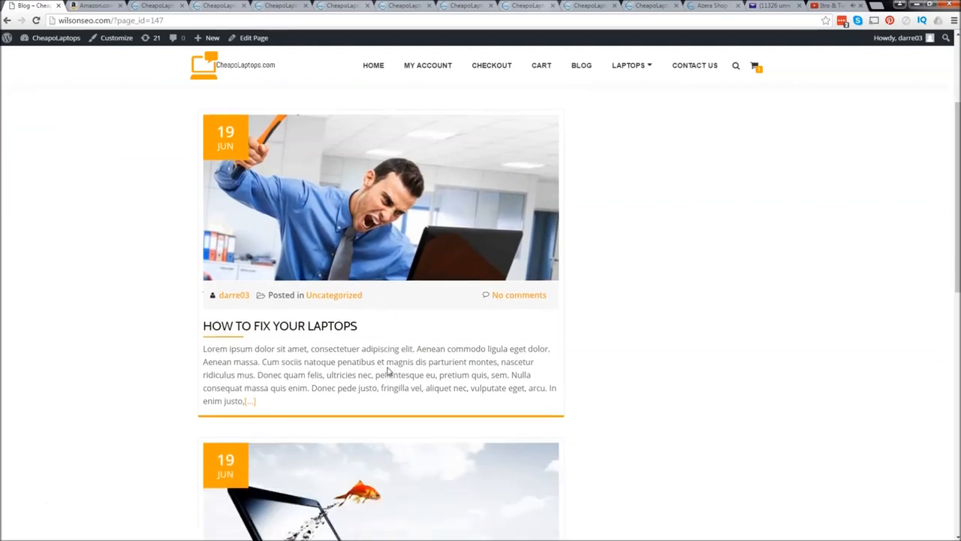
scroll(388, 373, up, 6)
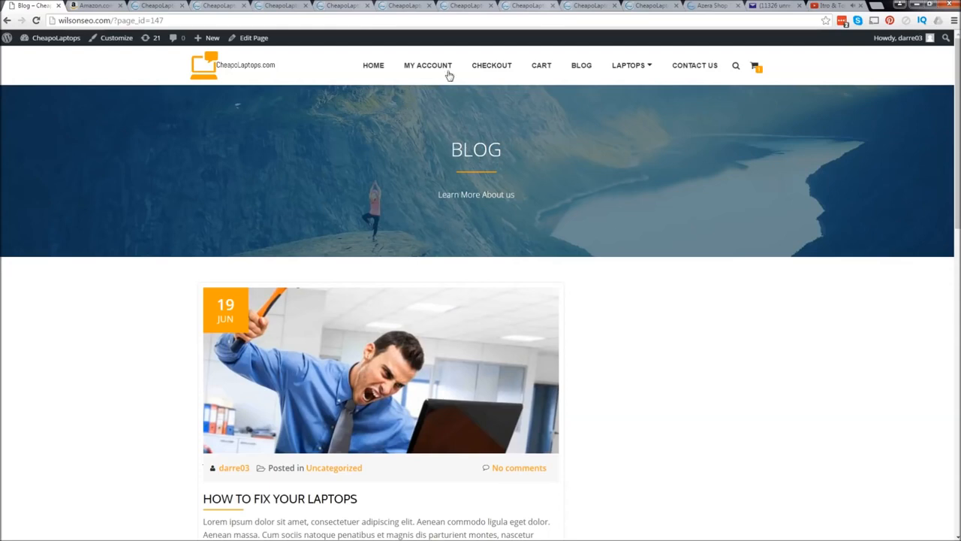
Step: Open the Laptops shop listing and compare its product star ratings with those on the Amazon soccer ball page
mouse_move(625, 68)
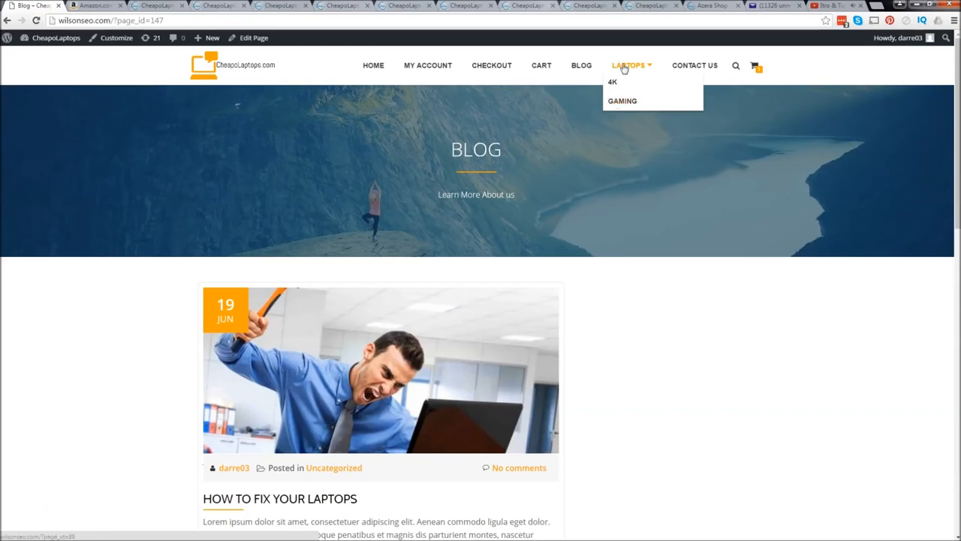
click(625, 67)
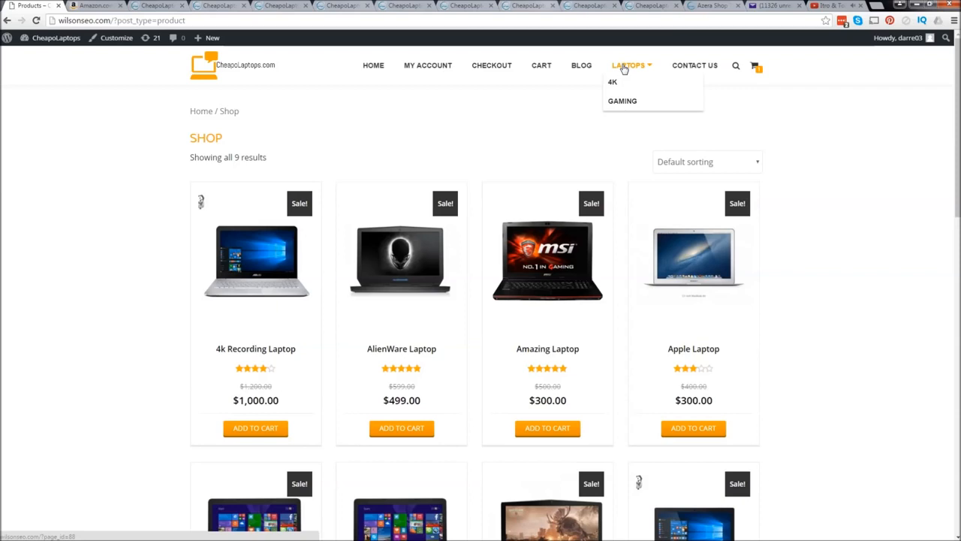
scroll(666, 165, down, 2)
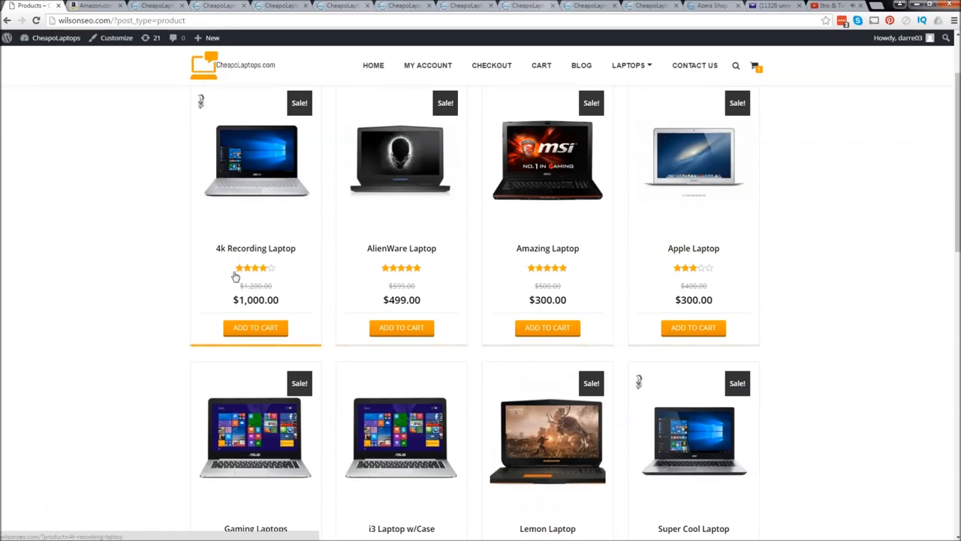
click(99, 6)
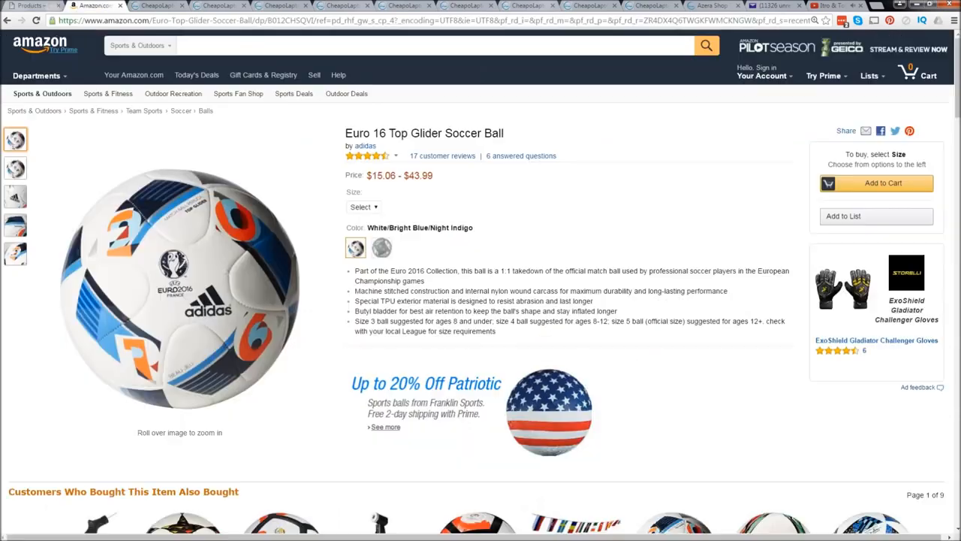
mouse_move(380, 160)
click(31, 5)
scroll(160, 165, down, 2)
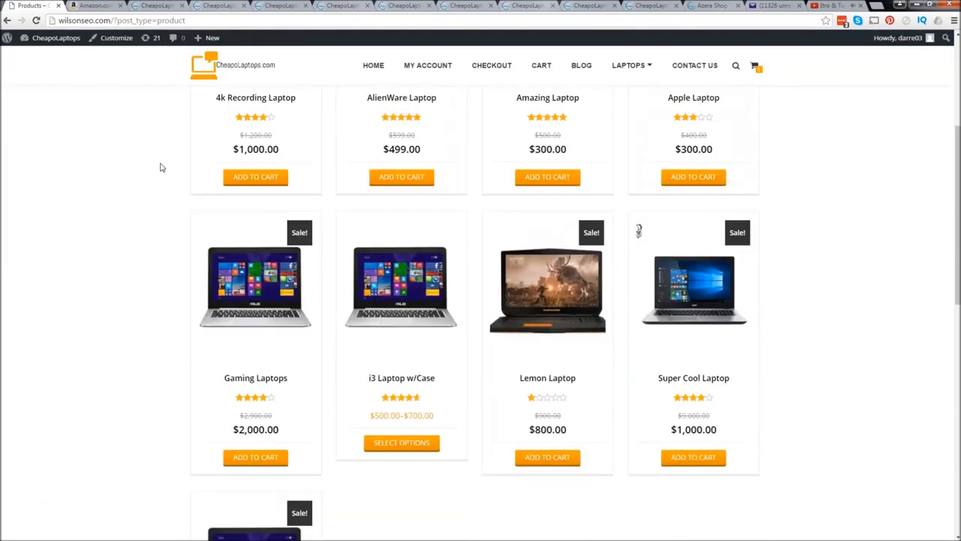
Step: Open the i3 Laptop w/Case product page and check the price for the 14 Inch size
click(387, 381)
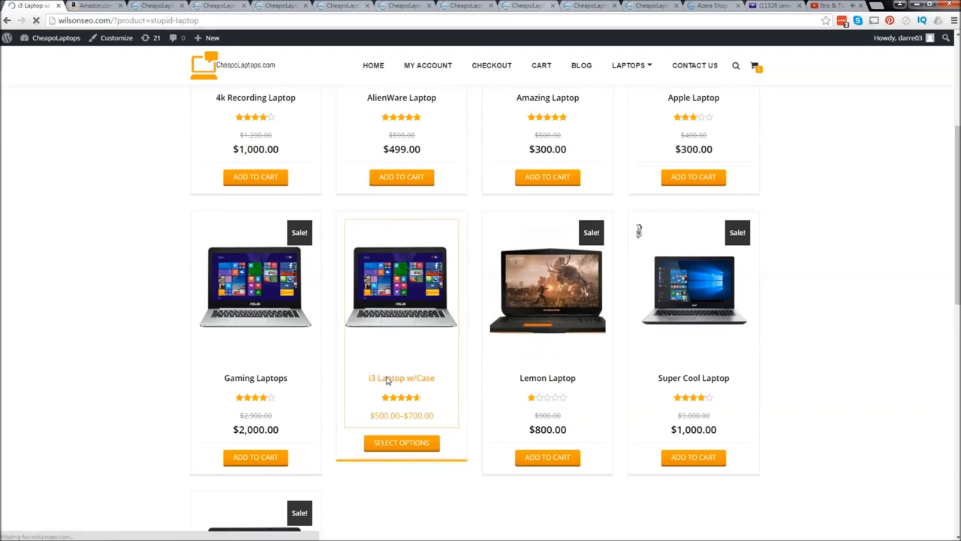
scroll(457, 298, down, 1)
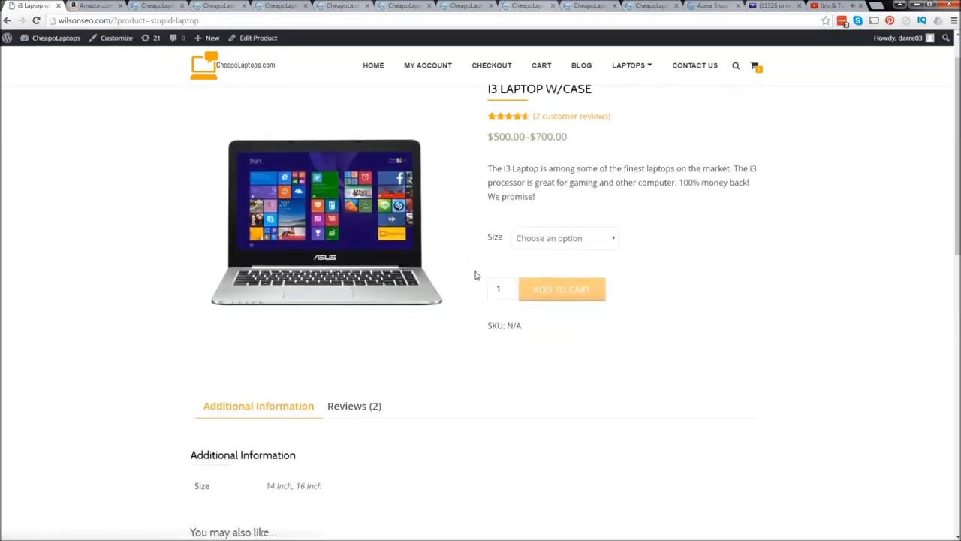
scroll(475, 275, up, 1)
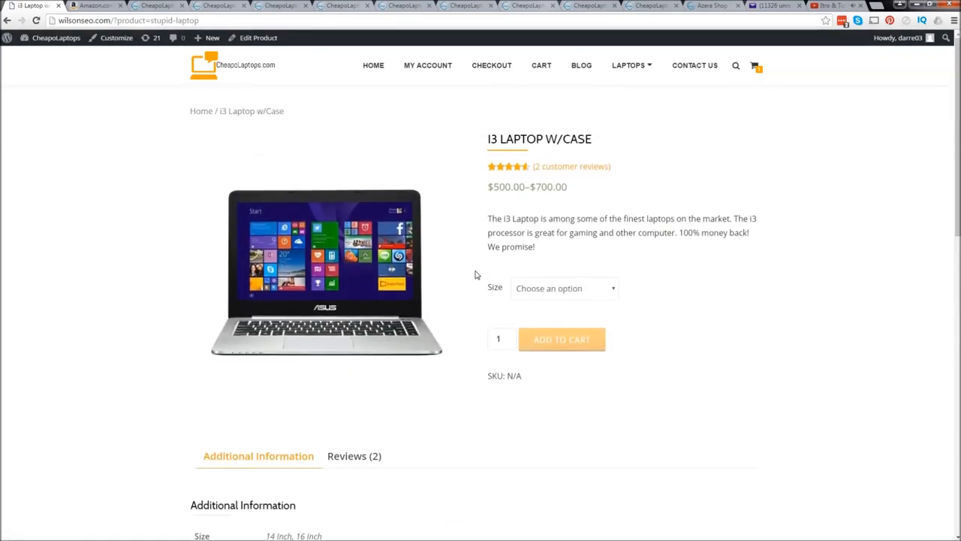
click(539, 288)
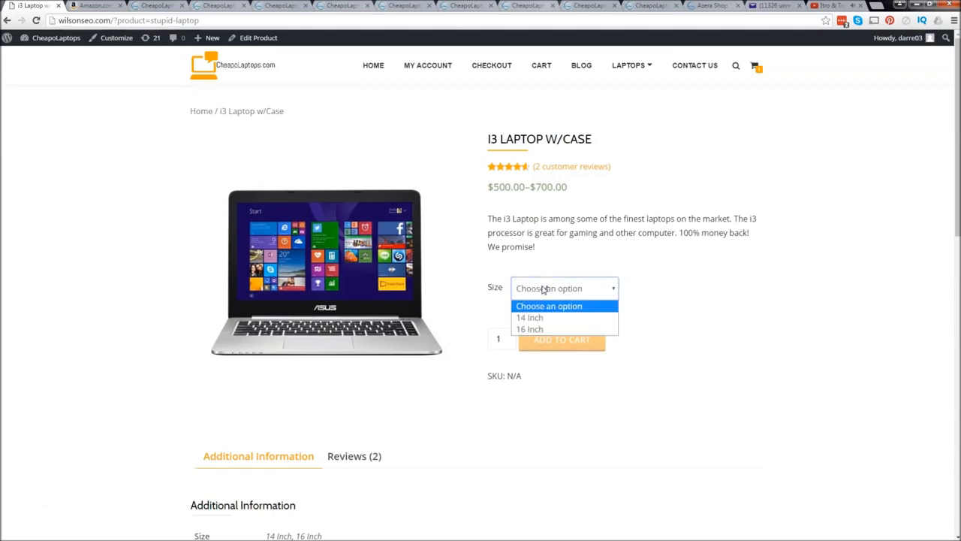
click(544, 319)
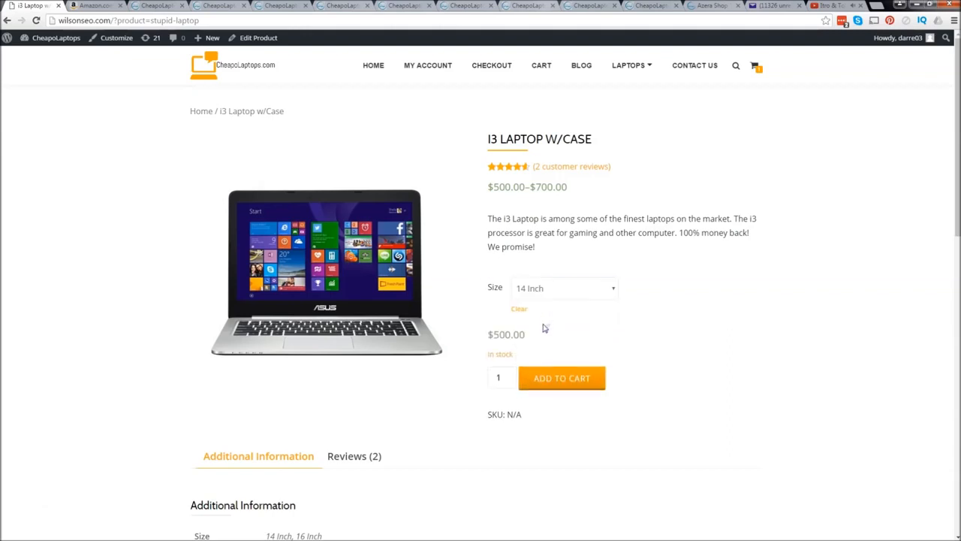
drag(536, 338, 488, 337)
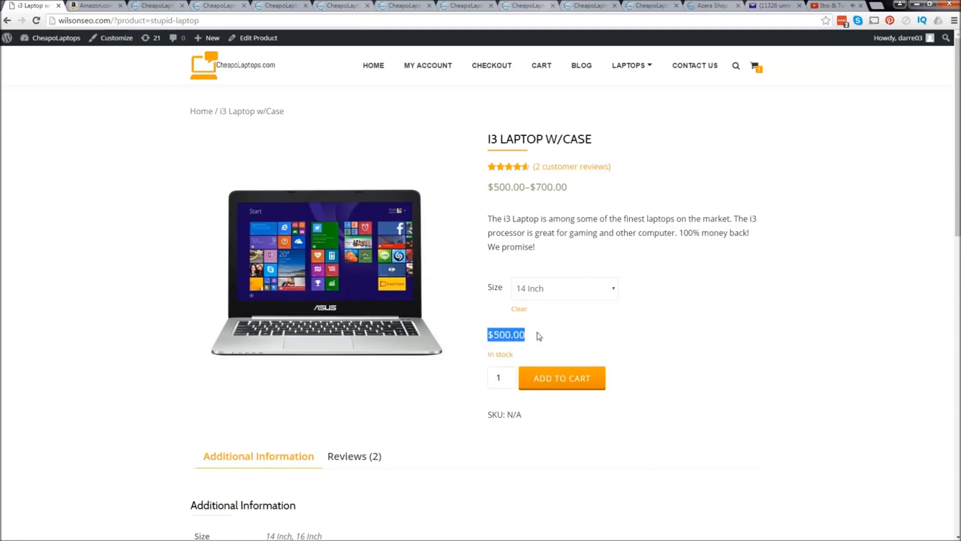
Step: Switch the i3 laptop's size to 16 Inch and check its price
click(547, 329)
click(559, 291)
click(558, 331)
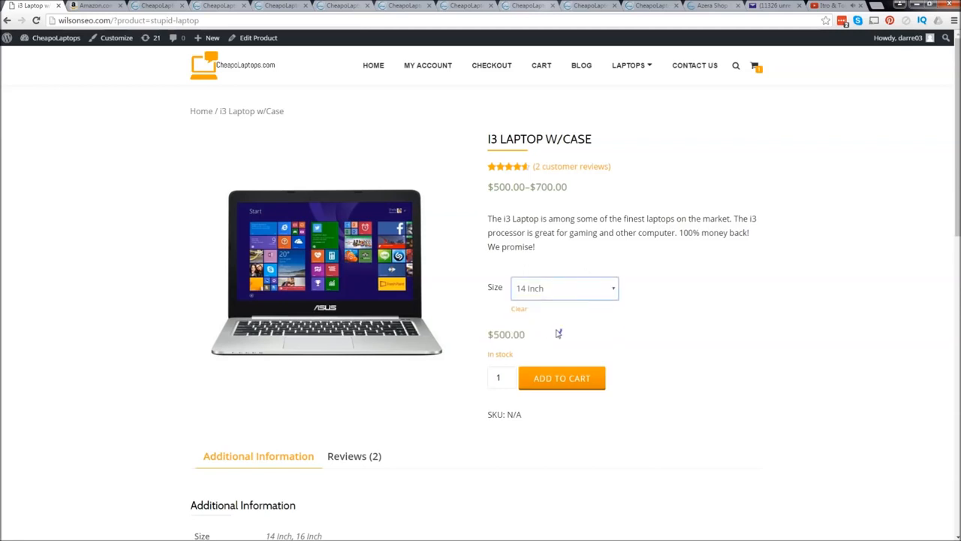
drag(536, 337, 488, 334)
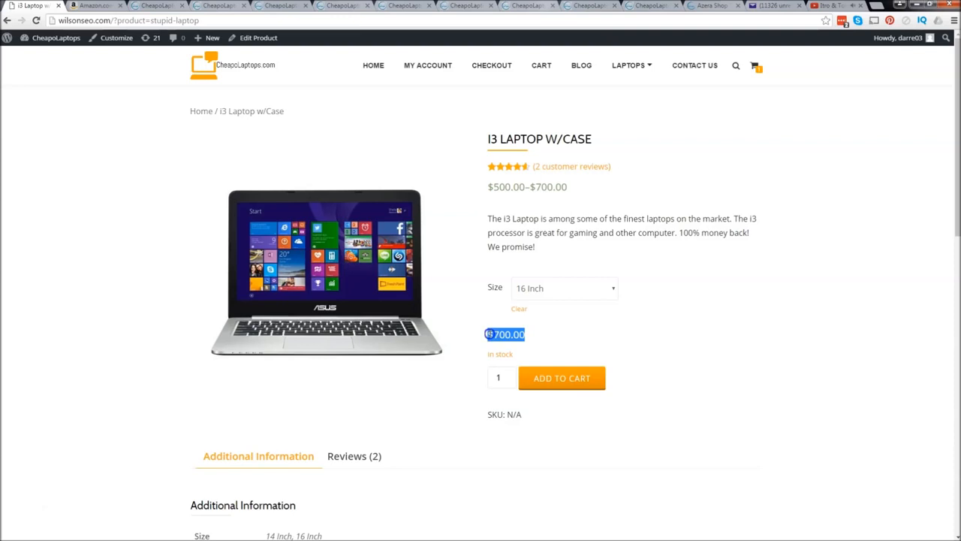
click(492, 334)
Step: Examine the i3 laptop's customer reviews, additional information and suggested related product
scroll(496, 333, down, 2)
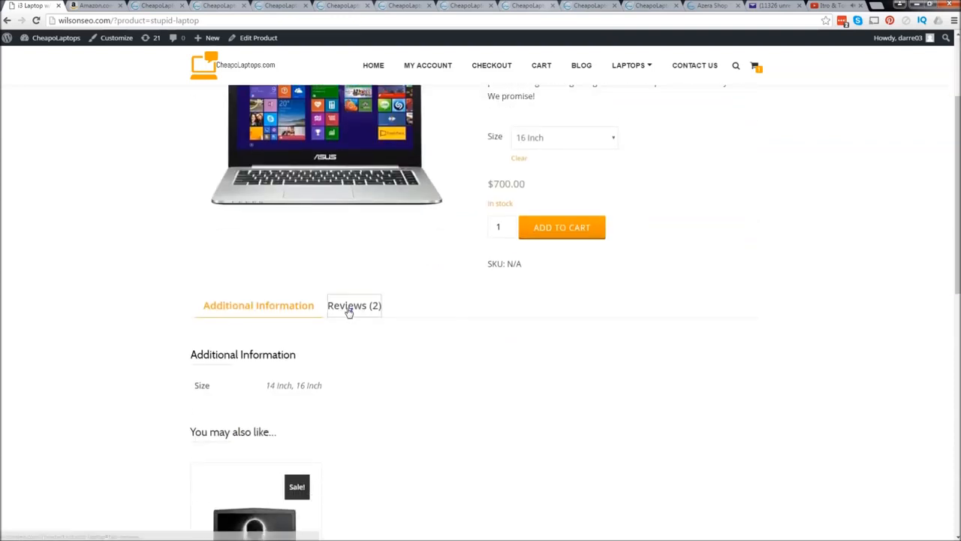
click(348, 311)
drag(424, 423, 235, 421)
click(259, 311)
scroll(271, 318, down, 1)
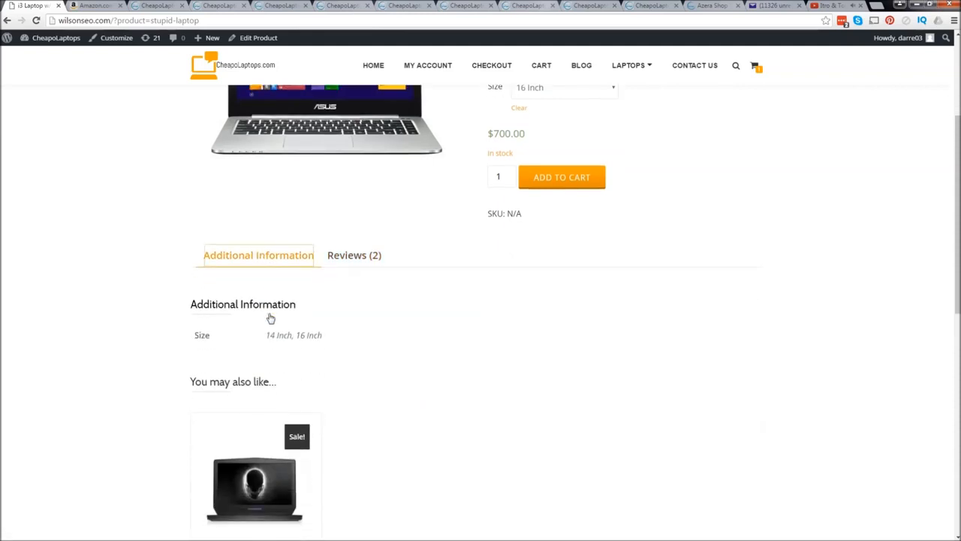
scroll(269, 318, down, 2)
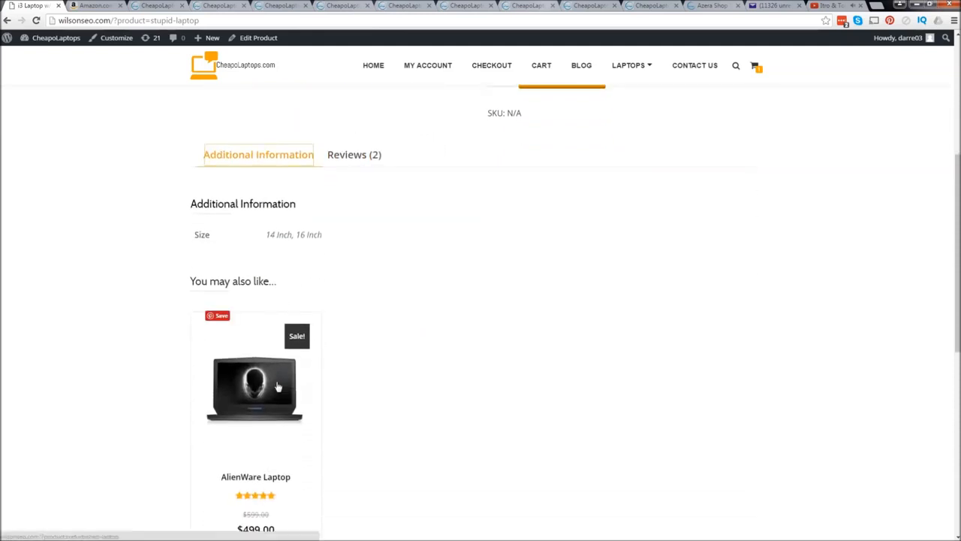
scroll(277, 388, down, 2)
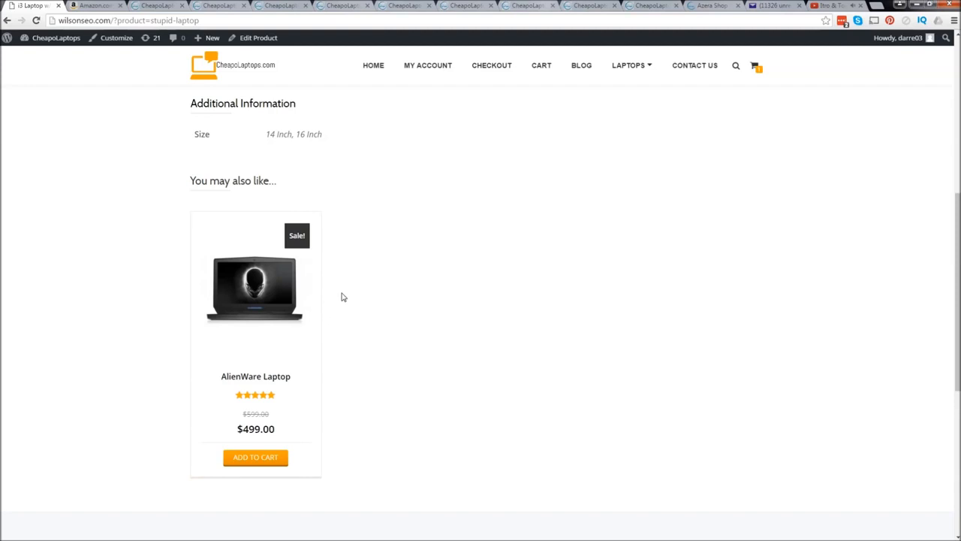
scroll(501, 326, up, 5)
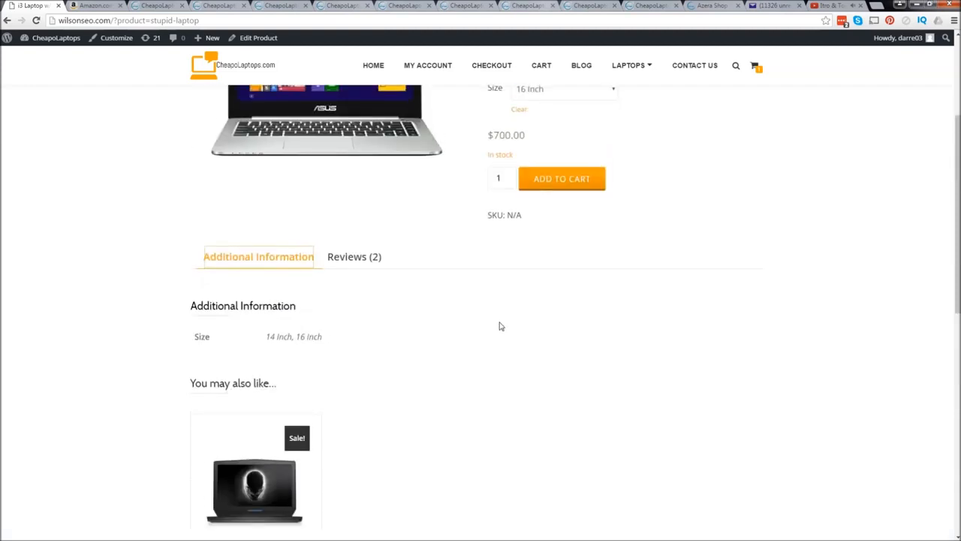
Step: Return to the Laptops shop listing and look over the products on sale
mouse_move(637, 77)
click(633, 69)
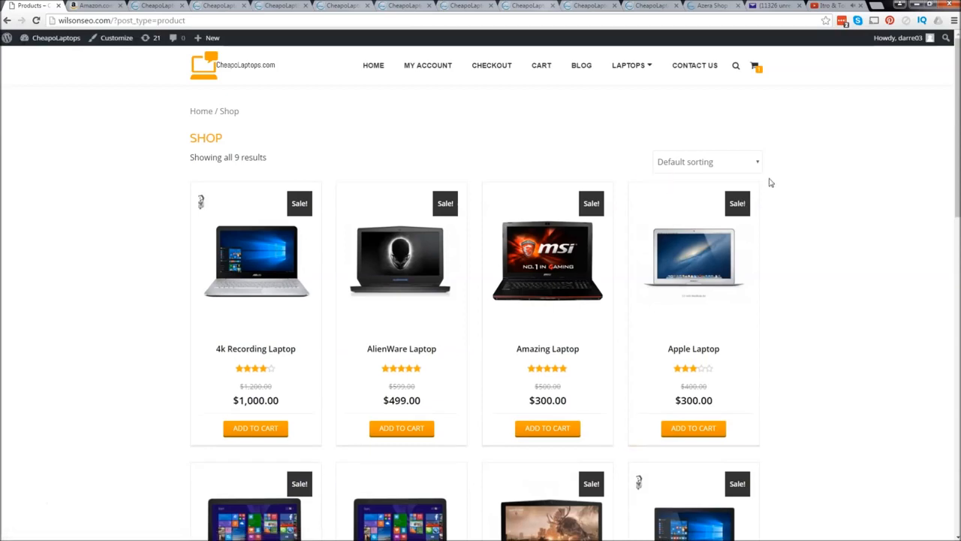
scroll(526, 264, down, 6)
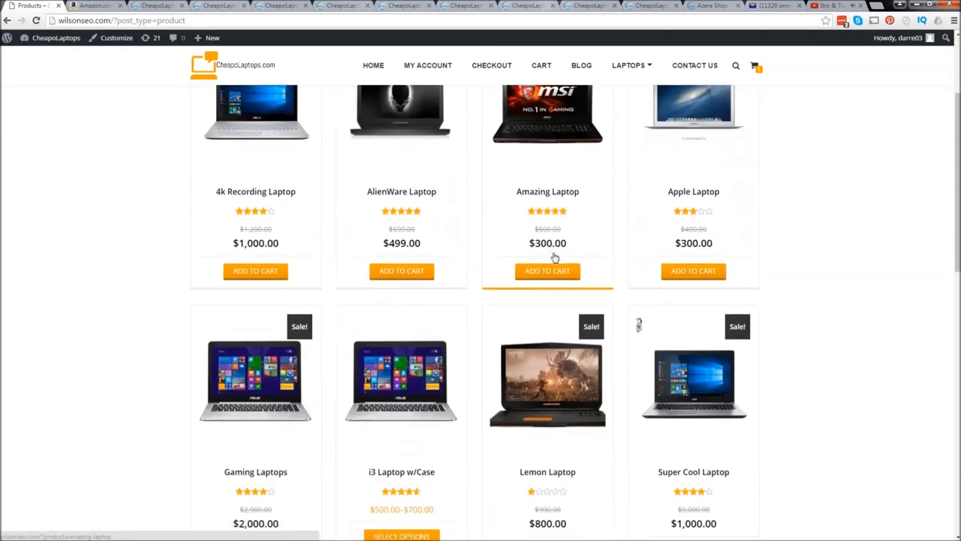
scroll(609, 287, up, 6)
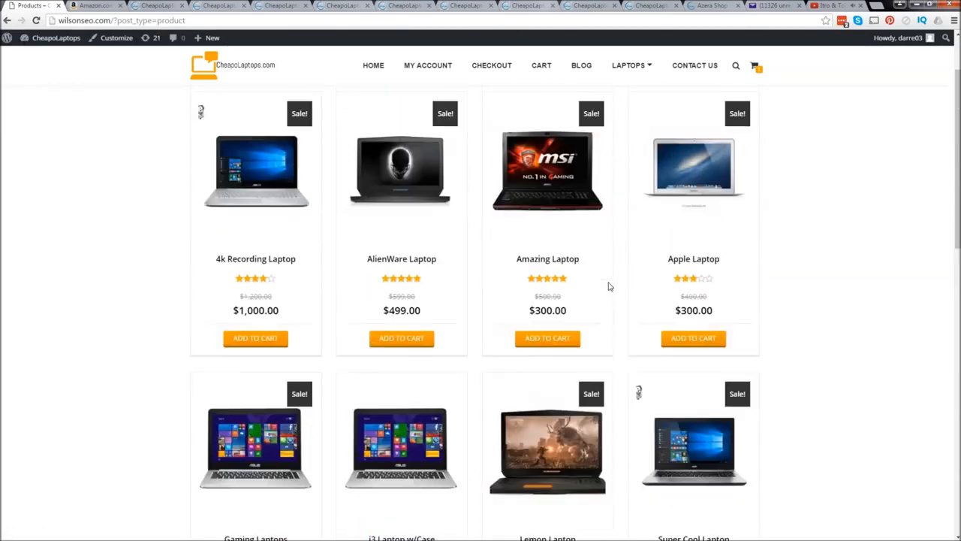
Step: Look over the Contact Us page's message form and location map, and return to the shop's homepage
click(694, 71)
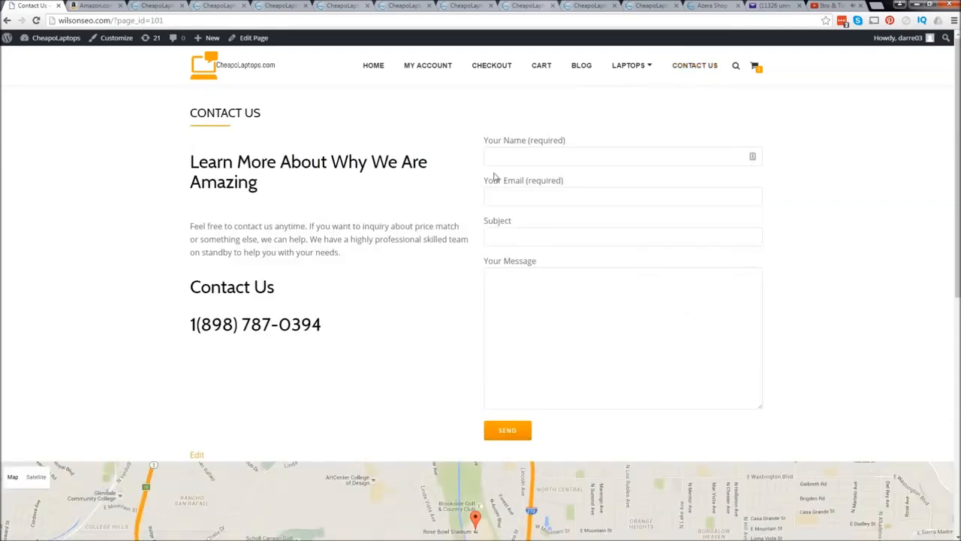
scroll(428, 177, down, 2)
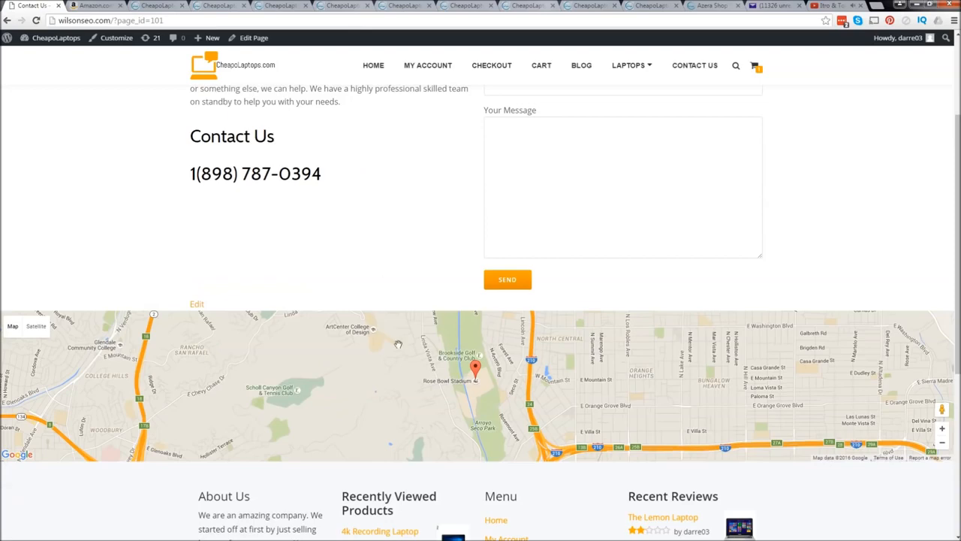
scroll(367, 199, up, 2)
click(514, 157)
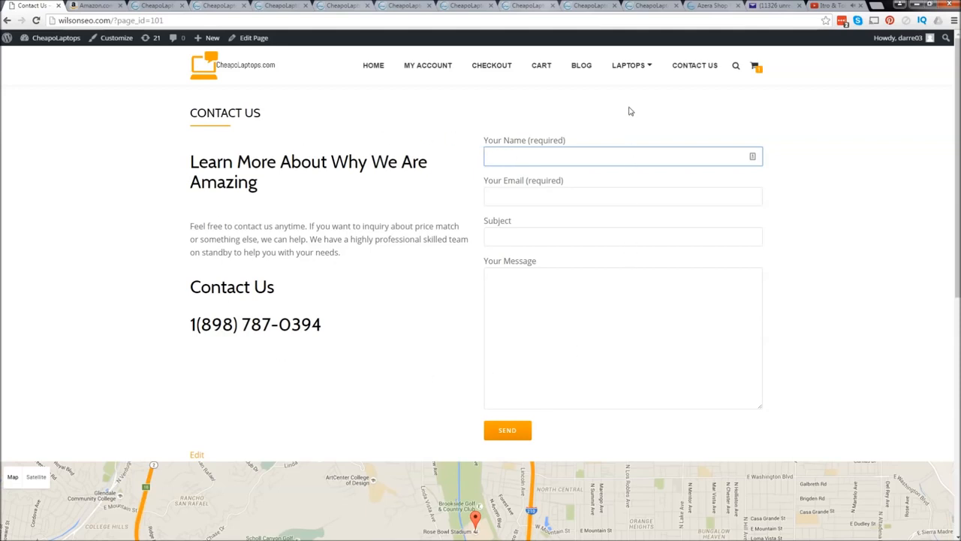
click(377, 68)
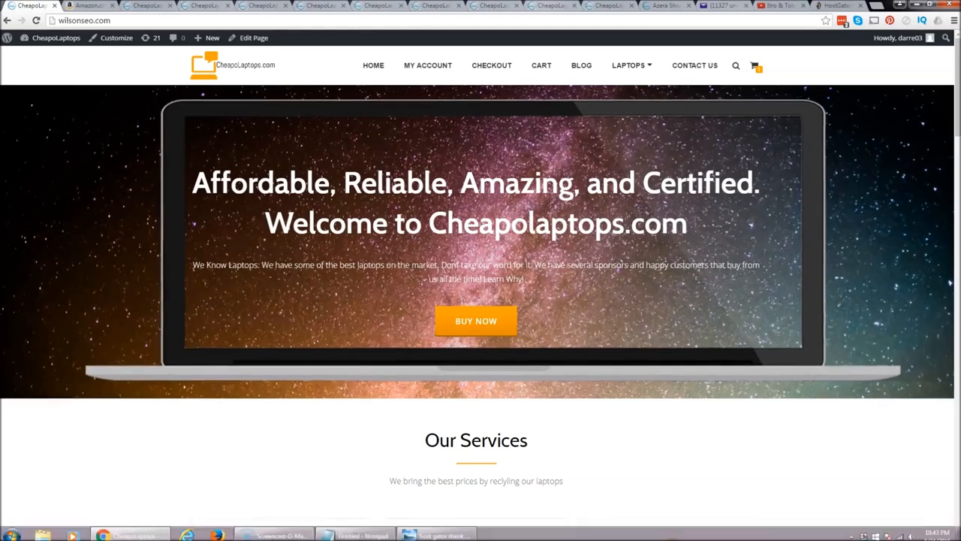
Step: Switch to Notepad and go through the checklist: get domain, get hosting, install wordpress, create amazing website
click(359, 532)
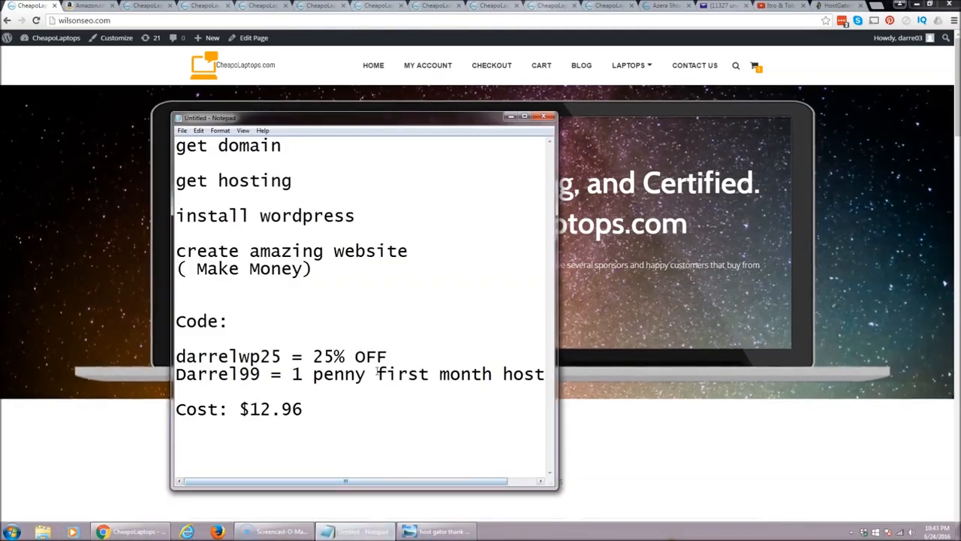
drag(304, 144, 186, 146)
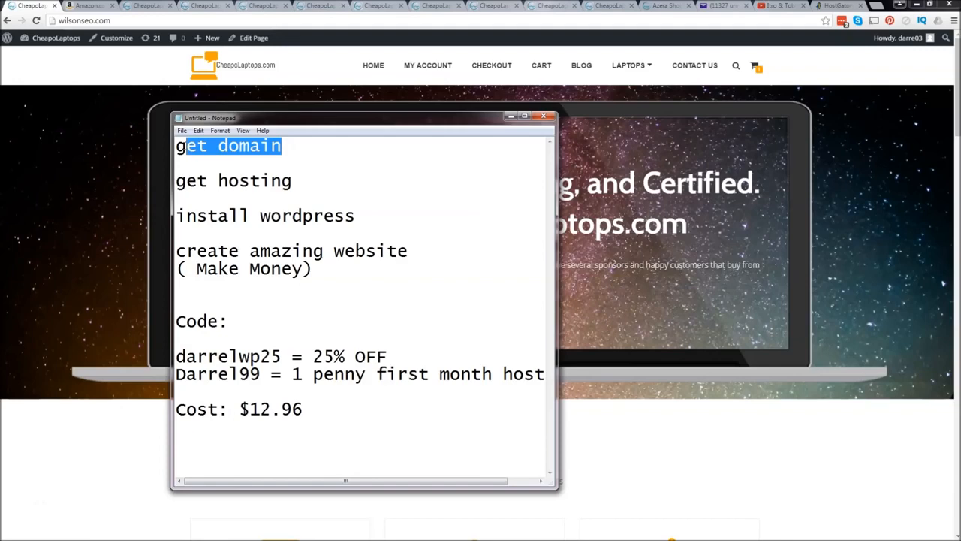
drag(293, 181, 176, 181)
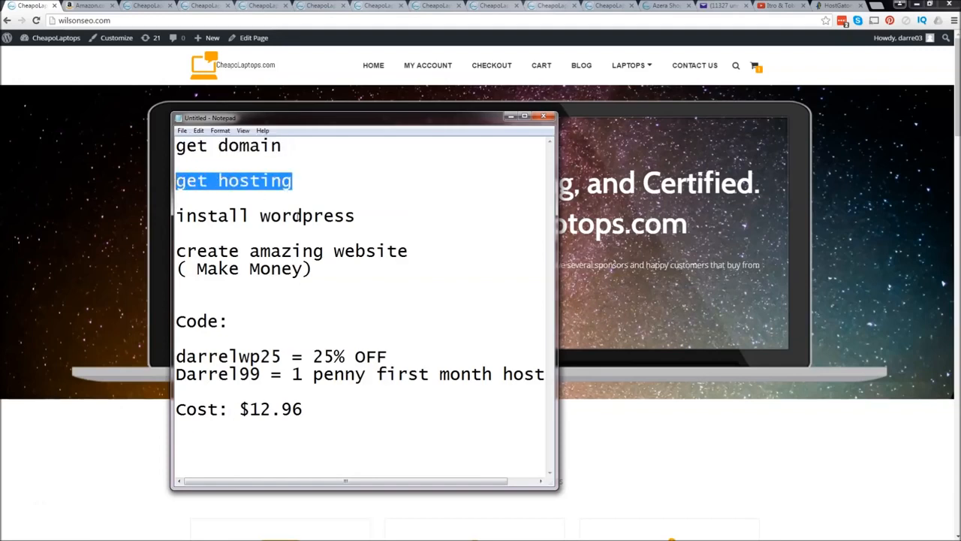
drag(357, 216, 176, 217)
click(294, 232)
drag(409, 251, 176, 252)
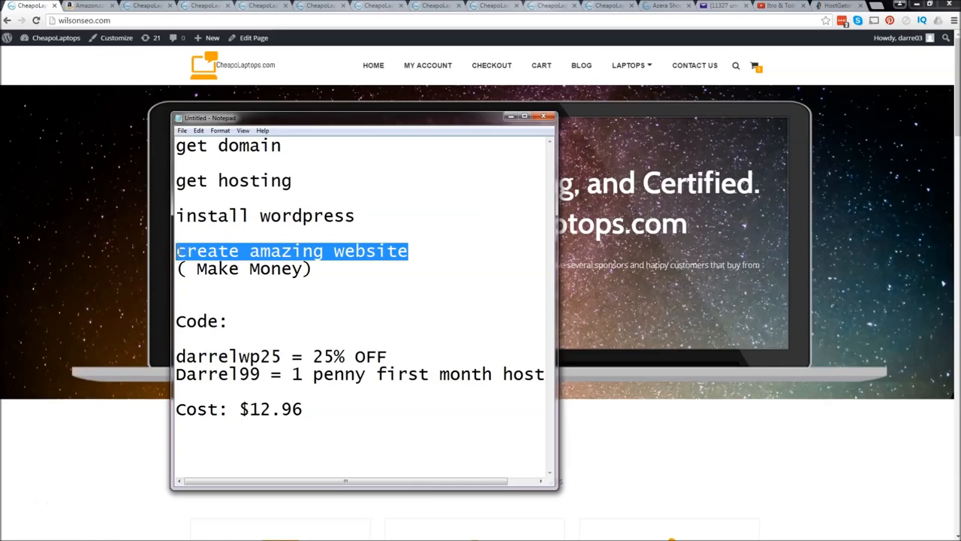
click(238, 322)
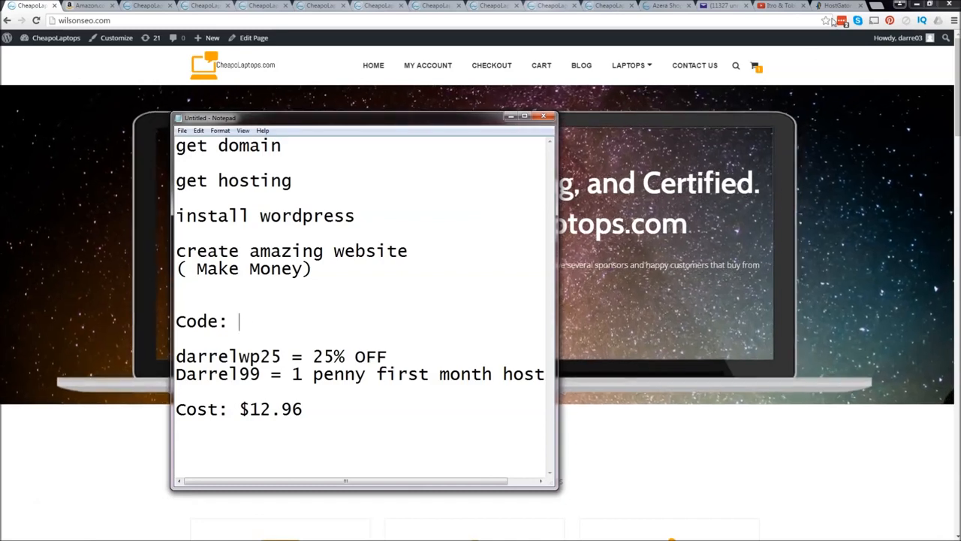
Step: Open the HostGator website in a new browser tab
click(876, 7)
text(hostg)
key(Return)
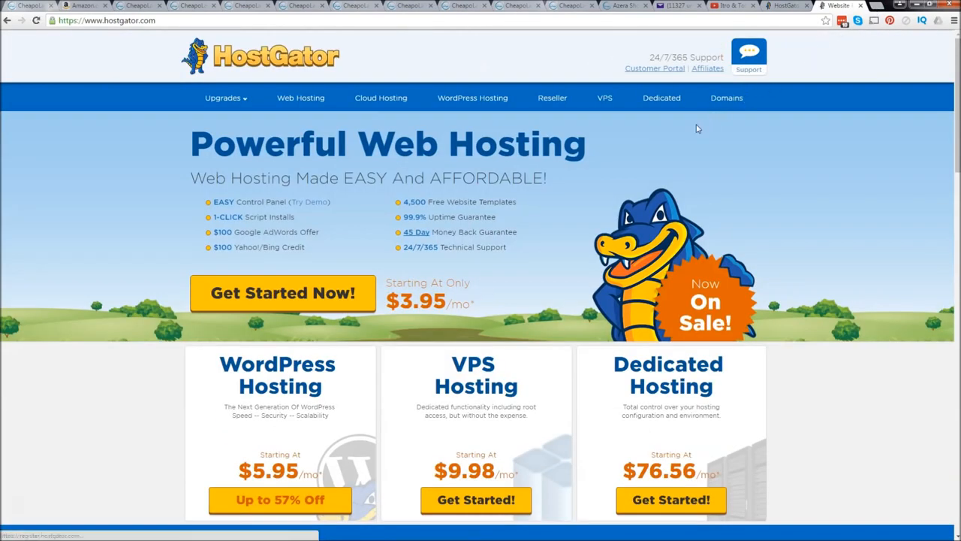
Step: Open the web hosting plans, compare the Hatchling and Baby plans' domain allowances, and sign up for the Baby Plan
click(322, 293)
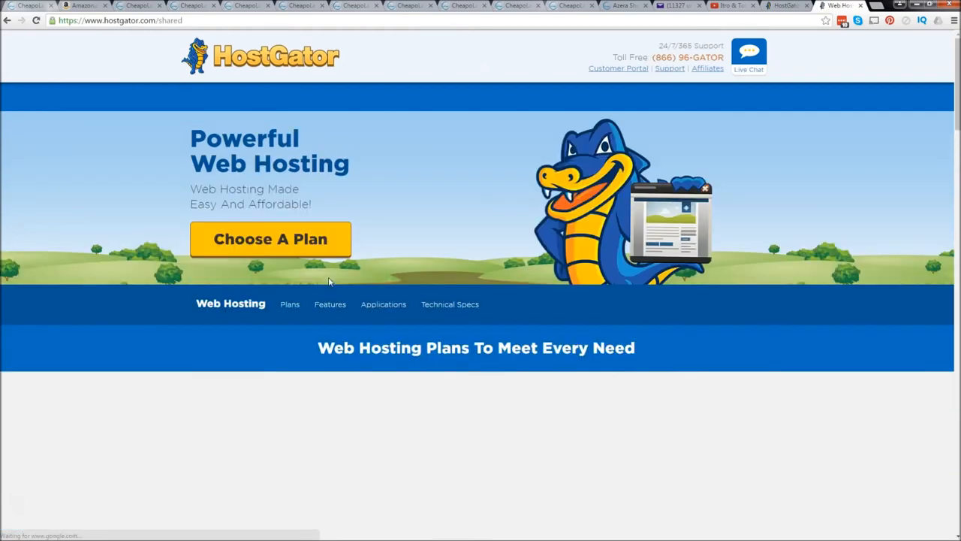
scroll(414, 219, down, 2)
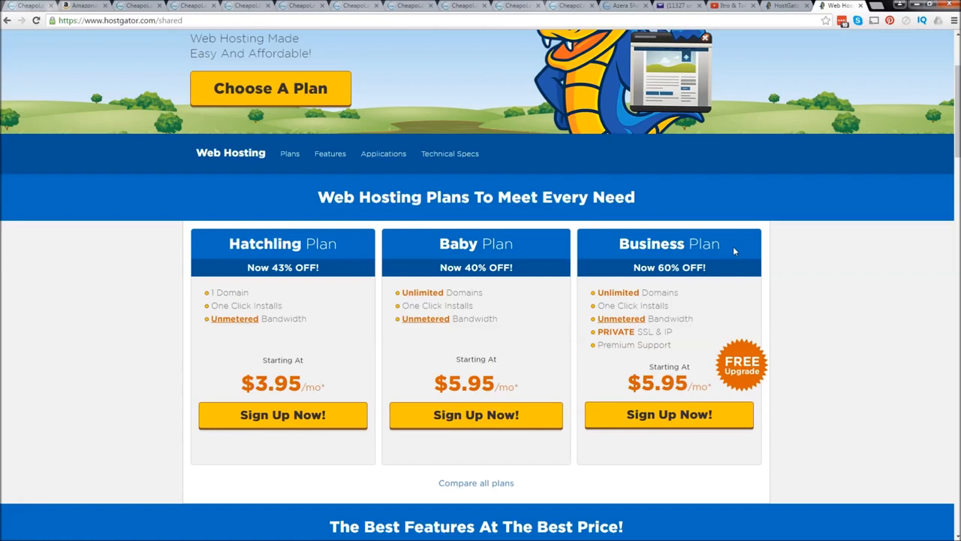
triple_click(487, 244)
drag(487, 299, 397, 294)
click(248, 293)
drag(247, 293, 208, 295)
click(489, 347)
click(498, 416)
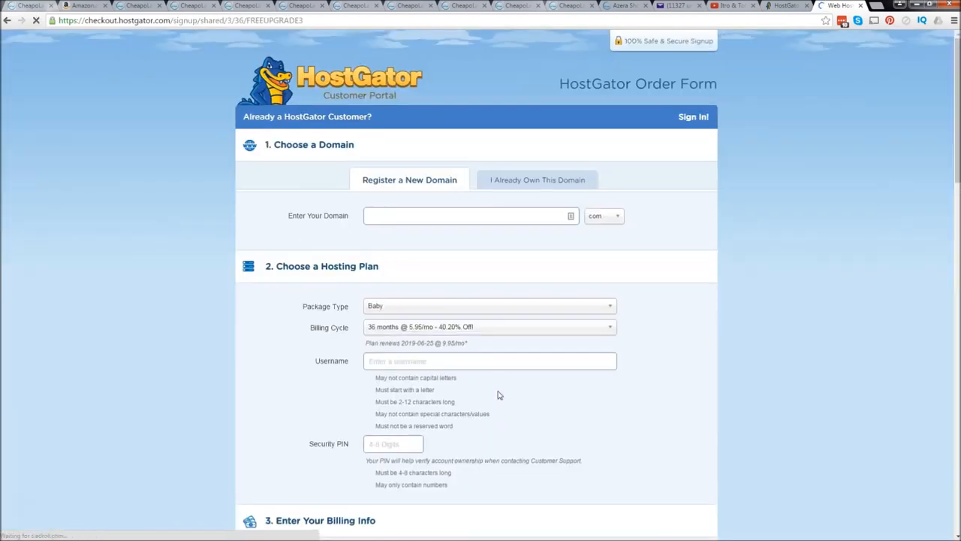
Step: Enter ilovekyloren with the com extension as the new domain to register
click(431, 213)
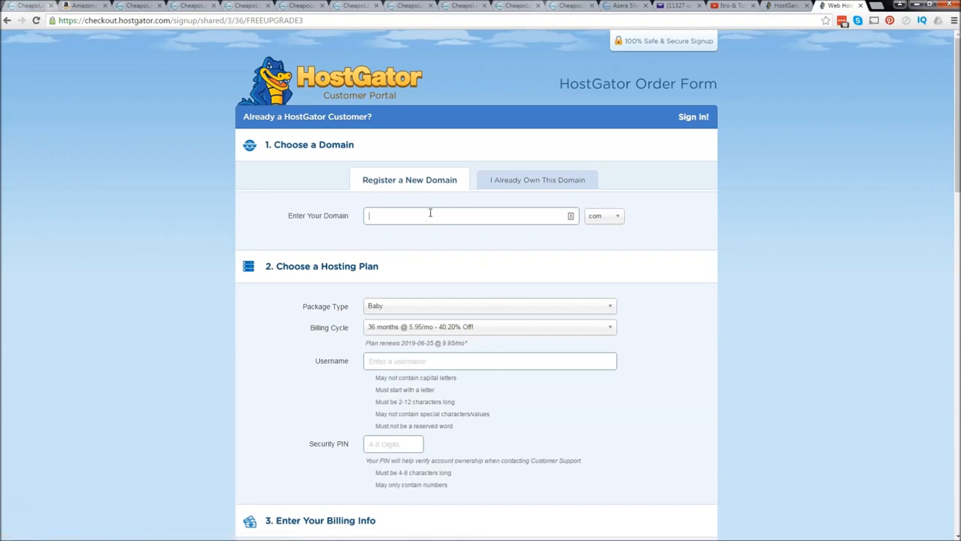
text(ilovekyloren)
key(Tab)
click(140, 213)
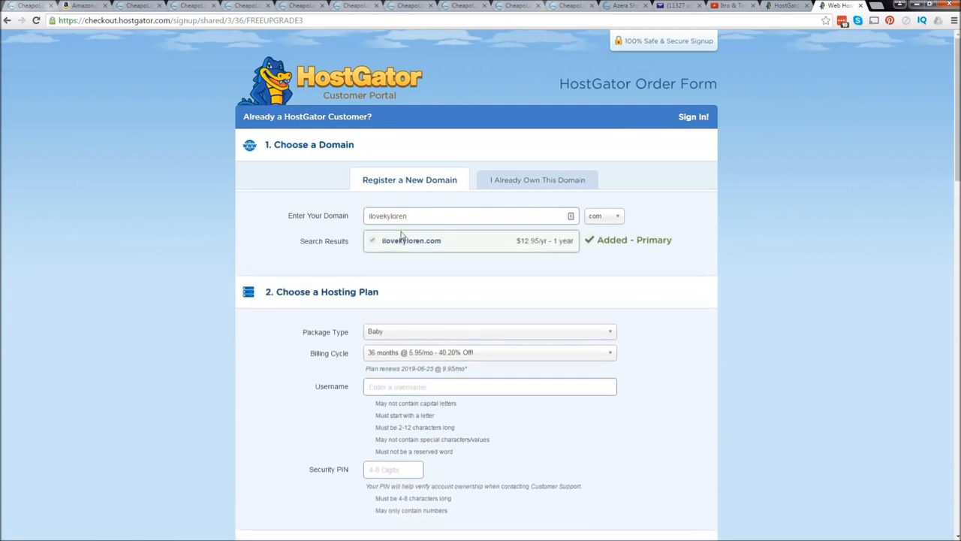
Step: Look over the available domain extensions and the privacy offer, and deselect Domain Privacy Protection for ilovekyloren.com
scroll(343, 275, down, 2)
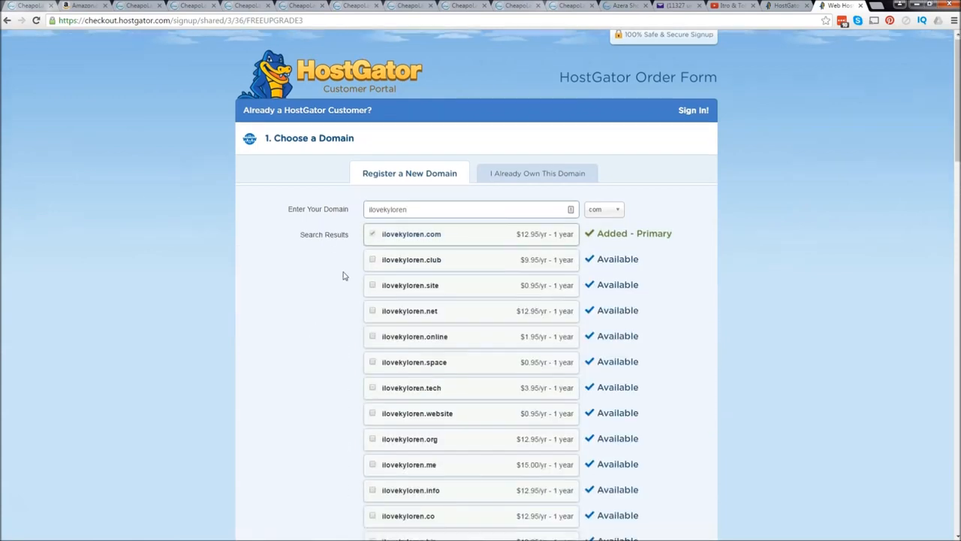
scroll(347, 220, down, 1)
scroll(347, 220, down, 1)
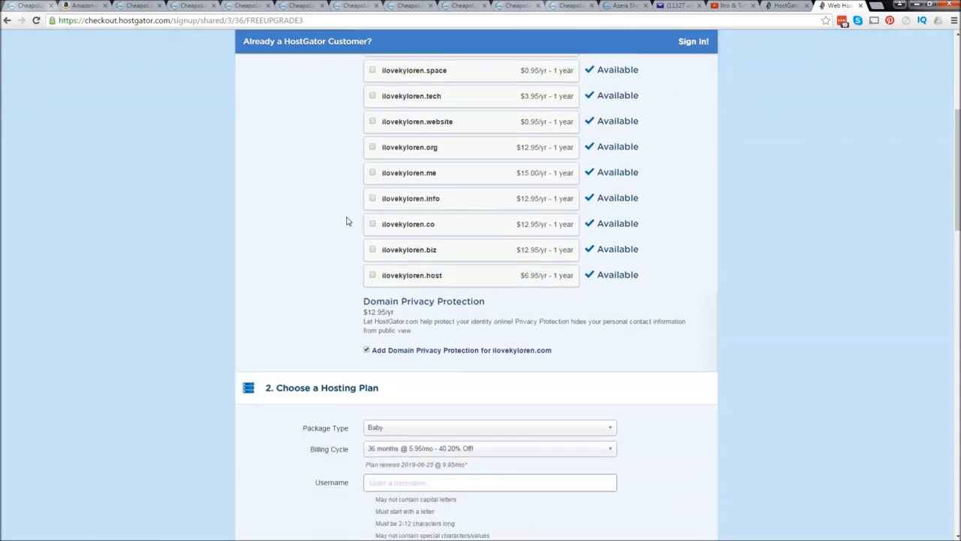
drag(496, 303, 363, 299)
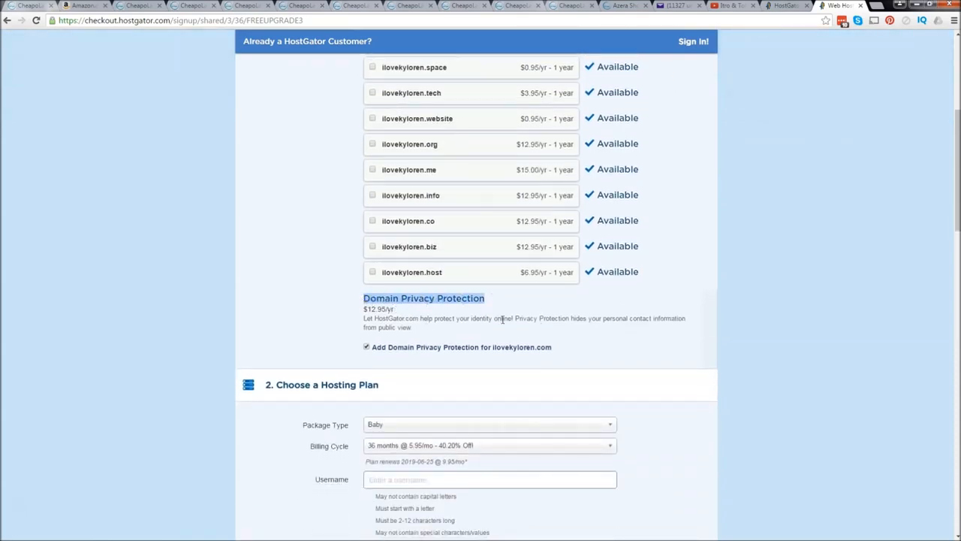
drag(526, 319, 688, 318)
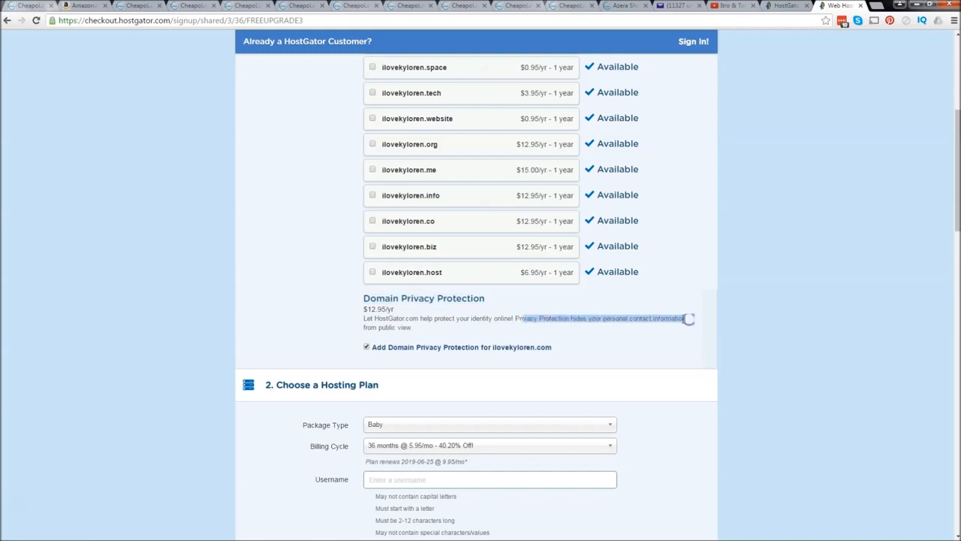
click(587, 318)
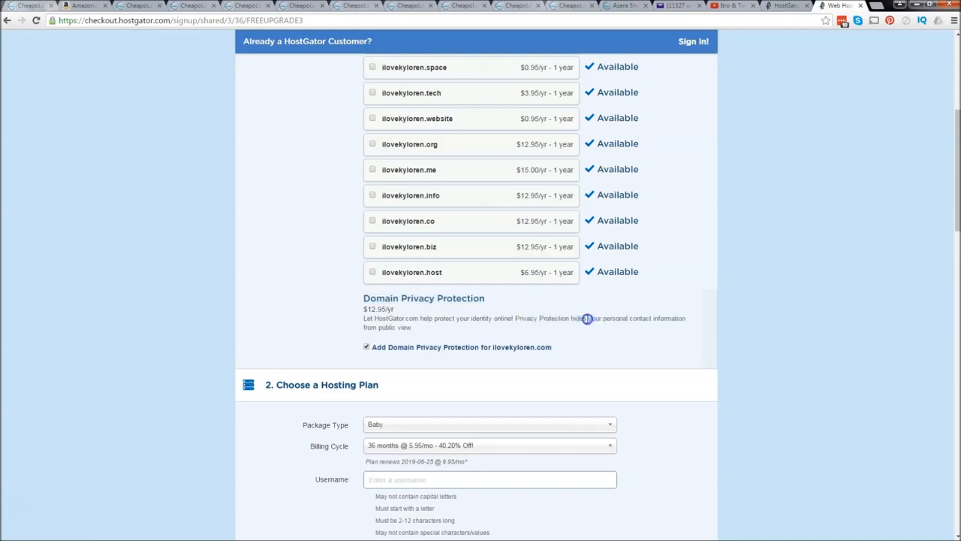
click(367, 348)
Step: Keep the Baby package type and set the billing cycle to 1 month @ 11.95/mo
scroll(275, 299, down, 2)
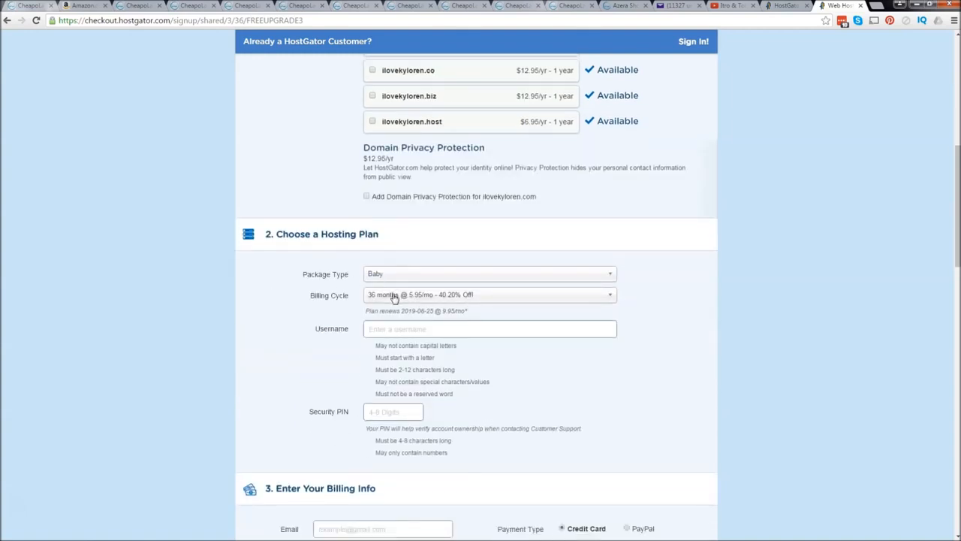
click(395, 278)
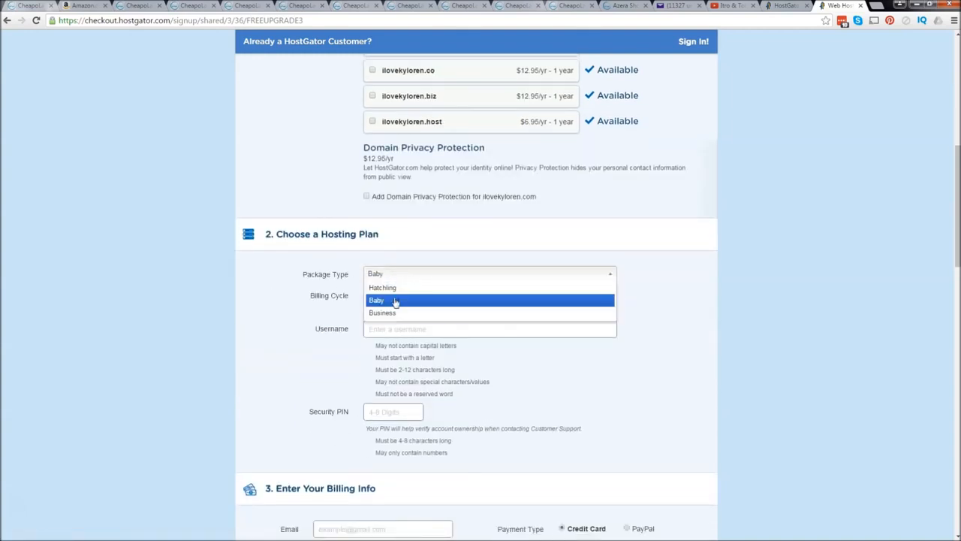
click(396, 300)
click(397, 296)
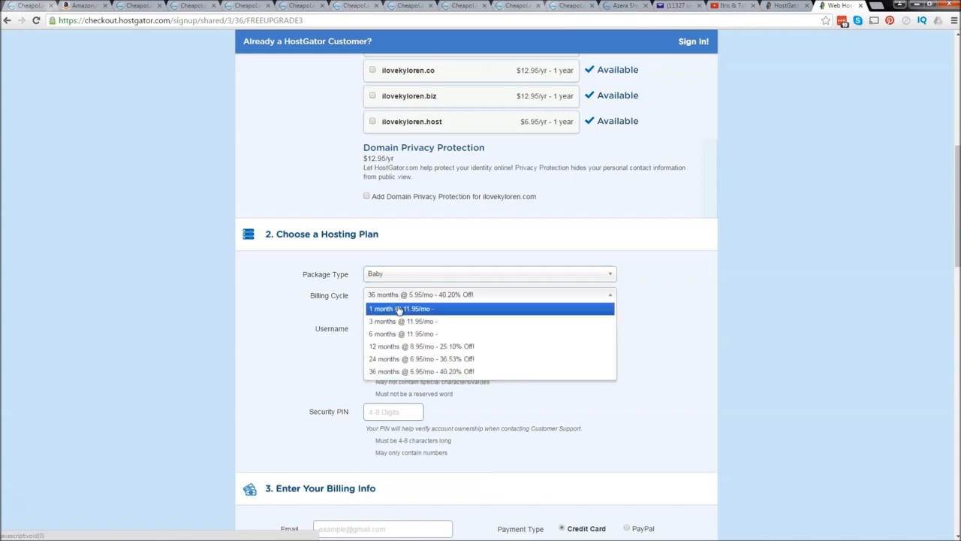
click(399, 309)
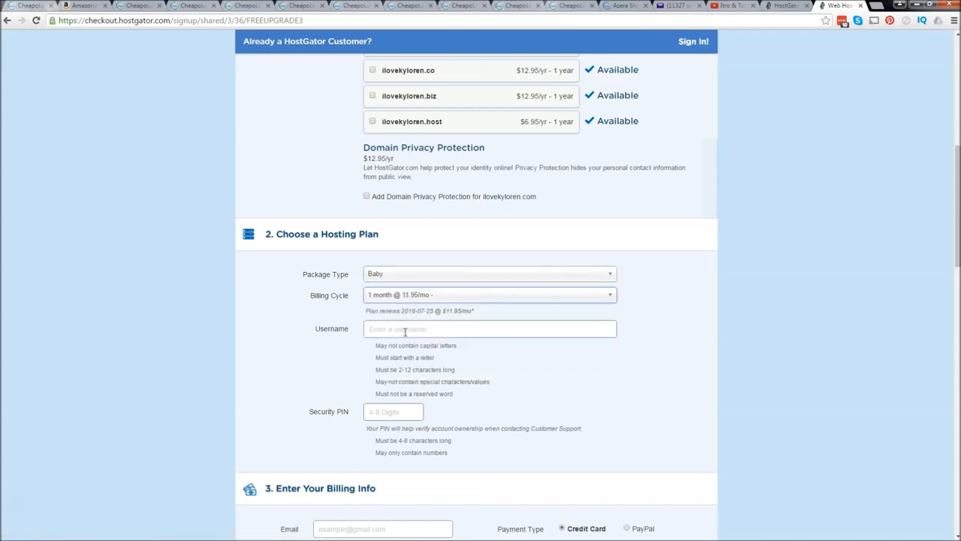
Step: Enter hansolo99 as the hosting account's username and fill in the Security PIN
click(406, 332)
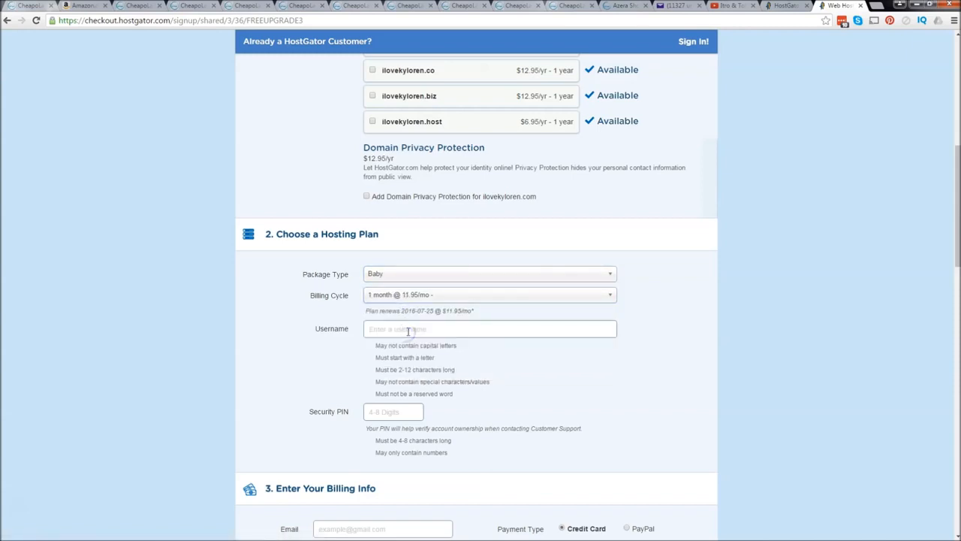
text(hansolo99)
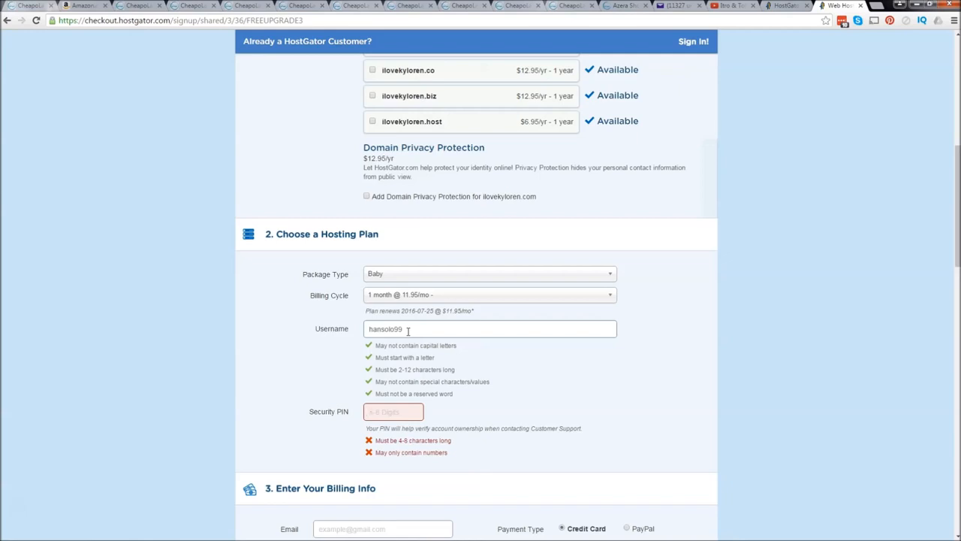
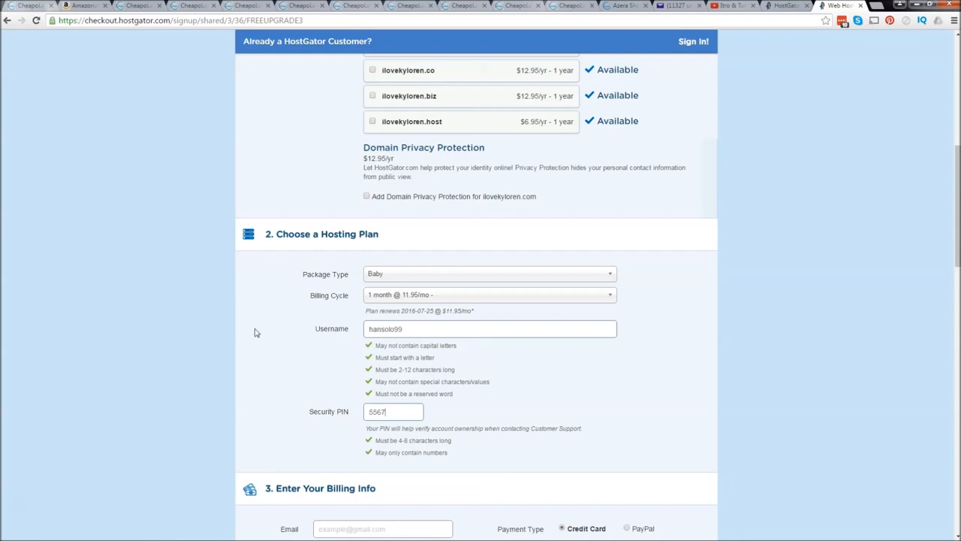
Step: Leave the billing details blank and deselect the SiteLock hacker protection and CodeGuard backup among the additional services
scroll(253, 331, down, 4)
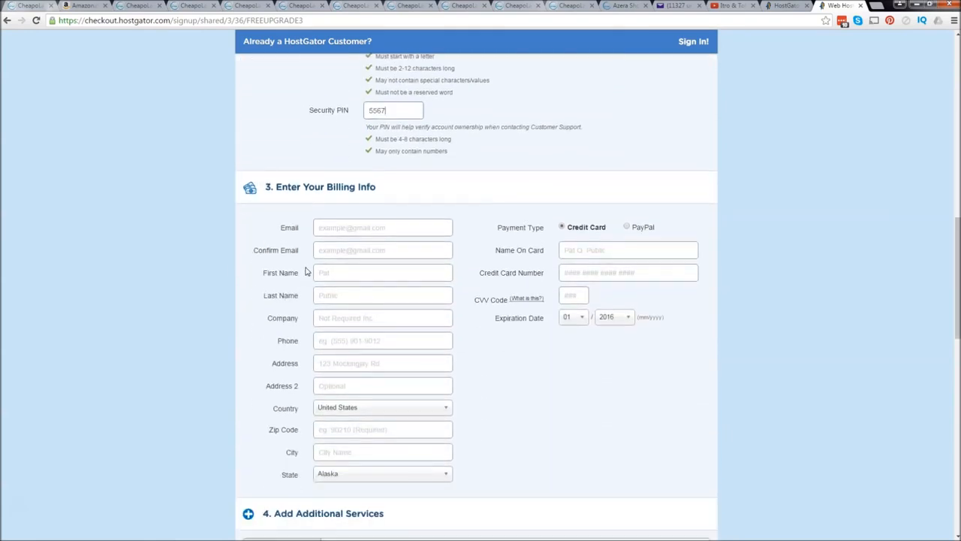
scroll(321, 342, down, 1)
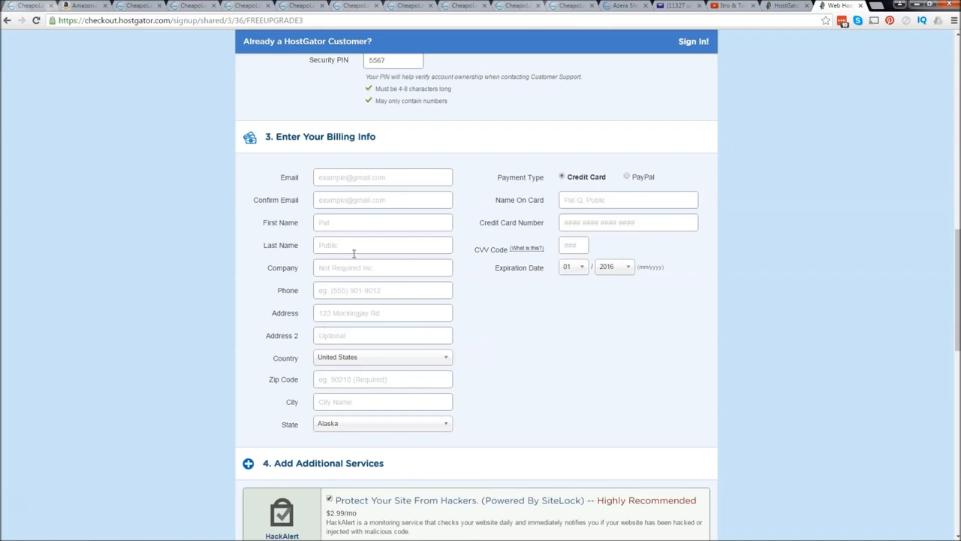
click(589, 200)
scroll(223, 225, down, 3)
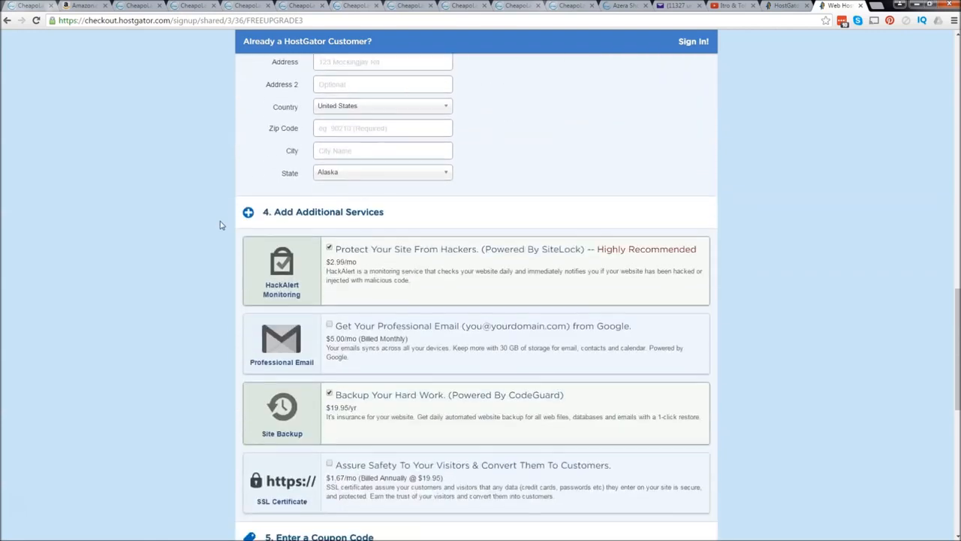
scroll(222, 222, down, 1)
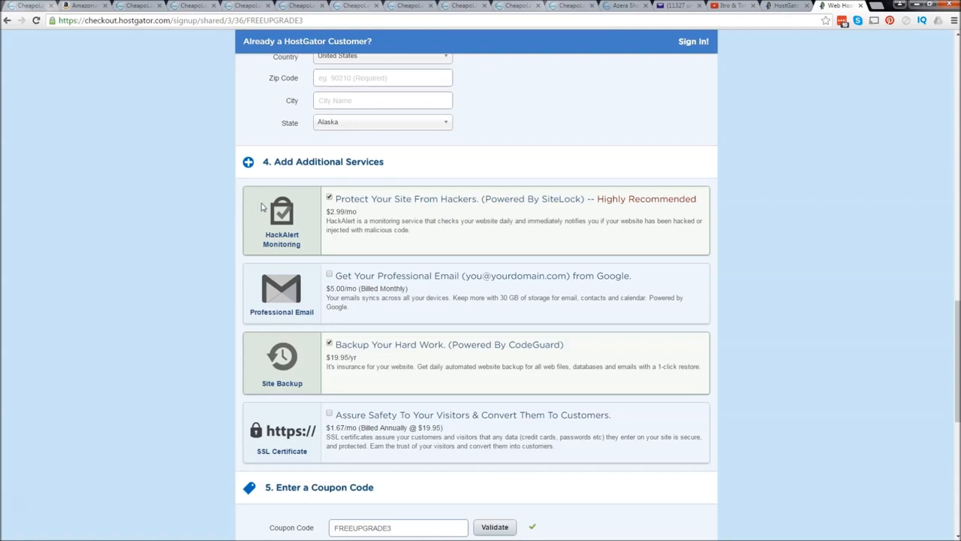
click(329, 199)
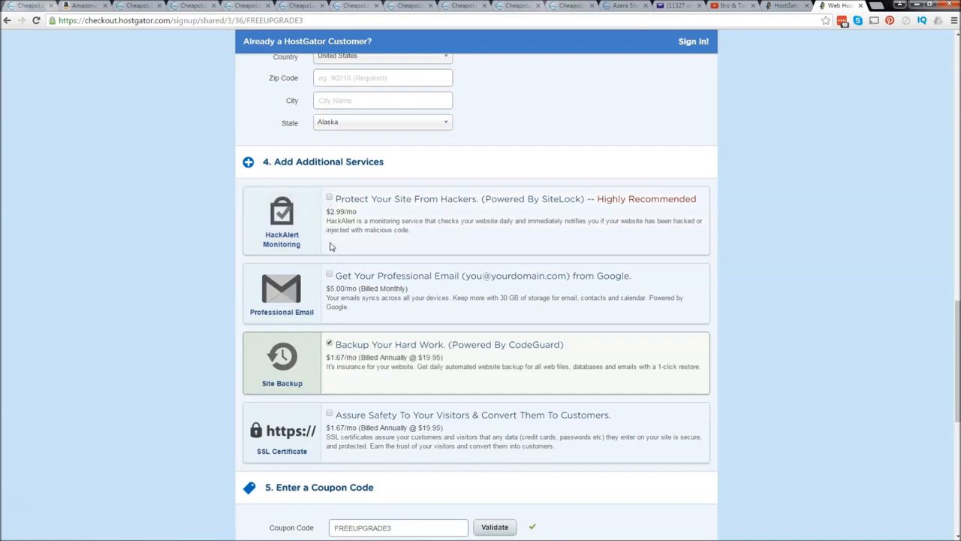
click(331, 344)
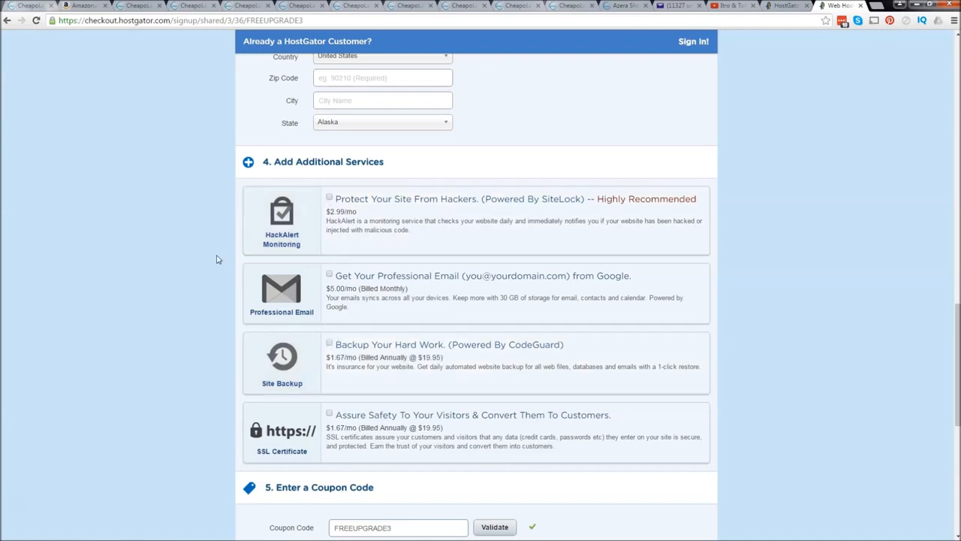
Step: Replace the coupon code with darrelwp25, validate it, and deselect the SiteLock protection again
scroll(216, 257, down, 3)
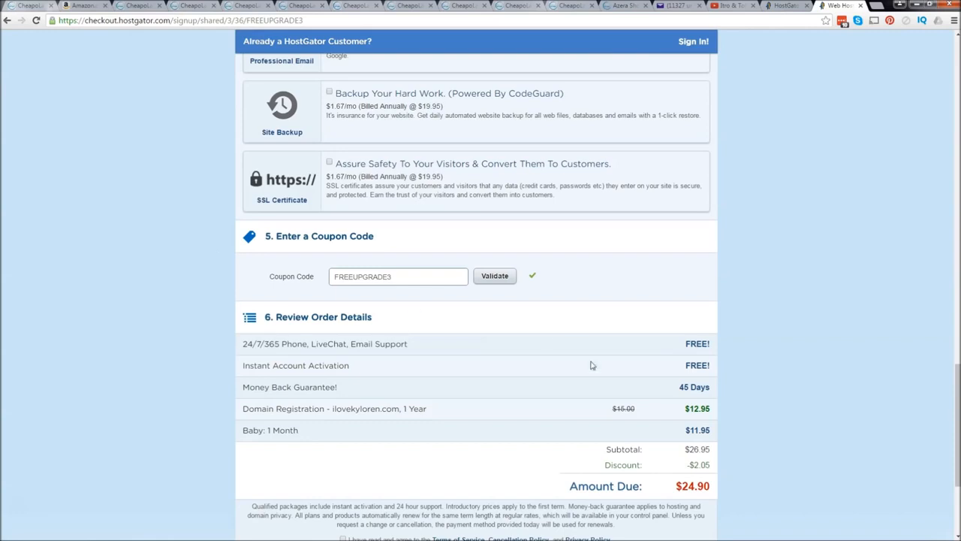
drag(671, 487, 714, 487)
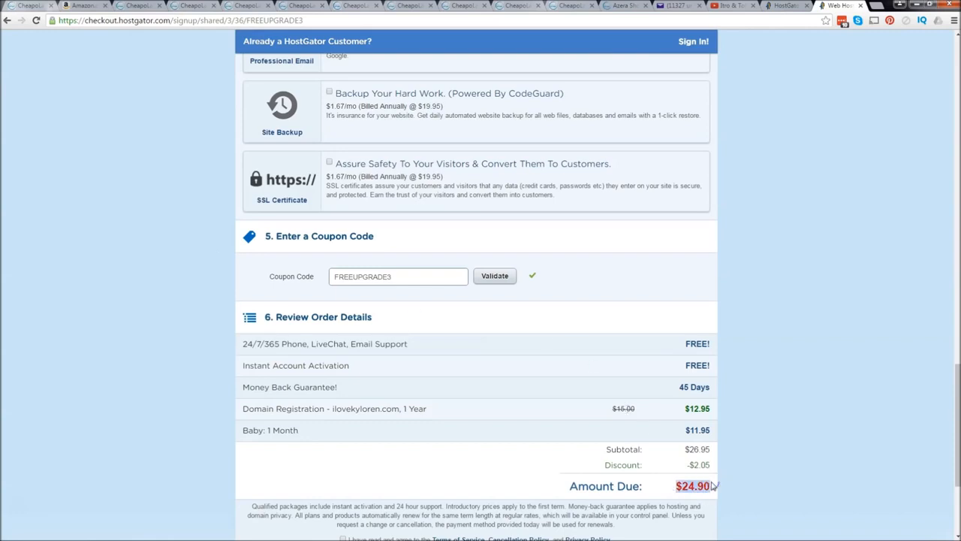
double_click(432, 278)
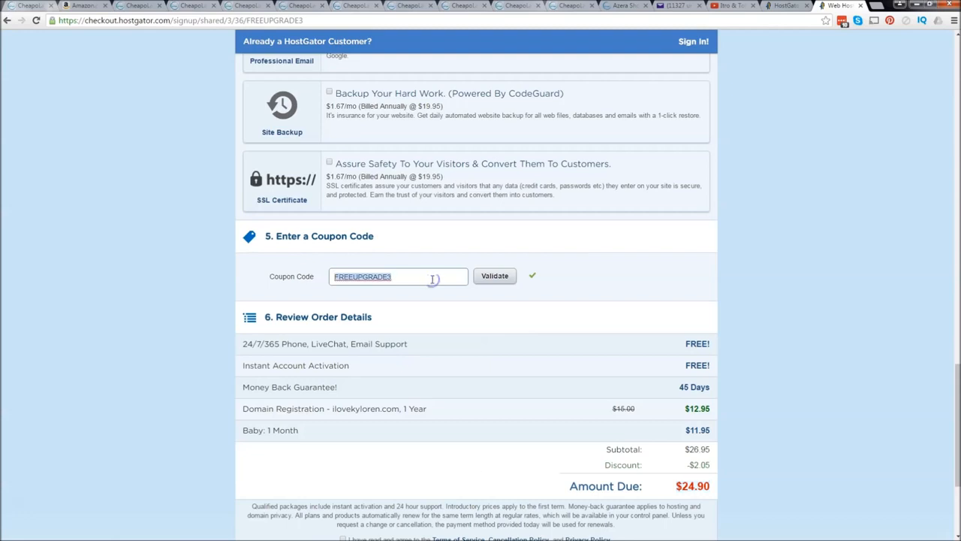
text(darrelwp2)
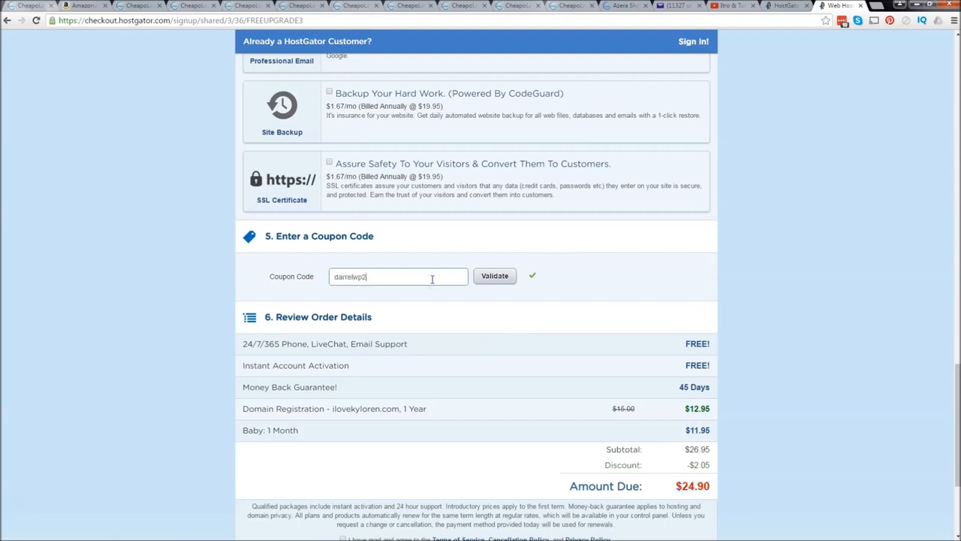
click(496, 276)
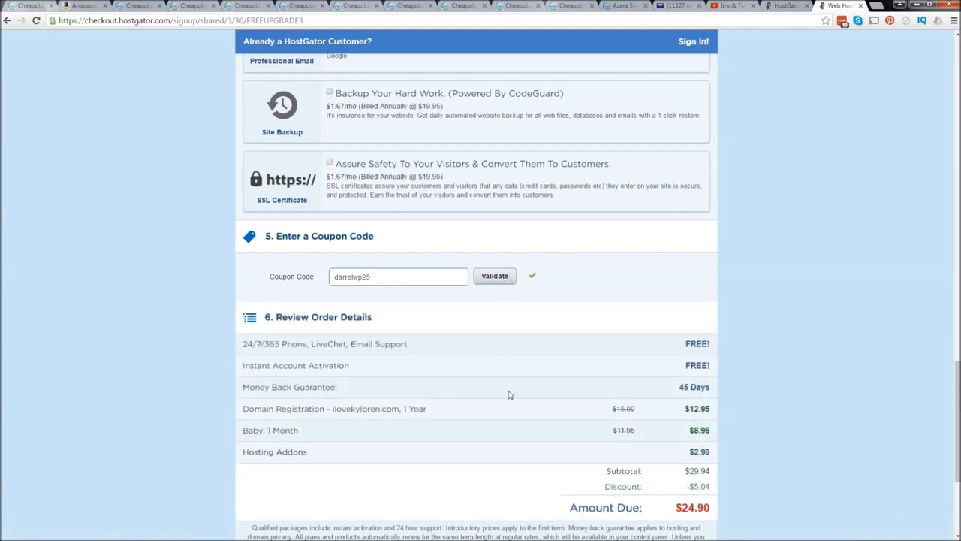
scroll(508, 393, up, 2)
click(331, 99)
Step: Change the order's coupon code to darrel99 and validate it
scroll(500, 286, down, 3)
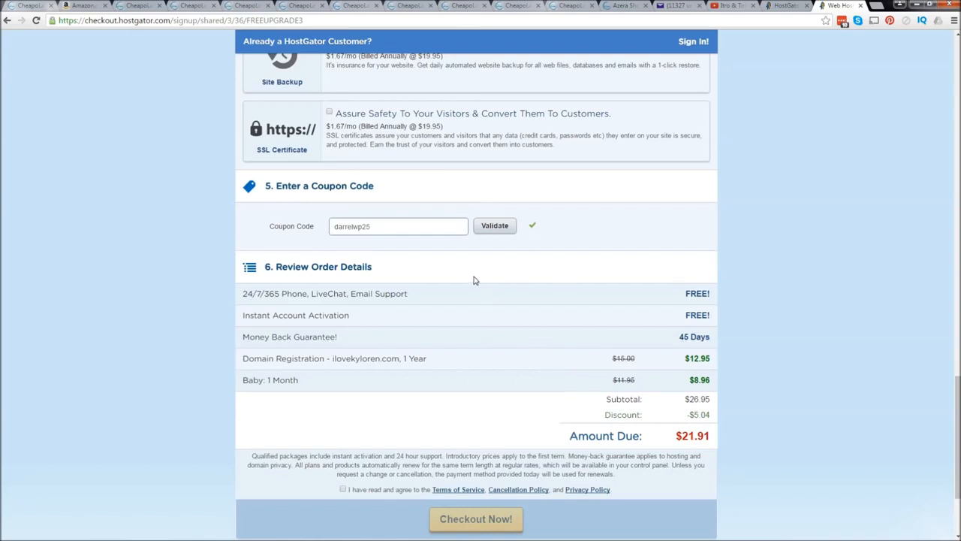
click(447, 227)
key(BackSpace)
key(BackSpace)
key(BackSpace)
click(495, 228)
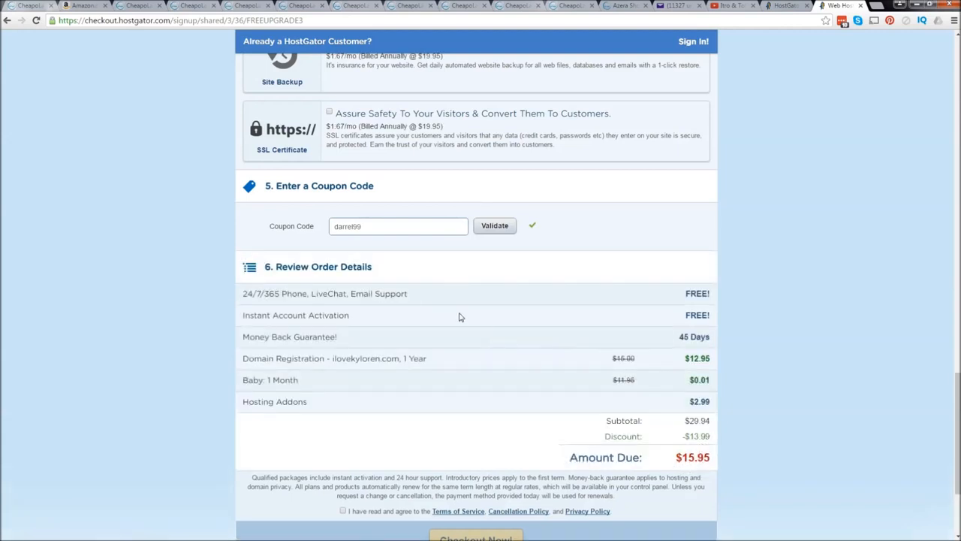
Step: Deselect the SiteLock hacker protection that was added back to the order's additional services
scroll(460, 317, up, 2)
scroll(460, 316, up, 2)
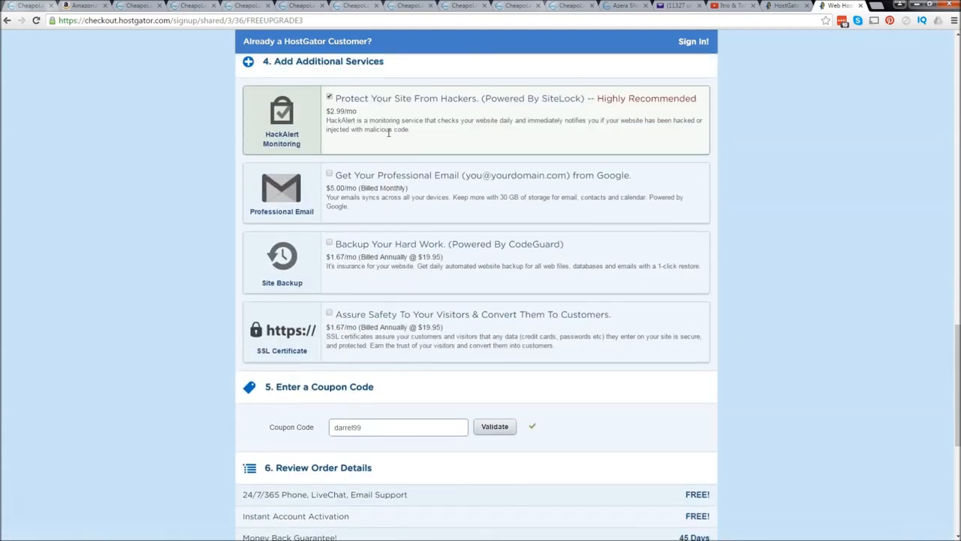
click(330, 98)
Step: Accept the Terms of Service, Cancellation Policy and Privacy Policy for the order, and try to check out
scroll(497, 225, down, 3)
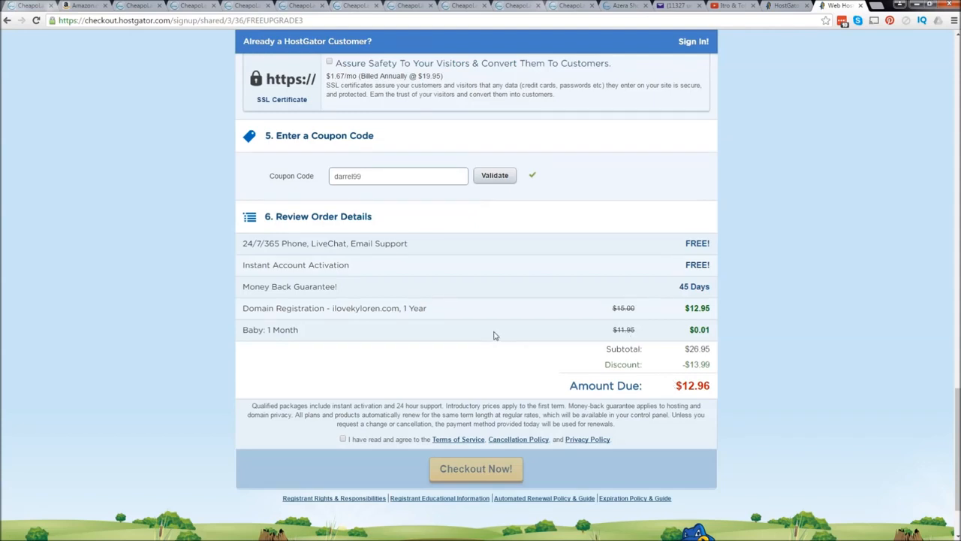
scroll(451, 270, down, 1)
click(343, 351)
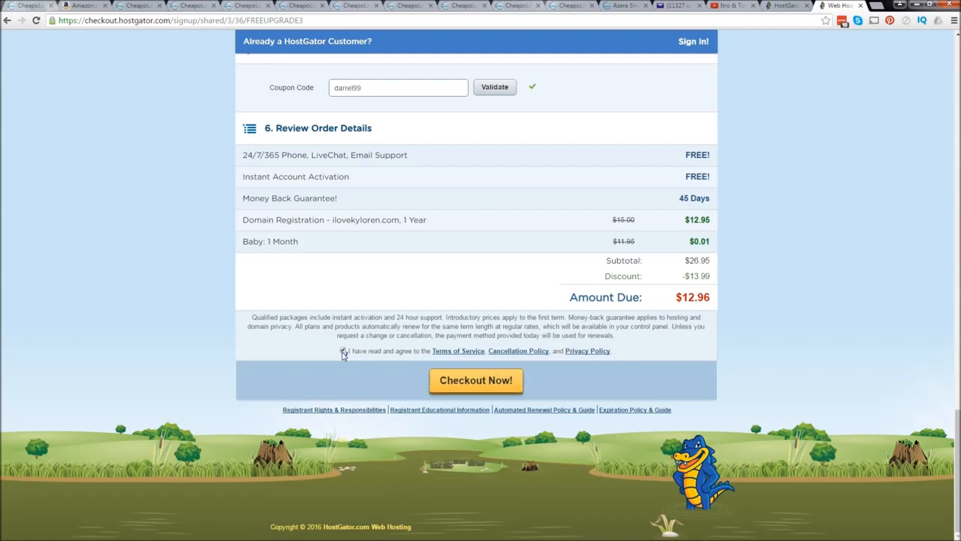
click(471, 381)
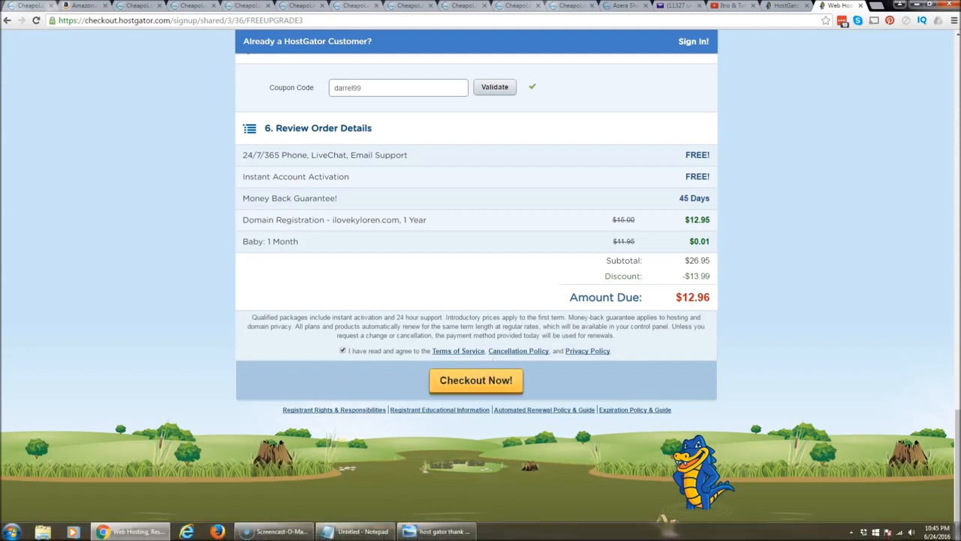
Step: Switch to Windows Photo Viewer and maximize the host gator thank you image to view the payment confirmation
click(430, 532)
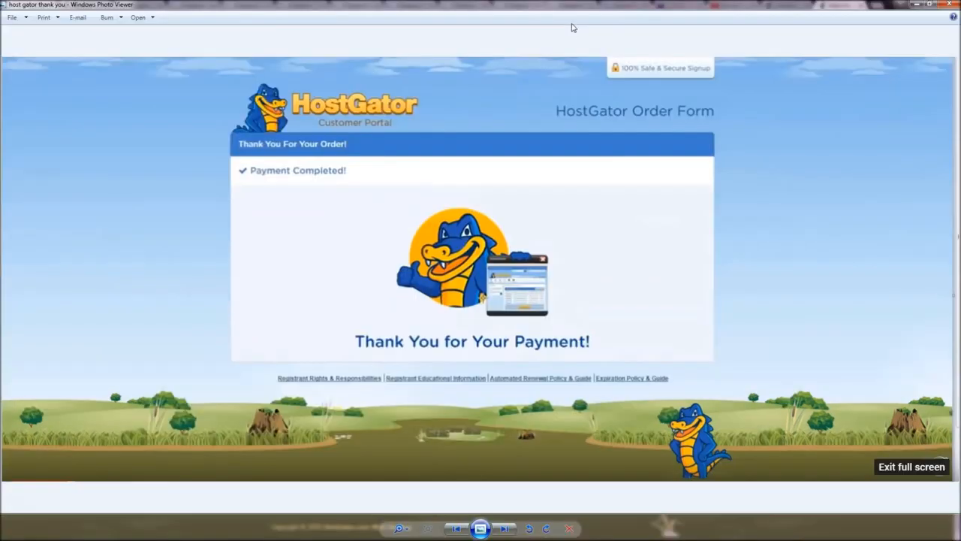
click(575, 23)
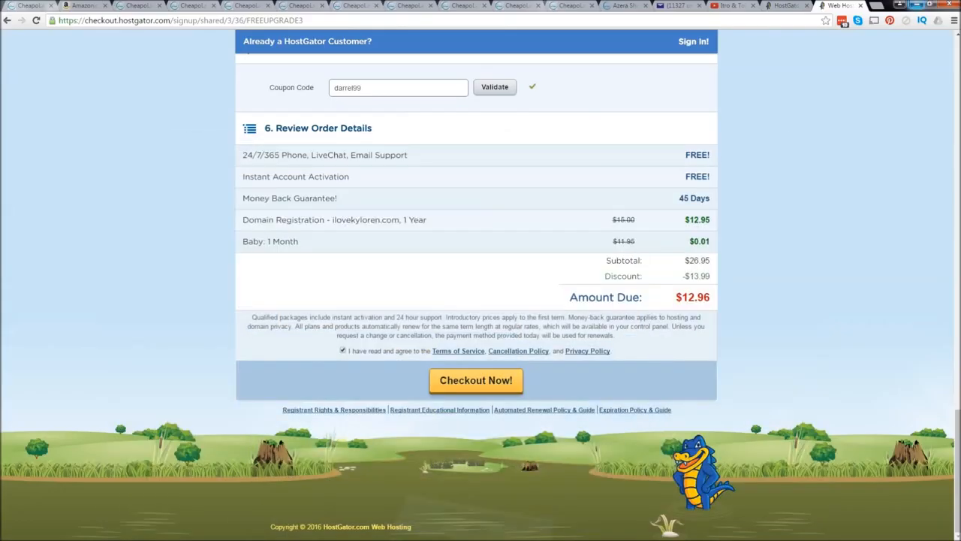
Step: Switch back to Chrome and open the control panel link in the HostGator account info e-mail
click(918, 4)
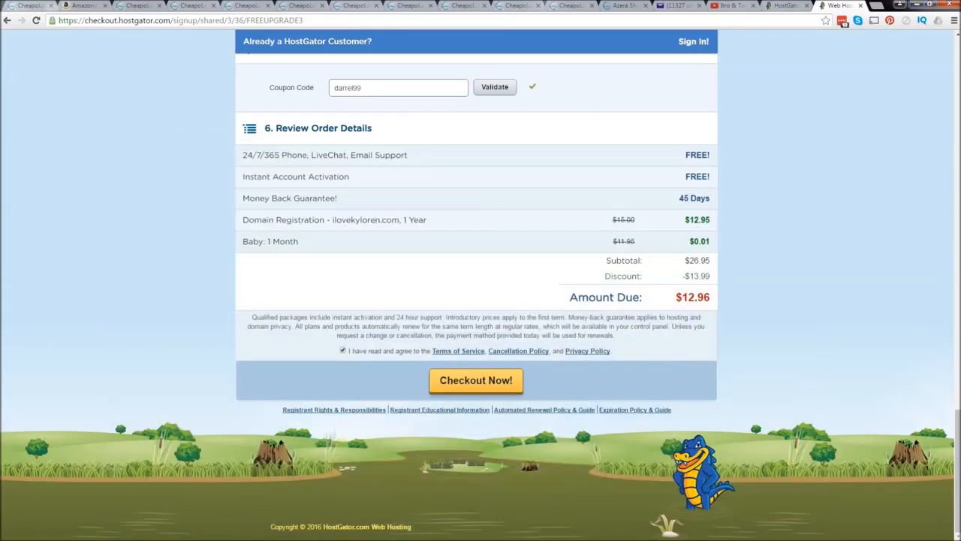
click(785, 5)
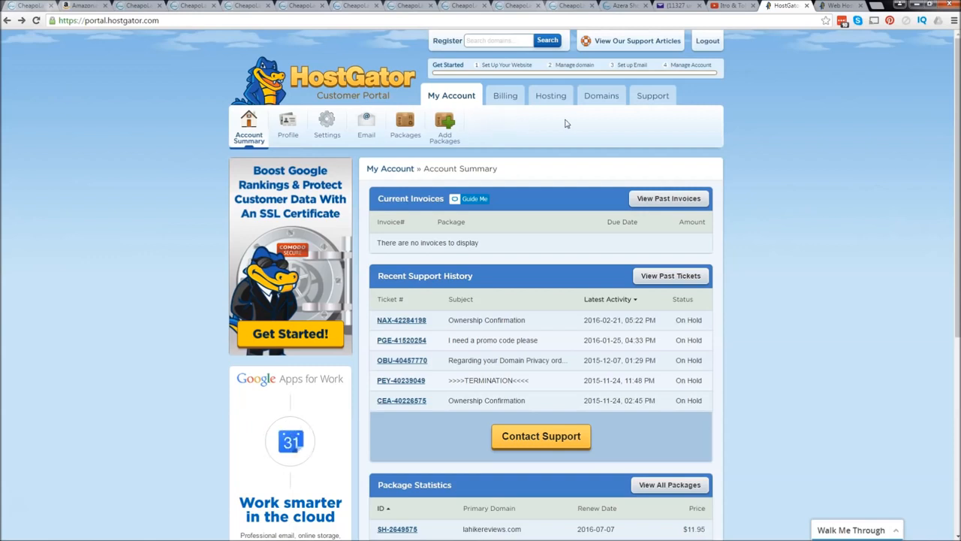
click(678, 6)
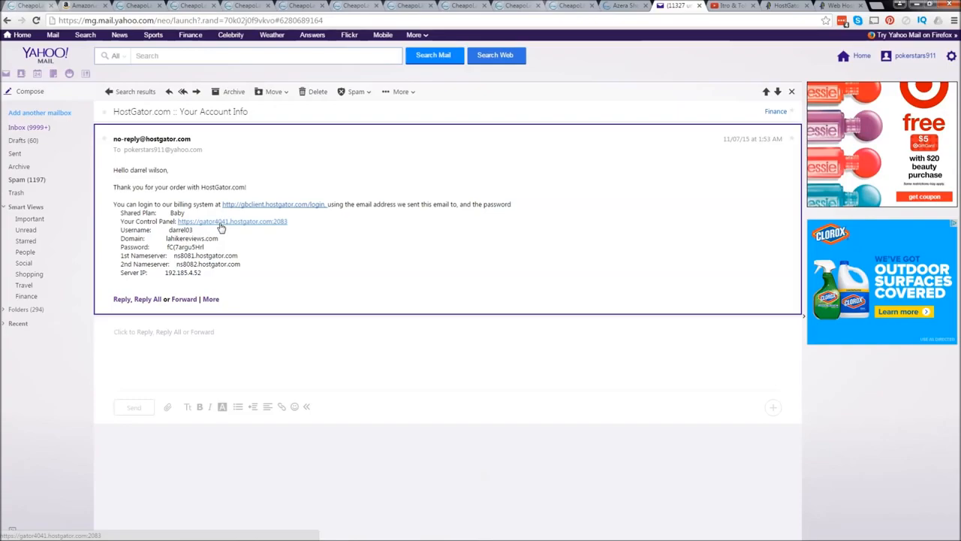
click(221, 224)
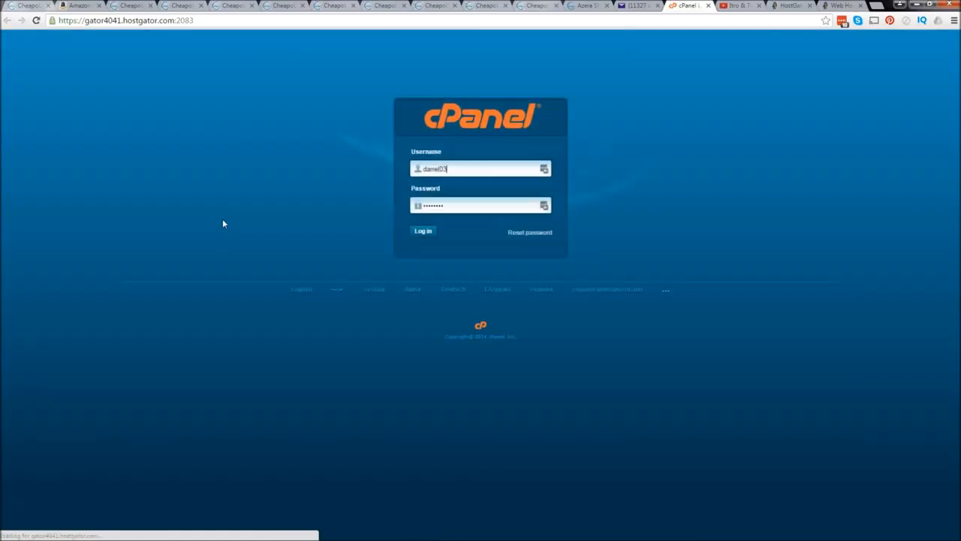
Step: Check the control panel login details in the HostGator e-mail and return to the cPanel login page
click(629, 6)
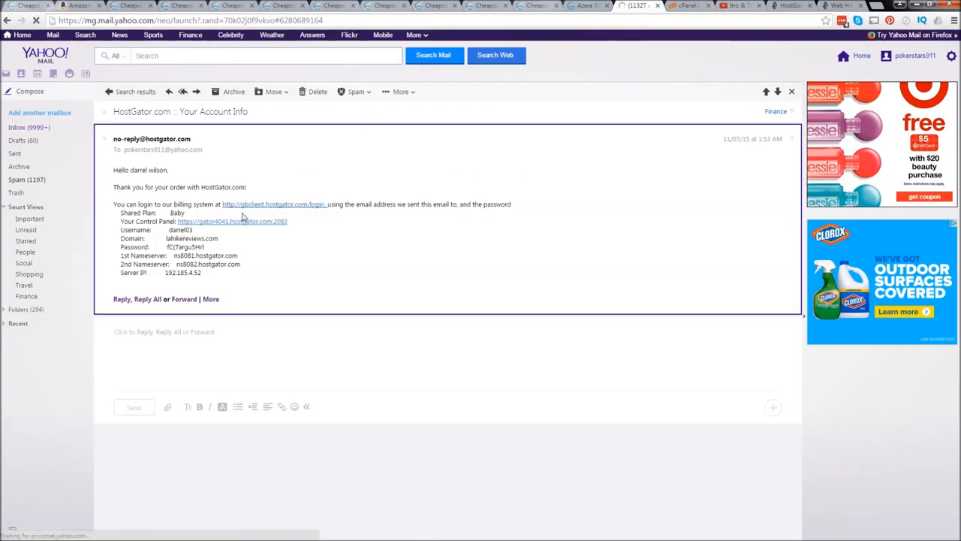
click(680, 6)
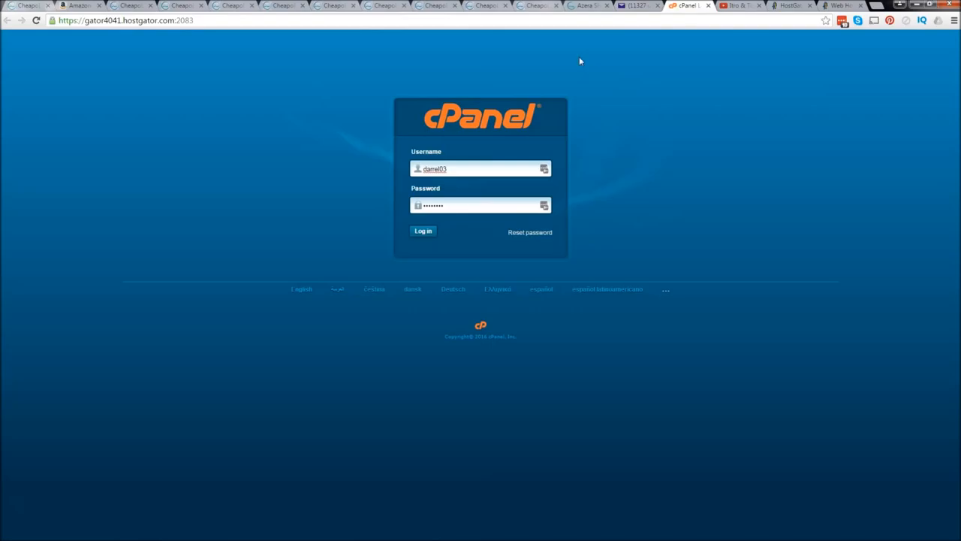
click(627, 6)
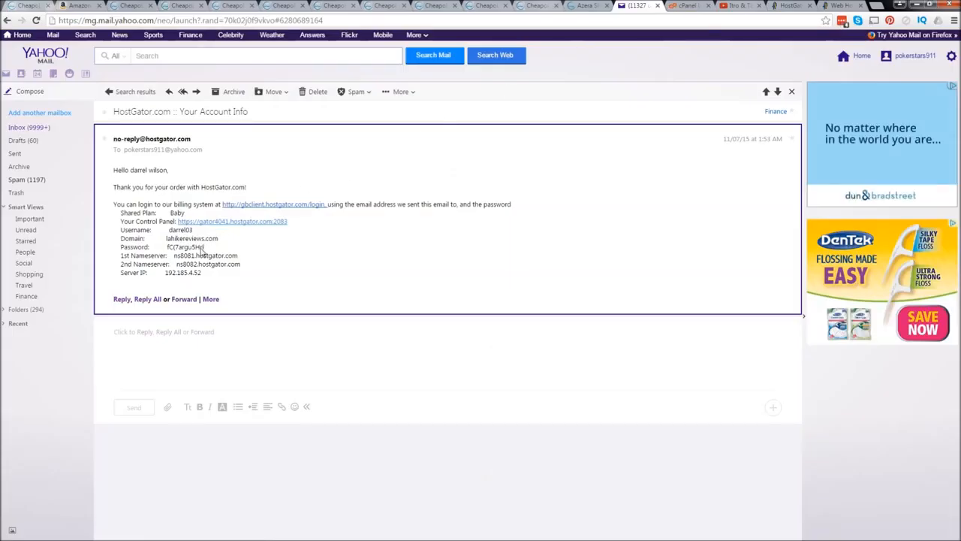
click(683, 6)
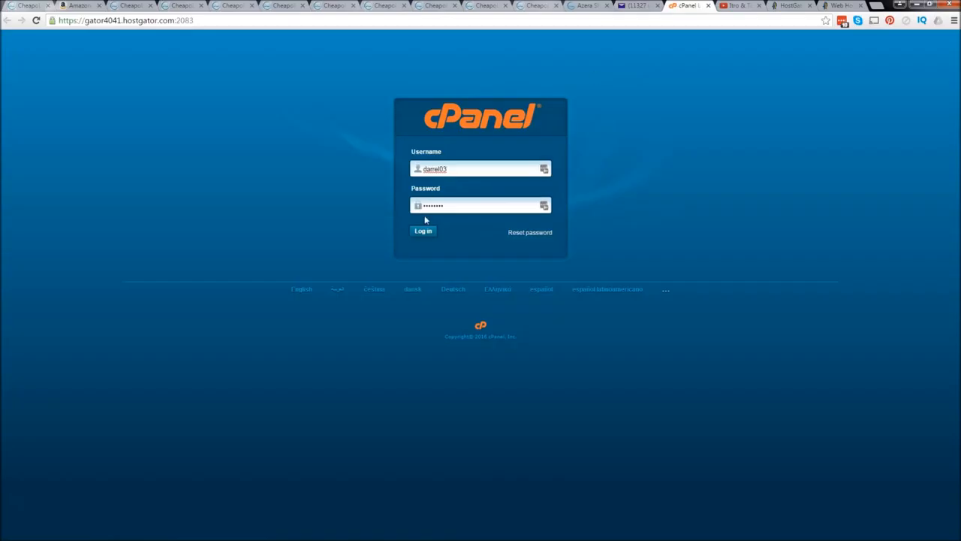
Step: Replace the prefilled password on the cPanel login form with the account password and try to log in
double_click(457, 203)
text(••)
key(BackSpace)
key(BackSpace)
key(BackSpace)
text(••••)
key(Return)
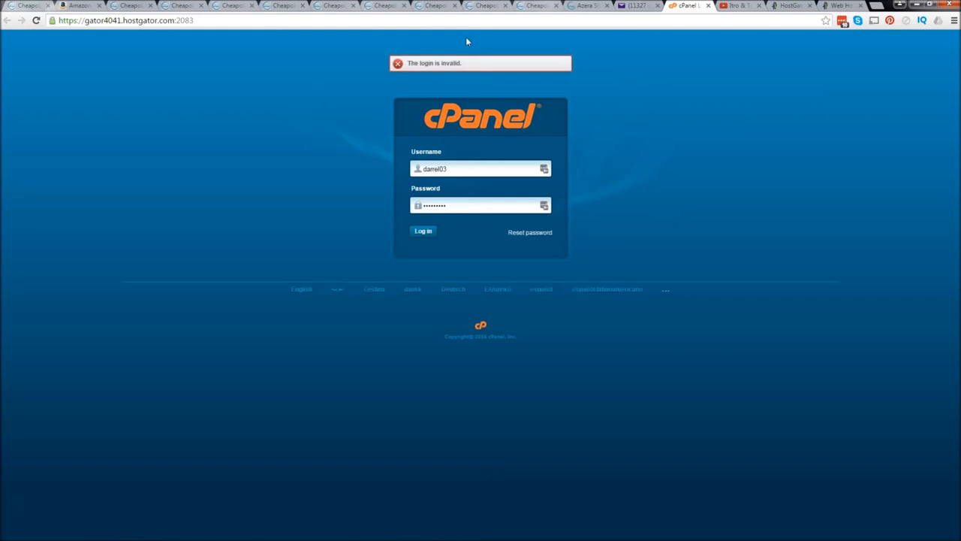
Step: Re-enter the account username on the cPanel login form and retry logging in with the account password
click(466, 15)
text(darre)
key(Down)
key(Down)
key(Return)
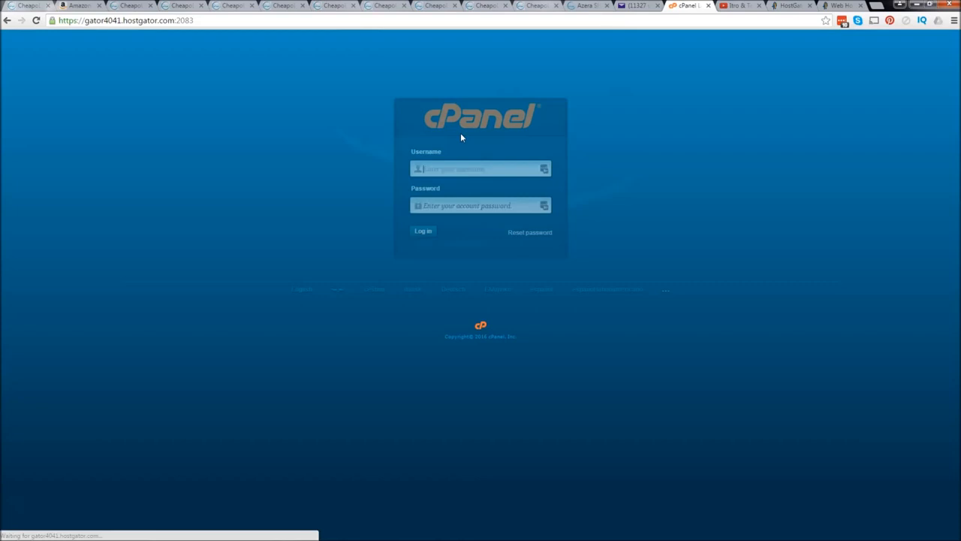
double_click(471, 204)
text(•••)
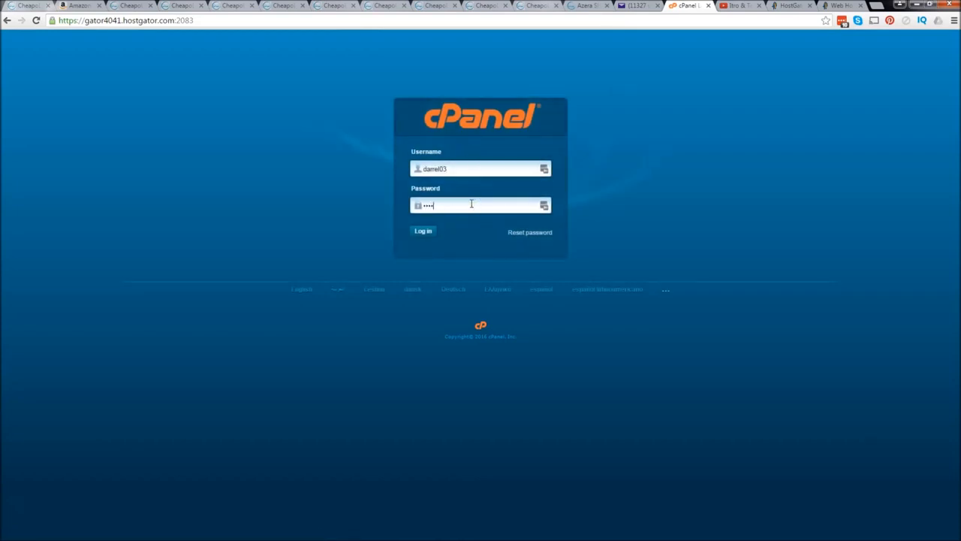
key(Return)
double_click(471, 205)
text(••••••••)
key(Return)
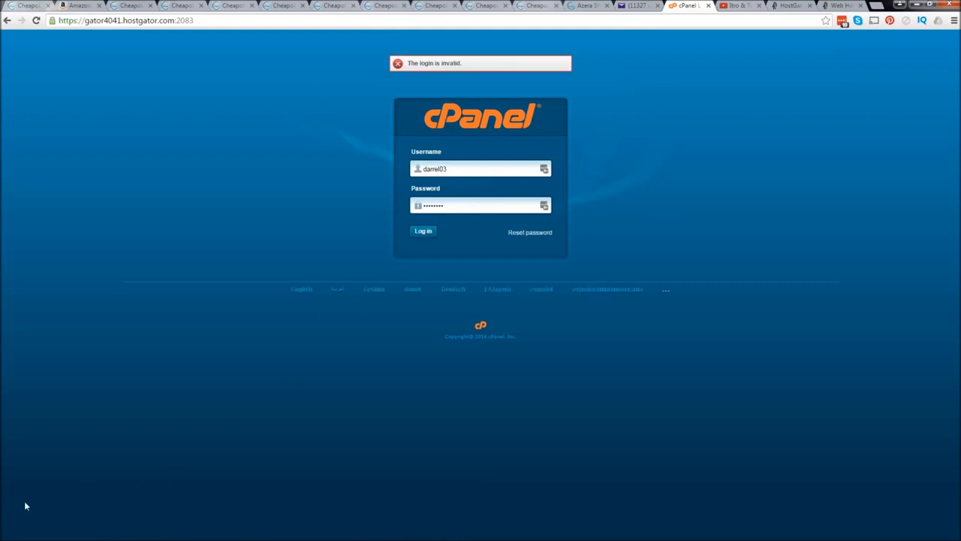
Step: Log in to cPanel by entering the correct account password, and dismiss the Backup Alert
double_click(449, 206)
text(••)
key(BackSpace)
key(BackSpace)
text(•••••••)
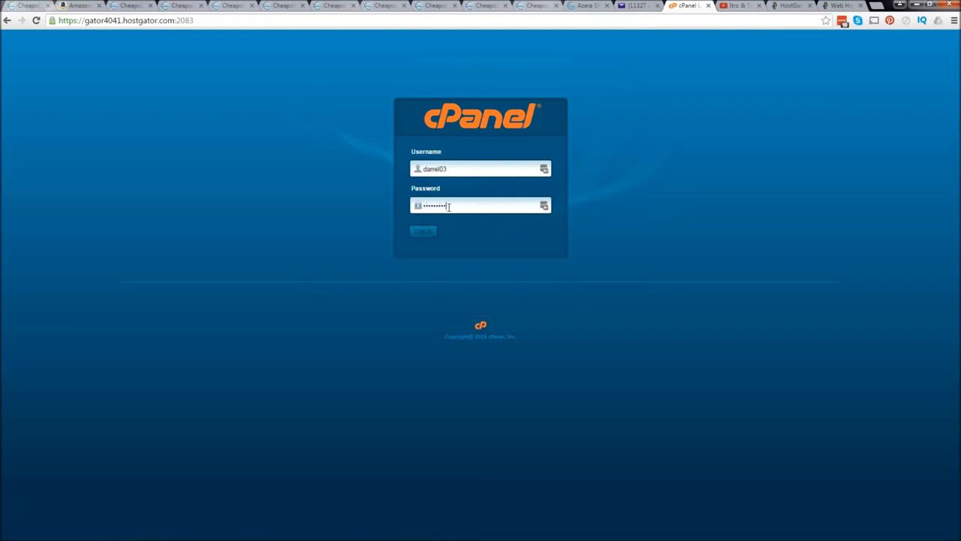
key(Return)
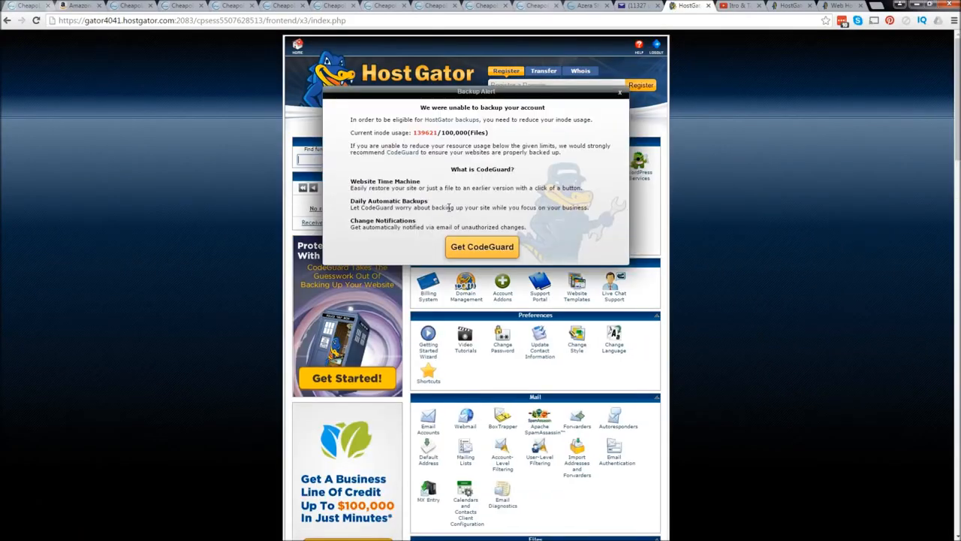
click(620, 92)
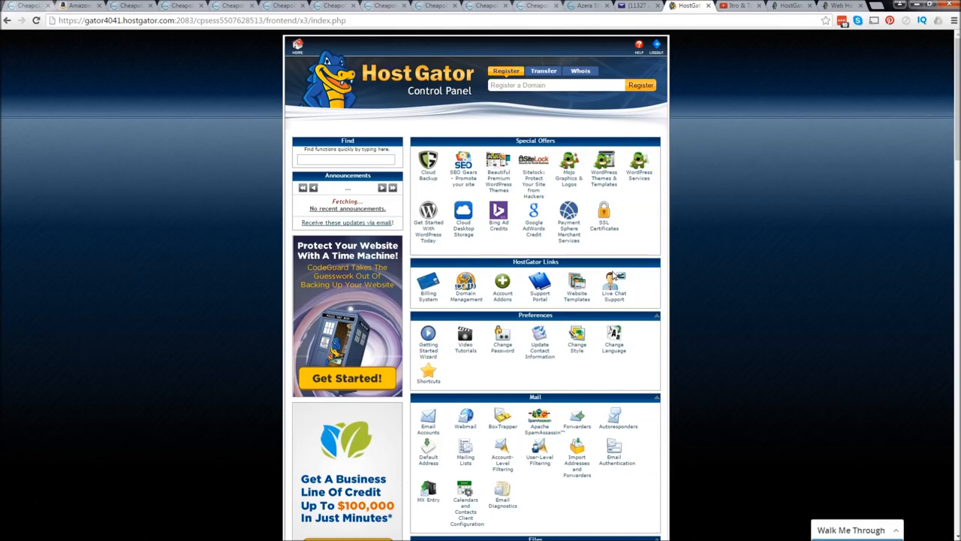
Step: Open QuickInstall from cPanel's Software and Services section
scroll(529, 176, down, 2)
scroll(530, 173, down, 2)
scroll(528, 173, down, 4)
scroll(528, 172, down, 3)
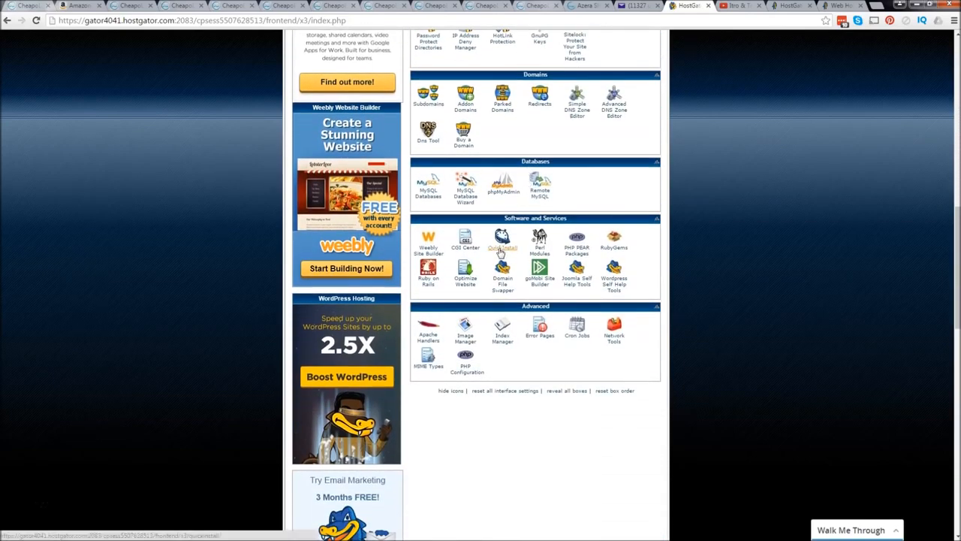
click(501, 250)
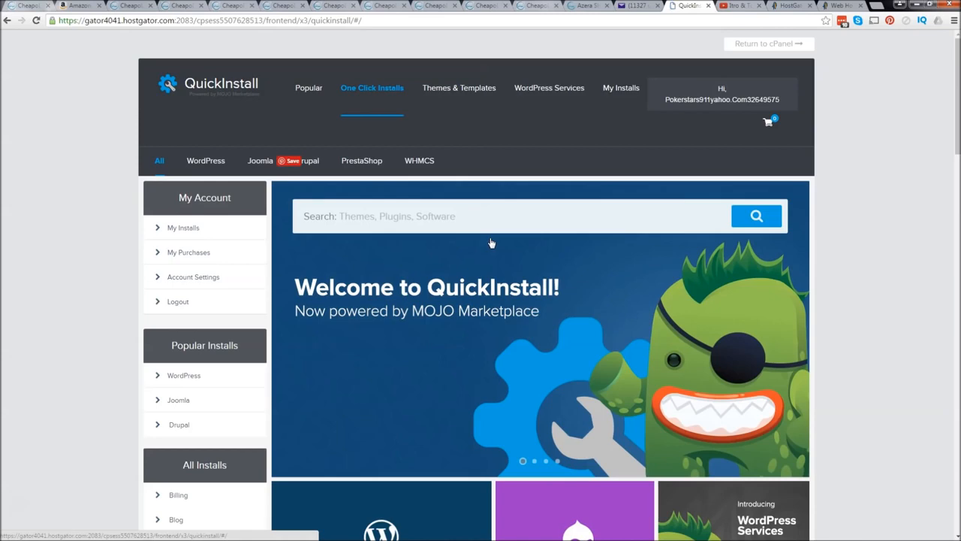
Step: Choose WordPress in QuickInstall and open the installation form for the free option
scroll(441, 203, down, 3)
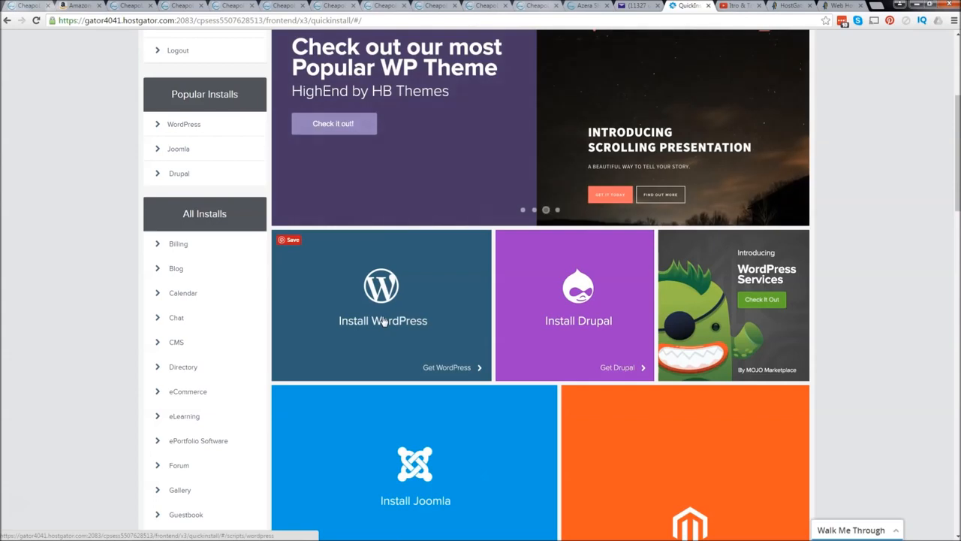
click(383, 321)
scroll(384, 320, down, 4)
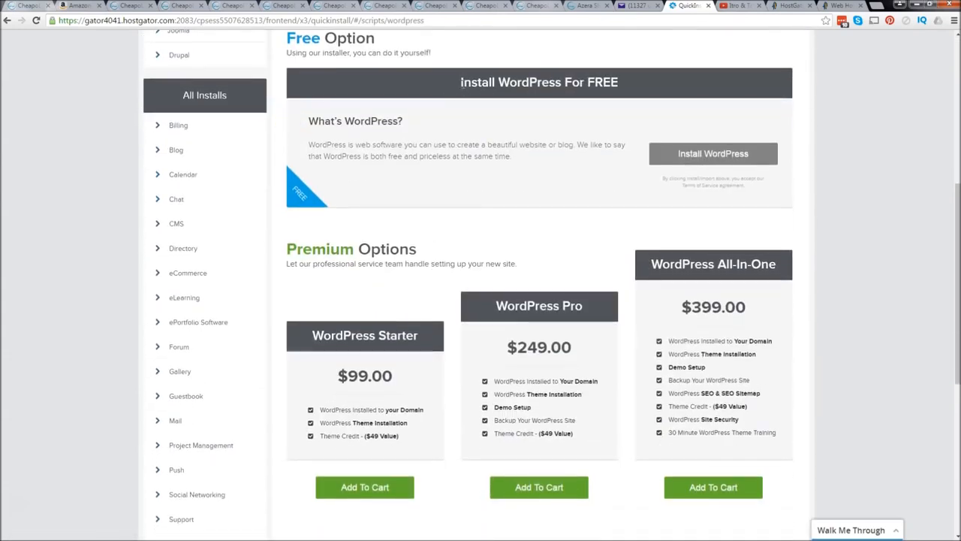
drag(662, 87, 454, 87)
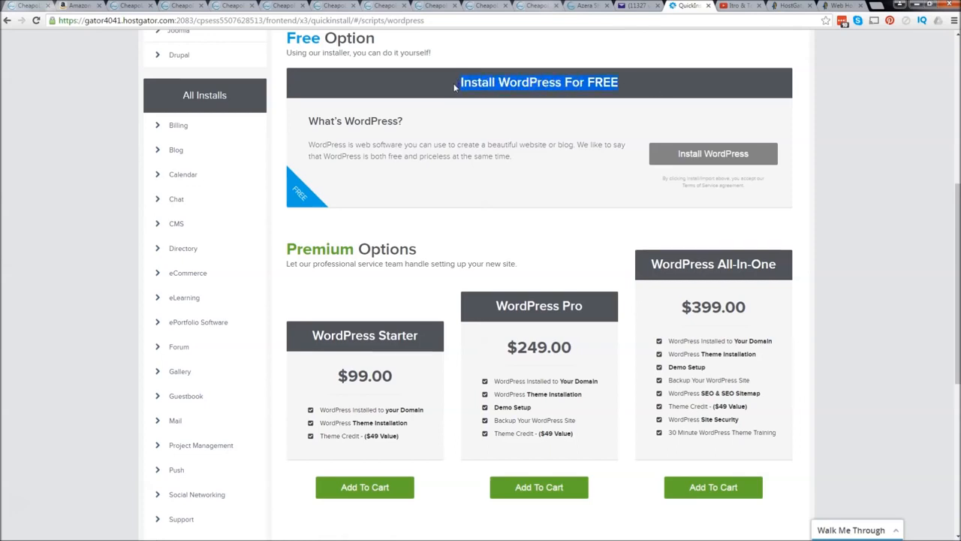
click(713, 154)
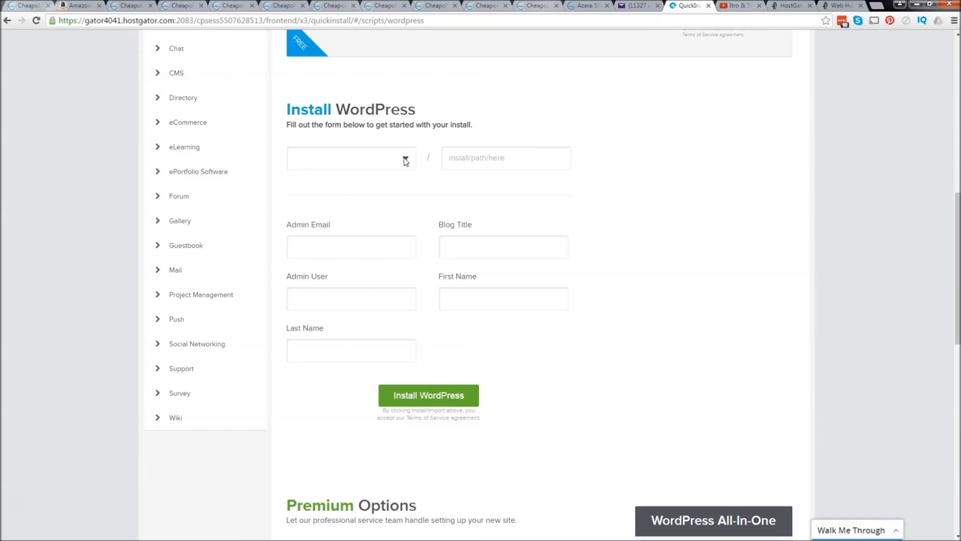
Step: Set the install domain to cheapolaptops.com, fill in the admin's e-mail address and title the blog howdy
click(404, 161)
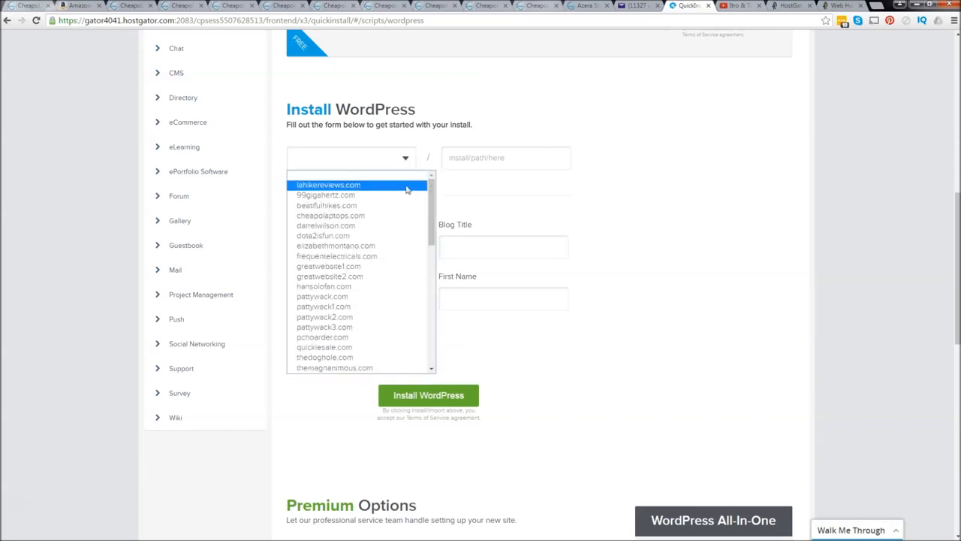
click(345, 218)
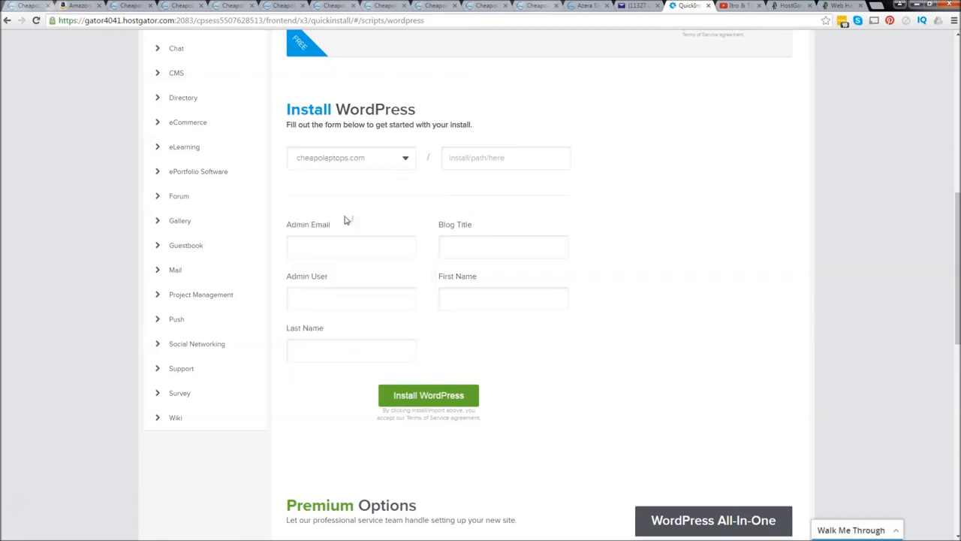
click(377, 248)
text(pch)
key(Down)
key(Return)
key(Tab)
text(h)
key(Down)
key(Return)
key(Tab)
Step: Install WordPress with the filled-in admin user, first name and last name, and decline the theme offer
double_click(339, 299)
click(483, 298)
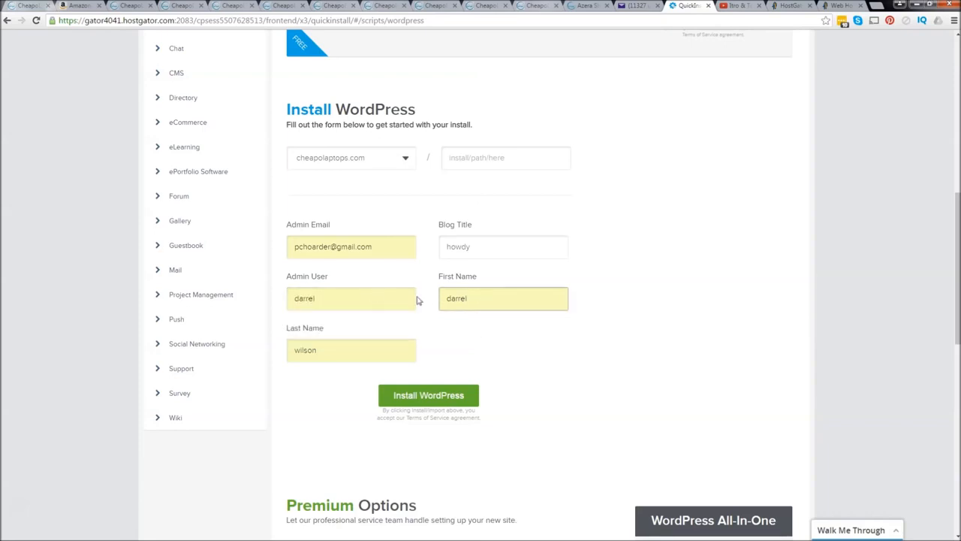
double_click(463, 298)
double_click(304, 350)
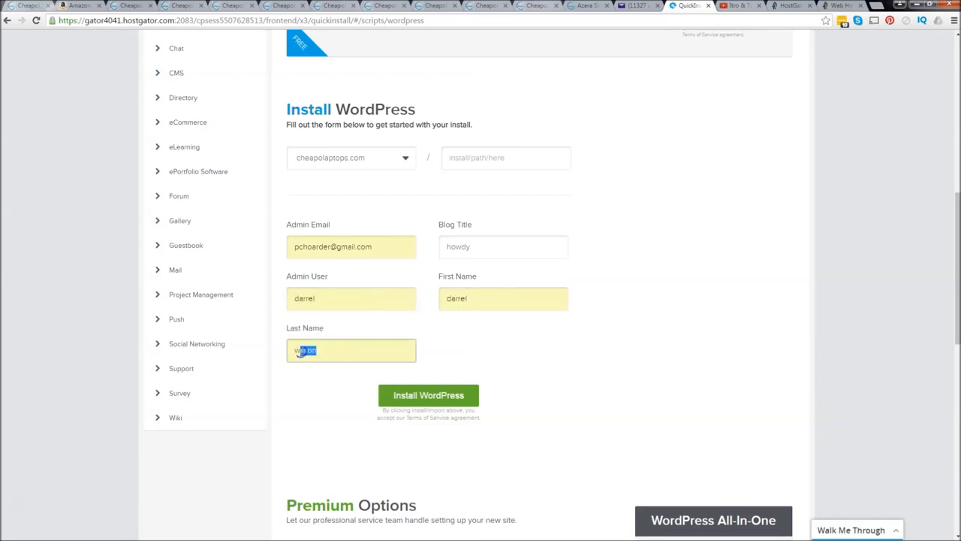
click(436, 396)
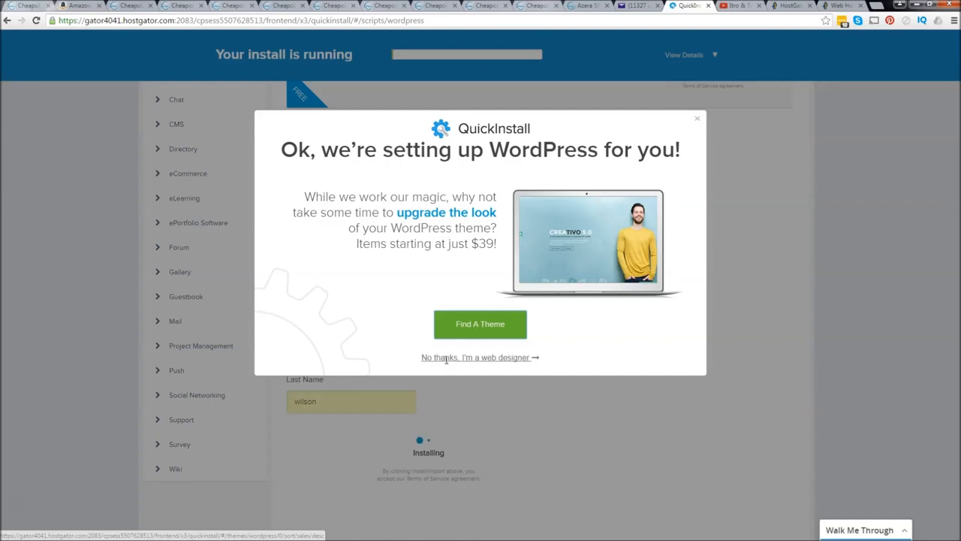
click(446, 359)
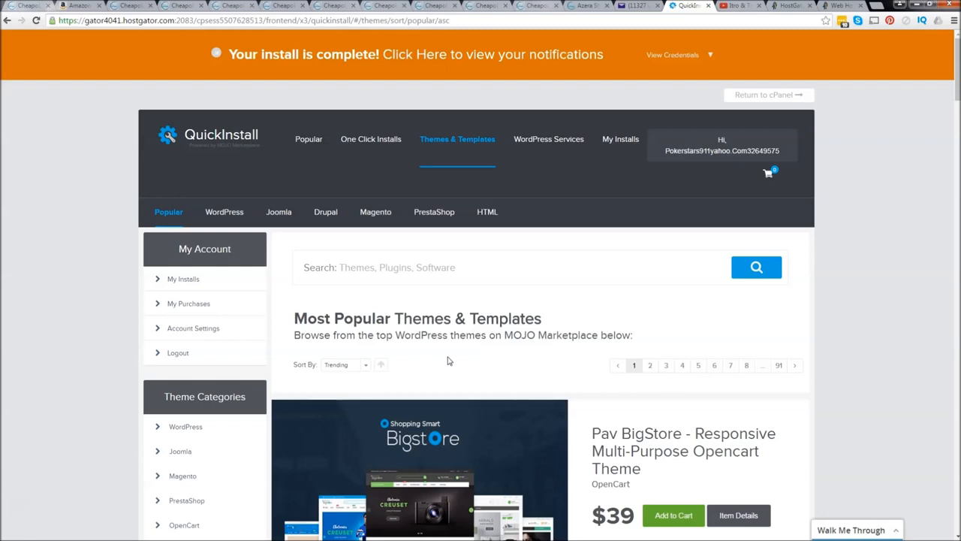
Step: Show the new install's credentials and open its wp-admin address, reopening the link until the WordPress login page loads
click(712, 59)
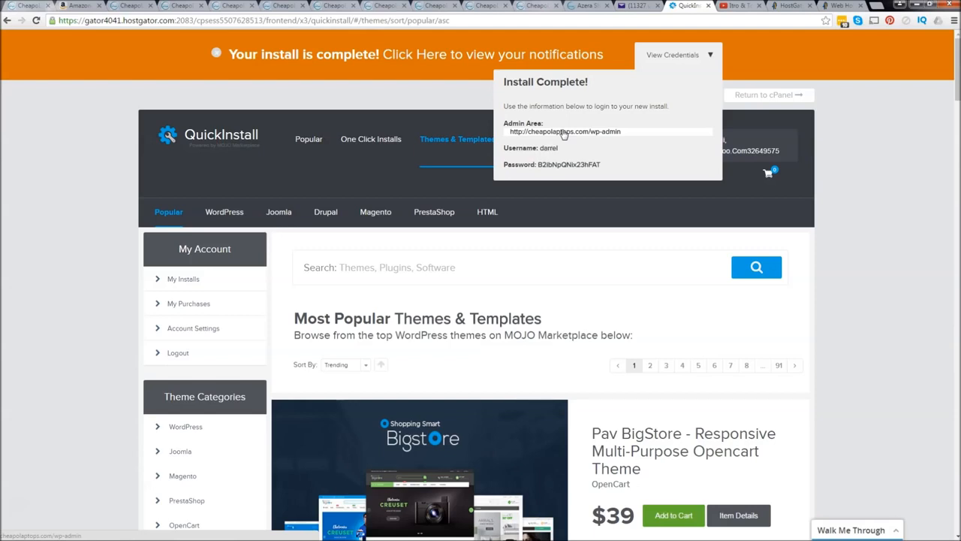
click(586, 135)
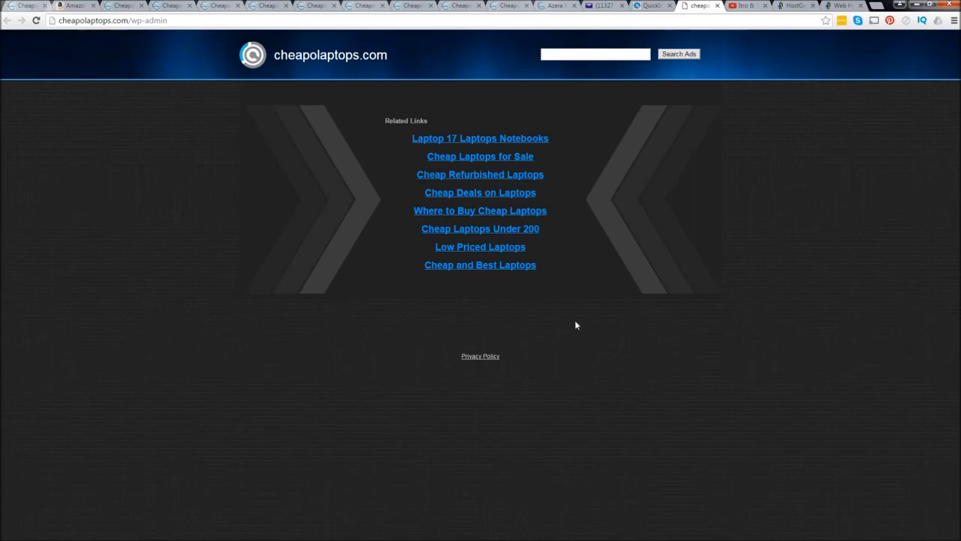
click(650, 5)
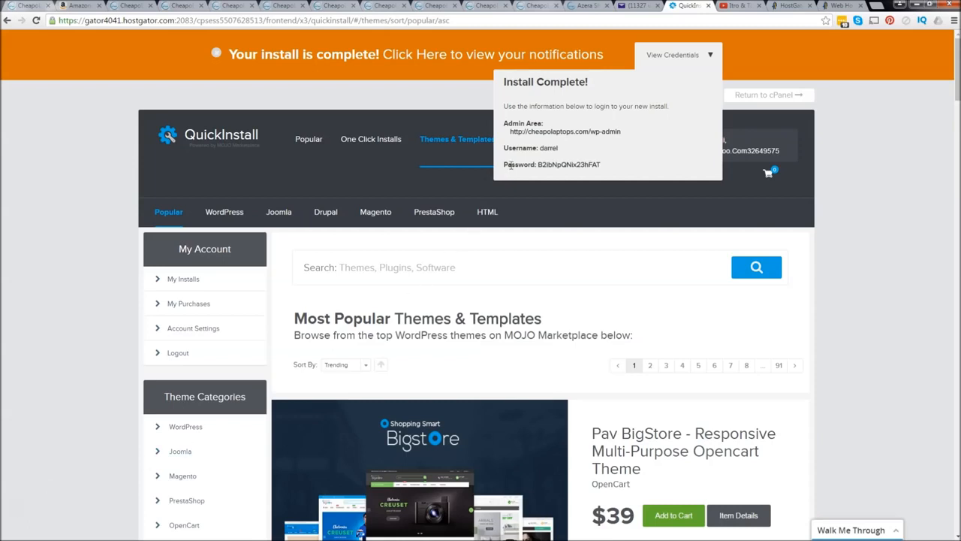
click(545, 134)
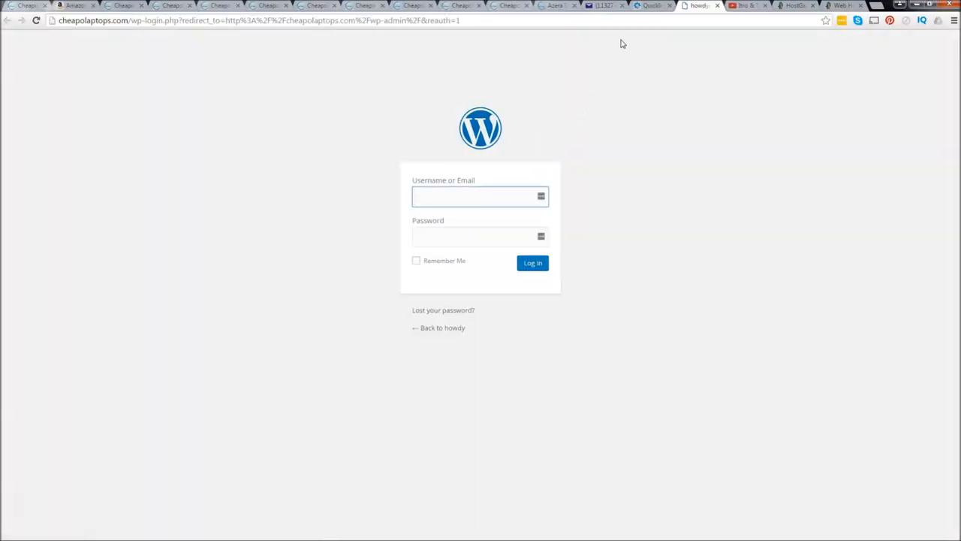
Step: Copy the admin username from the install credentials into the WordPress login form
click(650, 6)
double_click(559, 146)
key(ctrl+c)
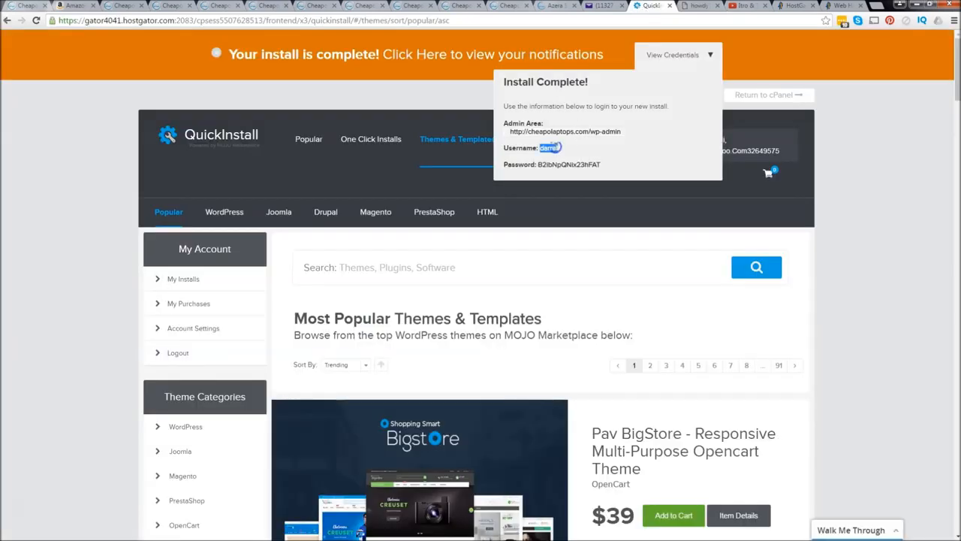
key(ctrl+Tab)
key(ctrl+v)
Step: Log in to WordPress with the password copied from the install credentials, and close the Forms plugin tour prompt
key(ctrl+shift+Tab)
double_click(550, 164)
key(ctrl+Tab)
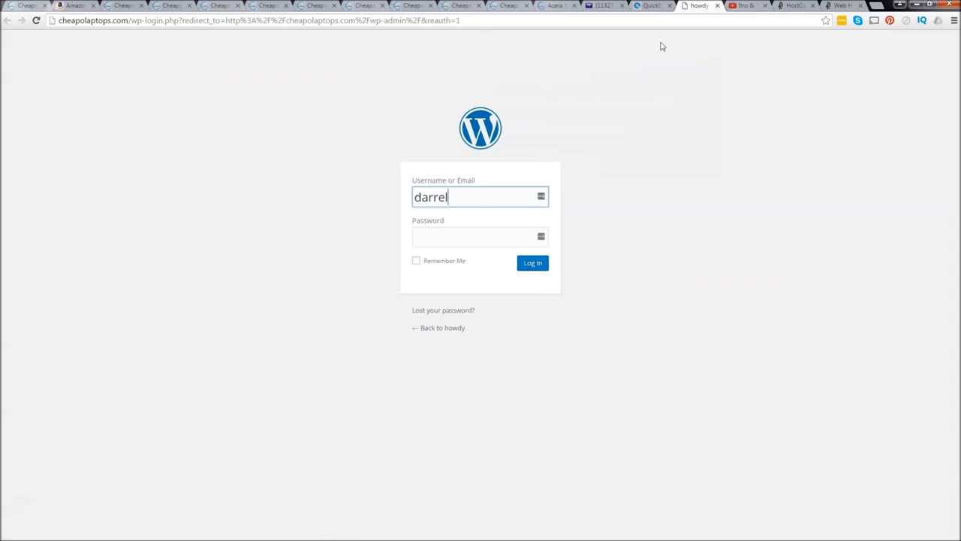
click(541, 236)
key(ctrl+v)
click(533, 264)
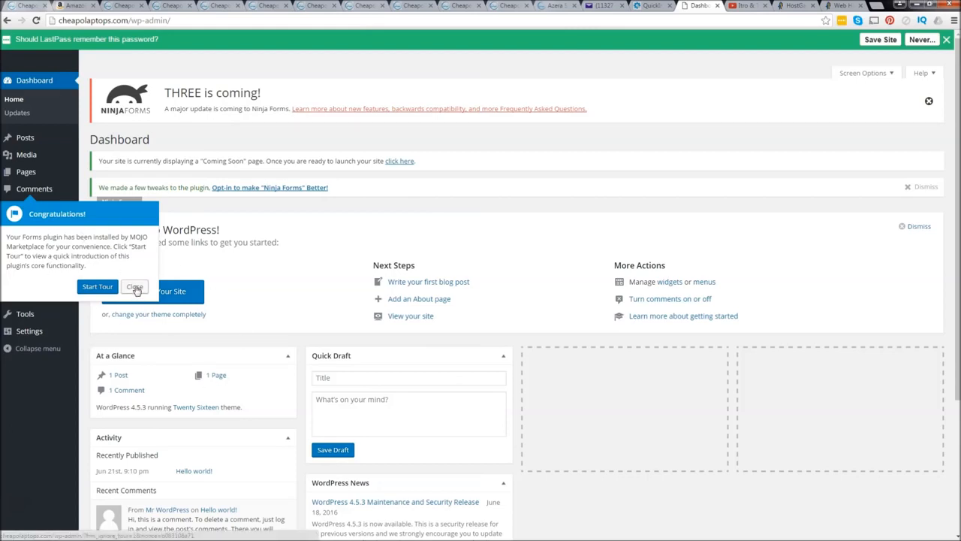
click(134, 288)
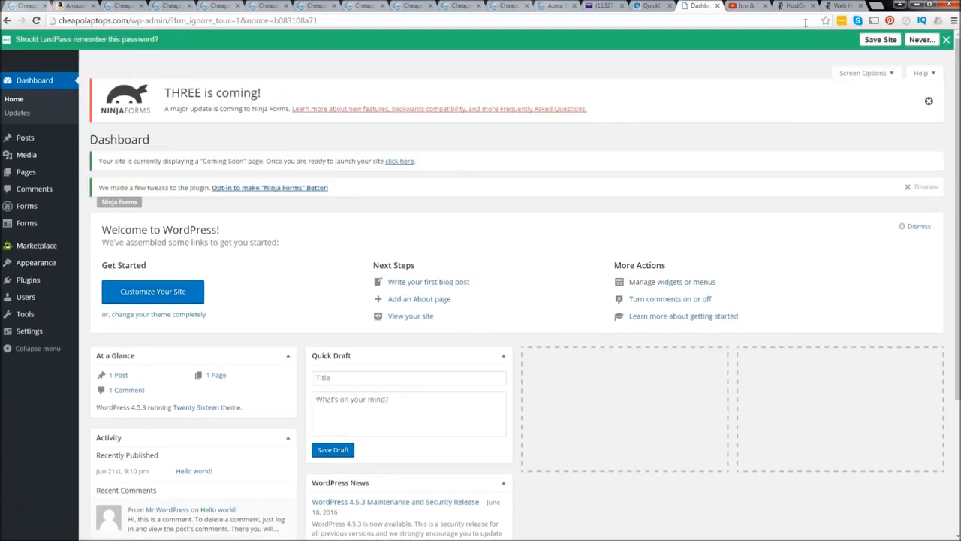
Step: Dismiss the LastPass prompt and keep only the WordPress Dashboard tab, moving it first and closing all other browser tabs
click(946, 39)
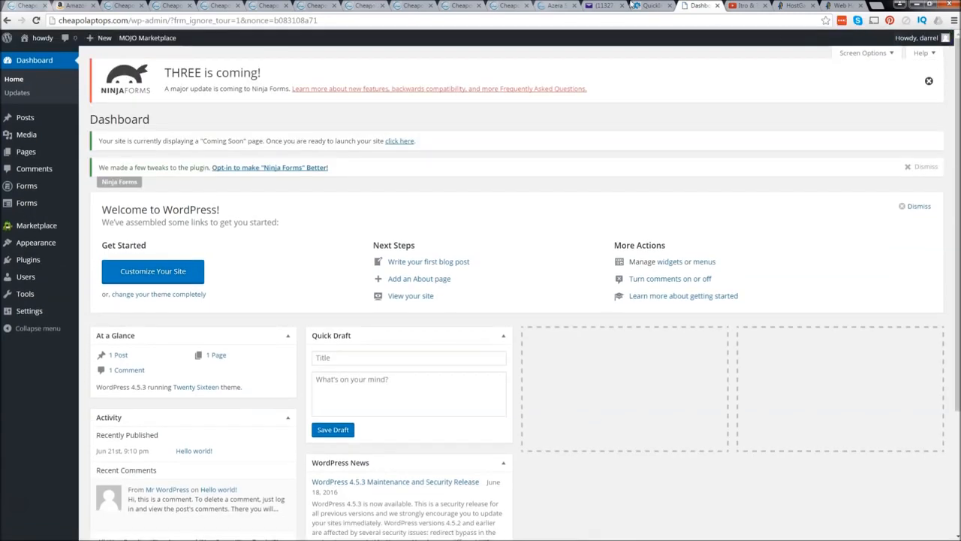
drag(699, 6, 37, 6)
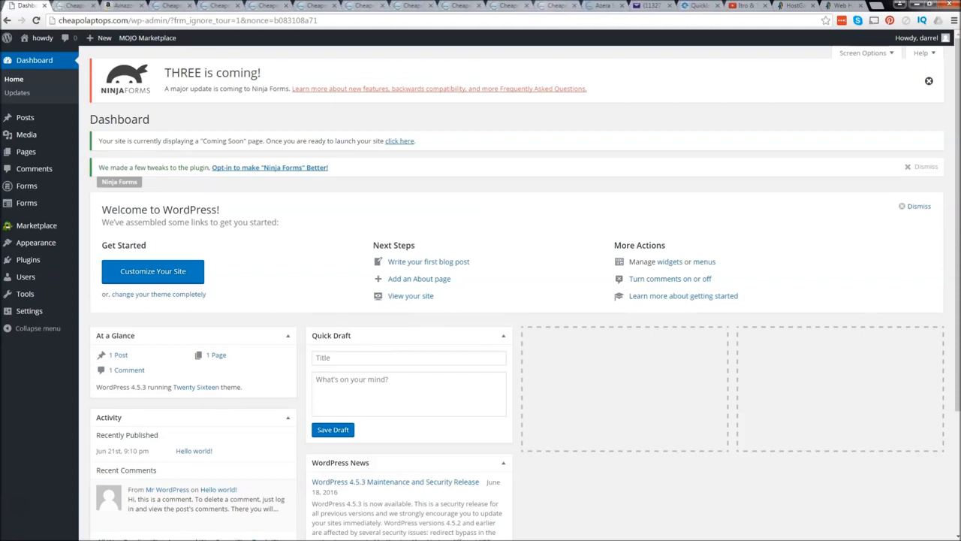
click(93, 6)
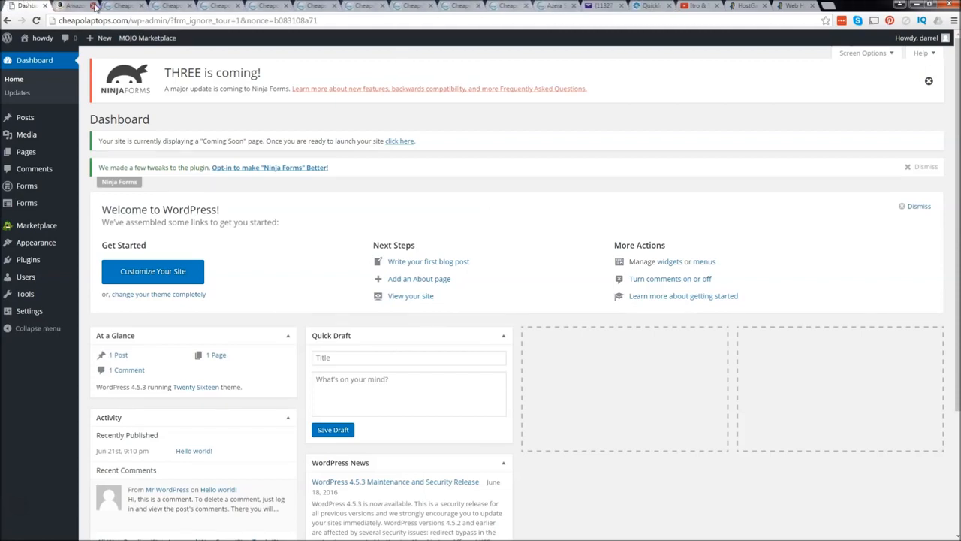
click(94, 6)
click(94, 6)
click(94, 6)
click(94, 6)
click(94, 6)
click(94, 6)
click(94, 6)
click(94, 6)
click(94, 6)
click(94, 6)
click(95, 6)
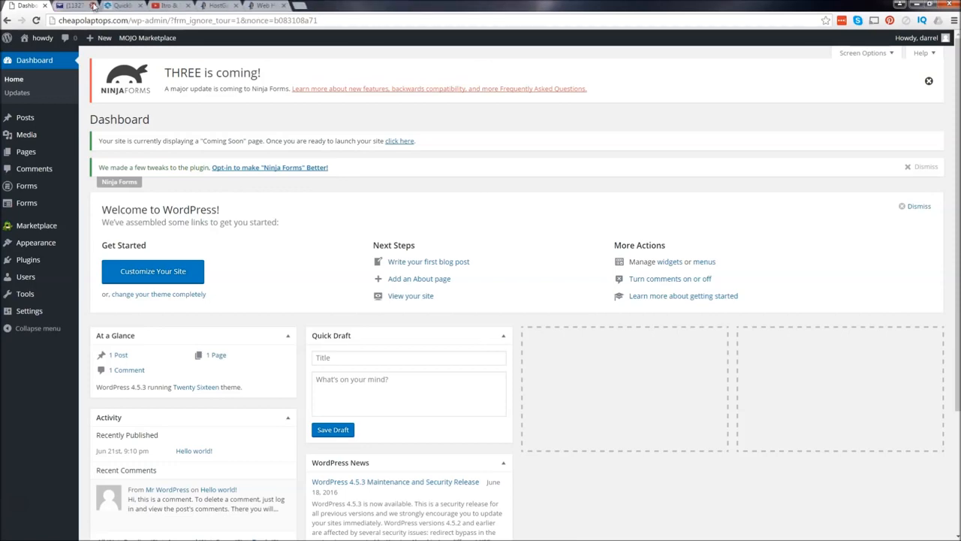
click(95, 6)
click(95, 6)
click(94, 6)
click(95, 6)
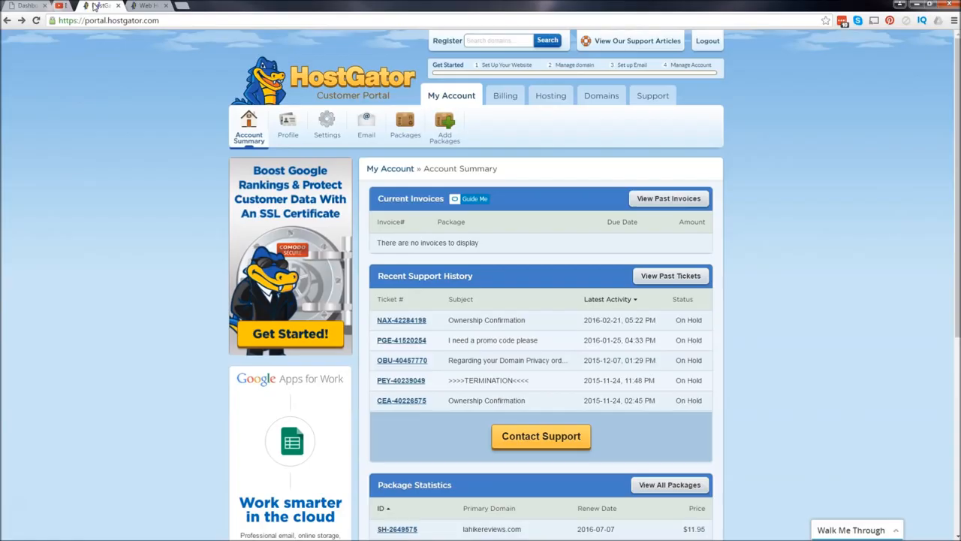
click(94, 6)
click(94, 6)
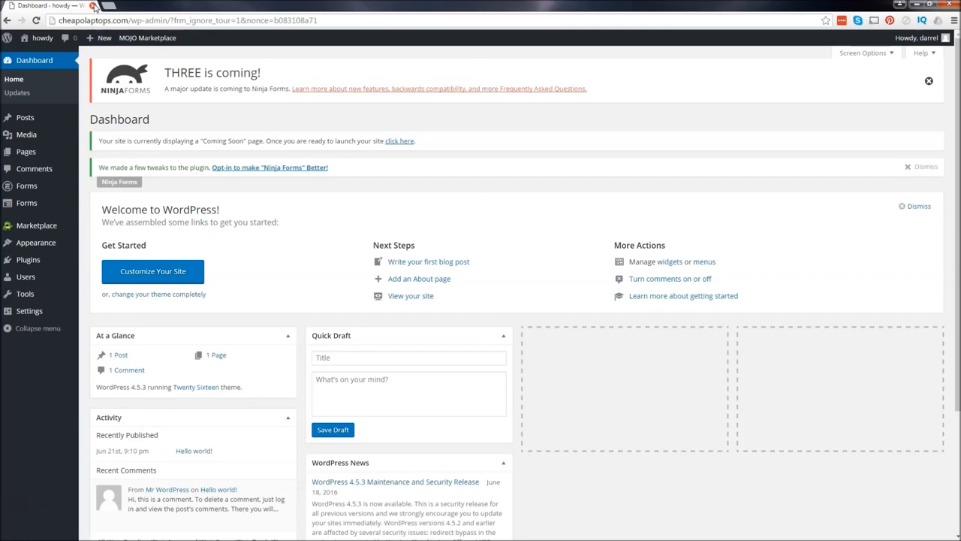
Step: View the live cheapolaptops.com site from the admin area and return to its Dashboard
mouse_move(36, 37)
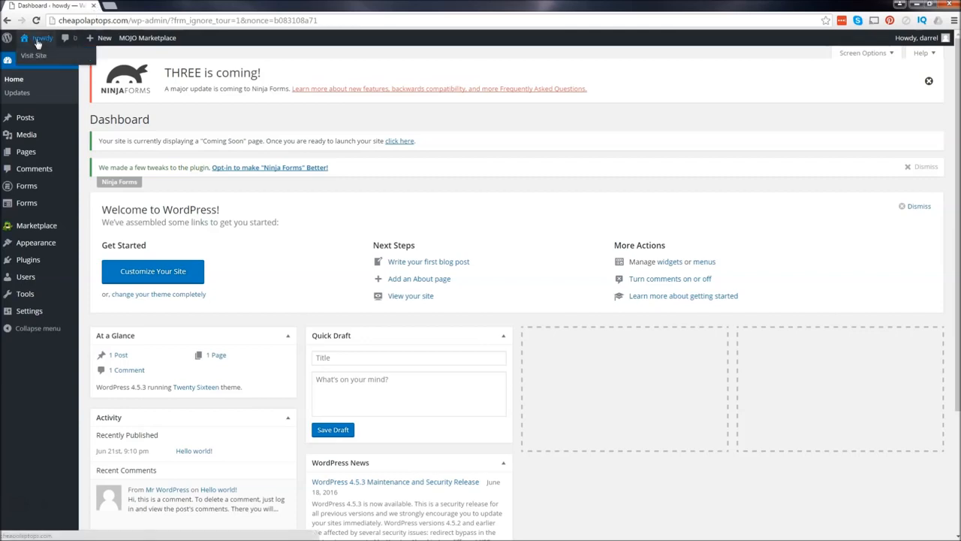
click(41, 57)
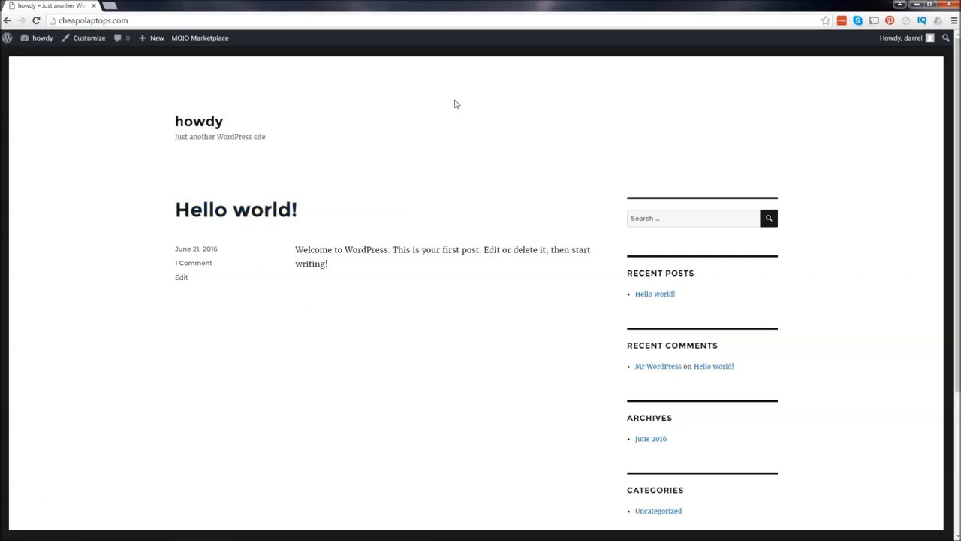
mouse_move(41, 37)
click(39, 55)
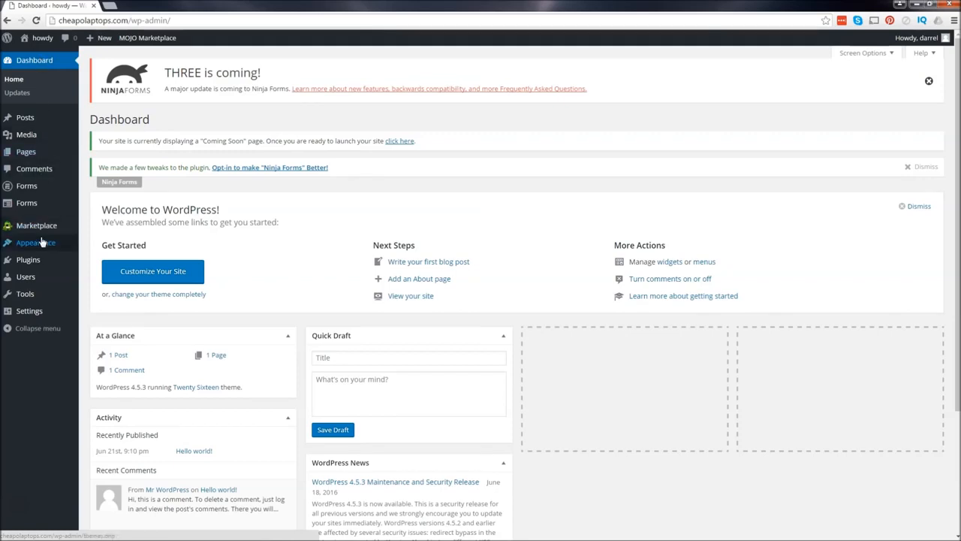
Step: Set a new account password in the administrator's user profile, confirm the weak password, and disable the LastPass prompt for this domain
mouse_move(42, 242)
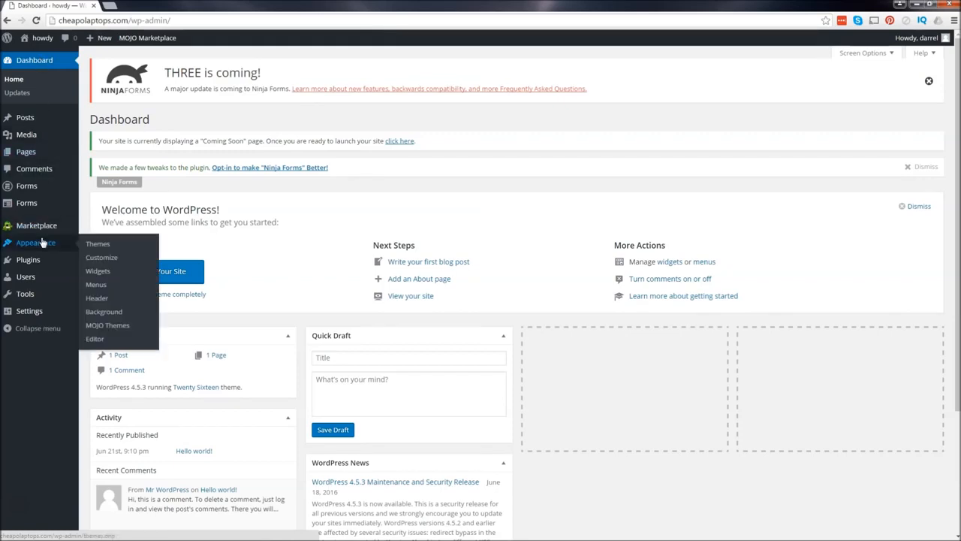
click(25, 278)
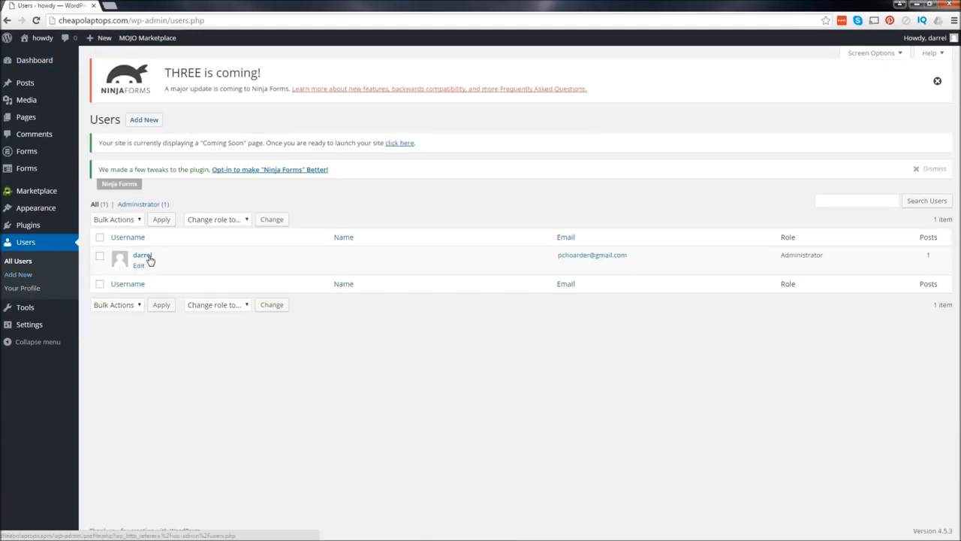
click(147, 258)
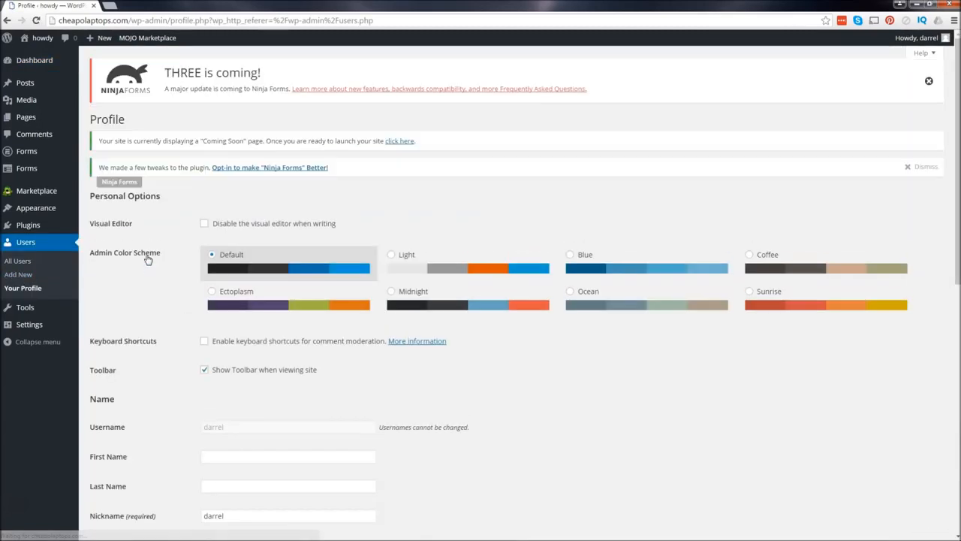
scroll(161, 249, down, 3)
scroll(161, 248, down, 4)
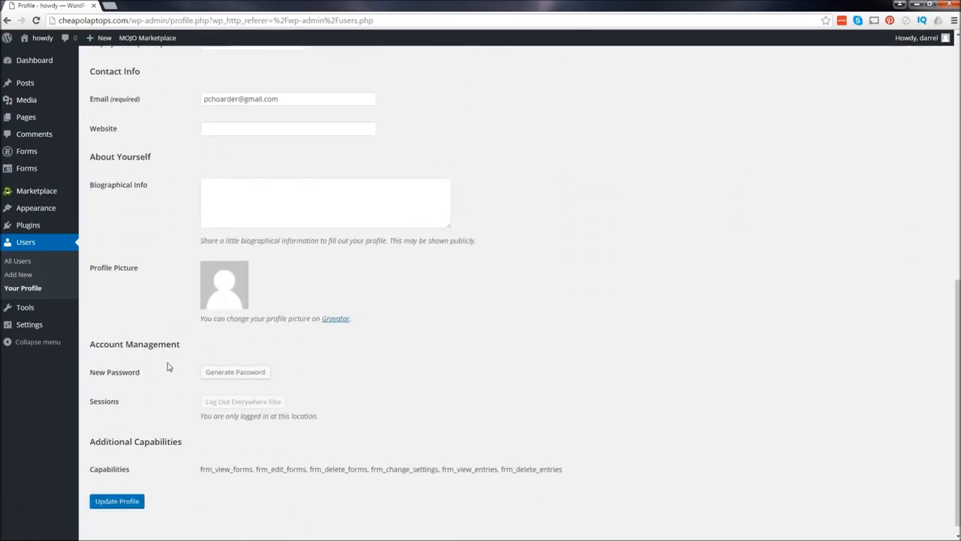
click(232, 373)
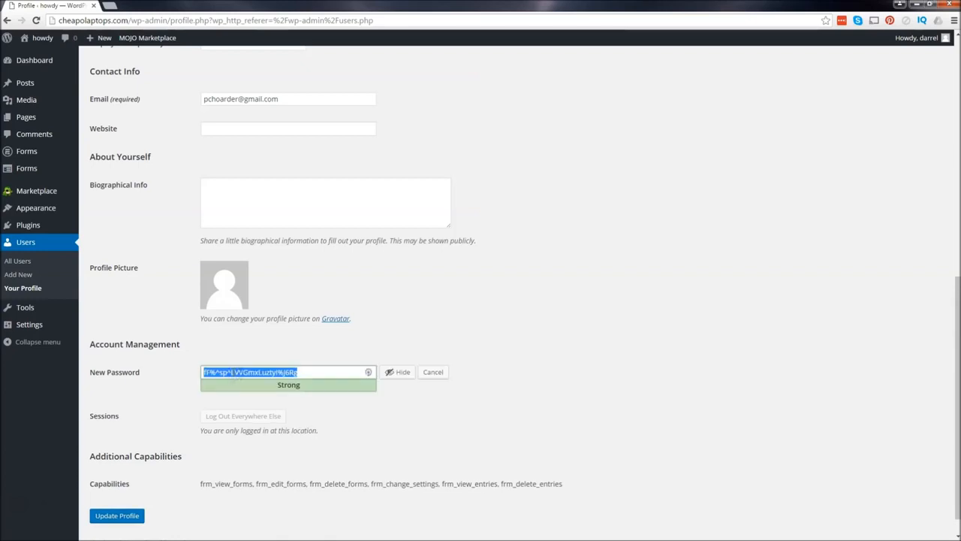
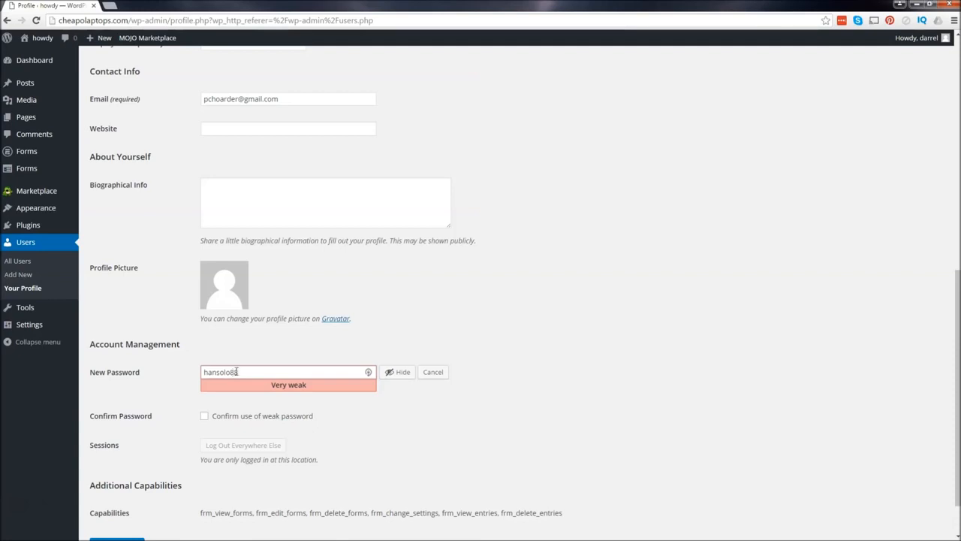
scroll(229, 404, down, 1)
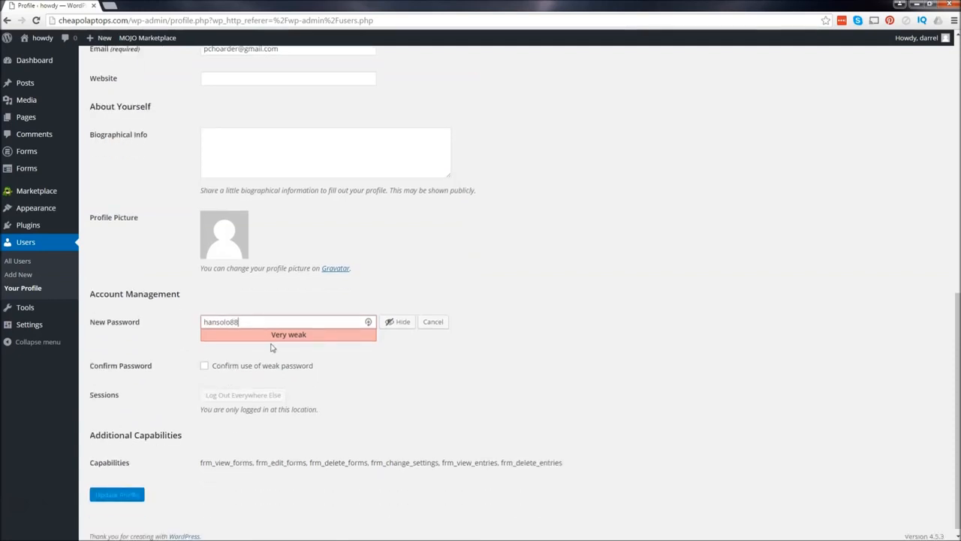
click(208, 366)
click(130, 495)
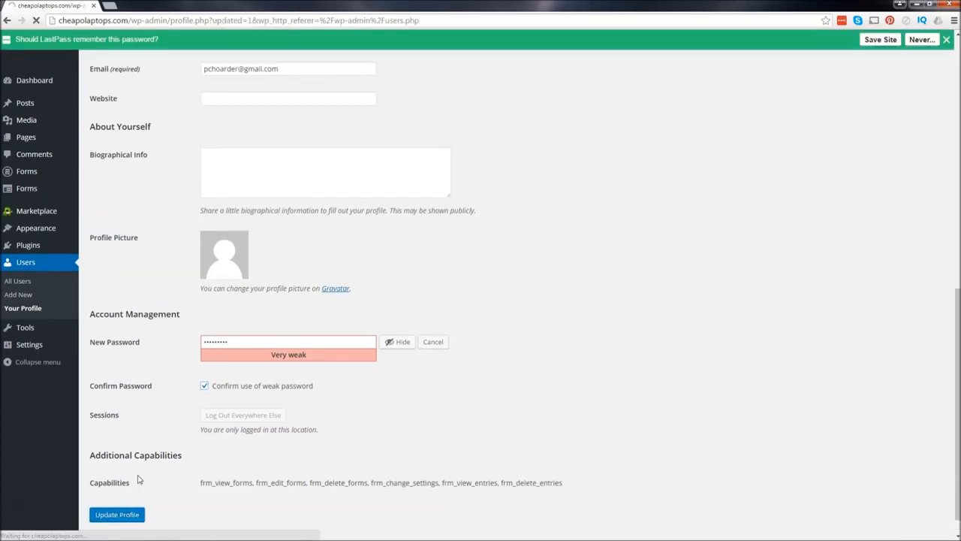
click(925, 41)
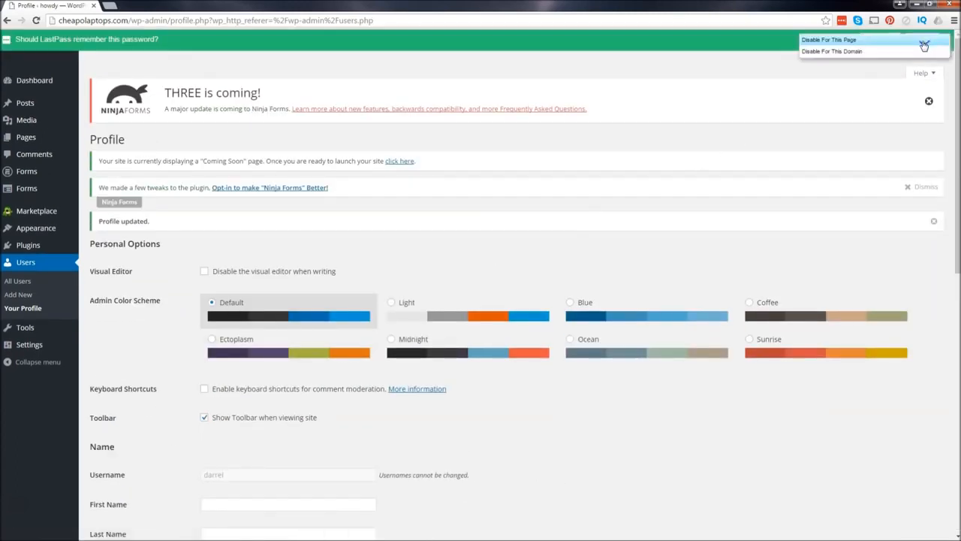
click(878, 55)
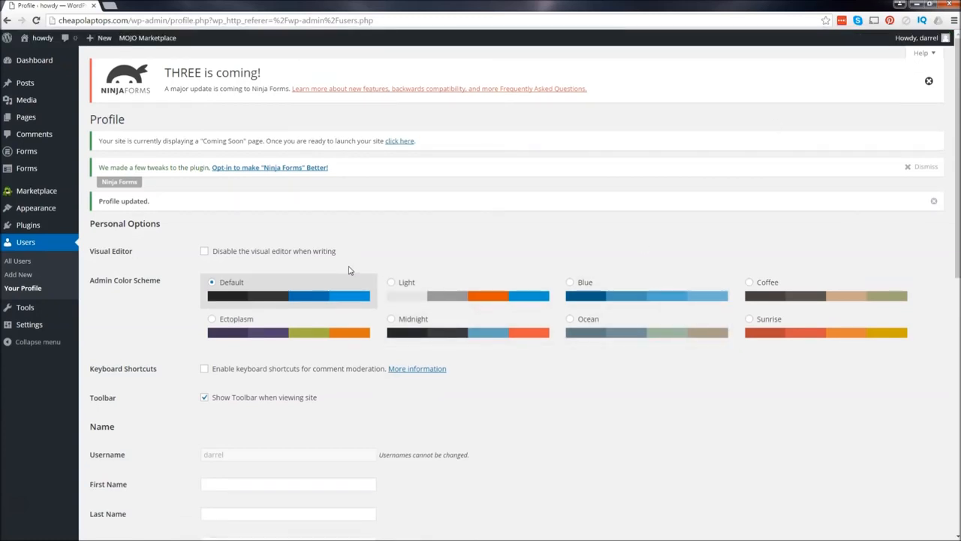
Step: Try out the admin color schemes, choose Midnight and update the profile
click(452, 289)
click(620, 292)
click(790, 297)
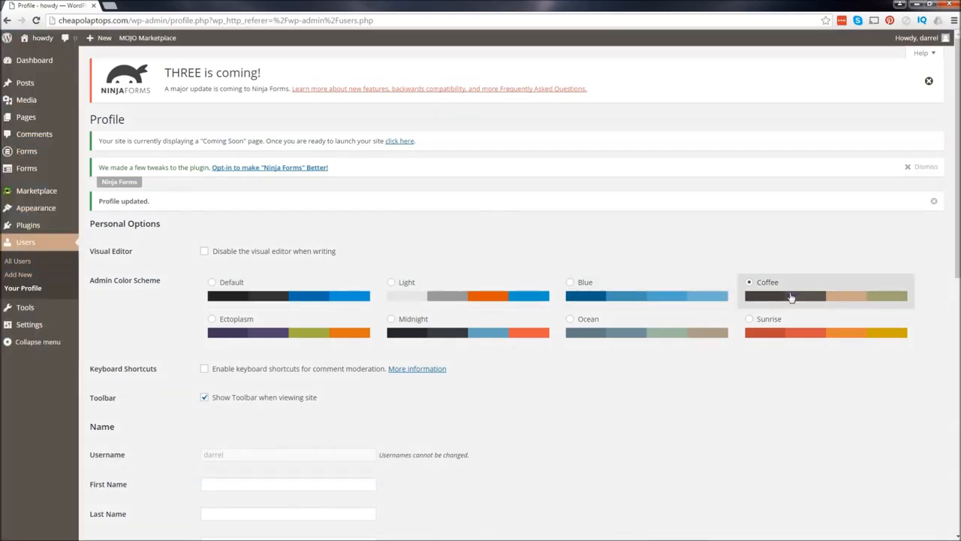
click(787, 338)
click(654, 324)
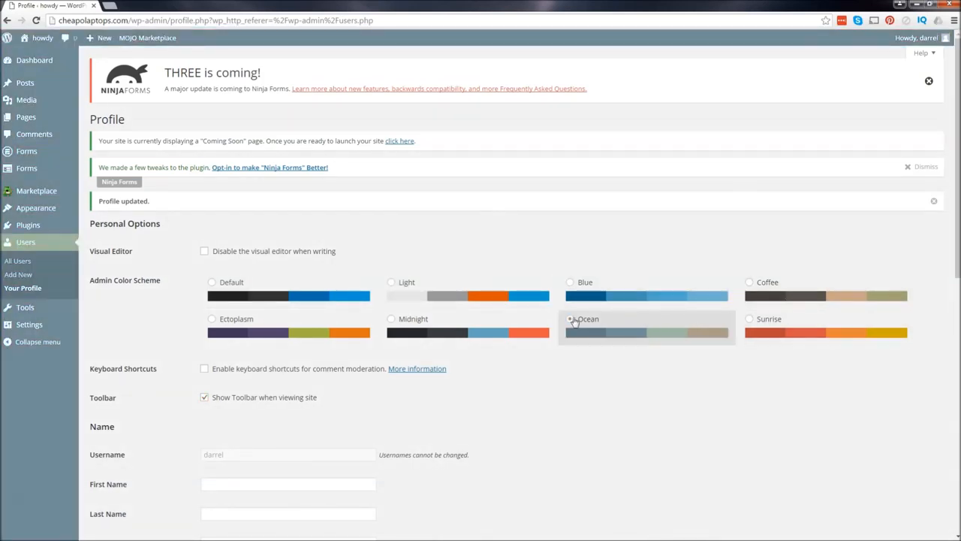
click(504, 324)
click(349, 331)
click(434, 329)
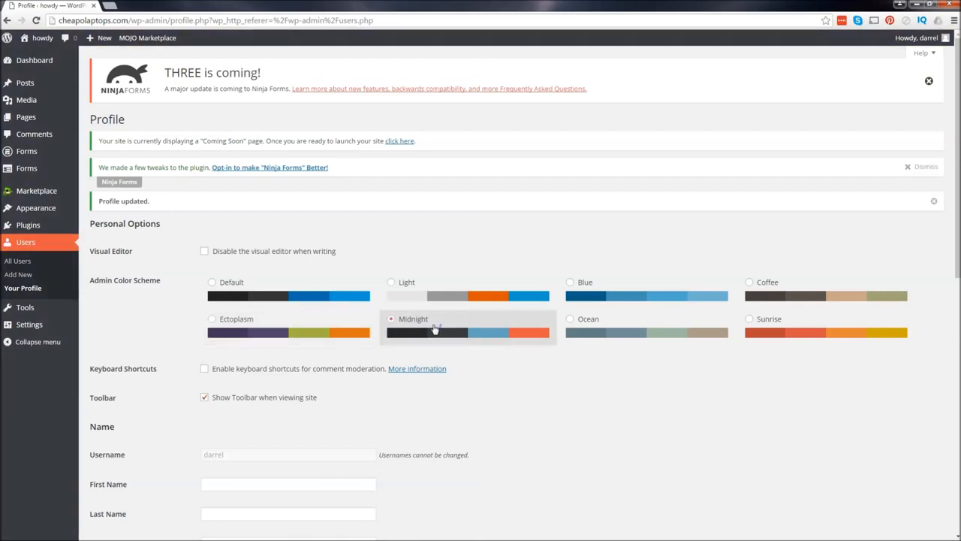
scroll(187, 336, down, 1)
scroll(188, 336, down, 7)
click(142, 491)
Step: Set the site's permalink structure to Post name and save the changes
mouse_move(38, 328)
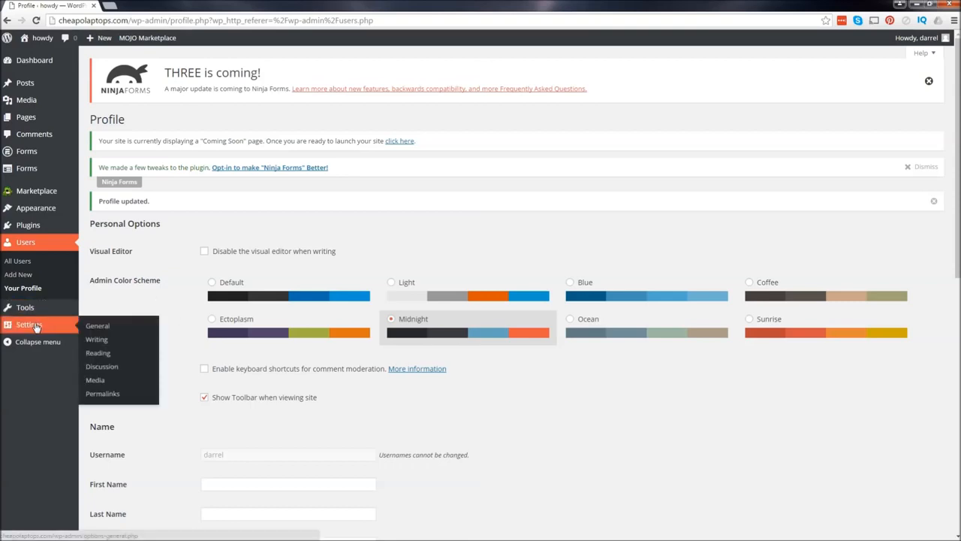
click(106, 396)
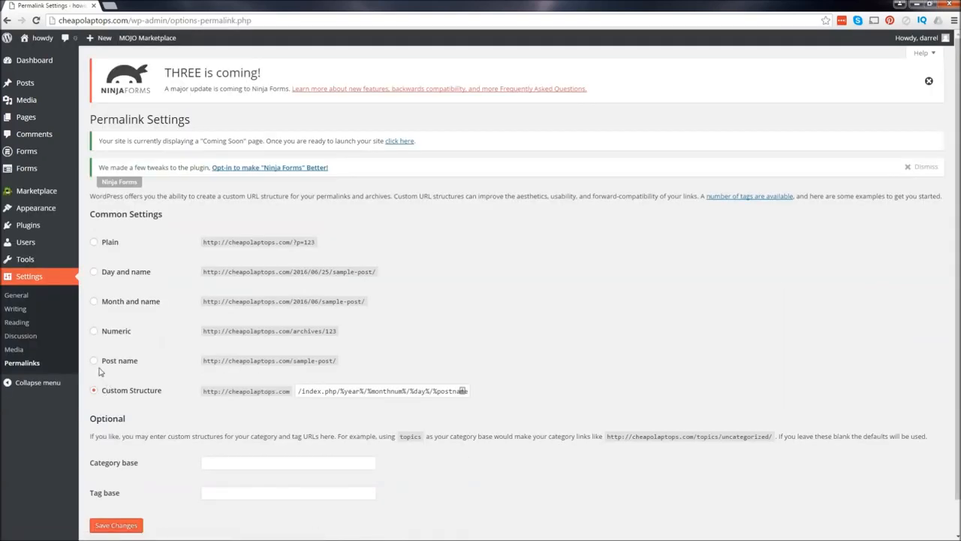
click(94, 361)
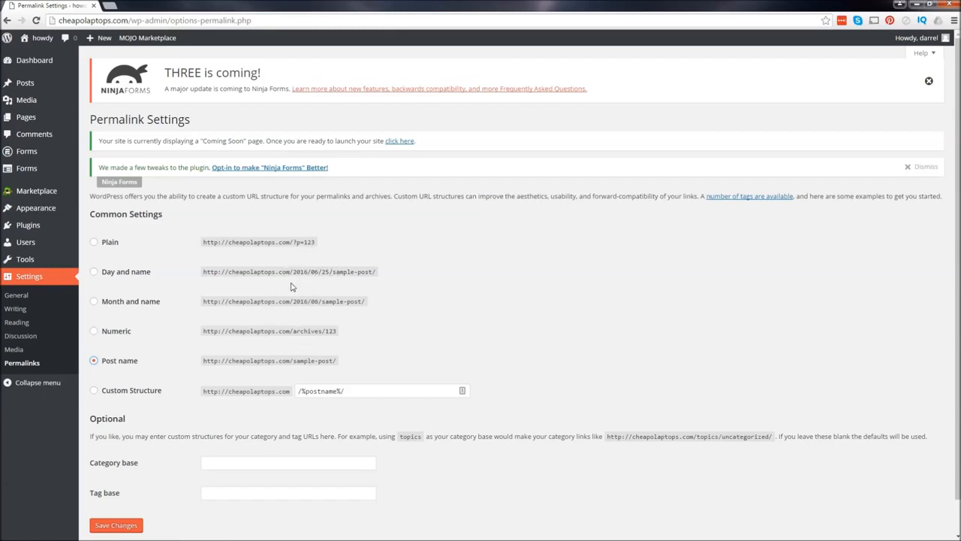
click(121, 524)
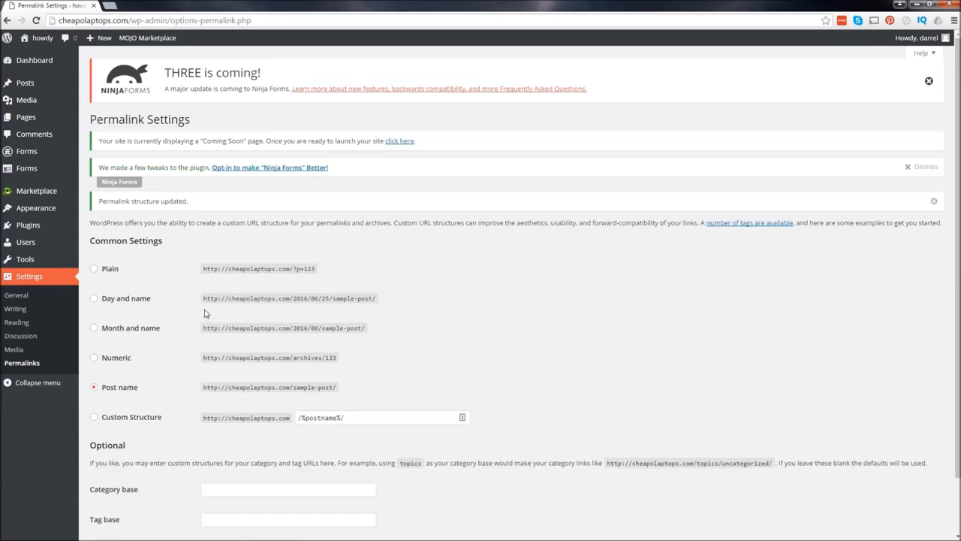
Step: Launch the site so it stops displaying the "Coming Soon" page
drag(110, 142, 344, 141)
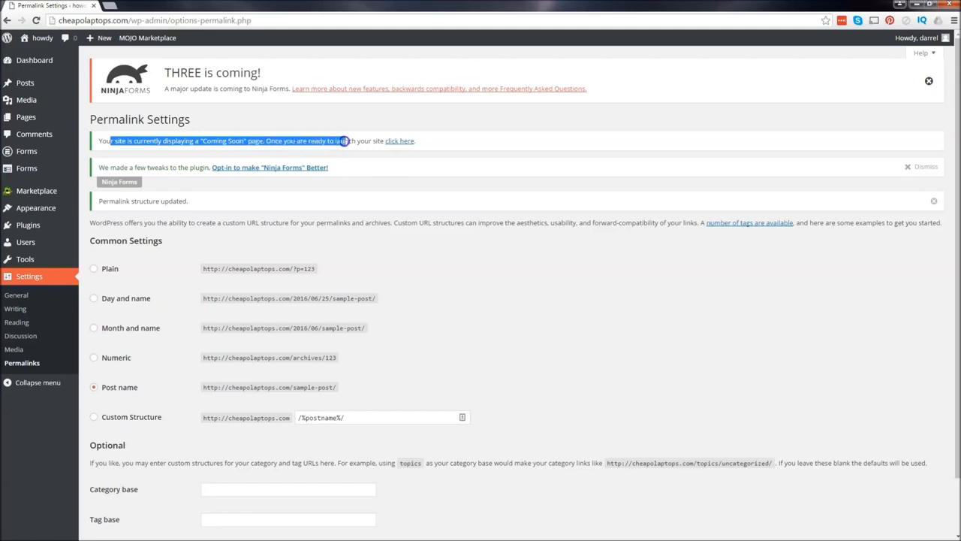
click(396, 142)
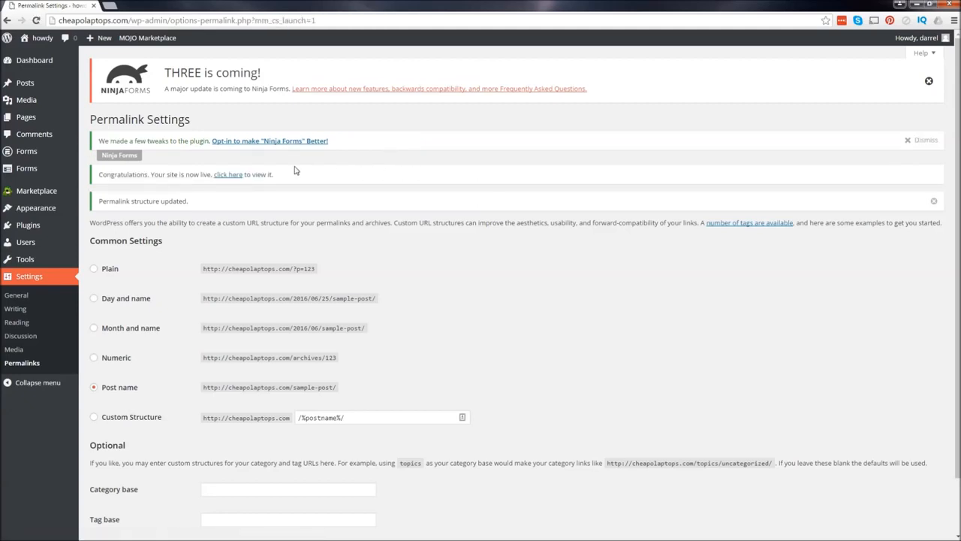
drag(121, 174, 312, 176)
click(315, 176)
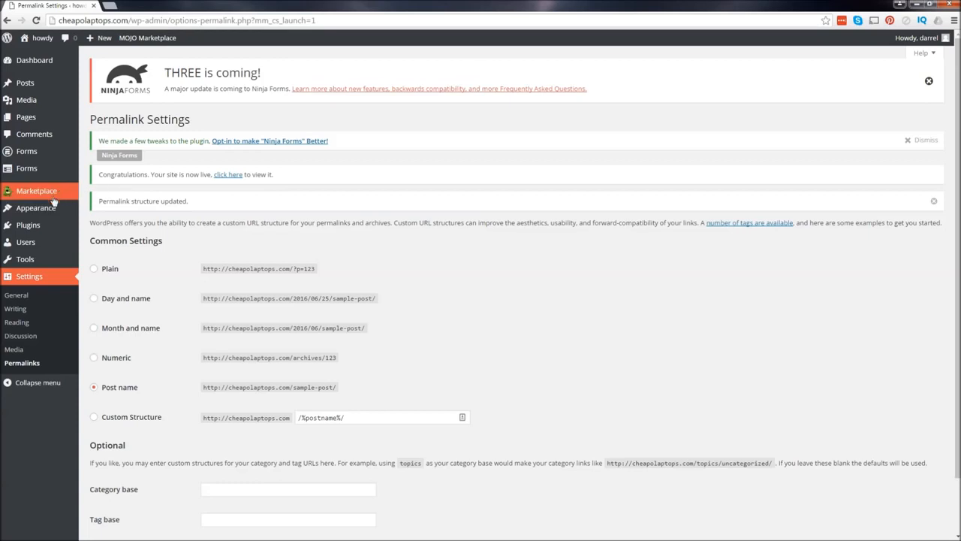
Step: Open the page for adding new themes and browse the popular themes
mouse_move(45, 210)
click(97, 210)
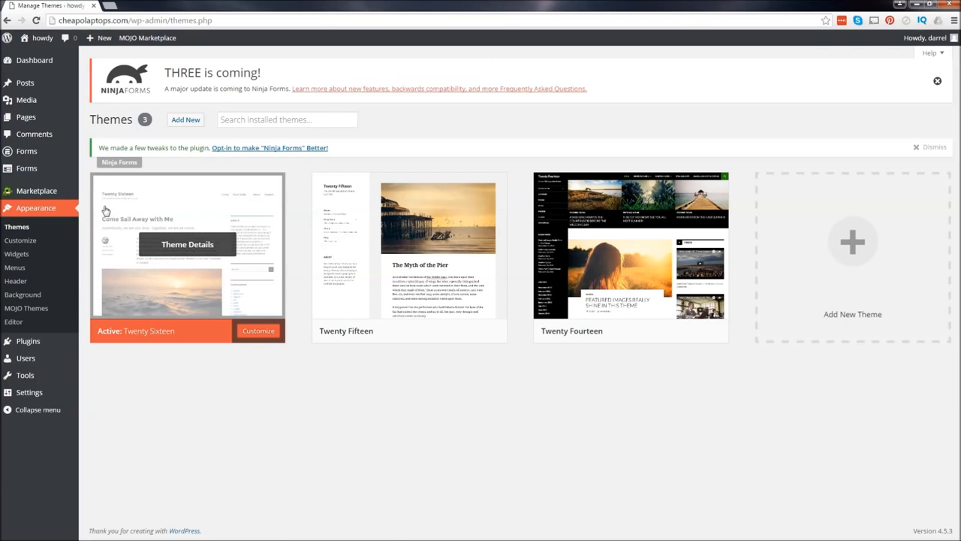
click(184, 121)
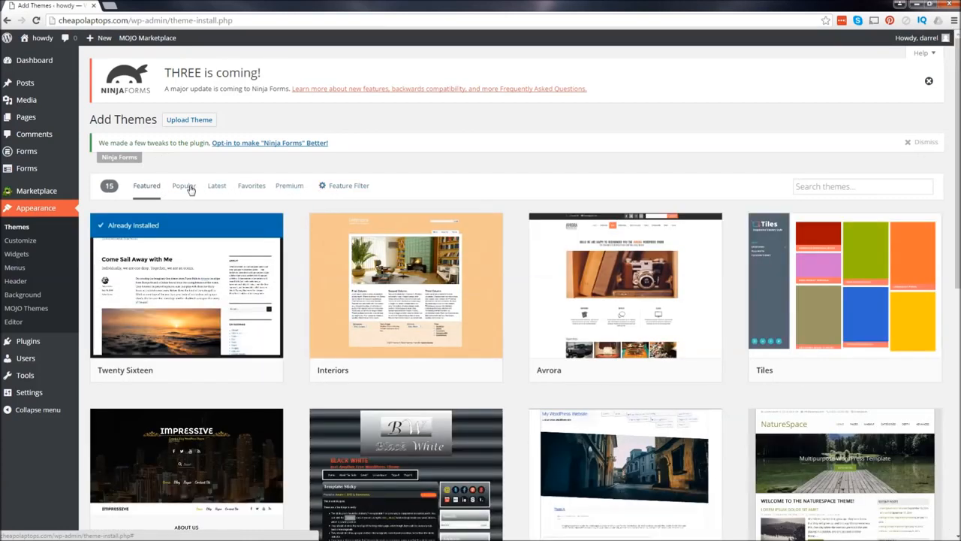
click(188, 190)
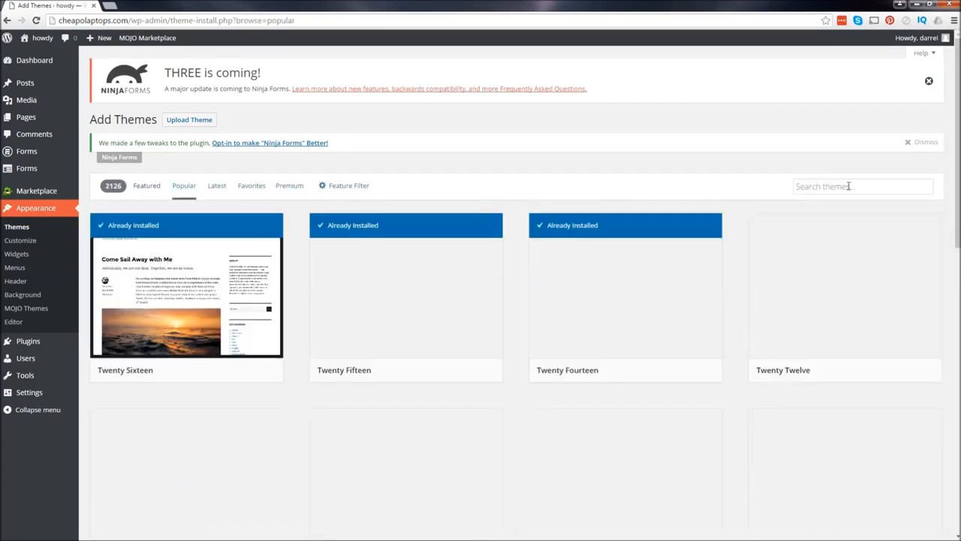
scroll(907, 173, down, 3)
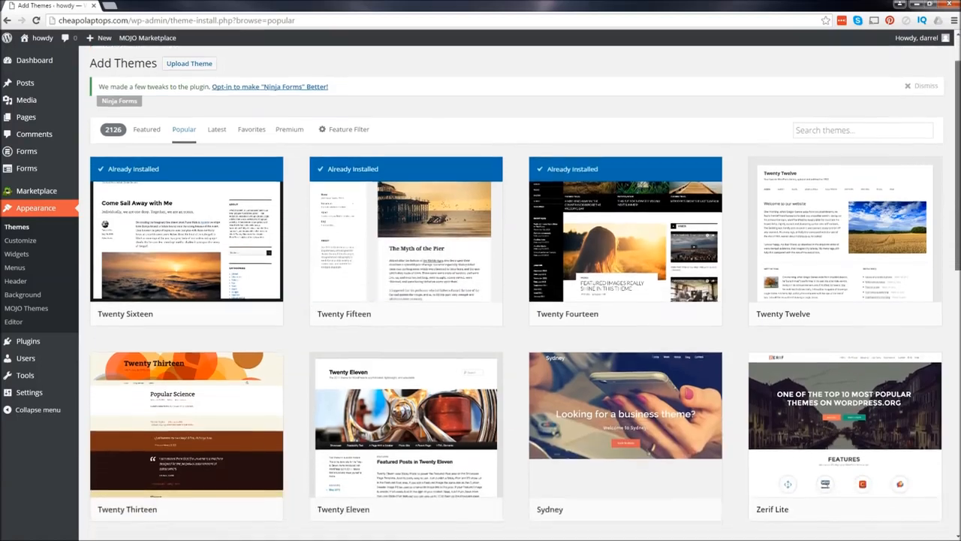
scroll(519, 293, down, 5)
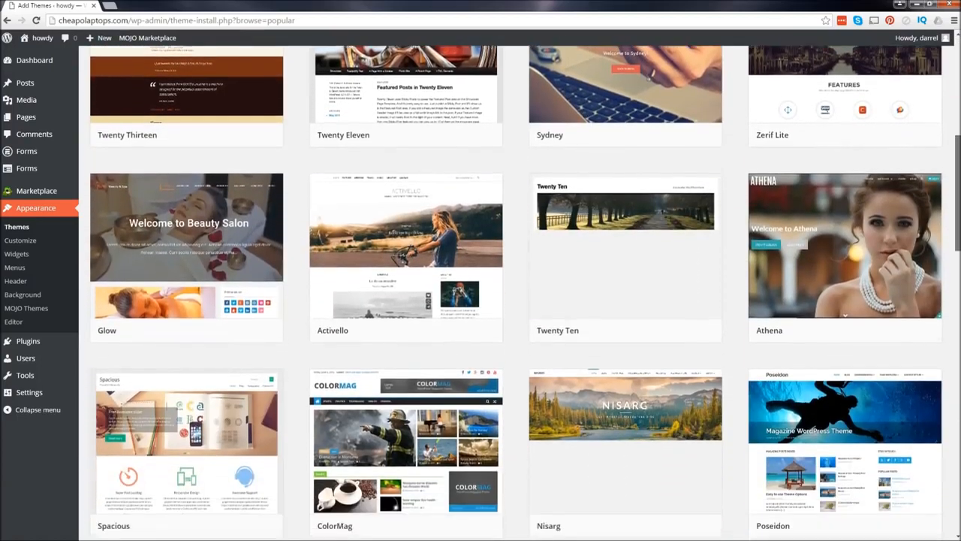
scroll(518, 293, down, 5)
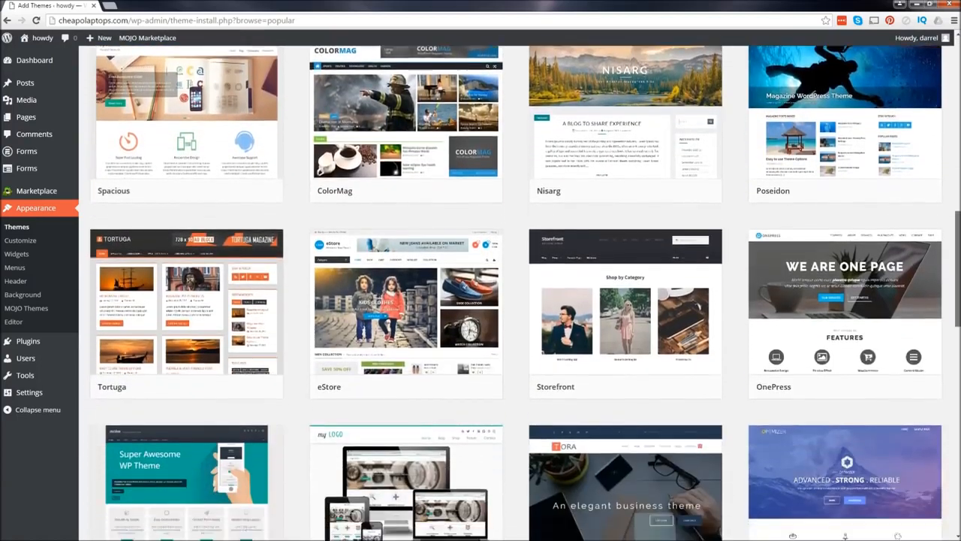
scroll(518, 293, down, 5)
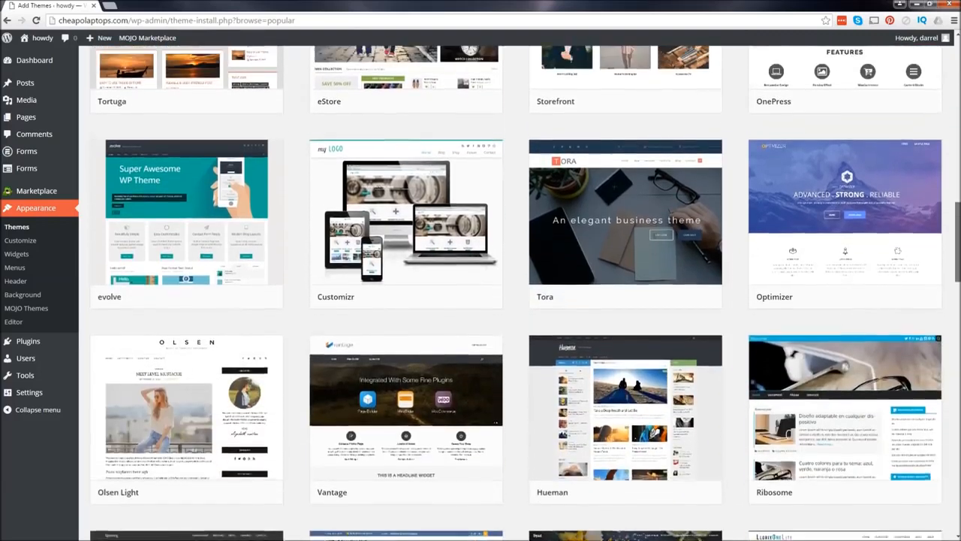
scroll(518, 293, up, 5)
scroll(518, 293, up, 10)
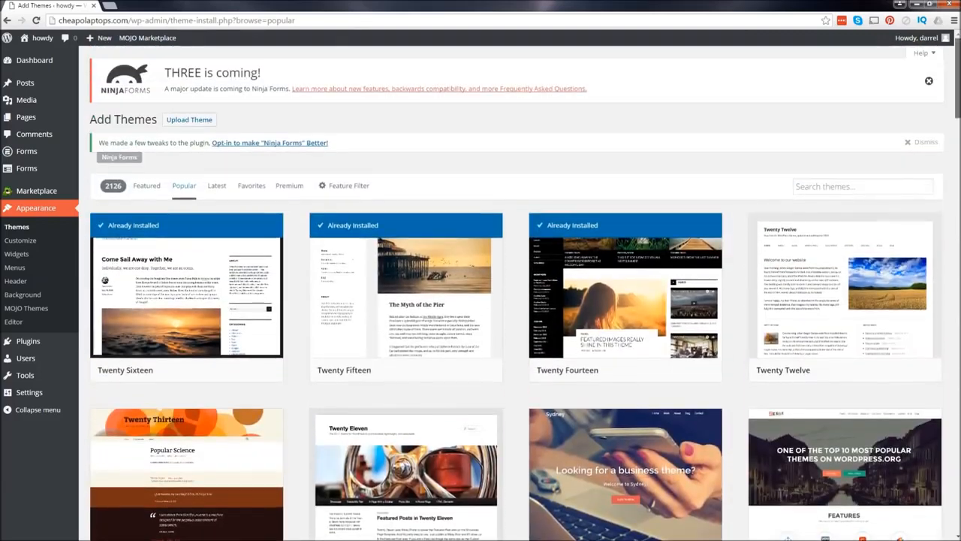
Step: Find the Azera Shop theme by searching for "azera shop", then install and activate it
click(870, 186)
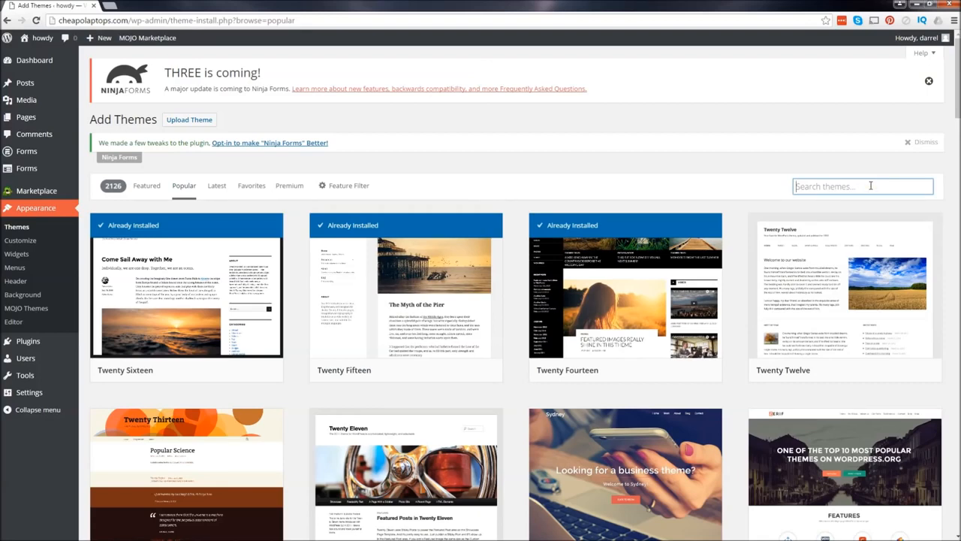
text(azera shop)
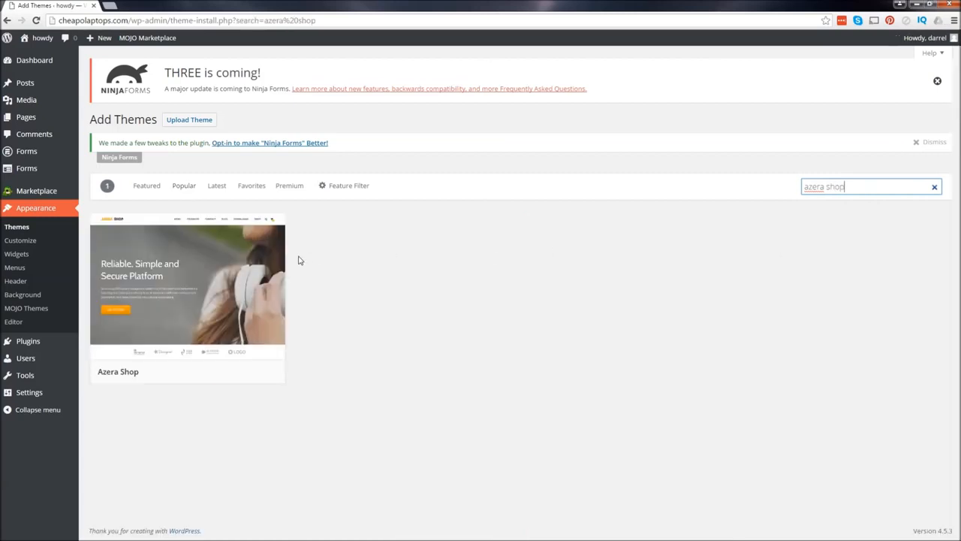
mouse_move(203, 296)
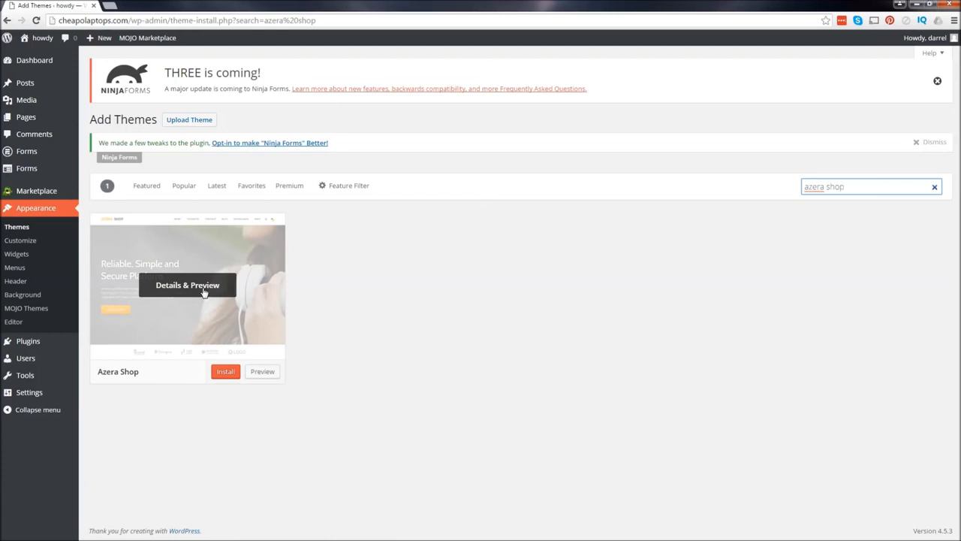
click(204, 289)
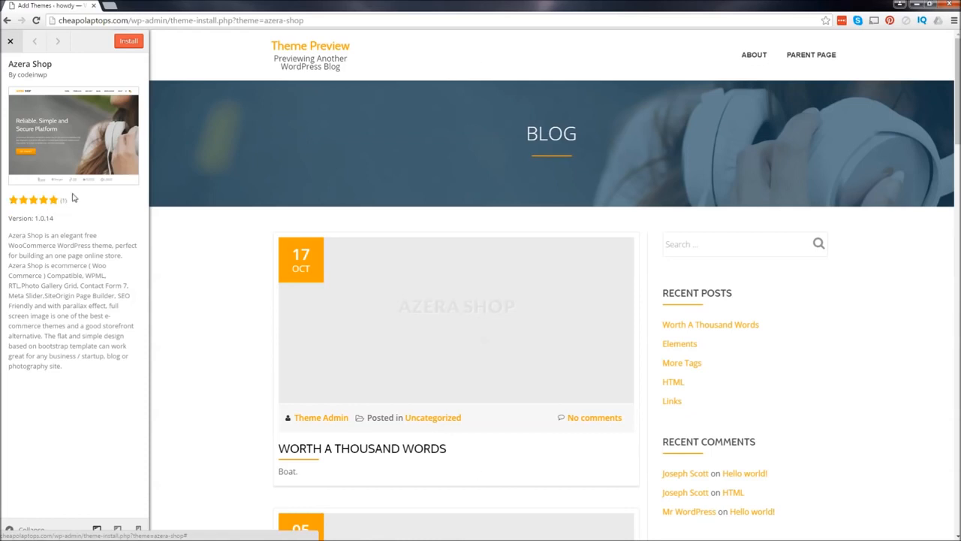
click(128, 42)
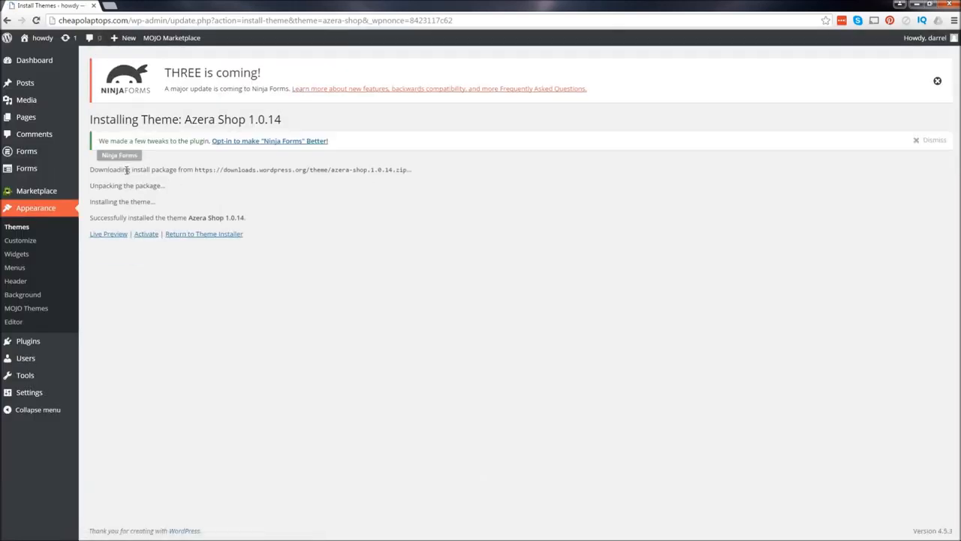
click(144, 234)
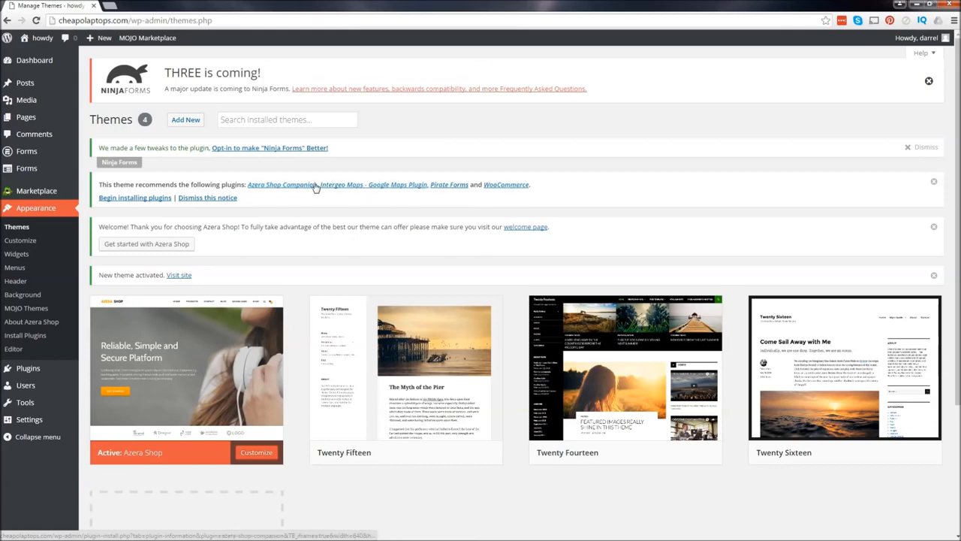
Step: Install all four plugins recommended by the theme: Azera Shop Companion, Intergeo Maps, Pirate Forms and WooCommerce
click(125, 198)
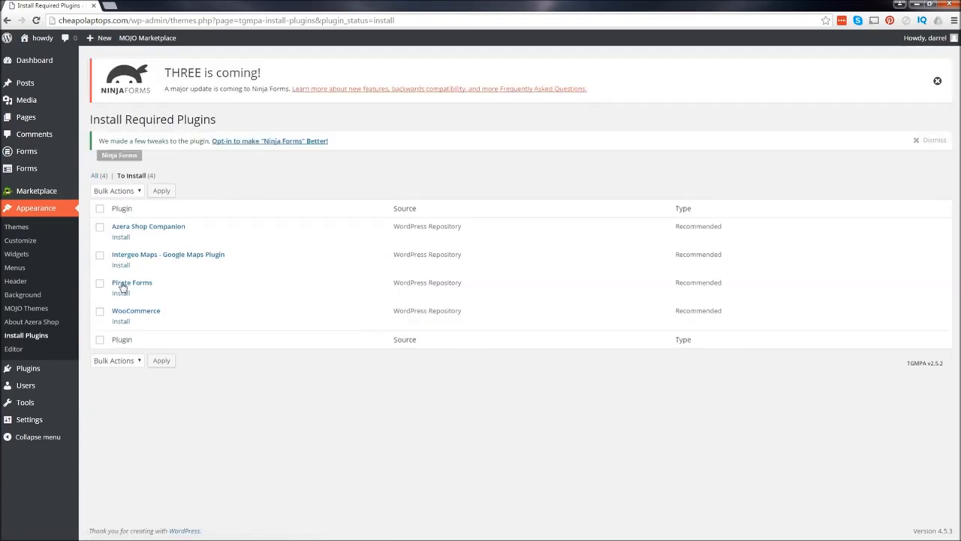
click(101, 210)
click(114, 192)
click(113, 213)
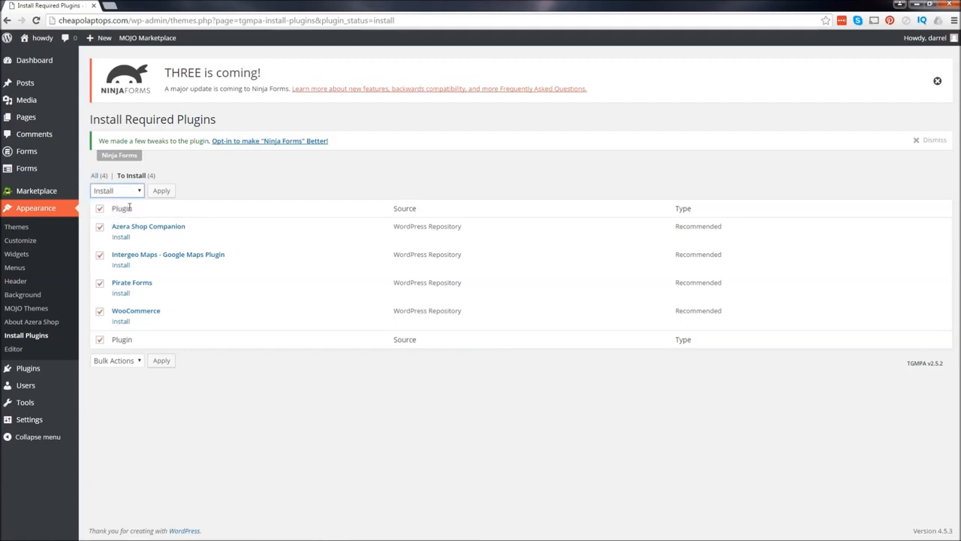
click(162, 191)
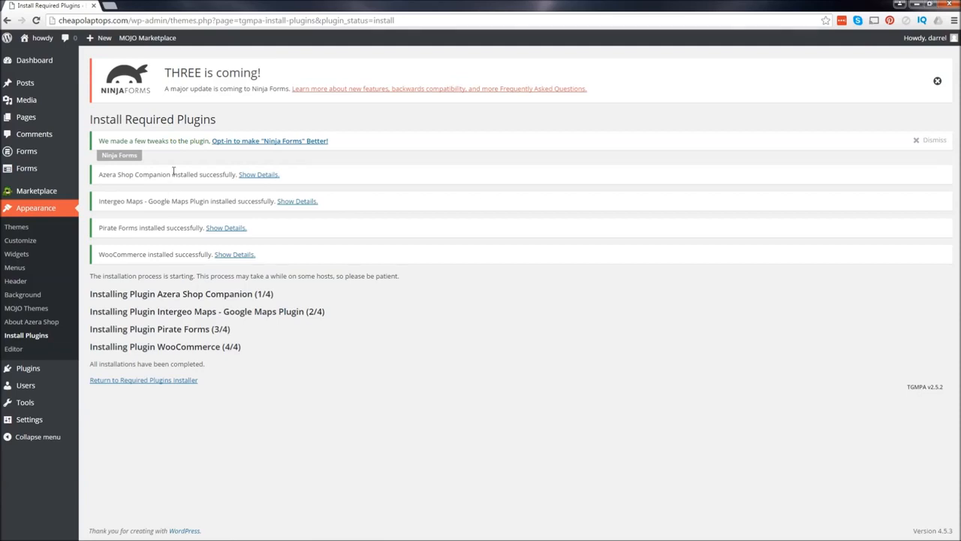
Step: Return to the required plugins list and activate all four installed plugins in bulk
click(125, 381)
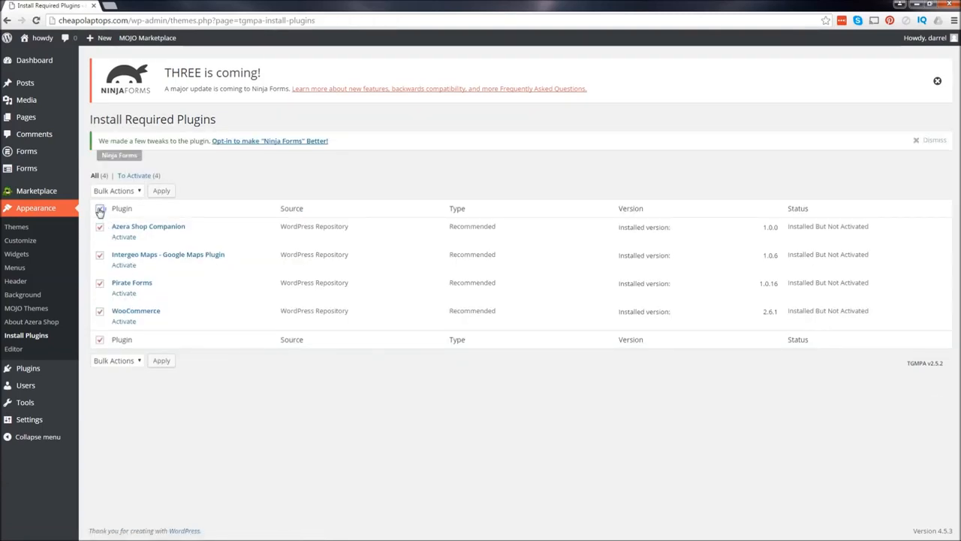
click(117, 192)
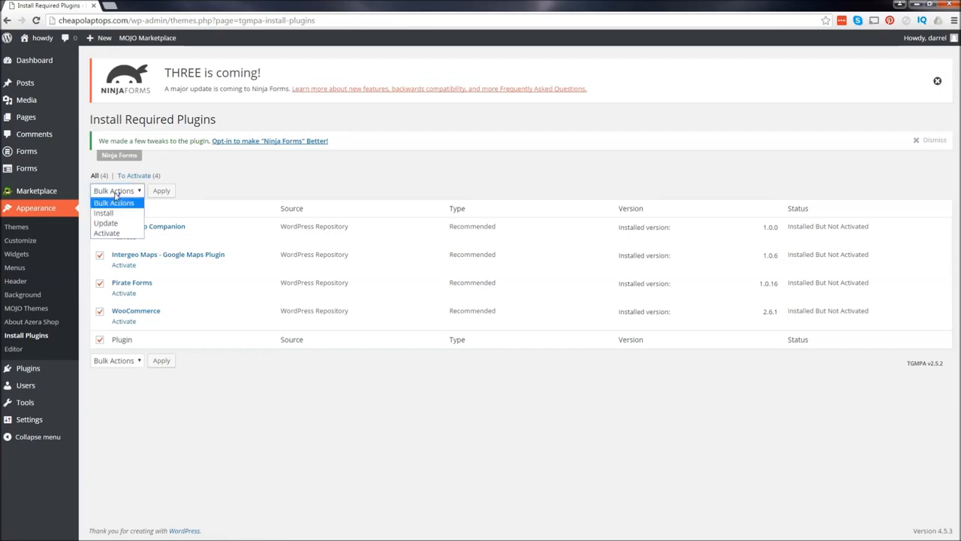
click(114, 235)
click(163, 193)
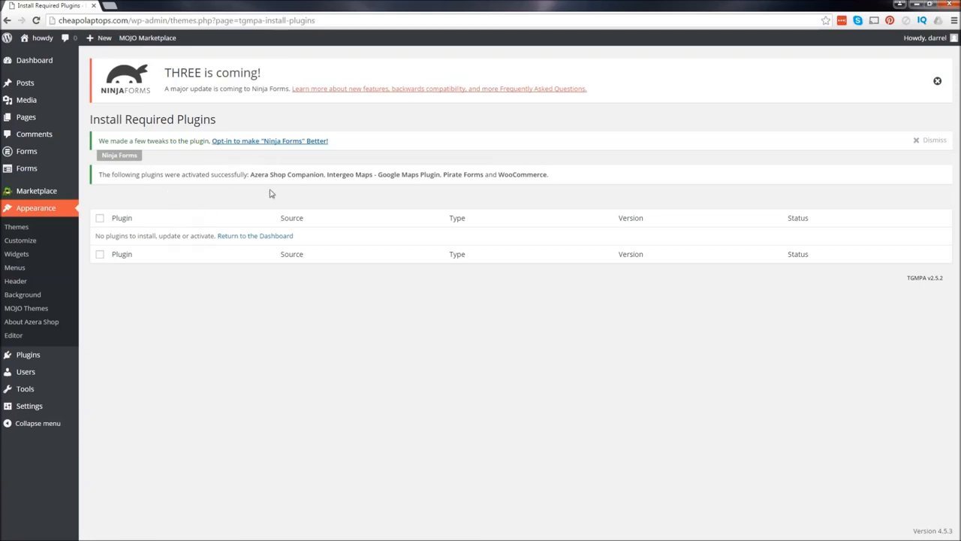
Step: Start the WooCommerce setup wizard and accept the automatic creation of the Shop, Cart, Checkout and My Account pages
click(257, 238)
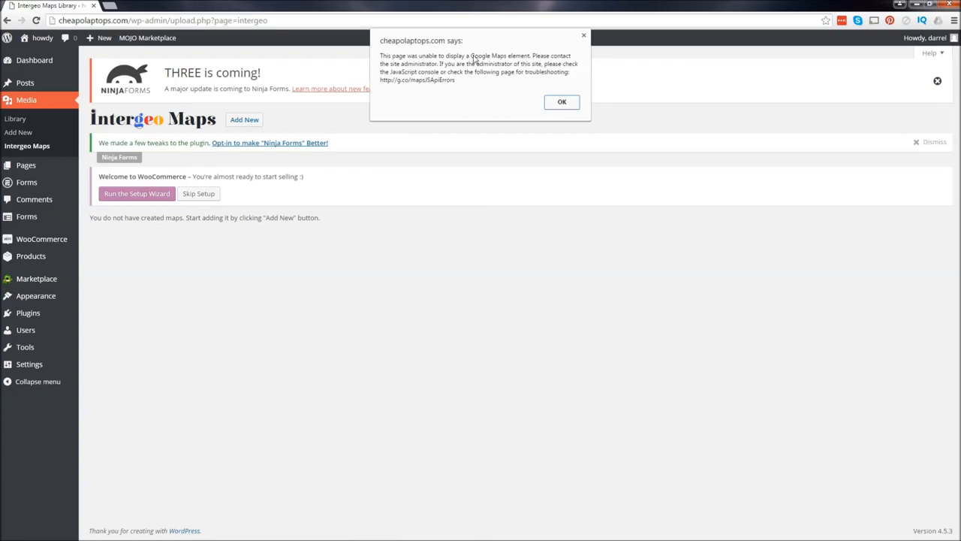
click(584, 36)
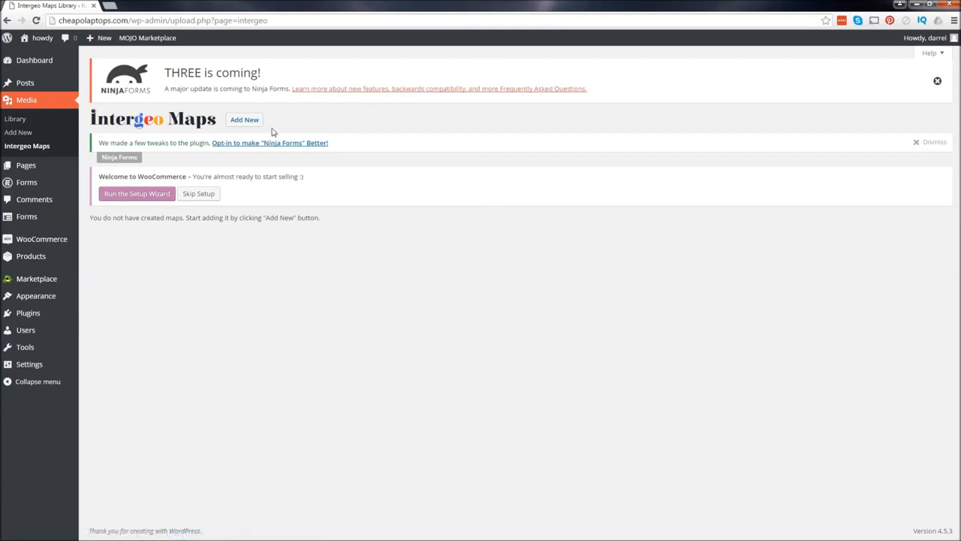
click(142, 194)
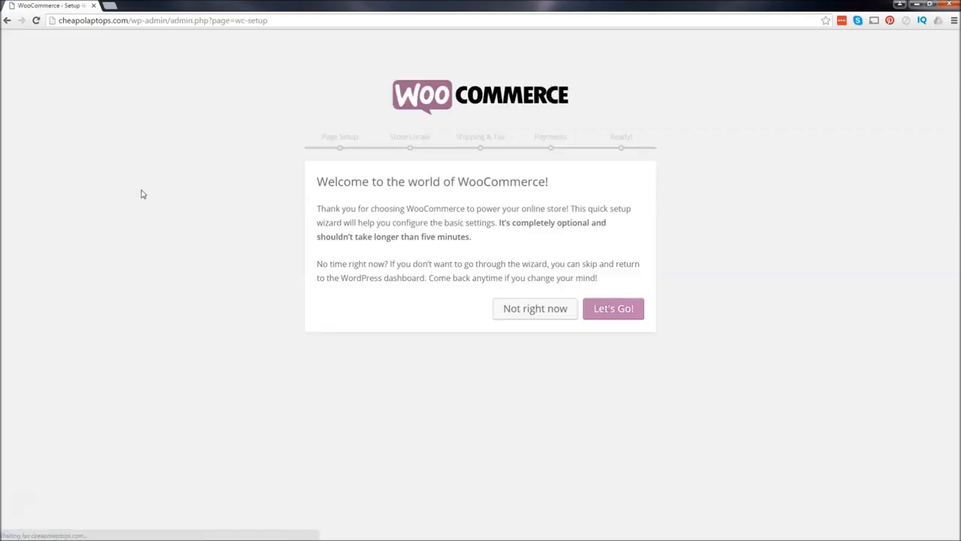
click(620, 313)
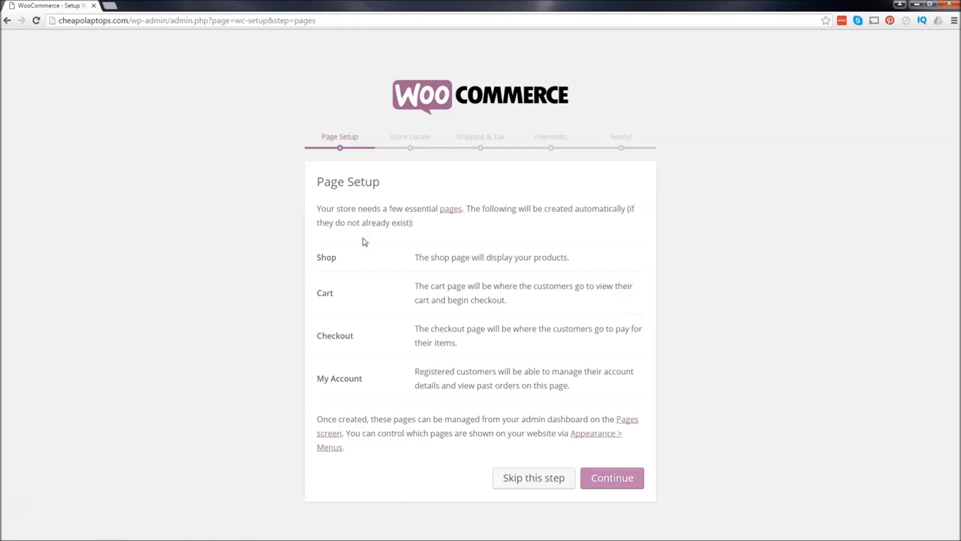
click(618, 481)
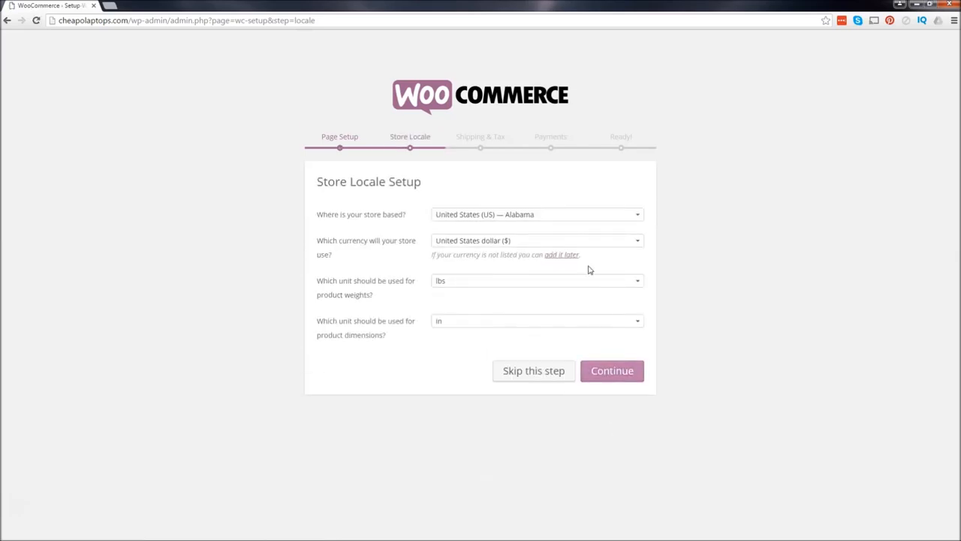
Step: Set the store location to United States (US) — California, with lbs for weights and in for dimensions, and continue
click(483, 217)
scroll(504, 274, down, 2)
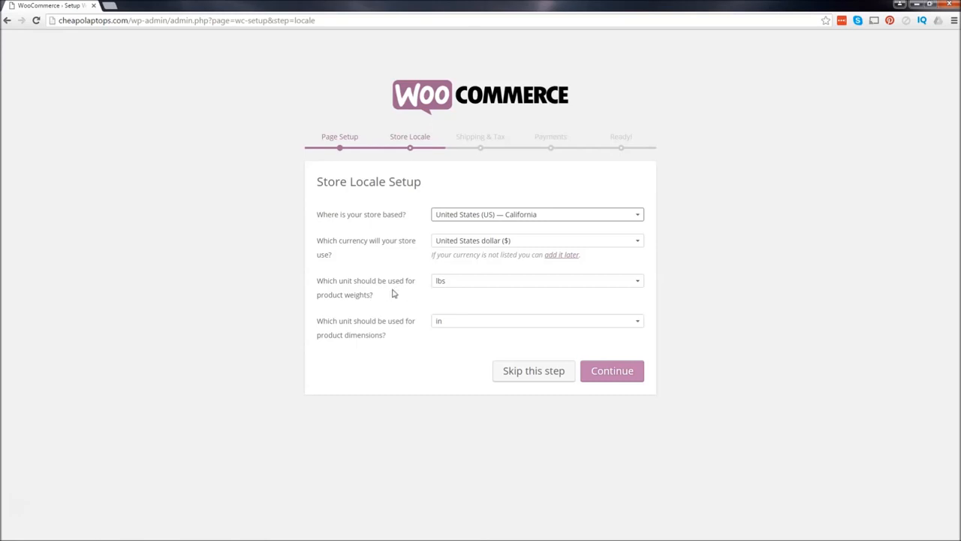
click(452, 283)
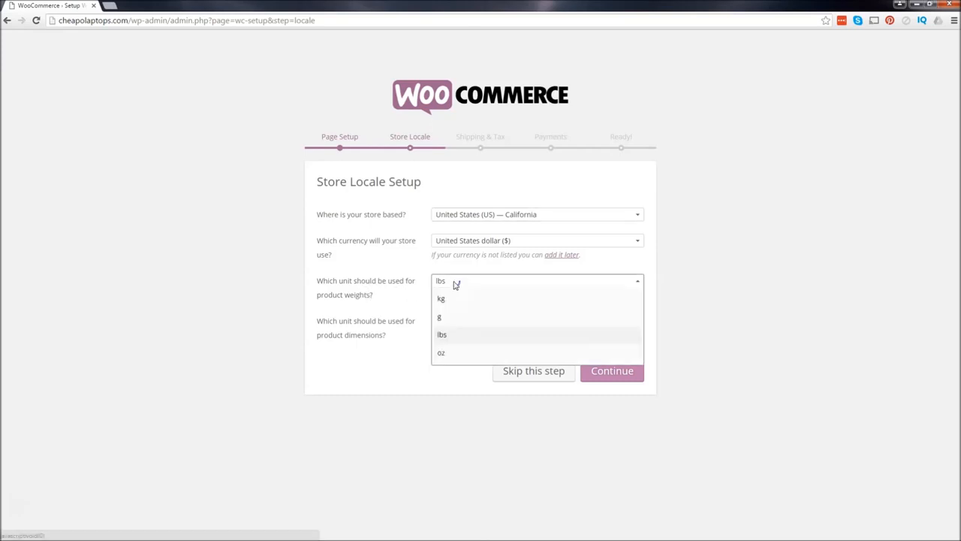
click(456, 337)
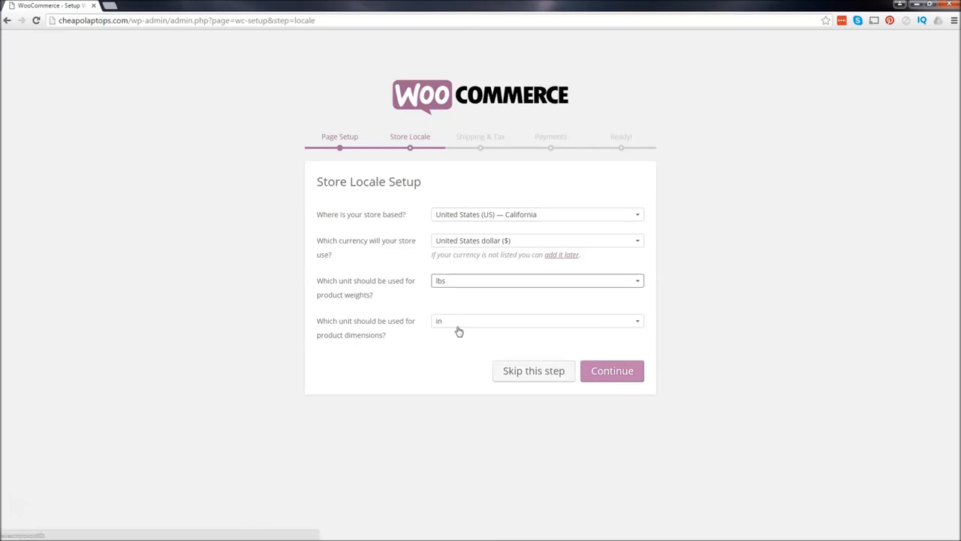
click(457, 327)
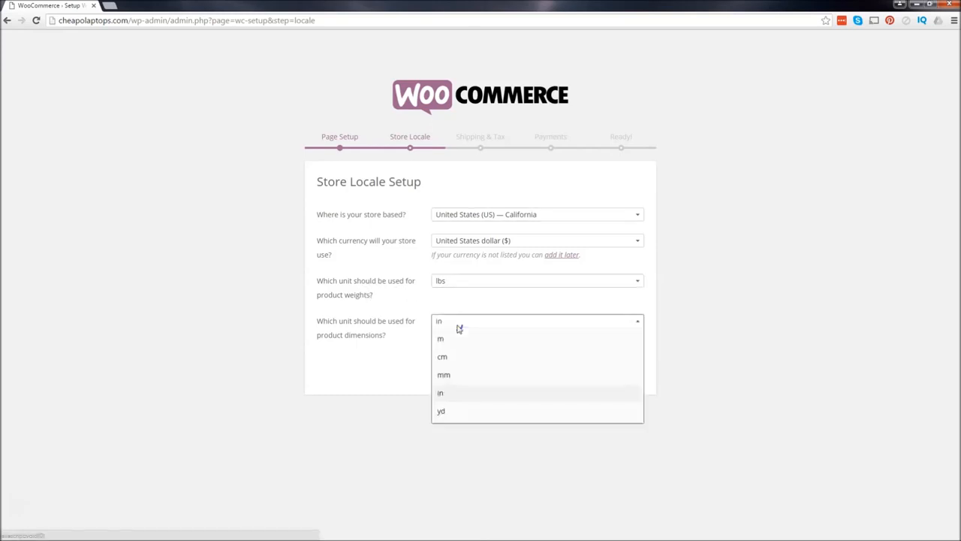
click(458, 395)
click(605, 374)
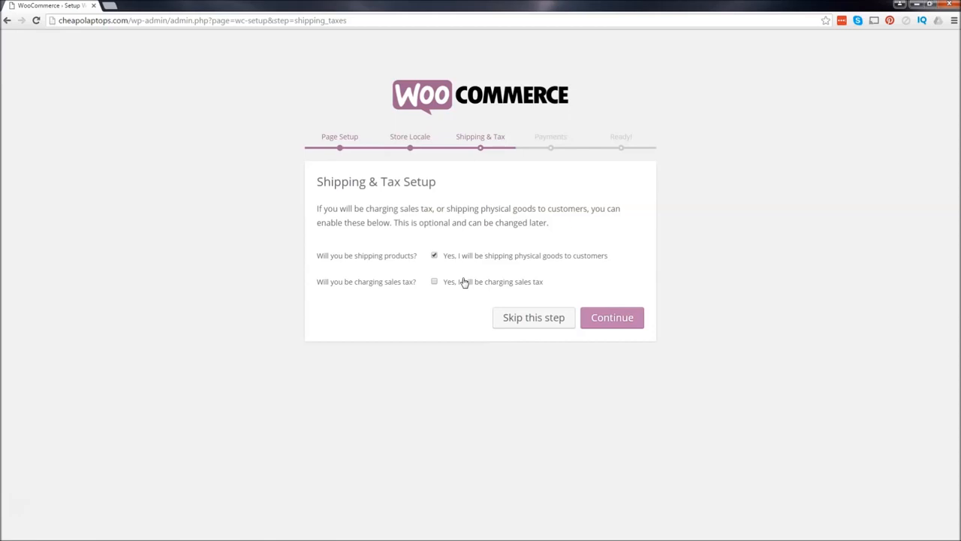
Step: Accept shipping of physical goods without charging sales tax, and enable PayPal Standard as a payment method
click(638, 318)
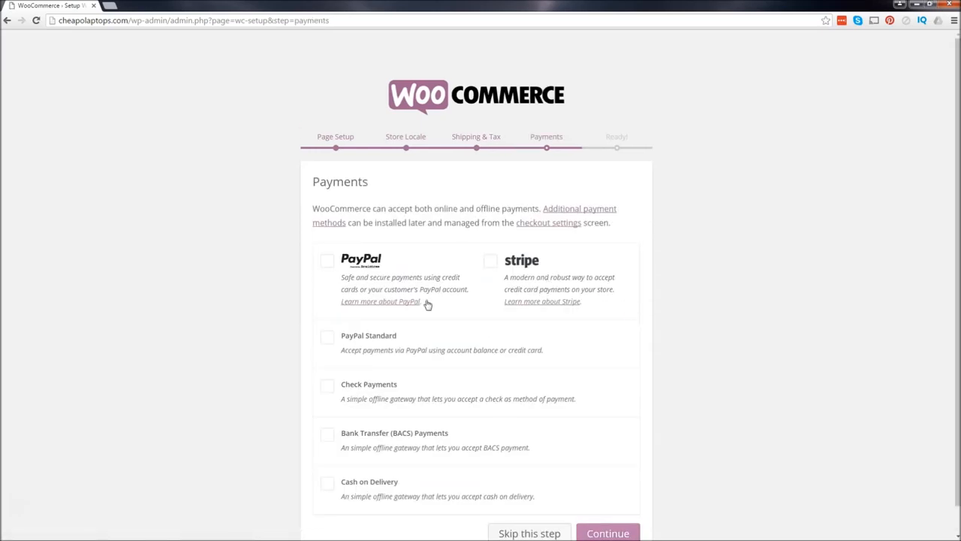
scroll(427, 304, down, 1)
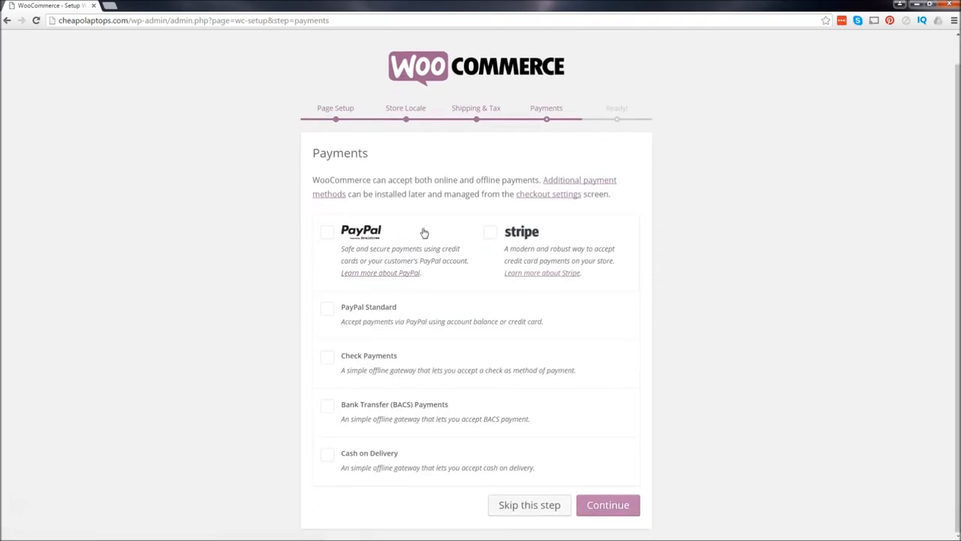
click(327, 311)
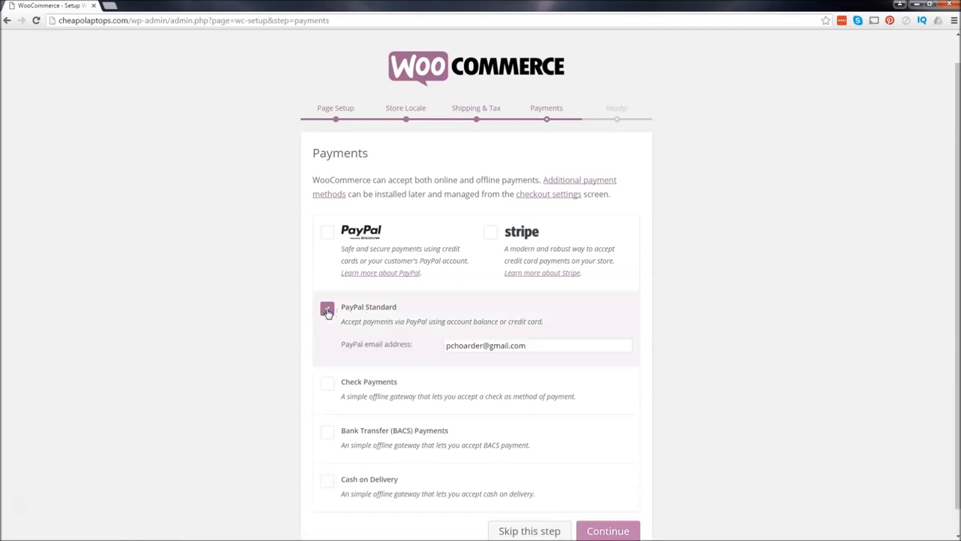
drag(413, 347, 344, 348)
click(402, 342)
Step: Open the PayPal website in a new browser tab and start signing up for a Business Account
click(110, 5)
text(paypal.com)
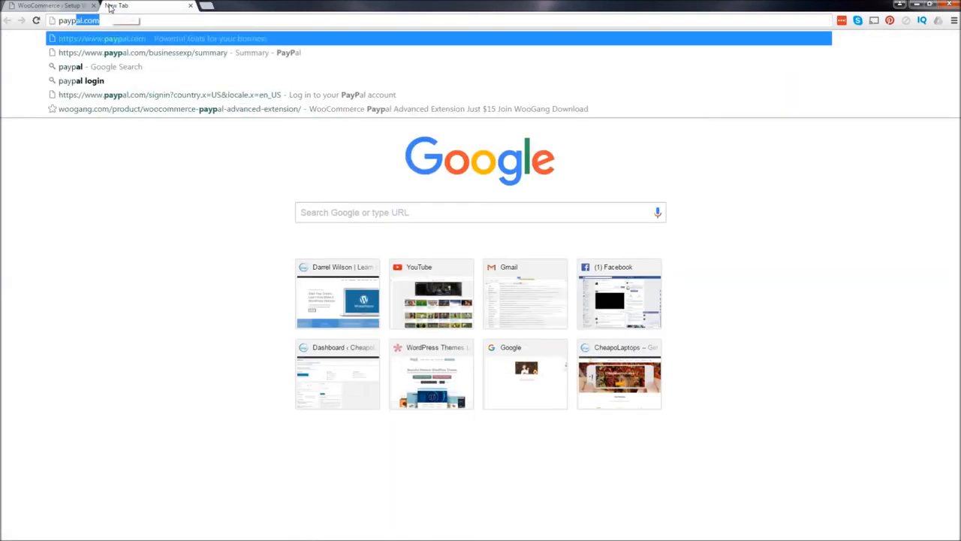
key(Return)
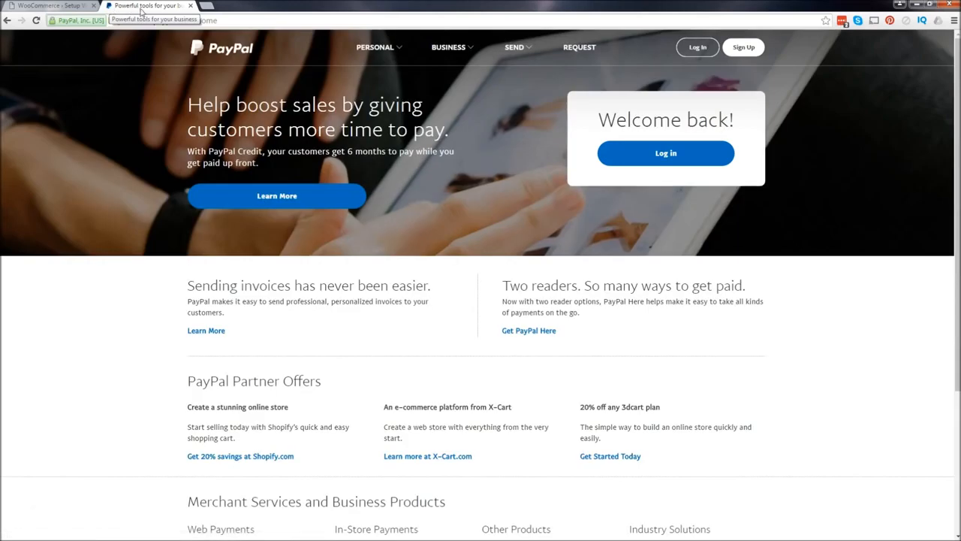
click(743, 48)
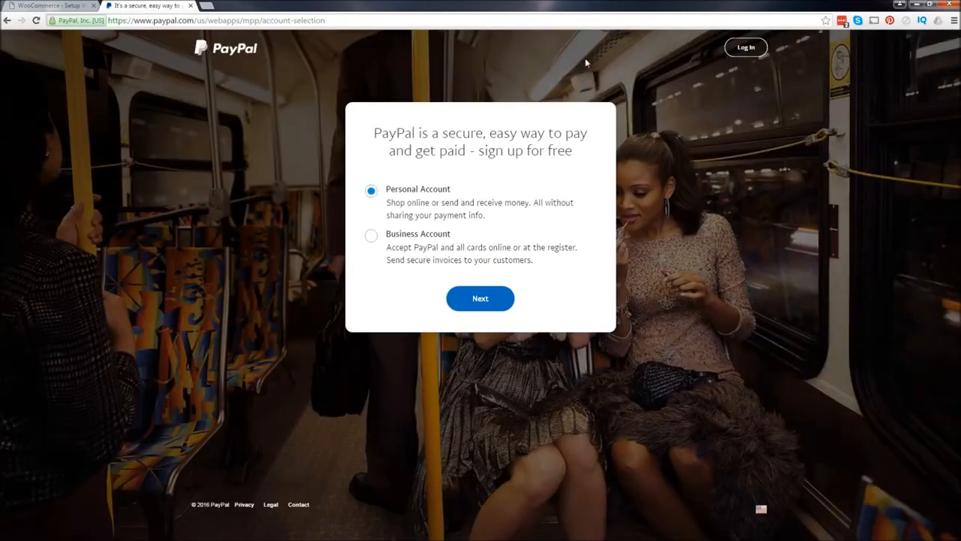
click(371, 236)
click(478, 299)
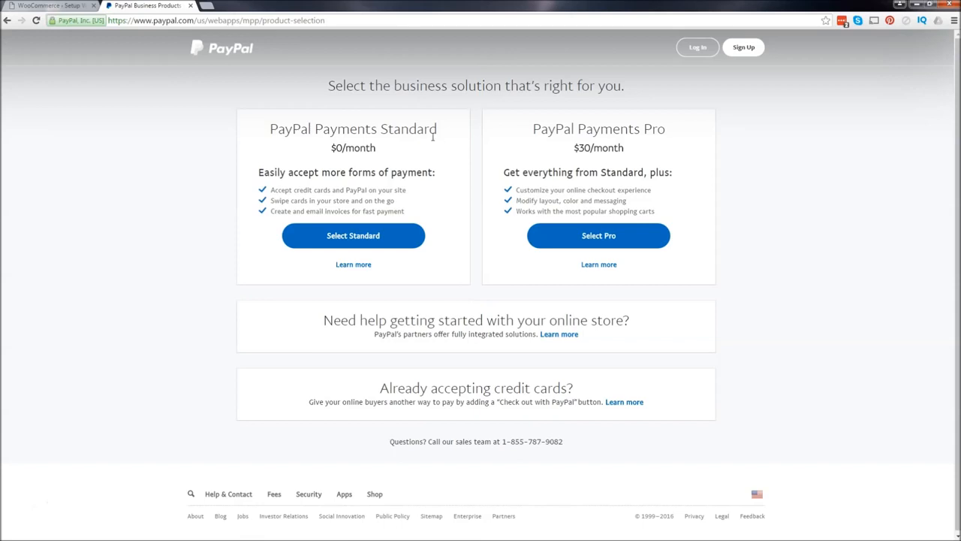
Step: Choose the PayPal Payments Standard plan at $0/month and go to the sign-up form's email address field
drag(266, 129, 458, 130)
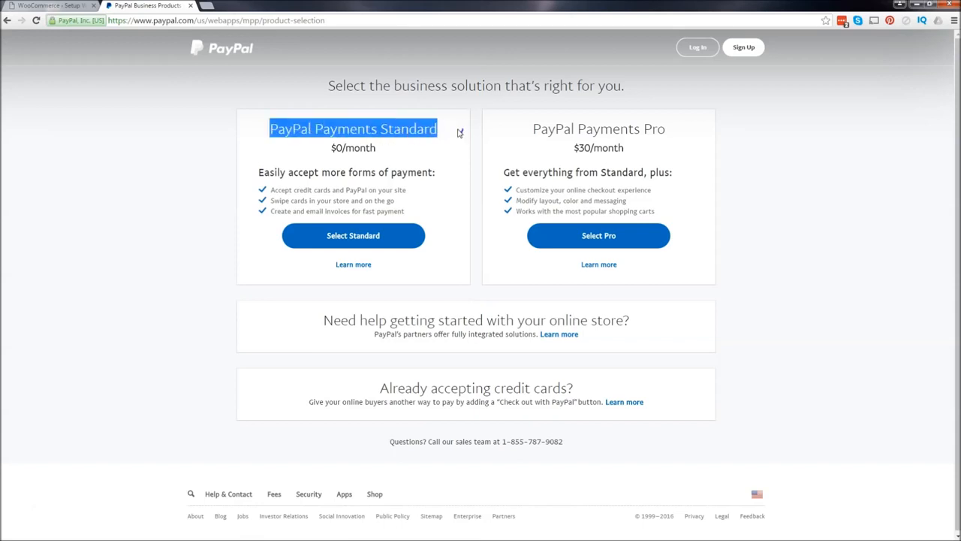
click(389, 154)
drag(388, 154, 332, 148)
click(365, 198)
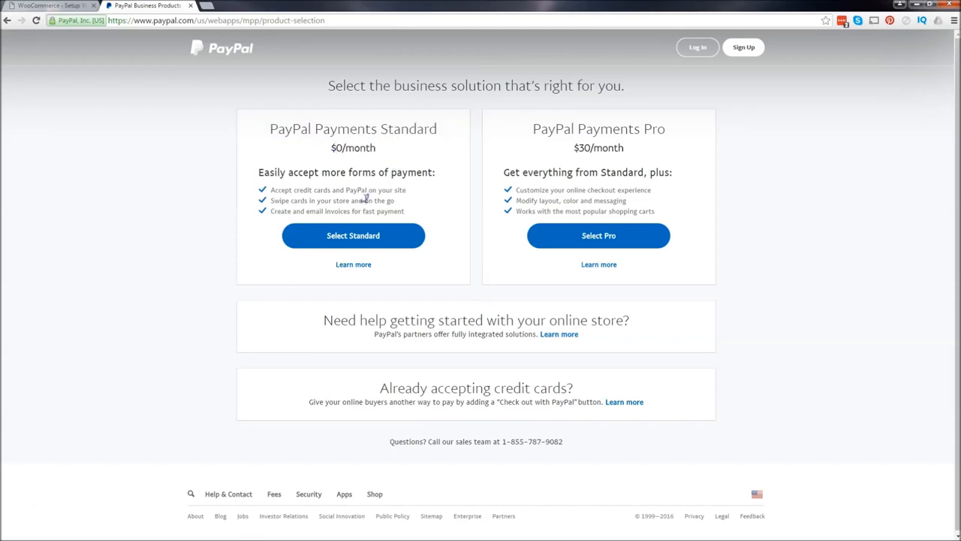
click(368, 238)
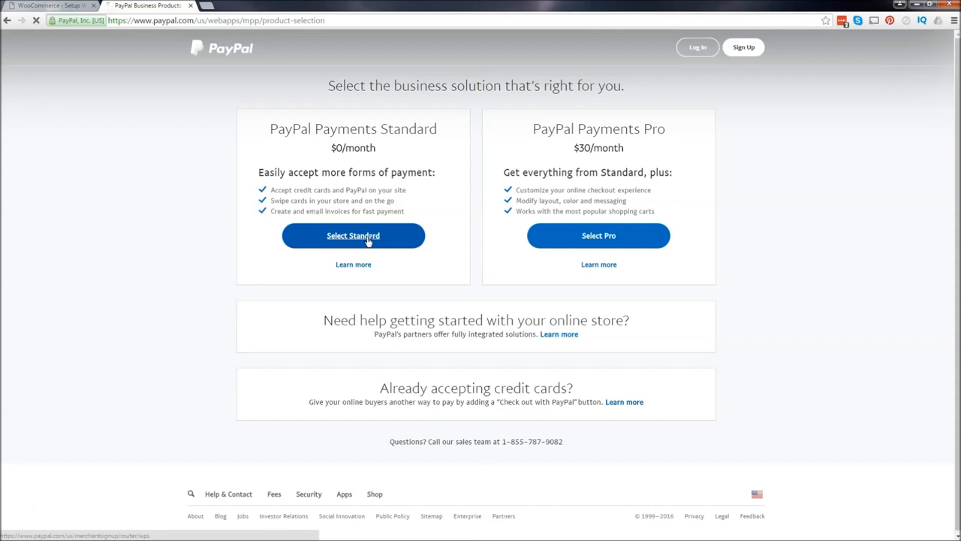
click(414, 156)
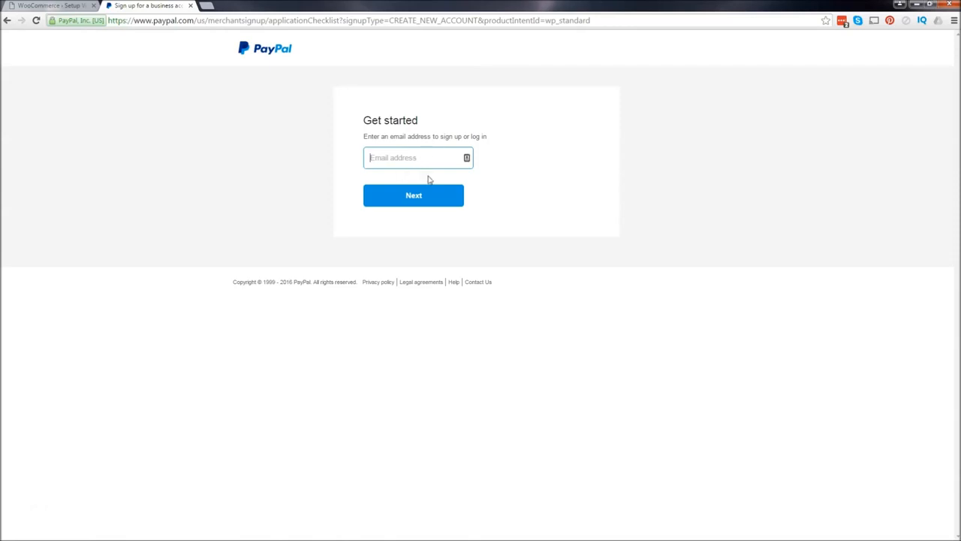
Step: Return to the WooCommerce setup wizard, replace the PayPal Standard email address with the store owner's PayPal email, and continue
click(69, 6)
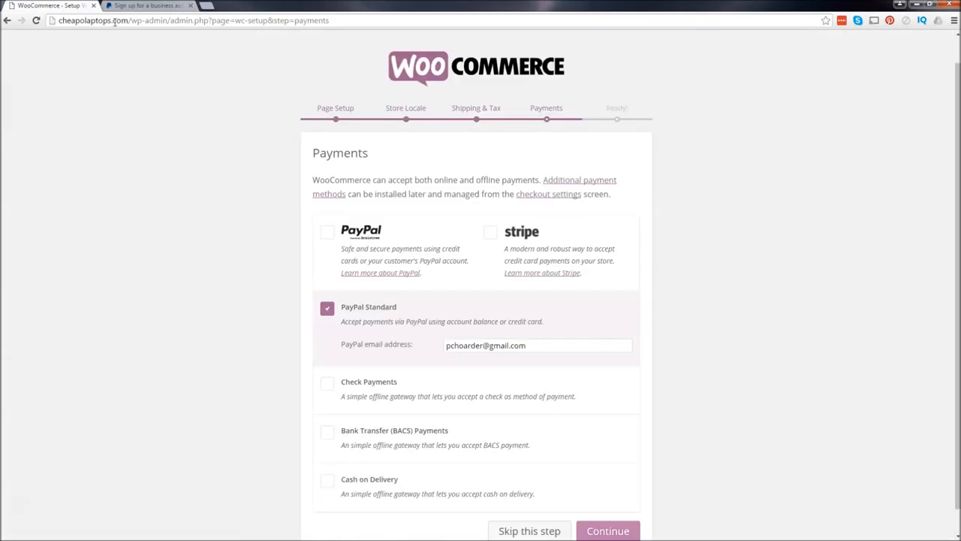
drag(541, 346, 354, 350)
text(m)
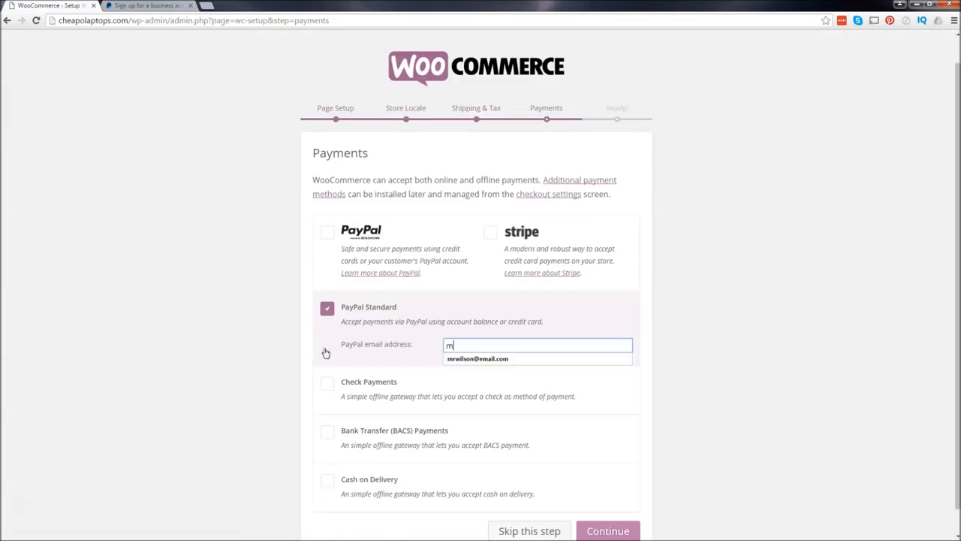
text(rwilson)
key(Down)
key(Return)
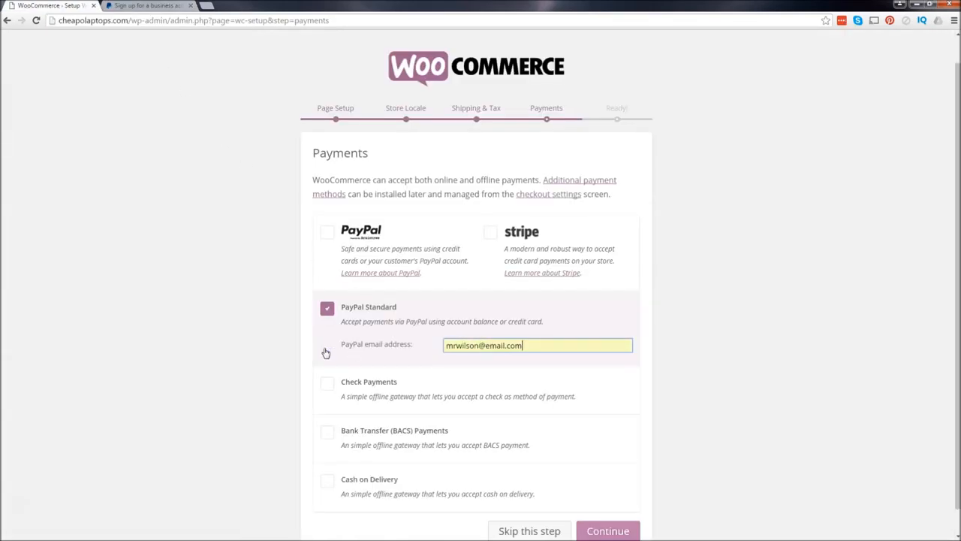
scroll(405, 316, down, 1)
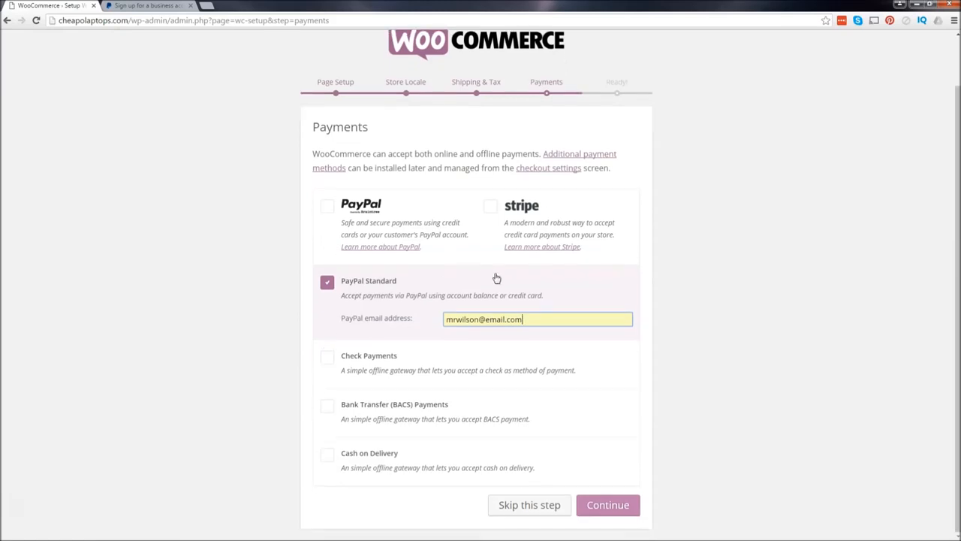
click(615, 506)
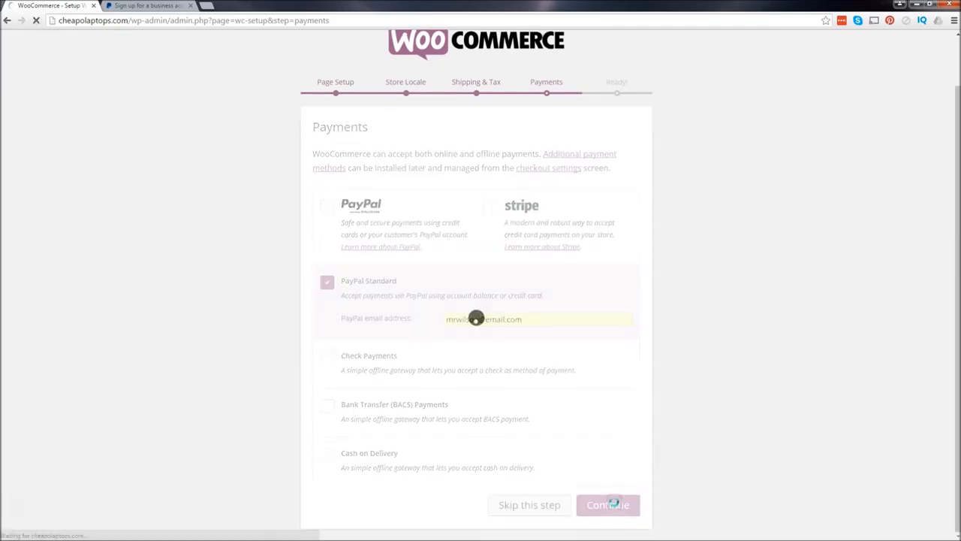
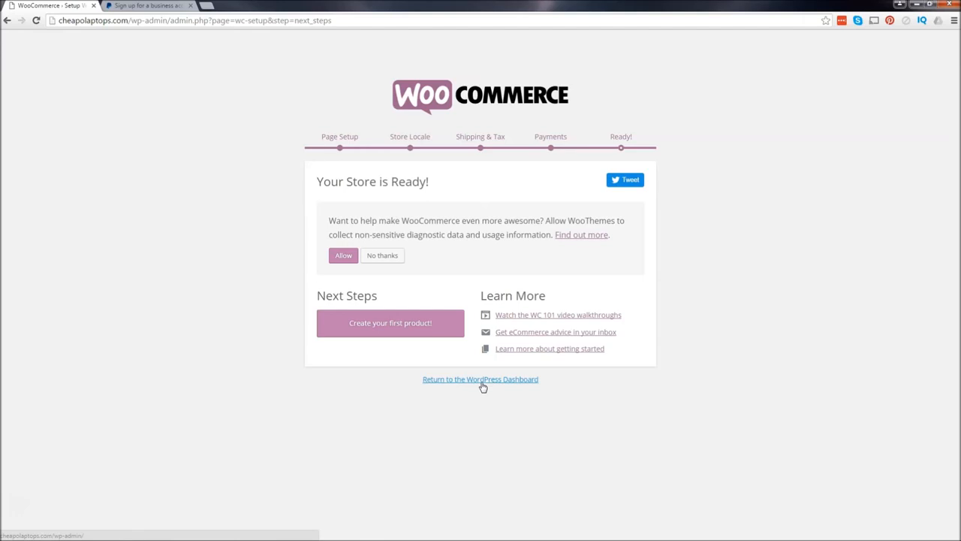
Step: Leave the finished setup wizard for the WordPress dashboard and look over the site's public front page
click(482, 382)
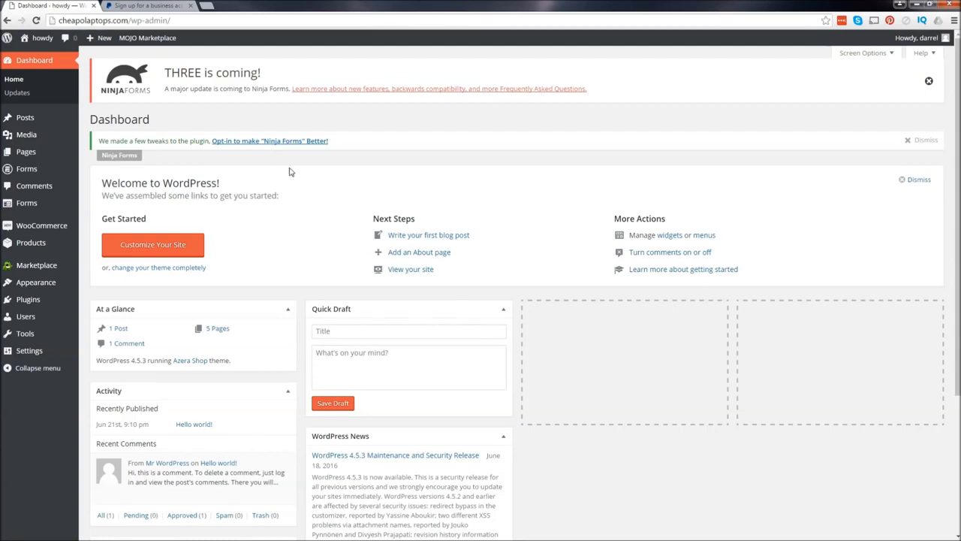
click(45, 55)
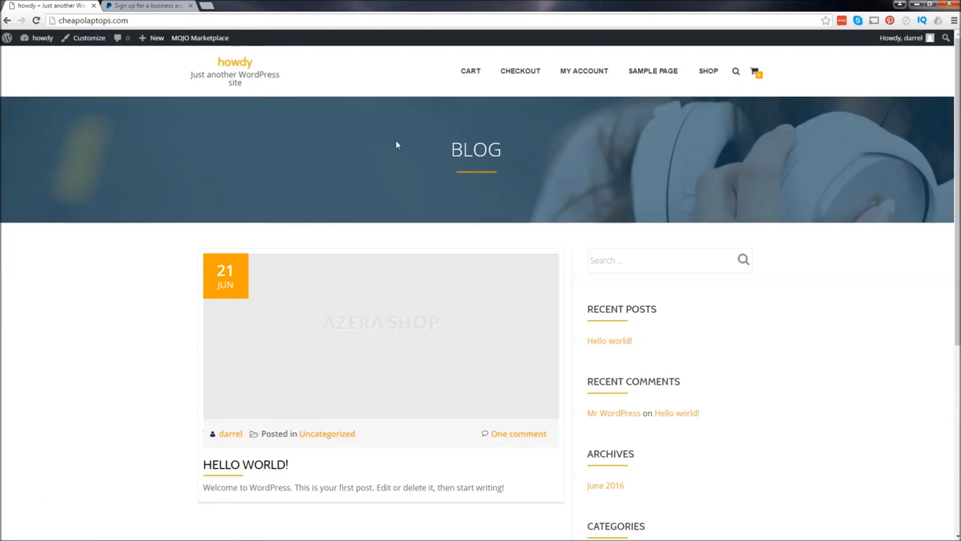
scroll(398, 144, down, 5)
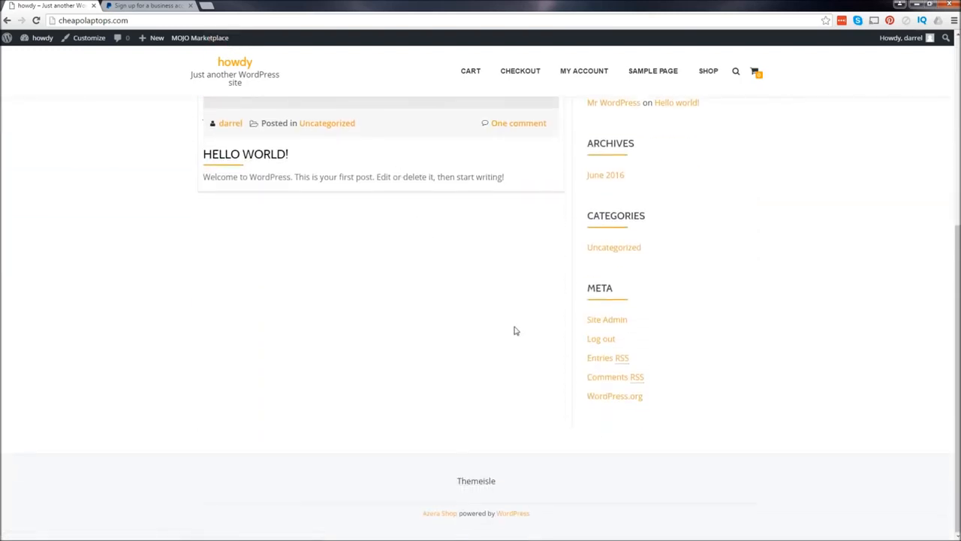
scroll(560, 342, up, 5)
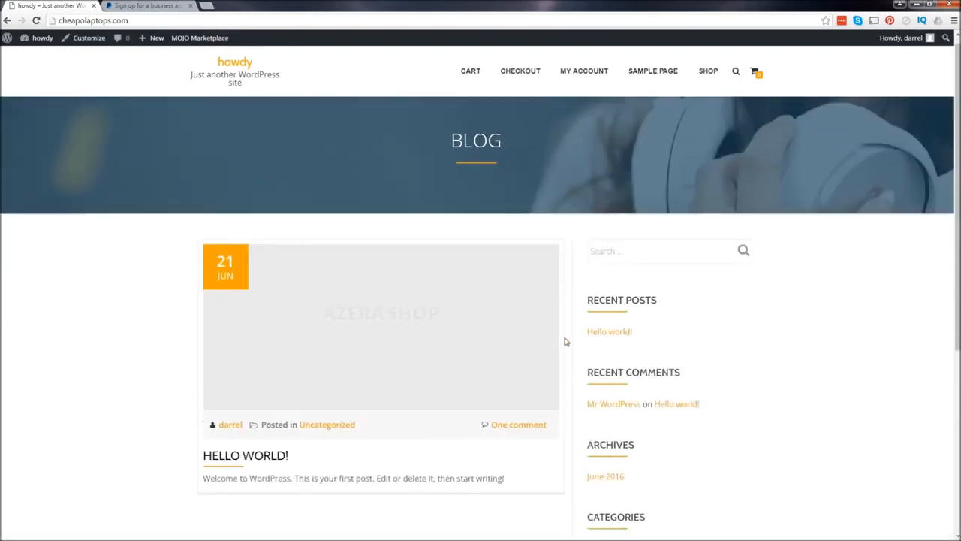
scroll(645, 289, up, 1)
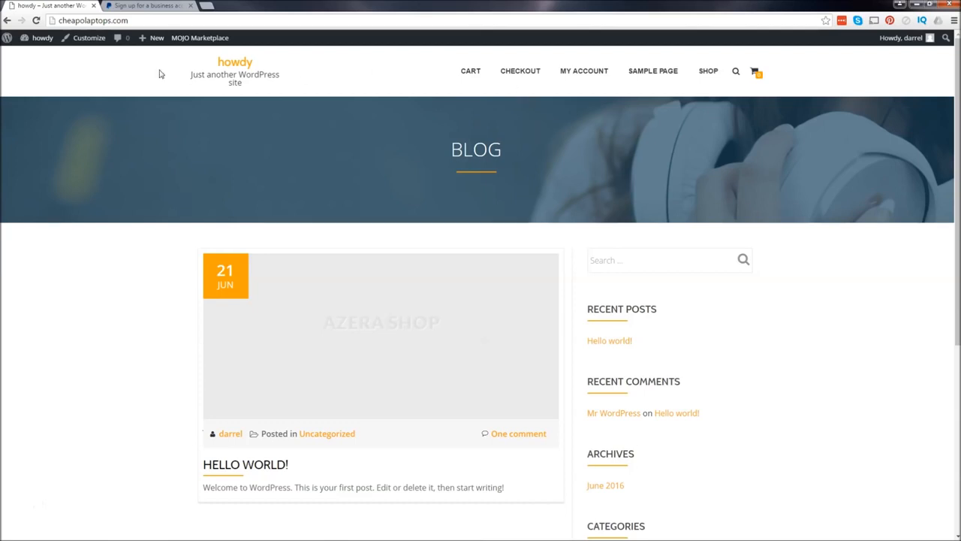
Step: Return to the dashboard and move the Sample Page and ninja_forms_preview_page pages to the trash
mouse_move(38, 39)
click(37, 56)
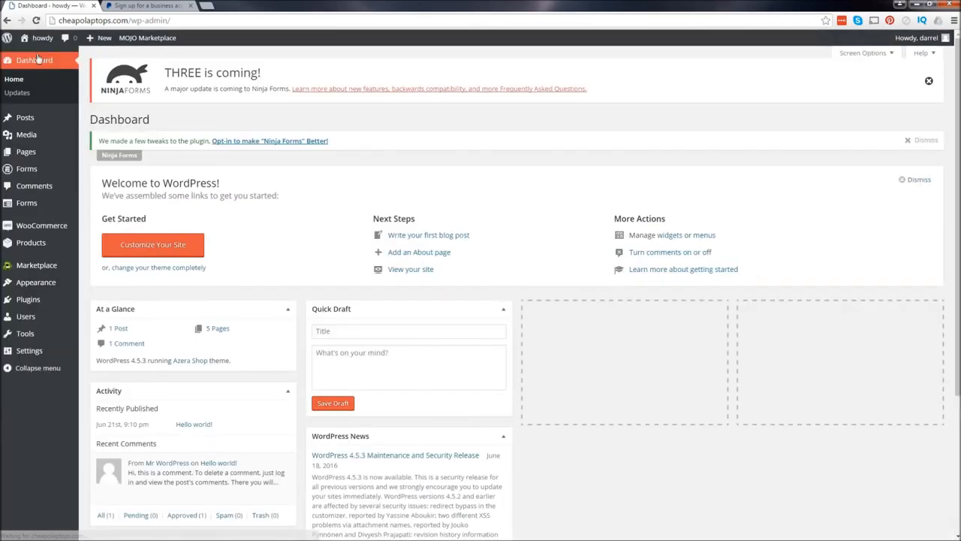
click(27, 155)
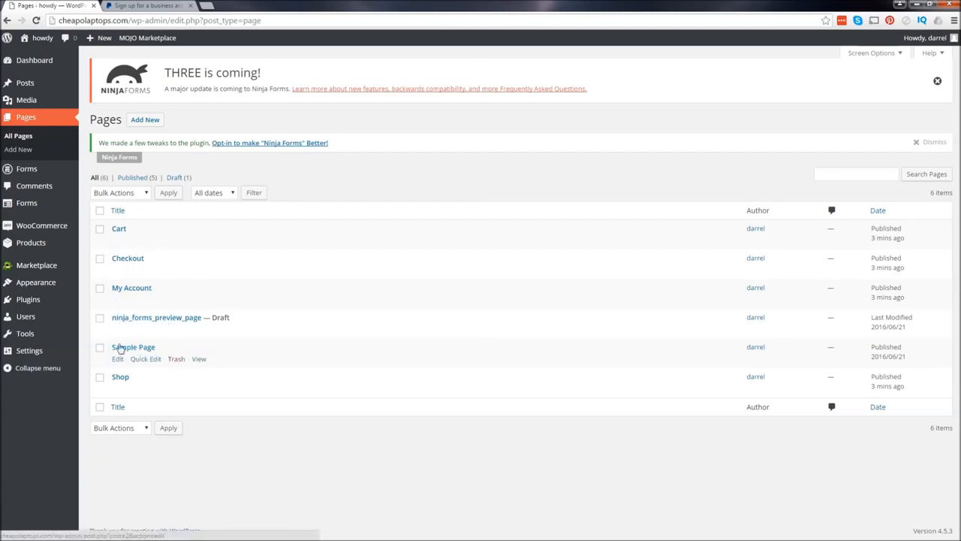
click(177, 359)
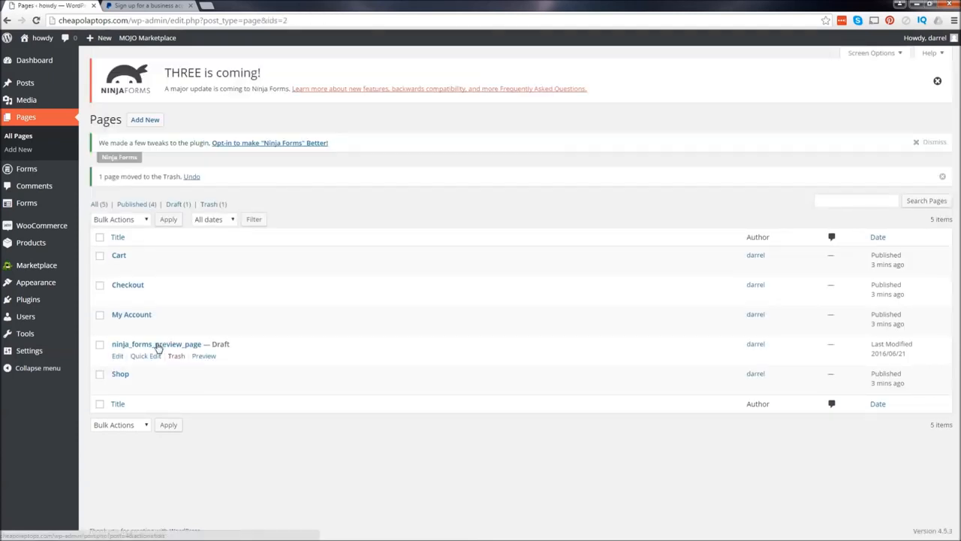
click(177, 361)
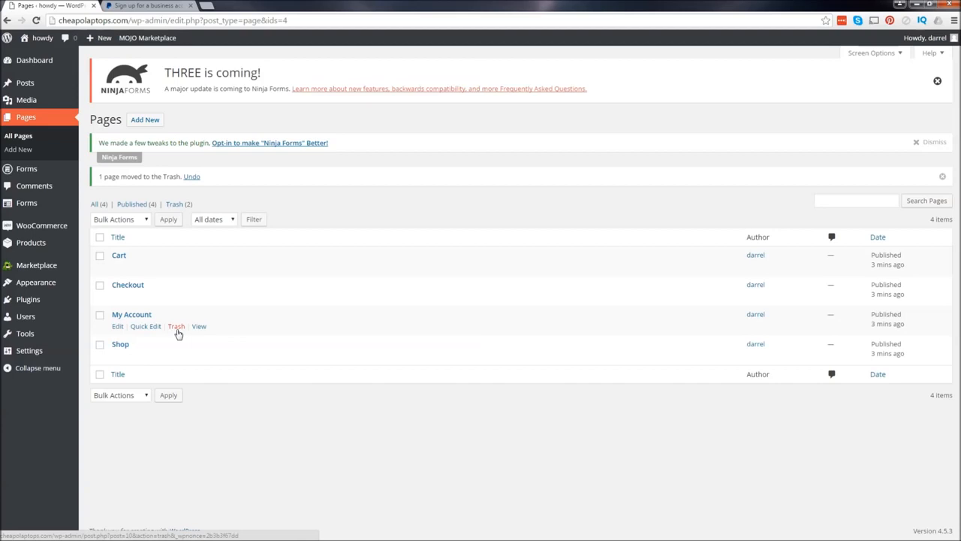
Step: Create a new page titled Home with the Frontpage template and publish it
click(153, 122)
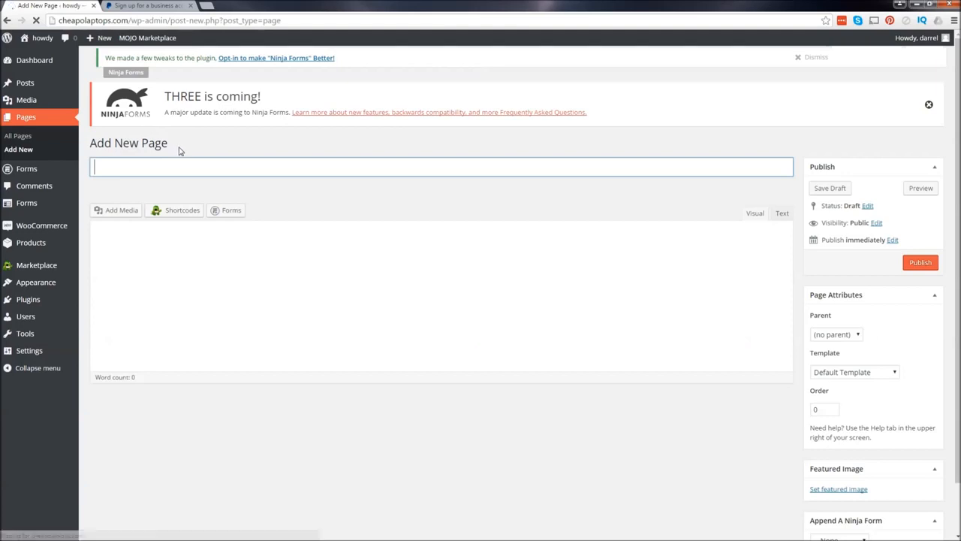
text(Home)
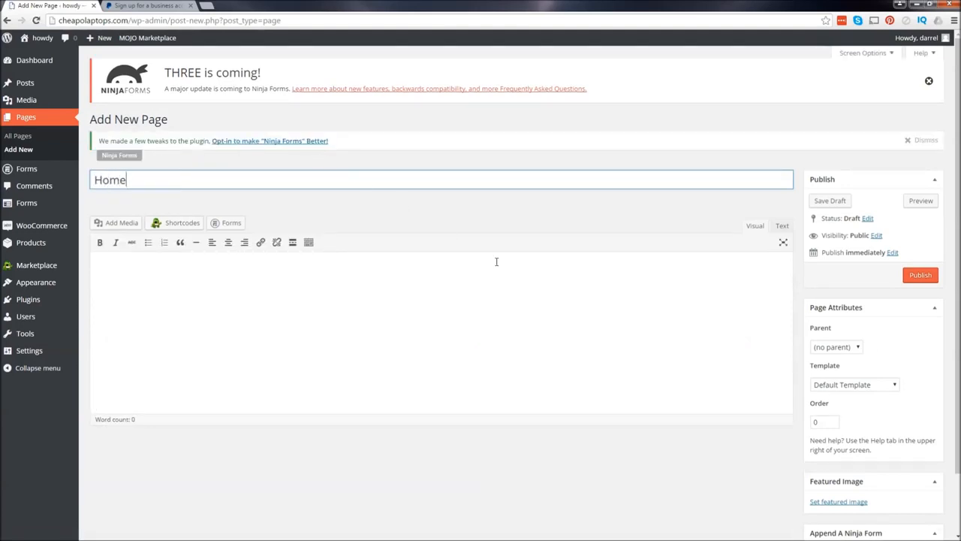
click(843, 386)
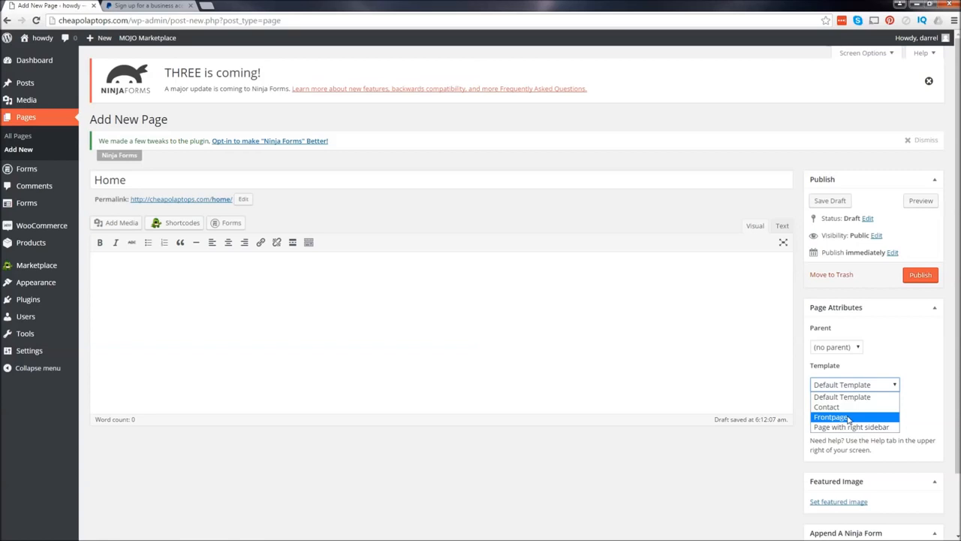
click(849, 418)
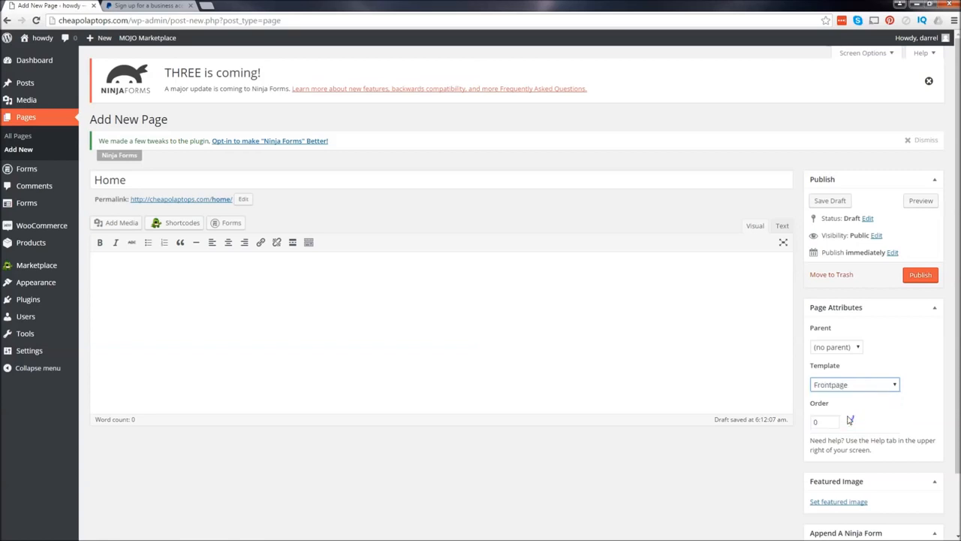
click(919, 276)
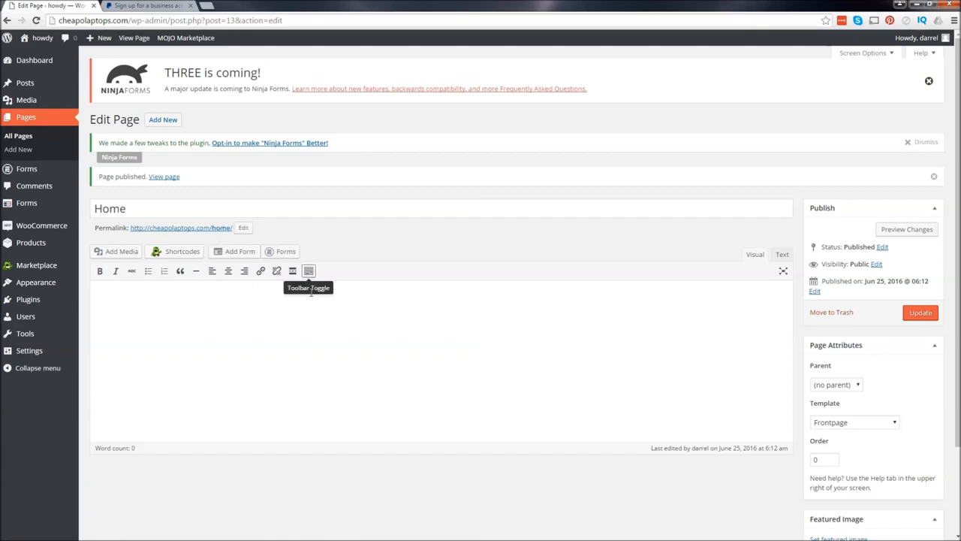
Step: Create a new page titled Blog with the Page with right sidebar template and publish it
click(167, 120)
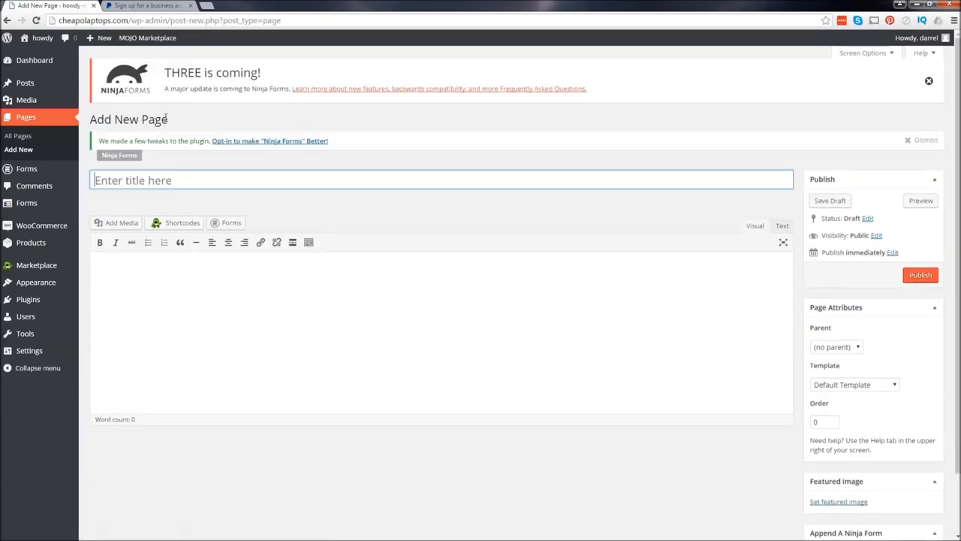
text(Blog)
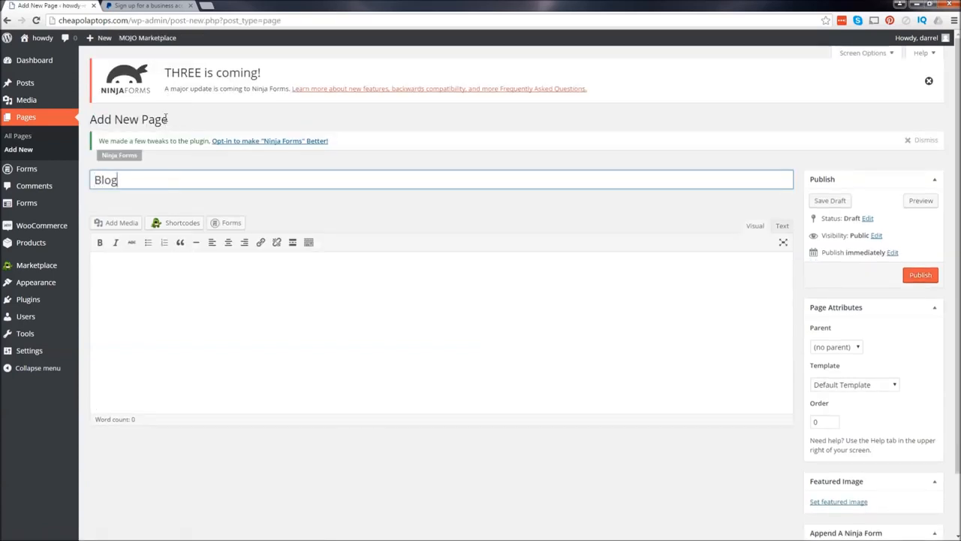
click(837, 385)
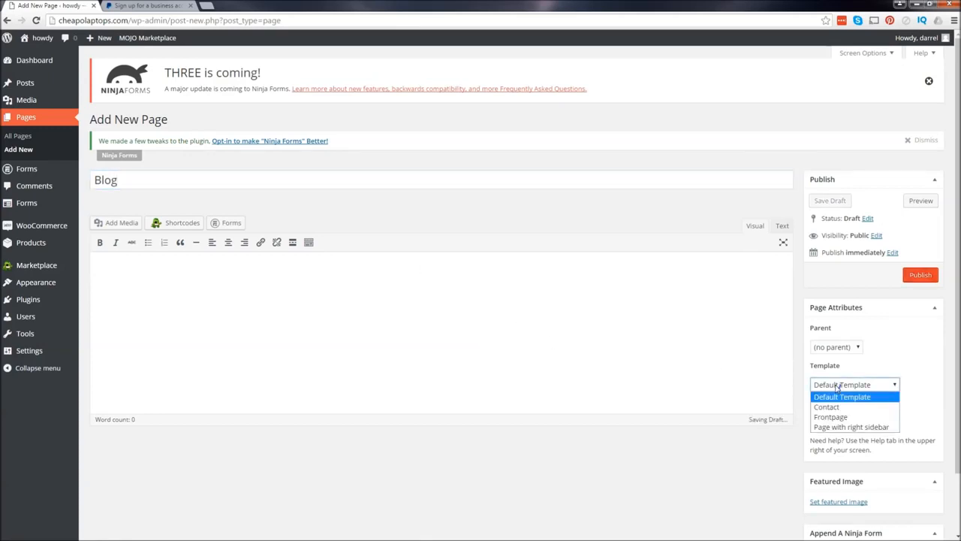
click(836, 427)
click(918, 278)
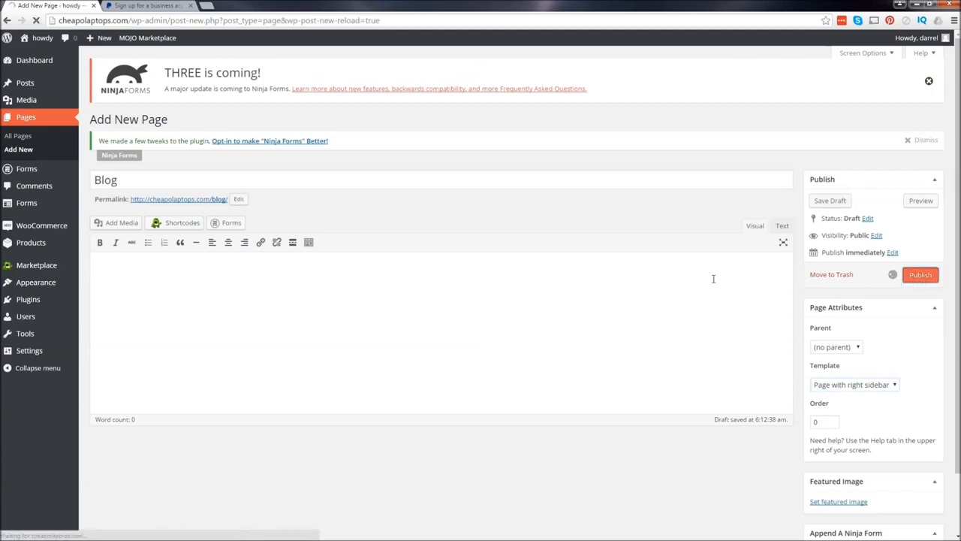
click(492, 210)
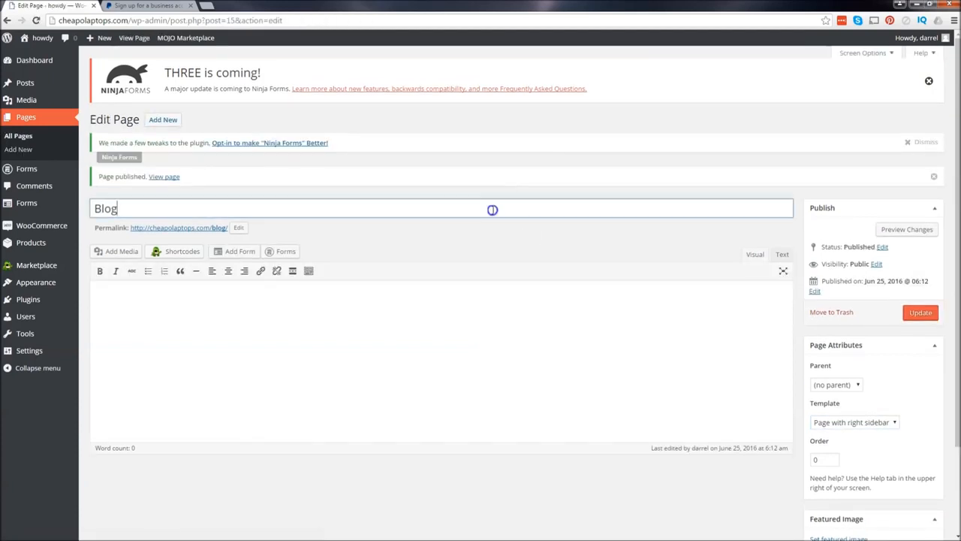
Step: Create a new page titled Contact Us with the Contact template and publish it
click(163, 121)
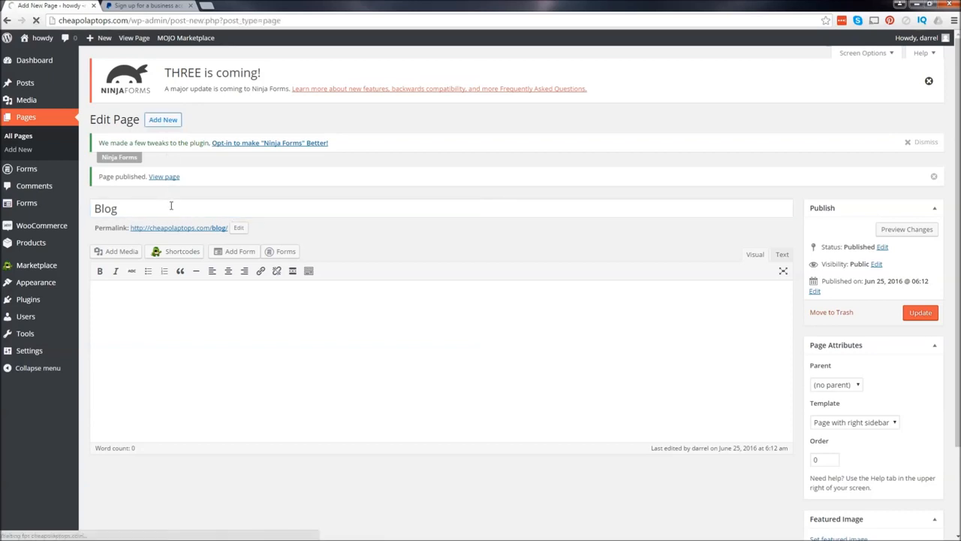
text(Contact Us)
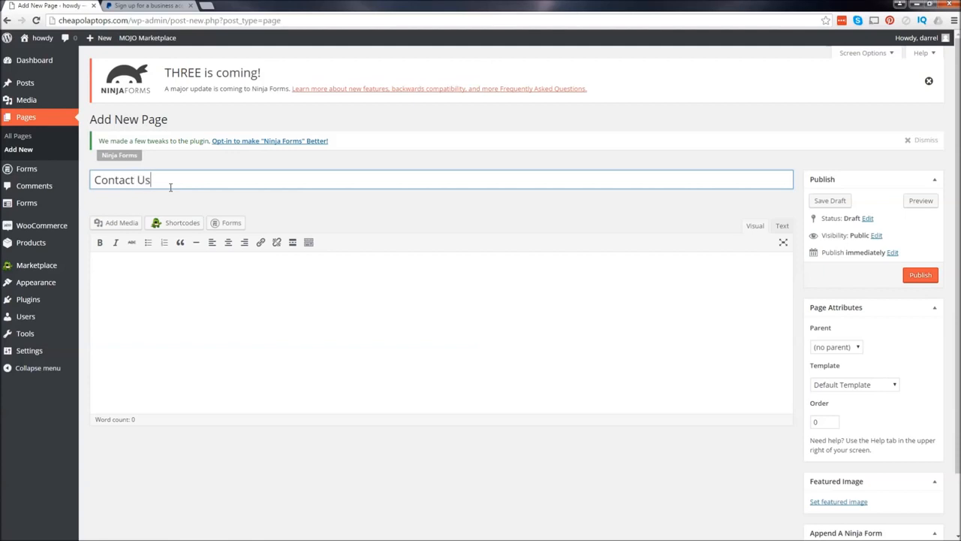
key(Tab)
click(832, 384)
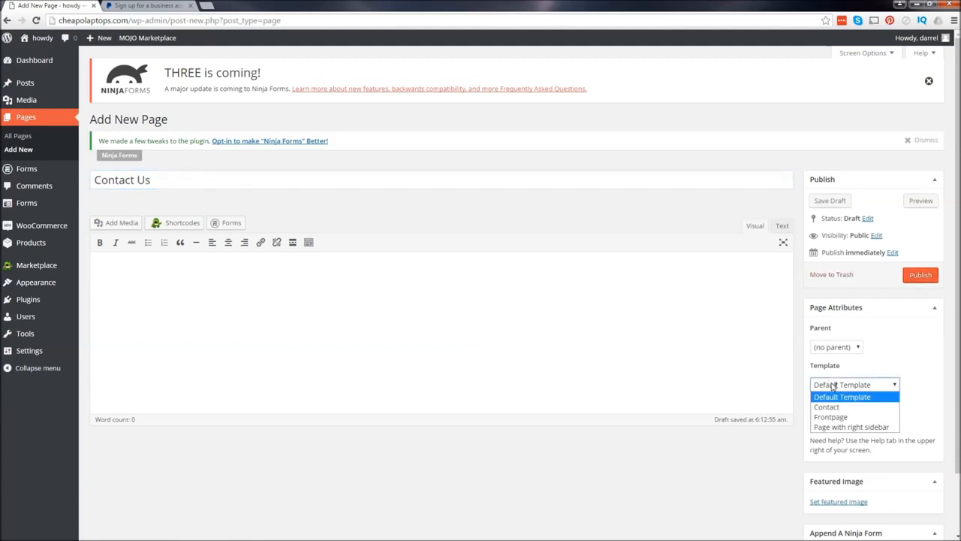
click(837, 407)
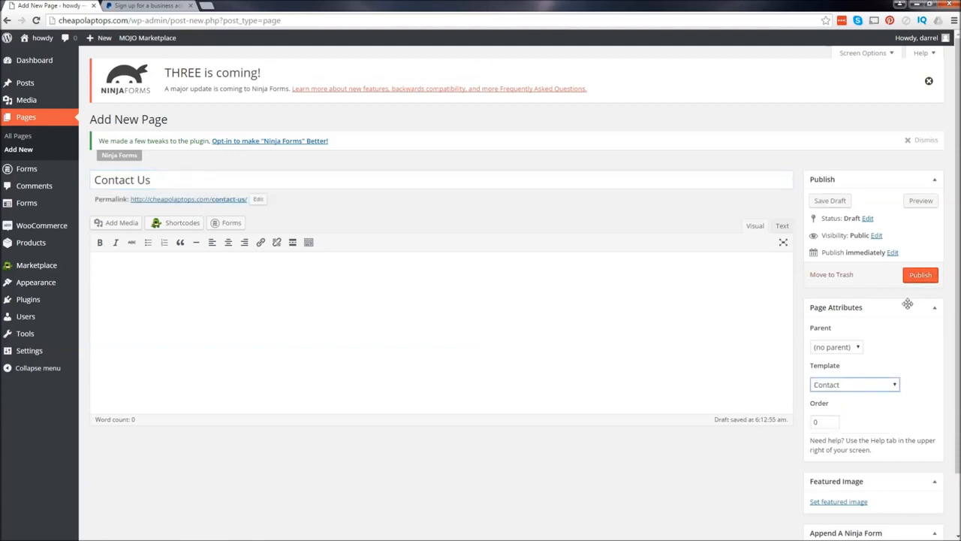
click(921, 277)
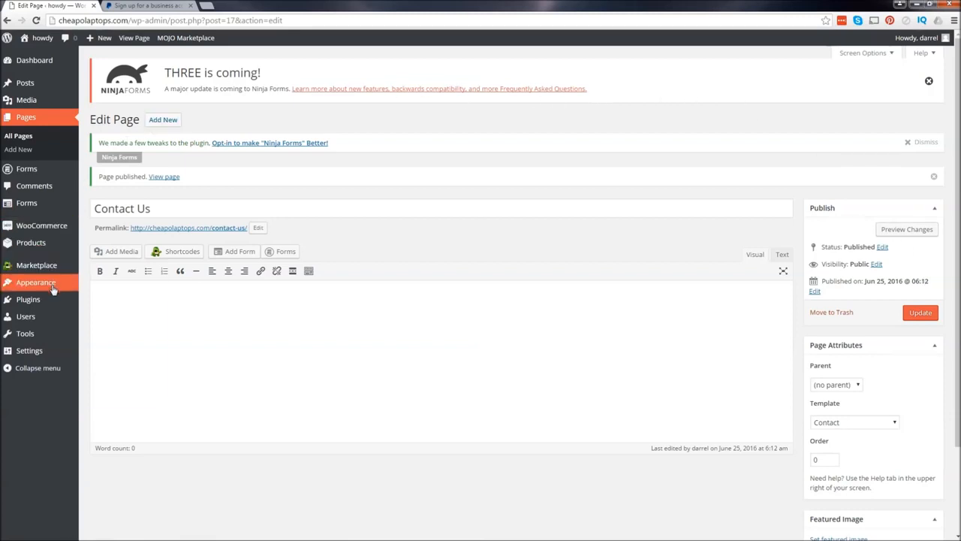
Step: Go to the site's navigation menu settings and create a new menu named Menu 1
mouse_move(66, 288)
click(95, 324)
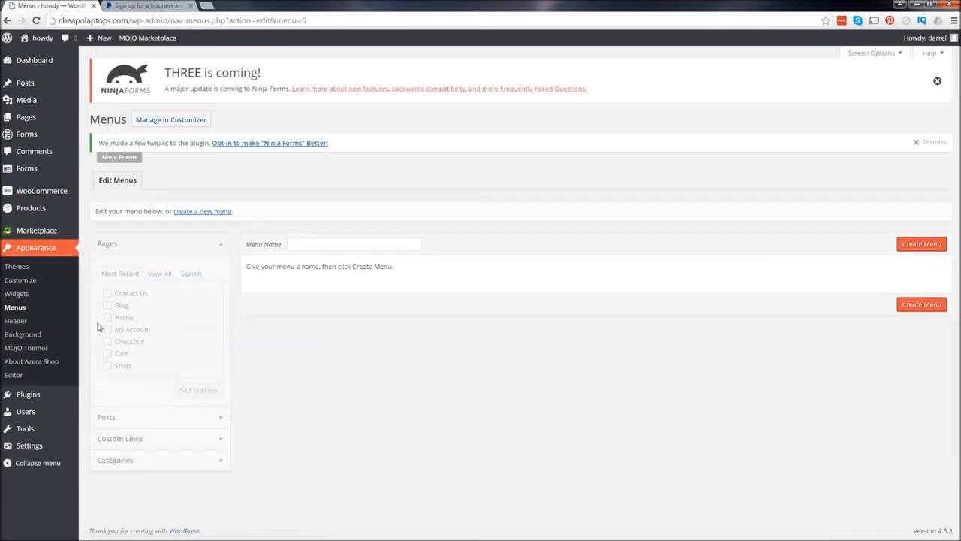
click(338, 246)
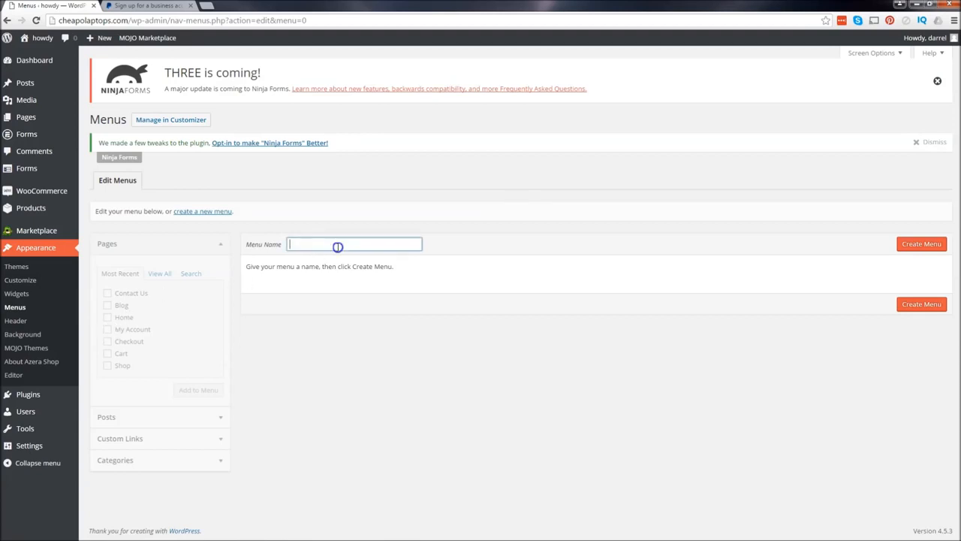
text(Menu 1)
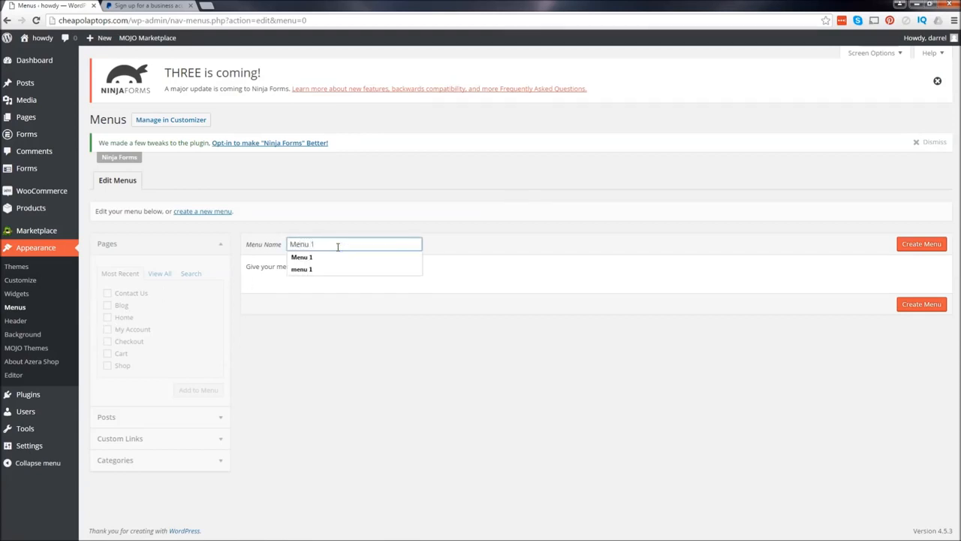
click(914, 250)
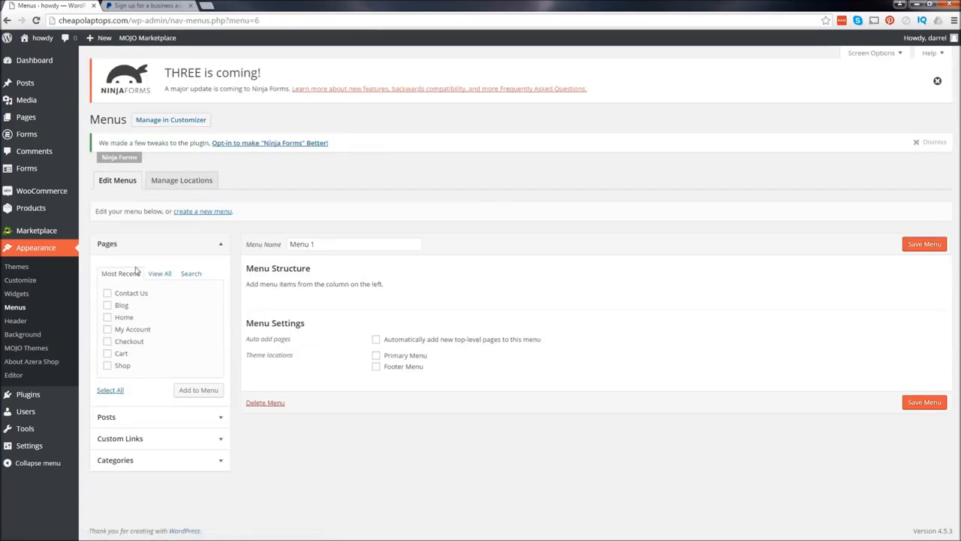
Step: Show all pages and add every one of them, including both Home entries, to Menu 1
click(159, 274)
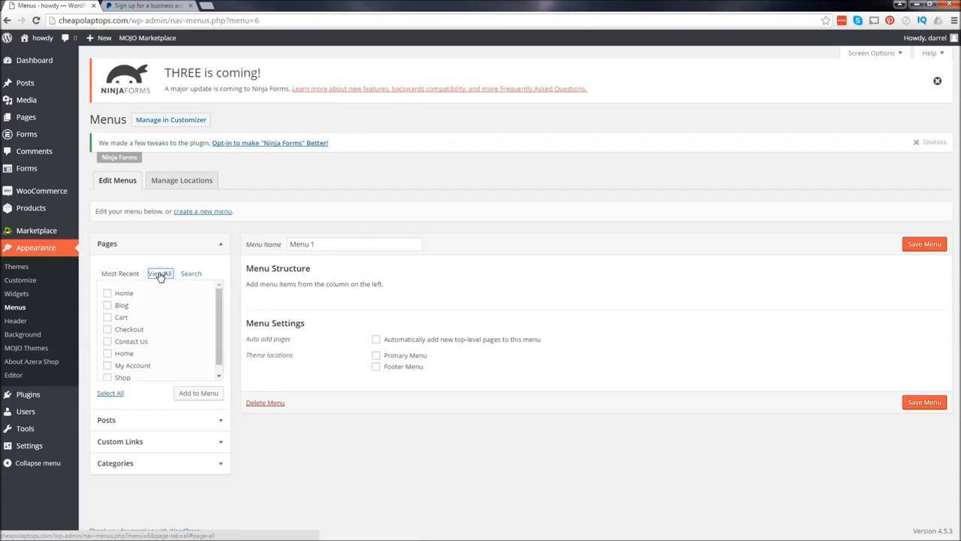
click(107, 293)
click(107, 306)
click(107, 317)
click(108, 330)
click(108, 342)
click(107, 353)
click(108, 366)
click(108, 378)
mouse_move(218, 352)
mouse_down()
mouse_move(220, 362)
mouse_move(219, 333)
mouse_up()
click(211, 396)
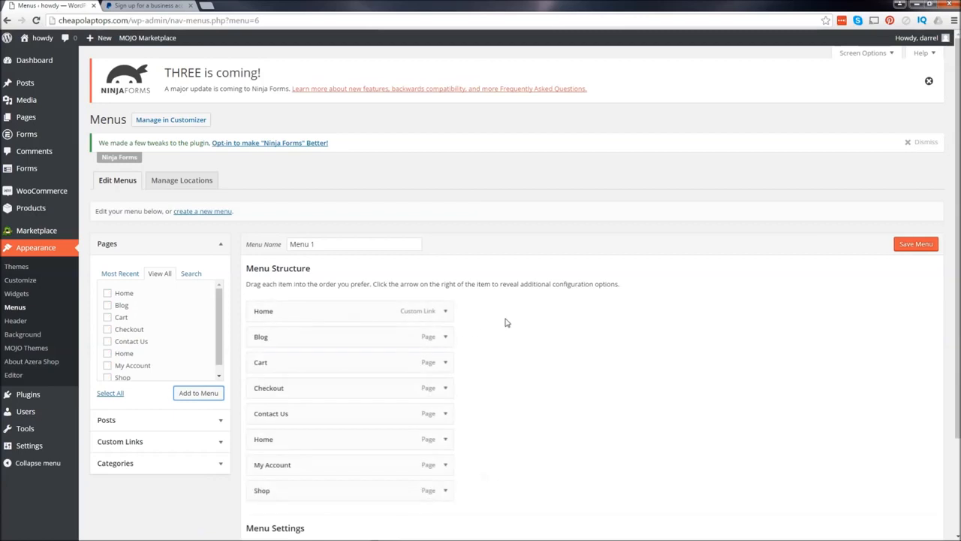
Step: Remove the Home custom link item from the structure of Menu 1
scroll(455, 317, down, 2)
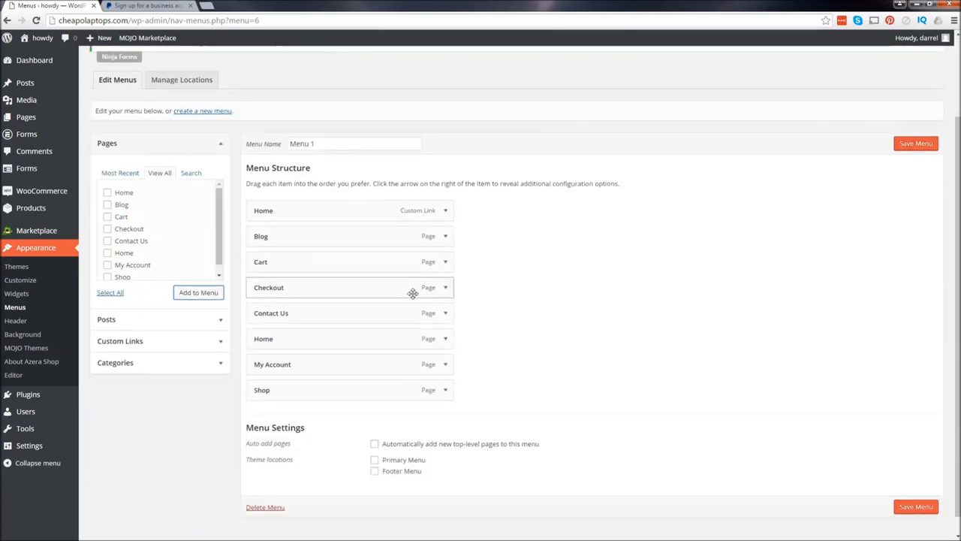
click(448, 212)
click(263, 310)
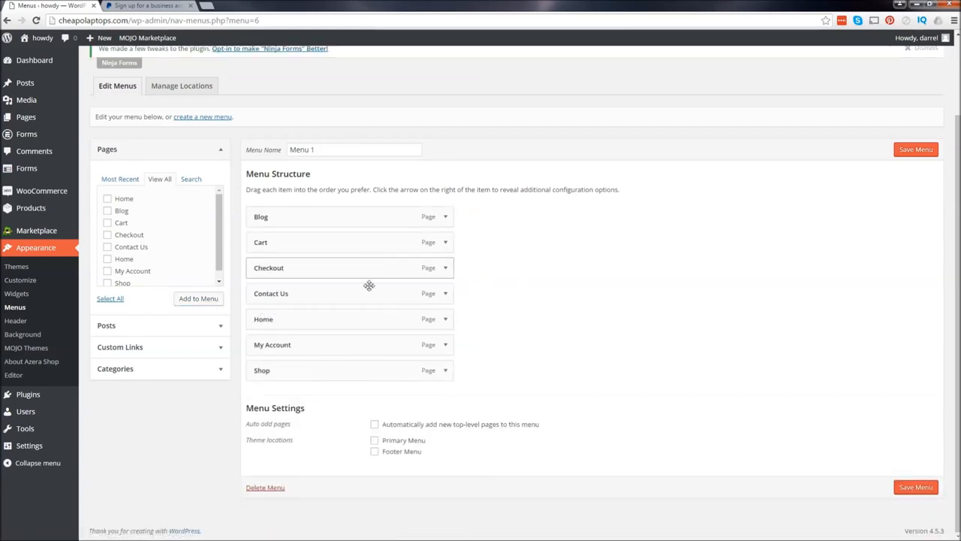
Step: Order the items Home, Blog, Shop, Cart, Checkout, My Account, Contact Us, assign the menu to Primary Menu, and save it
drag(316, 318, 308, 236)
drag(306, 347, 277, 297)
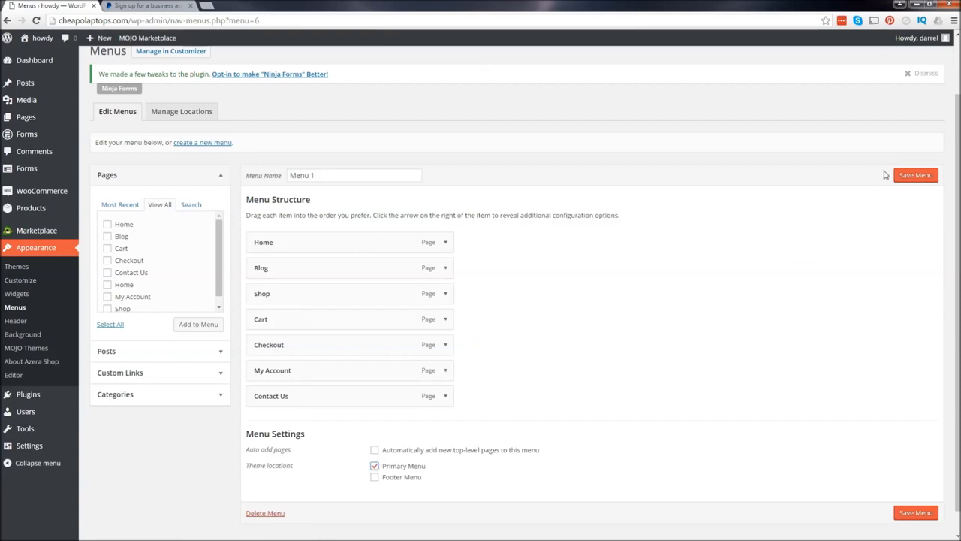
click(908, 175)
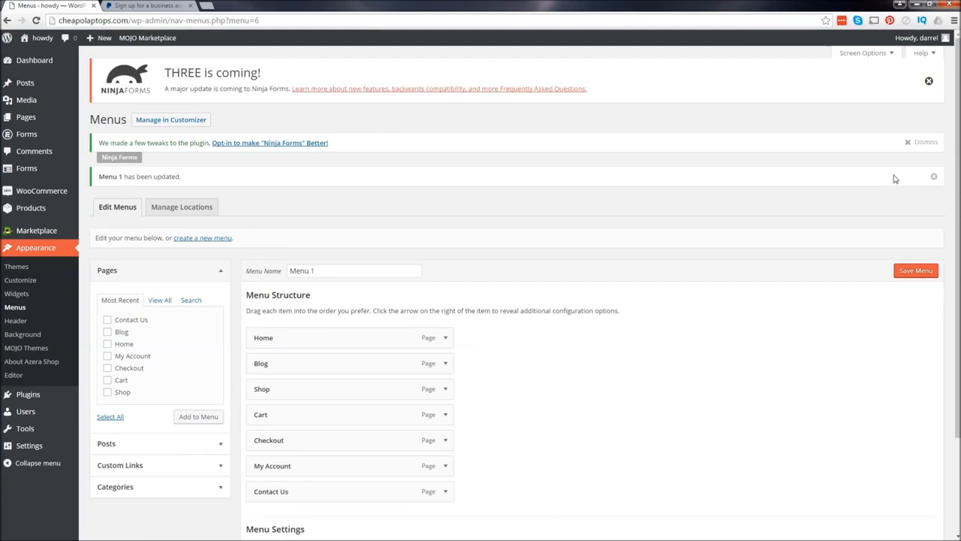
mouse_move(42, 37)
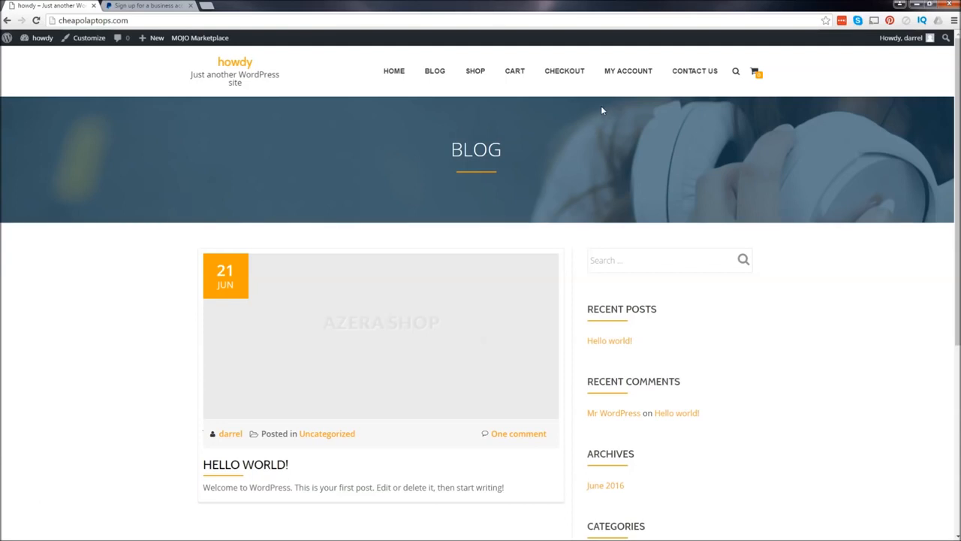
Step: In the customizer's advanced options, set the site title to Cheapolaptops.com and the tagline to Cheap Laptops!
click(88, 39)
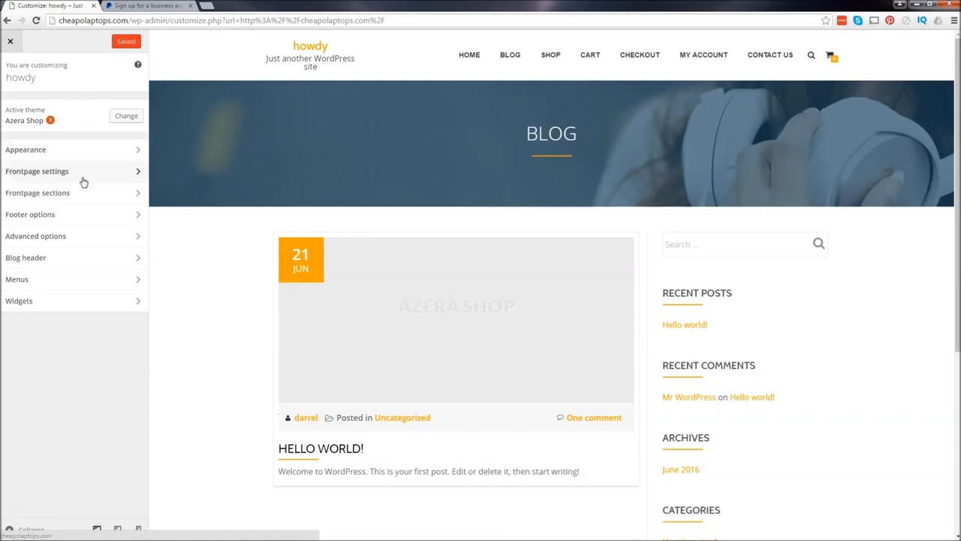
click(81, 236)
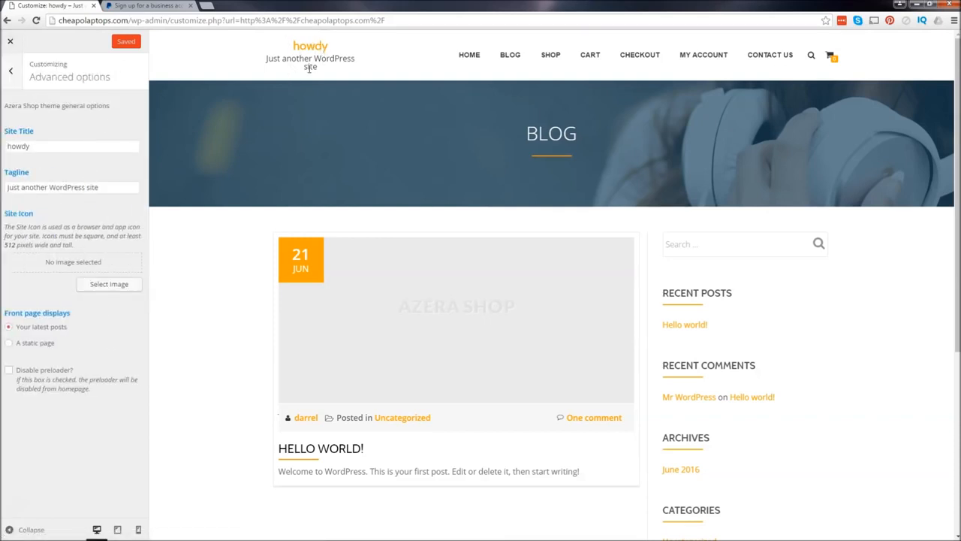
click(64, 146)
double_click(64, 146)
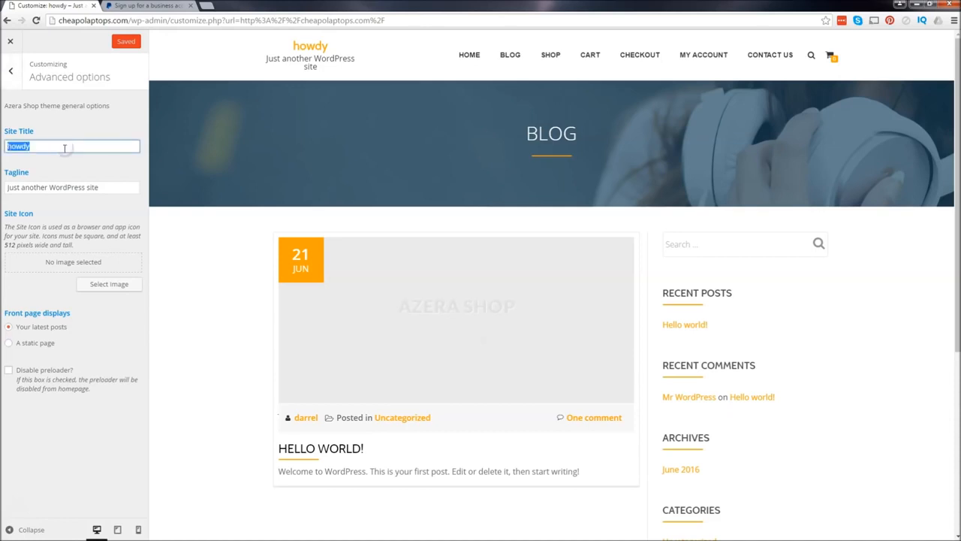
text(Cheapolaptops.com)
key(Tab)
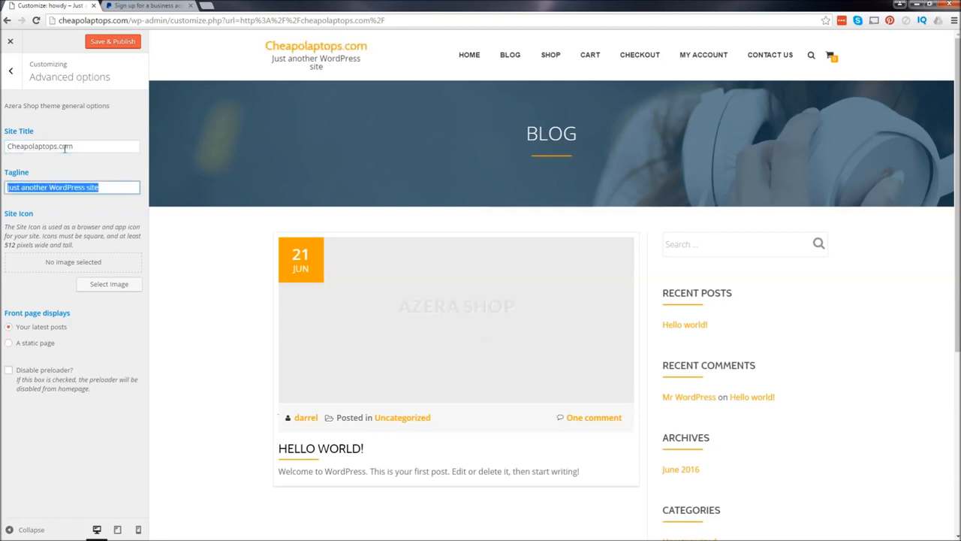
text(Cheap Laptops!)
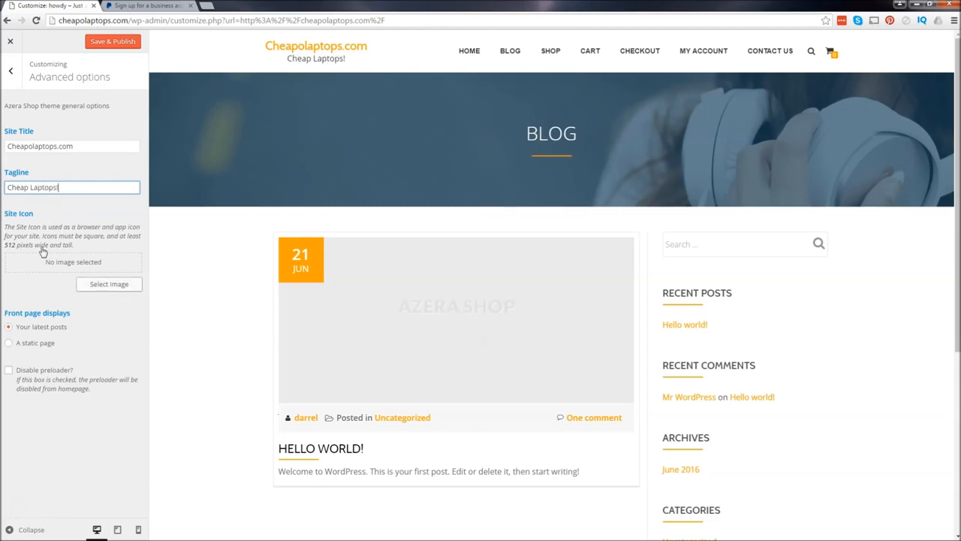
Step: Upload the WordPress logo image wordpress-logo-stacked-rgb from the laptop tutorial folder and choose it as the site icon
click(116, 286)
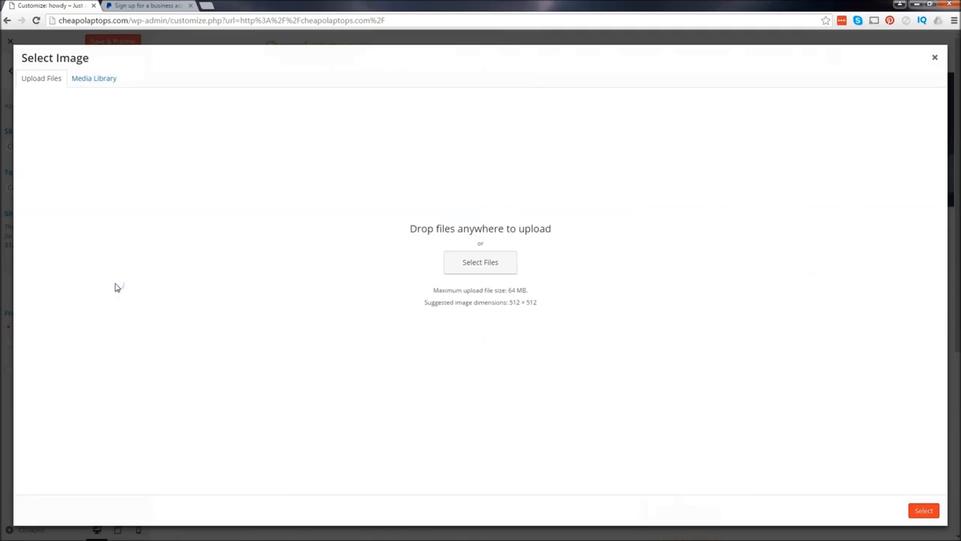
click(481, 262)
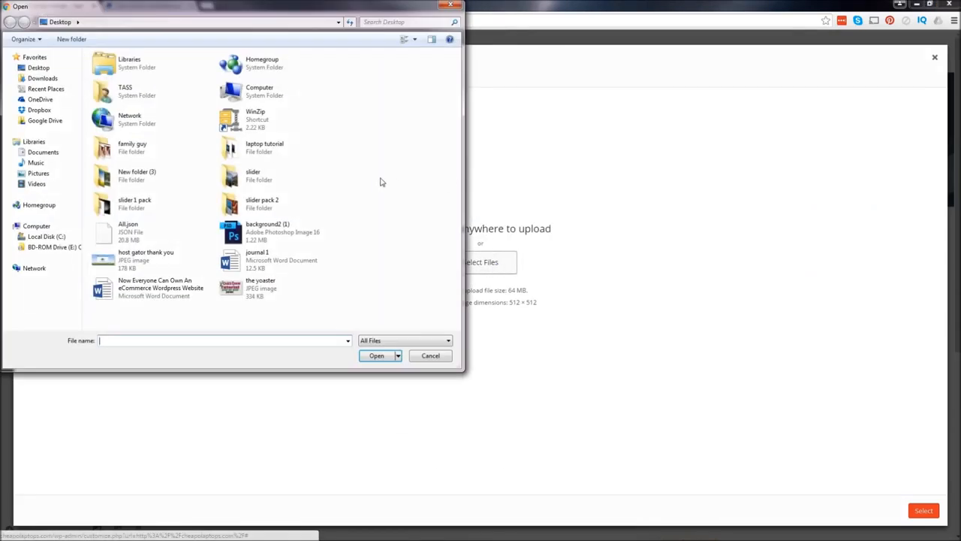
double_click(244, 147)
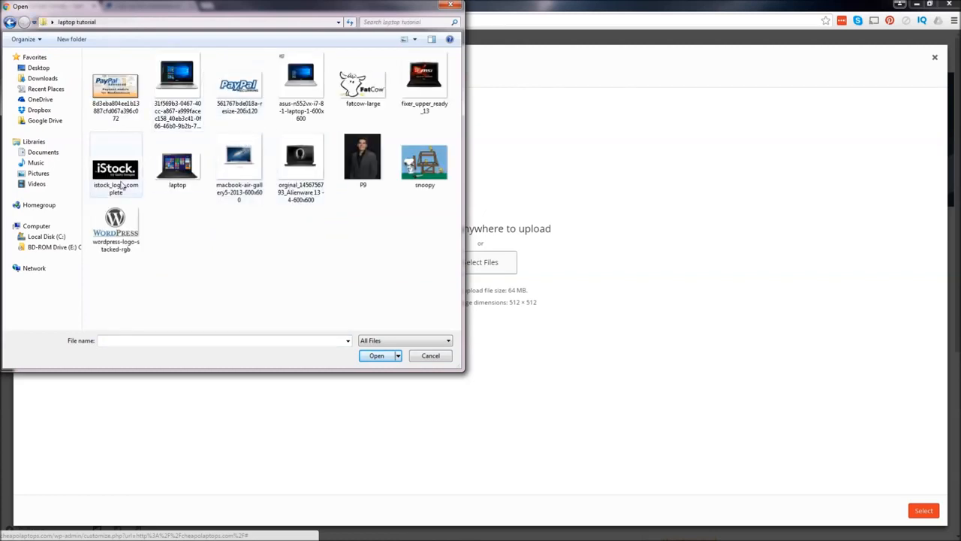
double_click(117, 239)
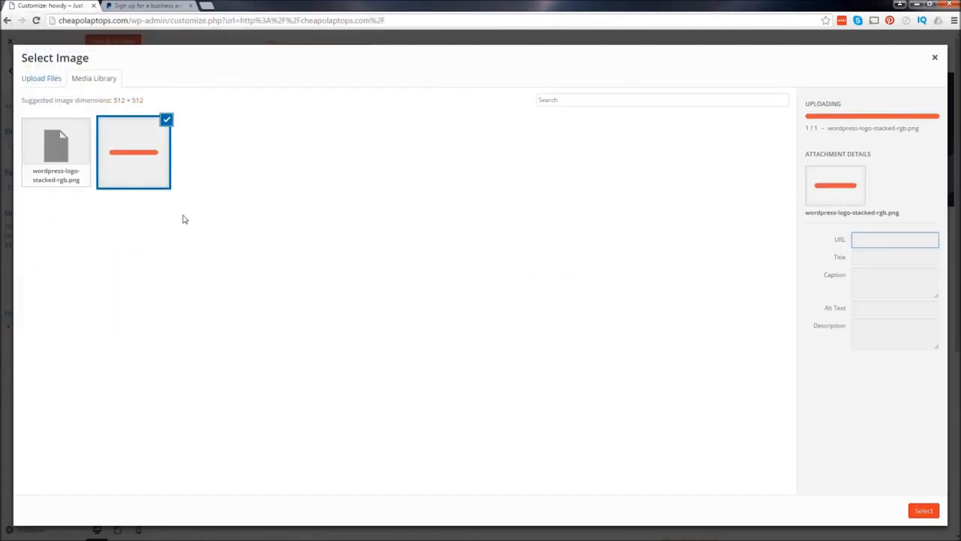
click(74, 158)
click(133, 156)
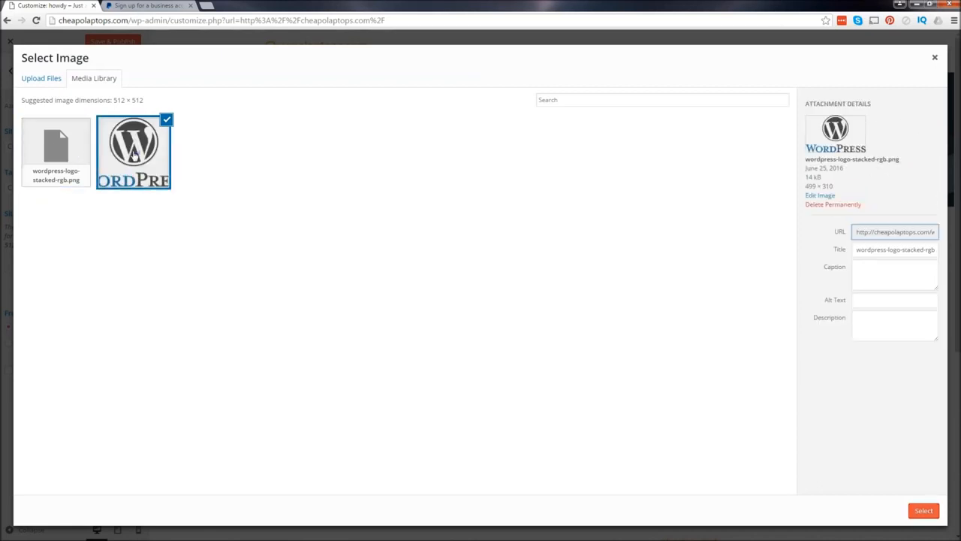
click(924, 512)
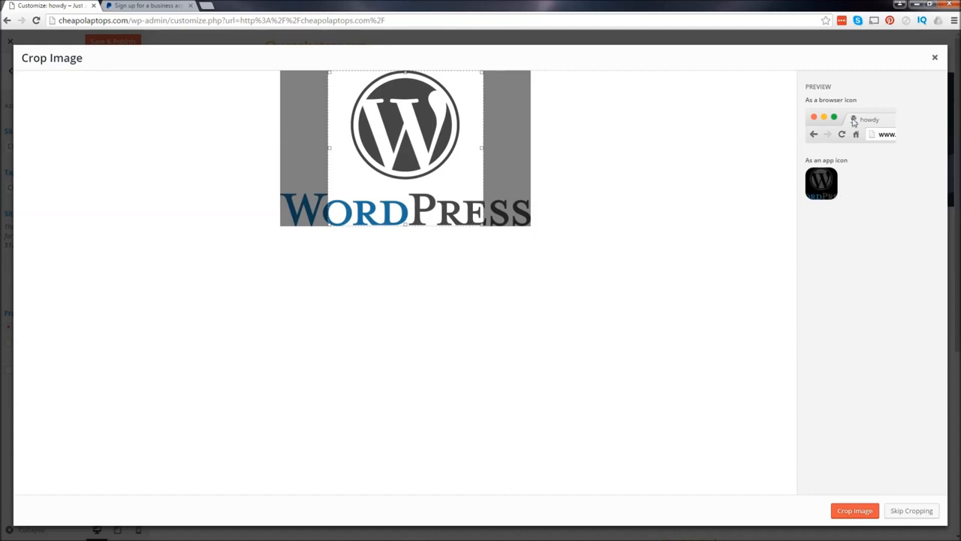
Step: Shift the site icon's crop area slightly across the logo and apply the crop
drag(432, 134, 441, 135)
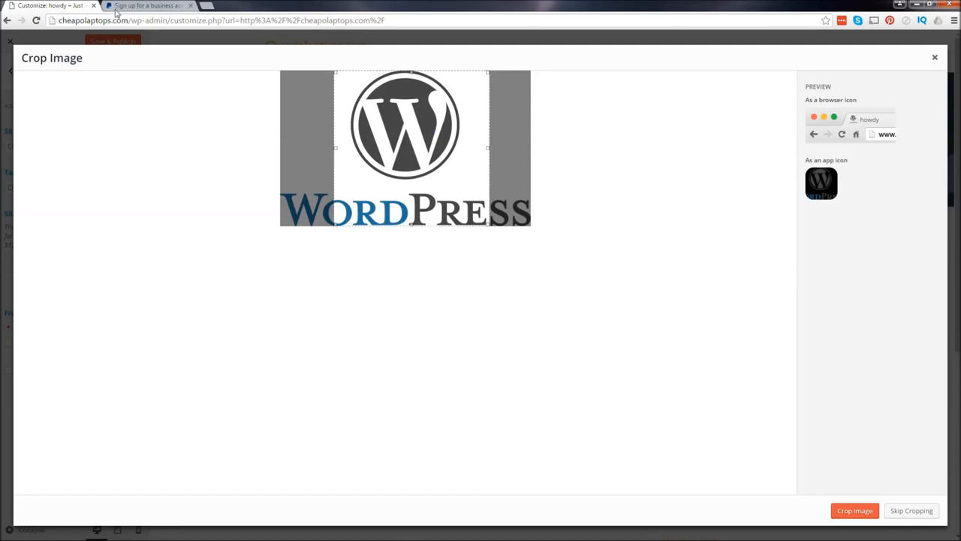
mouse_move(945, 536)
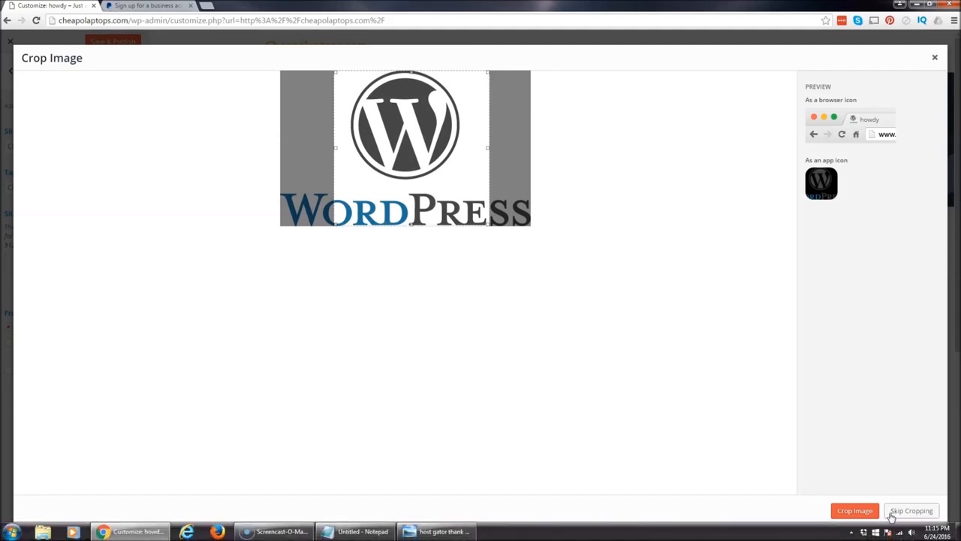
click(862, 512)
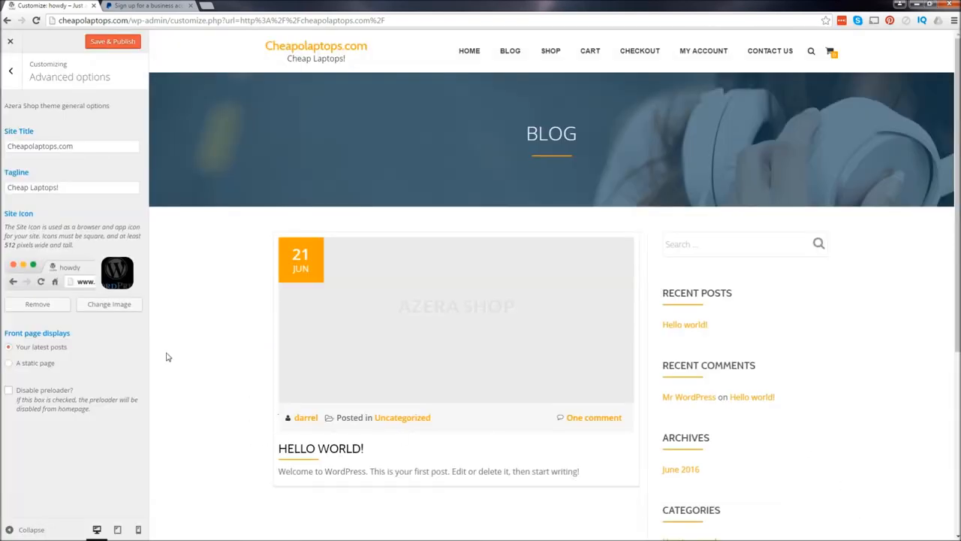
Step: Make the front page display a static page, with Home as the front page and Blog as the posts page
drag(73, 335, 3, 335)
click(16, 335)
click(10, 365)
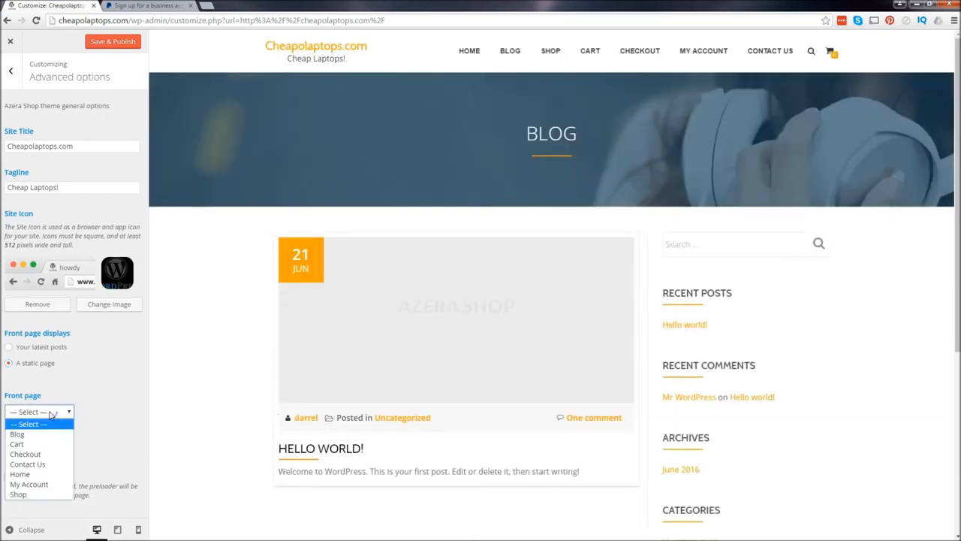
click(34, 474)
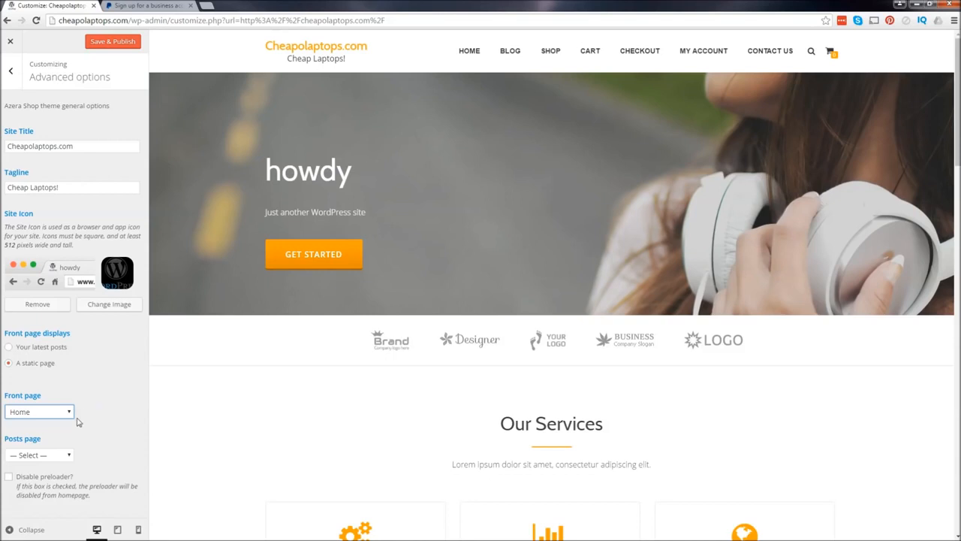
click(57, 456)
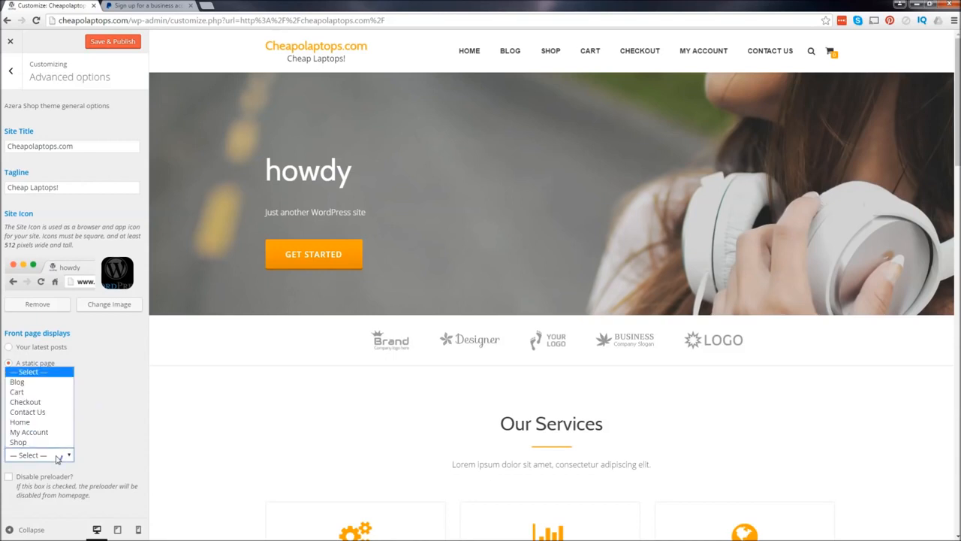
click(22, 382)
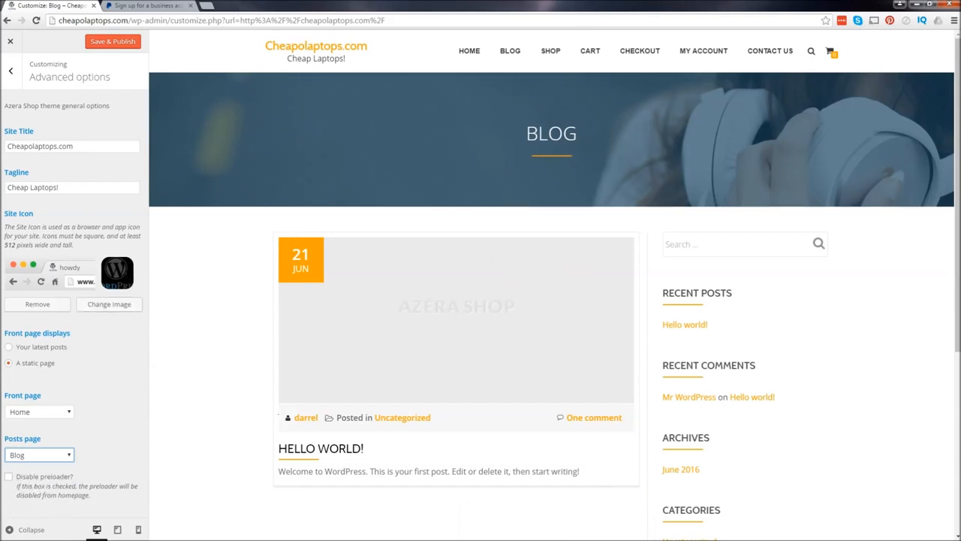
Step: Open the example shop at wilsonseo.com in a new browser tab to view its front page
click(207, 7)
text(wilsonseo.com)
key(Return)
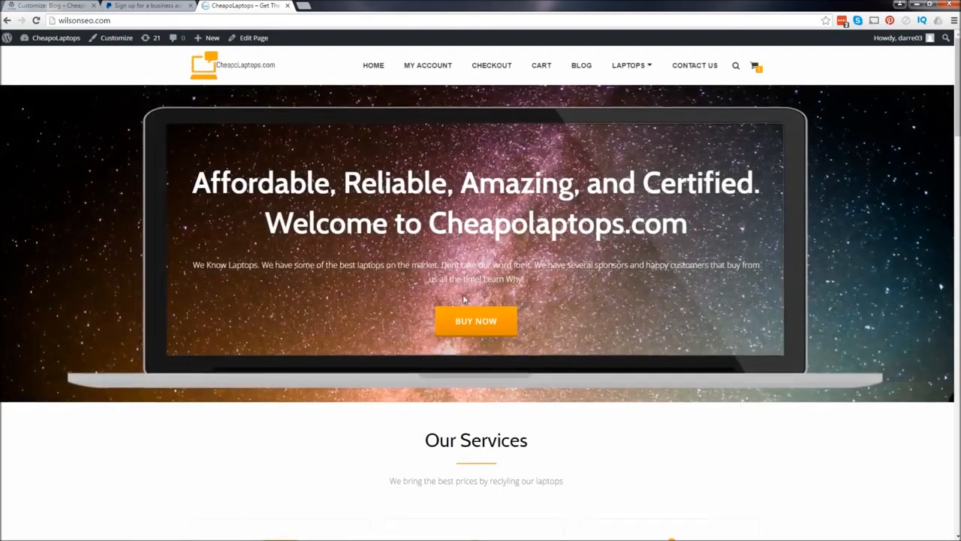
Step: Return to the cheapolaptops.com customizer, save and publish the changes, and close the customizer
click(48, 5)
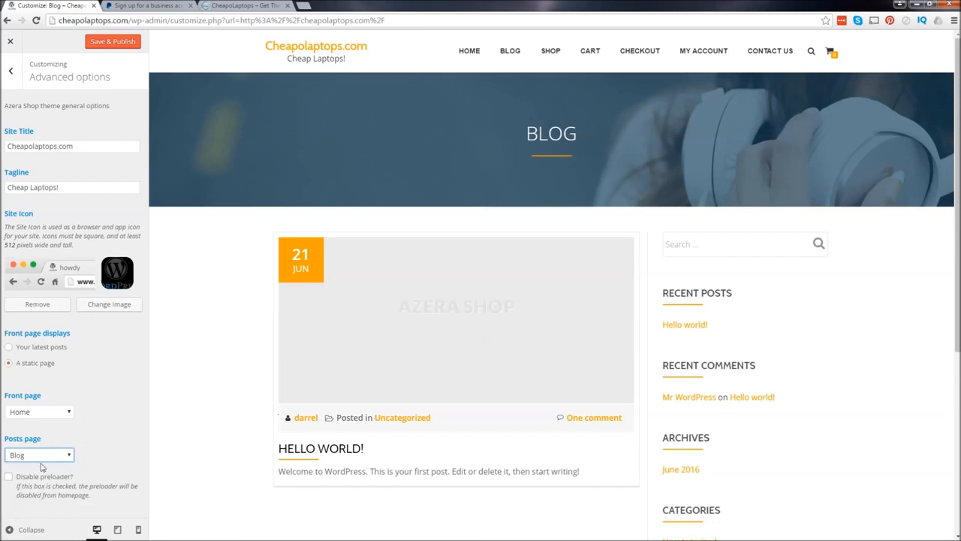
click(104, 46)
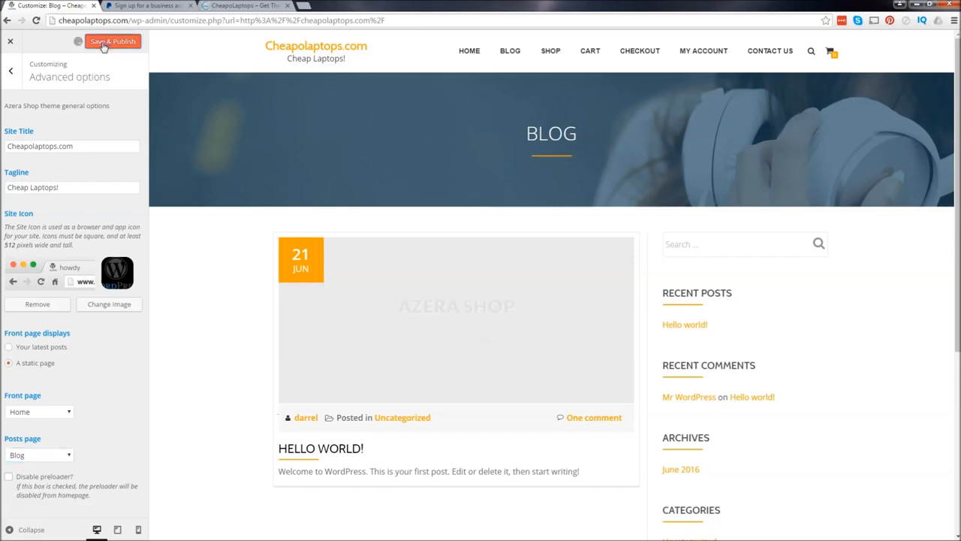
click(10, 43)
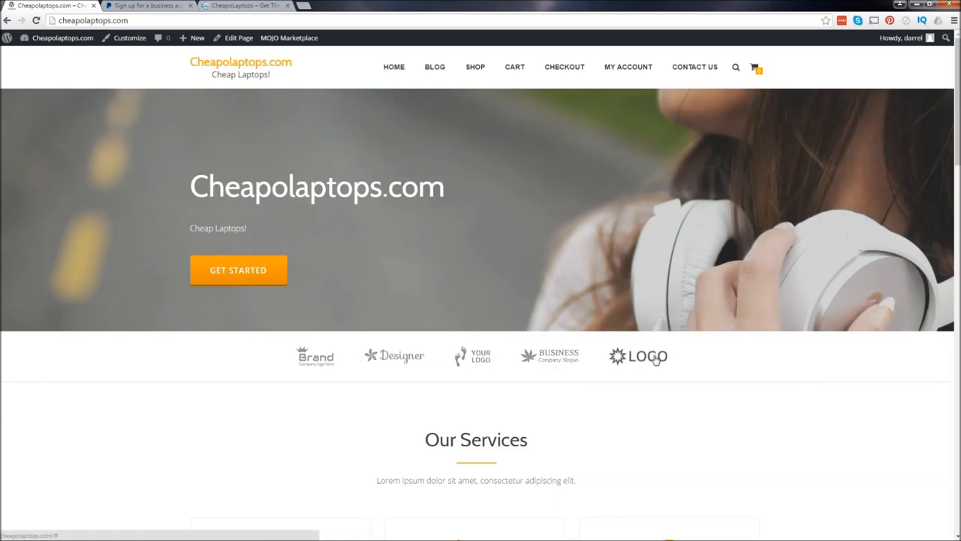
Step: Examine the new front page's sections, from the header banner through services, shop, team and customers to the footer
scroll(352, 358, down, 1)
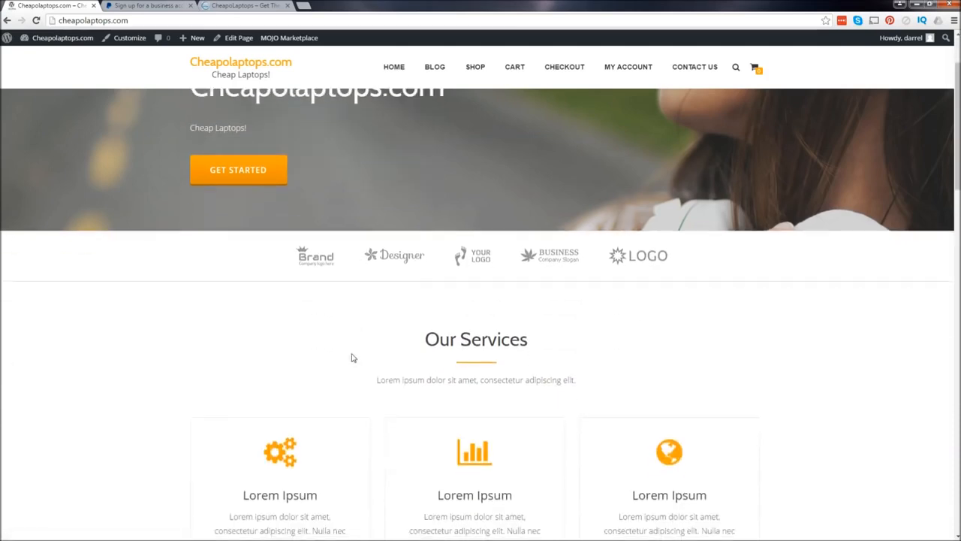
scroll(455, 320, down, 6)
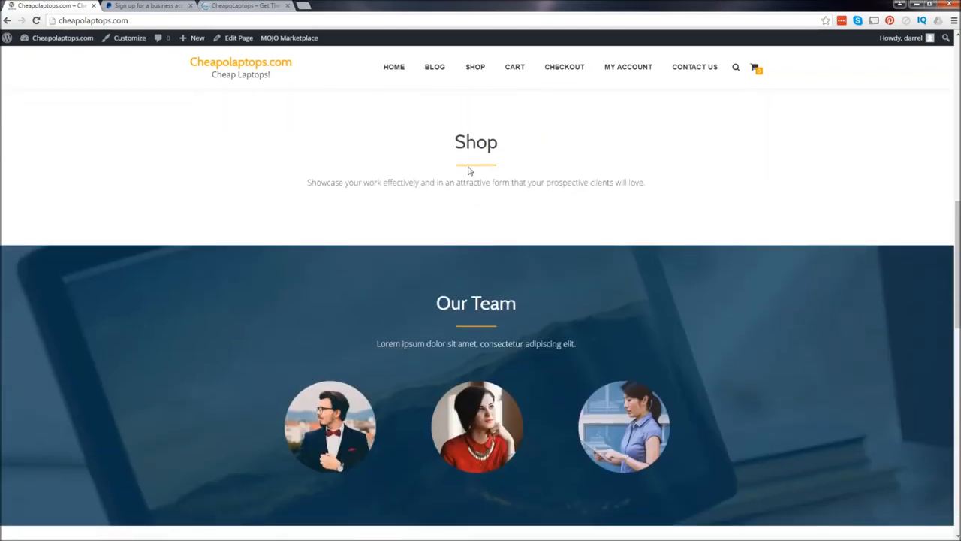
scroll(402, 205, down, 4)
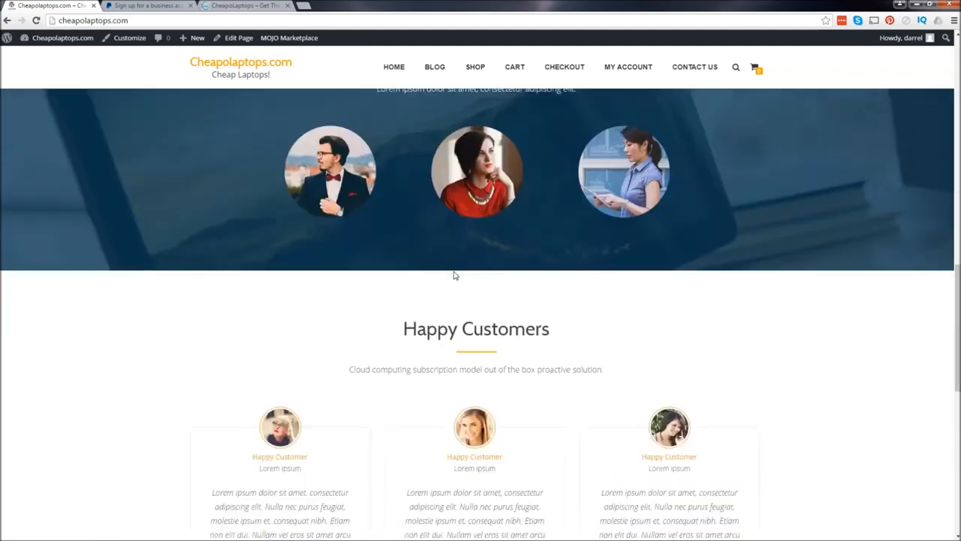
scroll(474, 279, down, 4)
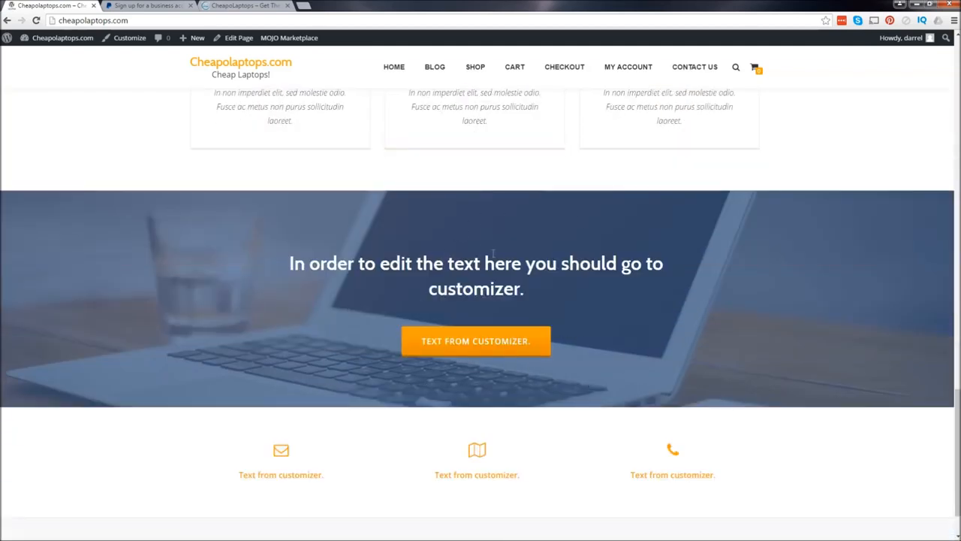
scroll(496, 314, down, 1)
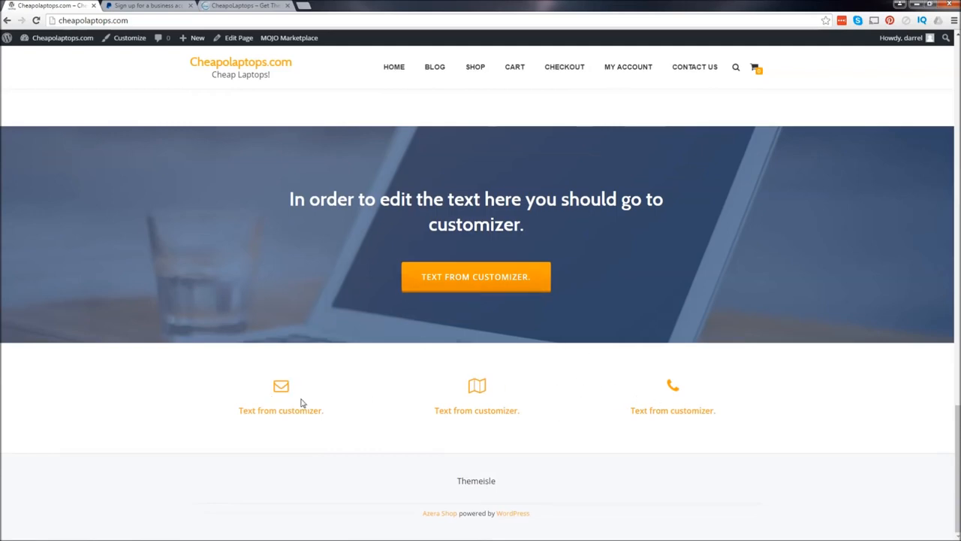
scroll(363, 305, up, 10)
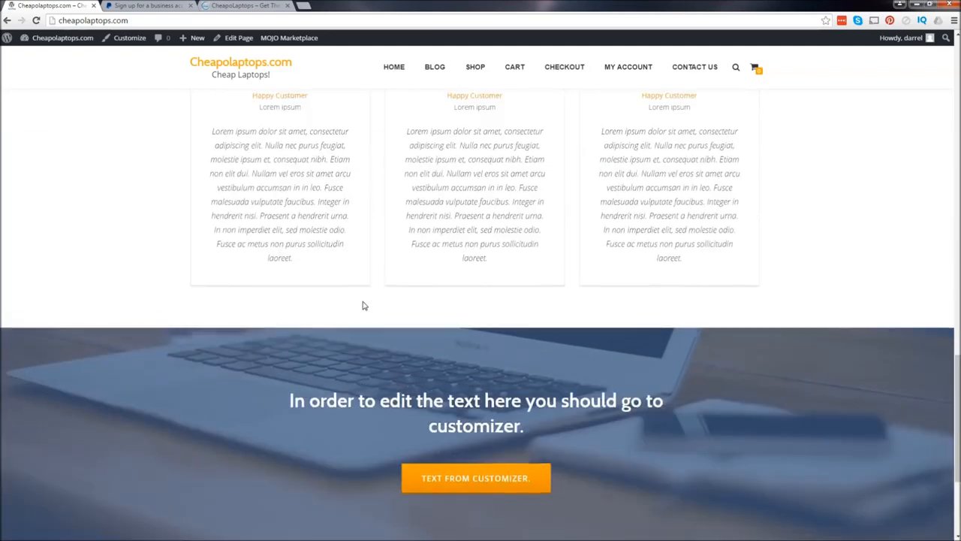
scroll(363, 305, up, 7)
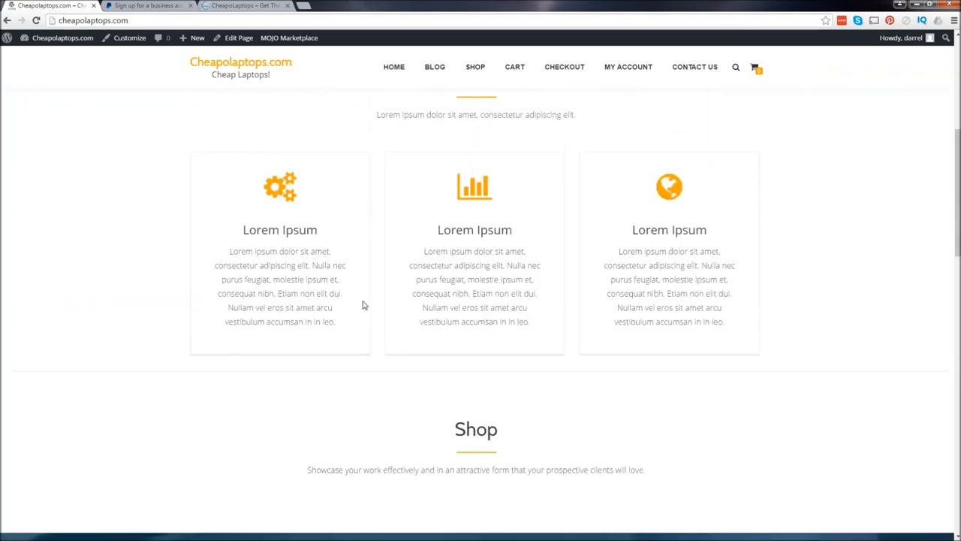
scroll(364, 305, up, 1)
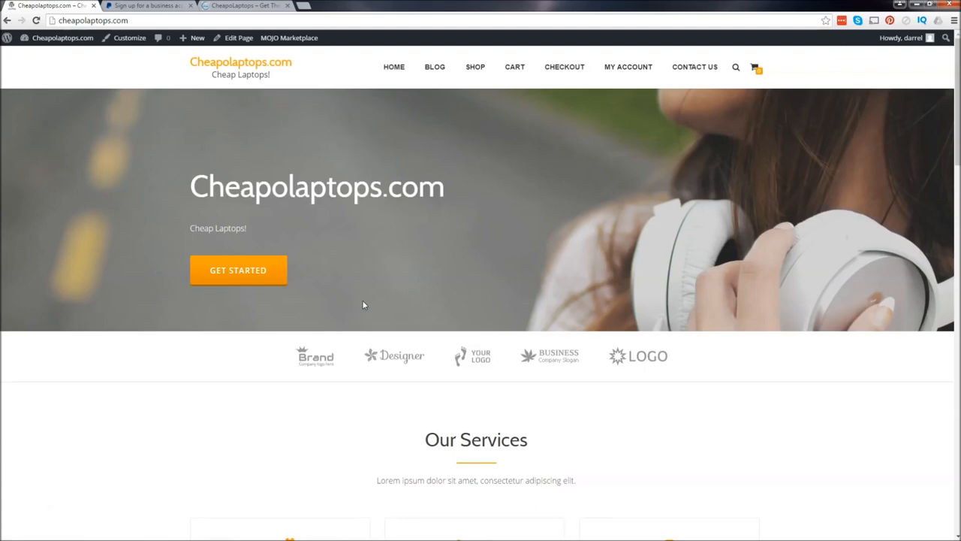
Step: Reopen the customizer, check the general appearance options, and set the theme's text color to purple #8224e3
click(127, 39)
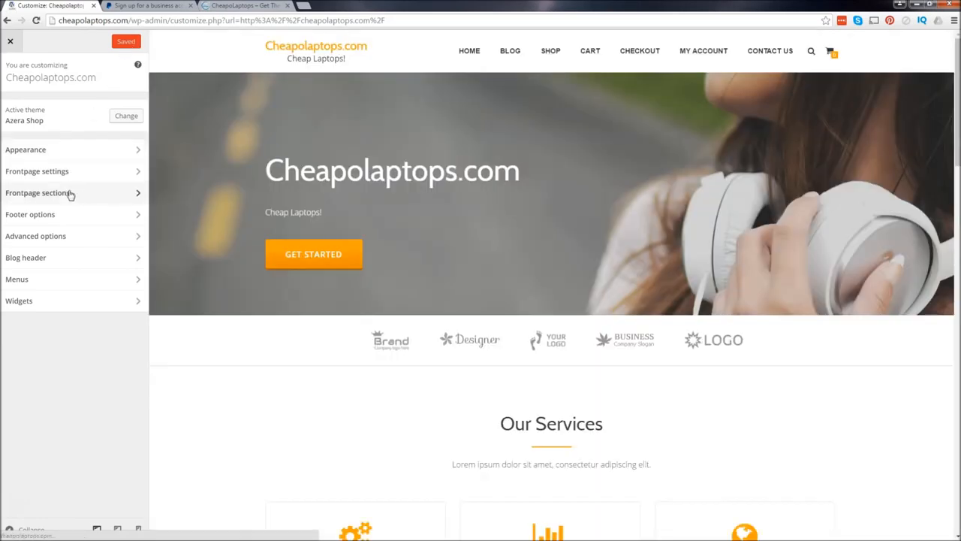
click(69, 151)
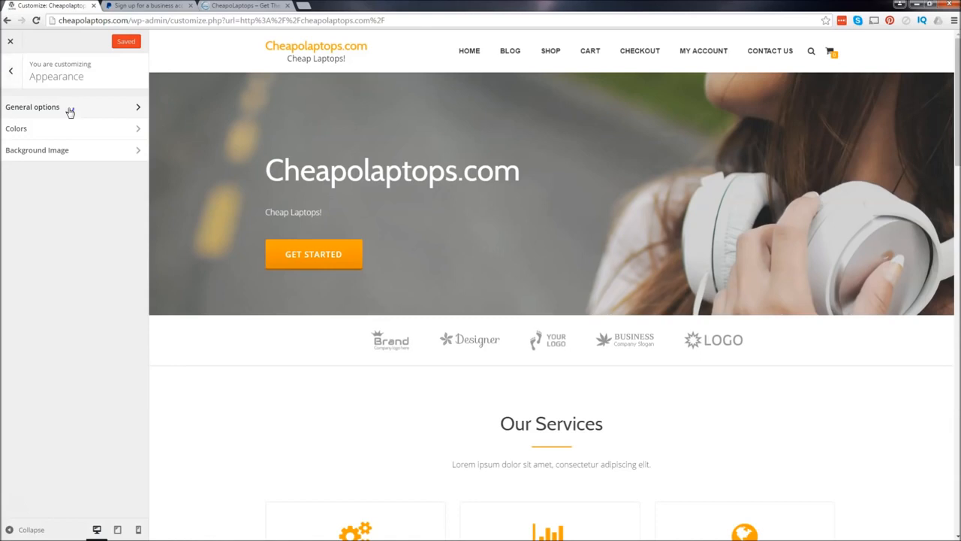
click(70, 111)
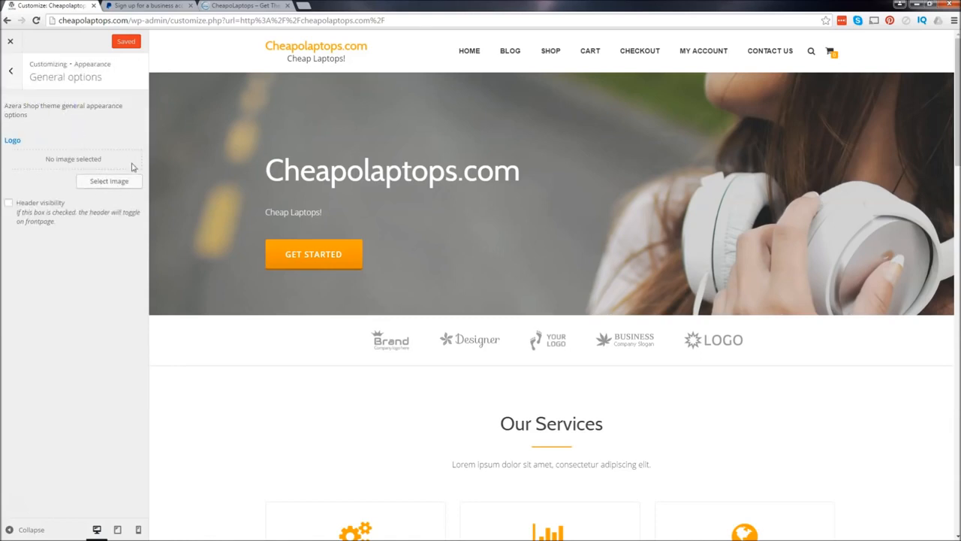
click(11, 71)
click(50, 131)
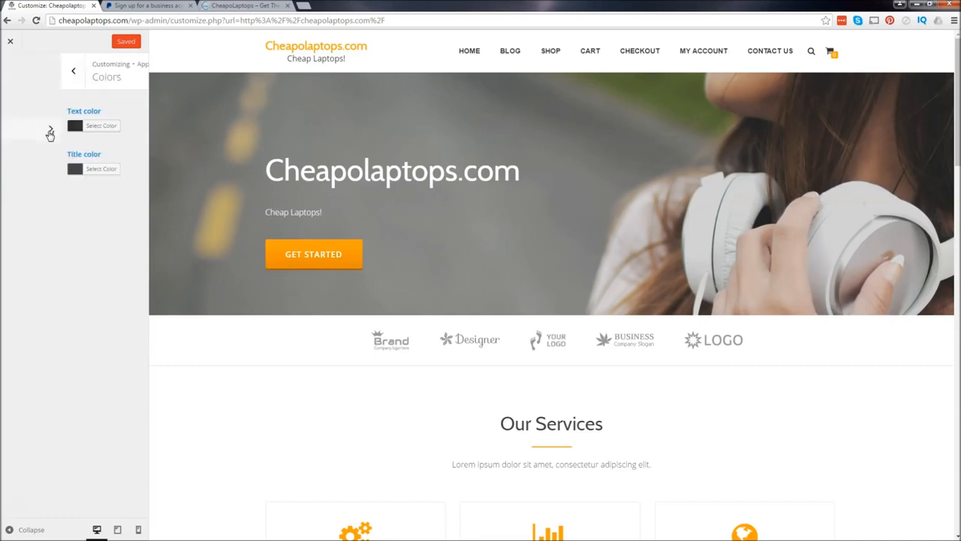
click(45, 127)
click(96, 241)
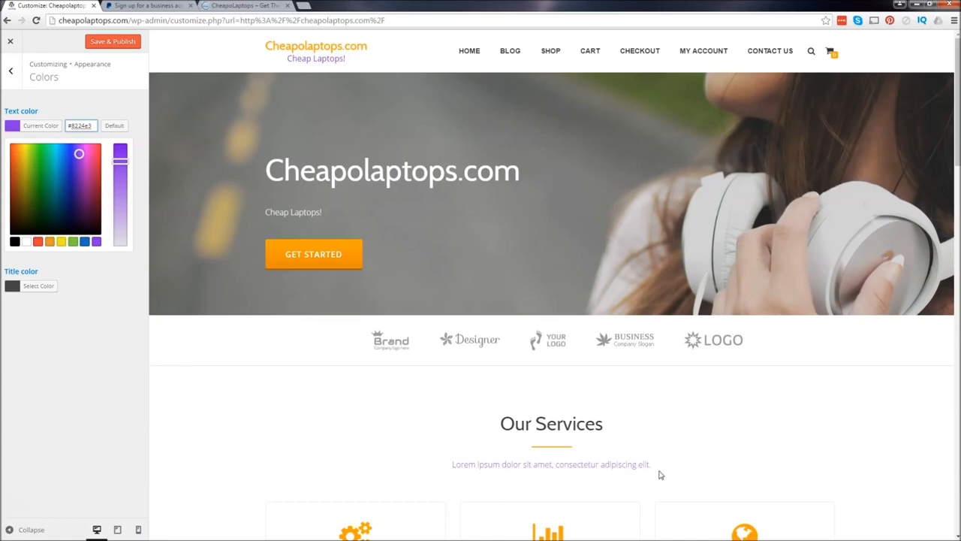
Step: Check how the purple text color looks in the preview's services section
drag(659, 475, 440, 464)
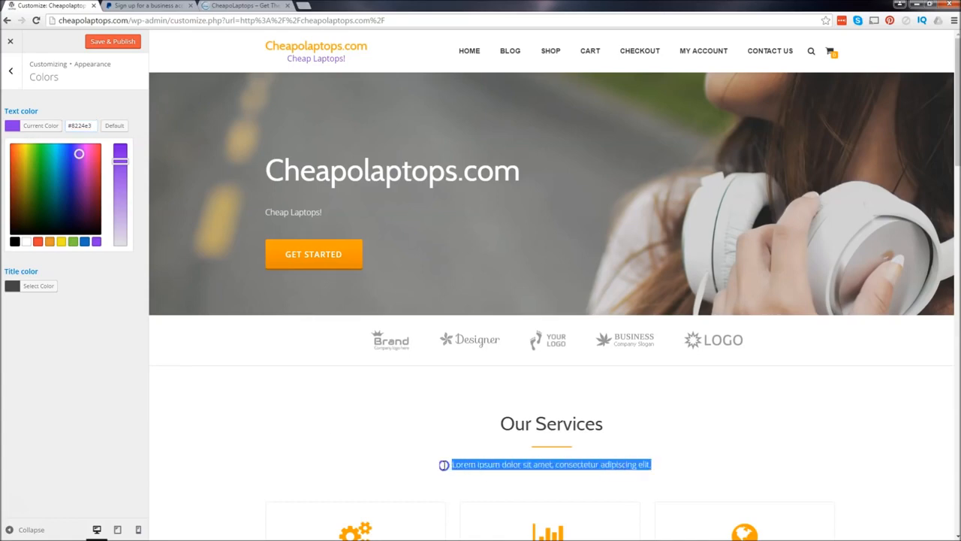
scroll(440, 464, down, 3)
scroll(298, 326, up, 3)
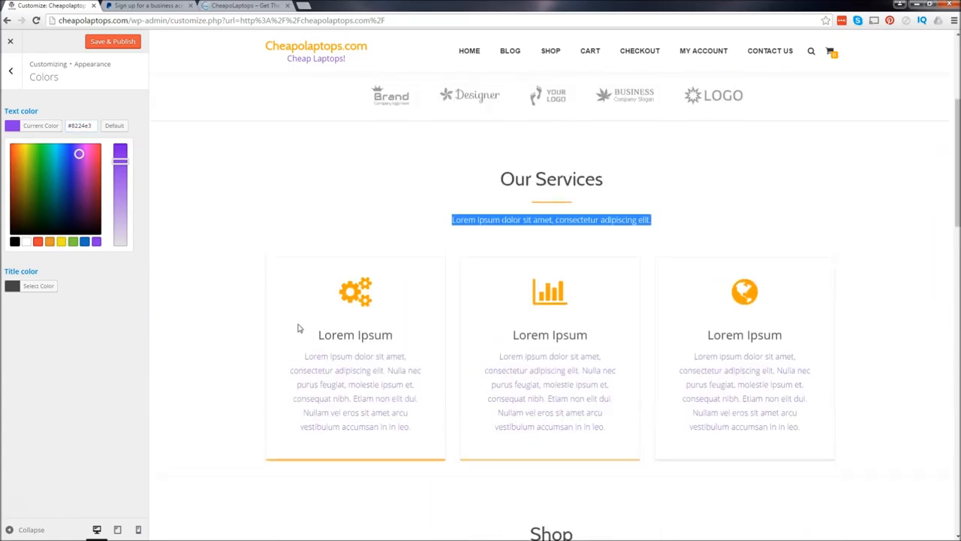
Step: Try the title color in orange #dd9933 and in blue #1e73be, checking the section headings in the preview
click(21, 286)
click(49, 284)
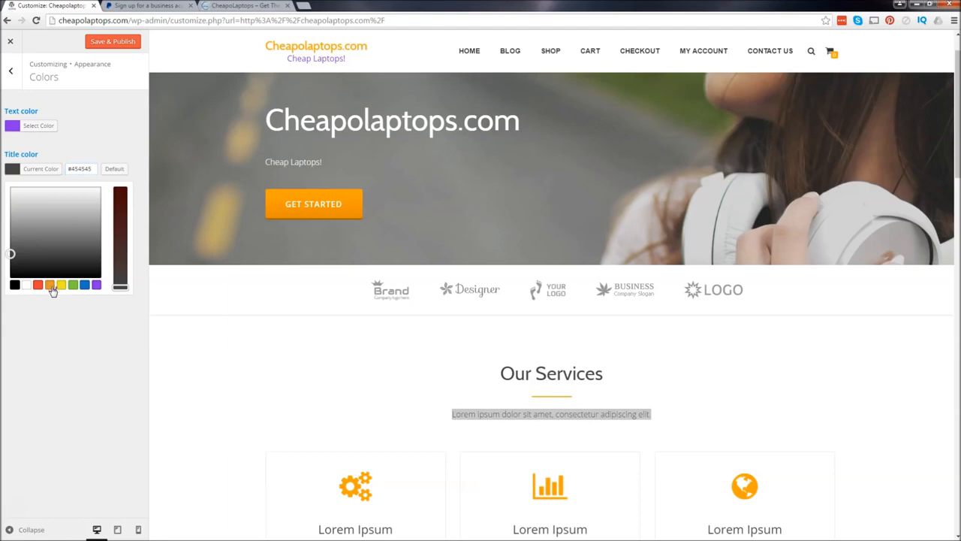
scroll(221, 376, down, 2)
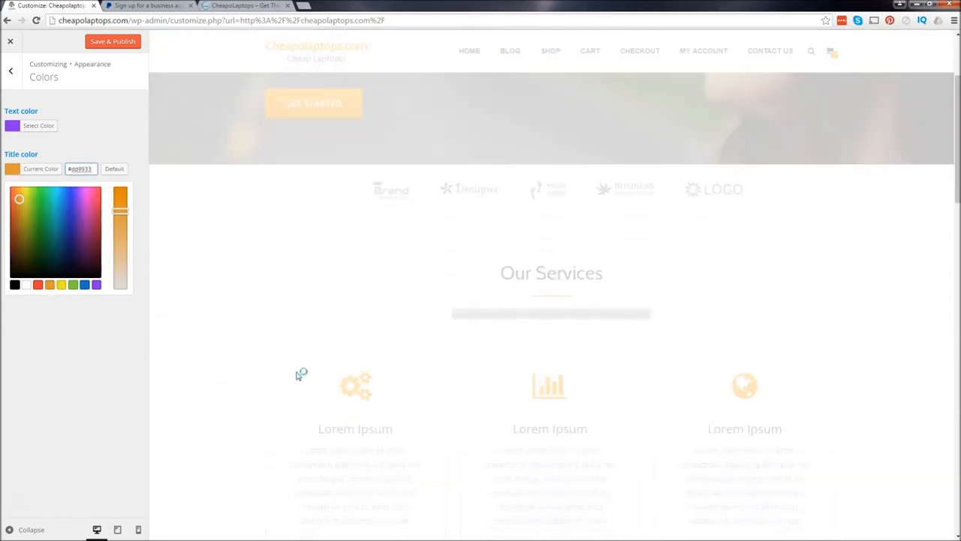
click(85, 284)
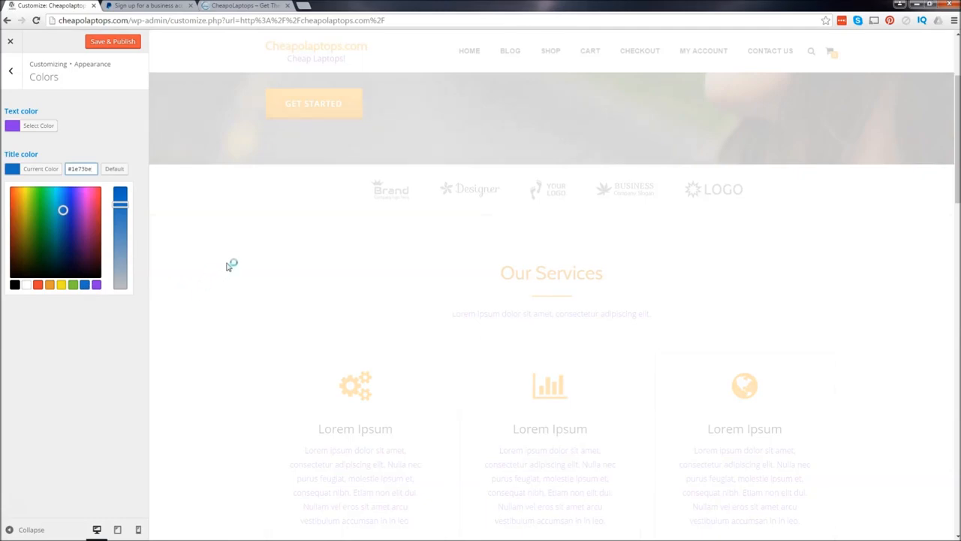
scroll(534, 290, down, 5)
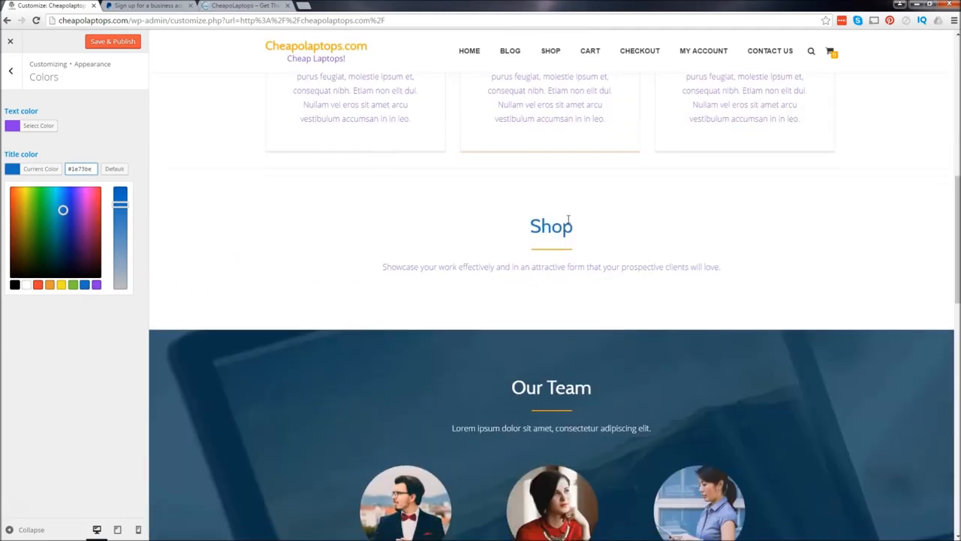
scroll(524, 241, up, 2)
scroll(523, 241, up, 5)
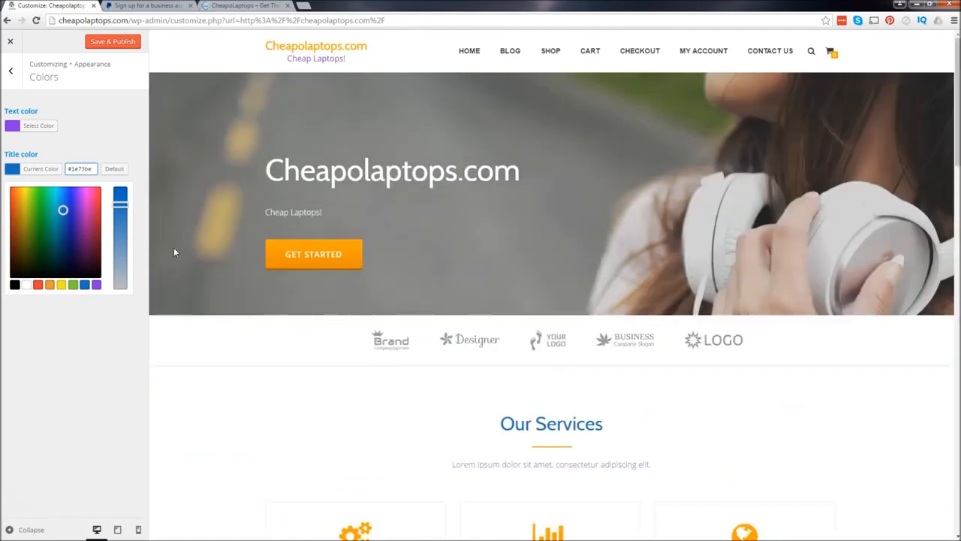
Step: Restore the default title color, set the text color to black #000000, and save and publish
click(114, 168)
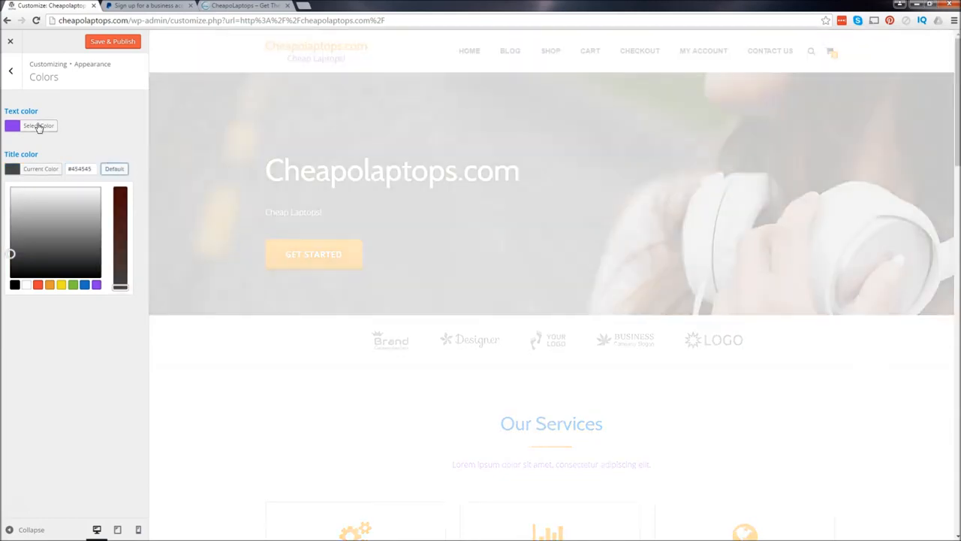
click(43, 125)
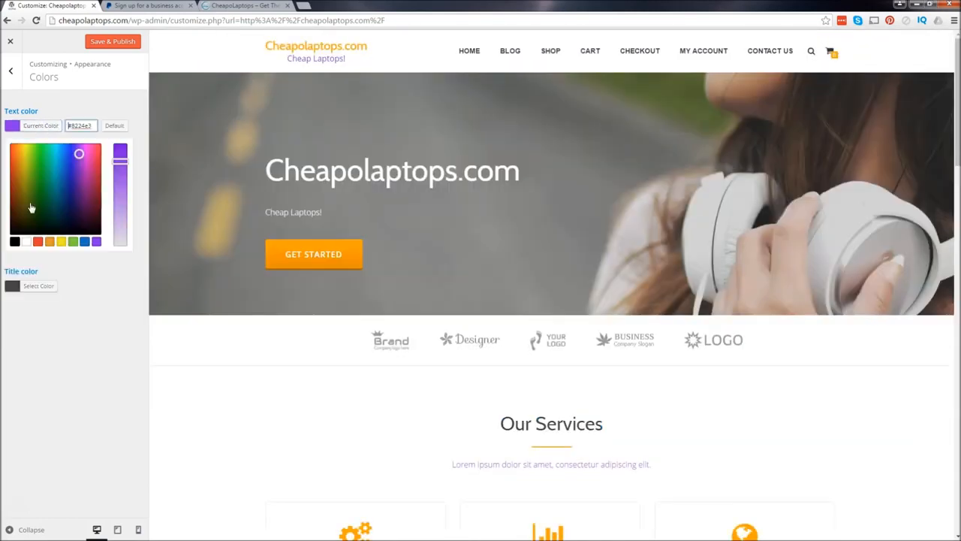
click(15, 241)
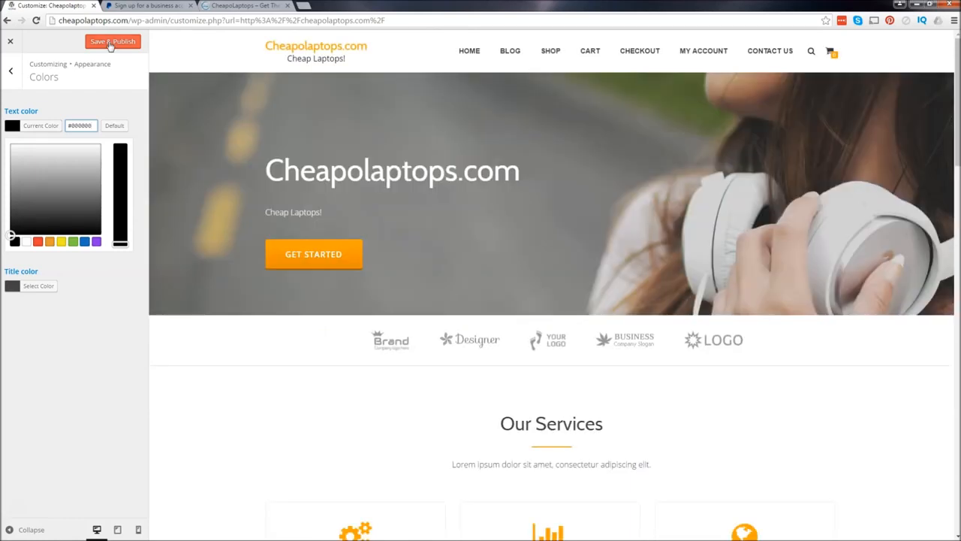
click(110, 43)
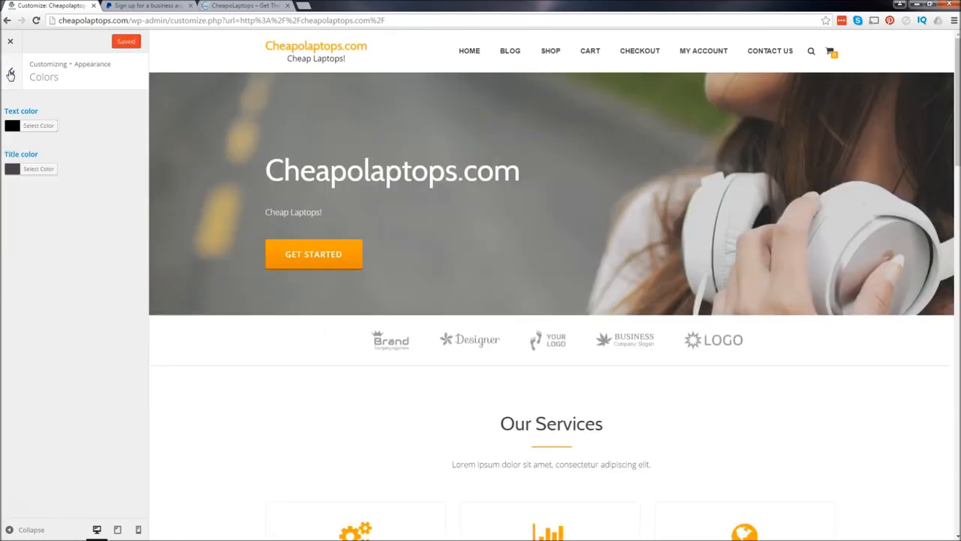
Step: Open the background image settings and examine the front page sections in the preview
click(10, 73)
click(49, 151)
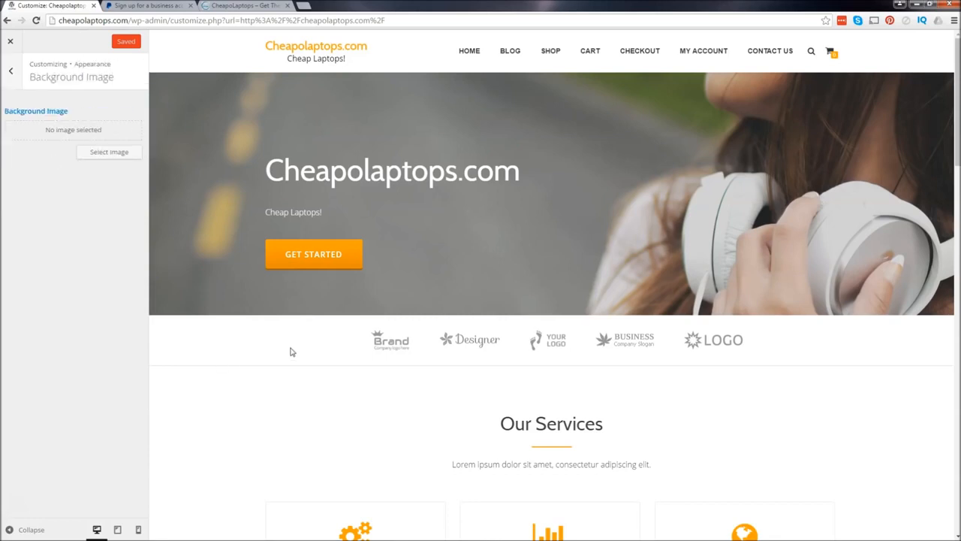
scroll(292, 352, down, 3)
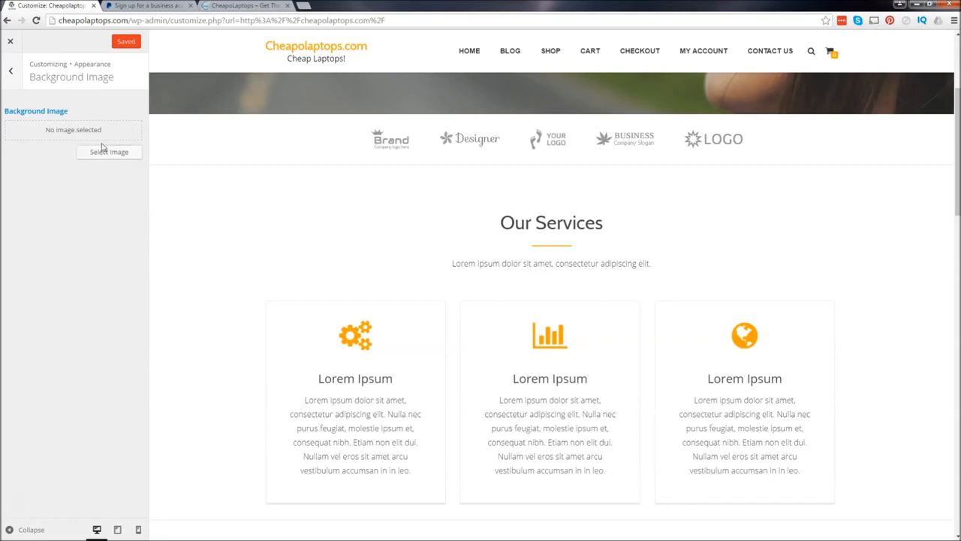
scroll(353, 381, down, 3)
scroll(420, 311, down, 3)
scroll(303, 283, up, 3)
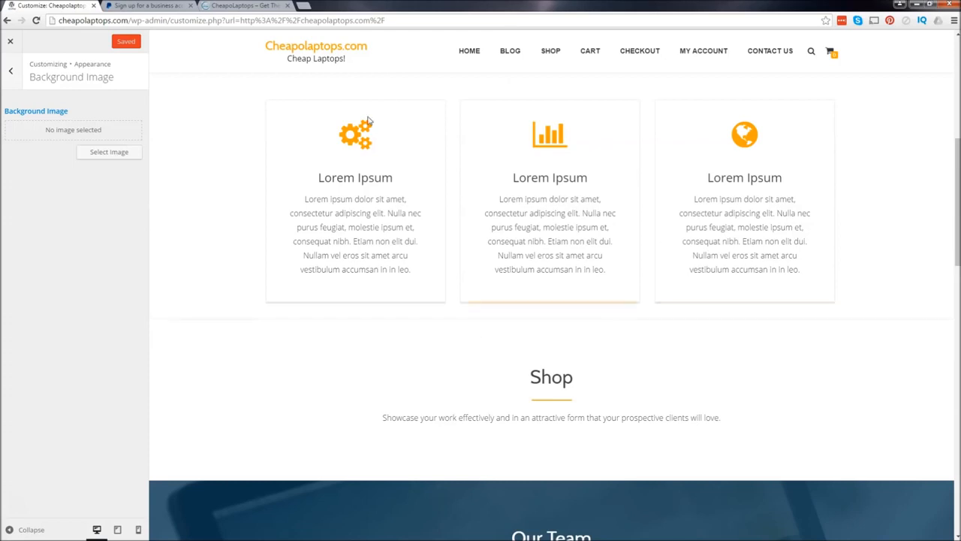
scroll(356, 174, up, 3)
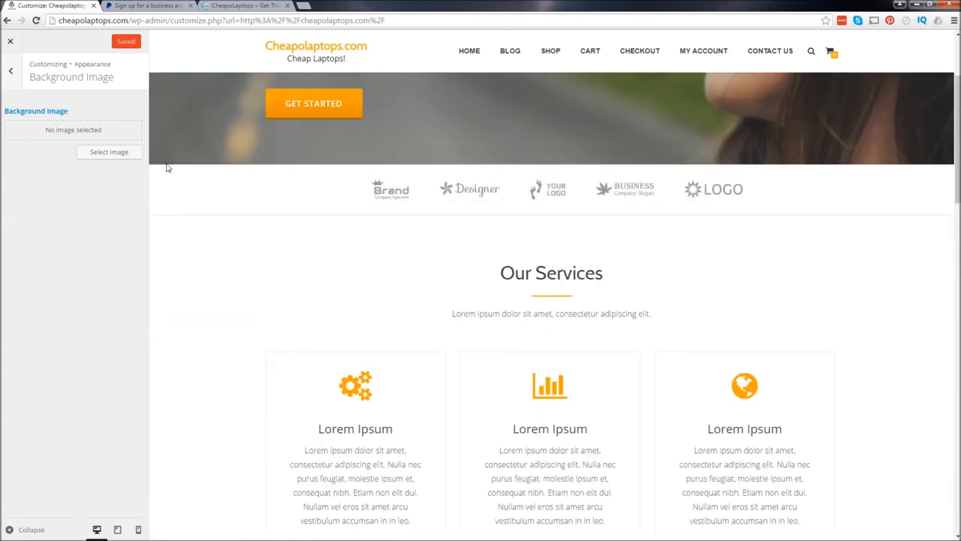
Step: Upload the "ballons 1" picture from the slider folder on the Desktop and choose it as the site's background image
click(105, 152)
click(45, 79)
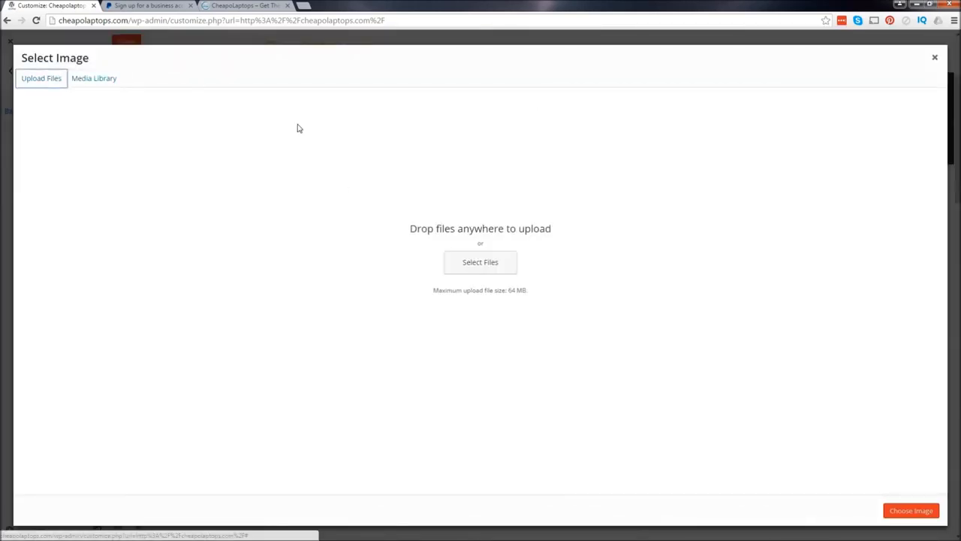
click(456, 264)
click(39, 67)
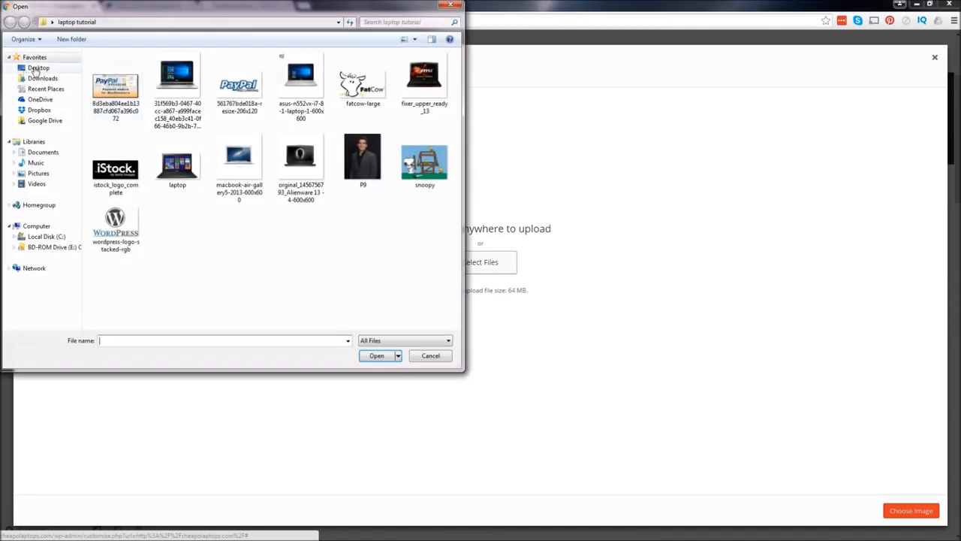
double_click(264, 180)
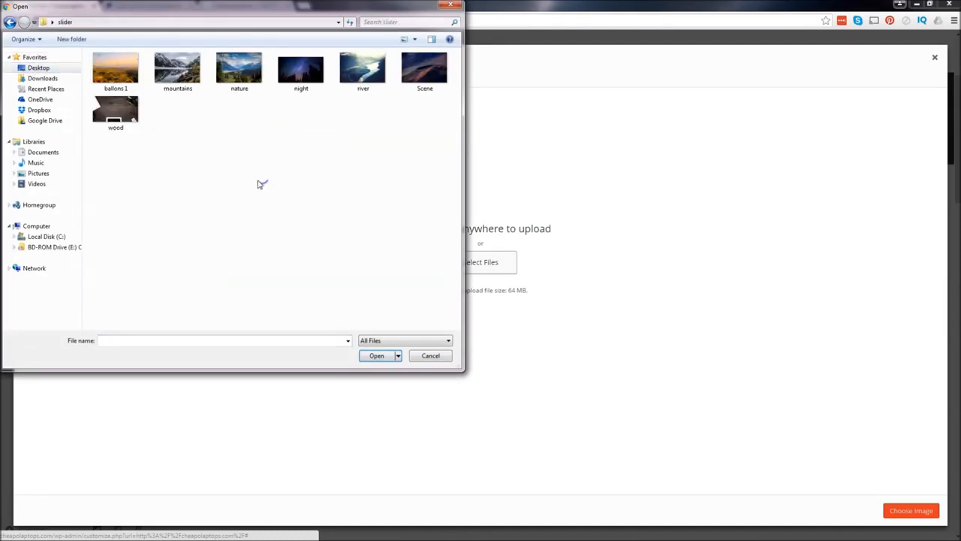
double_click(116, 75)
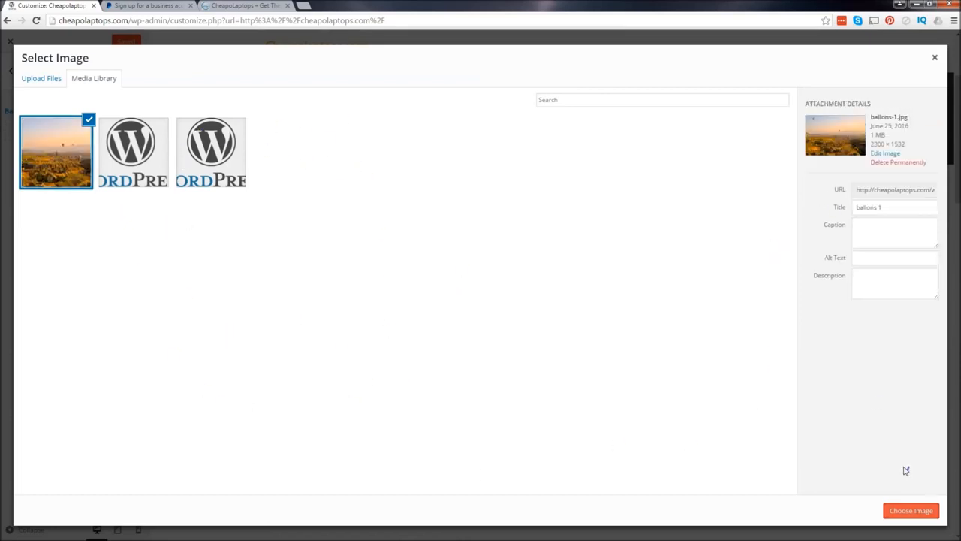
click(911, 511)
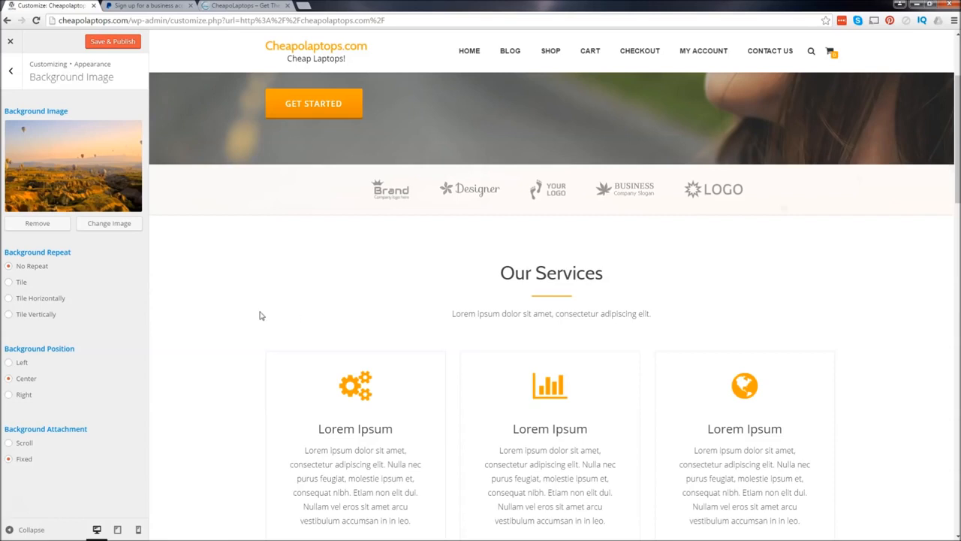
Step: Save and publish the new background image and close the customizer
scroll(261, 315, up, 2)
click(112, 42)
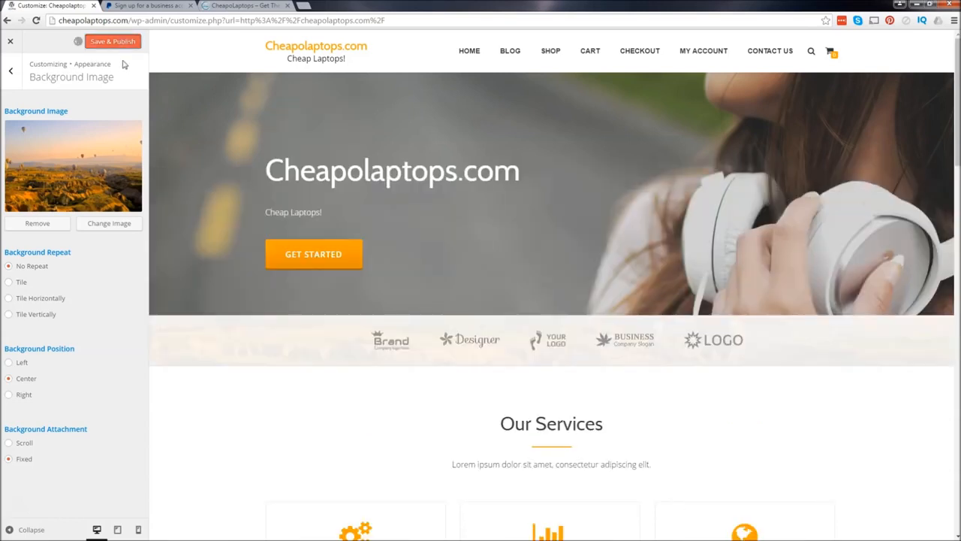
click(13, 47)
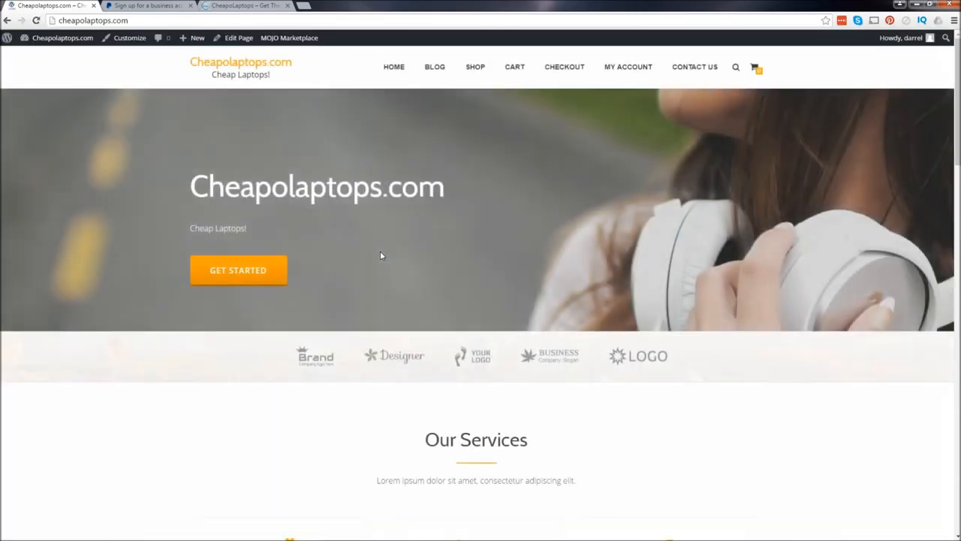
Step: Examine the balloon background on the front page, the Contact Us page and the Blog page, and return to the home page
scroll(381, 255, down, 6)
scroll(380, 256, down, 12)
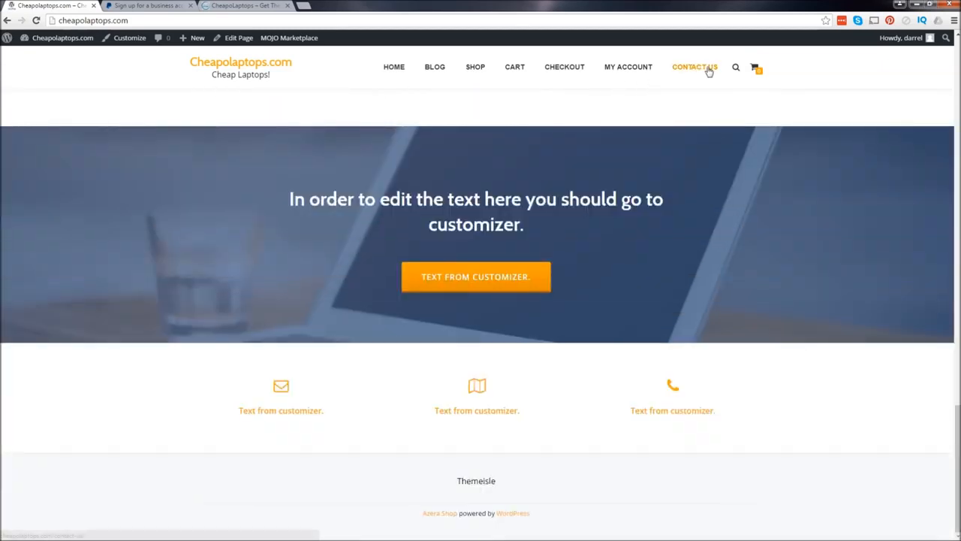
click(706, 70)
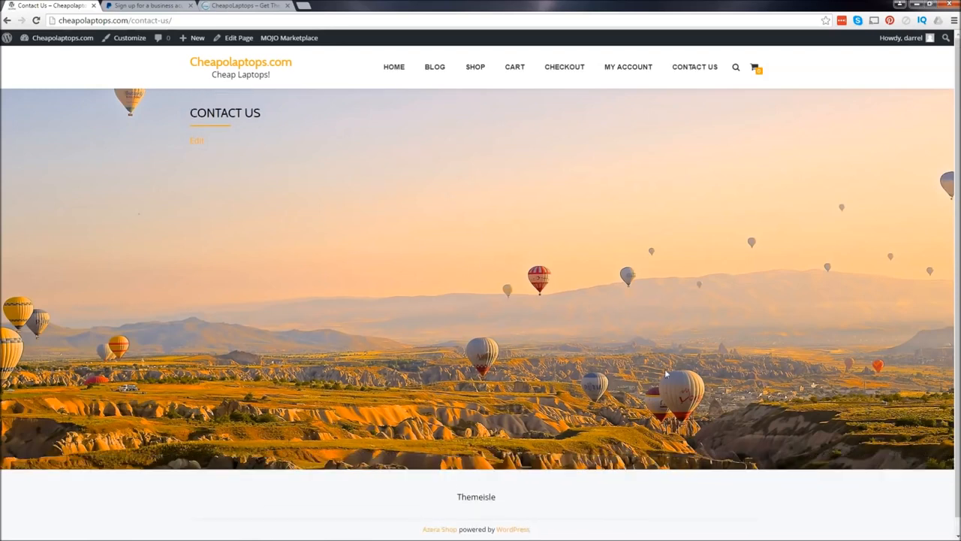
click(445, 69)
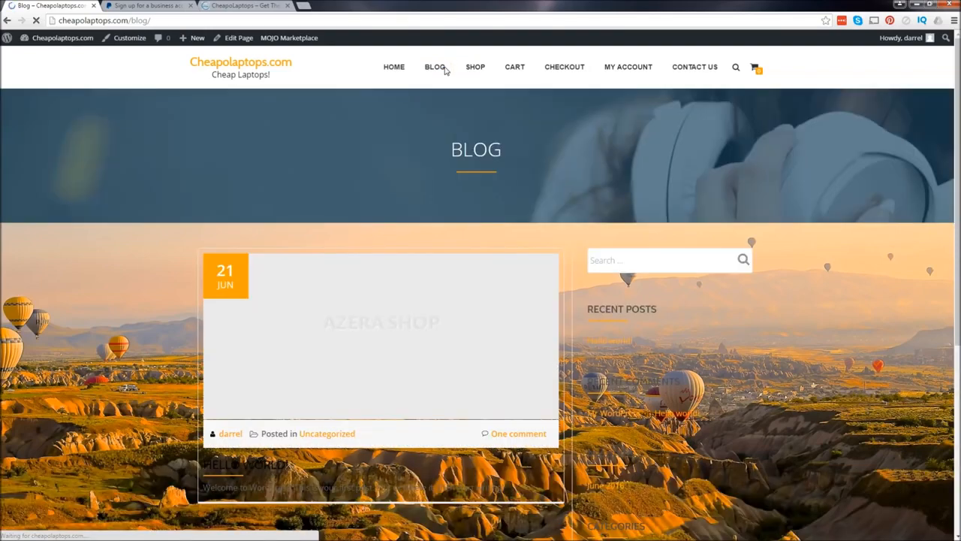
scroll(216, 212, down, 2)
scroll(214, 211, down, 4)
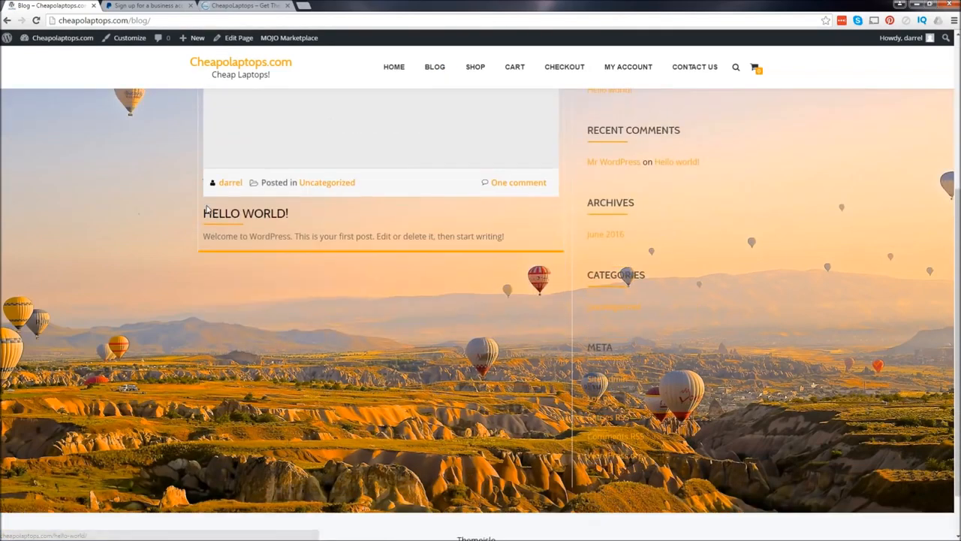
scroll(208, 210, up, 6)
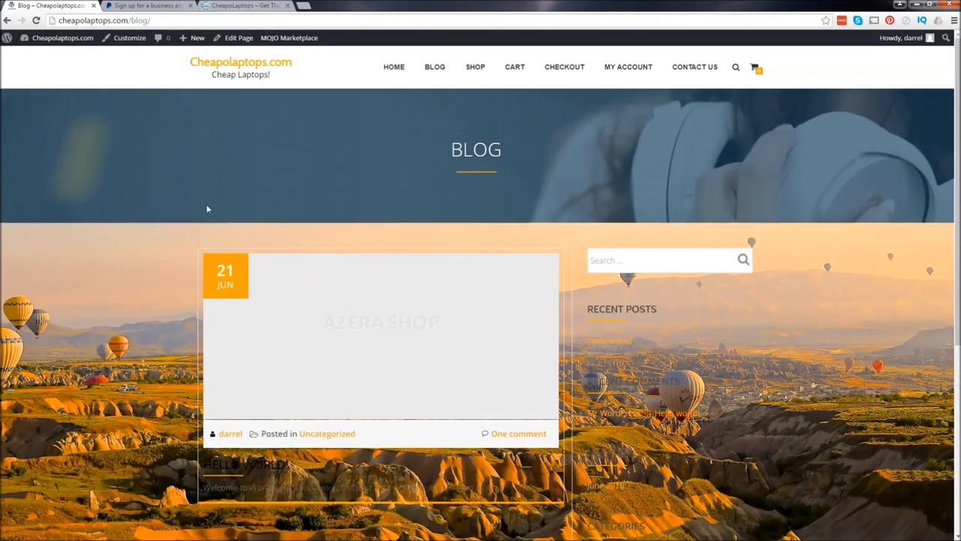
click(395, 68)
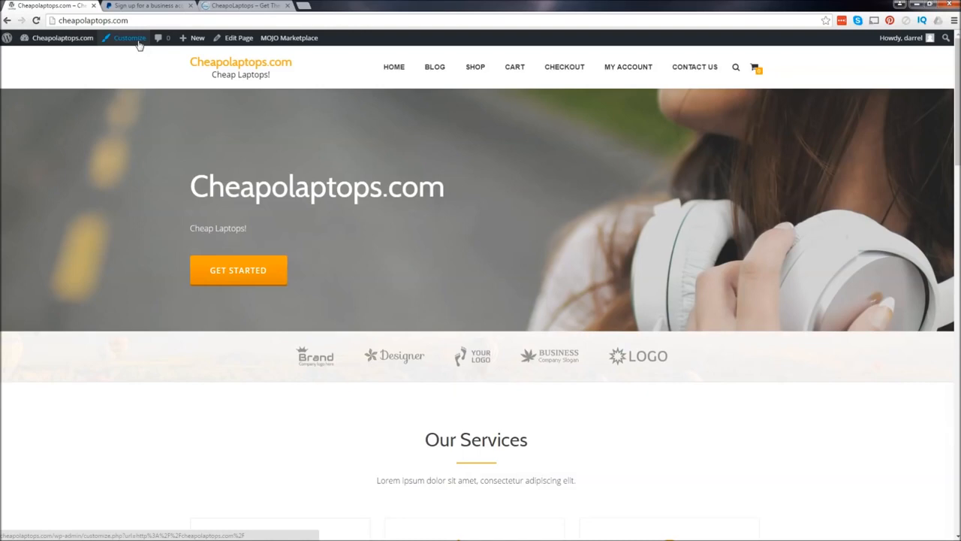
Step: Reopen the customizer, remove the background image, save and publish, and return to the main list of customizer settings
click(138, 44)
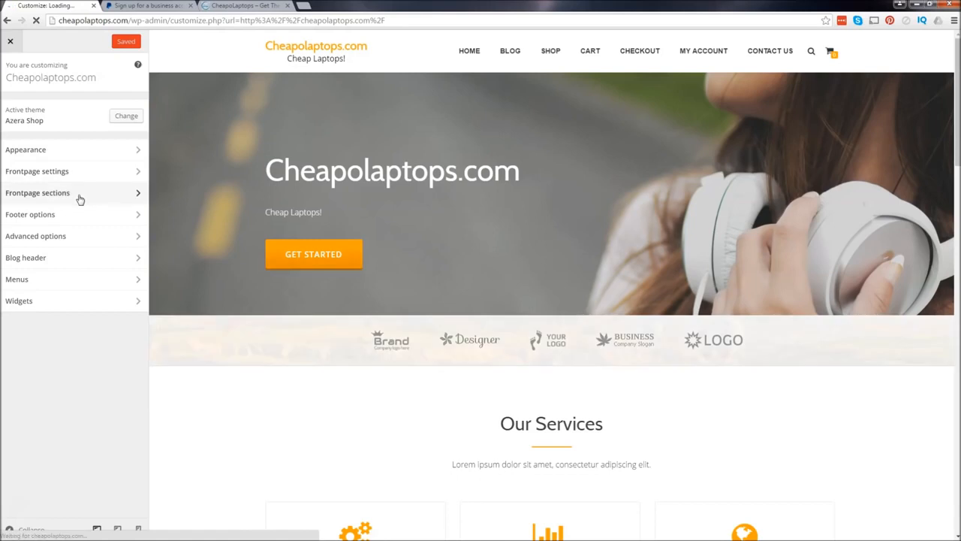
click(80, 194)
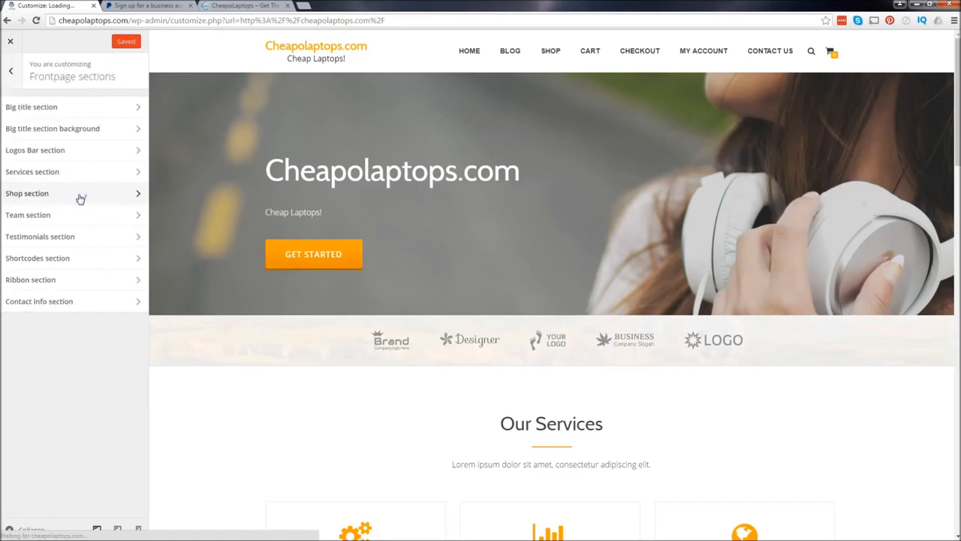
click(13, 70)
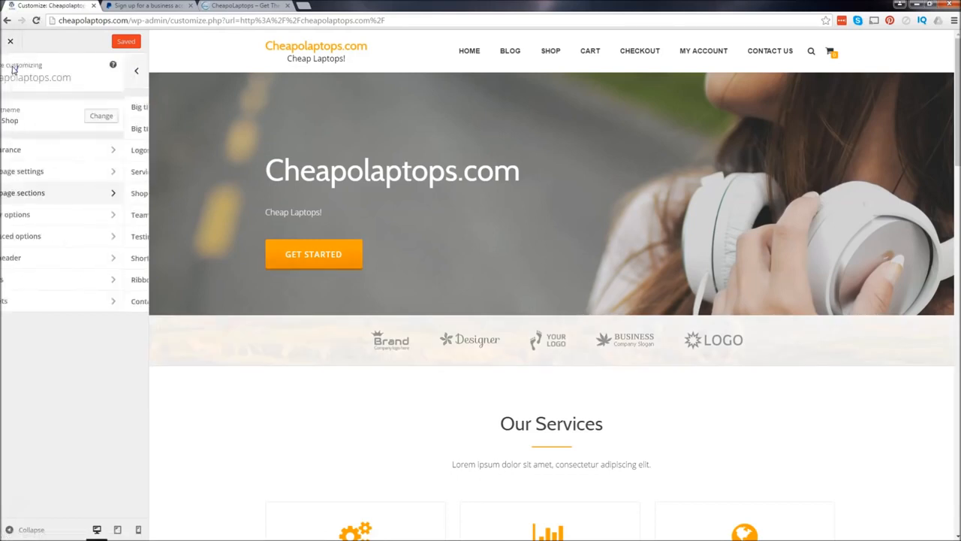
click(34, 149)
click(56, 152)
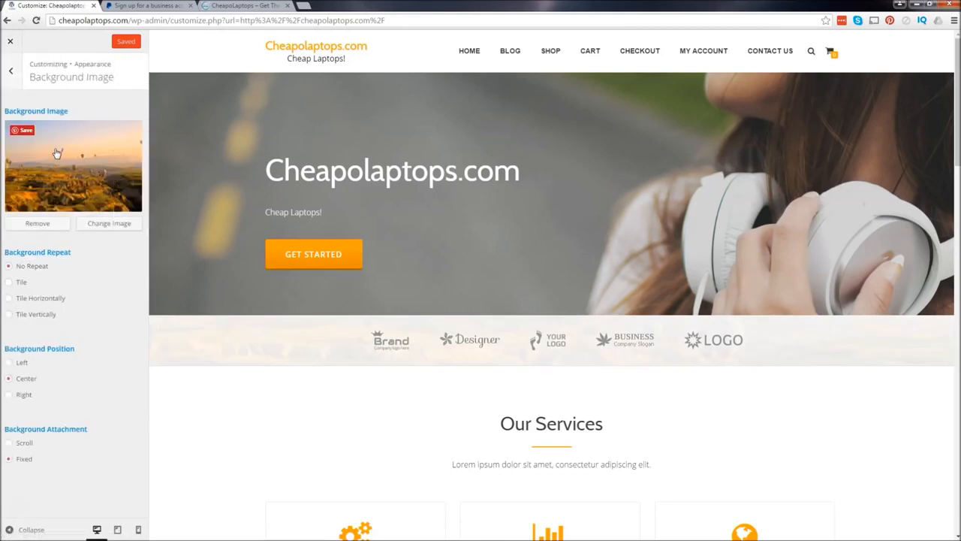
click(46, 234)
click(120, 42)
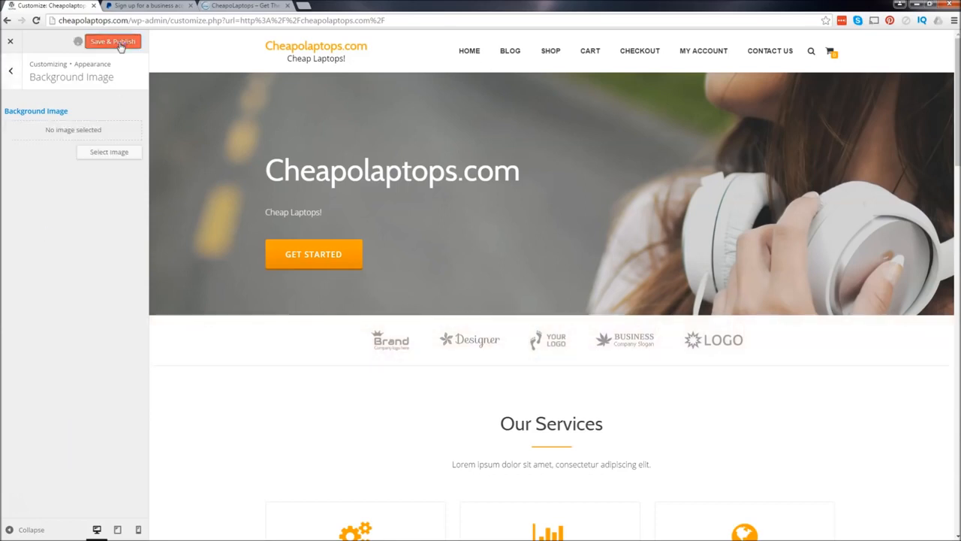
click(10, 75)
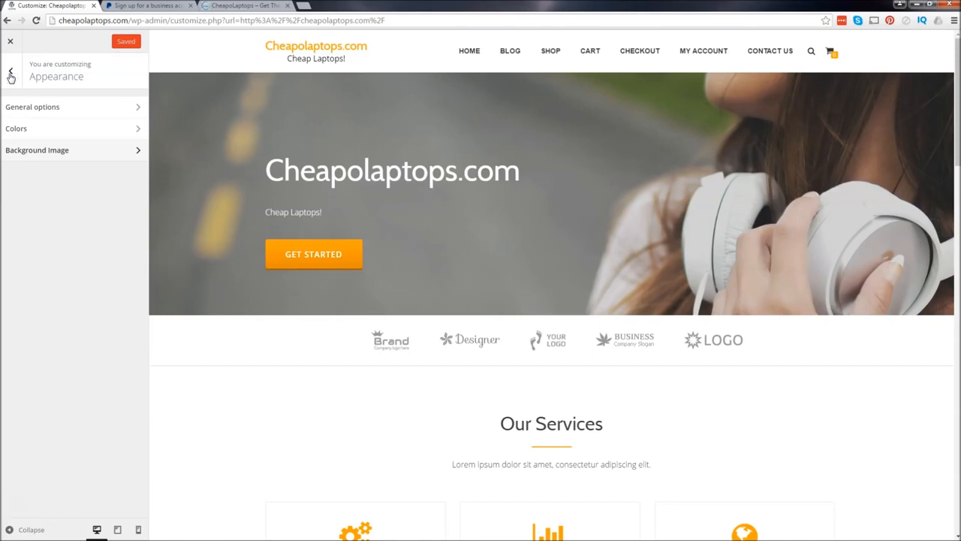
click(10, 75)
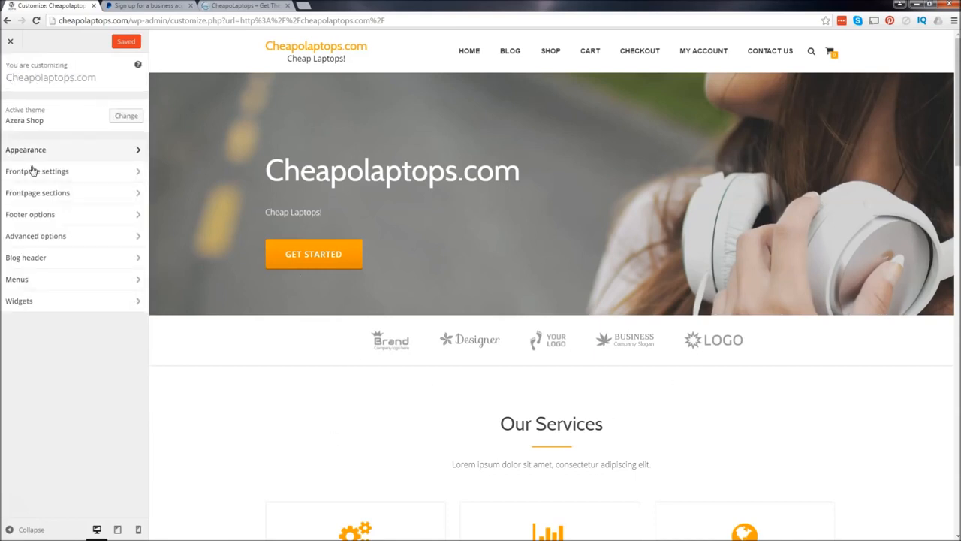
Step: Open the first logo entry in the front page's Logos Bar section and clear its image address
click(63, 197)
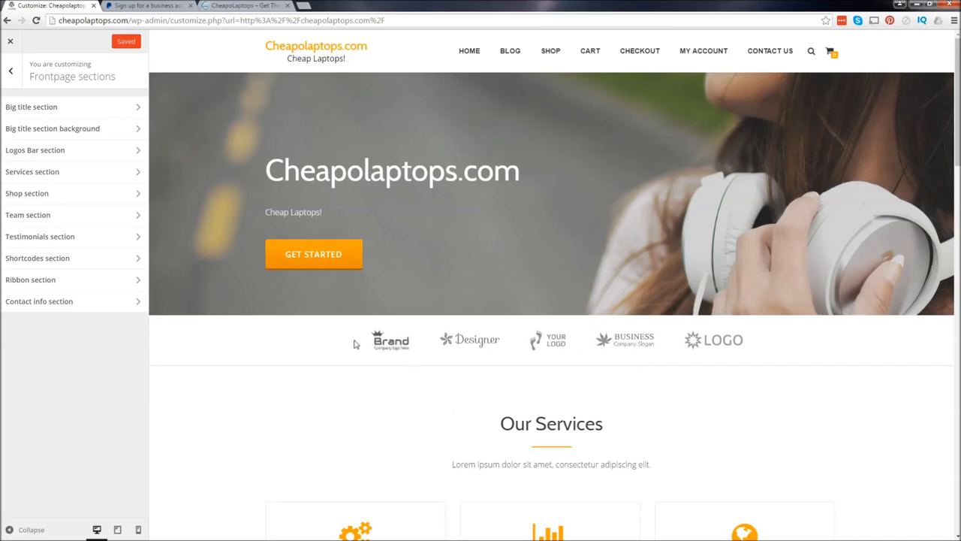
click(80, 150)
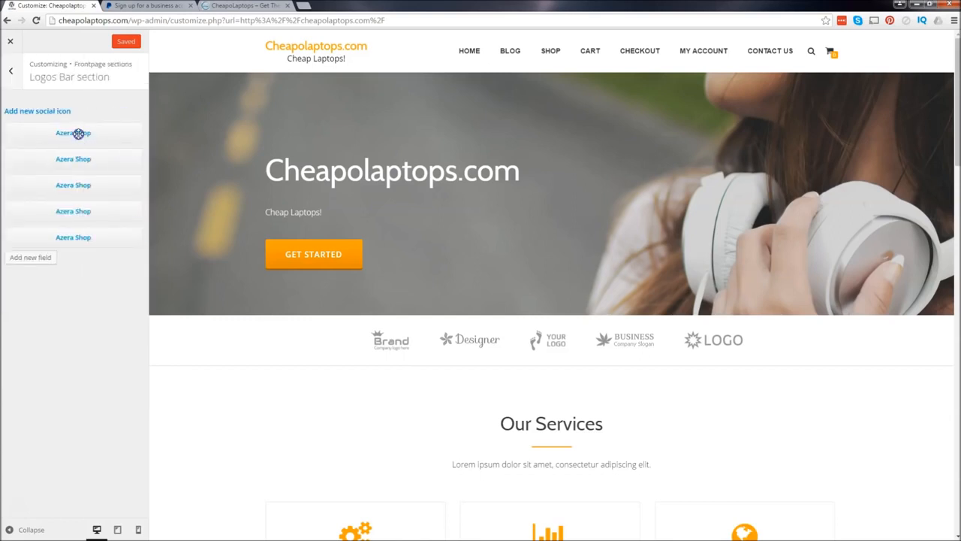
click(78, 134)
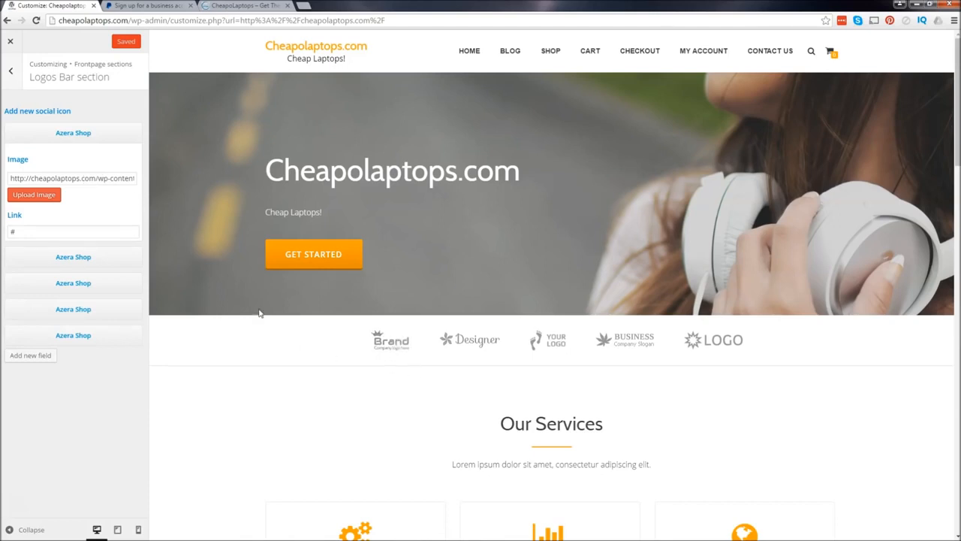
triple_click(113, 178)
key(BackSpace)
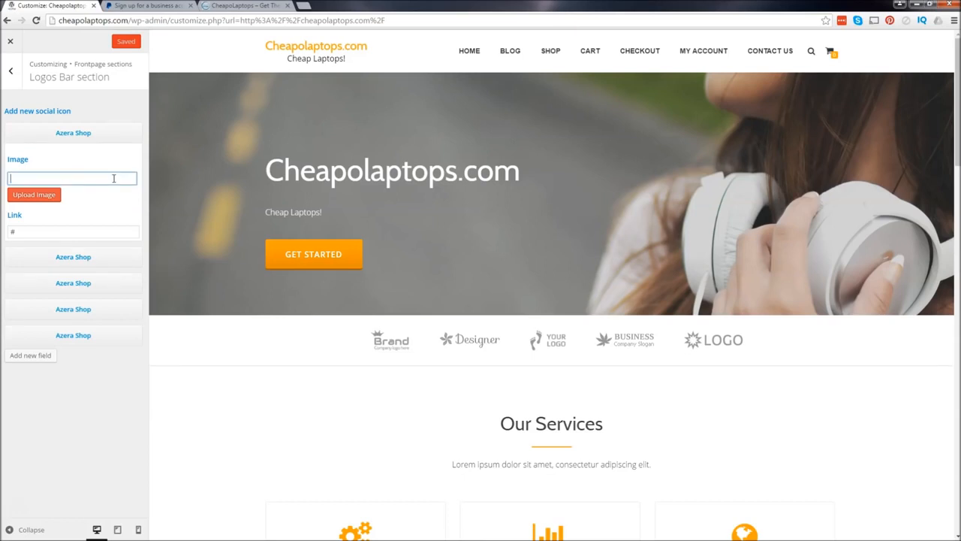
Step: Upload the PayPal Advanced picture from the laptop tutorial folder on the Desktop and insert it as the first logo
click(42, 197)
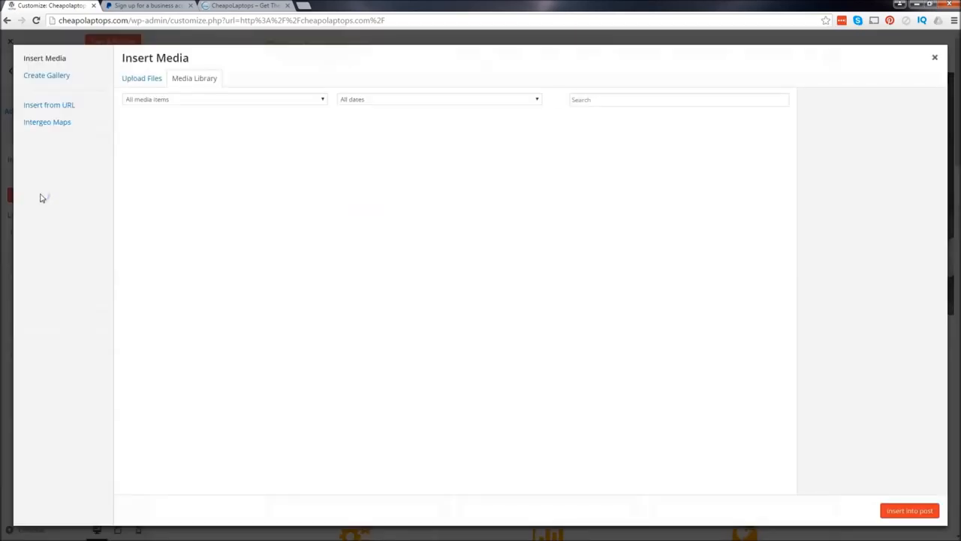
click(142, 80)
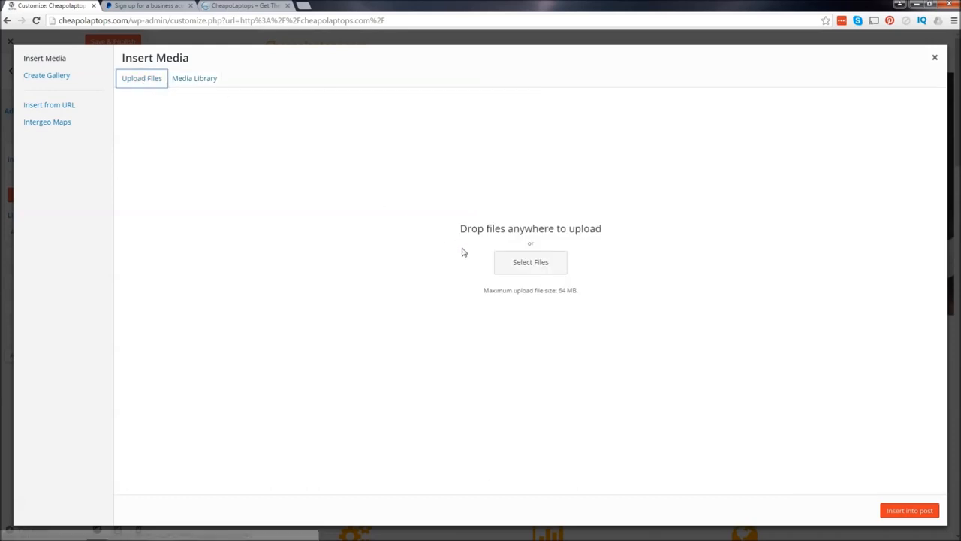
click(524, 267)
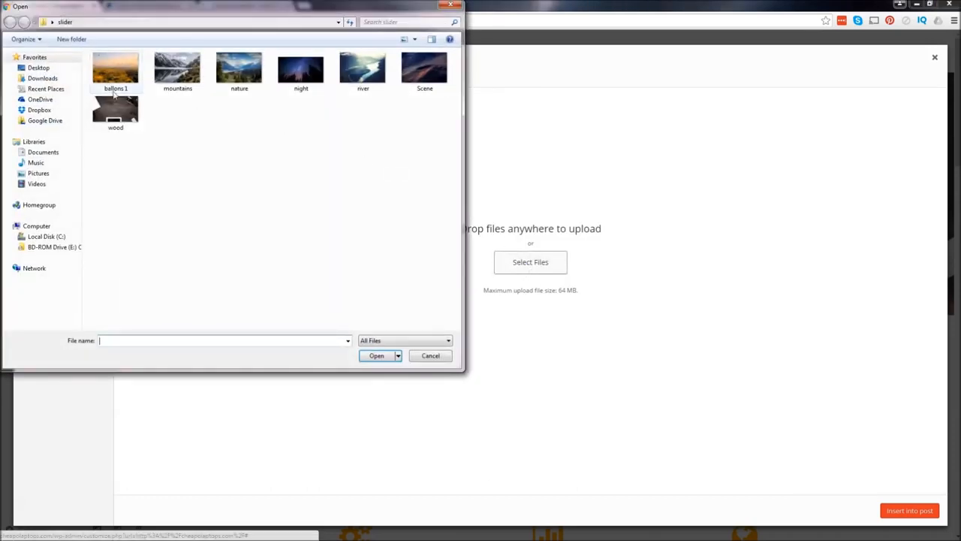
click(35, 69)
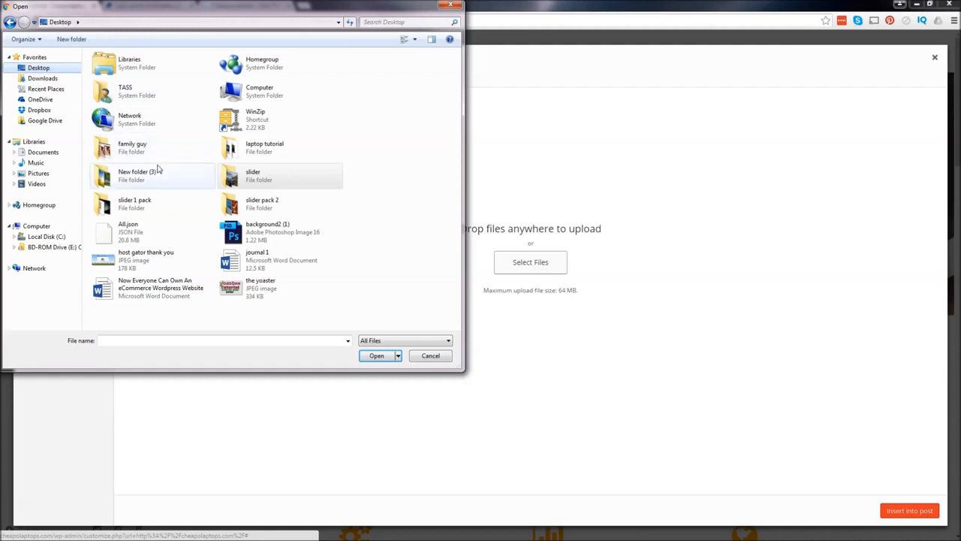
double_click(283, 151)
click(117, 86)
double_click(115, 85)
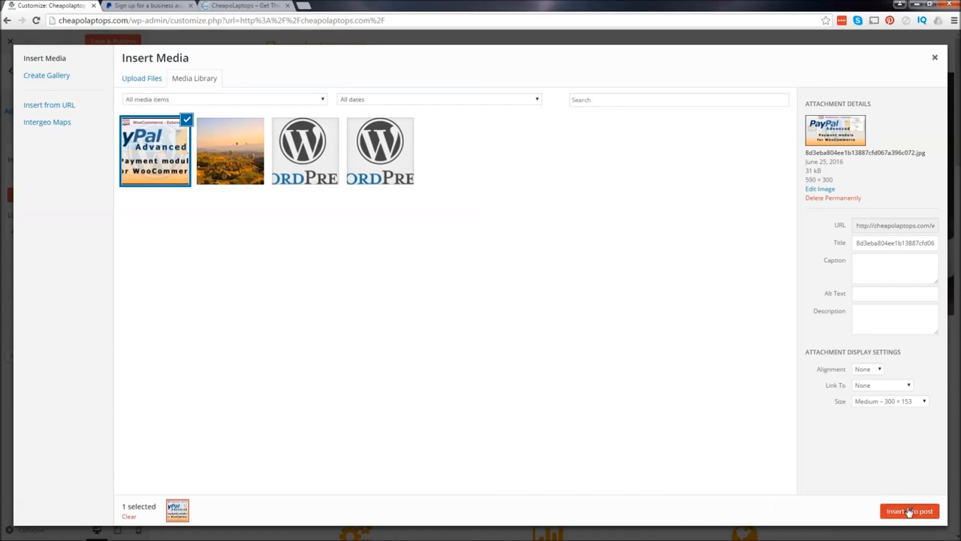
click(910, 511)
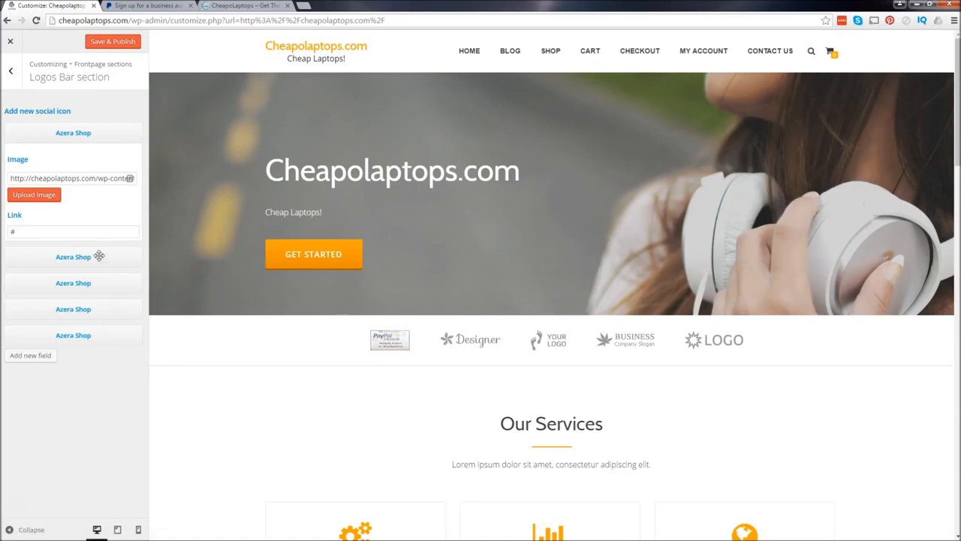
Step: Replace the second logo's image with the cropped WordPress logo from the media library
click(73, 133)
click(75, 159)
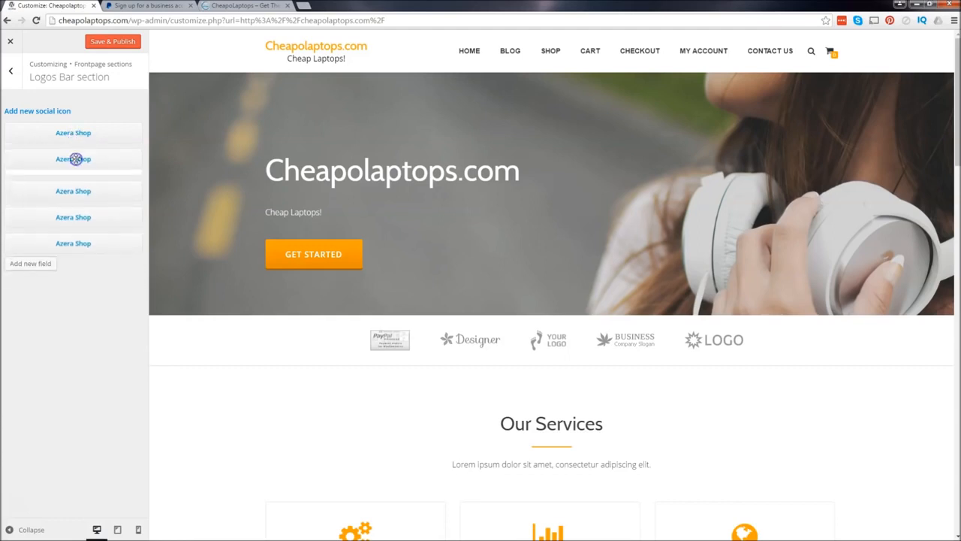
double_click(87, 205)
key(ctrl+a)
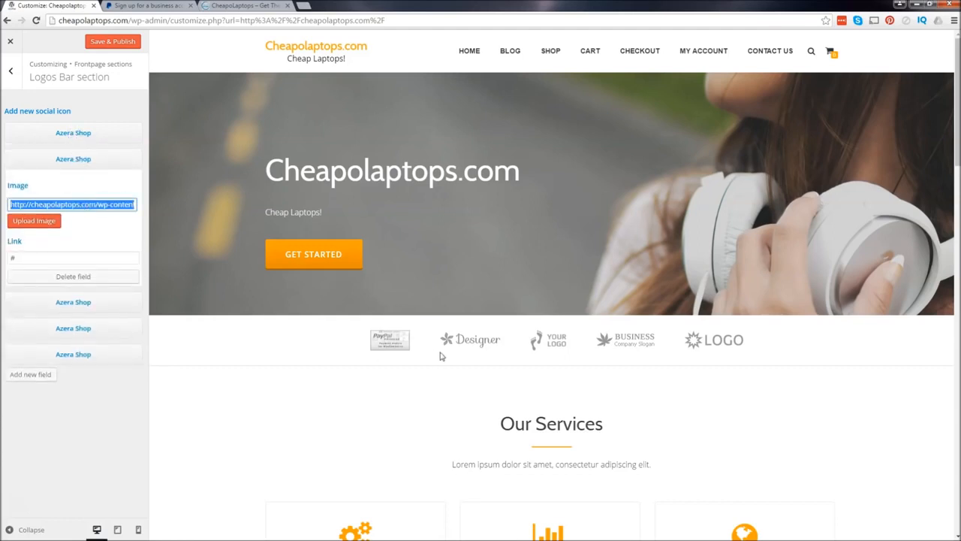
key(BackSpace)
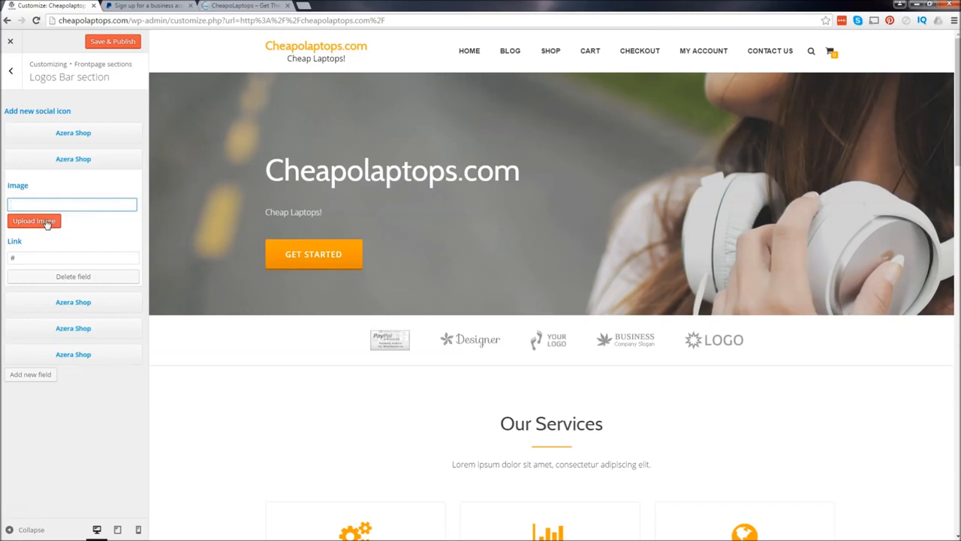
click(46, 221)
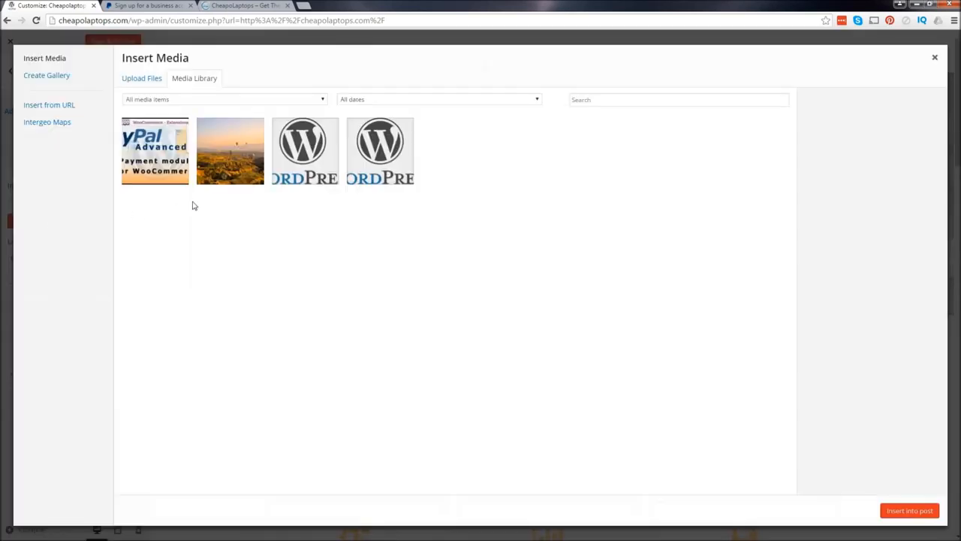
click(300, 148)
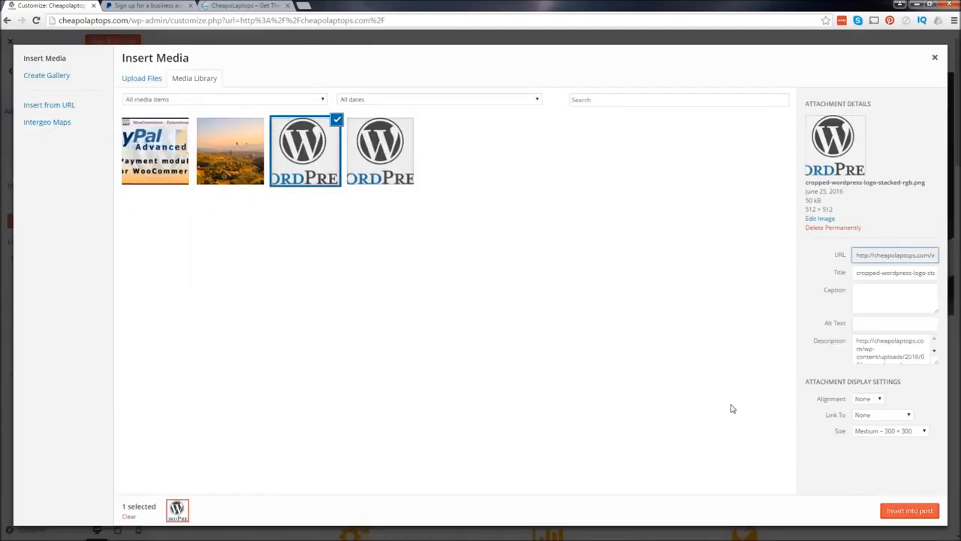
click(910, 511)
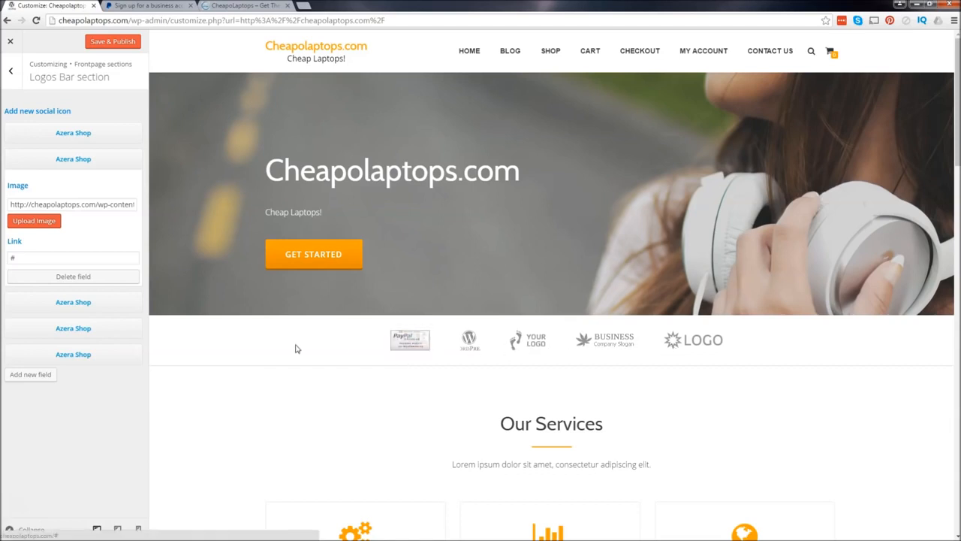
Step: Add a new logo entry using the uploaded fatcow-large picture, save and publish, and return to the front page sections
click(24, 377)
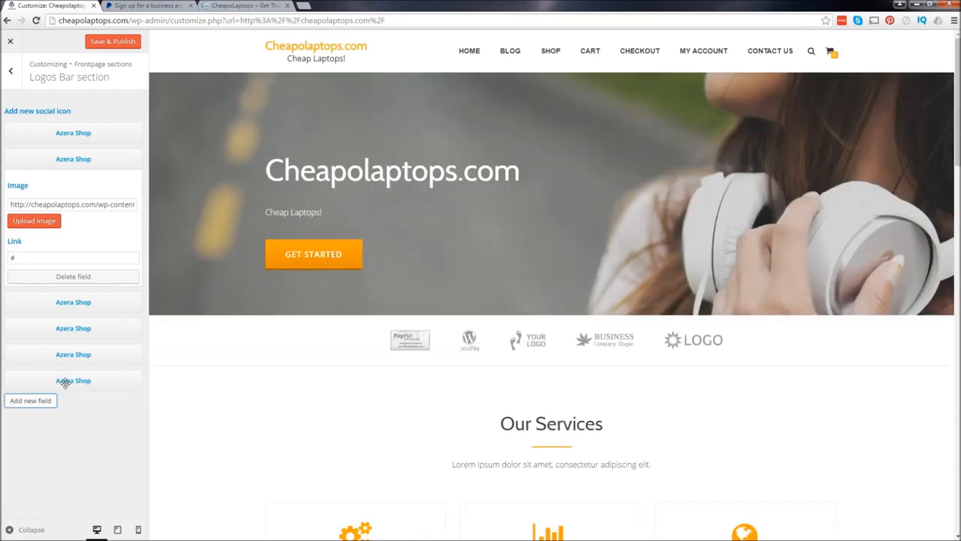
click(65, 380)
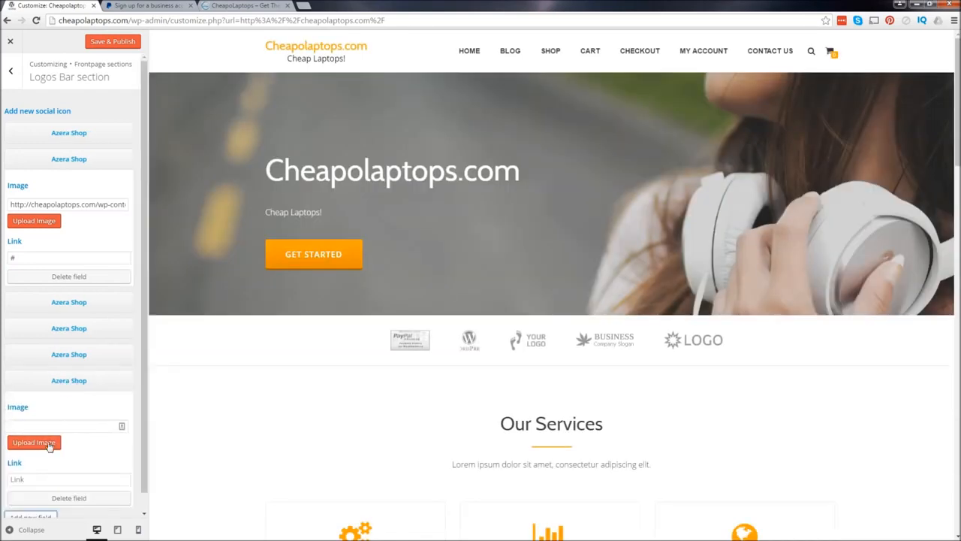
click(34, 443)
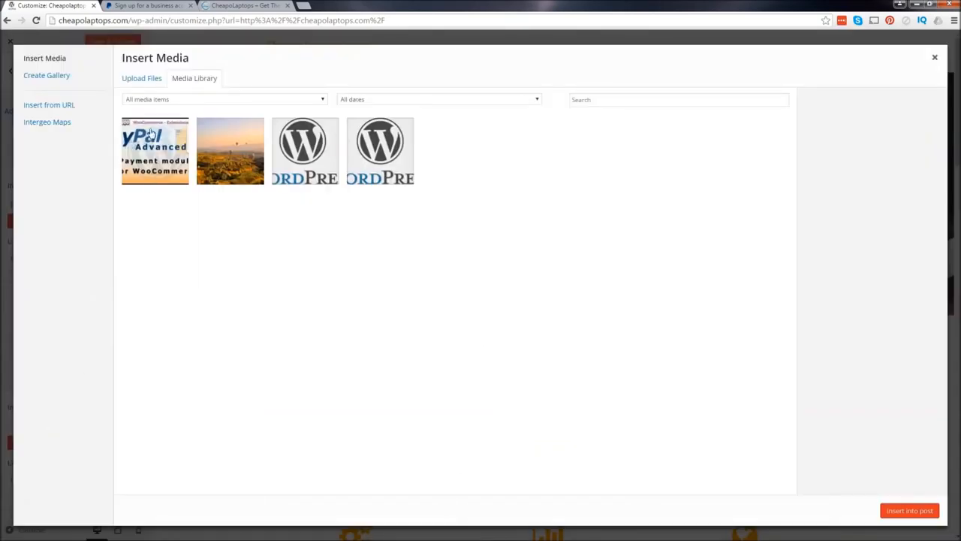
click(150, 84)
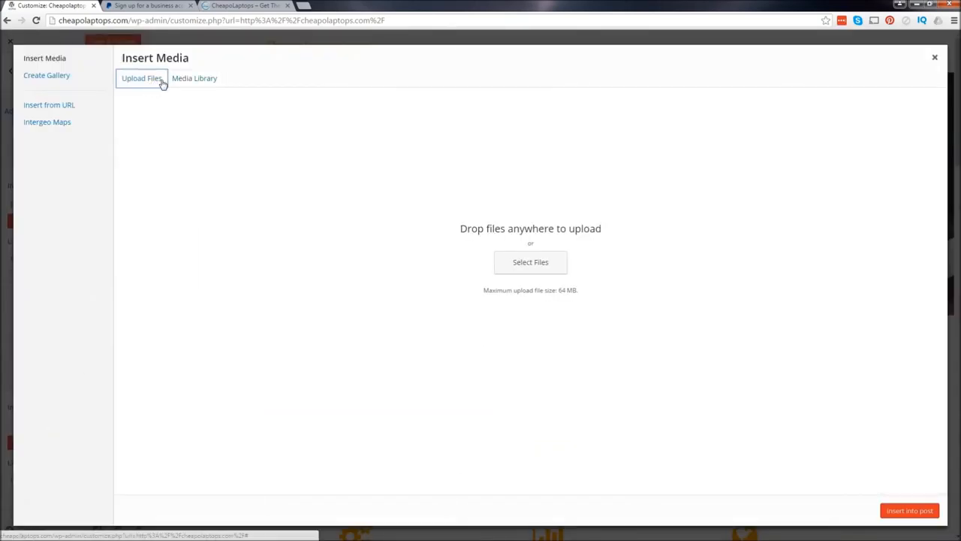
click(515, 262)
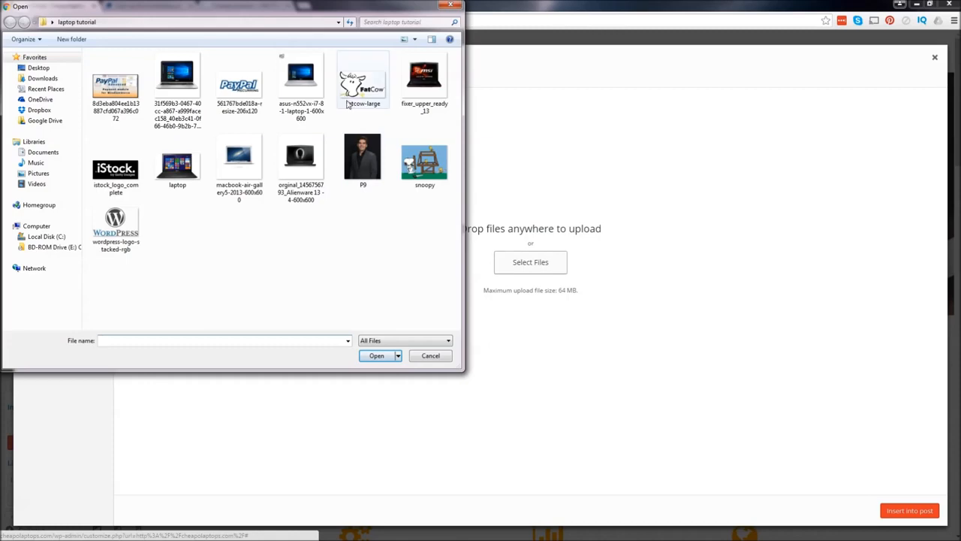
double_click(353, 88)
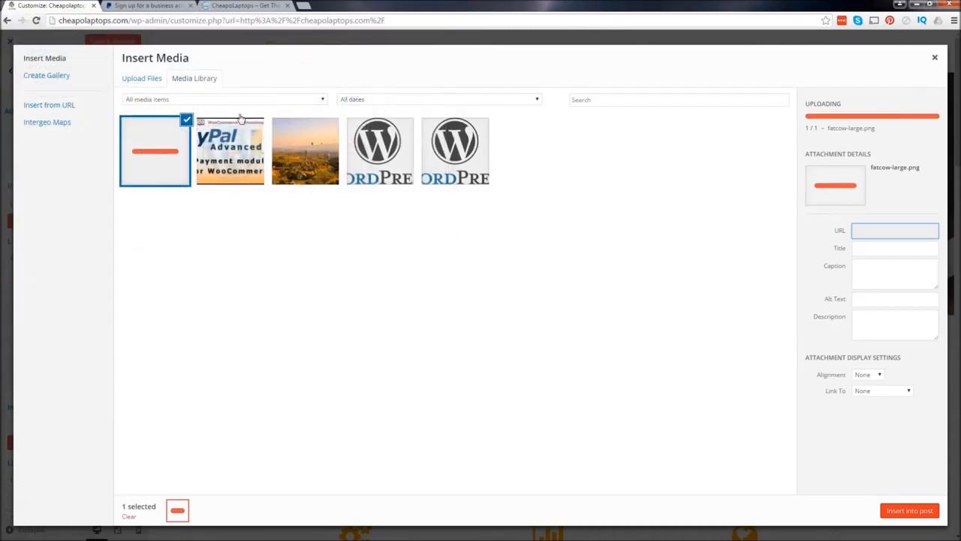
click(893, 513)
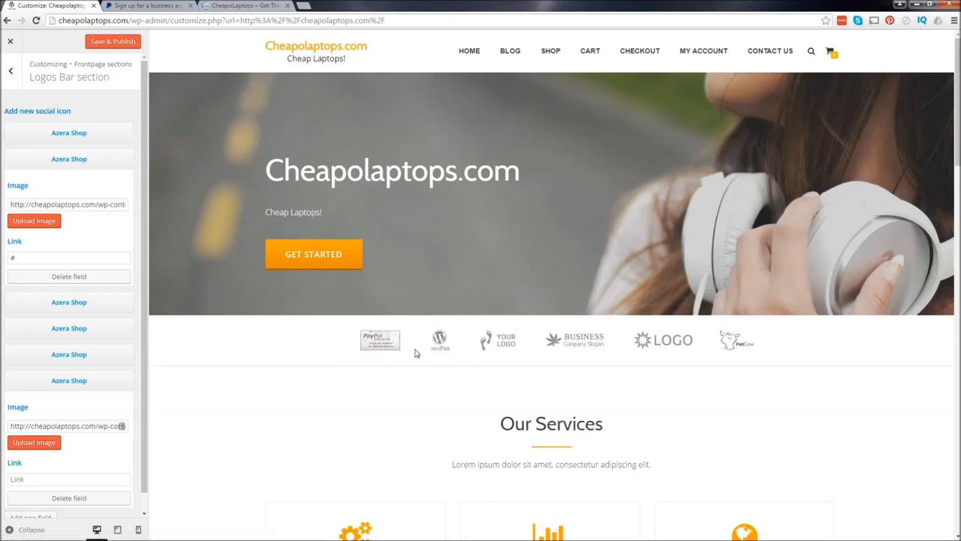
click(114, 41)
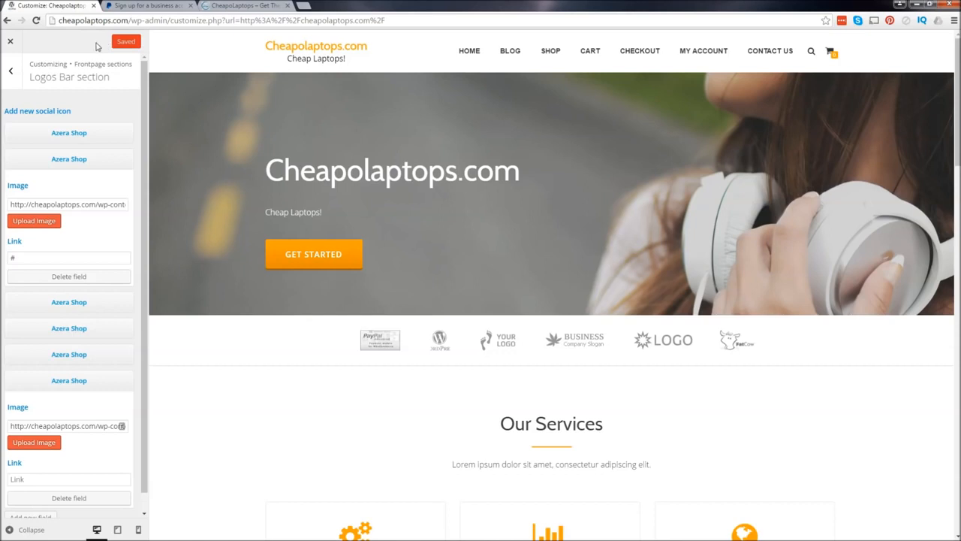
click(12, 74)
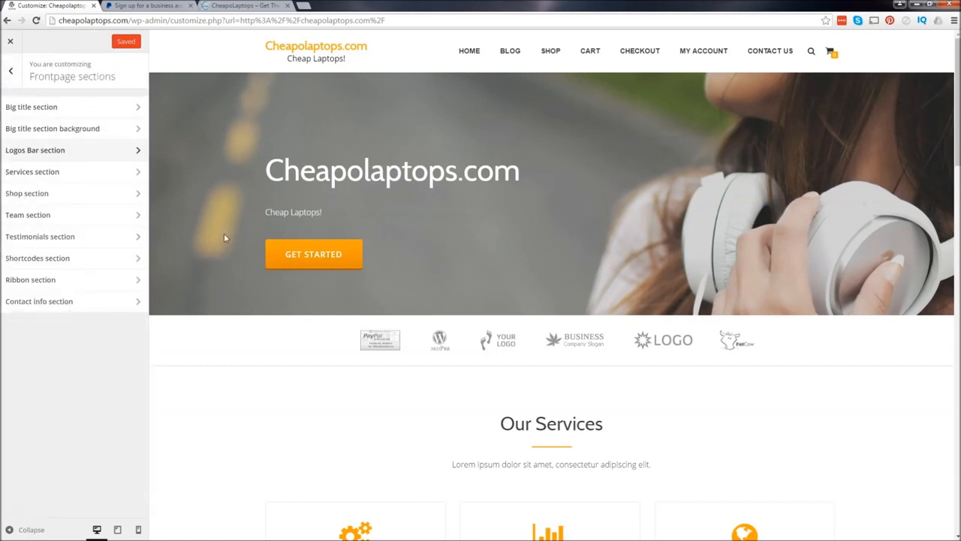
Step: Try disabling the Services section, enable it again, and set its main title to "What We Do"
scroll(229, 214, down, 3)
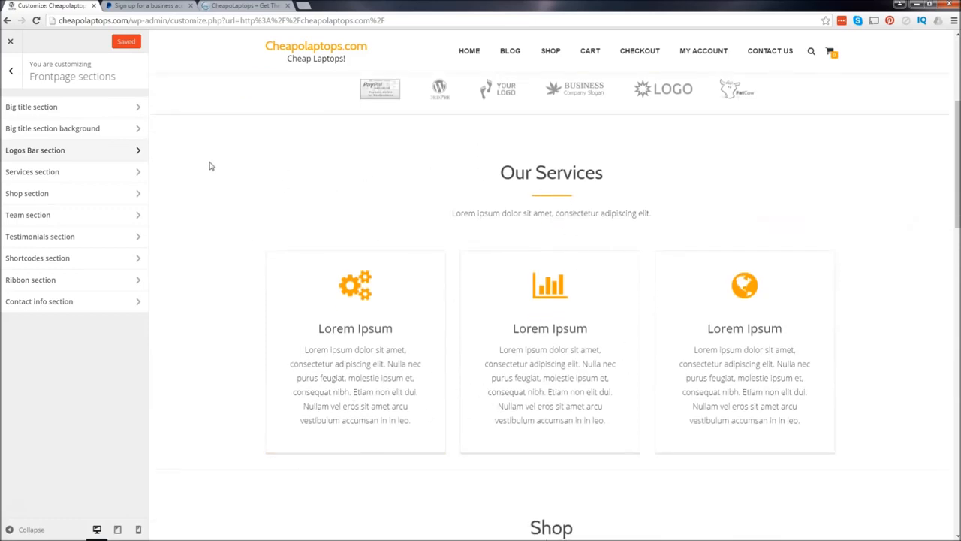
click(34, 171)
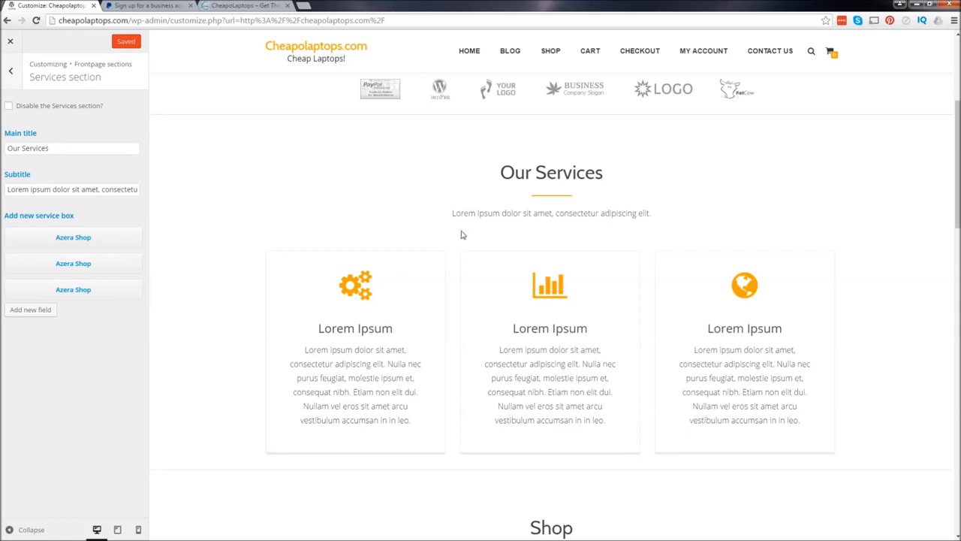
click(9, 106)
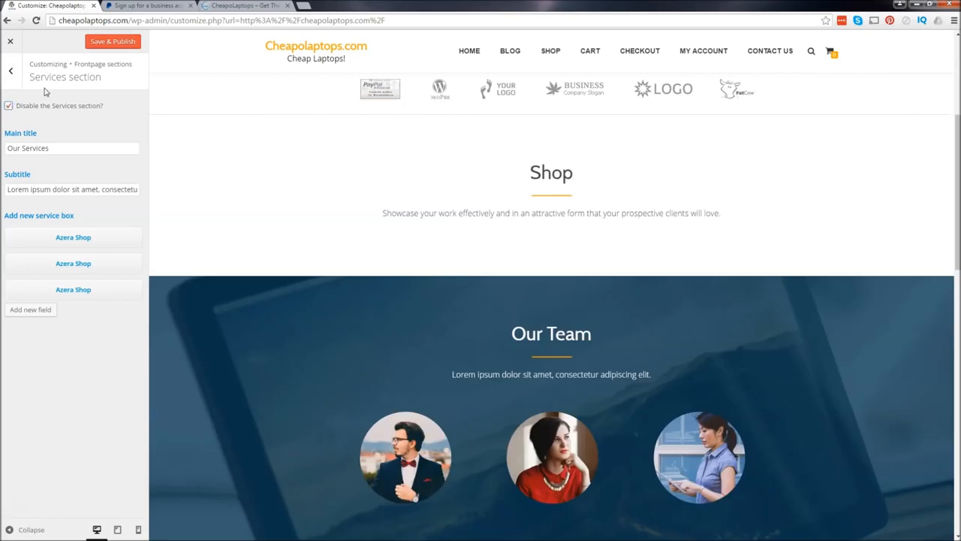
click(10, 107)
drag(70, 148, 3, 150)
text(What We Do)
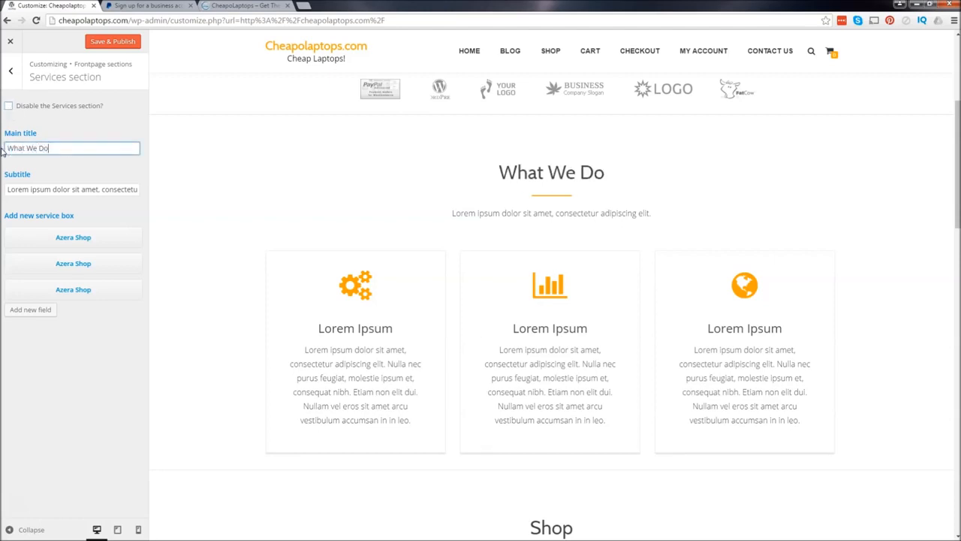
Step: Set the Services section's subtitle to "We sell the cheapest laptops ever!"
key(Tab)
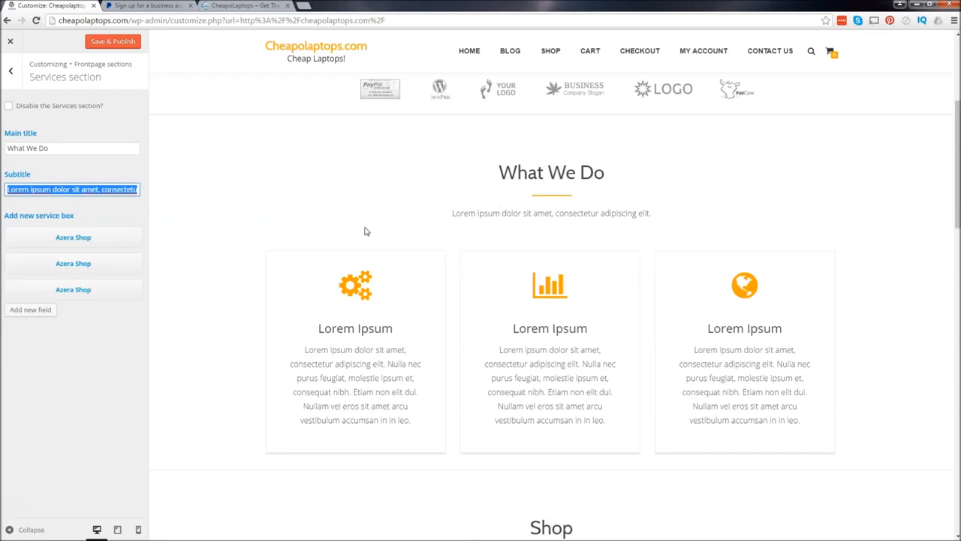
text(We sell the purchs)
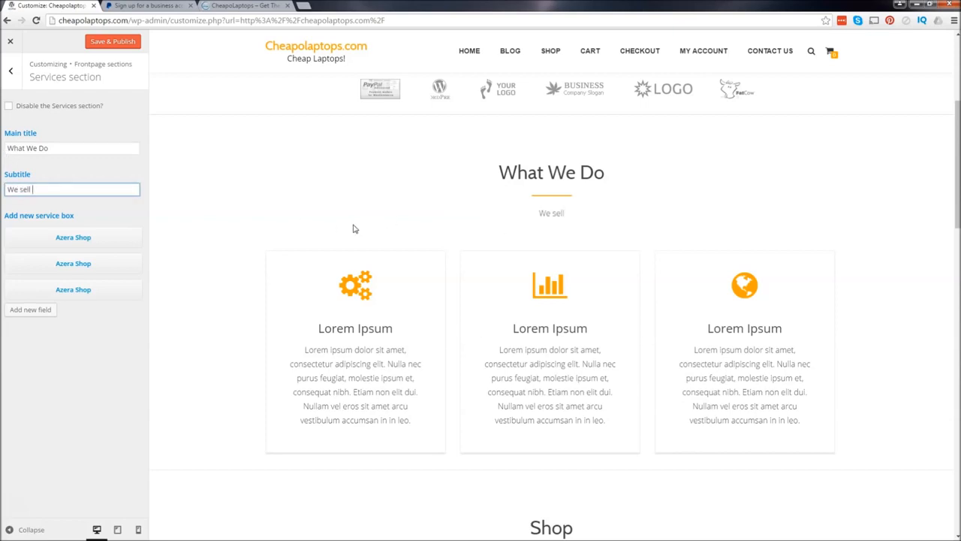
key(BackSpace)
text(a)
key(BackSpace)
key(BackSpace)
key(BackSpace)
key(BackSpace)
key(BackSpace)
key(BackSpace)
text(cheapest la)
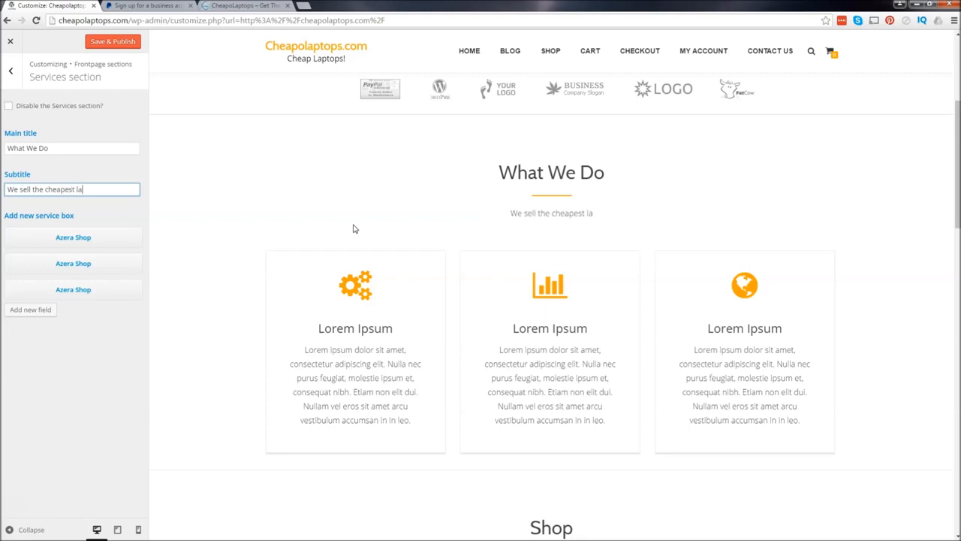
text(ptops ever!)
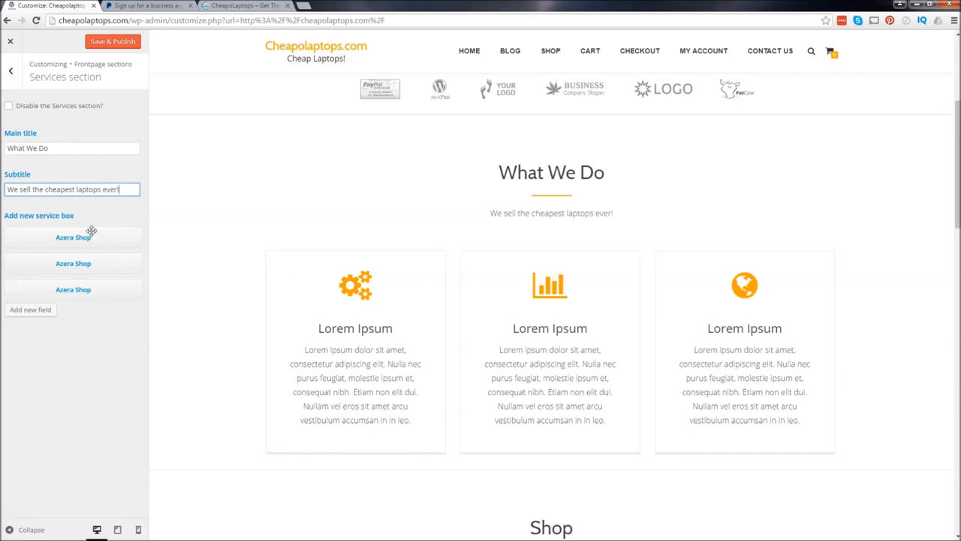
Step: Keep the first service box's image type as Icon and change its icon to fa-wordpress
scroll(221, 226, down, 1)
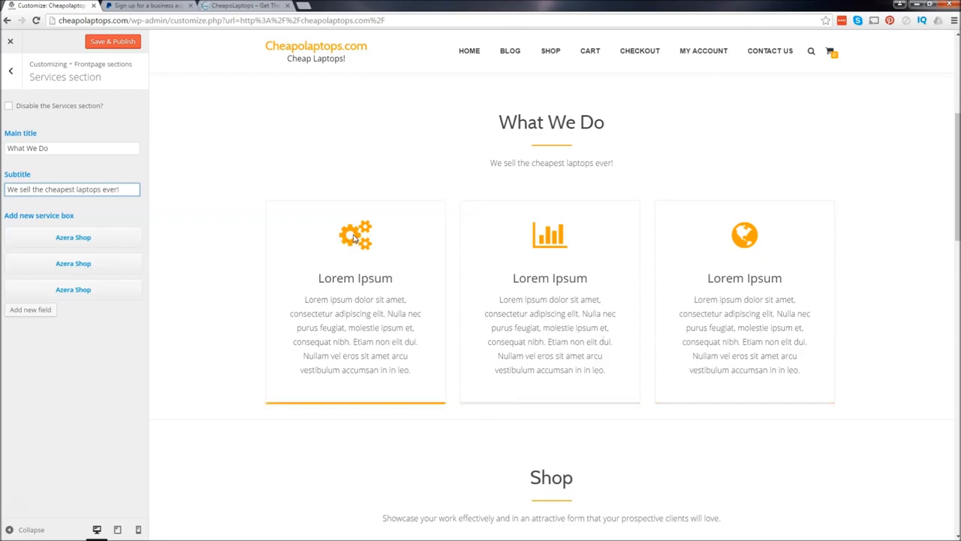
click(70, 238)
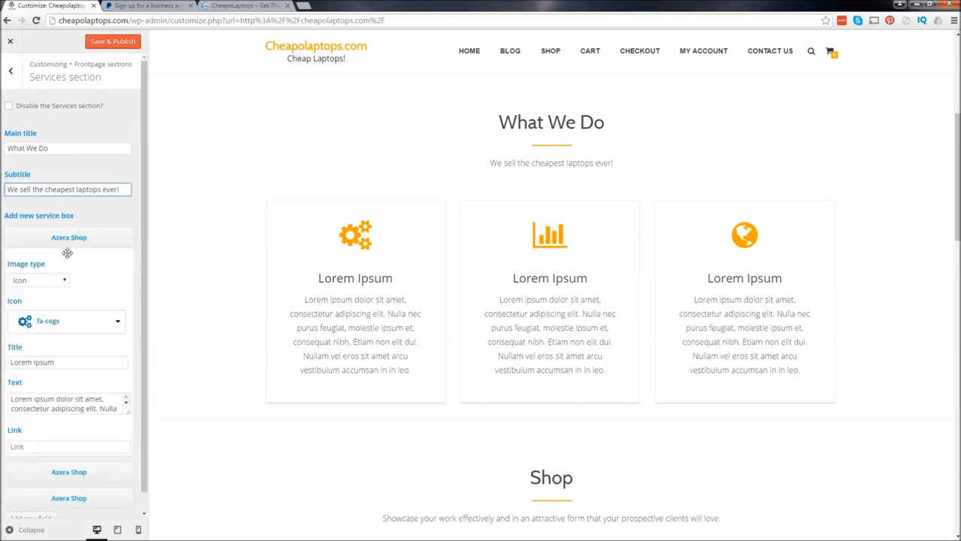
click(63, 280)
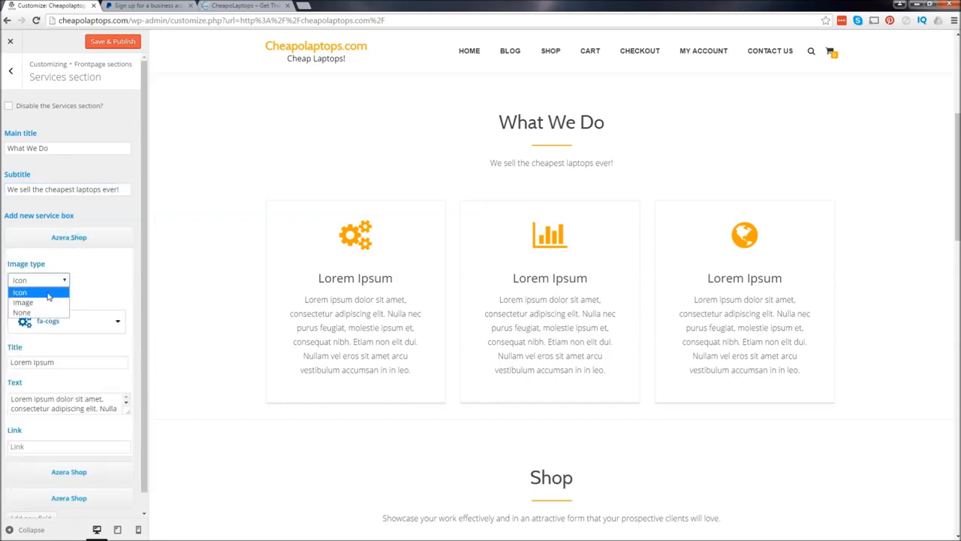
click(49, 293)
scroll(96, 282, down, 1)
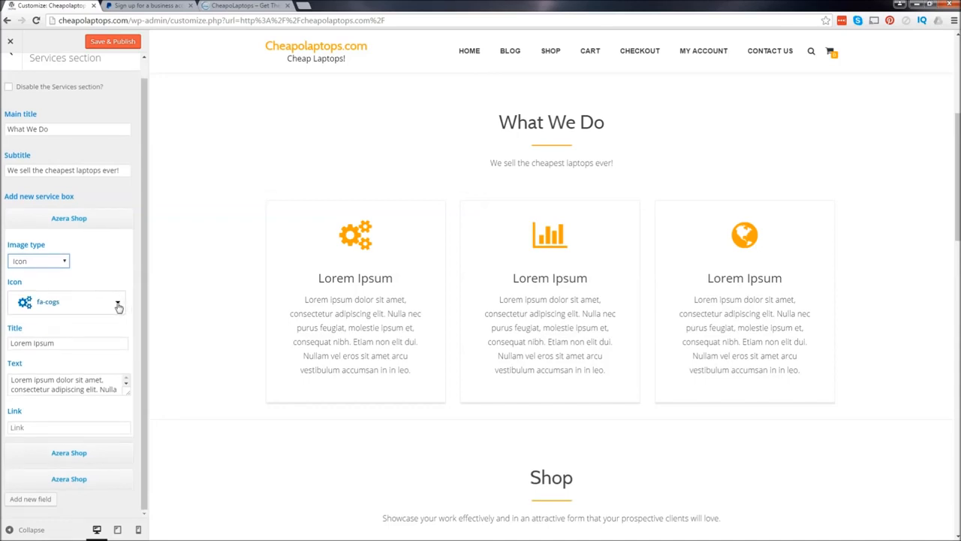
click(117, 306)
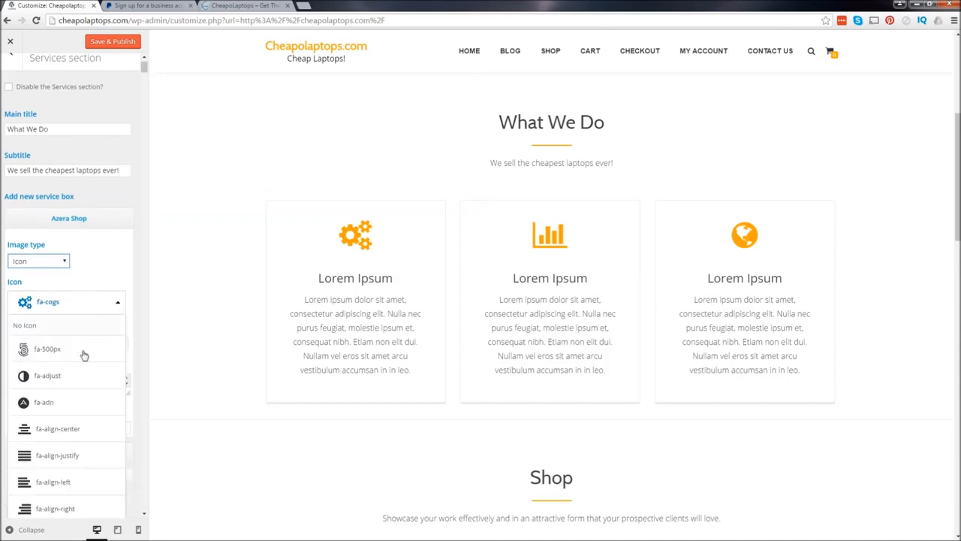
scroll(82, 359, down, 3)
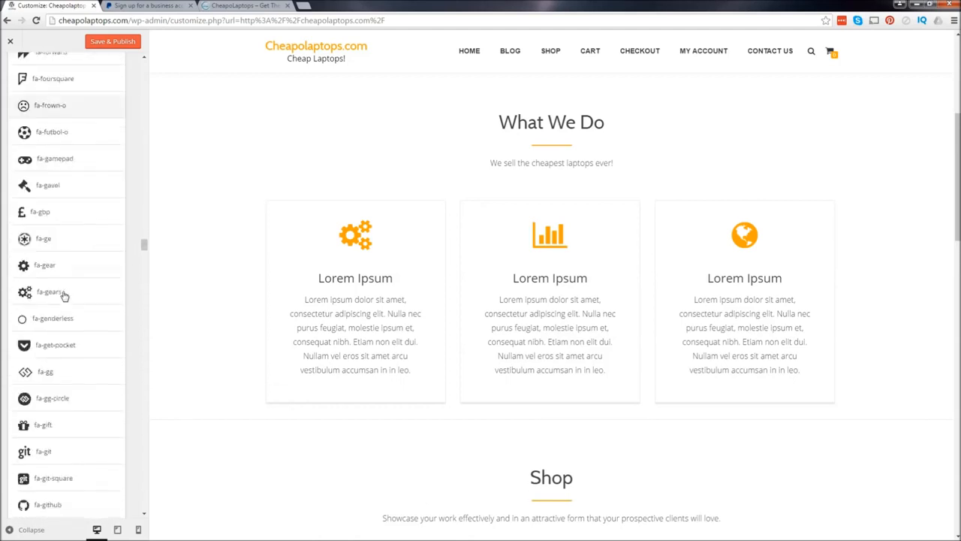
scroll(65, 290, down, 10)
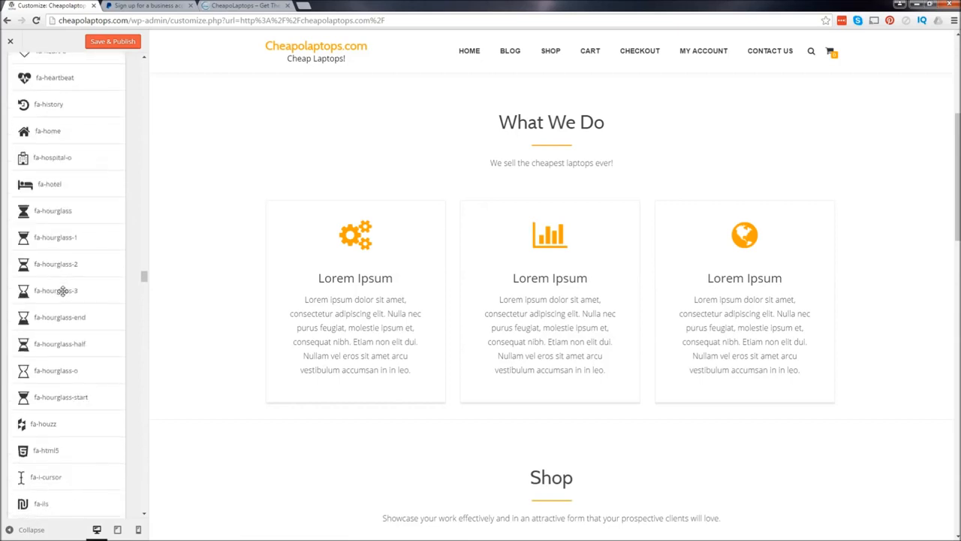
drag(142, 283, 145, 496)
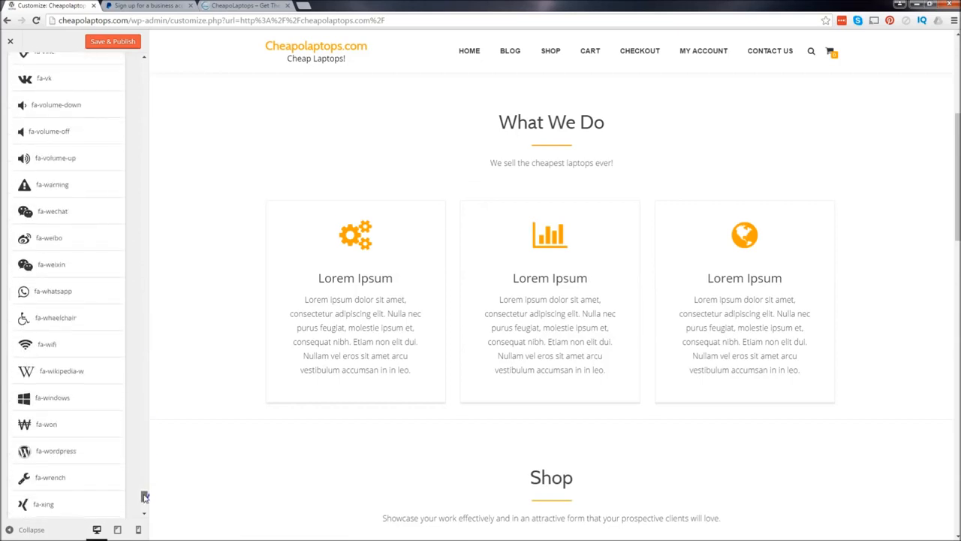
click(48, 451)
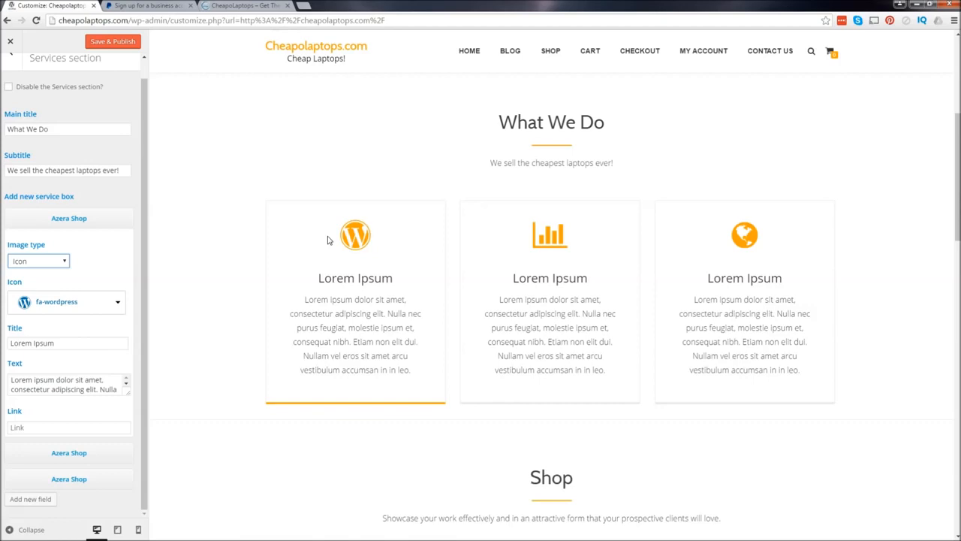
Step: Set the first service box's title to "We know laptops!"
drag(71, 347, 2, 345)
text(We know laptops!)
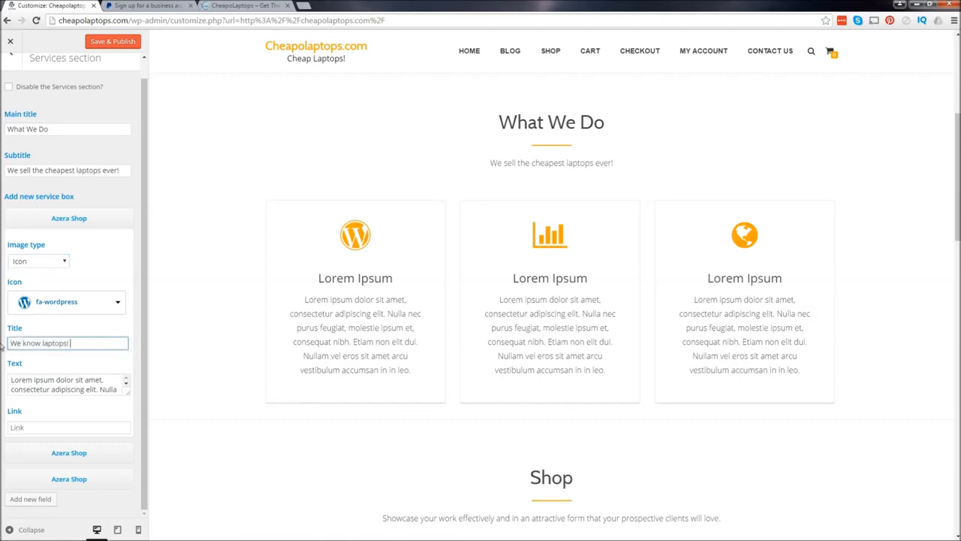
key(Tab)
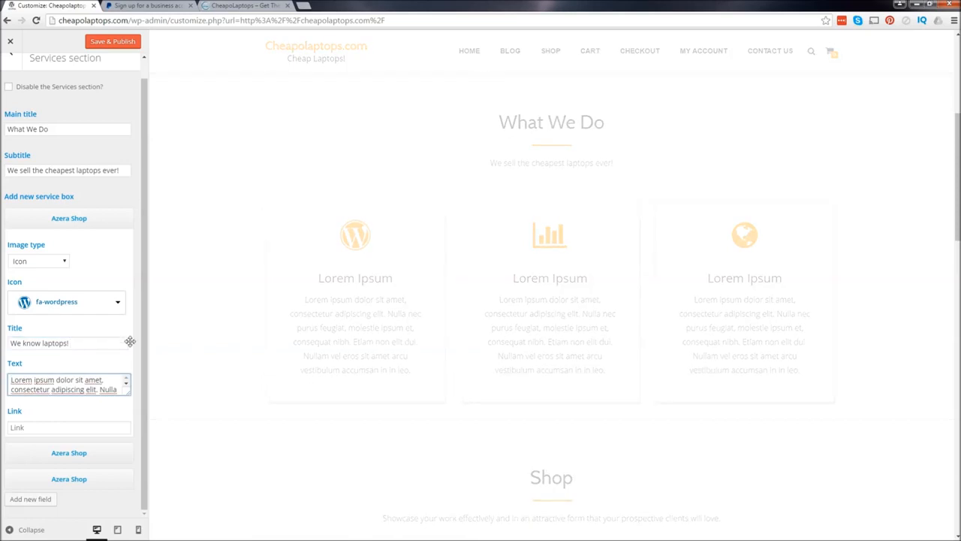
Step: Replace the first service box's placeholder text with "we sell cool stuff!"
triple_click(63, 380)
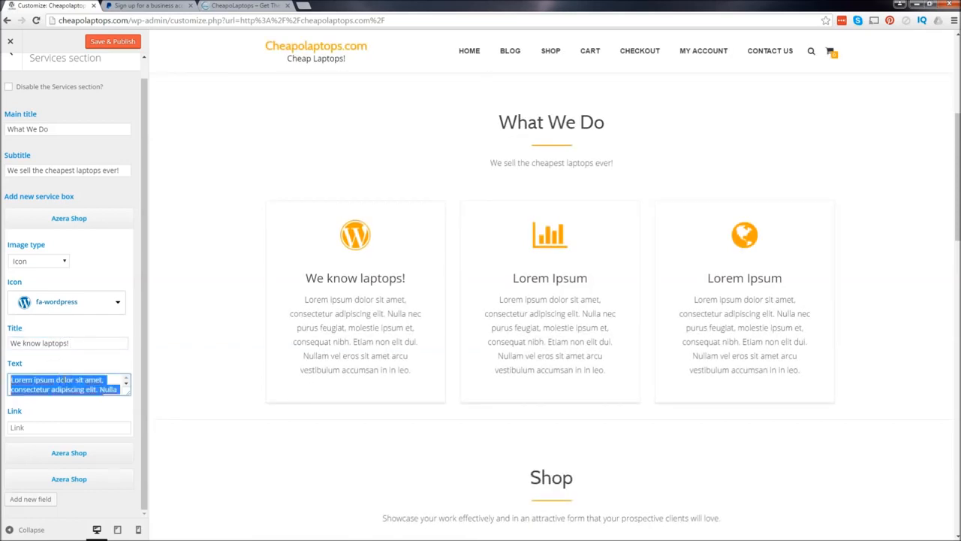
key(BackSpace)
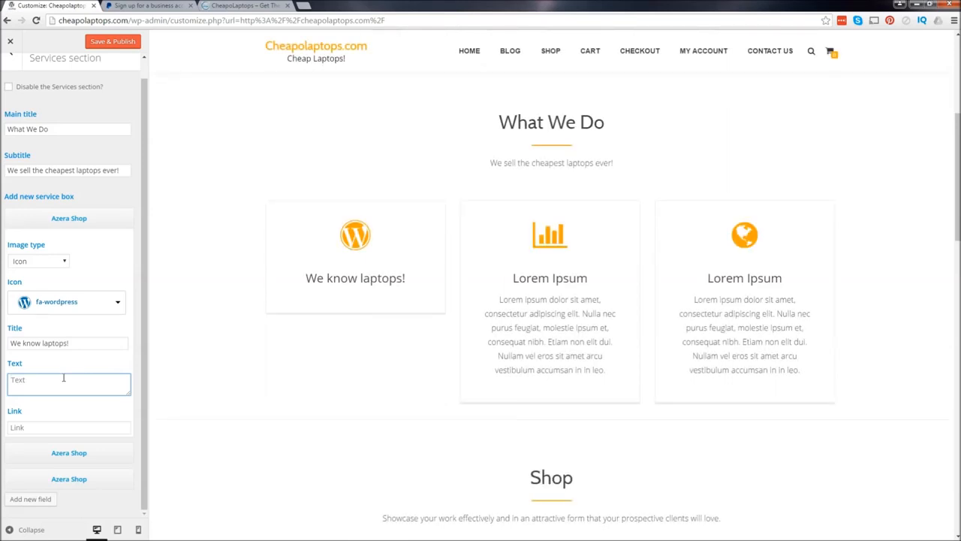
text(we sell cool stuff!)
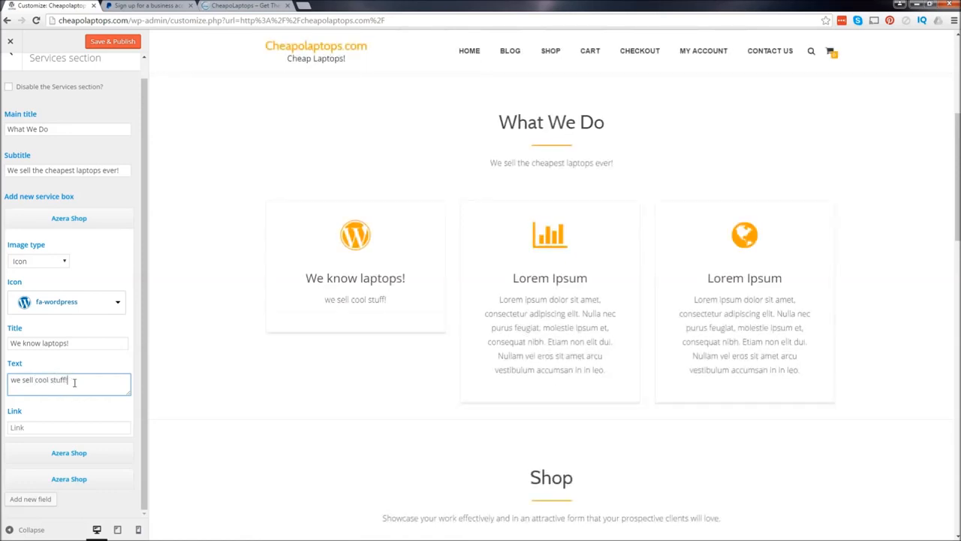
drag(389, 301, 325, 300)
click(327, 301)
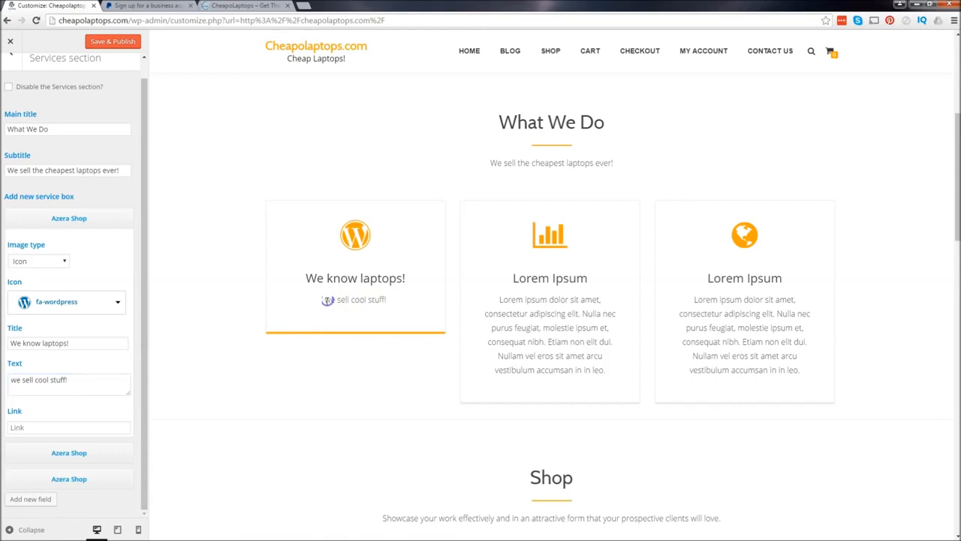
click(84, 379)
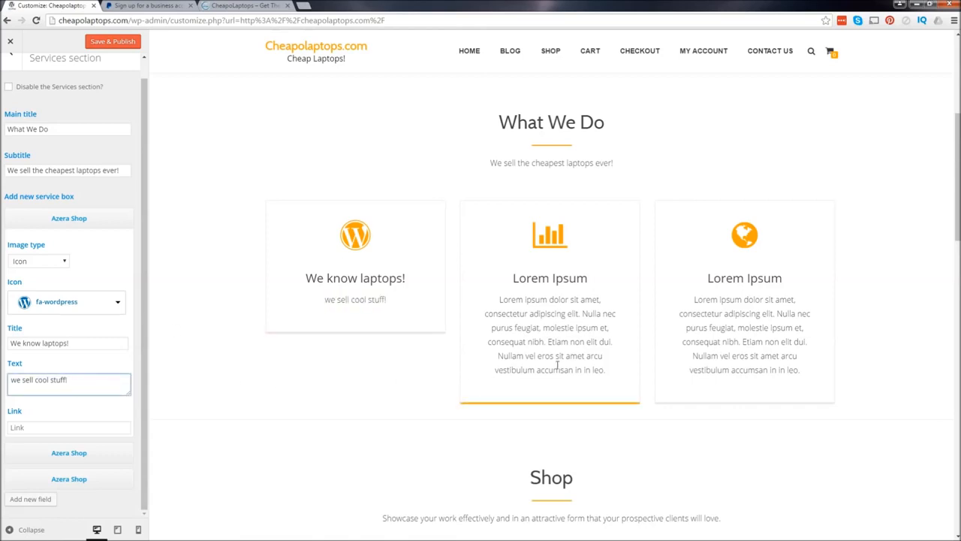
Step: Copy most of the second service box's placeholder paragraph from the preview and use it as the first box's text
drag(553, 370, 506, 299)
right_click(508, 300)
click(526, 305)
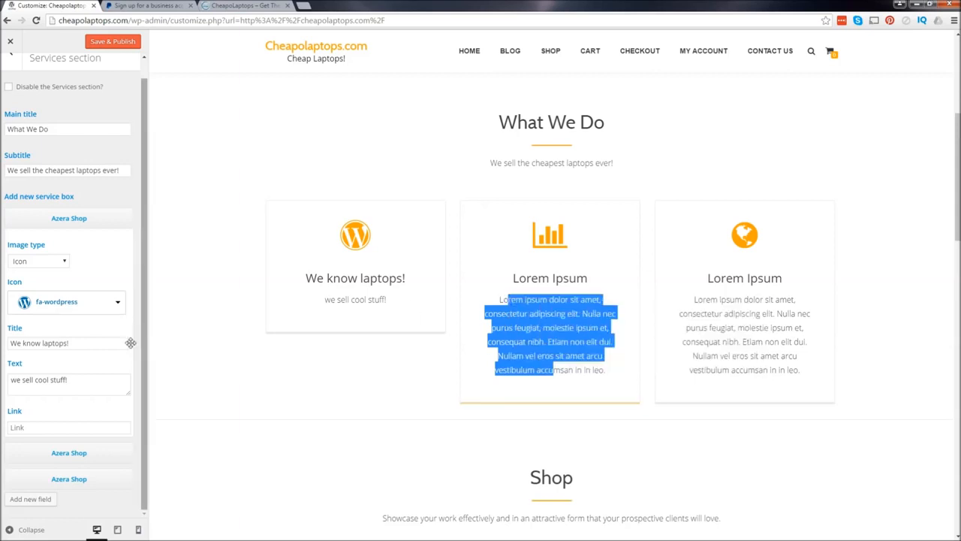
click(70, 379)
key(ctrl+a)
key(BackSpace)
key(ctrl+v)
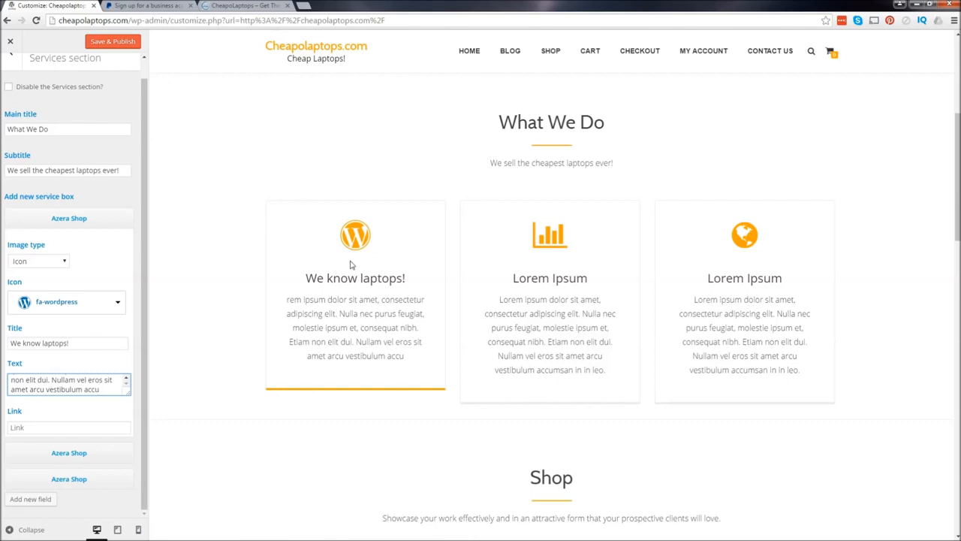
Step: Set the first service box's link to the site owner's personal website address, and save and publish the changes
click(55, 430)
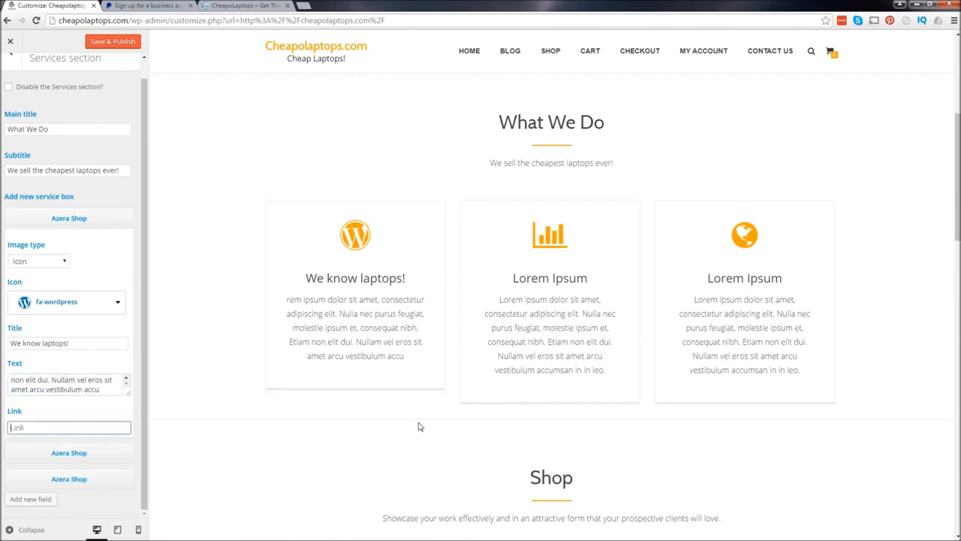
text(http)
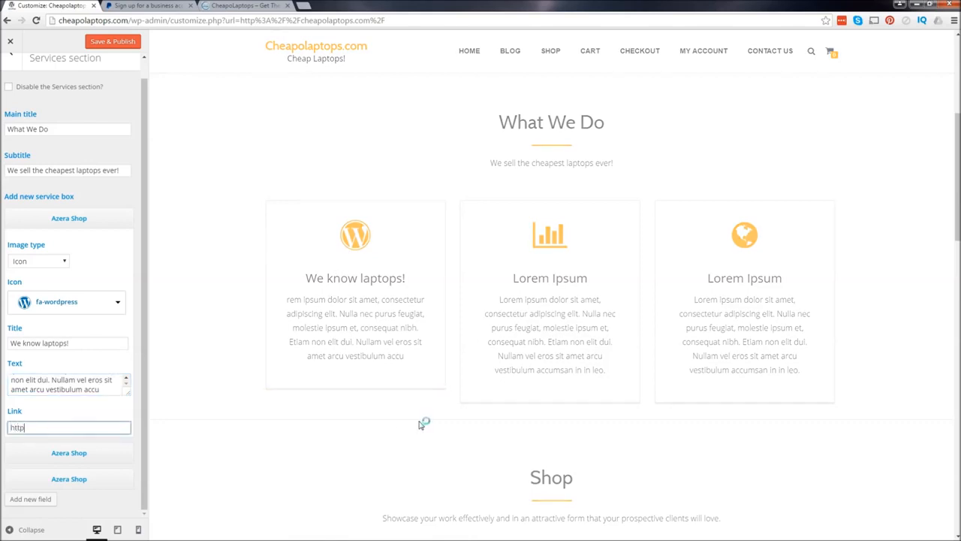
text(://www)
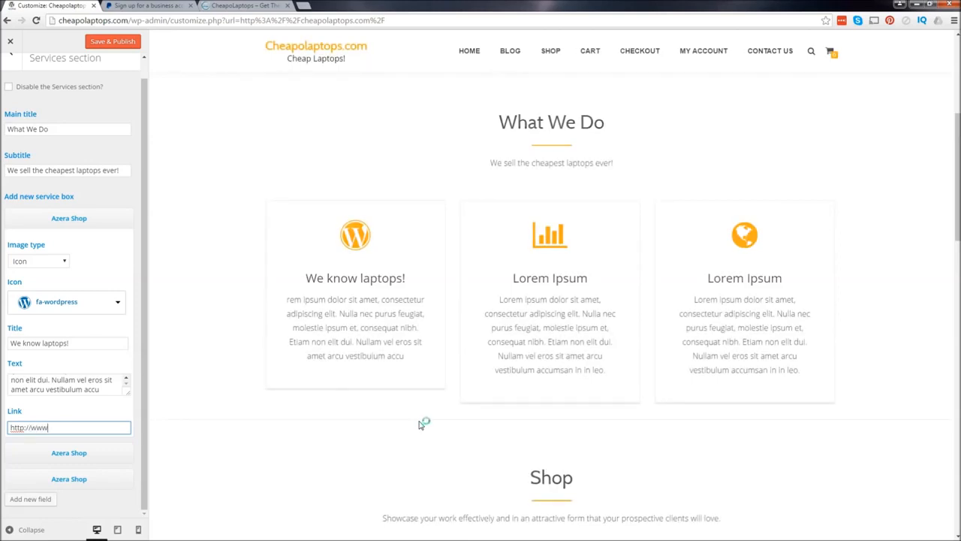
text(.darrelwilson.com)
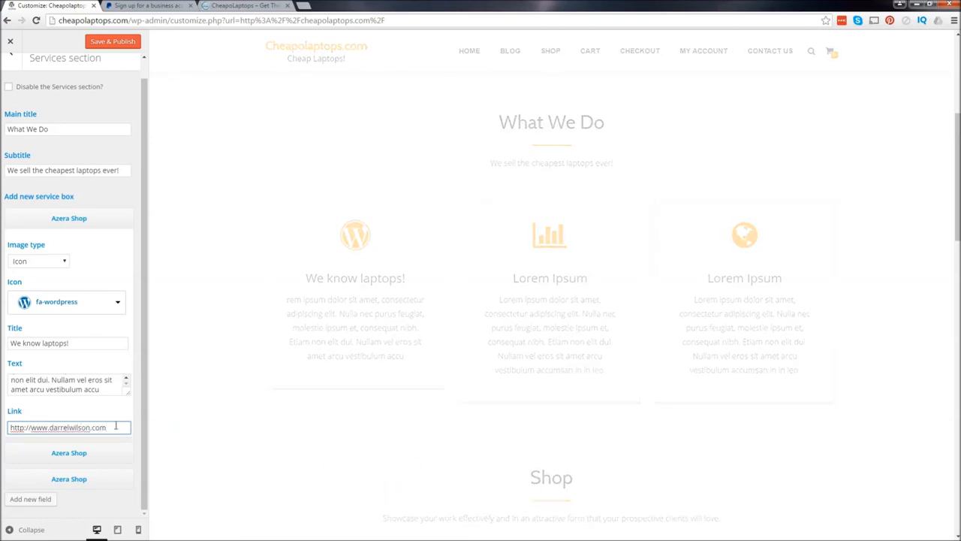
click(111, 43)
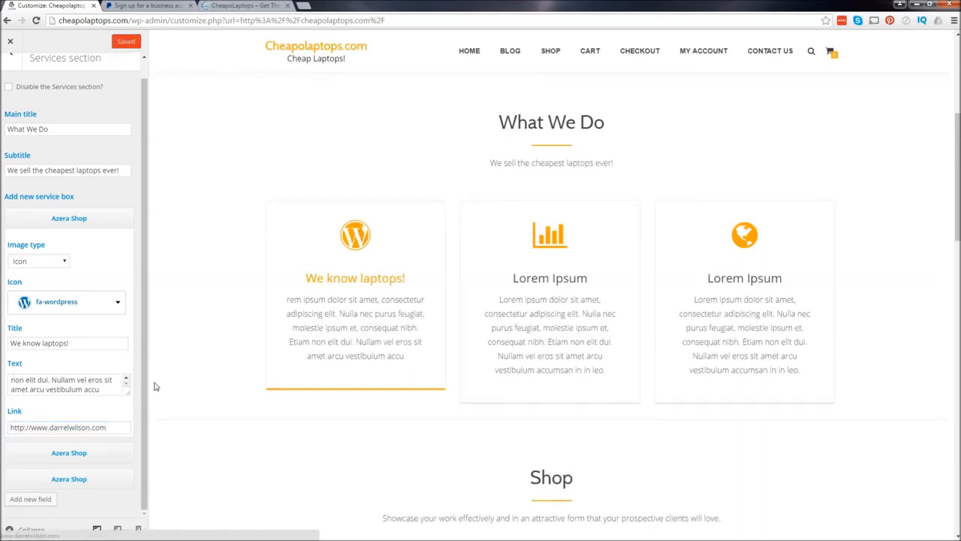
Step: Close the customizer, test the "We know laptops!" box's link on the live home page, and return to the shop
drag(109, 427, 9, 427)
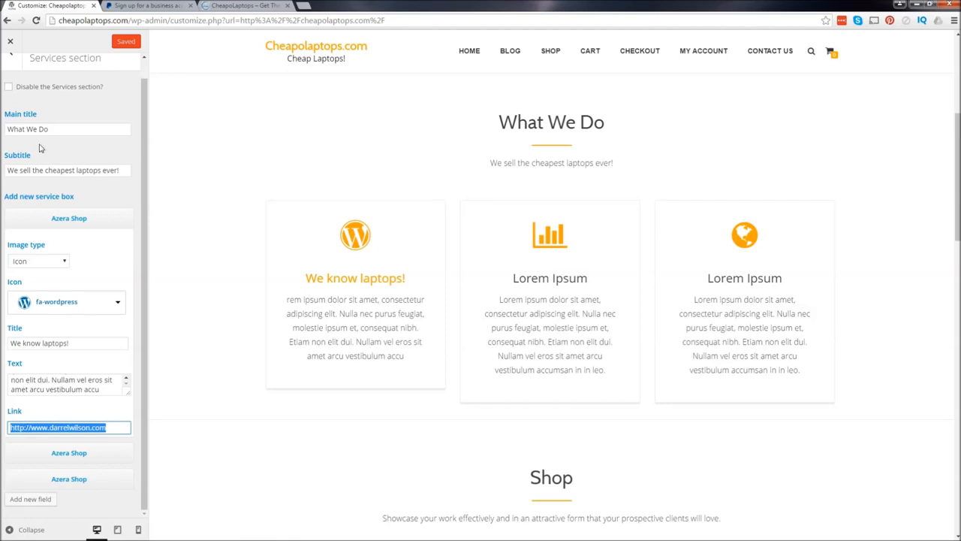
click(11, 42)
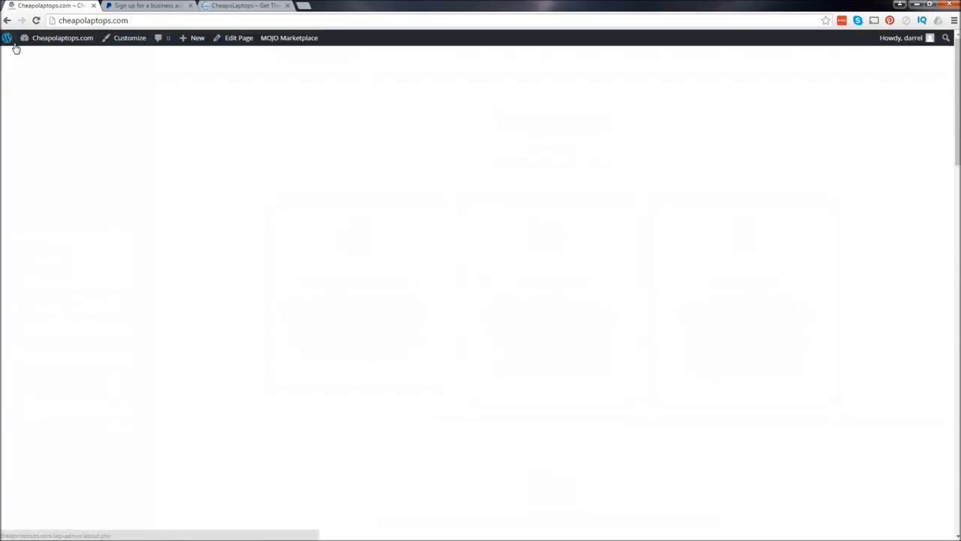
scroll(235, 184, down, 4)
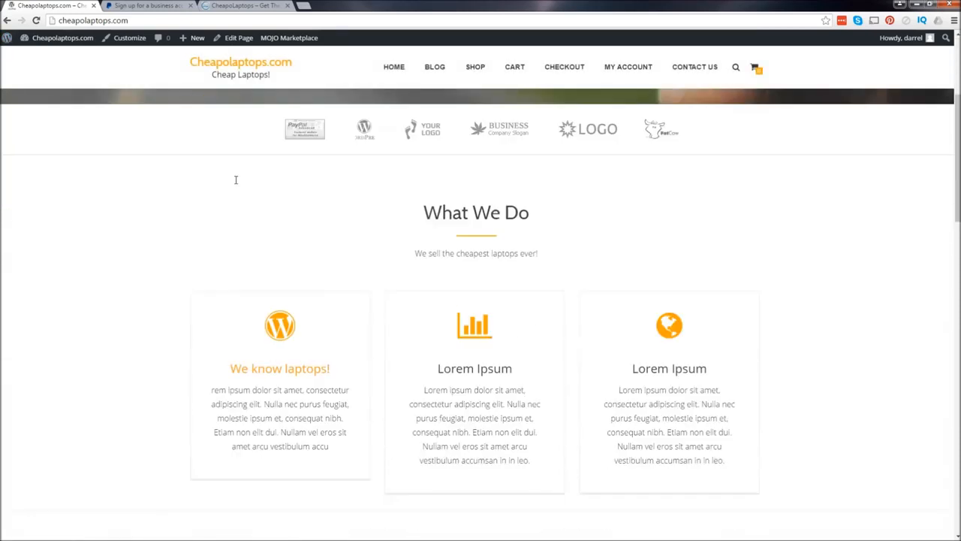
click(281, 257)
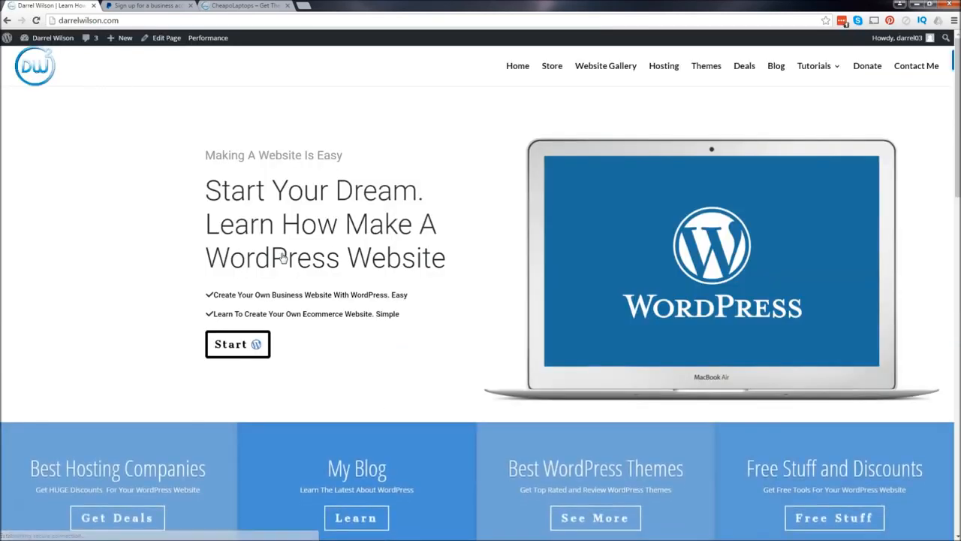
click(7, 20)
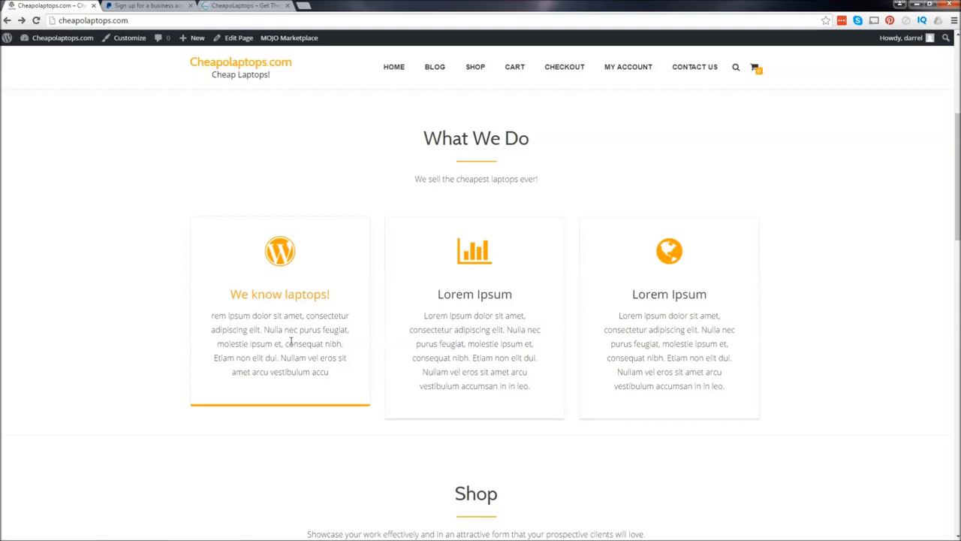
Step: Reopen the customizer's Services section under the front page sections and add a fourth service box
click(122, 39)
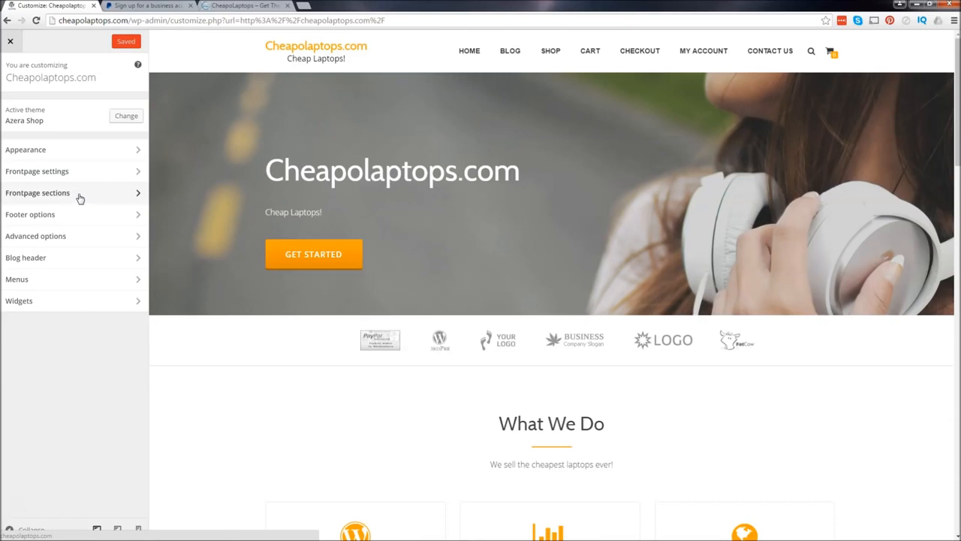
click(79, 196)
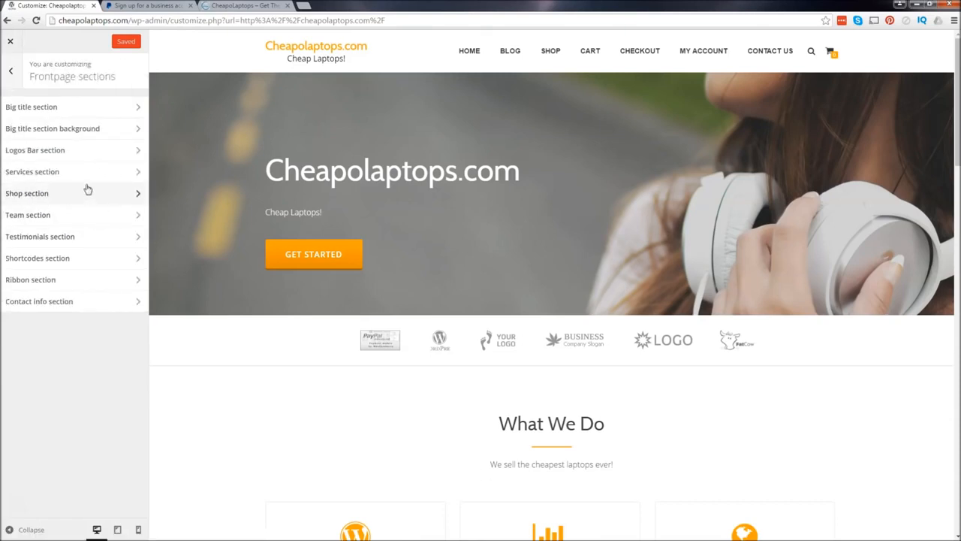
scroll(169, 254, down, 3)
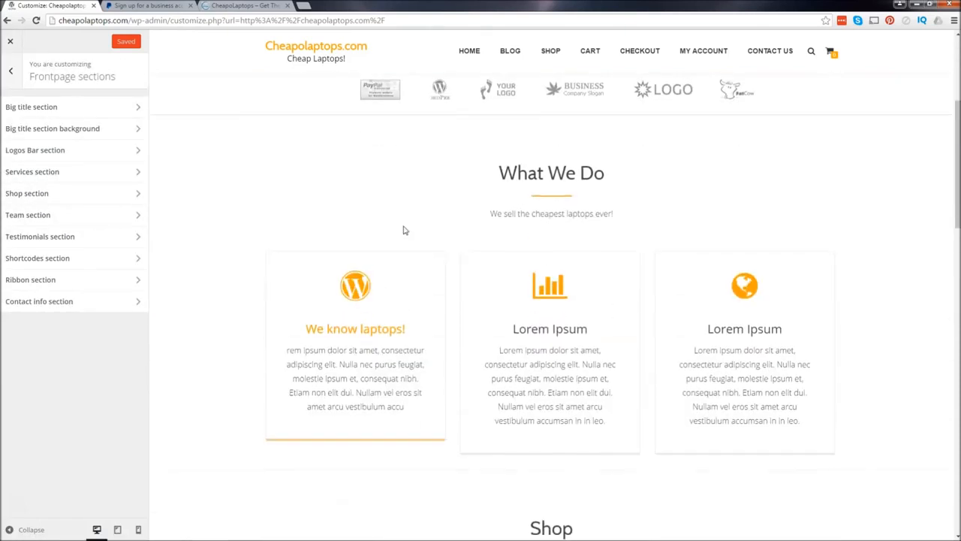
click(85, 177)
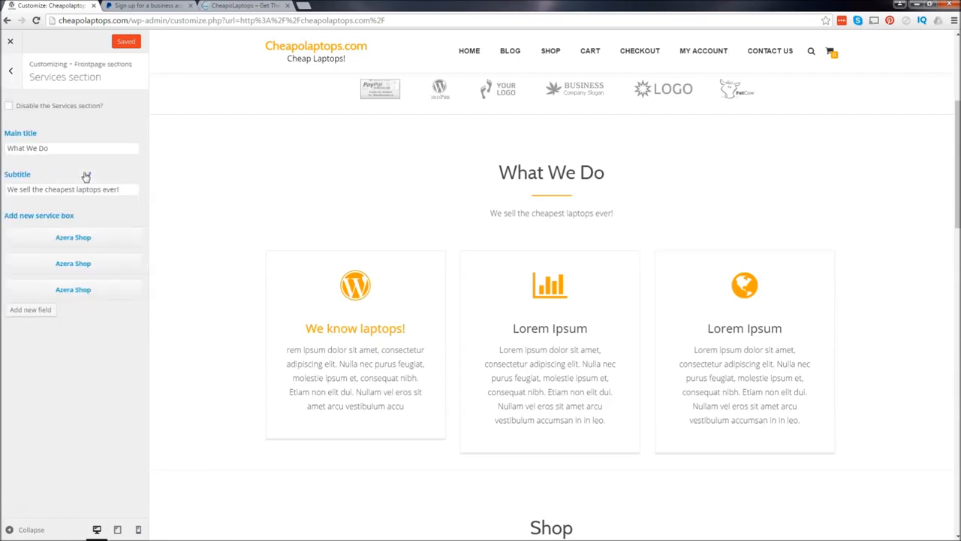
click(30, 313)
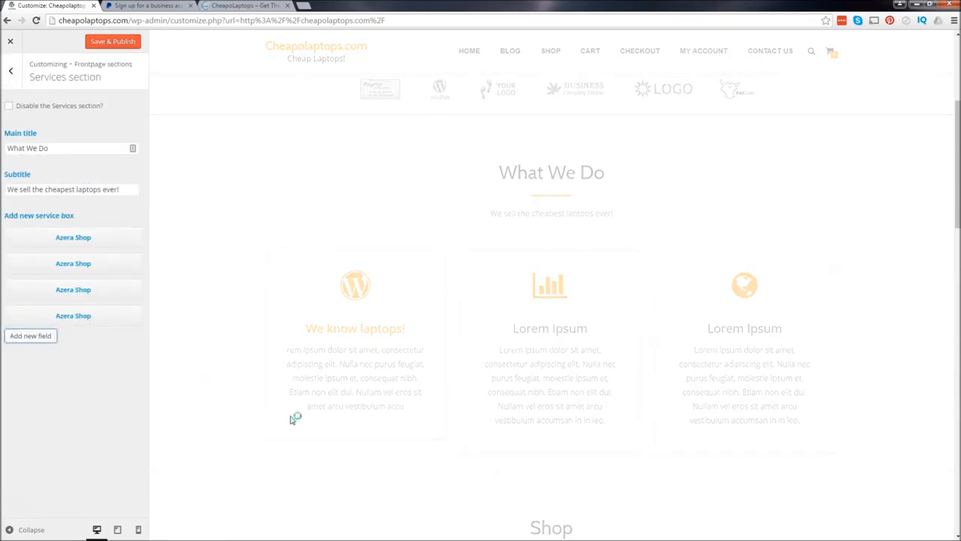
Step: Set the new fourth service box's icon to fa-amazon
click(91, 316)
scroll(91, 316, down, 1)
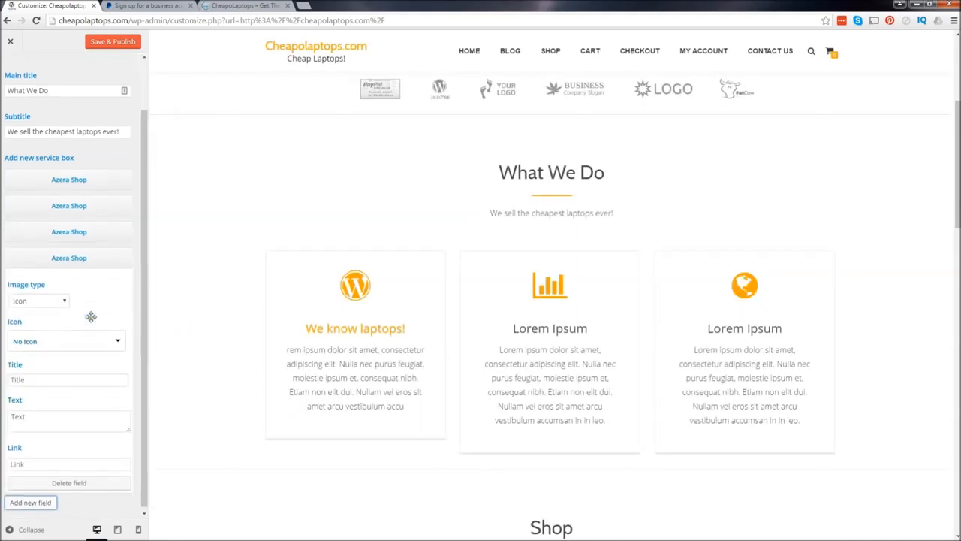
click(83, 338)
scroll(81, 398, down, 4)
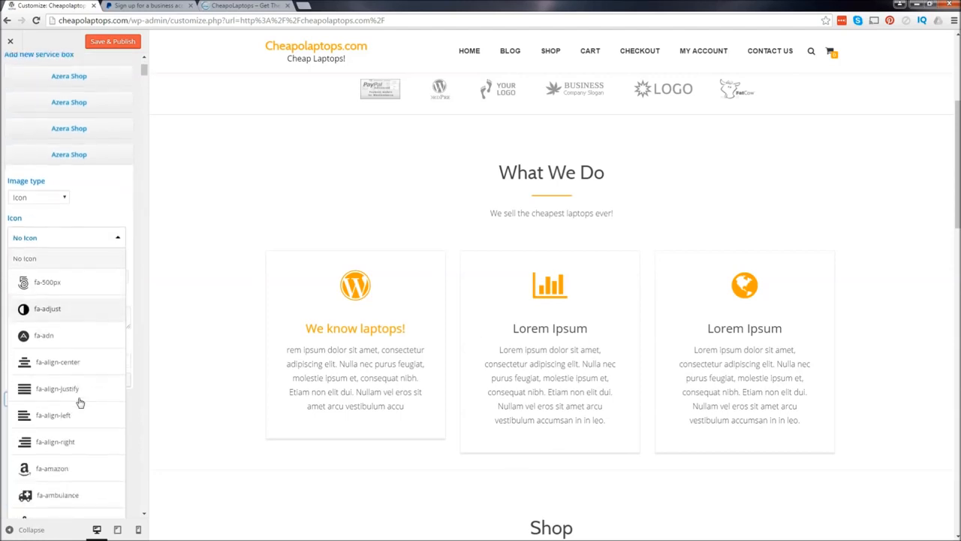
click(23, 321)
Step: Title the fourth service box "Visit Our Amazon Store"
click(53, 376)
text(W)
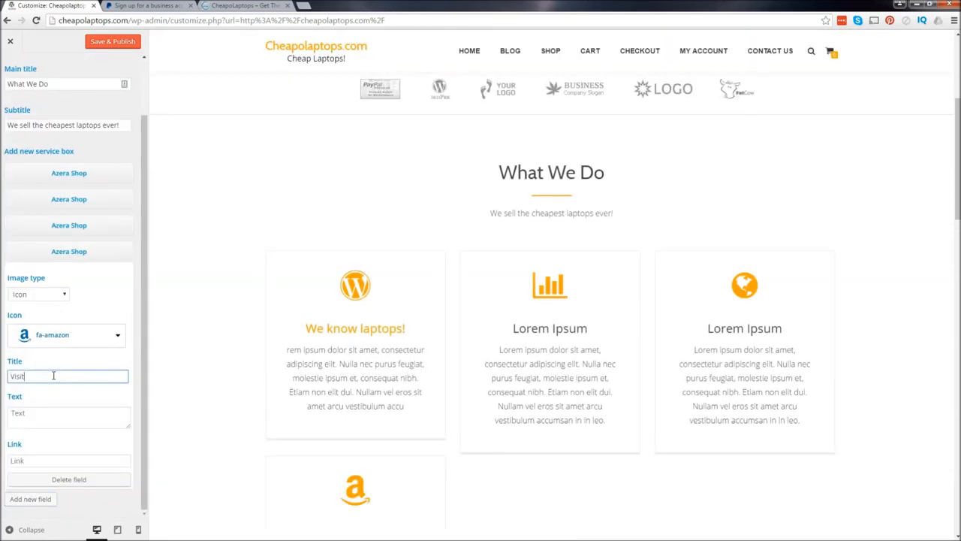
text(isit Our Amazon Store)
key(Tab)
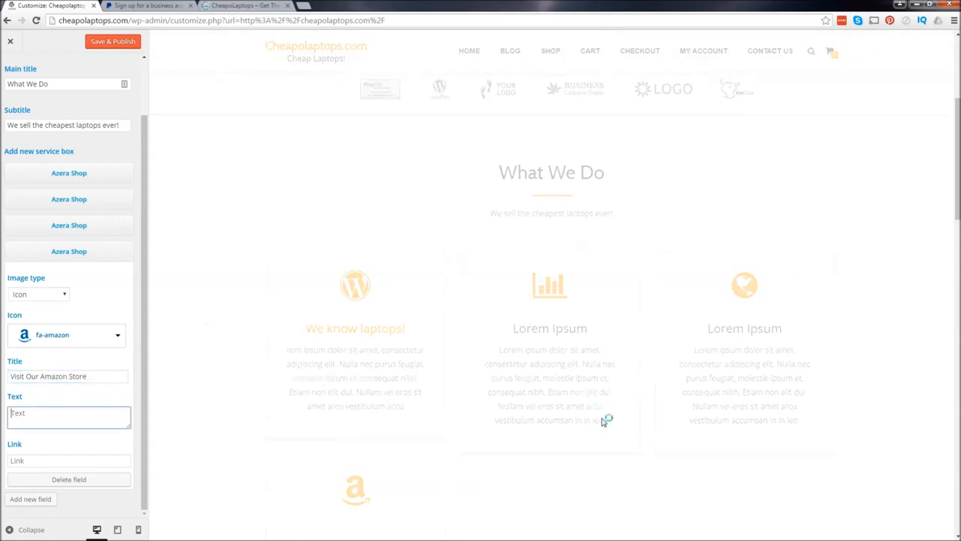
Step: Copy the second service box's placeholder paragraph into the fourth box's text, and save and publish the changes
drag(604, 423, 498, 349)
key(ctrl+c)
click(70, 418)
key(ctrl+v)
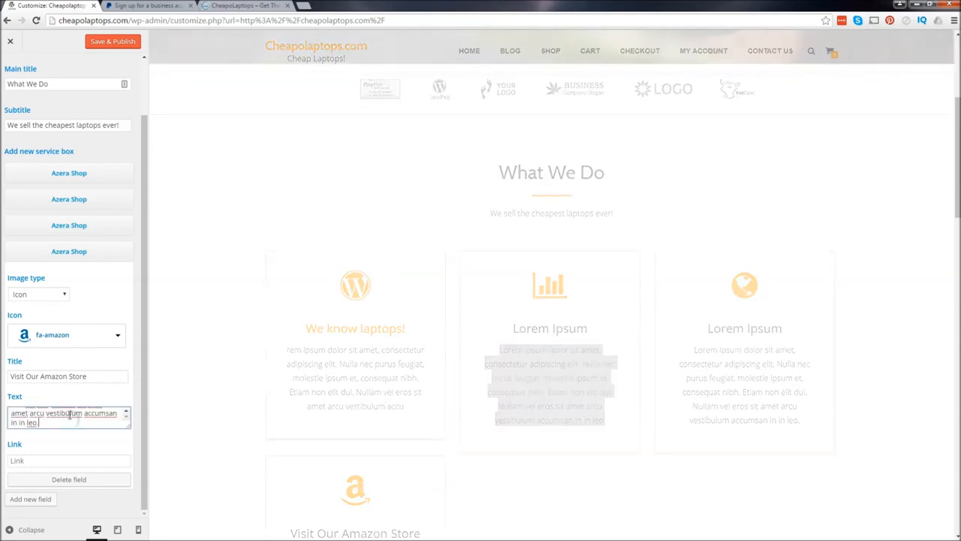
scroll(210, 303, down, 2)
scroll(210, 303, down, 2)
click(48, 460)
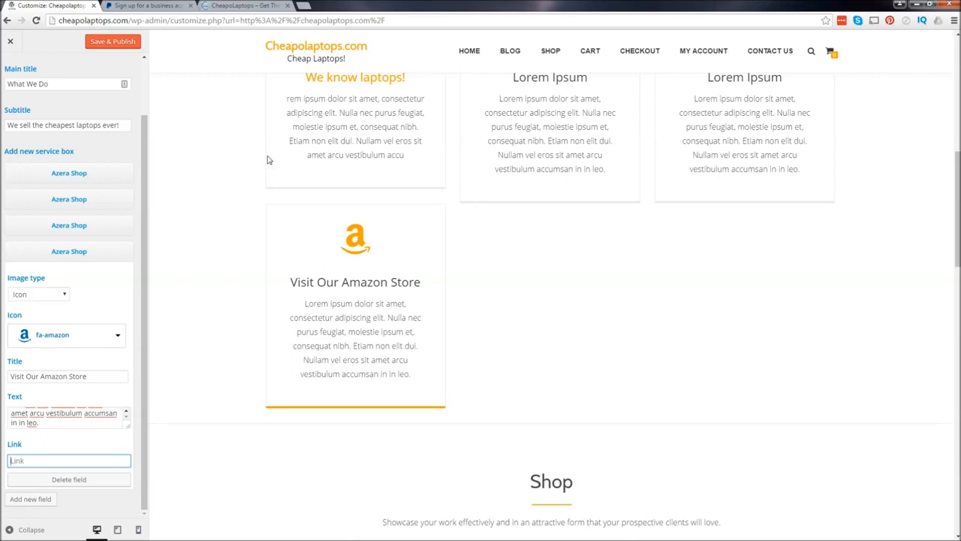
click(132, 40)
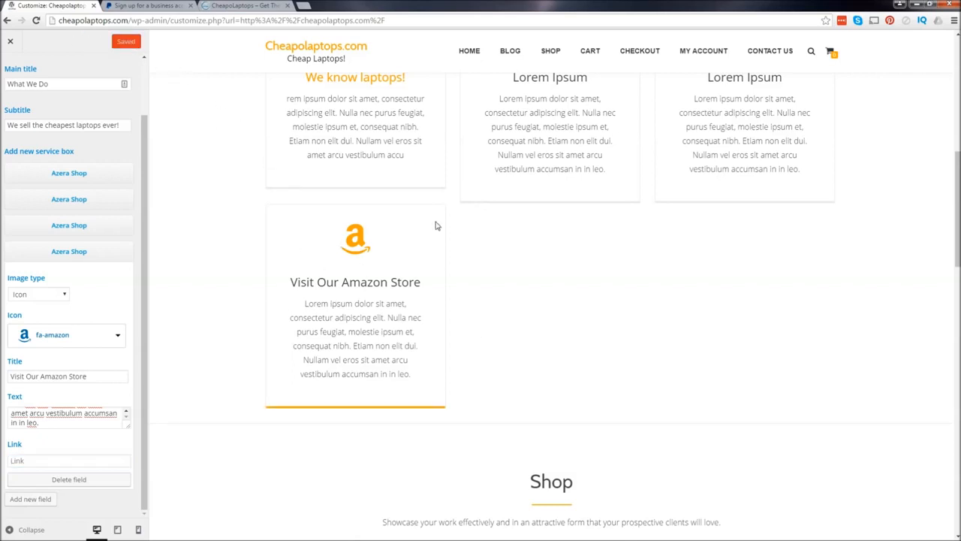
Step: Review the service boxes in the preview and open the Shop section's settings under the front page sections
scroll(433, 248, up, 2)
scroll(448, 285, up, 1)
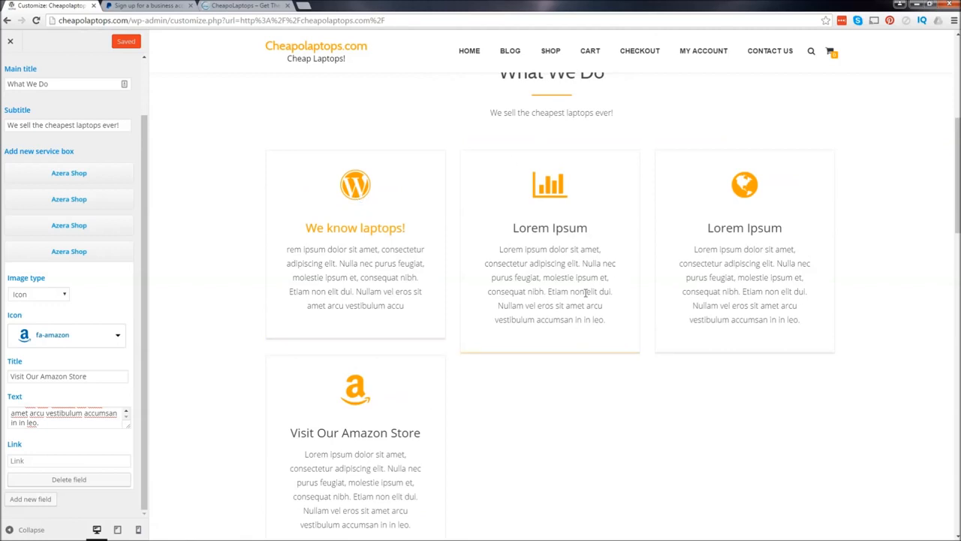
scroll(586, 293, down, 4)
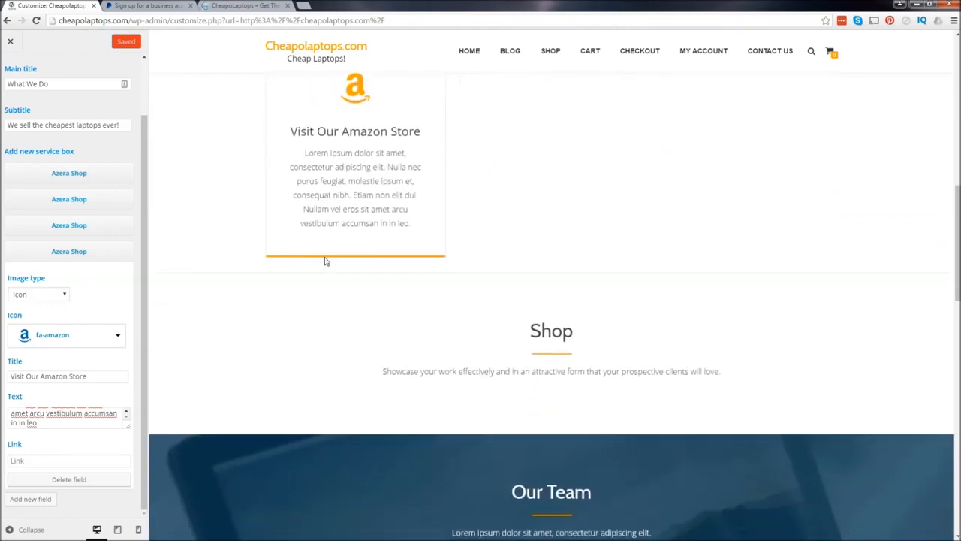
scroll(300, 248, up, 3)
scroll(95, 210, up, 1)
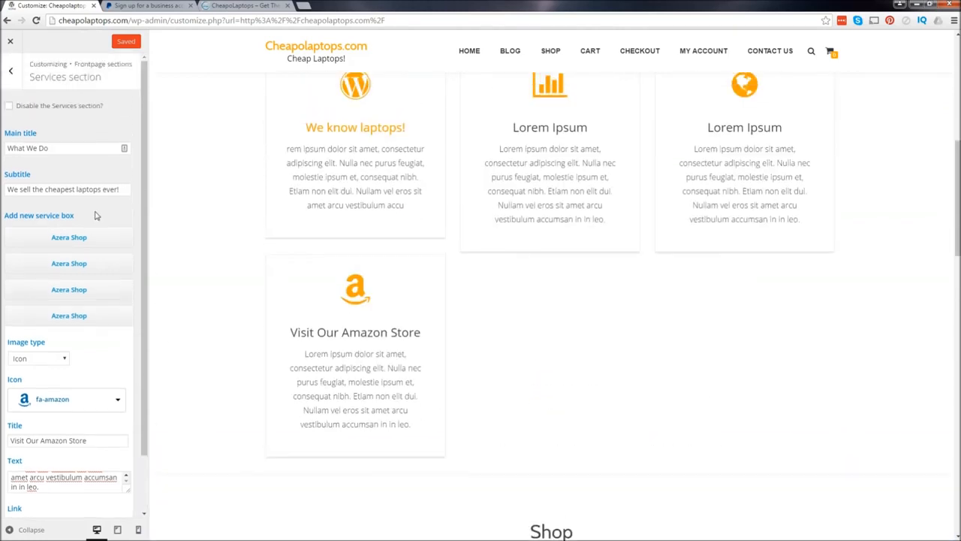
click(8, 72)
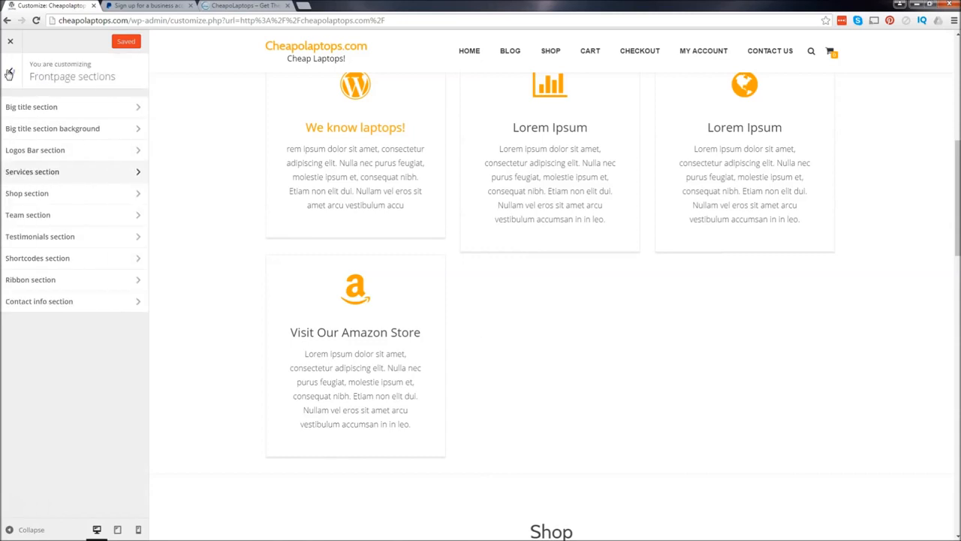
click(30, 194)
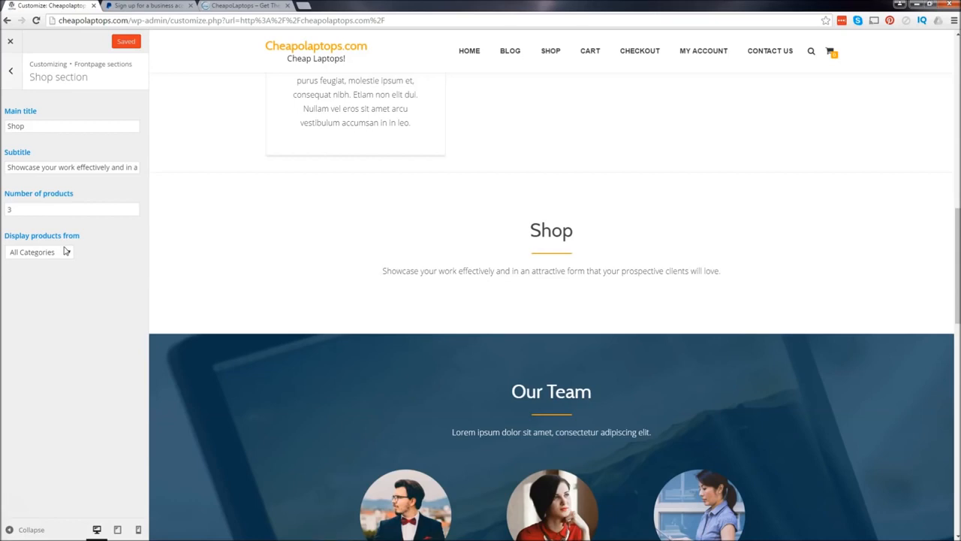
Step: Set the Shop section's main title to "Our Newest Products" and subtitle to "All products on sale 50% OFF!!", and publish
double_click(63, 125)
text(Ou)
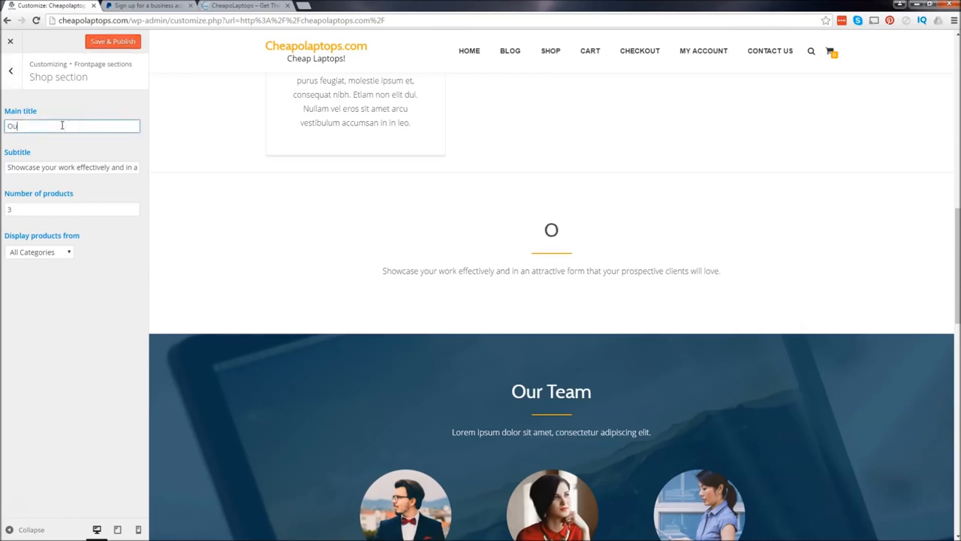
text(r Newest Products)
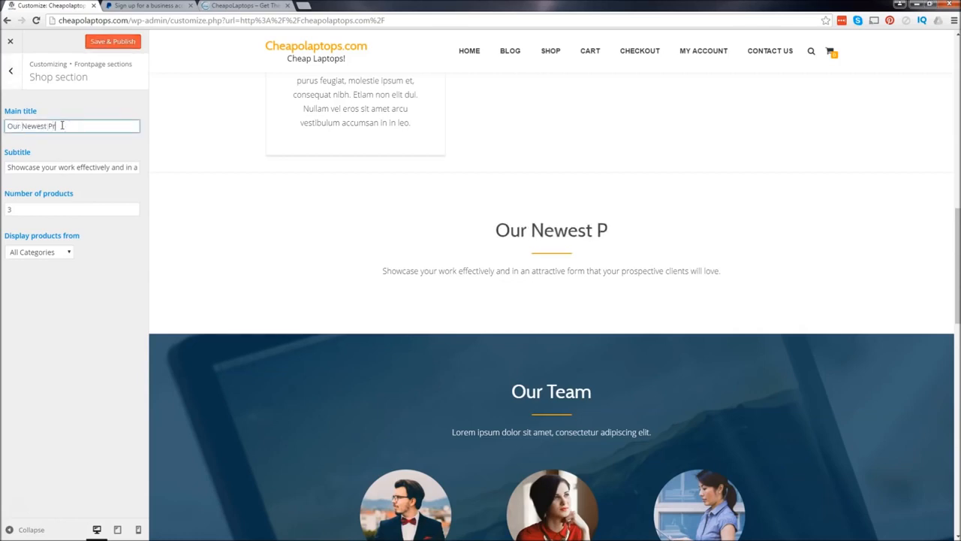
key(Tab)
text(All products on )
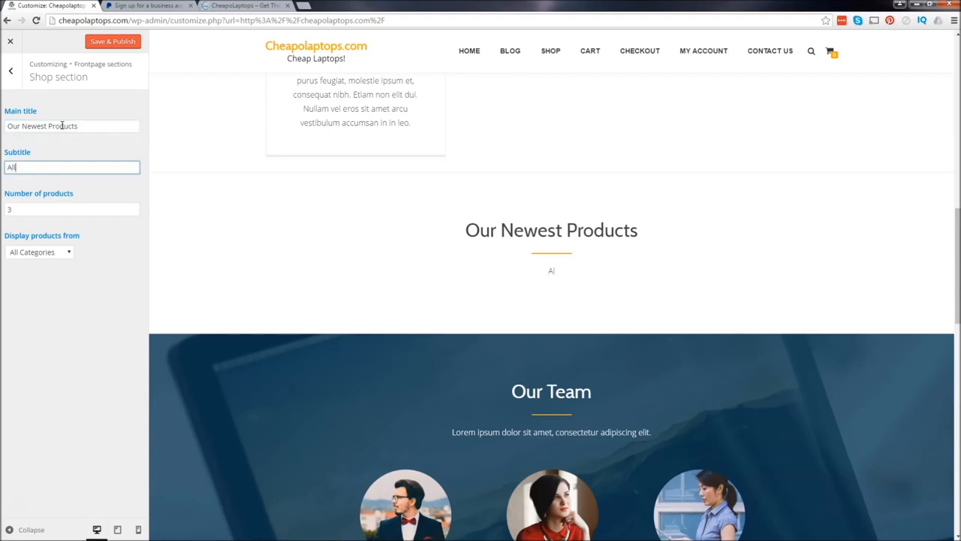
text(sale 50% OFF!!)
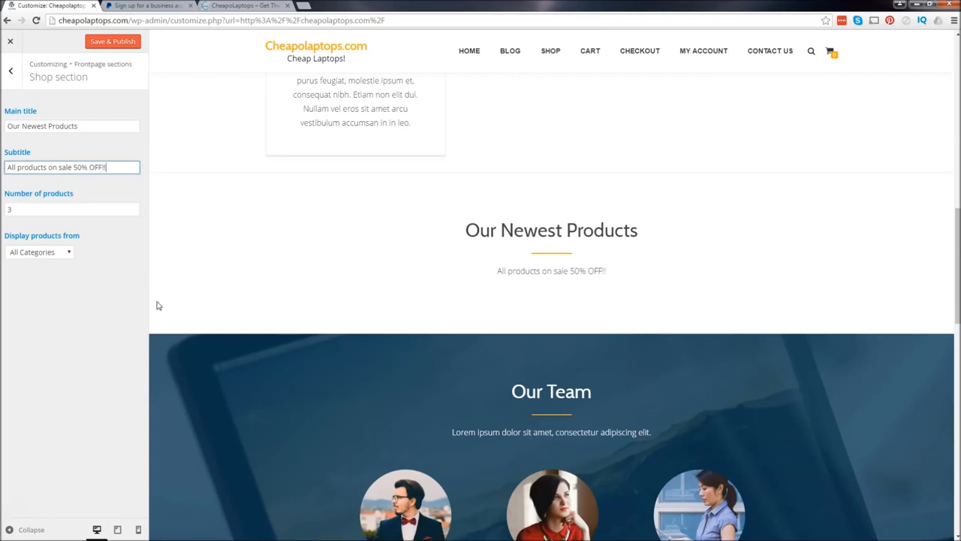
click(114, 45)
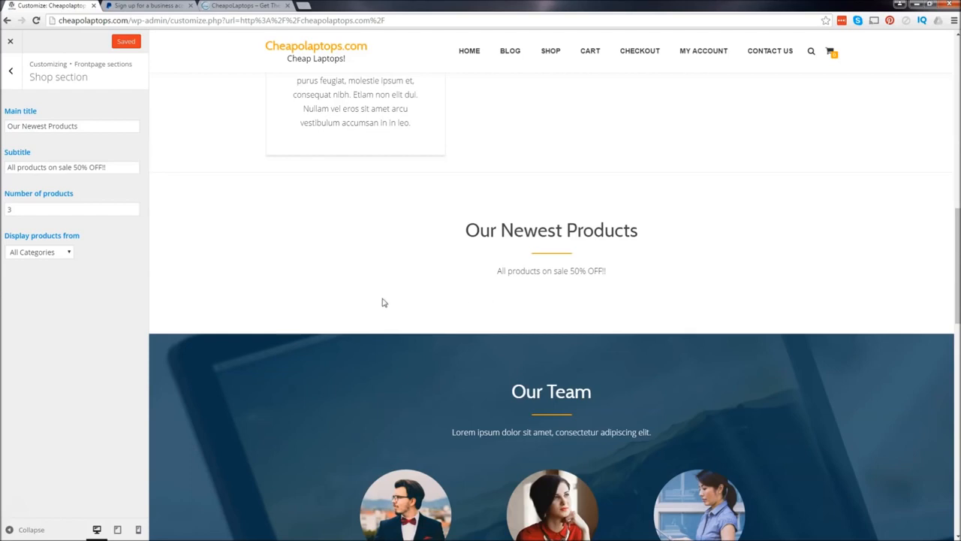
Step: Open the front page Team section and change its main title to "Our Staff"
click(11, 75)
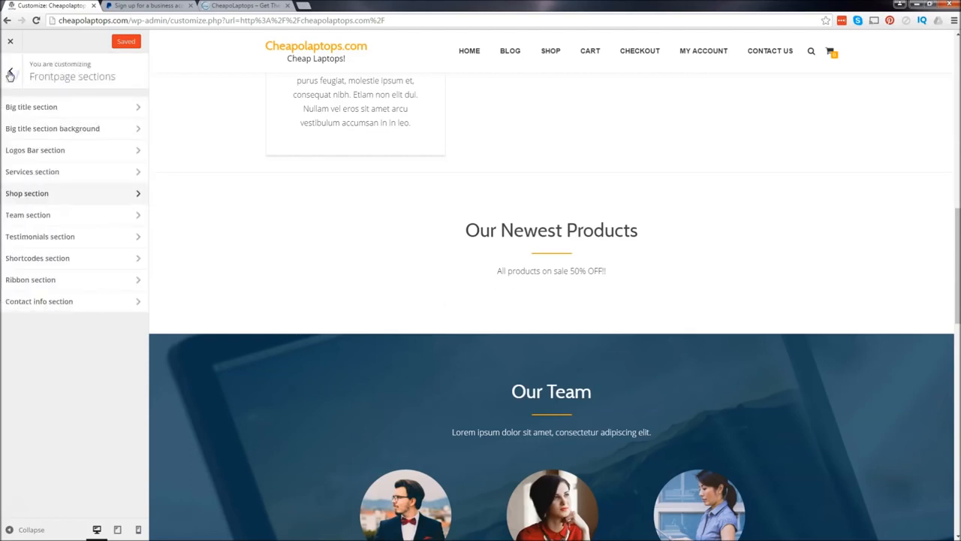
scroll(181, 232, down, 1)
scroll(180, 230, down, 2)
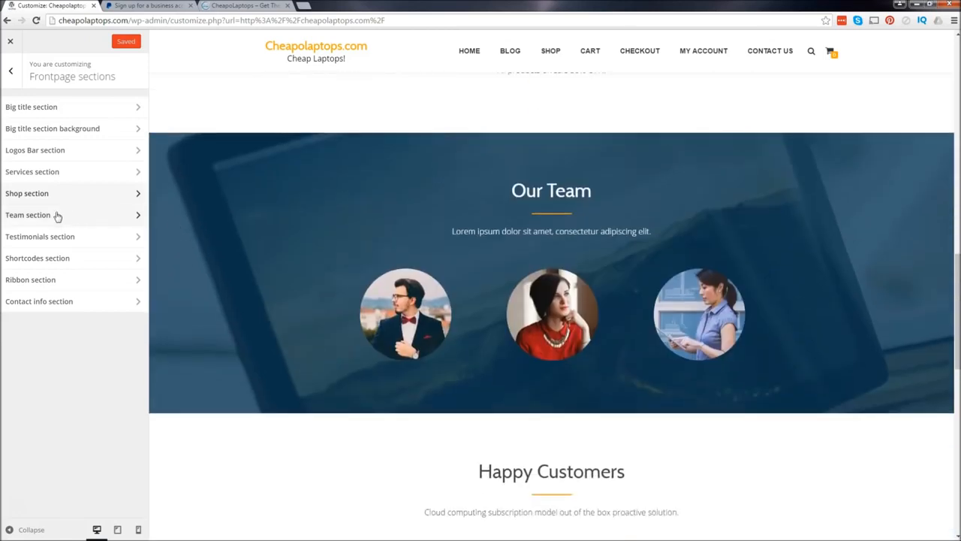
click(34, 215)
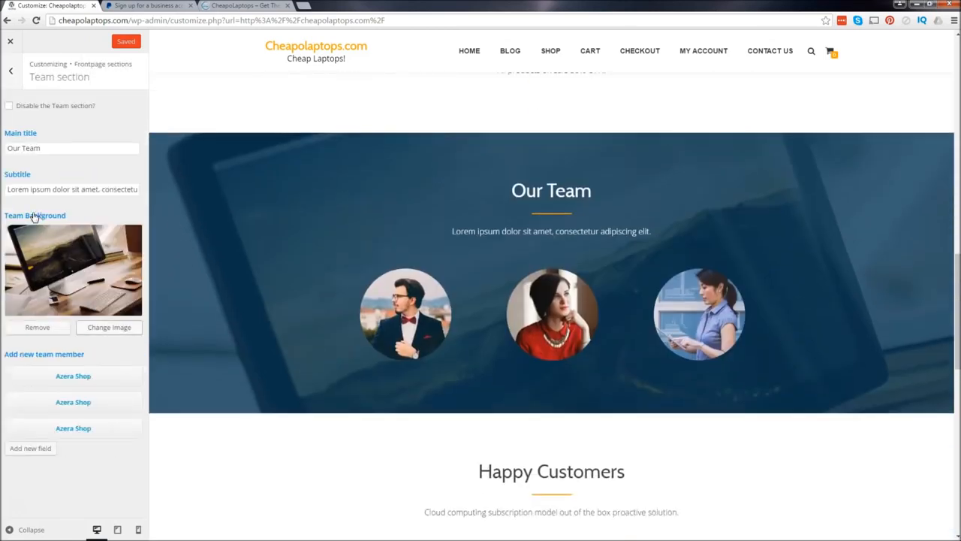
double_click(75, 148)
text(sTAFF)
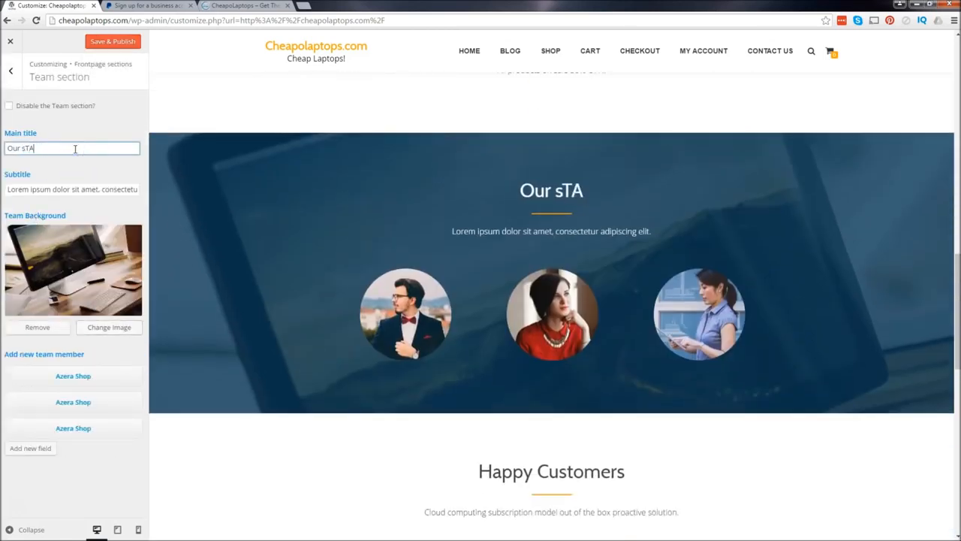
key(BackSpace)
key(BackSpace)
key(BackSpace)
key(BackSpace)
key(BackSpace)
text(Staff)
Step: Set the Team section's subtitle to "We have the best employees ever!"
text(W)
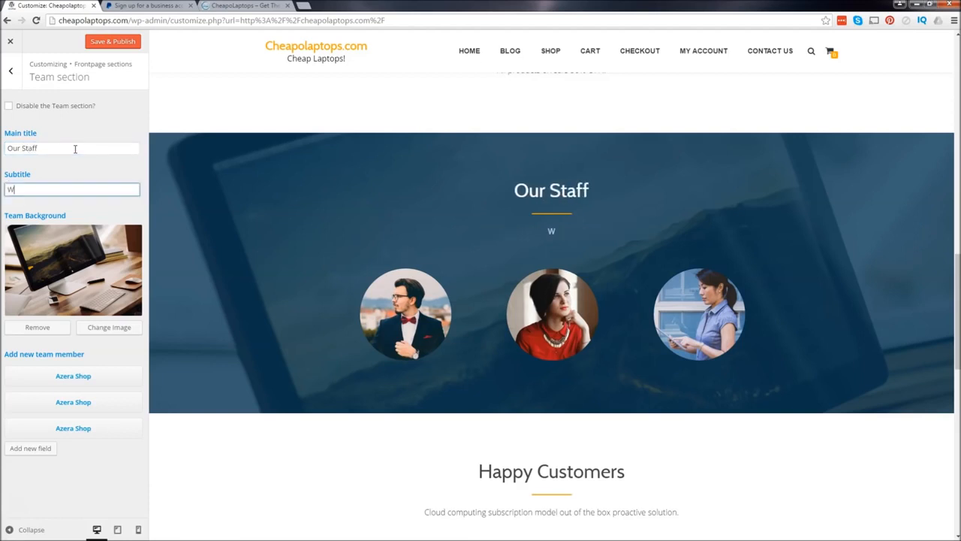
text(e have the best em)
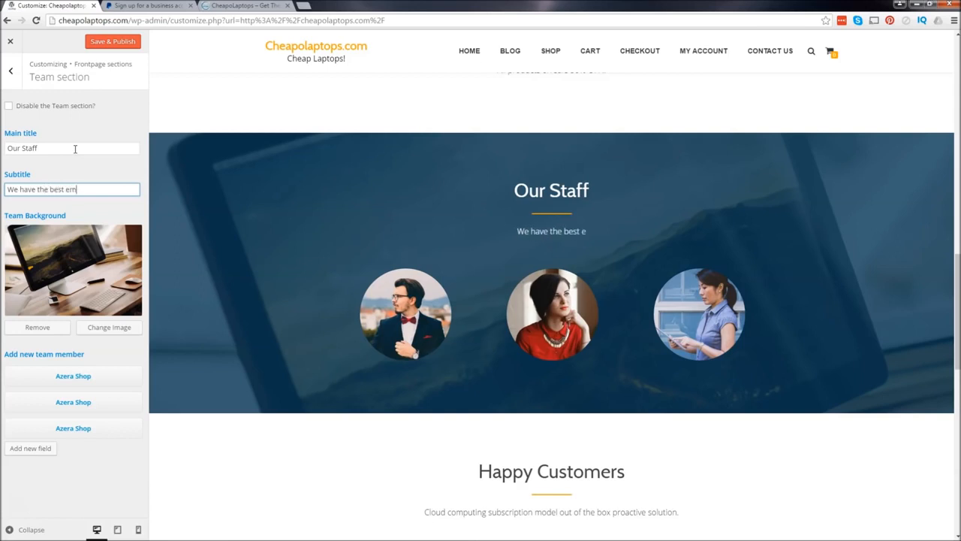
text(ployees ever!)
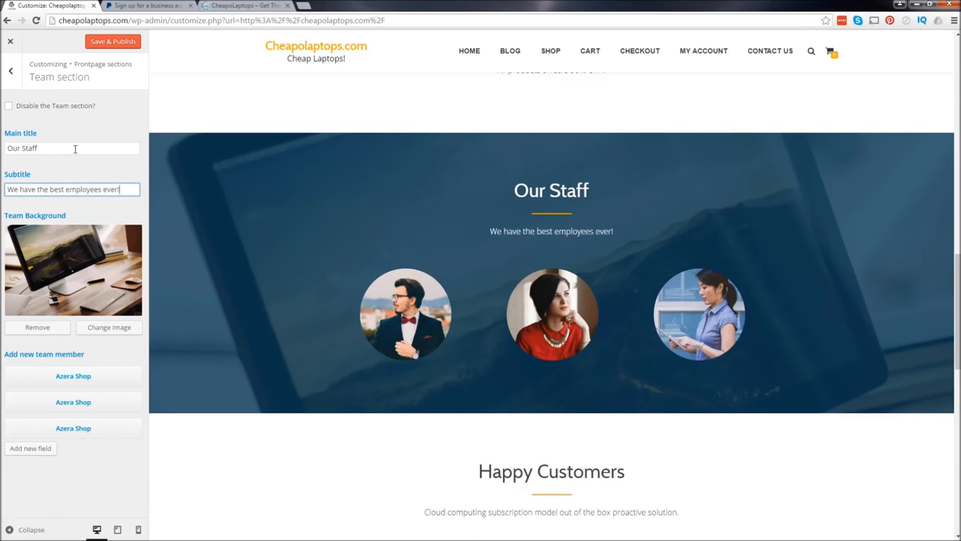
key(Tab)
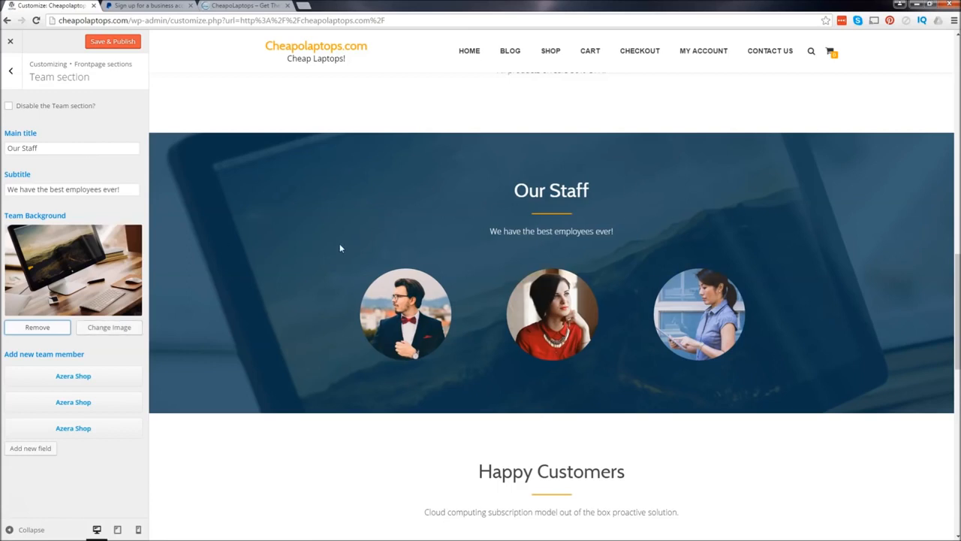
Step: Replace the Team section's background with the "night" image uploaded from the desktop's slider folder
click(37, 328)
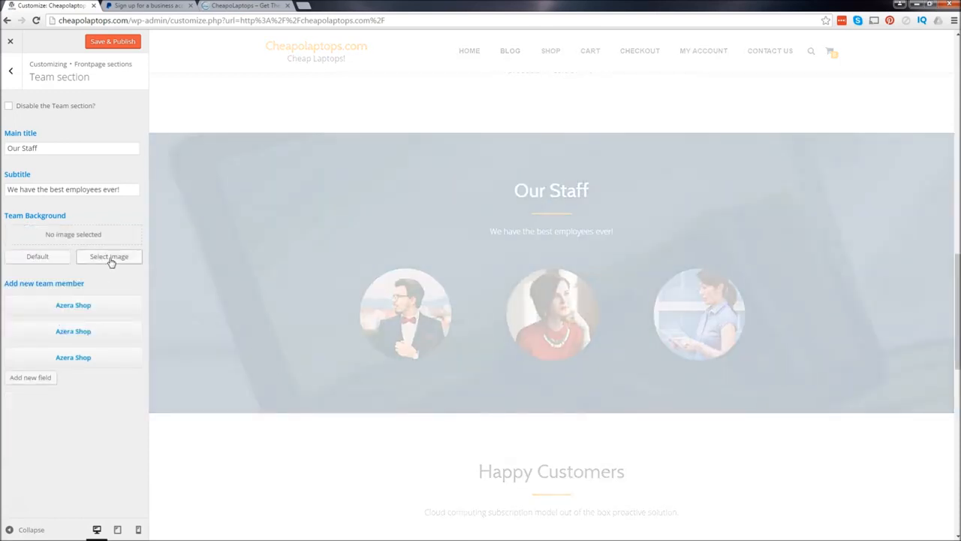
click(109, 257)
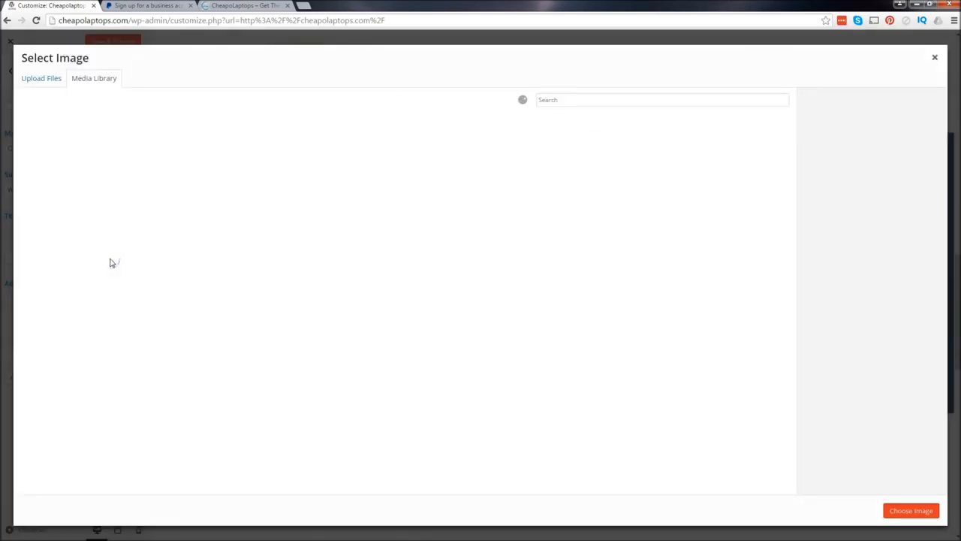
click(42, 80)
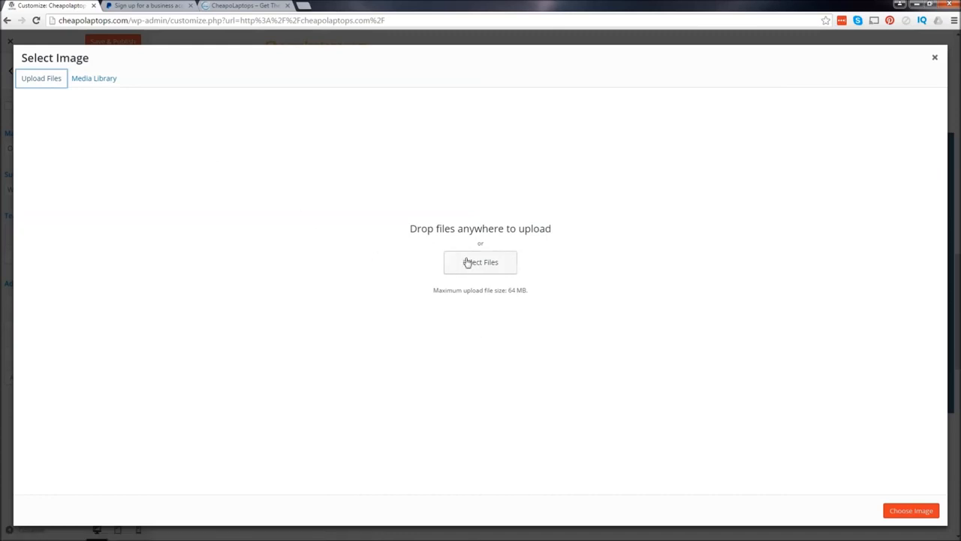
click(488, 264)
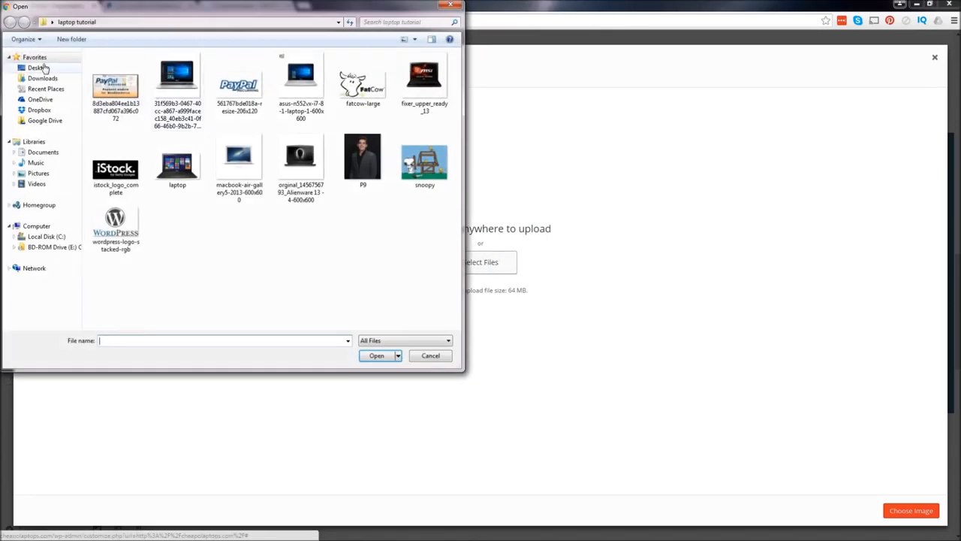
click(39, 67)
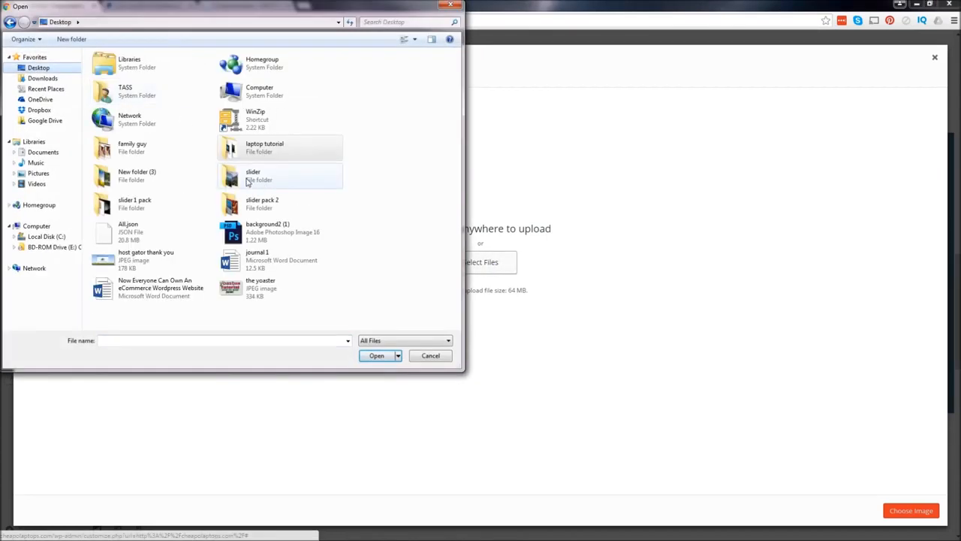
double_click(249, 180)
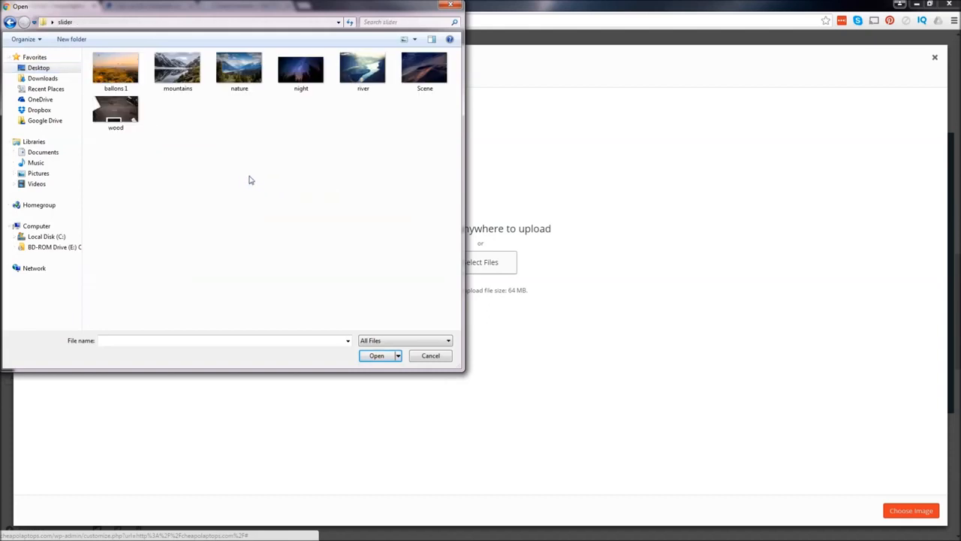
double_click(301, 75)
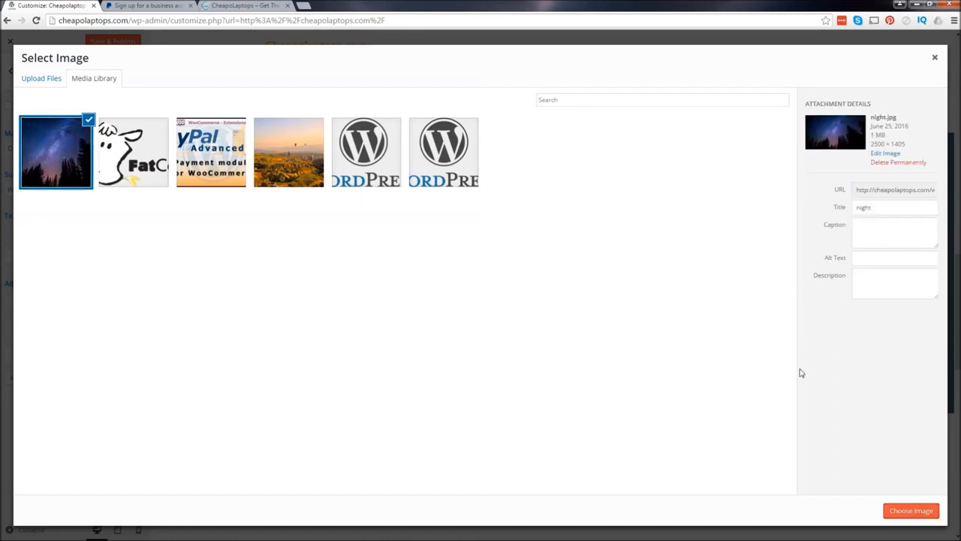
click(911, 511)
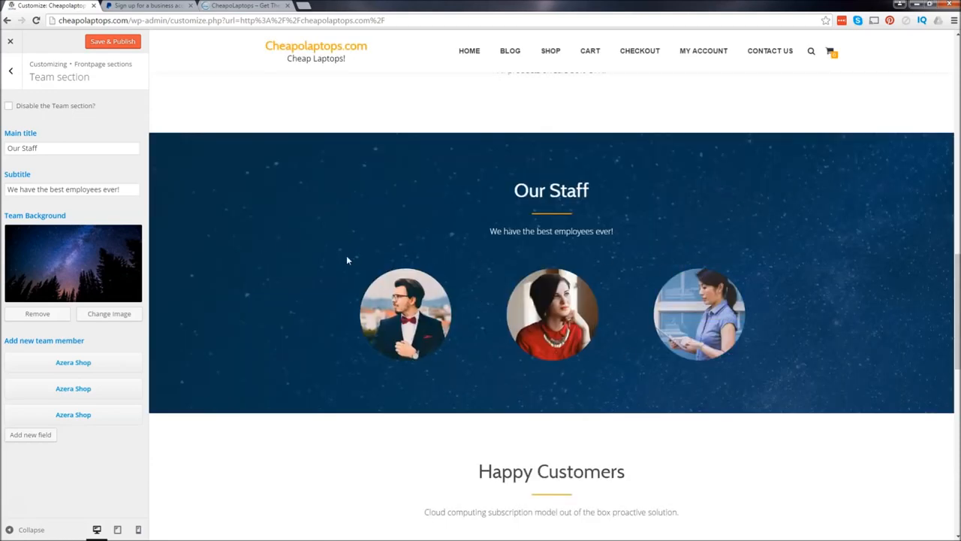
Step: Replace the first team member's image with P9.jpg, uploaded from the desktop's "laptop tutorial" folder
scroll(350, 258, down, 1)
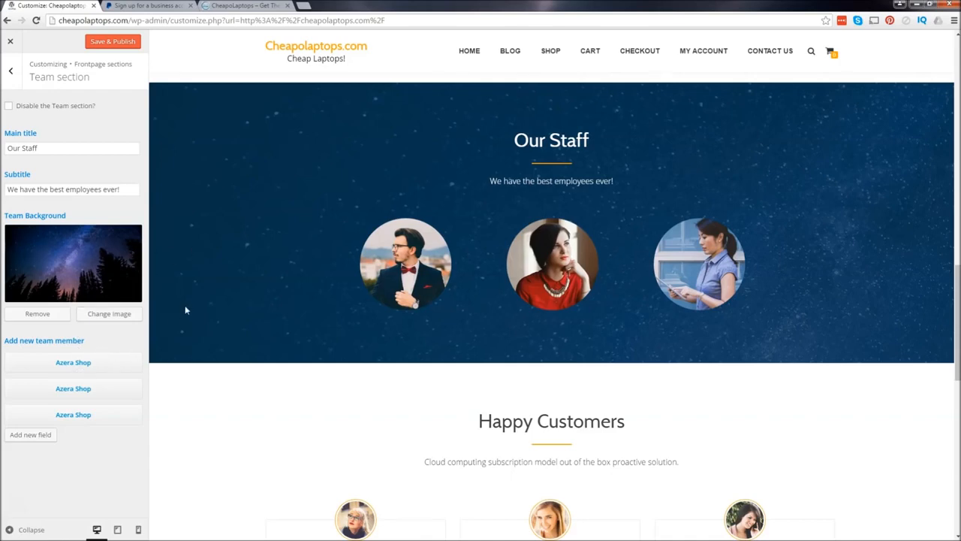
scroll(185, 305, down, 1)
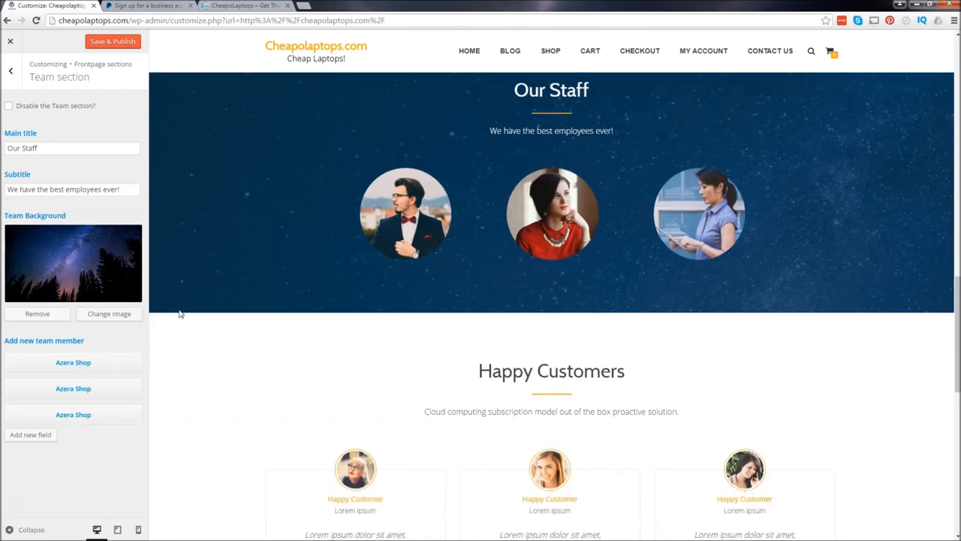
click(73, 362)
triple_click(84, 403)
key(BackSpace)
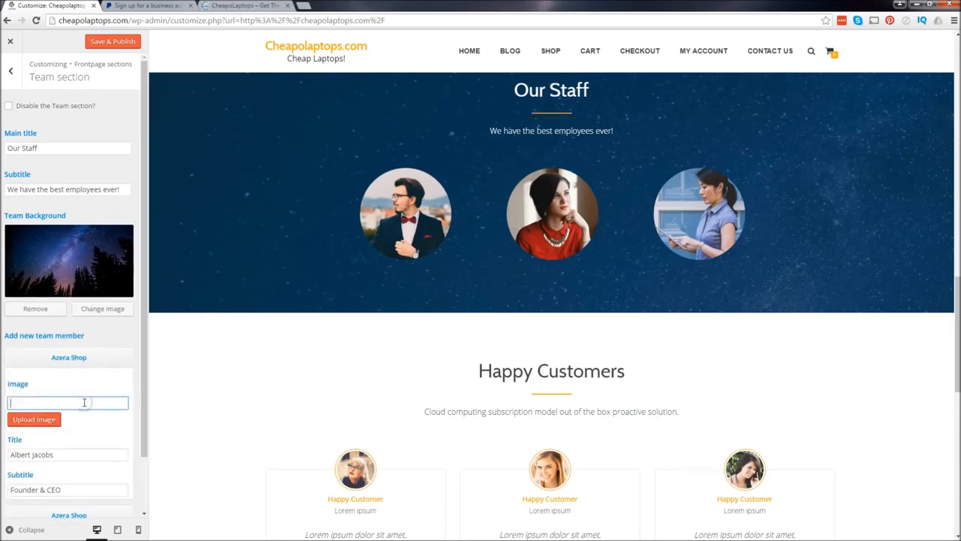
click(33, 422)
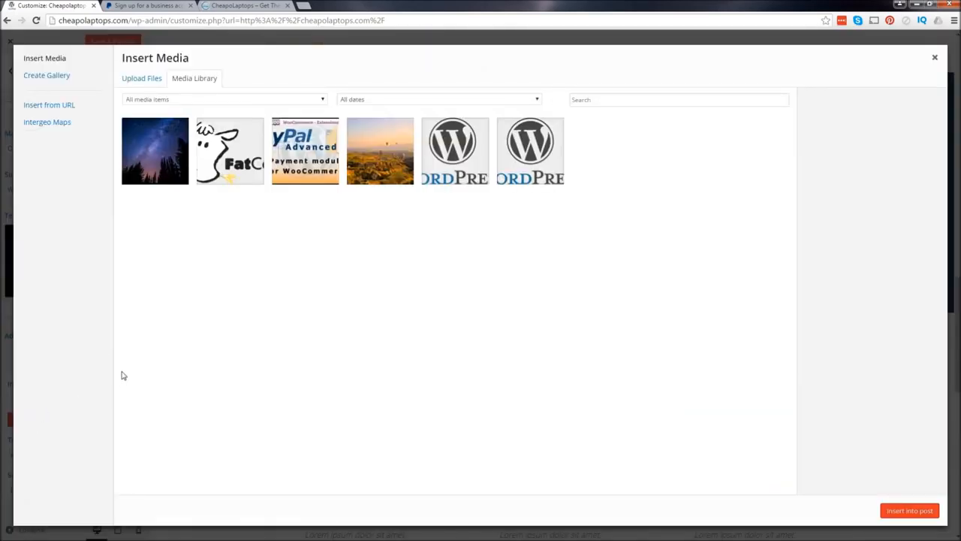
click(142, 79)
click(517, 265)
click(39, 68)
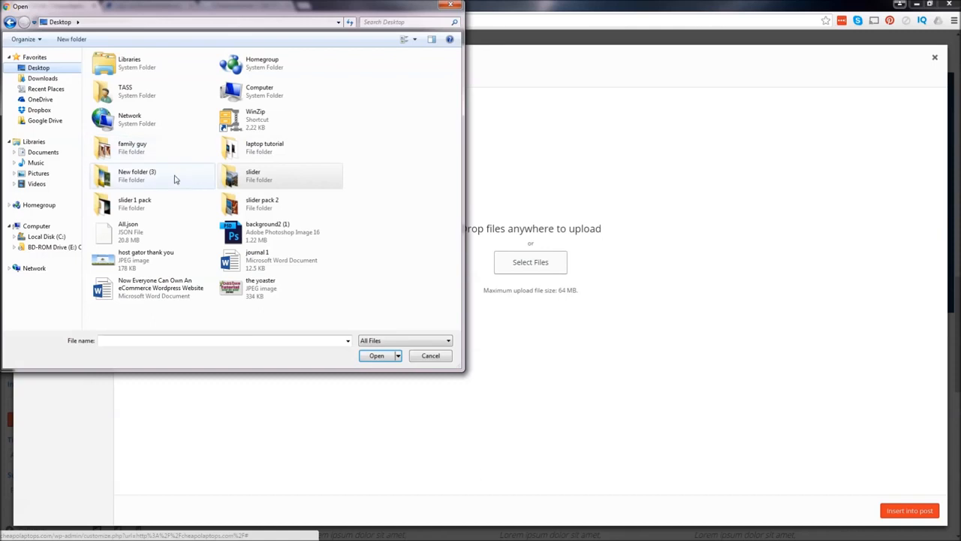
double_click(263, 148)
double_click(363, 152)
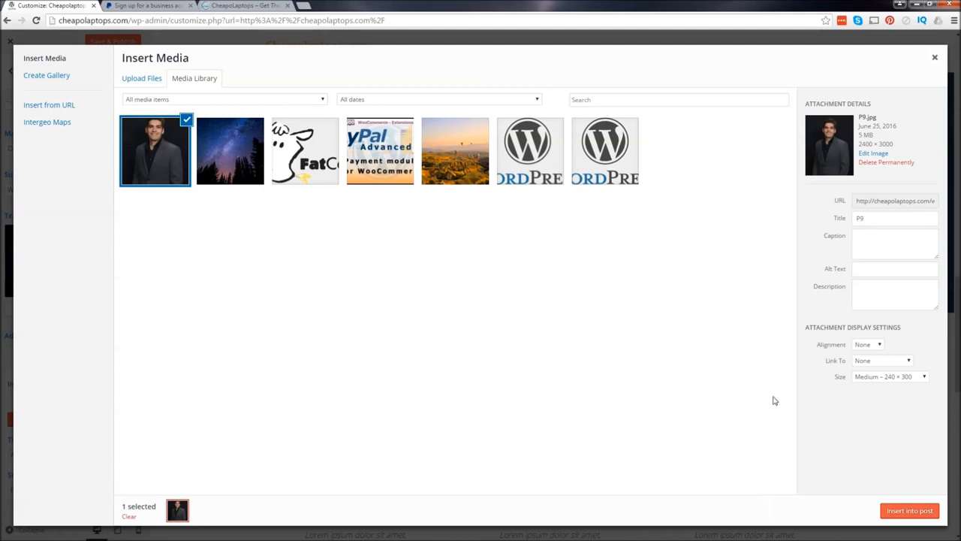
click(924, 515)
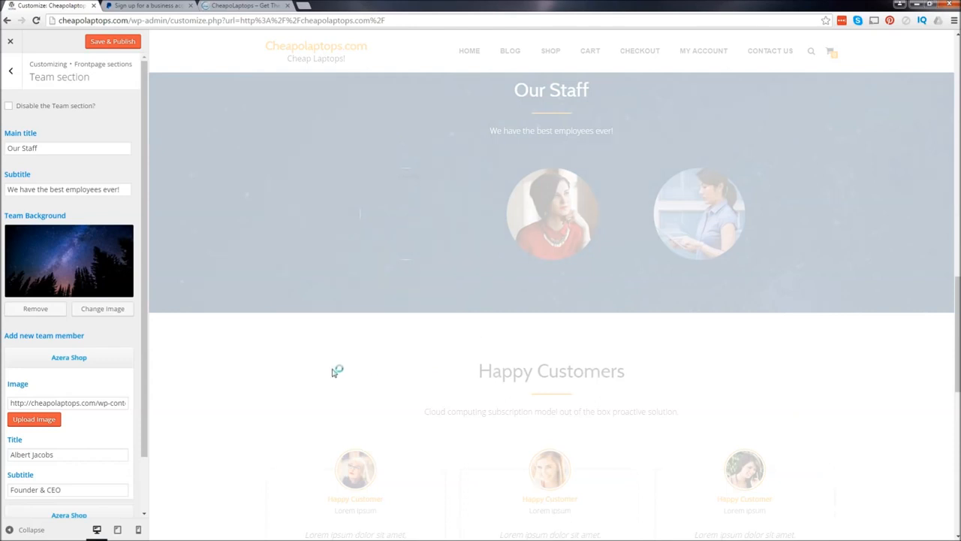
Step: Enter the person's full name as the first team member's title, set the subtitle to "Wordpress Helper", and publish
scroll(270, 359, up, 2)
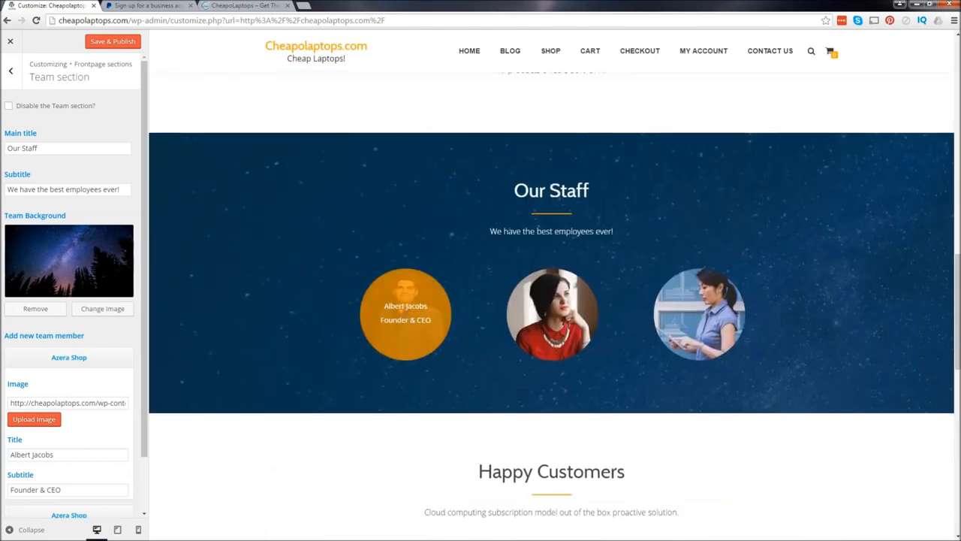
drag(428, 305, 378, 307)
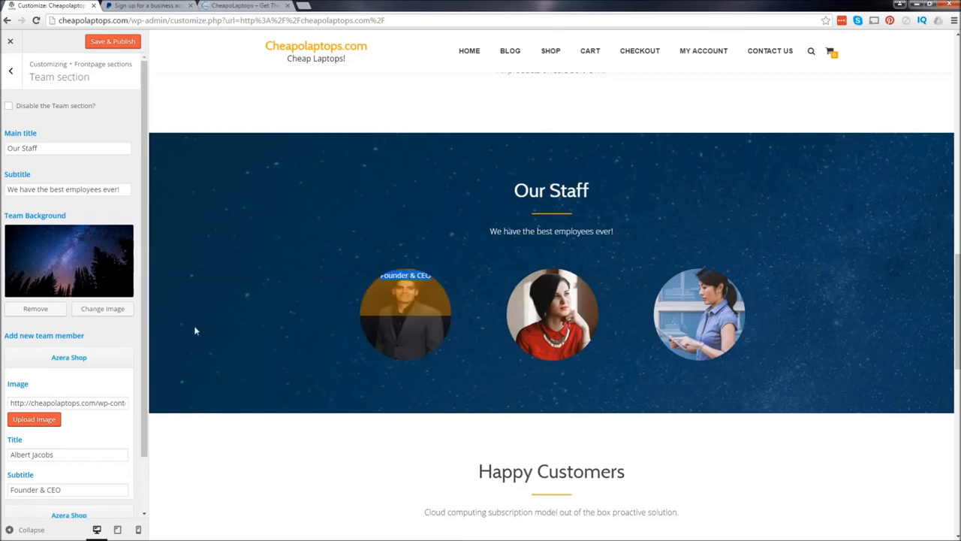
scroll(188, 348, down, 1)
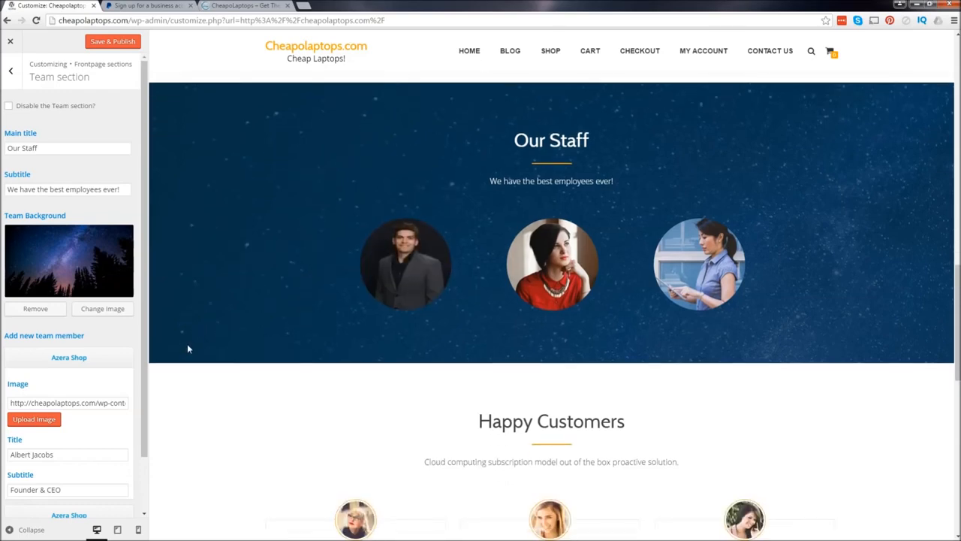
triple_click(90, 455)
text(Dar)
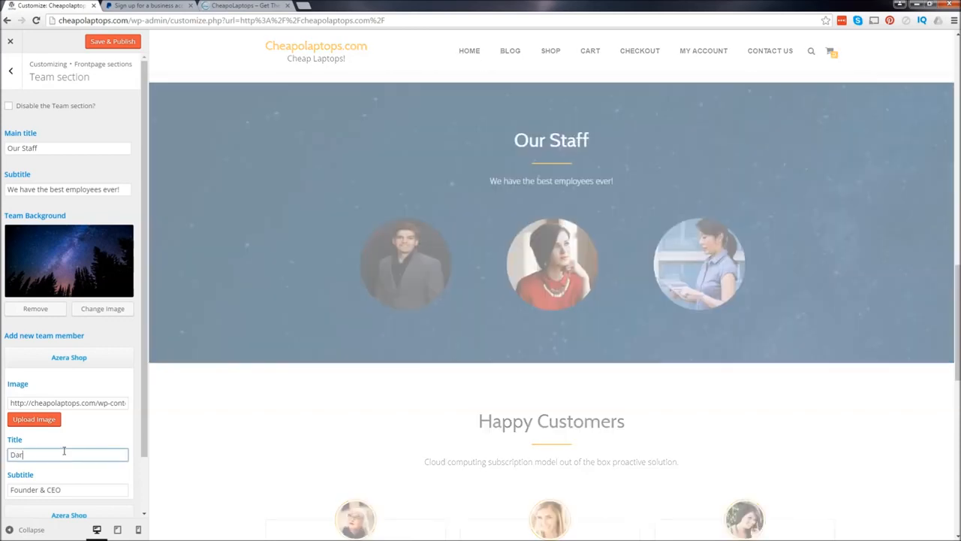
text(rel Wilson)
key(Tab)
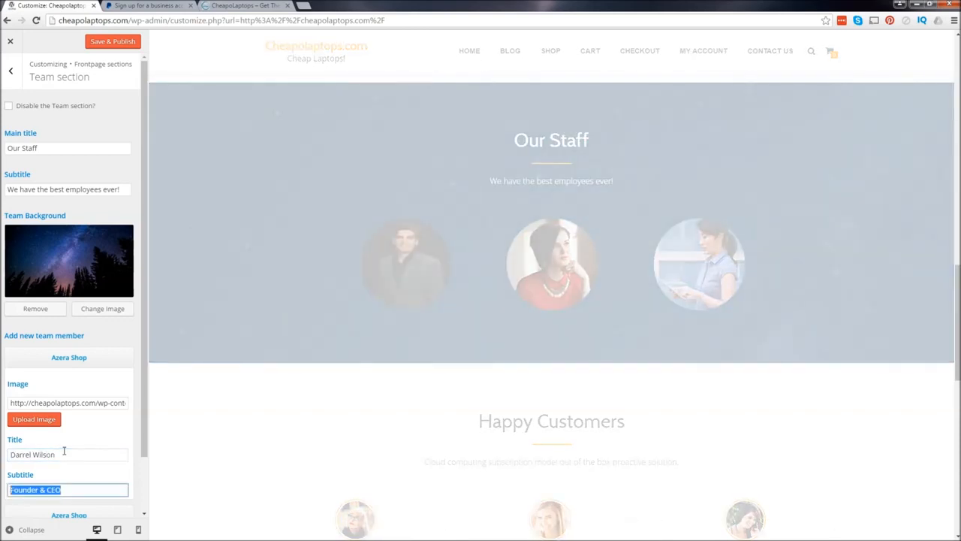
text(Wordpress Helper)
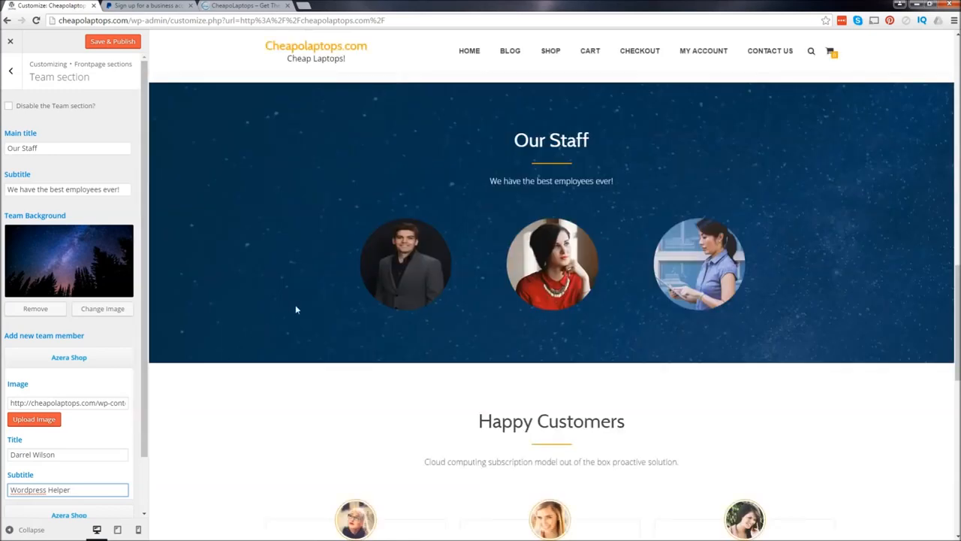
mouse_move(375, 258)
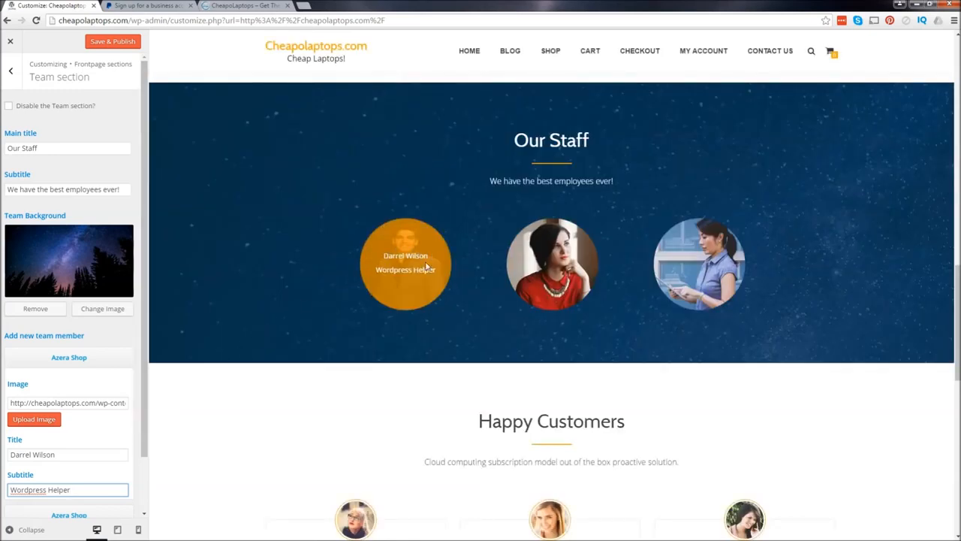
click(124, 42)
Step: Collapse the first team member's entry and open the second one to view its image, title and subtitle fields
scroll(135, 200, down, 2)
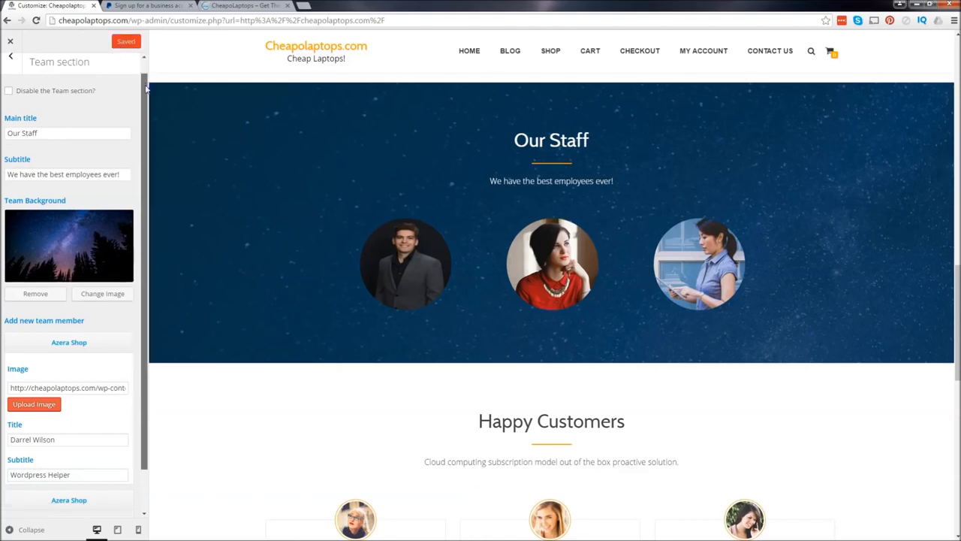
click(74, 300)
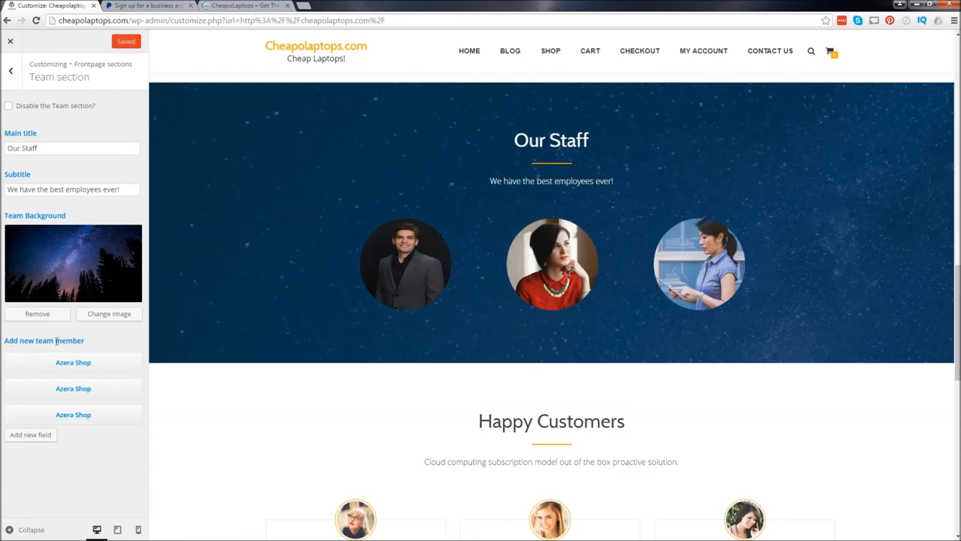
click(79, 391)
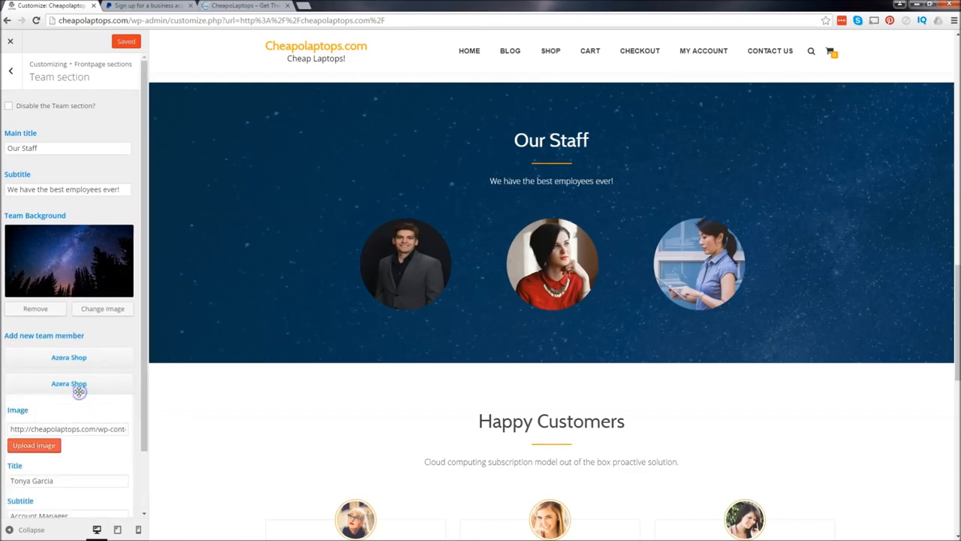
scroll(75, 392, down, 1)
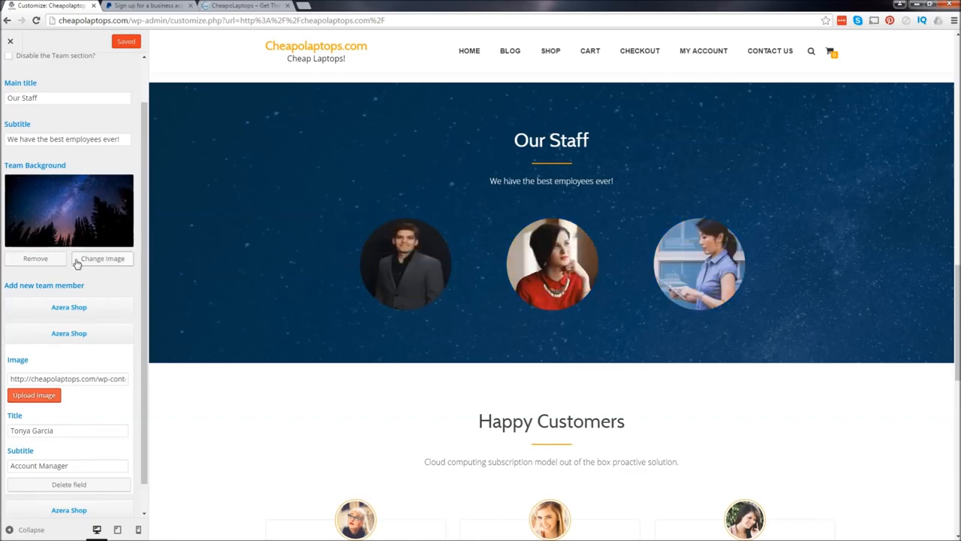
Step: Try disabling the Team section on the front page, and enable it again
scroll(101, 289, up, 1)
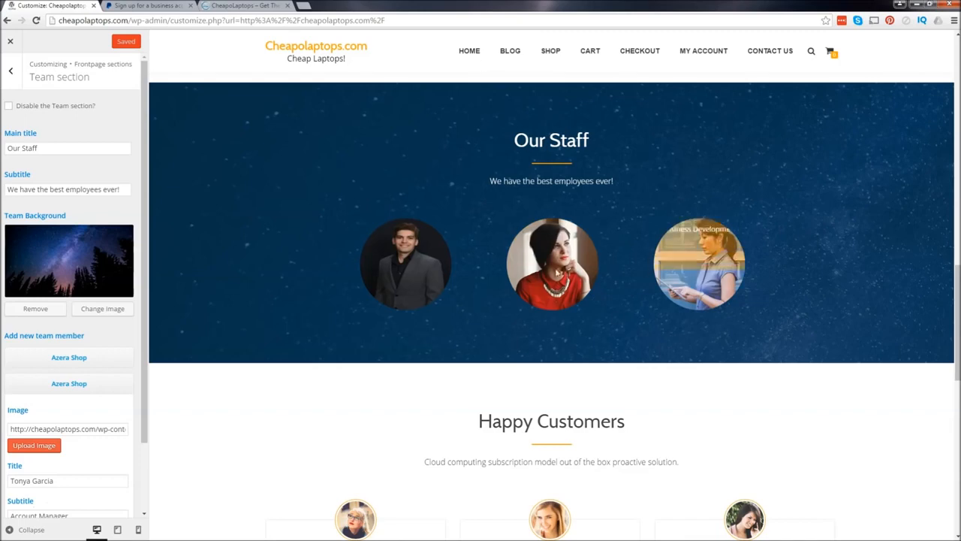
click(9, 106)
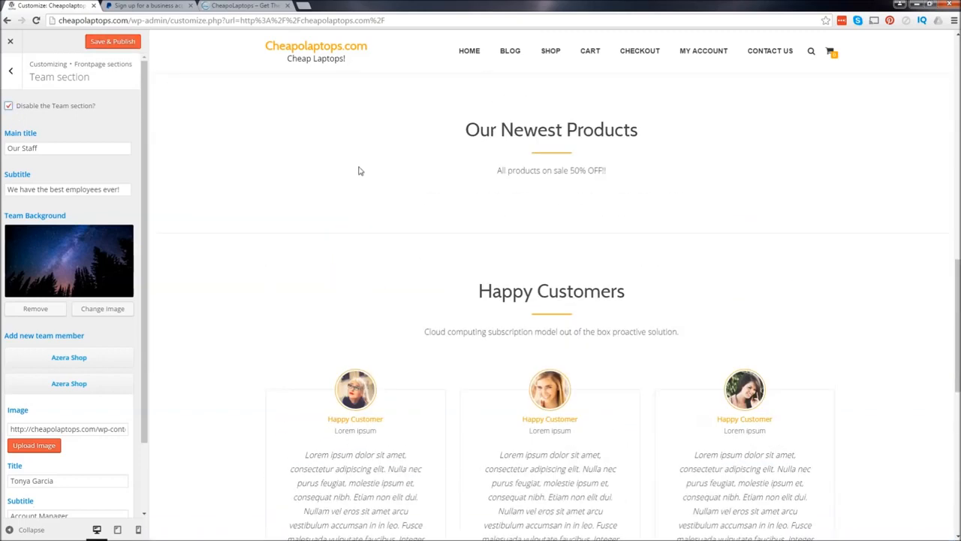
click(9, 106)
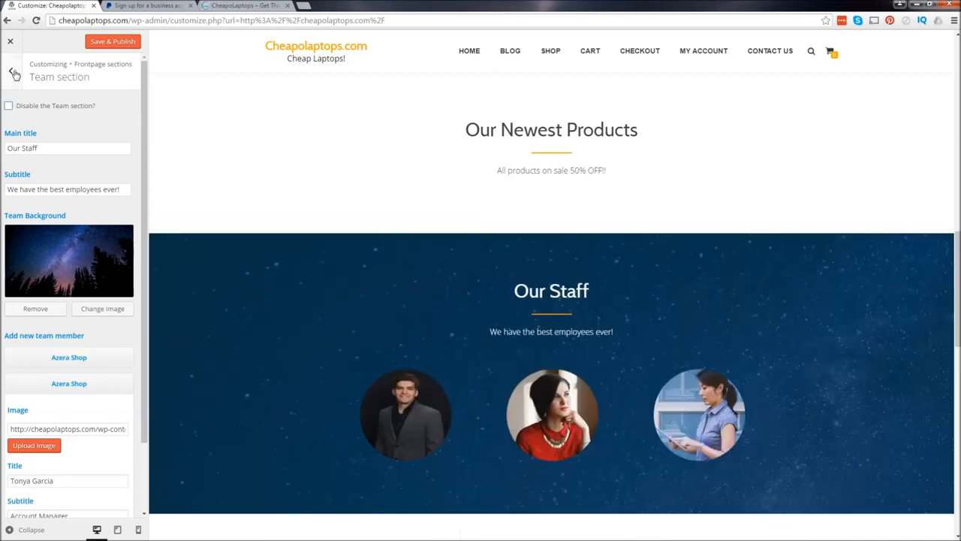
Step: Open the front page Testimonials section and change its main title to "Meet Our Customers"
click(14, 73)
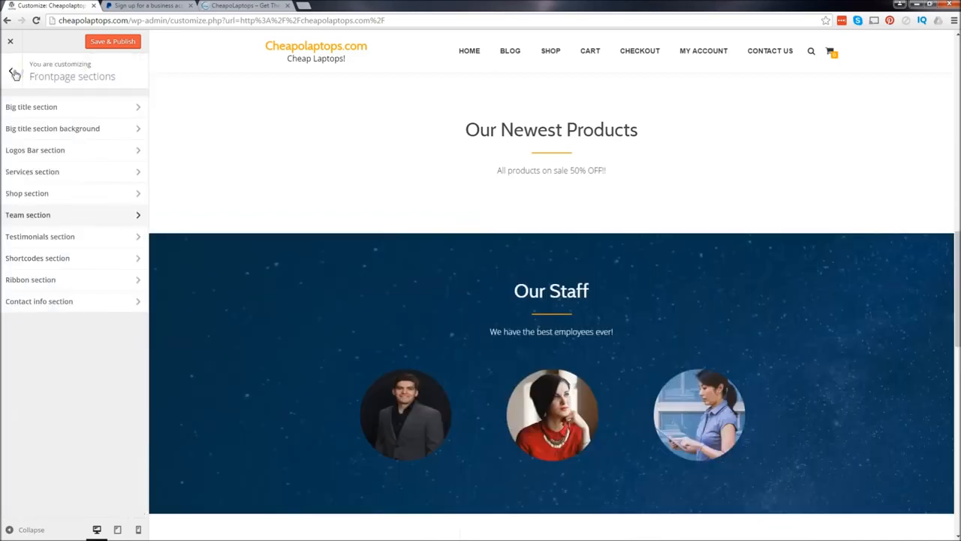
click(32, 239)
scroll(201, 282, down, 6)
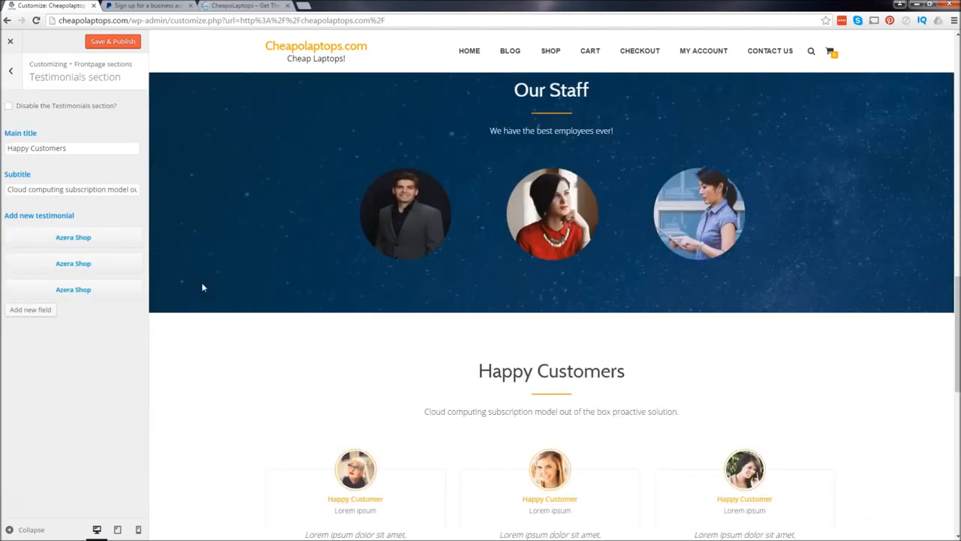
scroll(201, 287, down, 1)
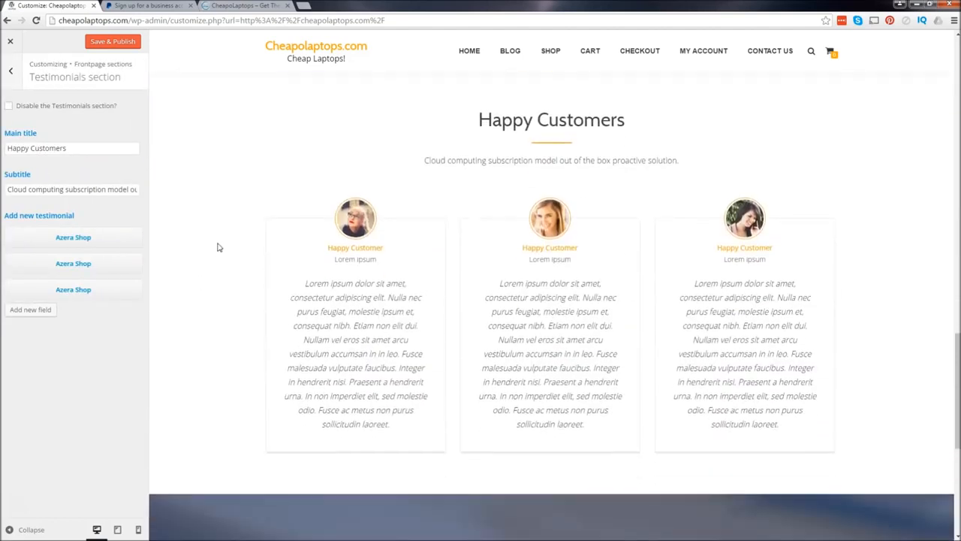
triple_click(76, 148)
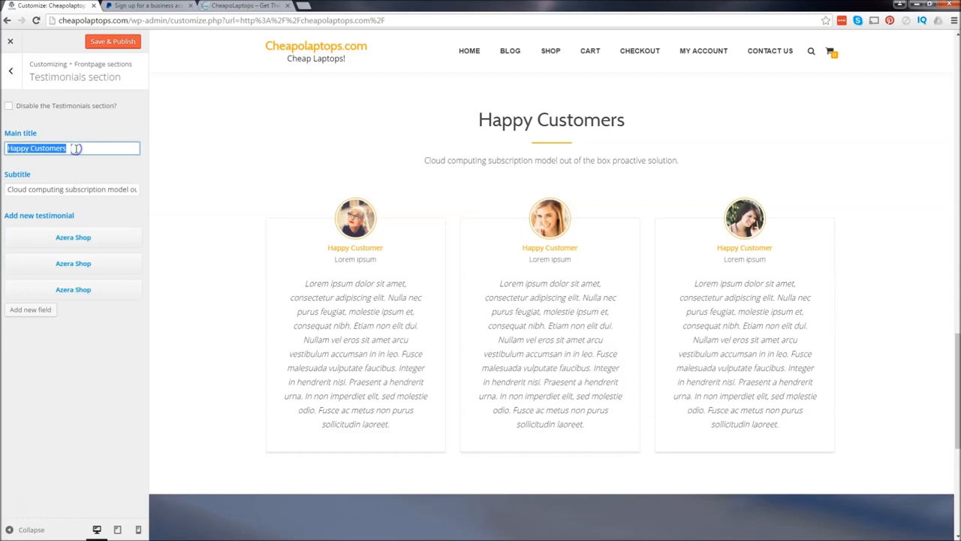
text(Meet our)
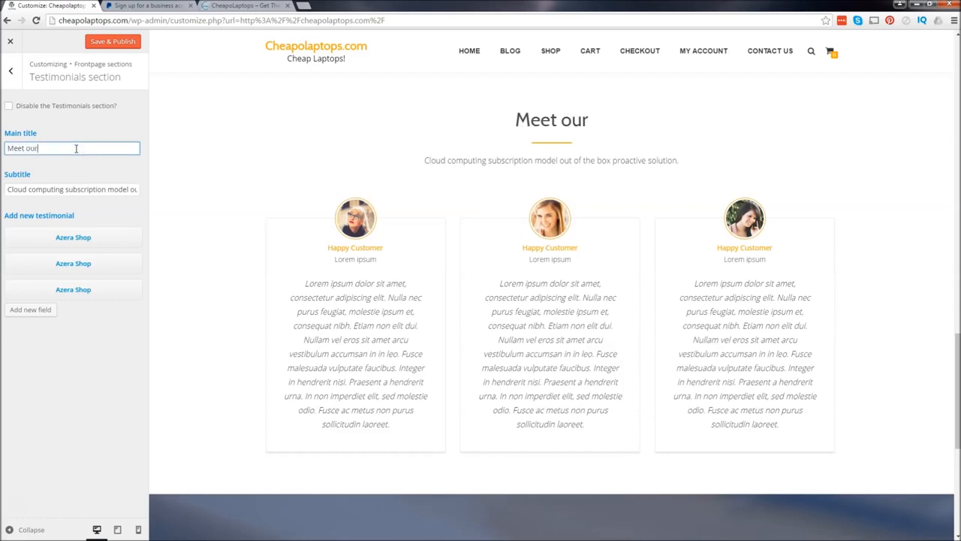
key(BackSpace)
key(BackSpace)
text(Ou)
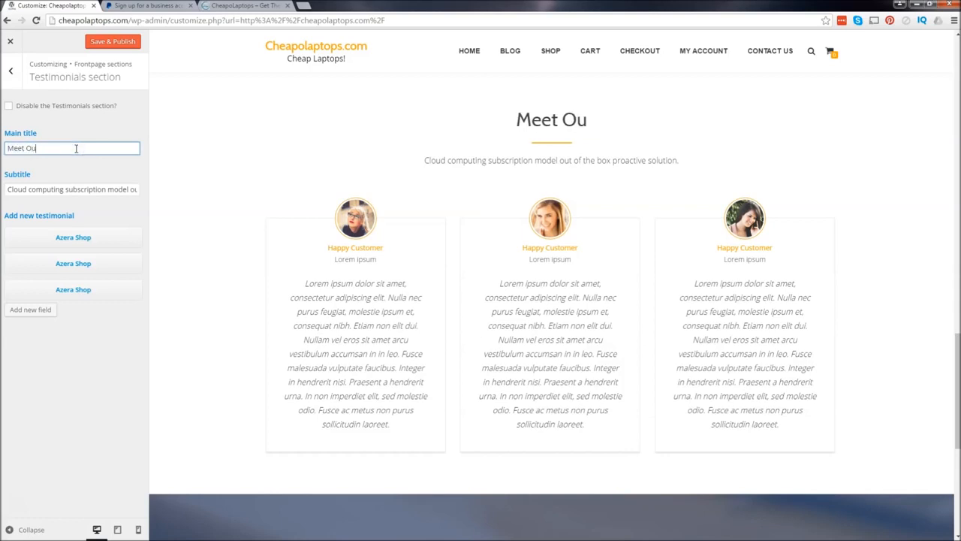
text(r Customers)
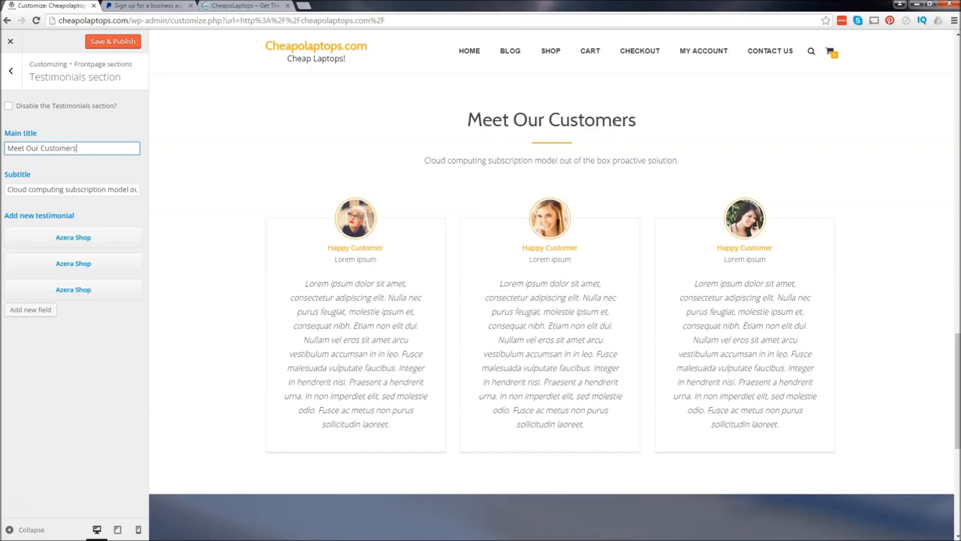
Step: Set the Testimonials section's subtitle to "Meet our really happy customers! They love us!"
triple_click(85, 186)
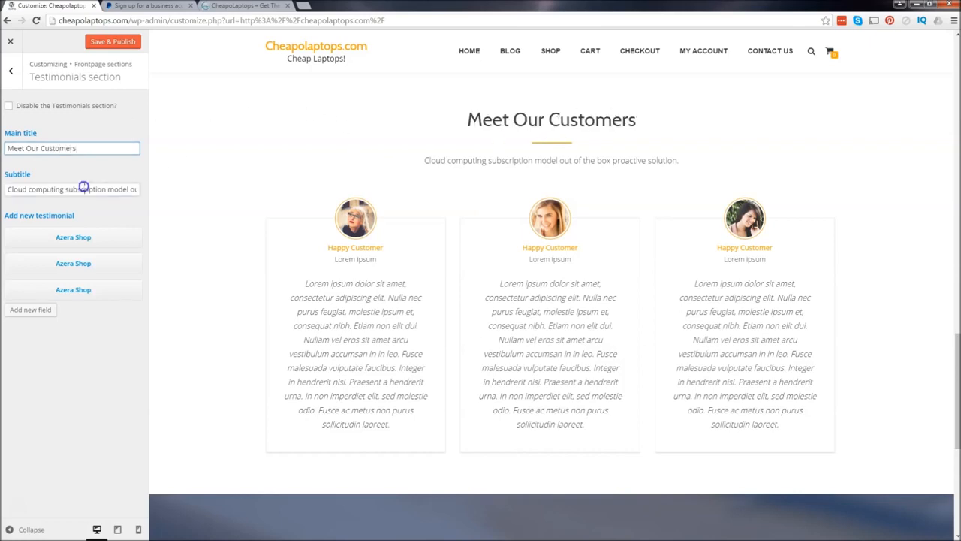
key(BackSpace)
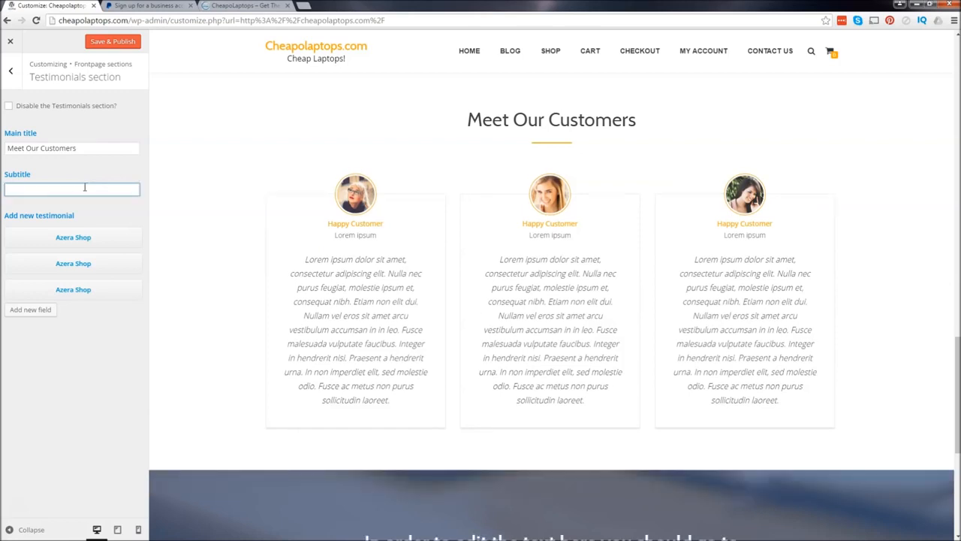
text(Meet our really happy customers! They love us!)
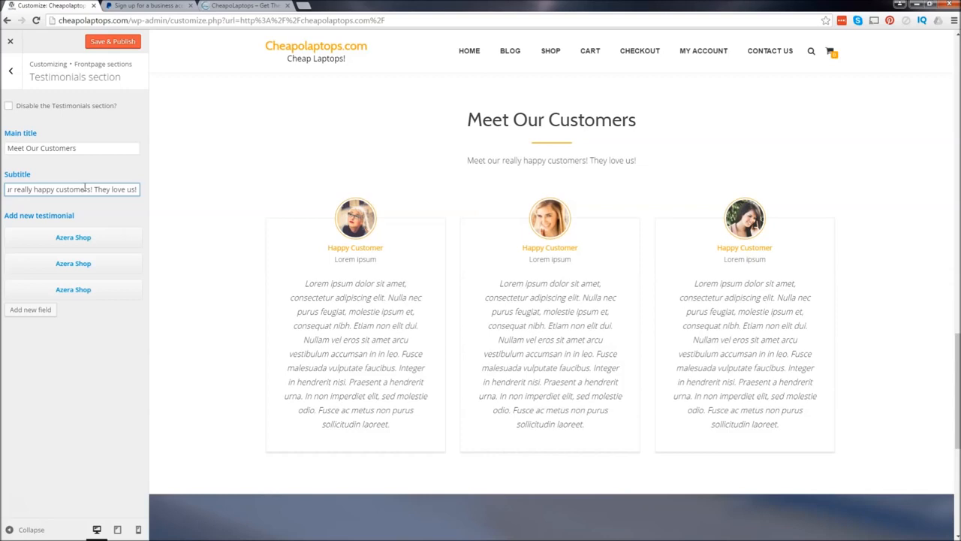
Step: Replace the first testimonial's image with P9.jpg from the media library
click(78, 239)
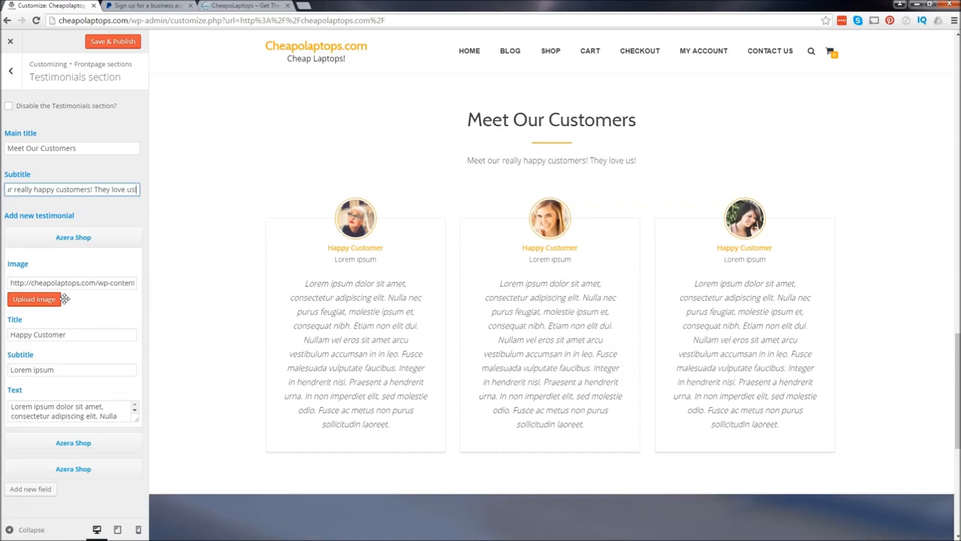
double_click(68, 283)
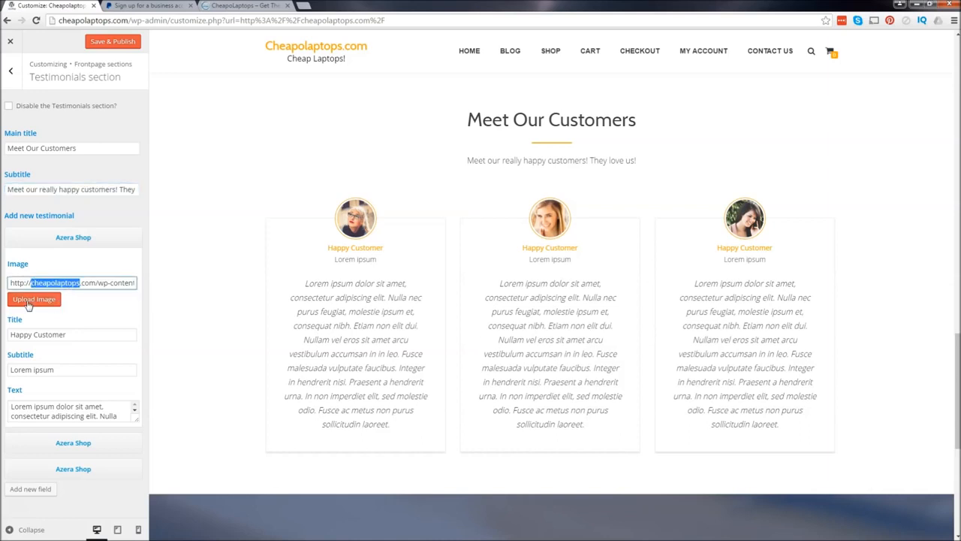
click(29, 301)
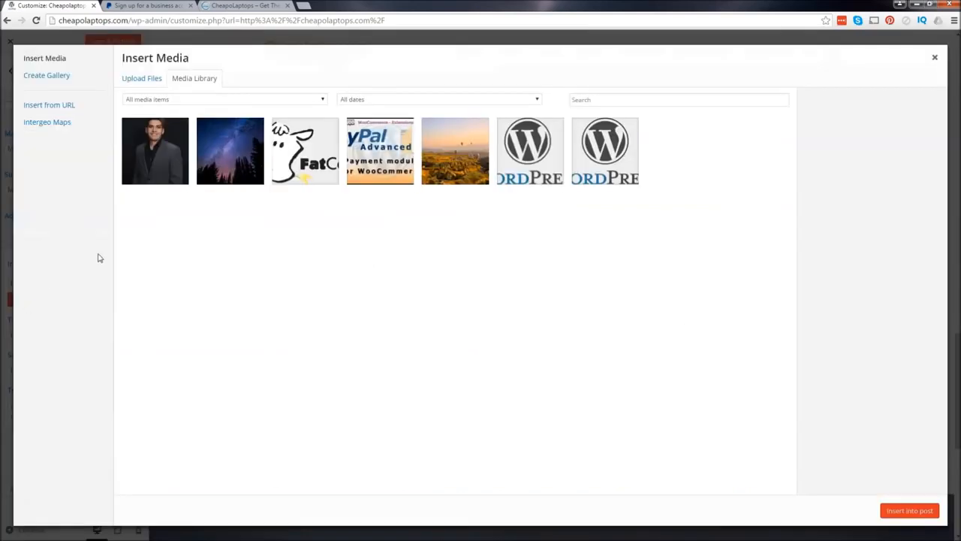
click(154, 148)
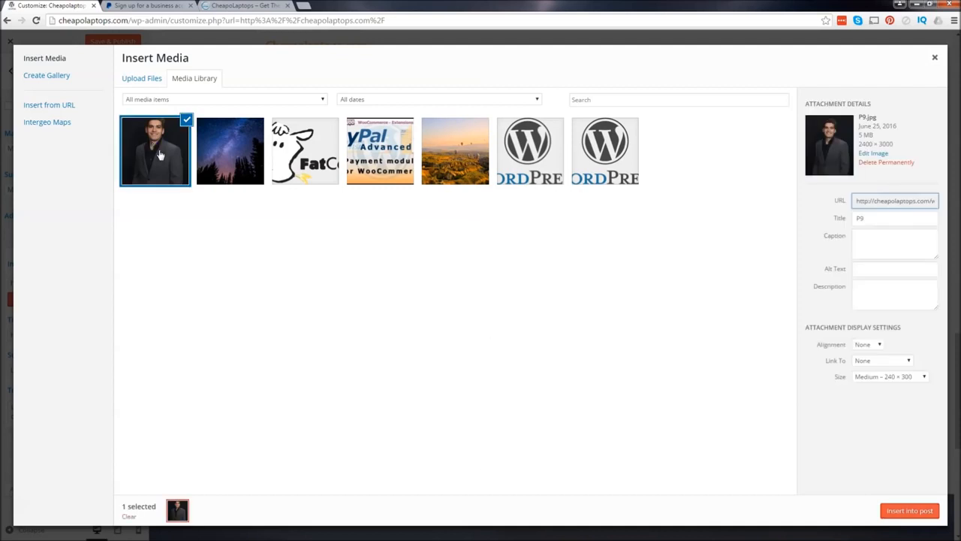
click(912, 512)
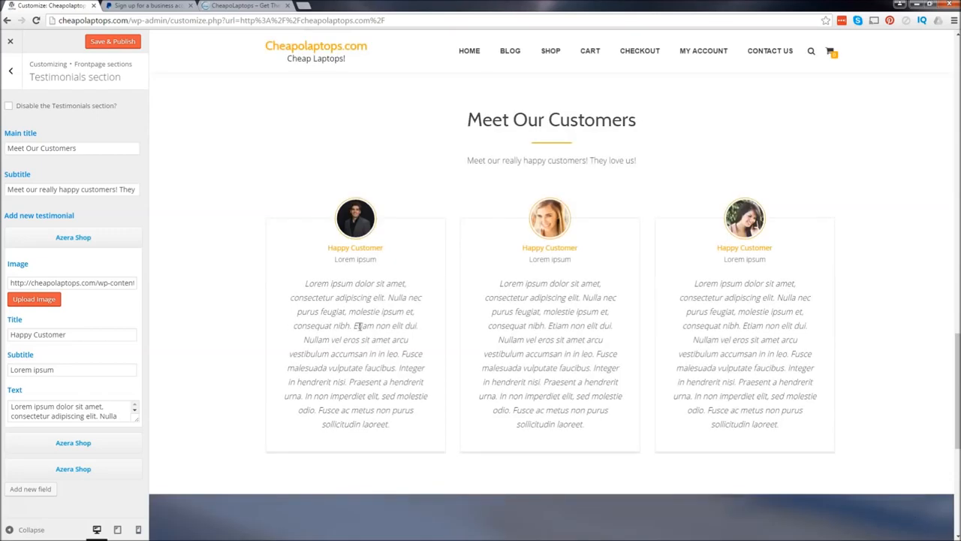
Step: Enter the customer's full name as the first testimonial's title and set its subtitle to "Youtube.com"
click(94, 333)
key(ctrl+a)
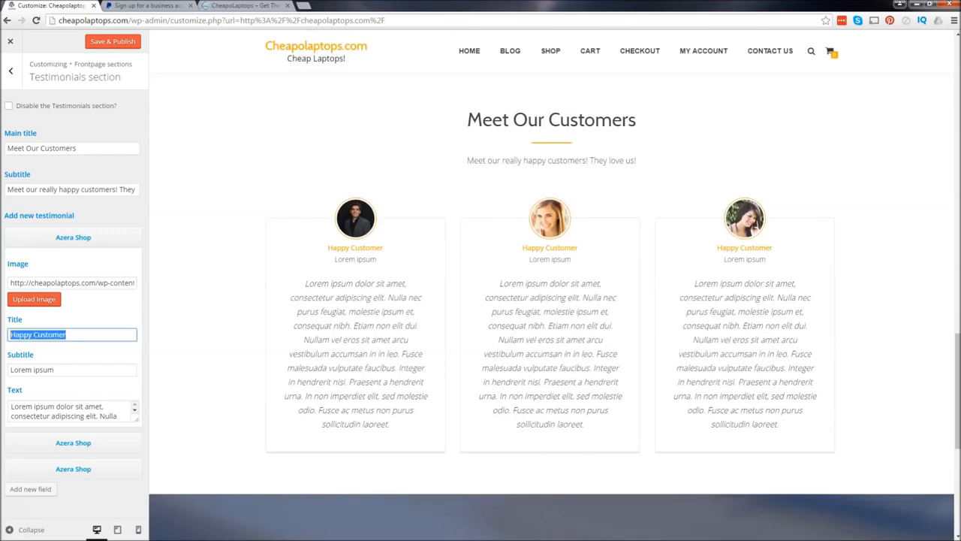
text(Darrel Wilson)
key(Tab)
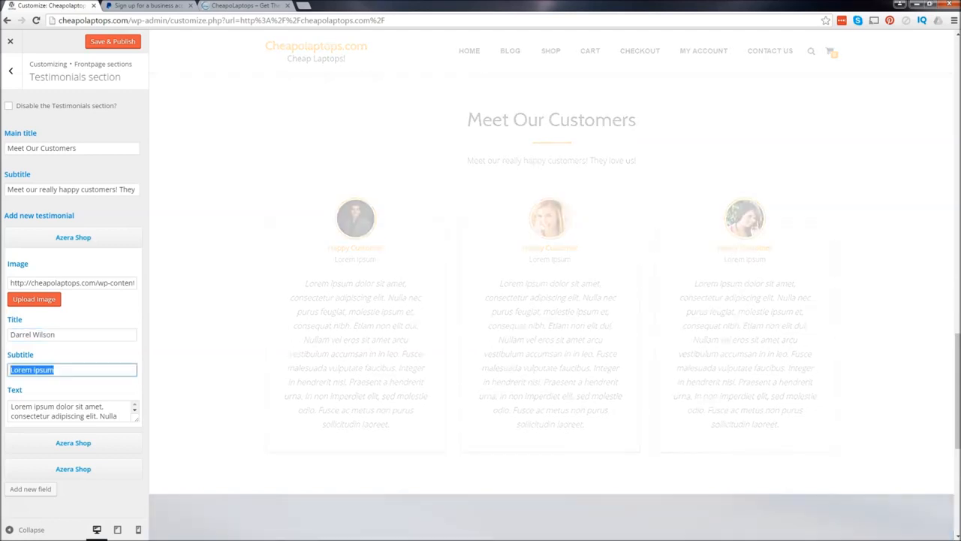
text(Youtube.com)
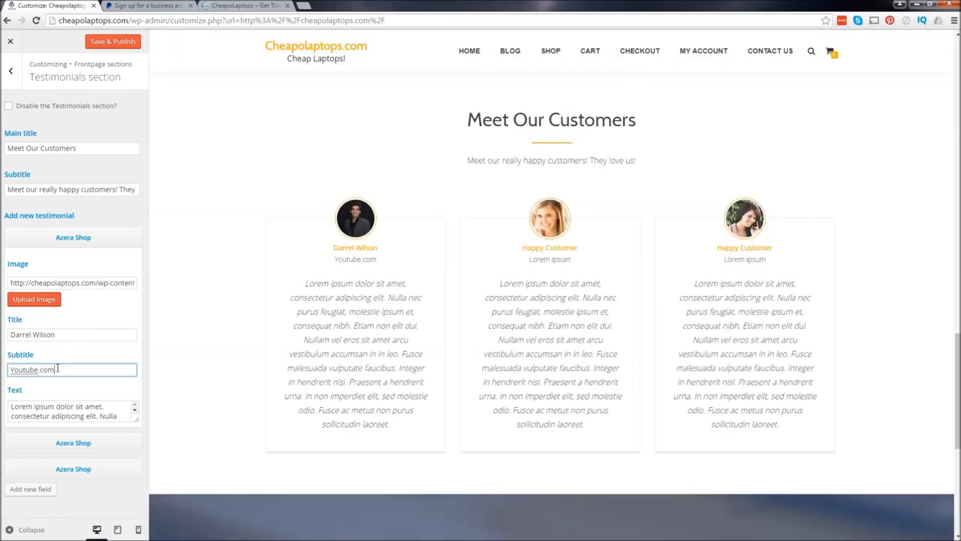
Step: Insert "Hi how are you!" at the beginning of the first testimonial's text and publish the changes
double_click(88, 409)
key(ctrl+a)
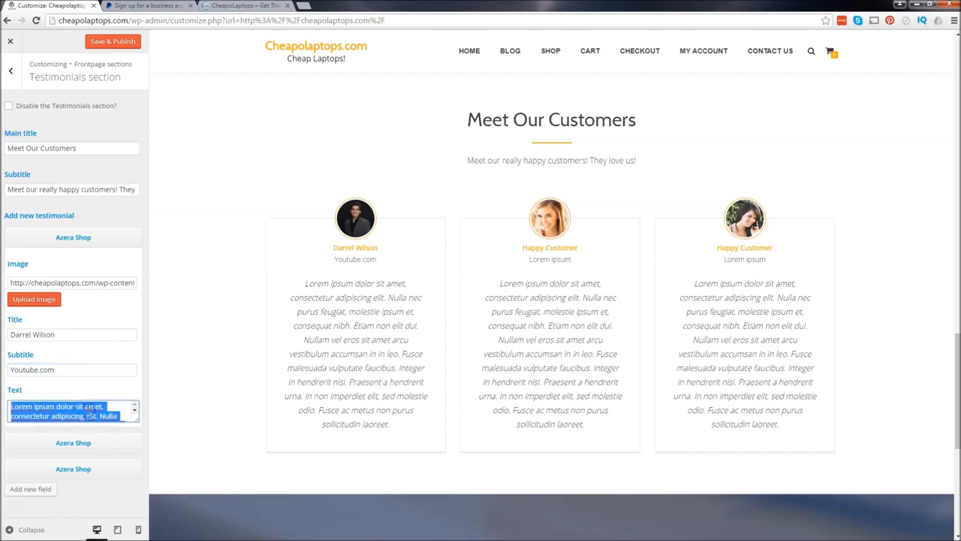
click(88, 406)
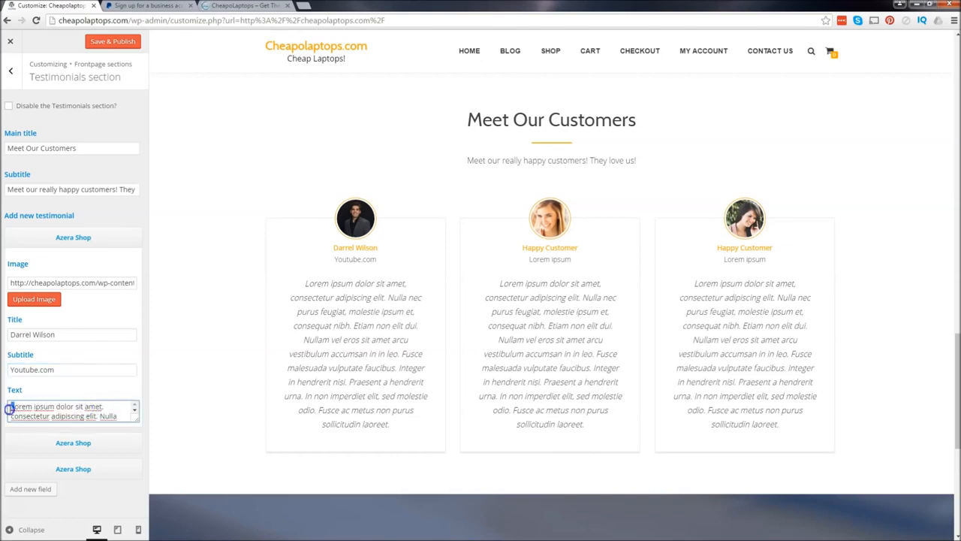
click(11, 410)
text(Hi how are you!)
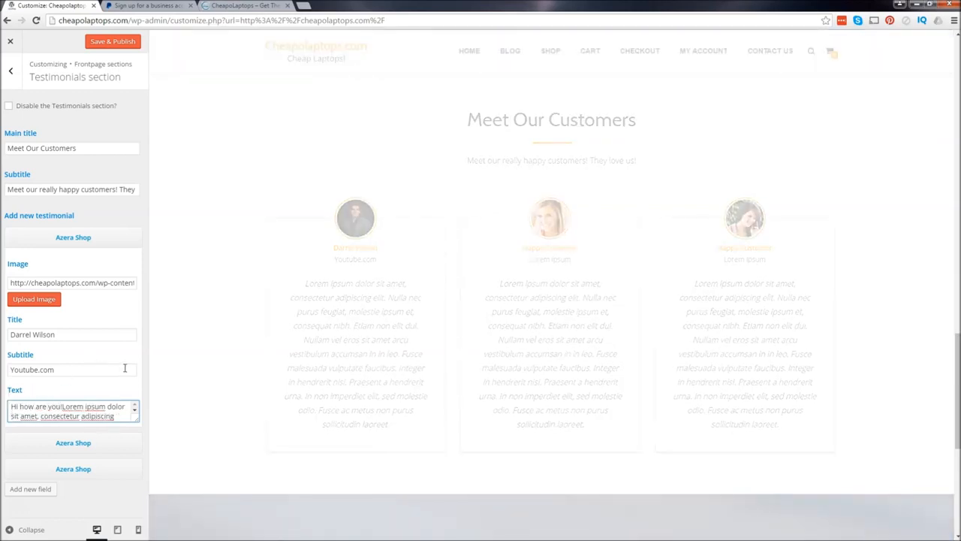
drag(290, 283, 342, 284)
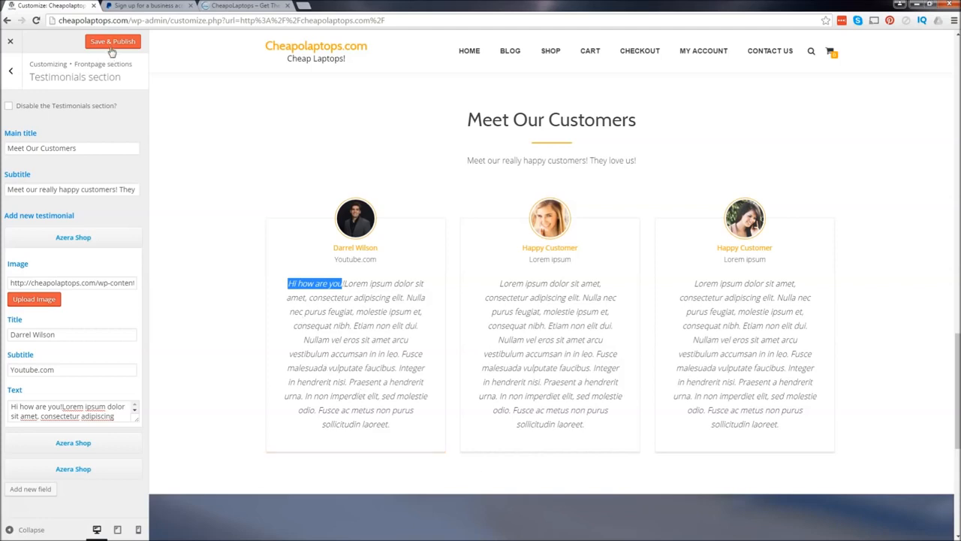
click(111, 43)
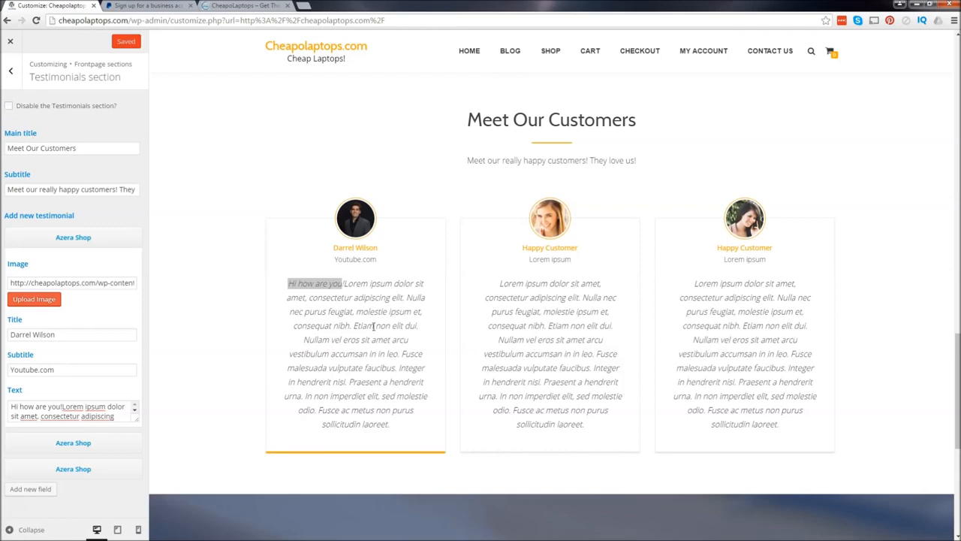
click(372, 285)
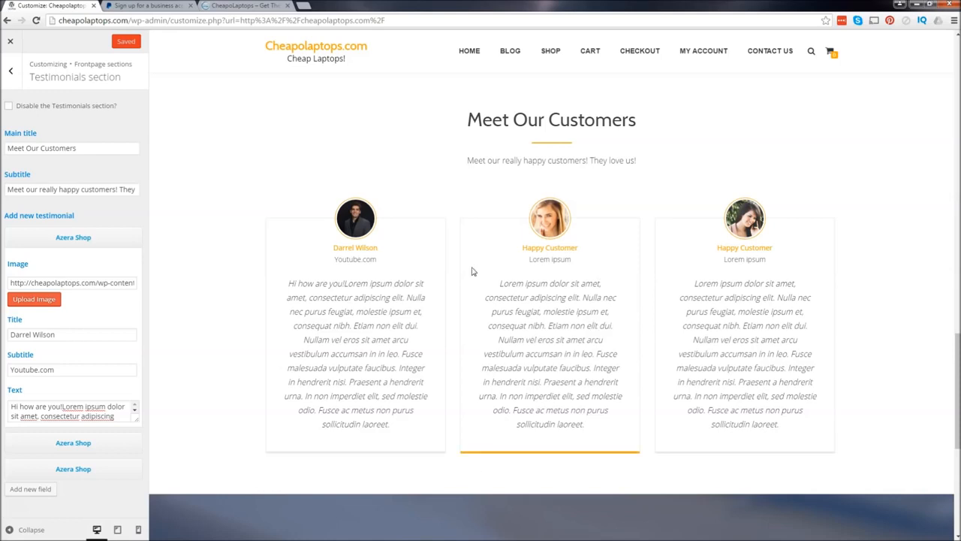
Step: Collapse the first testimonial, leave the Testimonials section and open the front page Shortcodes section
click(90, 238)
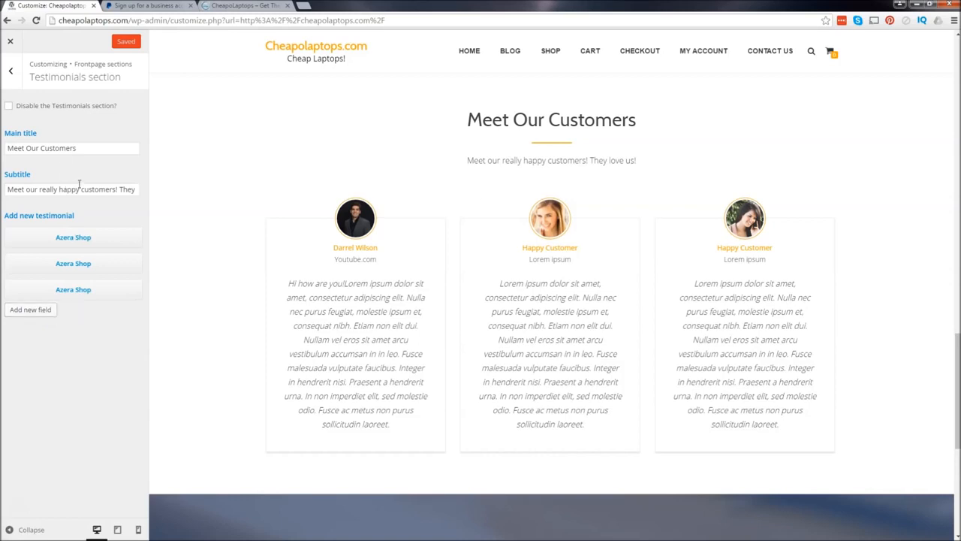
click(11, 73)
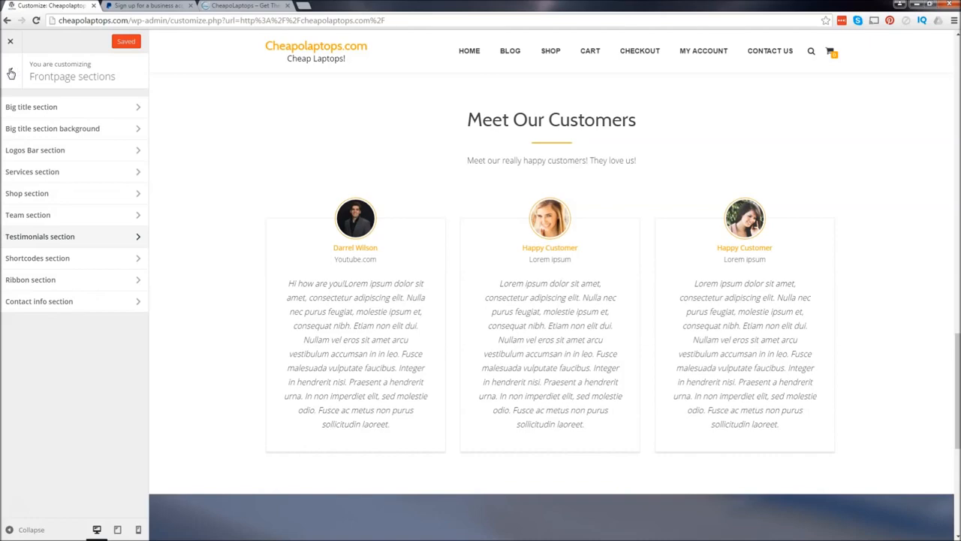
scroll(213, 247, down, 5)
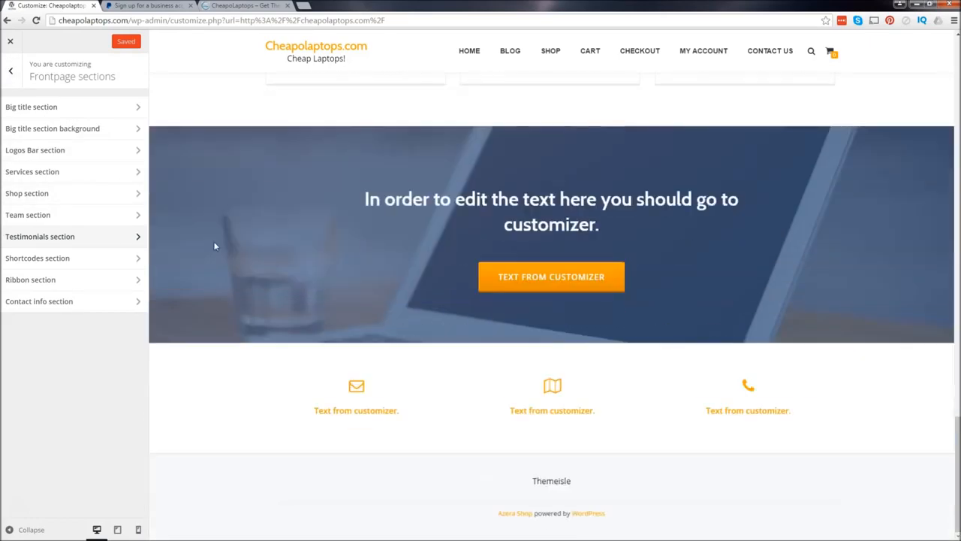
scroll(215, 245, up, 1)
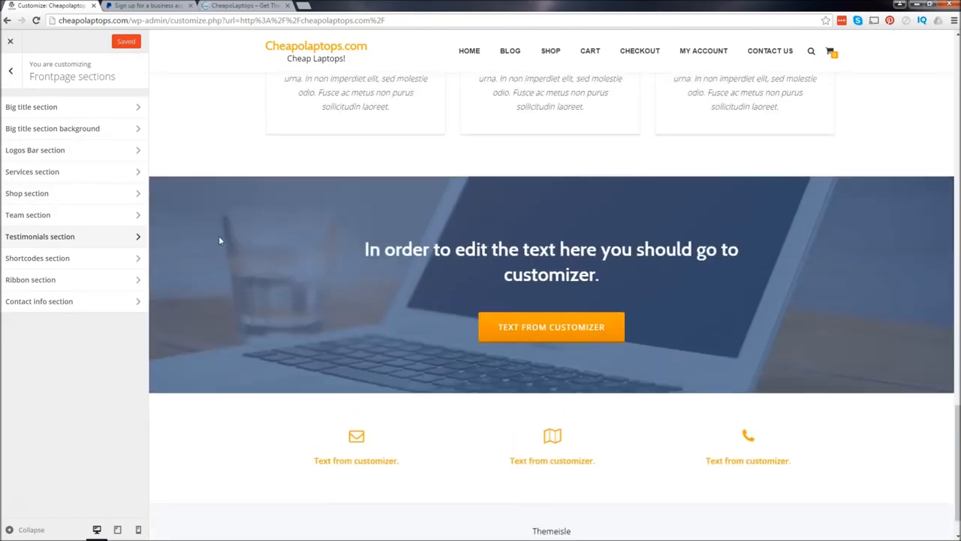
click(80, 258)
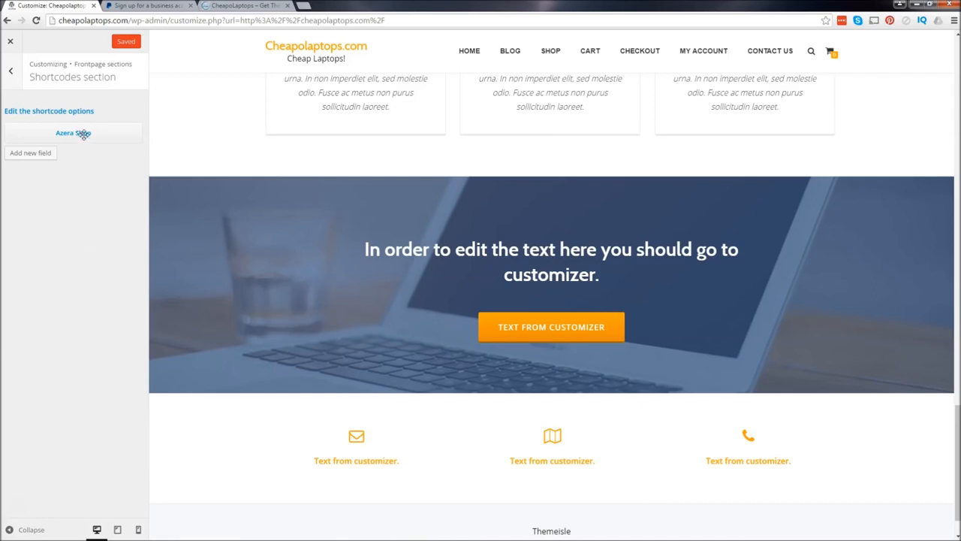
scroll(249, 170, up, 2)
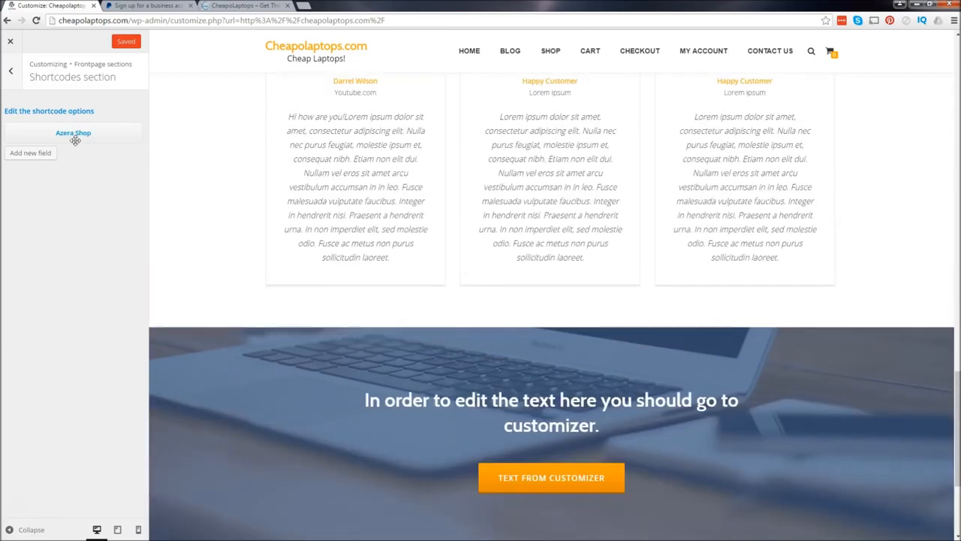
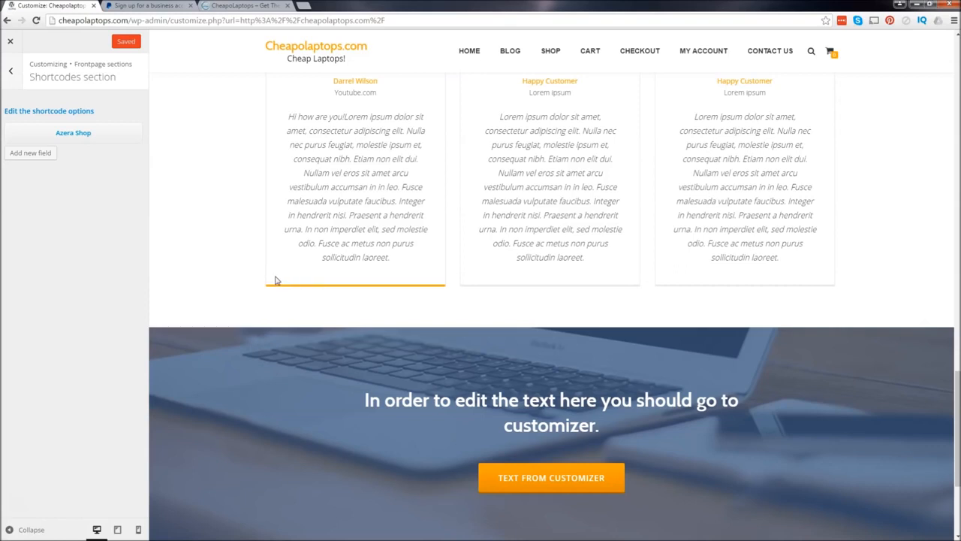
Step: Expand the Azera Shop shortcode entry and set its title to "How are you!" and its subtitle to "amazing!"
click(107, 132)
click(91, 244)
click(91, 213)
click(92, 173)
click(91, 209)
click(92, 242)
click(92, 176)
text(Hello)
key(BackSpace)
key(BackSpace)
key(BackSpace)
key(BackSpace)
key(BackSpace)
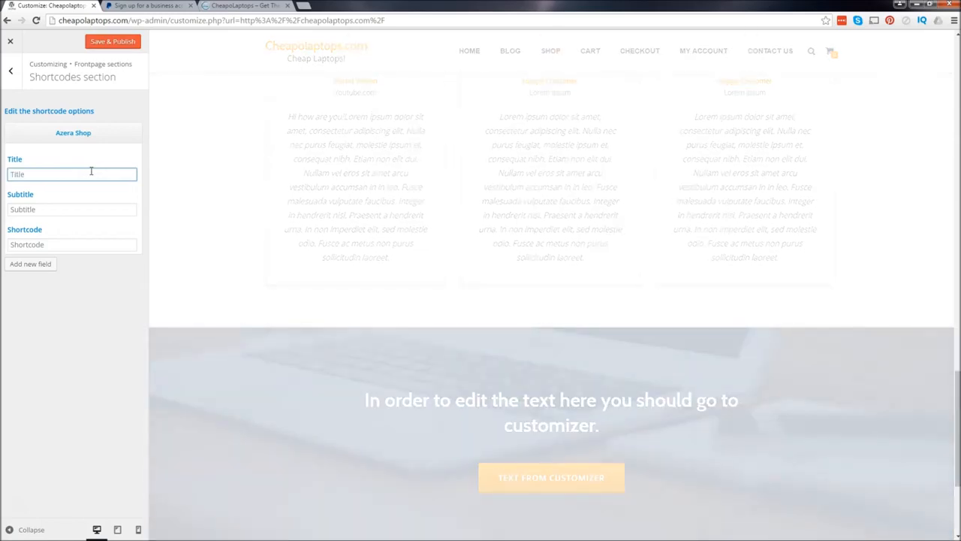
text(How areyou)
key(BackSpace)
key(BackSpace)
text(u!)
key(Tab)
text(amazing!)
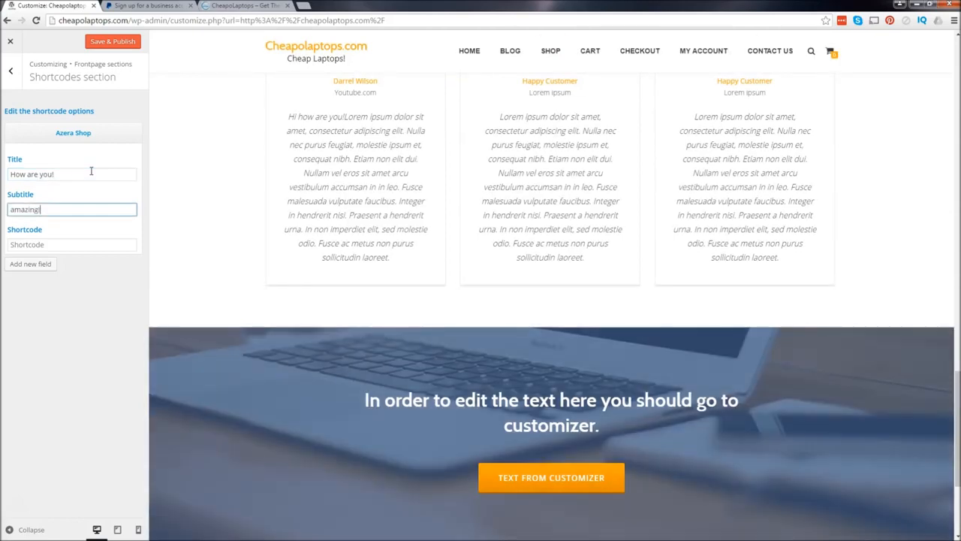
key(Tab)
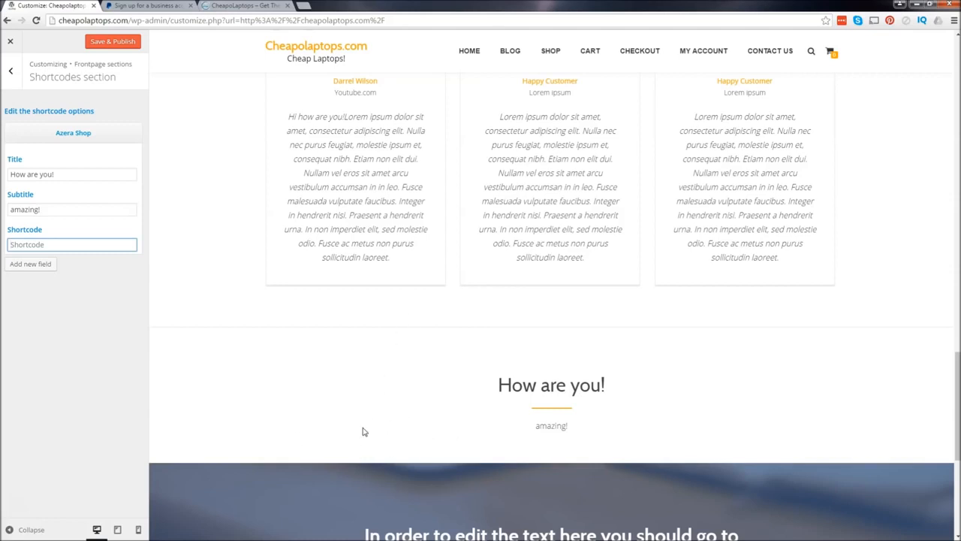
Step: Clear the subtitle and title of the shortcode entry
click(67, 201)
triple_click(76, 214)
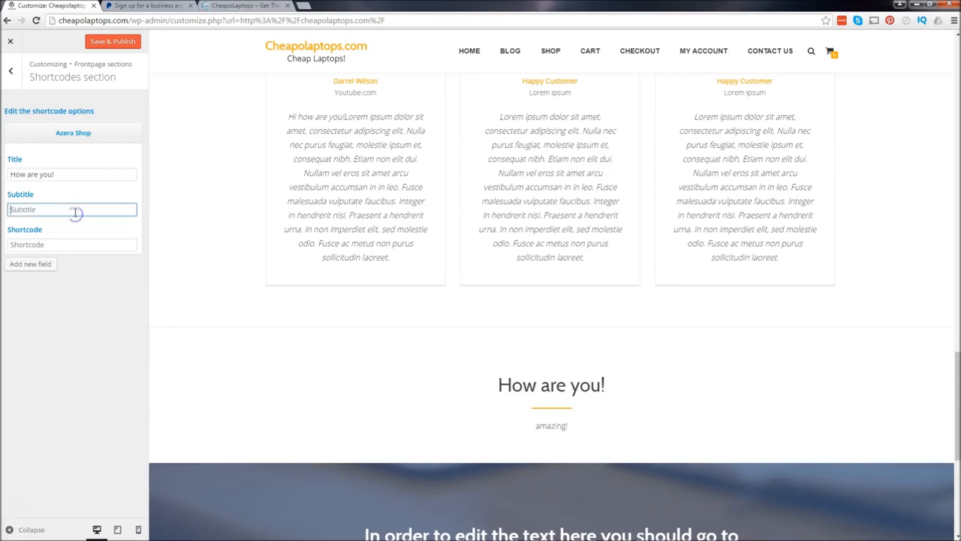
key(BackSpace)
triple_click(80, 174)
key(BackSpace)
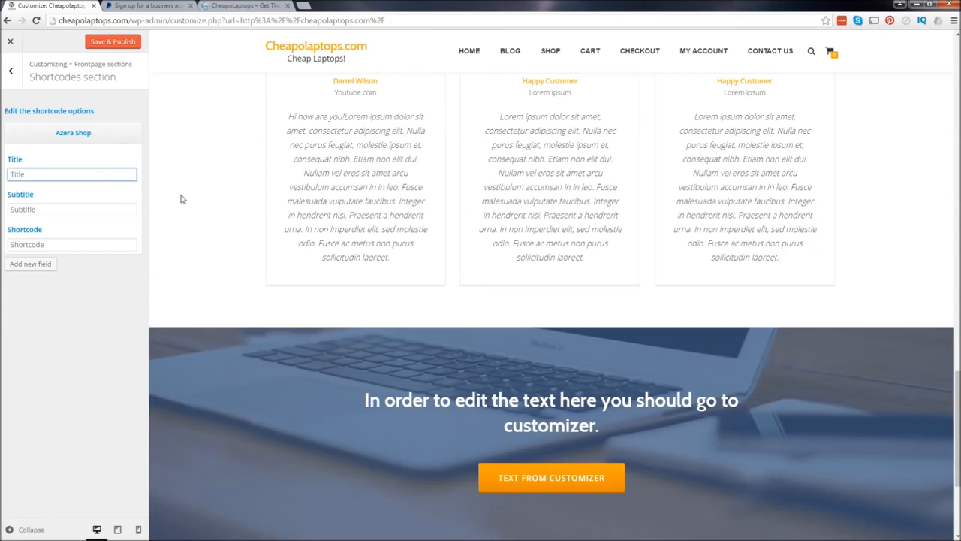
Step: In the front page Ribbon section, replace the ribbon background with river.jpg uploaded from the Desktop's slider folder
scroll(247, 203, down, 3)
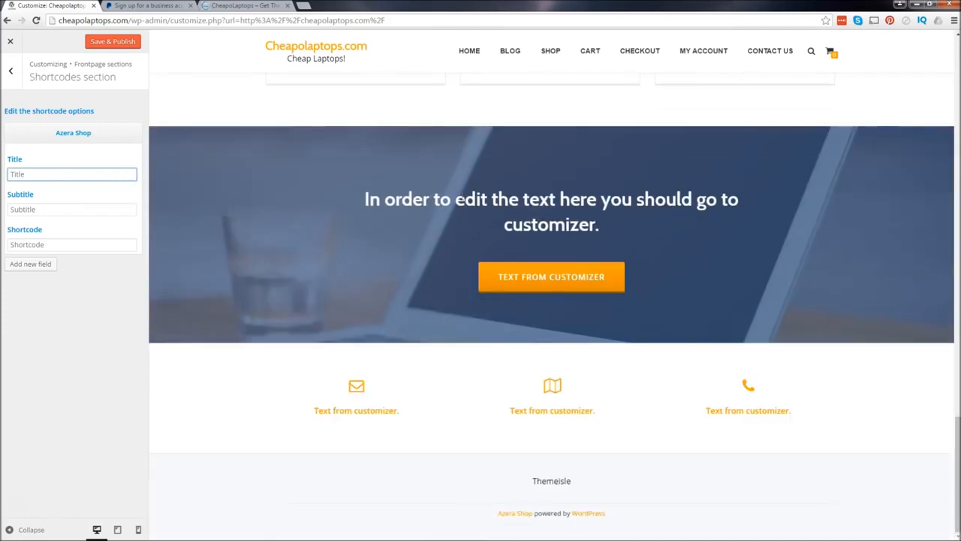
click(10, 71)
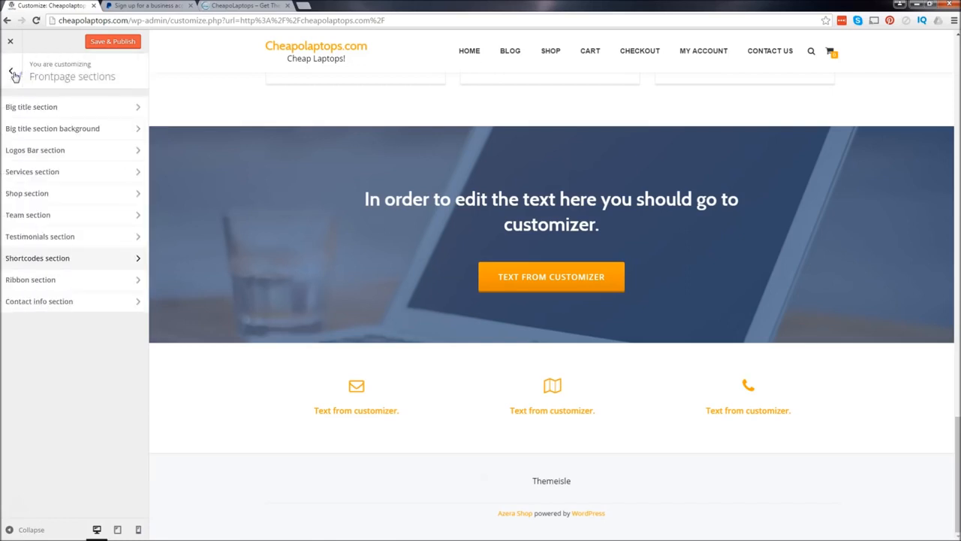
click(20, 281)
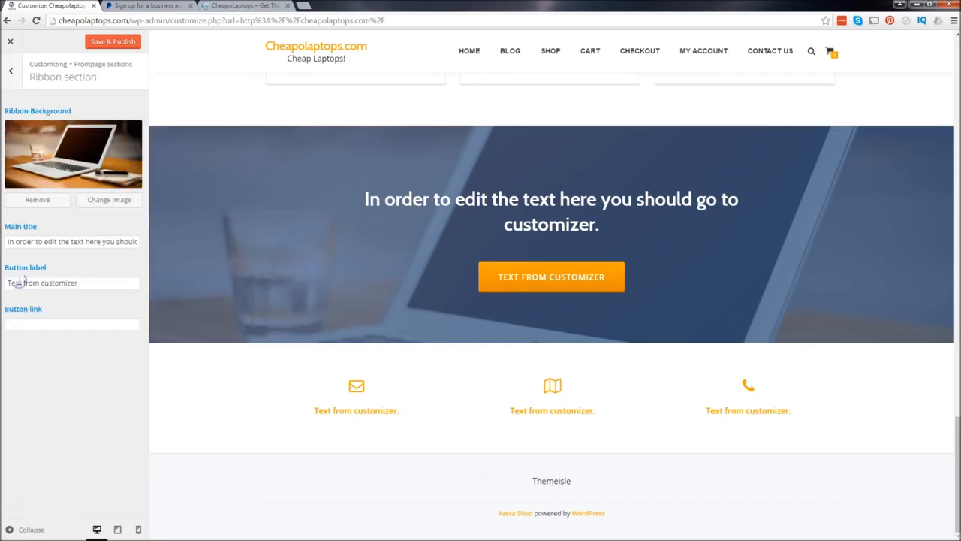
click(109, 201)
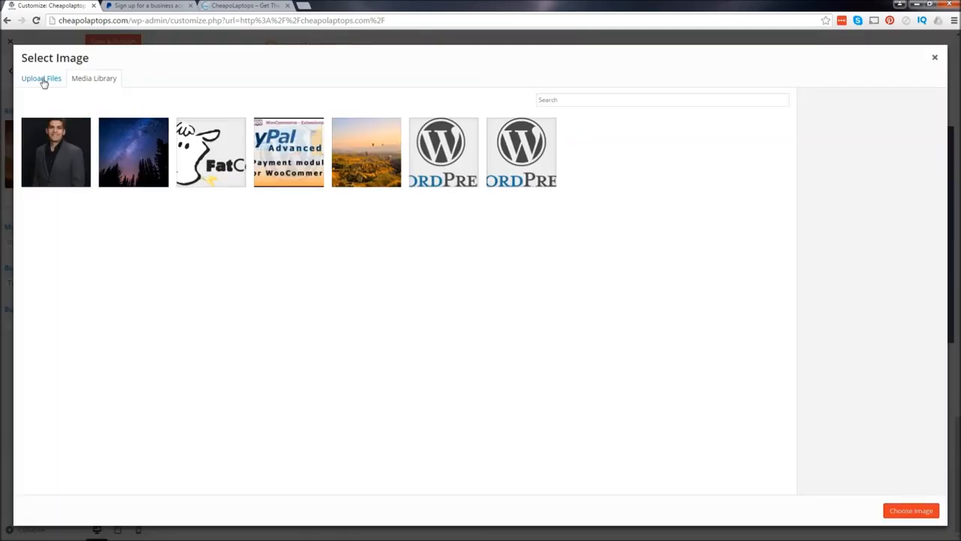
click(43, 83)
click(459, 264)
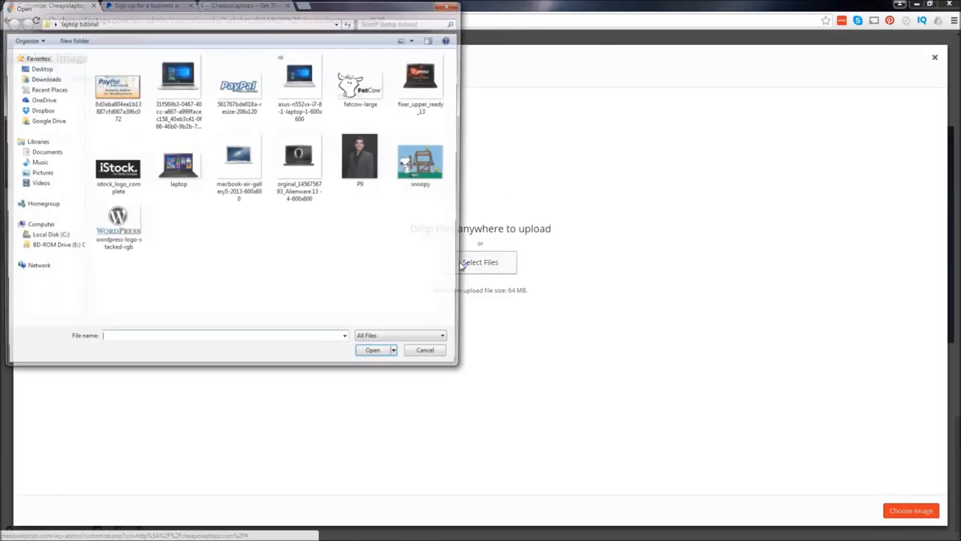
click(38, 68)
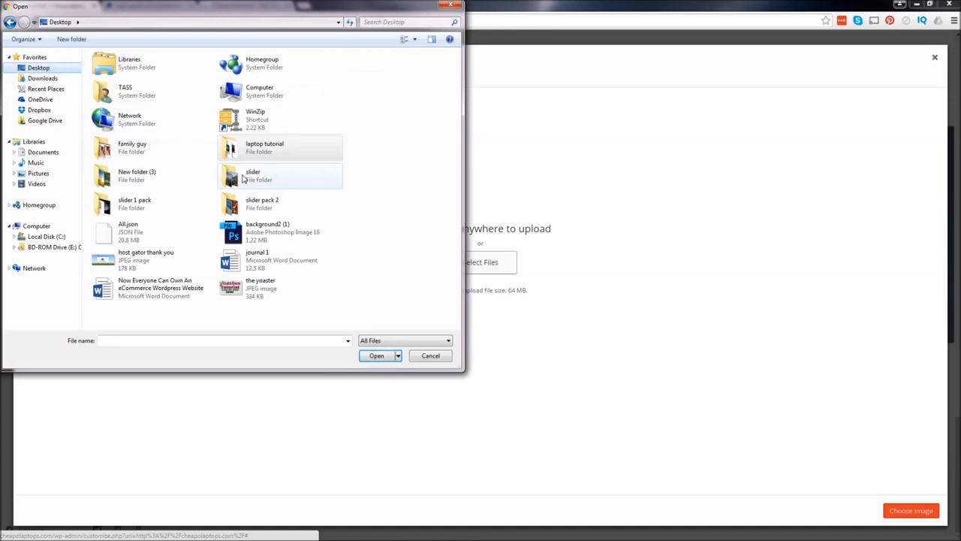
double_click(244, 177)
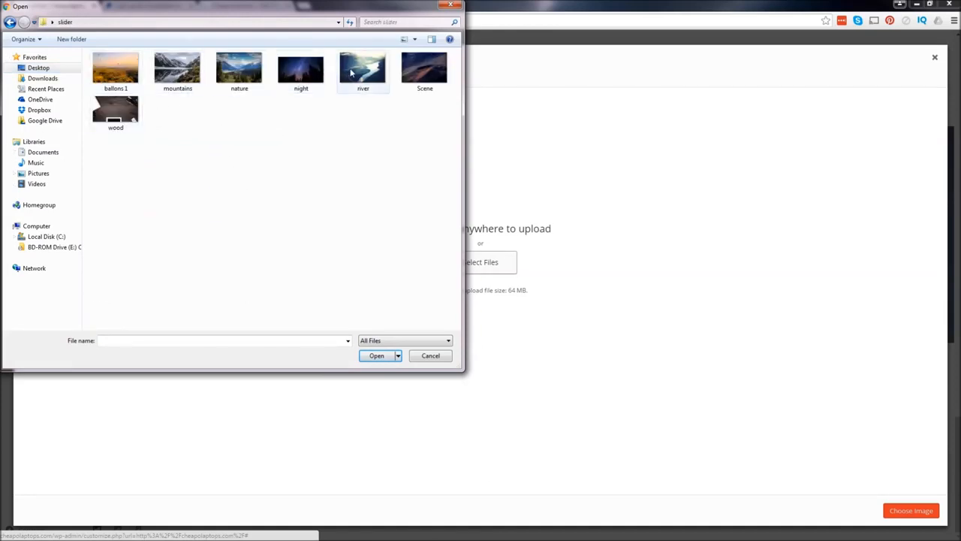
double_click(367, 71)
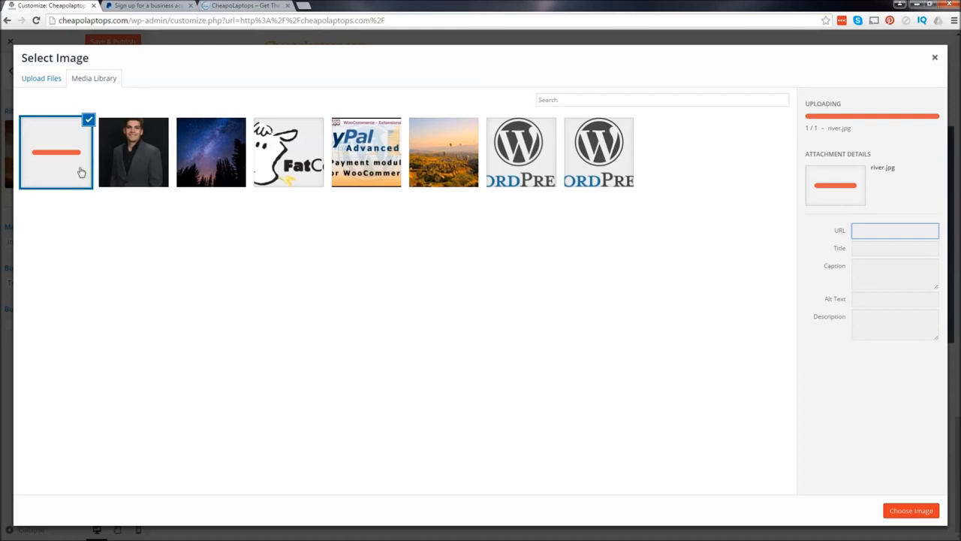
click(912, 514)
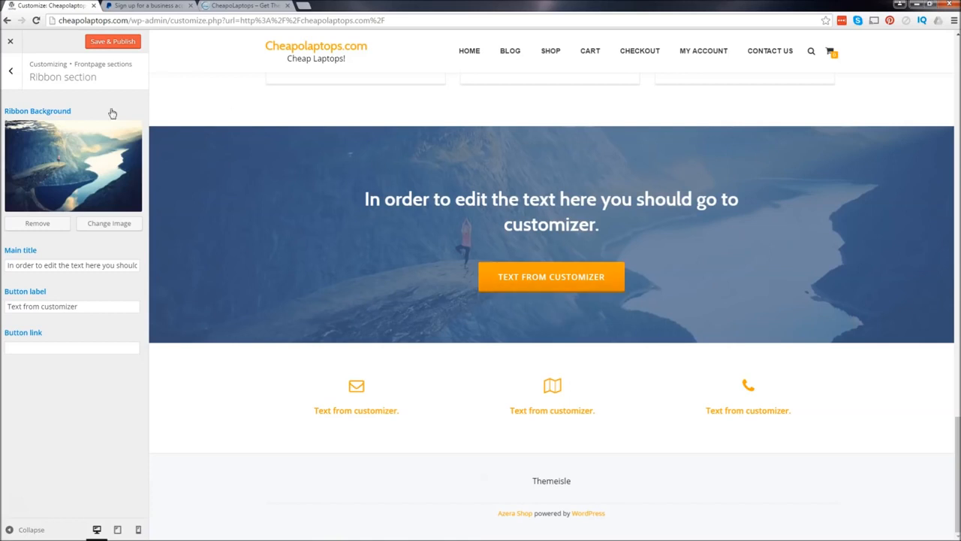
Step: Set the ribbon's main title to "We have the best products on sale! Come see why!"
triple_click(73, 267)
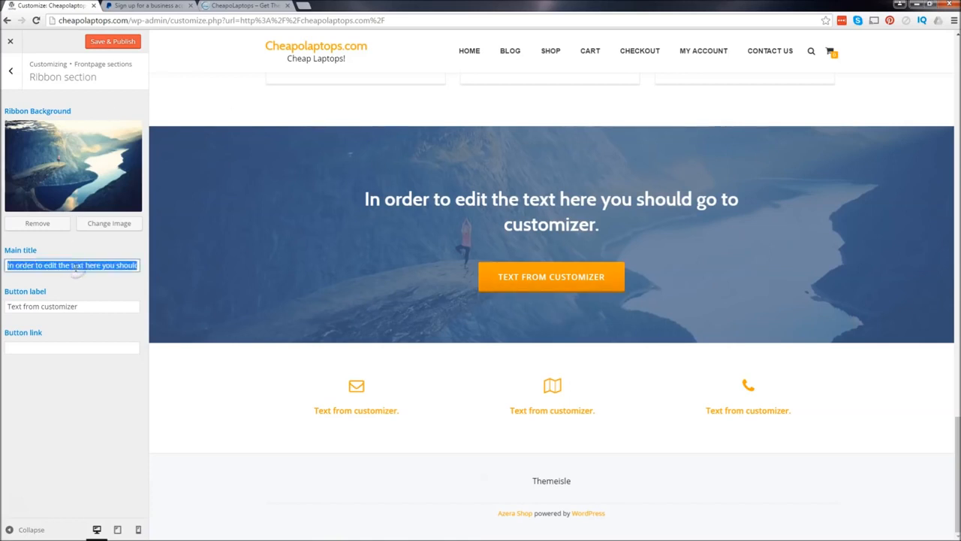
text(We have the bes)
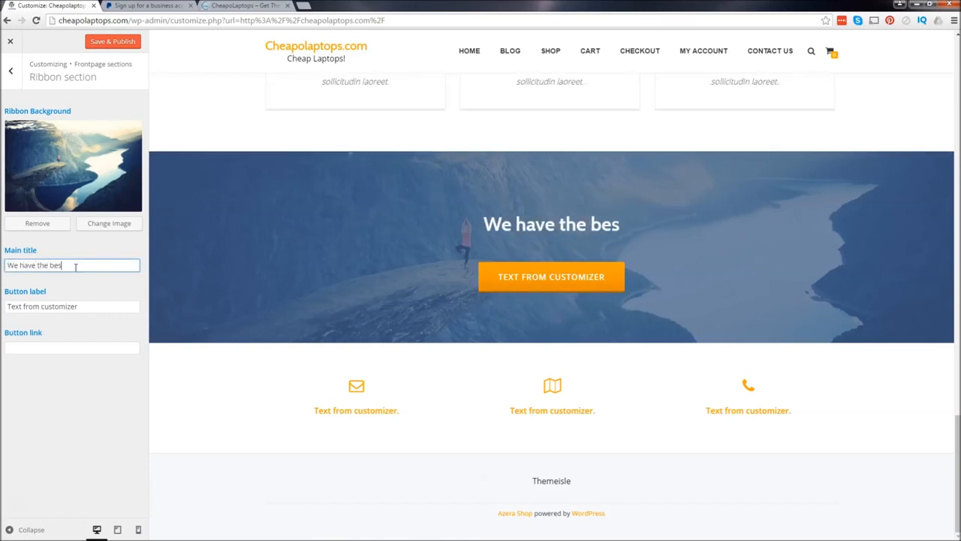
text(t products on)
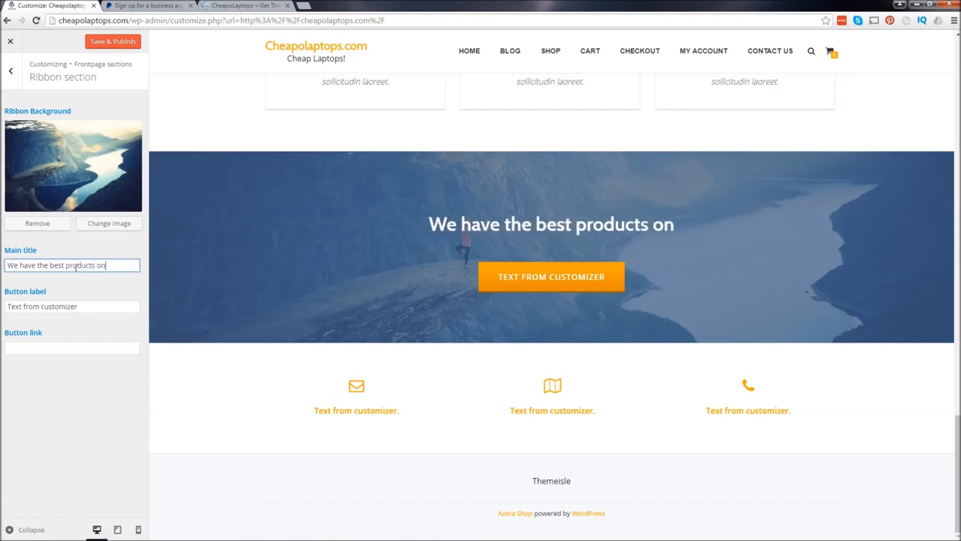
text( sale! Come see)
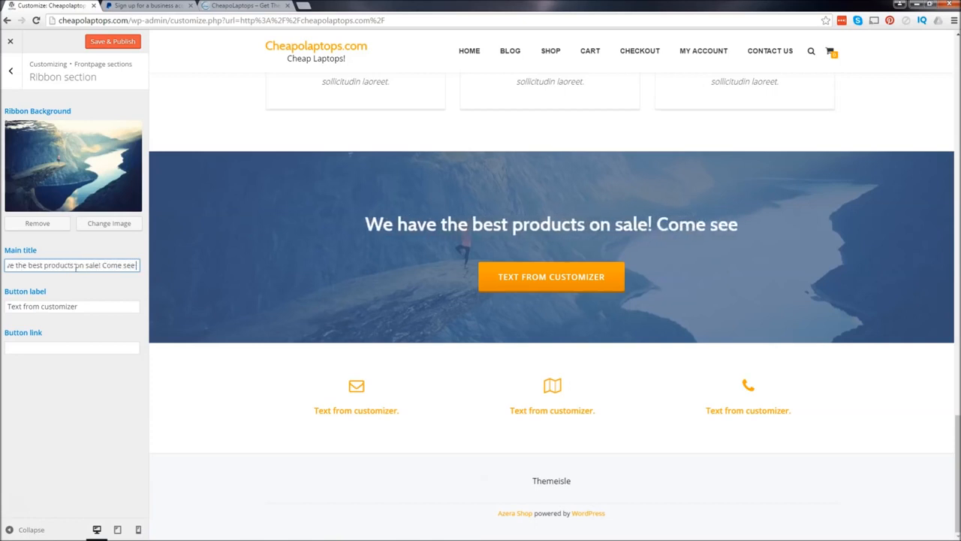
text( why!)
Step: Set the ribbon's button label to "Browse Our Shop", leave the button link empty and publish the changes
key(Tab)
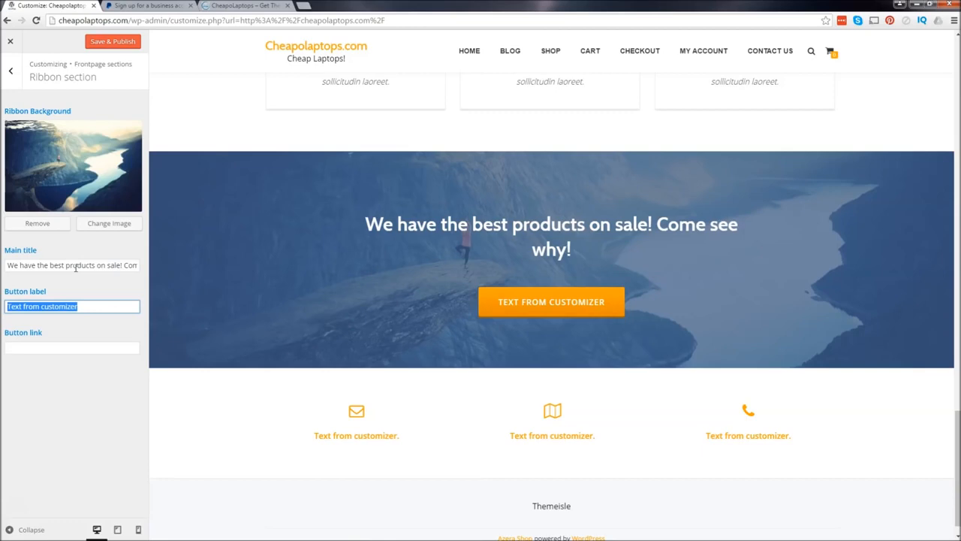
text(Browse)
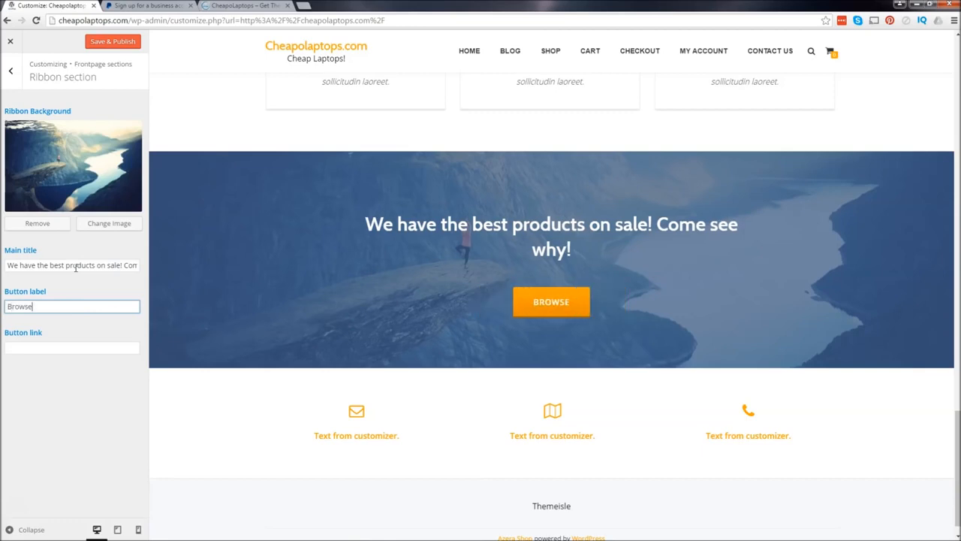
text( Our Shop)
key(Tab)
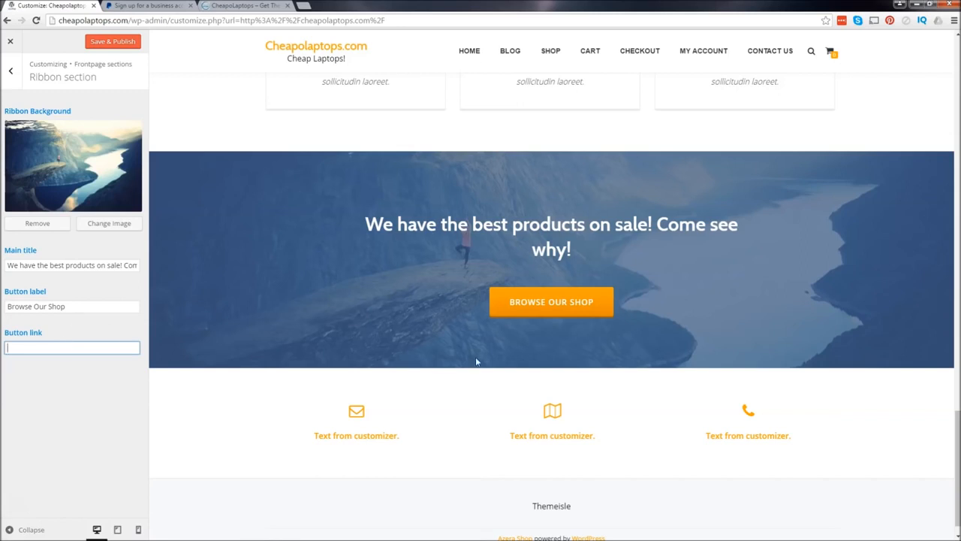
click(110, 44)
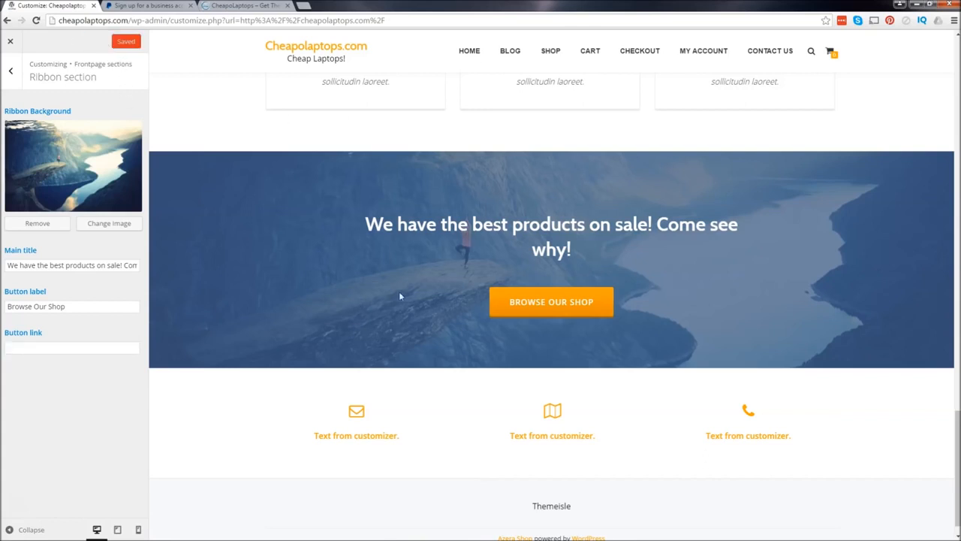
Step: Review the team, testimonials and ribbon areas of the front page in the preview
scroll(477, 254, up, 10)
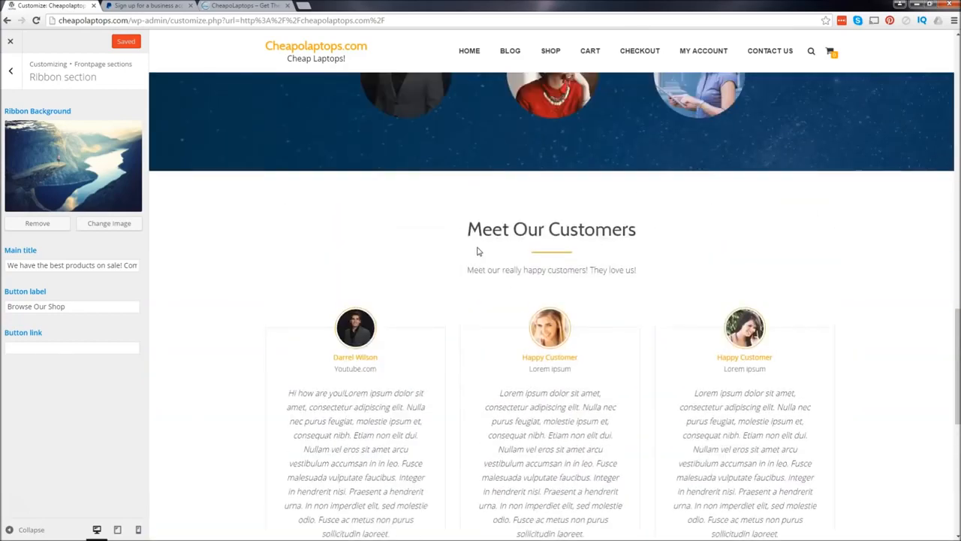
scroll(589, 250, up, 7)
scroll(590, 249, down, 1)
scroll(590, 249, up, 4)
scroll(589, 249, down, 12)
scroll(589, 245, down, 10)
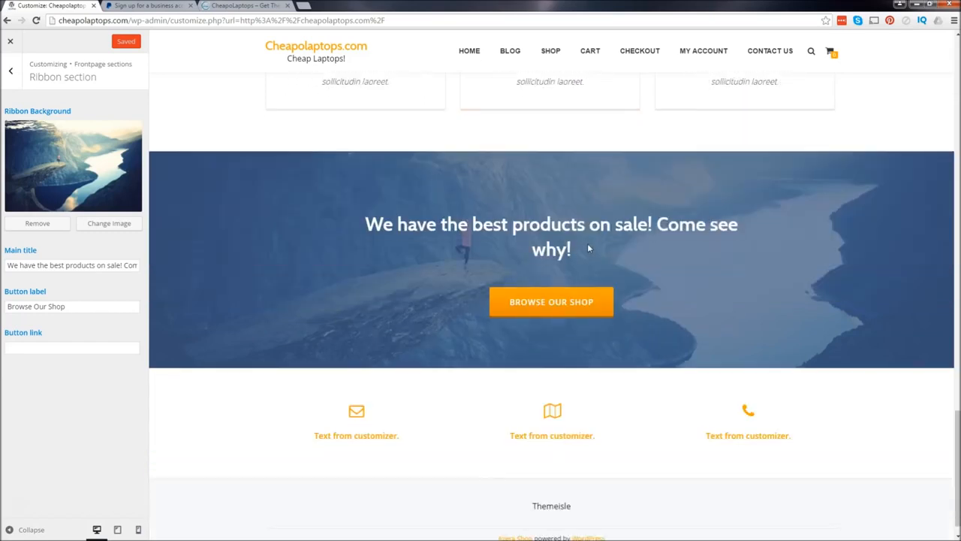
scroll(482, 218, down, 1)
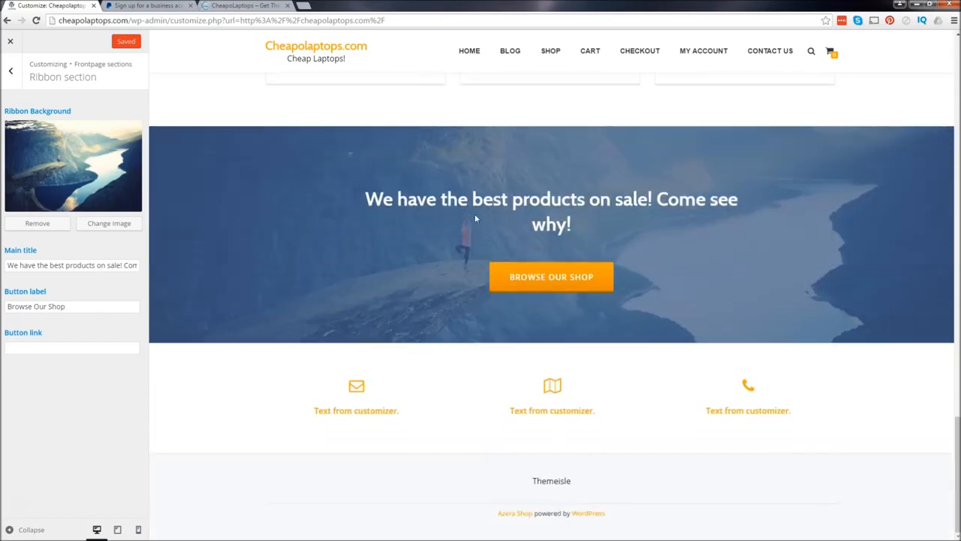
Step: In the front page Contact info section, set the envelope contact field's text to "We have free Shipping!" without a link
click(10, 70)
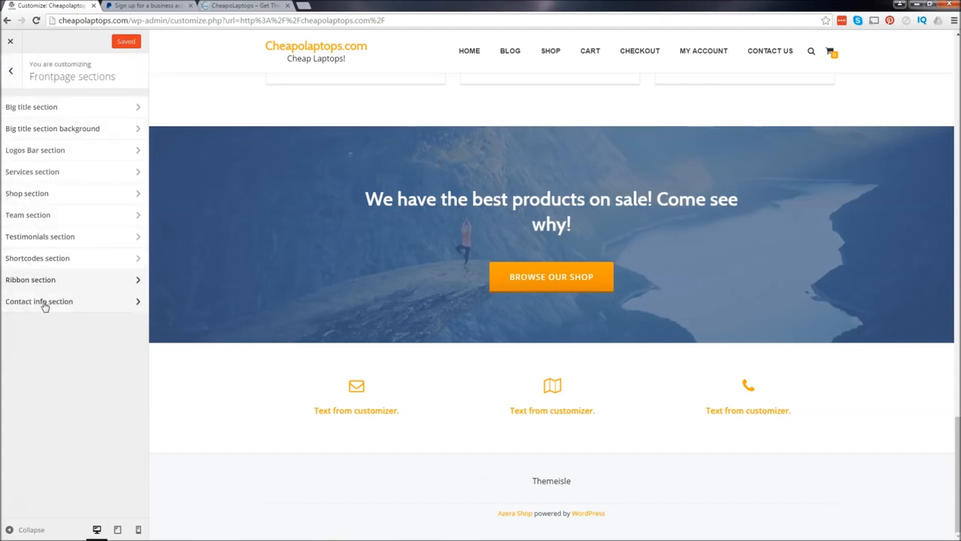
click(44, 303)
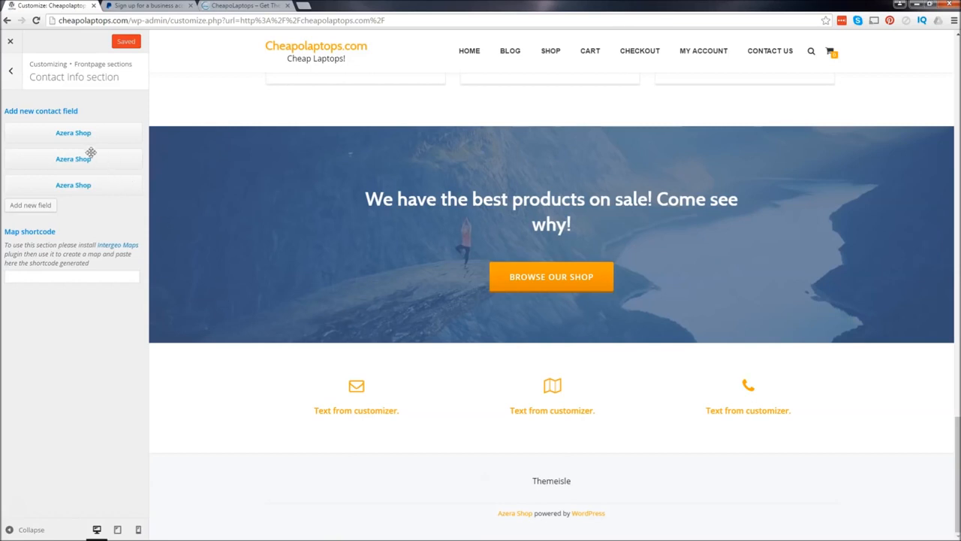
click(75, 133)
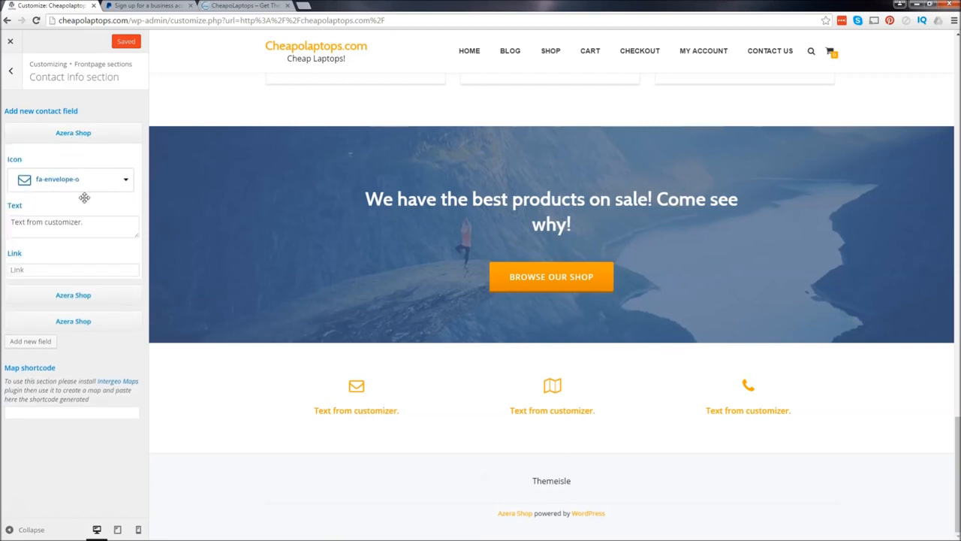
triple_click(94, 229)
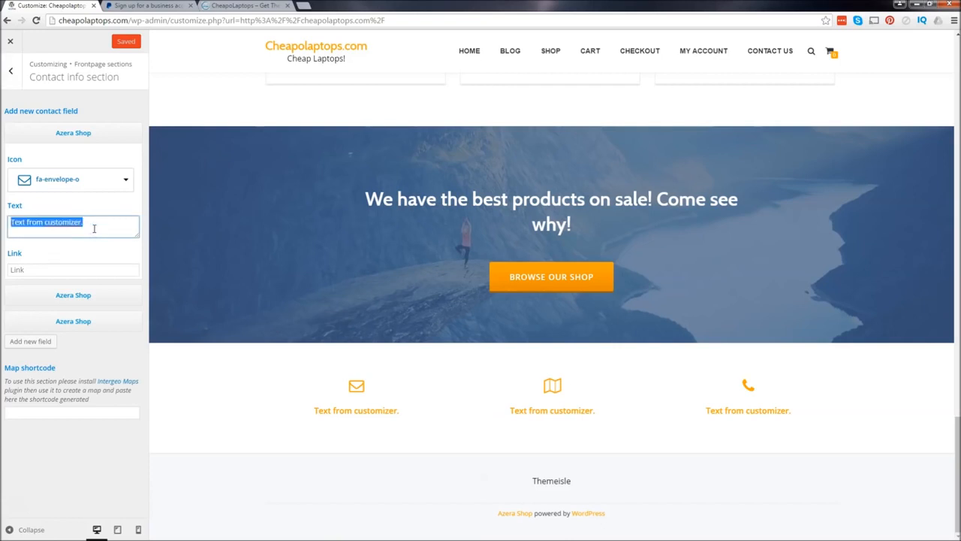
text(We)
key(BackSpace)
key(BackSpace)
text(have free Shipping!)
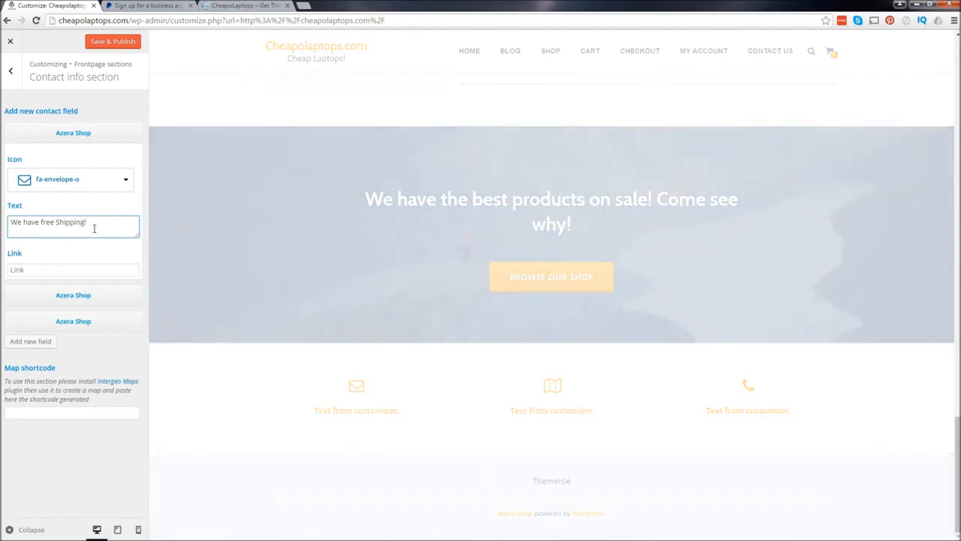
click(45, 270)
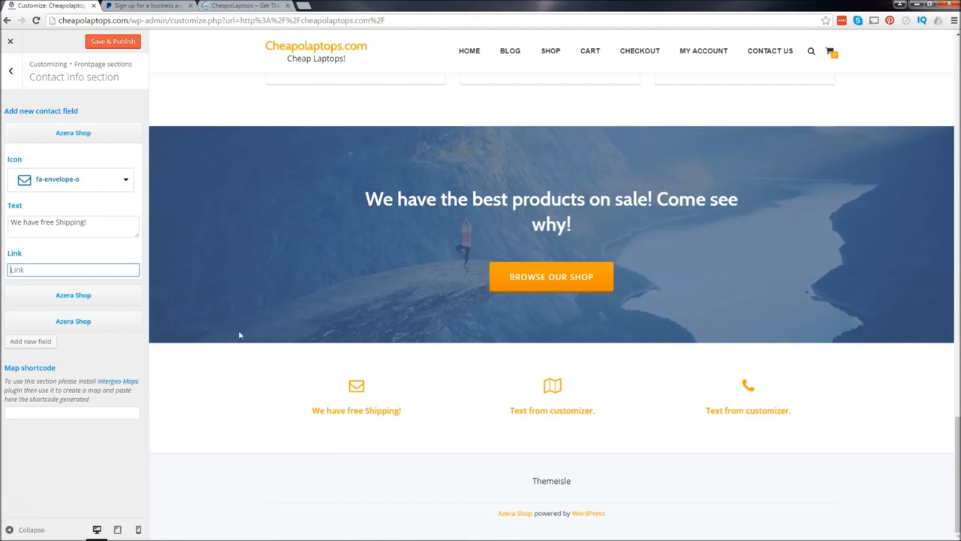
Step: Expand the second contact field with the map icon and set its text to "Located In Los Angeles, CA"
click(70, 298)
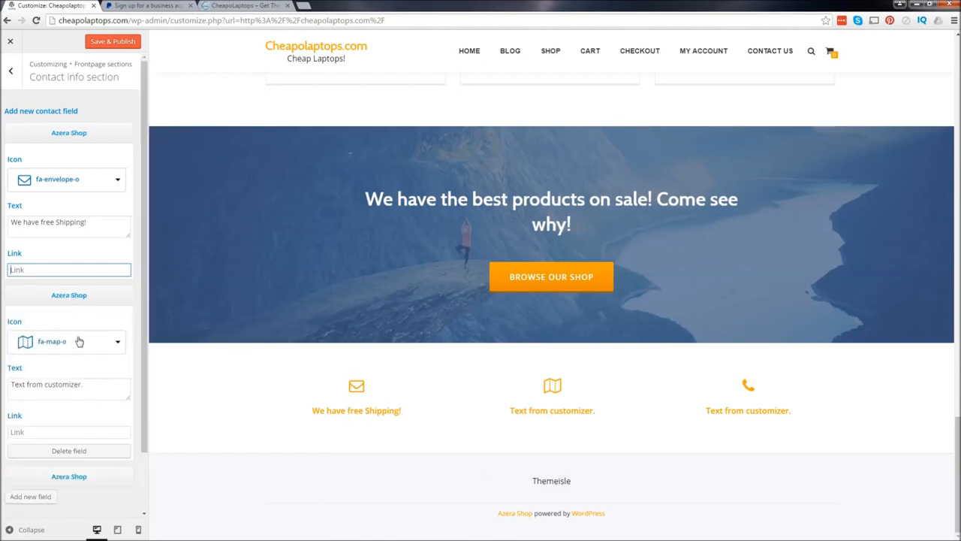
triple_click(93, 382)
text(Loca)
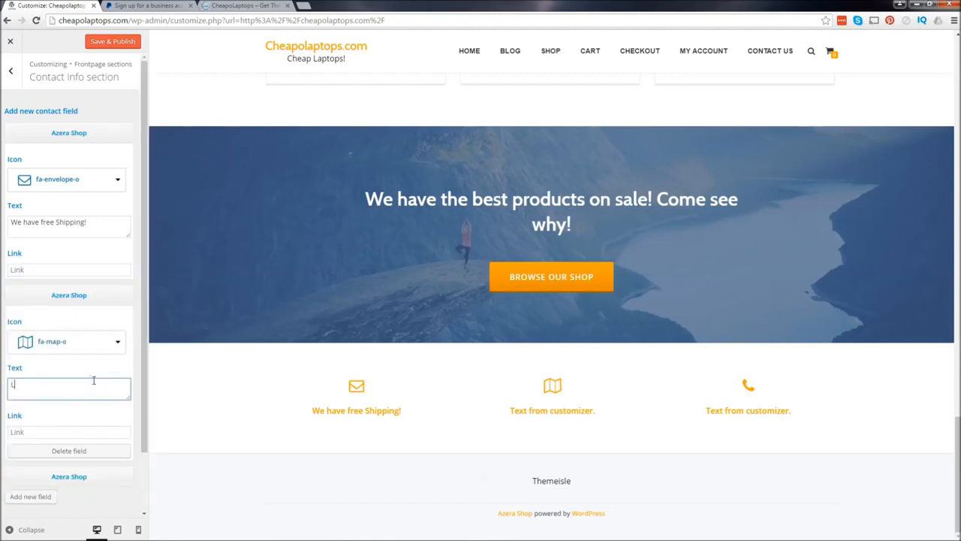
text(ted In Los Angeles, Ca)
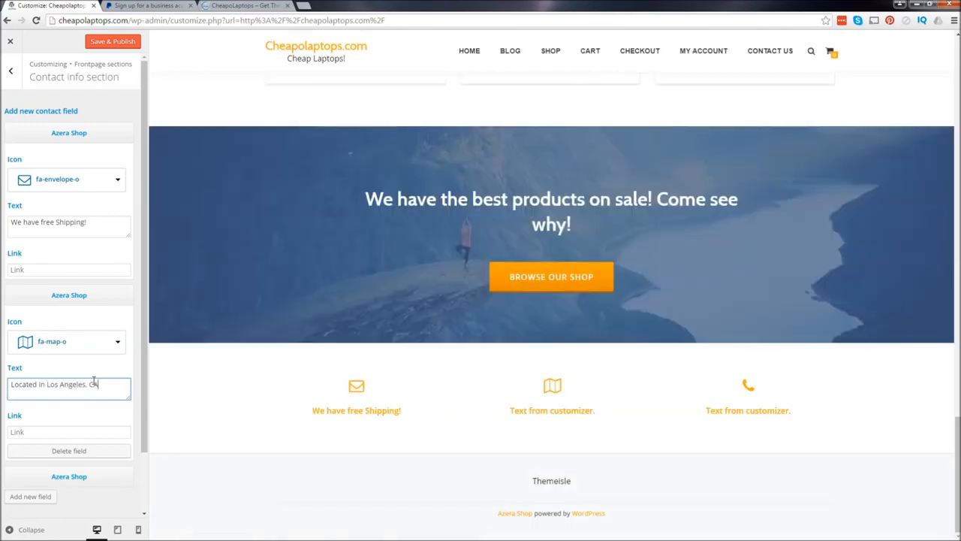
key(BackSpace)
text(A)
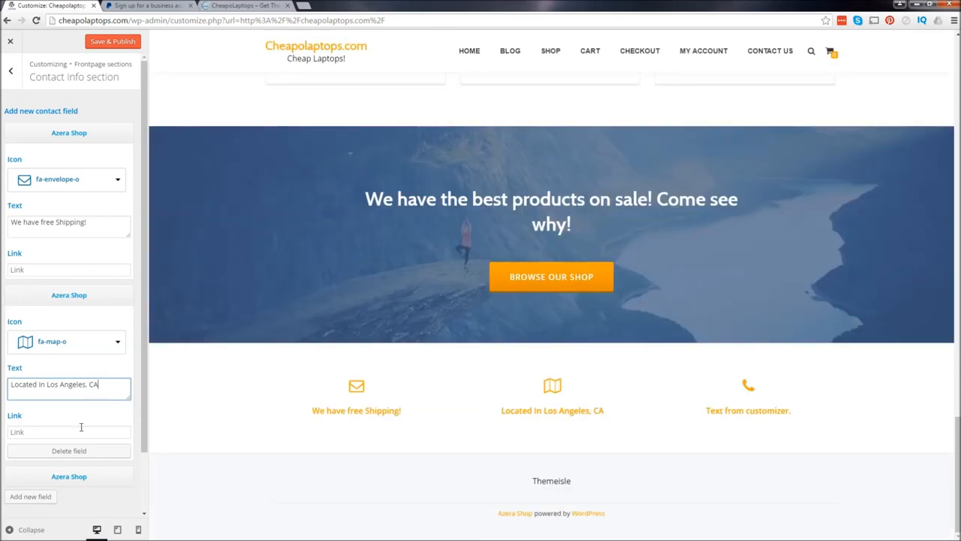
Step: Leave the map contact field's link empty, set the phone contact field's text to "24/7 Customer Service!" and publish the changes
click(82, 427)
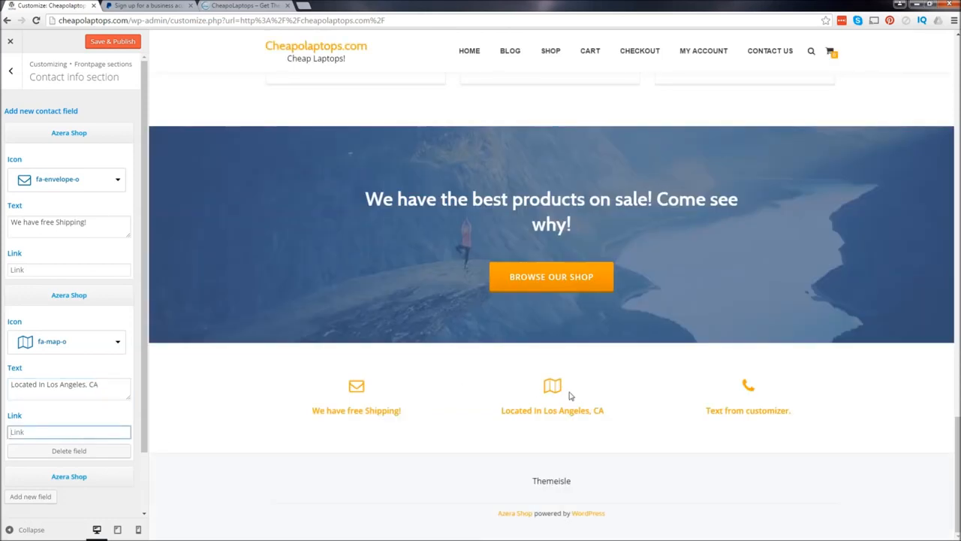
scroll(76, 397, down, 2)
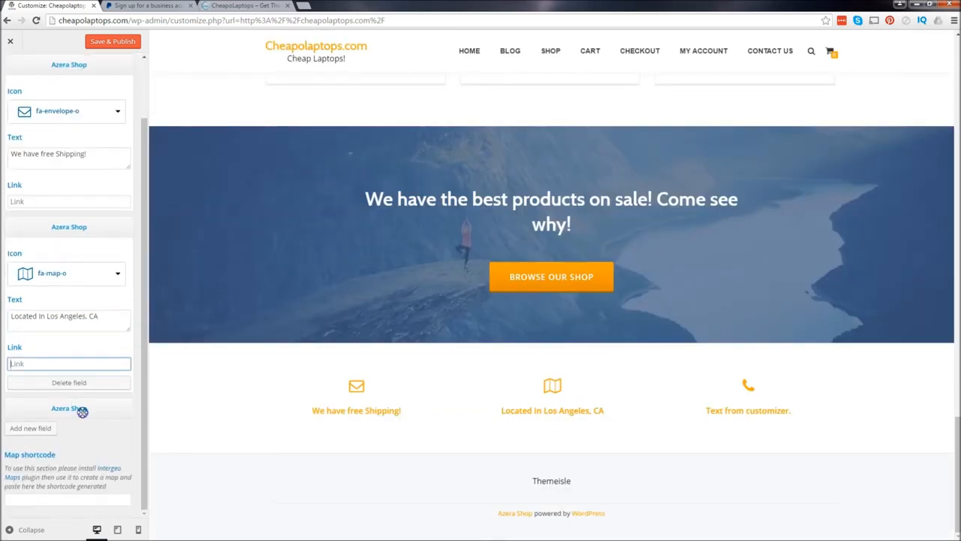
click(83, 410)
scroll(84, 411, down, 2)
scroll(82, 411, down, 1)
triple_click(93, 346)
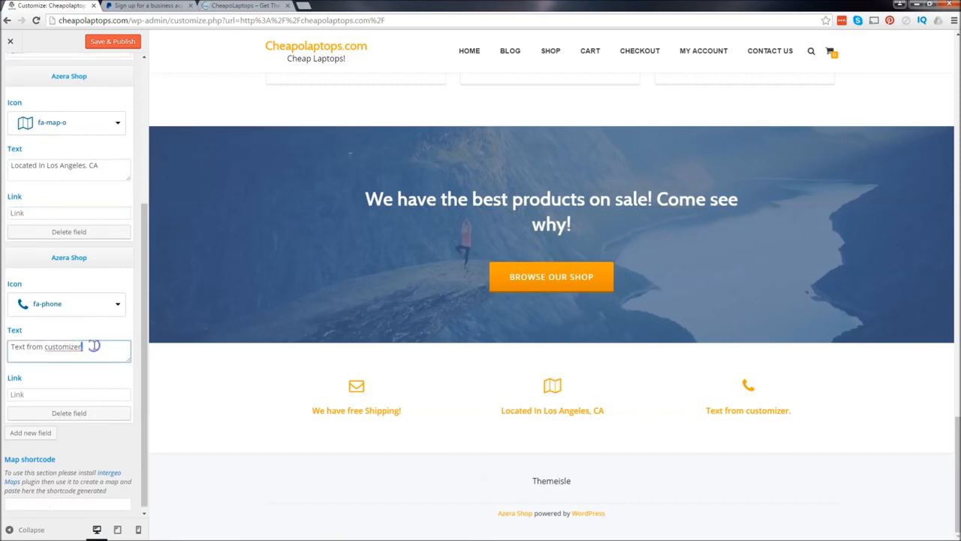
key(BackSpace)
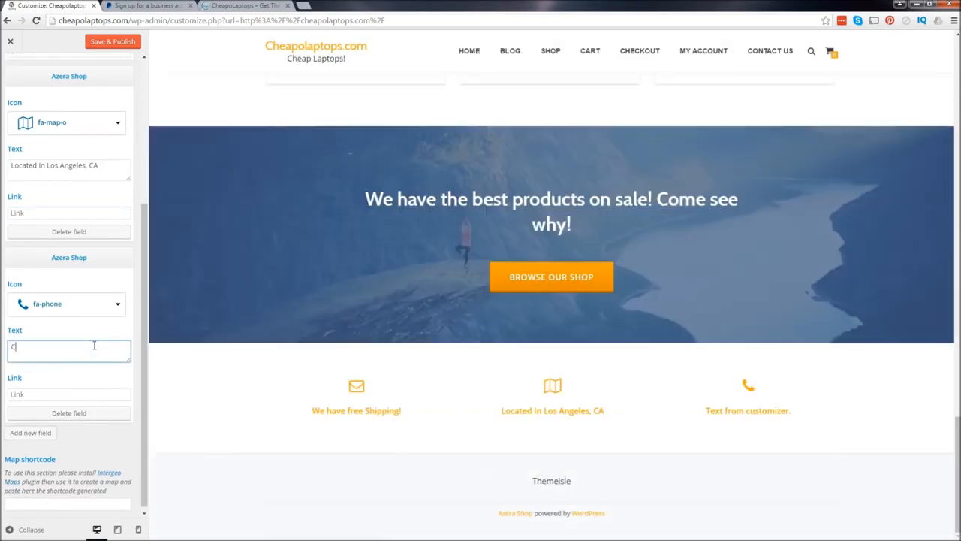
text(24/7)
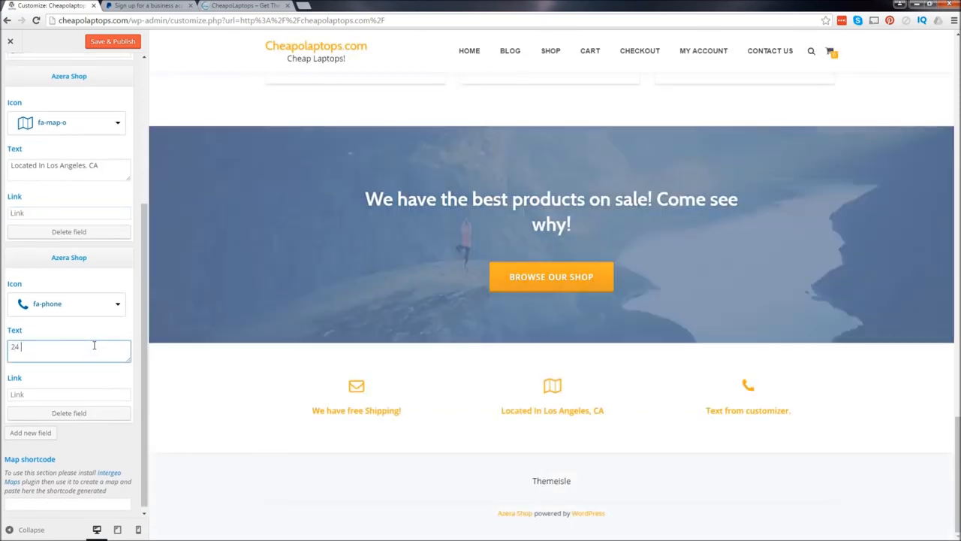
text( Customer Service!)
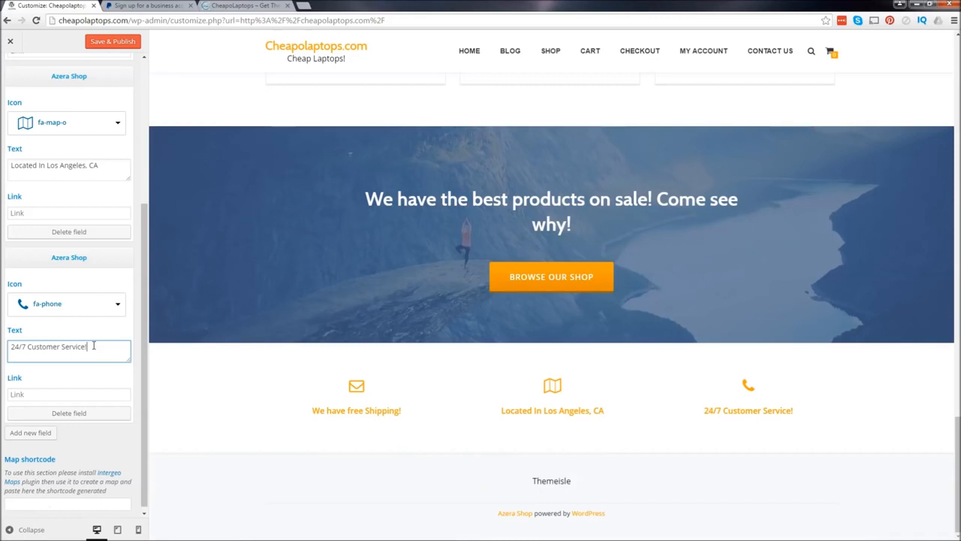
click(120, 42)
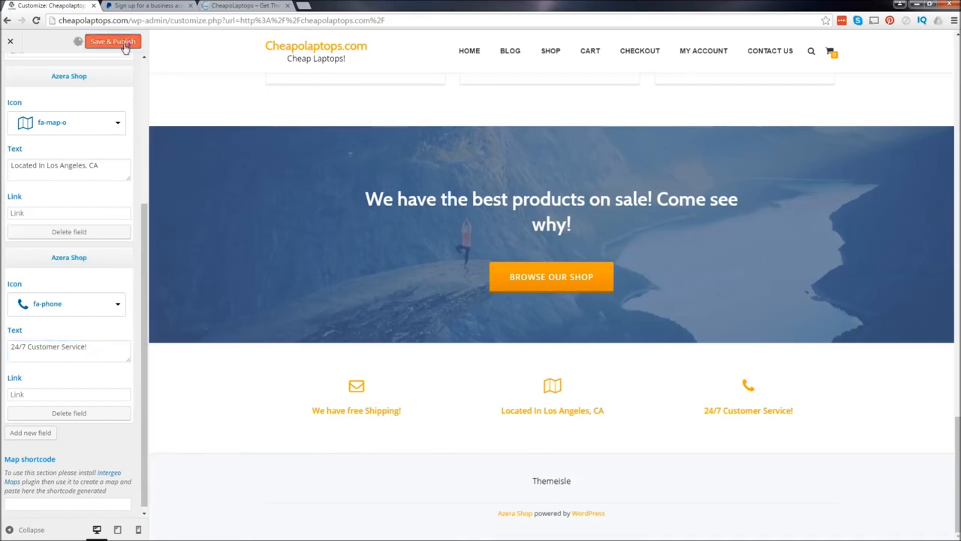
Step: Collapse the three contact fields, leave the Contact info section and close the customizer to return to the live site
scroll(65, 411, down, 1)
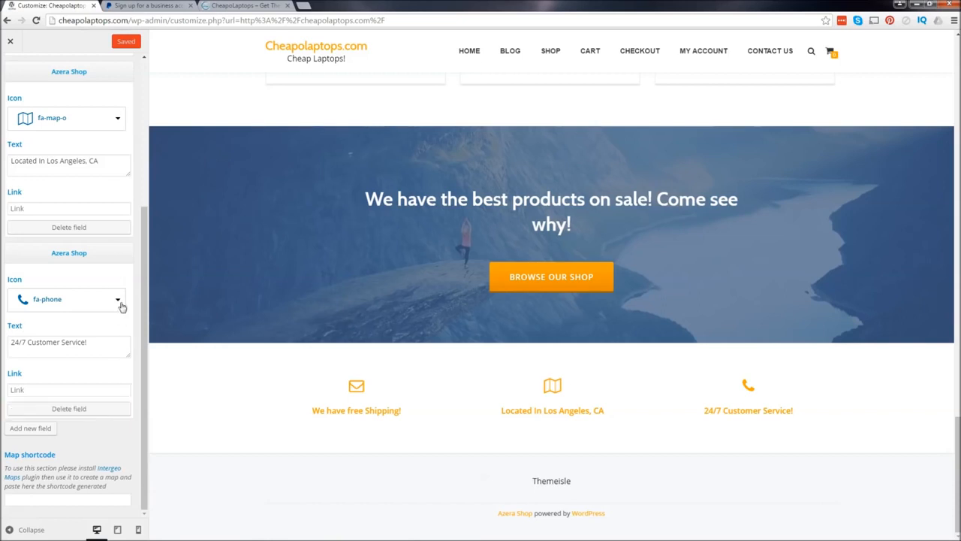
click(87, 257)
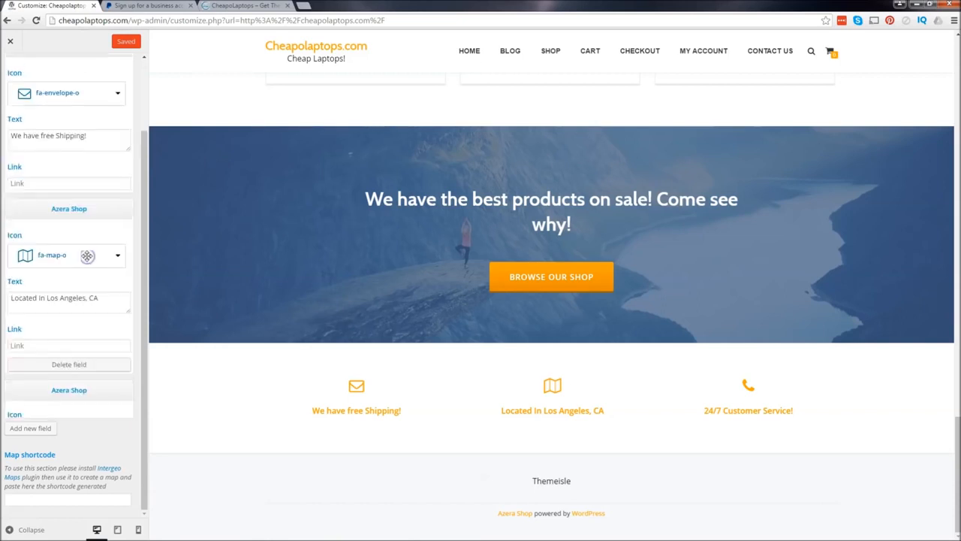
click(87, 229)
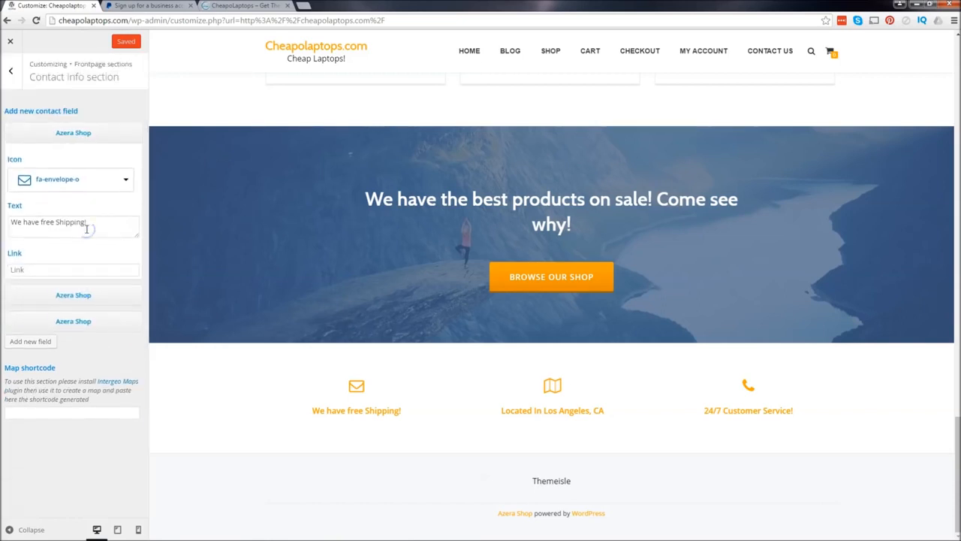
click(83, 132)
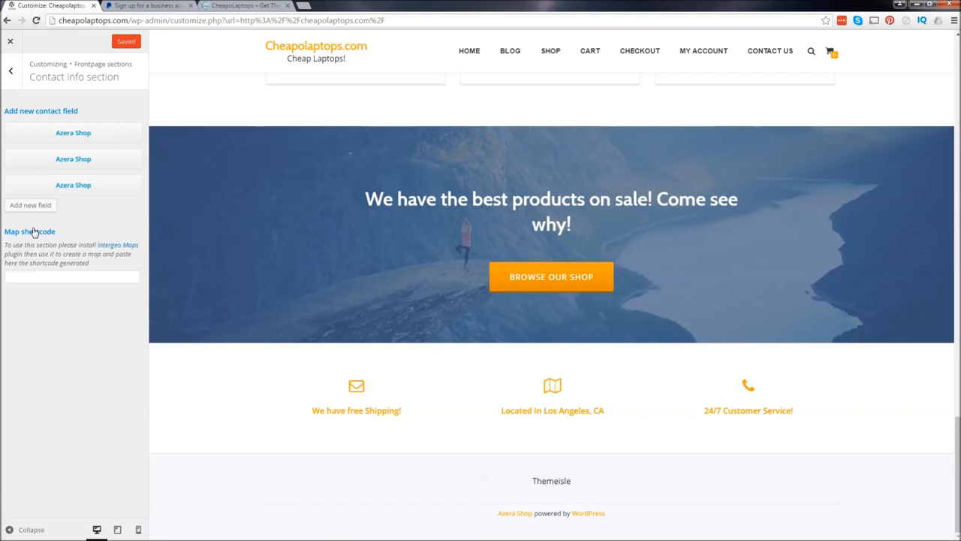
click(11, 72)
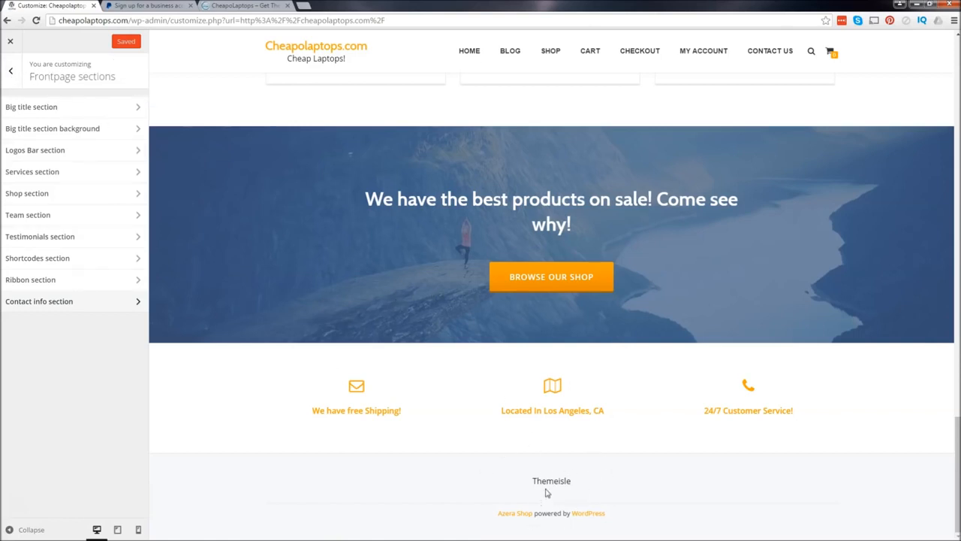
scroll(488, 415, up, 10)
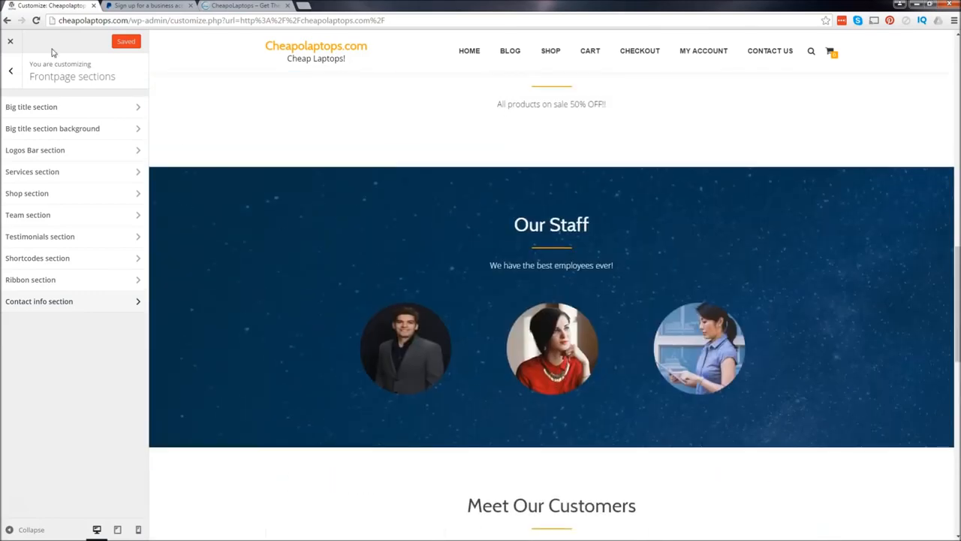
click(11, 41)
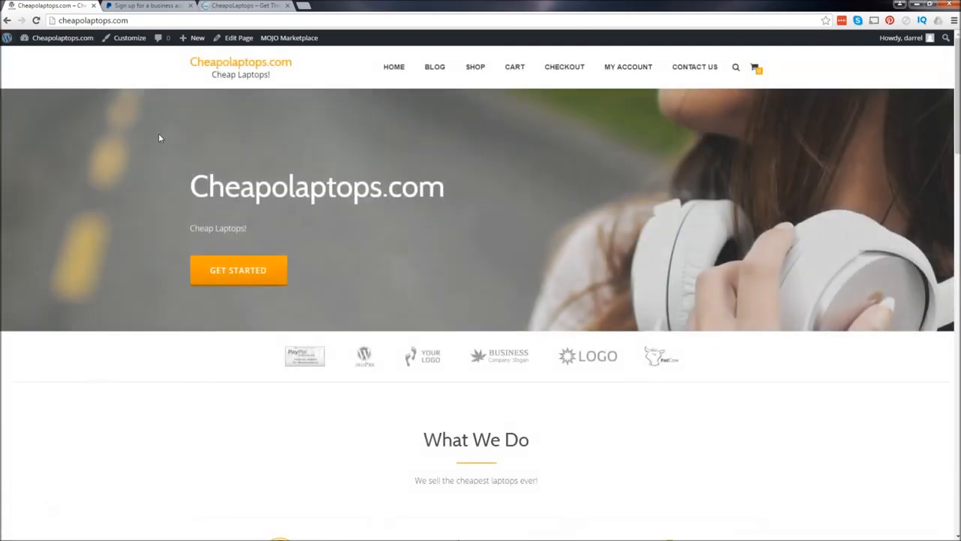
Step: Review the published home page from the header through services, staff and ribbon down to the contact info and footer
scroll(516, 306, down, 3)
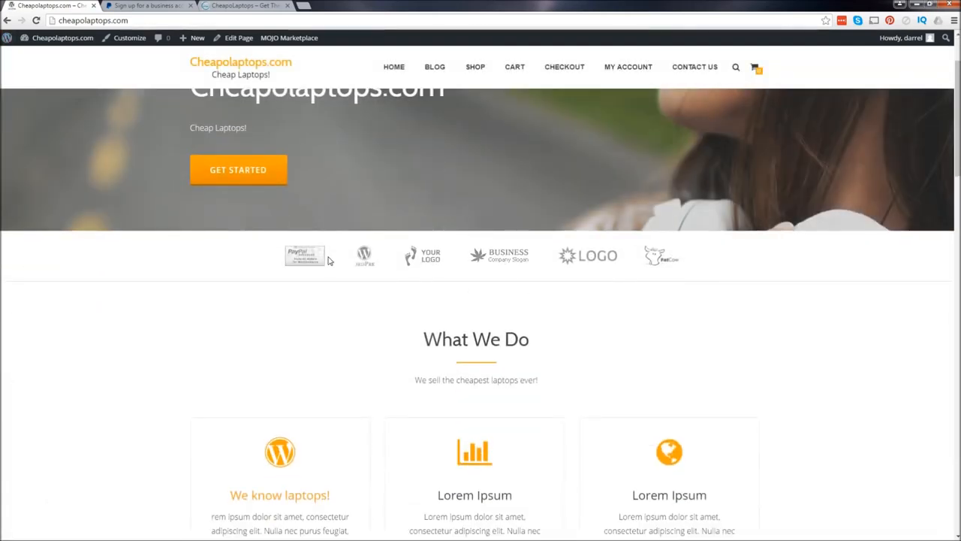
scroll(410, 238, down, 4)
scroll(469, 218, down, 10)
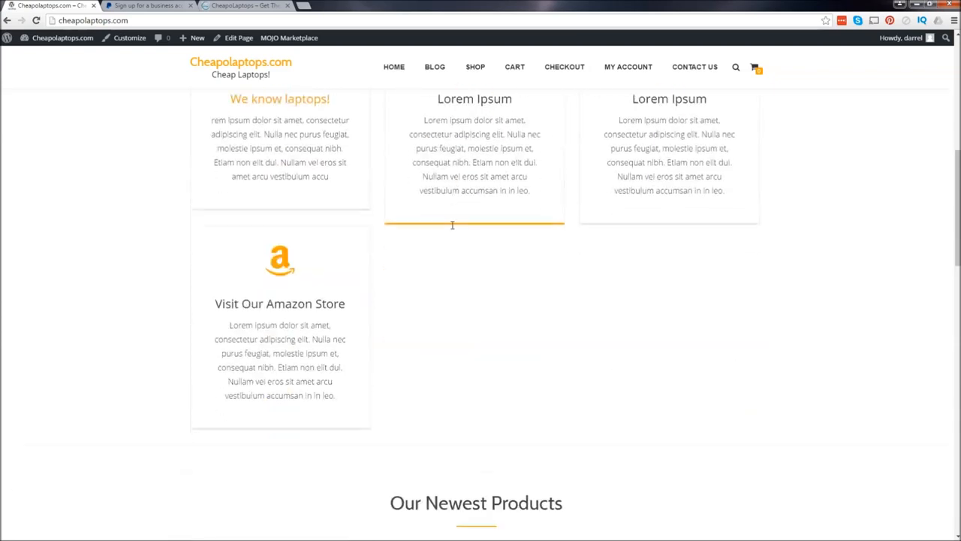
scroll(351, 253, down, 10)
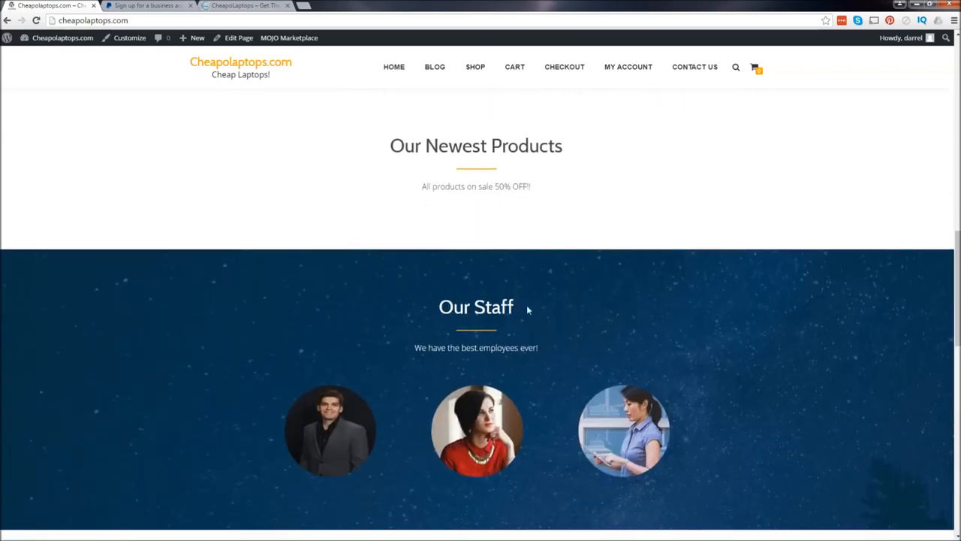
scroll(301, 339, down, 7)
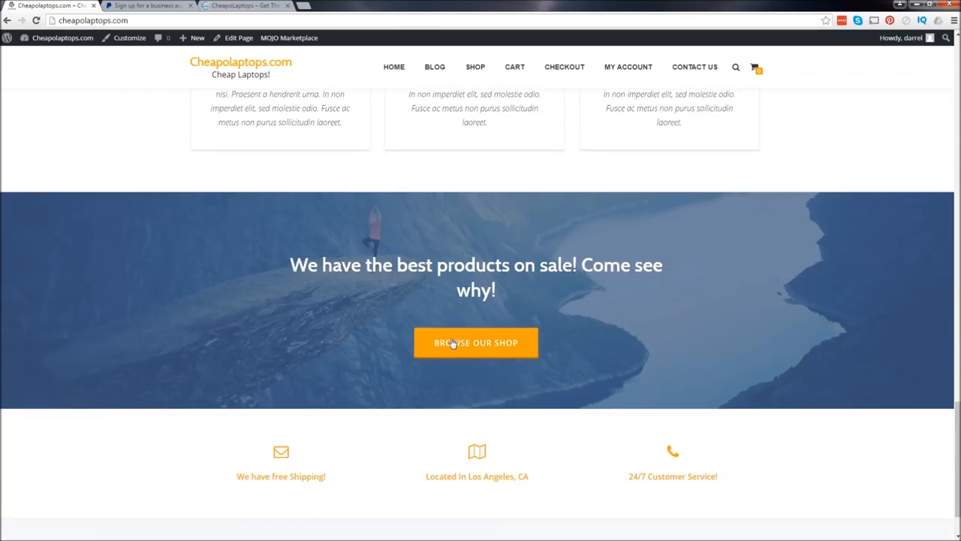
scroll(458, 347, down, 2)
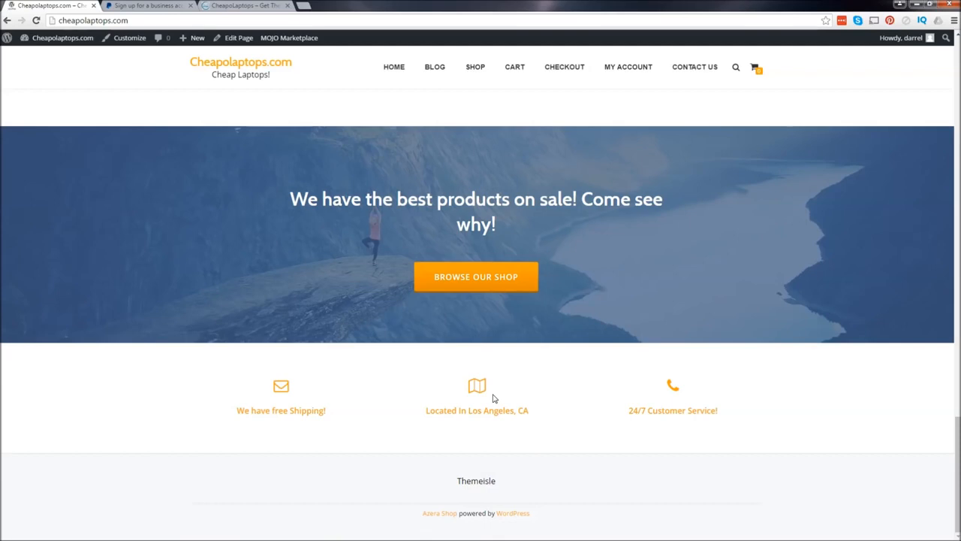
scroll(494, 398, up, 20)
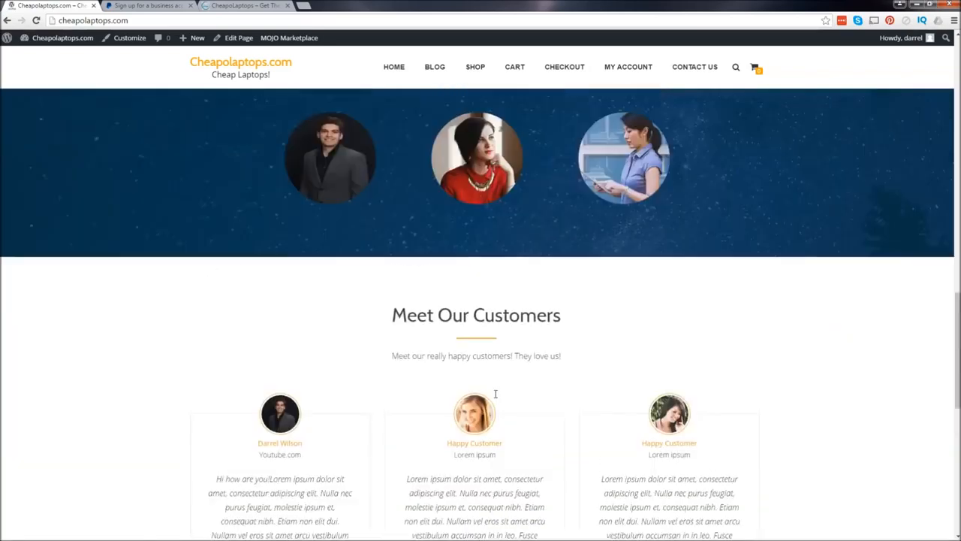
scroll(494, 398, up, 2)
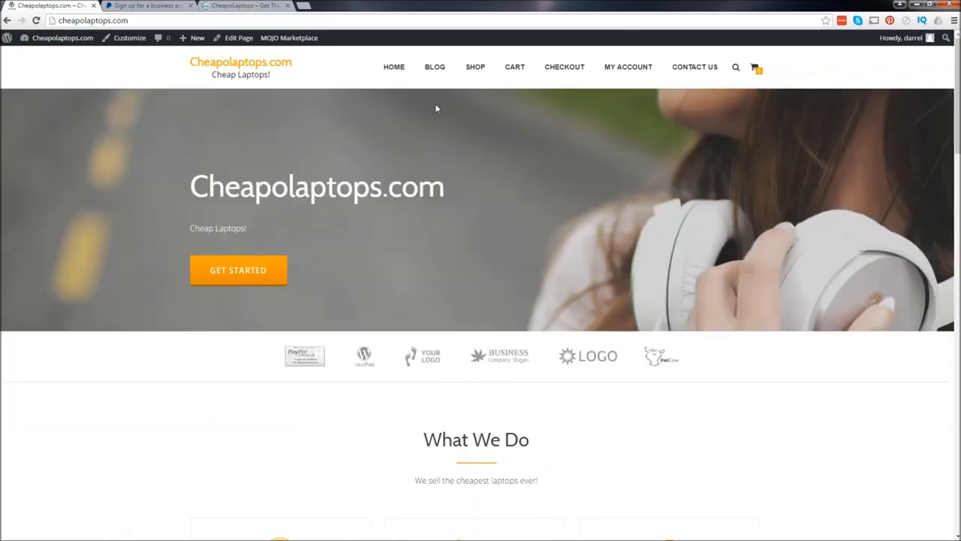
Step: Go to the site's Blog page and open its Blog header settings in the customizer
click(438, 69)
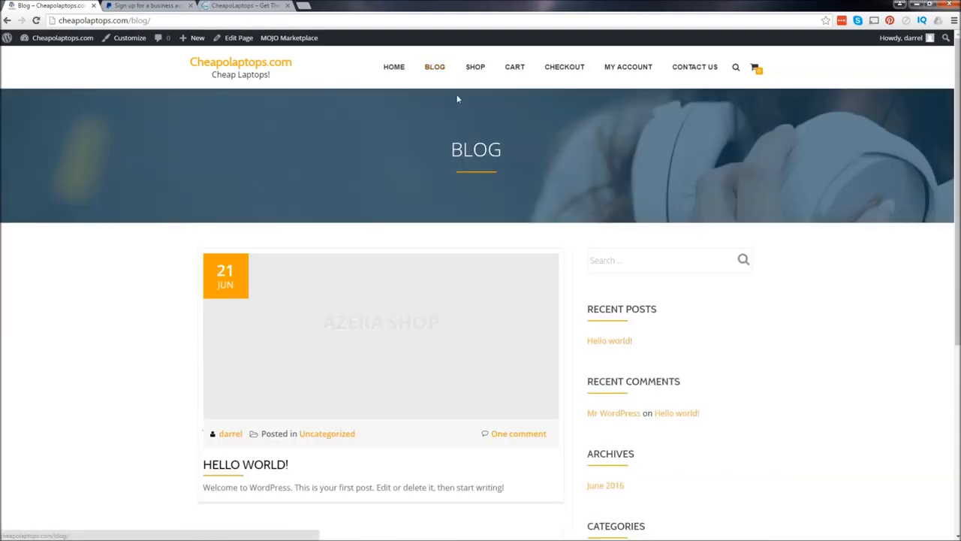
mouse_move(311, 56)
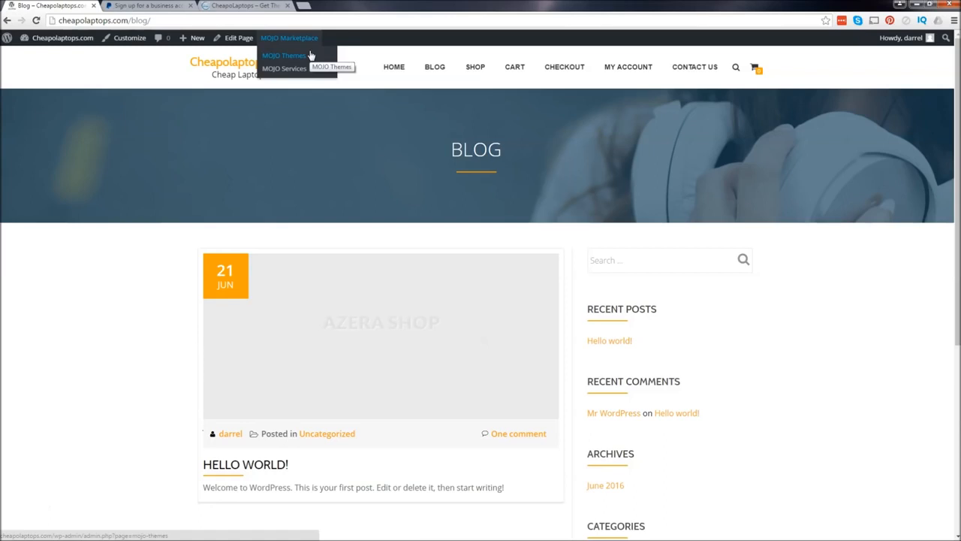
click(130, 38)
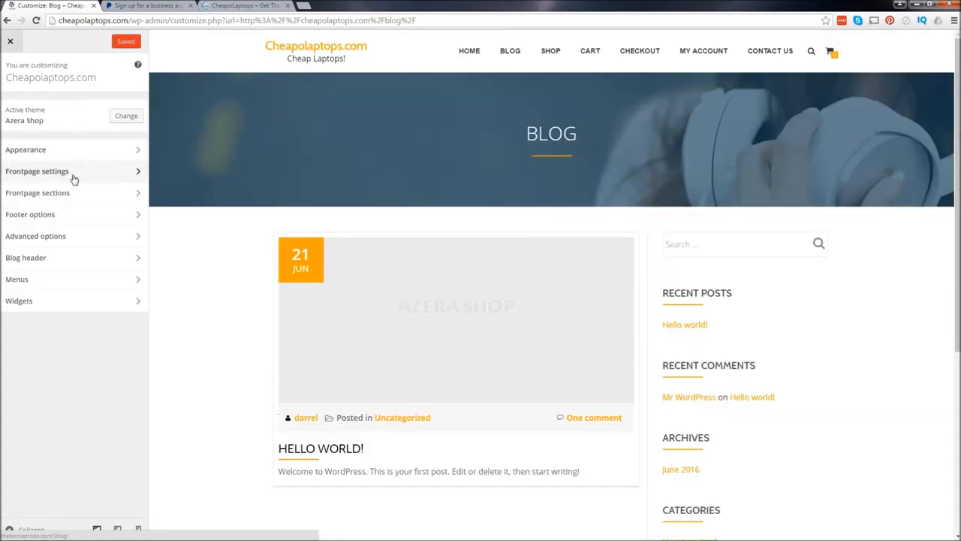
click(69, 258)
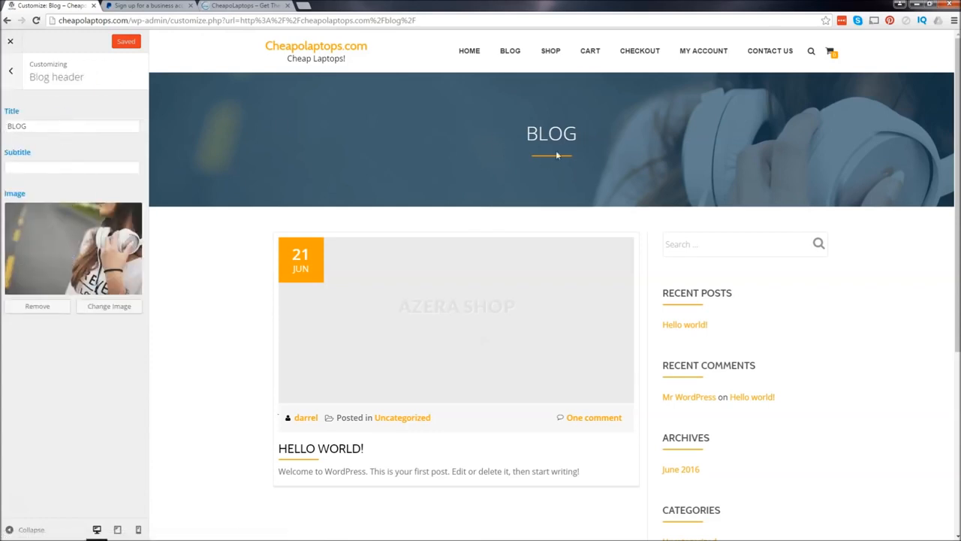
Step: Set the blog header's title to "Our Blog" and its subtitle to "We know Laptops!"
double_click(91, 126)
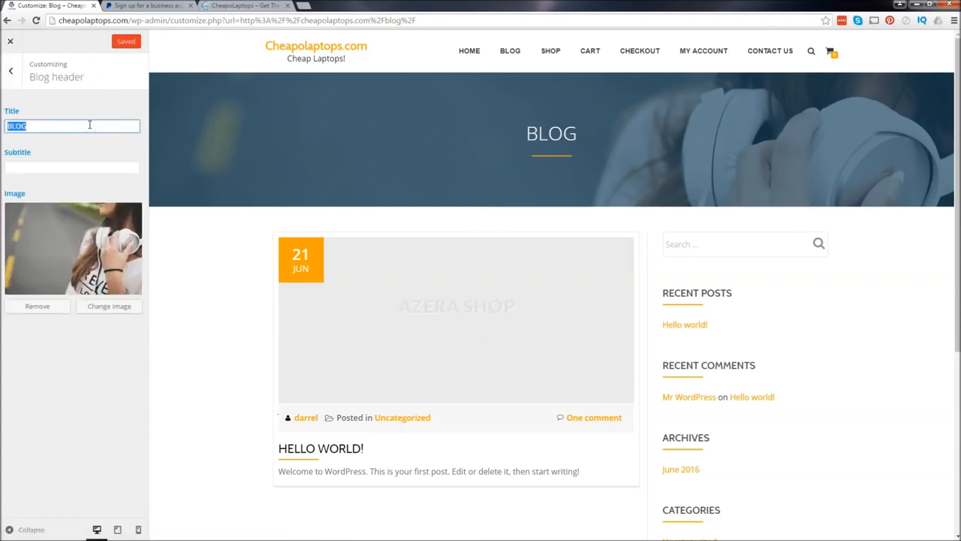
text(Our Blog)
key(Tab)
text(We know Laptops!)
key(Tab)
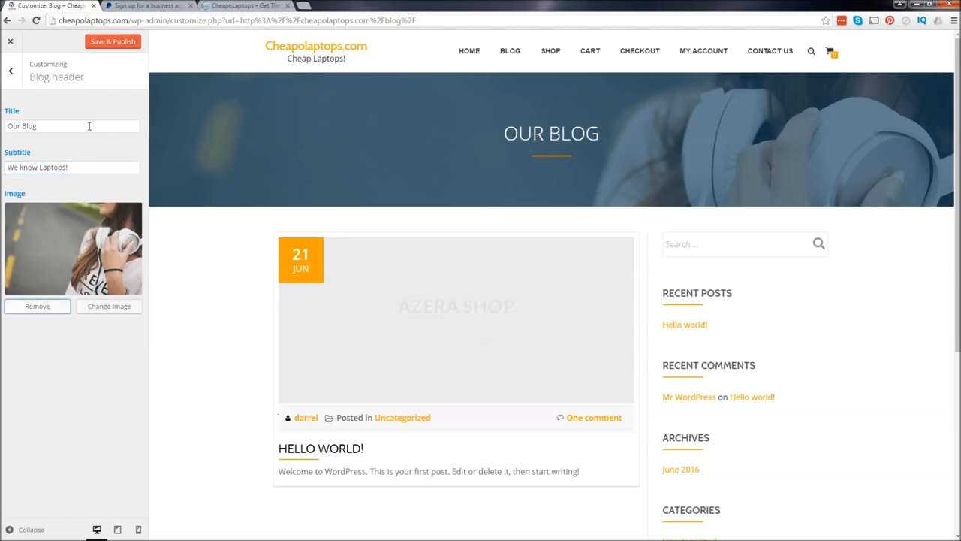
Step: Replace the blog header image with the cliff-and-lake photo from the media library, publish the changes and close the customizer
click(119, 308)
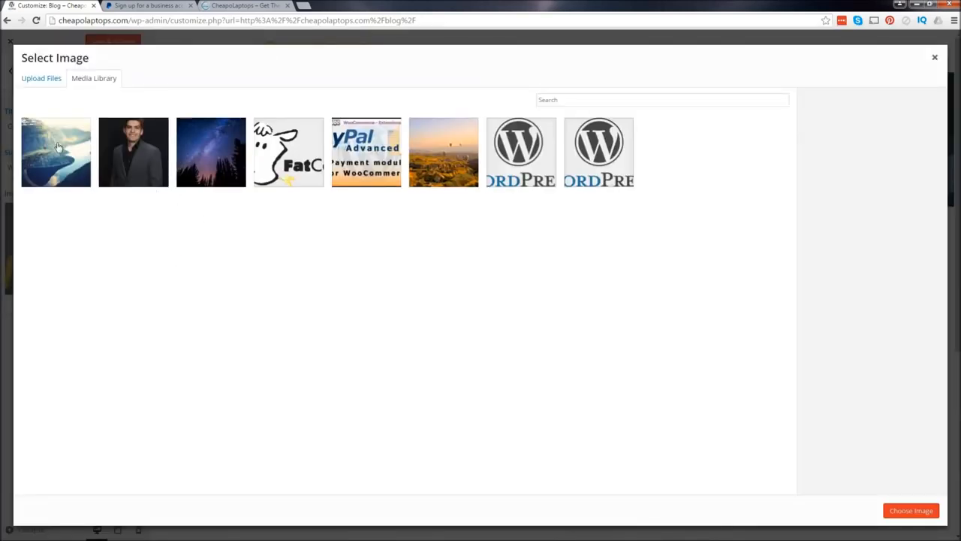
click(59, 148)
click(911, 511)
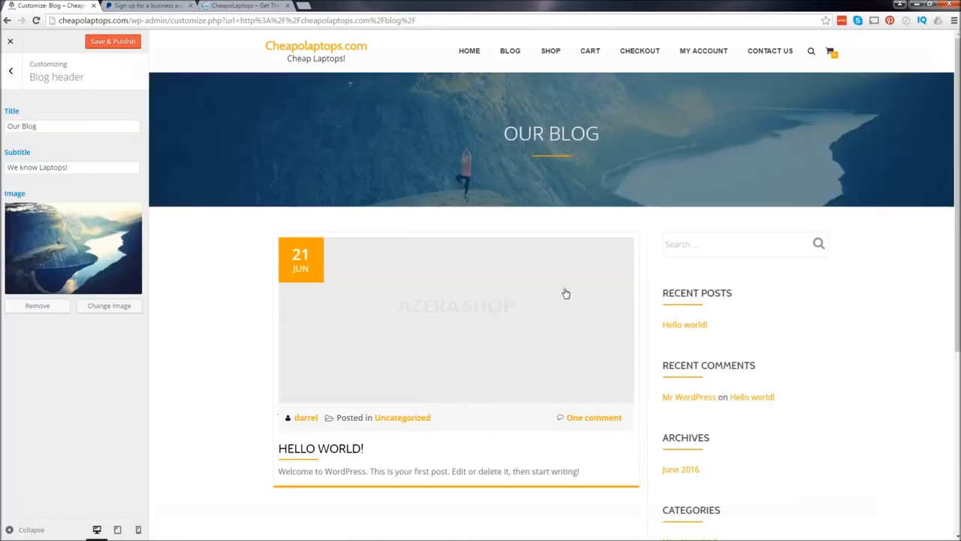
click(120, 43)
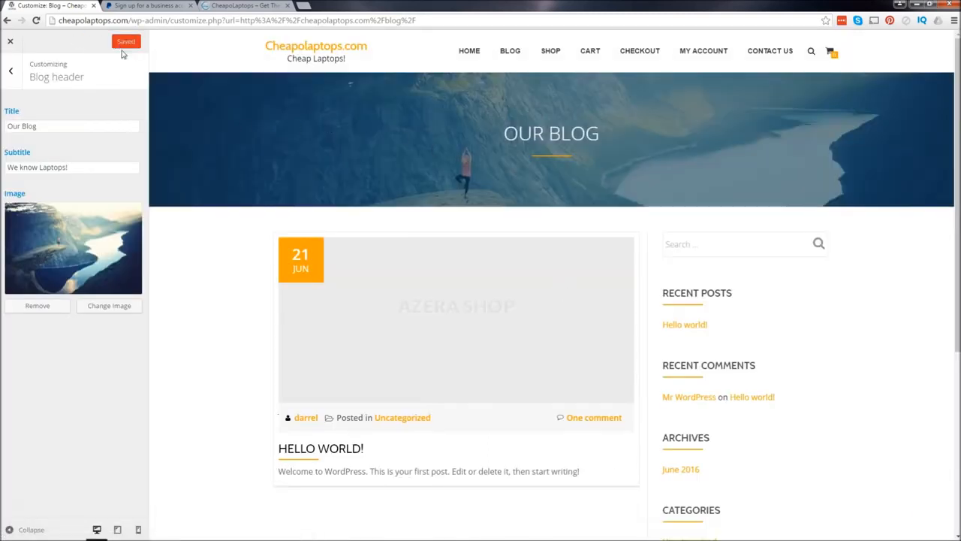
click(12, 40)
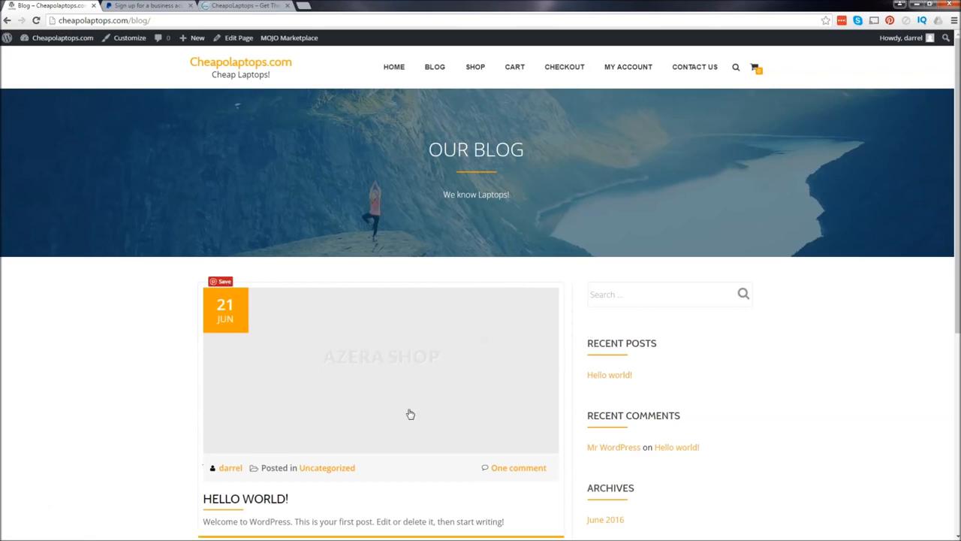
Step: Check the updated blog page and open the list of all posts in the site's admin dashboard
scroll(292, 353, down, 3)
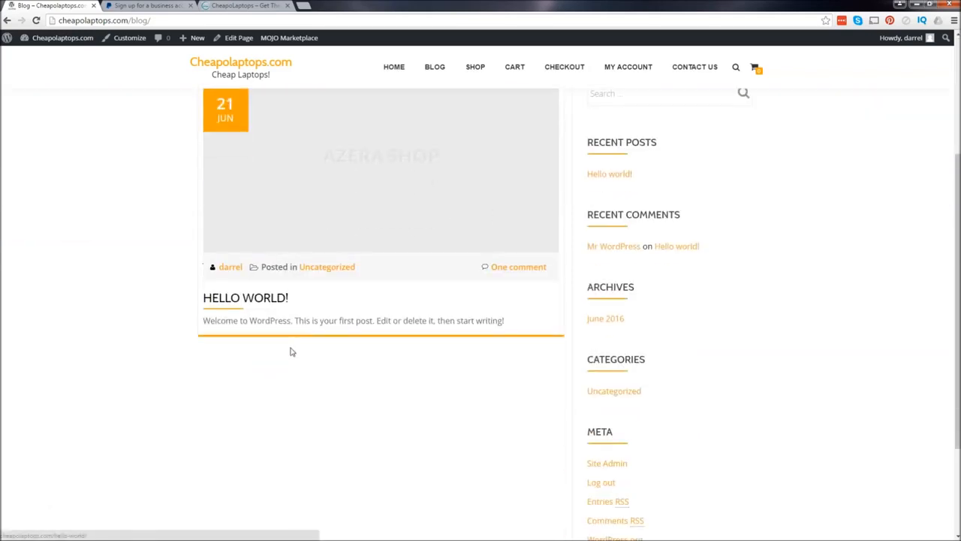
scroll(311, 211, up, 1)
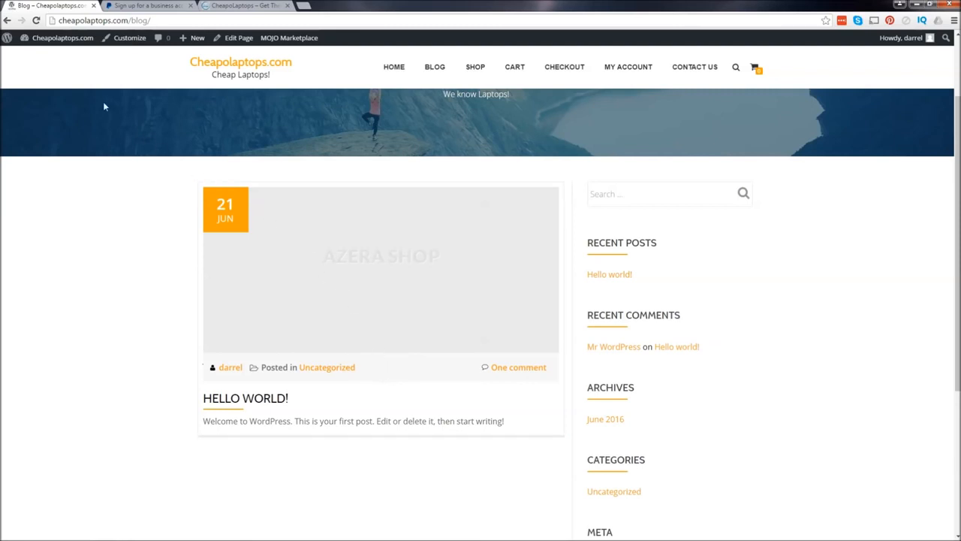
mouse_move(60, 39)
click(37, 55)
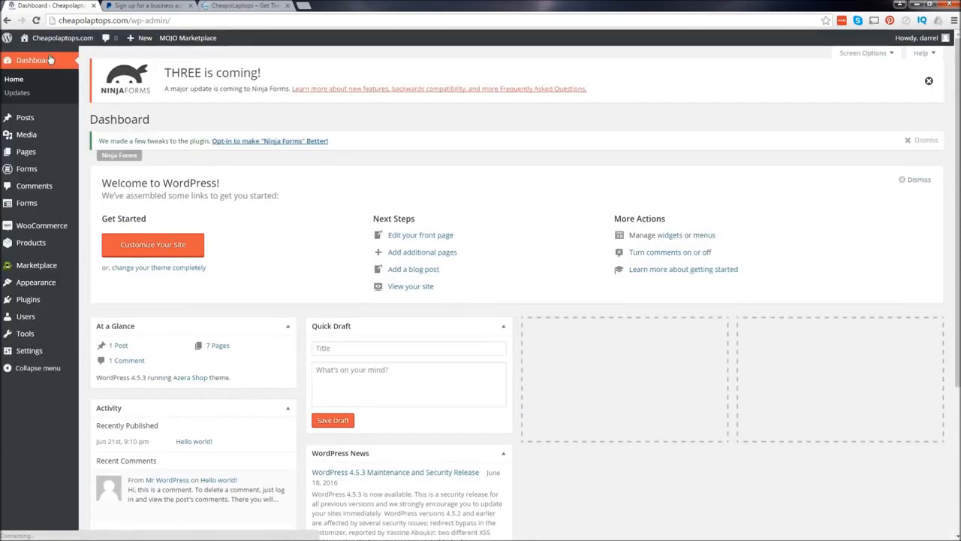
click(26, 119)
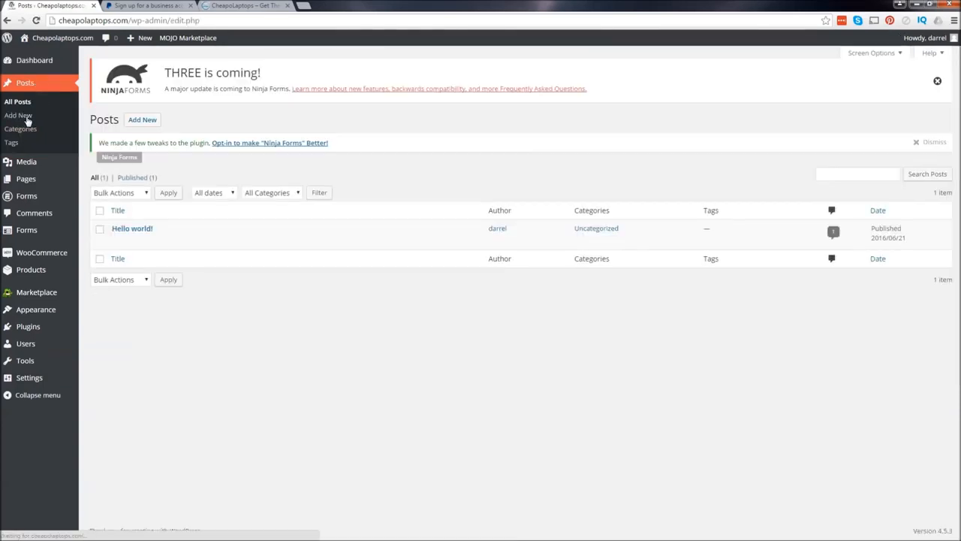
Step: Move the "Hello world!" post to the trash and start a new post titled "How to fix laptops"
mouse_move(120, 241)
click(176, 241)
click(145, 121)
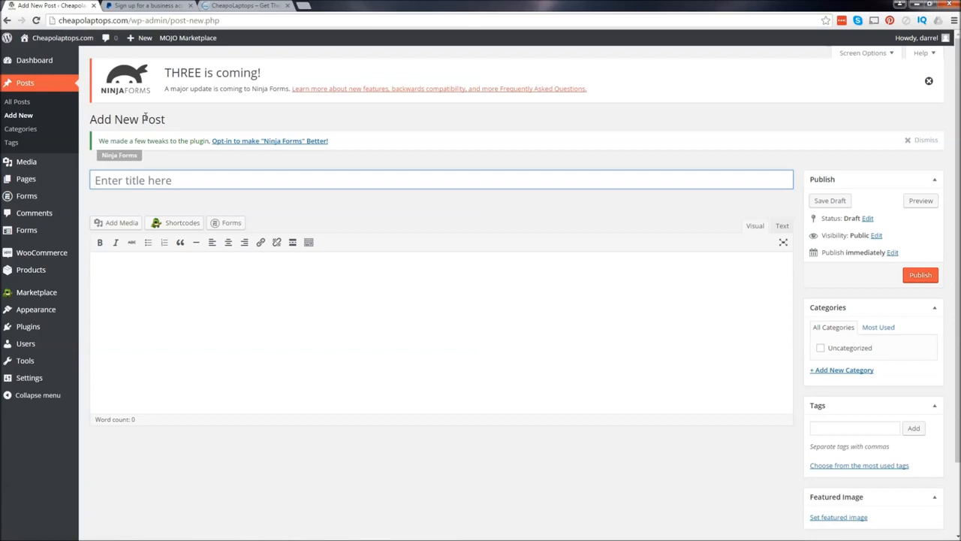
text(How to fix laptops)
key(Tab)
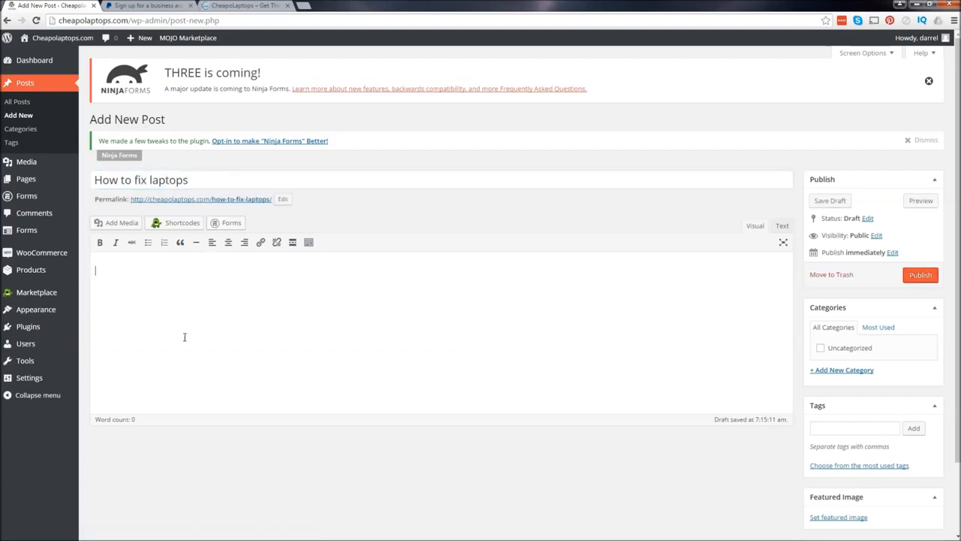
Step: Search the web for "dummy text generator" in a new browser tab and open the blindtextgenerator.com site
click(304, 6)
text(du)
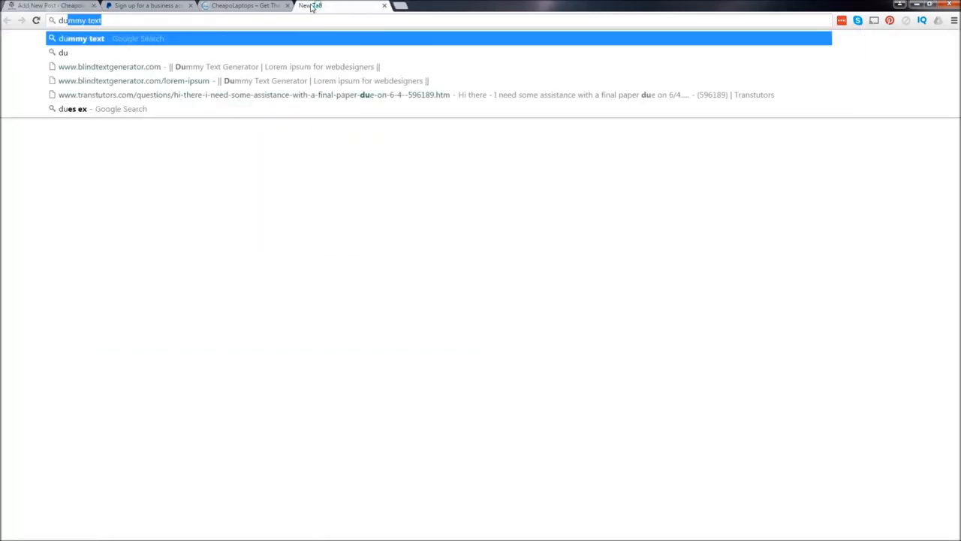
text(mmy te)
key(Down)
key(Return)
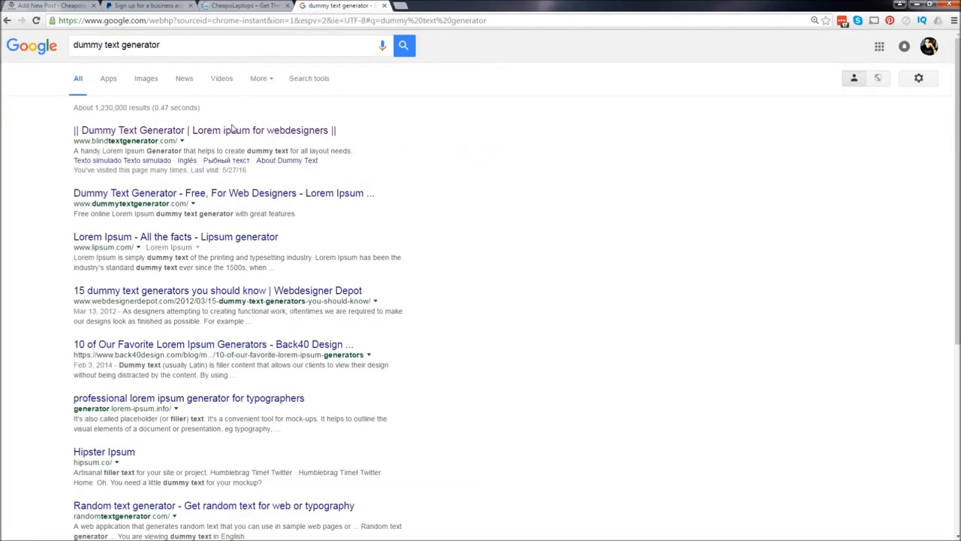
click(234, 131)
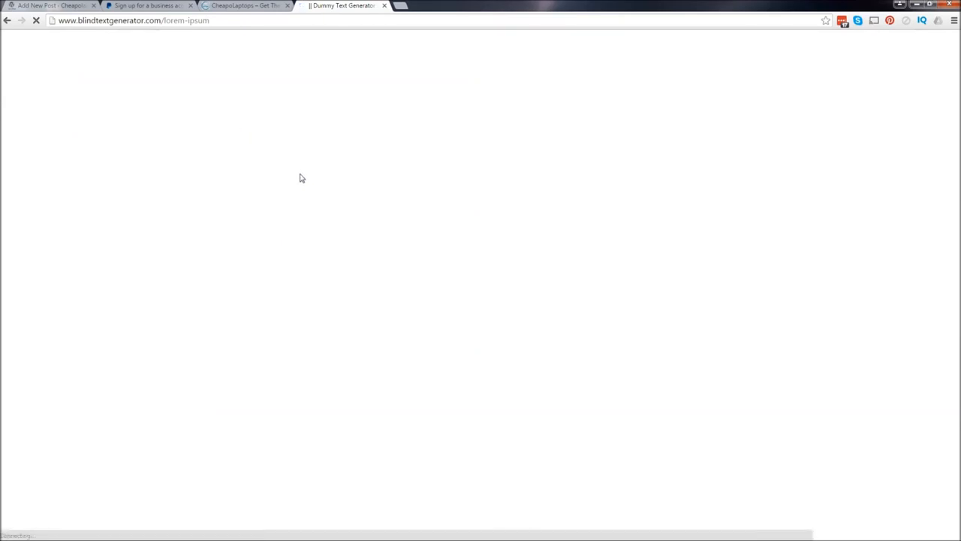
Step: Copy the opening lines of the lorem ipsum text and paste them into the new post's body, followed by a new line
drag(445, 133, 428, 120)
key(ctrl+c)
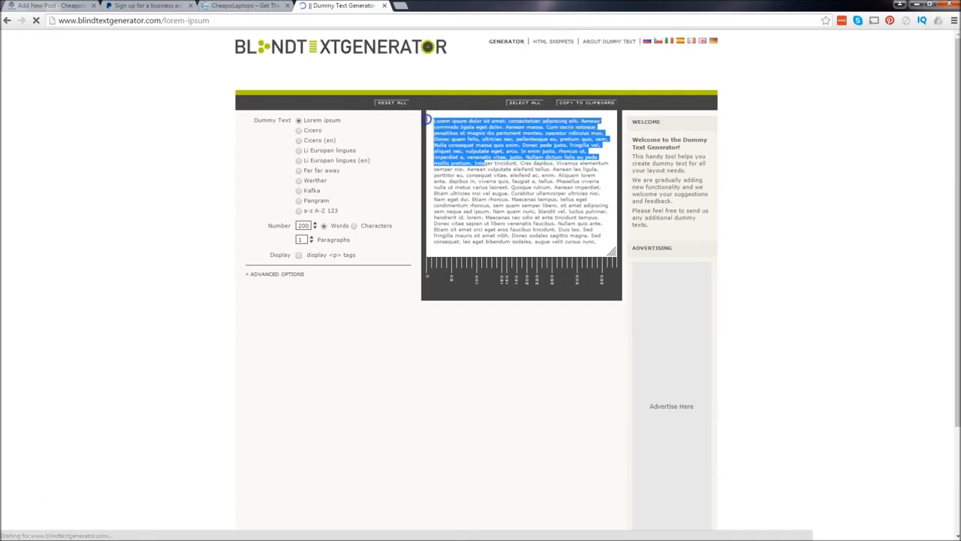
click(52, 5)
key(ctrl+v)
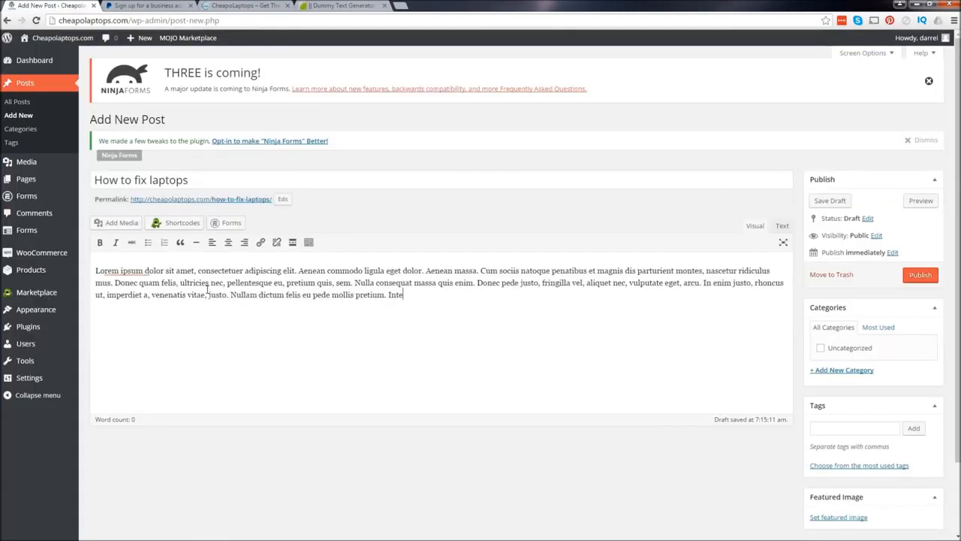
key(Return)
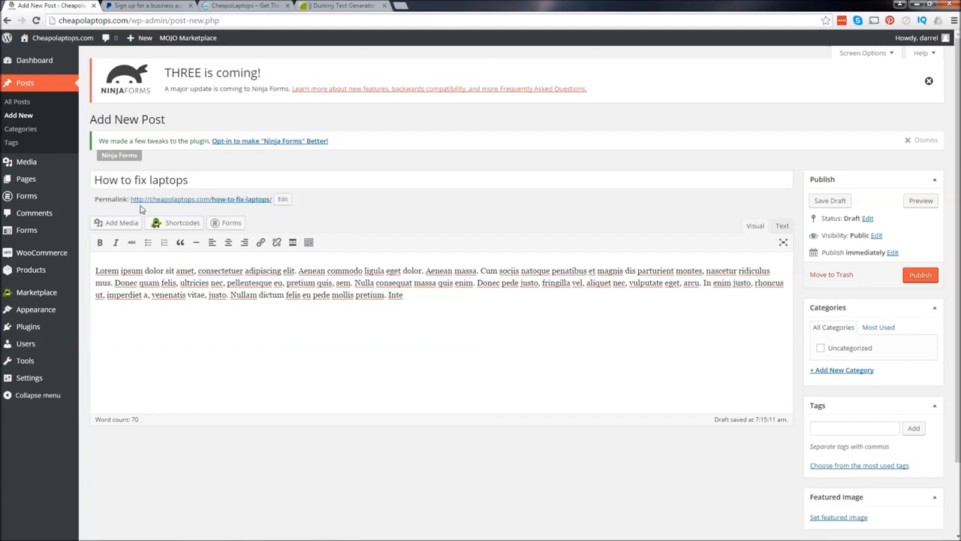
Step: Insert the FatCow logo (fatcow-large.png) from the media library below the post's text
click(113, 223)
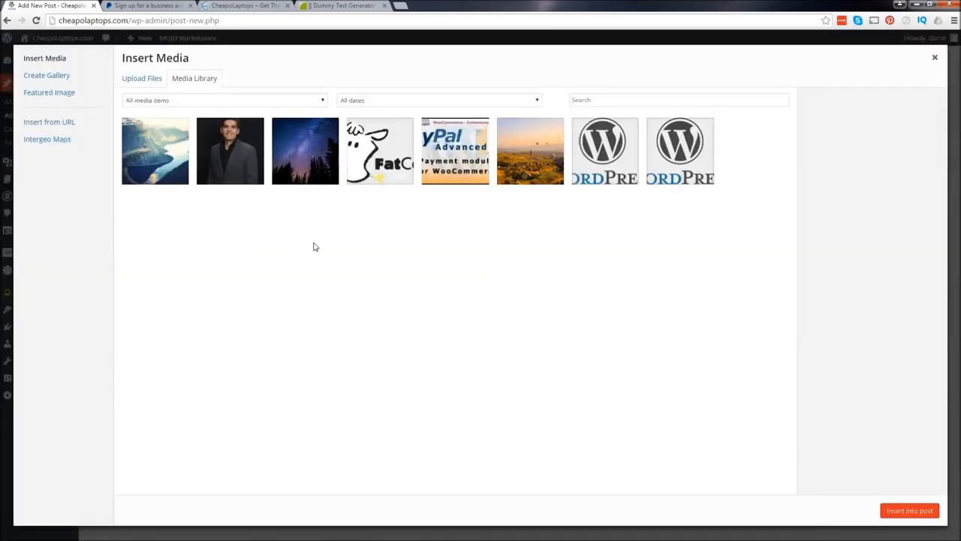
click(449, 159)
click(395, 171)
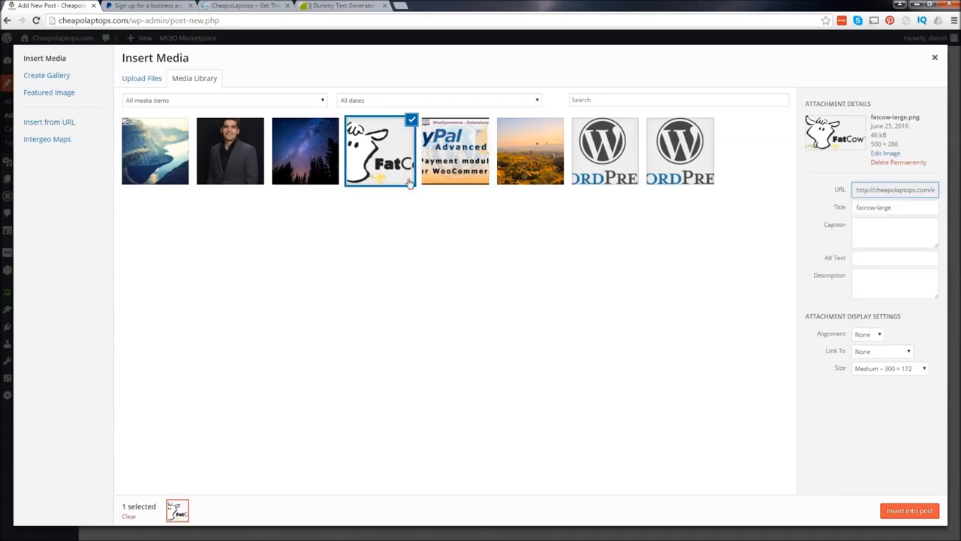
click(886, 513)
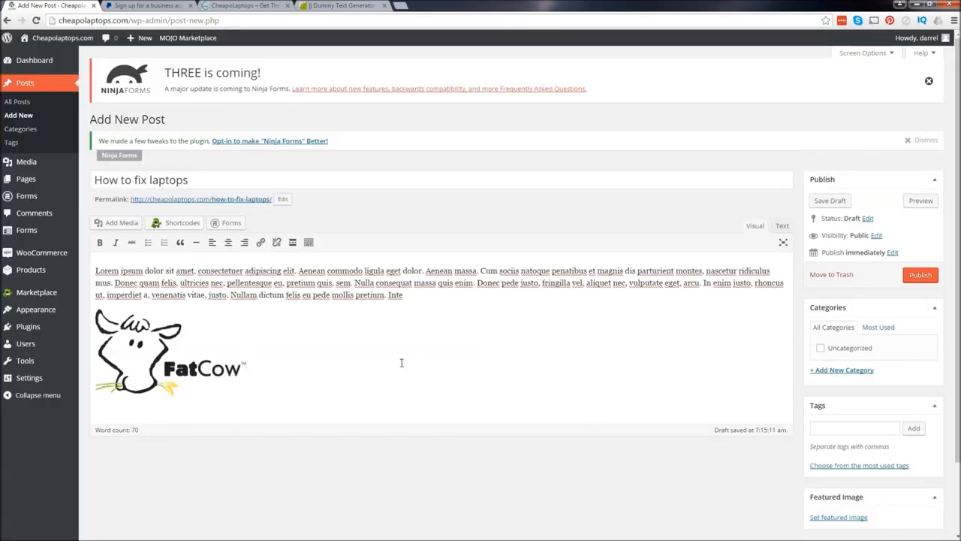
Step: Set the inserted FatCow image to Full Size – 500 × 286 with center alignment and update it
click(183, 348)
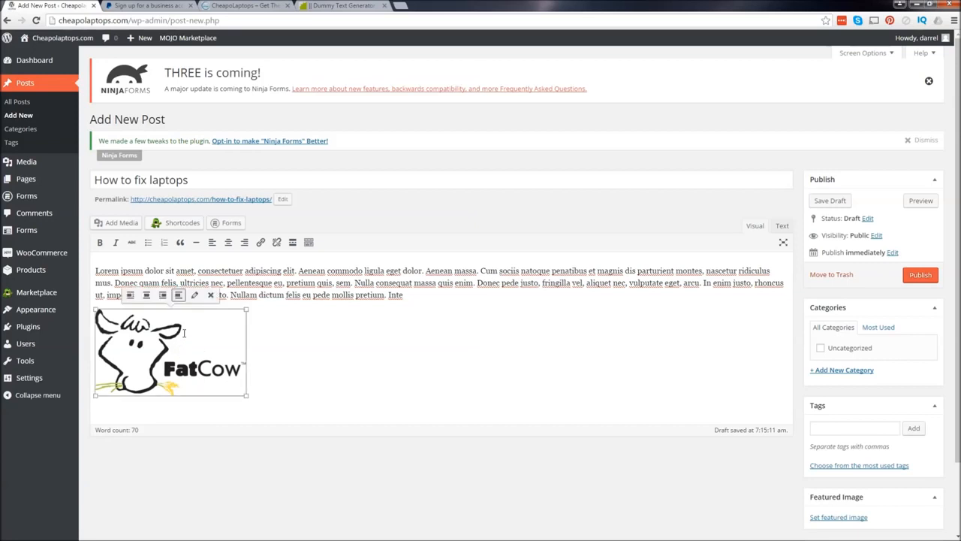
click(194, 294)
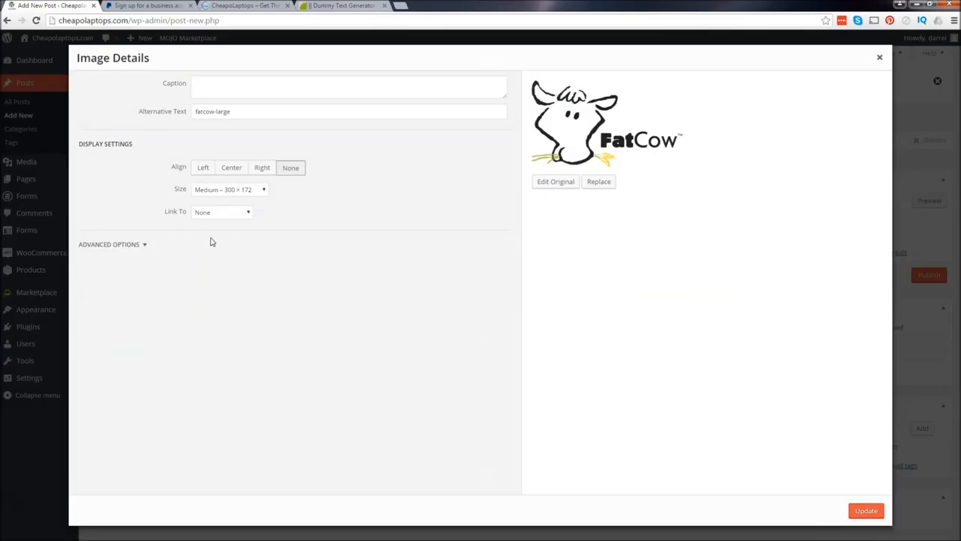
click(212, 193)
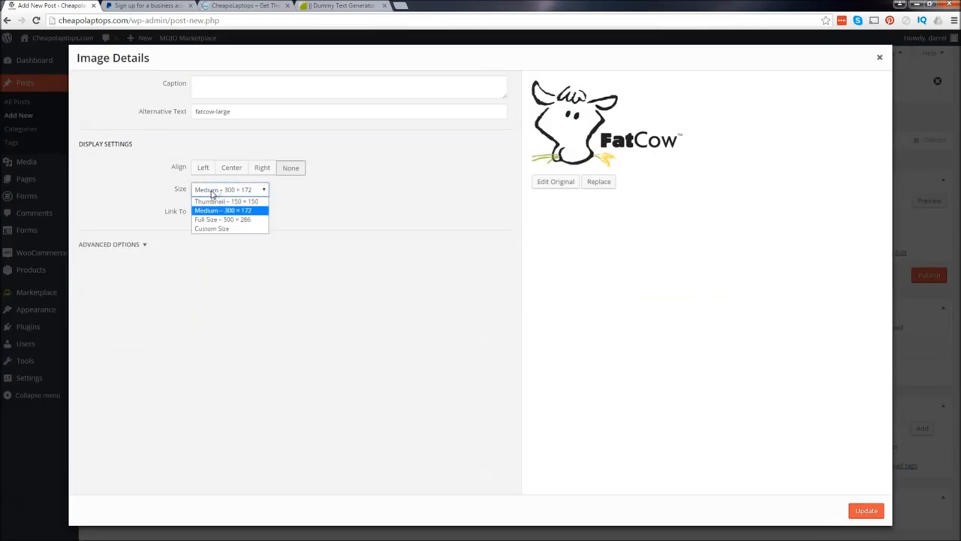
click(217, 219)
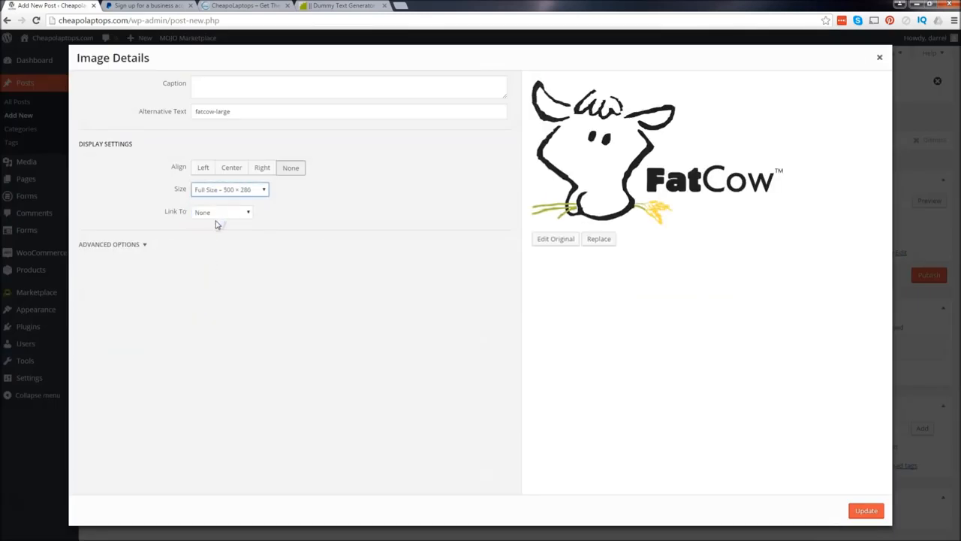
click(231, 169)
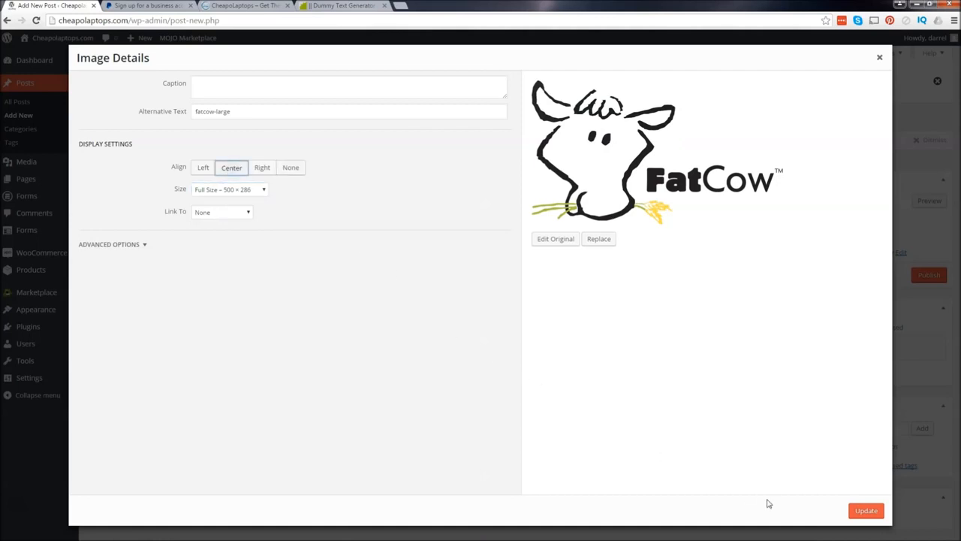
click(865, 512)
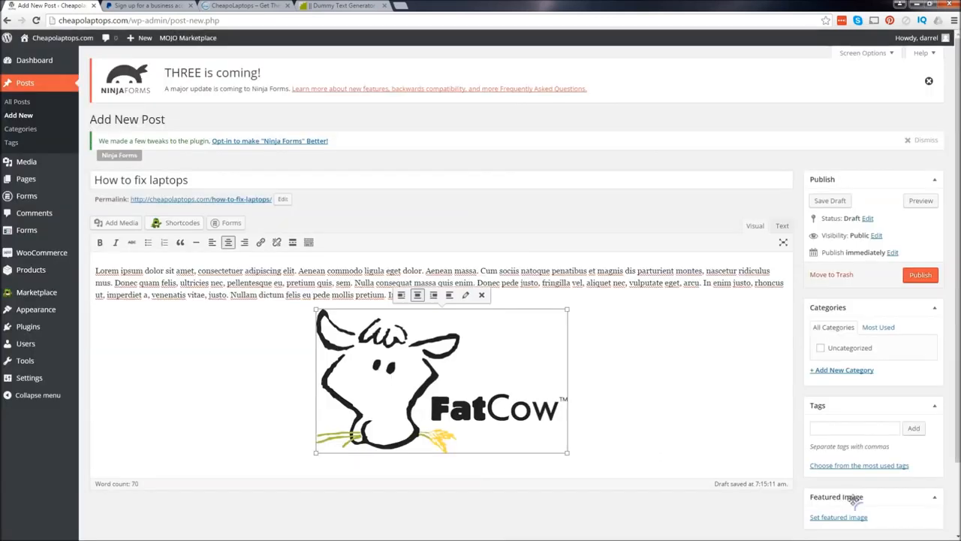
click(657, 369)
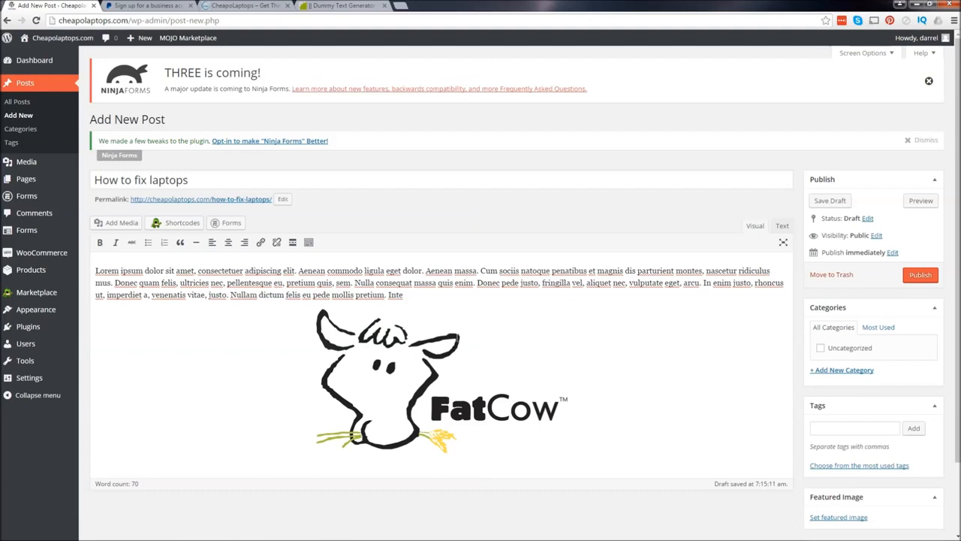
Step: Create a new post category named "Laptops" and assign it to the post
scroll(486, 362, down, 2)
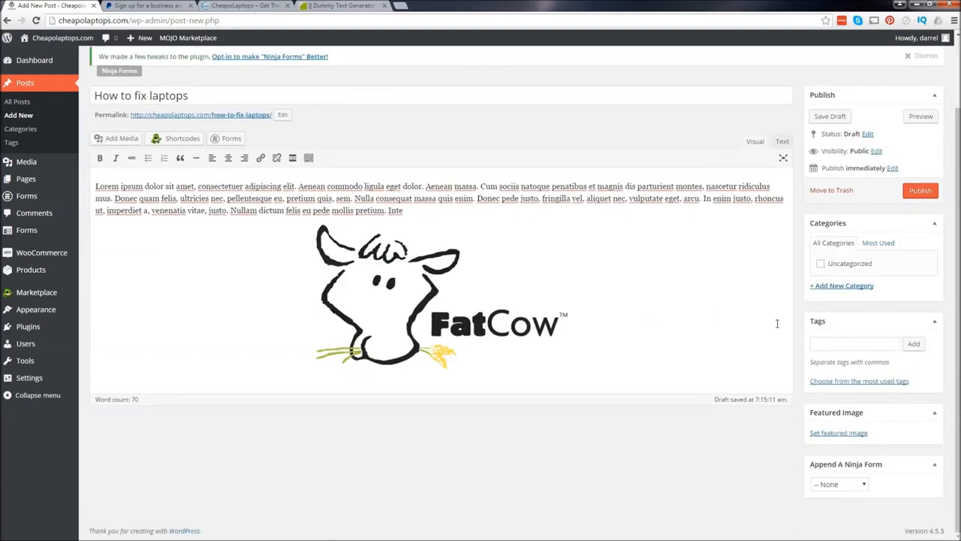
click(858, 288)
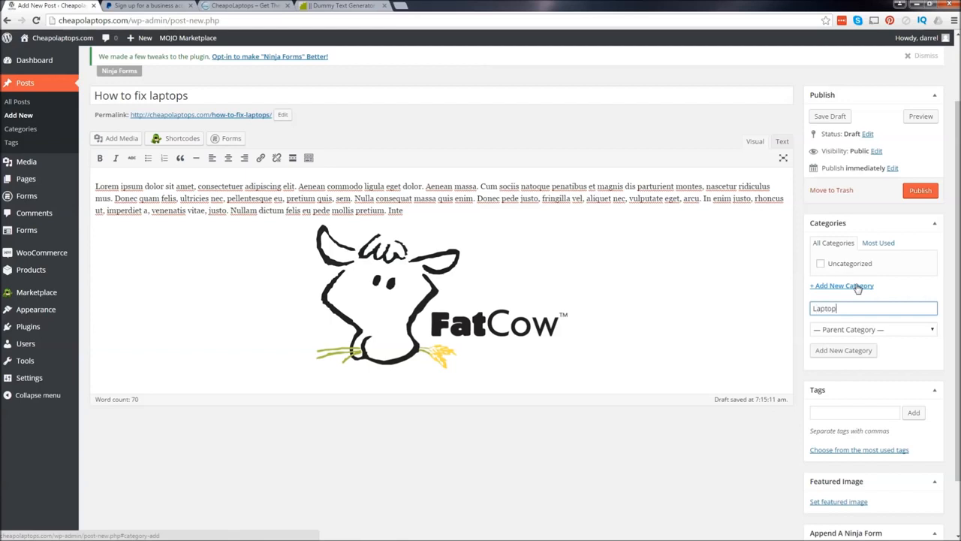
click(846, 350)
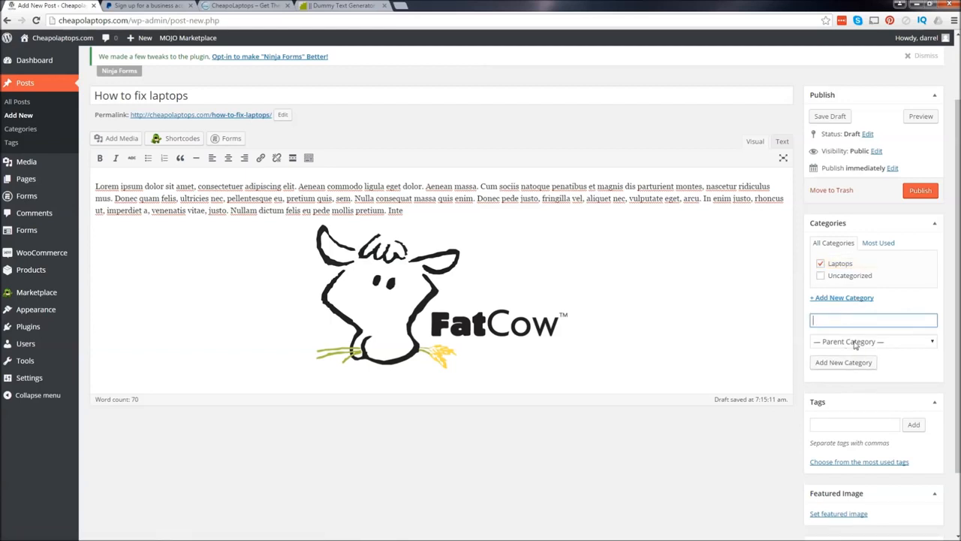
Step: Set the FatCow logo from the media library as the post's featured image and publish the post
scroll(854, 342, down, 2)
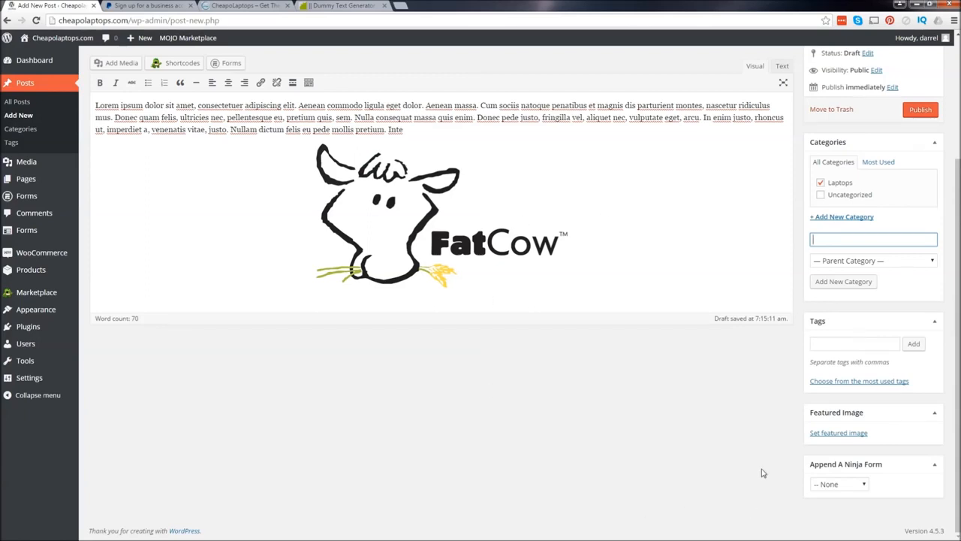
click(822, 435)
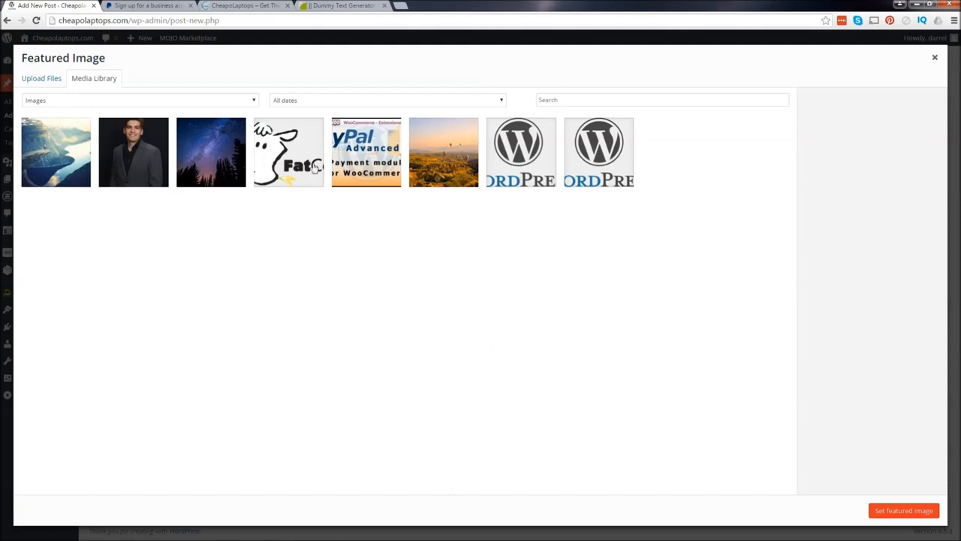
click(293, 154)
click(903, 511)
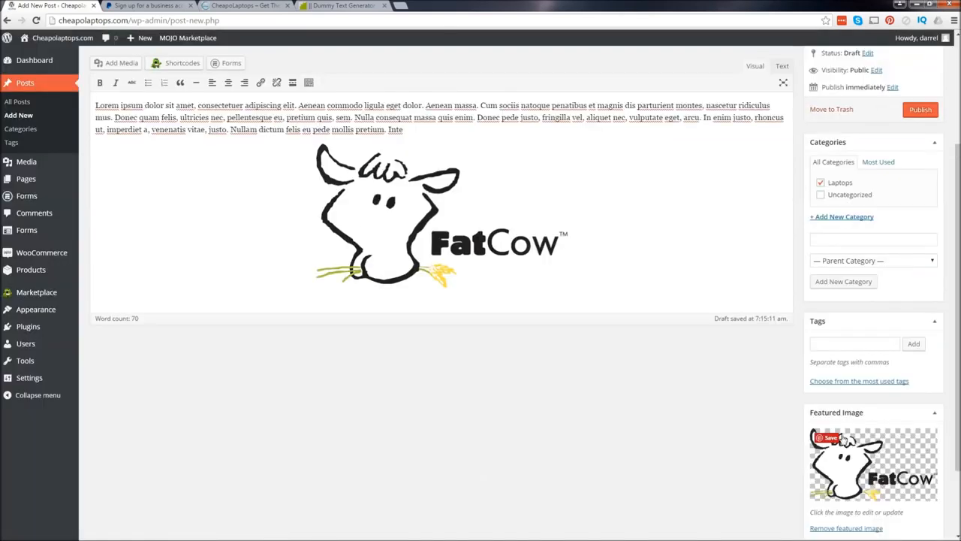
scroll(715, 419, up, 2)
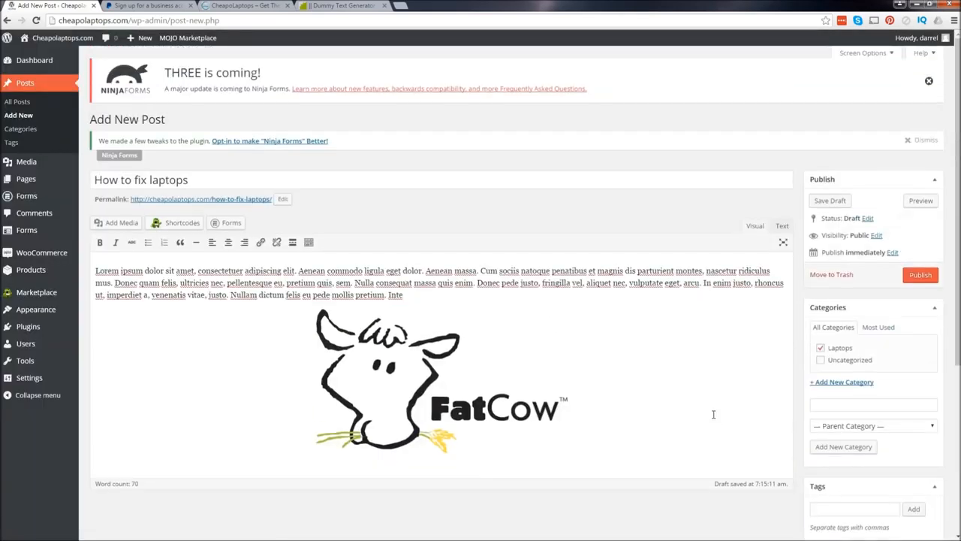
click(919, 275)
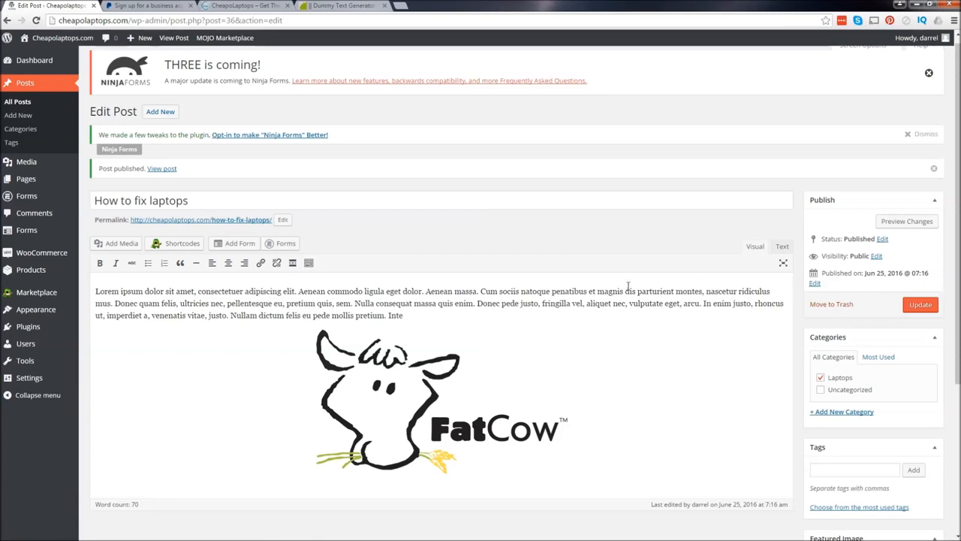
Step: Visit the live site's Blog page, check the new post's listing and open the "How to fix laptops" post
mouse_move(73, 44)
click(50, 56)
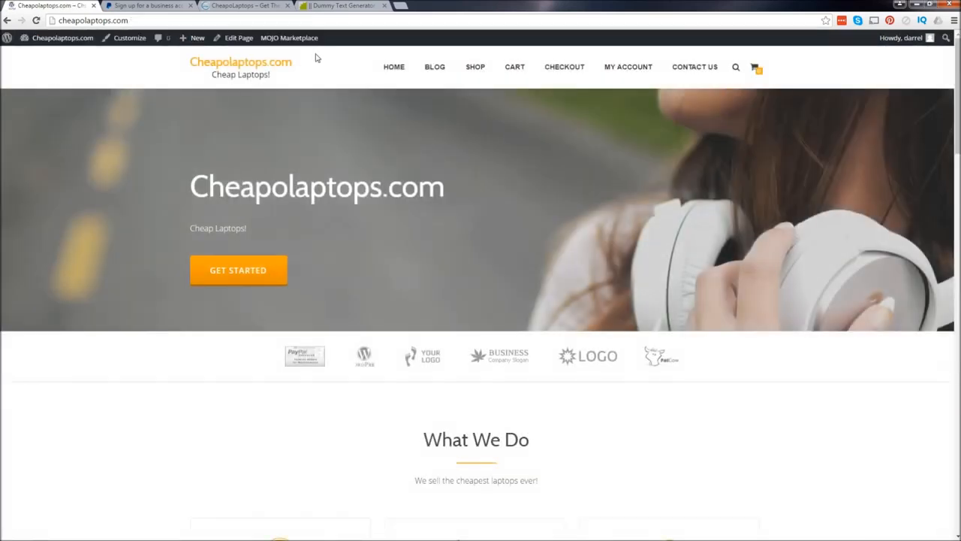
click(434, 69)
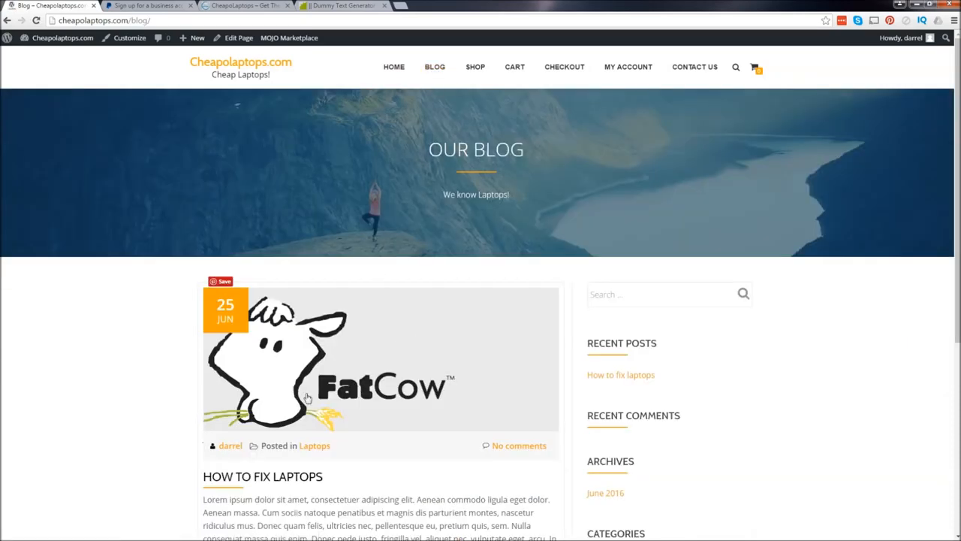
scroll(332, 307, down, 2)
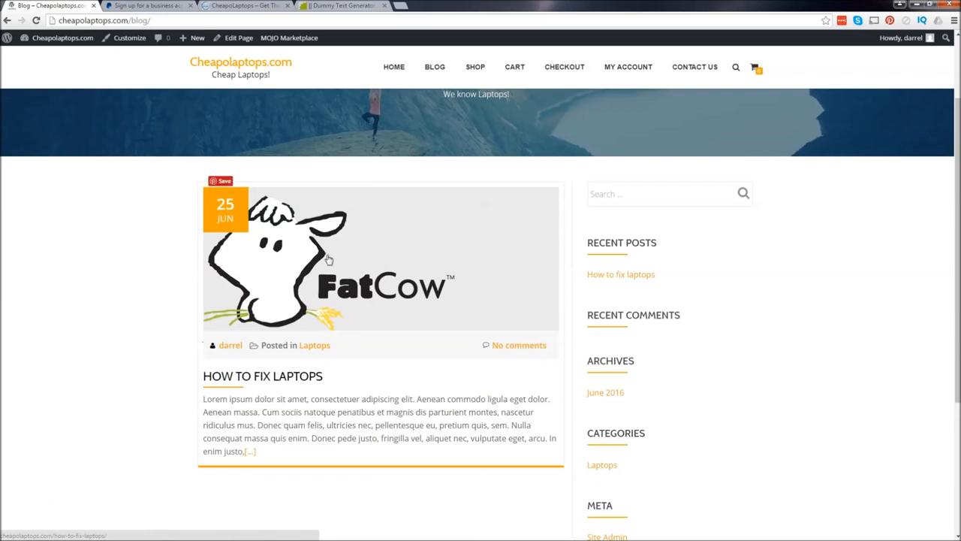
click(302, 261)
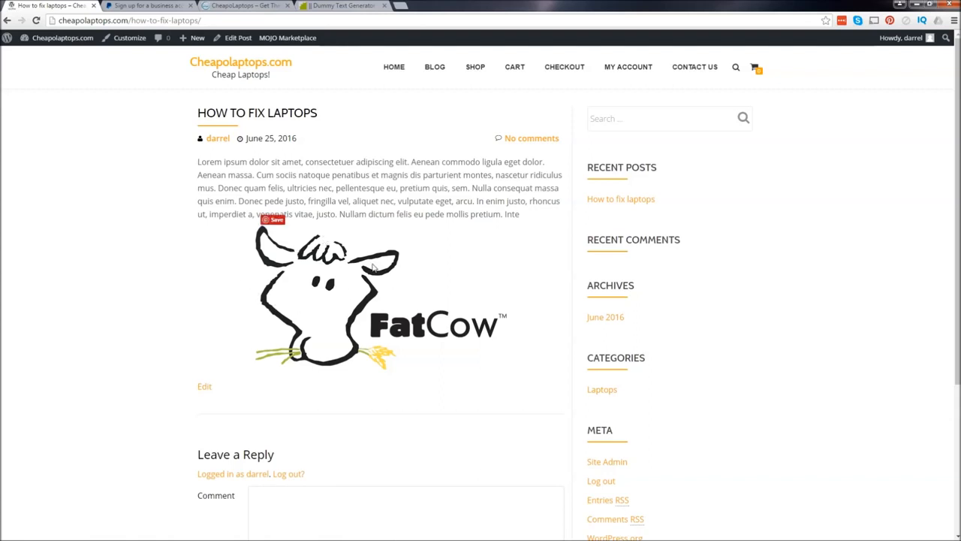
Step: Post the comment "Good Post!" on the "How to fix laptops" post and review the updated page
scroll(333, 303, down, 2)
click(347, 381)
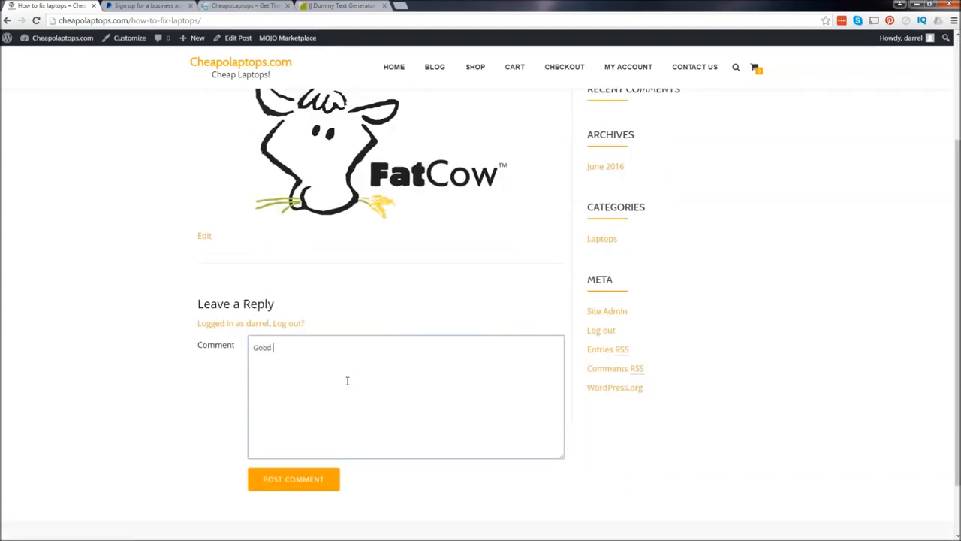
click(317, 478)
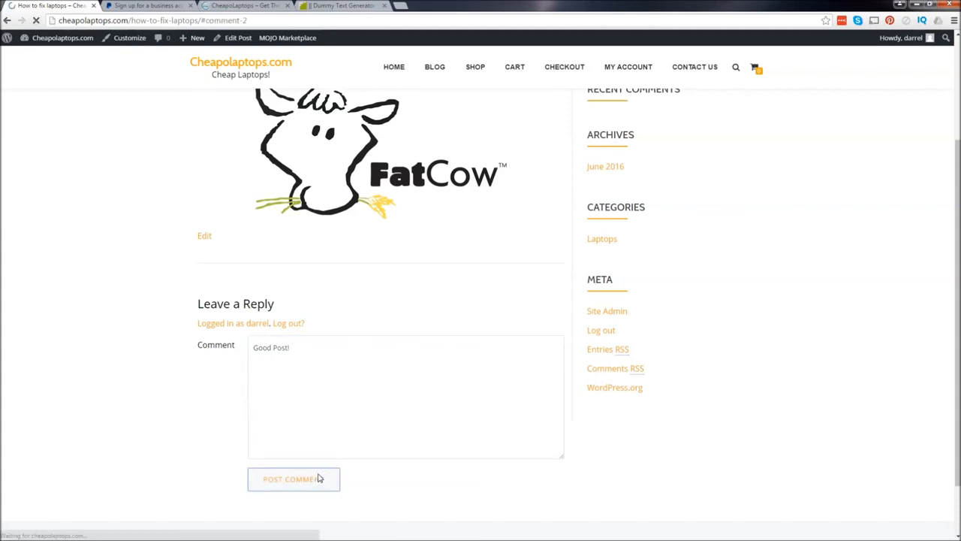
scroll(327, 344, up, 1)
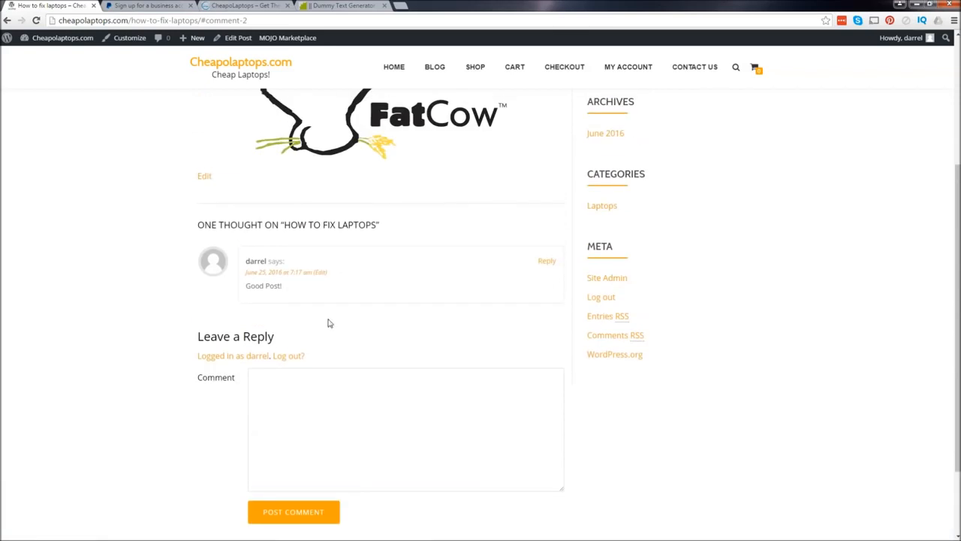
scroll(280, 285, up, 2)
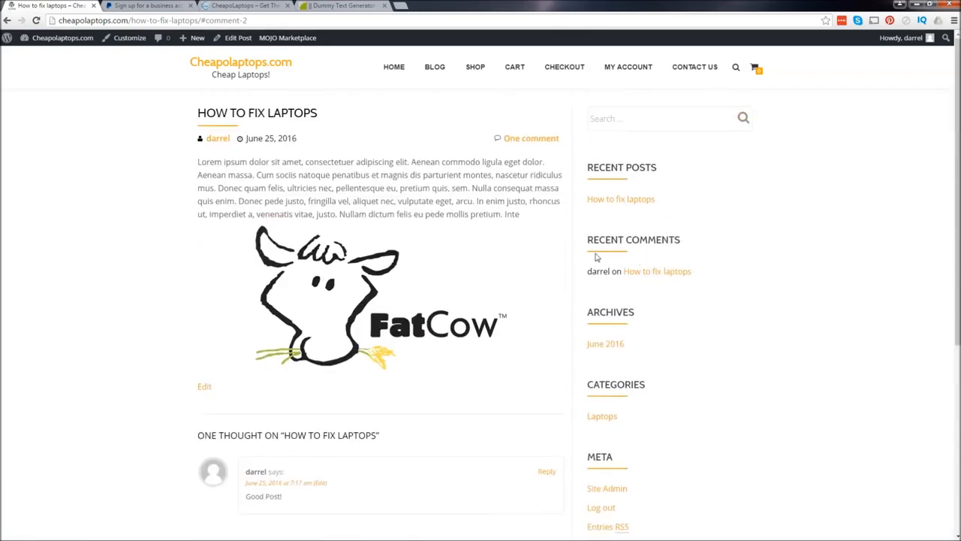
Step: Look over the sidebar sections on the "How to fix laptops" post page and open the site's Widgets settings
scroll(670, 279, down, 1)
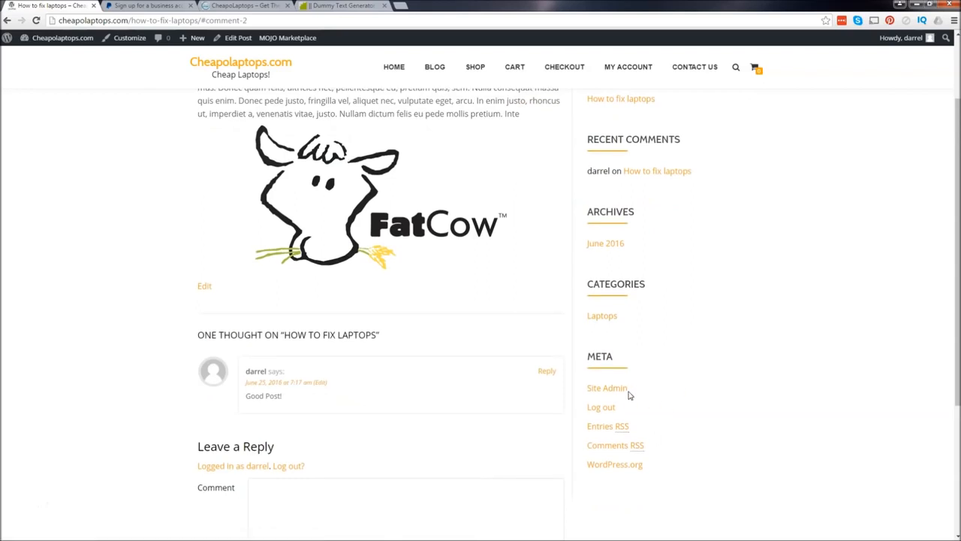
drag(636, 283, 593, 284)
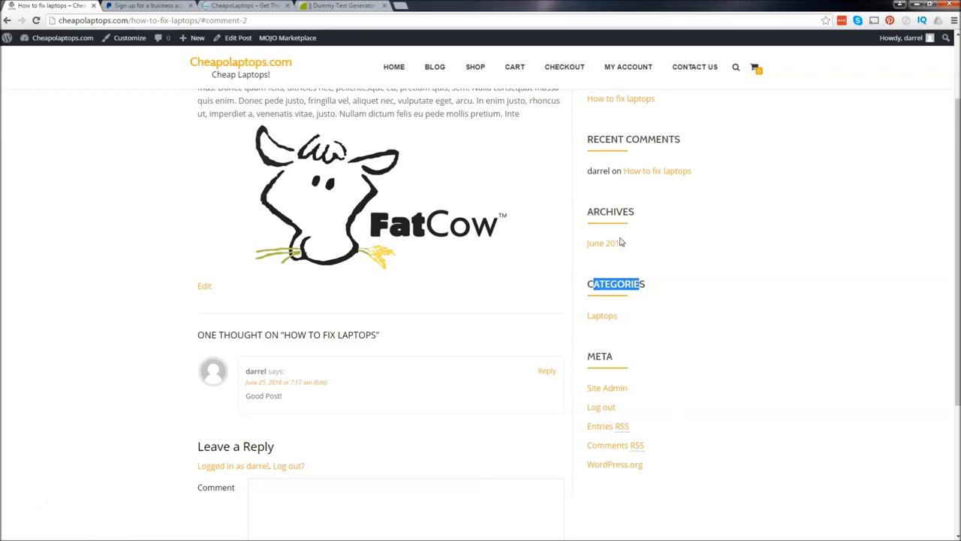
scroll(620, 242, up, 2)
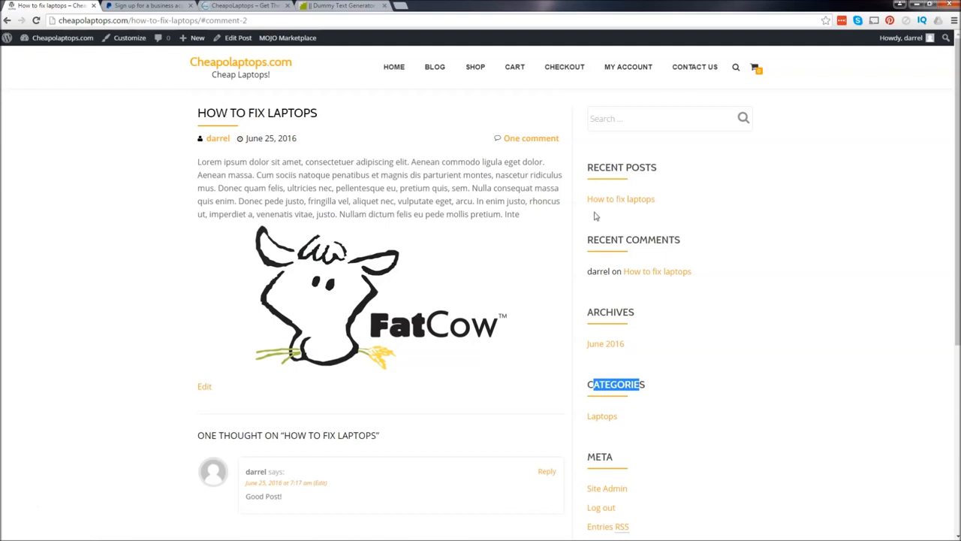
mouse_move(66, 37)
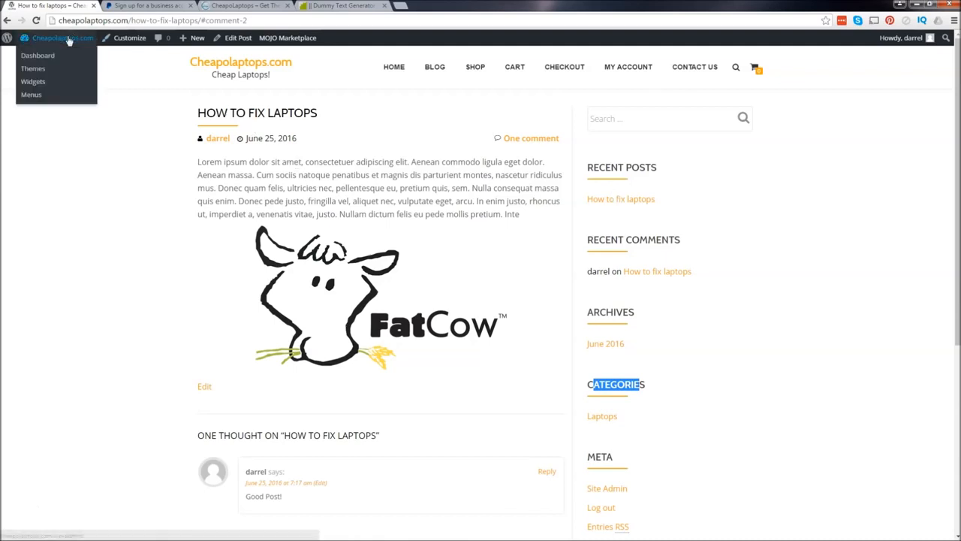
click(41, 84)
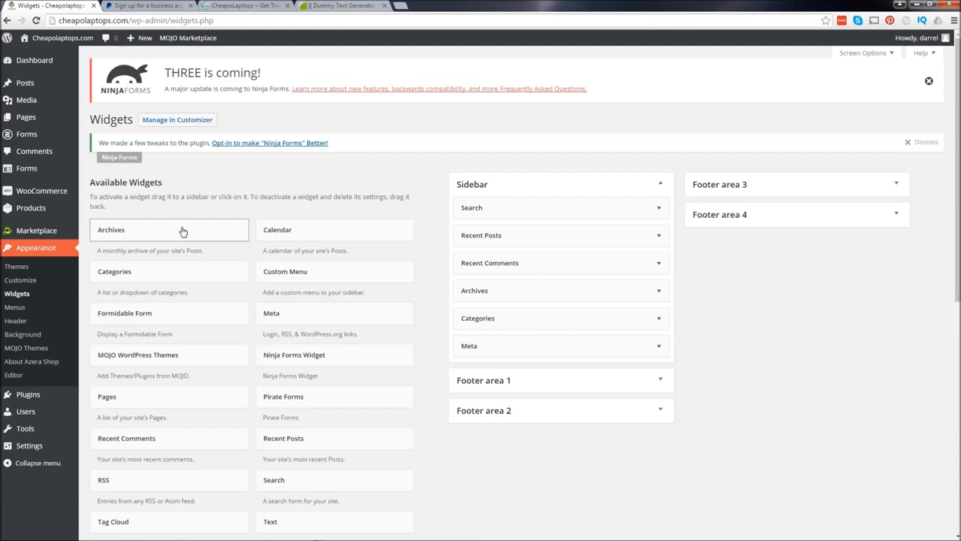
Step: Delete the Search, Recent Posts, Recent Comments, Archives and Meta widgets from the Sidebar area, keeping Categories
click(659, 210)
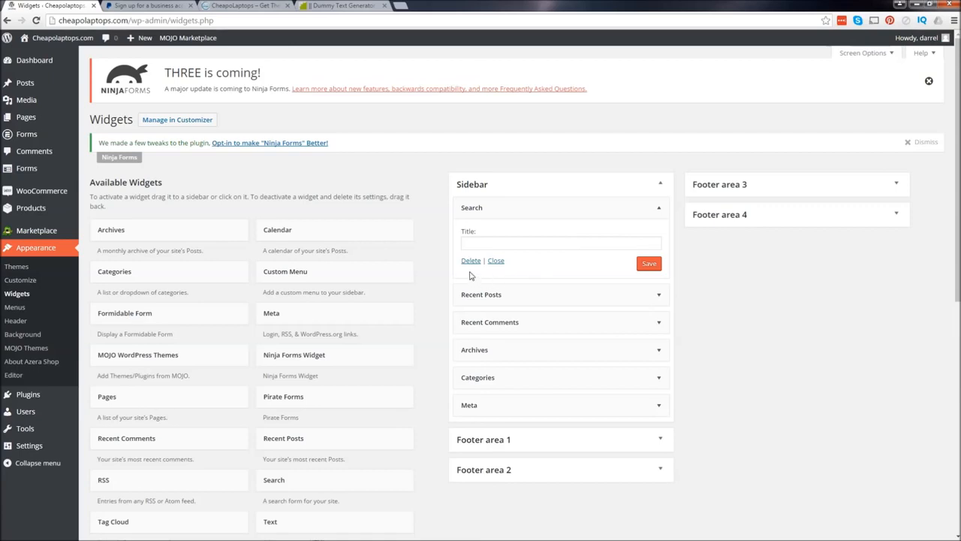
click(470, 261)
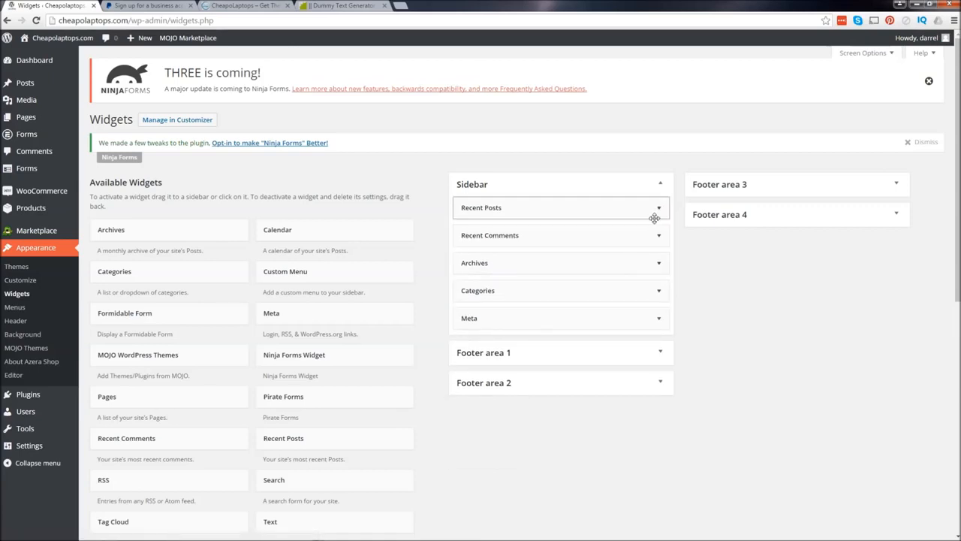
click(659, 211)
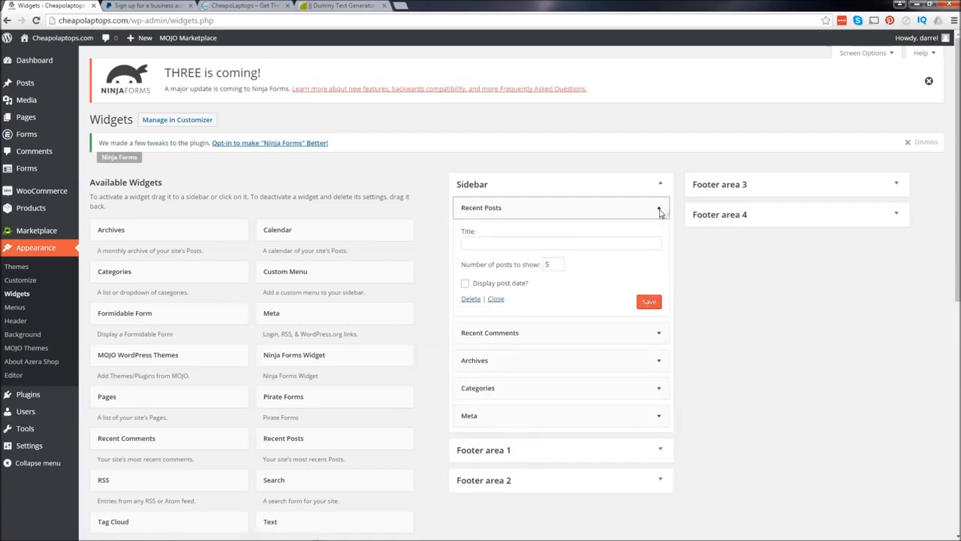
click(466, 300)
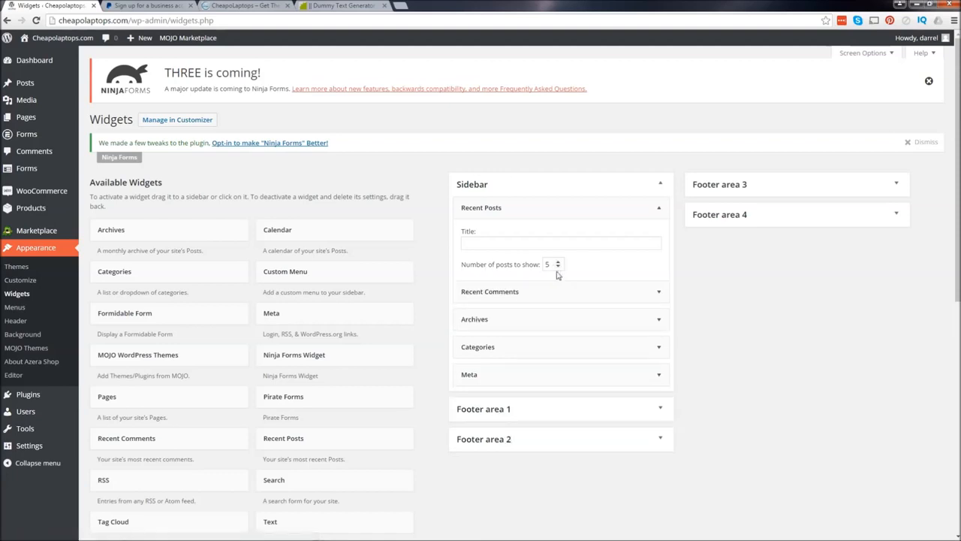
click(660, 208)
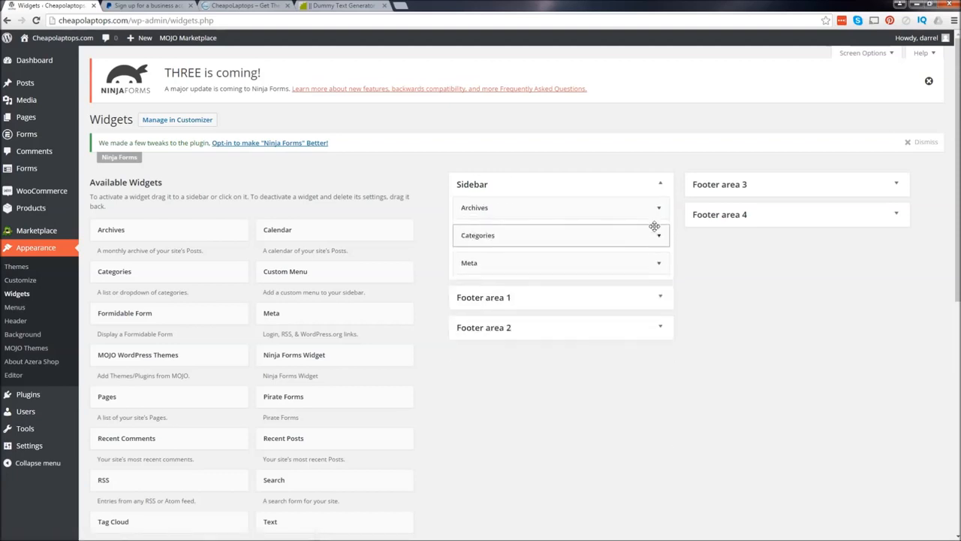
click(659, 210)
click(471, 288)
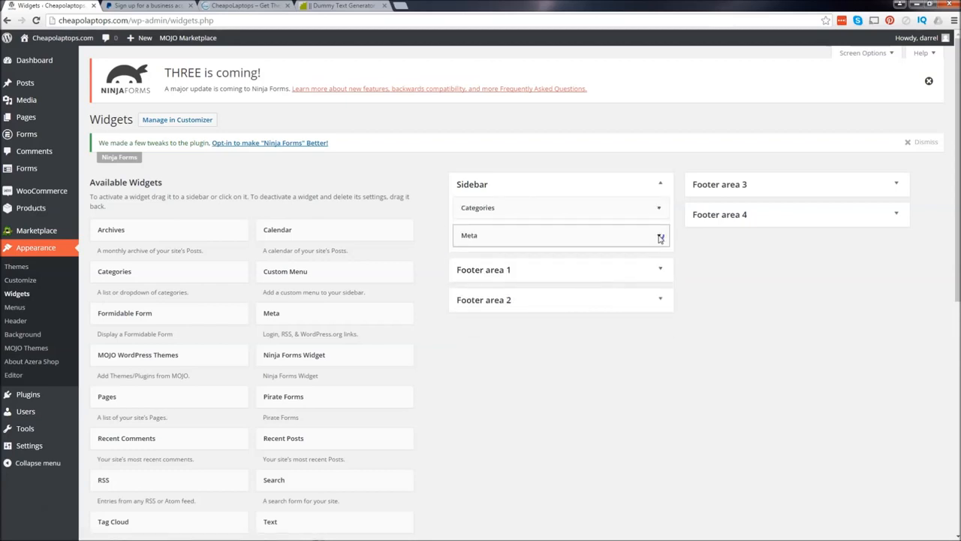
click(660, 237)
click(468, 291)
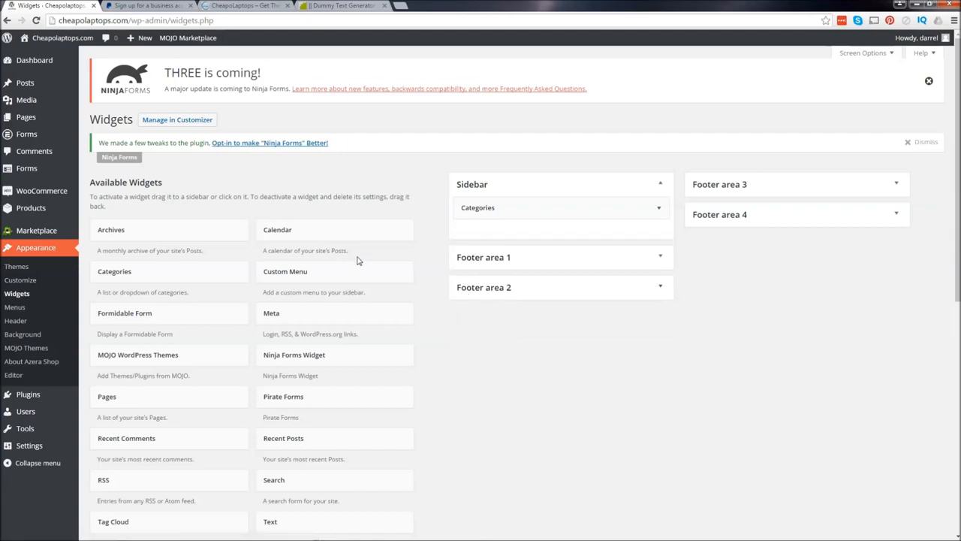
Step: Add a Calendar widget above Categories in the Sidebar area, title it "Todays Date" and save it
drag(292, 233, 498, 207)
click(507, 247)
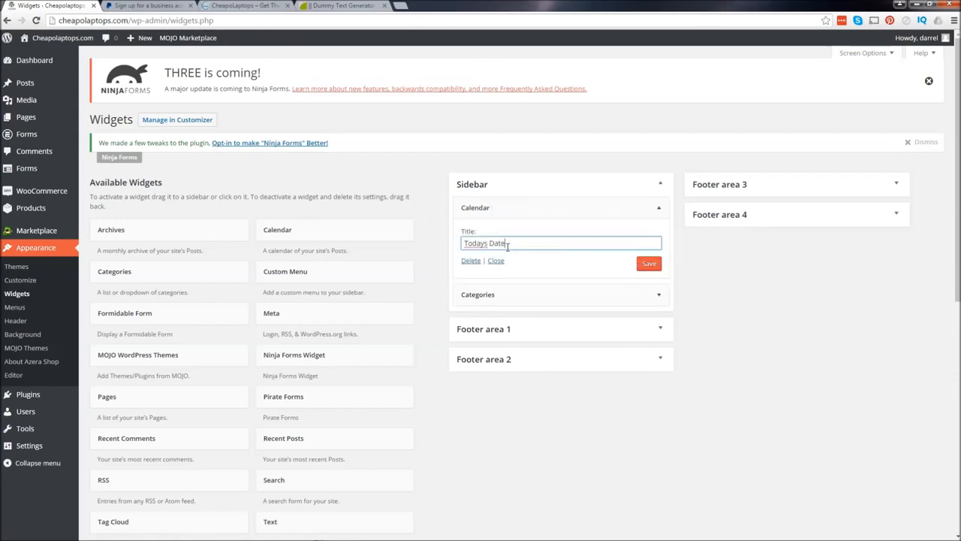
click(650, 264)
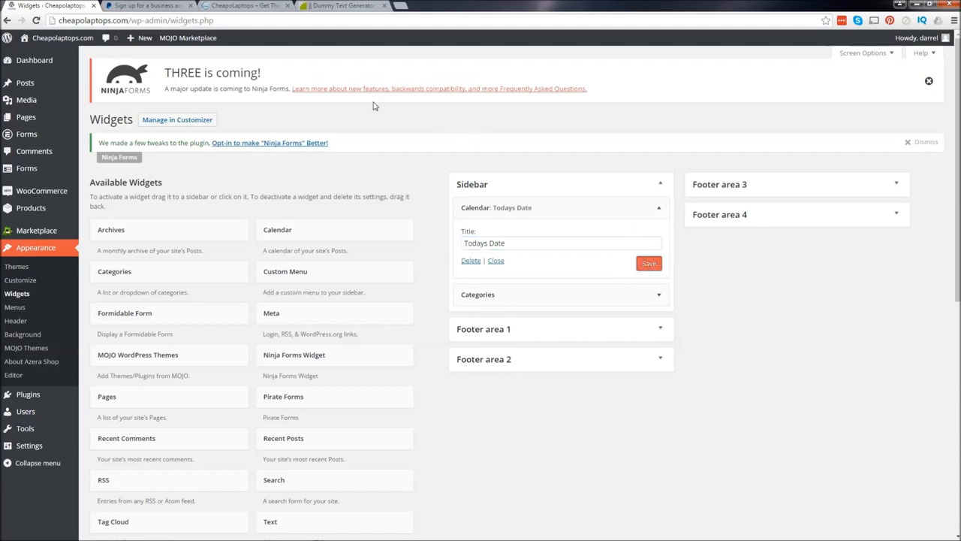
Step: Visit the live site's Blog page and check the calendar and categories in its sidebar
click(57, 58)
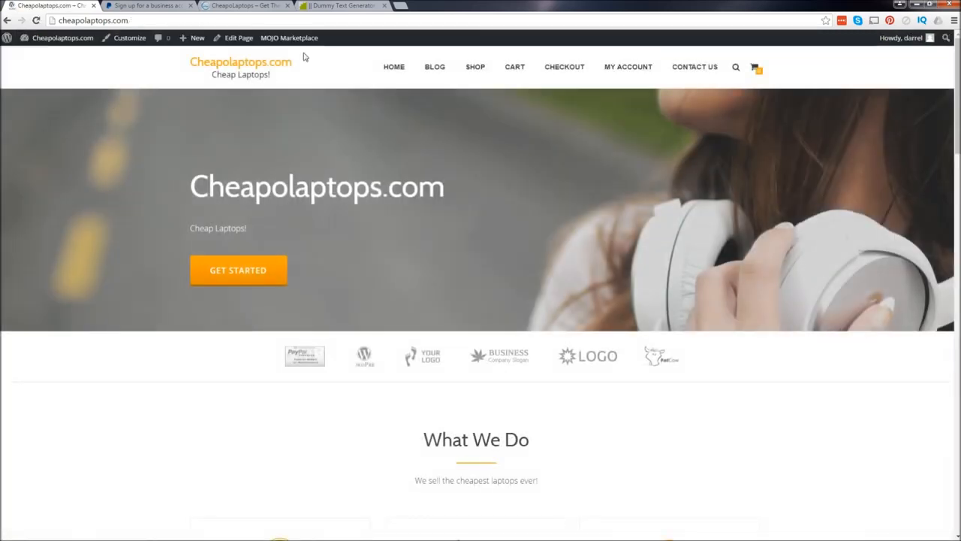
click(435, 69)
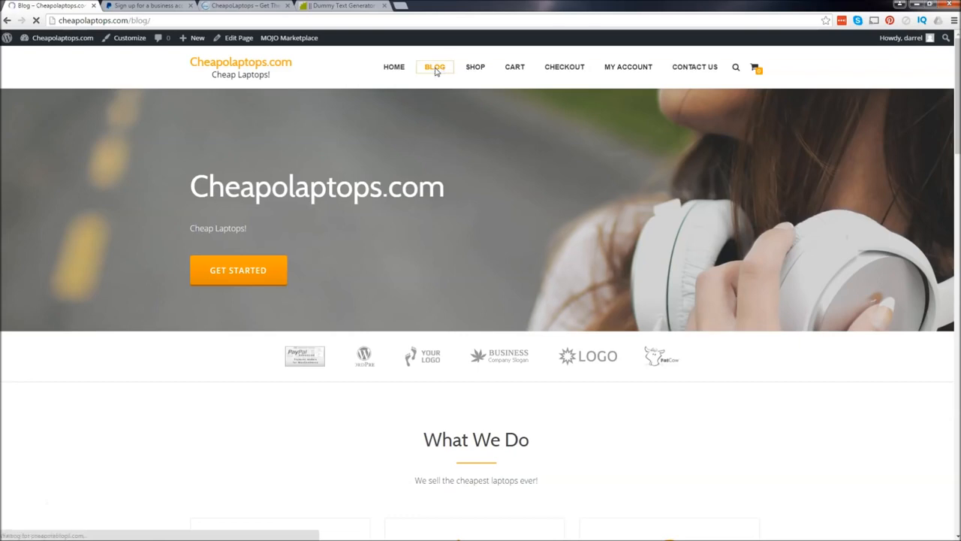
scroll(571, 293, down, 1)
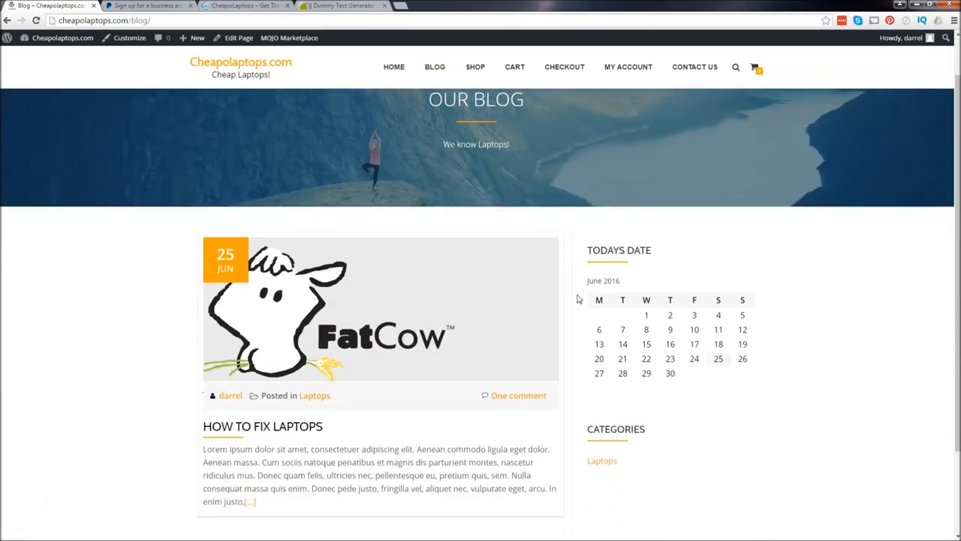
drag(652, 251, 593, 251)
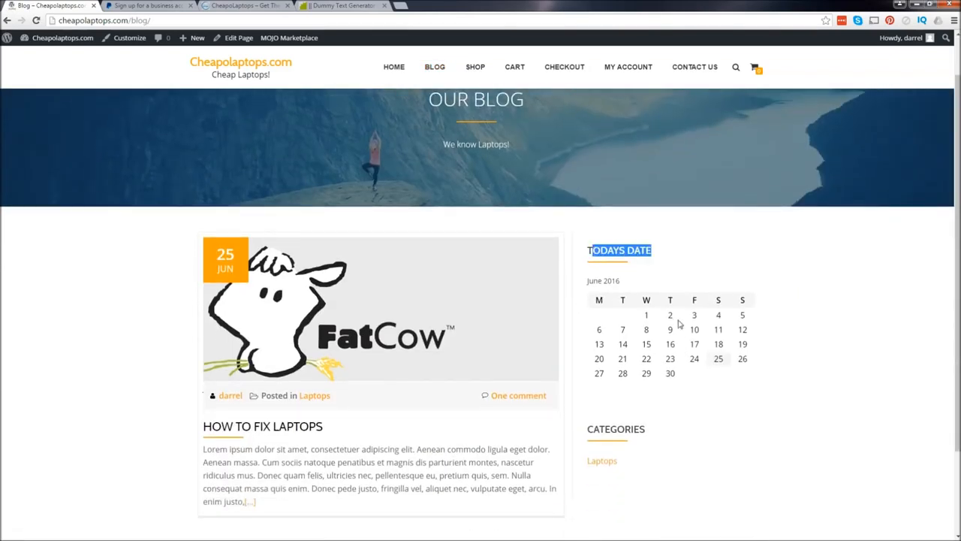
click(674, 356)
scroll(687, 318, down, 1)
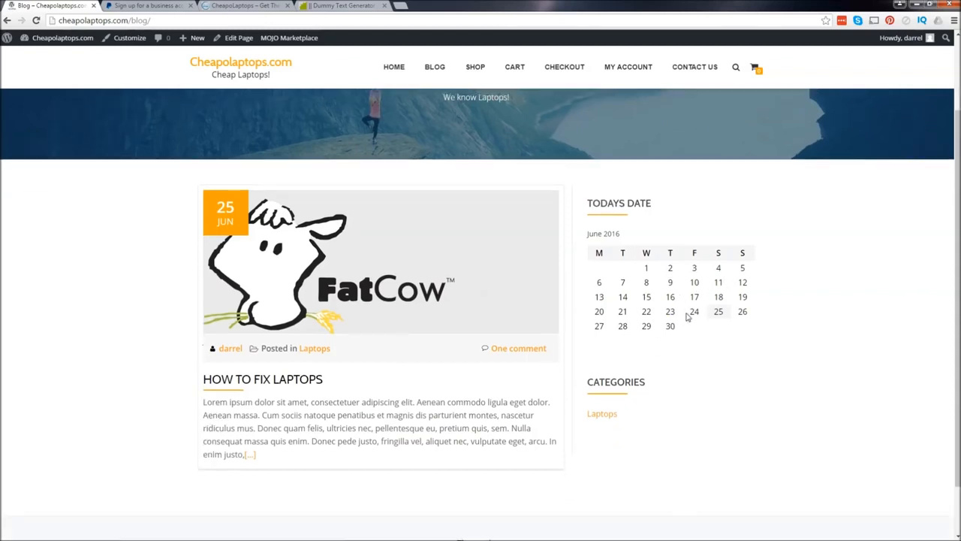
scroll(594, 311, down, 1)
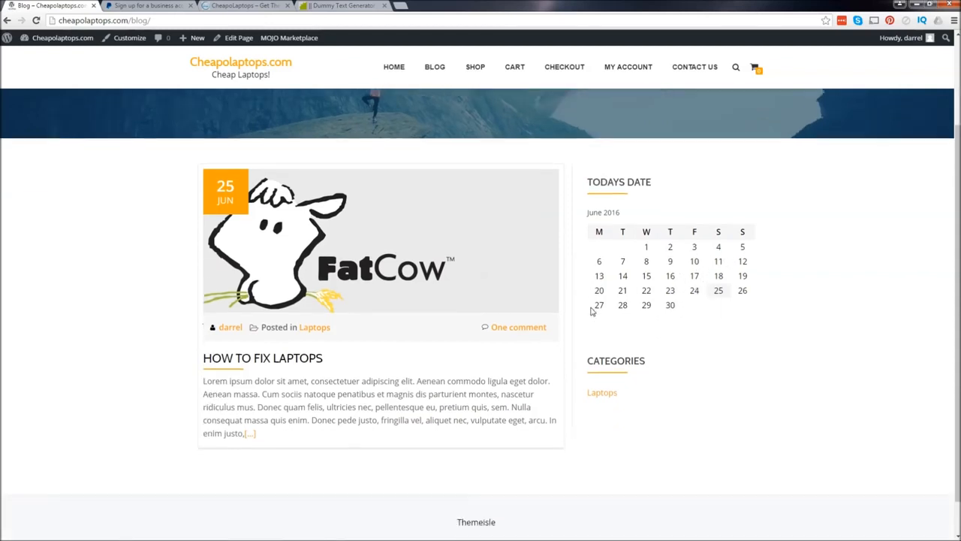
scroll(579, 288, up, 2)
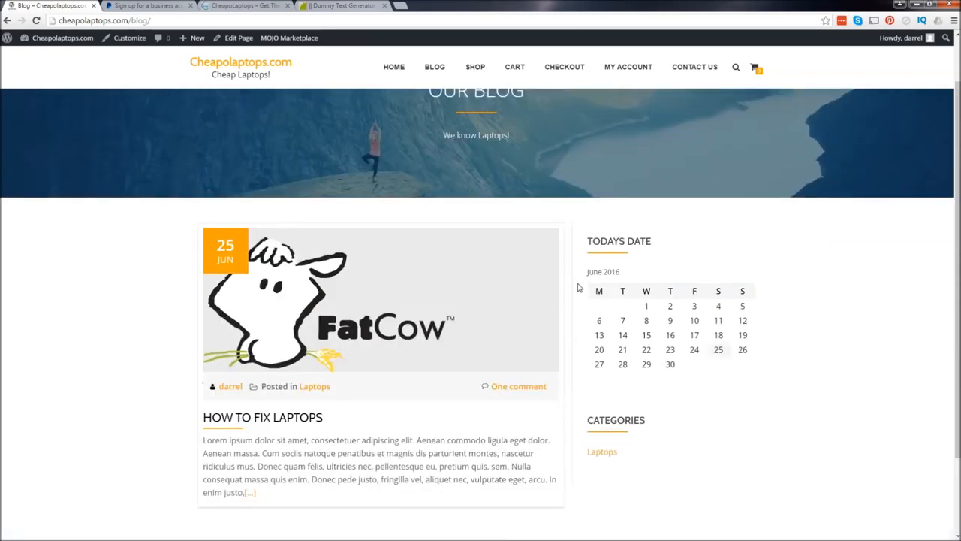
scroll(579, 288, up, 1)
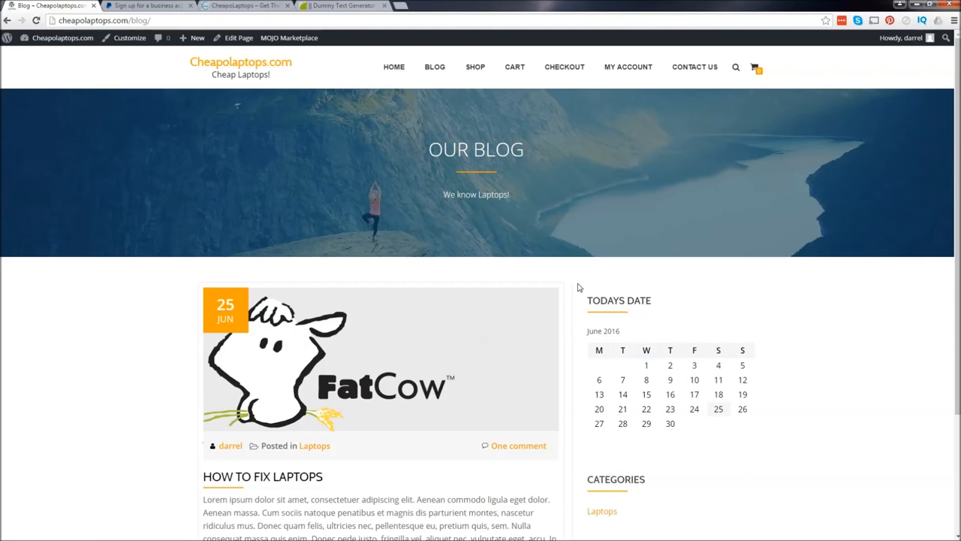
Step: View the live Contact Us page and check the theme customizer's Contact page shortcode settings, then close the customizer
click(703, 71)
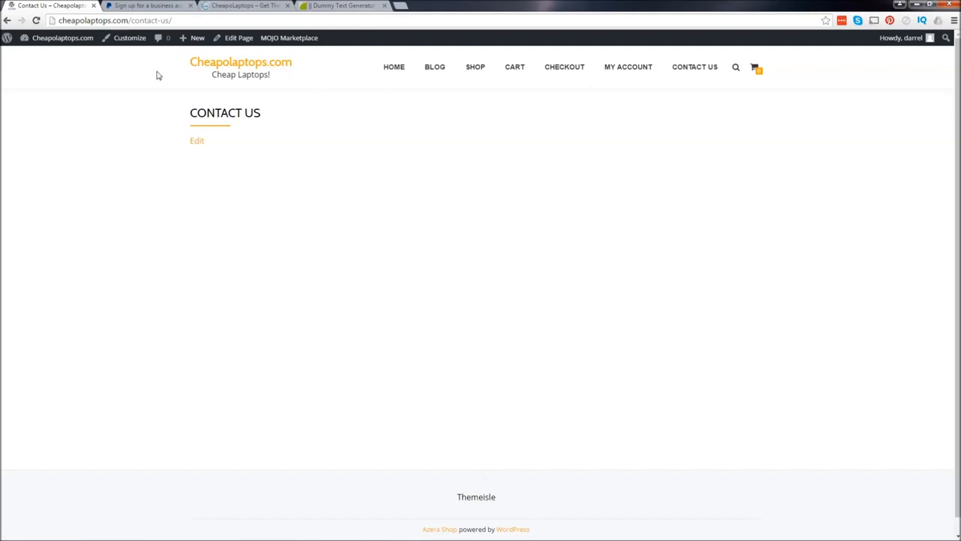
click(131, 39)
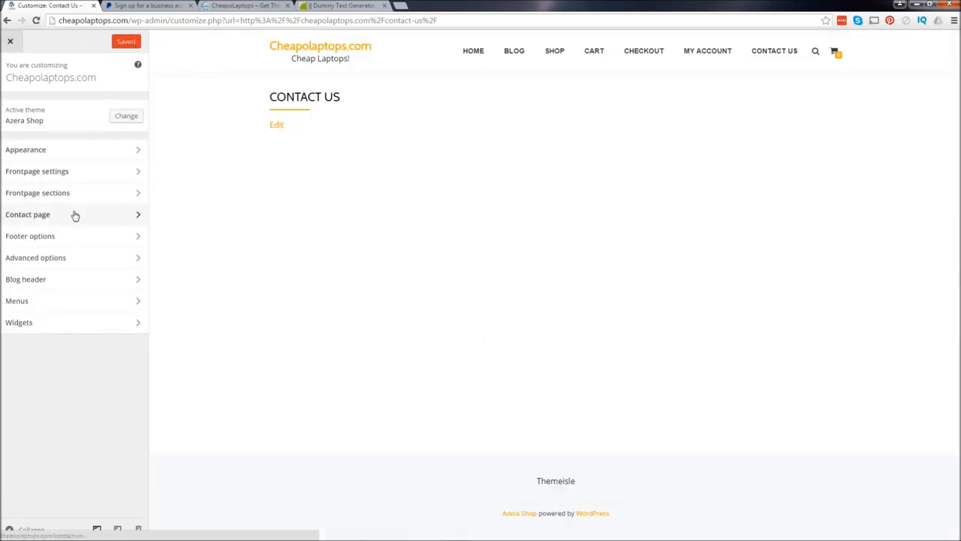
click(75, 215)
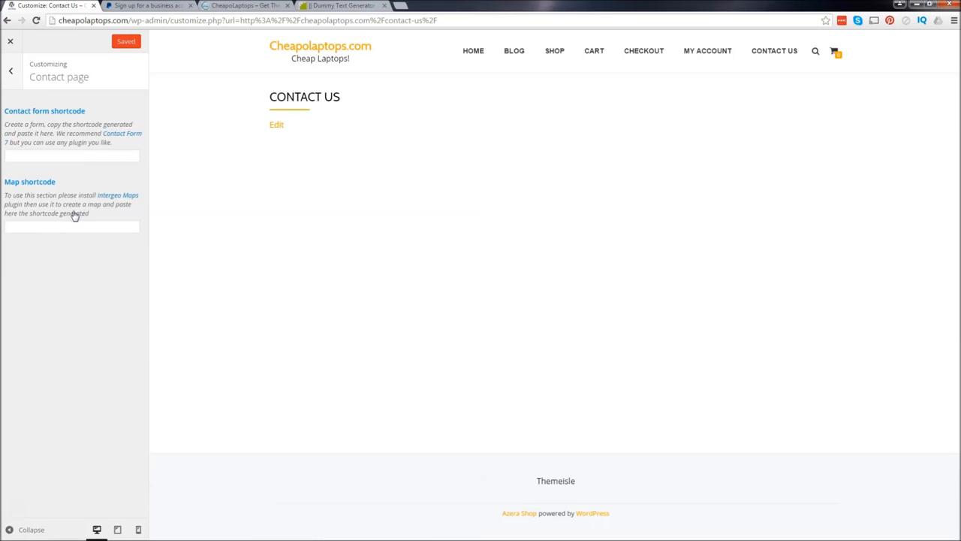
click(113, 156)
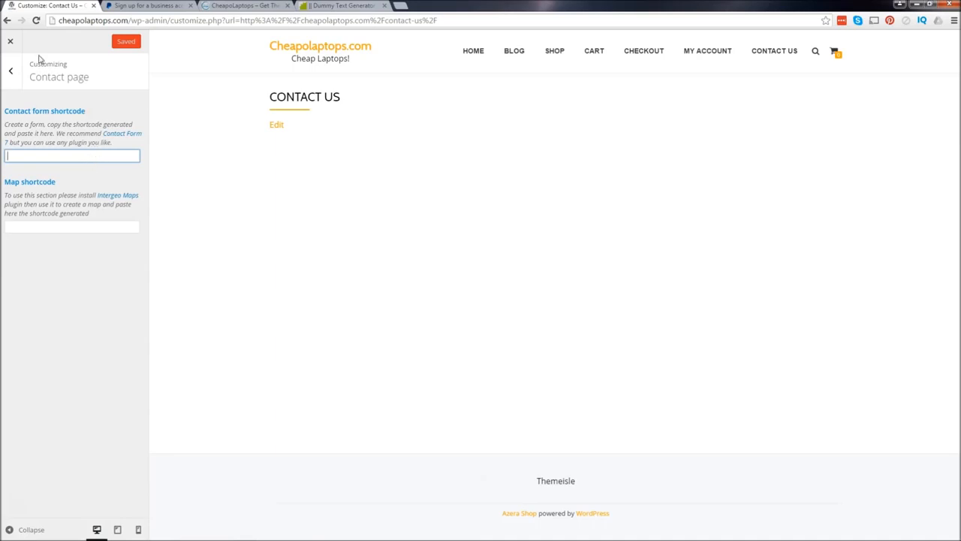
click(10, 42)
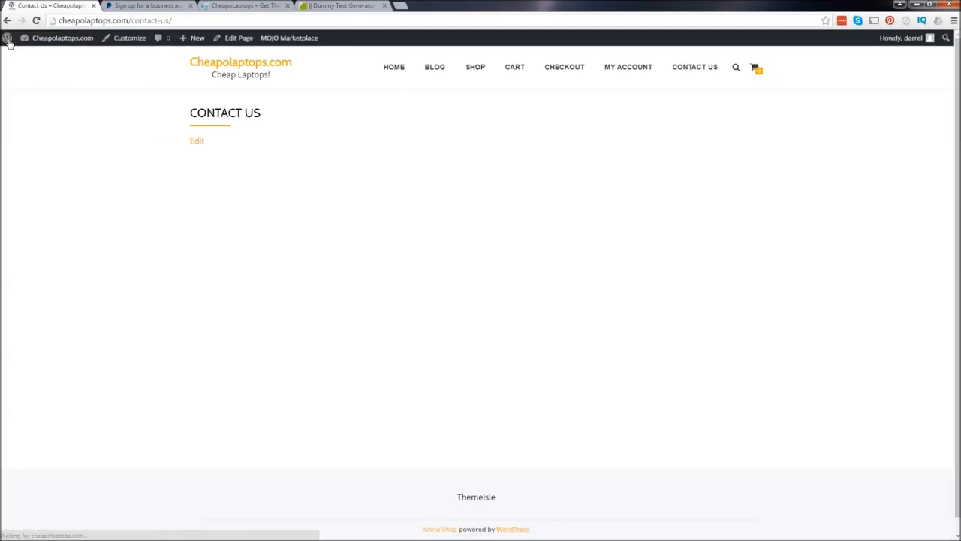
Step: Find the Free & Simple Contact Form Plugin - PirateForms among the installed plugins and open its settings
mouse_move(42, 38)
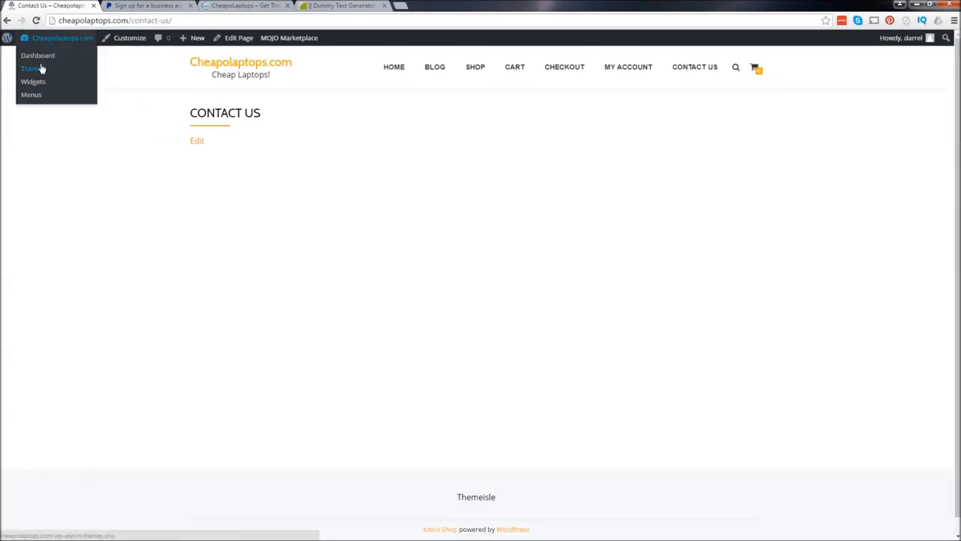
click(38, 56)
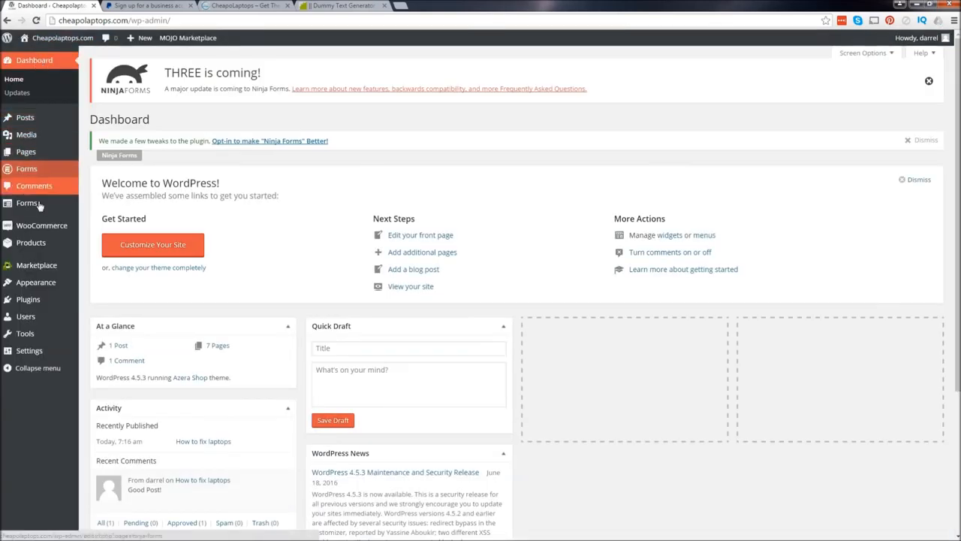
click(29, 301)
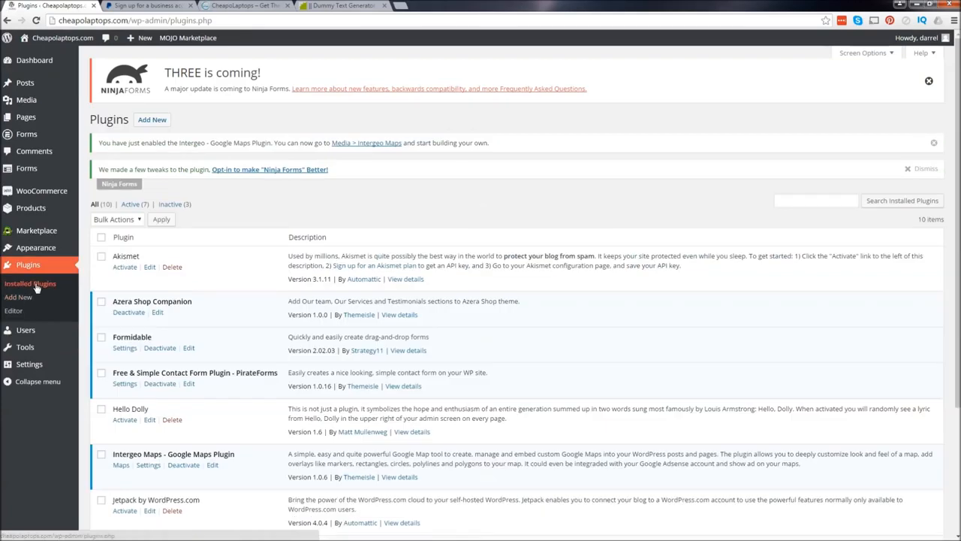
scroll(134, 244, down, 2)
scroll(133, 244, down, 2)
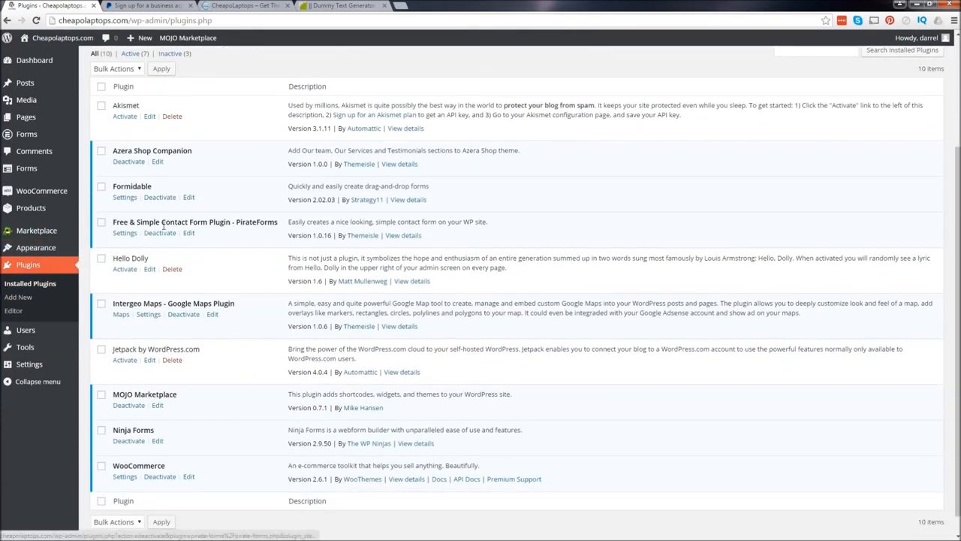
mouse_move(113, 223)
mouse_down()
mouse_move(282, 224)
mouse_move(118, 223)
mouse_up()
click(280, 224)
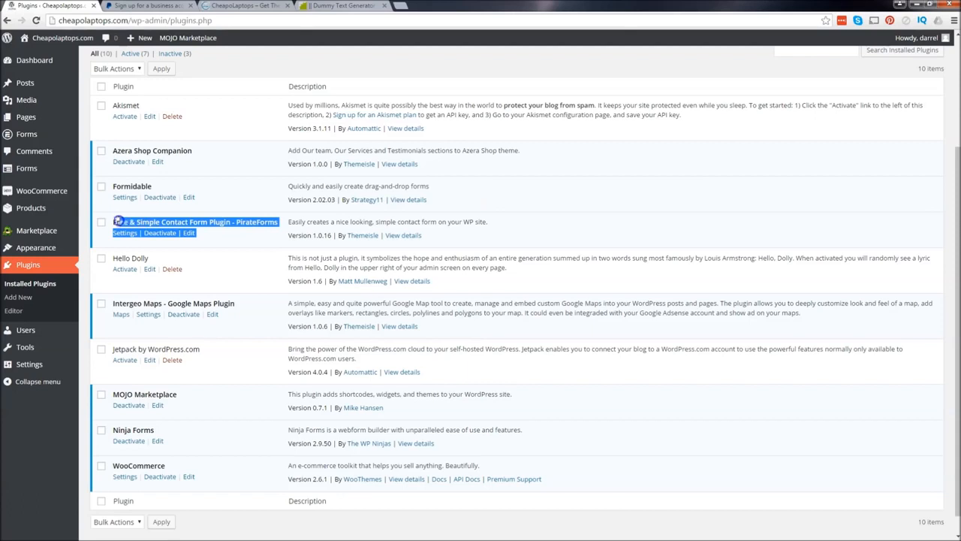
click(118, 222)
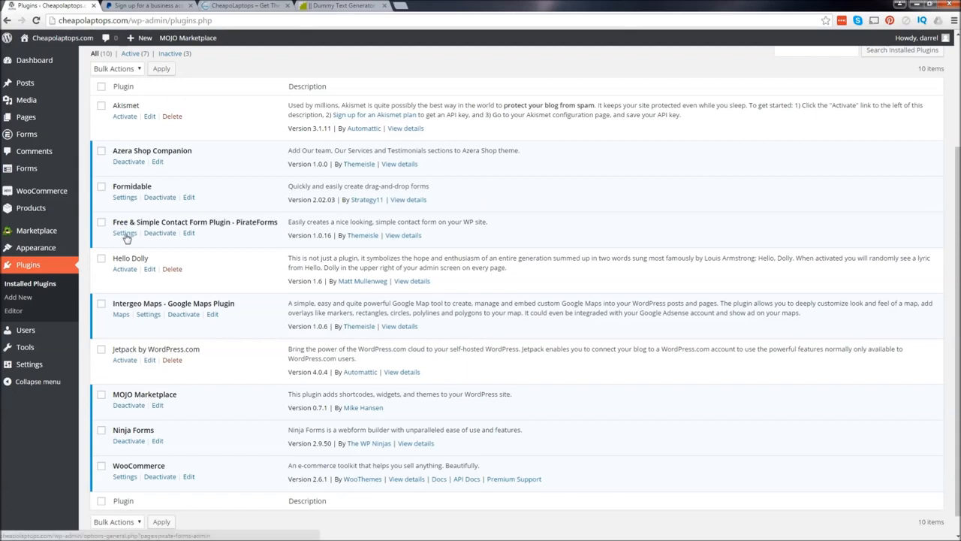
click(124, 234)
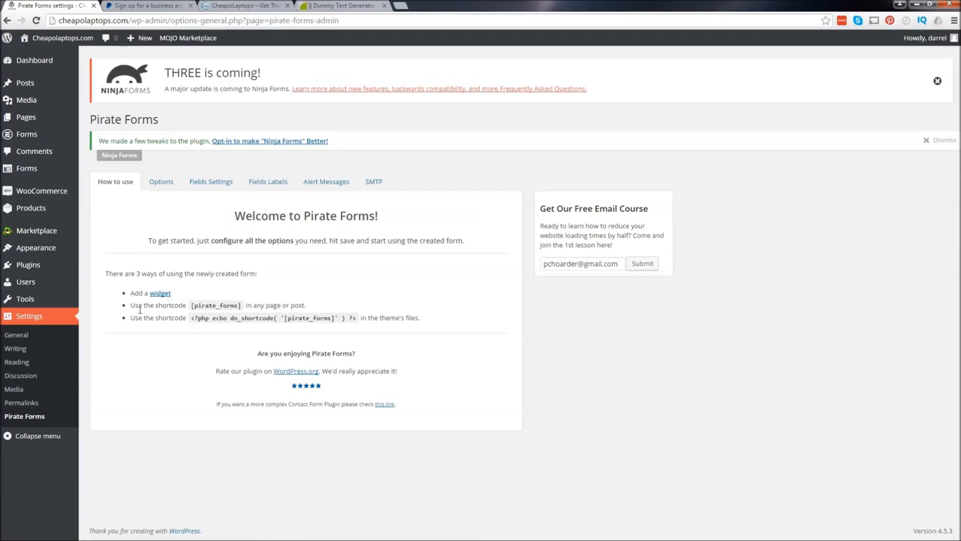
Step: Copy the [pirate_forms] shortcode from the Pirate Forms usage instructions
drag(140, 310, 191, 308)
right_click(212, 305)
click(224, 312)
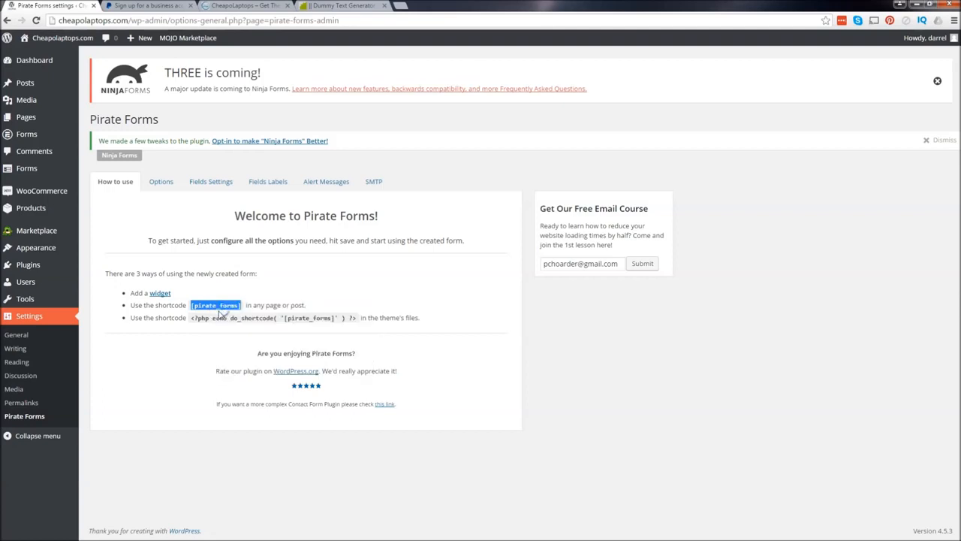
Step: Review the Pirate Forms processing options, required-field settings and field labels
click(161, 184)
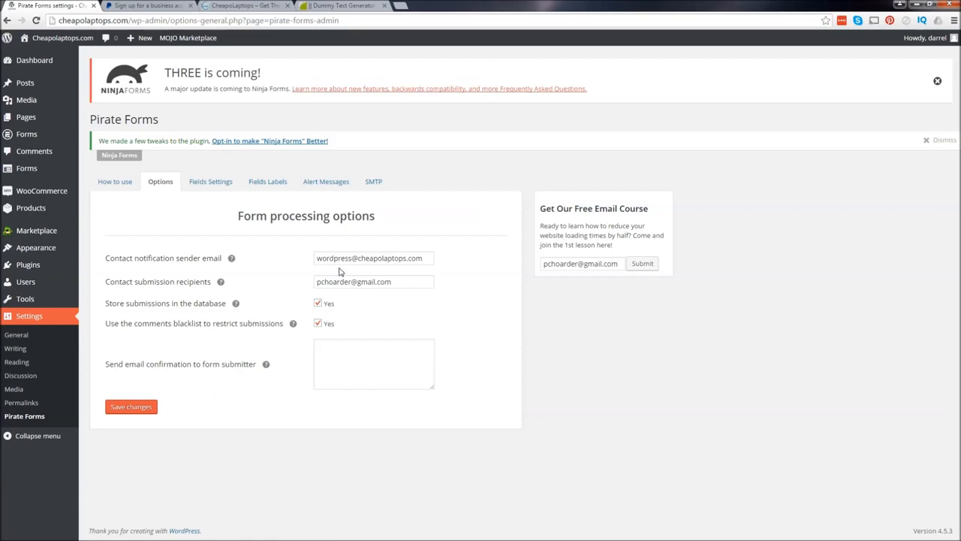
drag(411, 282, 304, 285)
click(375, 292)
click(212, 185)
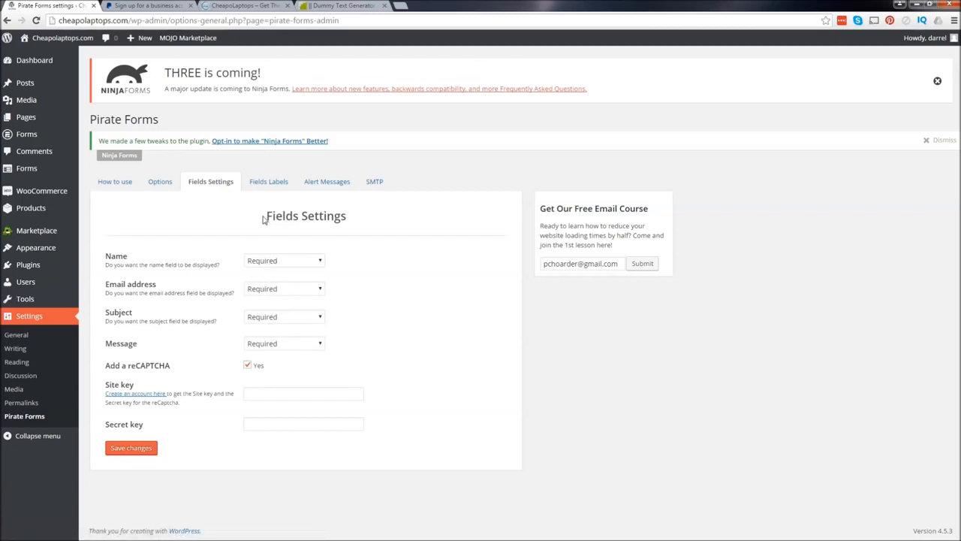
click(258, 185)
drag(304, 260, 206, 266)
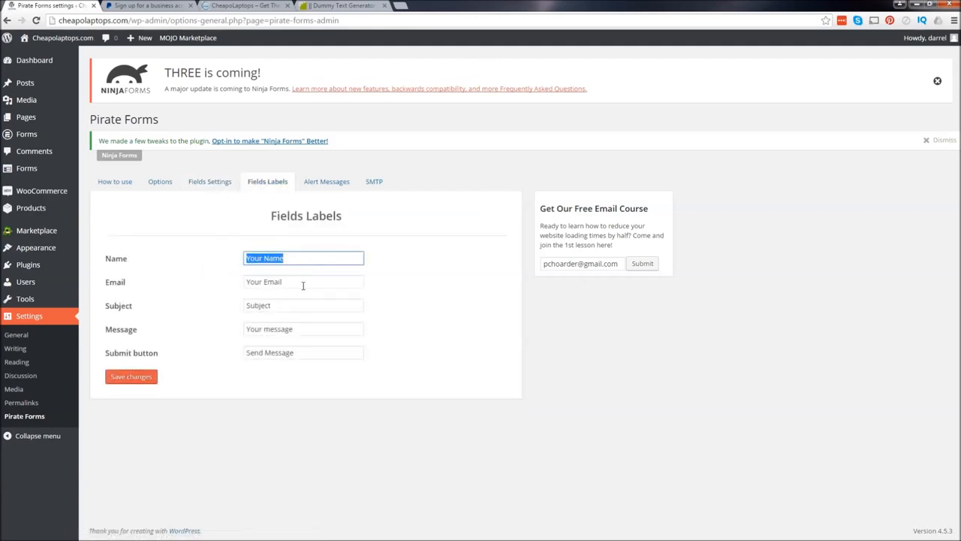
drag(302, 283, 233, 298)
click(230, 314)
drag(306, 353, 241, 353)
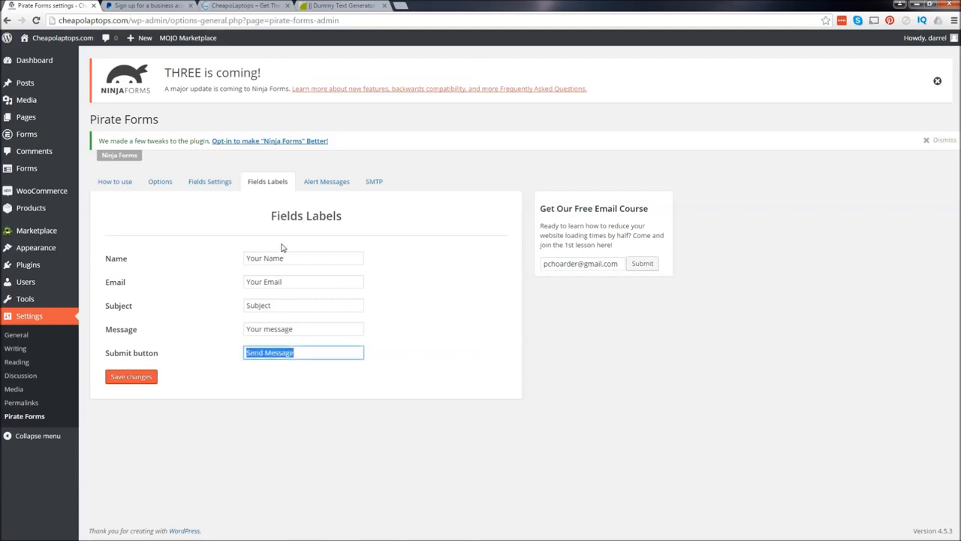
Step: Review the Pirate Forms alert messages for missing fields and save the form settings
click(323, 183)
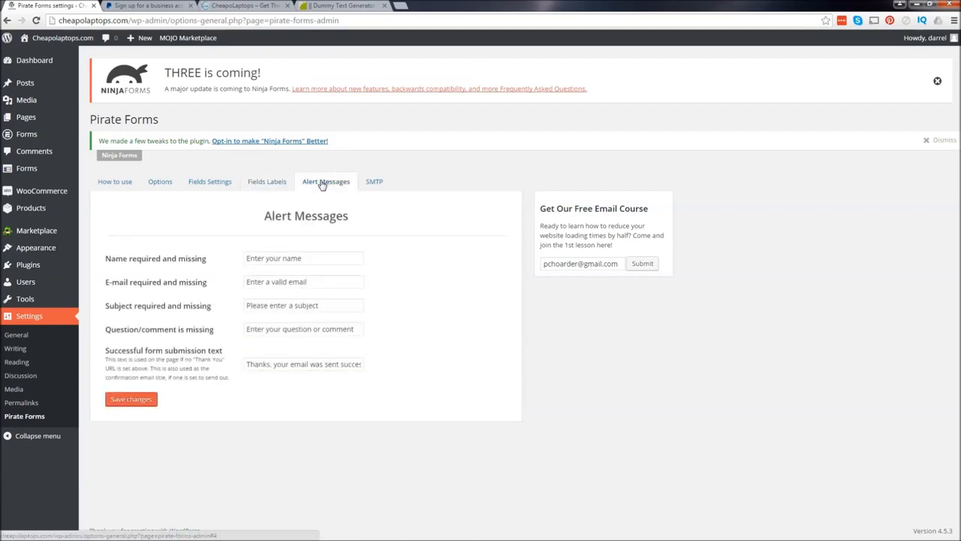
drag(313, 257, 242, 258)
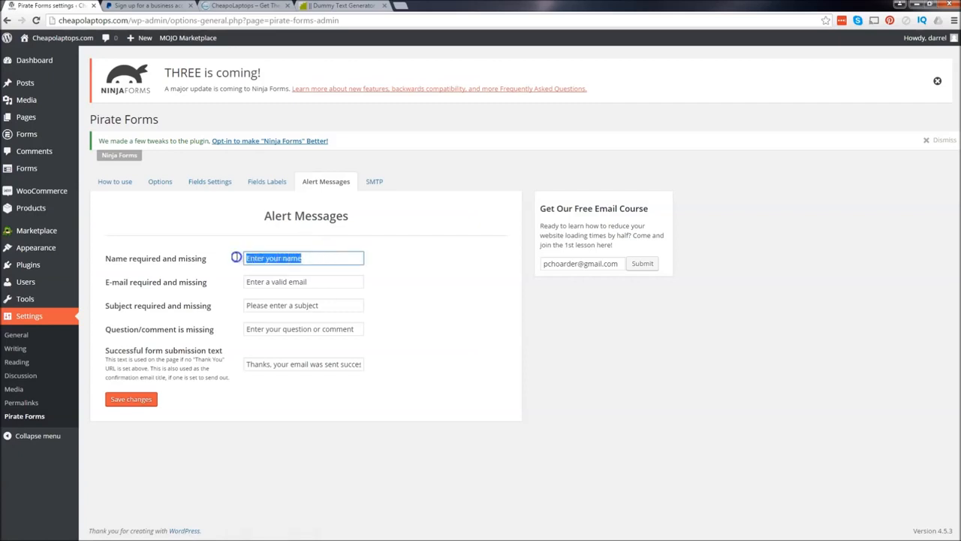
drag(325, 281, 242, 281)
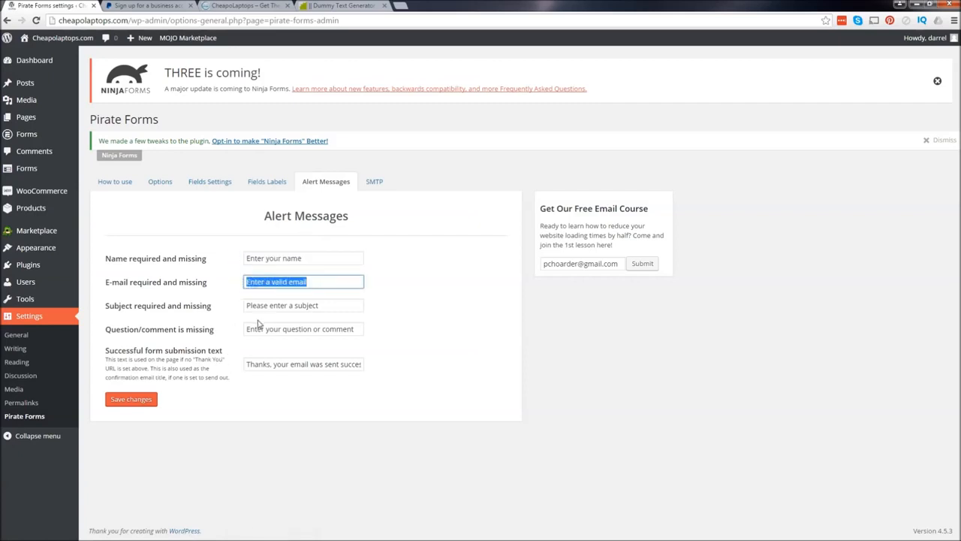
click(143, 399)
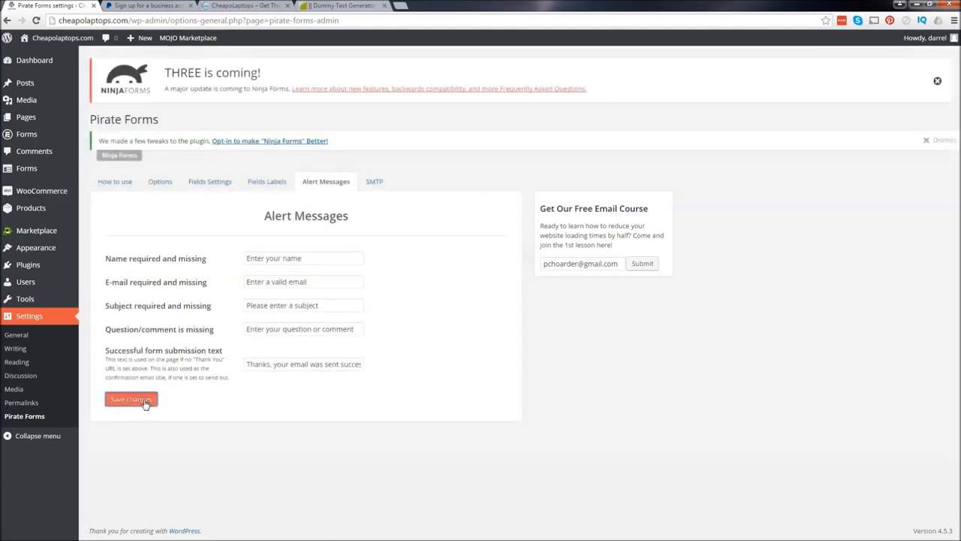
Step: Return to the Pirate Forms usage instructions and copy the [pirate_forms] shortcode for pages and posts
mouse_move(64, 64)
mouse_move(56, 45)
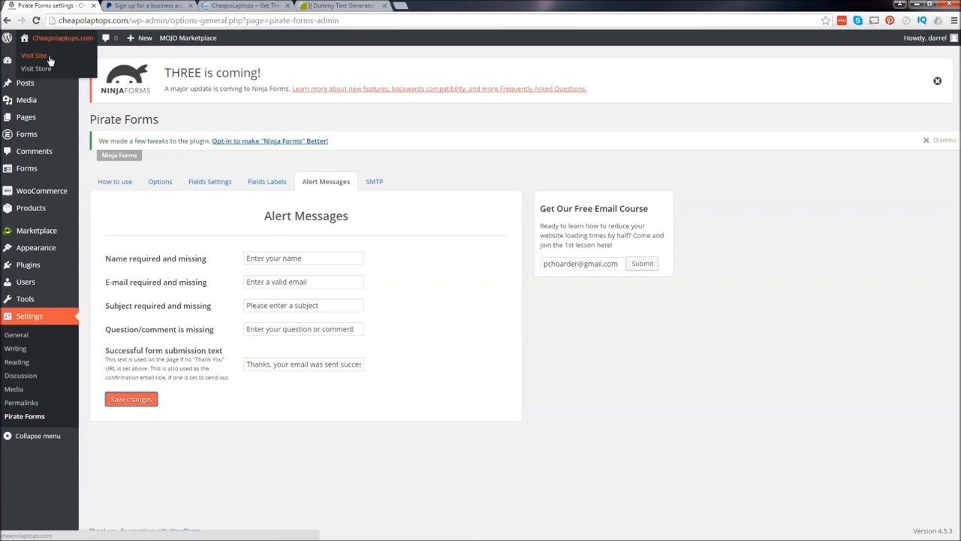
click(158, 186)
click(116, 185)
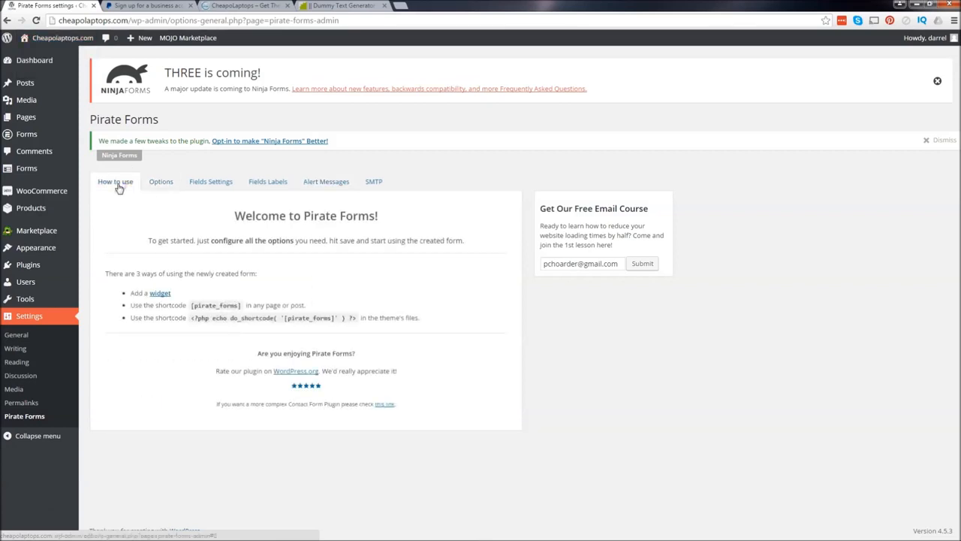
drag(242, 305, 191, 306)
right_click(194, 306)
click(207, 311)
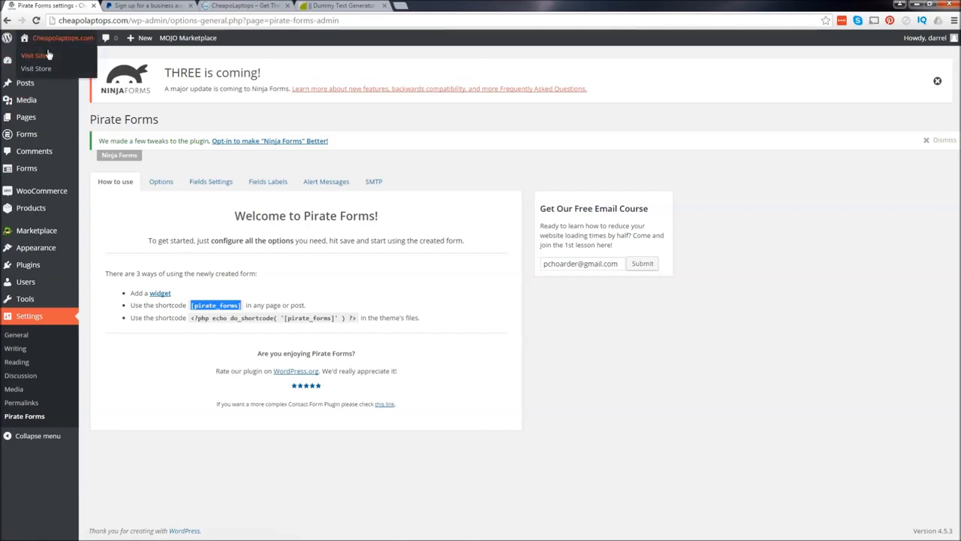
Step: Customize the live Contact Us page and paste [pirate_forms] as its contact form shortcode
click(47, 54)
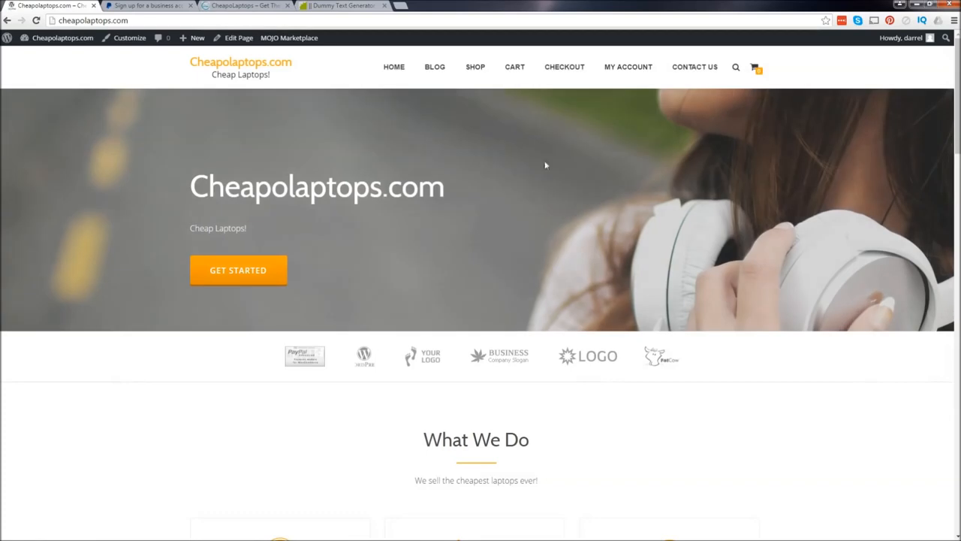
click(700, 66)
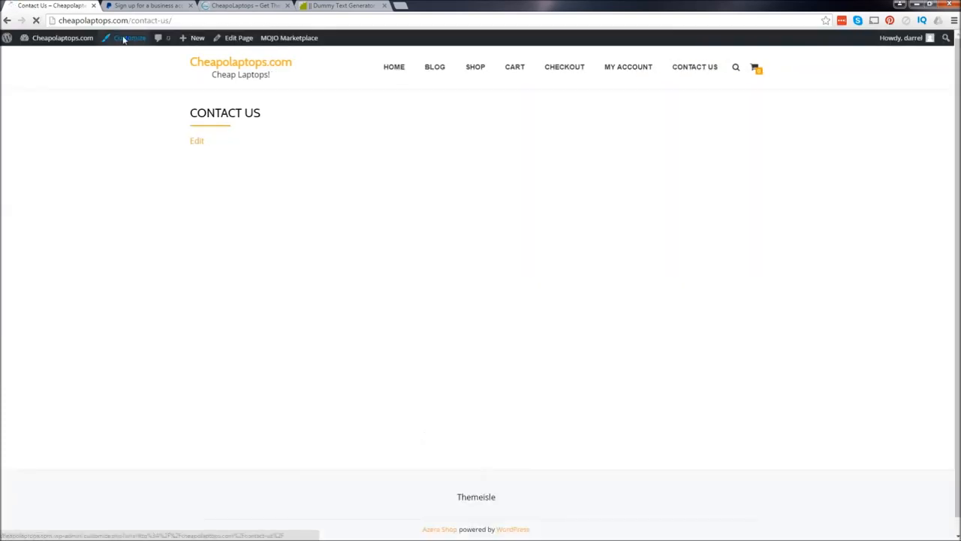
click(124, 39)
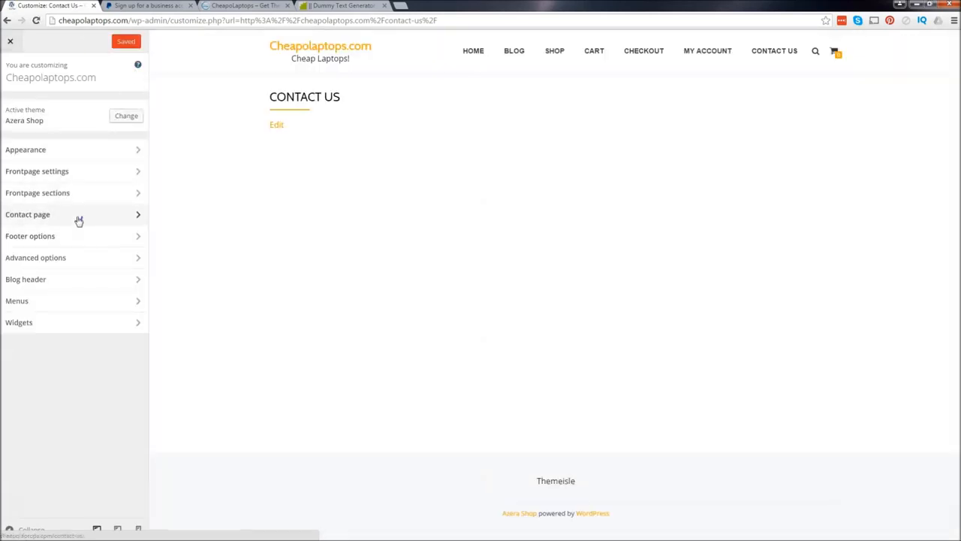
click(77, 217)
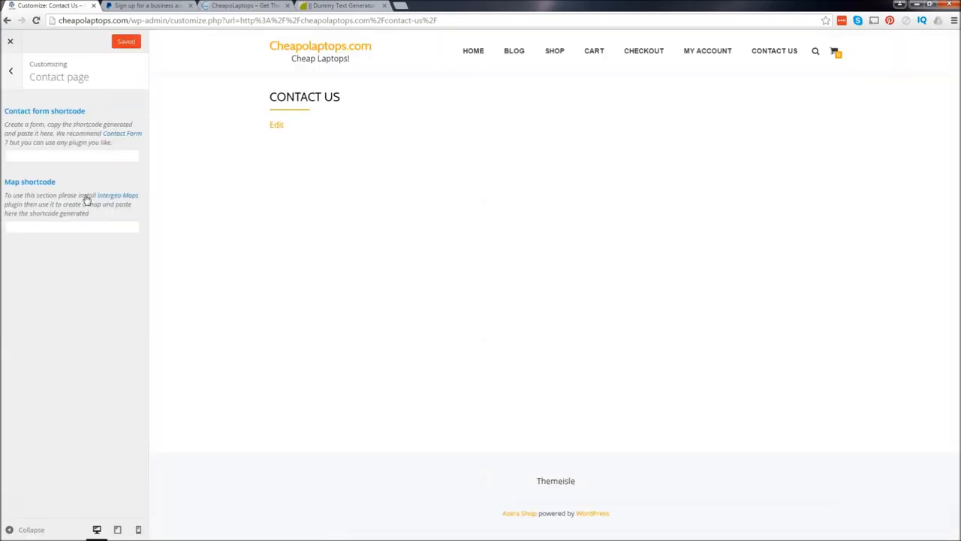
click(88, 156)
key(ctrl+v)
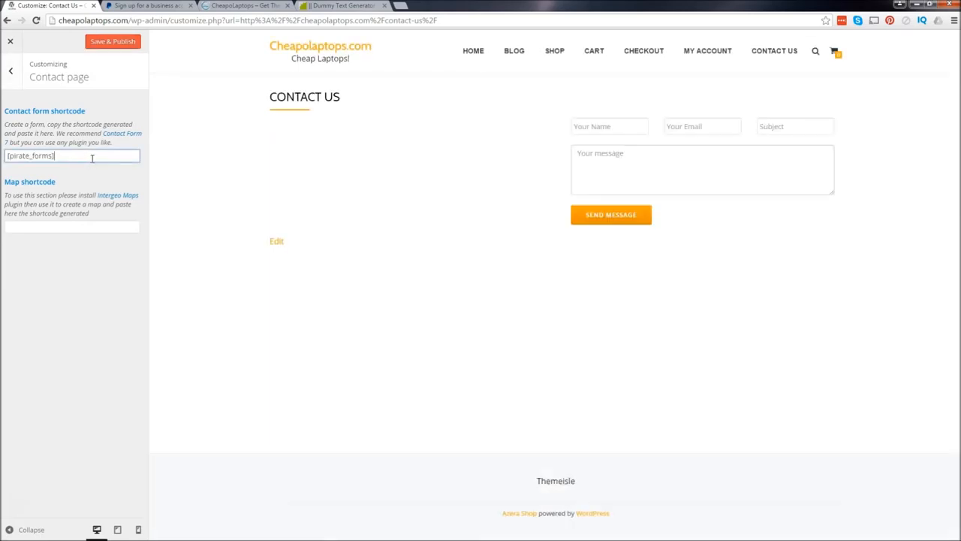
Step: Check the contact form's fields in the preview, publish the change and close the customizer
click(617, 126)
click(683, 126)
click(782, 126)
click(761, 164)
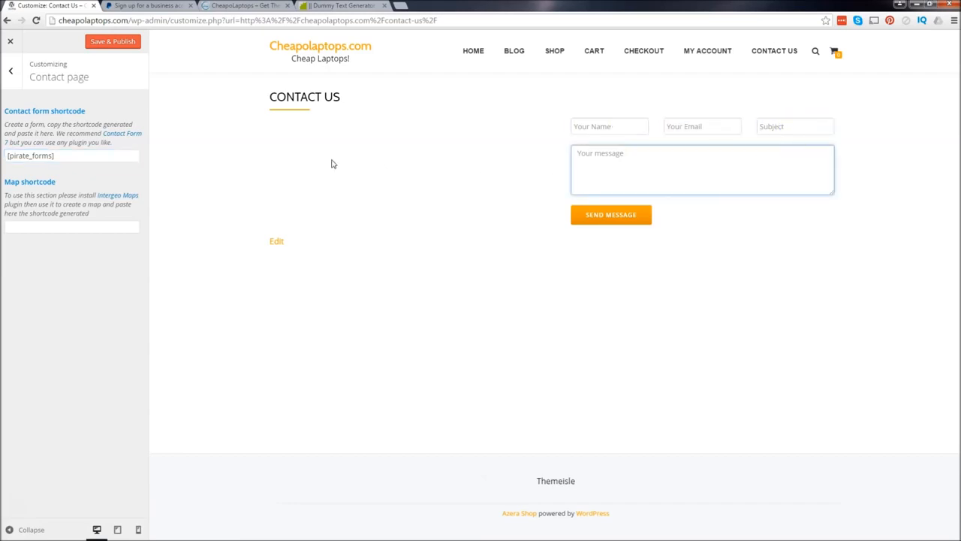
click(112, 42)
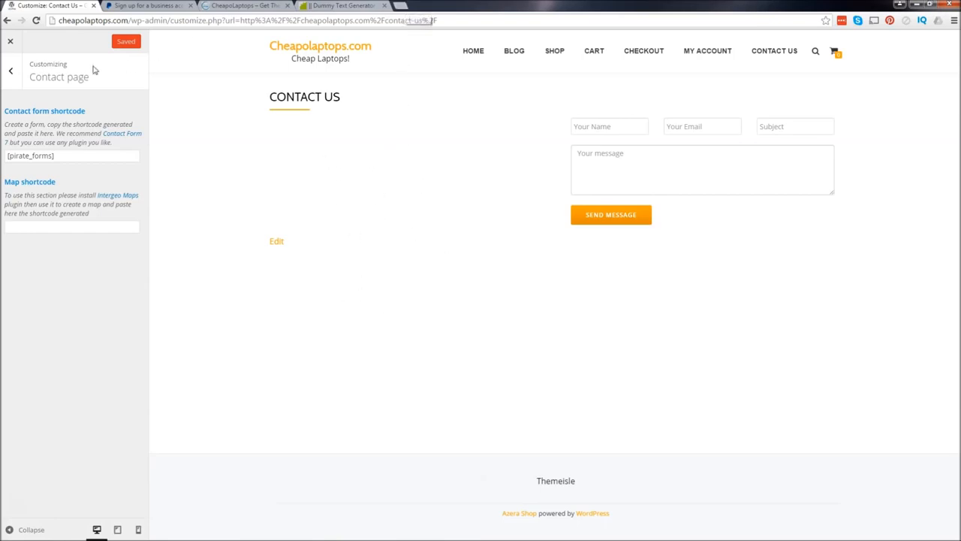
click(10, 43)
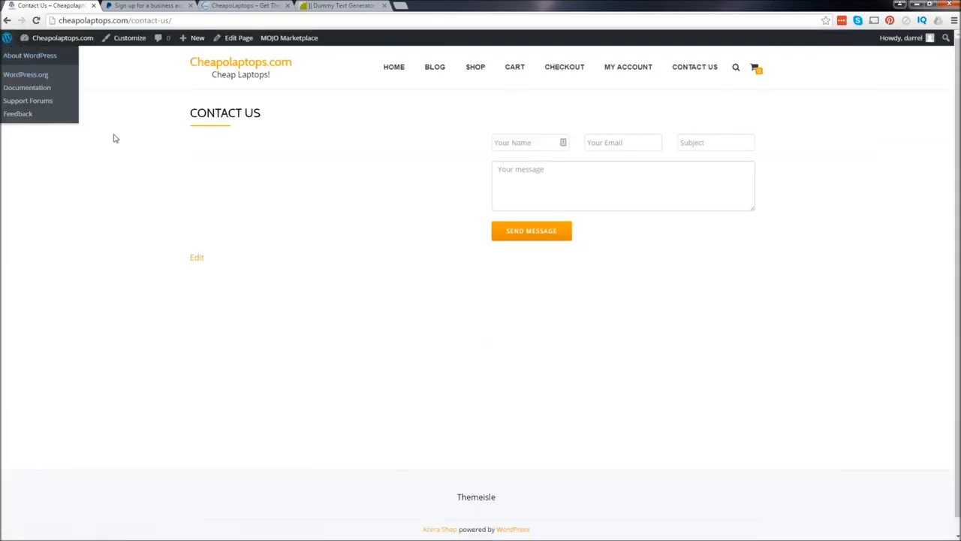
Step: Edit the Contact Us page, adding "Learn all about us" with "We are open 9-5 all weekdays!" on a line above it
click(234, 44)
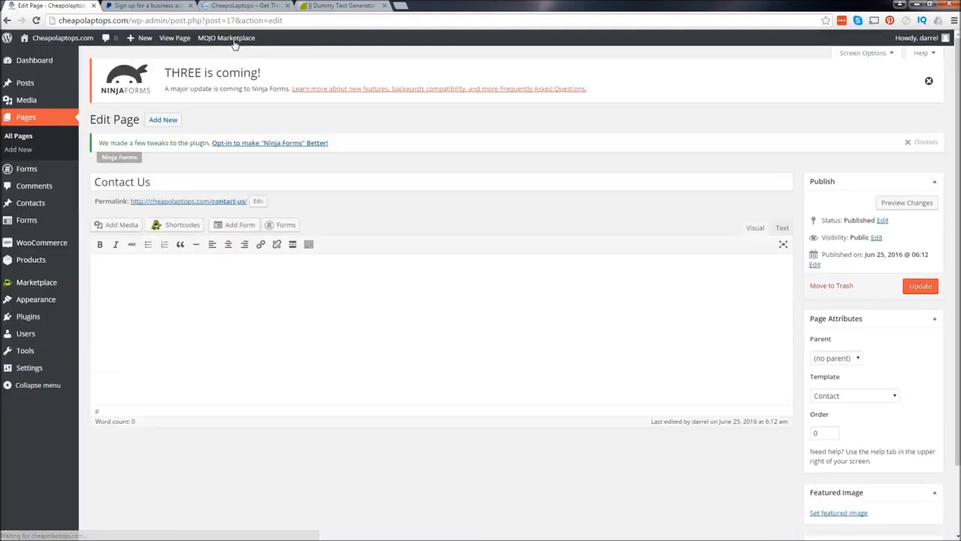
mouse_move(235, 45)
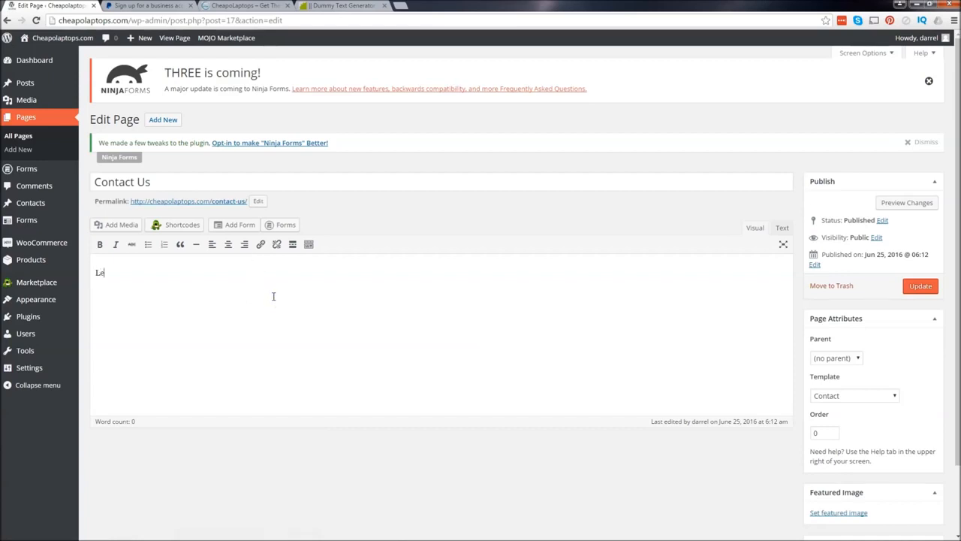
text(abouyt)
click(96, 273)
key(Return)
text(We are open 9-5 all weekdays!)
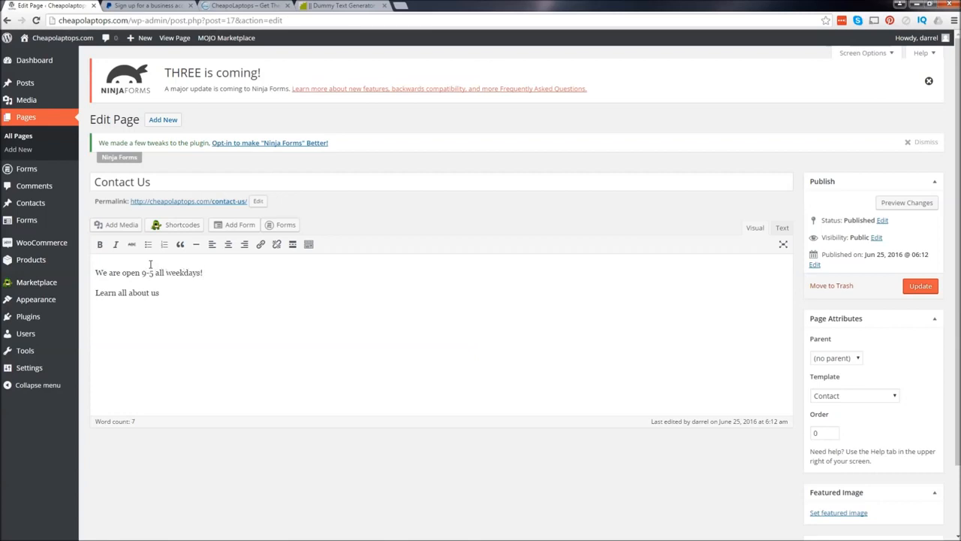
Step: Show the editor's extra formatting options and set "We are open 9-5 all weekdays!" to Heading 1
drag(206, 273, 94, 272)
click(170, 297)
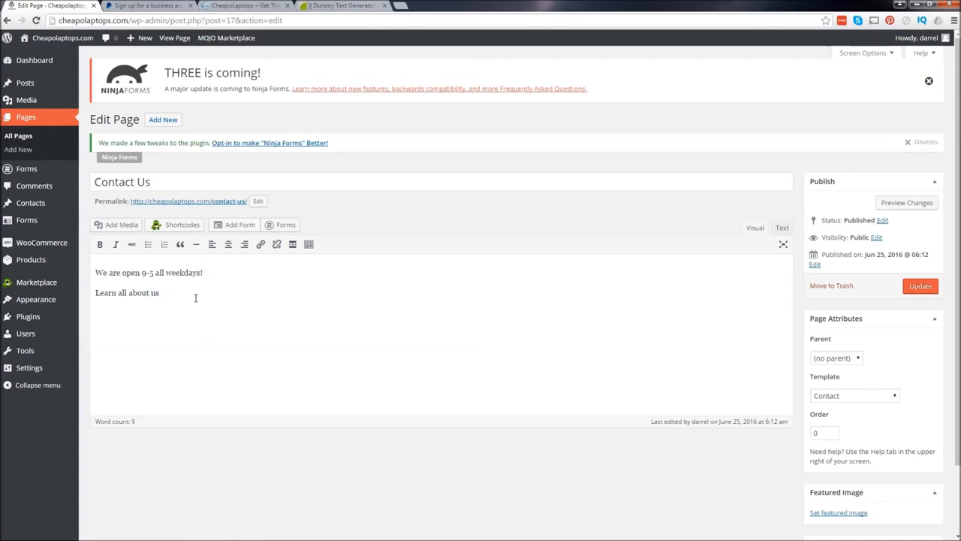
click(308, 248)
drag(235, 291, 88, 287)
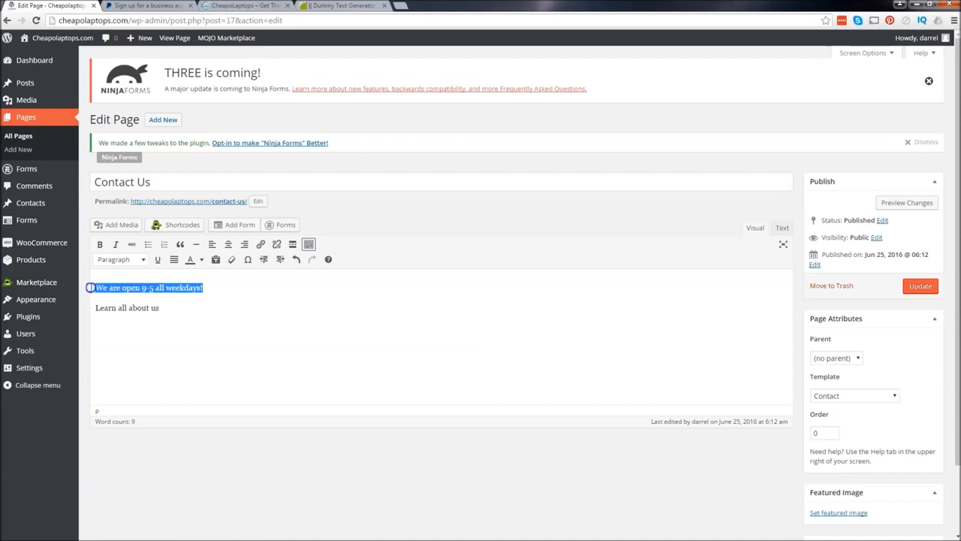
click(144, 262)
click(143, 298)
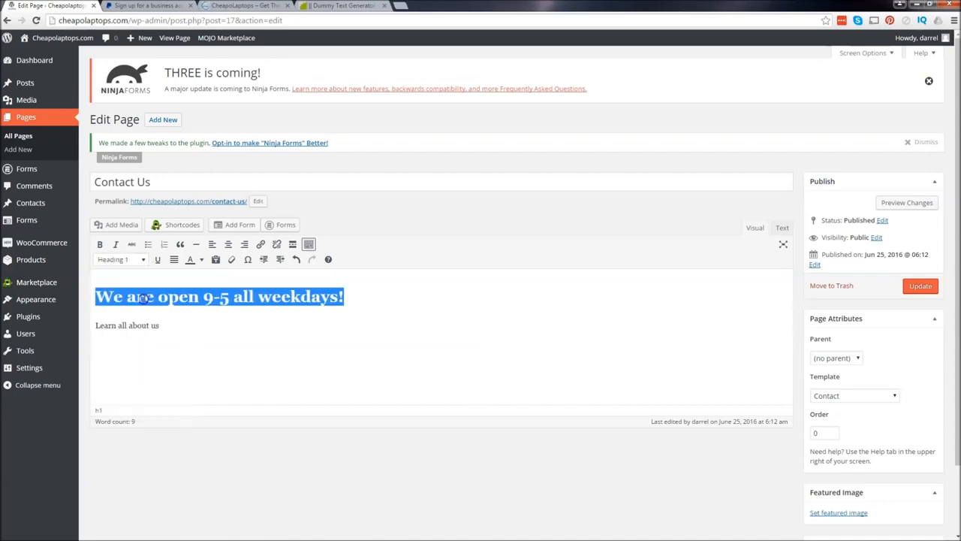
Step: Replace the "Learn all about us" line with a Lorem ipsum passage copied from the Dummy Text Generator site
click(165, 321)
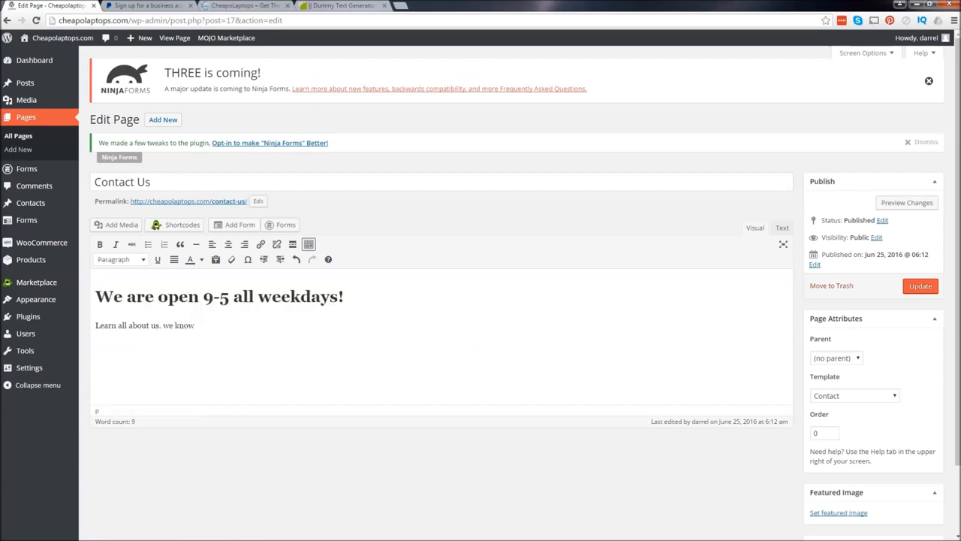
key(ctrl+shift+Tab)
click(480, 160)
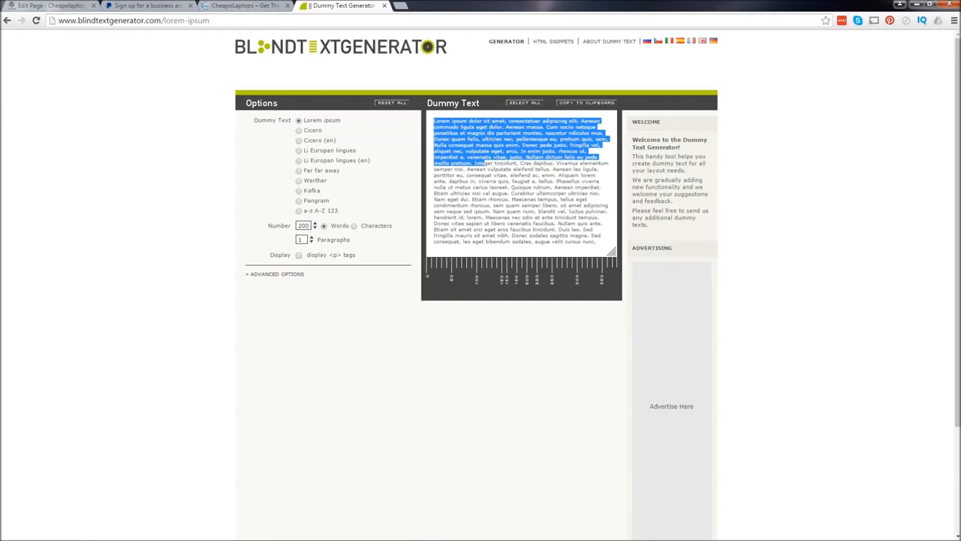
click(50, 5)
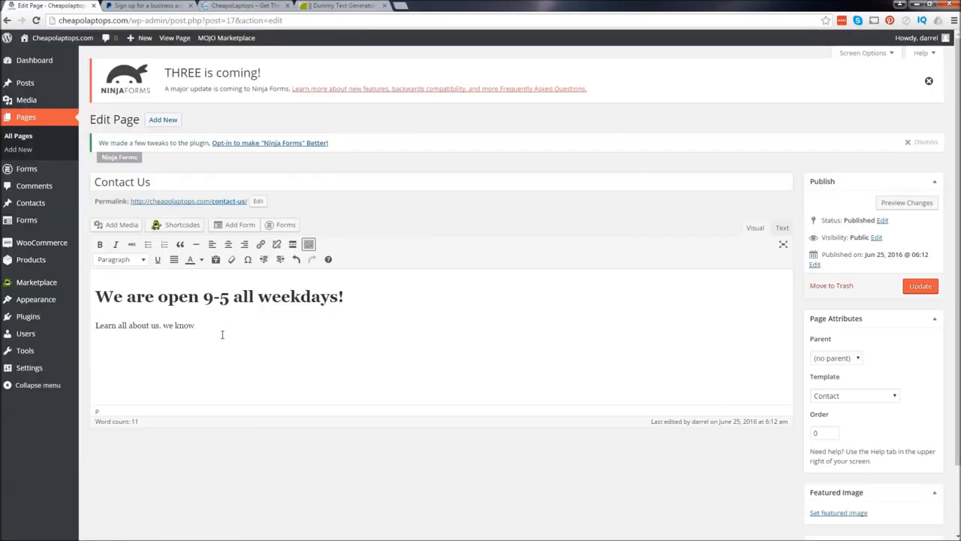
drag(222, 334, 93, 326)
key(BackSpace)
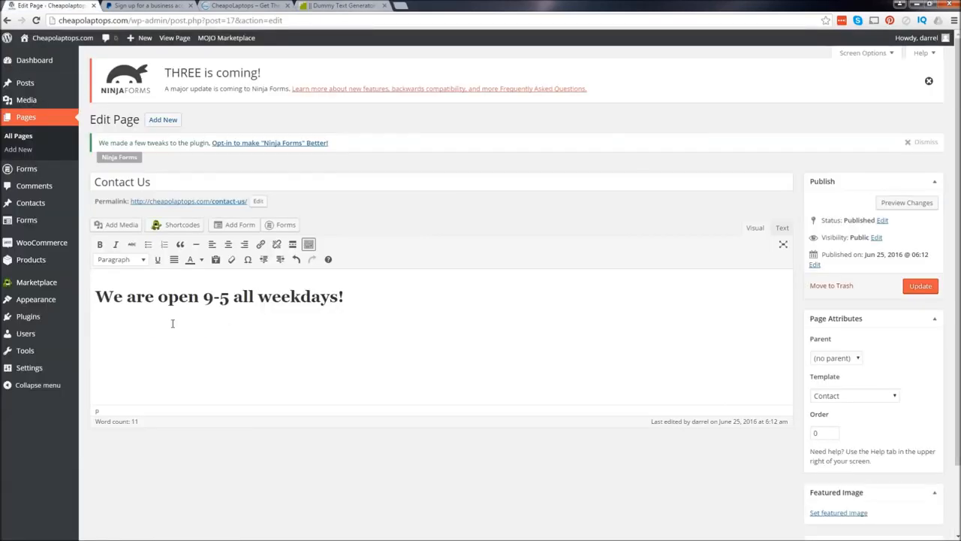
key(ctrl+v)
Step: Add a "Phone Number" line with the shop's hyphenated phone number below the Lorem ipsum paragraph
key(Return)
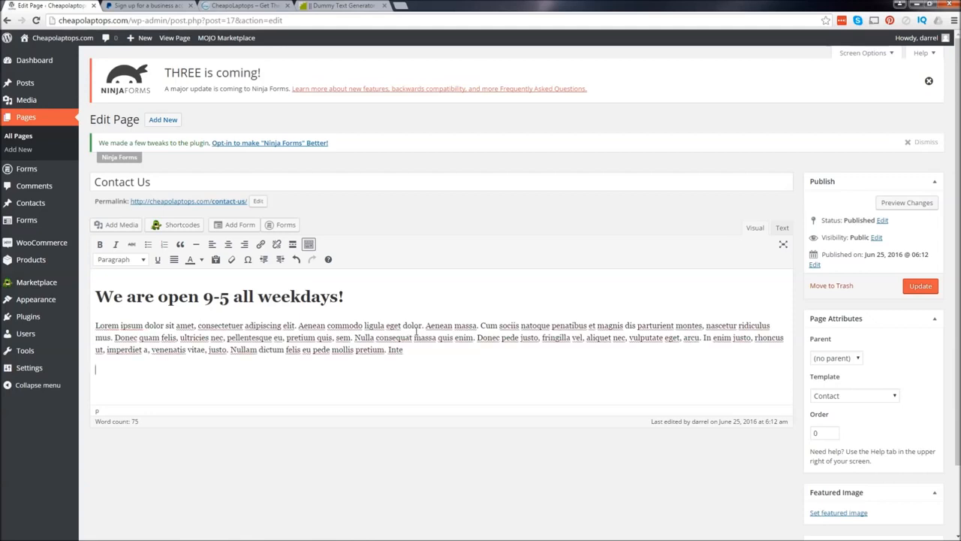
text(Phone Number 1800 laptops)
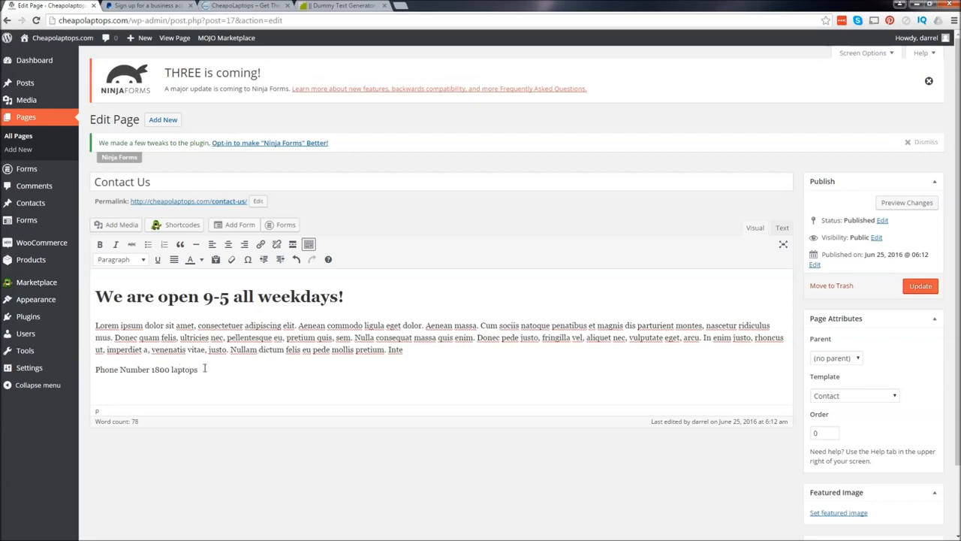
click(154, 368)
text(-)
key(BackSpace)
text(-)
Step: Format the phone number line as Heading 2 and update the Contact Us page
drag(220, 373, 83, 372)
click(141, 260)
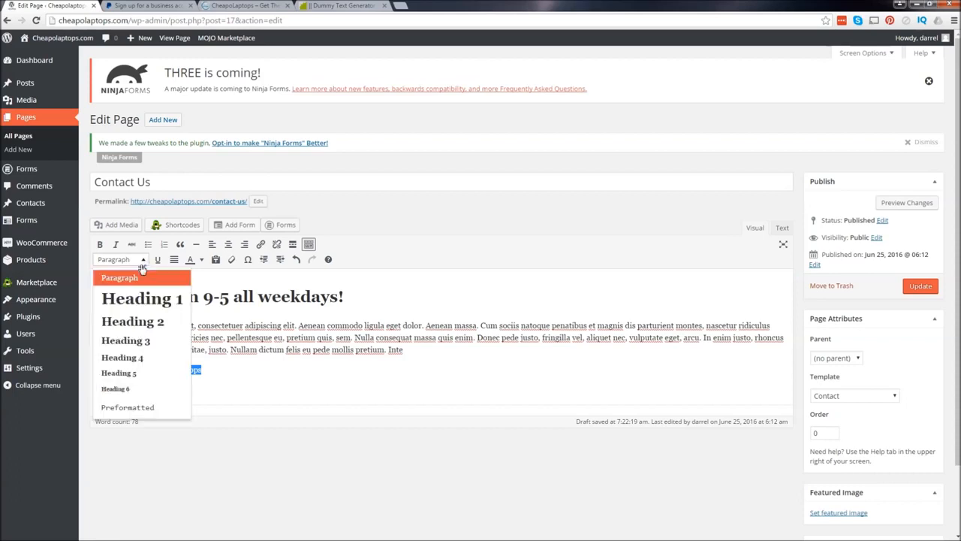
click(141, 322)
click(281, 377)
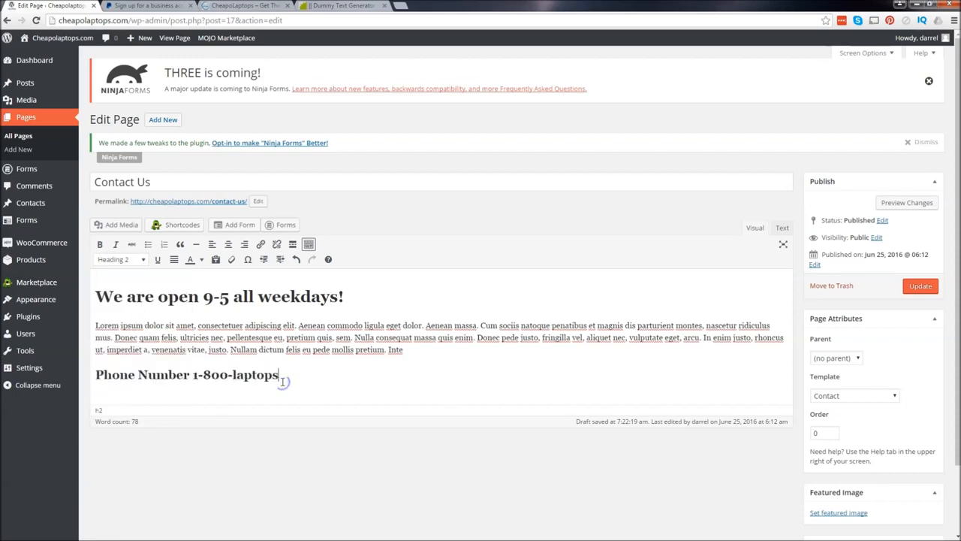
scroll(296, 319, down, 2)
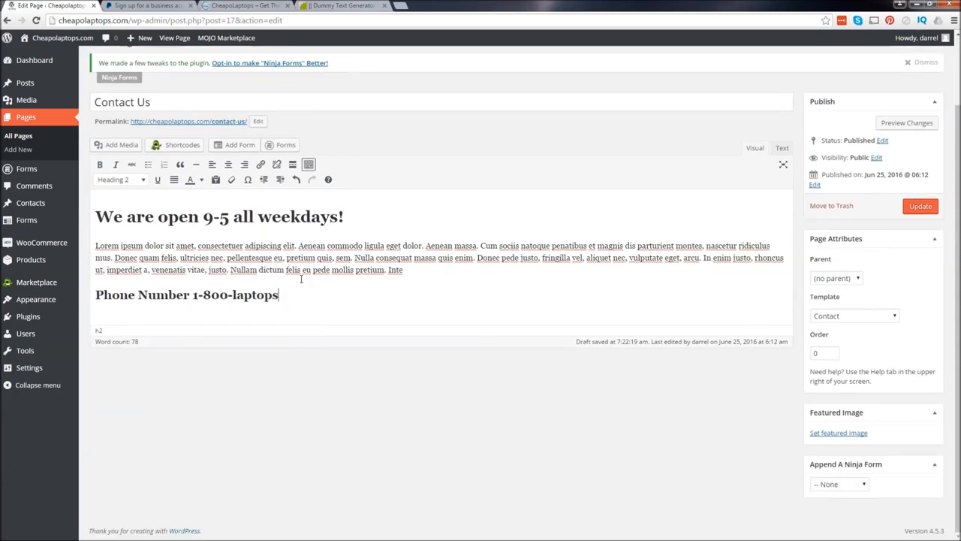
click(919, 212)
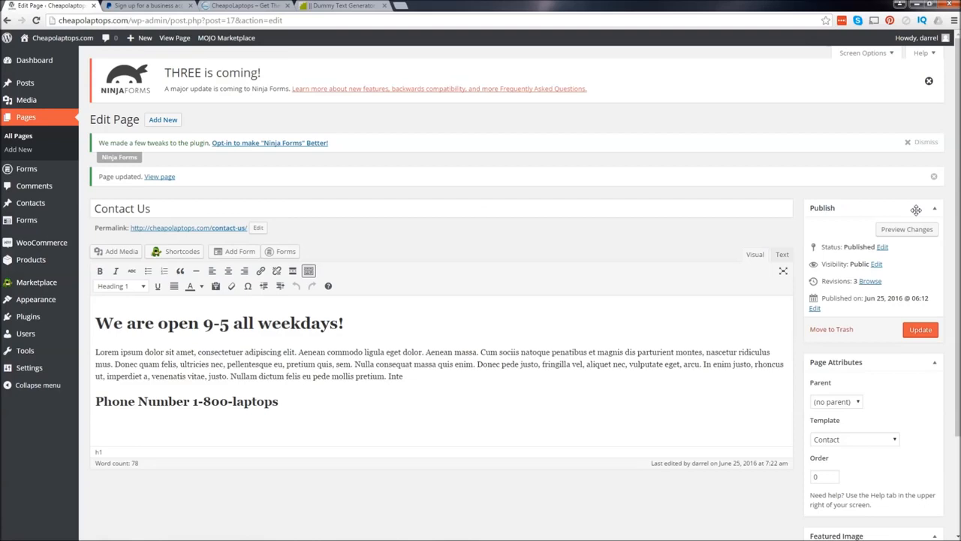
Step: View the live Contact Us page and check its heading, text, phone number line and contact form fields
click(159, 178)
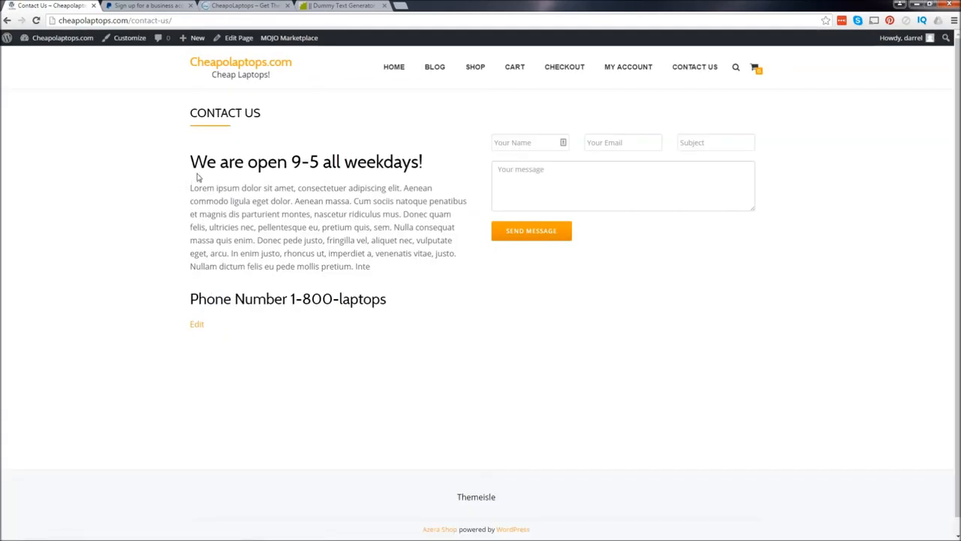
drag(421, 158, 190, 160)
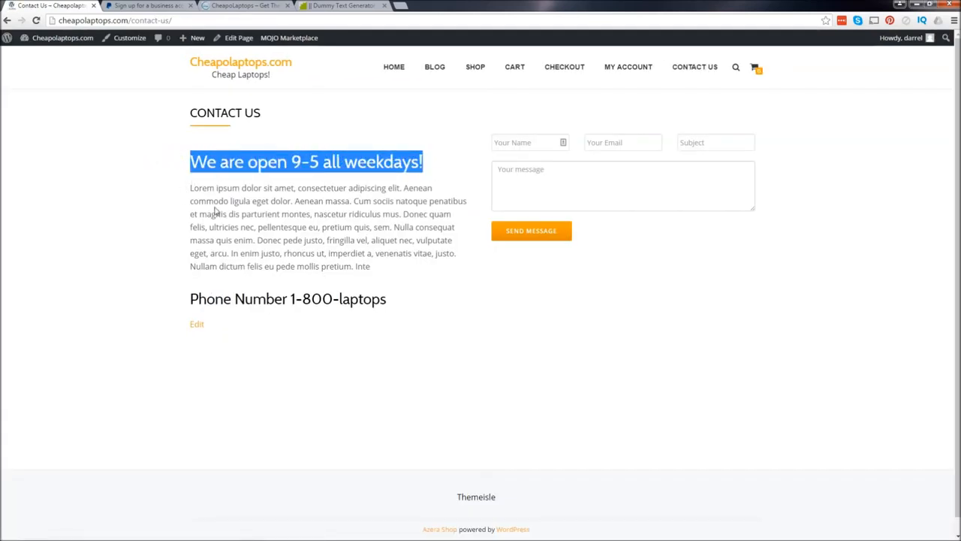
drag(398, 301, 183, 299)
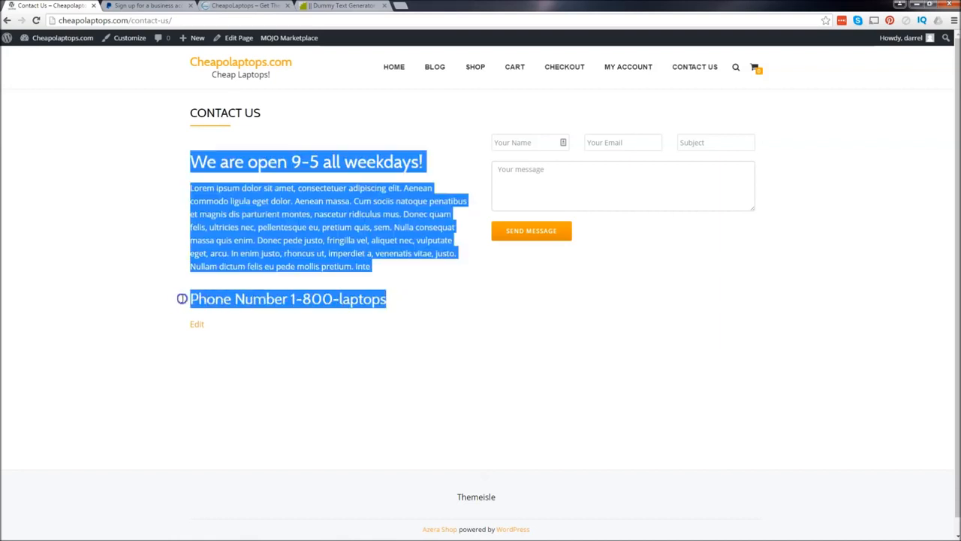
click(278, 240)
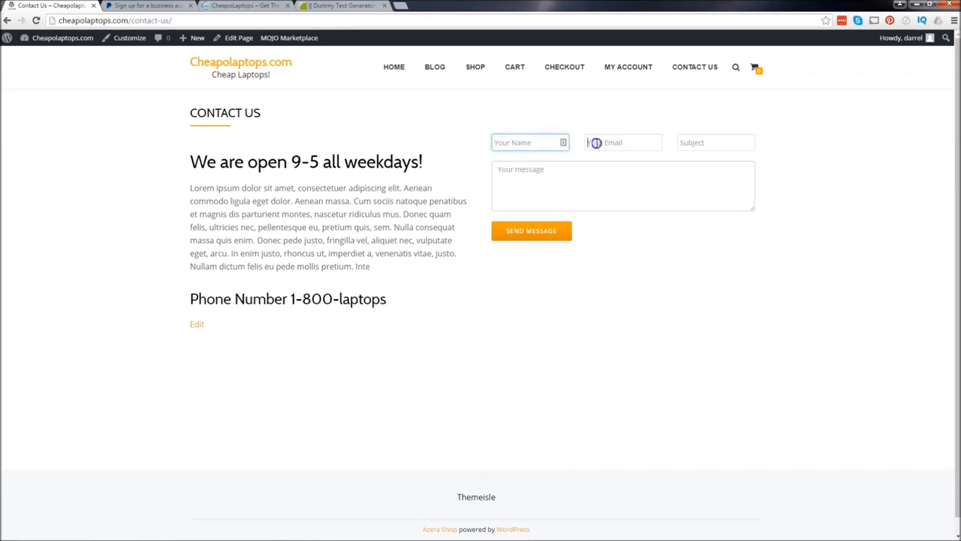
click(665, 192)
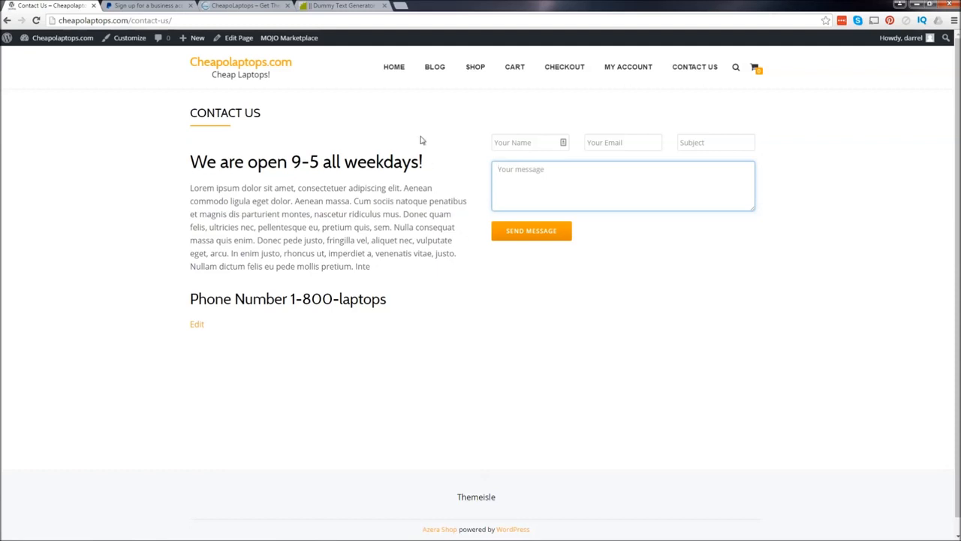
Step: Customize the home page's Big title section to use the centred headline layout and publish the change
click(394, 71)
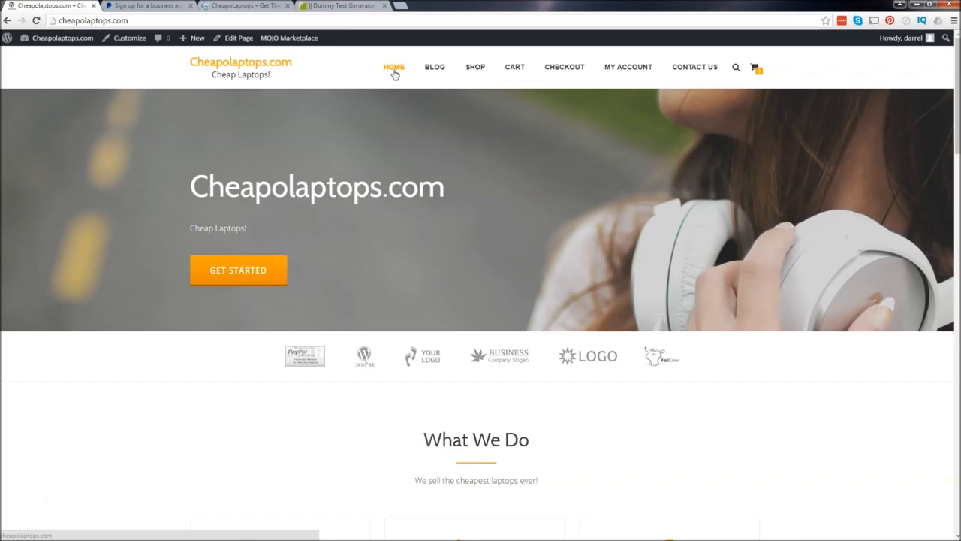
click(133, 39)
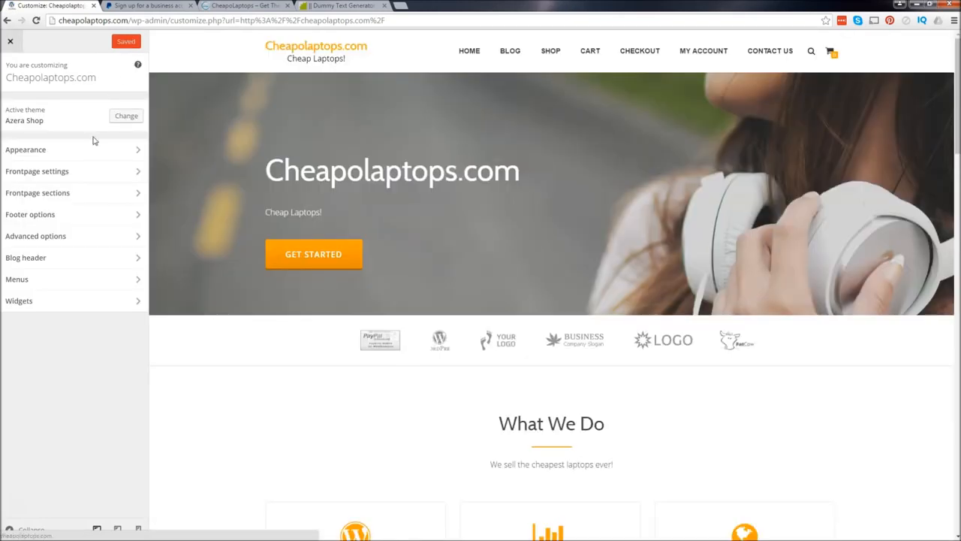
click(90, 193)
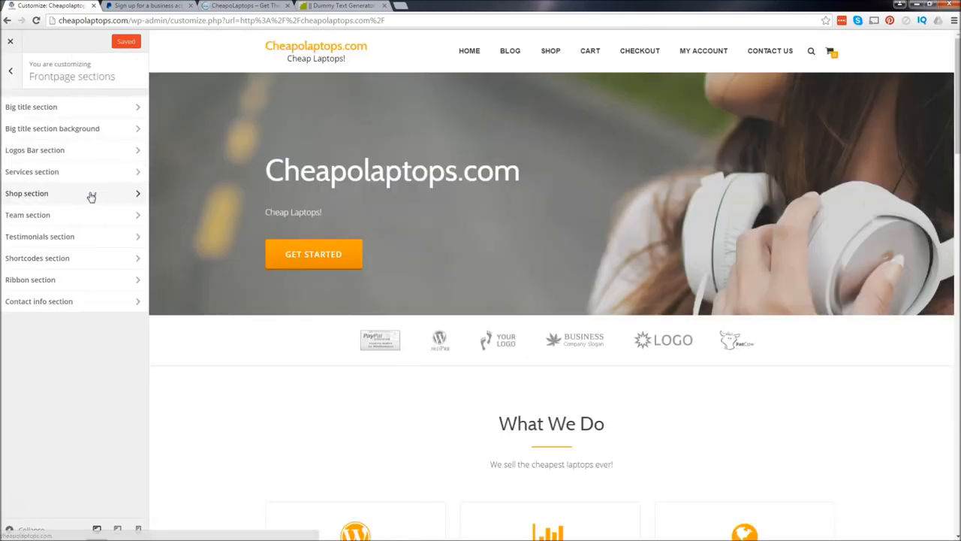
click(89, 112)
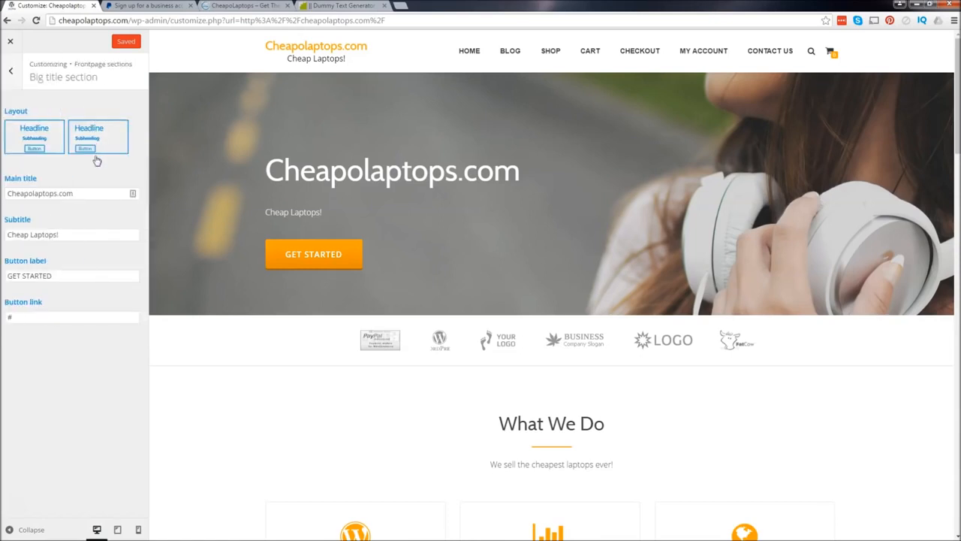
drag(105, 192, 3, 195)
drag(66, 235, 6, 236)
drag(67, 277, 6, 276)
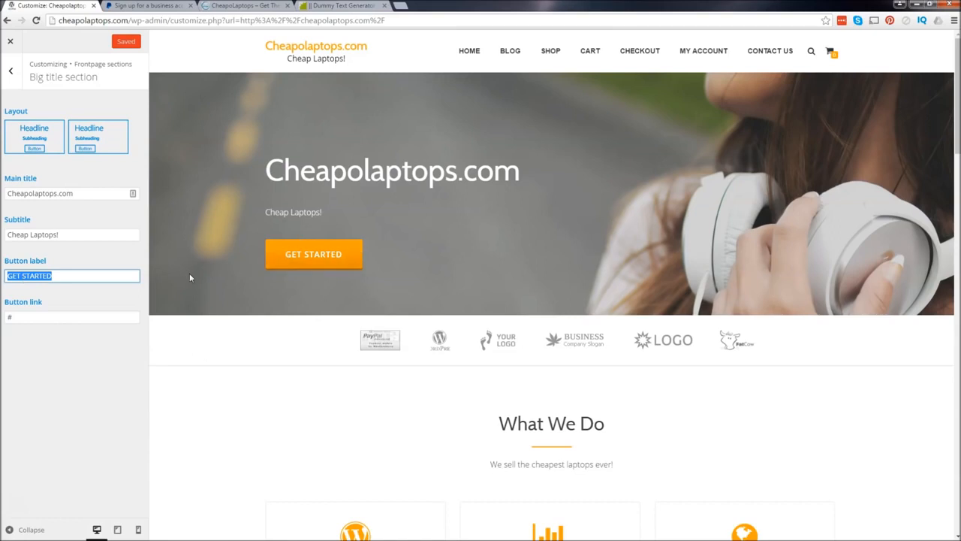
click(103, 133)
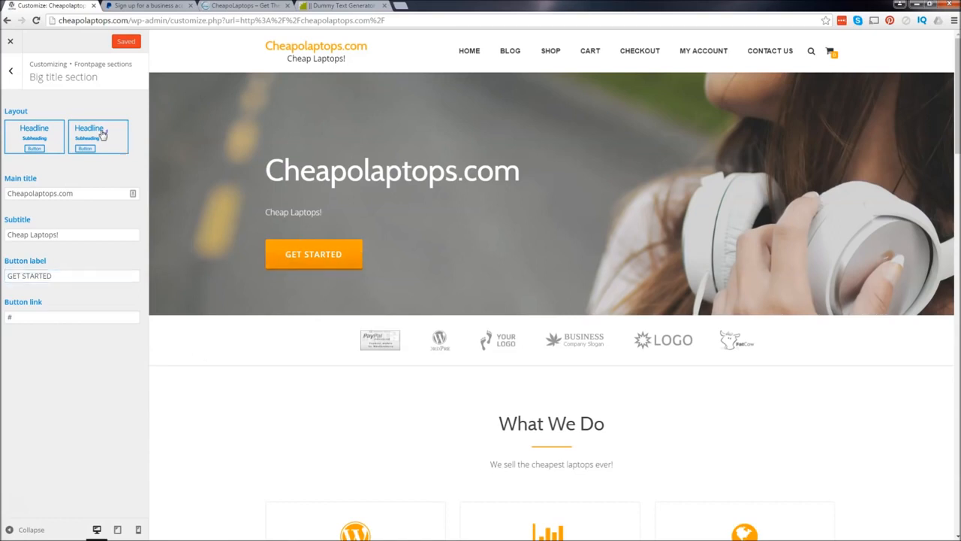
click(35, 136)
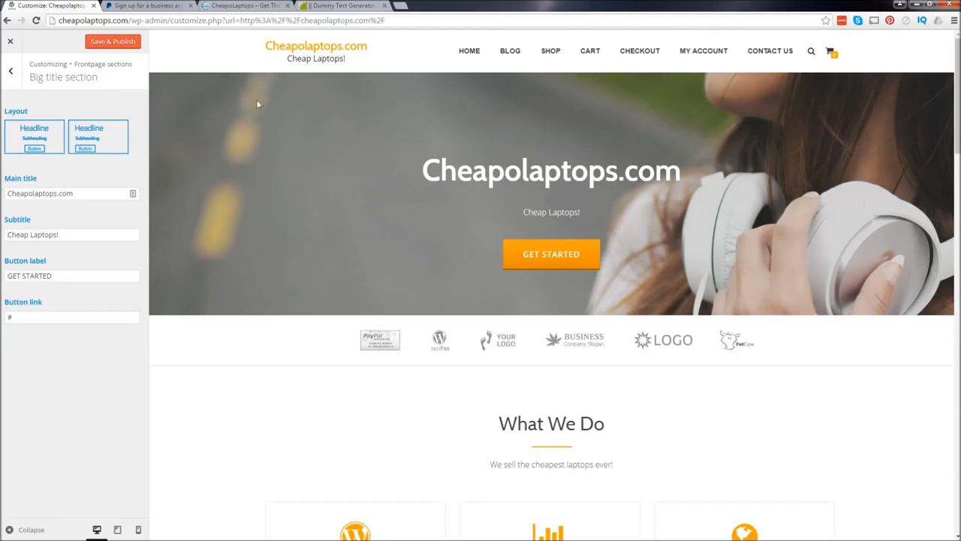
click(112, 43)
Step: Extend the Big title subtitle with "Our company has been in business since 1994, we carry only the best brands of laptops"
click(107, 232)
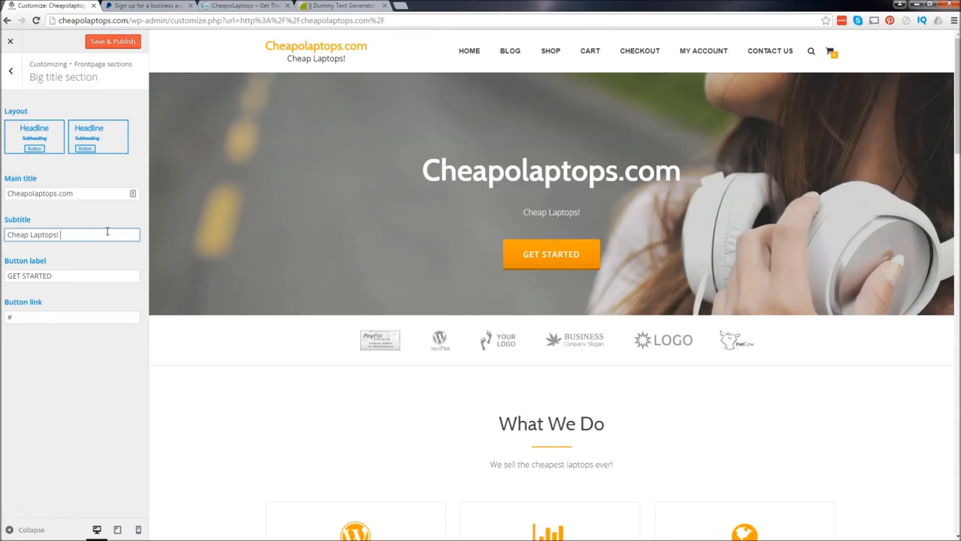
text(e)
key(BackSpace)
key(BackSpace)
text(Our company has bee)
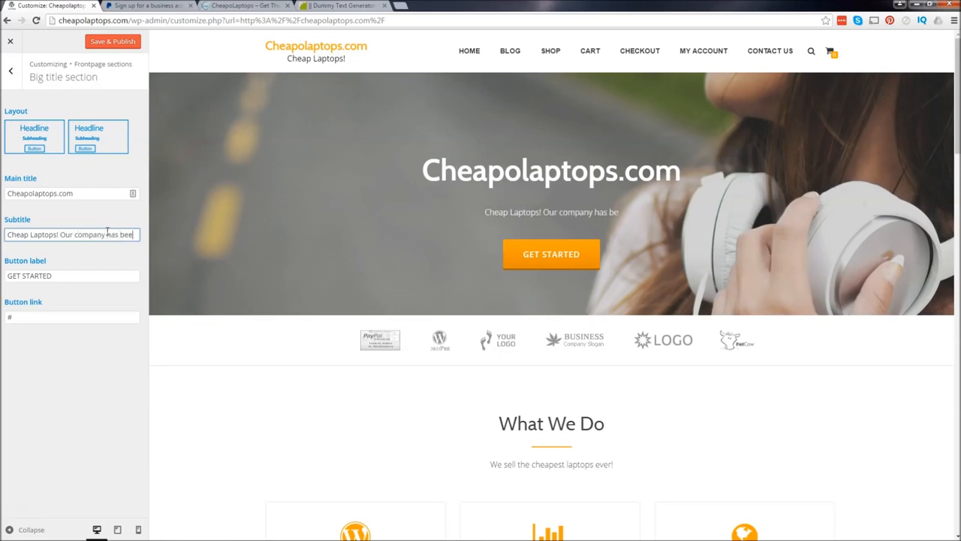
text(n in business since 1994.)
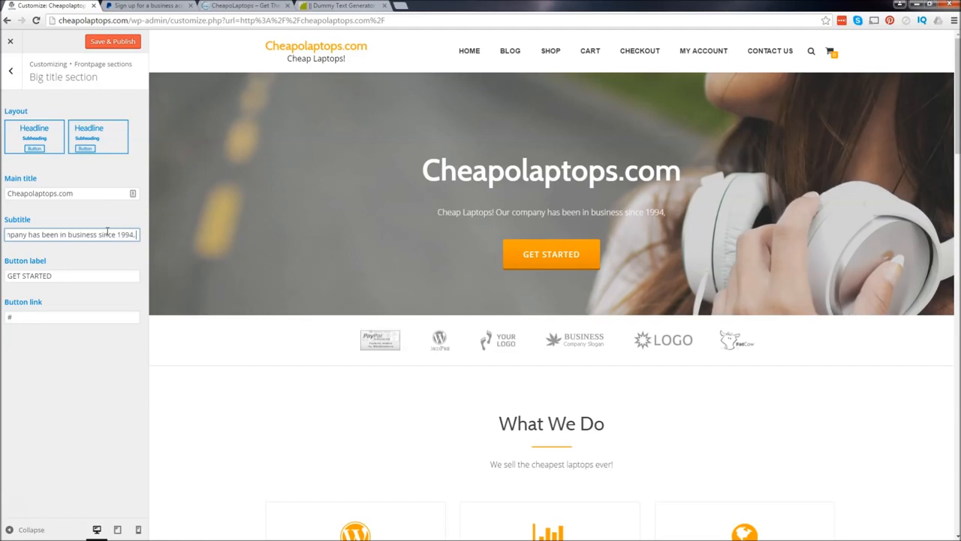
key(BackSpace)
text(, we)
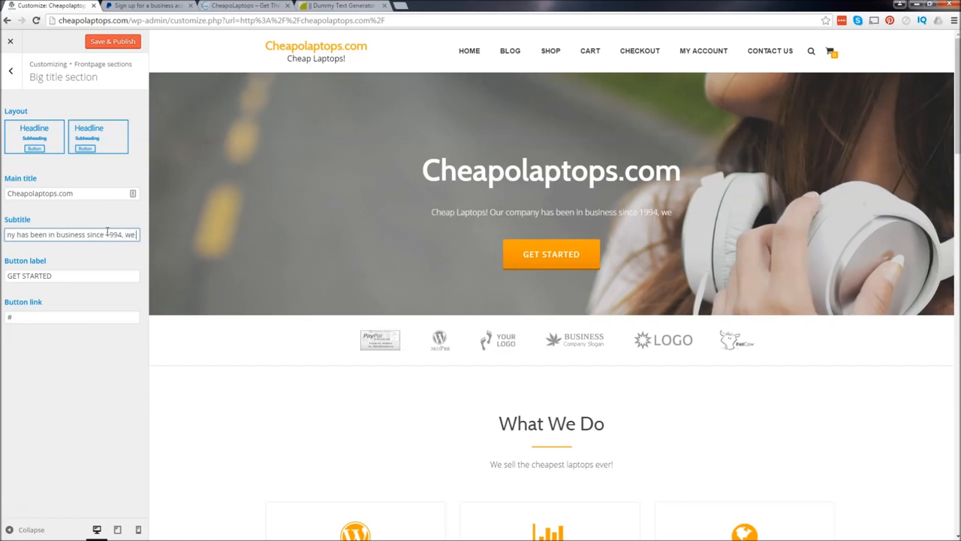
text( carry only the best brands on)
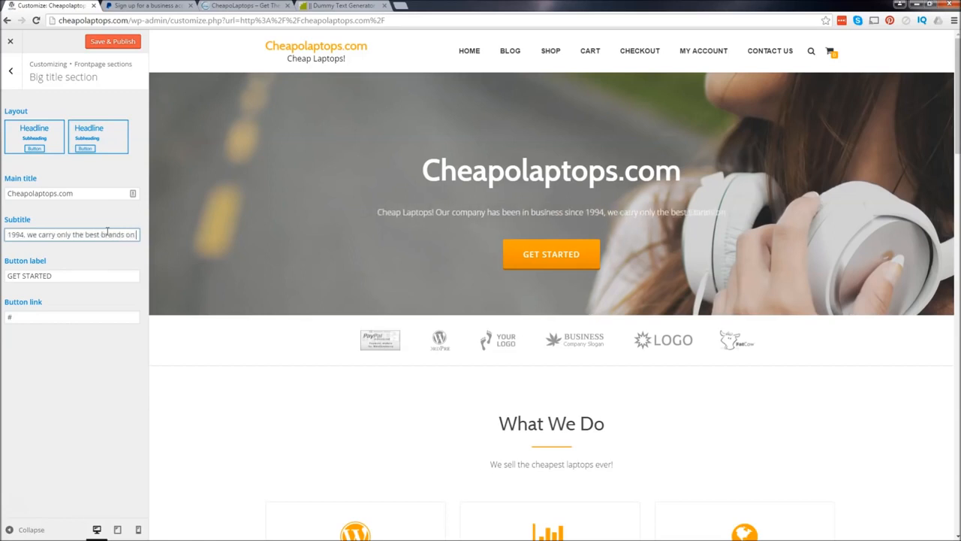
key(BackSpace)
text(f laptops! Get to know us! We have a long list of clients in the busiens)
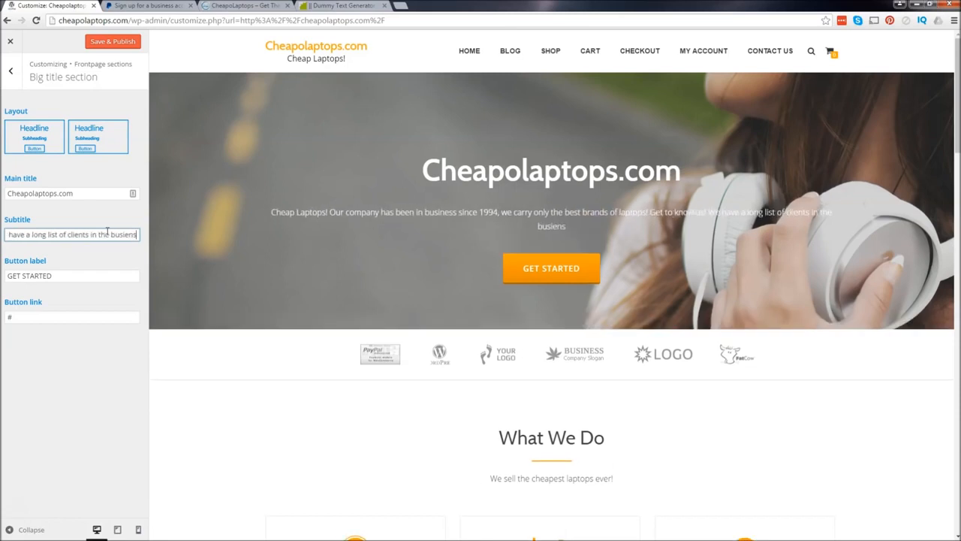
Step: Finish the subtitle with "! Get to know us! We have a long list of clients in the business and our happy to serve you." and publish
key(BackSpace)
key(BackSpace)
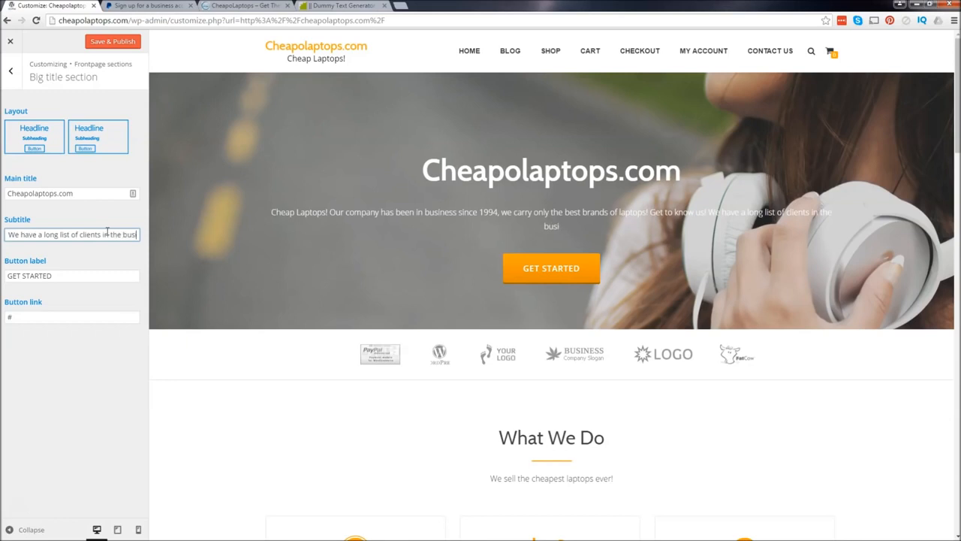
text(ness an)
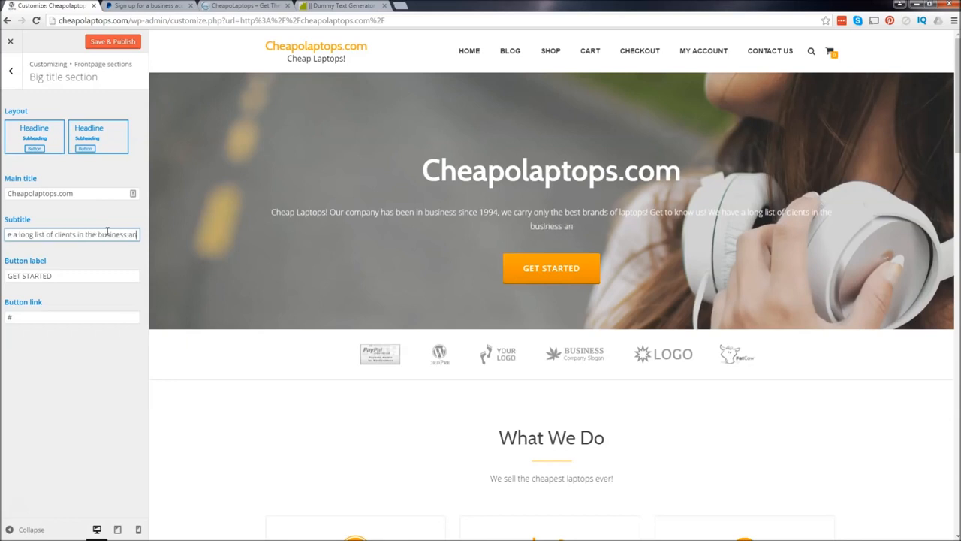
text(d our happy to)
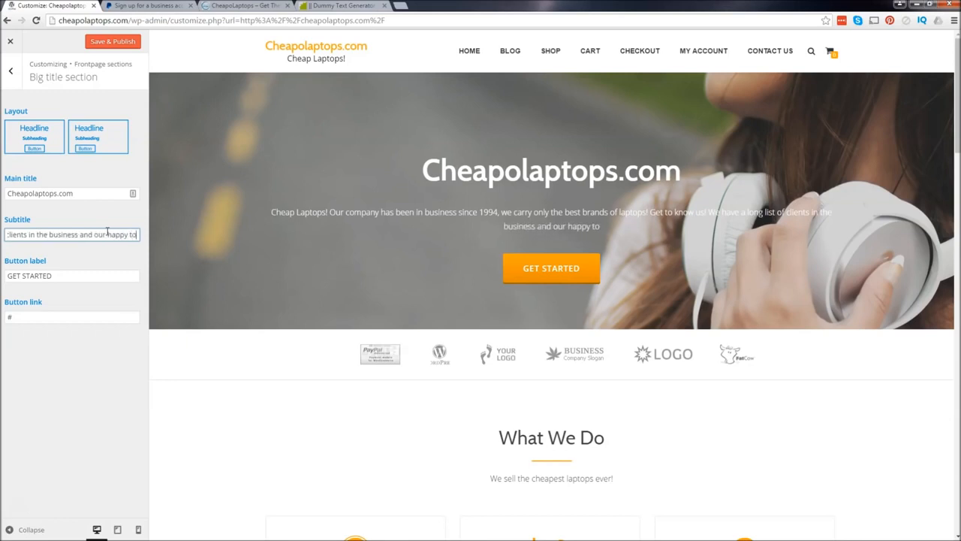
text( serve you.)
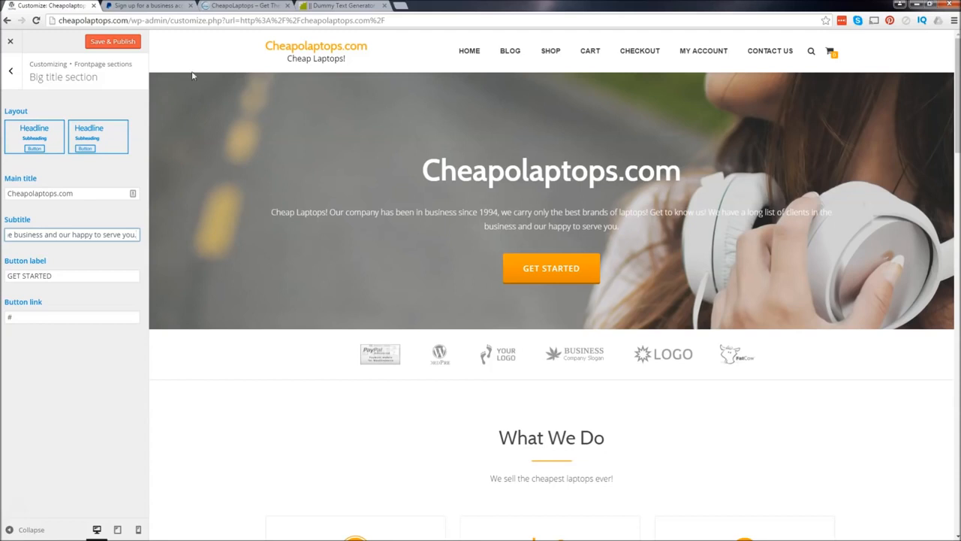
click(114, 46)
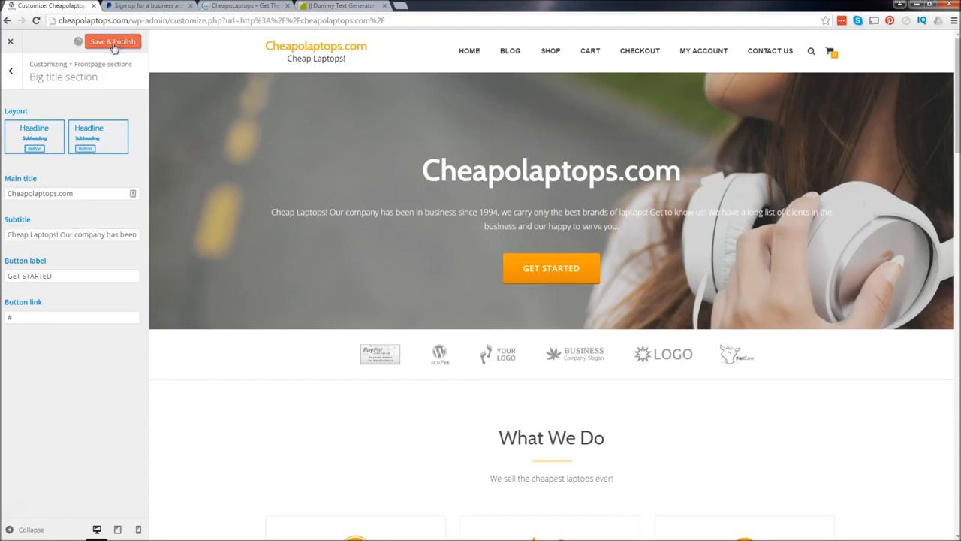
Step: Enable the parallax effect for the Big title section background and view the live home page
click(11, 73)
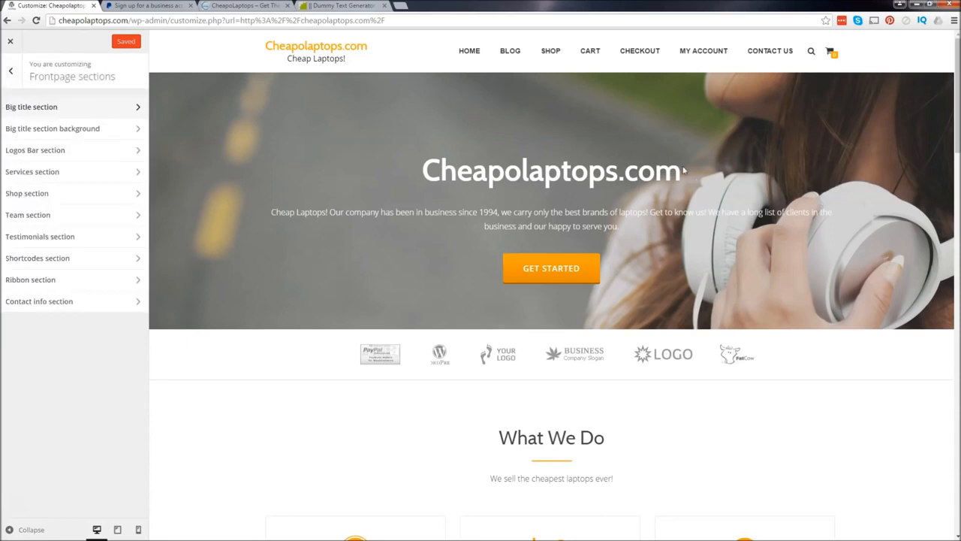
drag(698, 170, 385, 169)
click(533, 172)
click(54, 136)
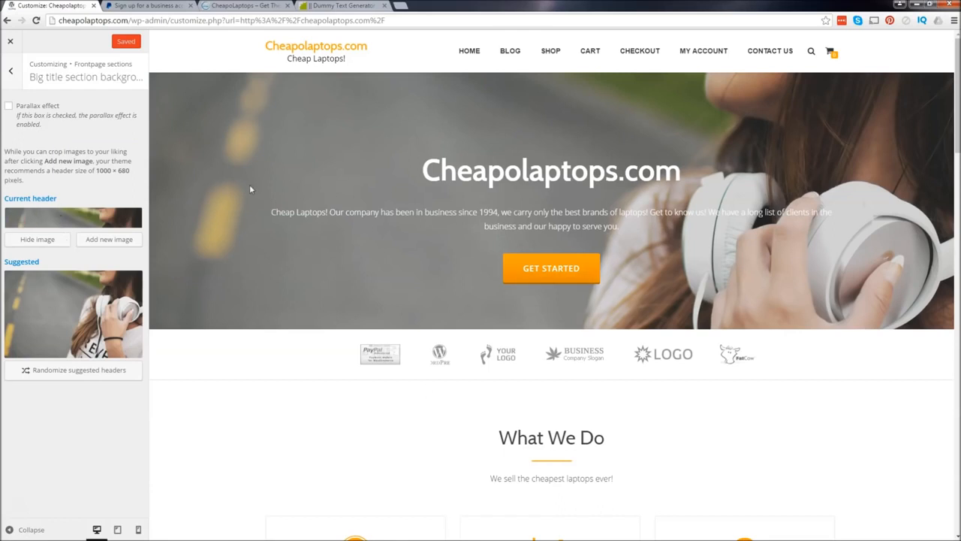
click(8, 107)
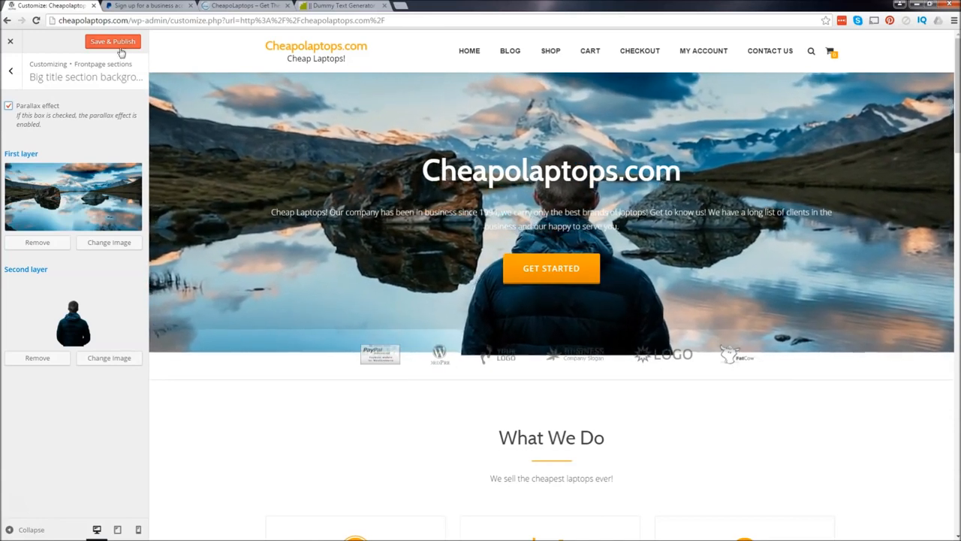
click(10, 43)
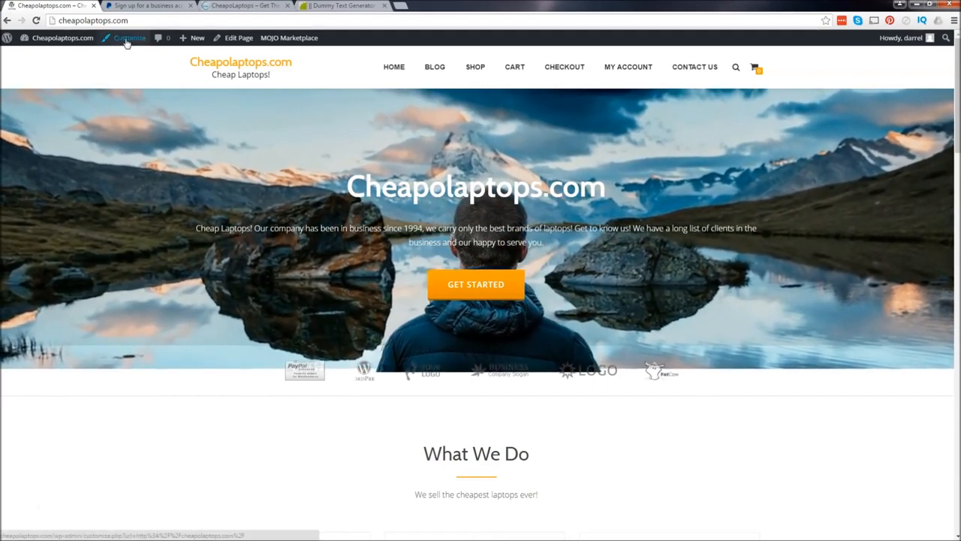
Step: Customize the home page again and turn off the Big title section background's parallax effect
click(127, 40)
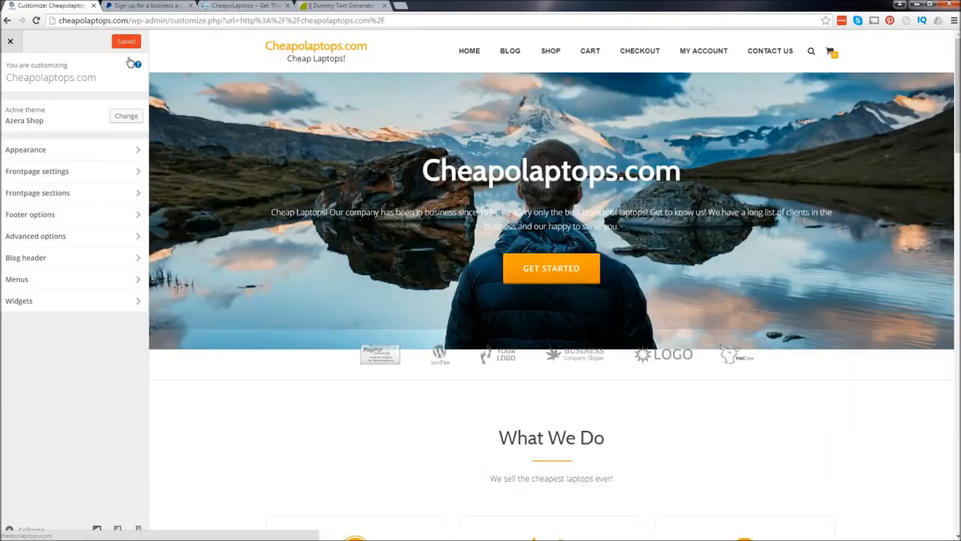
click(77, 193)
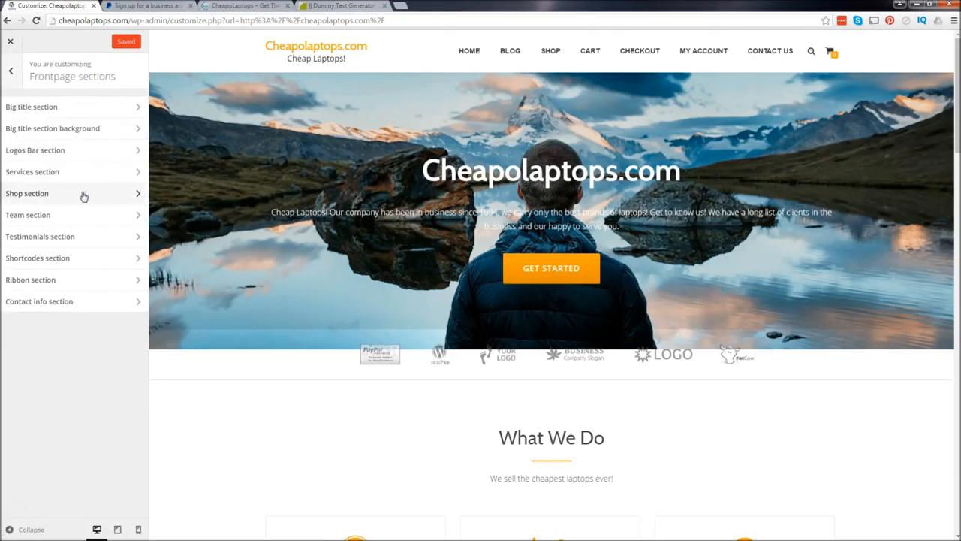
click(85, 129)
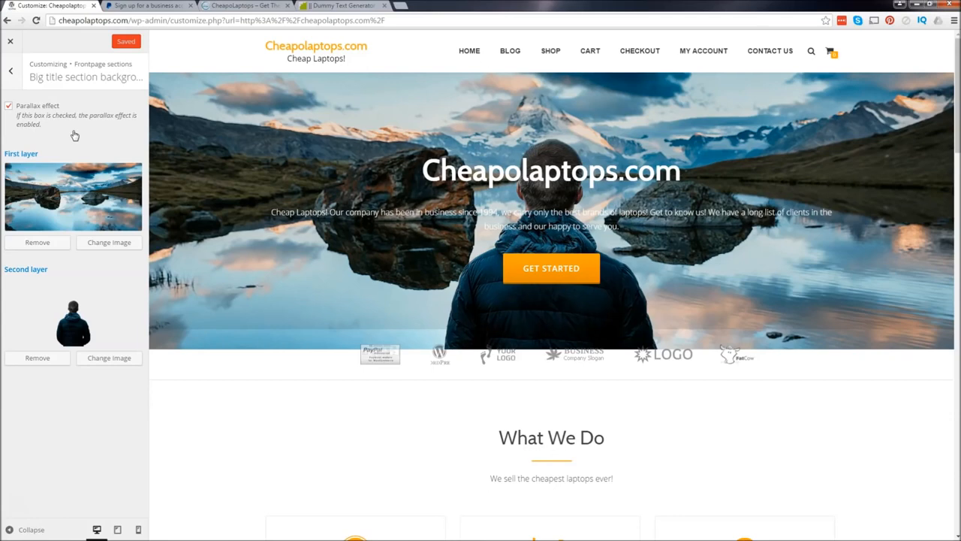
click(37, 111)
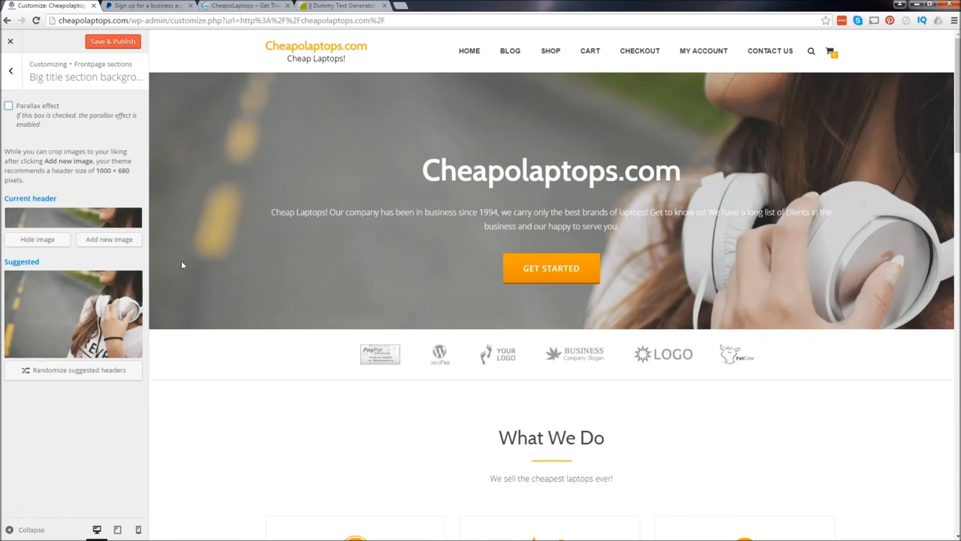
click(239, 23)
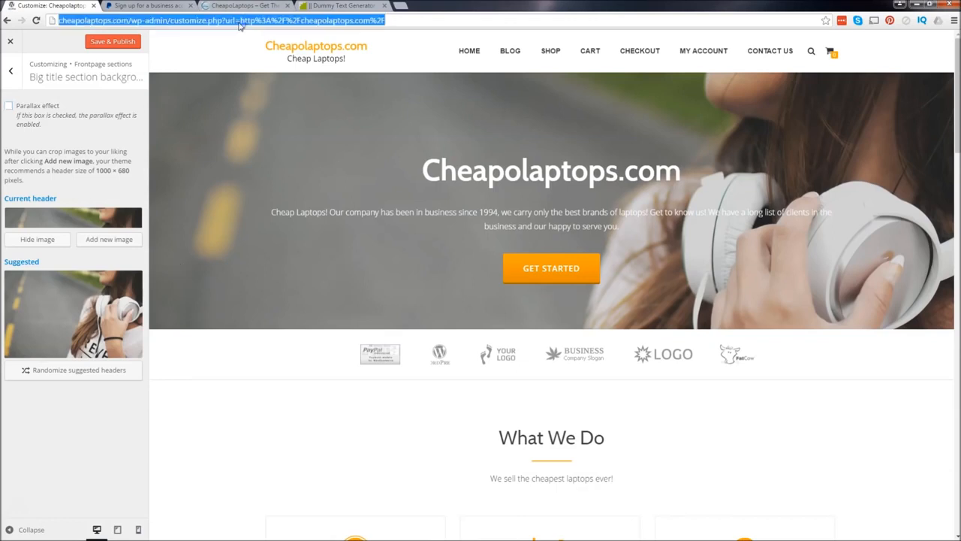
text(darrelwilson.com)
key(Return)
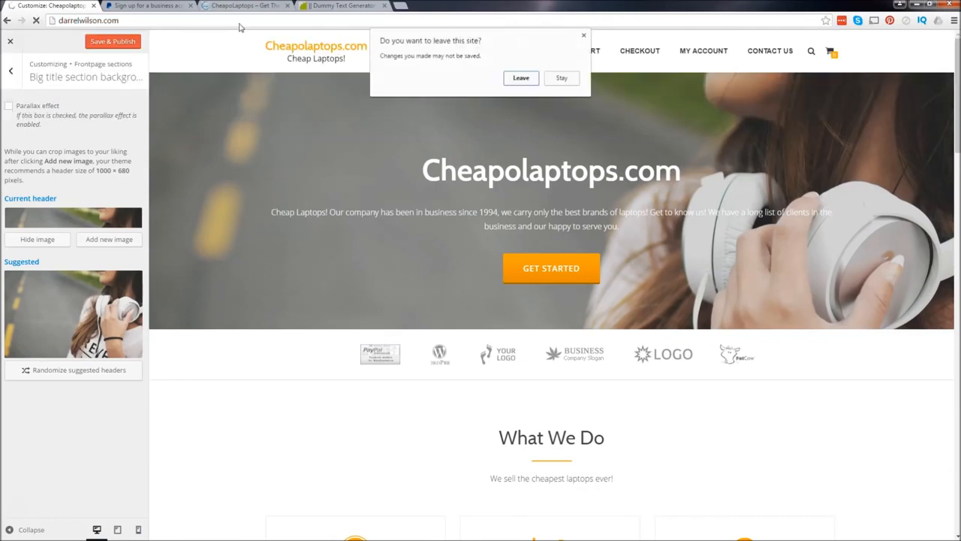
click(561, 78)
Step: Open the tutorial author's website in the browser tab that holds the finished CheapoLaptops demo store
click(244, 5)
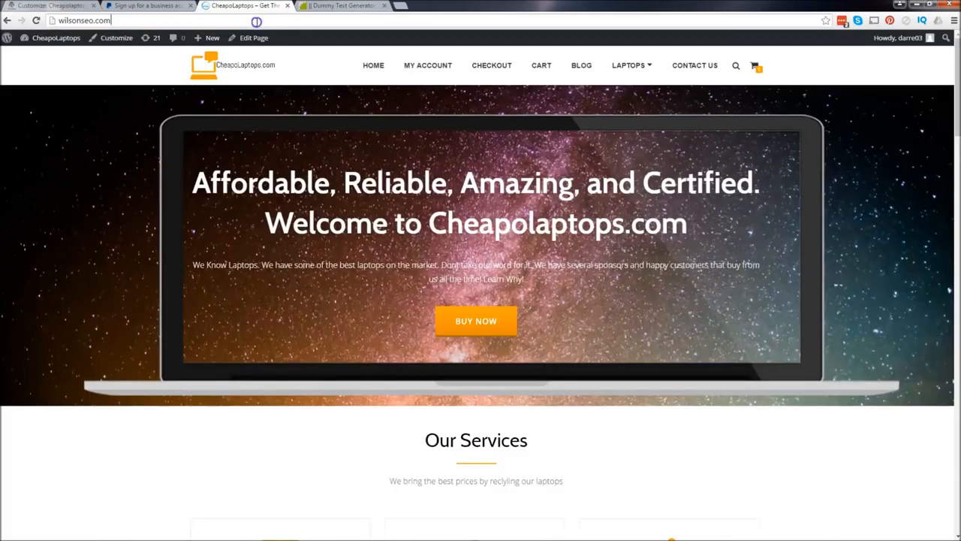
click(257, 21)
text(darrel)
key(Return)
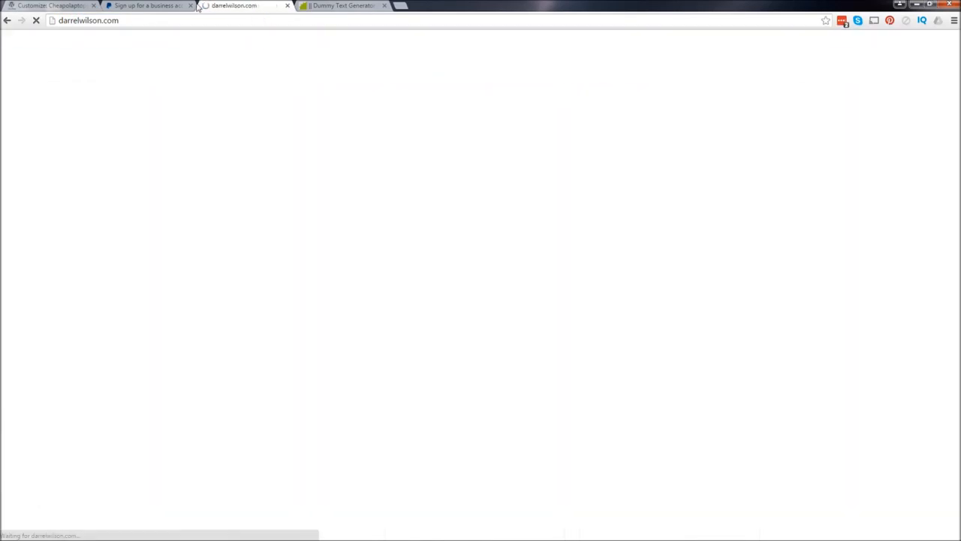
Step: Close the PayPal sign-up and dummy text pages, and open the blog post "Azera Shop Tutorial Layout Pack"
click(191, 6)
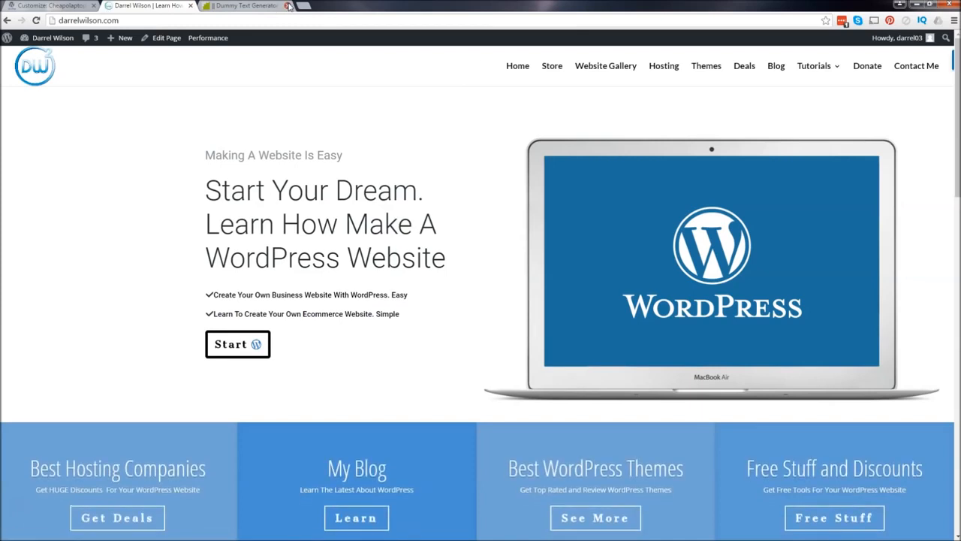
click(288, 6)
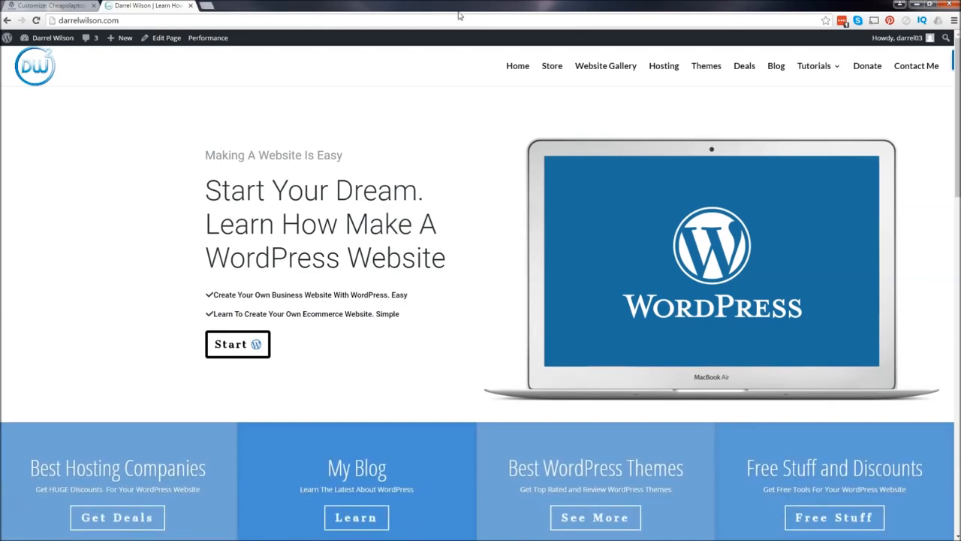
click(778, 68)
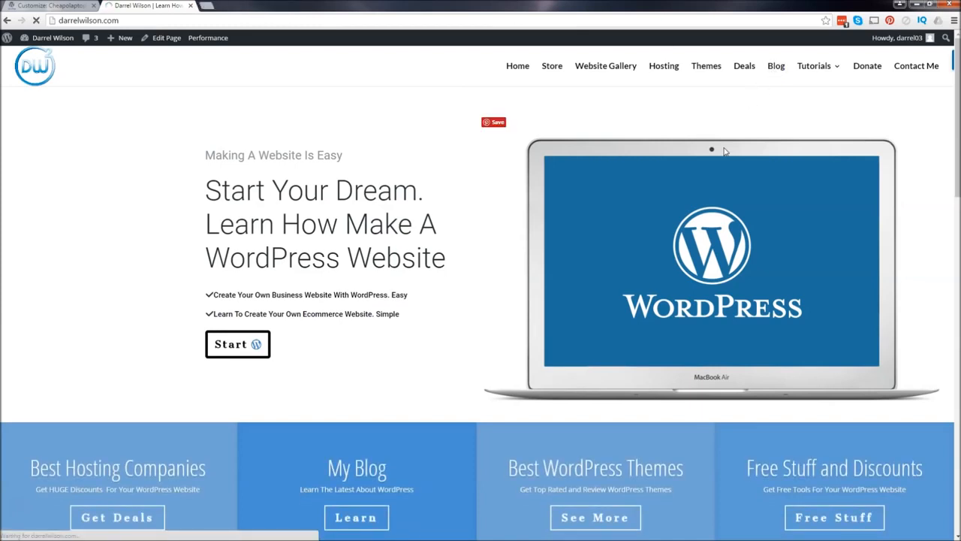
scroll(377, 172, down, 2)
scroll(378, 172, down, 1)
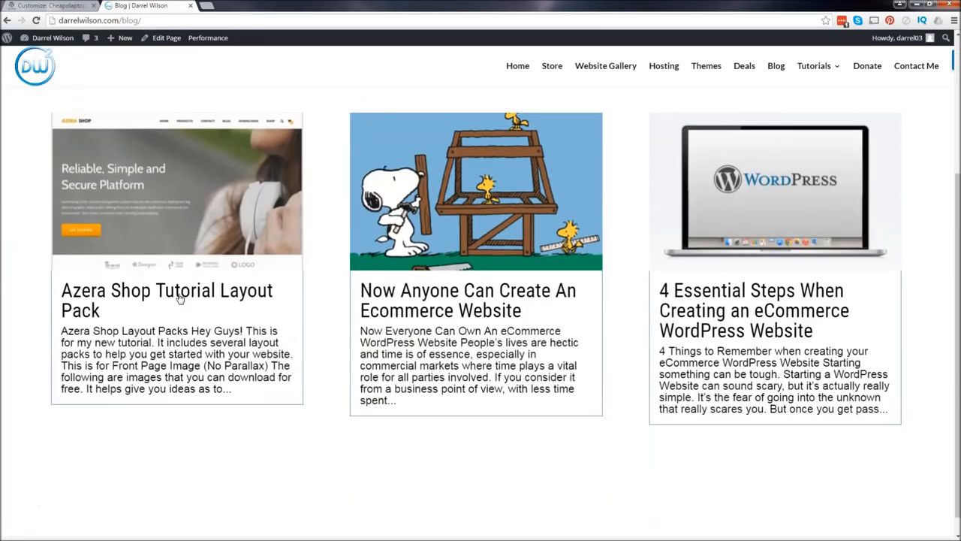
click(181, 298)
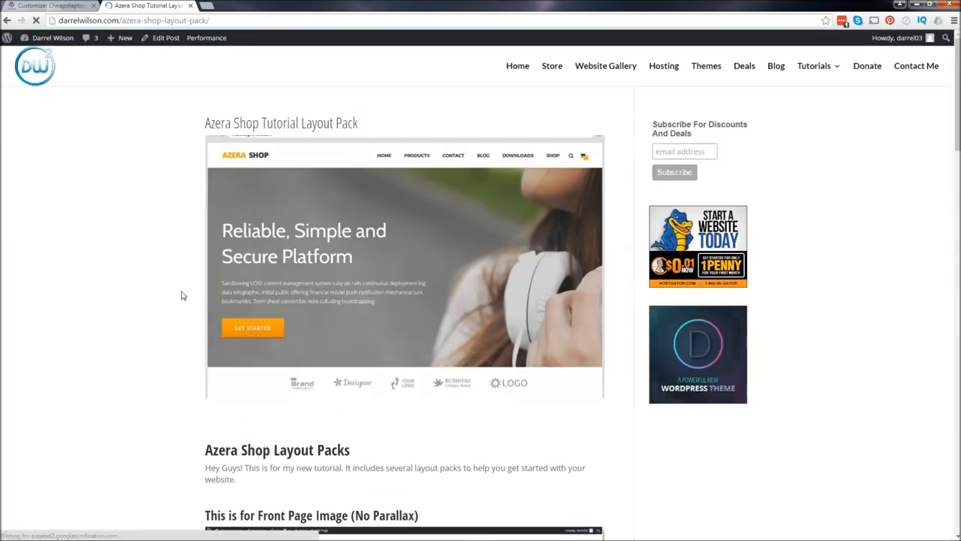
Step: Dismiss the subscription pop-up and download the Wood Table background from the layout pack's front page images without parallax
scroll(181, 295, down, 5)
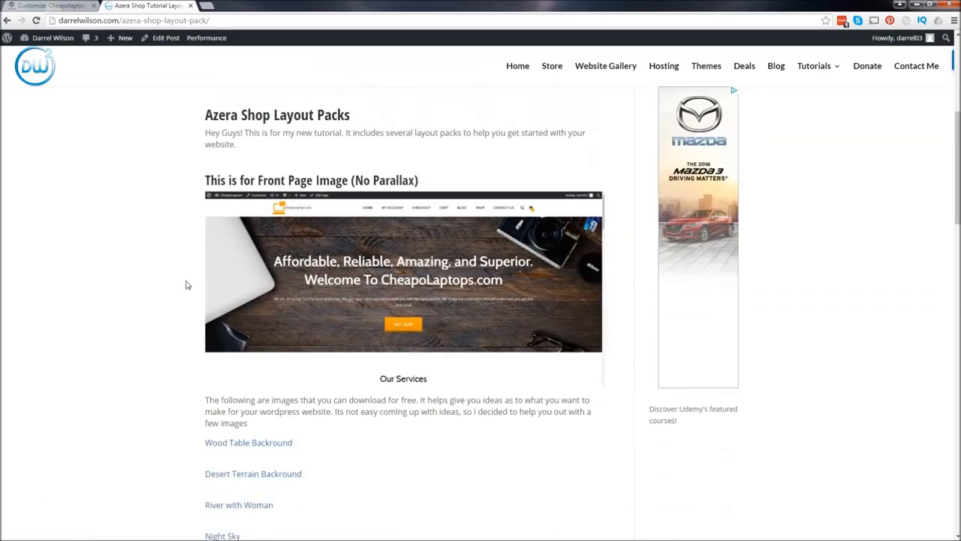
drag(420, 163, 202, 163)
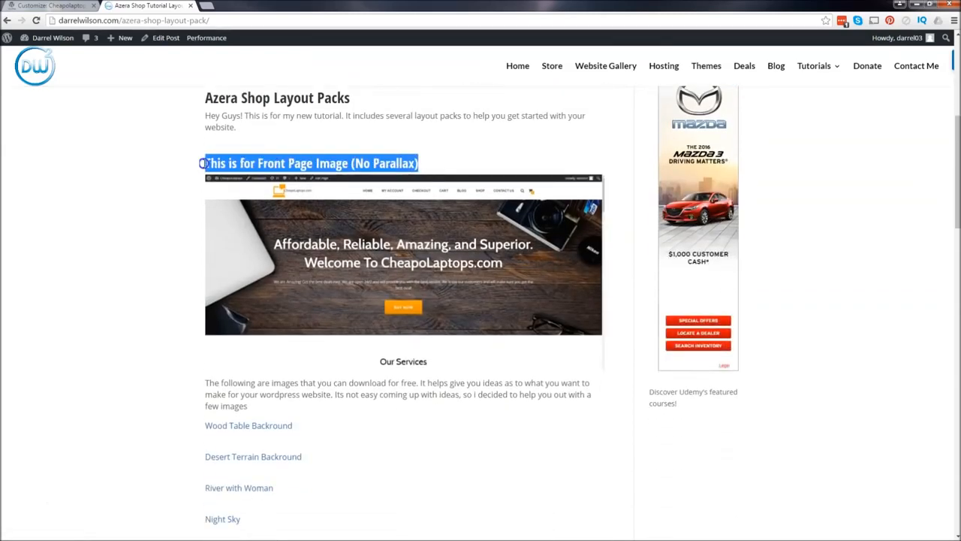
key(ctrl+shift+Tab)
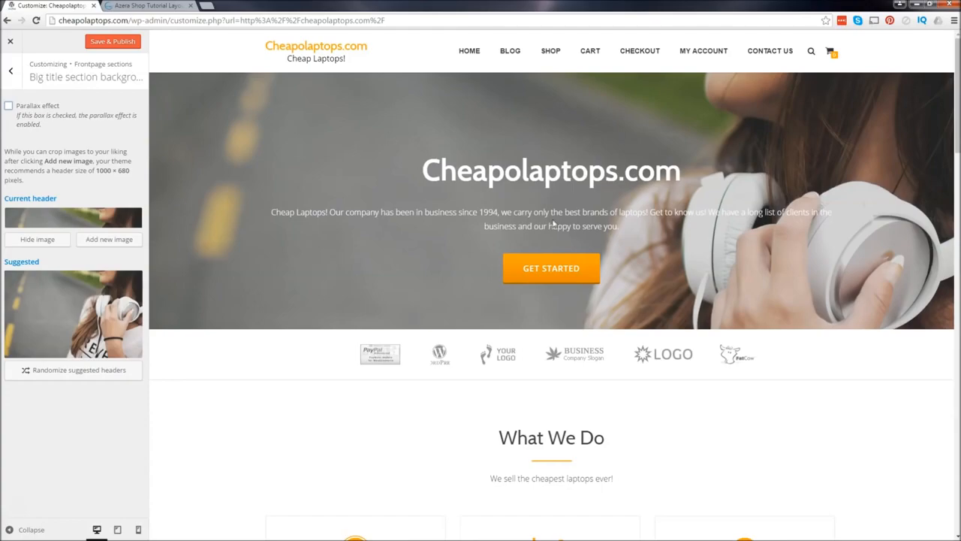
key(ctrl+Tab)
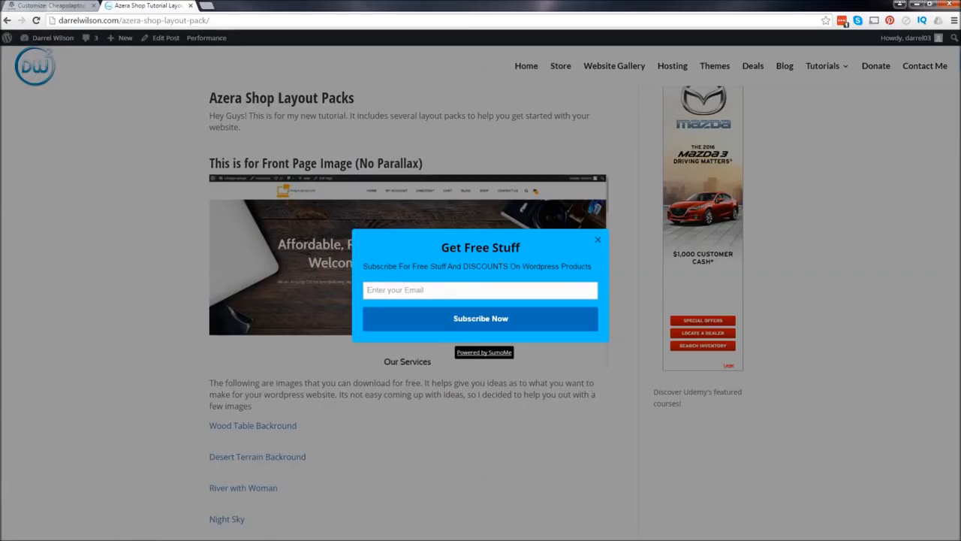
click(599, 242)
scroll(477, 300, down, 3)
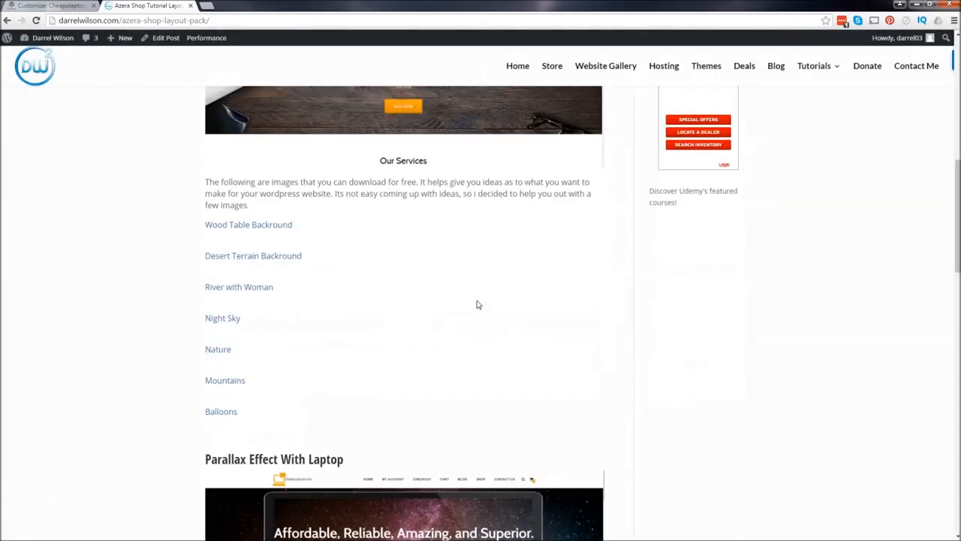
scroll(421, 271, up, 1)
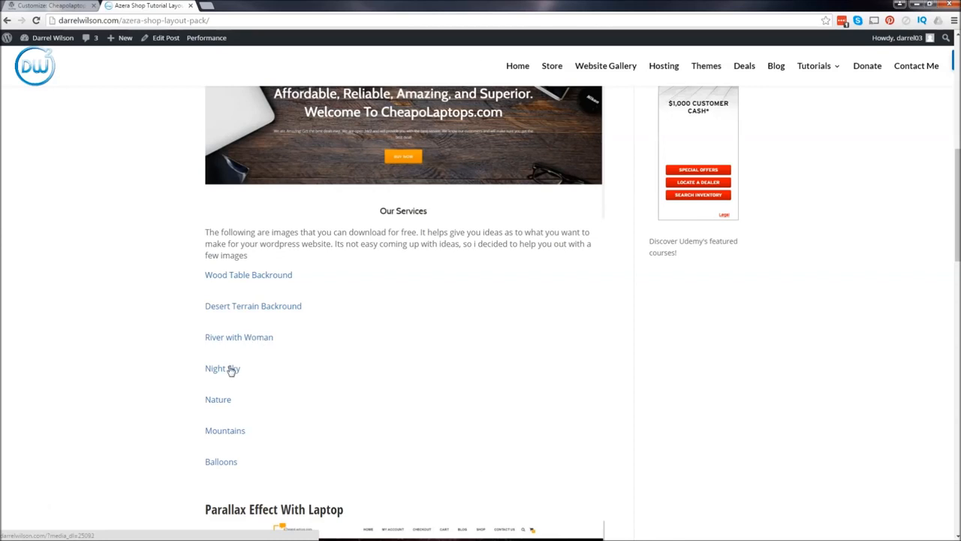
click(253, 278)
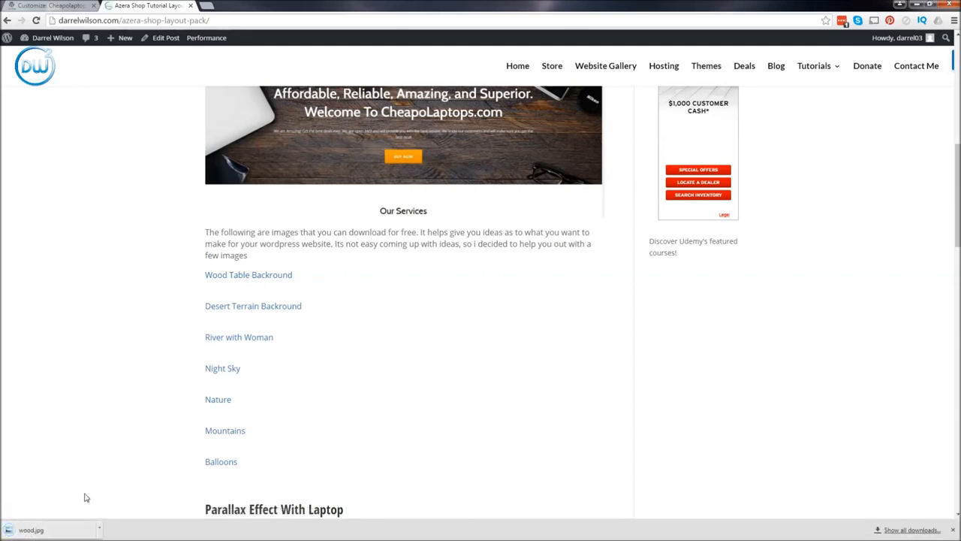
Step: Upload wood.jpg from the Downloads folder as the Big title section background's header image and skip cropping
click(51, 5)
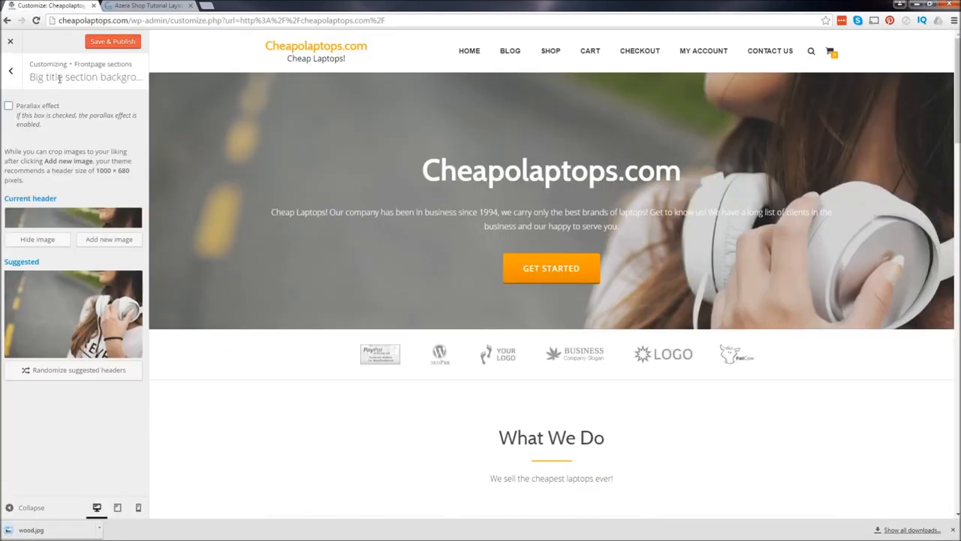
click(108, 239)
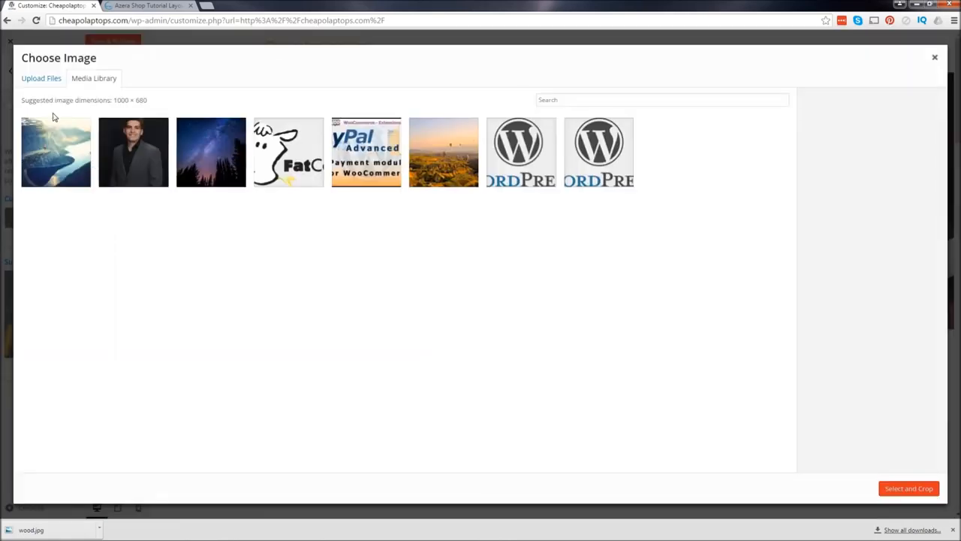
click(42, 80)
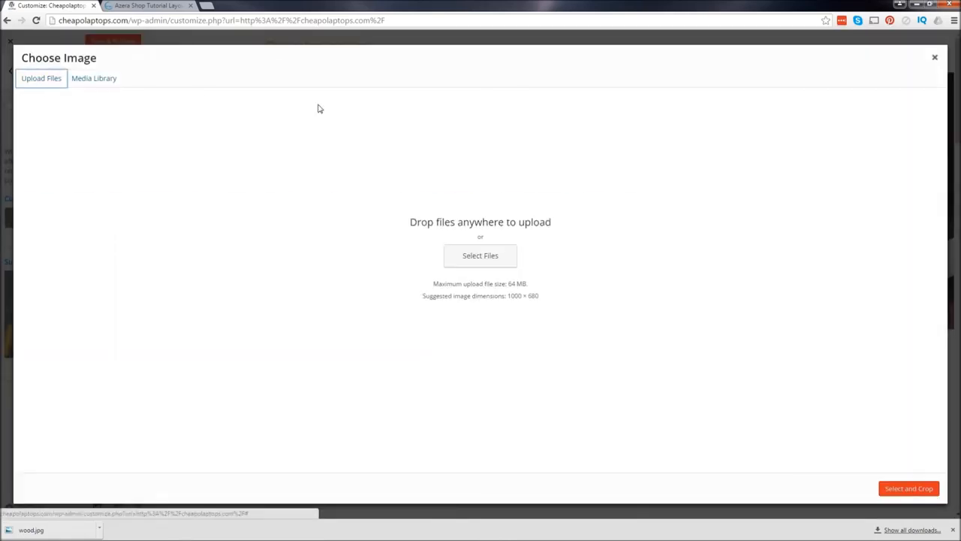
click(476, 255)
click(42, 79)
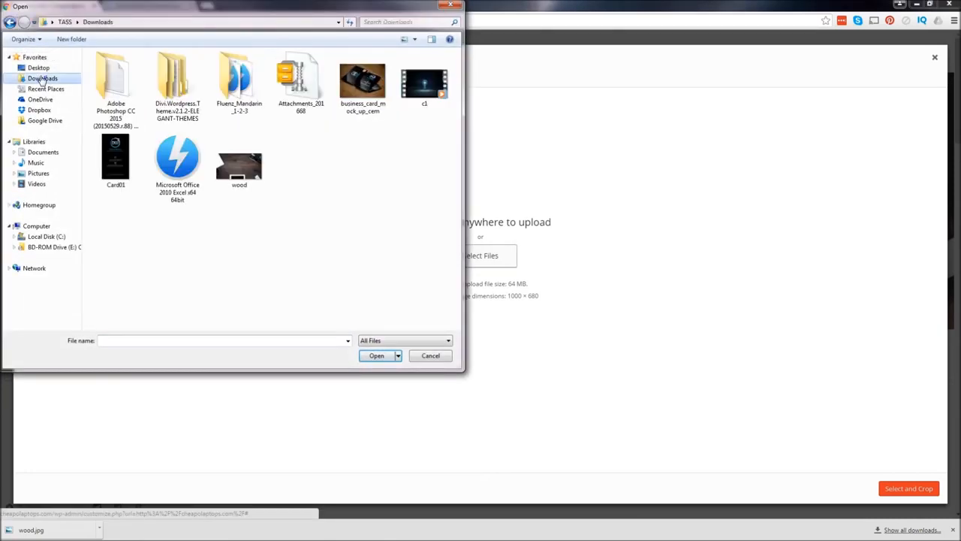
double_click(240, 180)
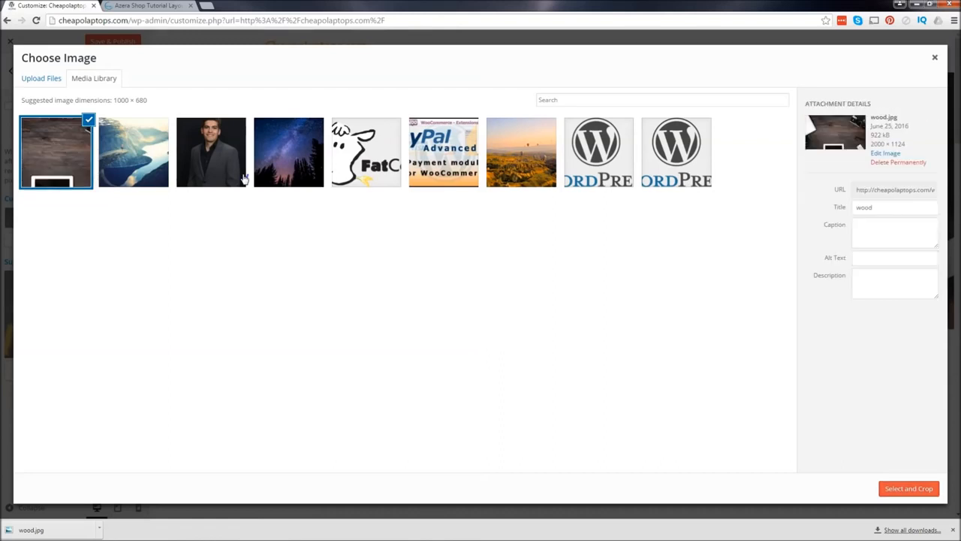
click(915, 489)
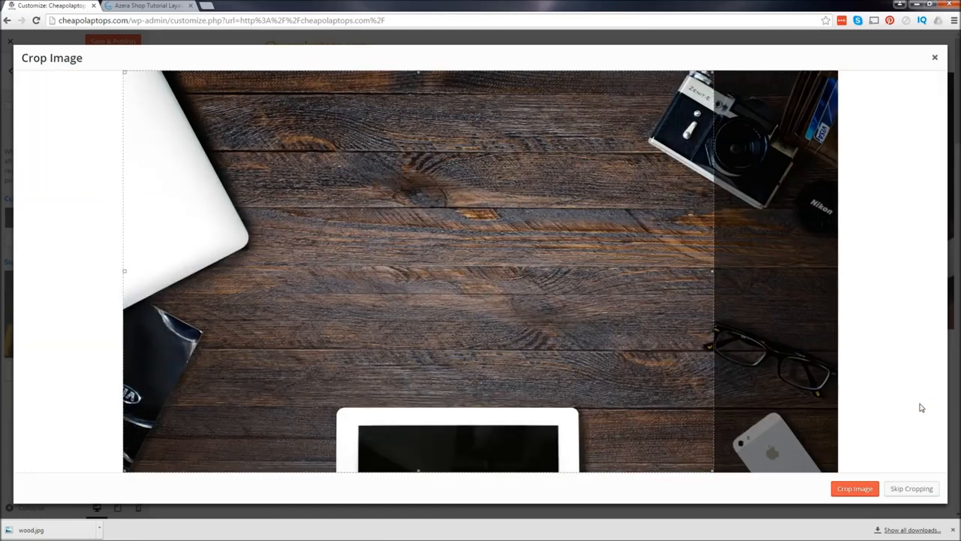
click(921, 489)
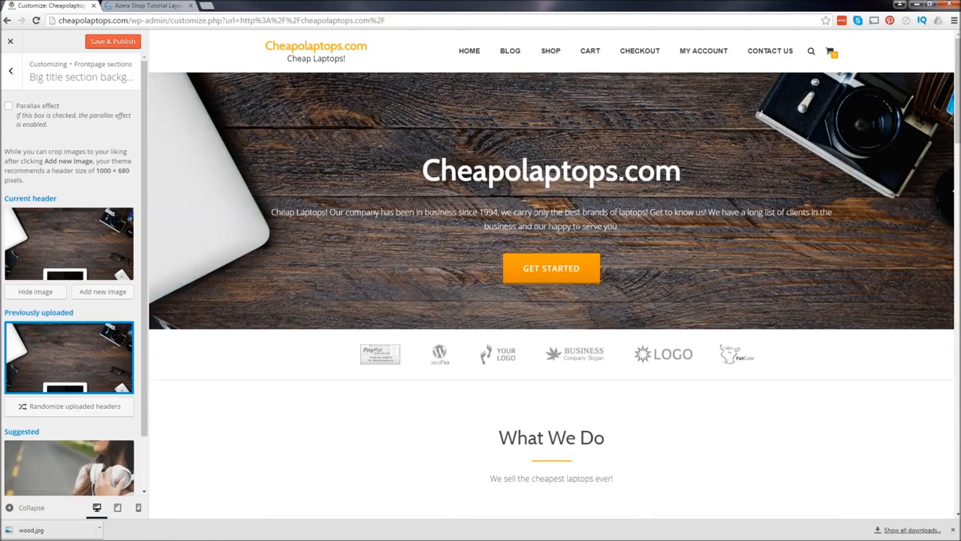
Step: Recheck the layout pack's image list, re-enable the parallax effect for the Big title section background, and publish
click(147, 5)
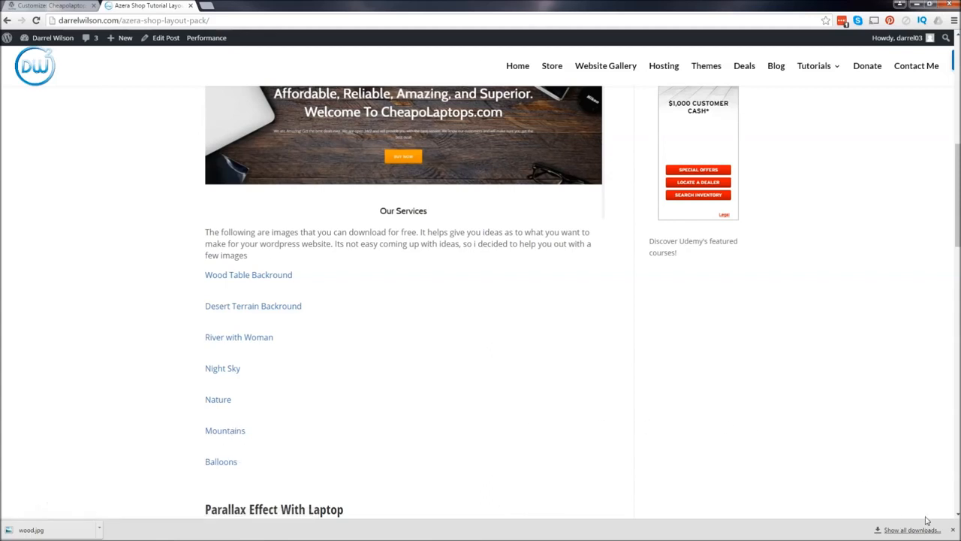
click(953, 530)
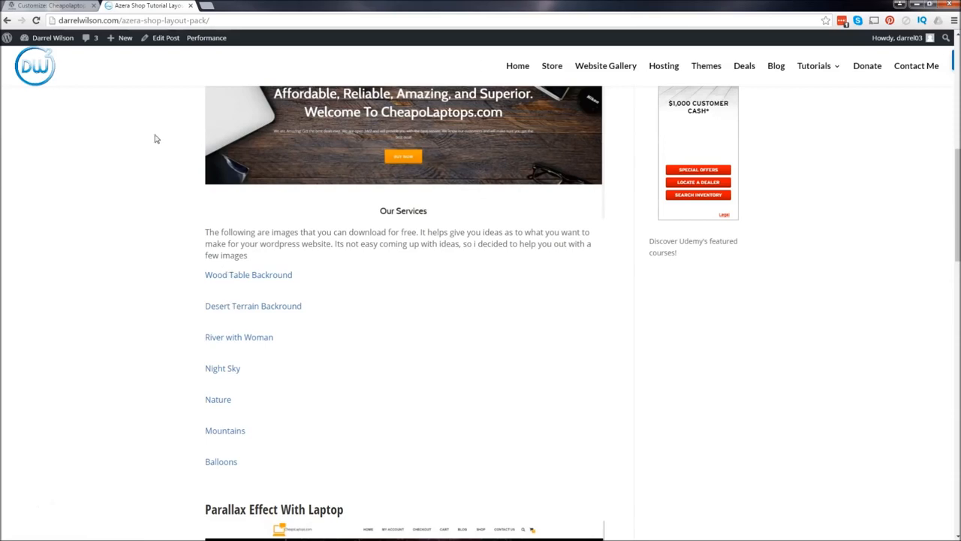
key(ctrl+Page_Up)
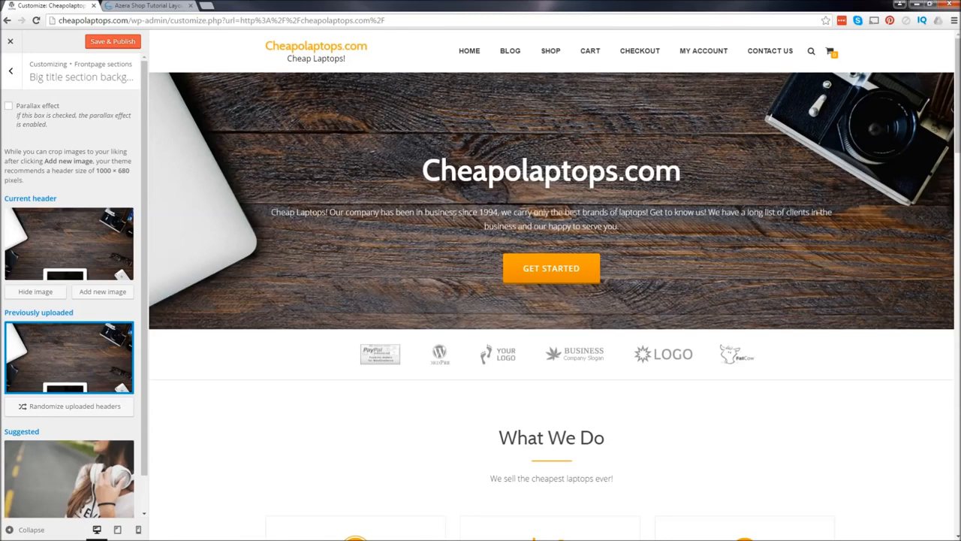
click(8, 109)
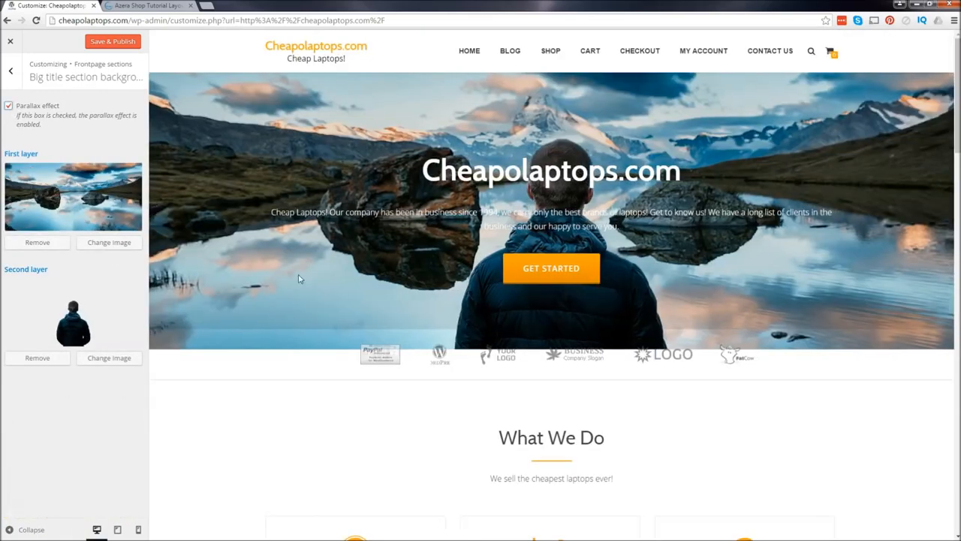
click(124, 44)
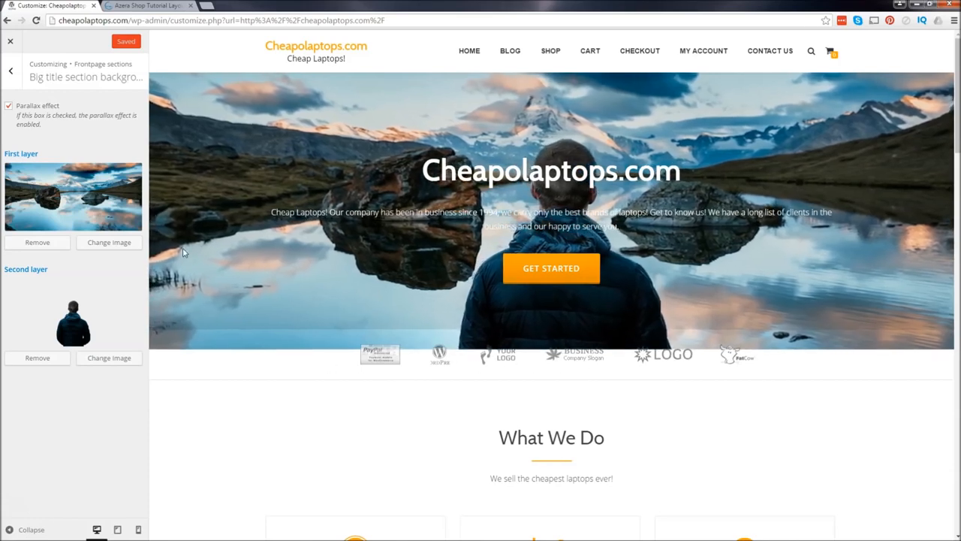
Step: Clear the image address of the first logo in the front page's Logos Bar section
click(11, 73)
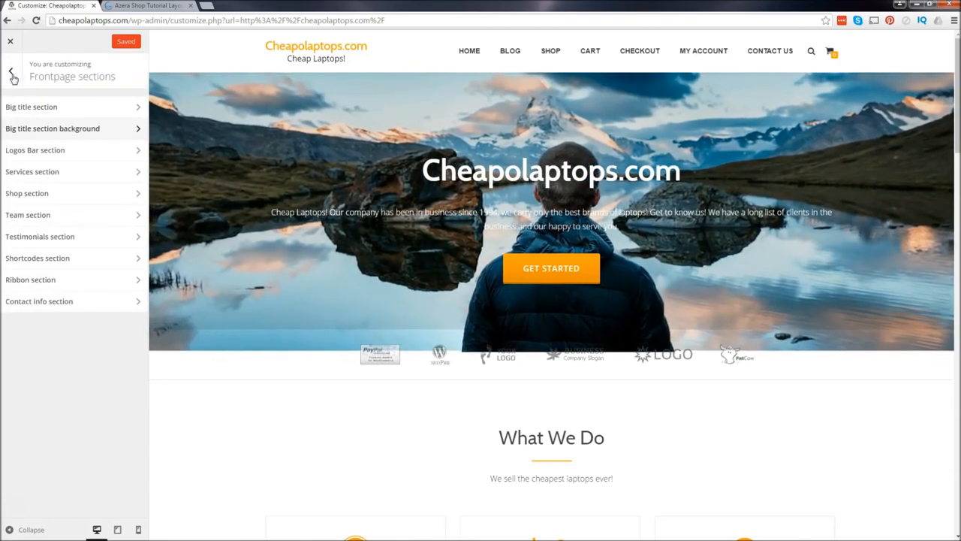
click(36, 151)
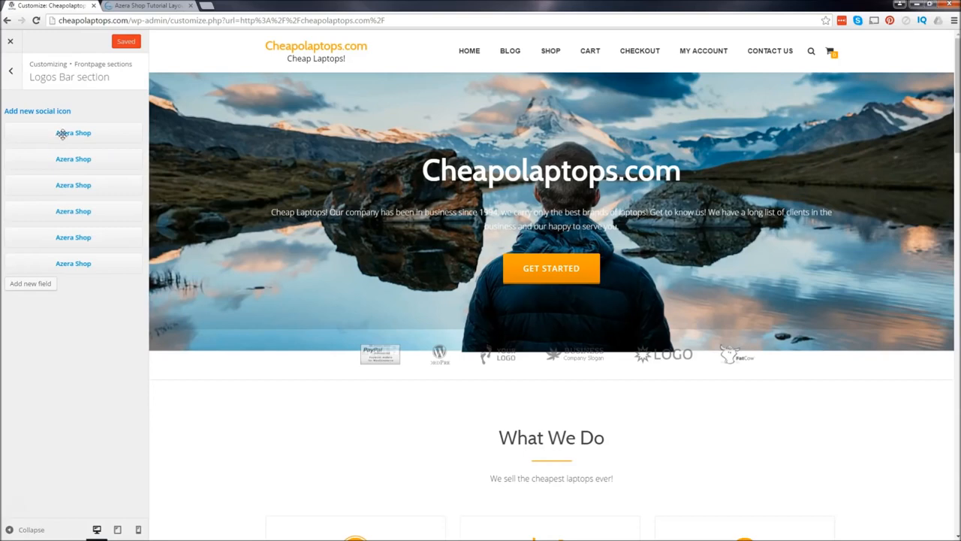
click(64, 133)
triple_click(65, 178)
key(BackSpace)
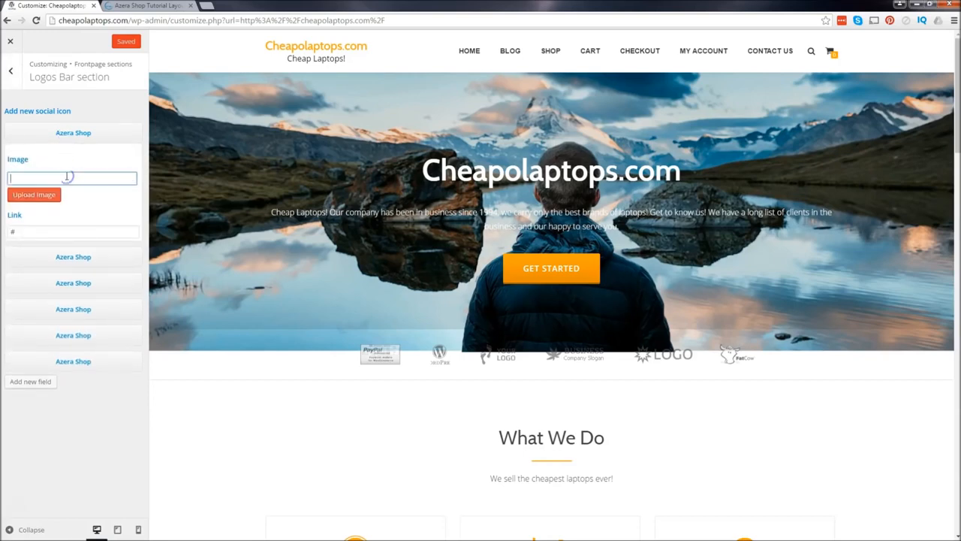
Step: Delete the other five logos from the Logos Bar section, publish, and return to the list of front page sections
click(72, 257)
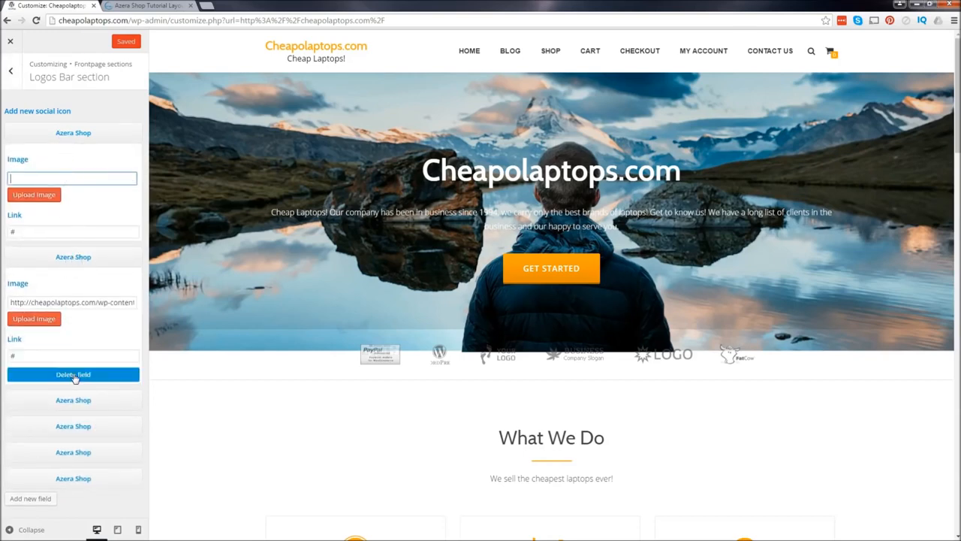
click(73, 372)
click(71, 263)
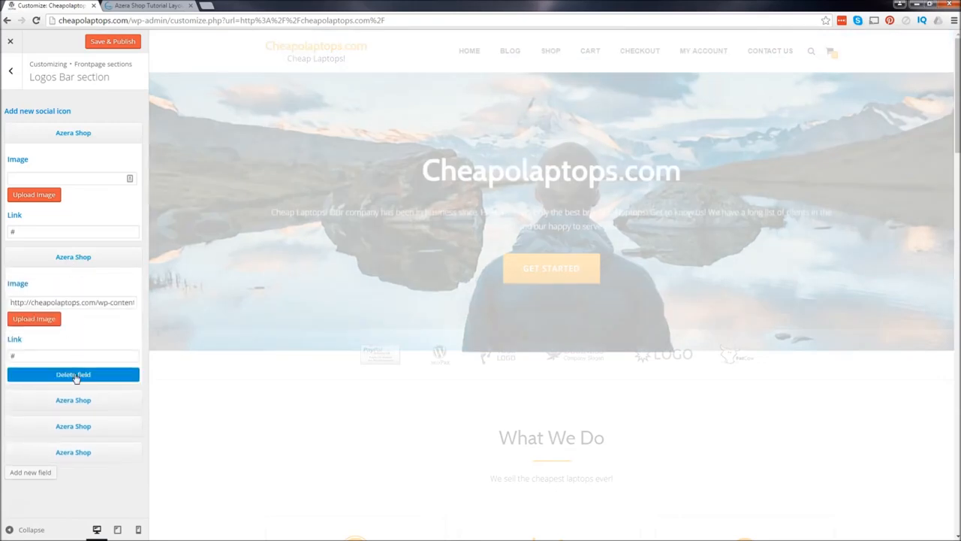
click(75, 372)
click(75, 261)
click(75, 376)
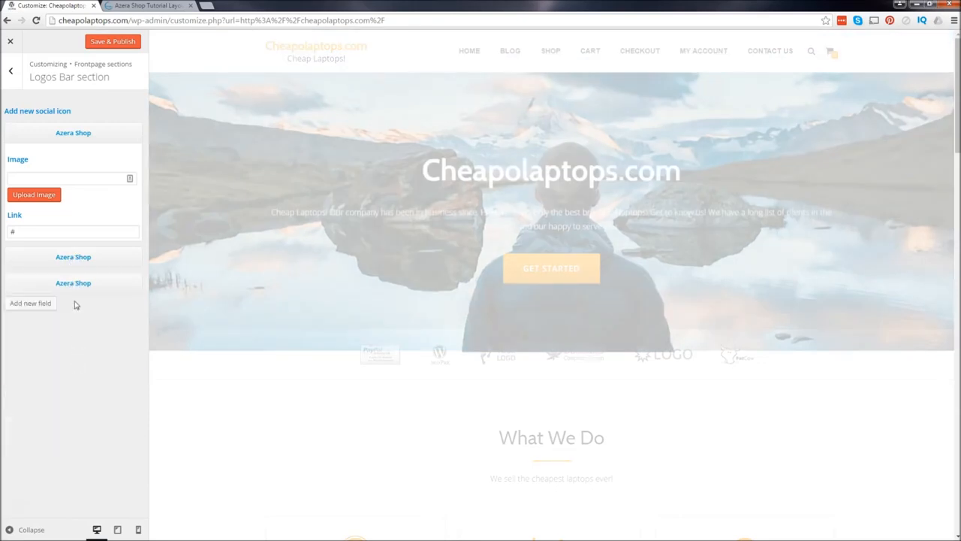
click(91, 257)
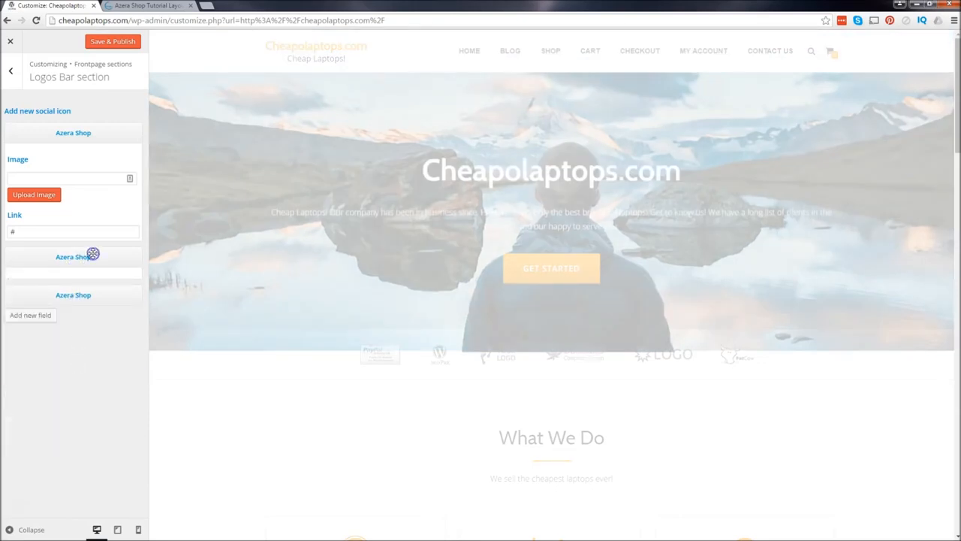
click(76, 374)
click(82, 256)
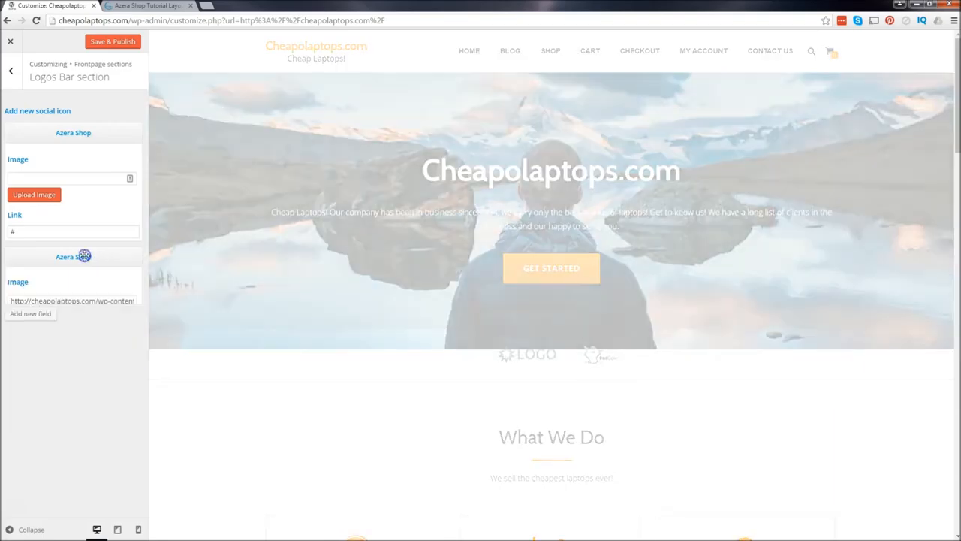
click(73, 374)
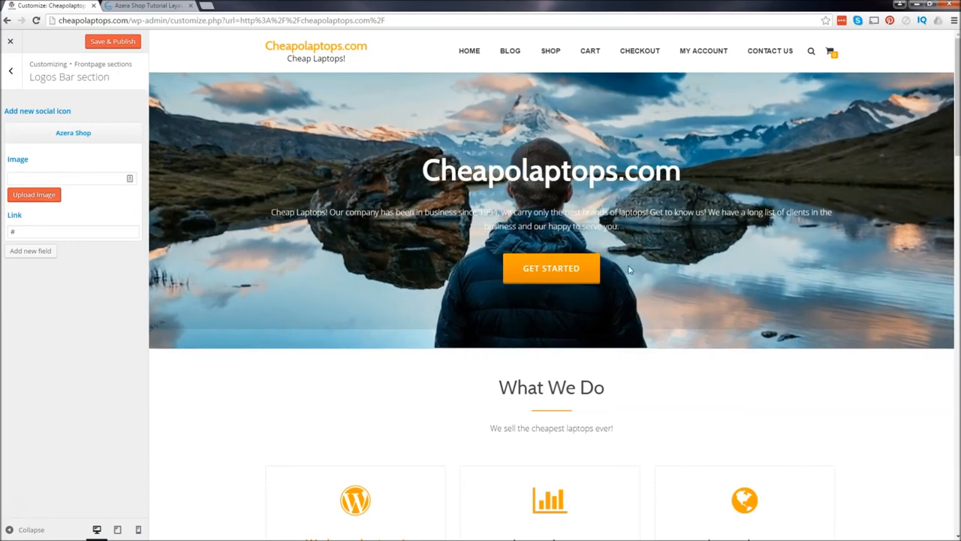
click(118, 42)
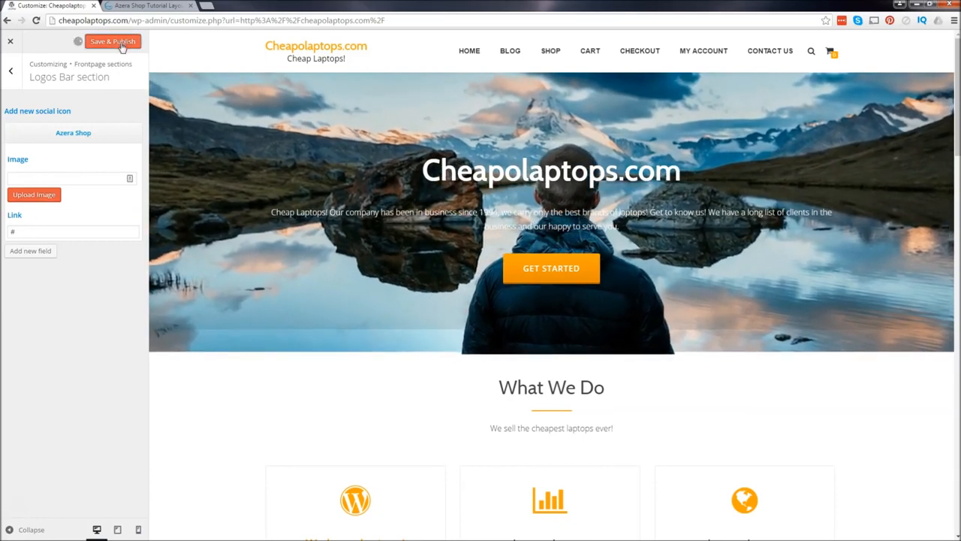
click(13, 73)
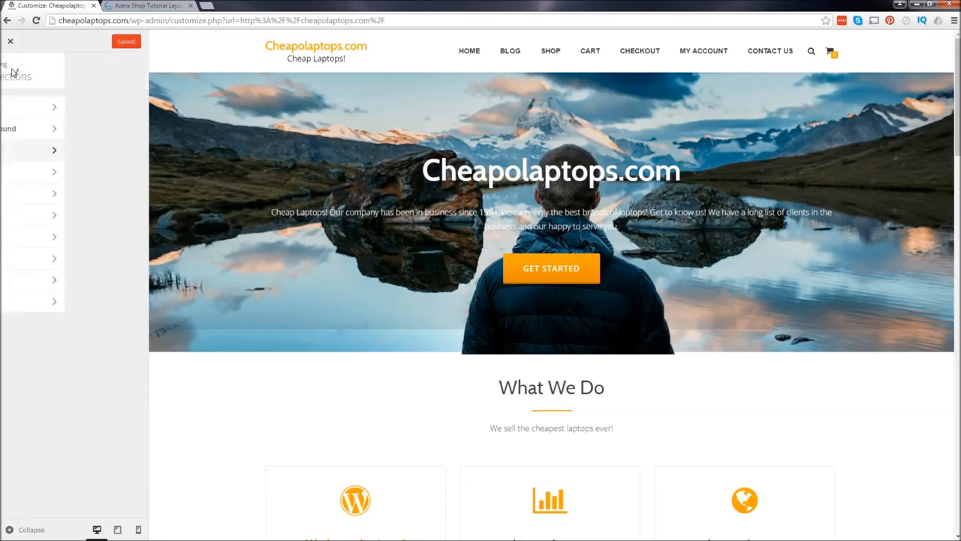
Step: Open the Big title section background settings and check the media library images available for the first layer
click(34, 125)
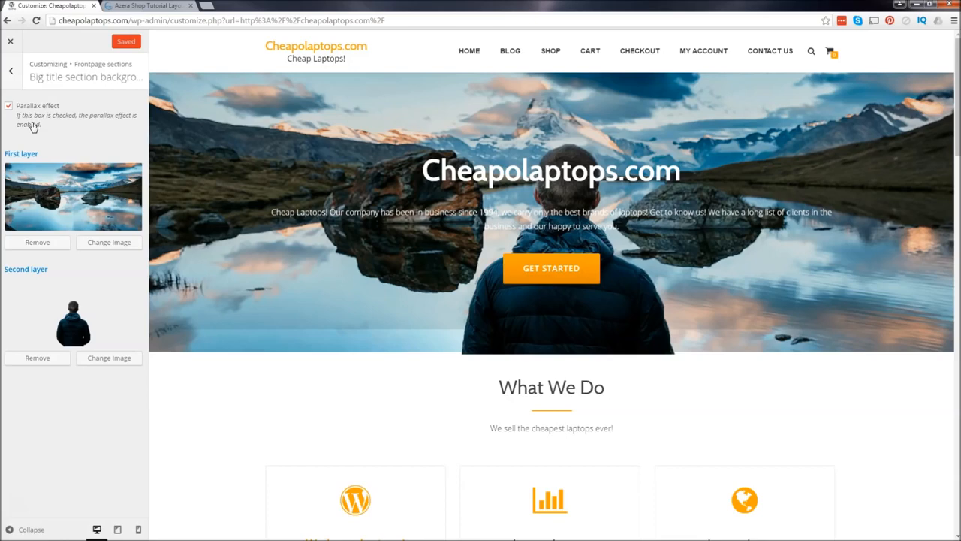
drag(420, 171, 709, 175)
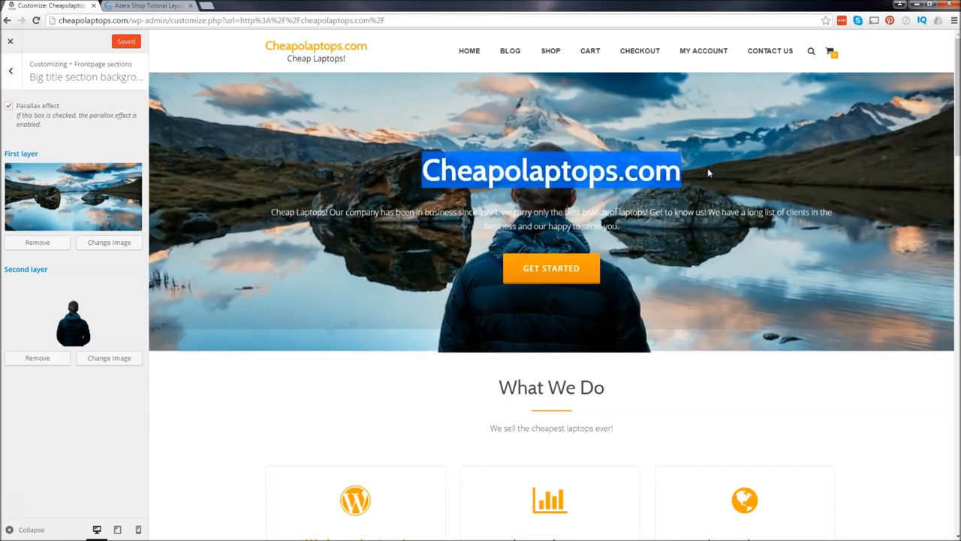
click(106, 243)
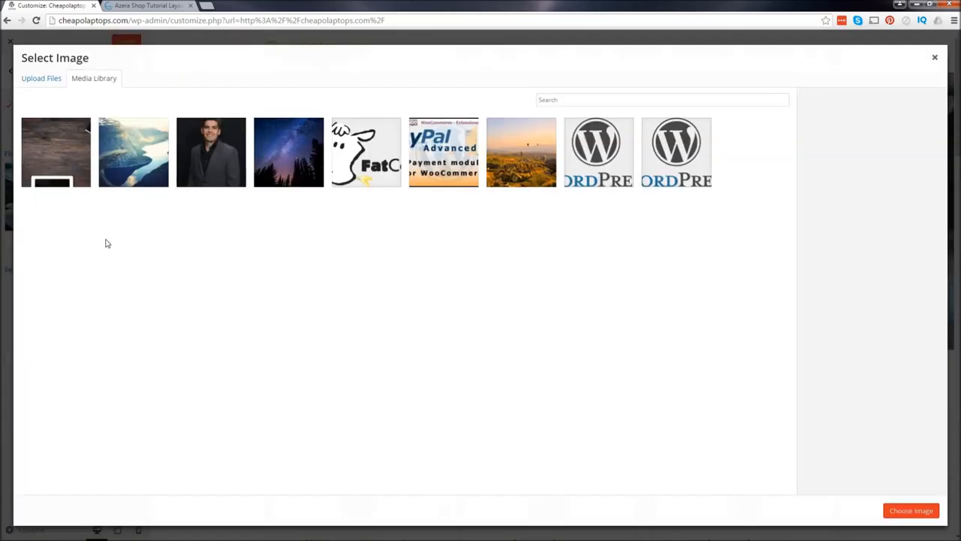
click(935, 58)
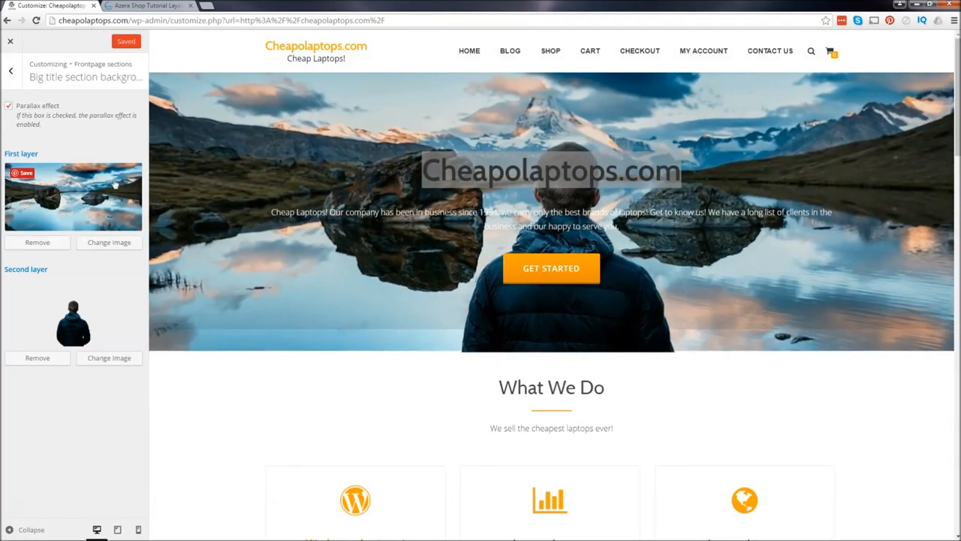
Step: Download the "Laptop / 1 line" and "Colorful Night Sky" parallax images from the Azera Shop layout pack page
click(148, 6)
scroll(172, 177, down, 3)
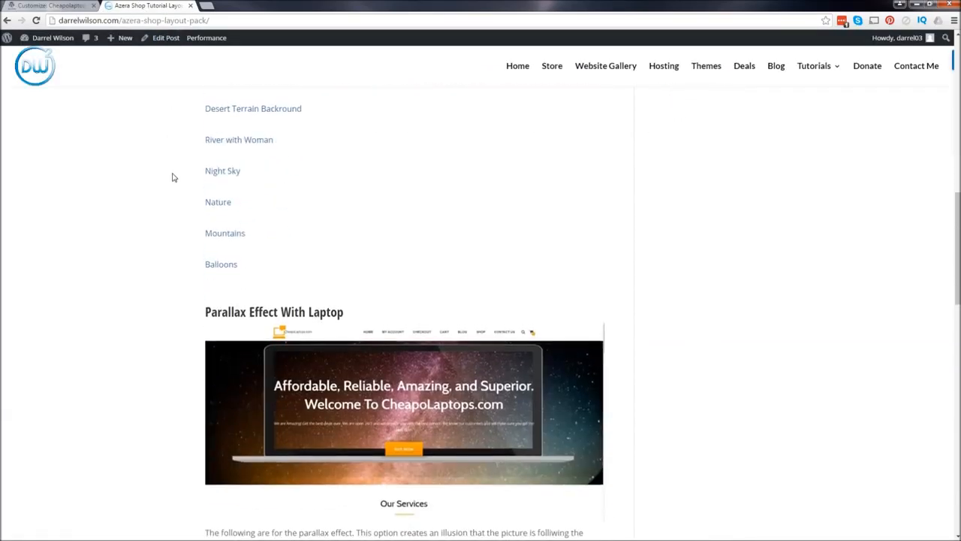
drag(353, 310, 206, 308)
scroll(165, 278, down, 3)
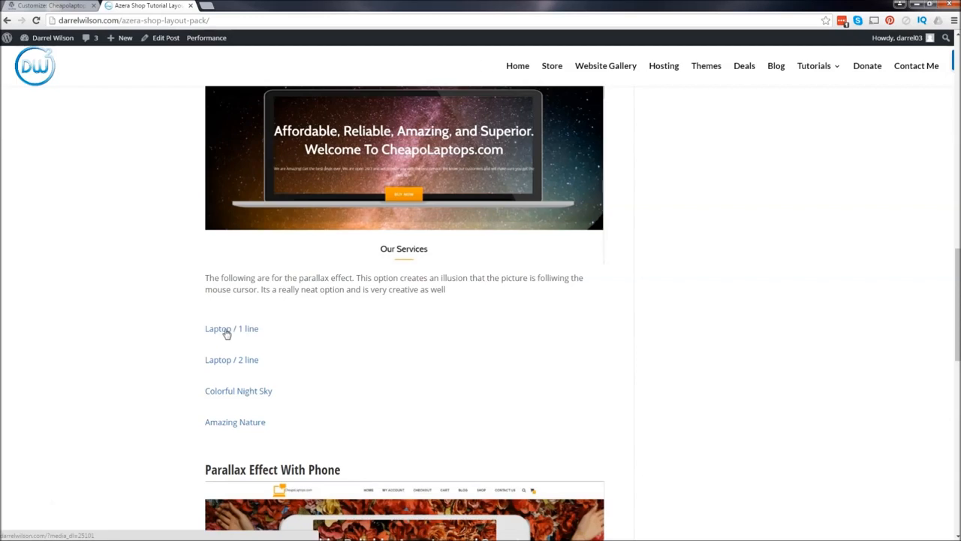
click(51, 6)
click(517, 272)
drag(689, 167, 378, 165)
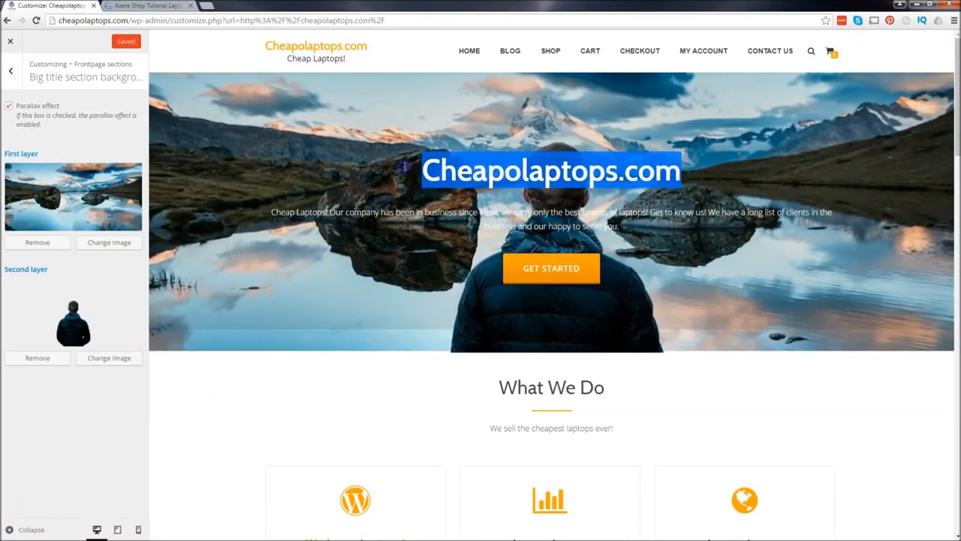
click(148, 5)
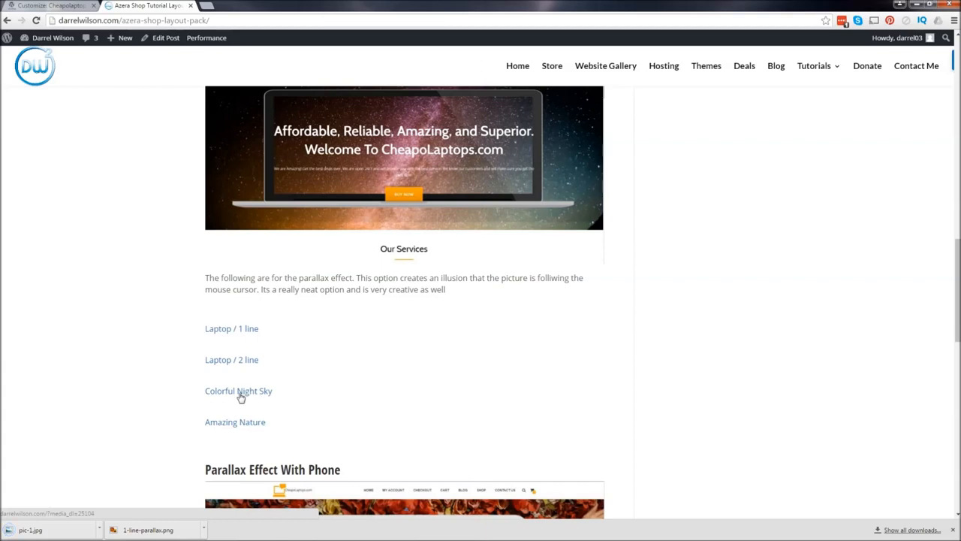
Step: Upload pic-1.jpg from the Downloads folder as the first layer of the Big title section background
click(66, 4)
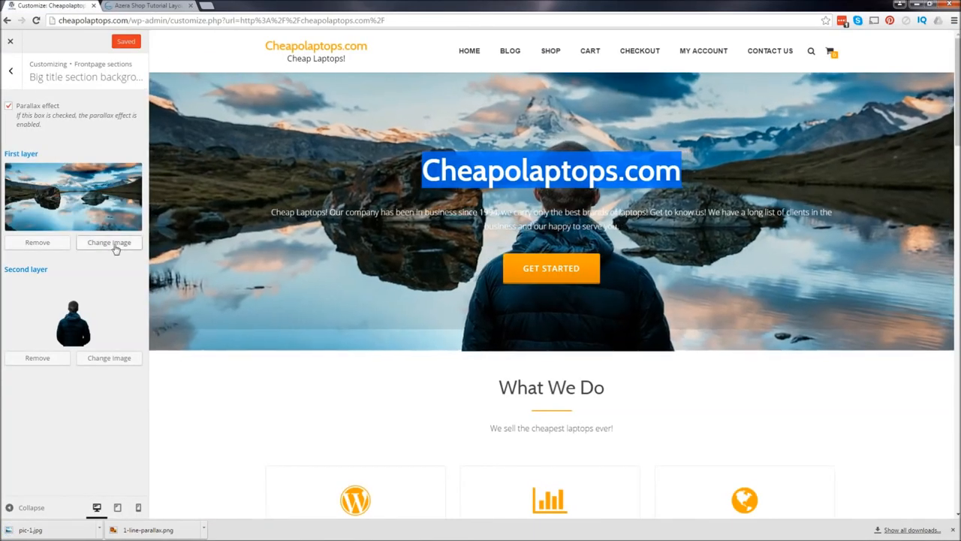
click(109, 242)
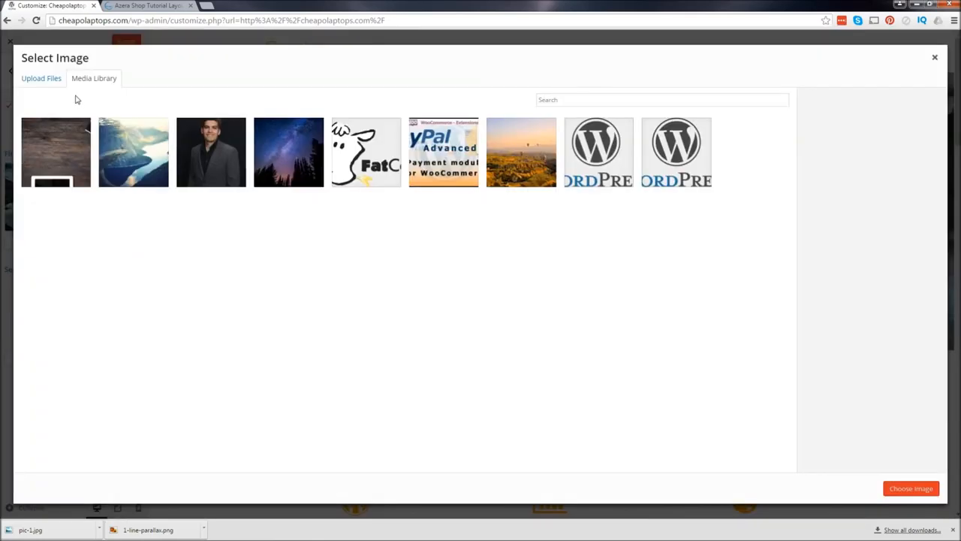
click(51, 79)
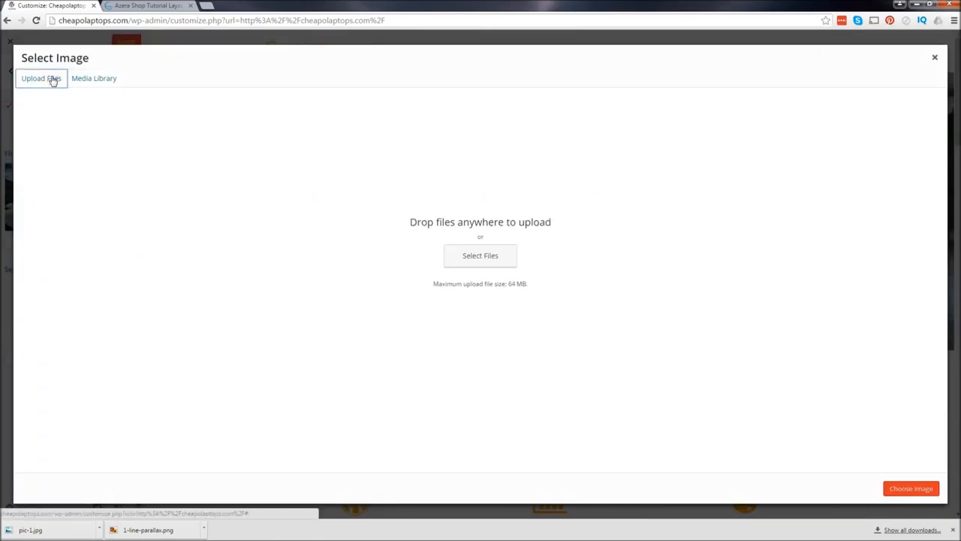
click(452, 257)
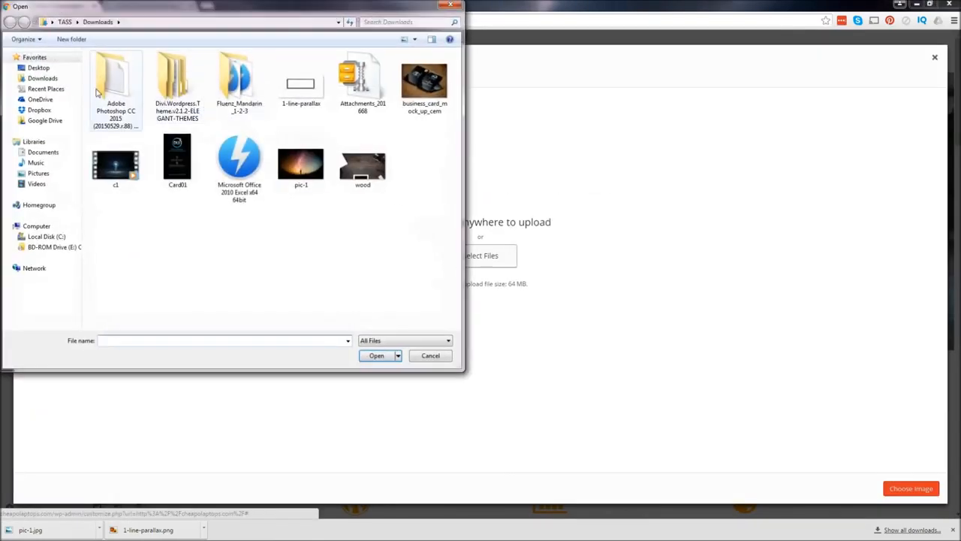
double_click(310, 168)
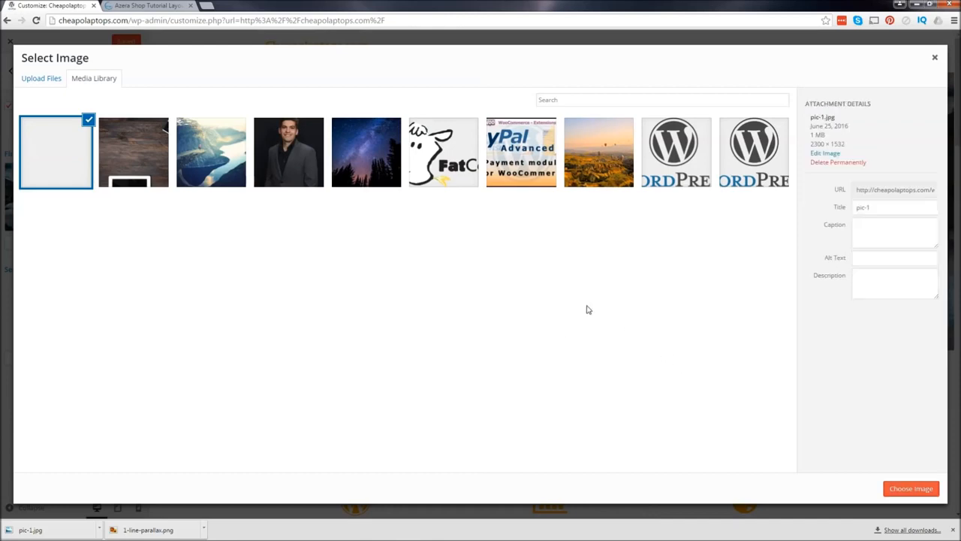
click(912, 489)
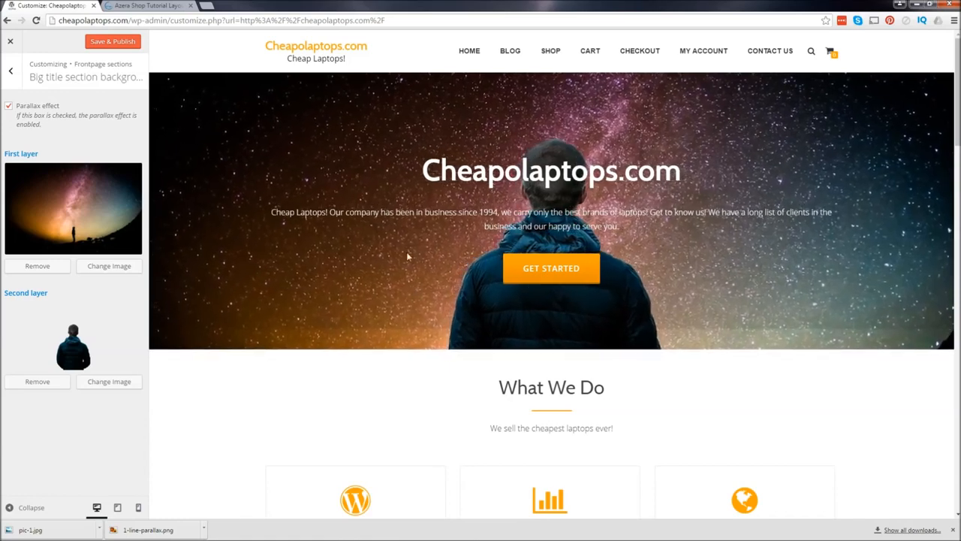
Step: Upload 1-line-parallax.png as the background's second layer, publish, and exit to the live site
click(132, 382)
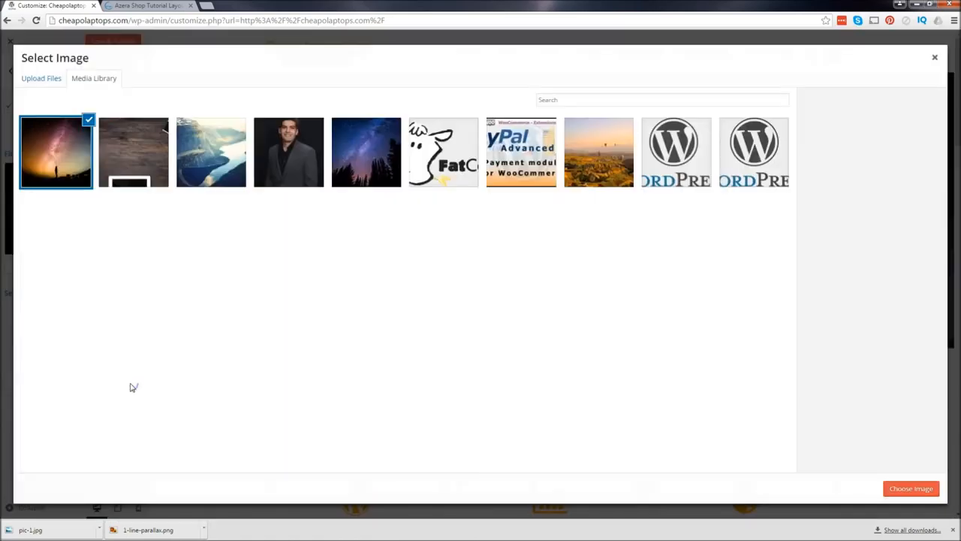
click(41, 80)
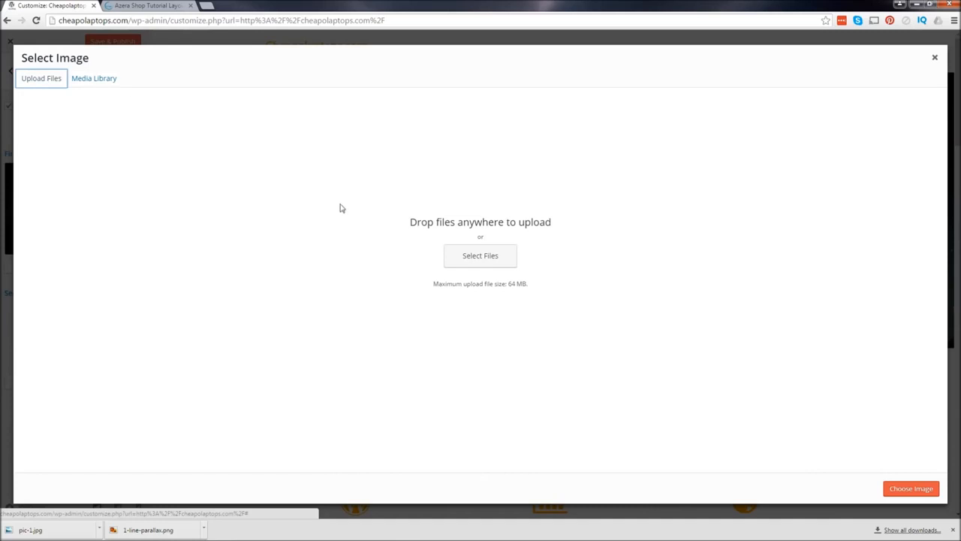
click(470, 257)
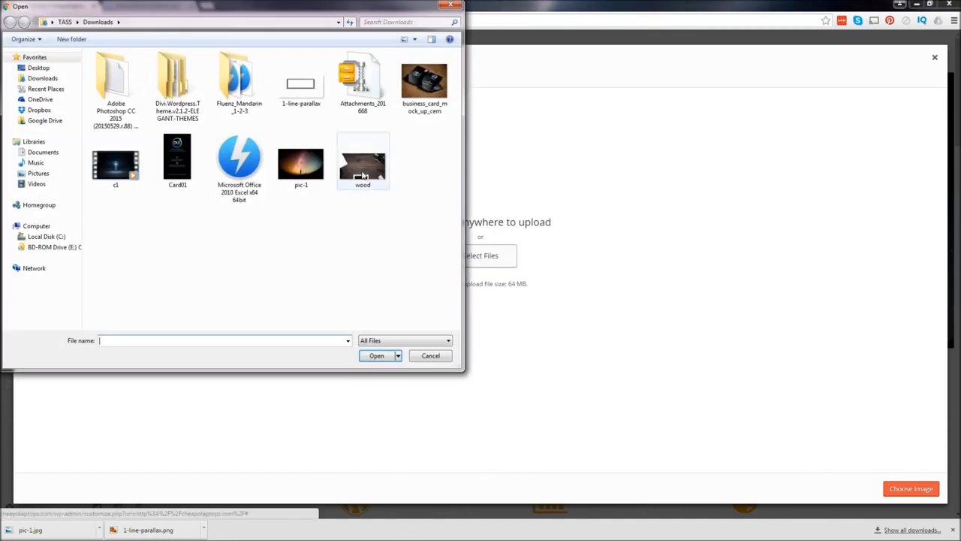
double_click(303, 91)
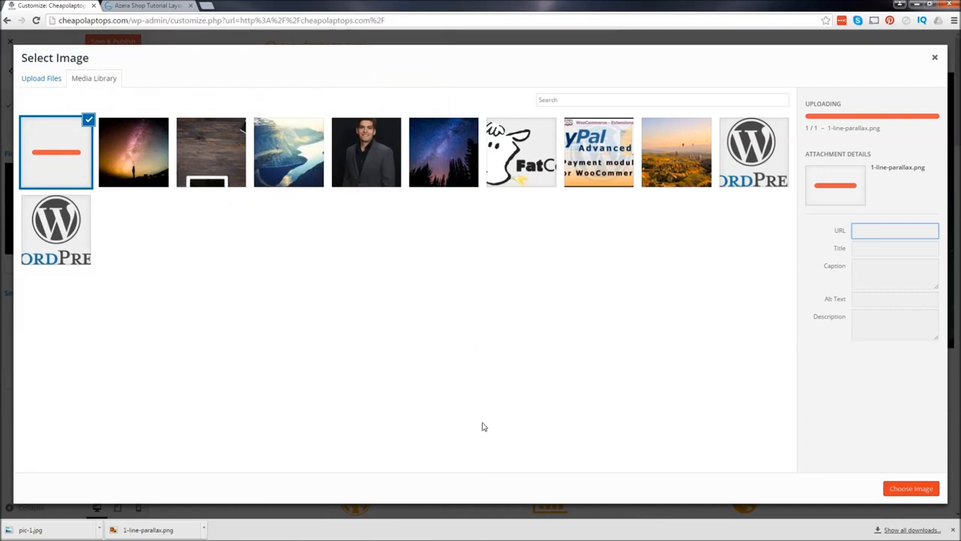
click(906, 489)
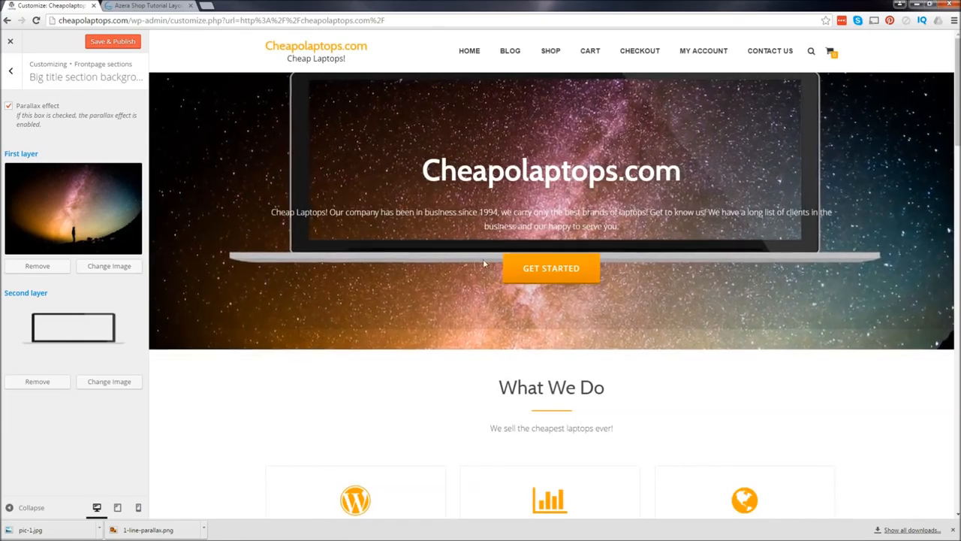
click(125, 43)
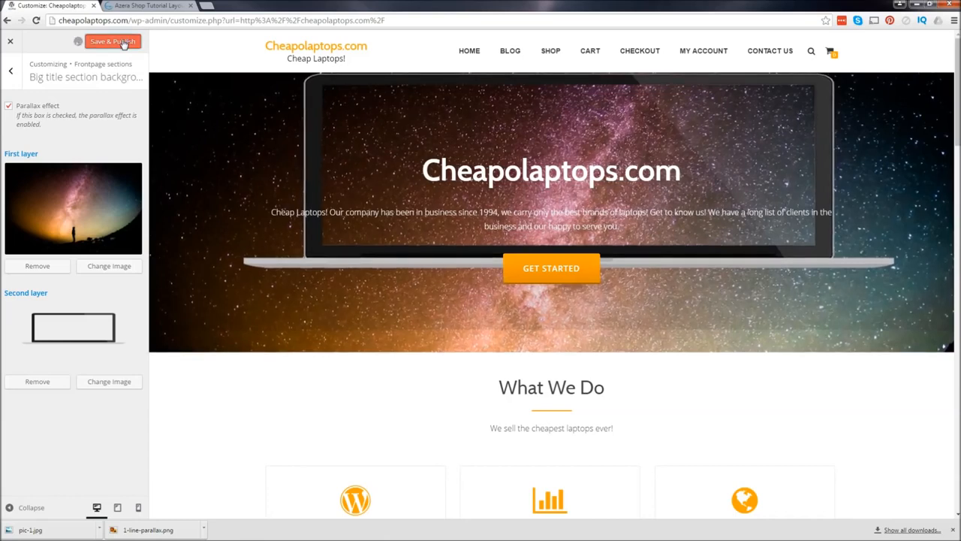
click(12, 43)
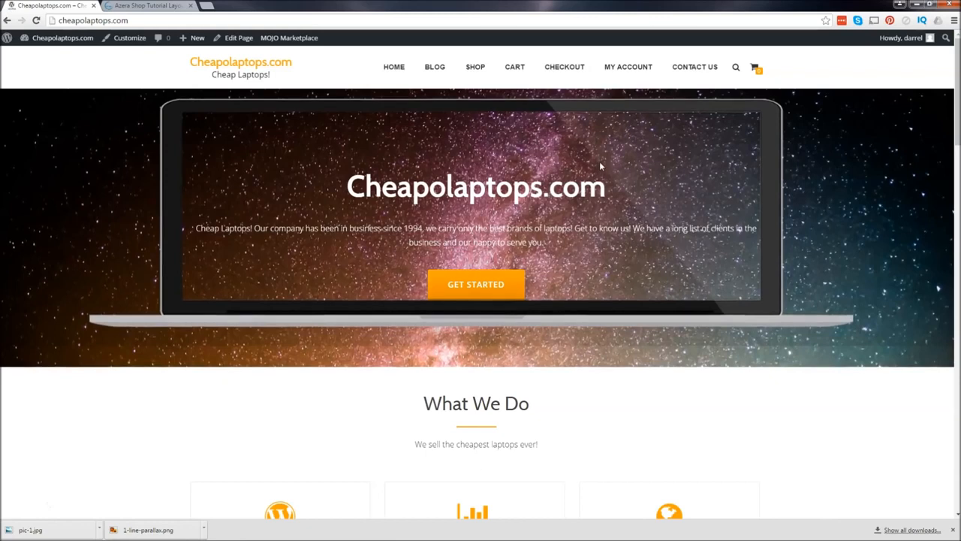
Step: Open wilsonseo.com in a new tab and copy its two-line main headline
click(208, 6)
text(wils)
key(Return)
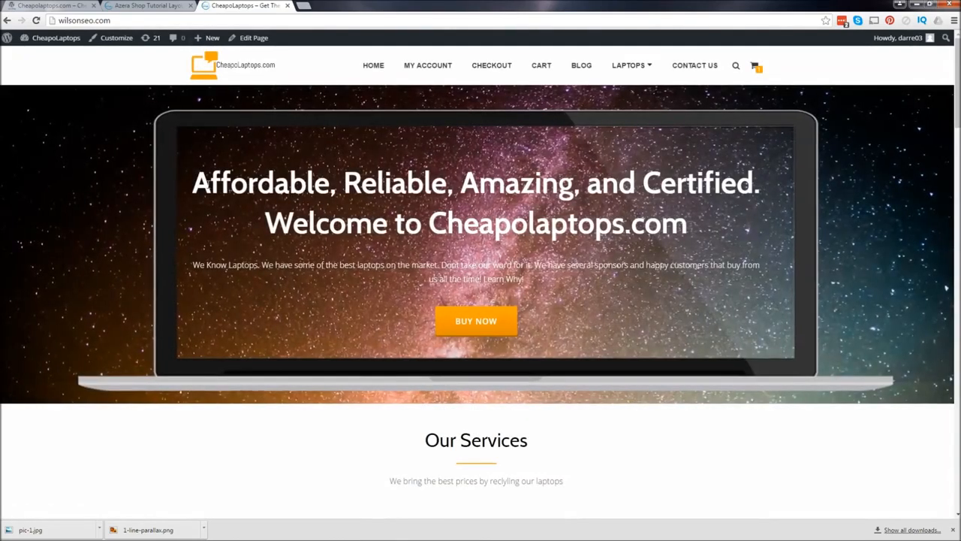
drag(193, 184, 760, 184)
drag(265, 223, 689, 223)
click(775, 164)
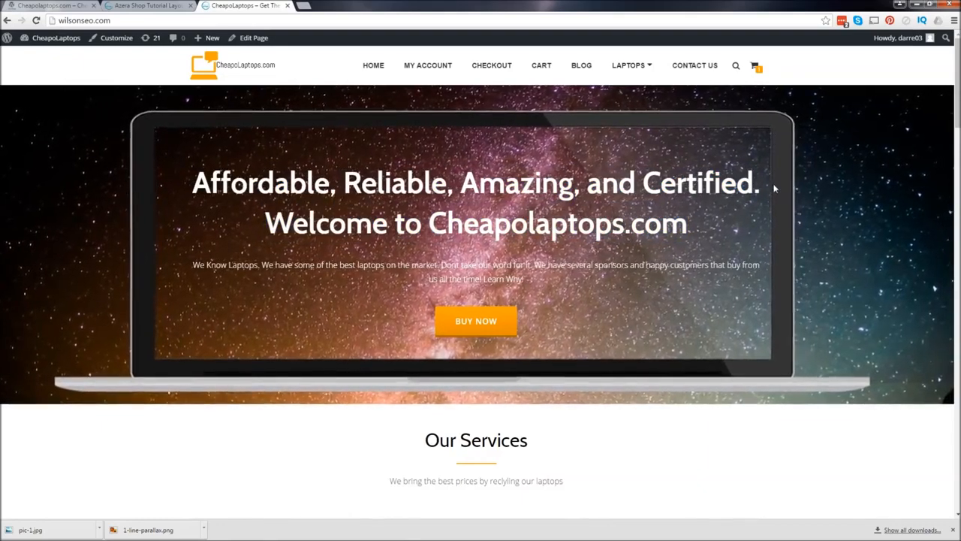
drag(691, 232, 192, 182)
key(ctrl+c)
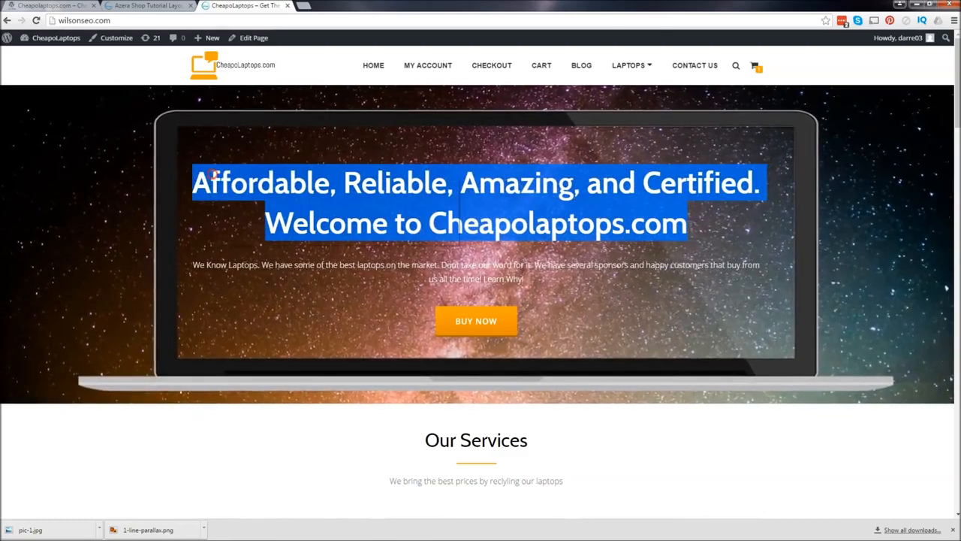
Step: Set the Big title section's main title to "Affordable, Reliable, Amazing, and Certified. Welcome to Cheapolaptops.com" and publish
click(54, 5)
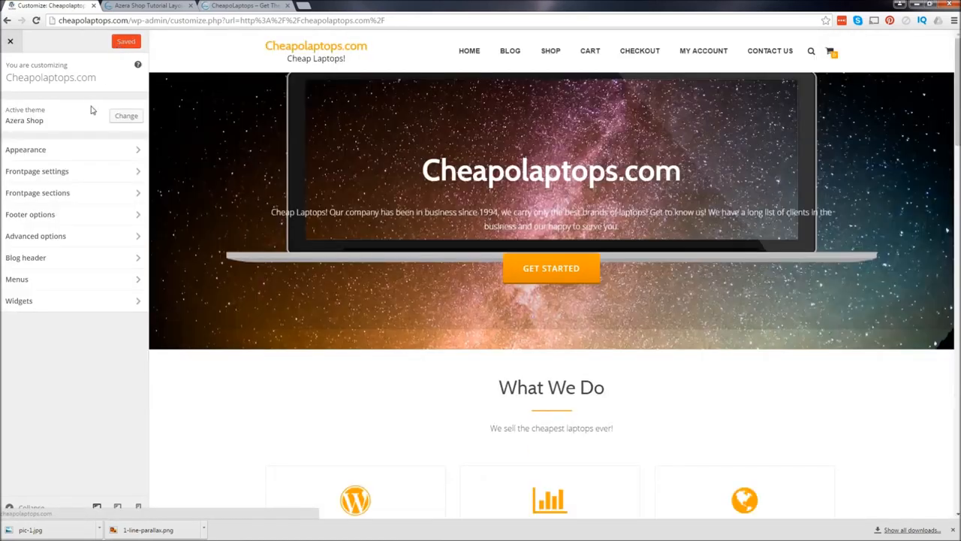
click(84, 194)
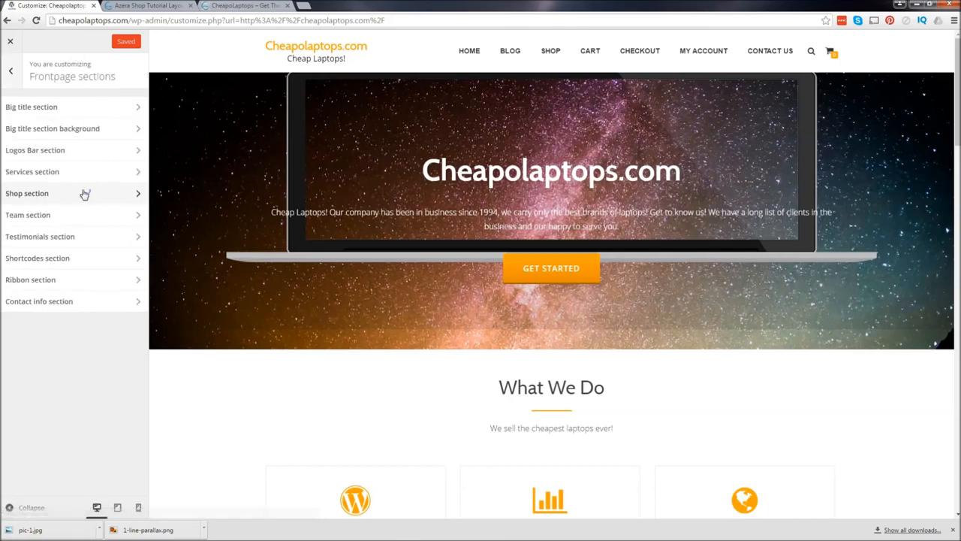
click(84, 110)
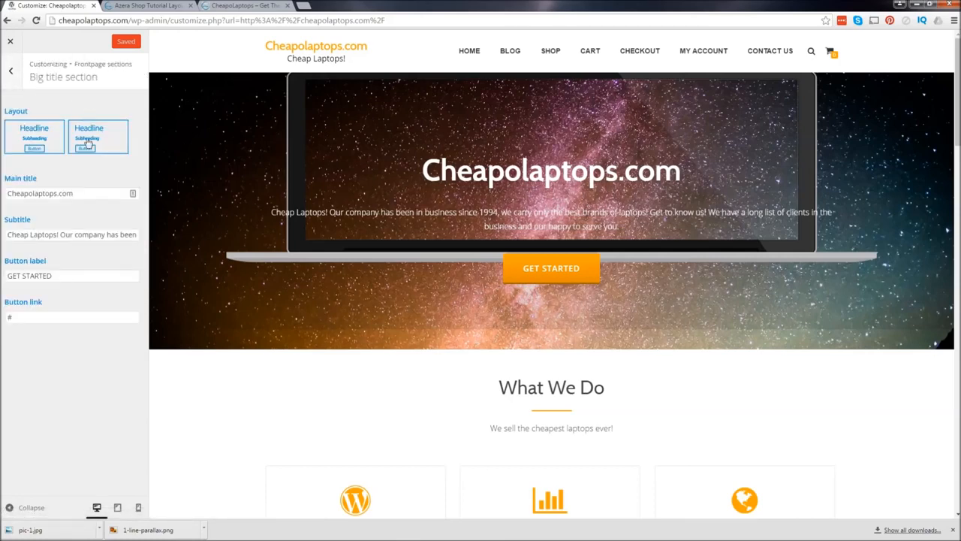
triple_click(97, 193)
key(BackSpace)
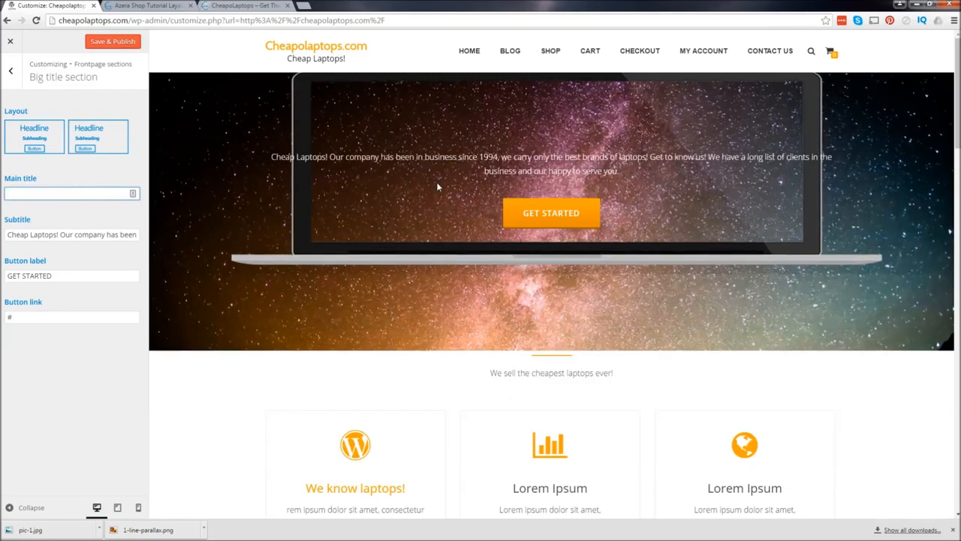
key(ctrl+v)
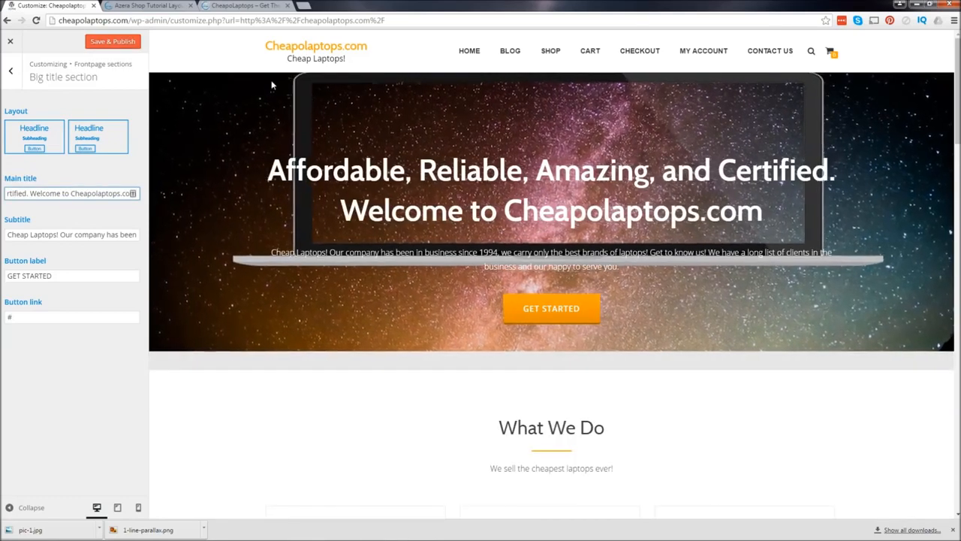
click(136, 43)
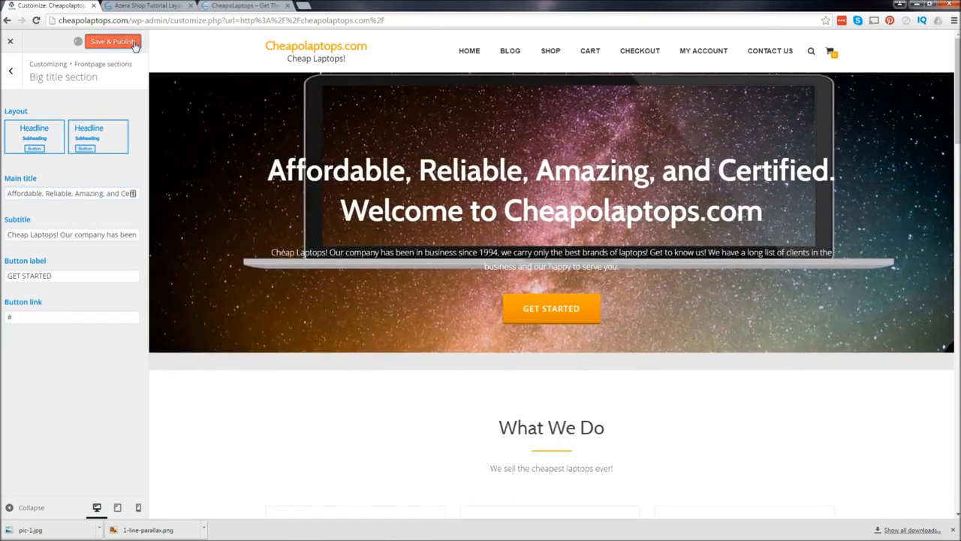
Step: Download the "Laptop / 2 line" image from the layout pack page and reopen the shop customizer's list of front page sections
click(10, 42)
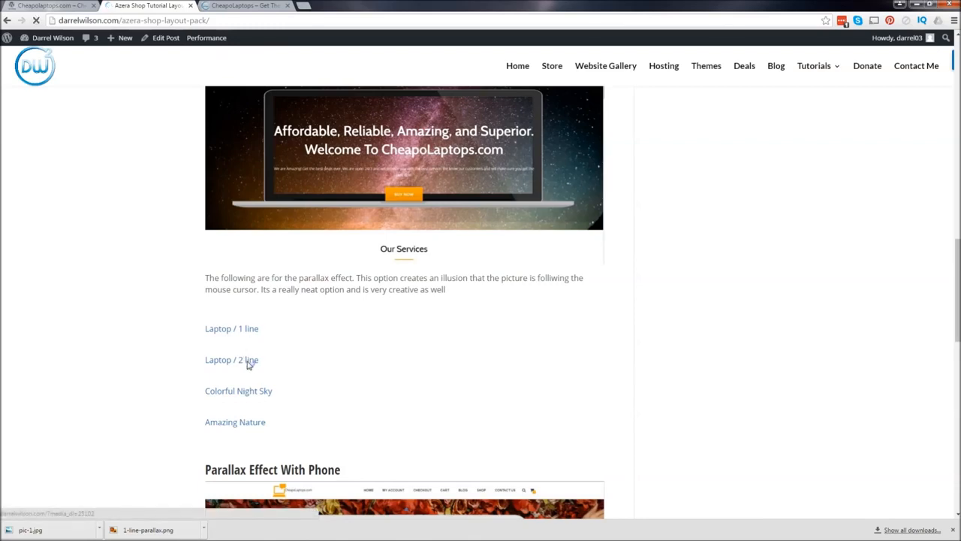
click(62, 6)
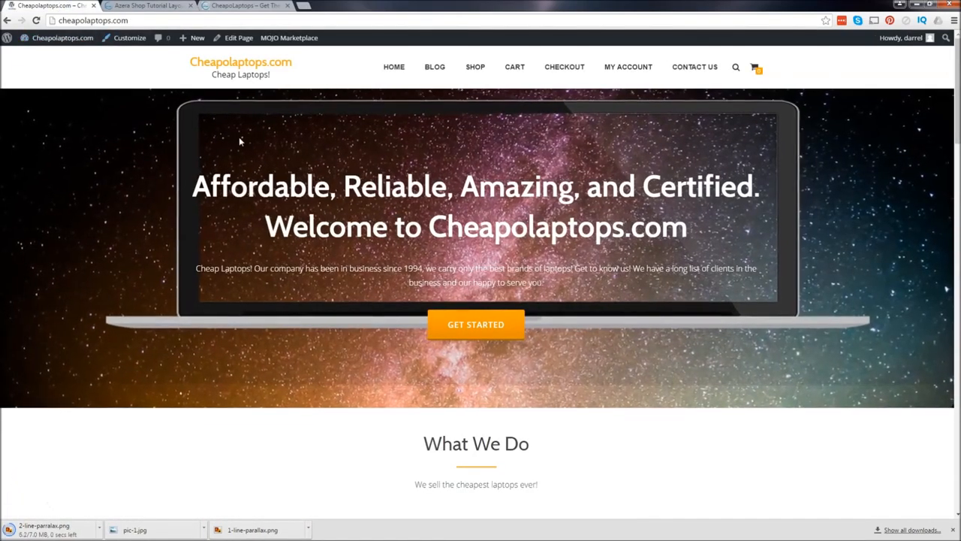
click(133, 41)
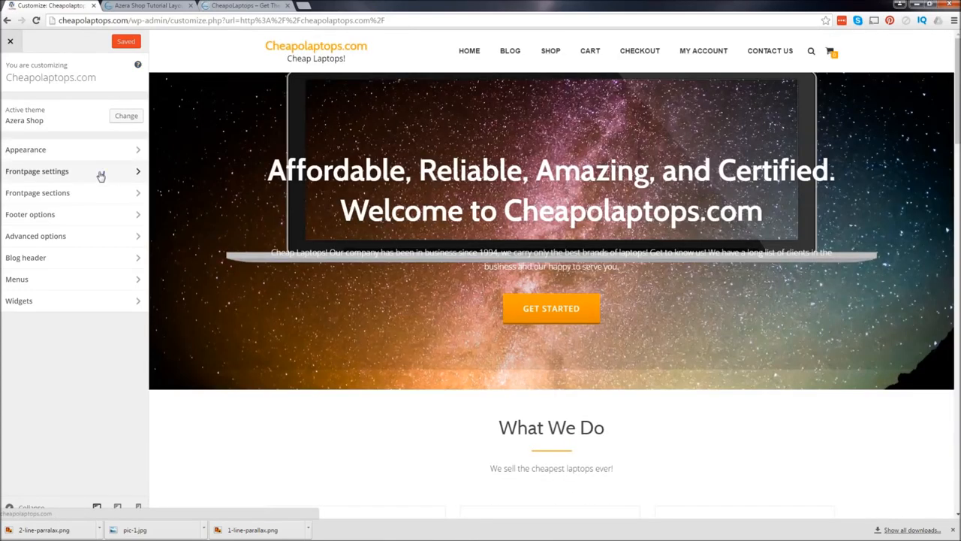
click(100, 176)
click(12, 73)
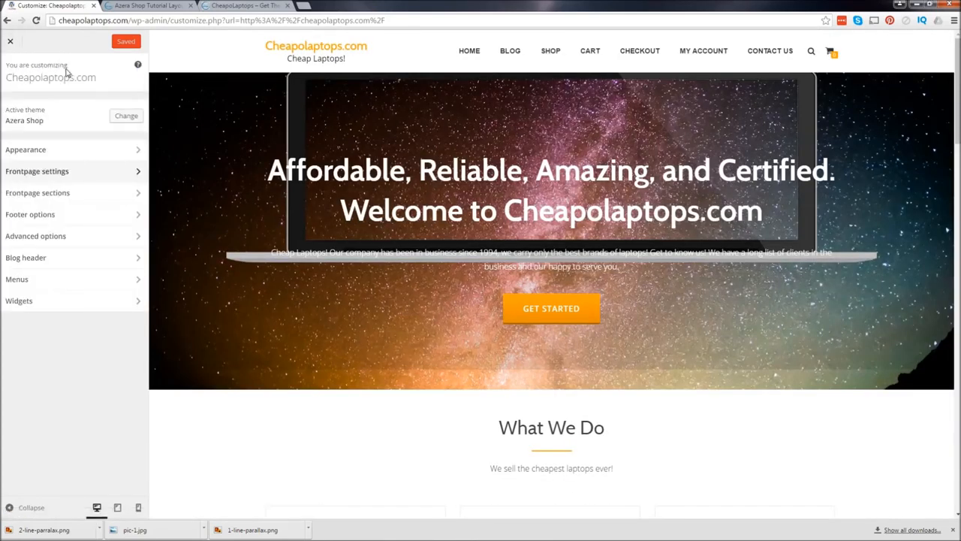
click(55, 194)
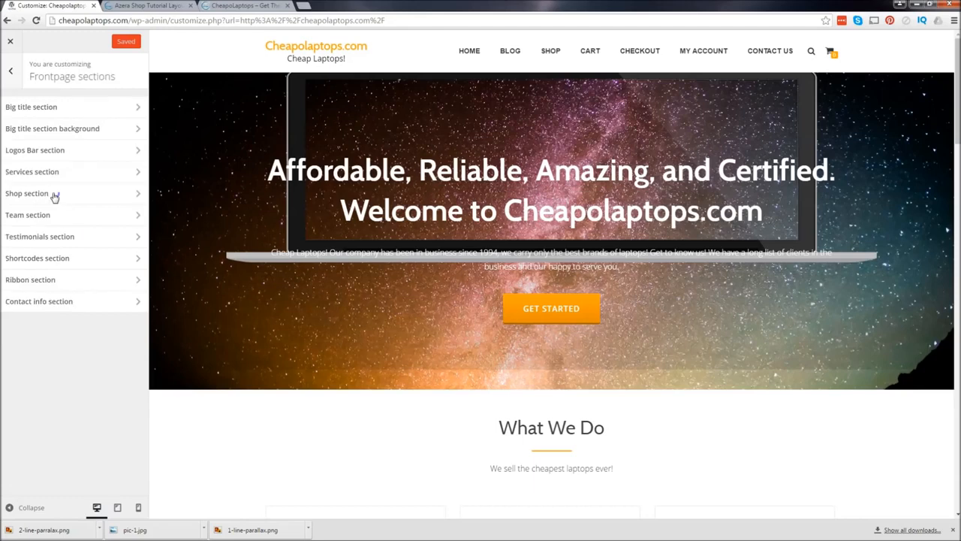
Step: Remove the second-layer image from the Big title section background and upload 2-line-parralax.png from the Downloads folder as its replacement
click(68, 133)
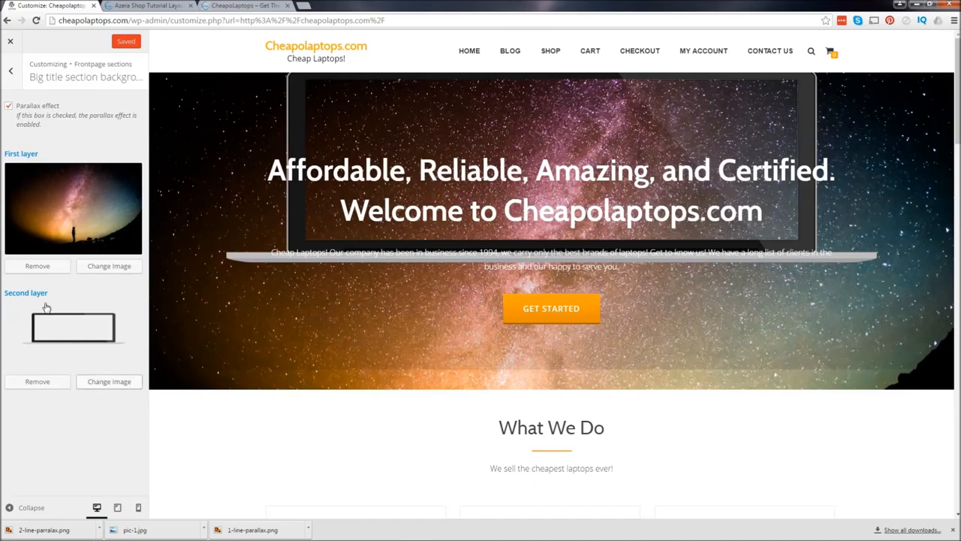
click(39, 382)
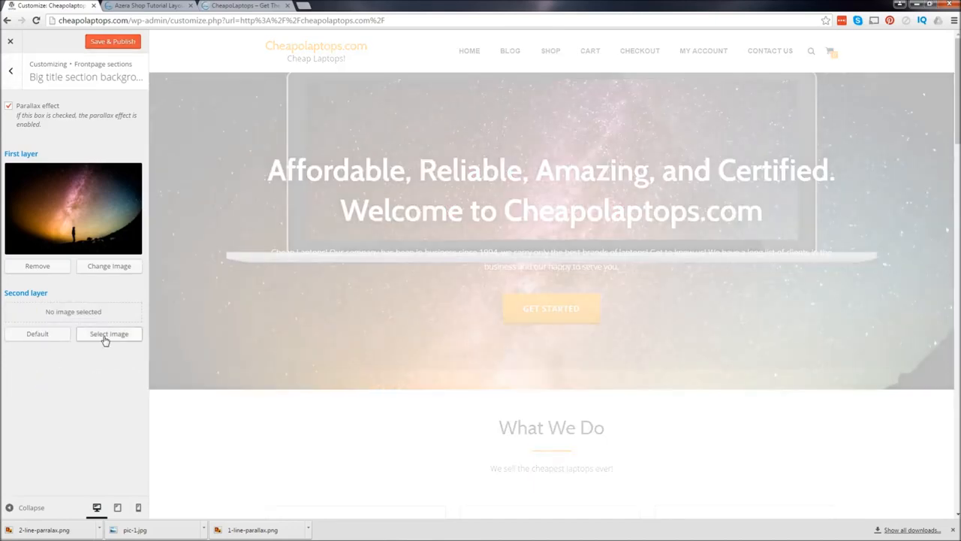
click(106, 335)
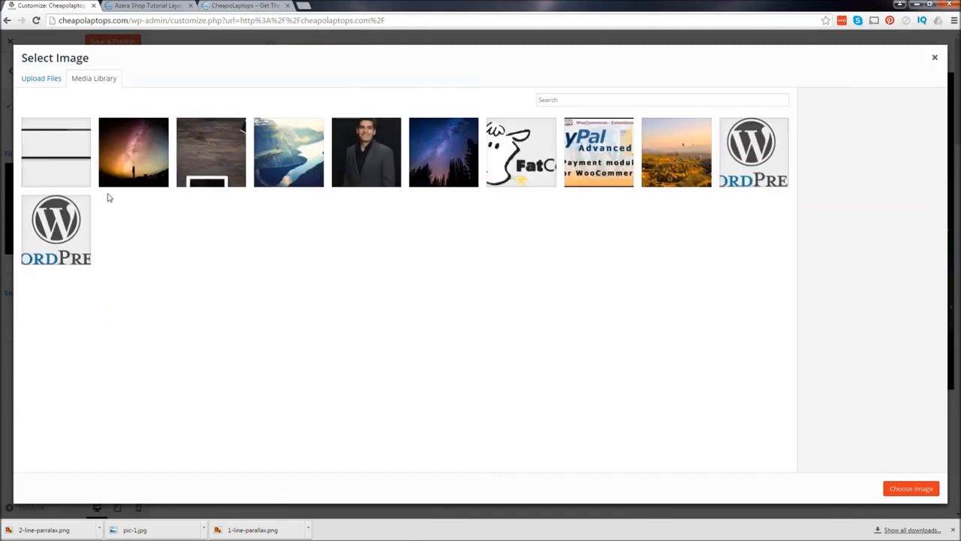
click(41, 79)
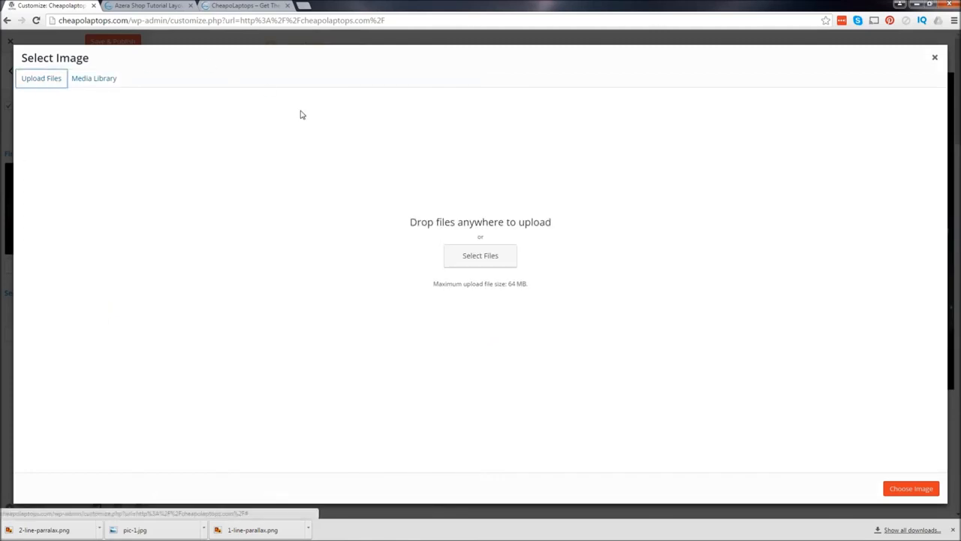
click(470, 255)
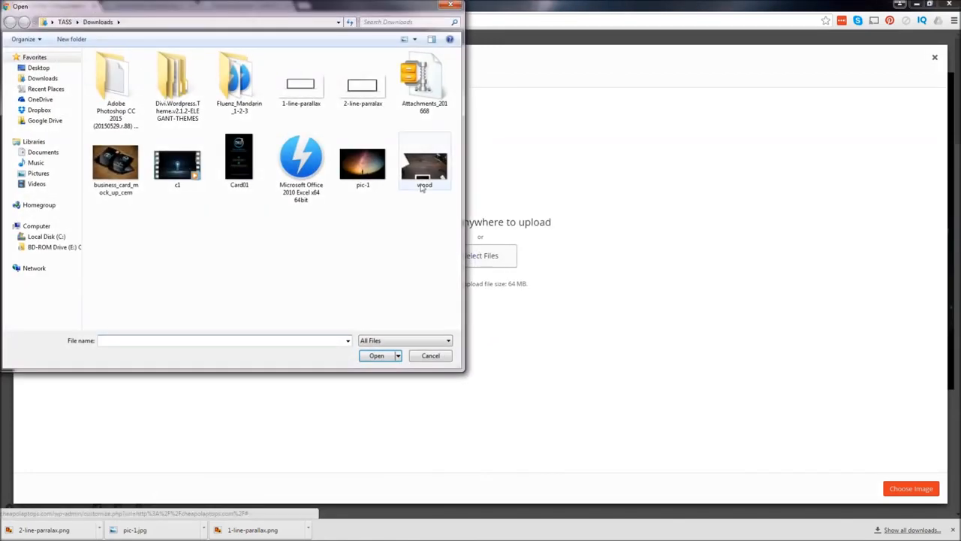
click(360, 104)
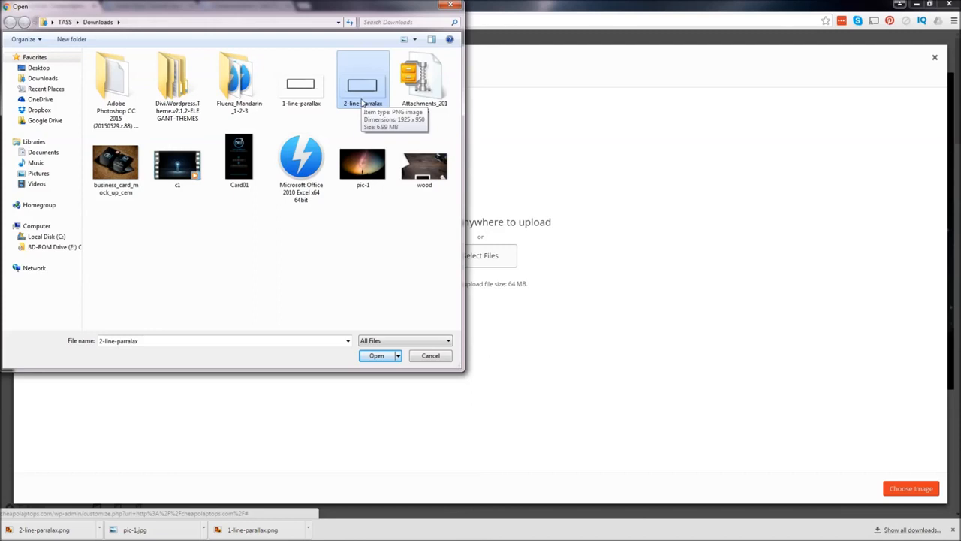
click(379, 355)
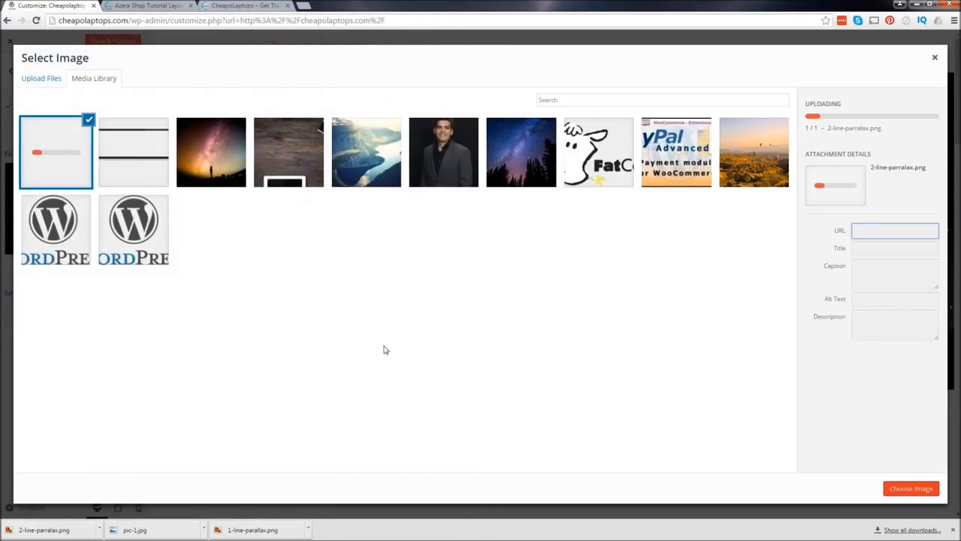
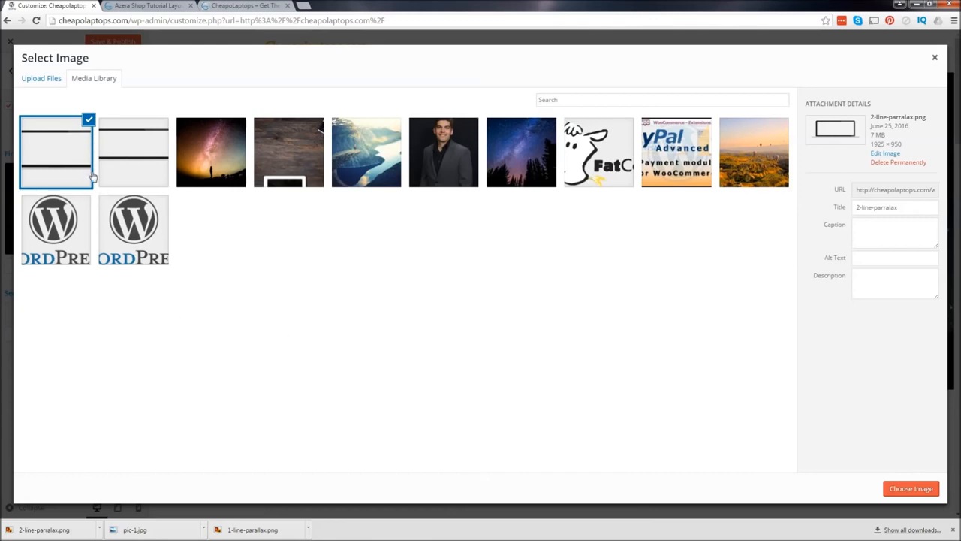
Step: Apply the uploaded 2-line-parralax.png as the Big title background's second layer, publish the change, and close the customizer
click(911, 489)
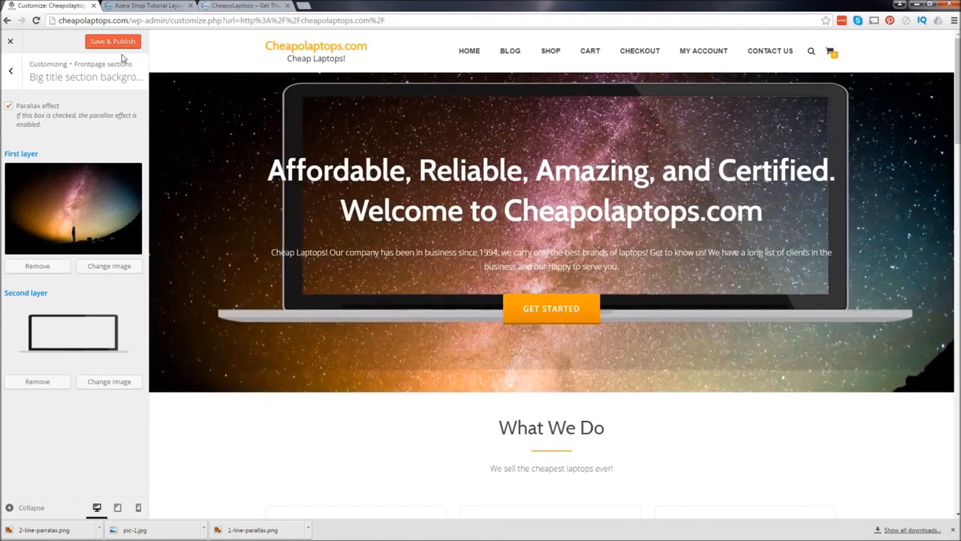
click(120, 43)
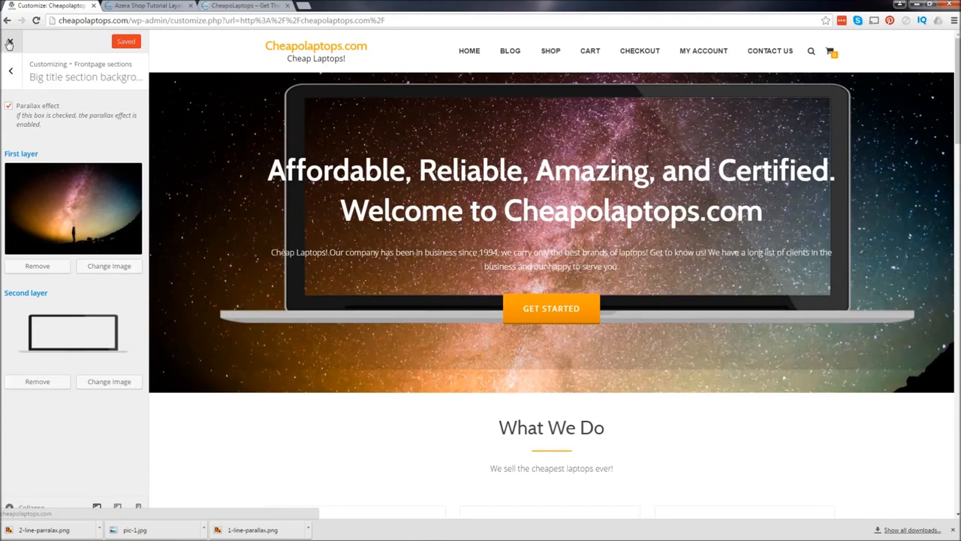
click(9, 43)
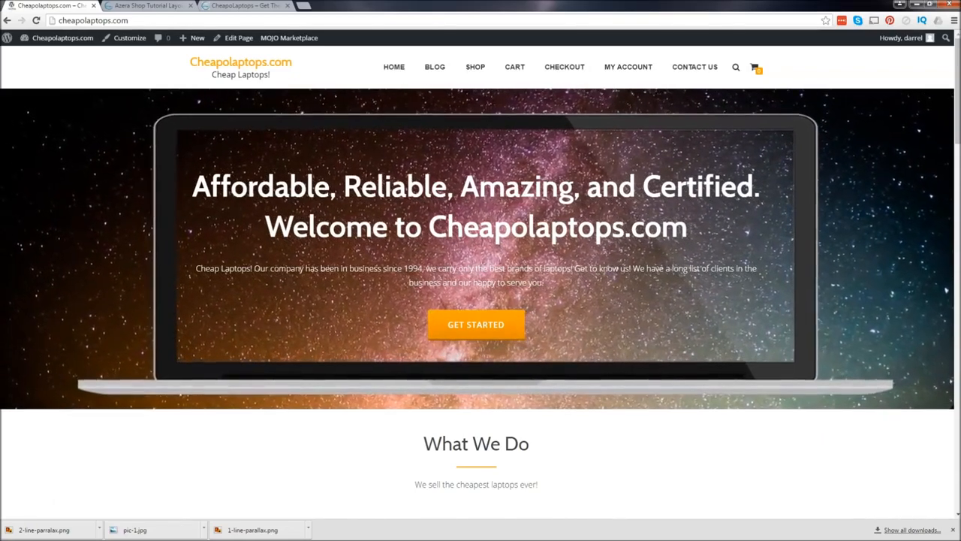
Step: Examine the layout pack page's "Parallax Effect With Phone" section and its image options, and check the shop's headline against them
click(160, 6)
scroll(210, 226, down, 3)
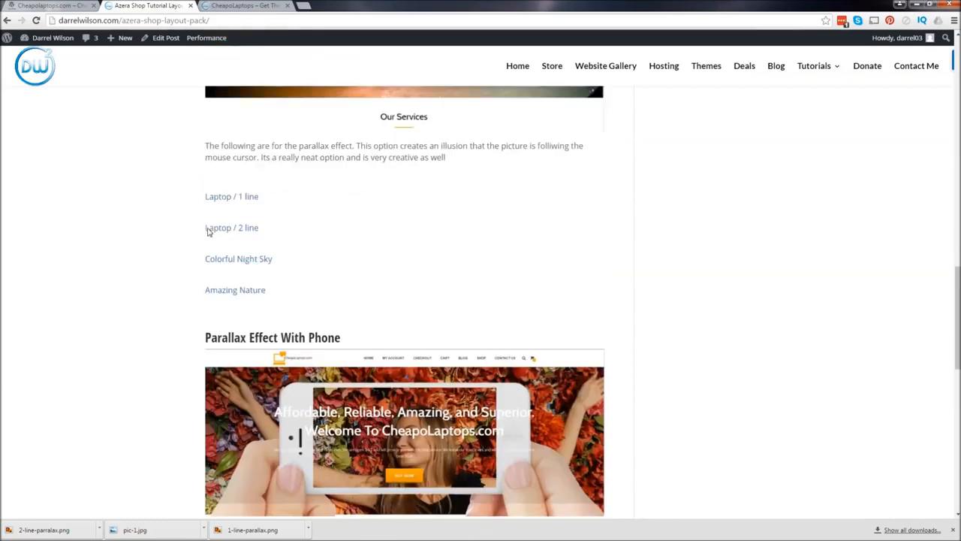
drag(342, 218, 201, 217)
scroll(142, 221, down, 1)
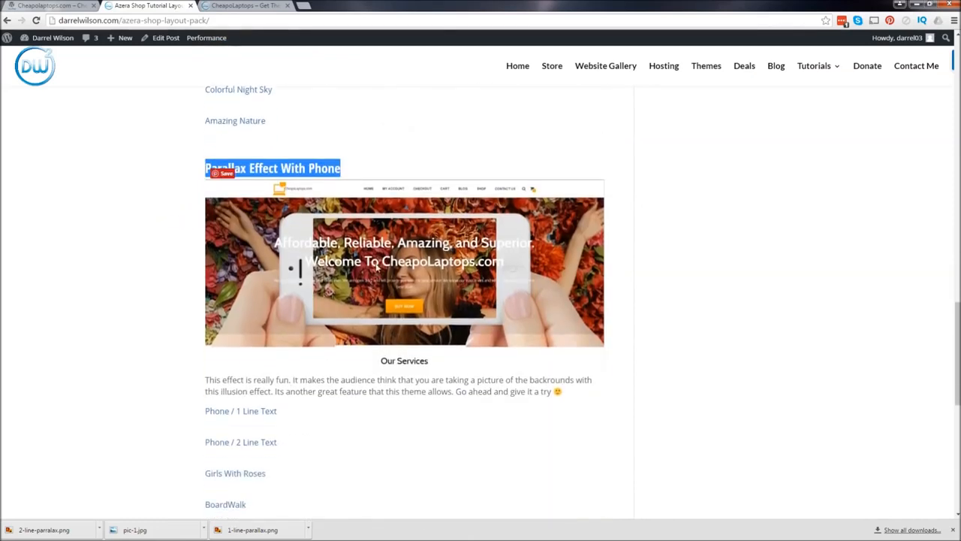
scroll(346, 338, down, 2)
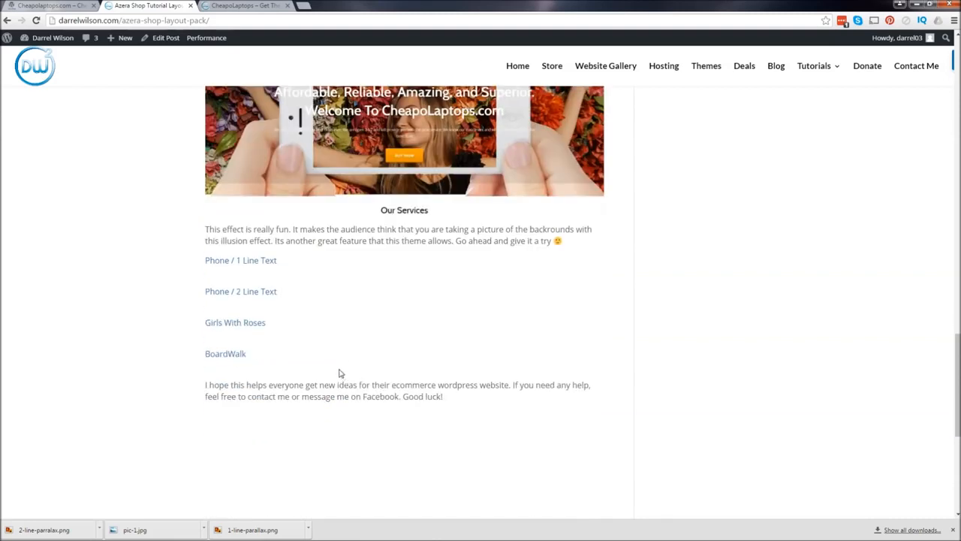
scroll(311, 350, up, 1)
scroll(243, 398, up, 1)
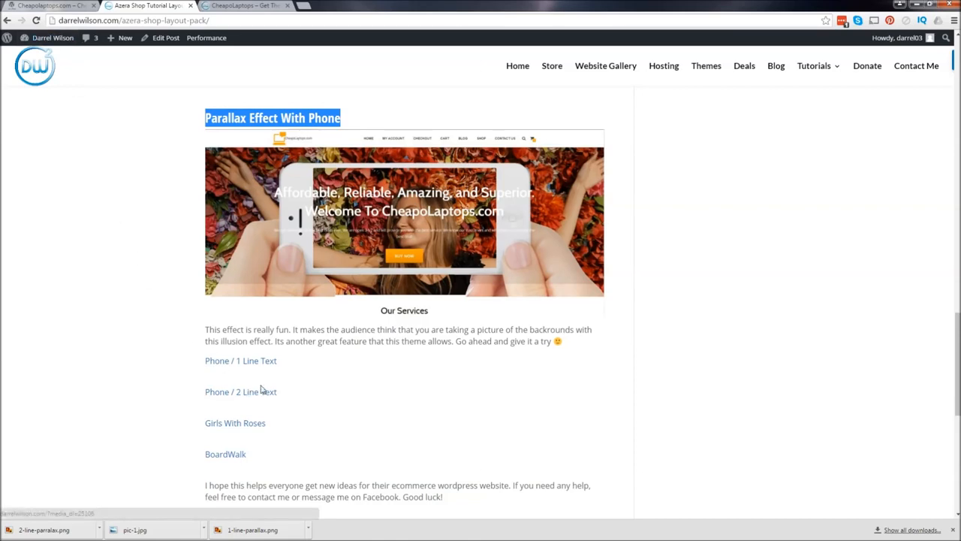
click(49, 5)
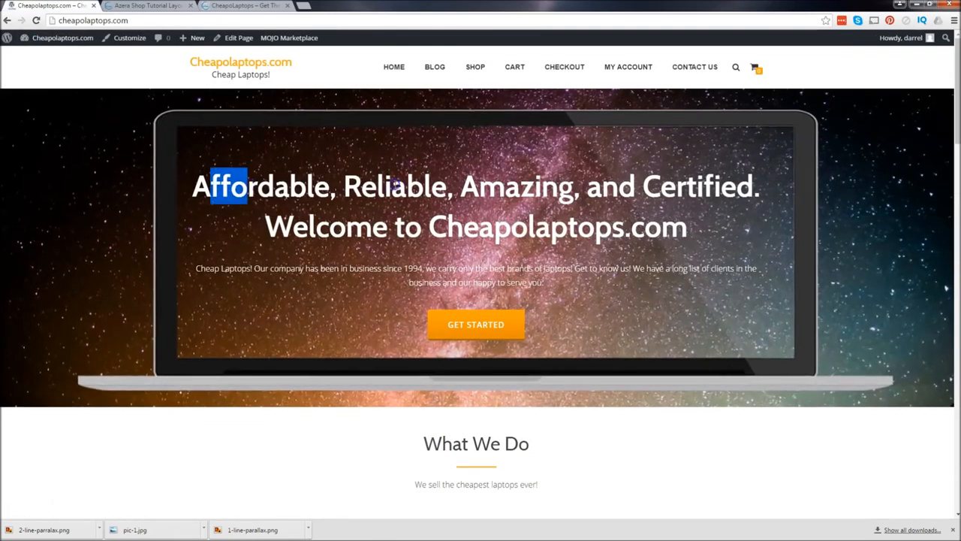
drag(394, 186, 760, 187)
drag(687, 228, 223, 228)
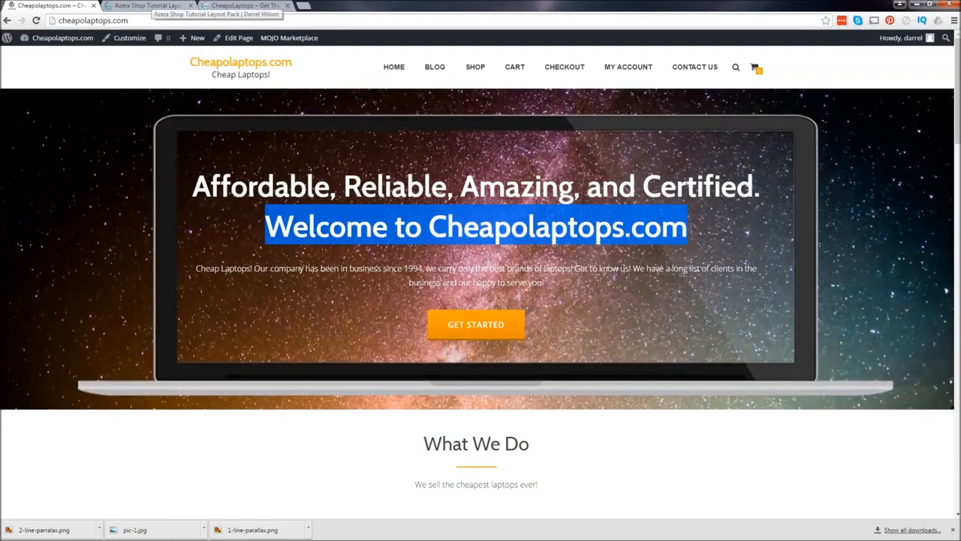
Step: Download the "Phone / 2 Line Text" and "Girls With Roses" images from the layout pack page
click(150, 6)
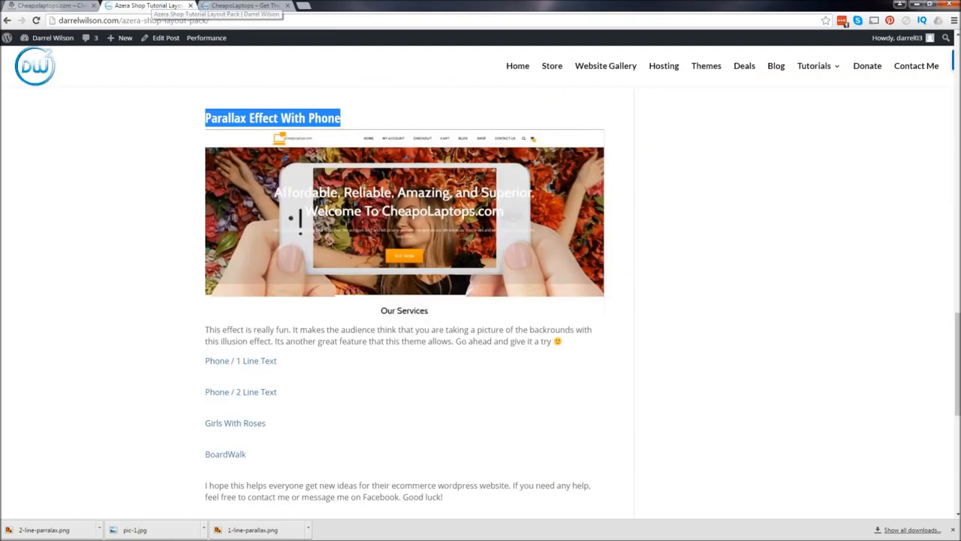
click(248, 396)
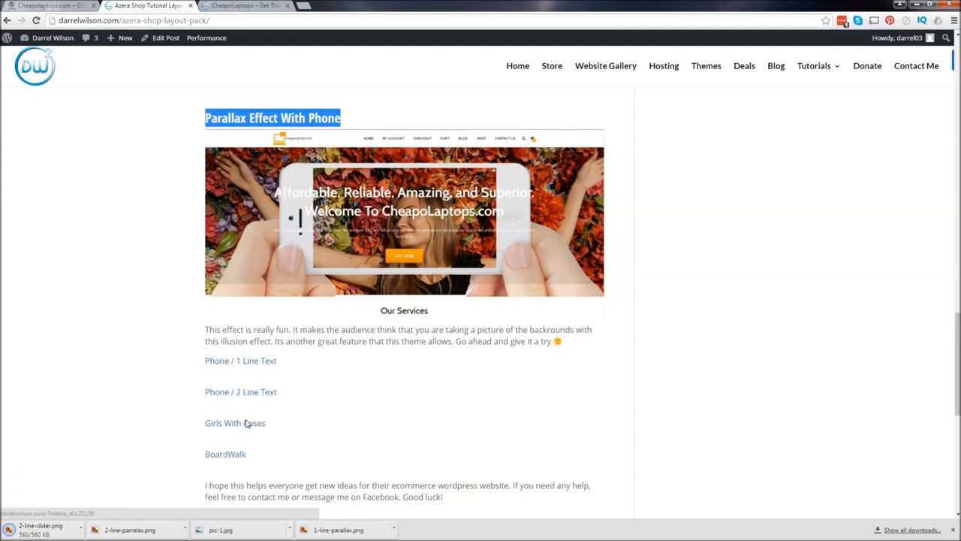
click(239, 426)
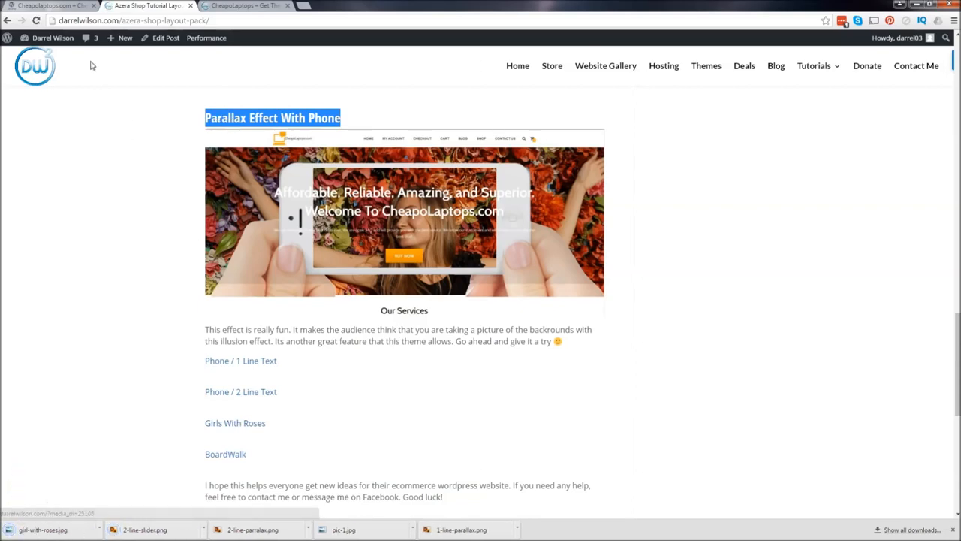
Step: Return to the shop site and open the customizer's Big title section background settings under the front page sections
click(60, 8)
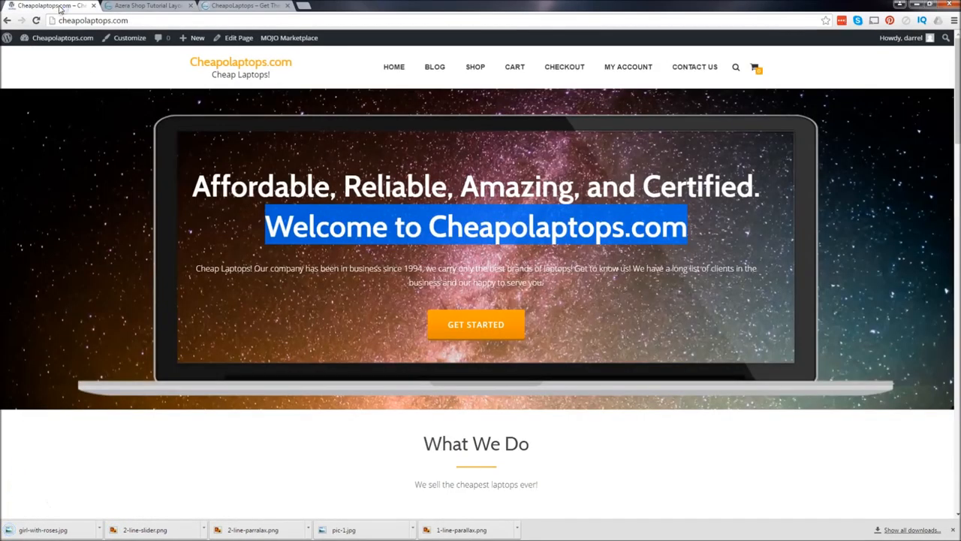
click(122, 39)
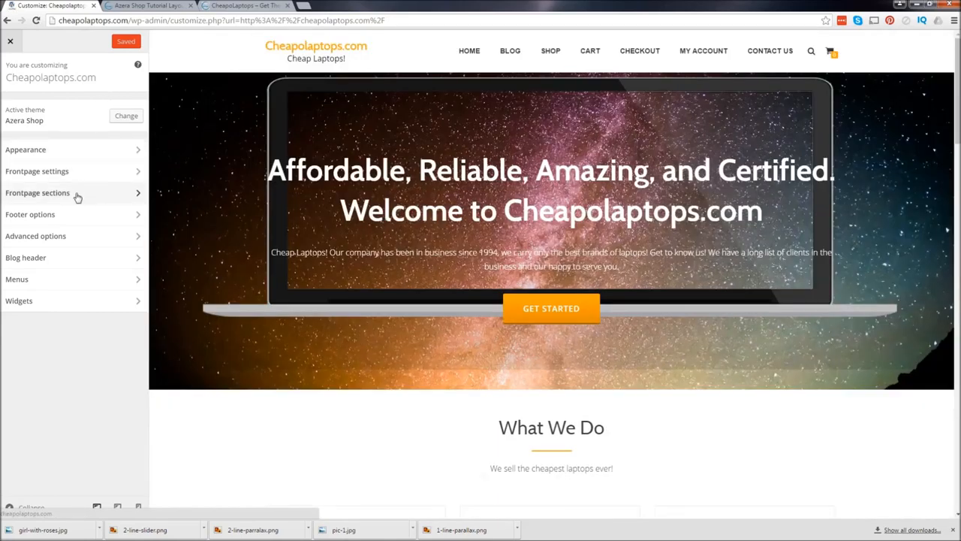
click(76, 195)
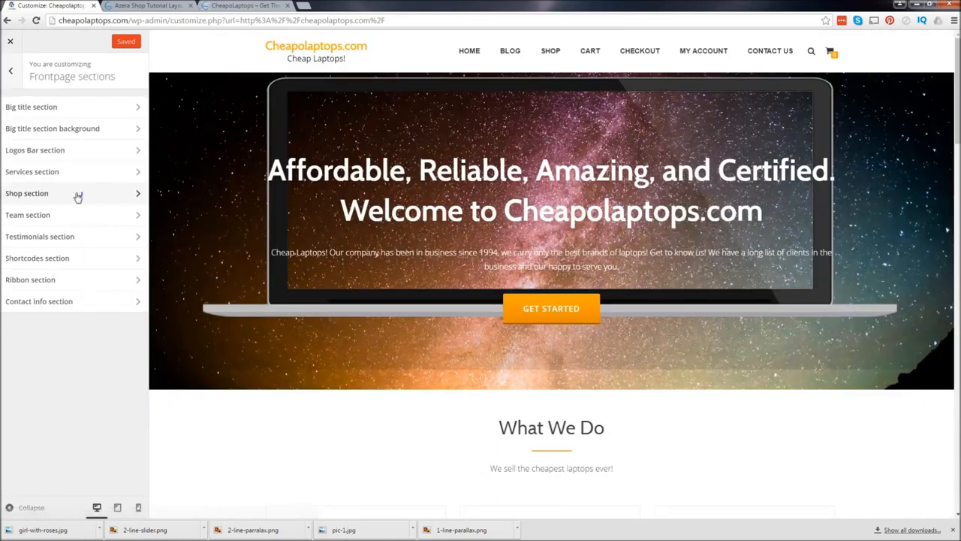
click(75, 129)
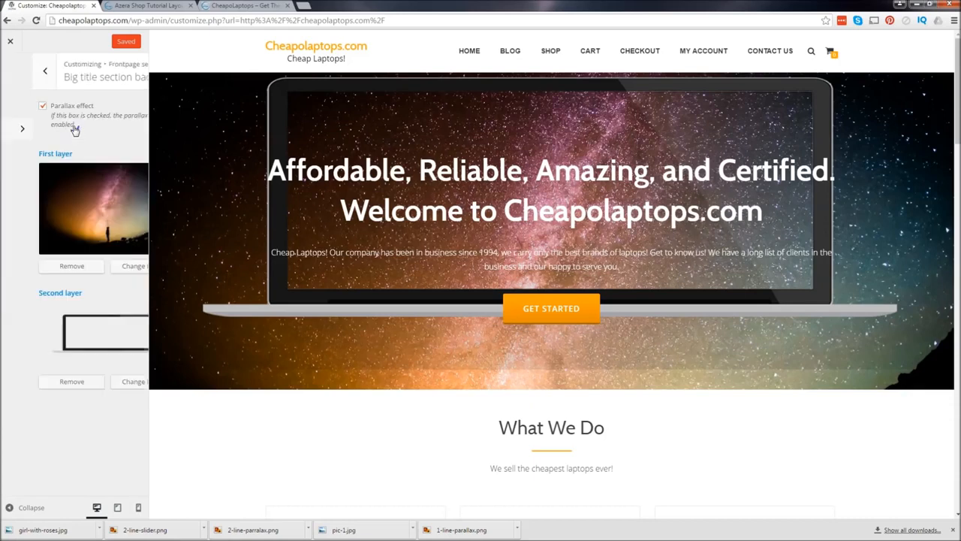
Step: Upload girl-with-roses.jpg from the Downloads folder as a replacement for the first-layer image
click(111, 268)
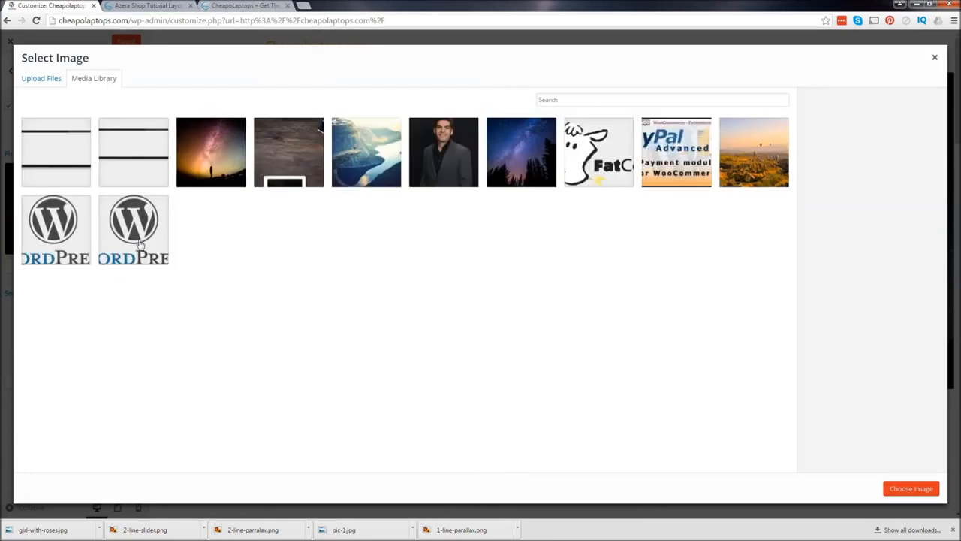
click(44, 81)
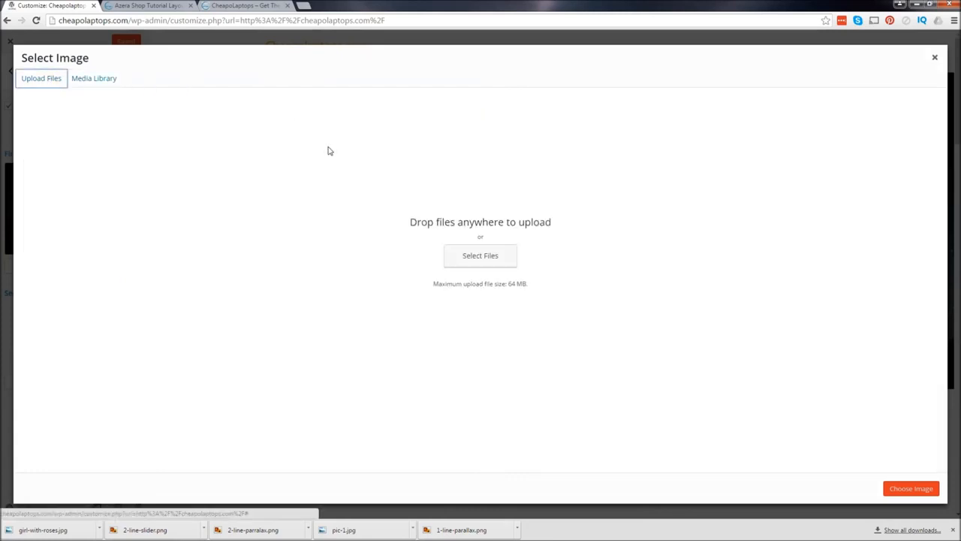
click(456, 256)
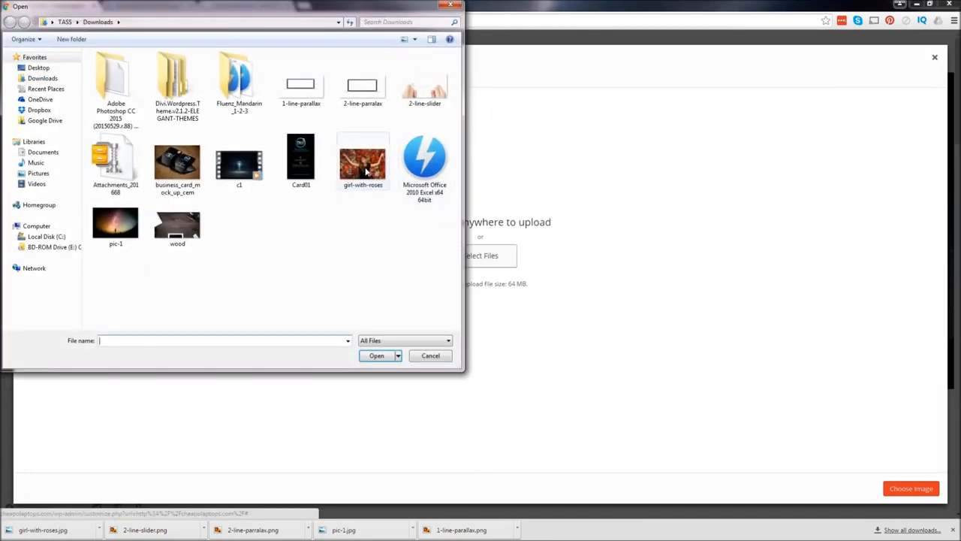
double_click(365, 169)
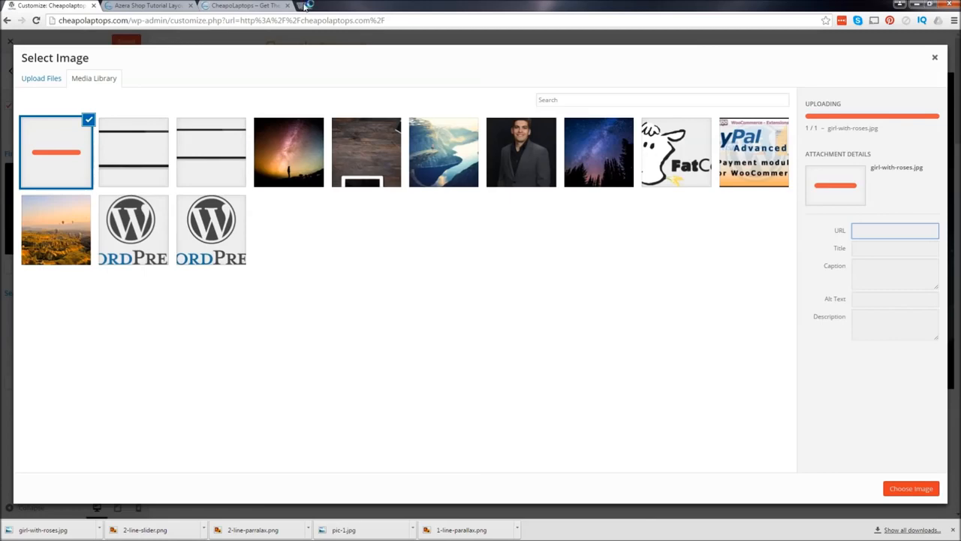
Step: Search Unsplash for "girls" in a new tab, browse the photo results for background ideas, and close the tab
click(304, 6)
text(un)
key(Return)
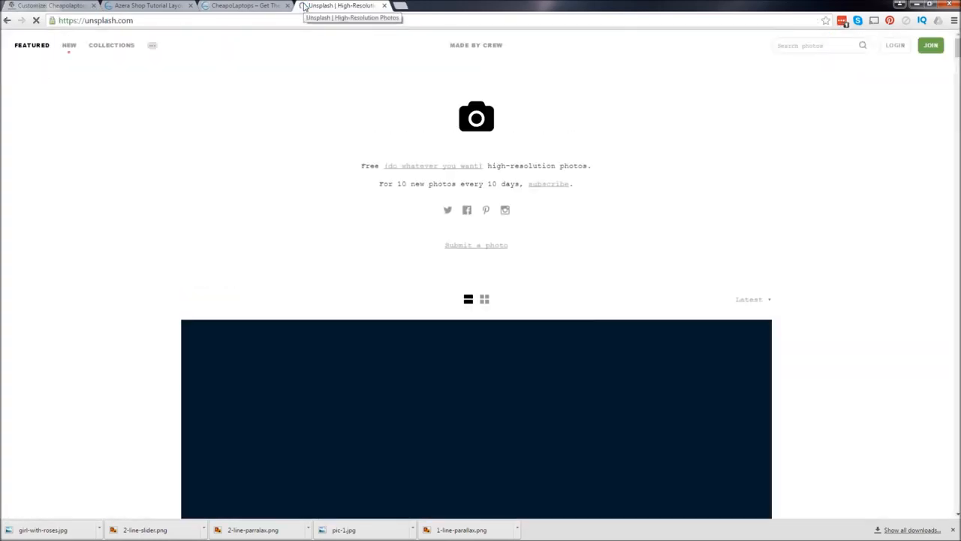
scroll(354, 96, down, 8)
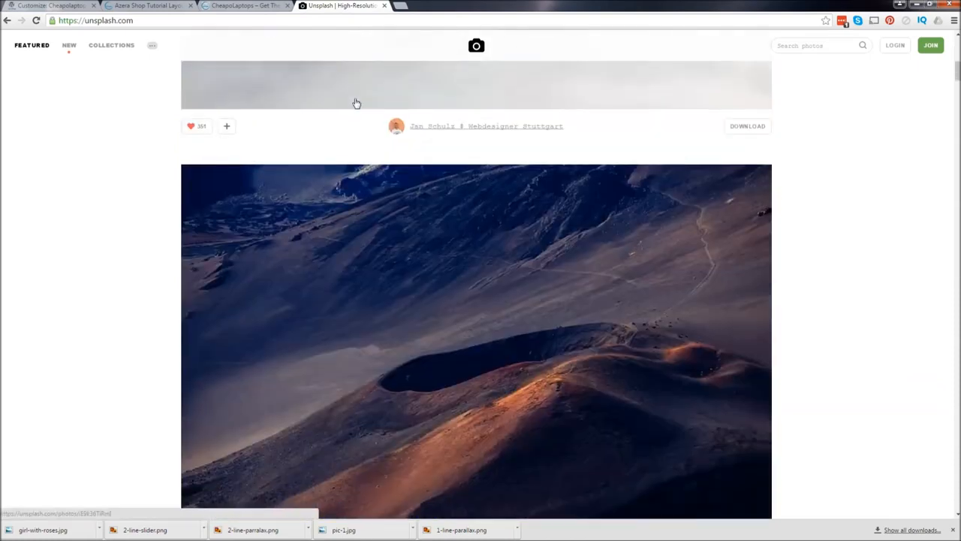
scroll(357, 102, down, 4)
click(784, 47)
text(girls)
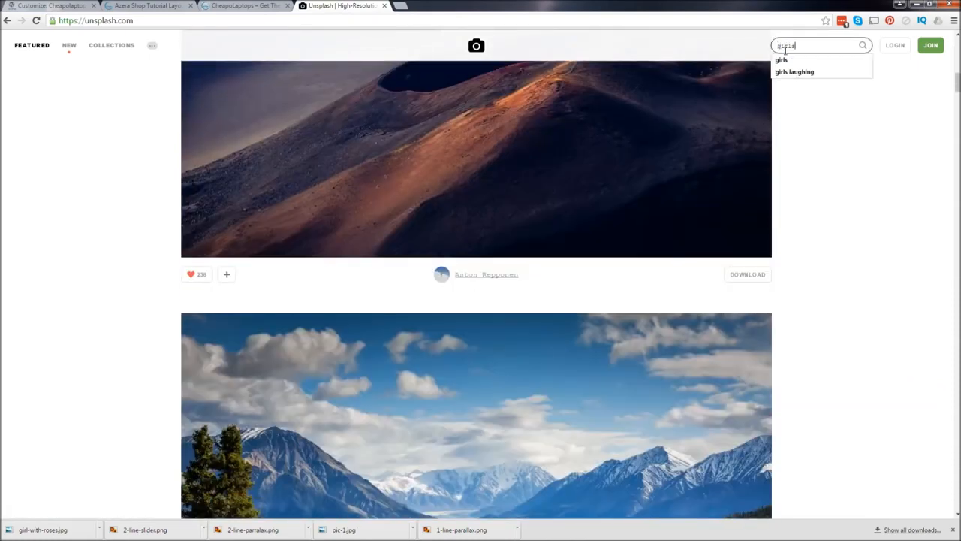
key(Return)
scroll(755, 167, down, 12)
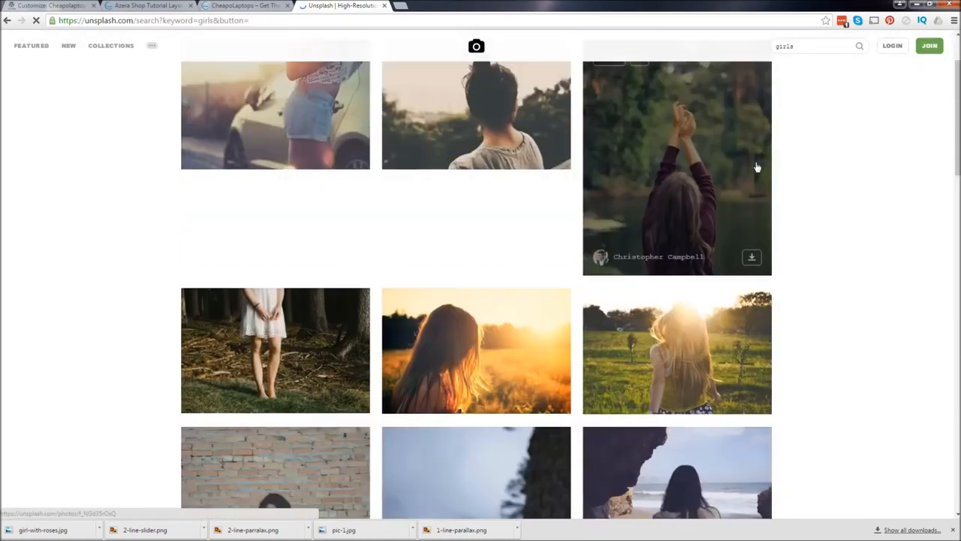
scroll(757, 167, down, 12)
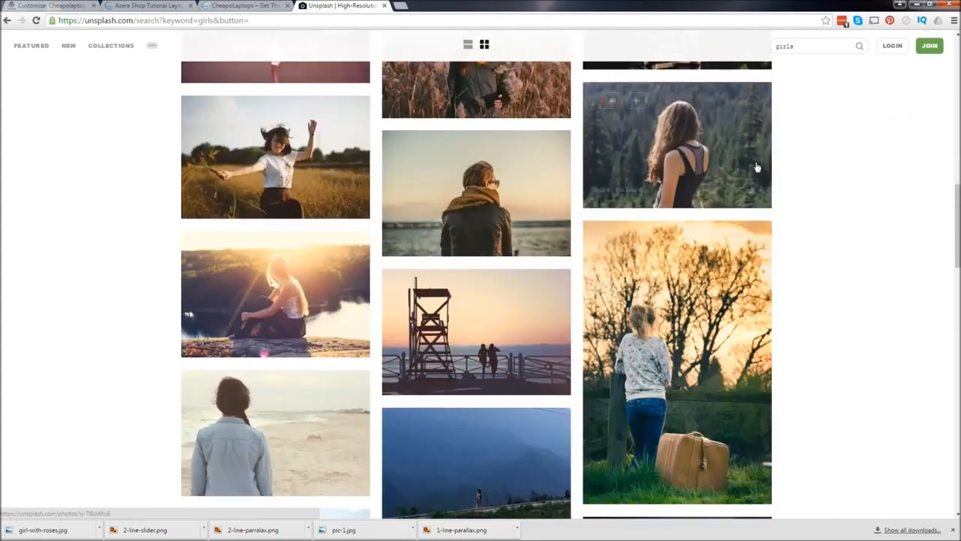
scroll(755, 167, down, 12)
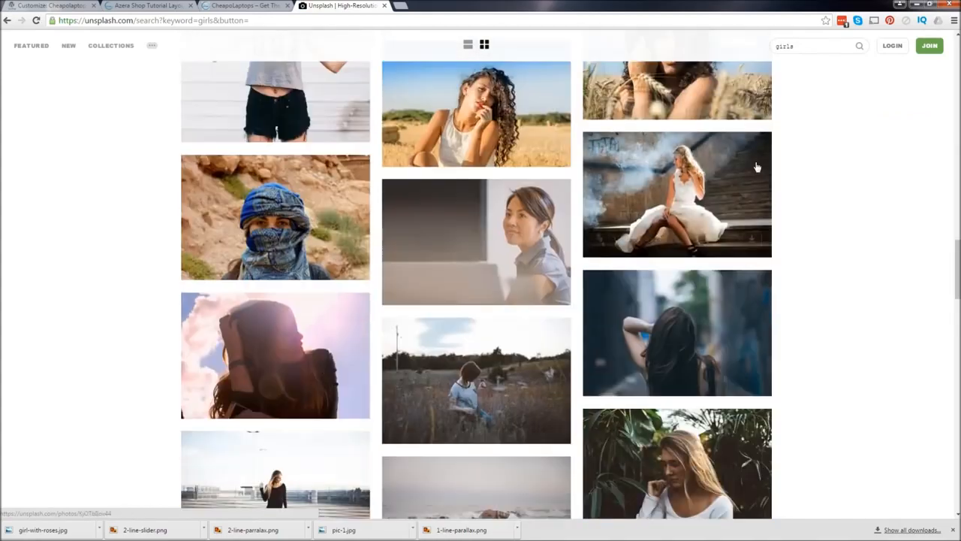
scroll(756, 167, down, 12)
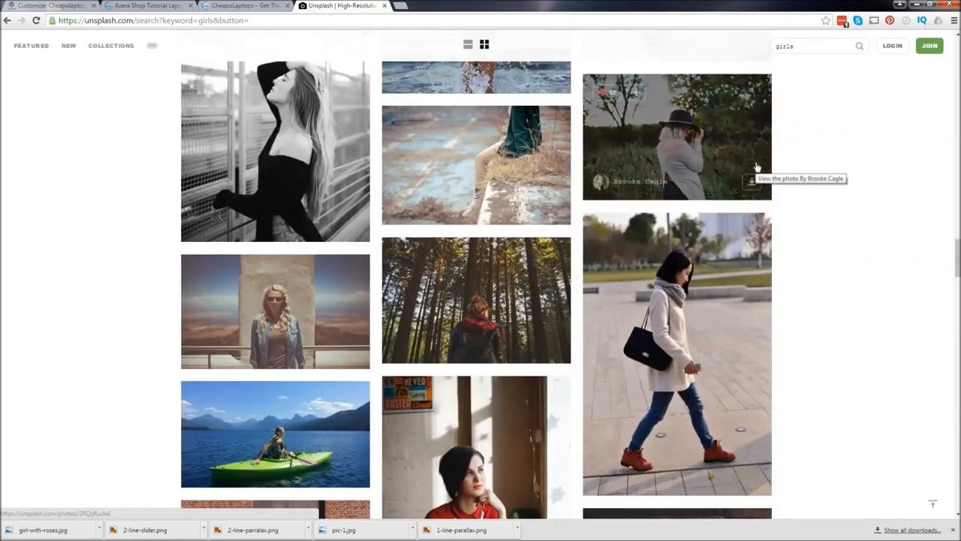
scroll(757, 167, down, 5)
scroll(757, 167, down, 1)
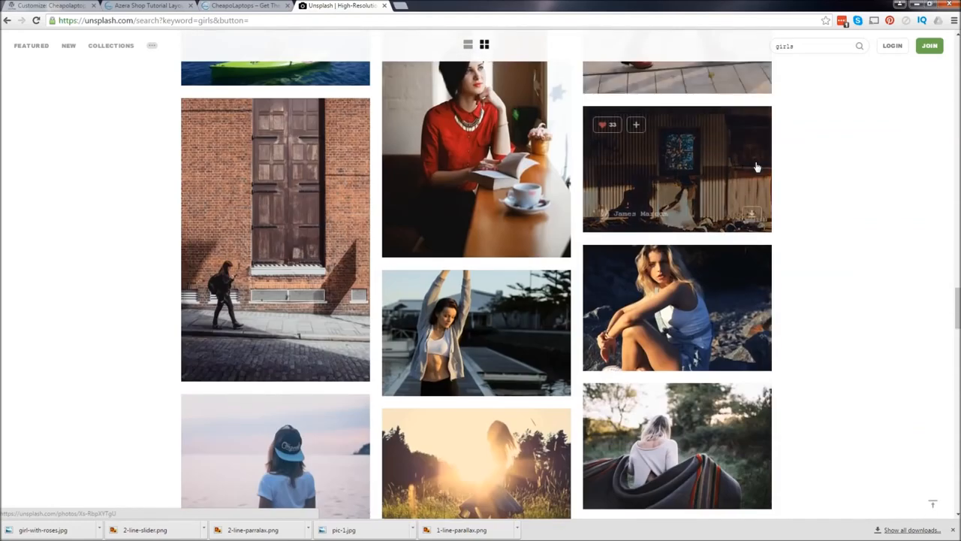
scroll(757, 167, down, 4)
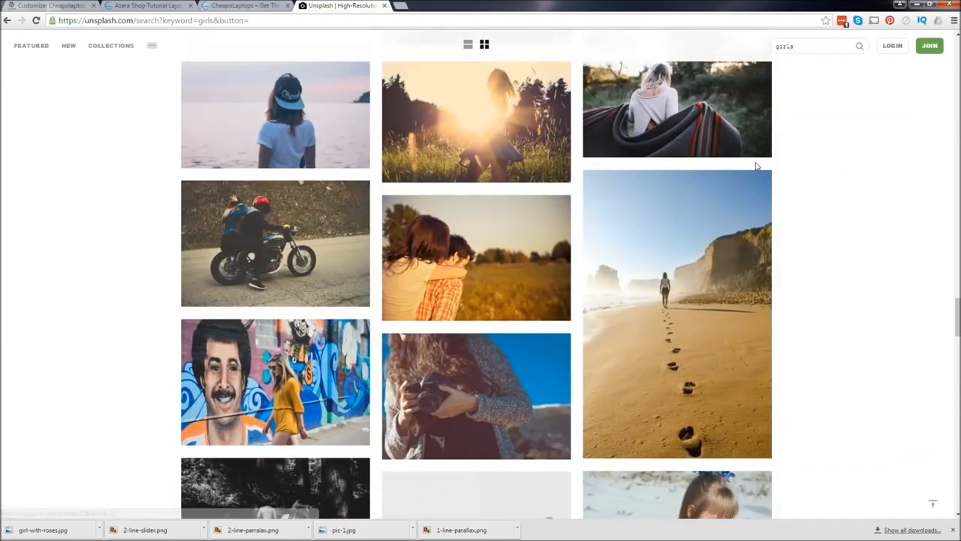
scroll(757, 167, up, 2)
click(384, 5)
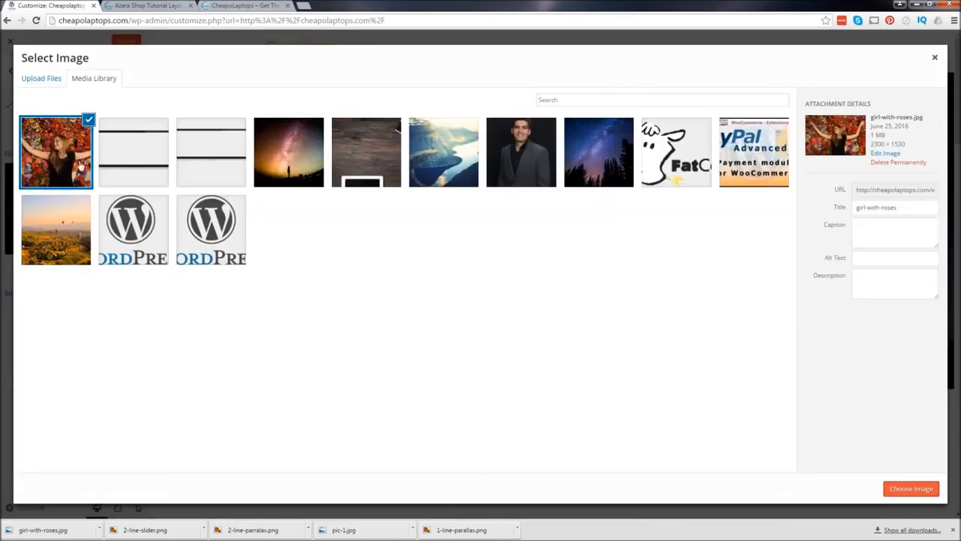
Step: Apply girl-with-roses.jpg as the first-layer image and upload 2-line-slider.png from the Downloads folder as the new second-layer image
click(911, 489)
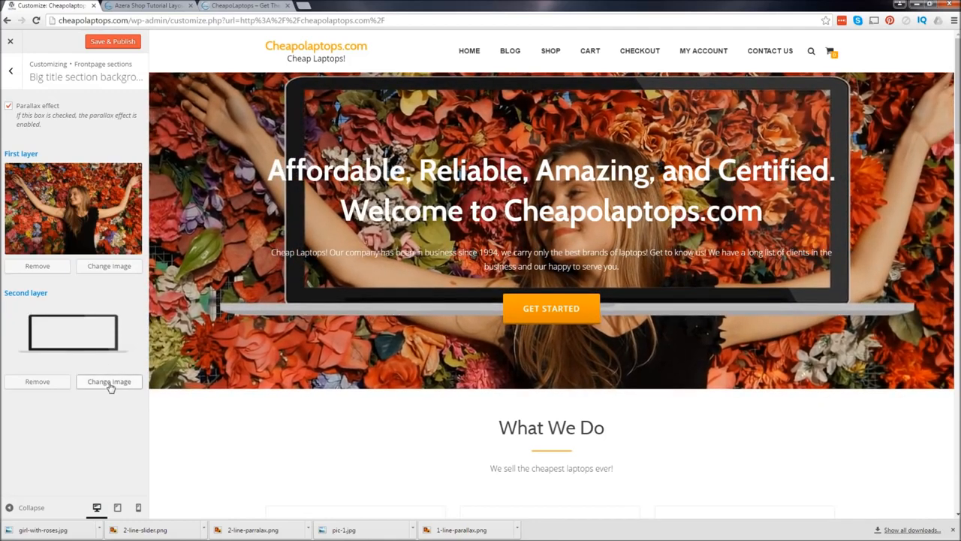
click(111, 383)
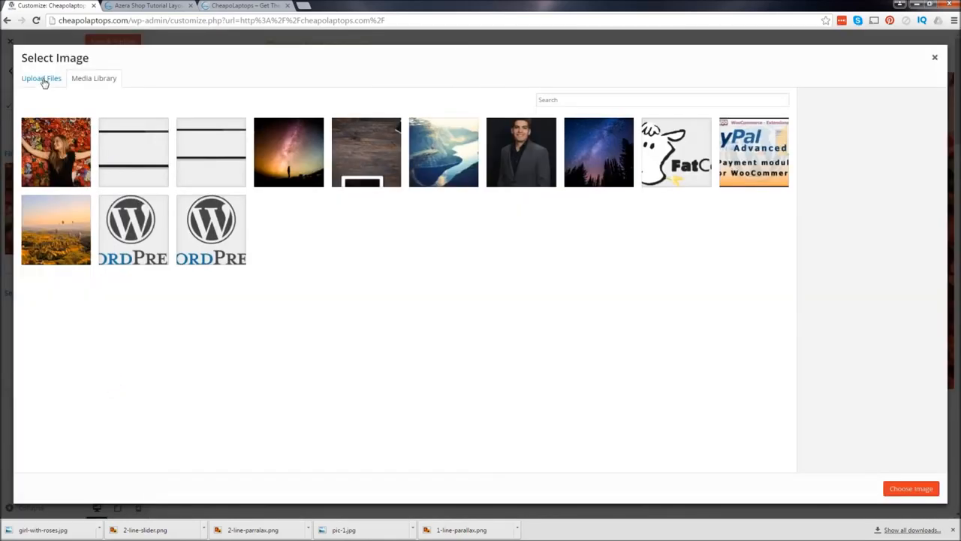
click(44, 83)
click(465, 259)
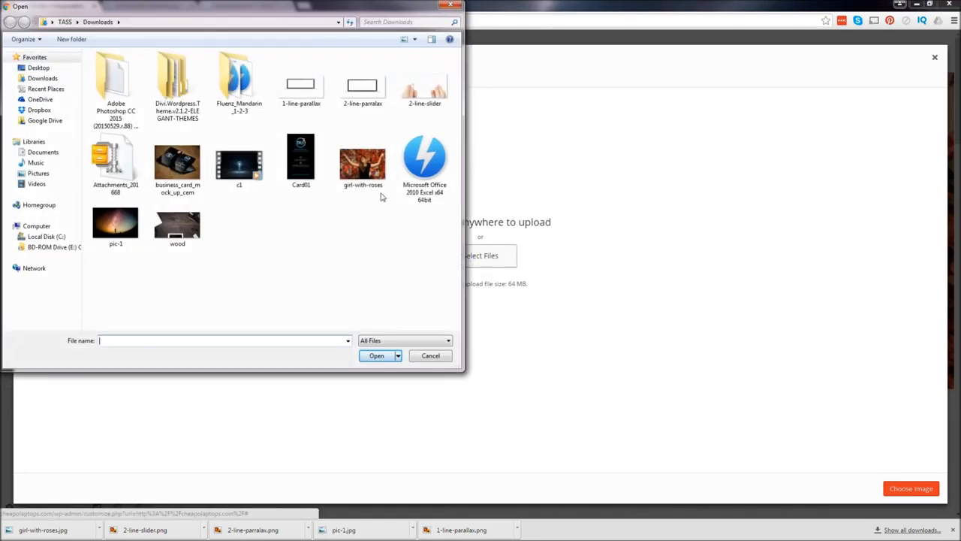
click(426, 95)
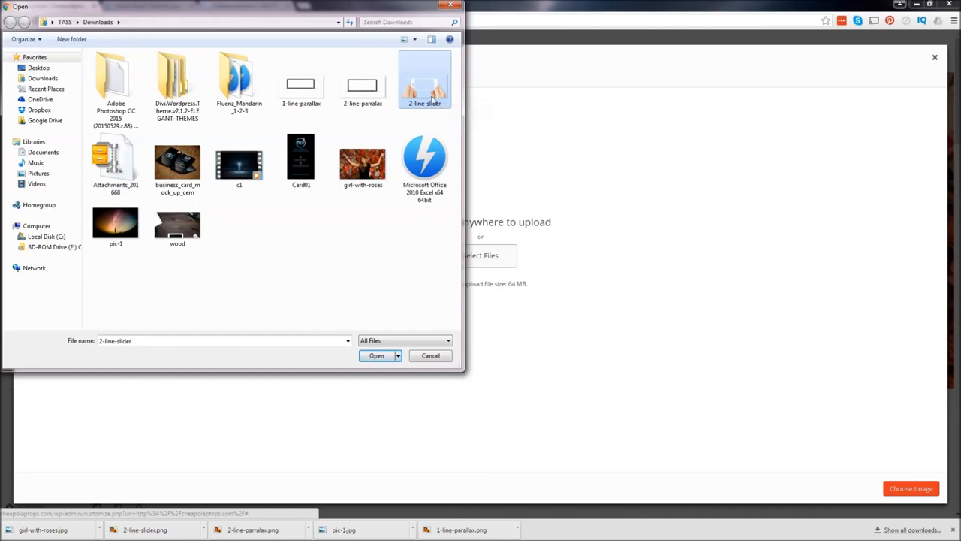
double_click(434, 100)
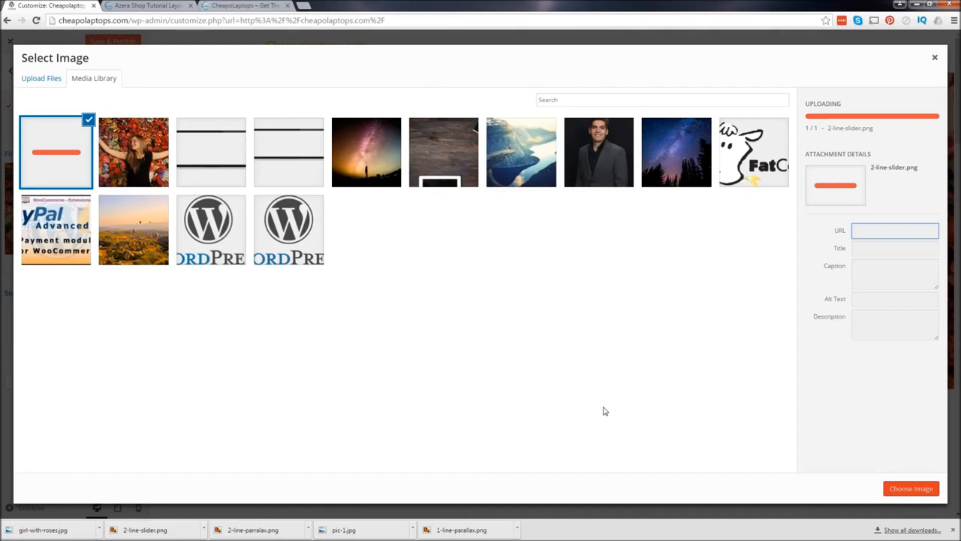
click(909, 489)
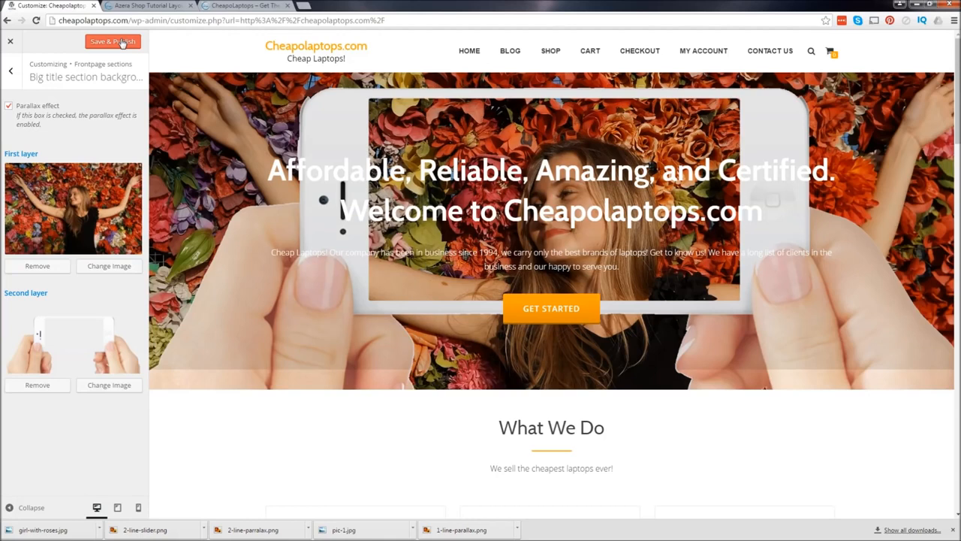
Step: Publish the new background layers and close the customizer to view the live front page
click(123, 43)
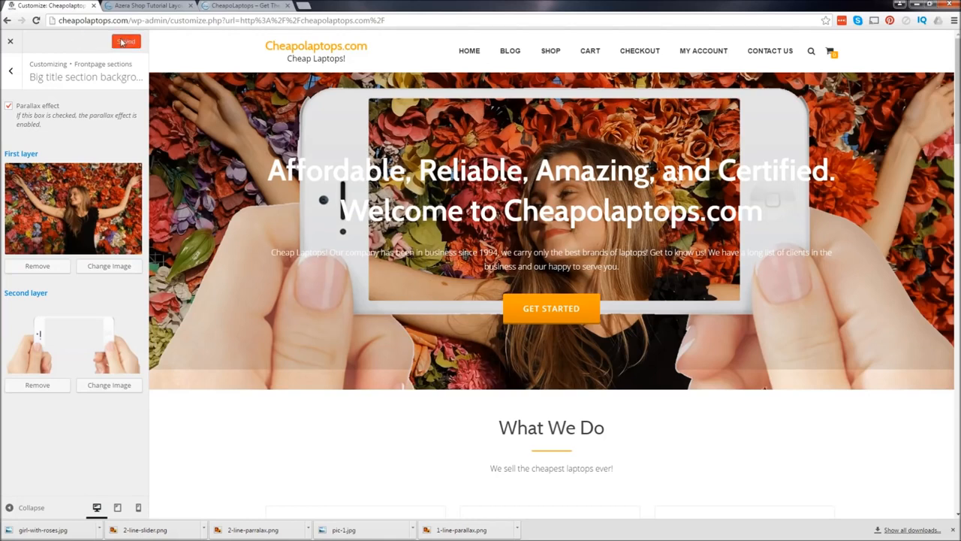
click(10, 43)
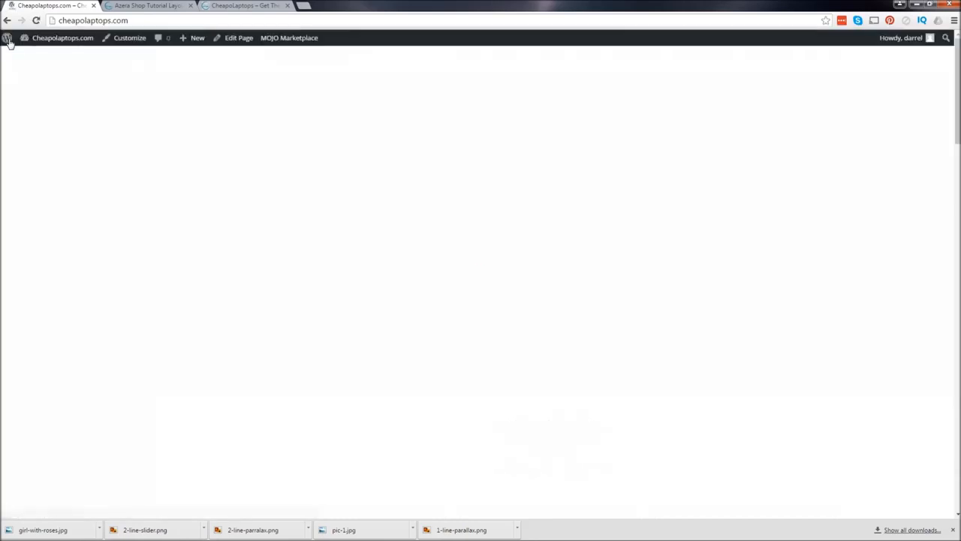
mouse_move(10, 43)
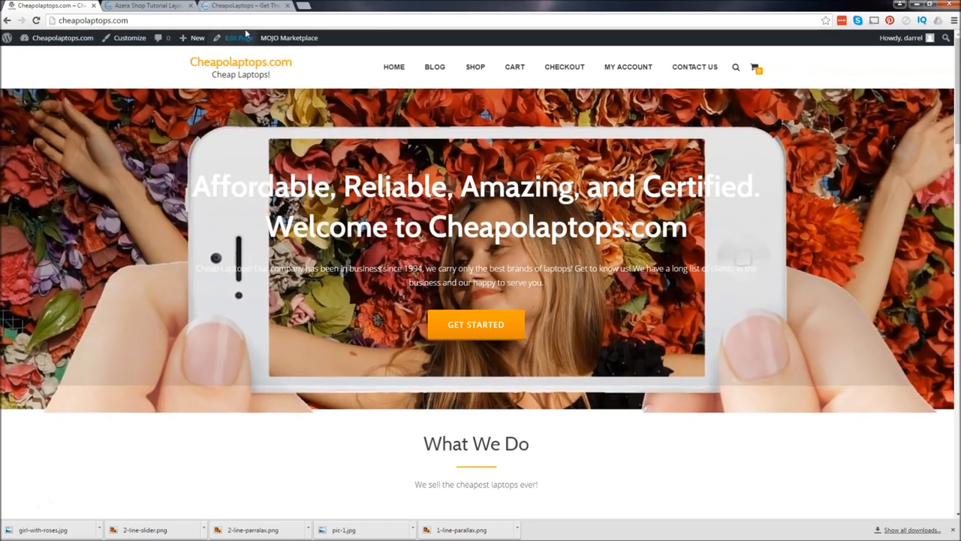
Step: Download the "Phone / 1 Line Text" image from the layout pack page and return to the shop site
key(ctrl+Tab)
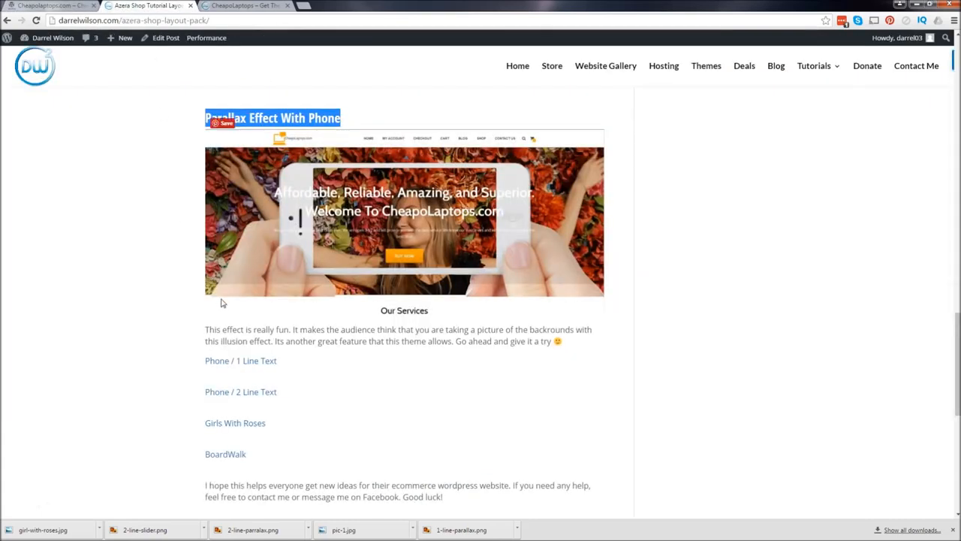
click(225, 365)
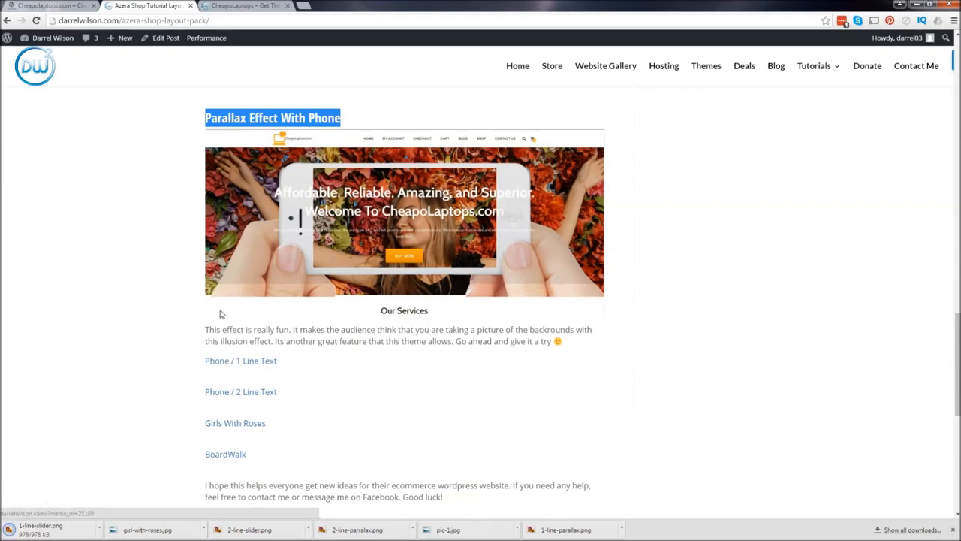
click(74, 6)
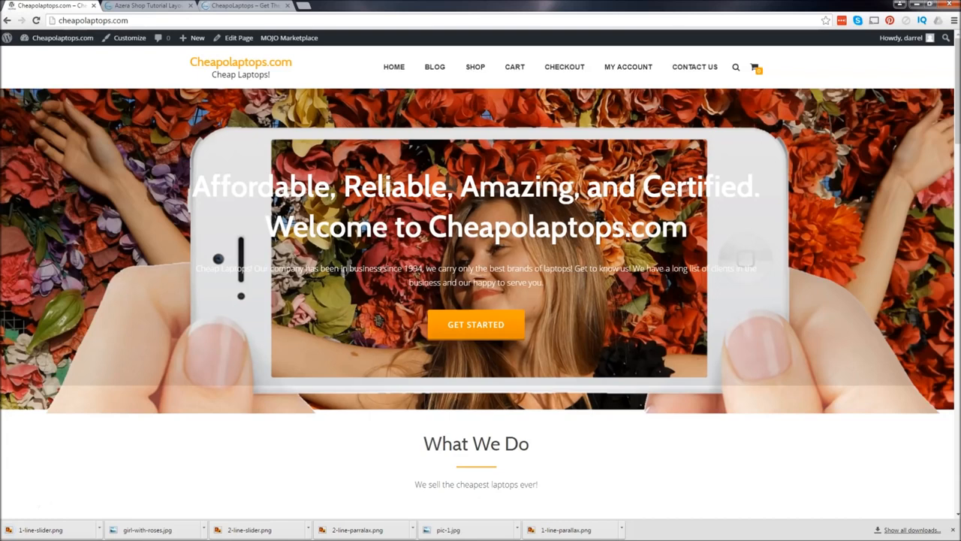
Step: In the customizer's Big title section, shorten the main title to the single line "Cheapolaptops.com" and publish it
click(124, 38)
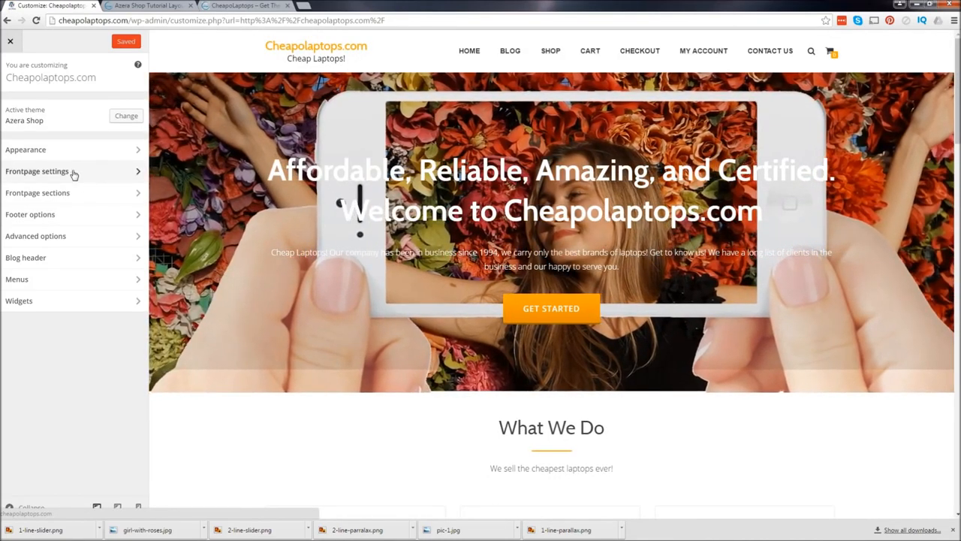
click(67, 151)
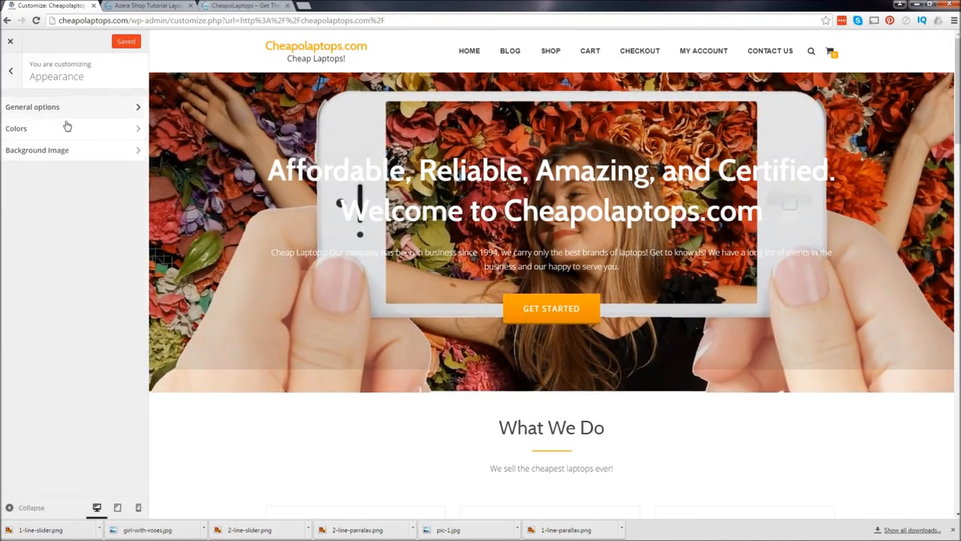
click(10, 72)
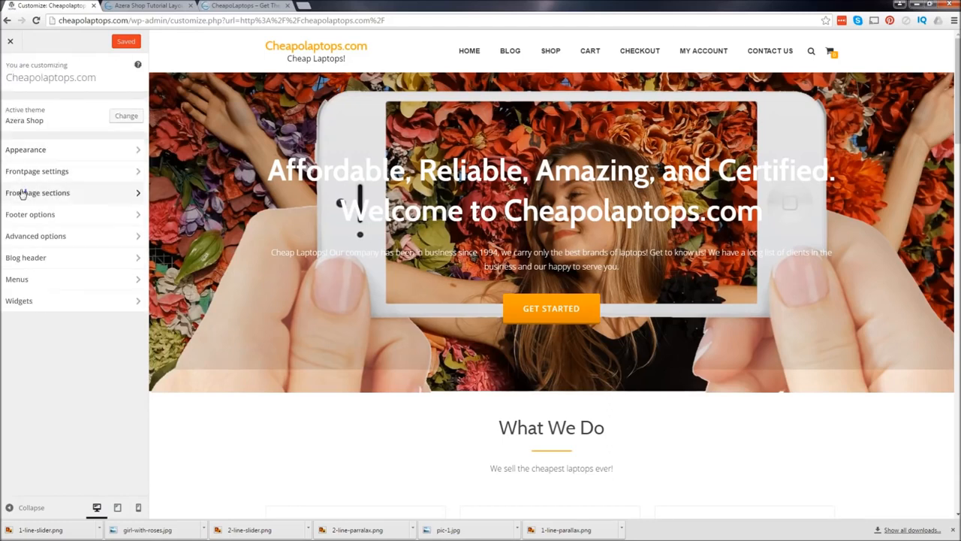
click(30, 190)
click(30, 107)
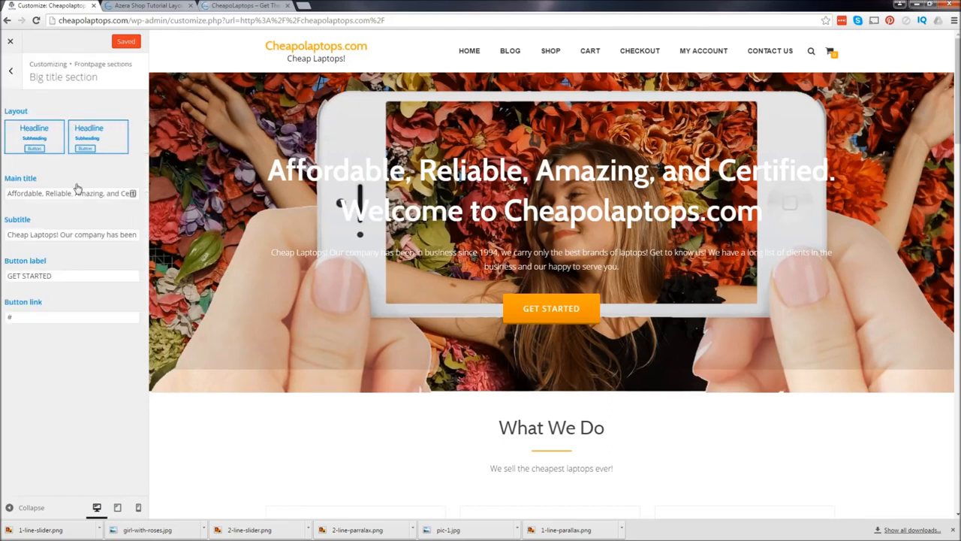
drag(120, 194, 6, 194)
key(BackSpace)
key(BackSpace)
key(BackSpace)
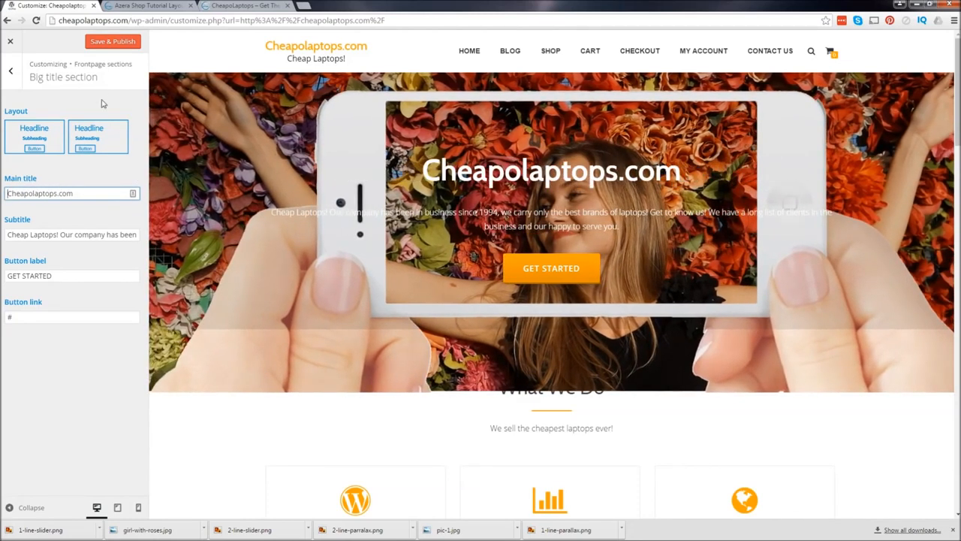
click(109, 45)
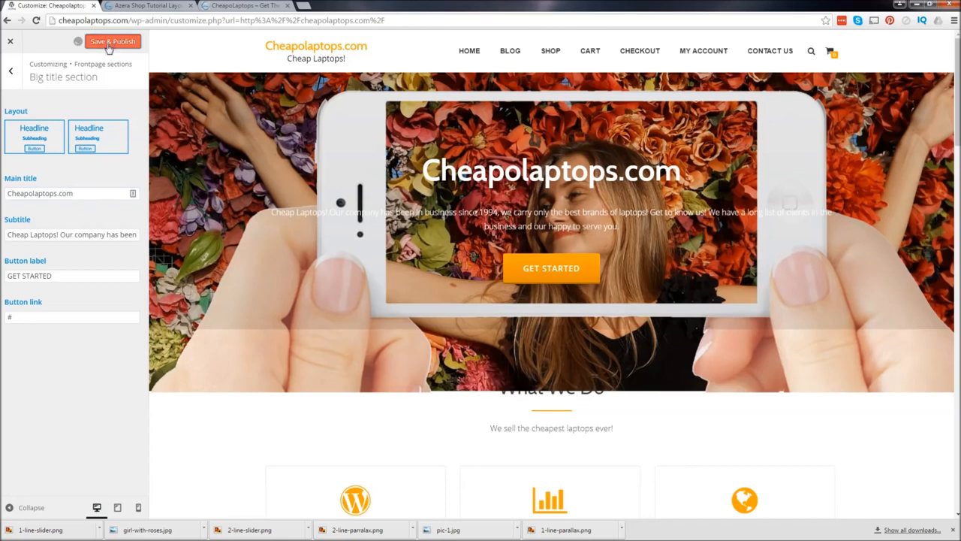
Step: In the Big title section background settings, replace the second-layer image with 1-line-slider.png uploaded from the Downloads folder
click(11, 71)
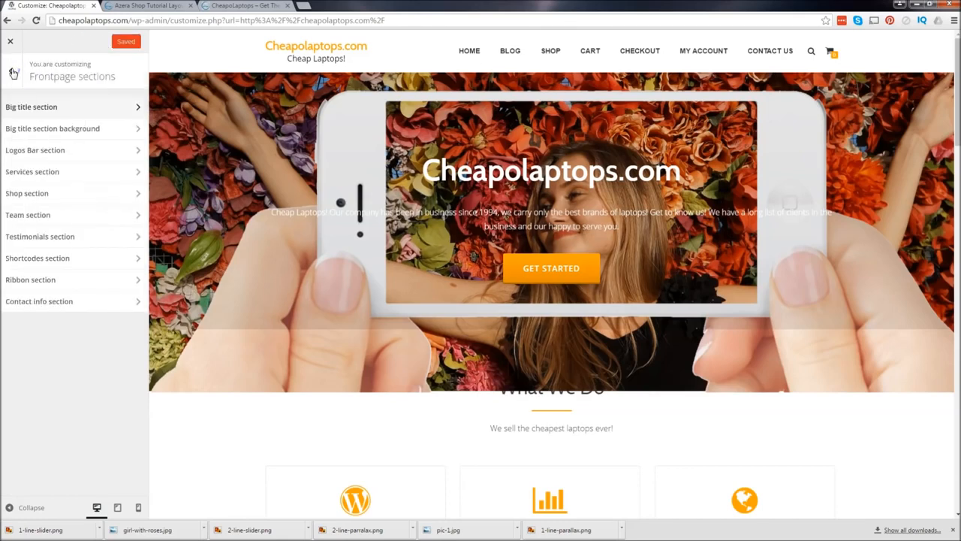
click(34, 130)
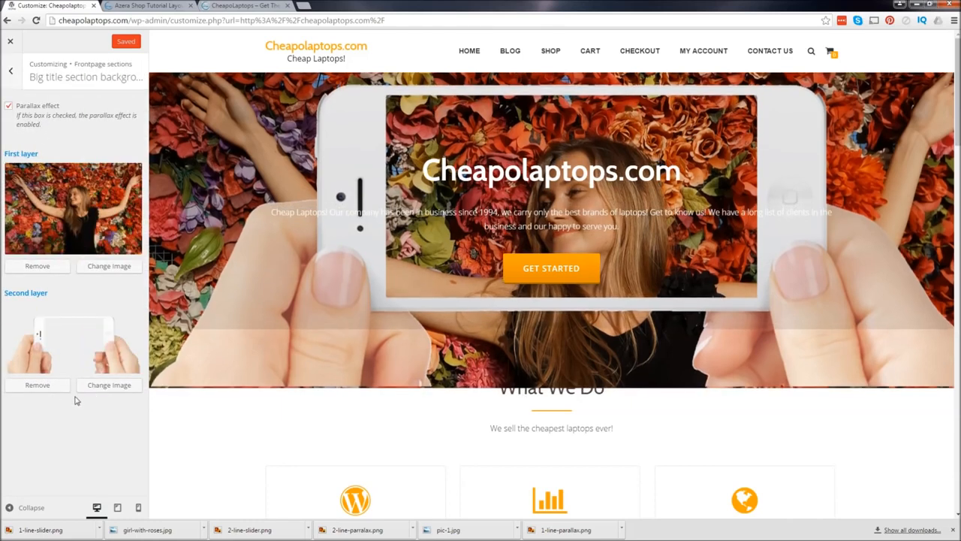
click(104, 387)
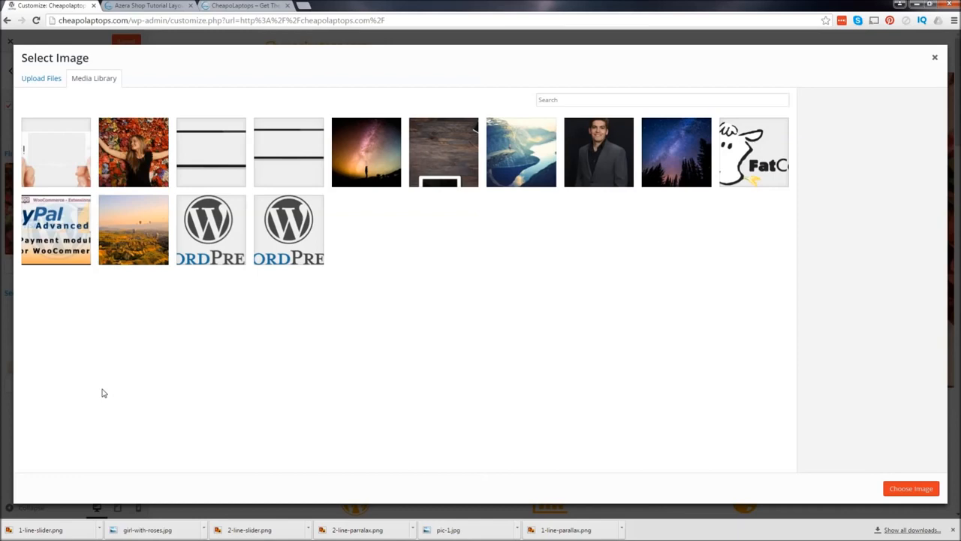
click(31, 81)
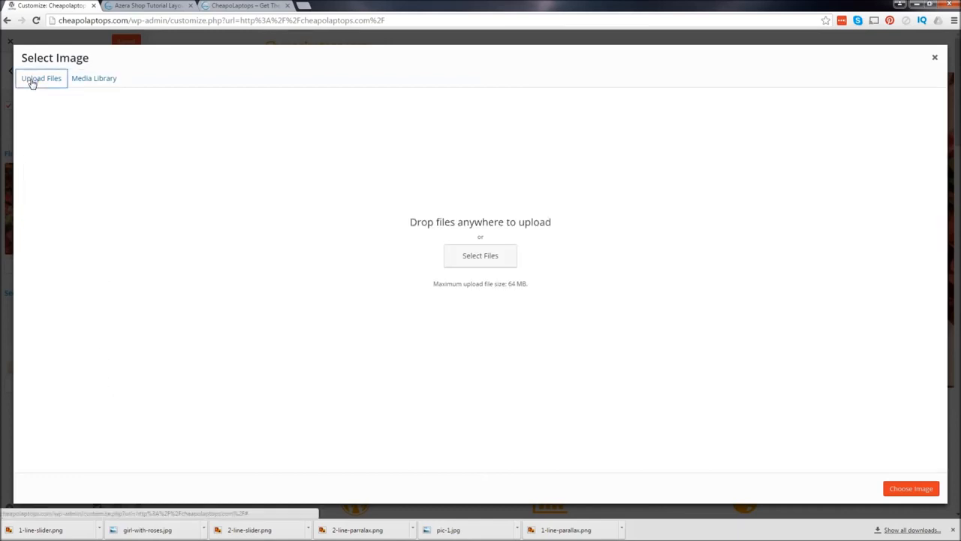
click(458, 258)
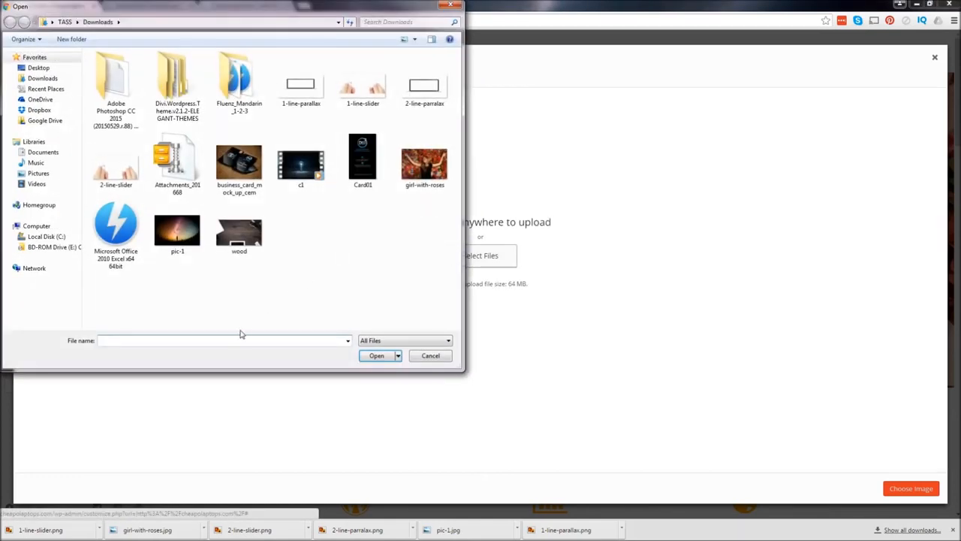
text(1)
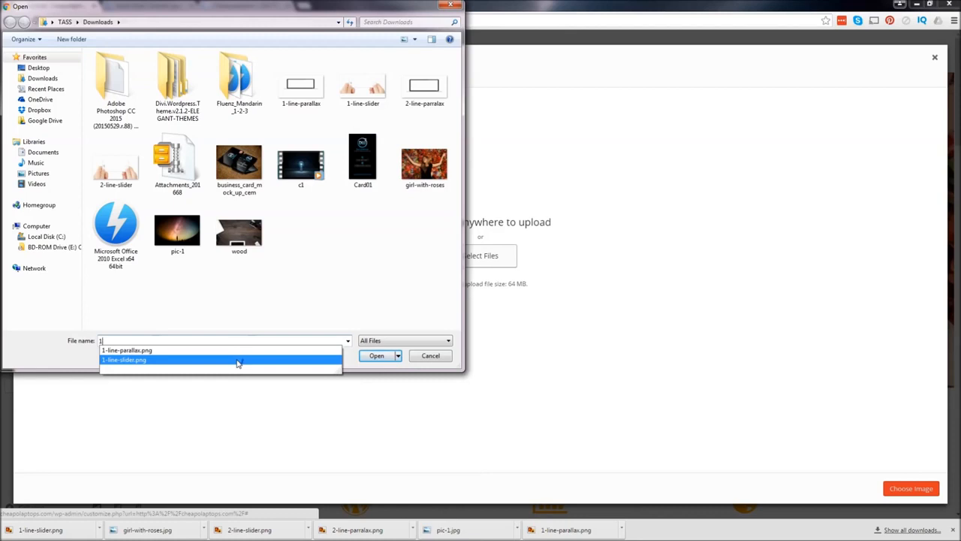
click(237, 359)
click(377, 356)
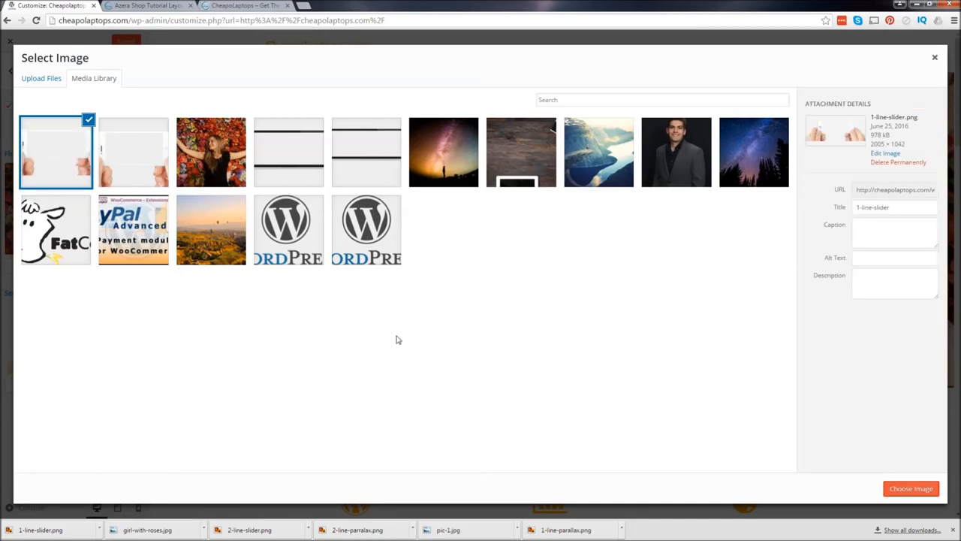
click(909, 488)
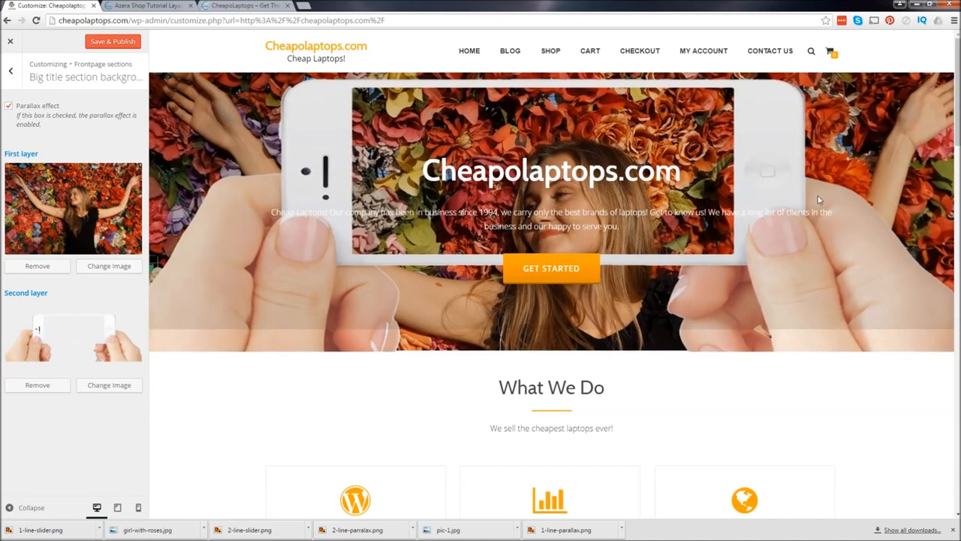
Step: Publish the one-line phone background and close the customizer to check the title on the live front page
click(134, 47)
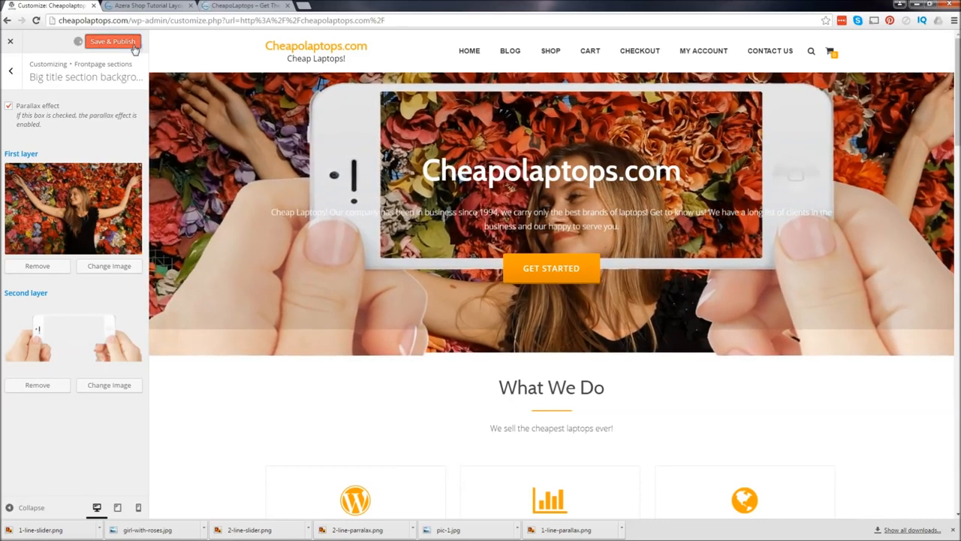
click(11, 42)
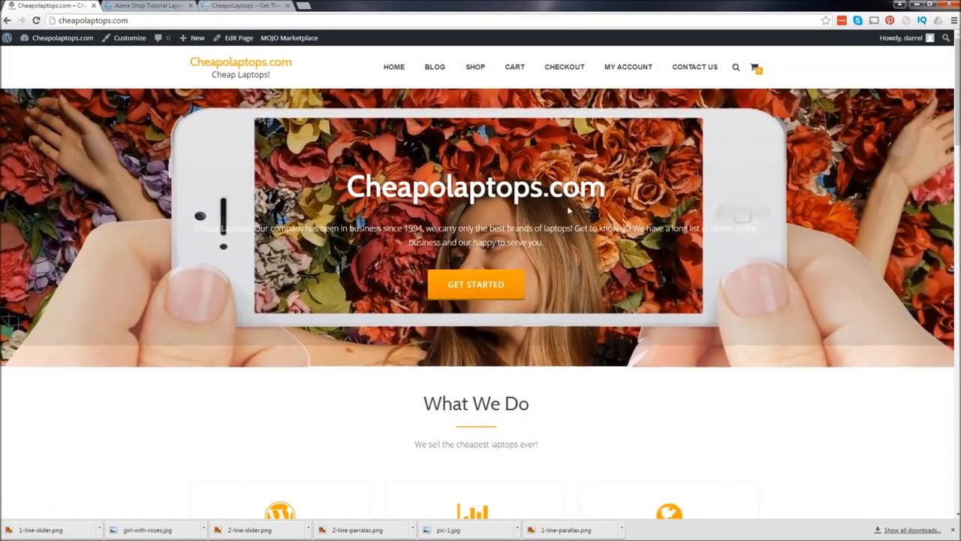
drag(606, 187, 344, 186)
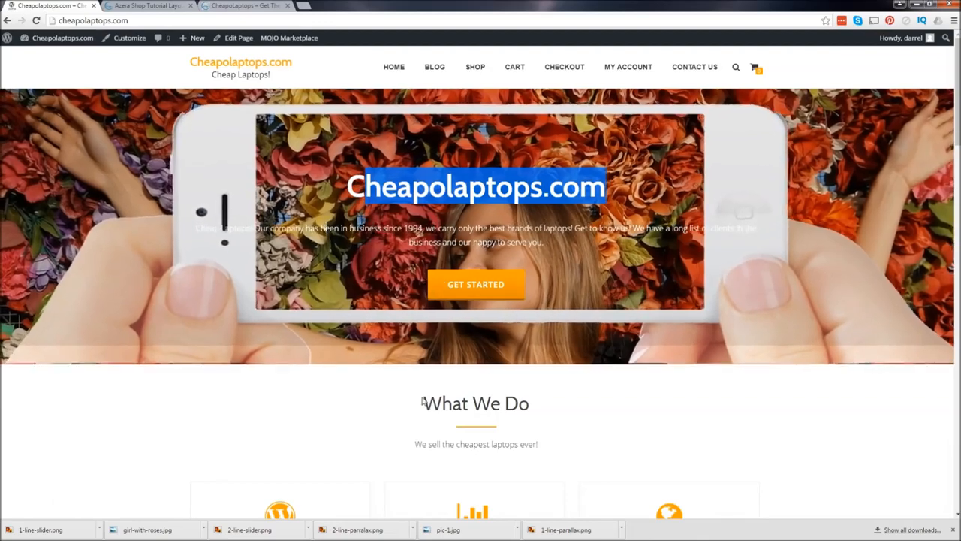
click(338, 268)
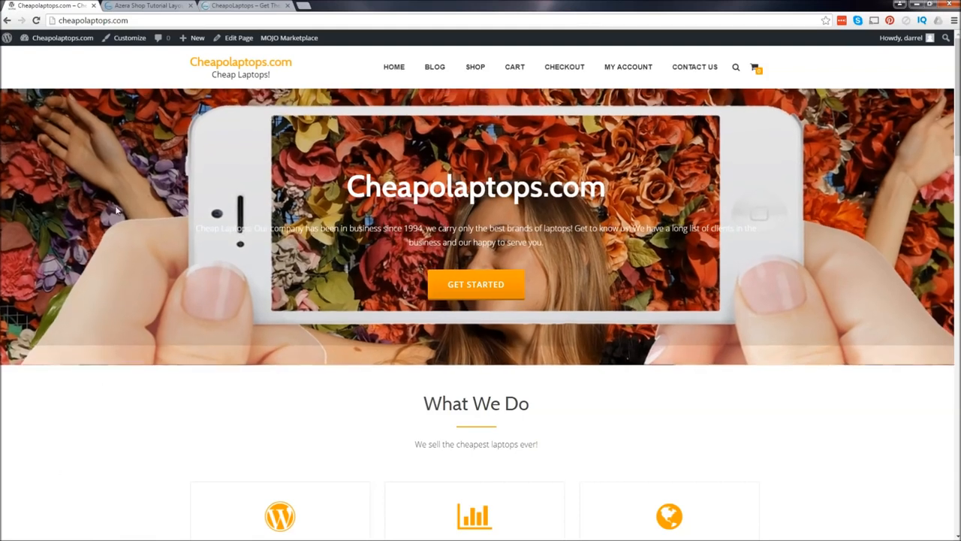
Step: Create a new WooCommerce product and name it "Amazing Laptop"
mouse_move(191, 39)
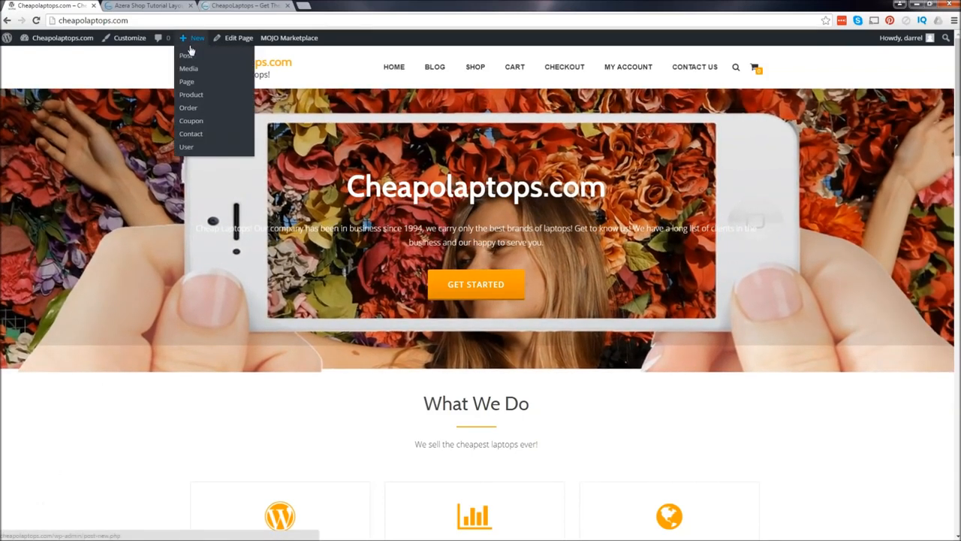
click(194, 98)
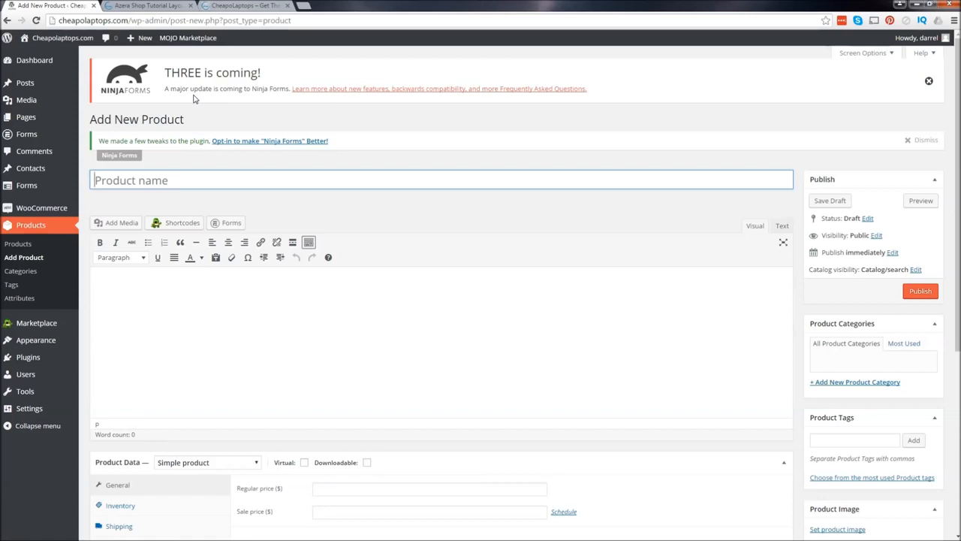
text(Amazing Laptops)
key(Tab)
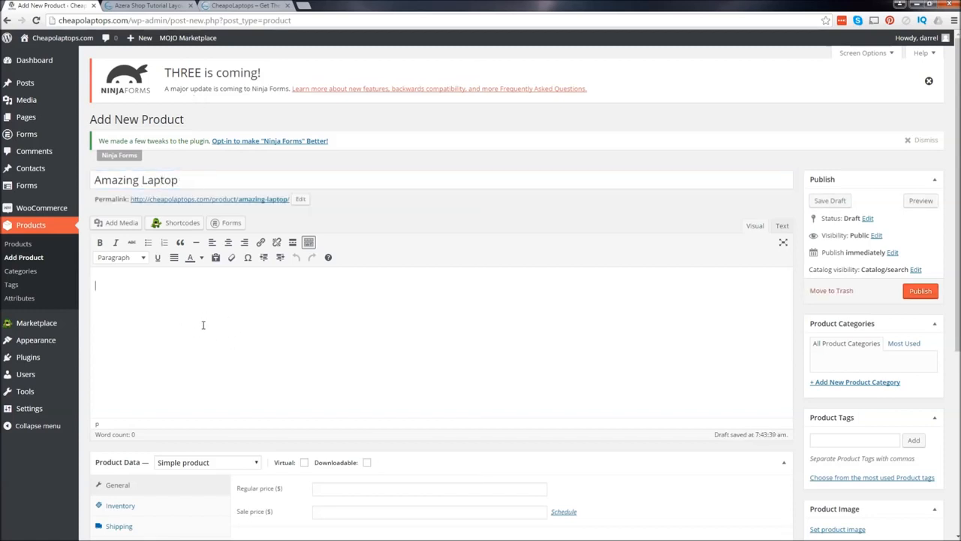
Step: Open the demo site wilsonseo.com in a new tab and view its Shop page of laptop products
click(302, 7)
text(wi)
key(Return)
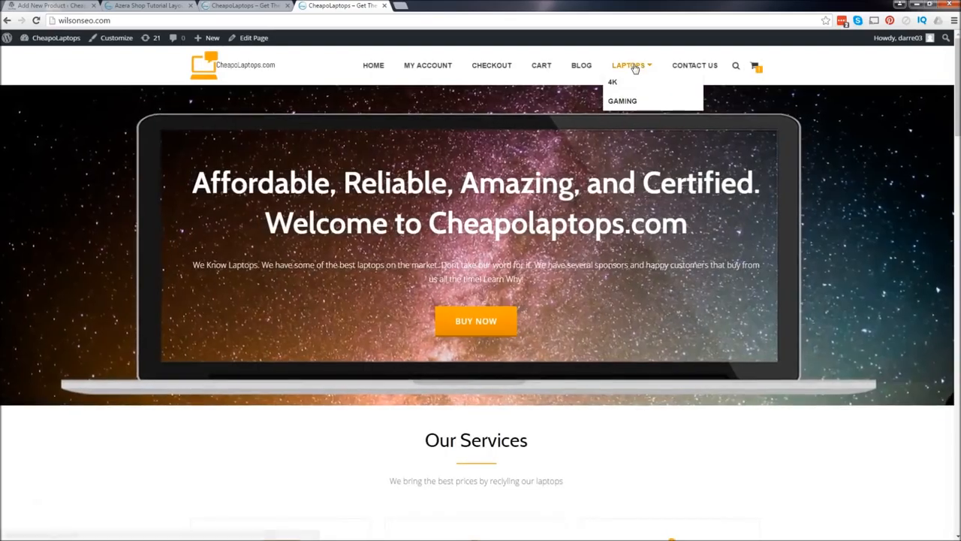
click(632, 69)
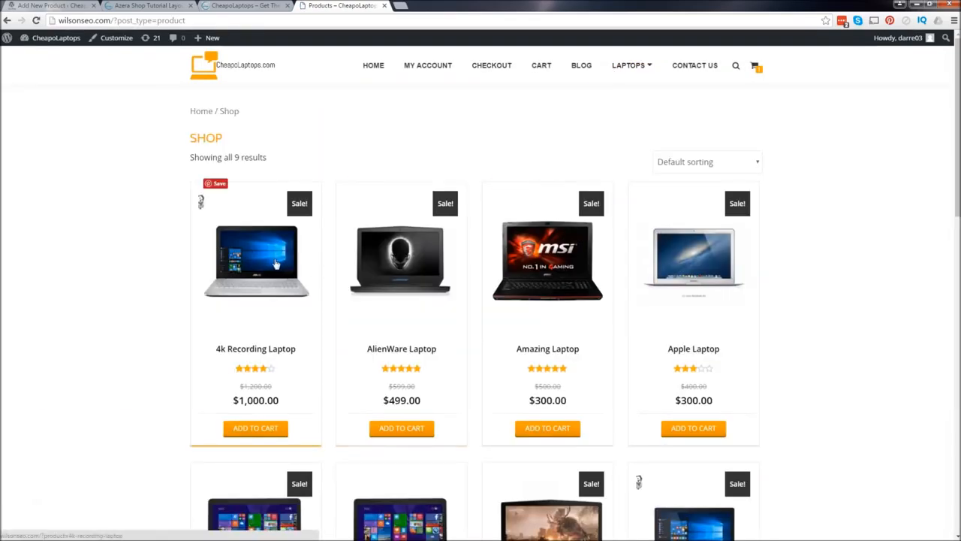
Step: Examine the demo shop's 4k Recording Laptop and Amazing Laptop pages, including the latter's short description and full product description
click(263, 255)
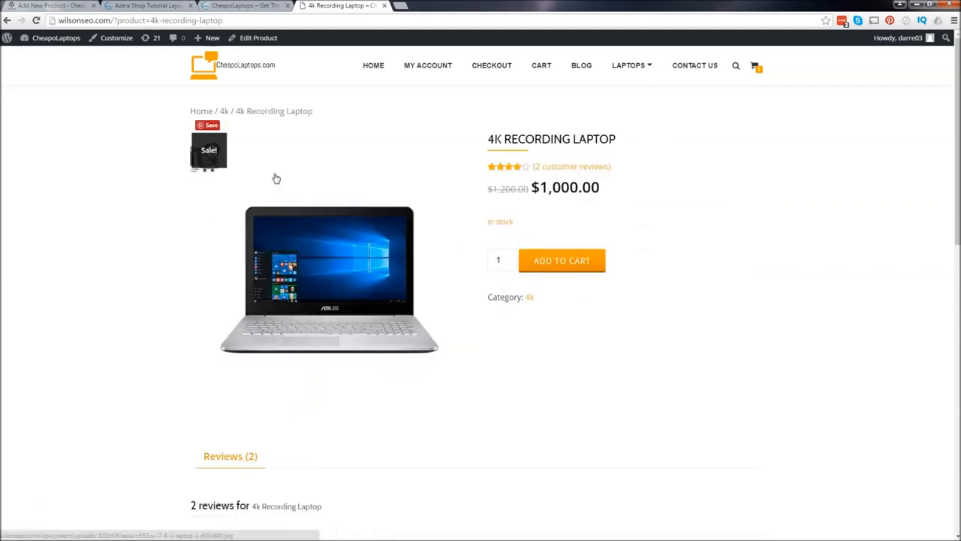
click(7, 20)
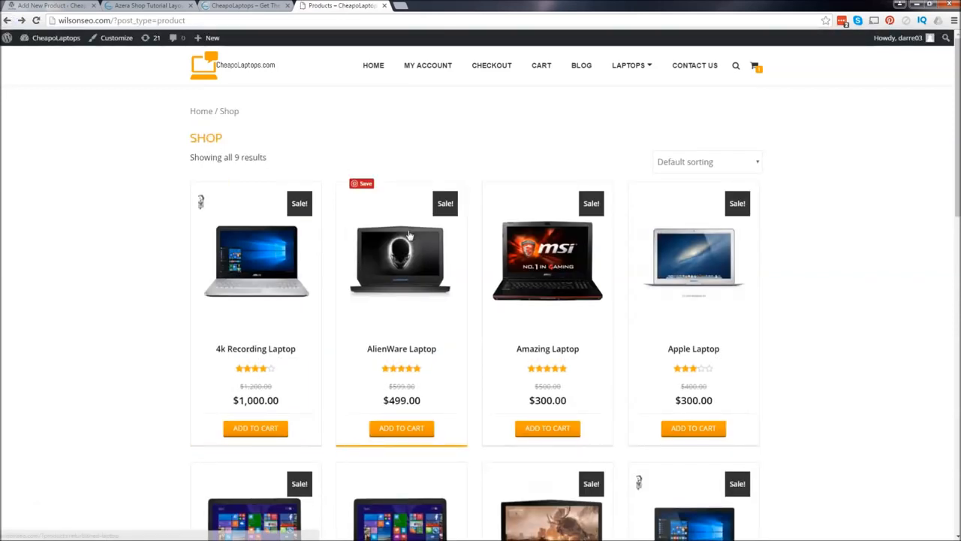
scroll(440, 264, down, 2)
click(538, 164)
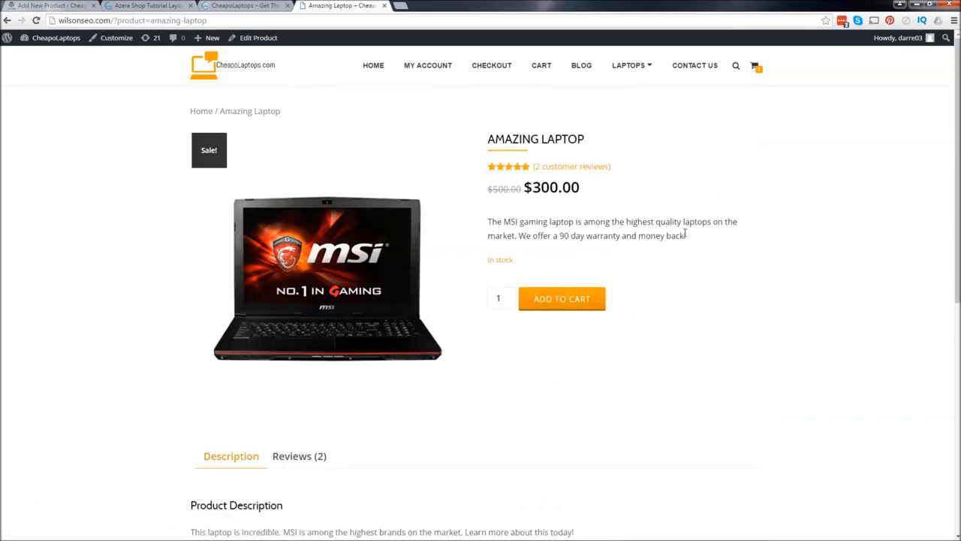
drag(690, 236, 492, 219)
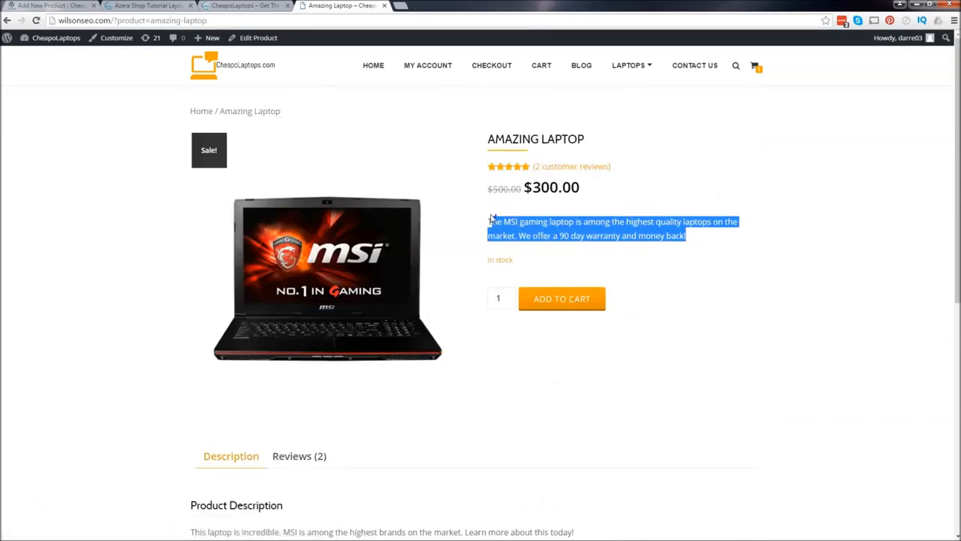
scroll(341, 411, down, 2)
drag(192, 431, 573, 432)
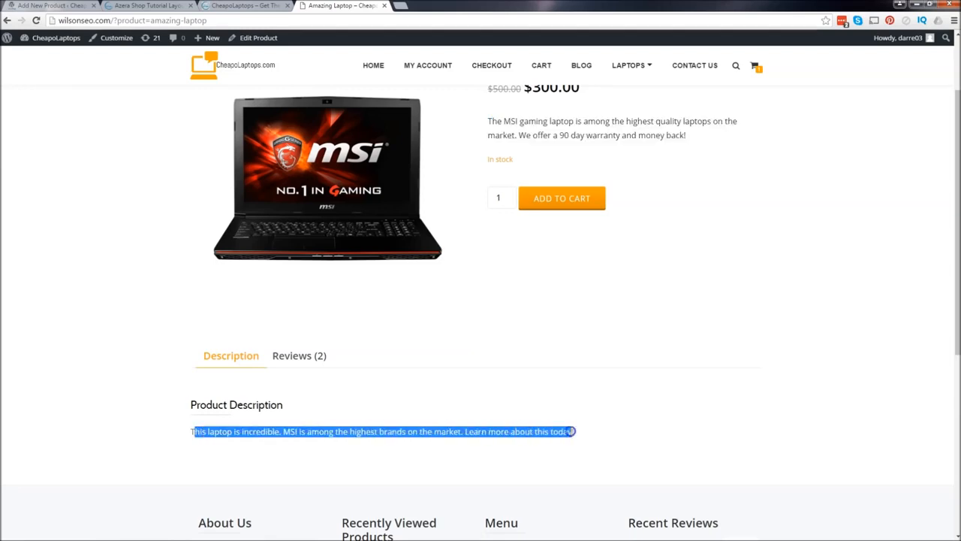
click(573, 431)
Step: Copy the Product Description text from the demo's Amazing Laptop page into the new product's main description on cheapolaptops.com
click(58, 6)
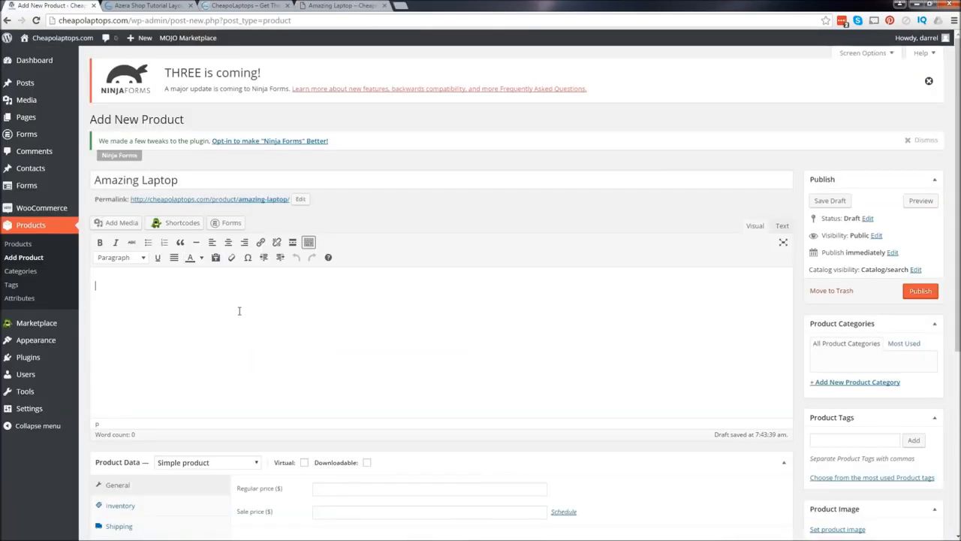
click(333, 6)
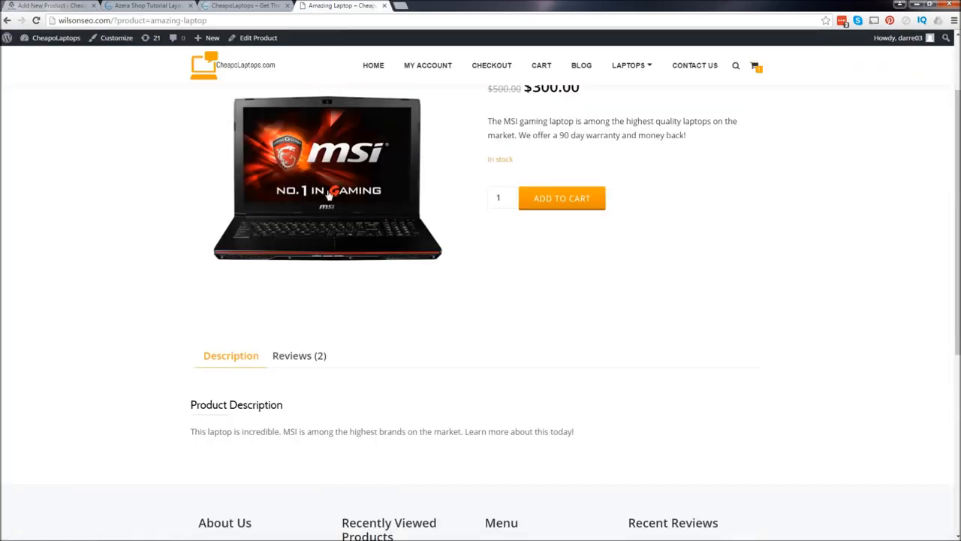
drag(584, 433, 185, 429)
key(ctrl+c)
click(55, 6)
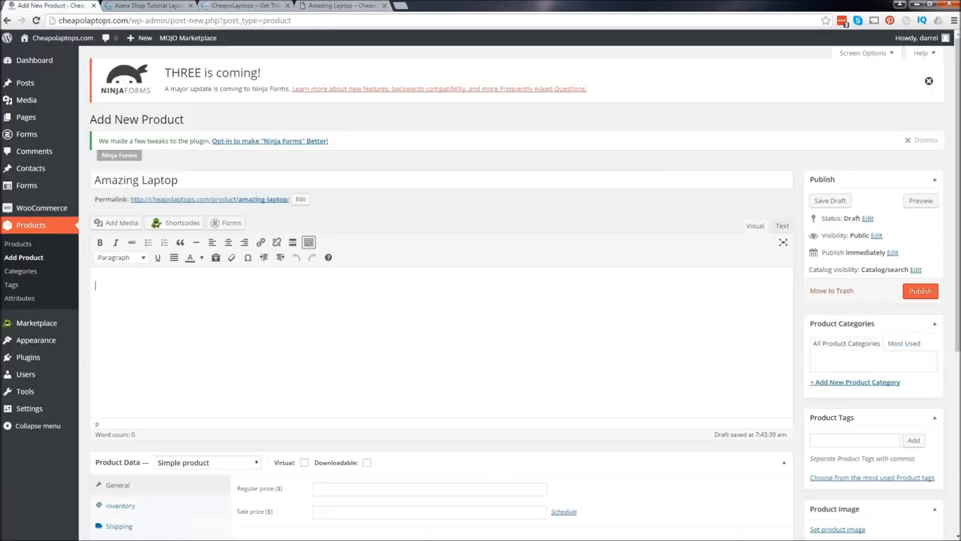
click(253, 308)
key(ctrl+v)
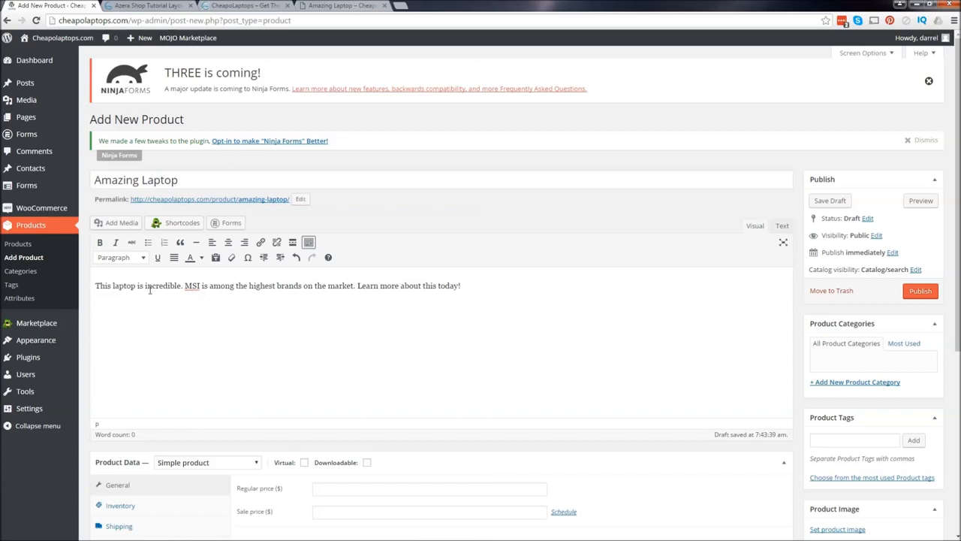
Step: Replace the word "MSI" in the product description with "Amazing Laptop!!"
double_click(193, 289)
text(Amazing Laptop!!)
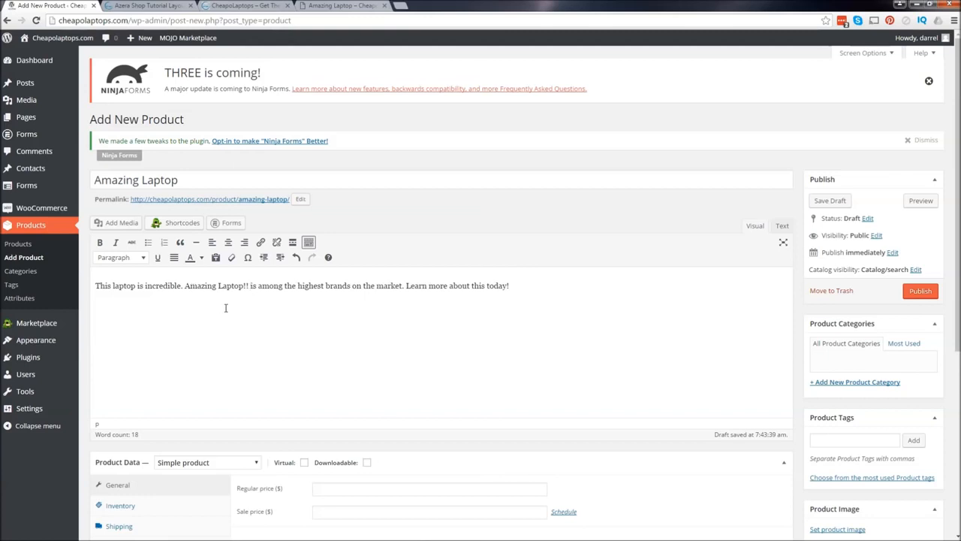
Step: Add a new product category named "Amazing Laptops" and assign it to the product
scroll(526, 286, down, 2)
scroll(588, 275, up, 1)
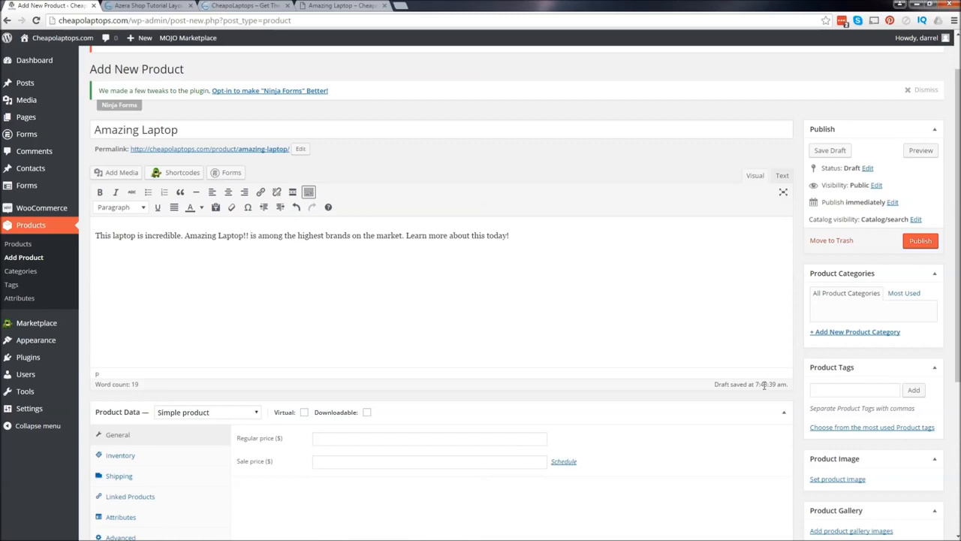
click(826, 334)
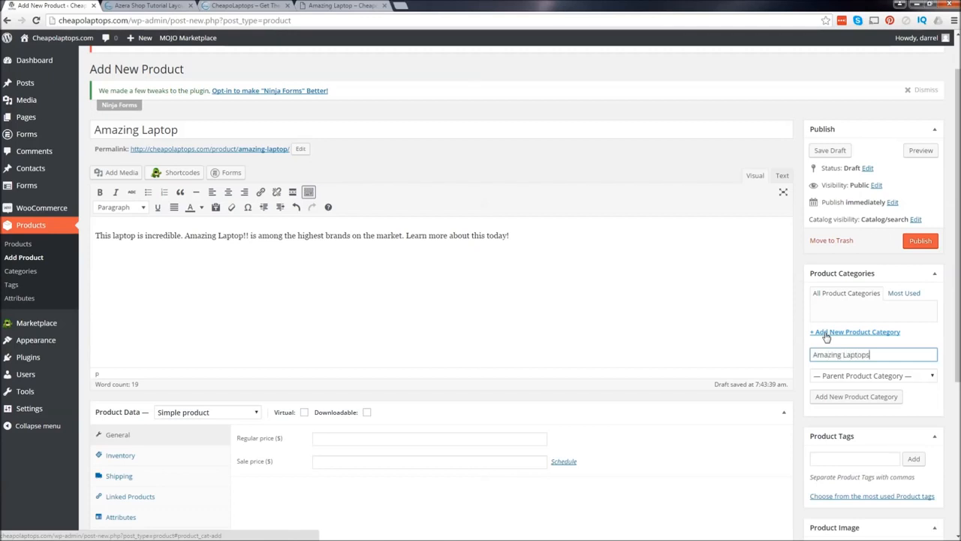
click(835, 397)
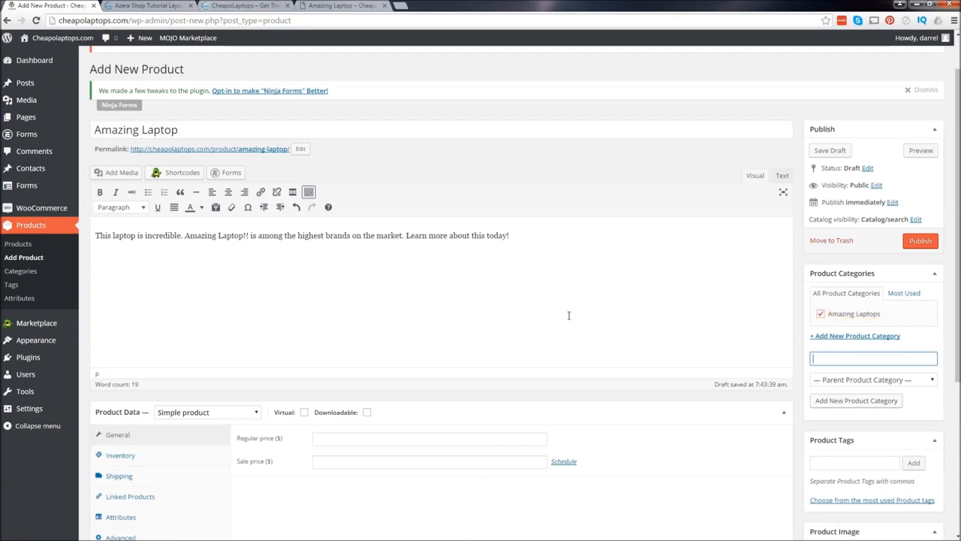
Step: Set the product's regular price to $500 and its sale price to $400
scroll(491, 285, down, 2)
click(386, 285)
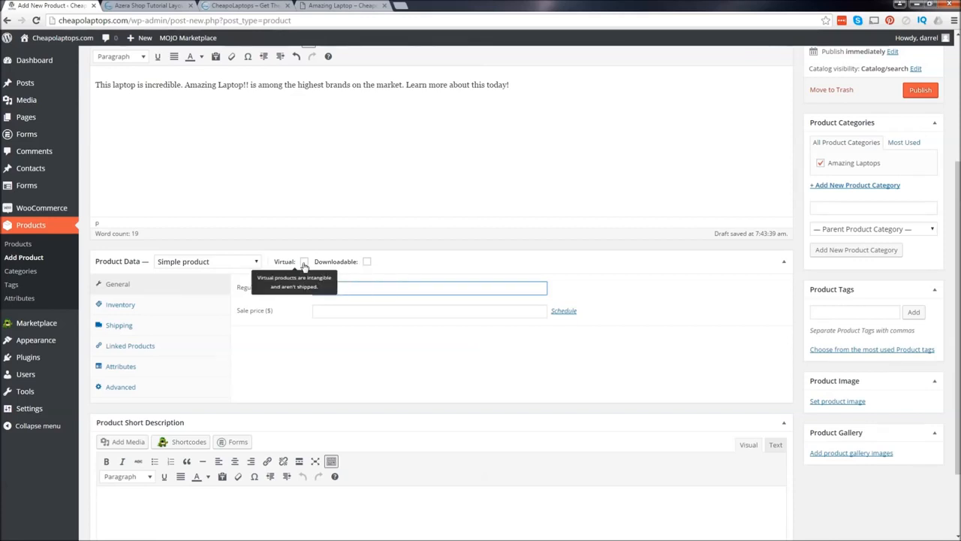
click(358, 313)
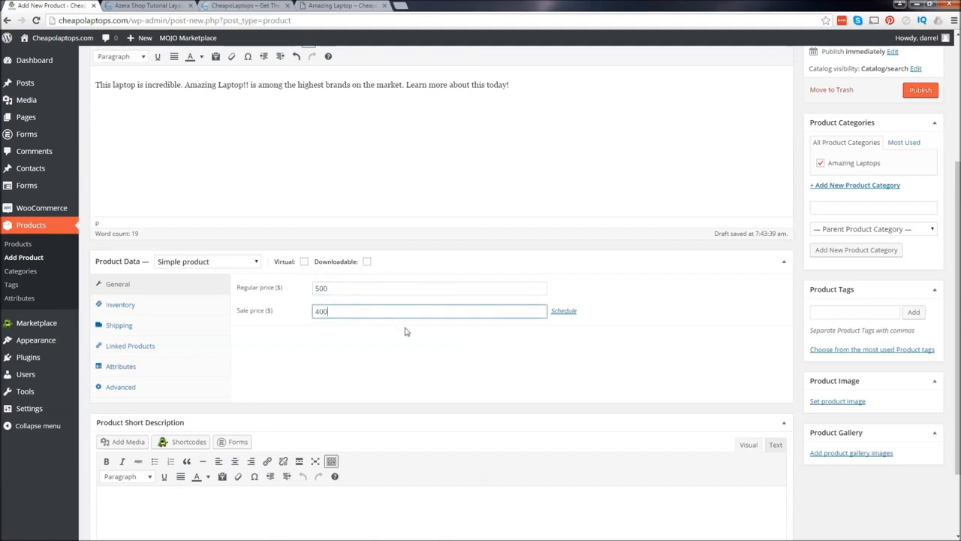
Step: Schedule the sale price to run from 2016-06-17 to 2016-06-30
click(564, 313)
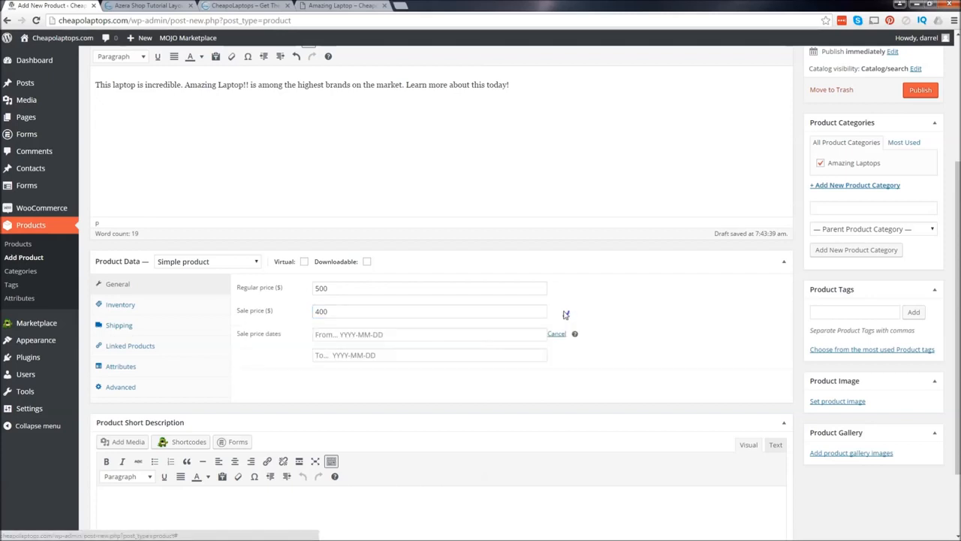
click(340, 336)
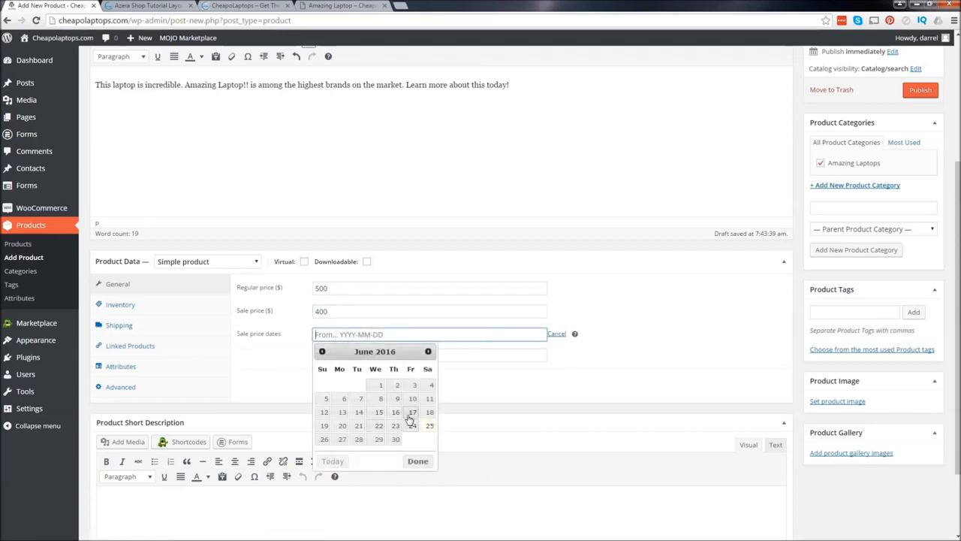
click(378, 357)
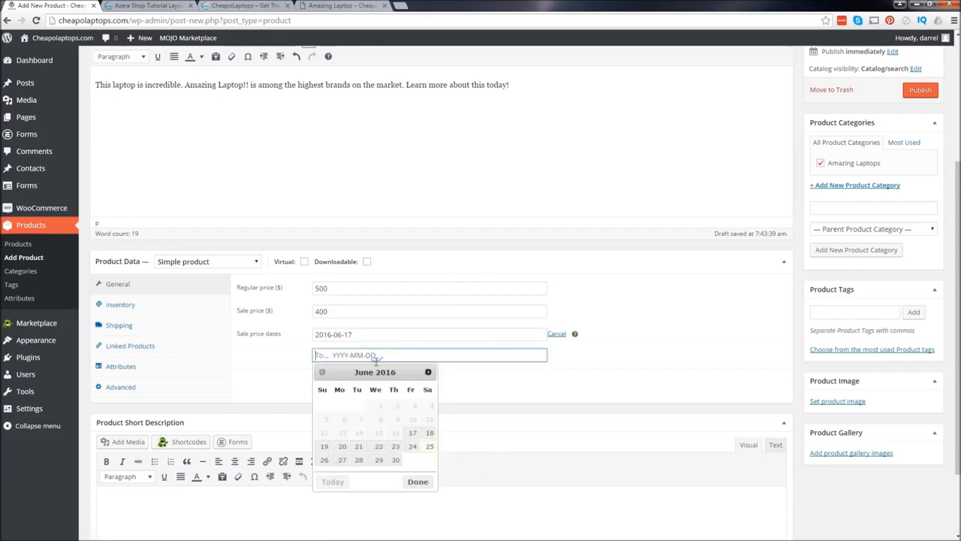
click(388, 458)
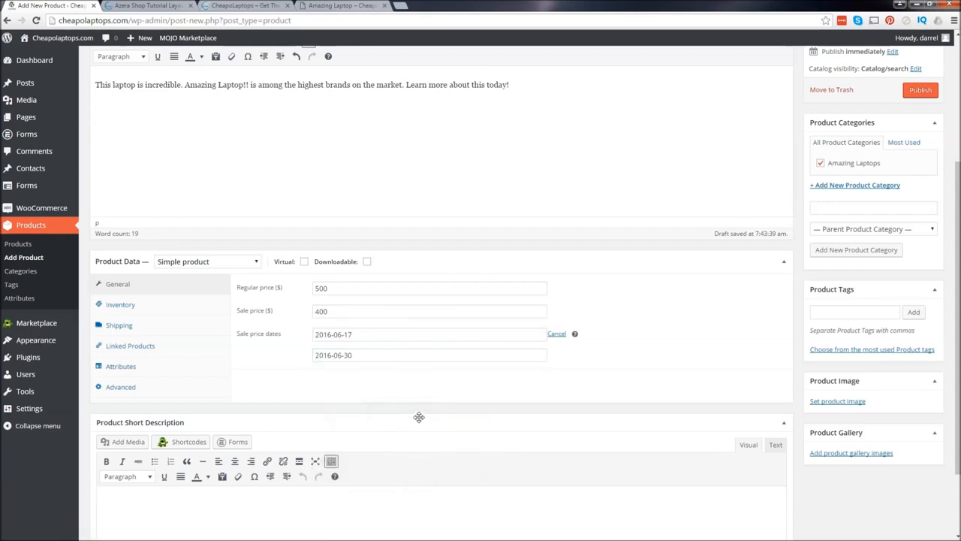
Step: Enable stock management in the product's inventory settings with a stock quantity of 1, backorders not allowed, and status In stock
click(122, 306)
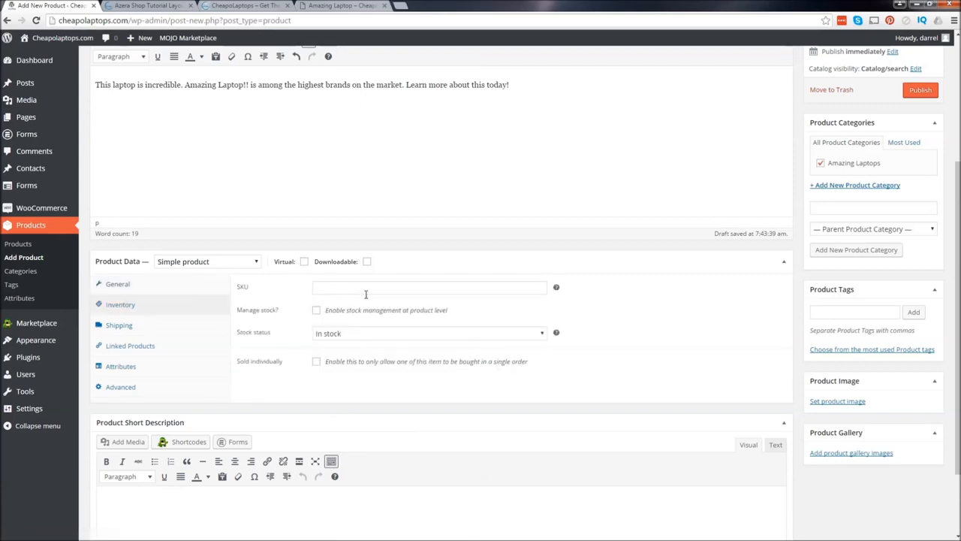
click(316, 311)
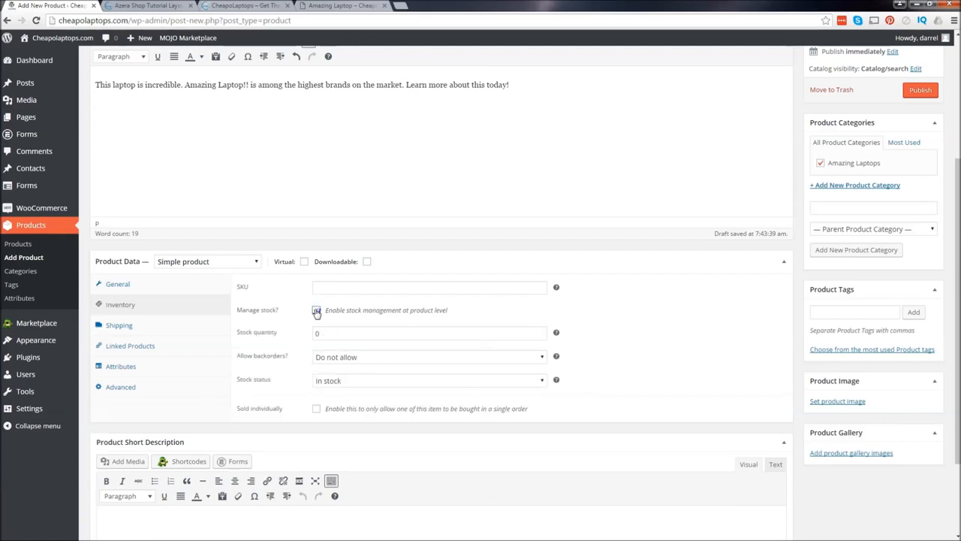
drag(333, 333, 310, 340)
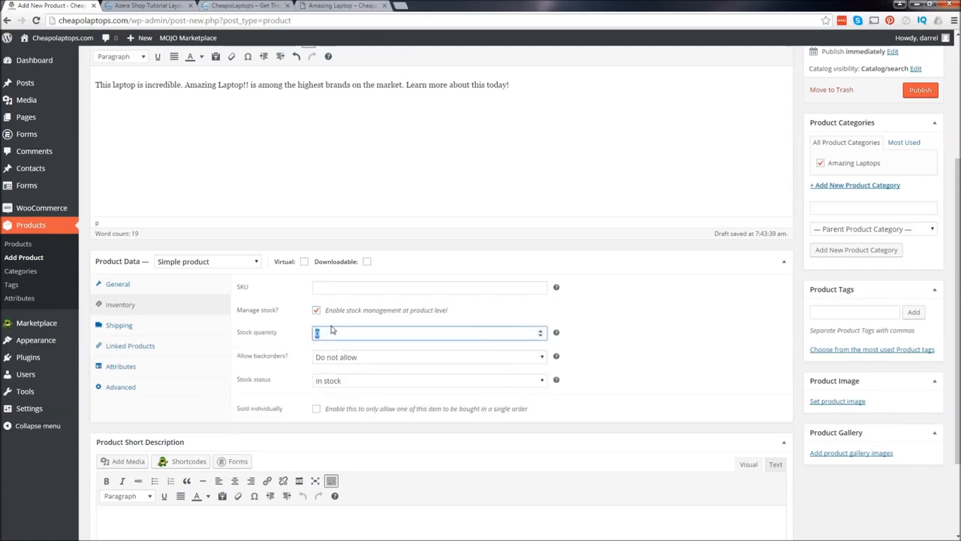
drag(334, 330, 301, 338)
click(348, 362)
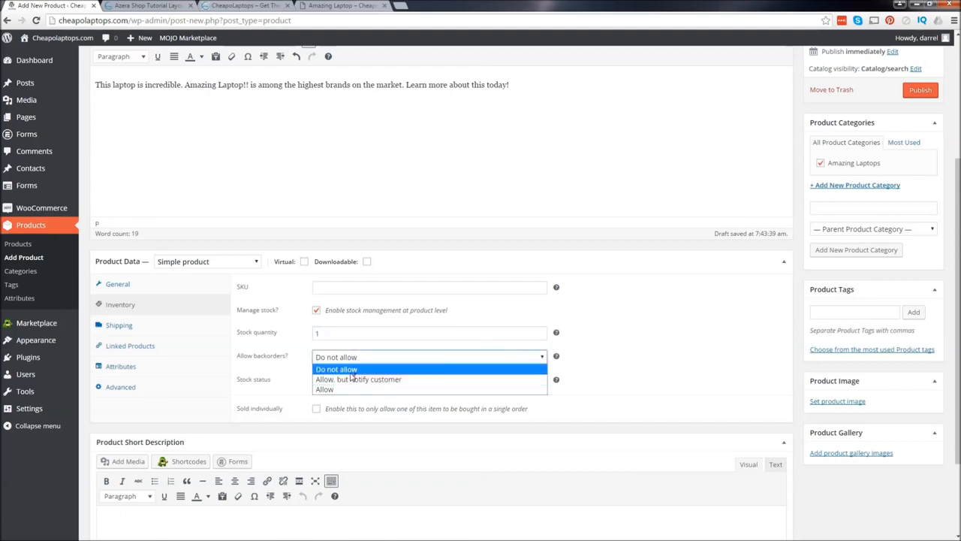
click(351, 372)
click(355, 380)
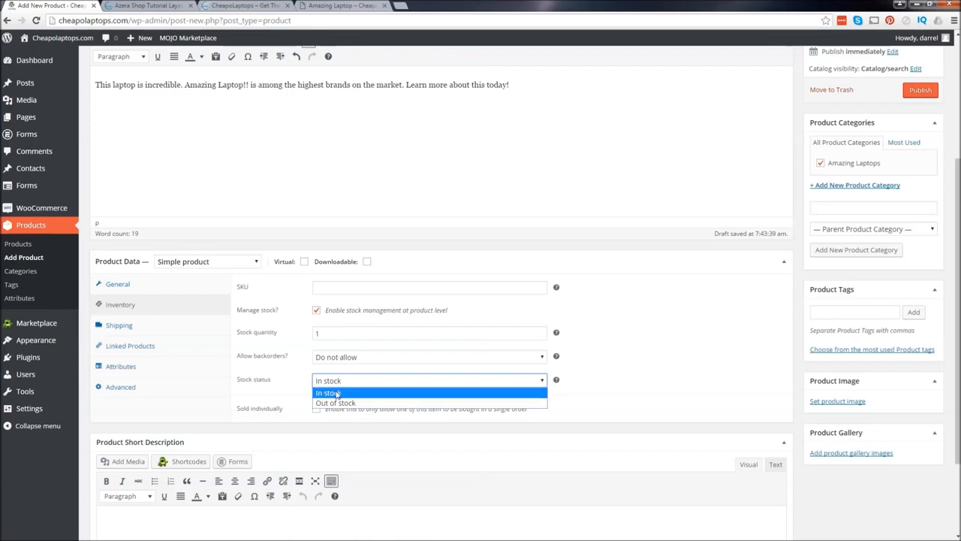
click(338, 394)
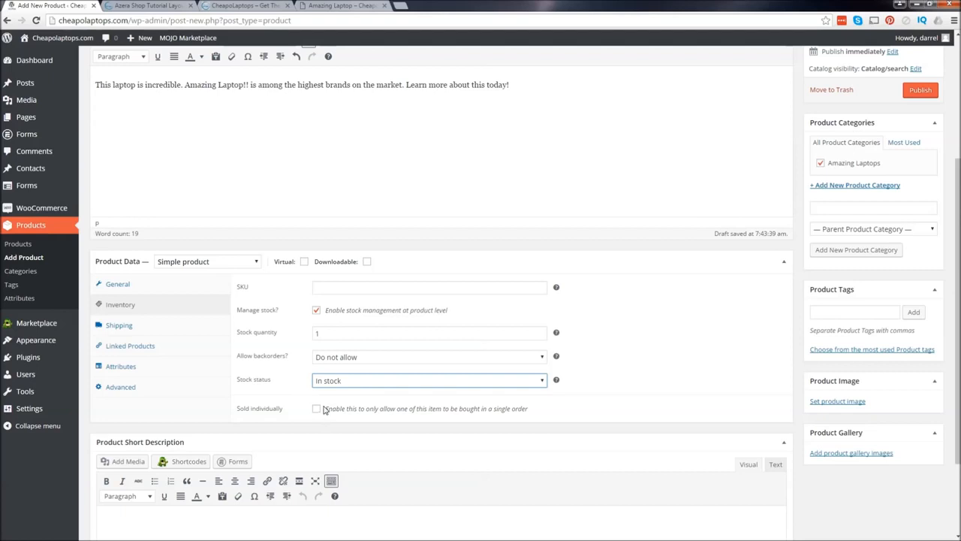
Step: Set the product's shipping weight to 2 lbs and dimensions to 15 × 10 × 23 in, with no shipping class
click(132, 328)
click(341, 291)
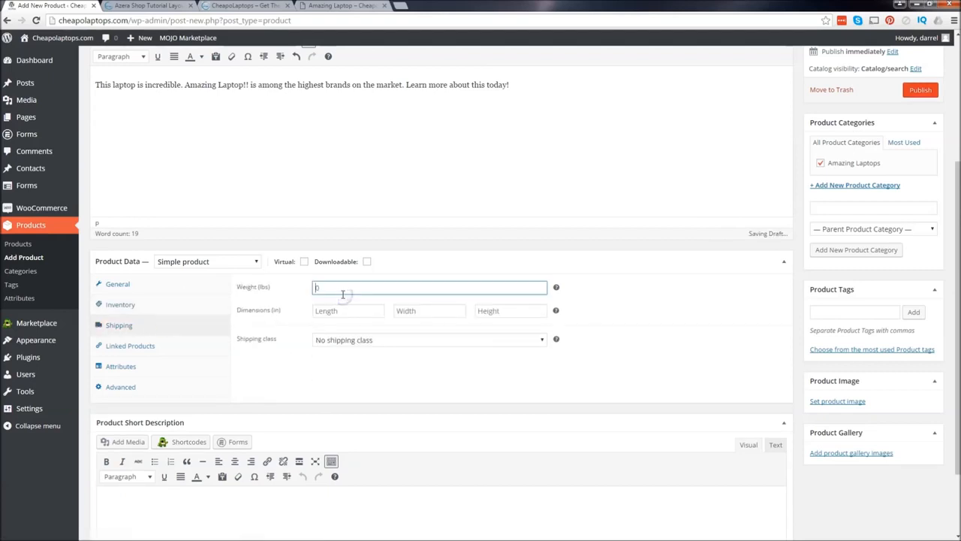
text(2)
key(Tab)
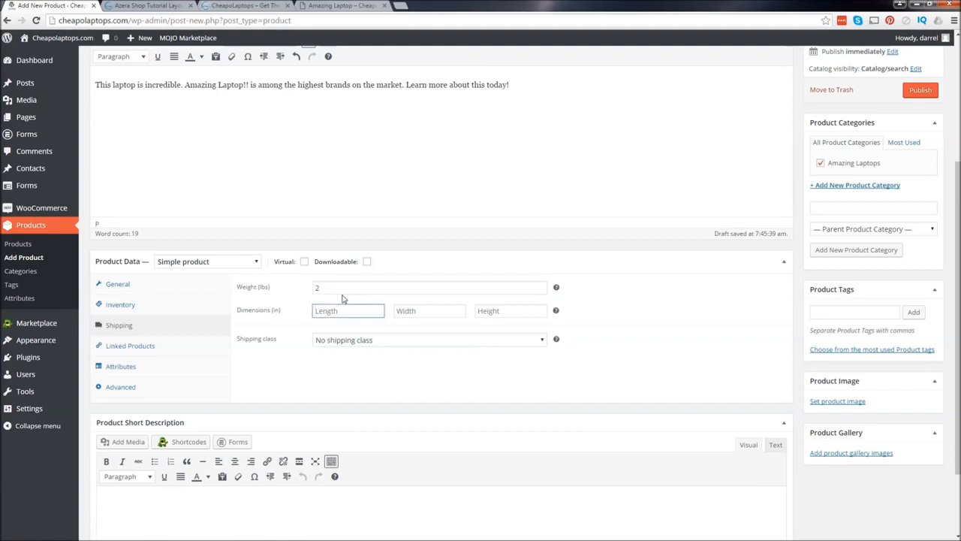
text(15)
key(Tab)
text(10)
key(Tab)
text(2)
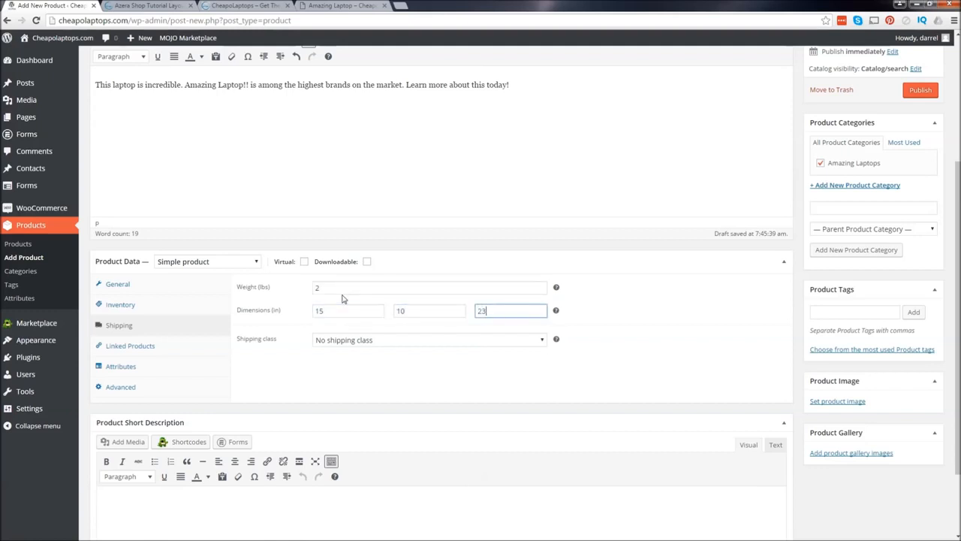
click(351, 342)
click(354, 355)
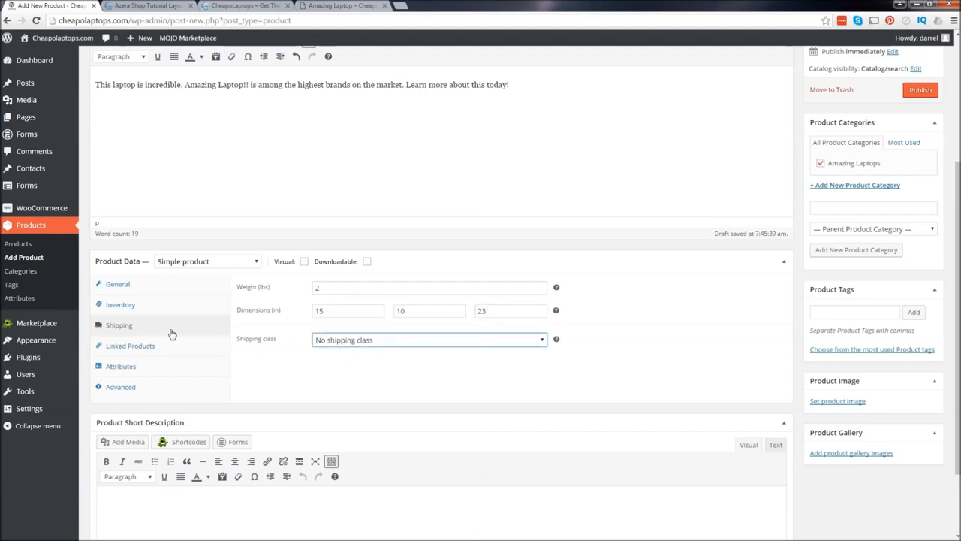
Step: Check the product's linked-product help and attribute options, and enter the purchase note "Good Deal" in the advanced settings
click(146, 346)
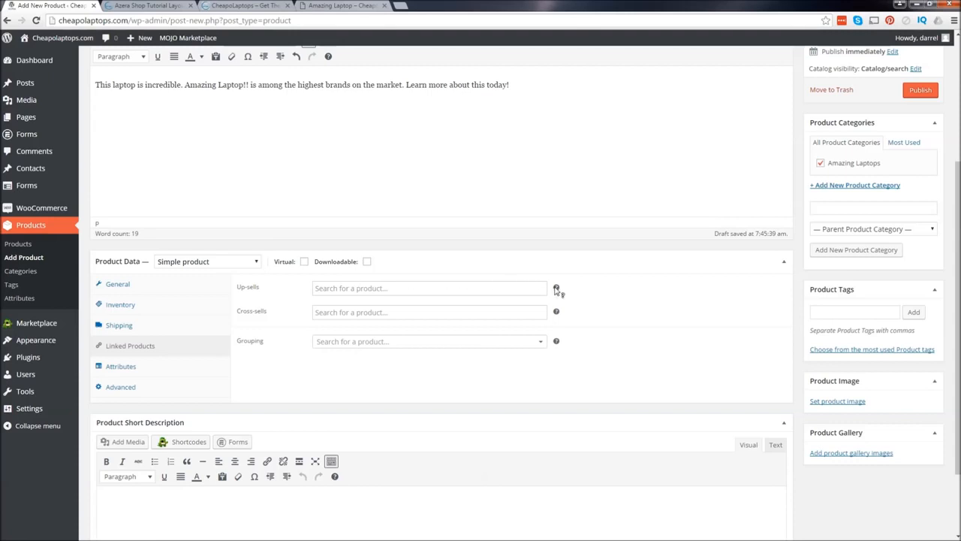
mouse_move(557, 288)
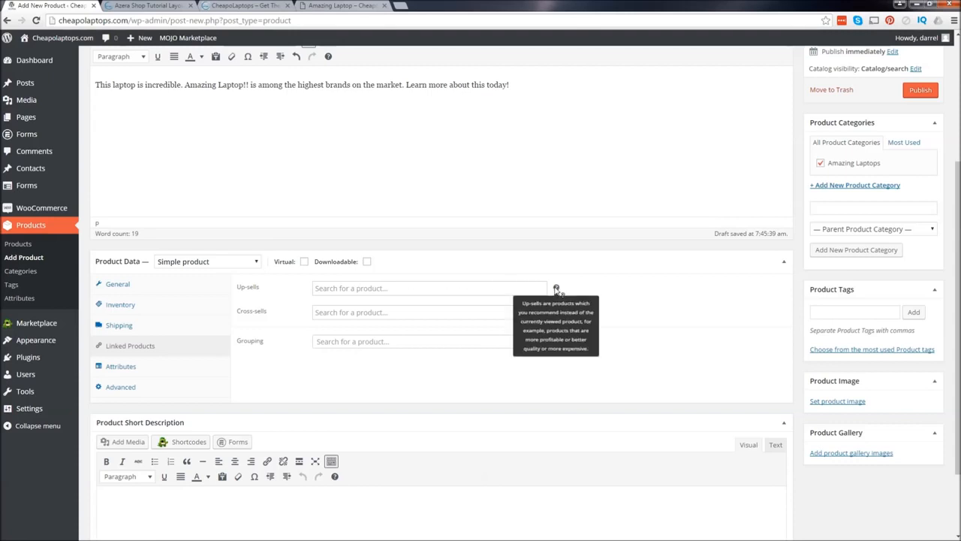
mouse_move(557, 313)
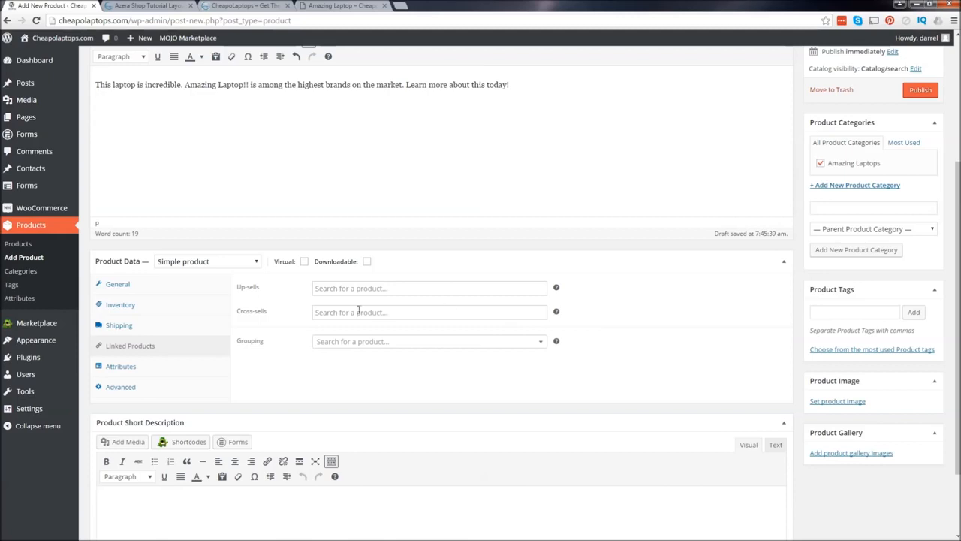
click(164, 372)
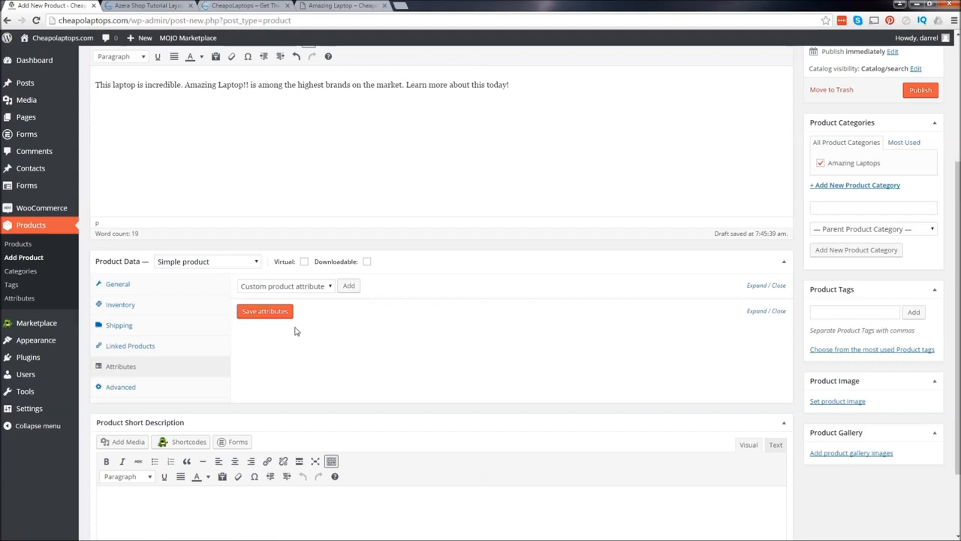
click(158, 389)
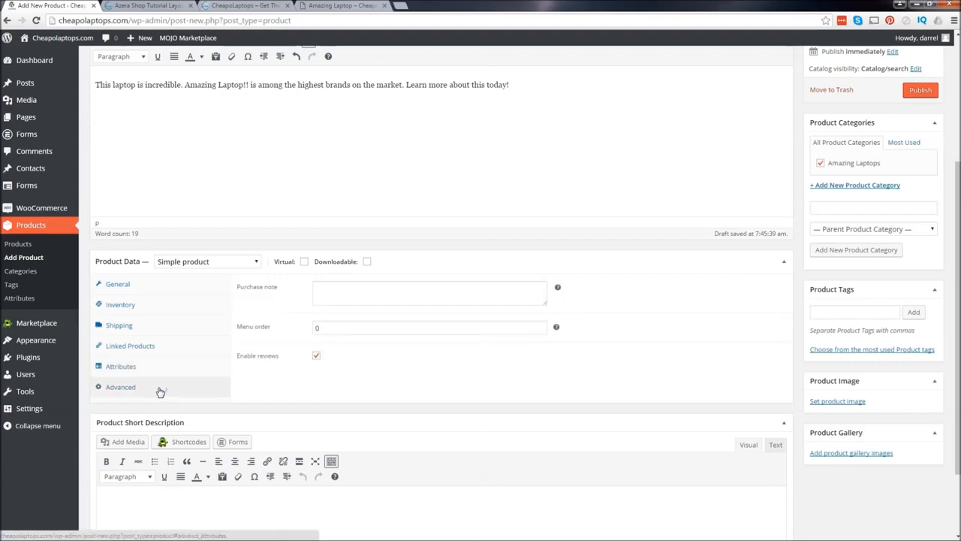
click(344, 283)
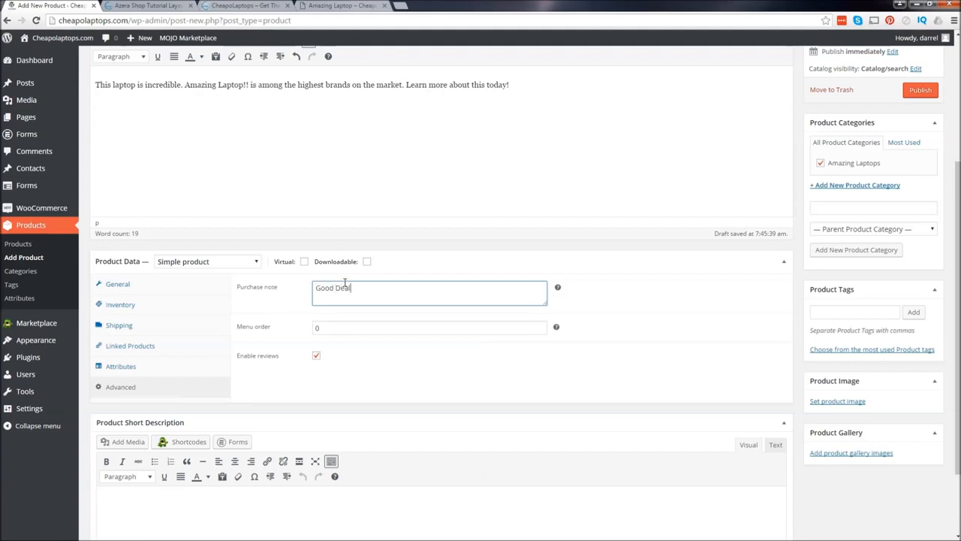
Step: Add the product tags "laptops" and "amazing" to the product
scroll(360, 341, down, 2)
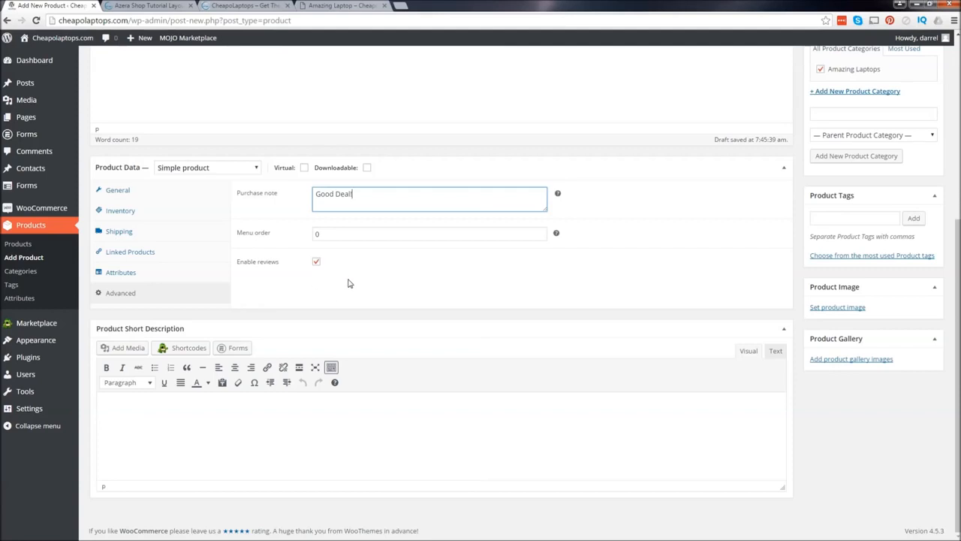
scroll(347, 281, up, 1)
click(853, 267)
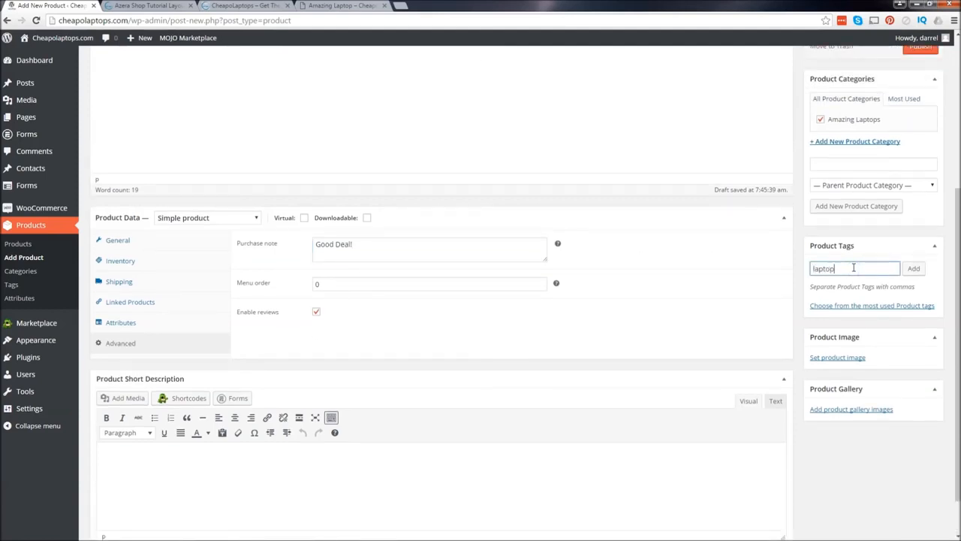
text(laptops)
key(Return)
text(amazing)
key(Return)
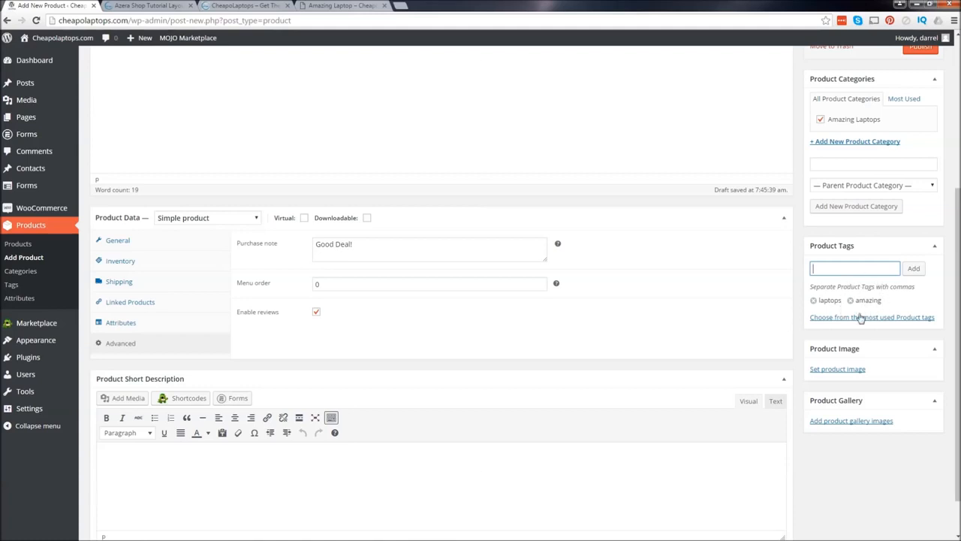
Step: Upload macbook-air-gallery5-2013-600x600 from the desktop's laptop tutorial folder and set it as the product image
click(842, 370)
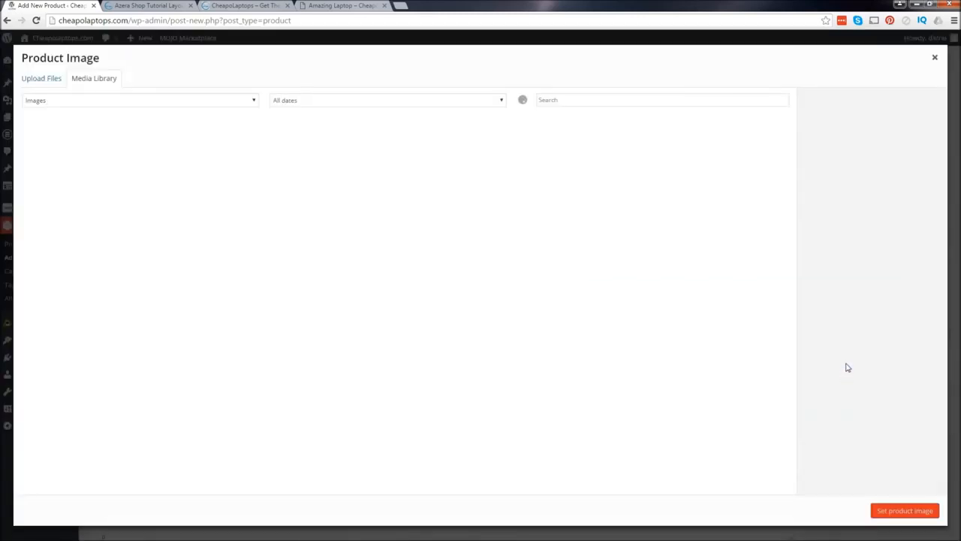
click(43, 79)
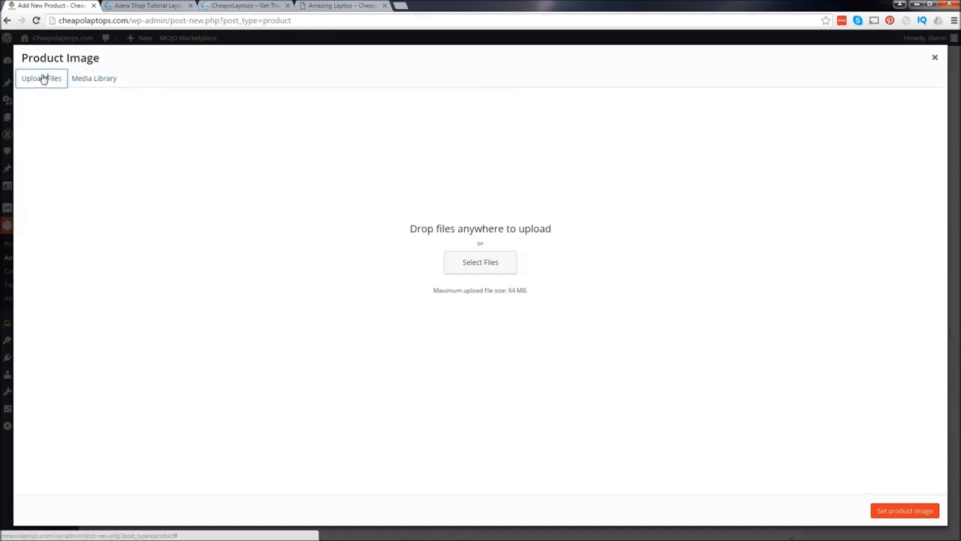
click(460, 261)
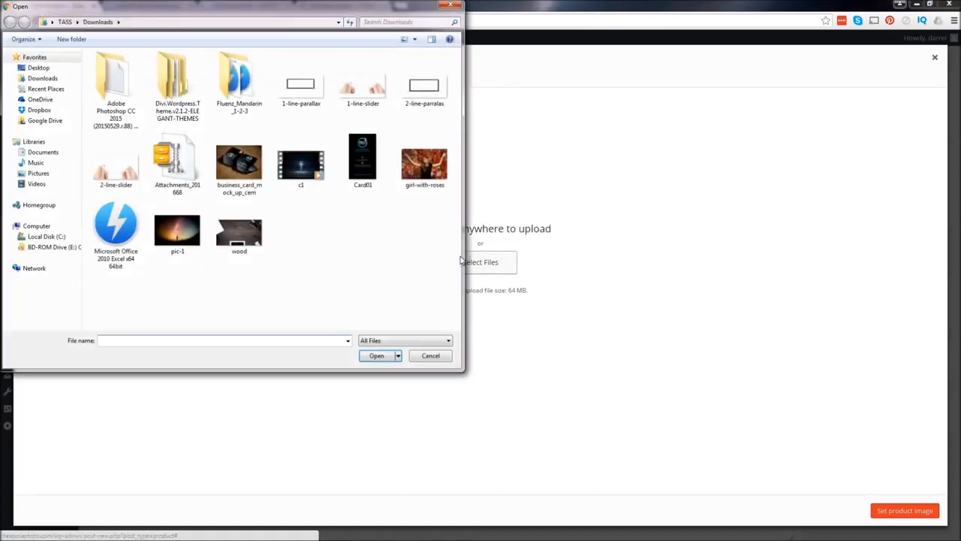
click(37, 67)
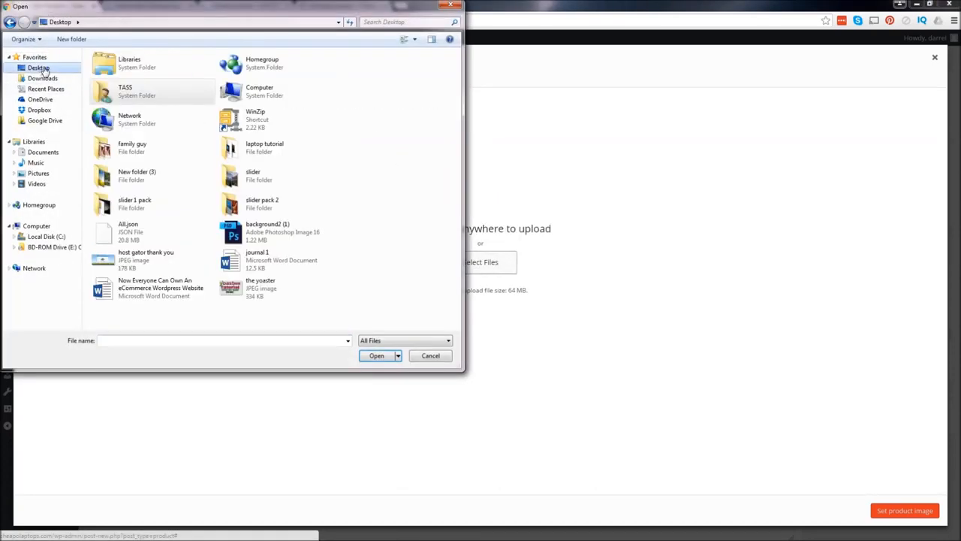
double_click(234, 148)
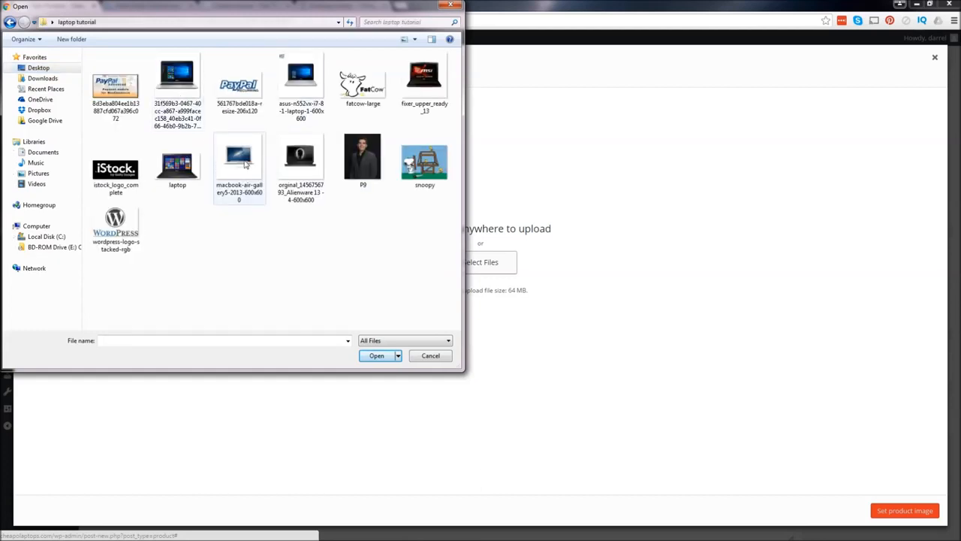
double_click(231, 169)
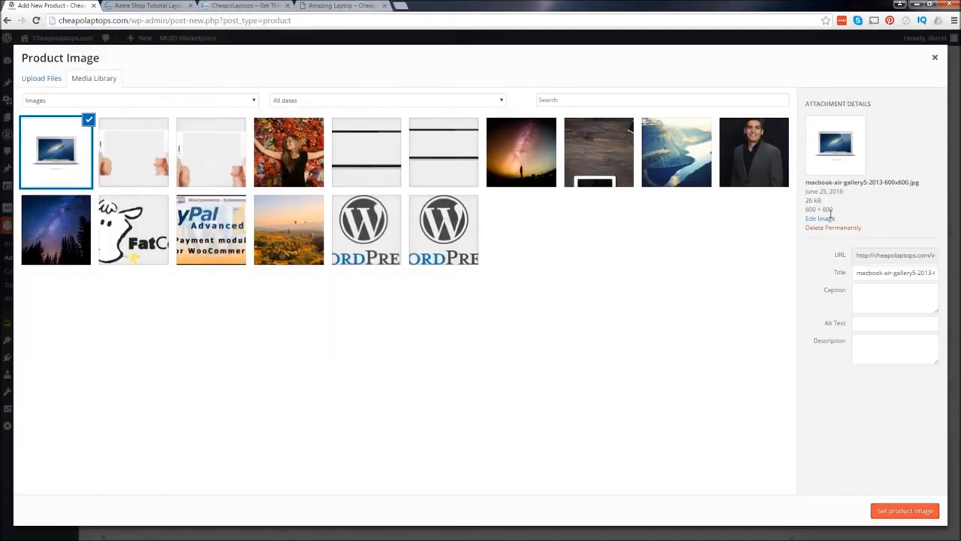
drag(832, 210, 807, 214)
click(778, 236)
click(910, 513)
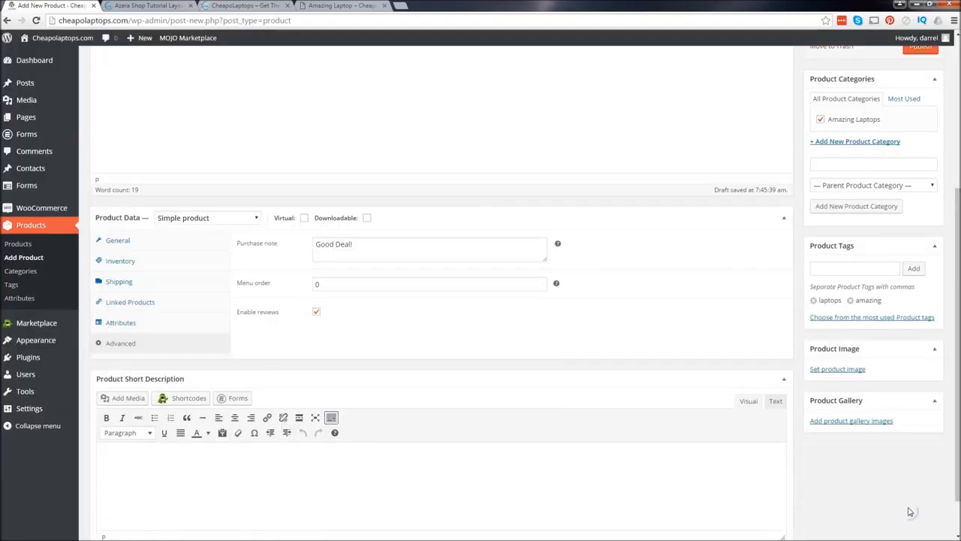
Step: Upload asus-n552vx-i7-8-1-laptop-1-600x600 from the laptop tutorial folder and add it to the product gallery
scroll(870, 429, down, 2)
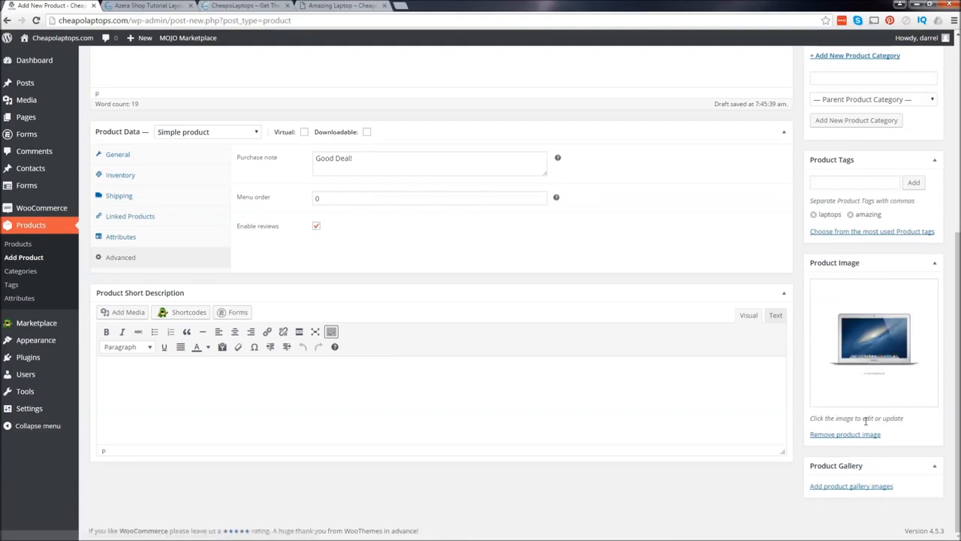
click(873, 487)
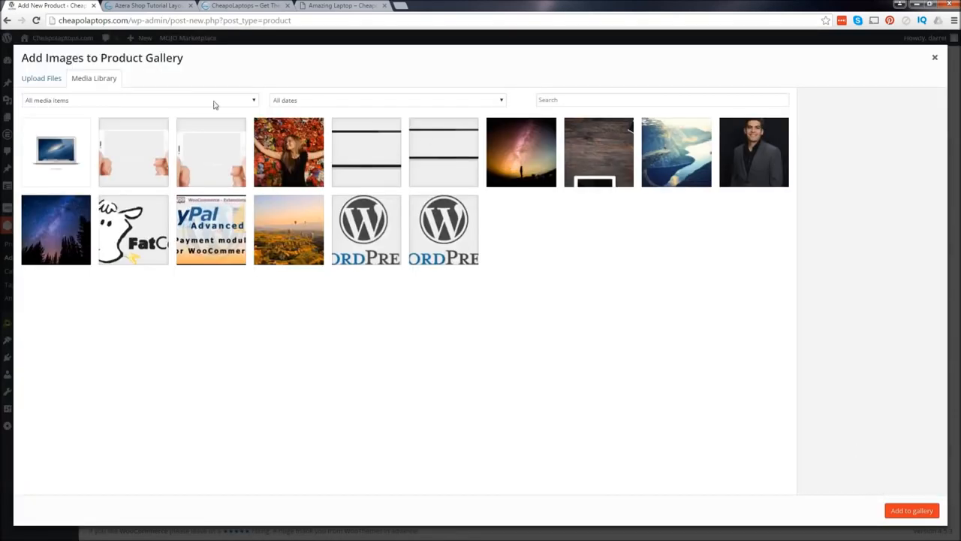
click(44, 79)
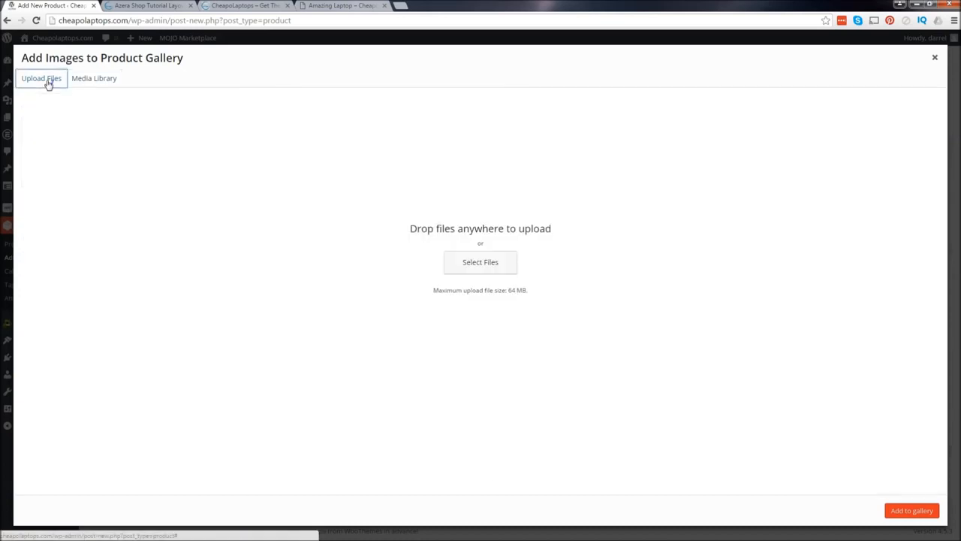
click(471, 271)
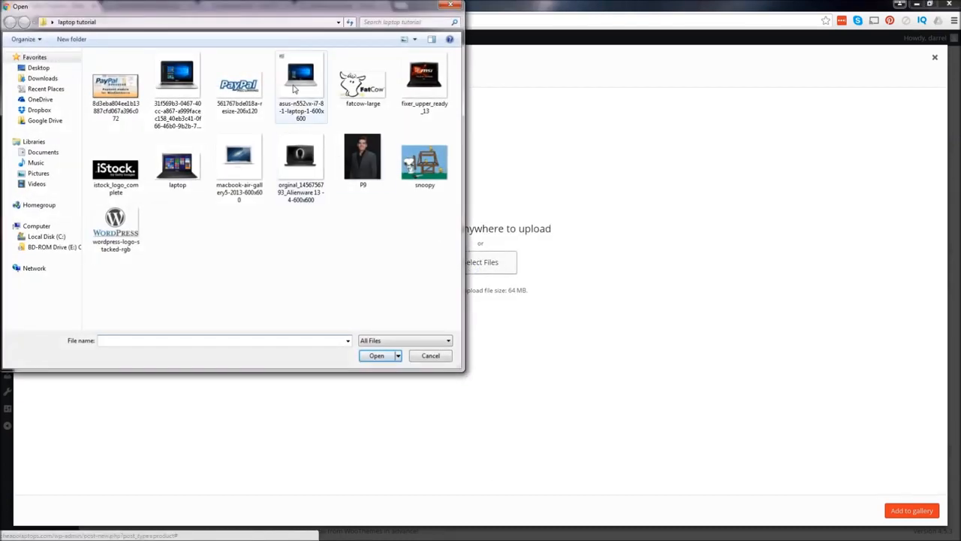
click(300, 82)
click(382, 356)
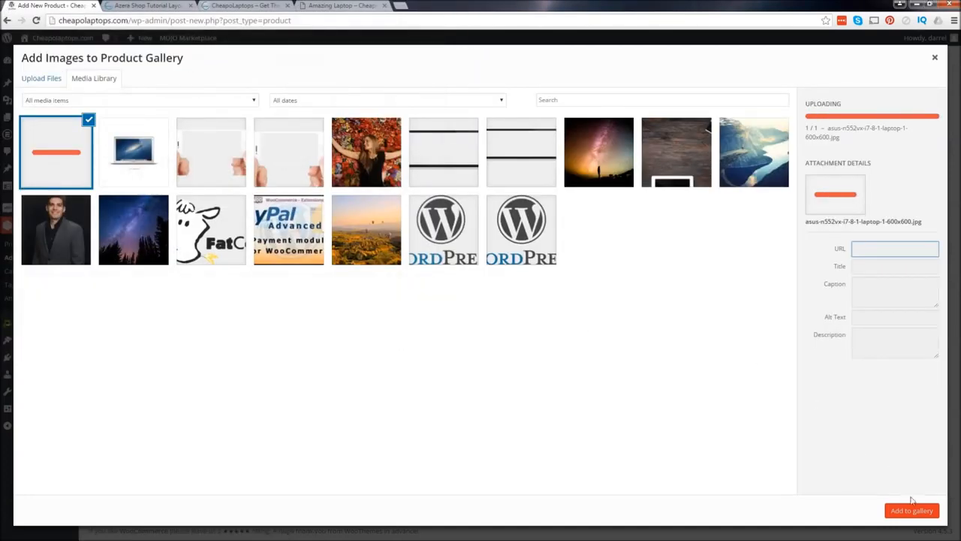
click(912, 510)
Step: Upload the same ASUS laptop image a second time and add it to the product gallery as another picture
scroll(889, 459, down, 1)
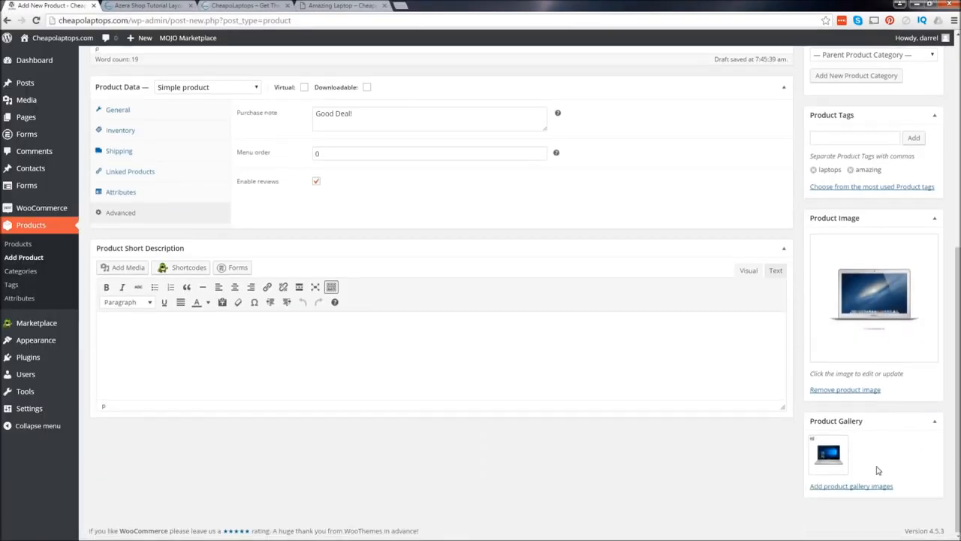
click(851, 486)
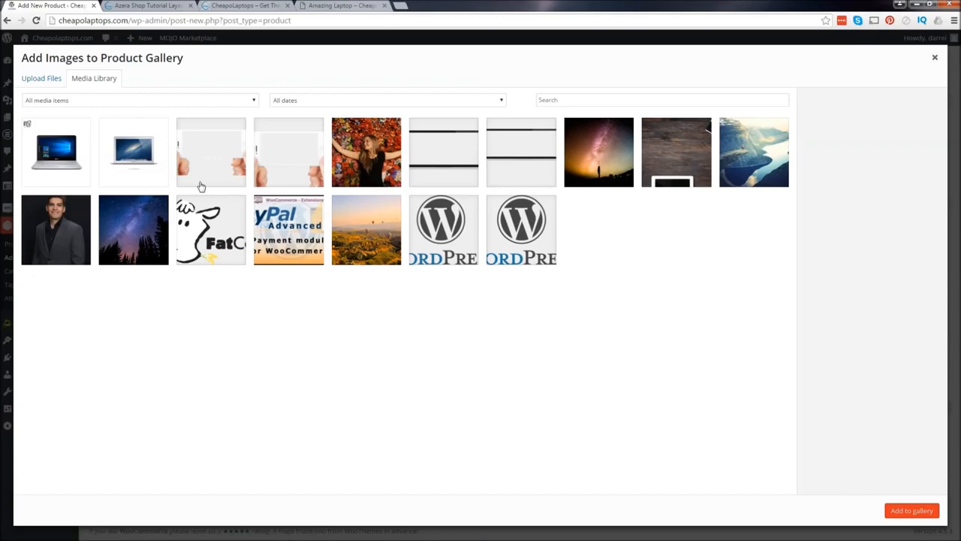
click(43, 79)
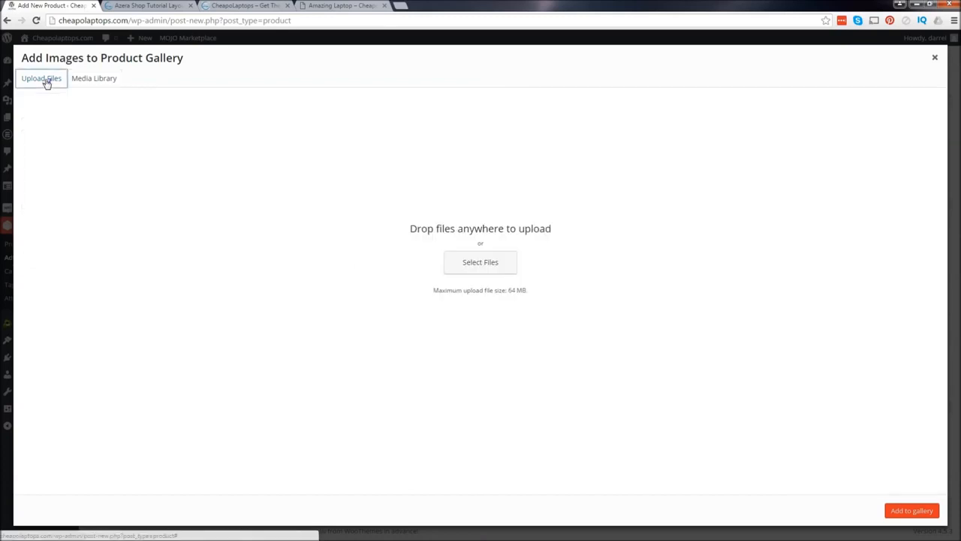
click(472, 262)
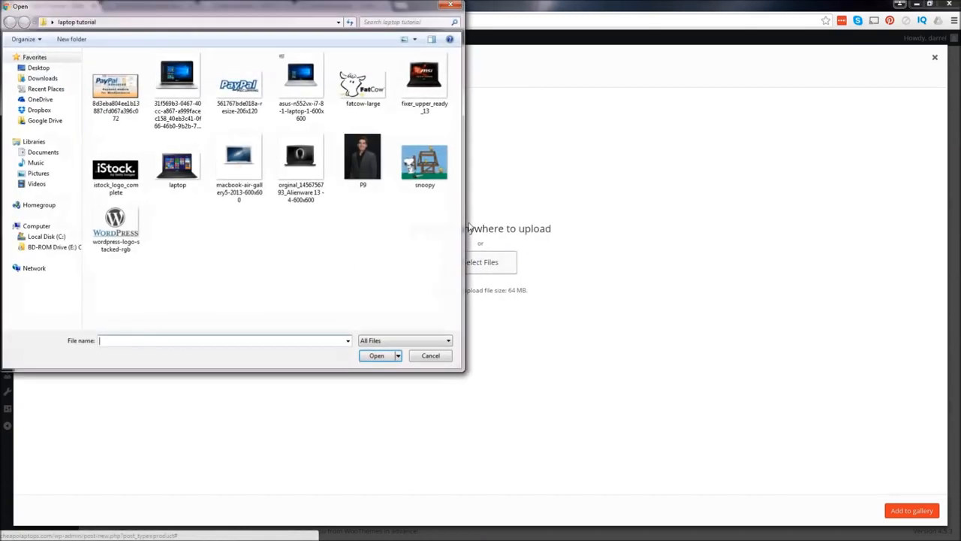
double_click(299, 86)
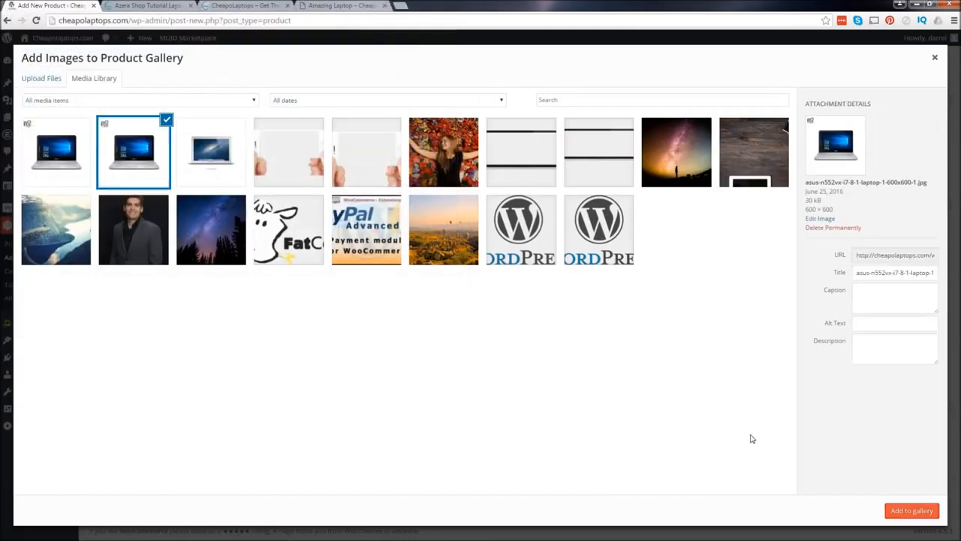
click(912, 511)
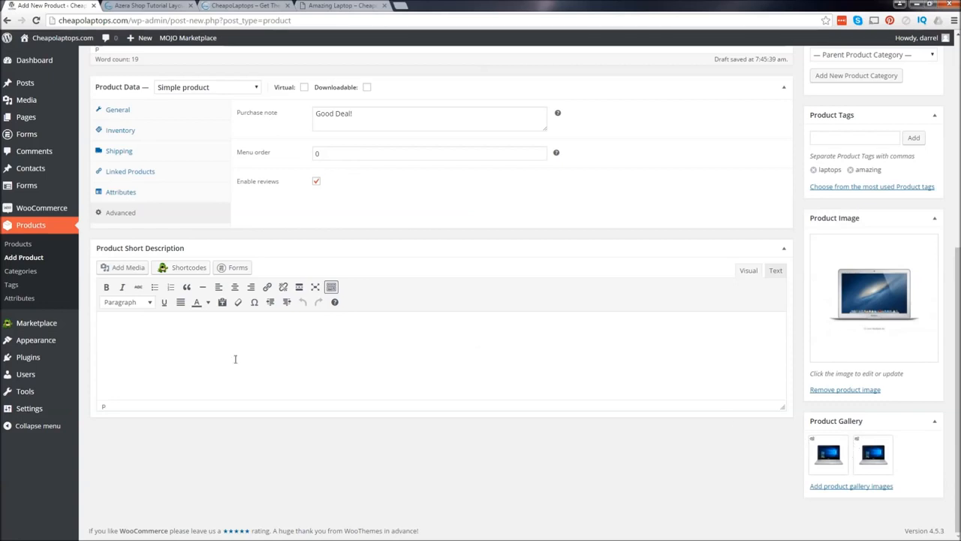
Step: Copy the short description about quality and the 90 day warranty from the reference Amazing Laptop page on wilsonseo.com
click(189, 342)
click(339, 7)
scroll(472, 148, up, 2)
click(677, 235)
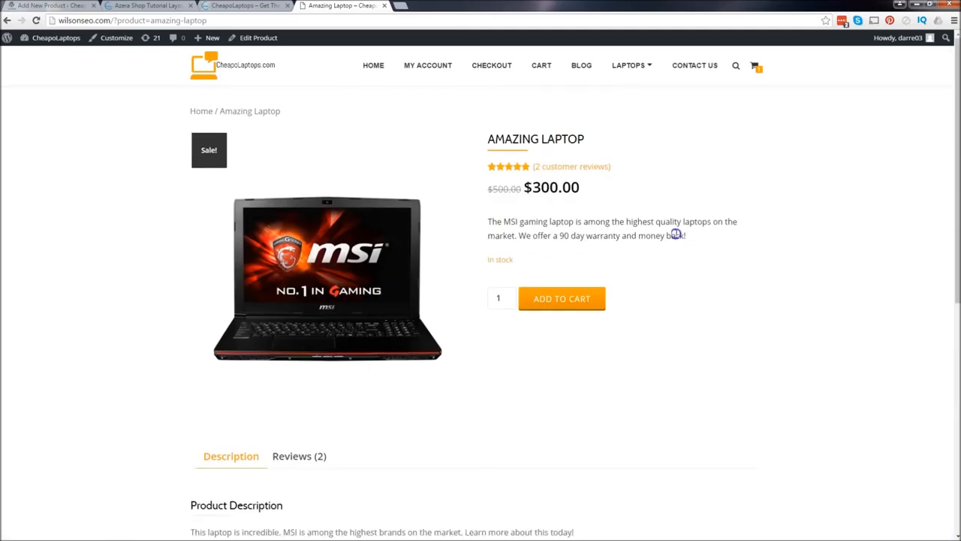
drag(677, 234, 493, 215)
key(ctrl+c)
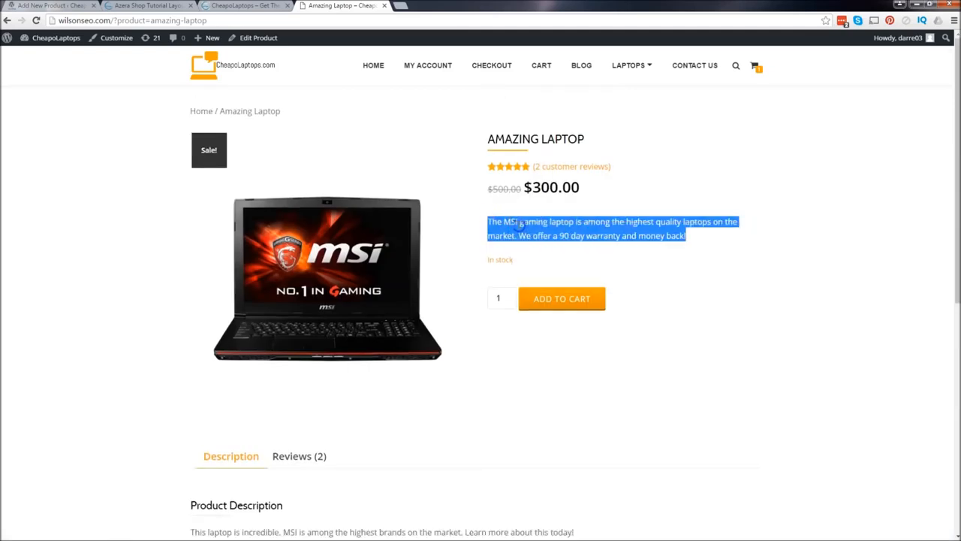
Step: Paste the copied text into the new product's short description and replace "MSI" with "amazing"
key(ctrl+1)
click(267, 357)
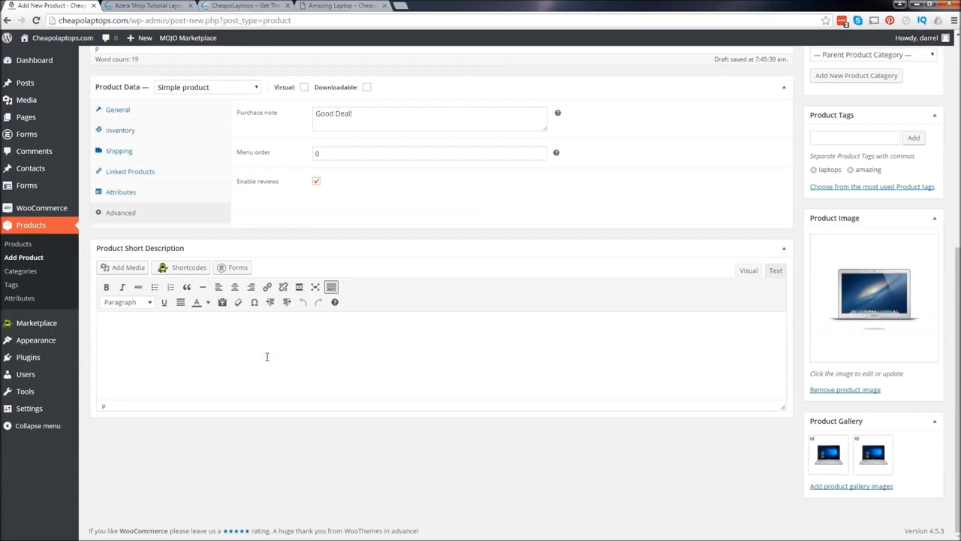
key(ctrl+v)
double_click(125, 325)
key(BackSpace)
text(amazing)
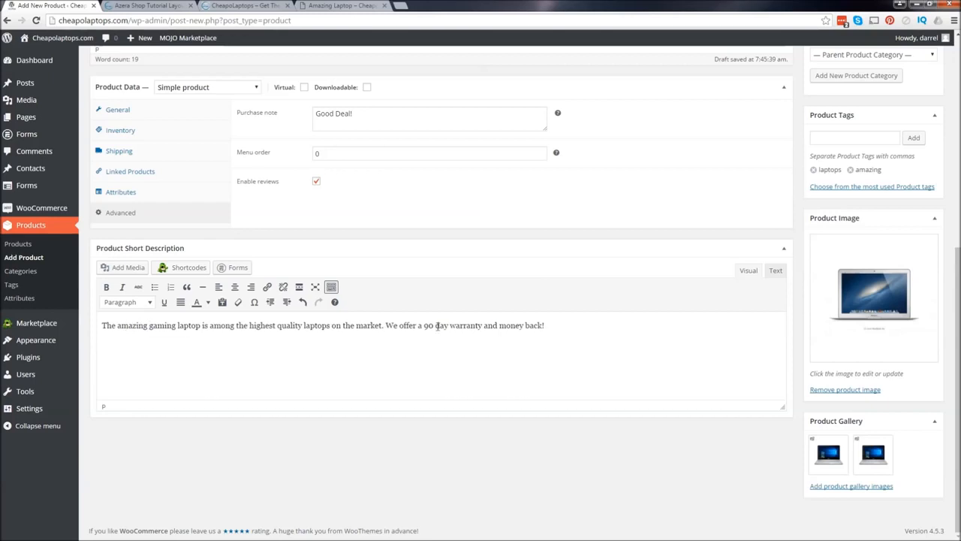
drag(571, 328, 103, 327)
click(254, 376)
Step: Publish the Amazing Laptop product and open its live product page
scroll(402, 338, up, 4)
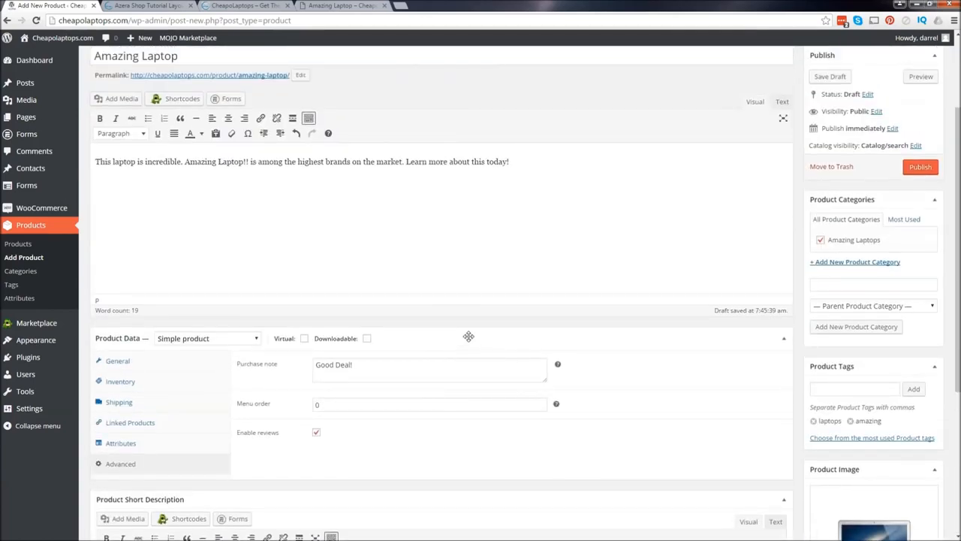
scroll(469, 337, up, 2)
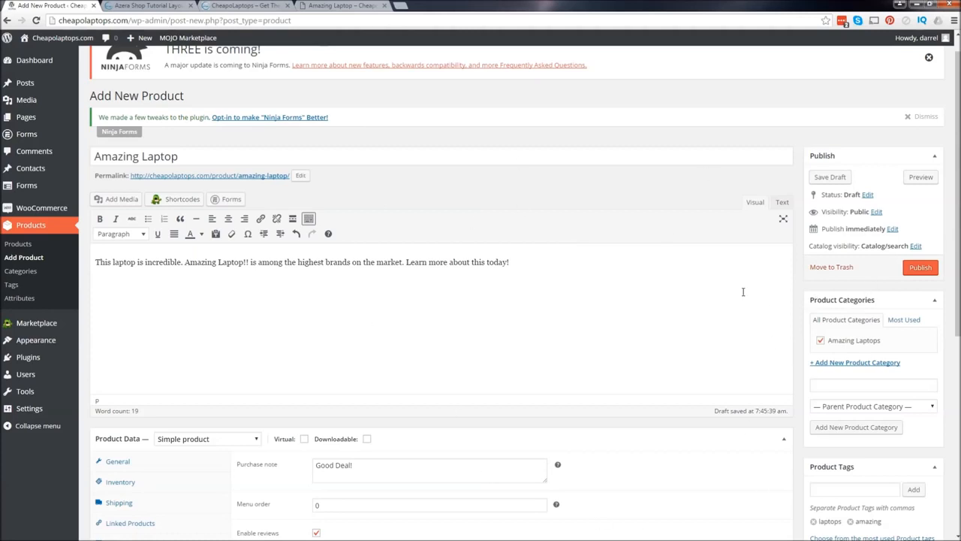
click(917, 269)
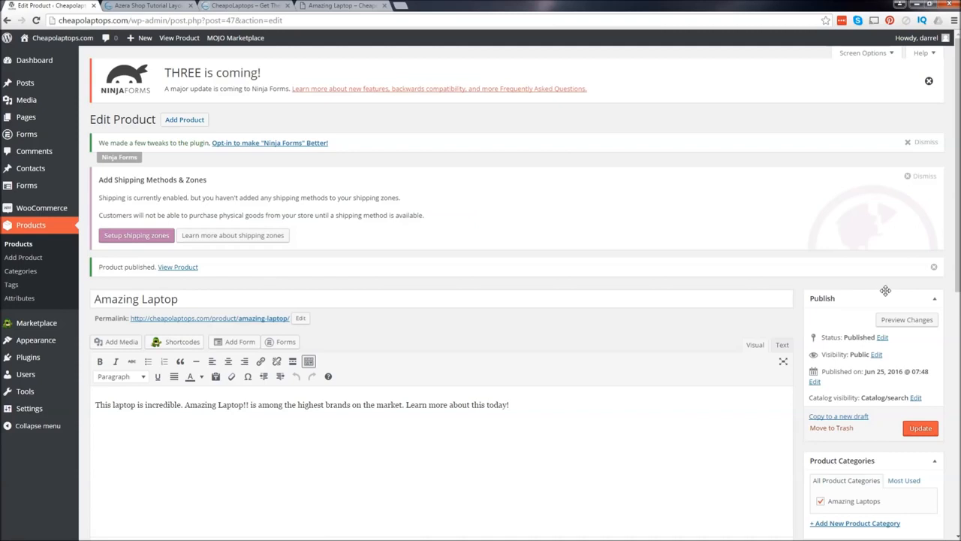
click(178, 38)
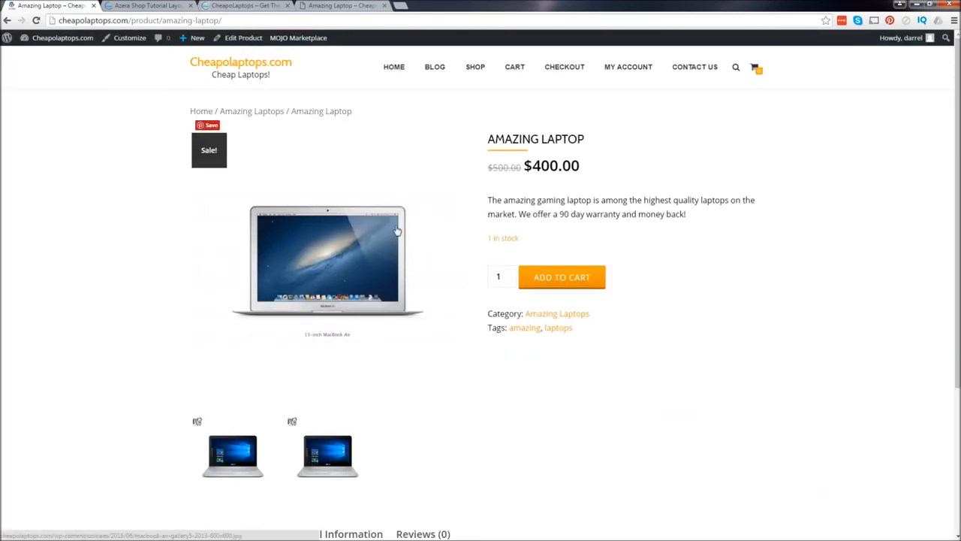
Step: Check the stock notice on the product page and view both gallery images enlarged
drag(521, 238, 488, 236)
scroll(393, 371, down, 2)
click(325, 349)
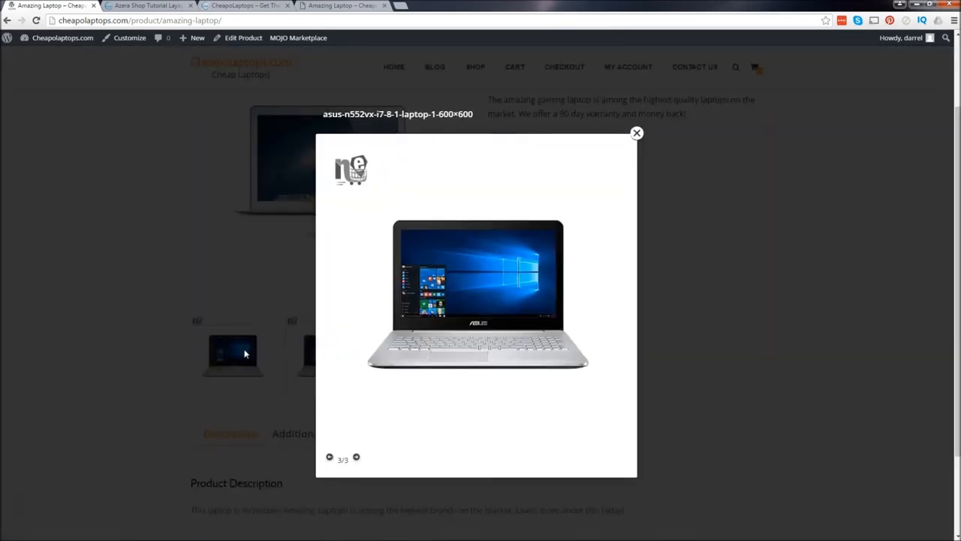
click(637, 133)
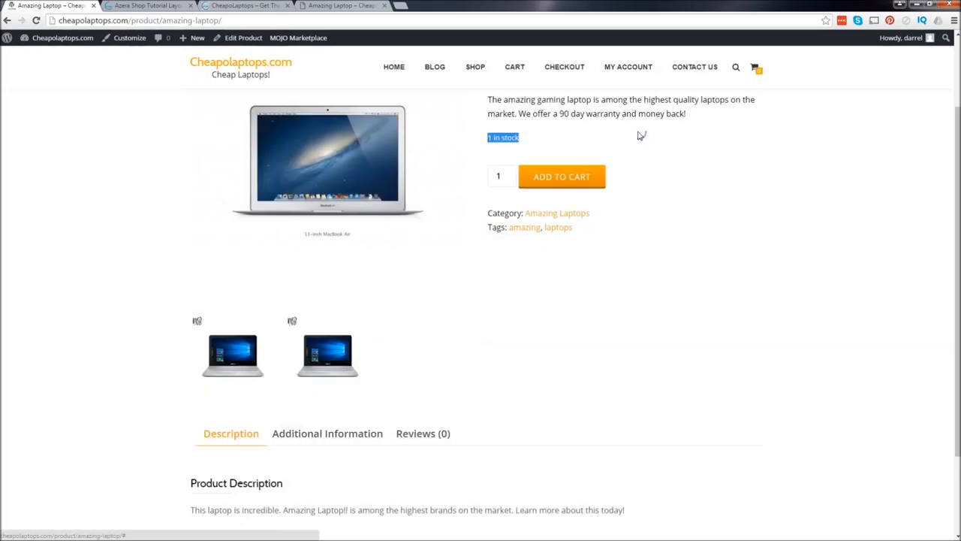
click(242, 375)
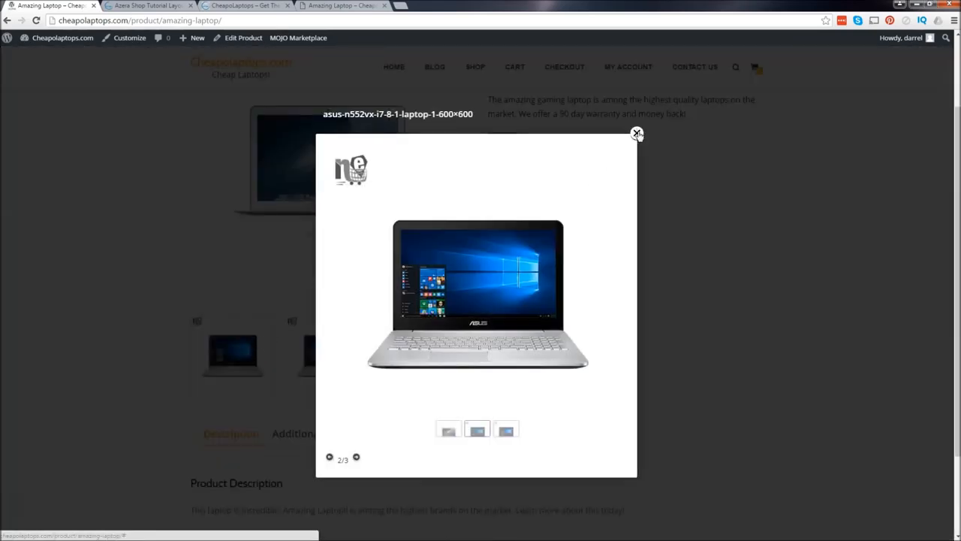
click(636, 134)
Step: Review the product page's description and its additional information on weight and dimensions
scroll(492, 180, down, 2)
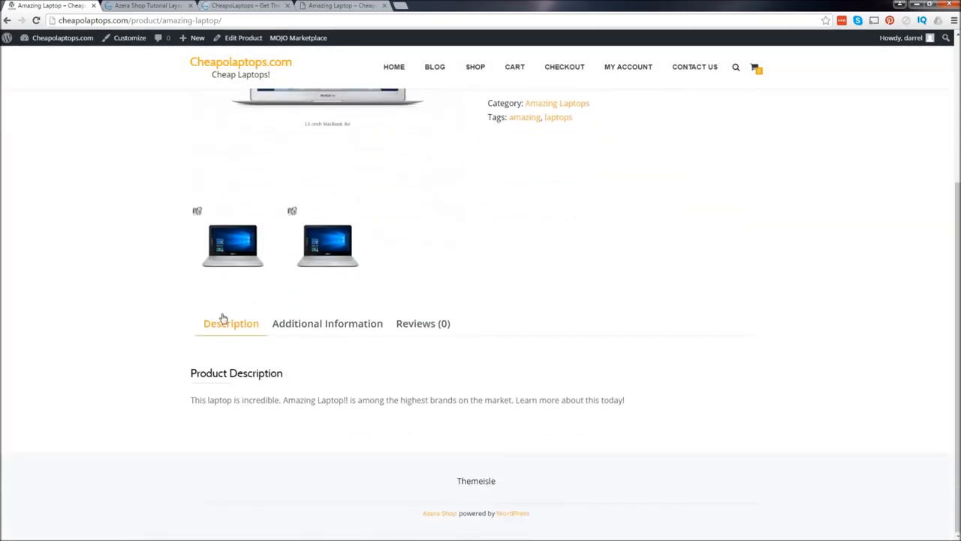
drag(202, 400, 242, 400)
click(324, 325)
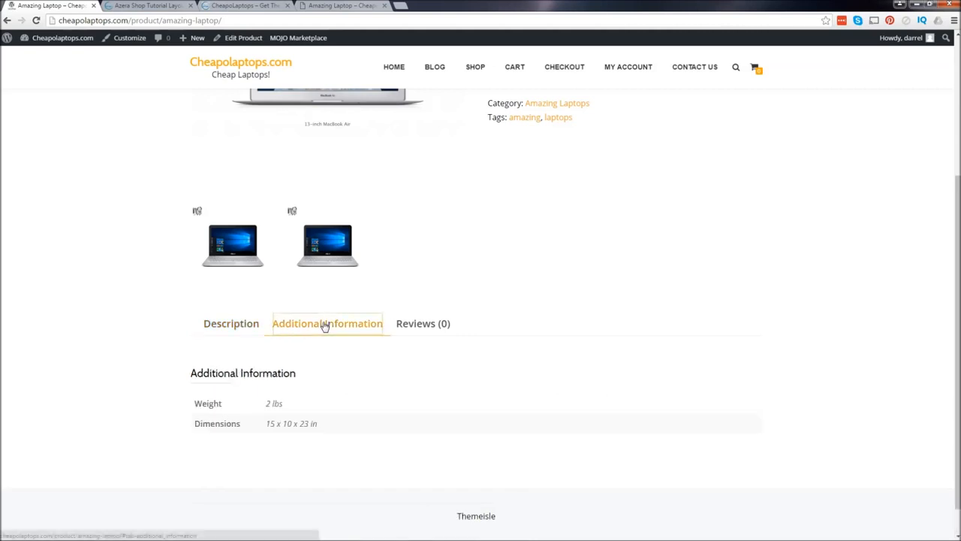
Step: Submit a five-star review reading "Amazing!" for the Amazing Laptop product
click(423, 327)
scroll(405, 375, down, 3)
click(285, 306)
click(286, 348)
text(Amazing!)
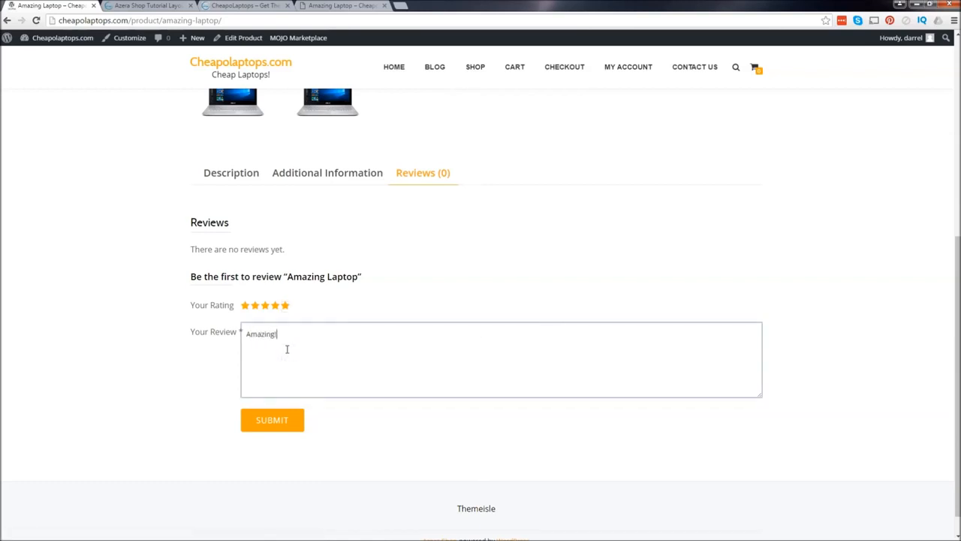
click(284, 433)
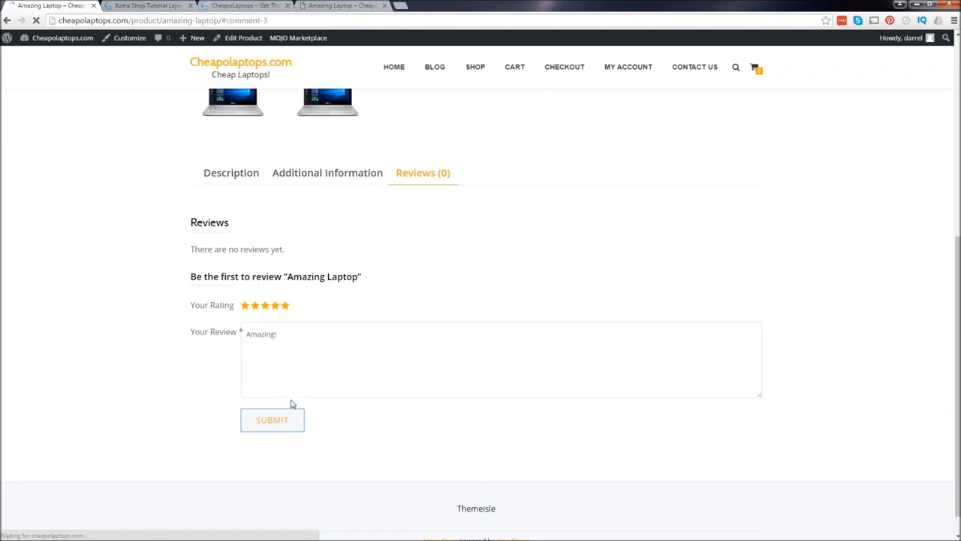
Step: Submit a second five-star review reading "The best deal!!!" for the Amazing Laptop and return to the product summary
click(314, 332)
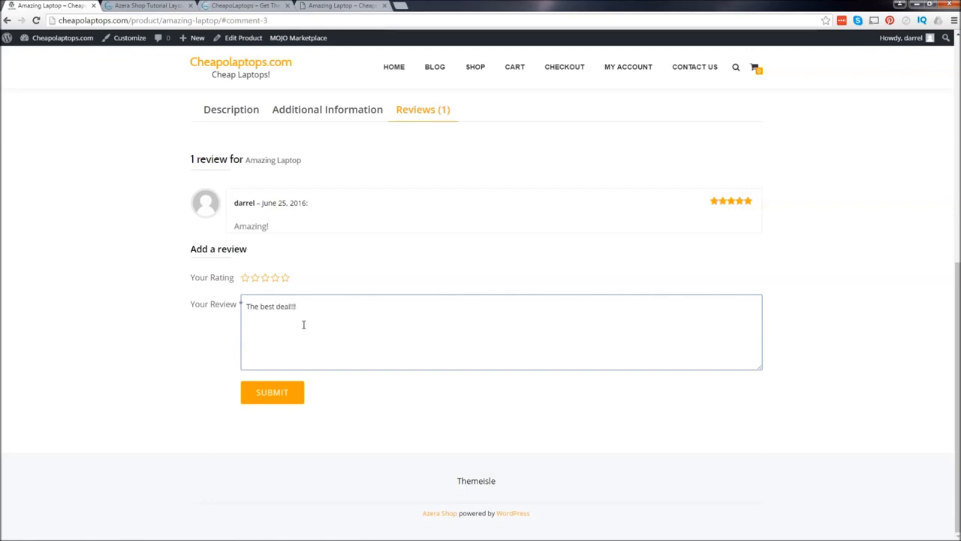
click(285, 277)
click(288, 389)
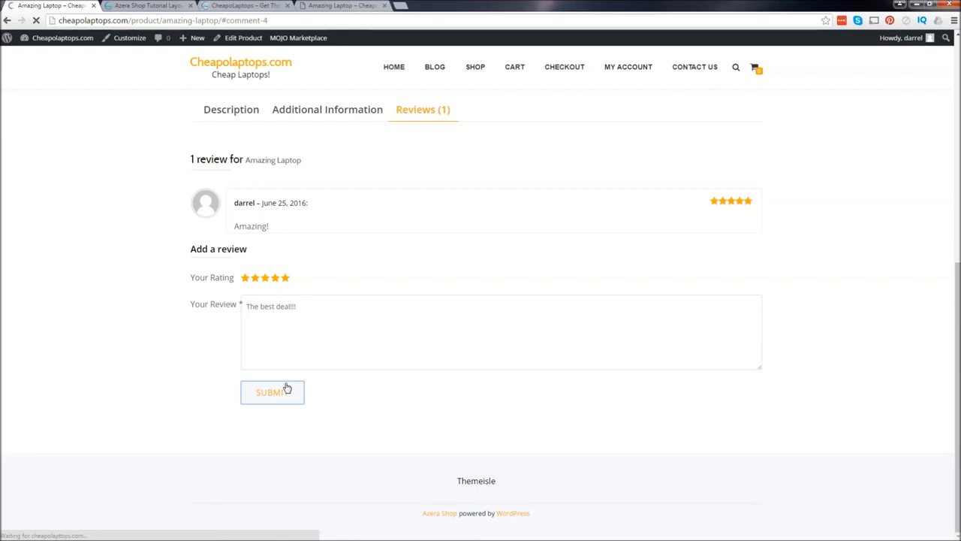
scroll(436, 319, up, 6)
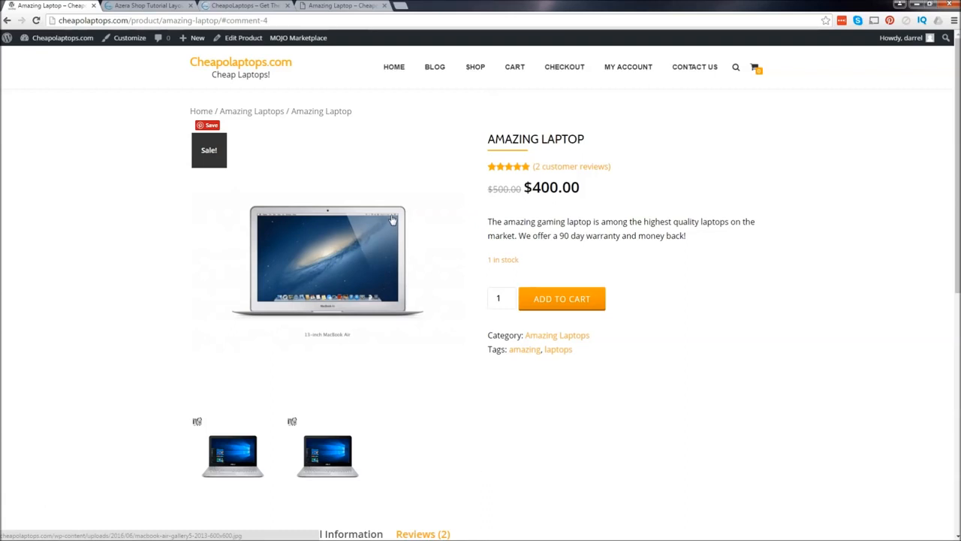
Step: Go to the site's admin dashboard and start adding a new product
mouse_move(190, 37)
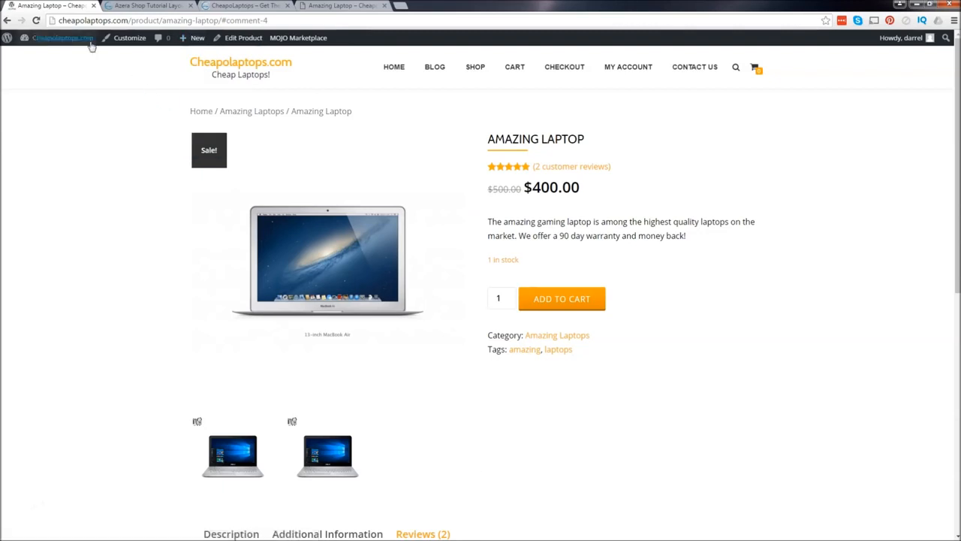
mouse_move(78, 45)
click(53, 57)
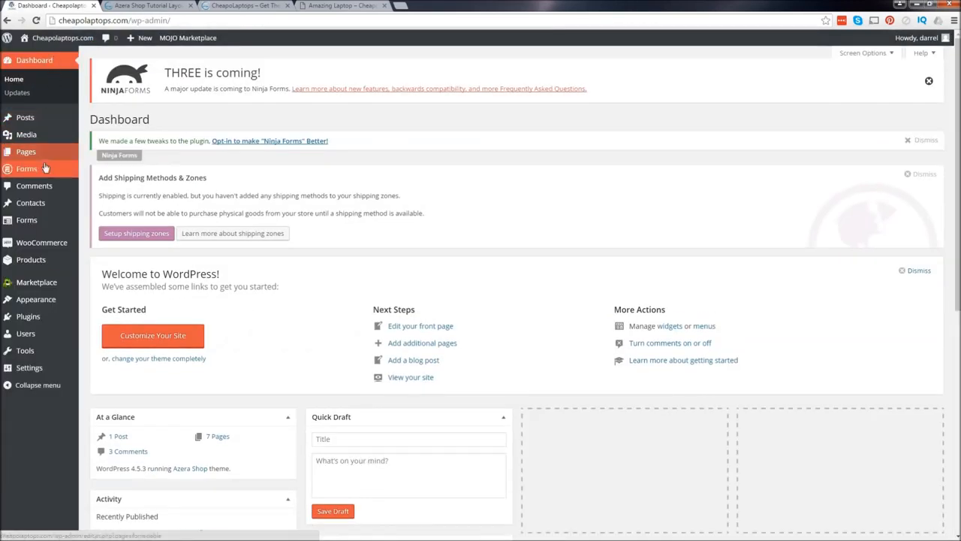
mouse_move(43, 259)
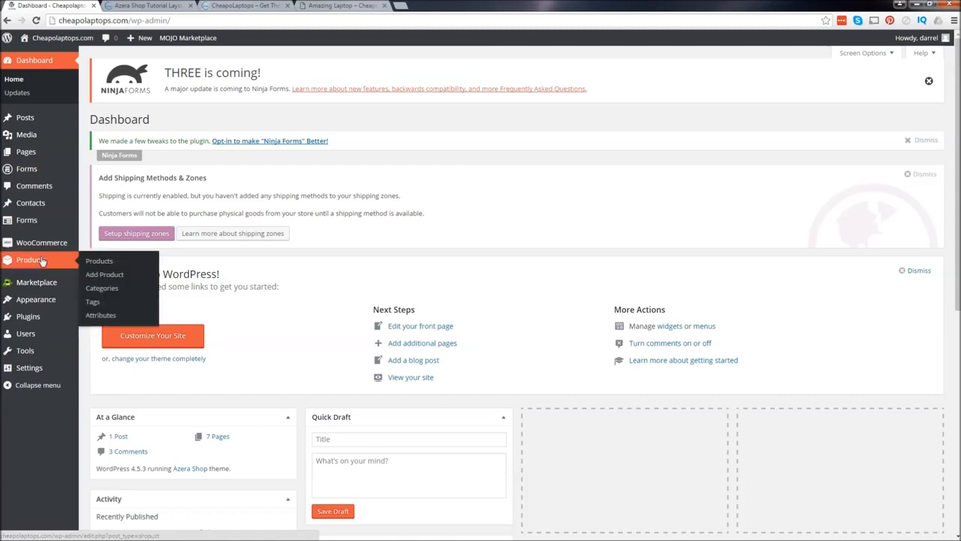
click(104, 276)
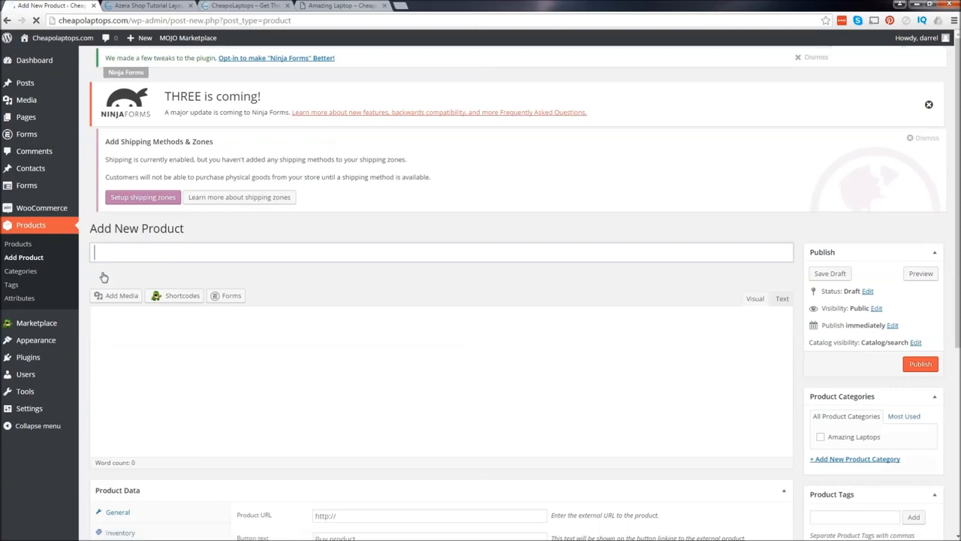
scroll(195, 270, down, 2)
scroll(248, 247, up, 1)
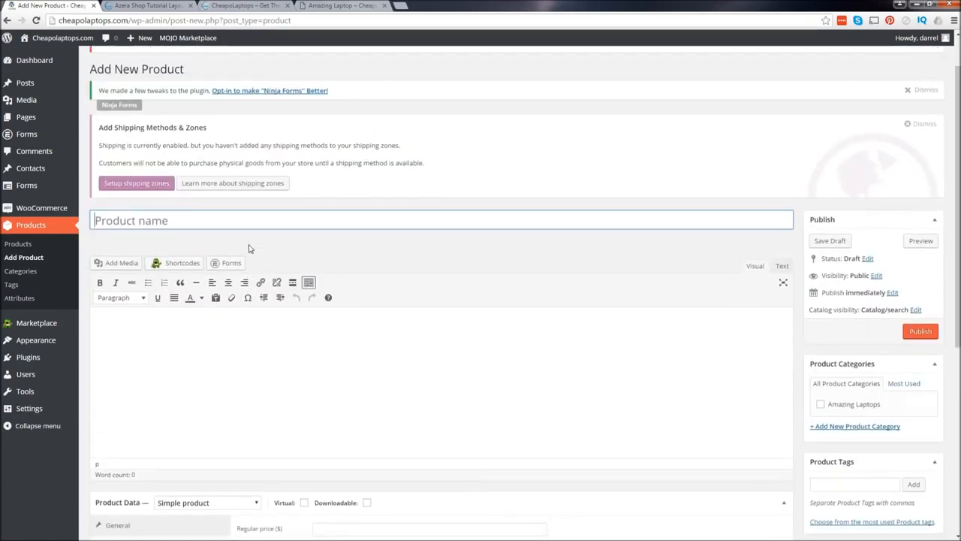
Step: Name the new product "AlienWare Laptop"
text(Ga)
key(BackSpace)
key(BackSpace)
text(AlienWare )
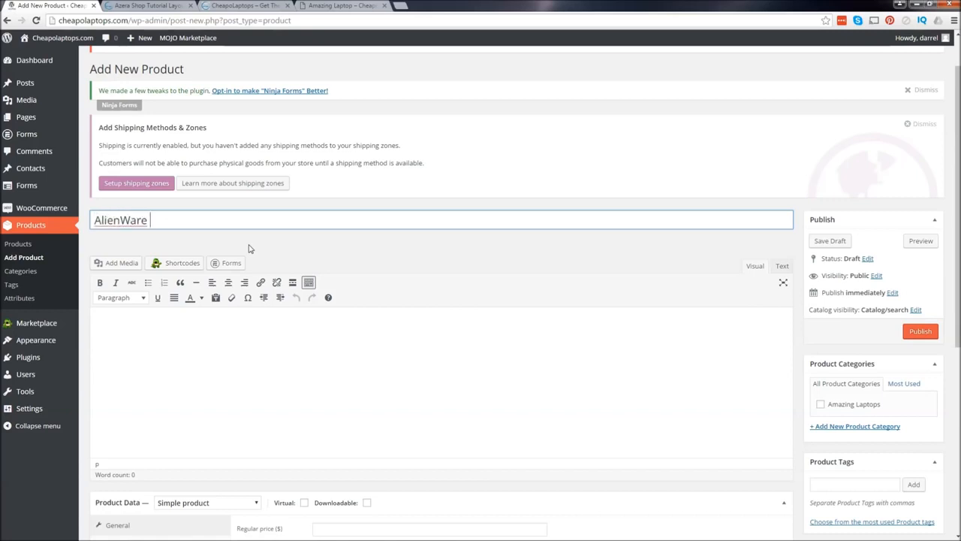
text(Laptop)
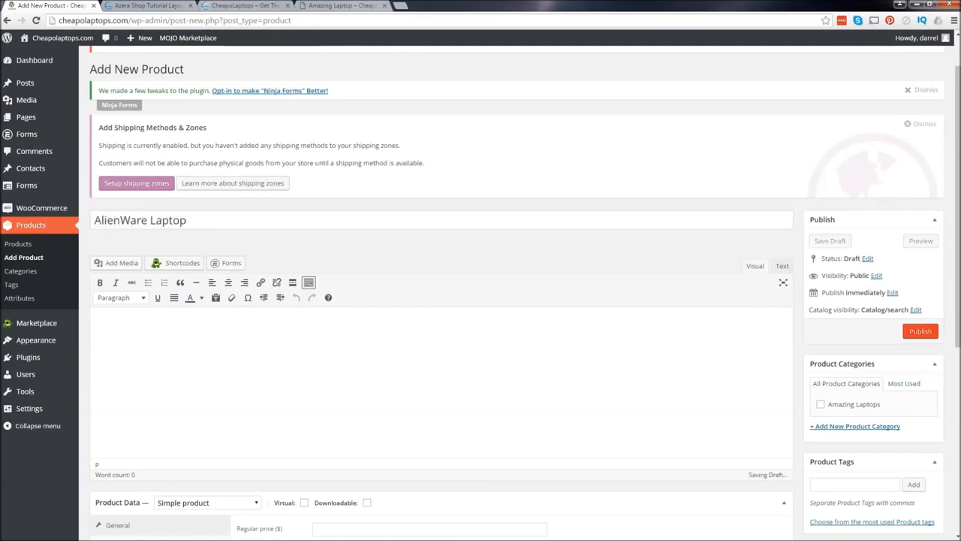
Step: Search Google for "dummy text" in a new browser tab and open the Blind Text Generator site
click(329, 9)
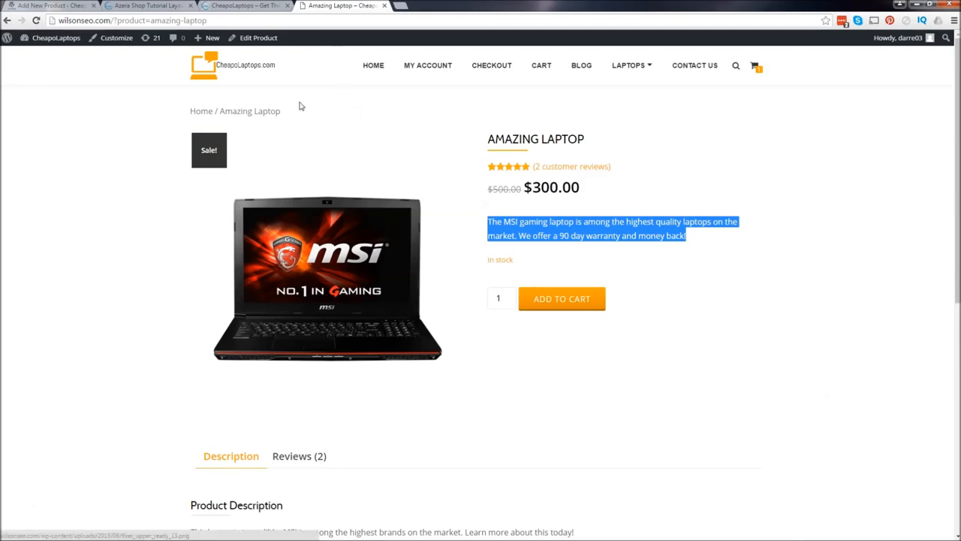
click(58, 7)
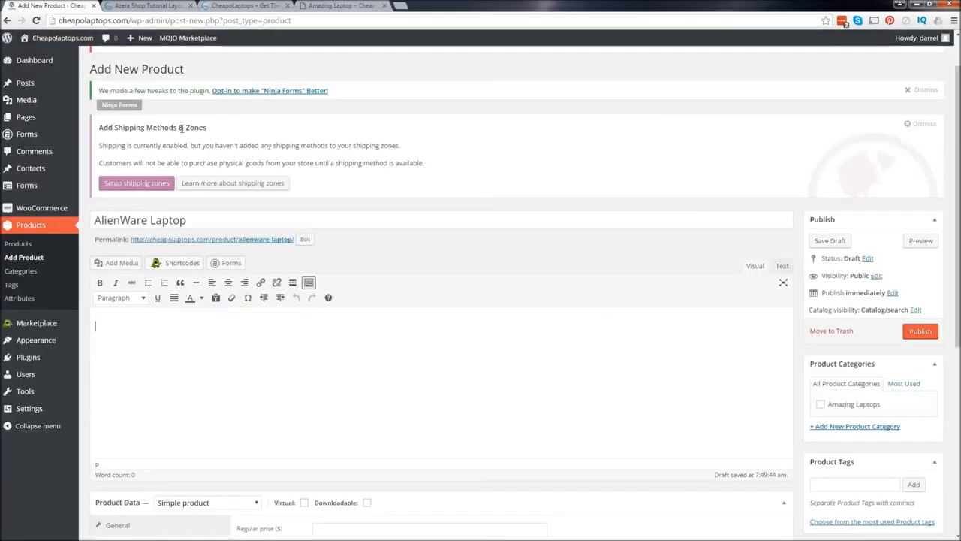
click(400, 8)
text(dummy)
key(Return)
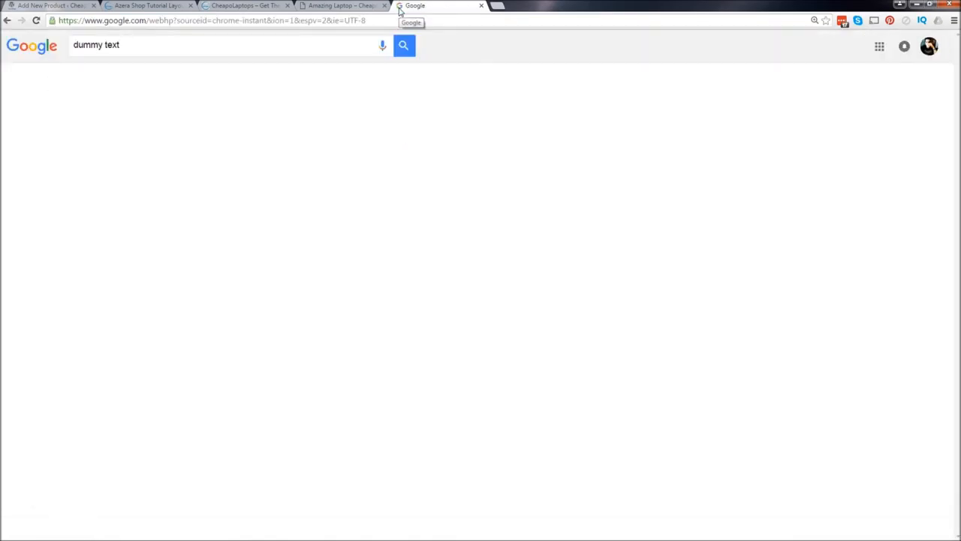
click(274, 131)
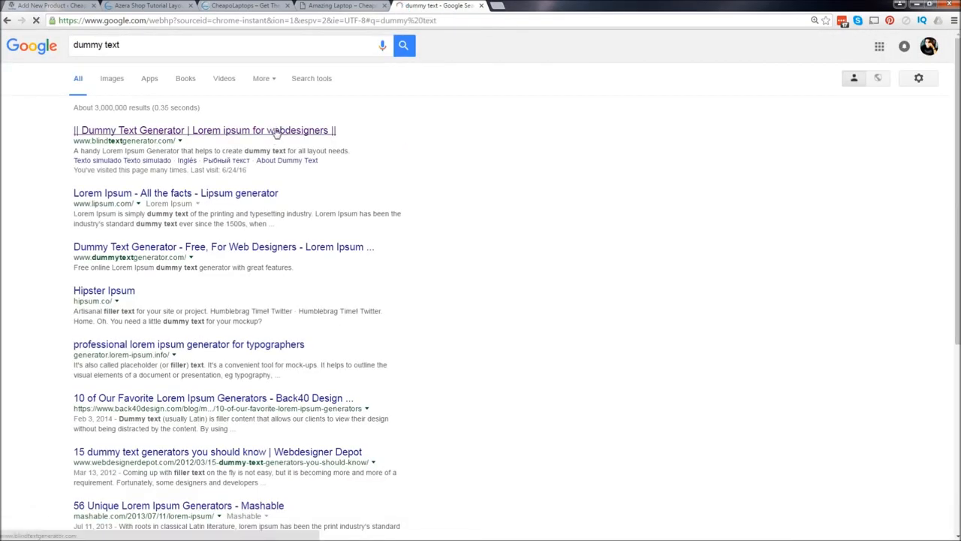
Step: Copy the opening part of the lorem ipsum text and paste it into the AlienWare Laptop's main description
drag(478, 169, 433, 120)
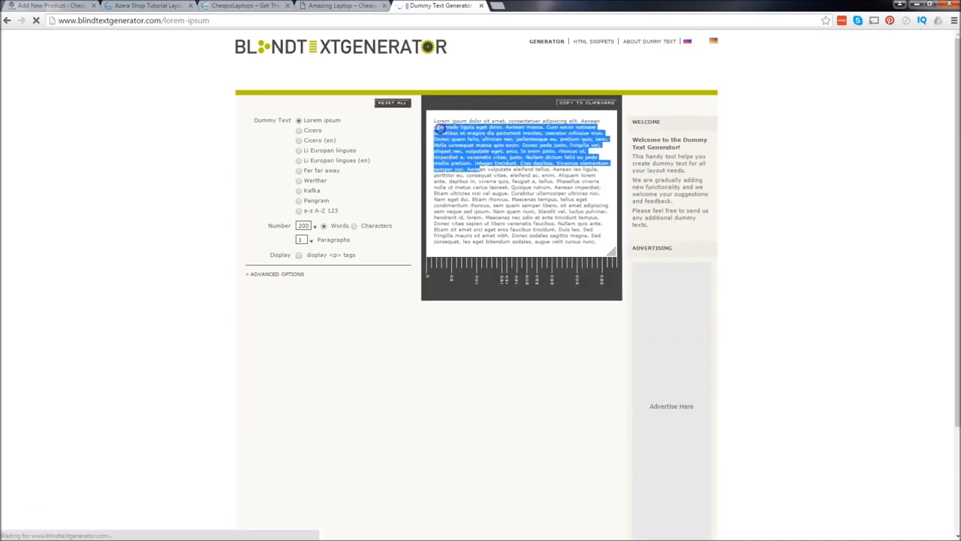
key(ctrl+c)
key(ctrl+1)
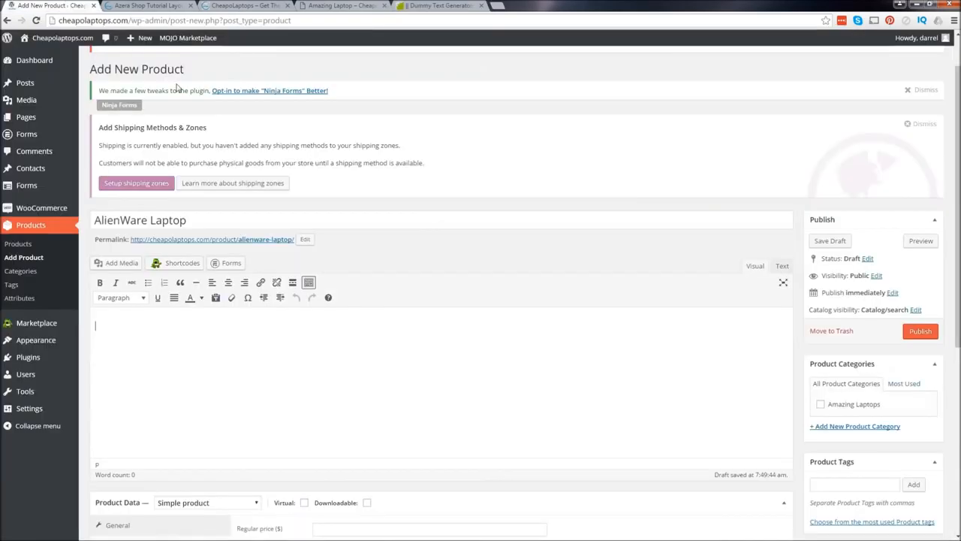
key(ctrl+v)
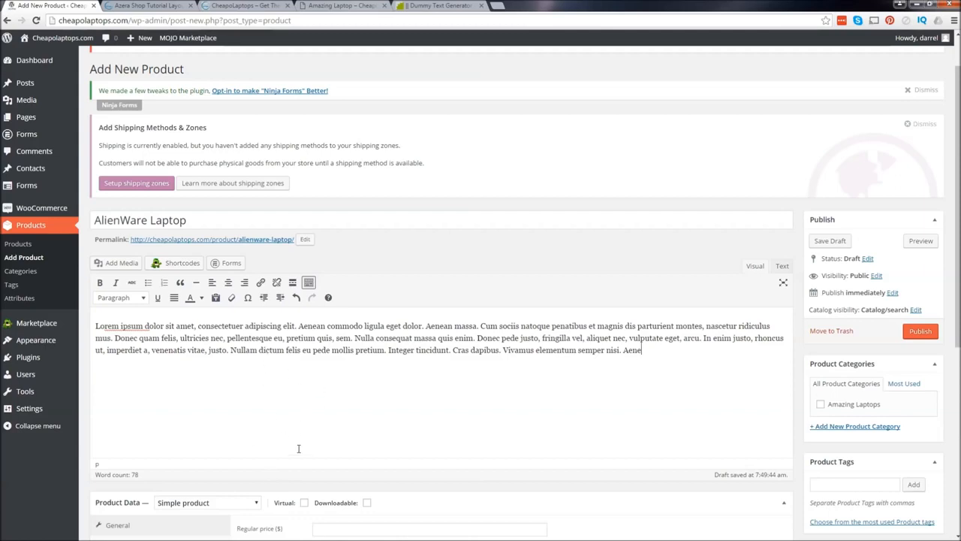
Step: Look over the description on the demo shop's Amazing Laptop page, then return to the new product form
key(ctrl+3)
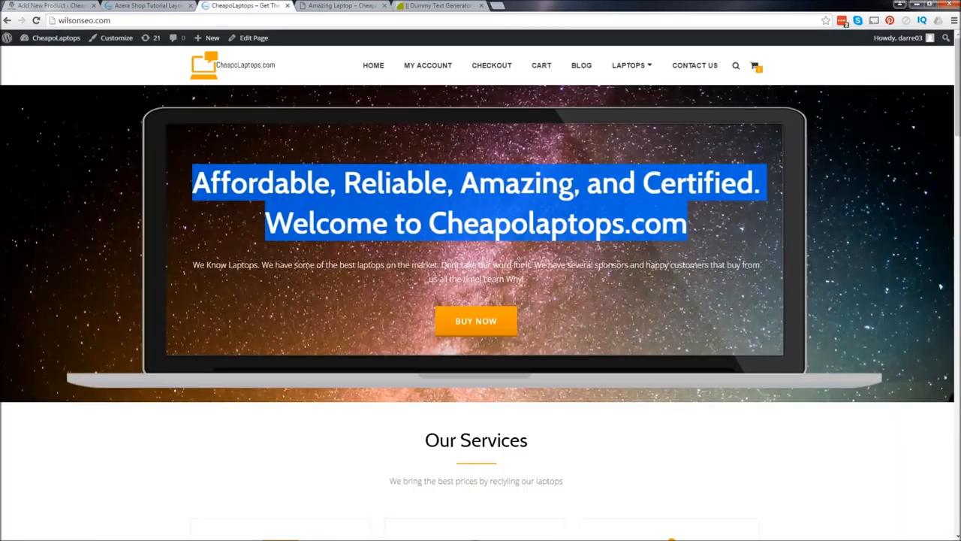
key(ctrl+4)
scroll(338, 272, down, 3)
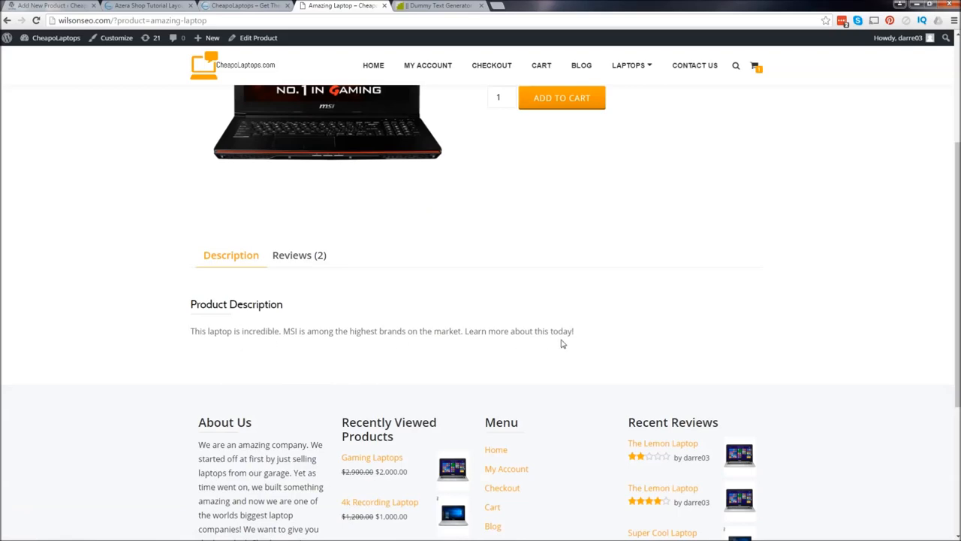
scroll(368, 354, up, 3)
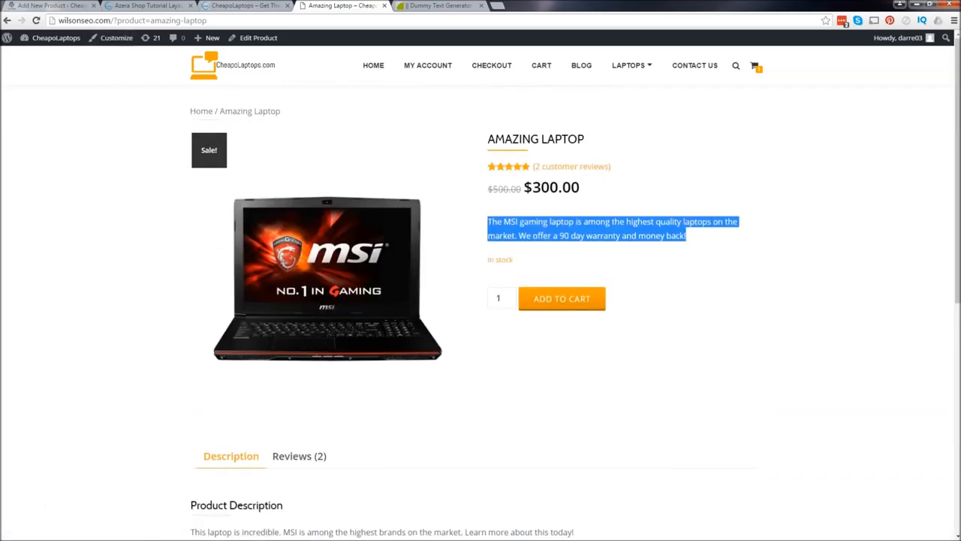
key(ctrl+1)
Step: Create a new product category named "Alienware Laptops" and assign it to the product
scroll(349, 323, down, 2)
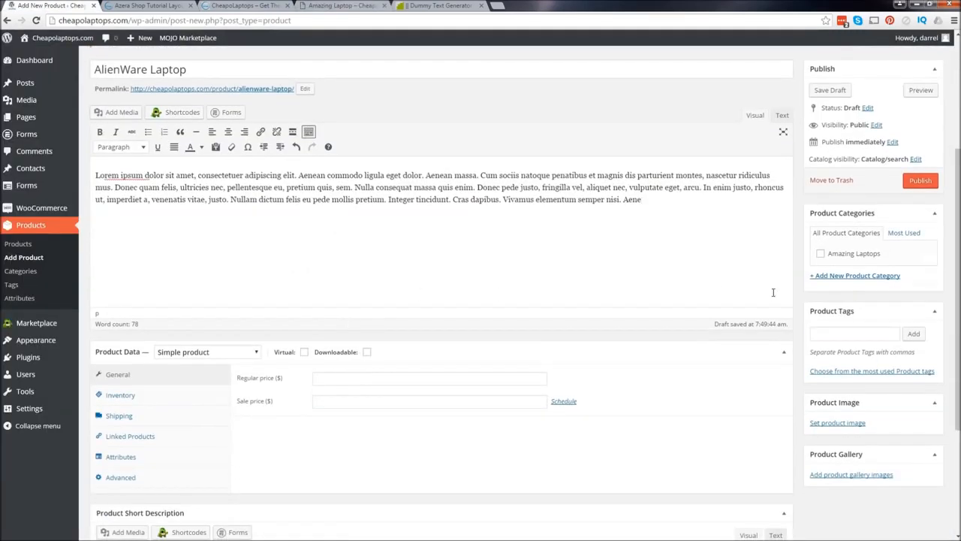
click(854, 277)
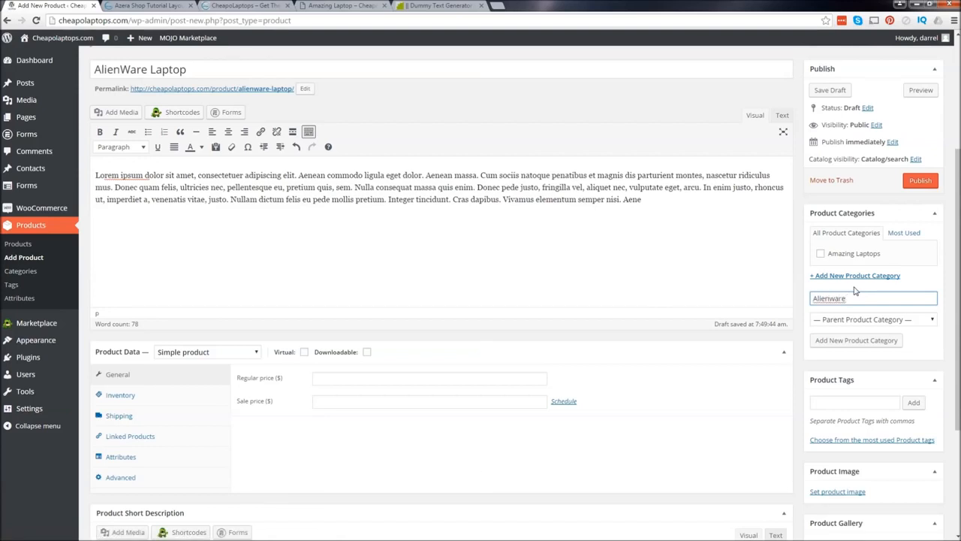
text(Alienware Laptops)
click(859, 341)
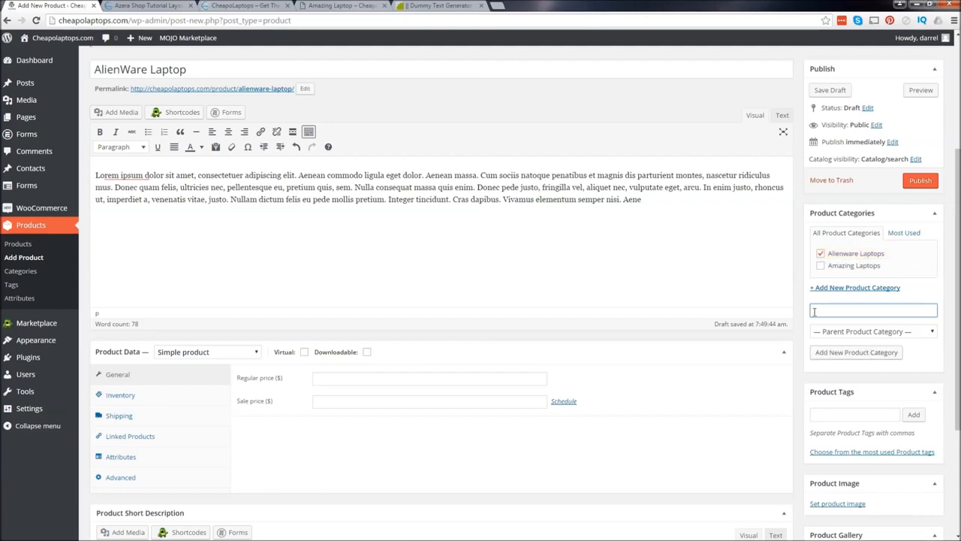
Step: Set the AlienWare Laptop's regular price to $500, leaving the sale price empty
scroll(491, 305, down, 1)
click(392, 329)
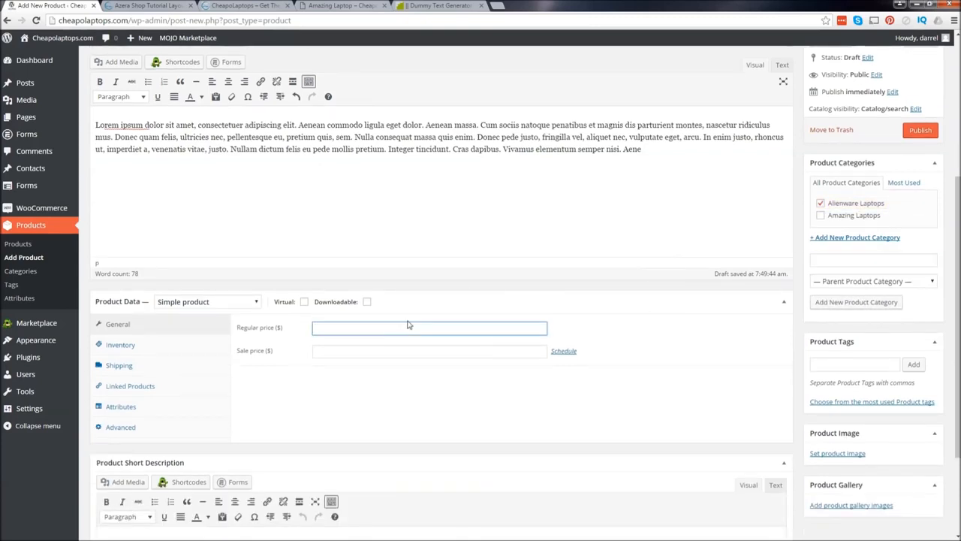
key(Tab)
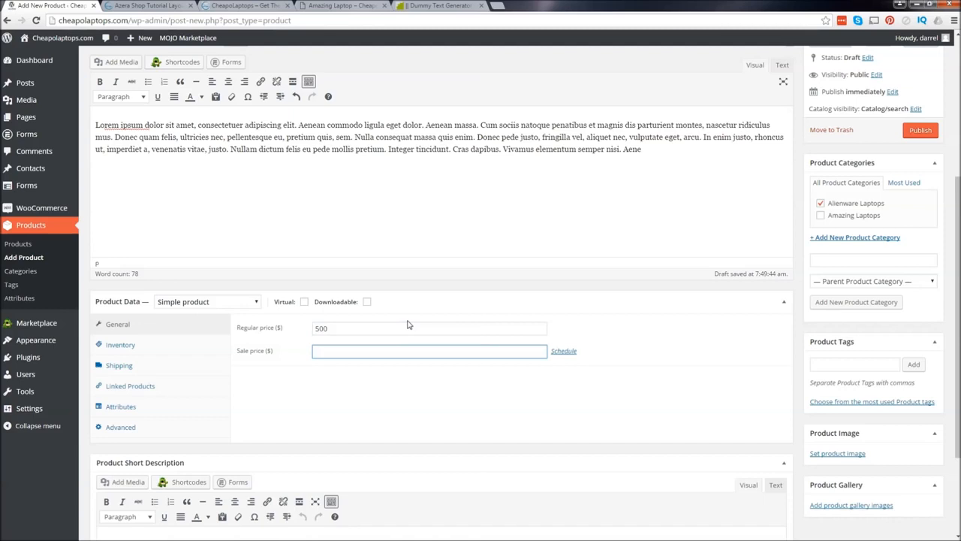
Step: Pass over the inventory and shipping settings and link the Amazing Laptop as an up-sell for this product
click(157, 343)
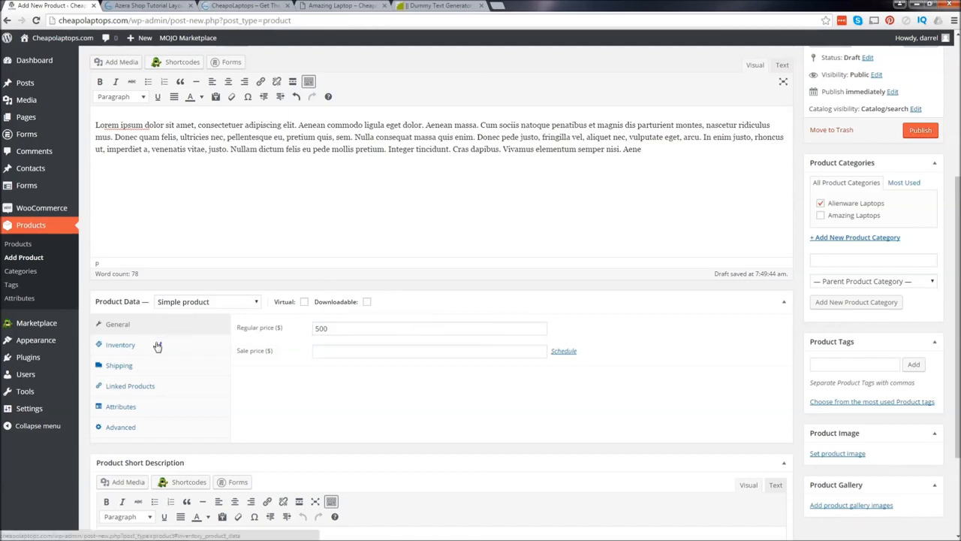
scroll(160, 343, down, 1)
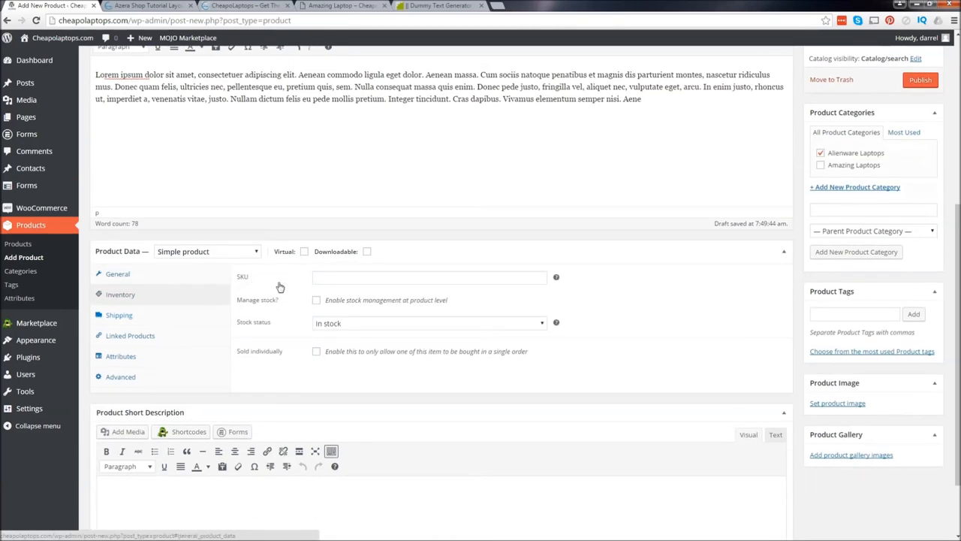
click(161, 314)
click(163, 337)
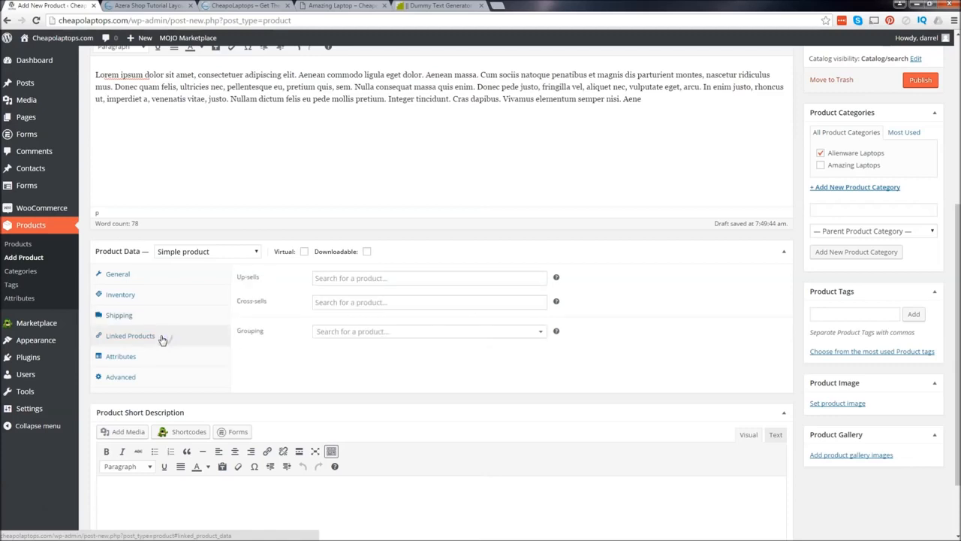
click(329, 279)
text(amazing)
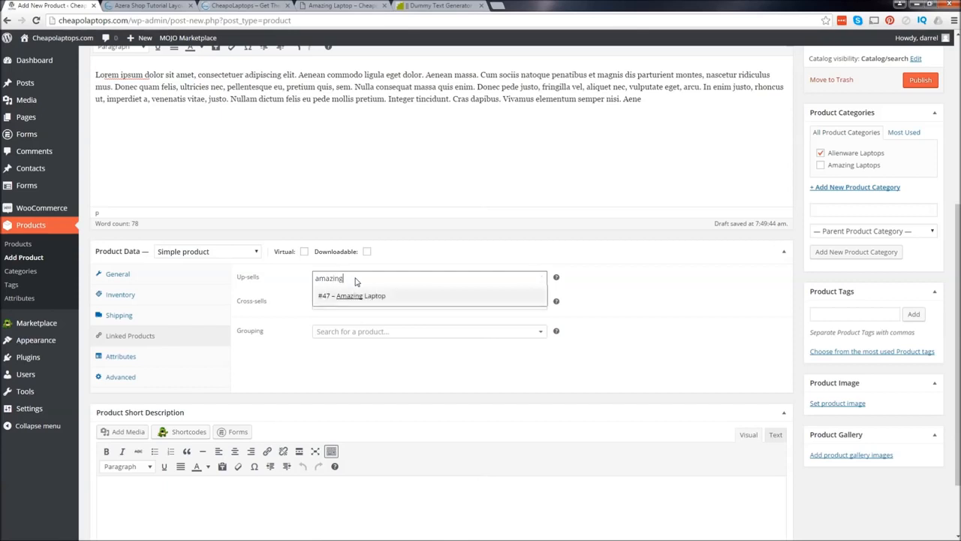
click(366, 295)
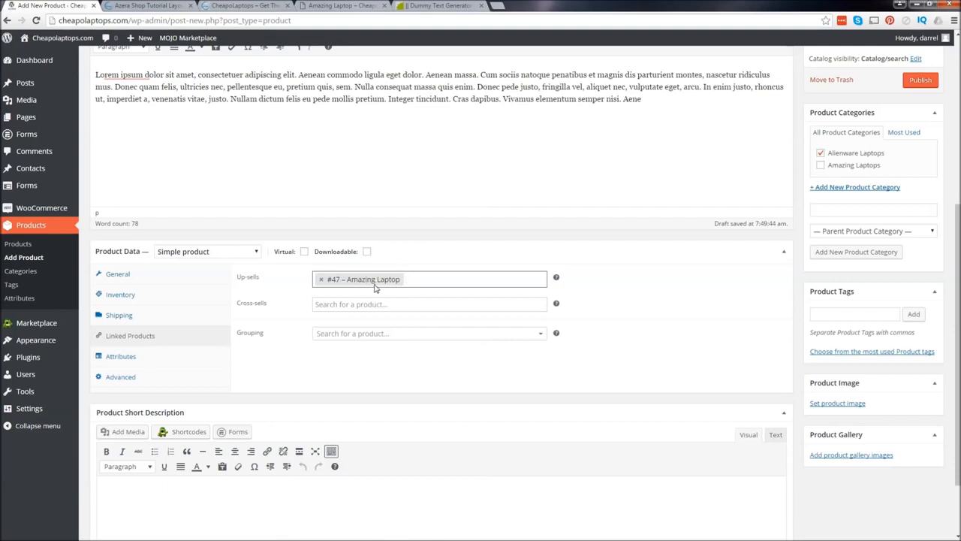
scroll(370, 345, down, 1)
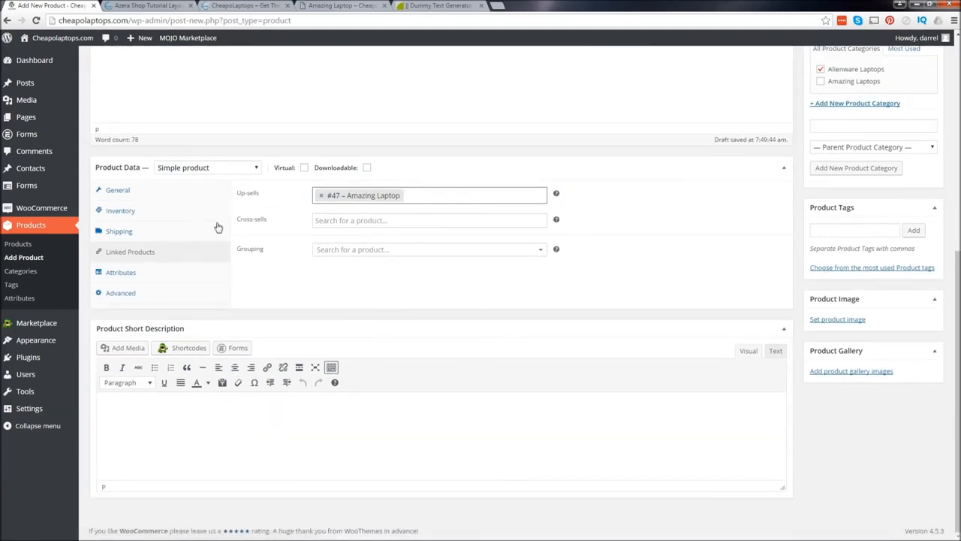
click(829, 321)
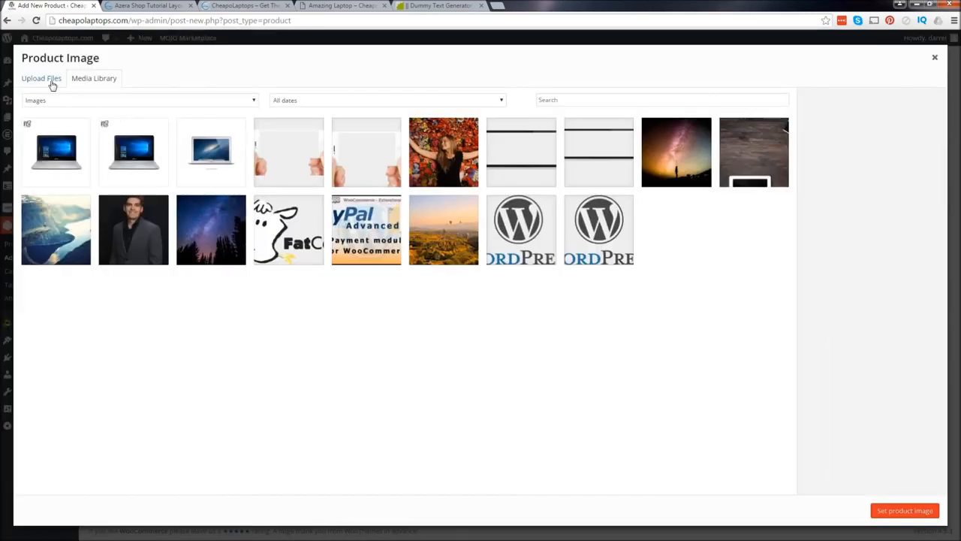
click(50, 81)
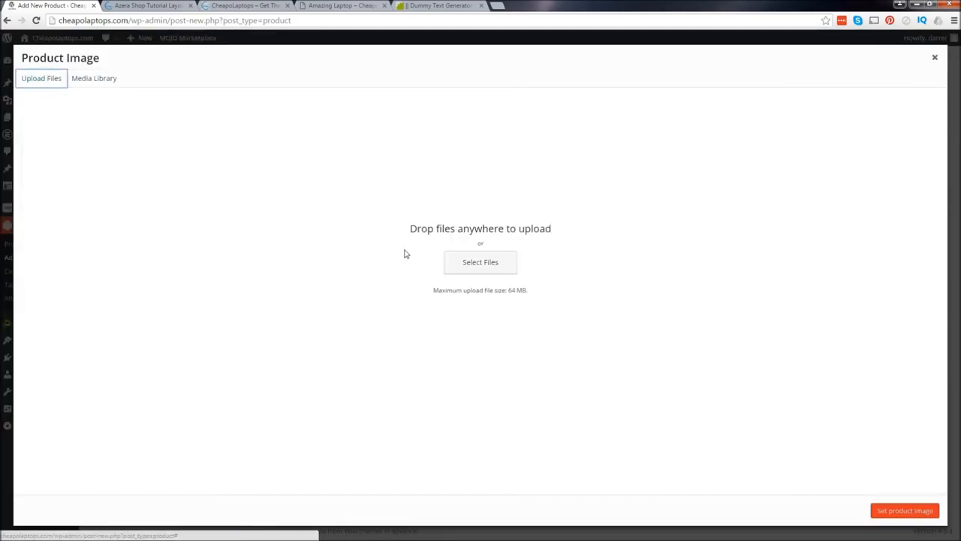
click(480, 266)
double_click(314, 164)
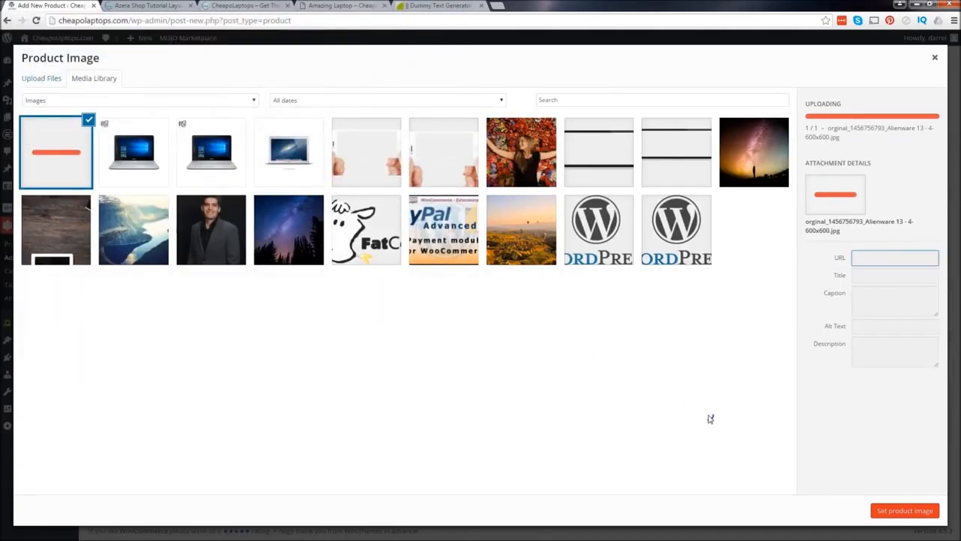
click(905, 510)
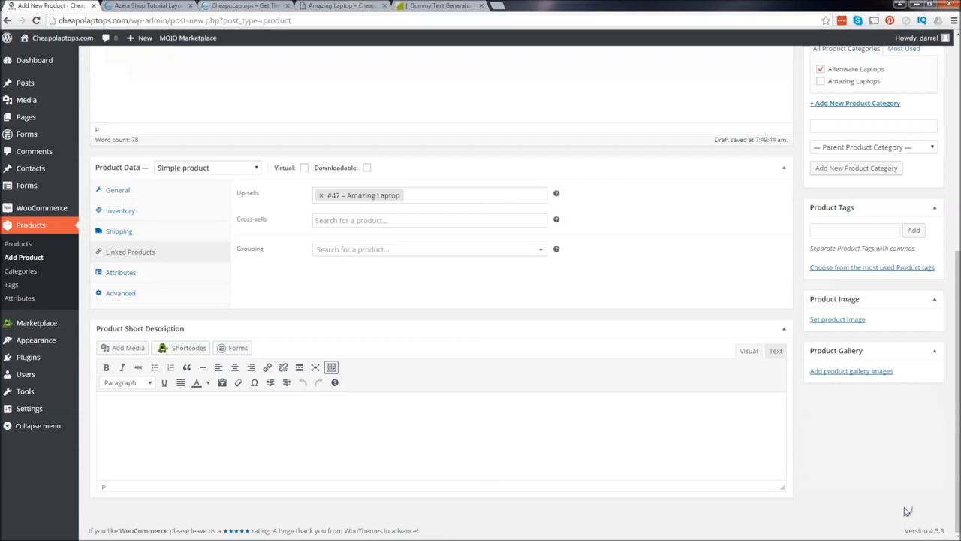
Step: Write the product short description "The alienware laptops are the most expensive and overrated laptops ever!", correcting its misspelled words
scroll(573, 380, down, 1)
click(500, 414)
text(The )
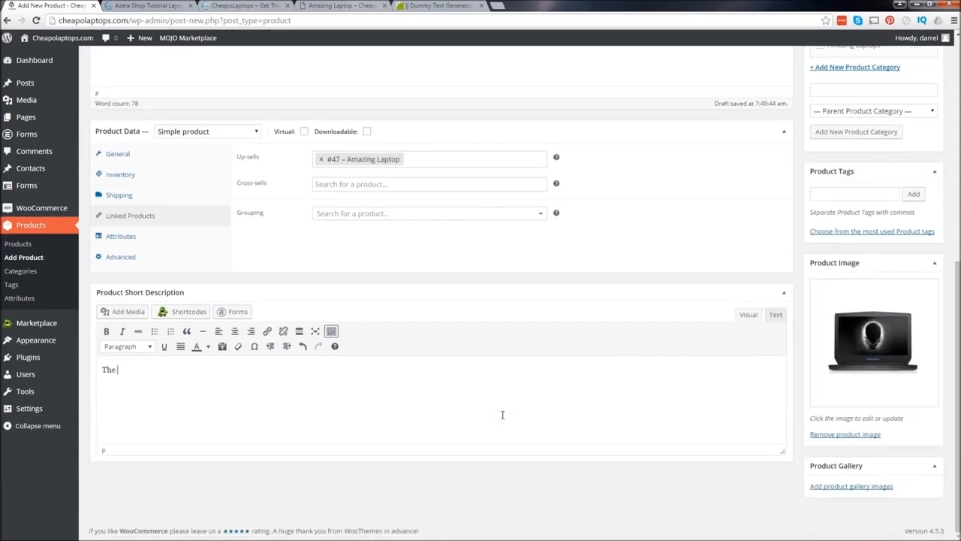
text(alienware laptops are the most expensive and ove)
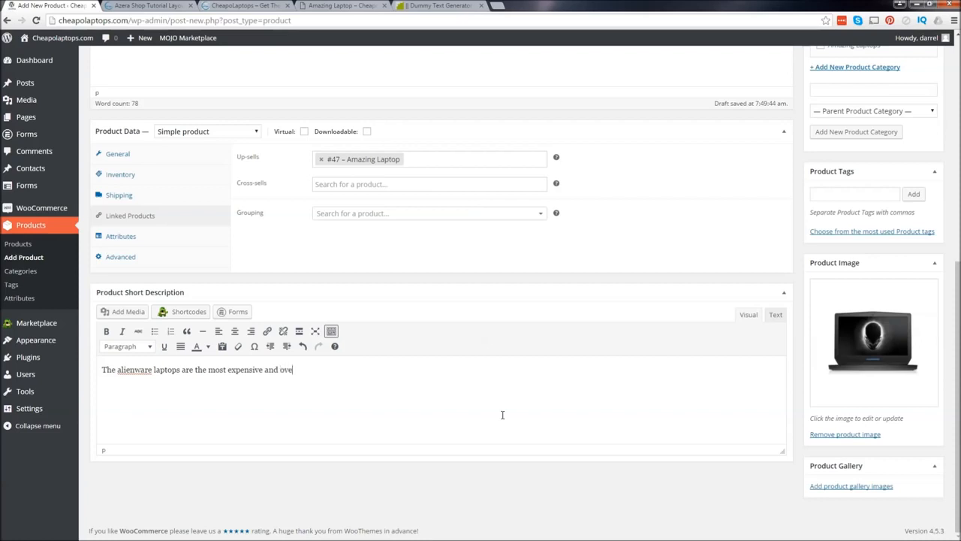
text(ated lapotops ever!)
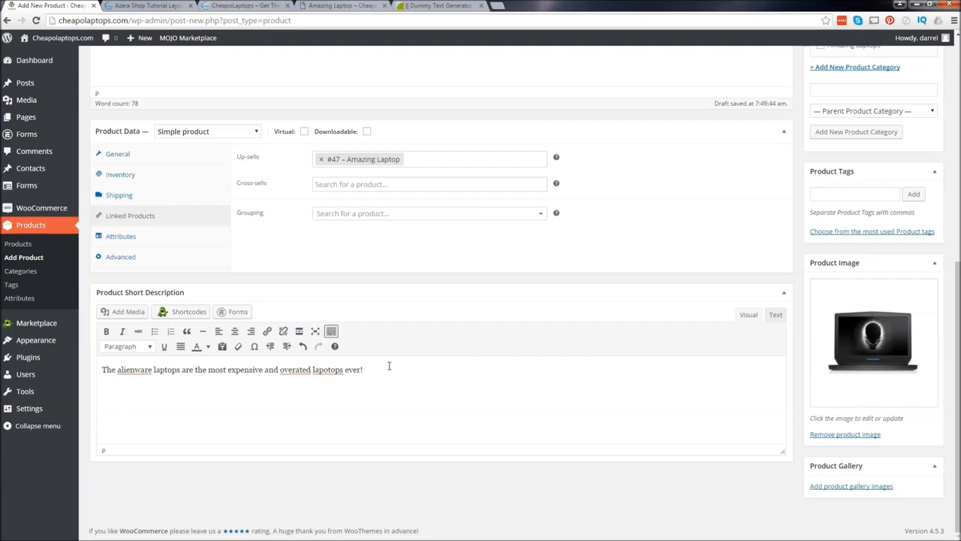
click(327, 369)
key(BackSpace)
right_click(303, 369)
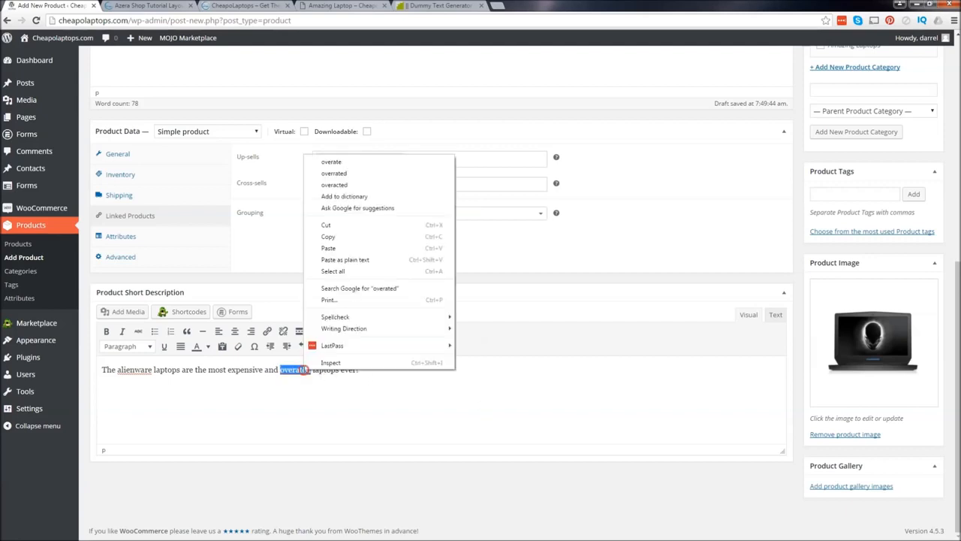
click(333, 173)
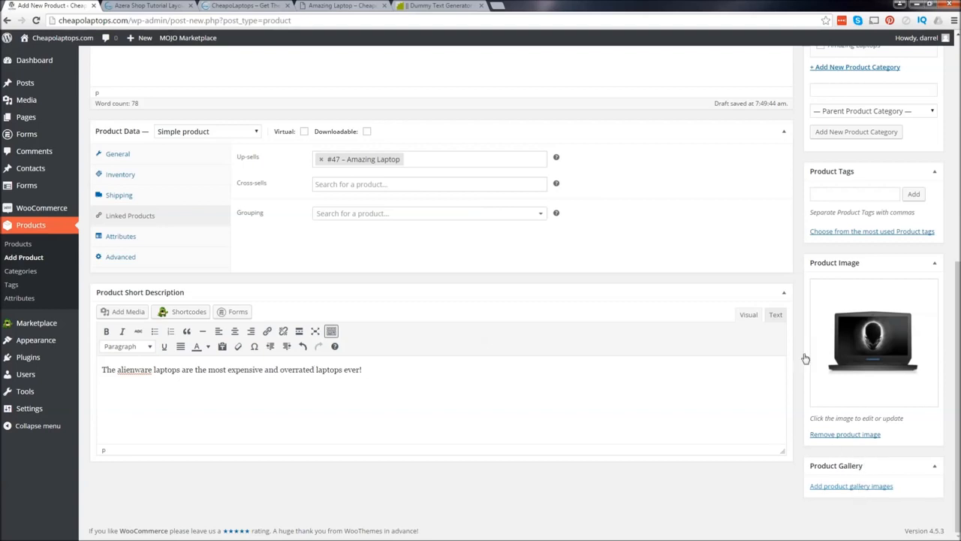
Step: Add the product tags "laptops" and "alienware" to the AlienWare Laptop
scroll(603, 347, up, 2)
click(839, 345)
text(laptops)
key(Return)
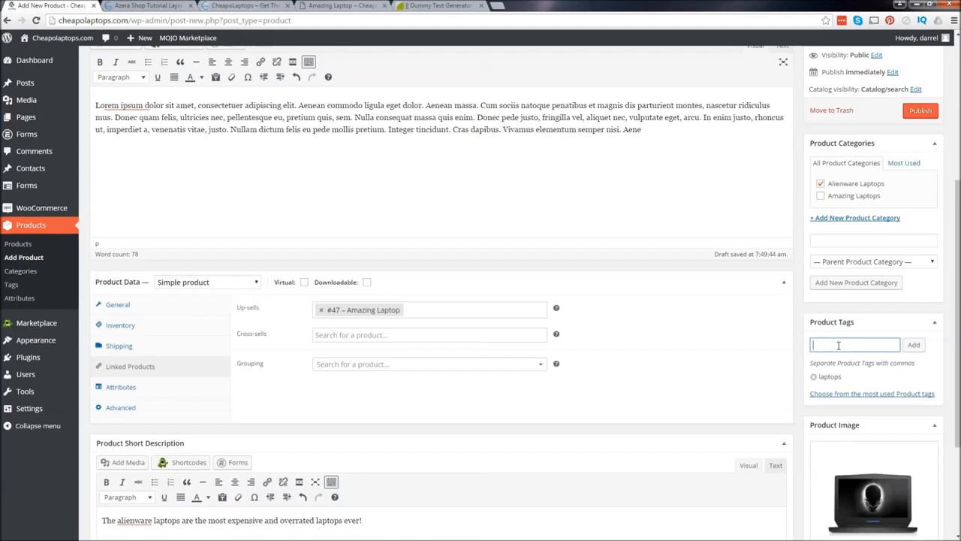
key(Return)
Step: Publish the AlienWare Laptop product and open its page in the shop
scroll(706, 283, up, 3)
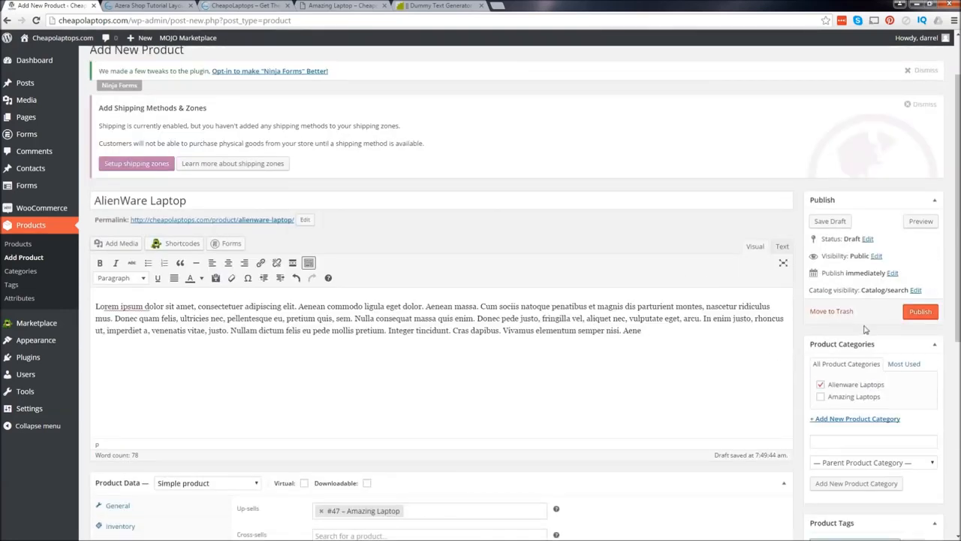
click(909, 319)
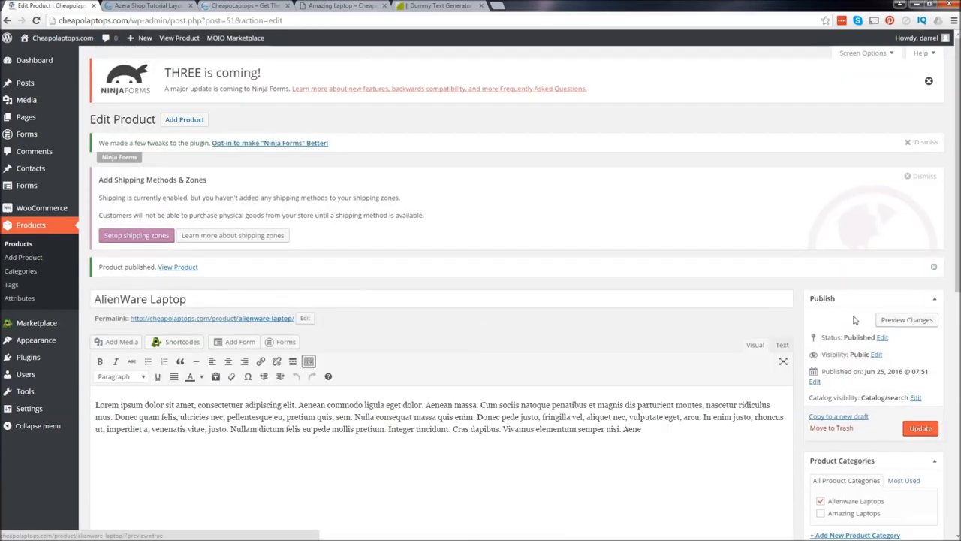
click(187, 39)
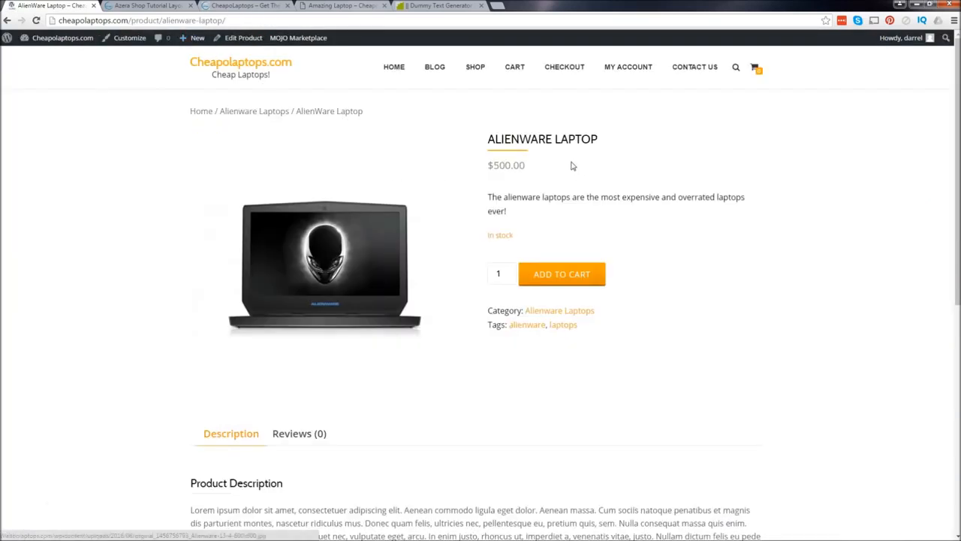
Step: Look over the price, short description, full description and "You may also like" suggestion on the AlienWare Laptop page
drag(595, 139, 497, 167)
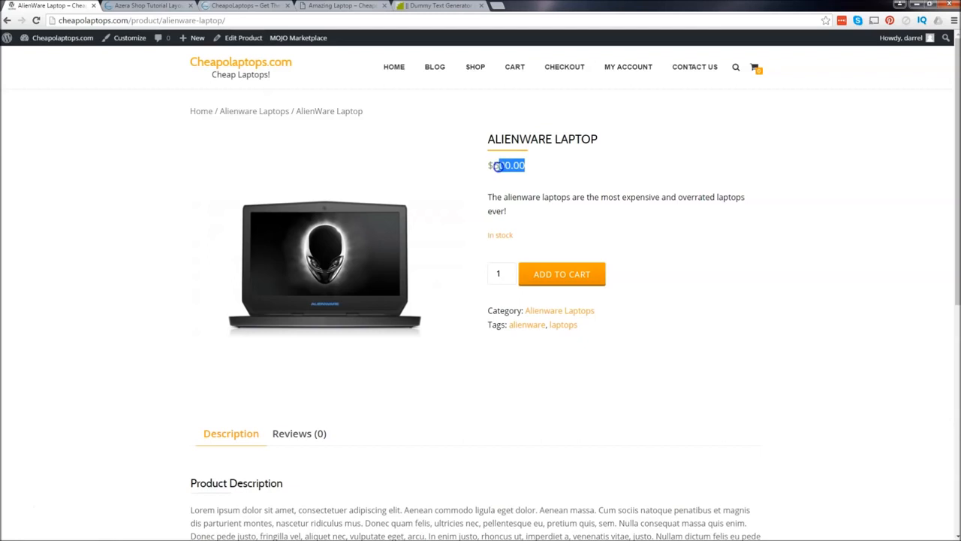
drag(764, 197, 515, 196)
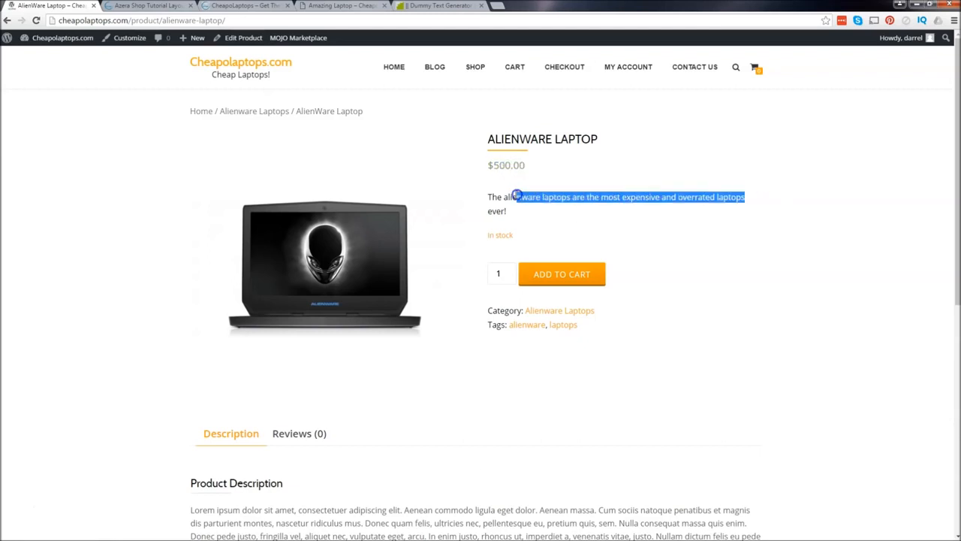
scroll(517, 198, down, 3)
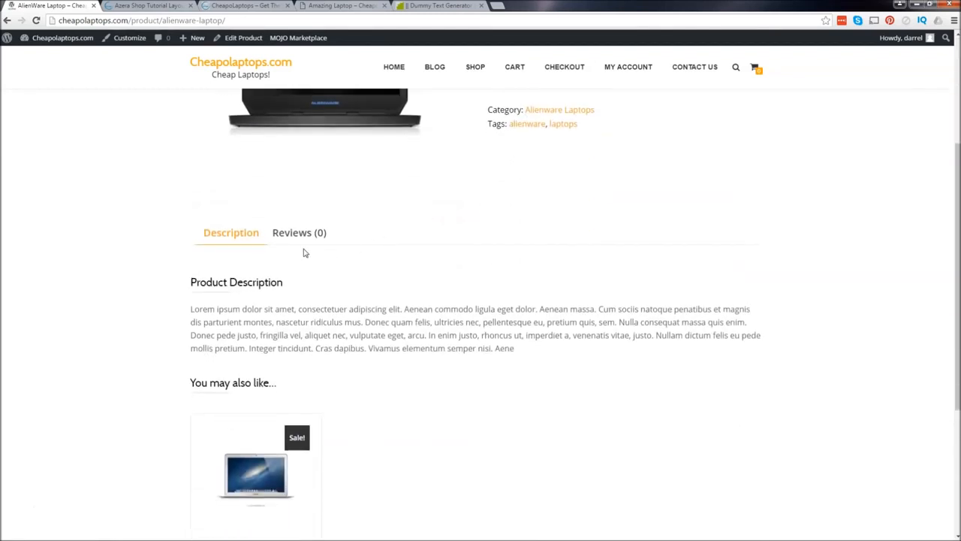
scroll(286, 263, down, 2)
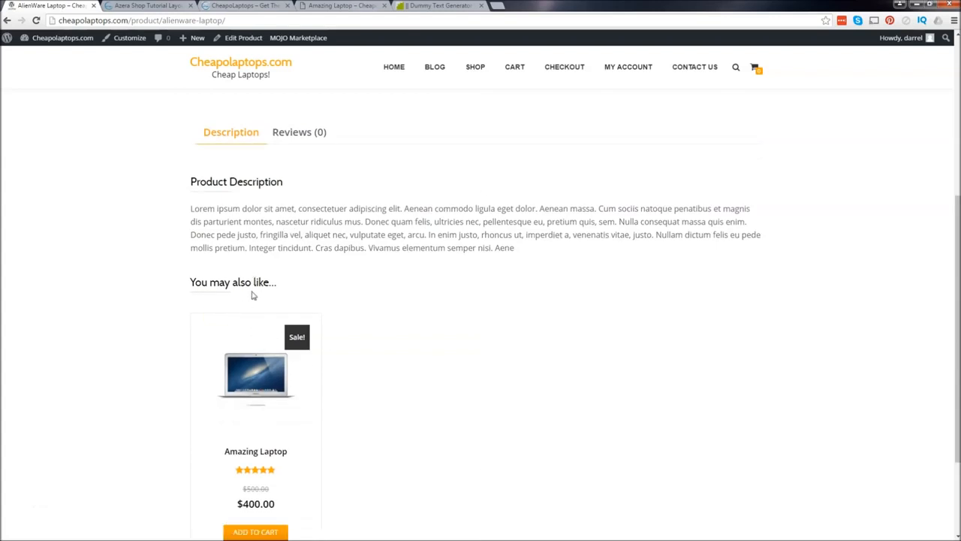
drag(187, 284, 279, 281)
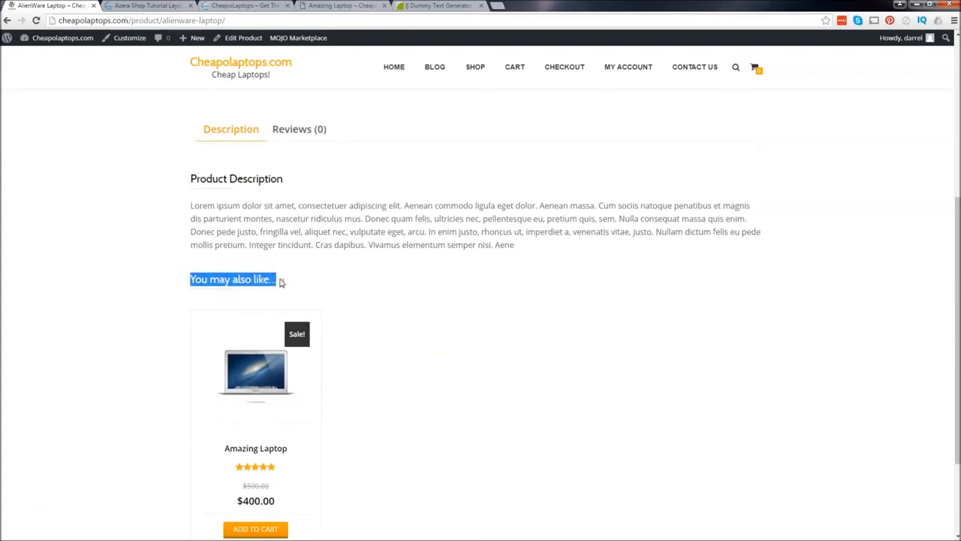
scroll(279, 281, down, 2)
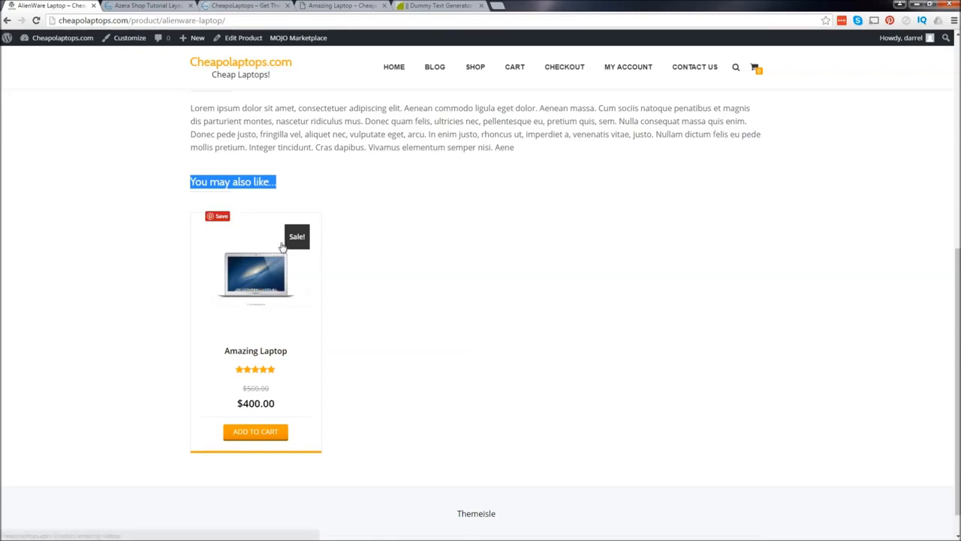
click(362, 320)
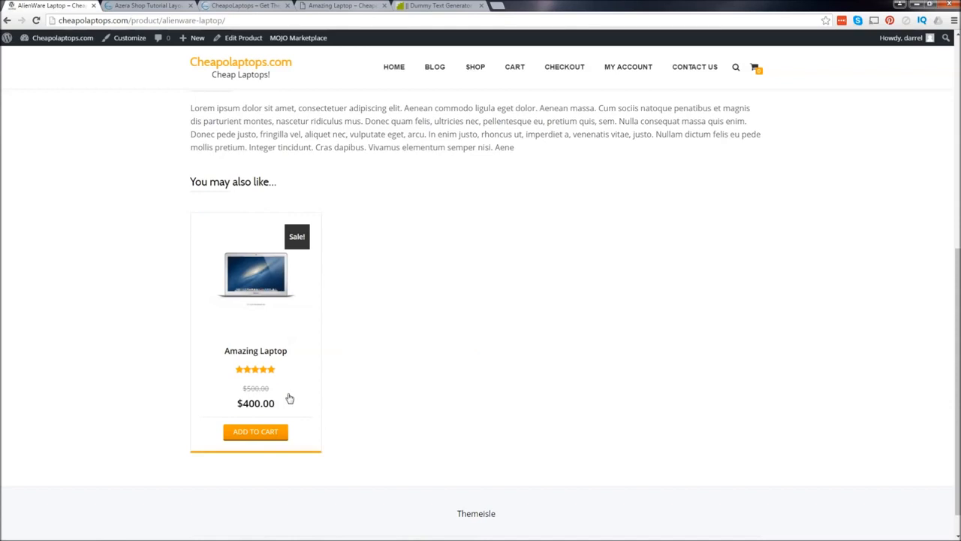
Step: Submit a two-star review of the AlienWare Laptop reading "expensive! but good!"
scroll(356, 309, up, 4)
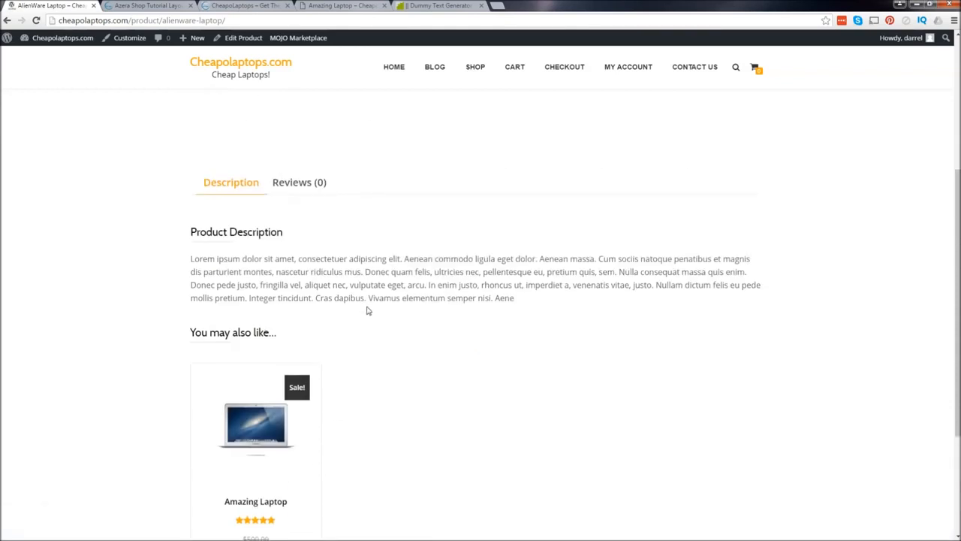
click(305, 334)
scroll(318, 320, down, 2)
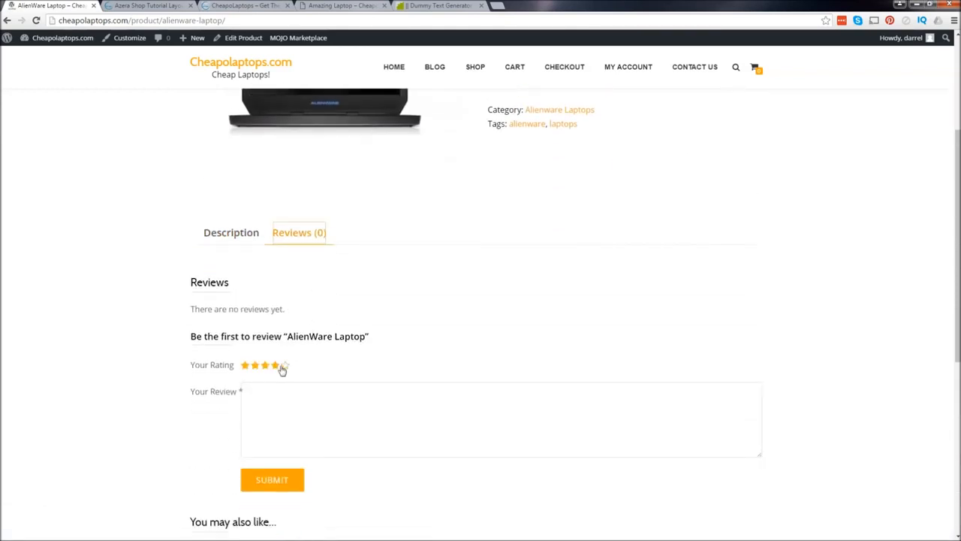
click(254, 365)
click(276, 407)
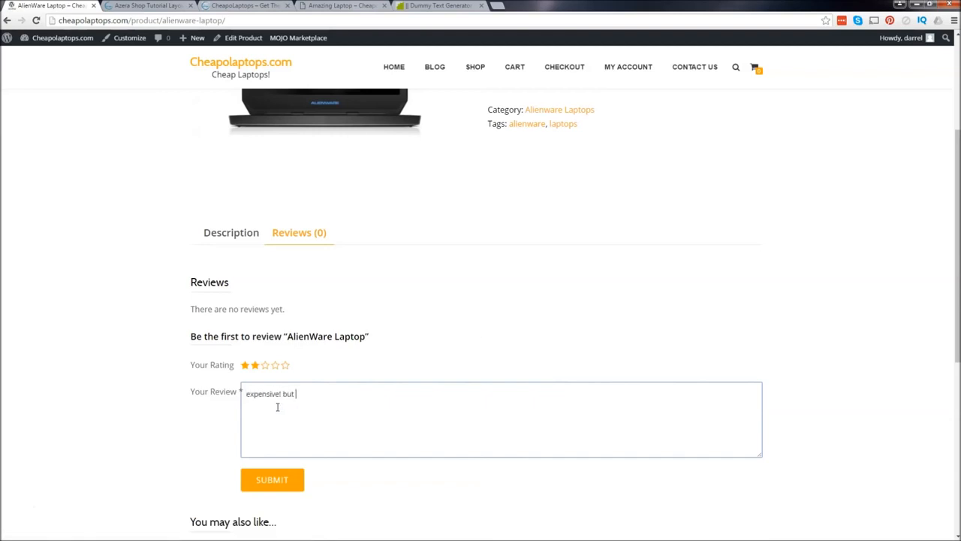
click(273, 477)
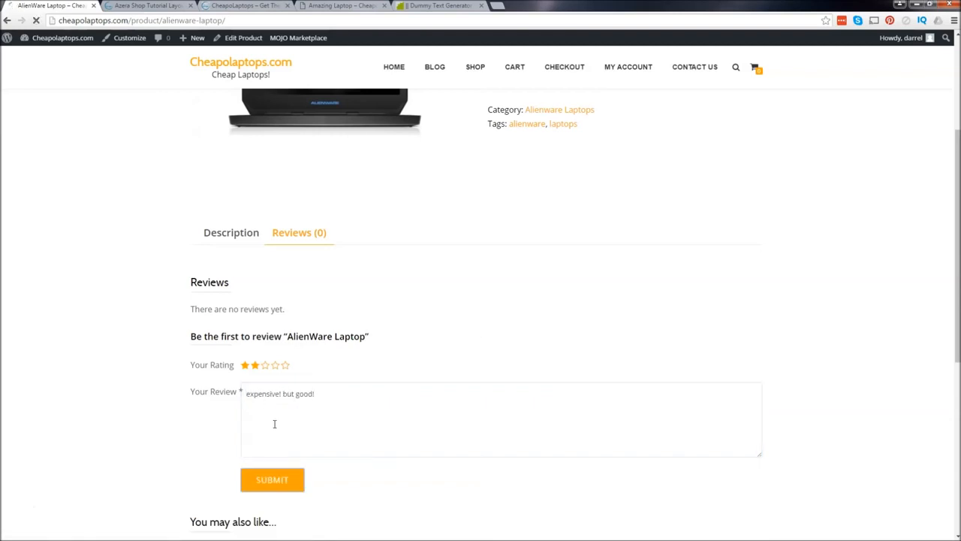
Step: Submit a second, five-star review reading "Amazing!!!!" and check the overall rating beside the AlienWare Laptop's name
scroll(275, 423, down, 2)
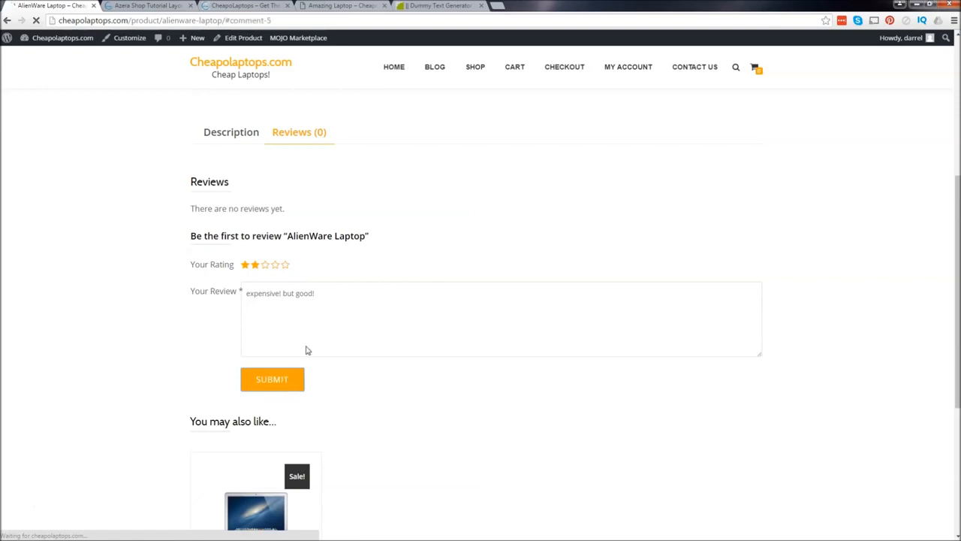
scroll(308, 351, down, 3)
scroll(308, 351, up, 4)
click(340, 251)
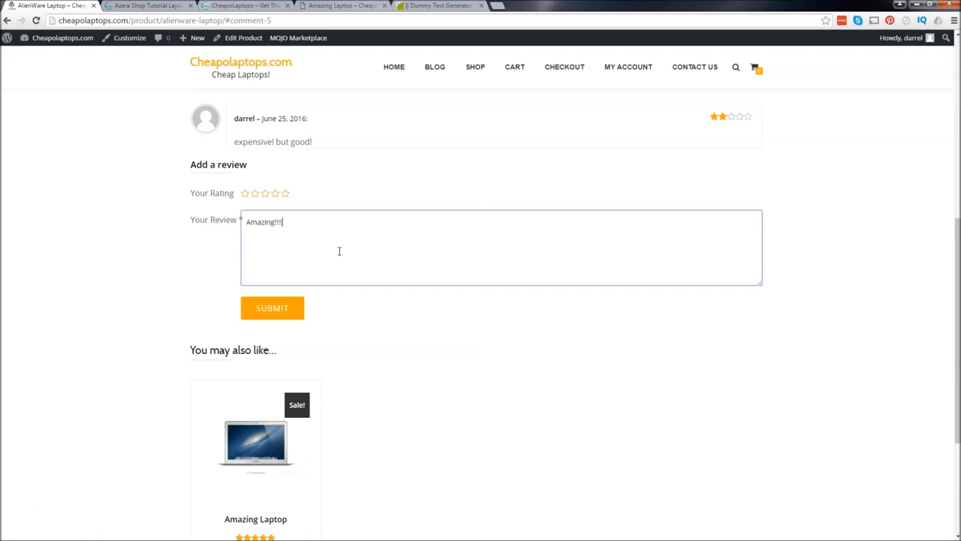
click(285, 193)
click(285, 313)
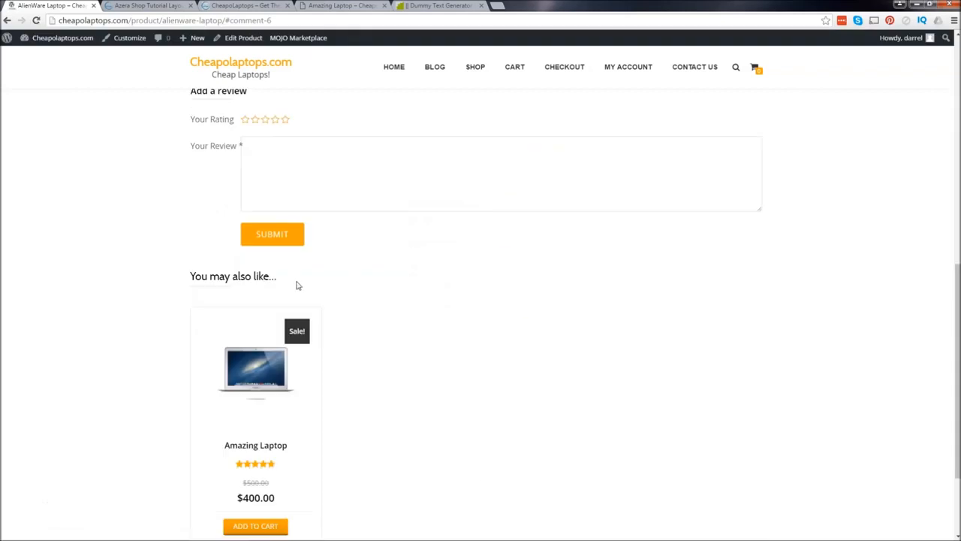
scroll(413, 305, up, 9)
scroll(413, 306, up, 2)
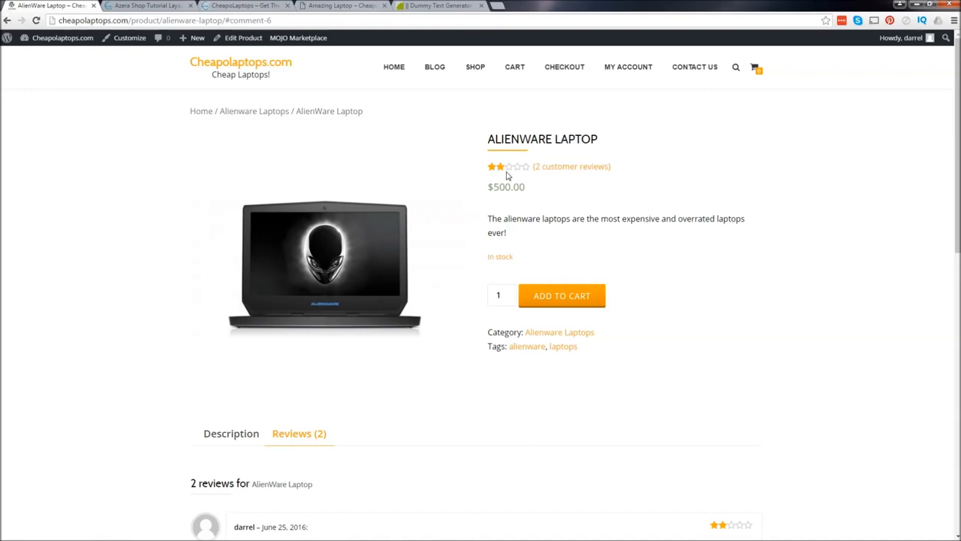
Step: Switch to the demo shop, browse its laptop catalogue and open the i3 Laptop w/Case product page
click(341, 6)
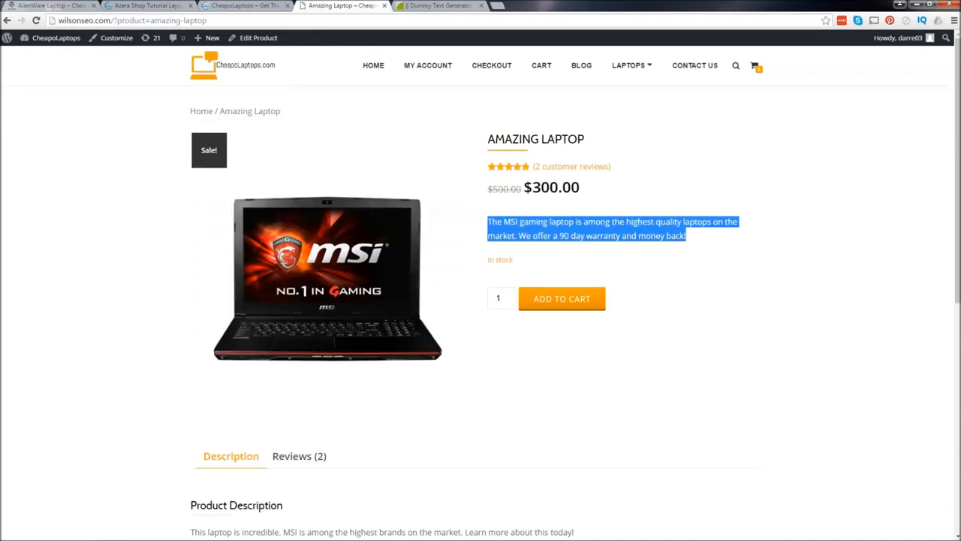
click(642, 65)
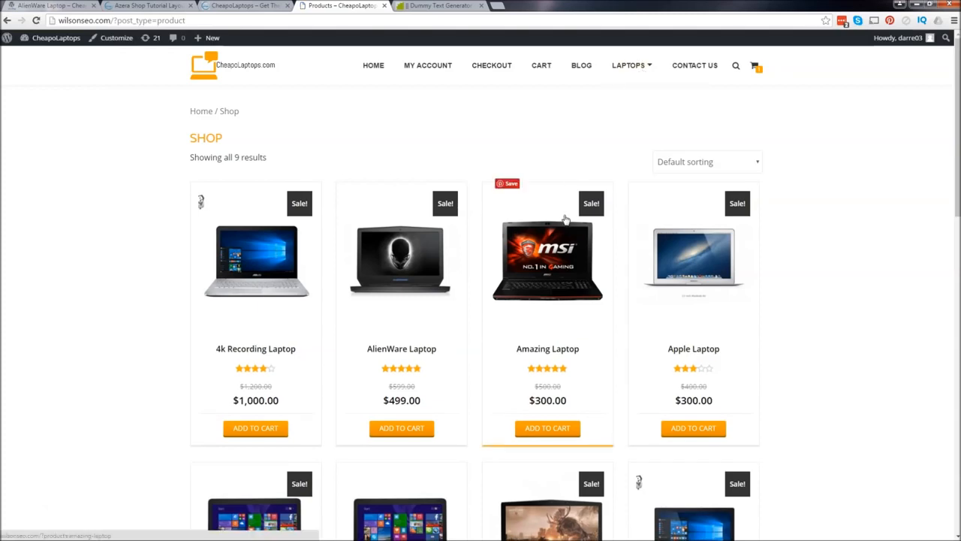
scroll(565, 218, down, 3)
scroll(467, 300, down, 2)
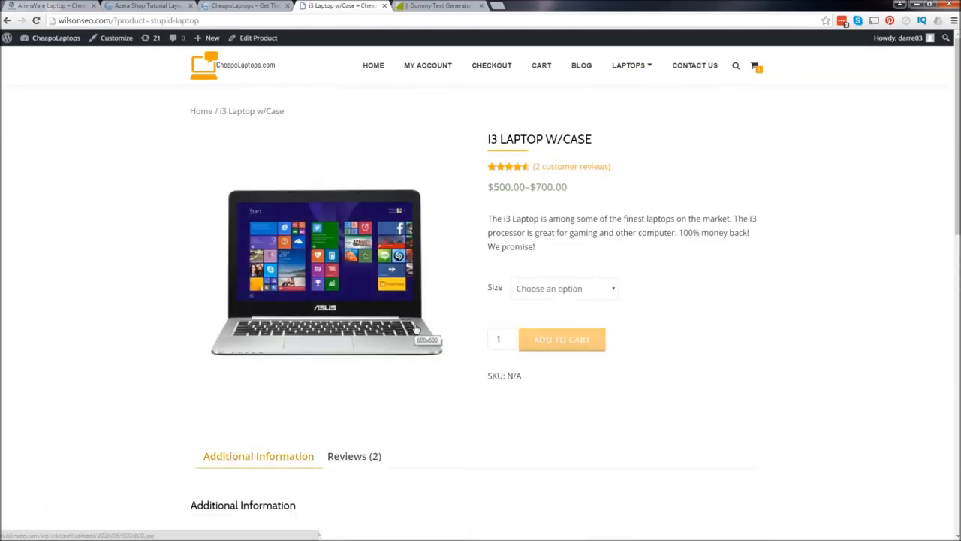
Step: Select the 14 Inch size of the i3 Laptop w/Case, then 16 Inch, to compare the variation prices
click(537, 291)
click(537, 318)
click(540, 292)
click(543, 329)
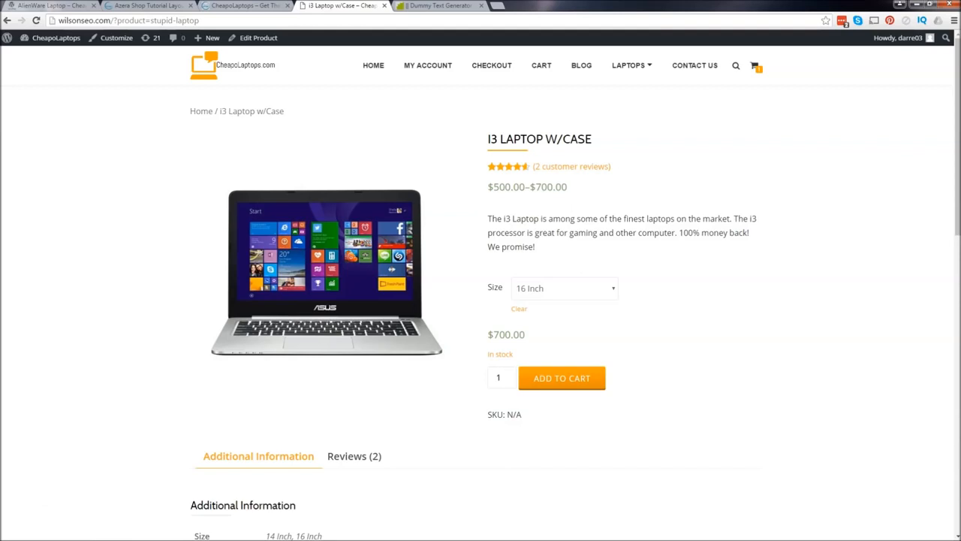
Step: Switch back to the cheapolaptops.com shop and start a new product named "i3 Laptop"
click(52, 6)
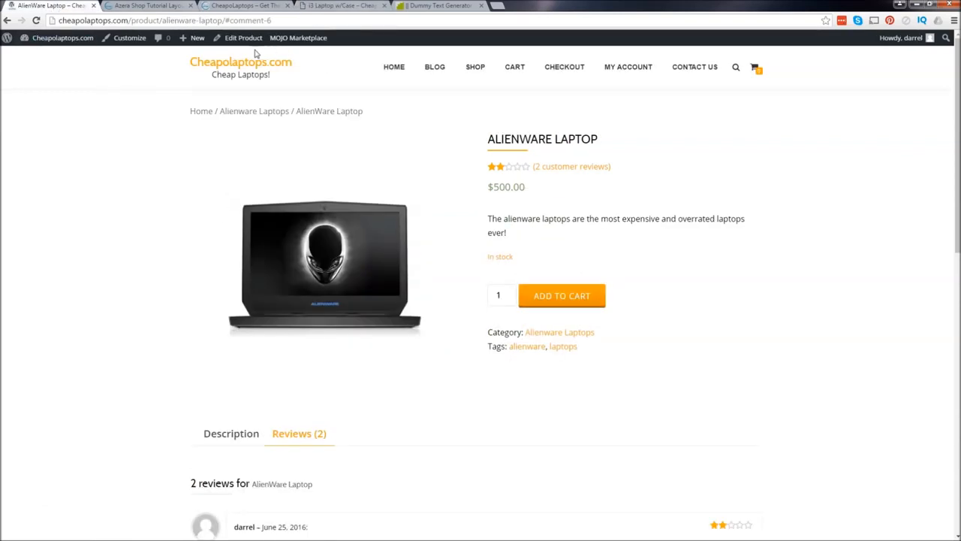
mouse_move(197, 44)
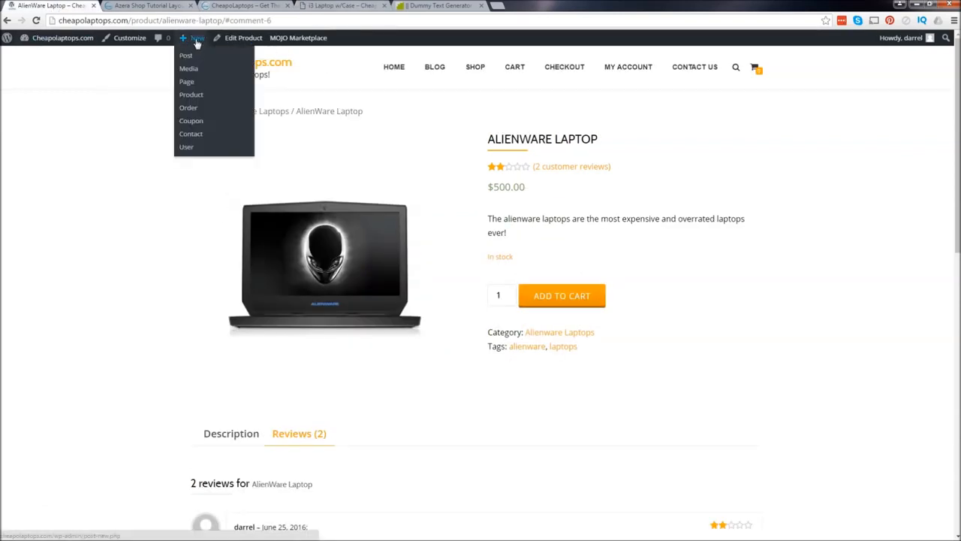
click(191, 95)
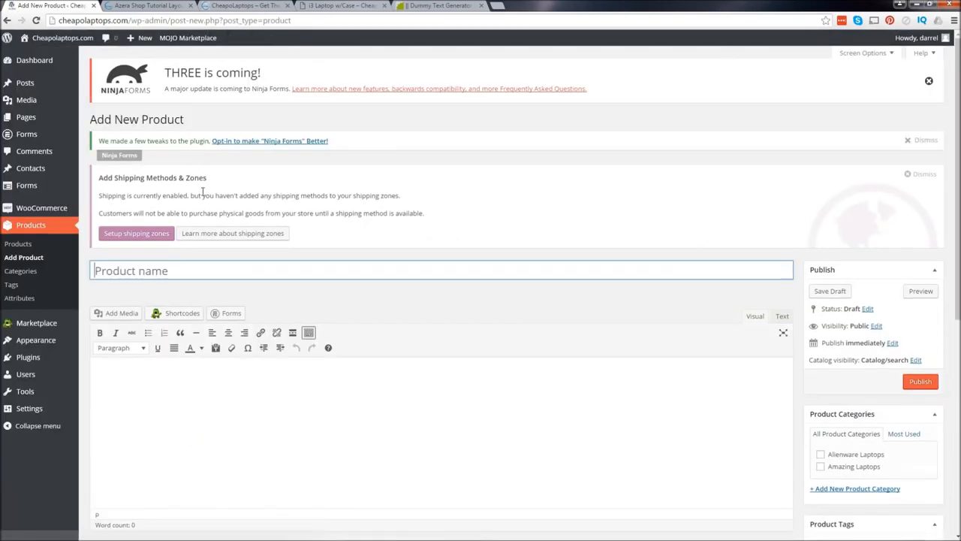
scroll(210, 161, down, 2)
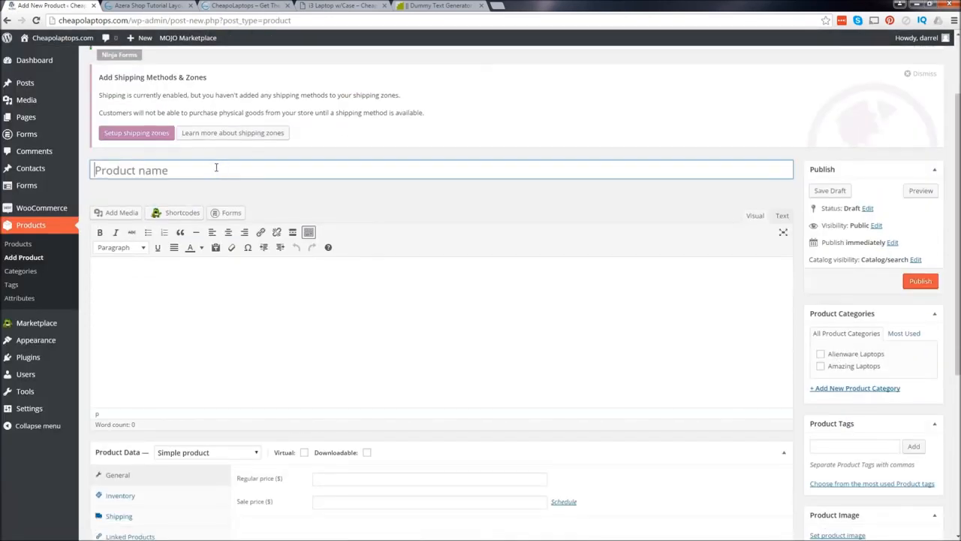
text(i3 Laptop)
key(Tab)
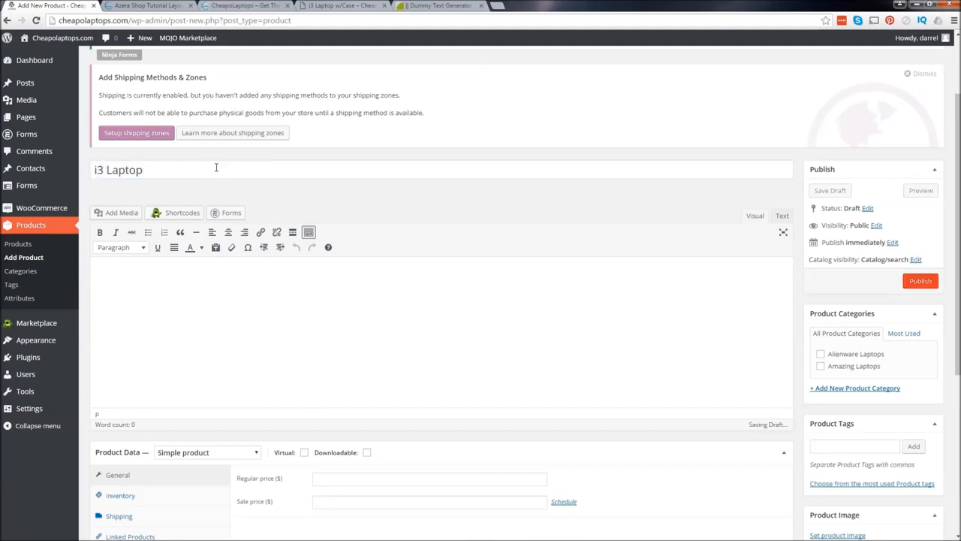
Step: Copy the highlighted lorem ipsum passage from the dummy text generator and paste it as the i3 Laptop's main description
click(439, 5)
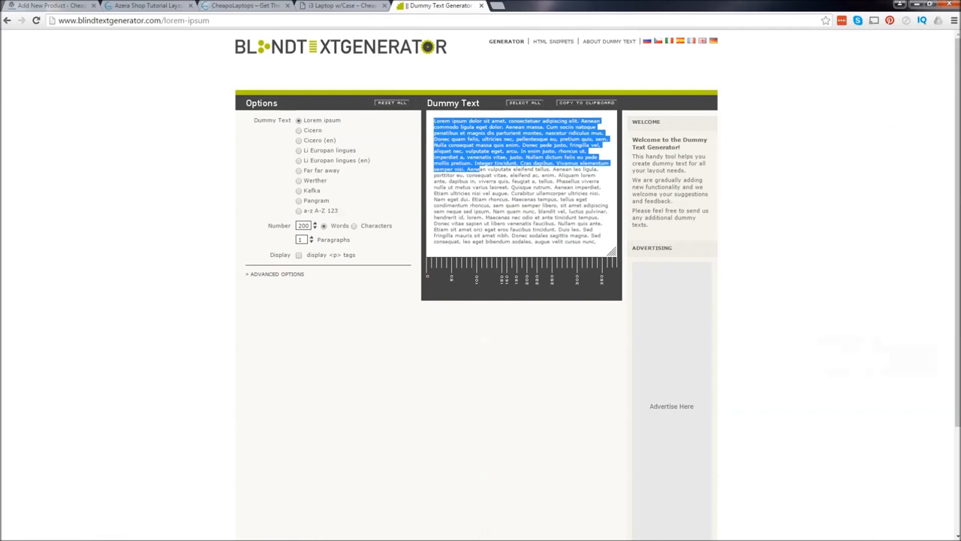
right_click(461, 139)
click(470, 144)
click(49, 5)
click(290, 306)
text(Lorem ipsum dolor sit amet, consectetuer adipiscing elit. Aenean commodo ligula eget dolor. Aenean massa. Cum sociis natoque penatibus et magnis dis parturient montes, nascetur ridiculus mus. Donec quam felis, ultricies nec, pellentesque eu, pretium quis, sem. Nulla consequat massa quis enim. Donec pede justo, fringilla vel, aliquet nec, vulputate eget, arcu. In enim justo, rhoncus ut, imperdiet a, venenatis vitae, justo. Nullam dictum felis eu pede mollis pretium. Integer tincidunt. Cras dapibus. Vivamus elementum semper nisi. Aene)
Step: Create a new product category named "i3 laptop" and assign it to the product
scroll(320, 305, down, 1)
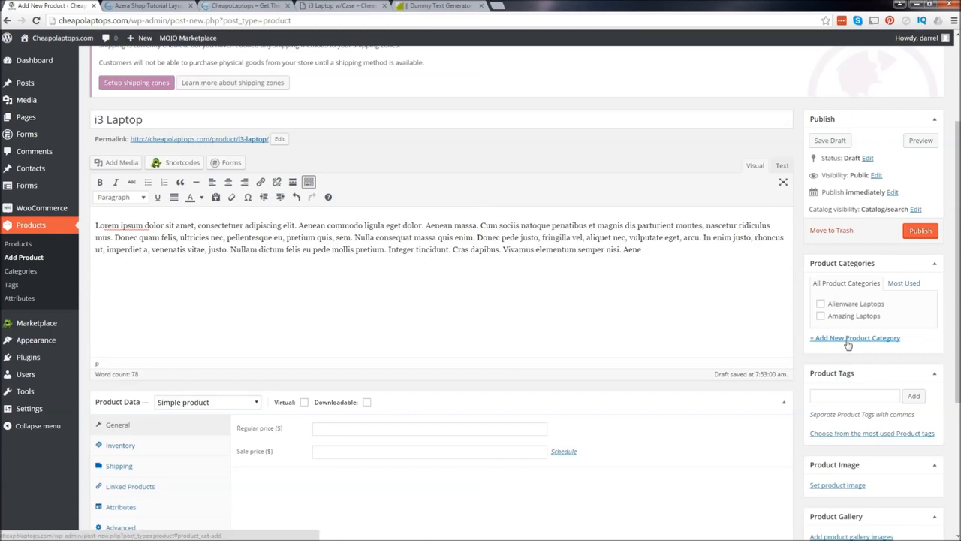
click(848, 340)
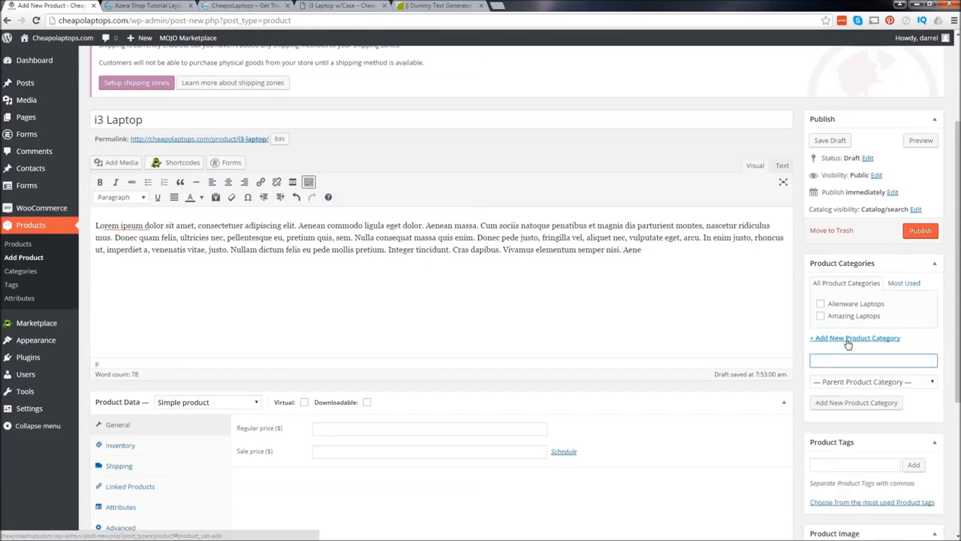
text(i3 laptop)
click(854, 403)
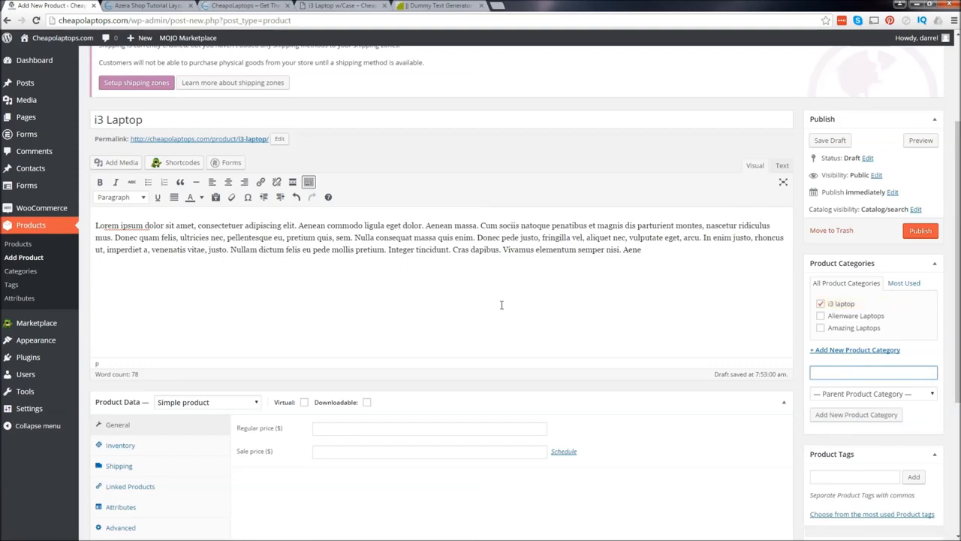
Step: Change the product type to Variable product
scroll(507, 286, down, 2)
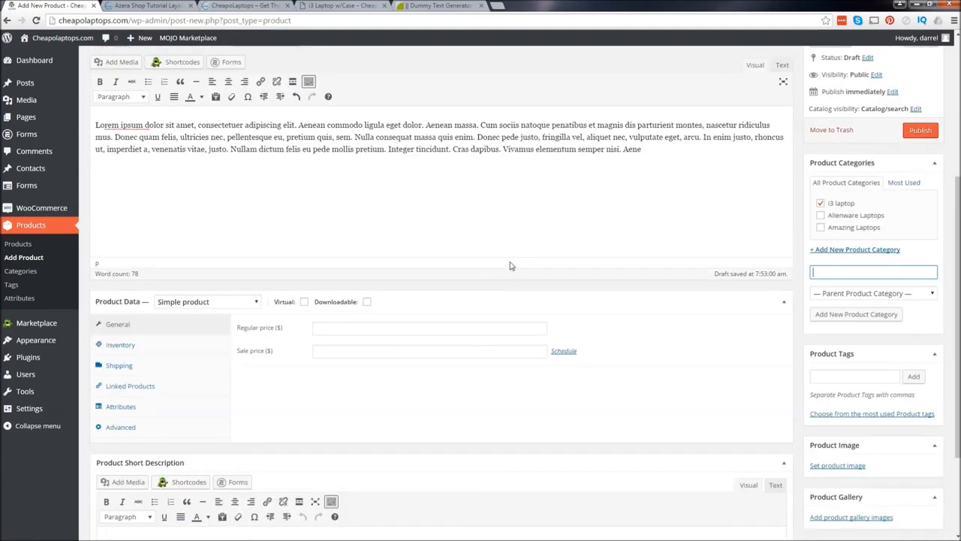
click(220, 307)
click(222, 359)
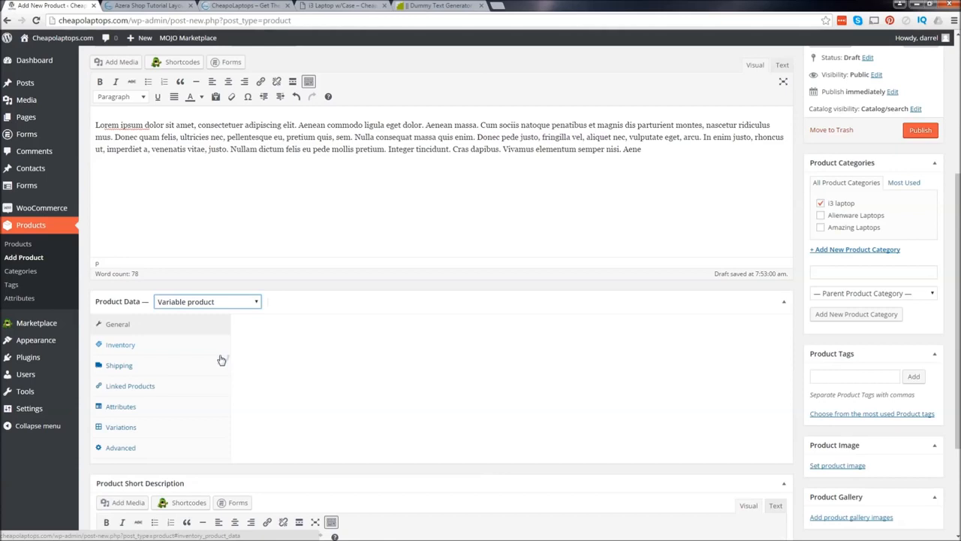
Step: Upload the "laptop" picture from the desktop's "laptop tutorial" folder through the product image chooser
scroll(316, 268, down, 2)
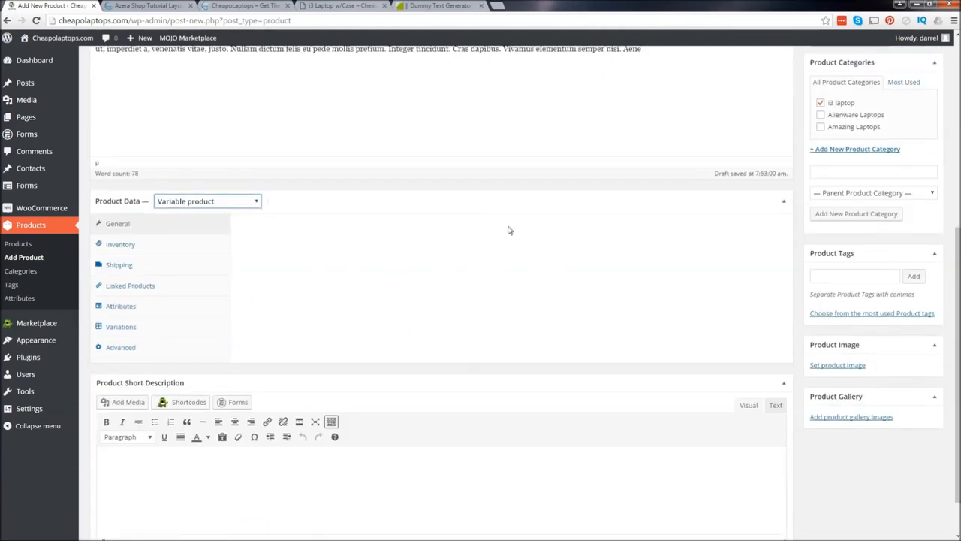
click(849, 365)
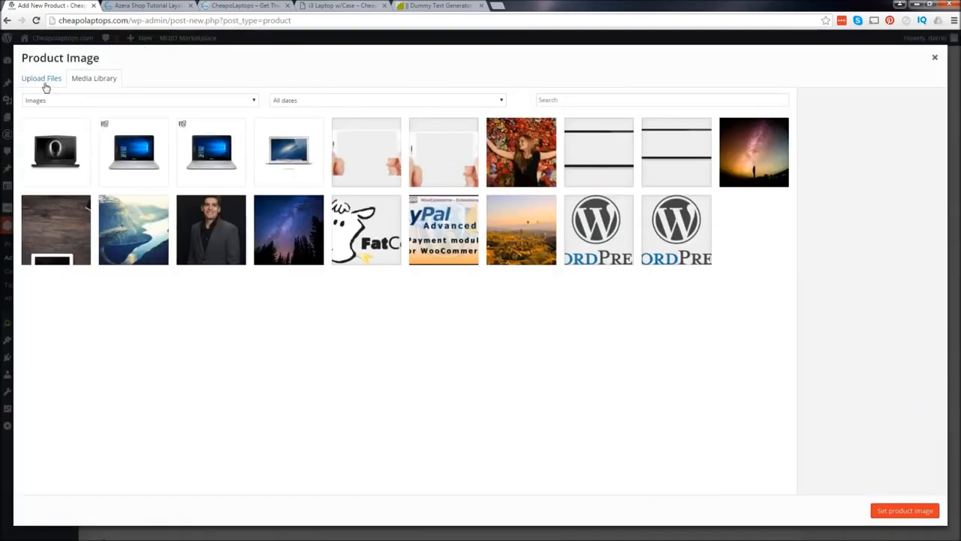
click(51, 81)
click(455, 267)
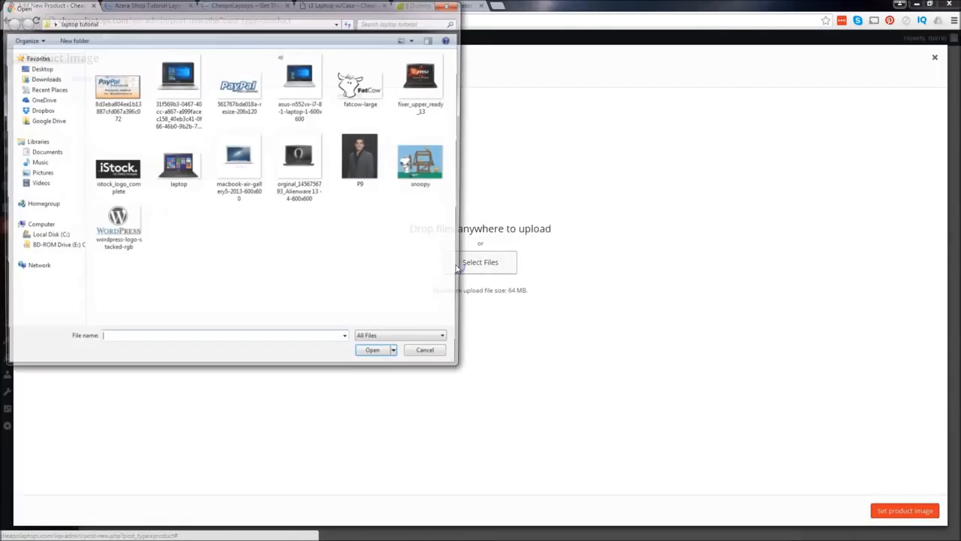
click(42, 69)
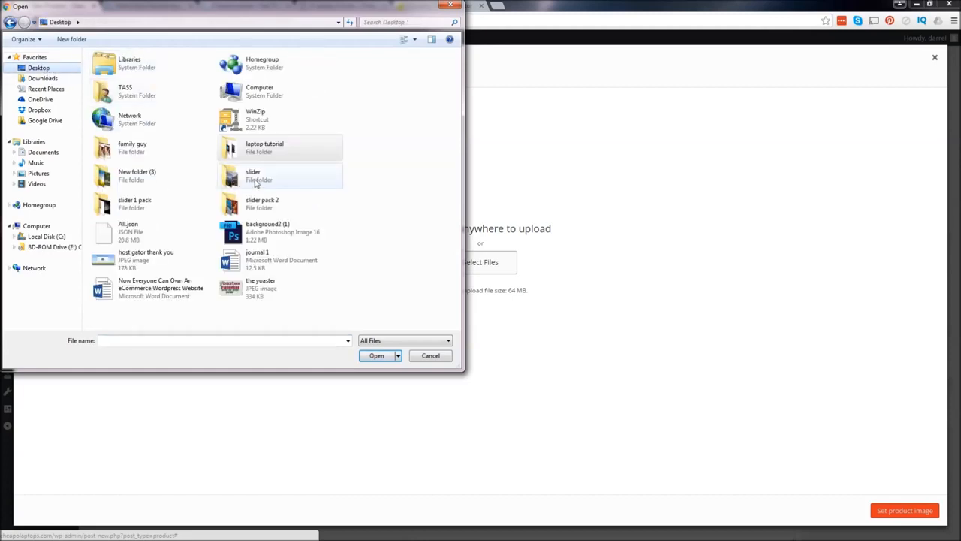
double_click(241, 148)
double_click(194, 174)
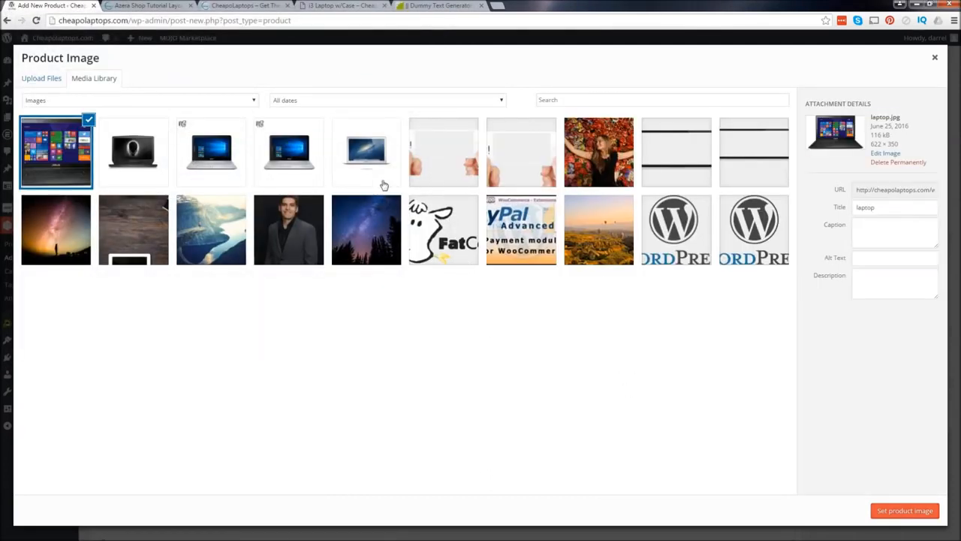
Step: Set asus-n552vx-i7-8-1-laptop-1-600x600.jpg from the media library as the product image
click(365, 160)
click(311, 161)
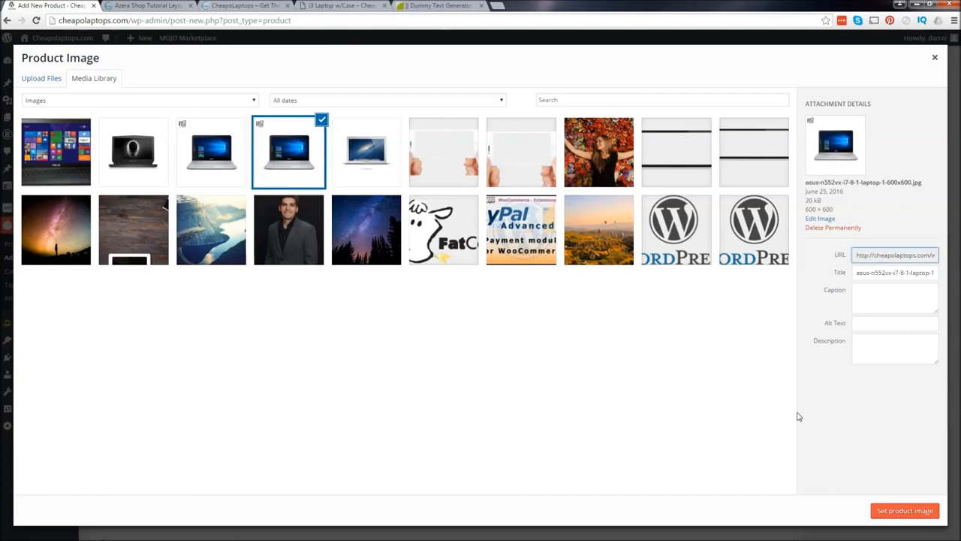
click(923, 512)
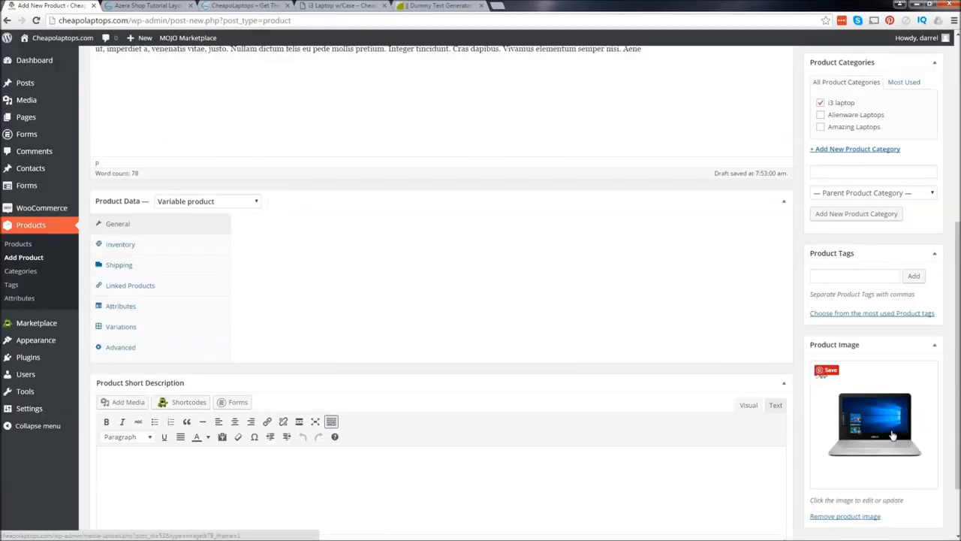
Step: Enter the product short description "This laptop has several different sizes! Its a great deal!"
scroll(894, 438, down, 2)
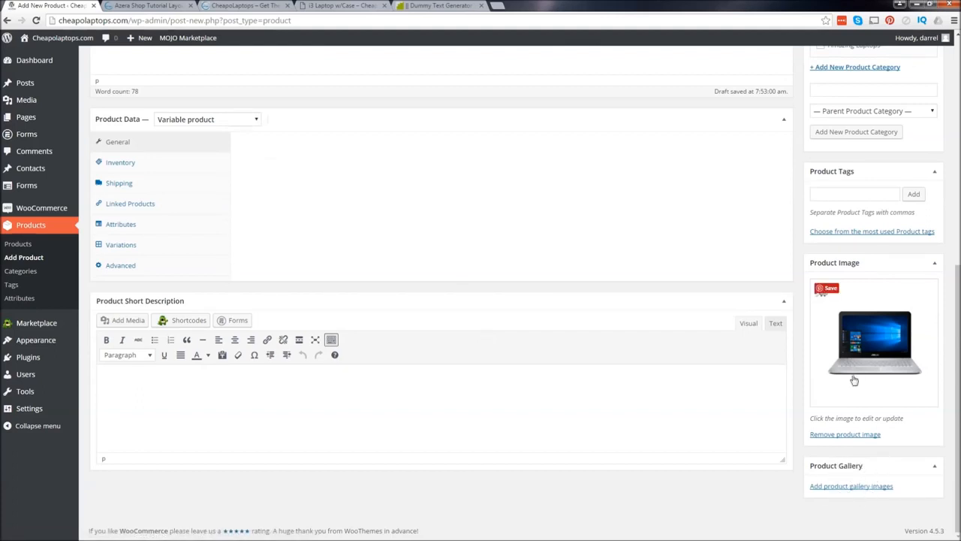
click(520, 403)
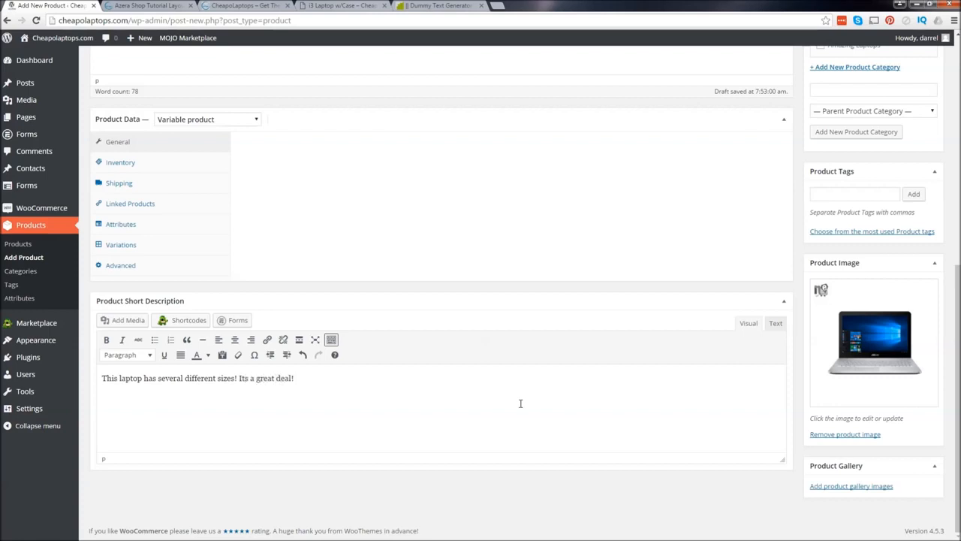
Step: Enable stock management at product level and set the stock quantity to 1
scroll(521, 403, up, 1)
scroll(489, 328, up, 2)
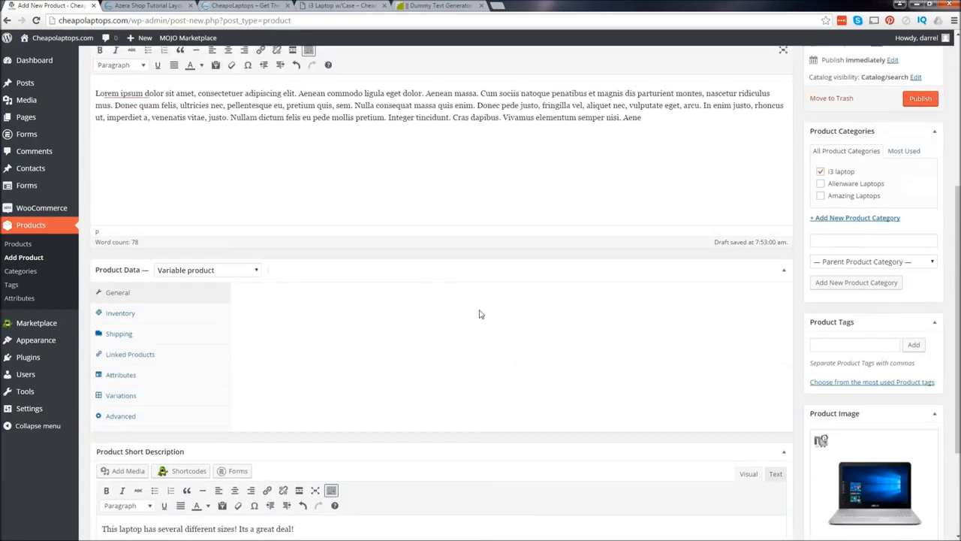
click(164, 313)
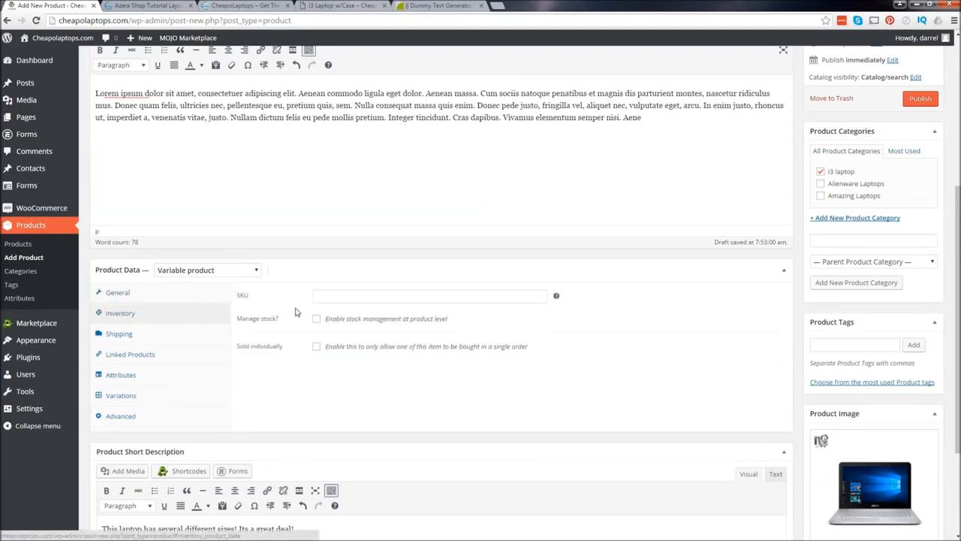
click(316, 319)
click(325, 342)
key(BackSpace)
text(1)
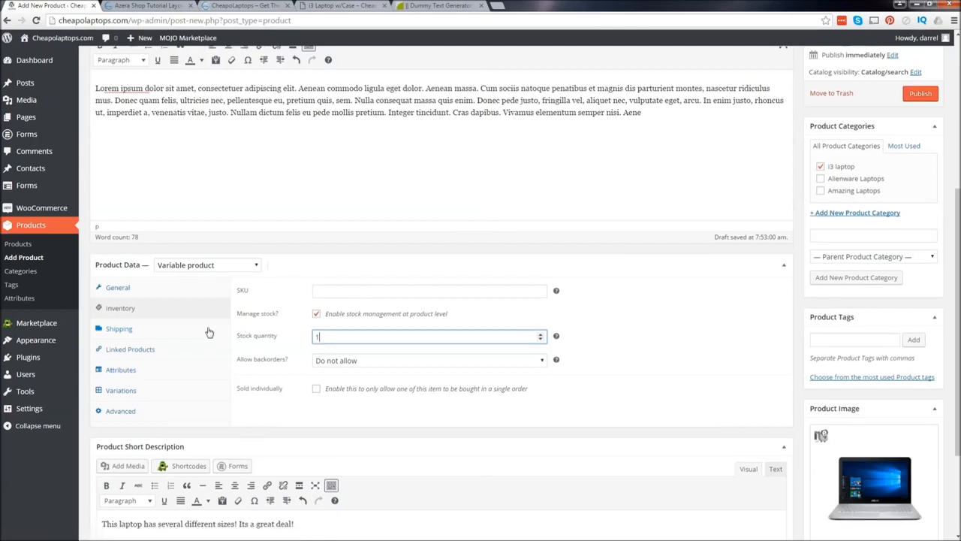
Step: Turn product-level stock management back off in the inventory settings
scroll(225, 308, down, 1)
click(139, 282)
click(151, 264)
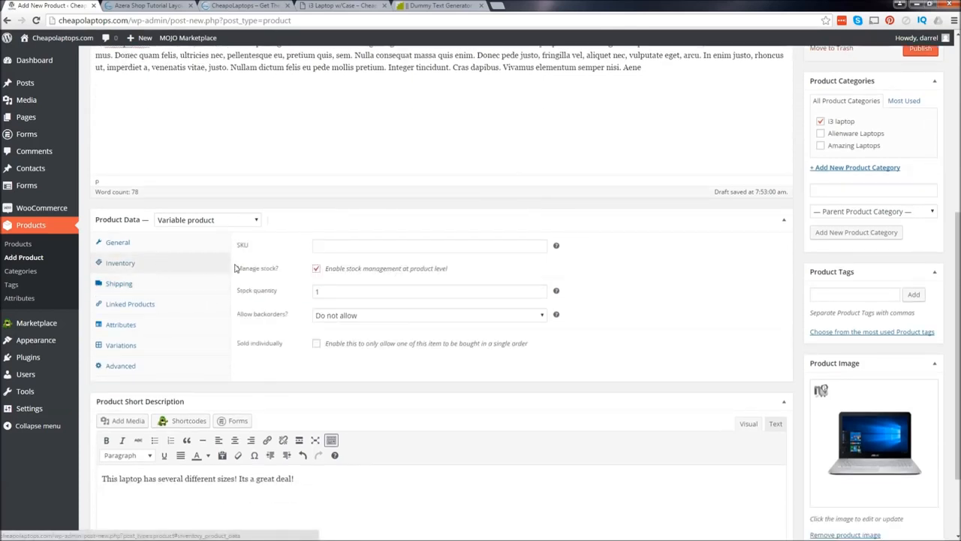
click(315, 269)
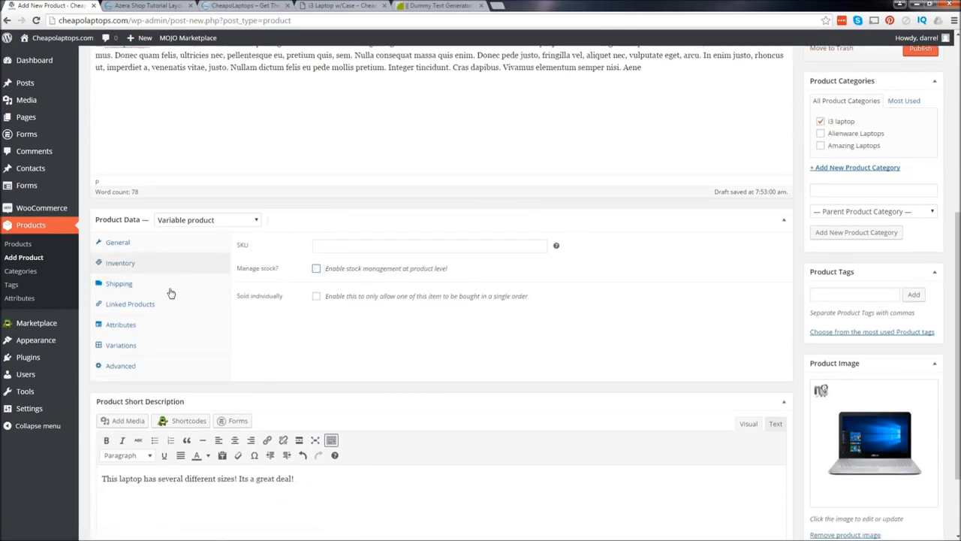
Step: Add the AlienWare Laptop as a cross-sell in the product's linked products
click(138, 290)
click(145, 304)
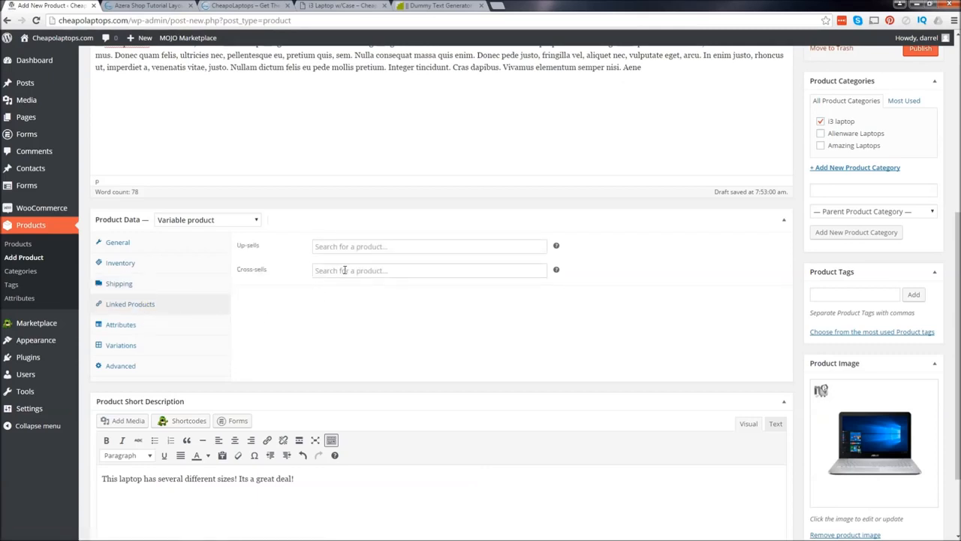
click(344, 271)
text(alien)
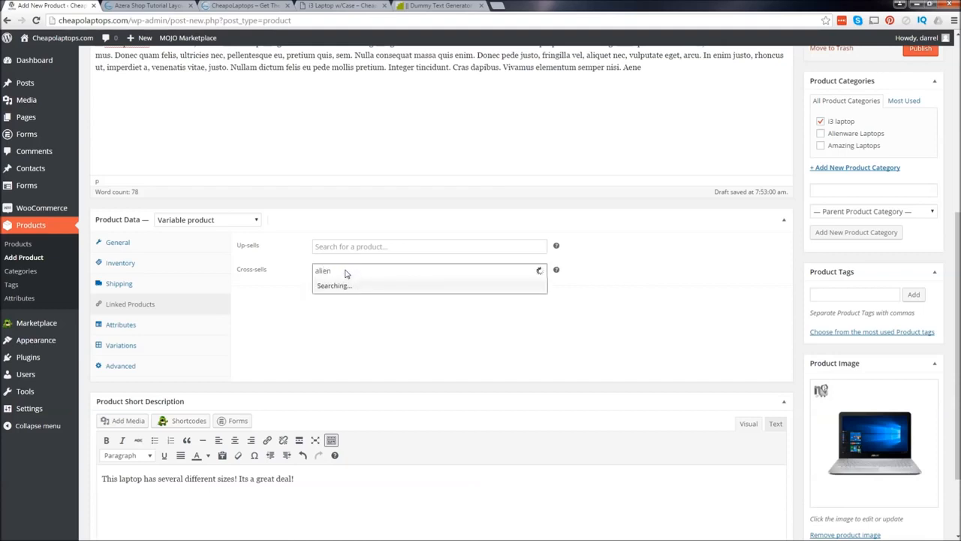
click(360, 287)
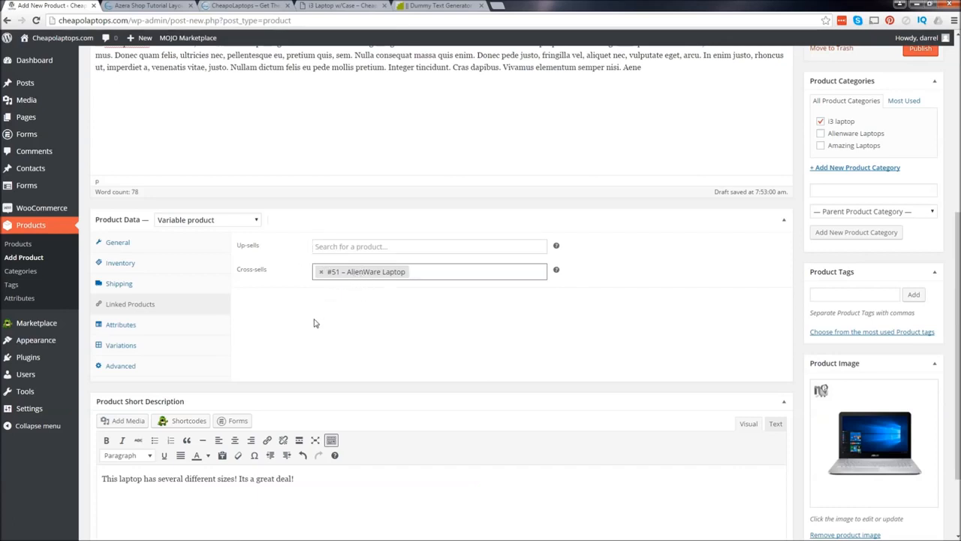
Step: Look through the attribute and variation settings and read what is required before adding a variation
click(130, 327)
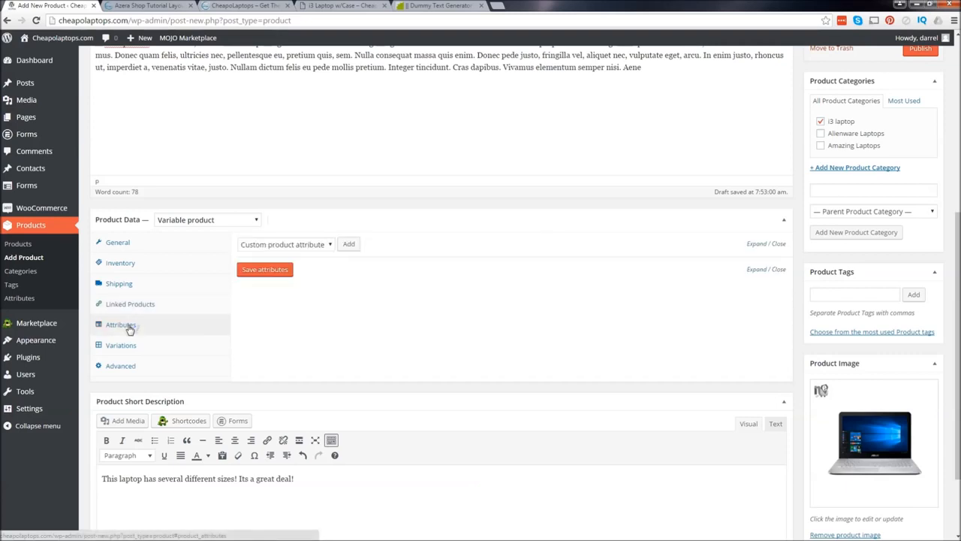
click(130, 347)
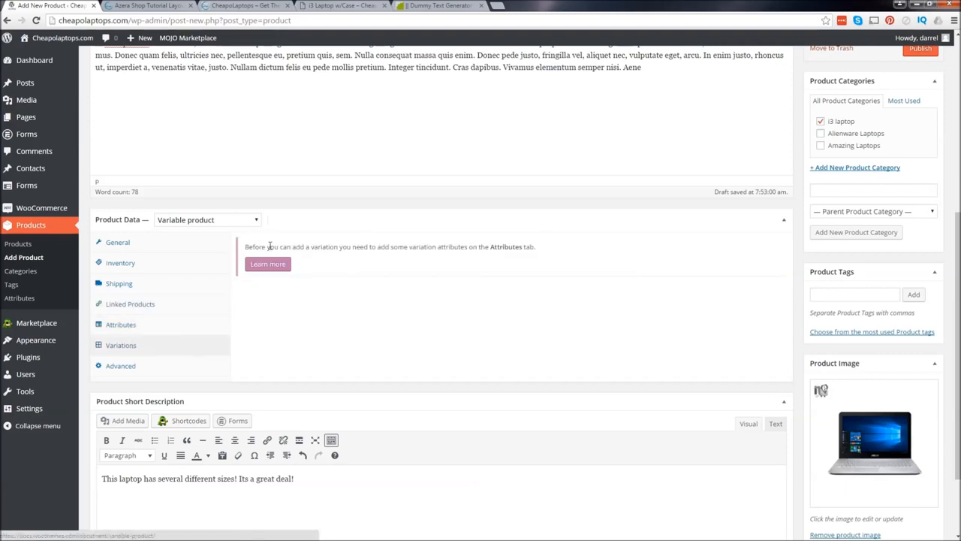
drag(259, 246, 552, 253)
click(553, 252)
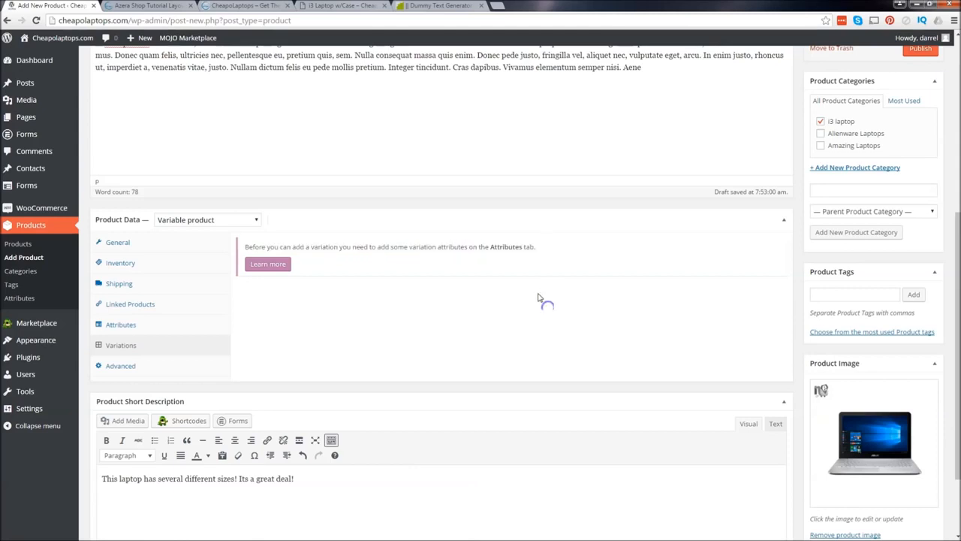
Step: Add a custom product attribute named "Size" and start its list of values with 14
click(126, 328)
click(319, 245)
click(346, 245)
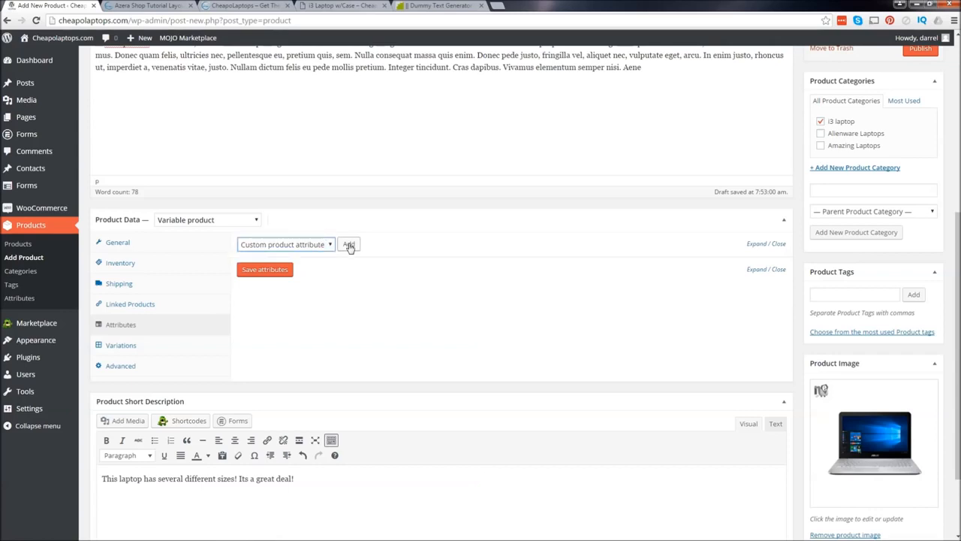
click(350, 247)
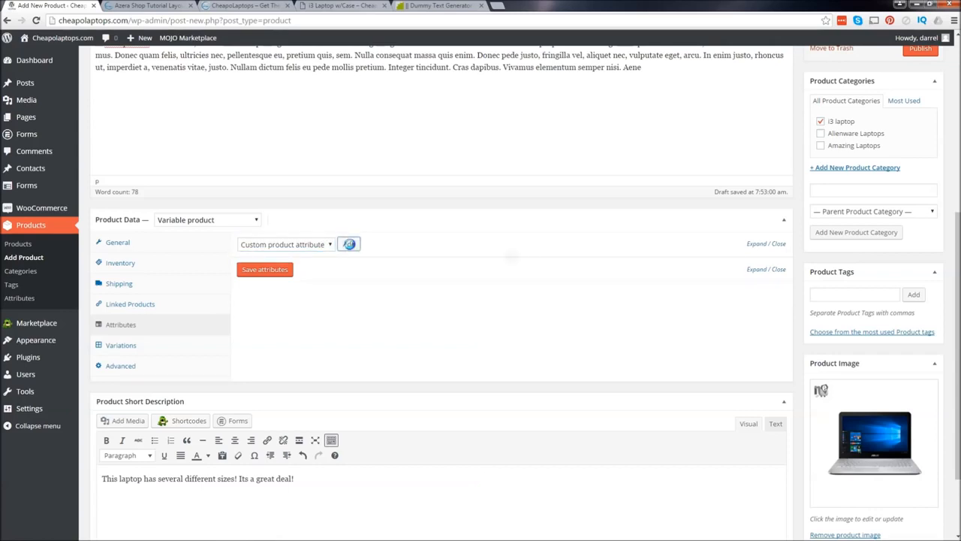
click(309, 299)
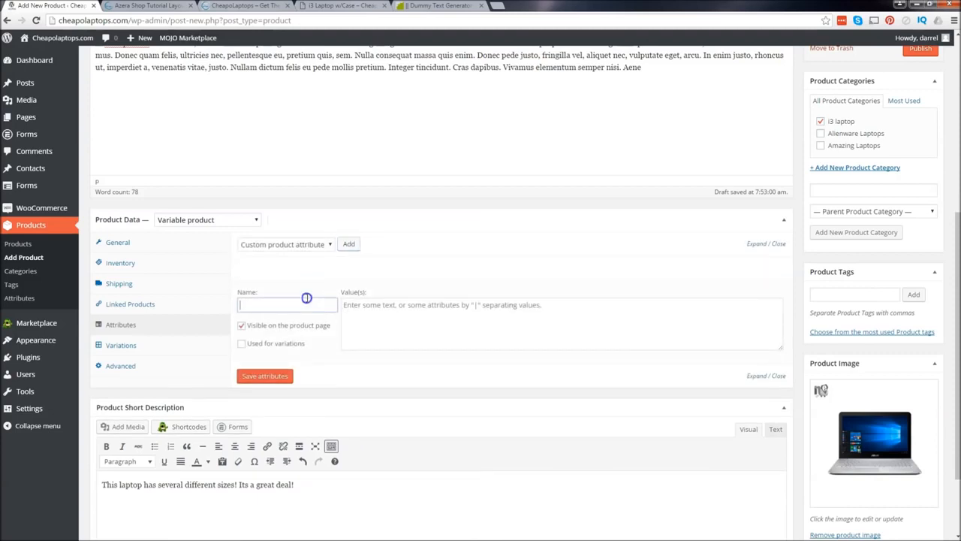
key(Tab)
text(14)
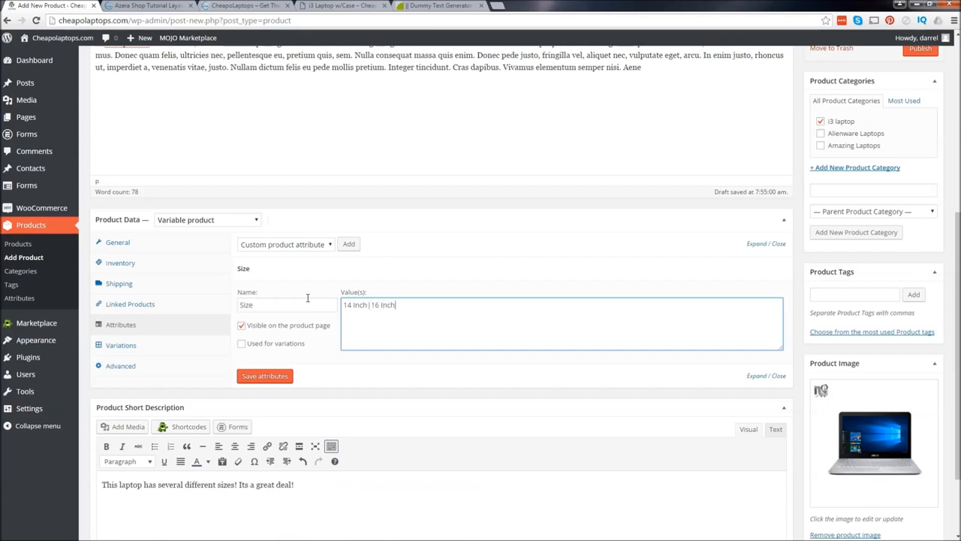
Step: Save the Size attribute as used for variations and create variations from all attributes
click(241, 344)
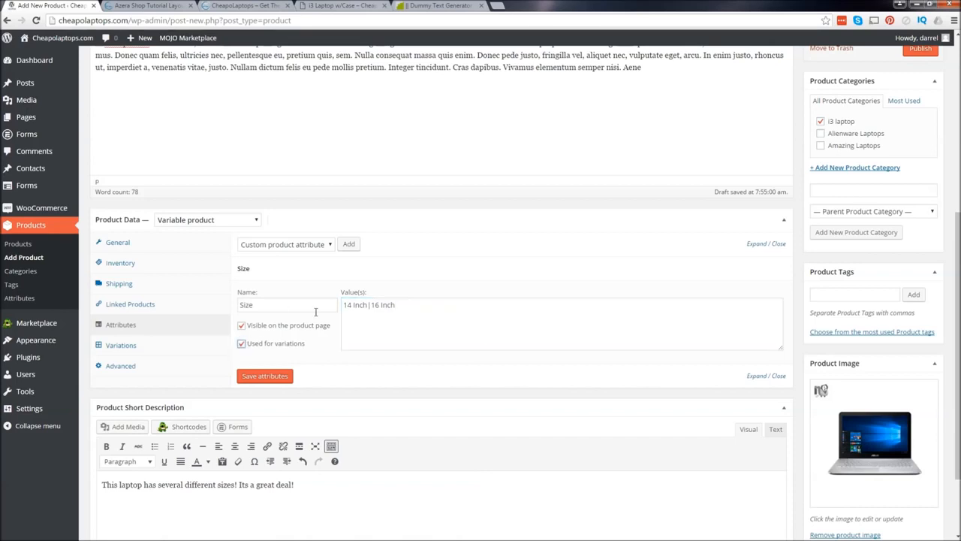
click(273, 377)
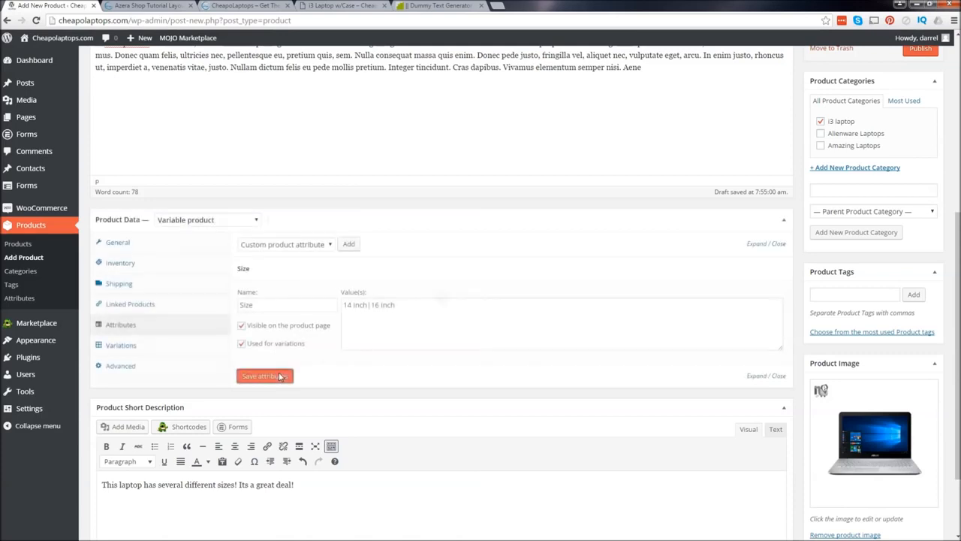
click(128, 350)
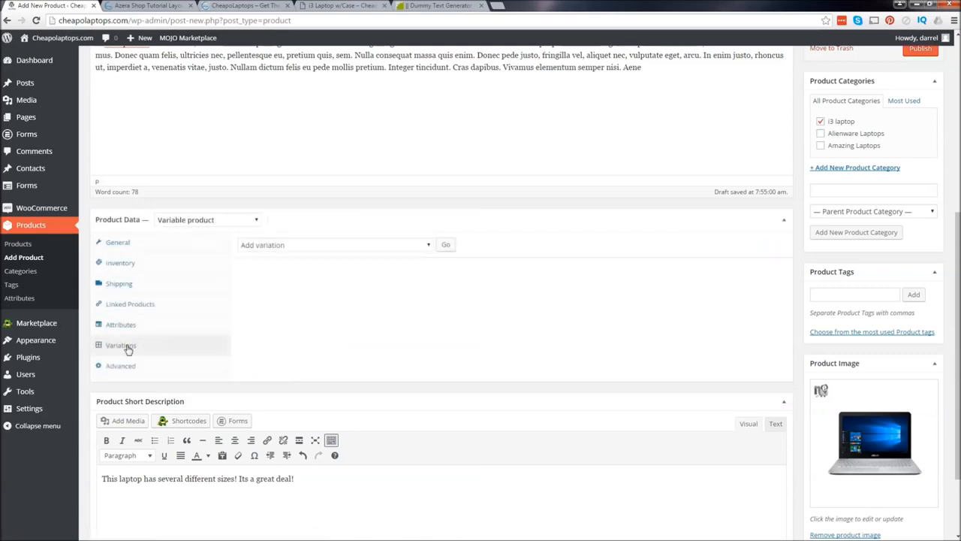
click(403, 248)
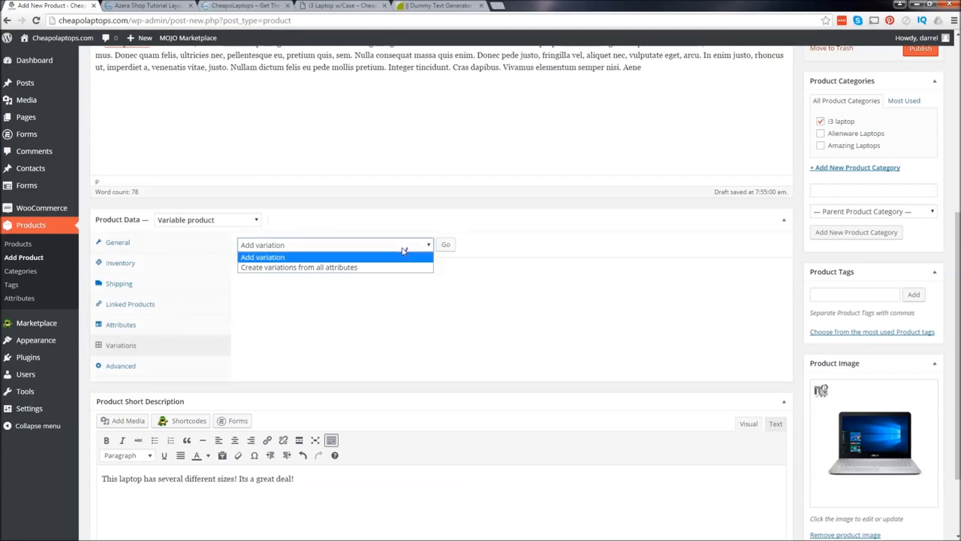
click(280, 268)
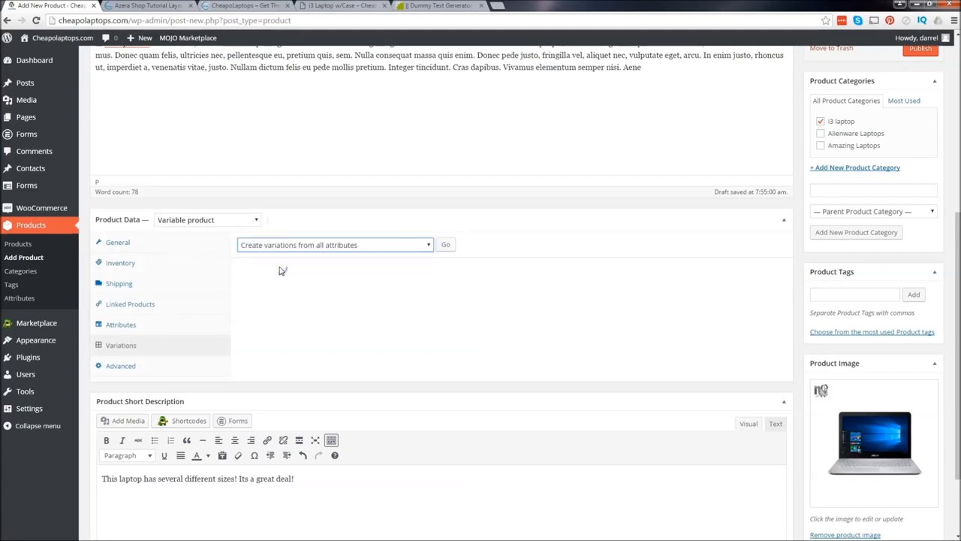
click(445, 248)
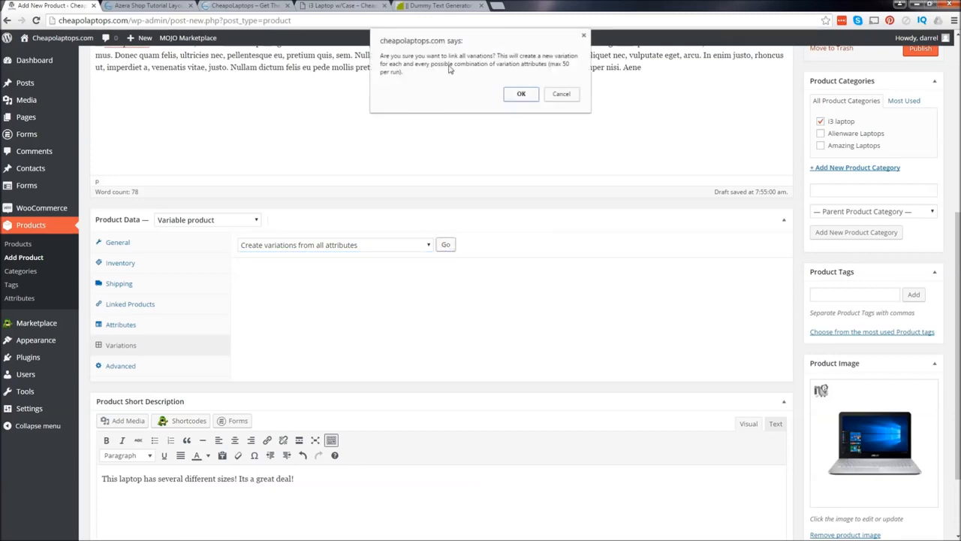
click(519, 95)
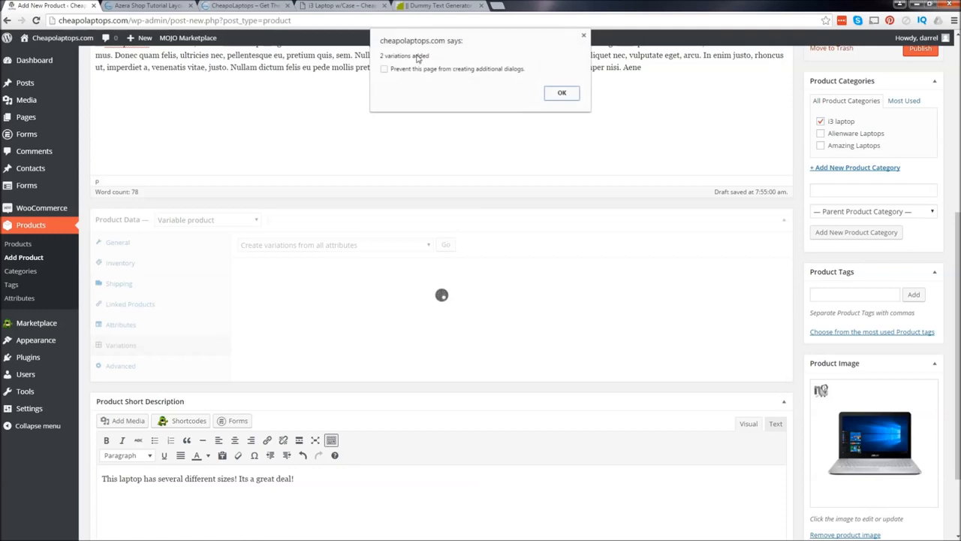
click(562, 94)
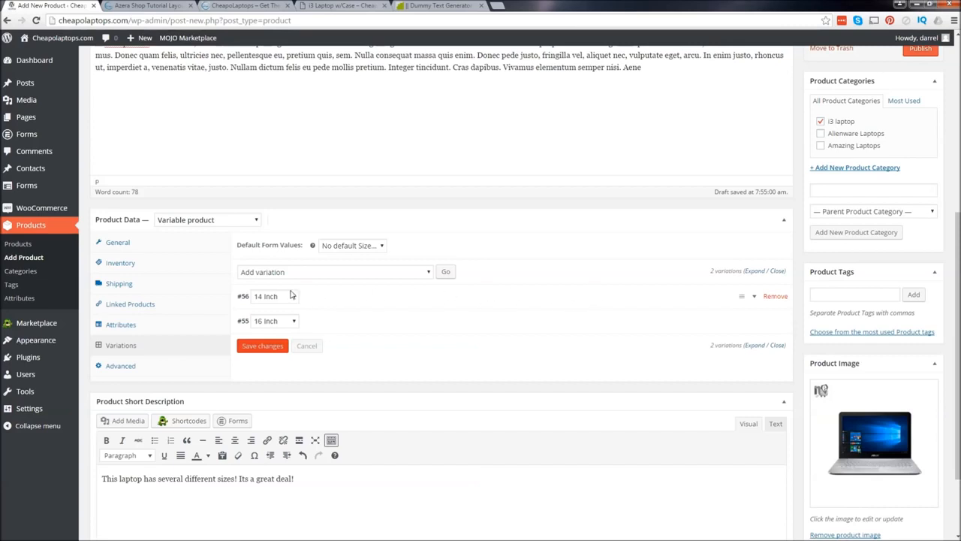
Step: Expand the 14 Inch variation and set its image to asus-n552vx-i7-8-1-laptop-1-600x600.jpg from the media library
click(755, 297)
scroll(354, 285, down, 1)
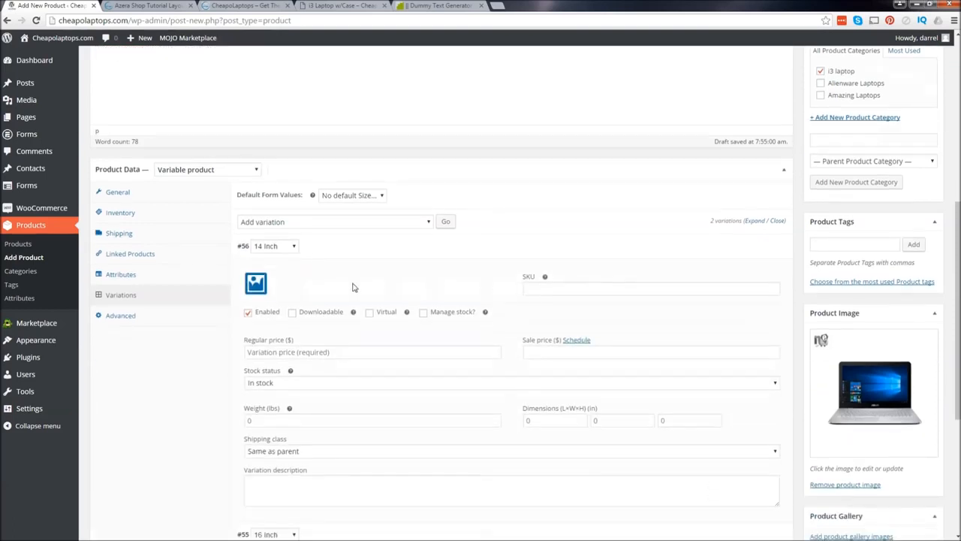
click(256, 283)
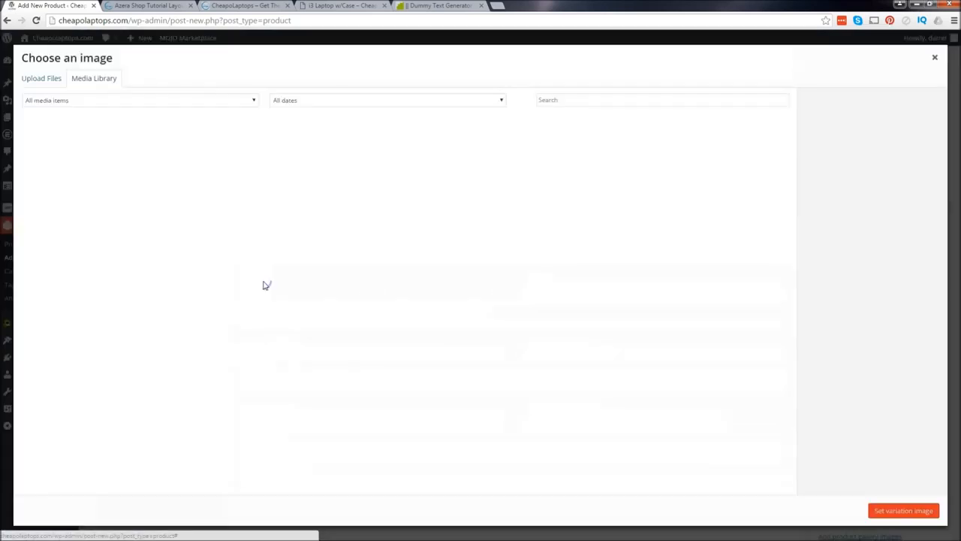
click(295, 154)
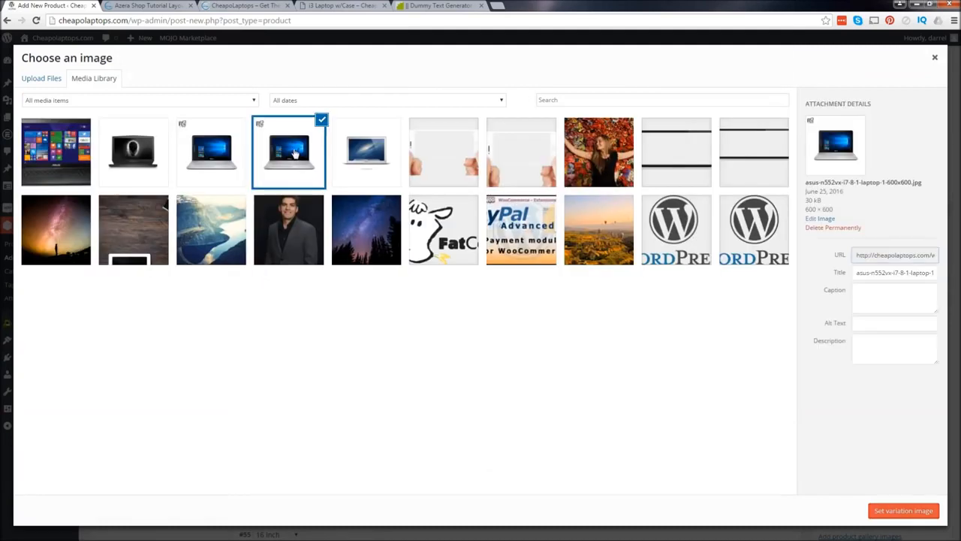
click(903, 511)
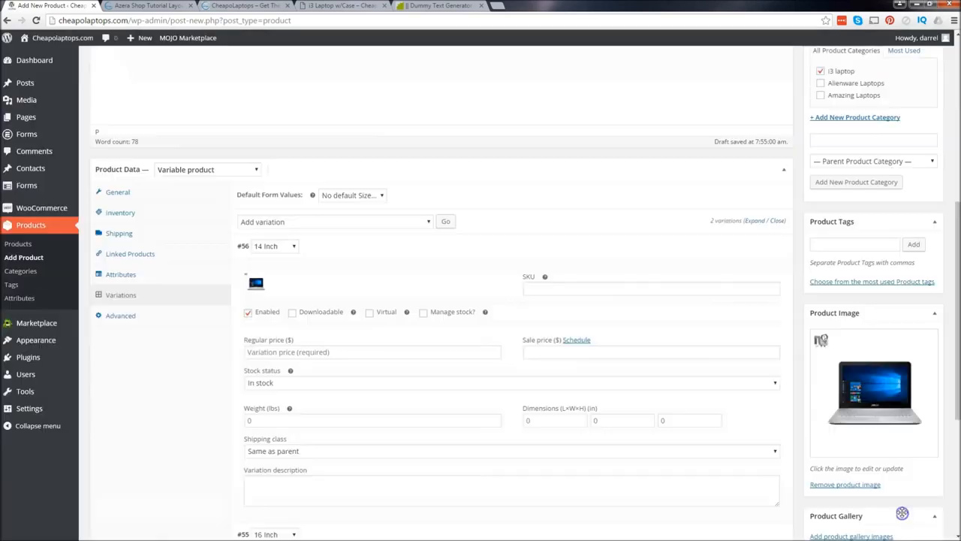
Step: Set the 14 Inch variation's regular price to 400 with stock status In stock, and collapse its details
scroll(386, 342, down, 2)
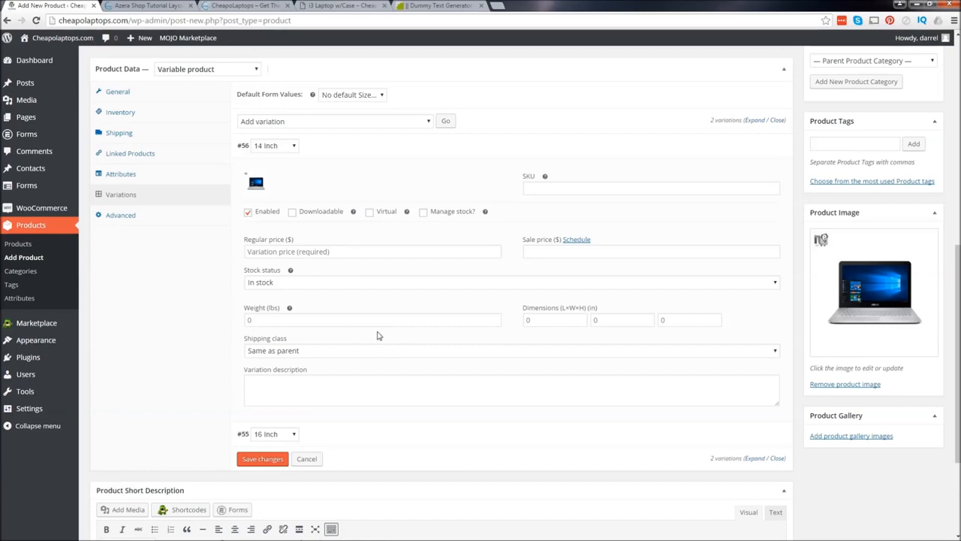
click(332, 251)
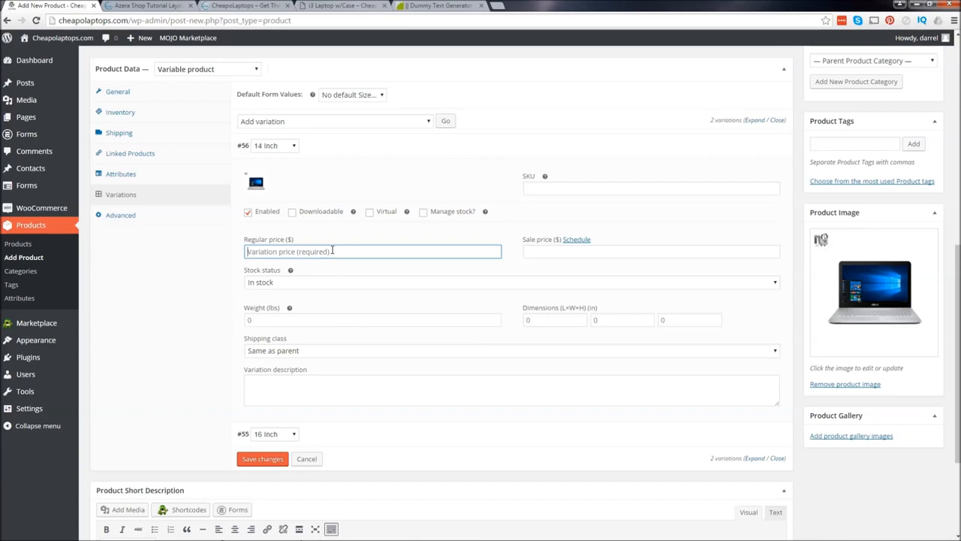
text(400)
key(Tab)
key(Tab)
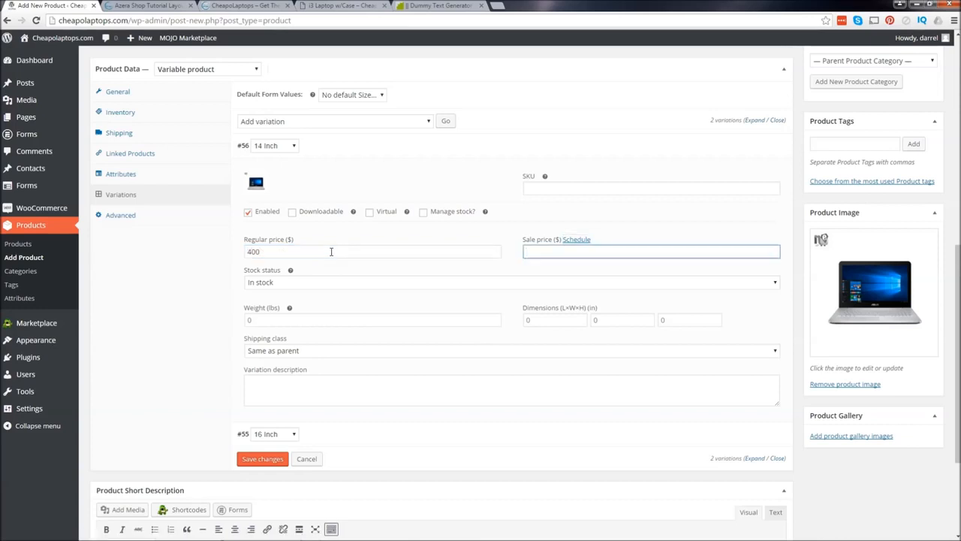
click(282, 286)
click(287, 286)
click(287, 285)
click(285, 294)
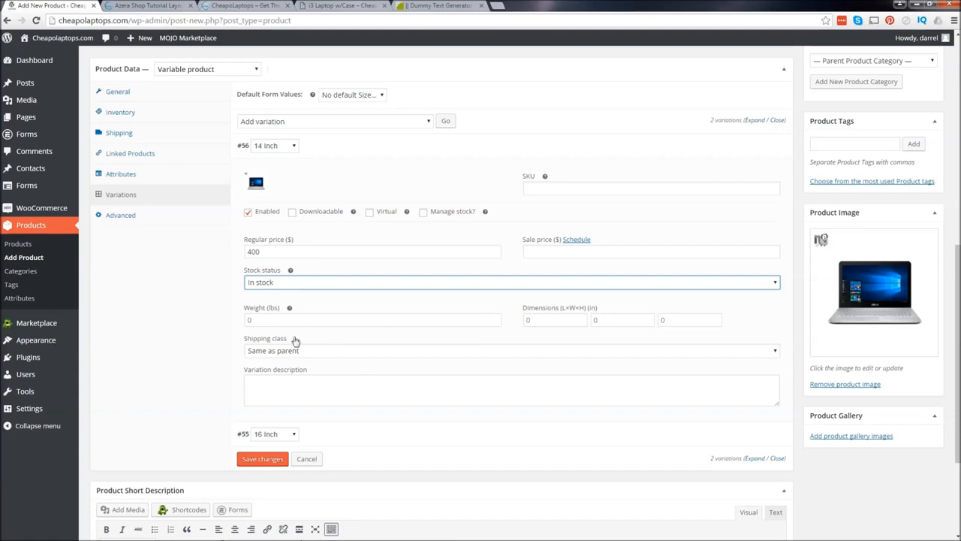
click(304, 393)
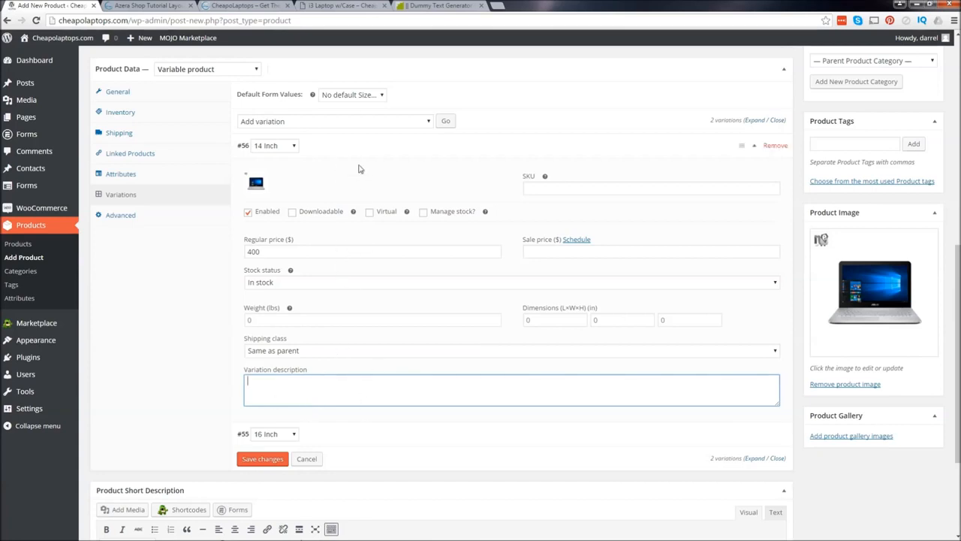
scroll(381, 204, up, 5)
scroll(476, 275, down, 7)
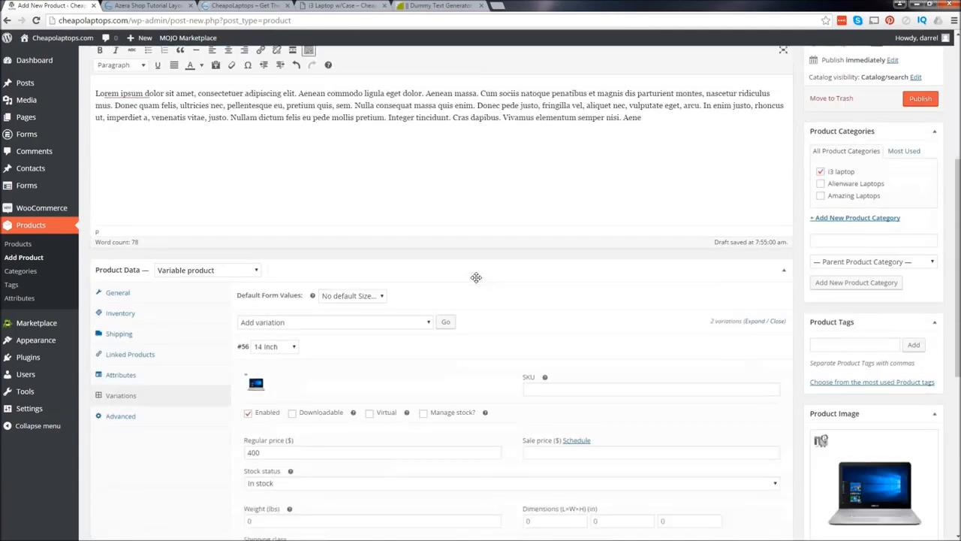
scroll(420, 390, up, 3)
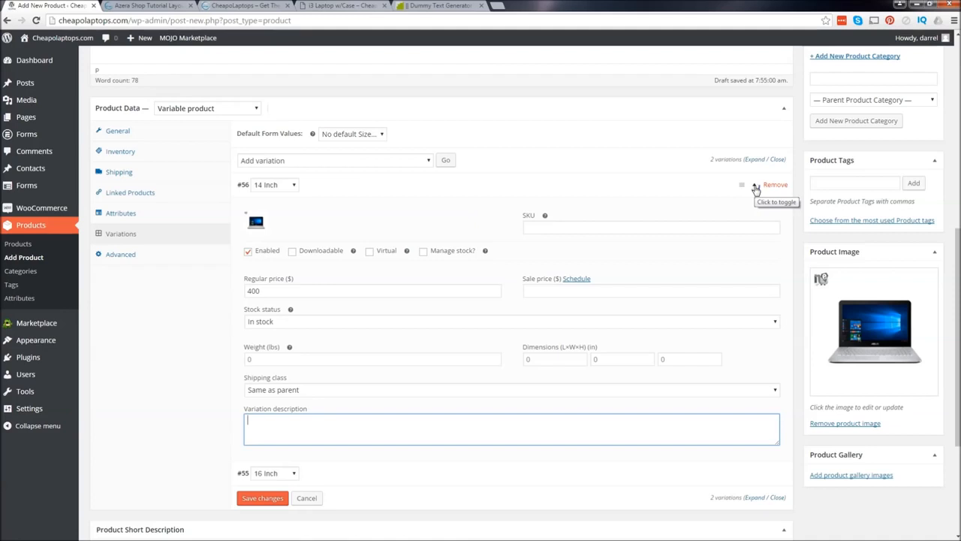
click(756, 188)
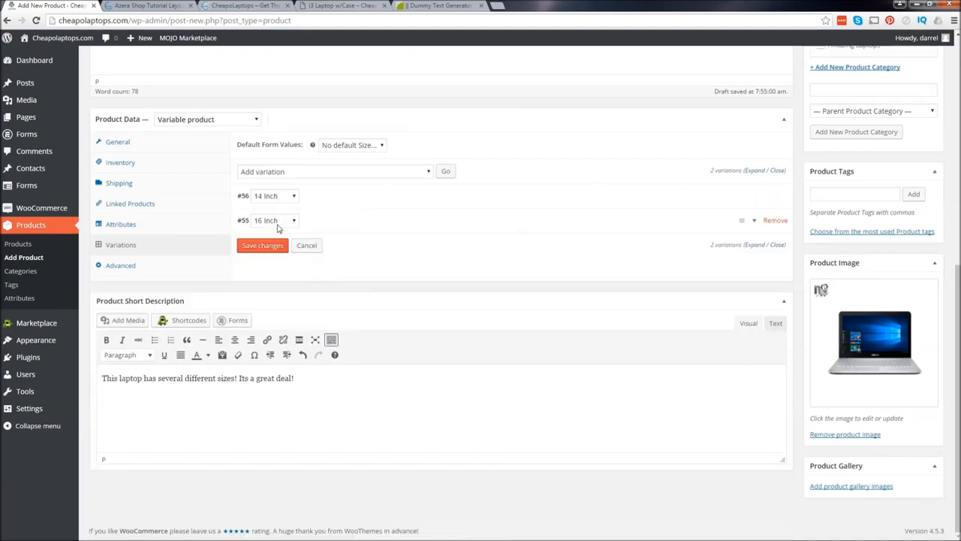
Step: Expand the 16 Inch variation and set its image to asus-n552vx-i7-8-1-laptop-1-600x600-1.jpg from the media library
click(755, 222)
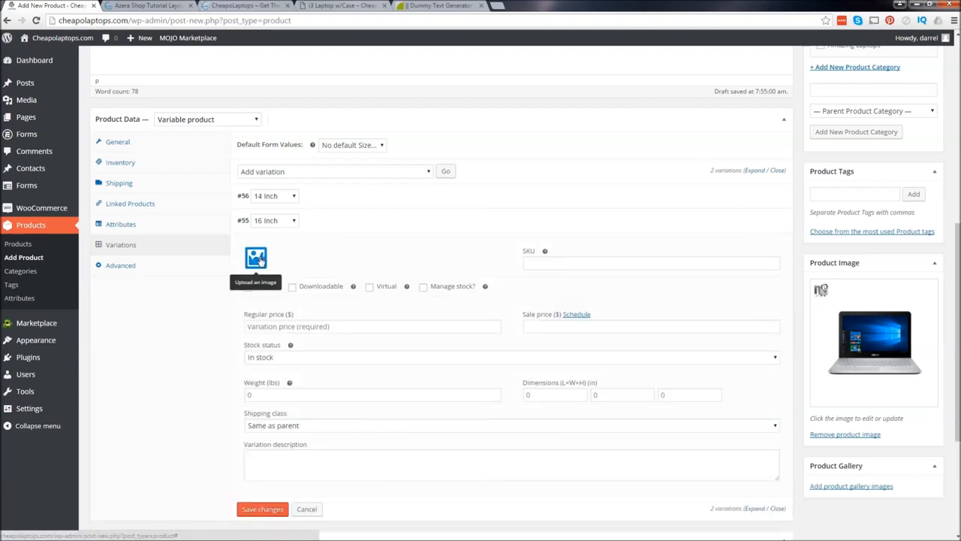
click(256, 257)
click(235, 159)
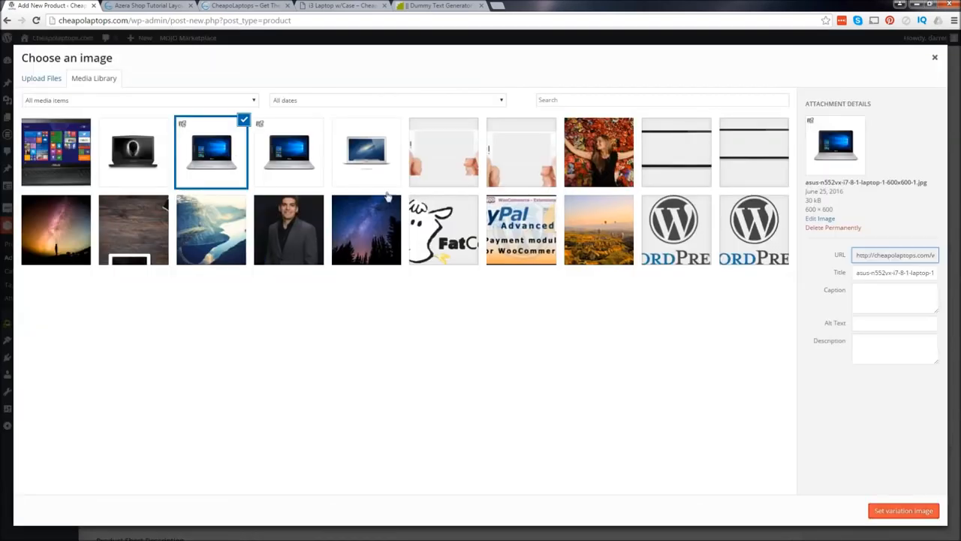
click(927, 512)
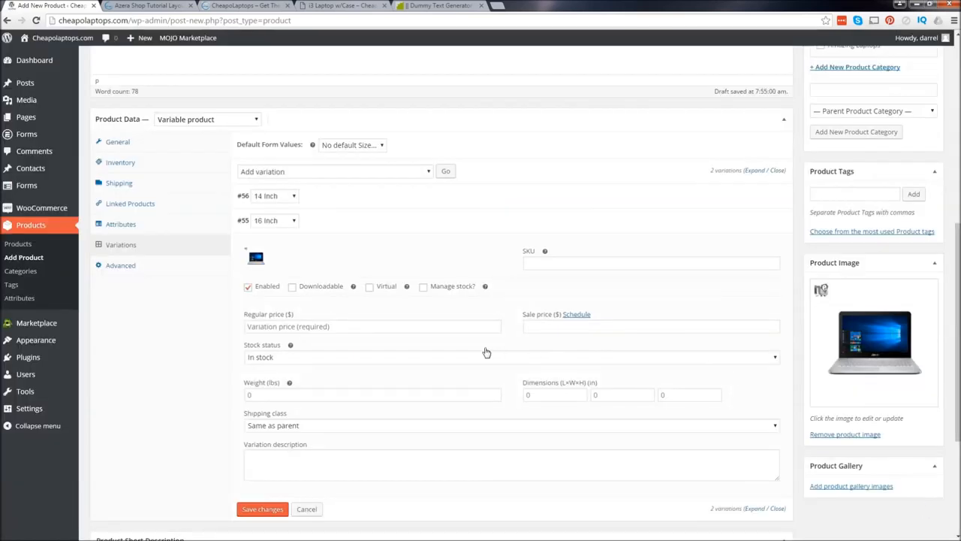
Step: Set the 16 Inch variation's regular price to 800 and save the variation changes
click(340, 327)
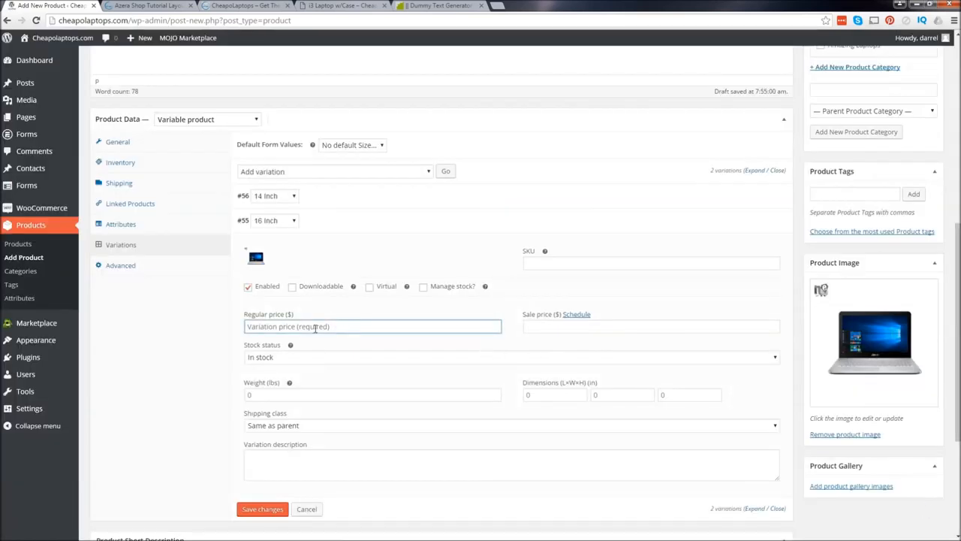
text(800)
click(563, 326)
key(Tab)
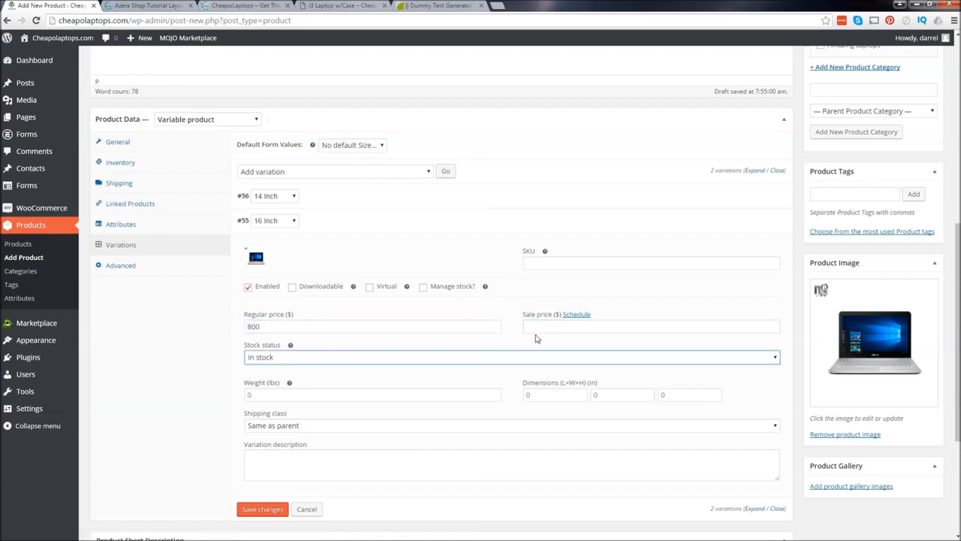
scroll(395, 334, down, 2)
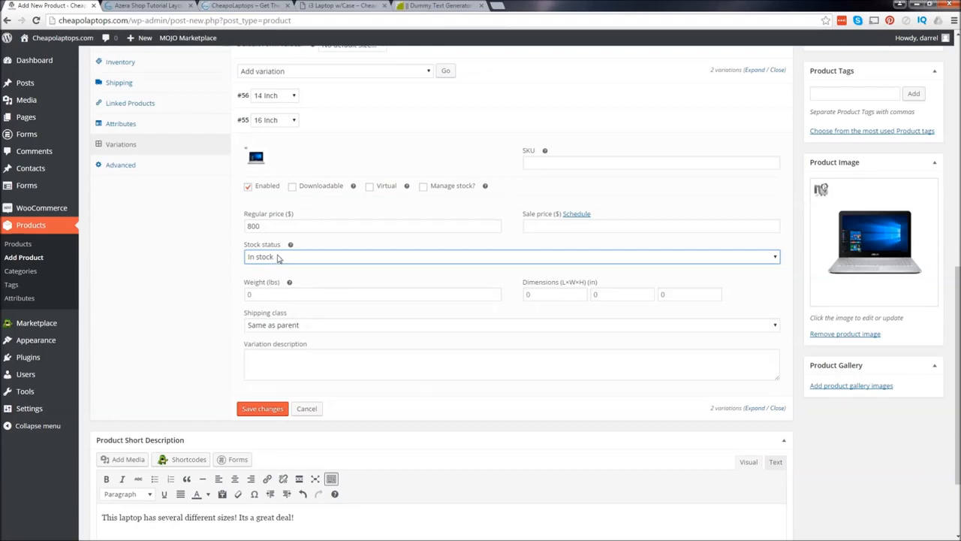
click(292, 293)
click(541, 295)
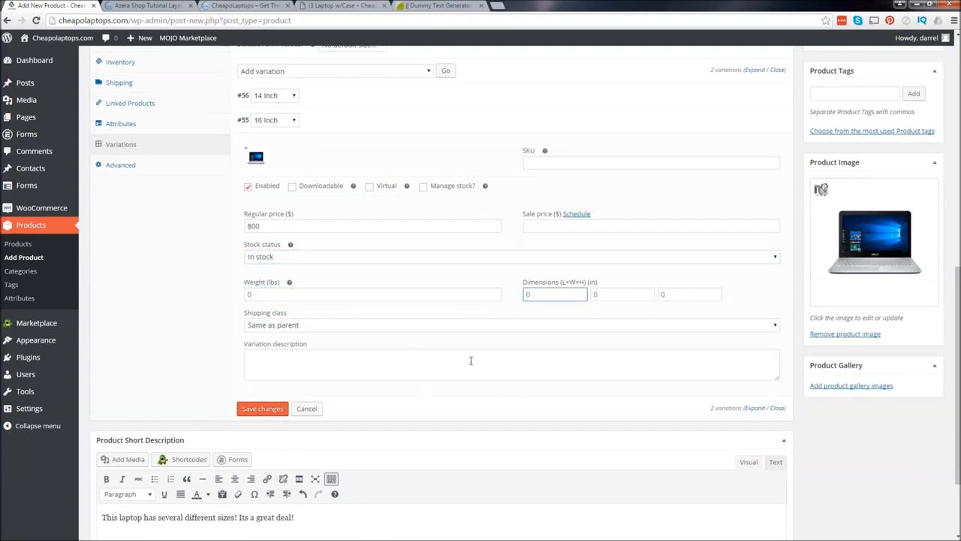
click(263, 409)
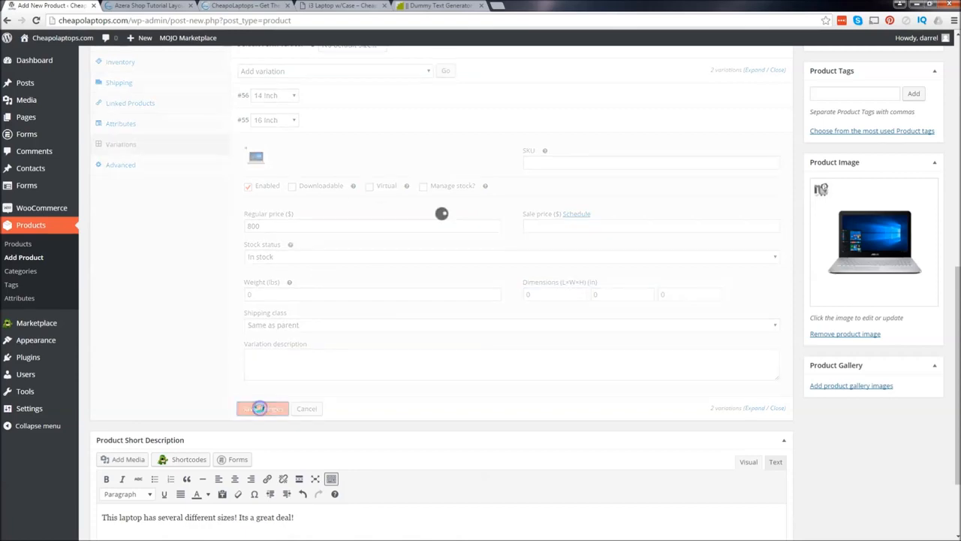
Step: Publish the i3 Laptop product and open its page in the shop
scroll(408, 361, up, 5)
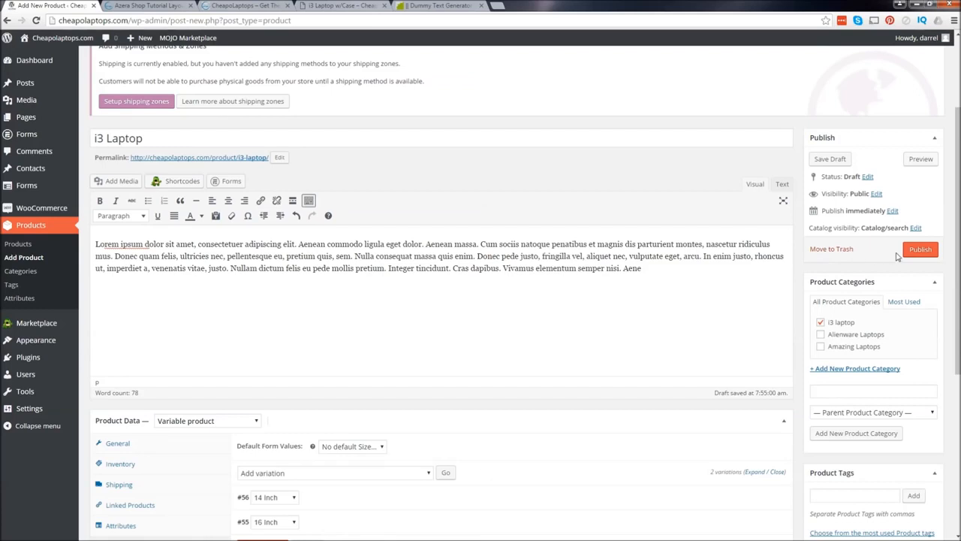
click(919, 254)
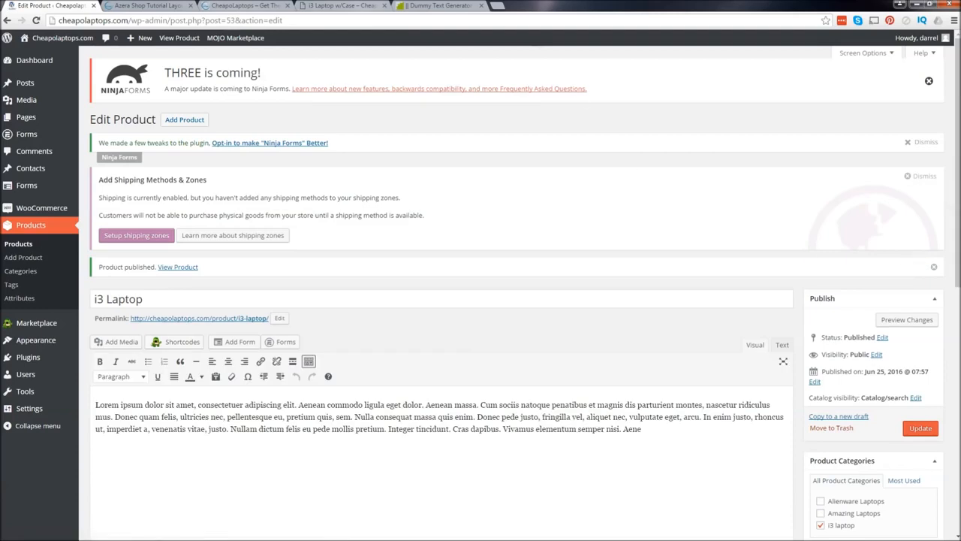
click(179, 39)
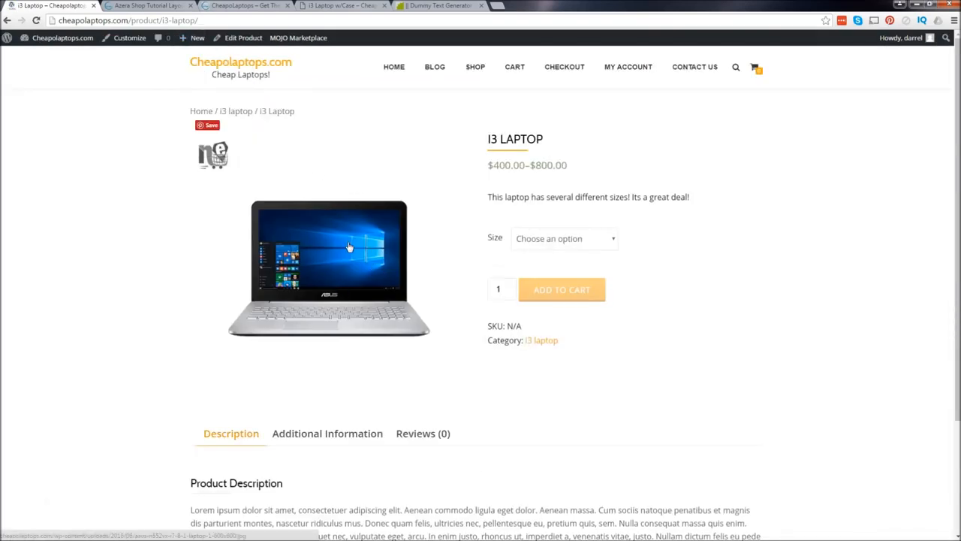
Step: Choose the 14 Inch size on the product page and check its price against the displayed price range
click(547, 239)
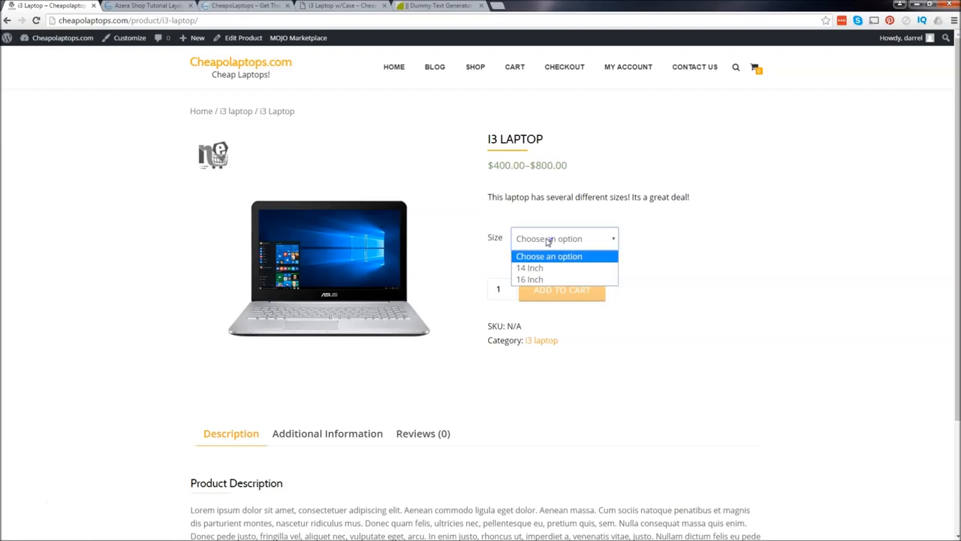
click(549, 268)
drag(532, 286, 490, 286)
click(490, 287)
drag(568, 166, 538, 166)
click(539, 167)
Step: Choose the 16 Inch size and check its price and the rest of the product page
click(543, 240)
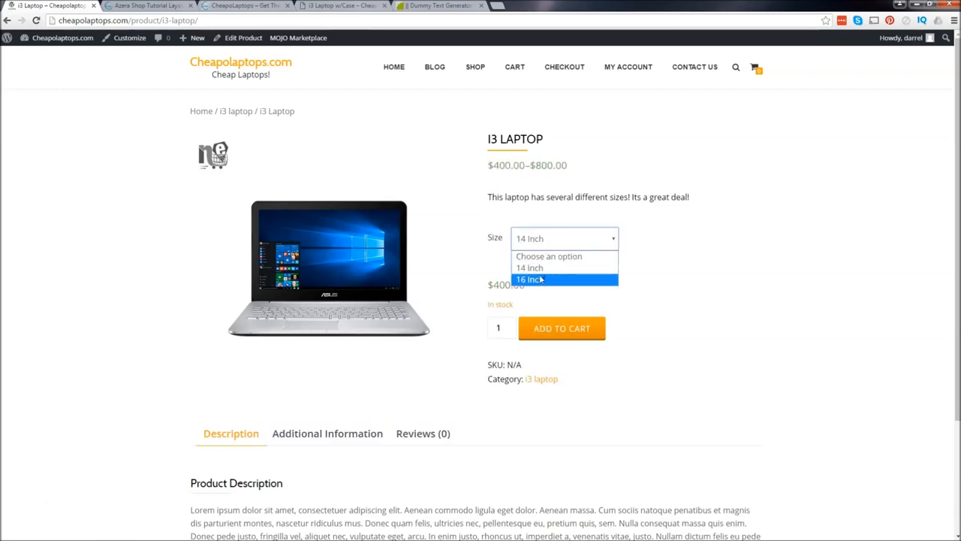
click(540, 279)
drag(529, 294, 488, 290)
click(576, 294)
scroll(576, 293, down, 2)
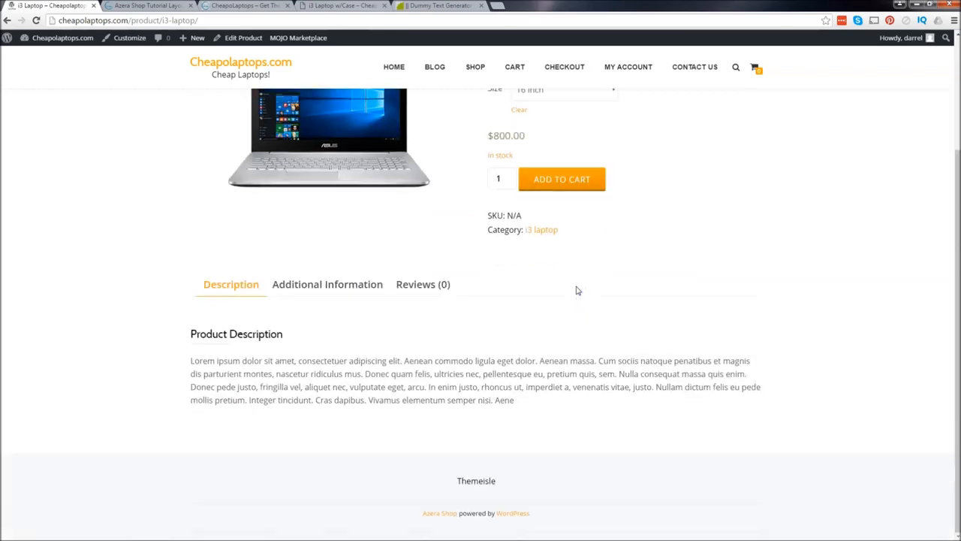
scroll(421, 293, up, 2)
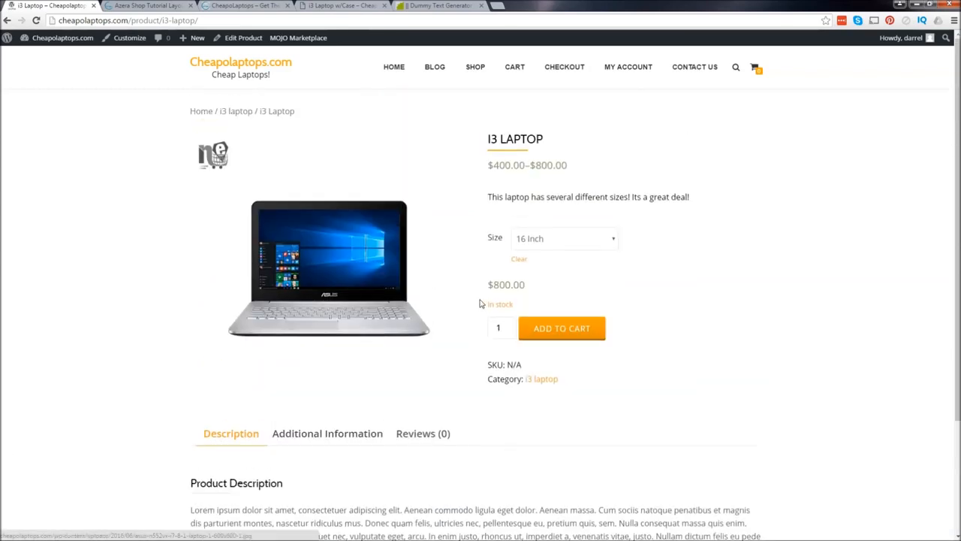
Step: Add the 16 Inch i3 Laptop to the cart and check the cart page with its product suggestions
click(559, 329)
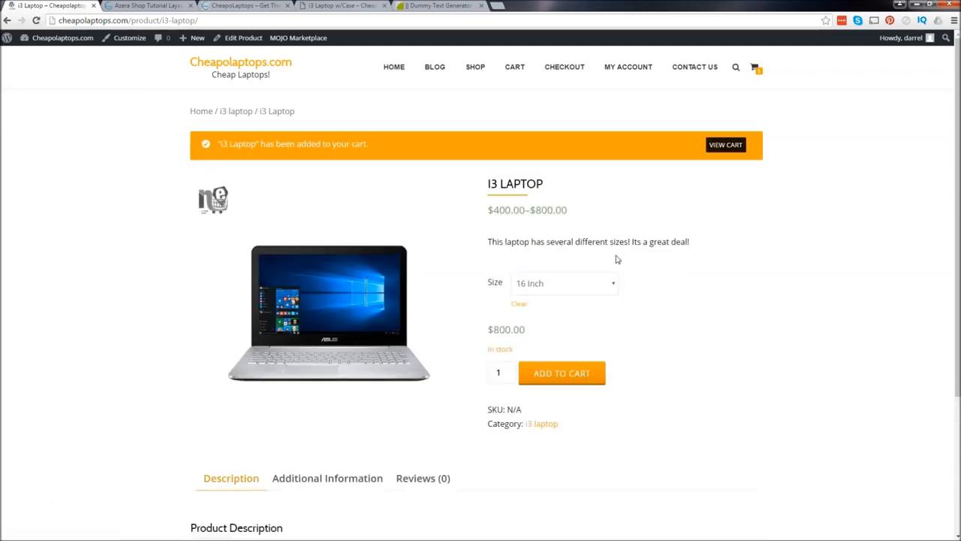
click(721, 147)
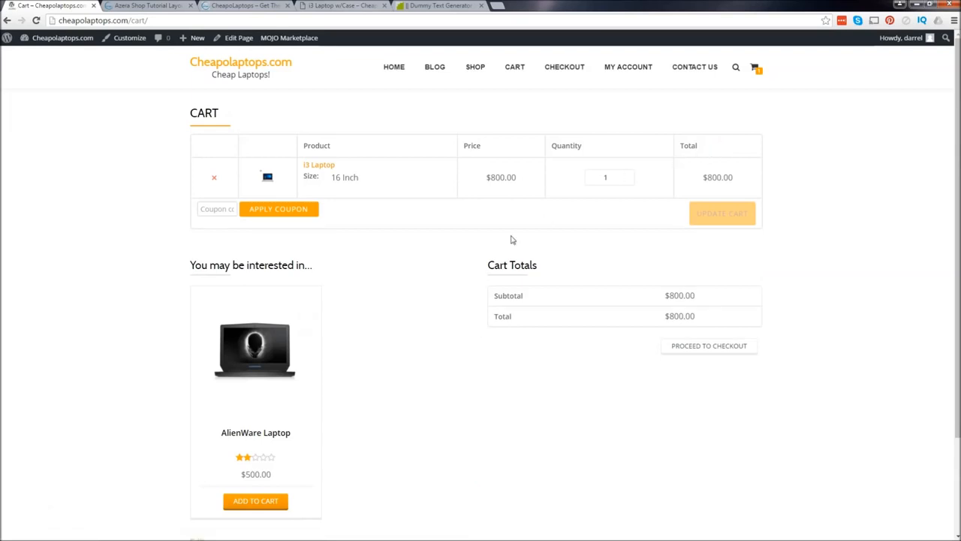
drag(188, 265, 325, 266)
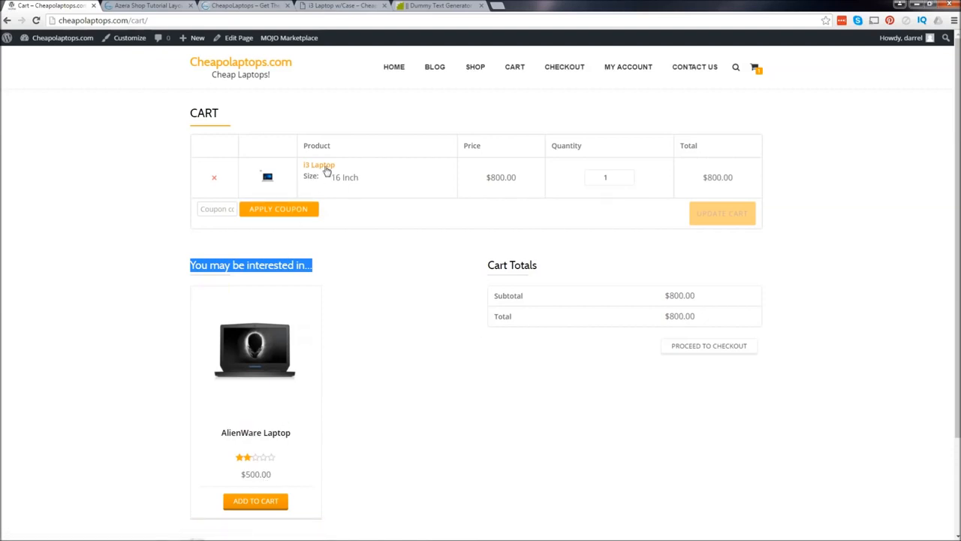
click(113, 353)
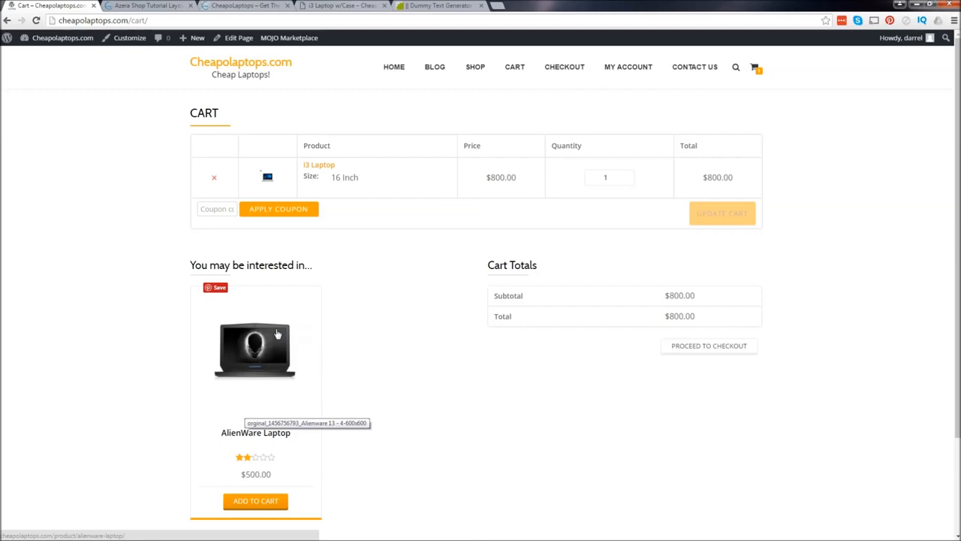
Step: Go to the home page and open its front page Shop section settings in the theme customizer
click(392, 68)
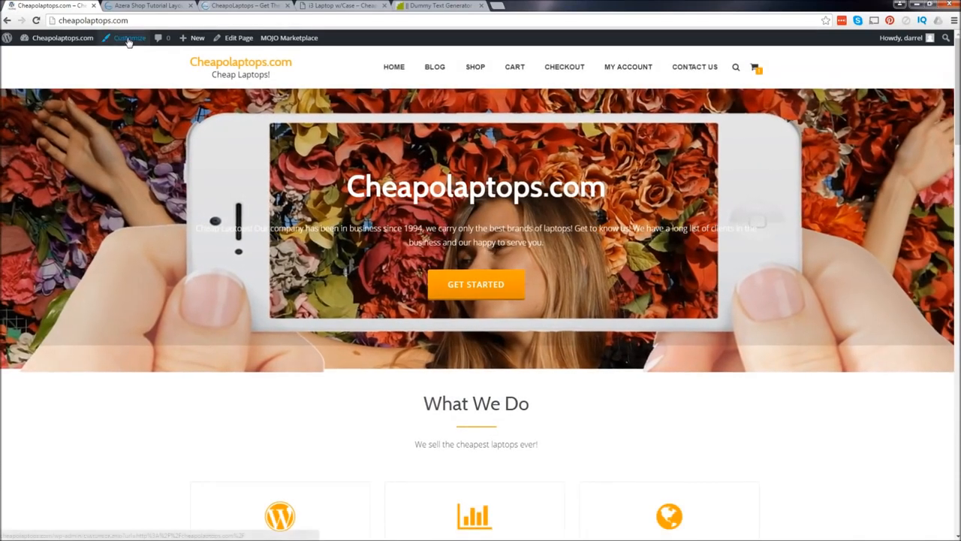
click(128, 41)
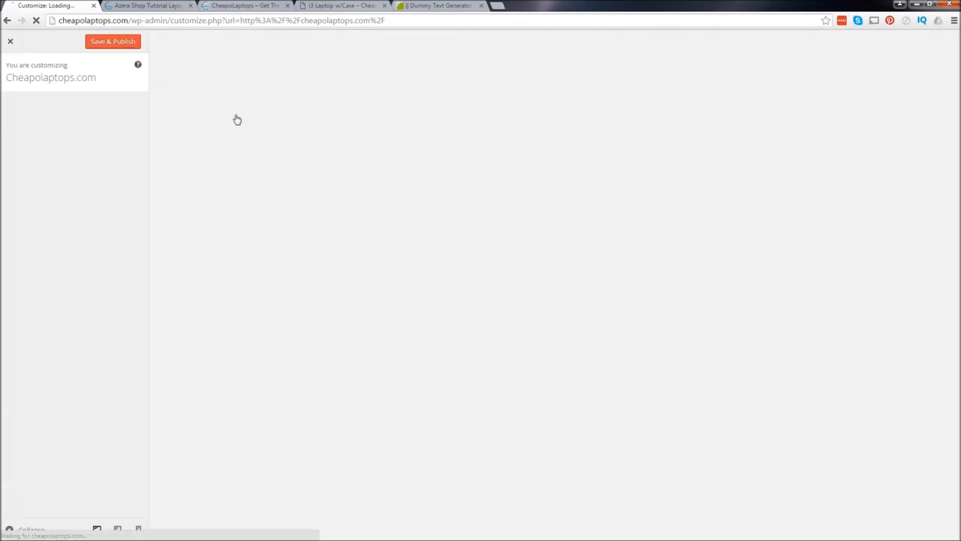
scroll(238, 178, down, 6)
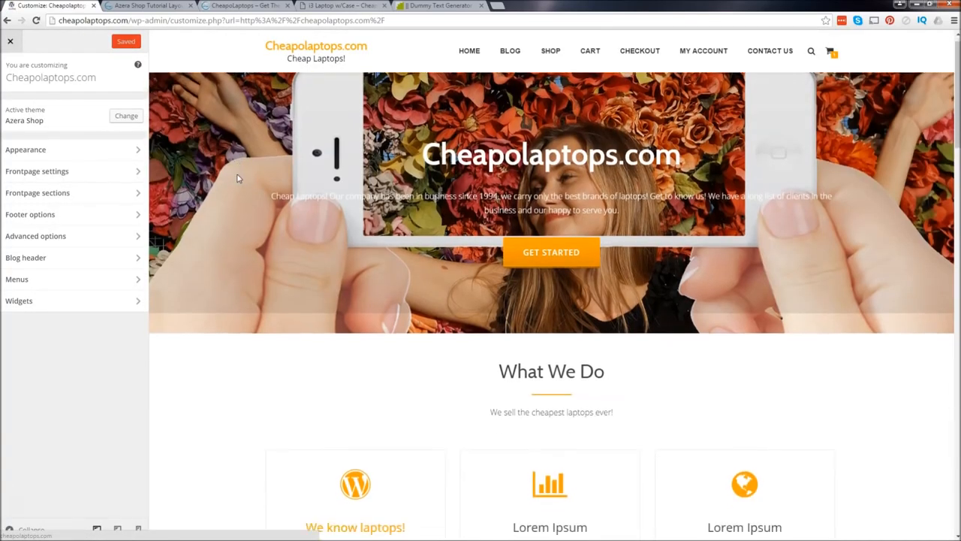
scroll(238, 178, down, 3)
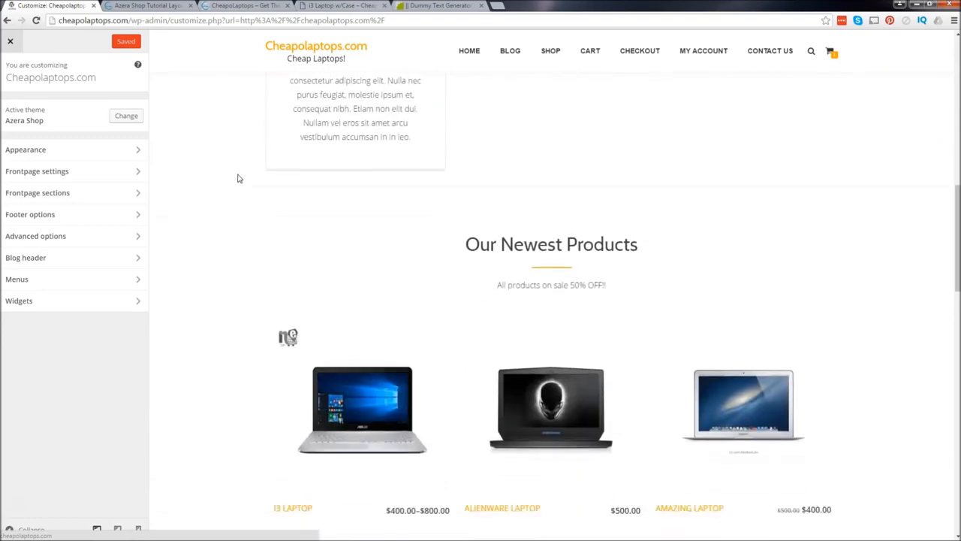
scroll(279, 223, up, 1)
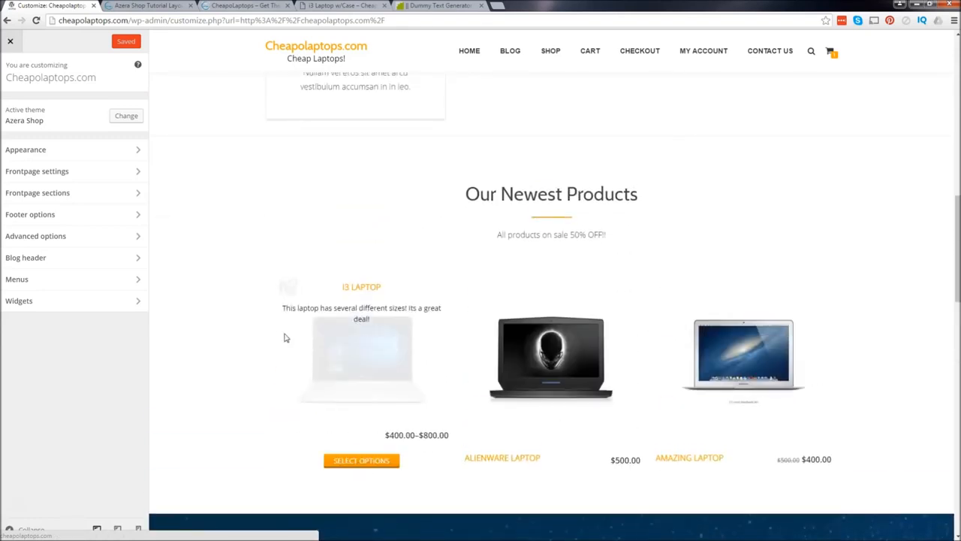
click(86, 195)
click(86, 195)
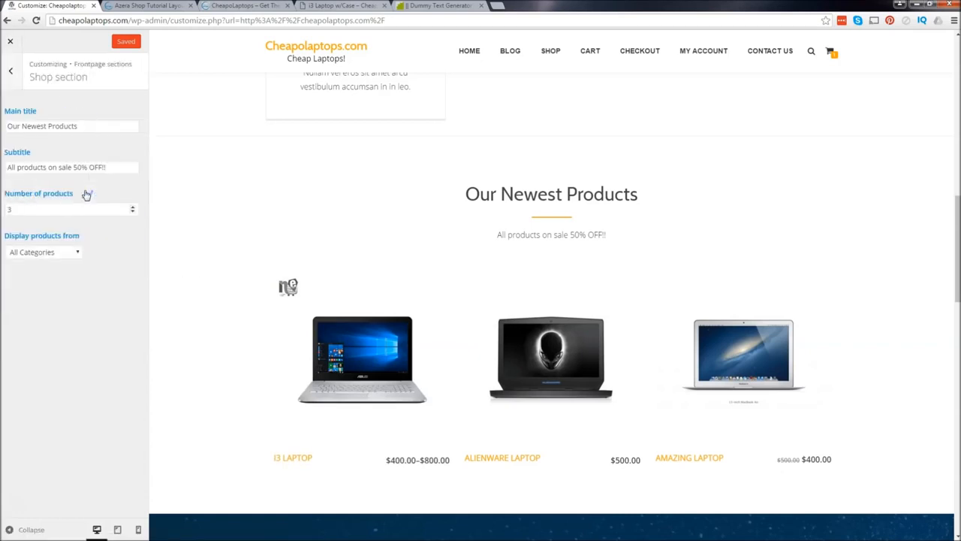
Step: Set the number of products displayed in the front page shop section to 3
click(54, 210)
double_click(11, 210)
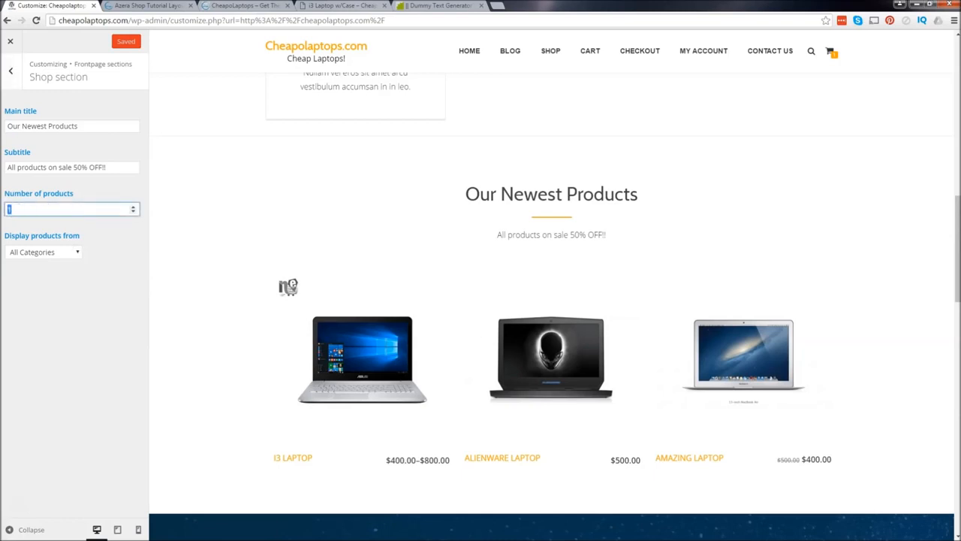
text(3)
Step: Try limiting the front page shop section to products from the Alienware Laptops category
click(57, 253)
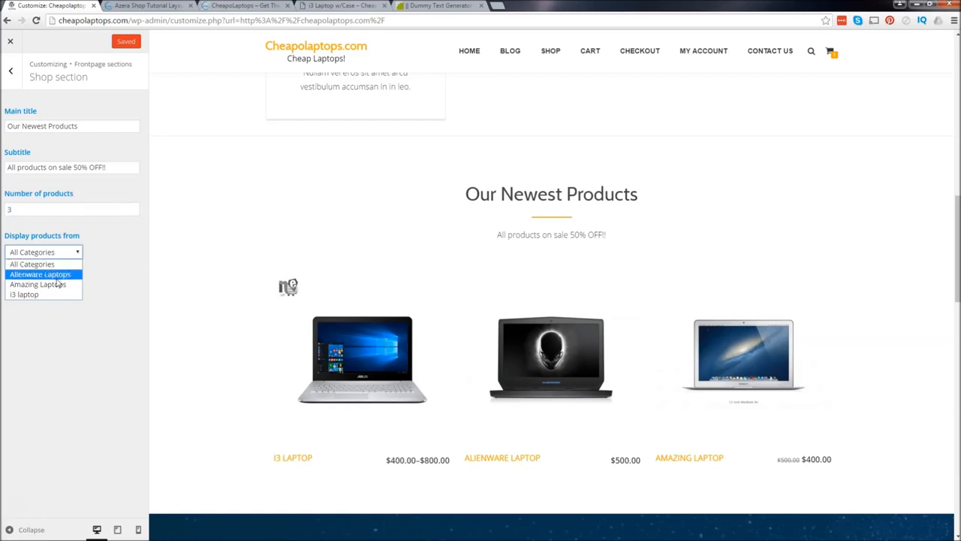
click(59, 275)
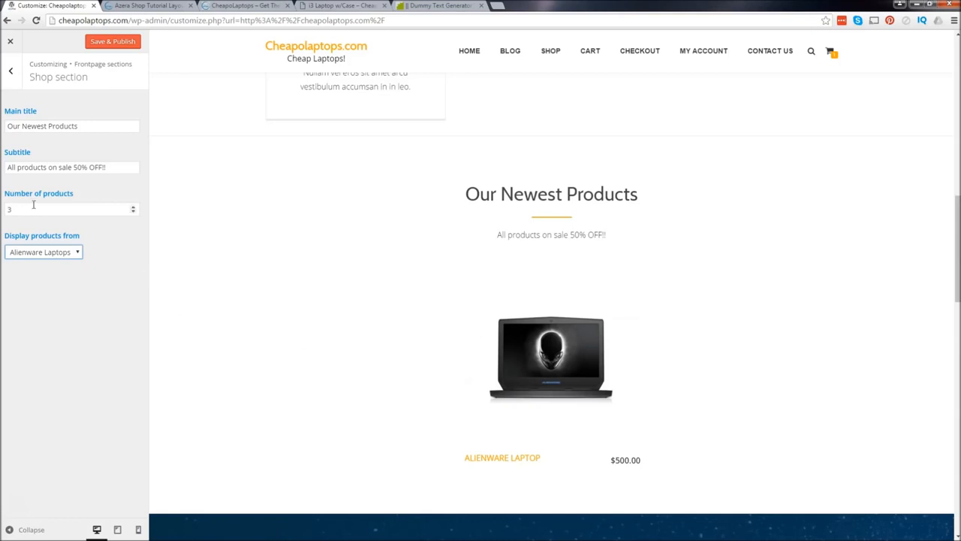
Step: Display products from All Categories in the shop section, publish the settings and leave the customizer
click(37, 256)
click(39, 262)
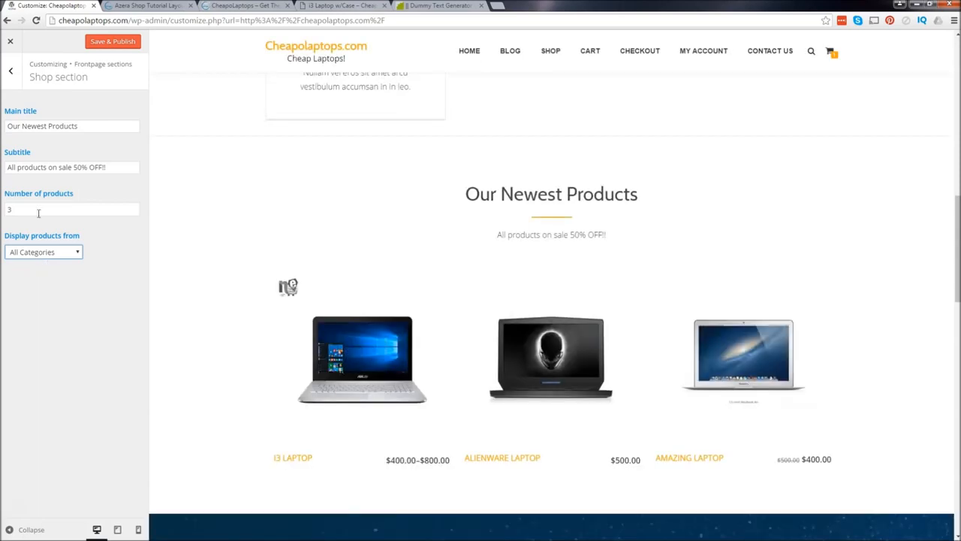
click(103, 45)
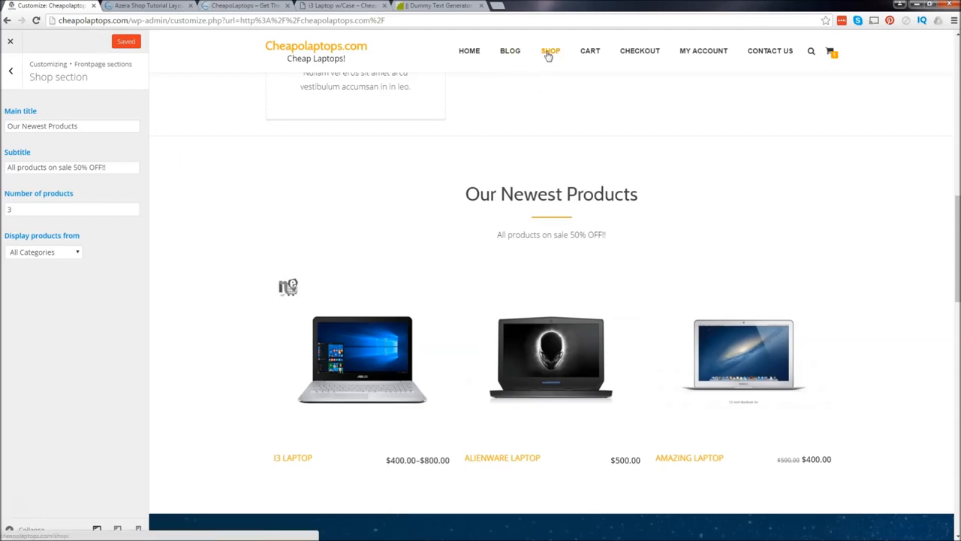
click(11, 43)
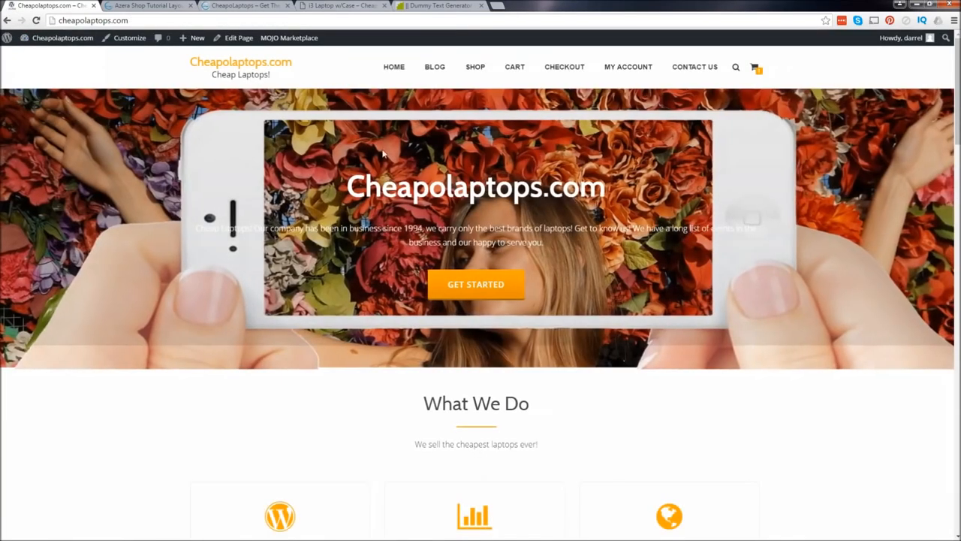
Step: Open the shop page and copy its web address
click(475, 68)
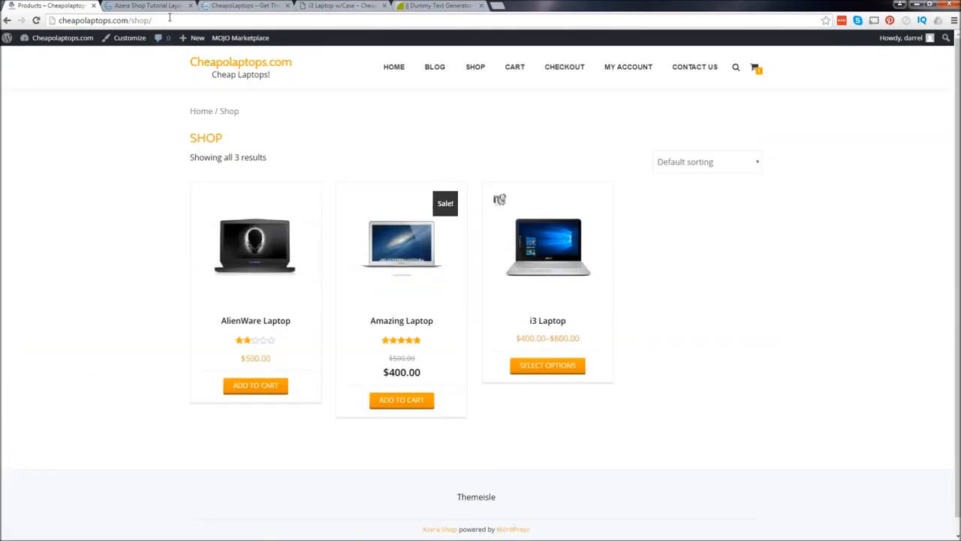
drag(167, 18, 54, 19)
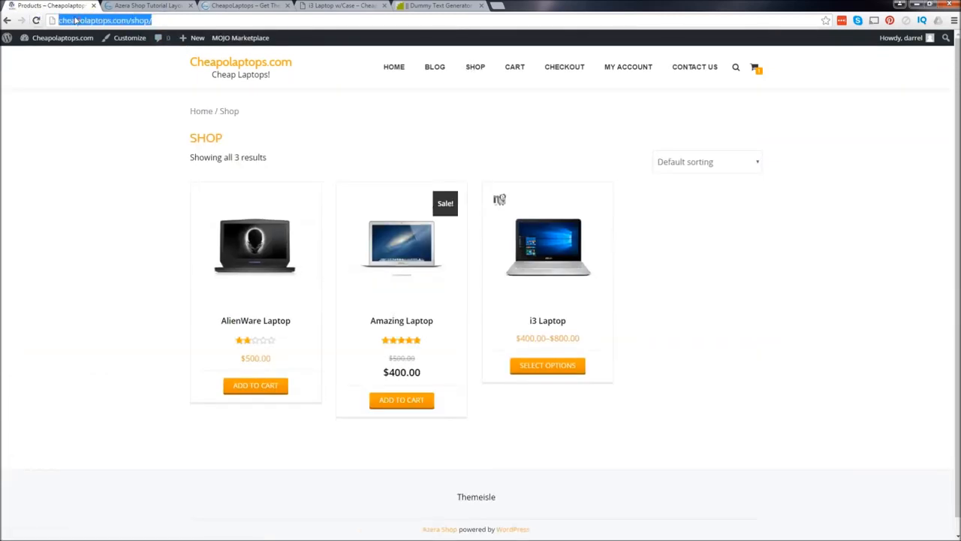
right_click(75, 20)
click(94, 53)
click(392, 68)
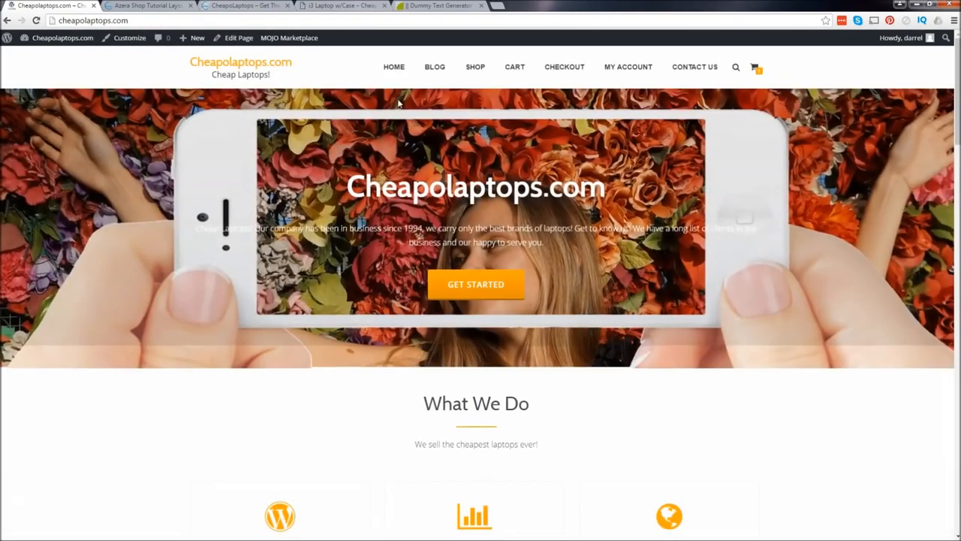
scroll(504, 291, down, 7)
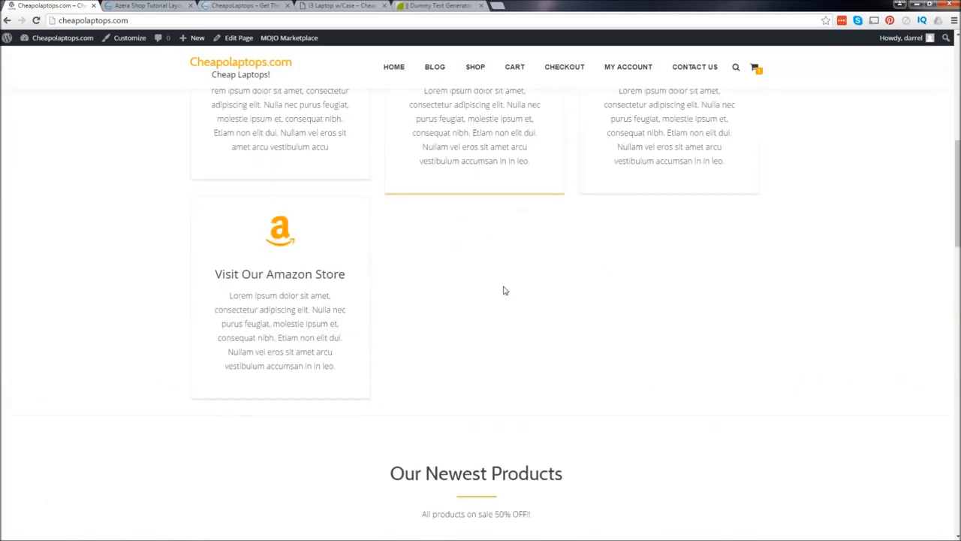
scroll(505, 290, down, 10)
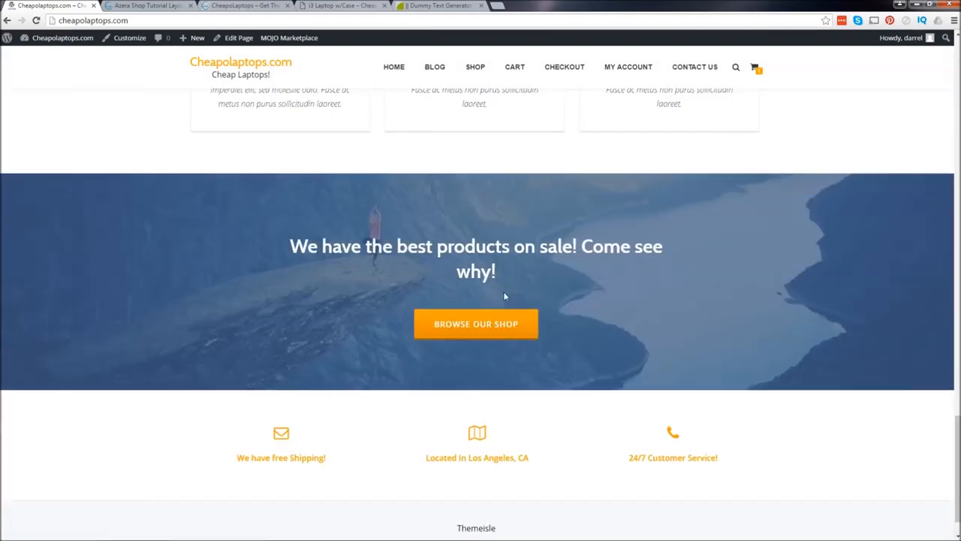
scroll(437, 295, up, 5)
scroll(437, 294, up, 12)
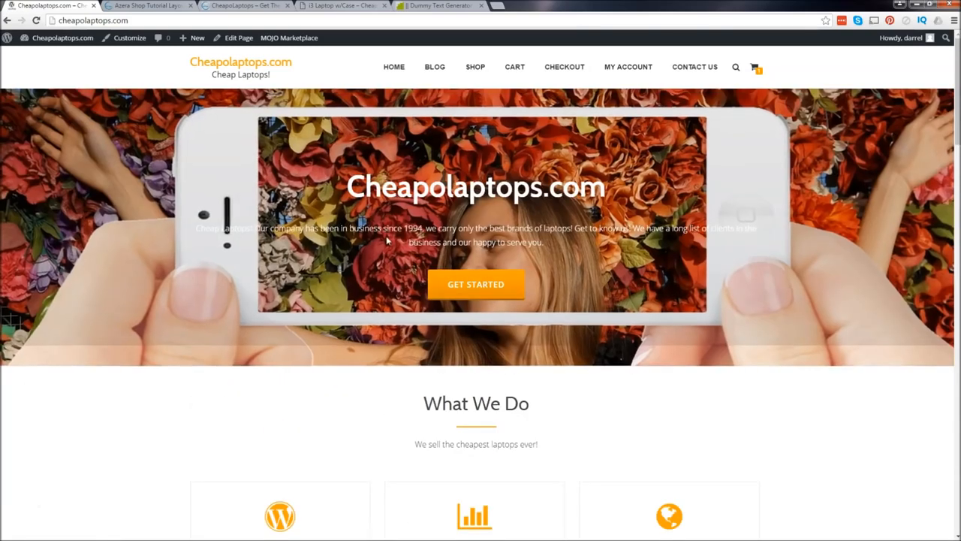
click(129, 41)
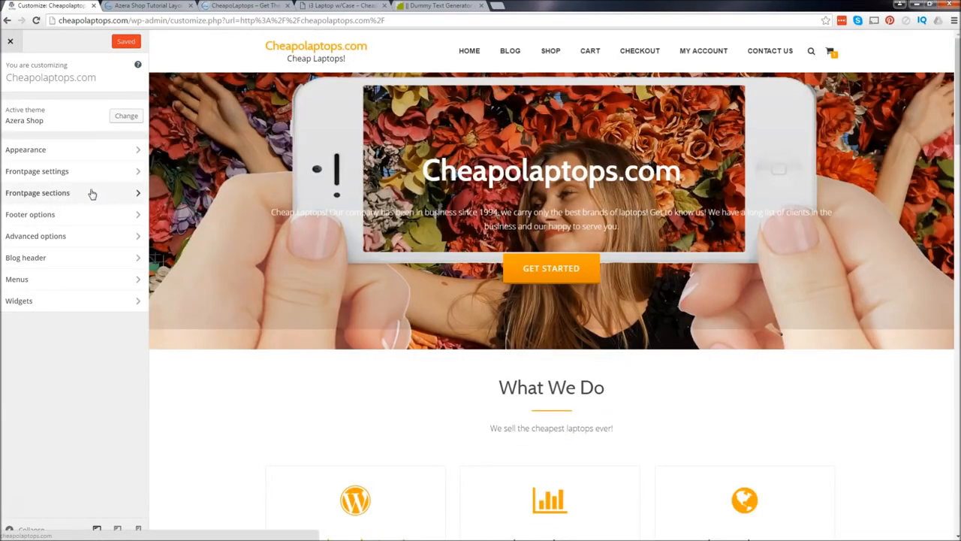
click(91, 194)
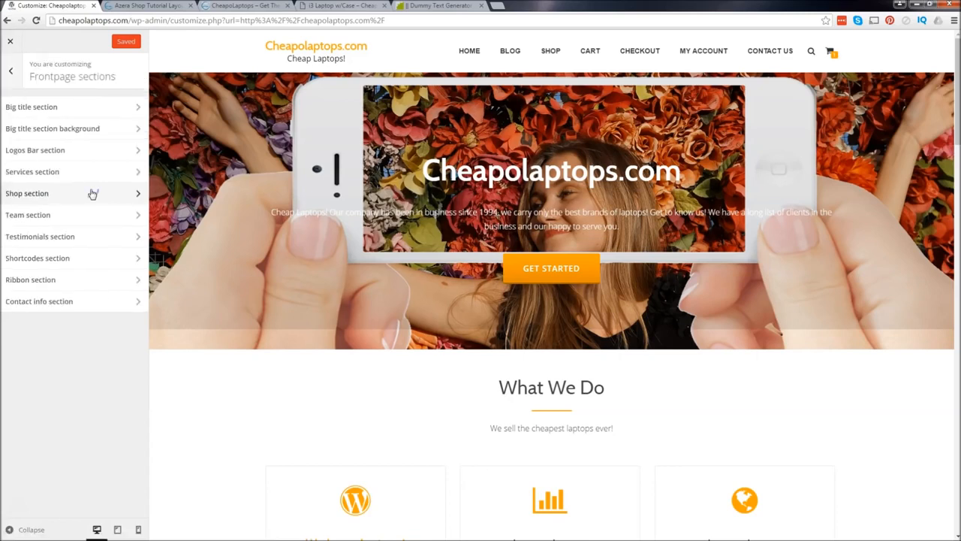
click(89, 112)
click(32, 317)
key(BackSpace)
key(ctrl+v)
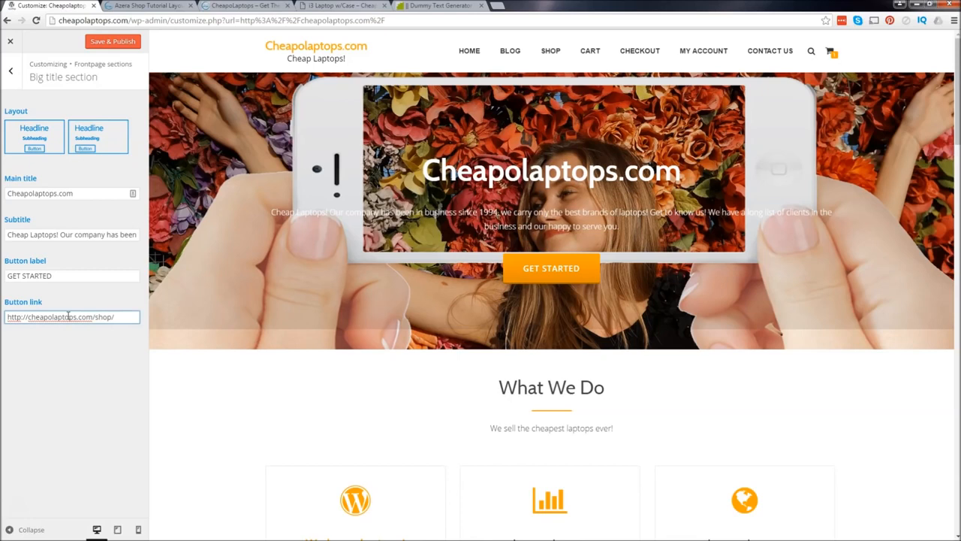
click(116, 45)
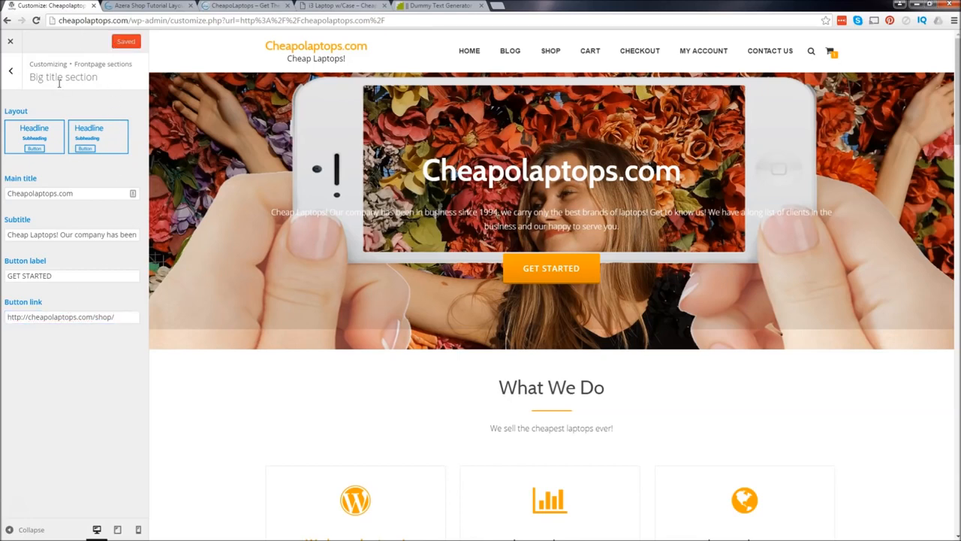
scroll(203, 225, down, 10)
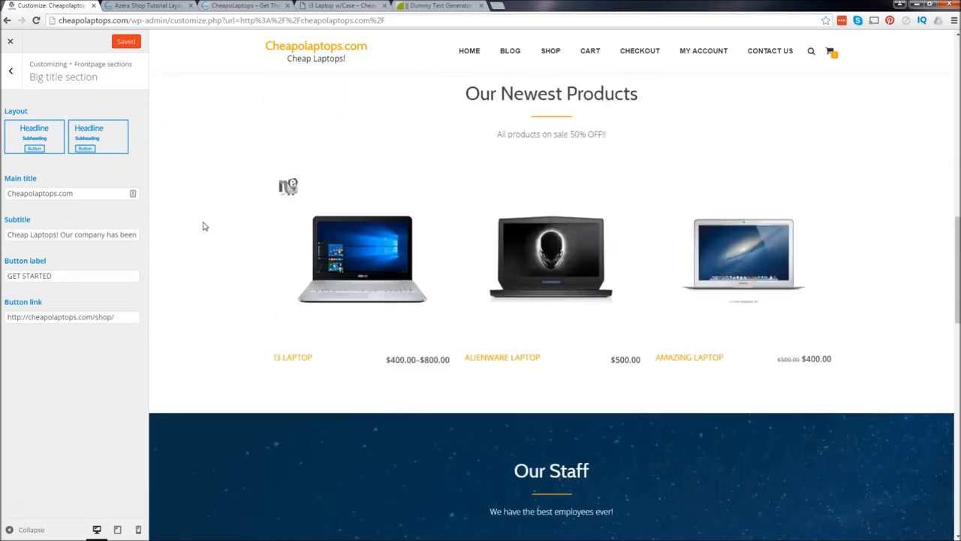
scroll(203, 226, down, 12)
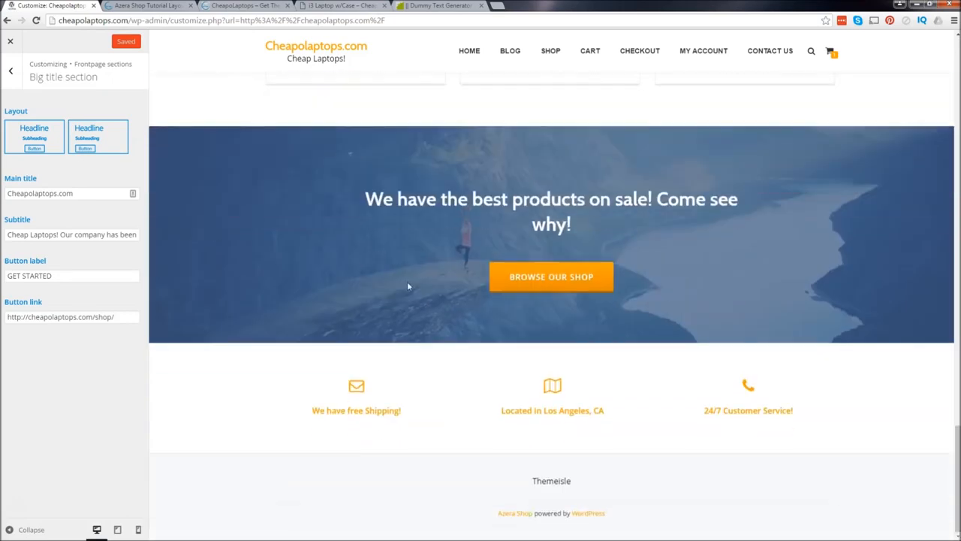
click(12, 73)
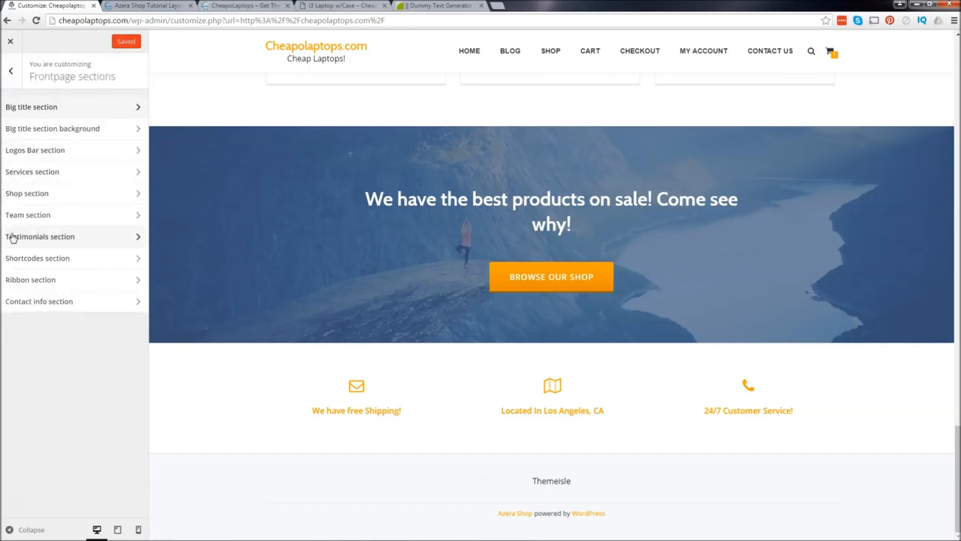
click(14, 282)
click(48, 345)
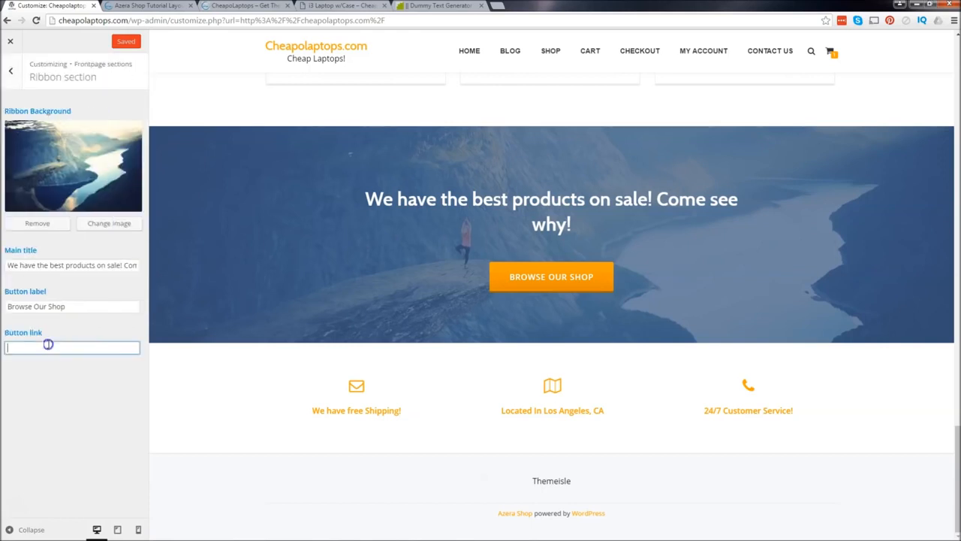
key(ctrl+v)
click(110, 42)
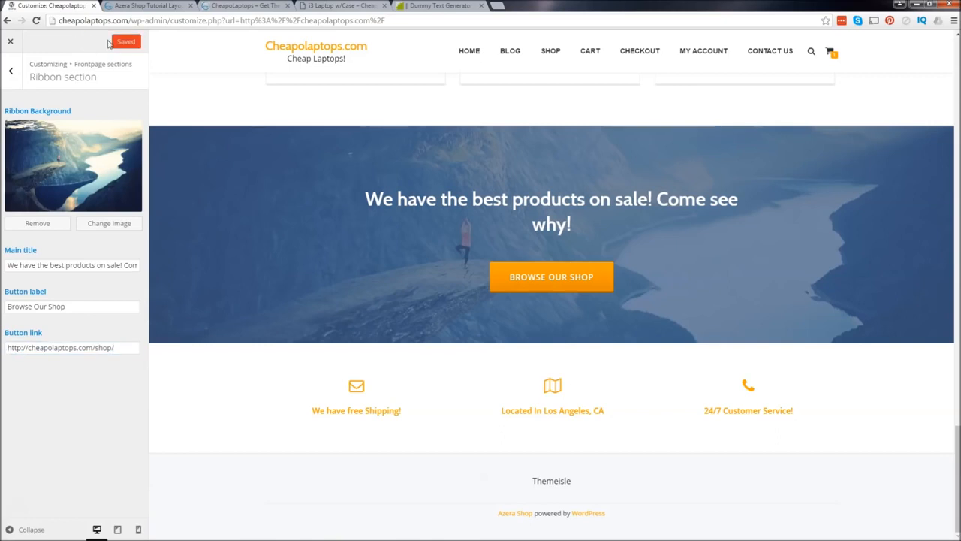
click(14, 42)
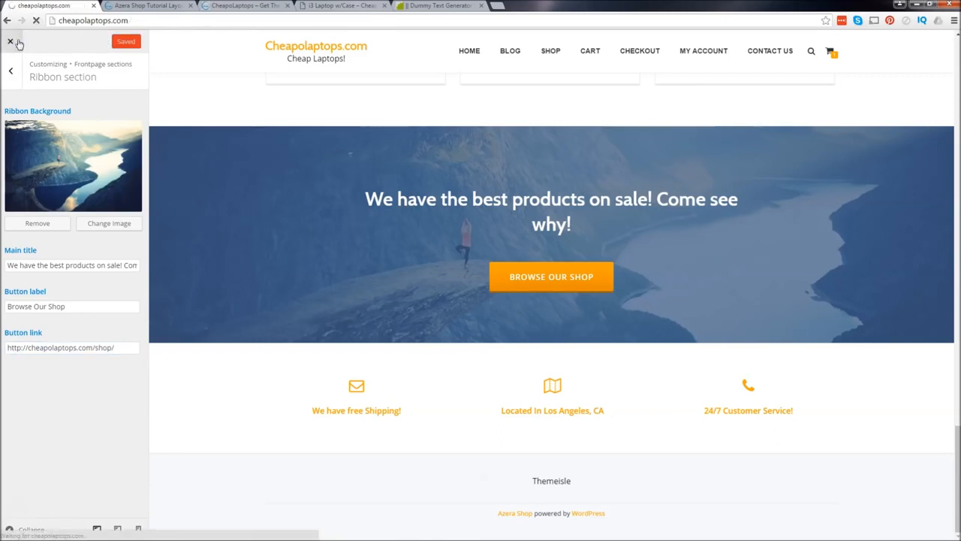
Step: Test the Get Started button on the home page and return to the home page
mouse_move(24, 42)
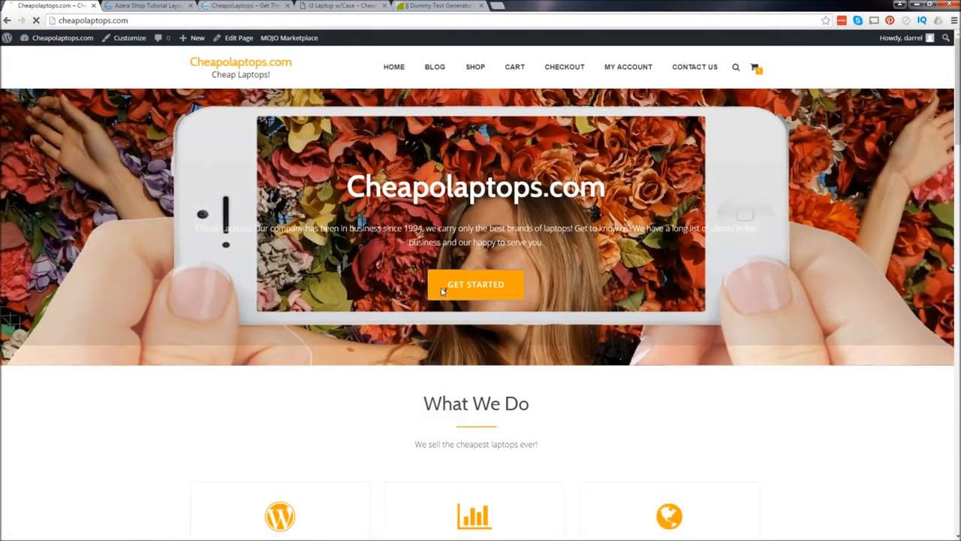
click(442, 291)
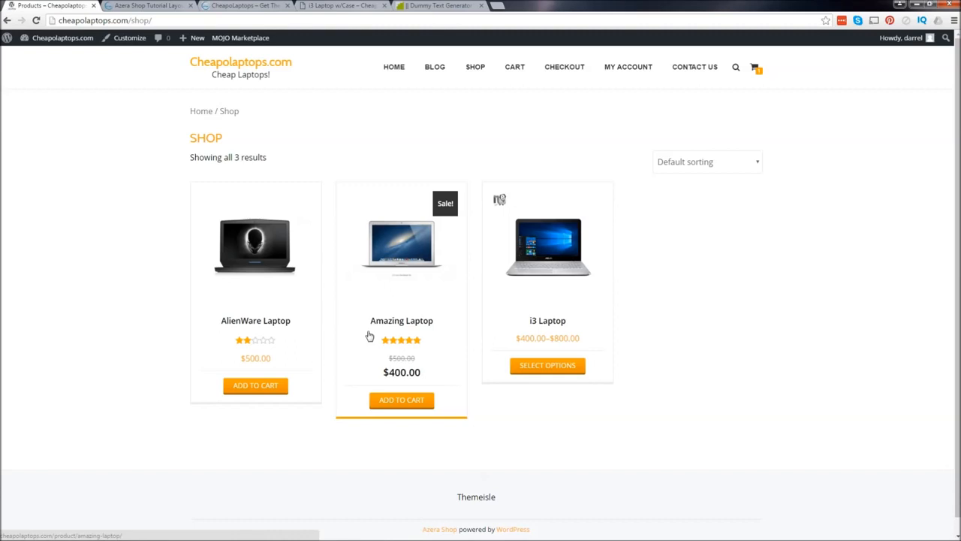
click(396, 70)
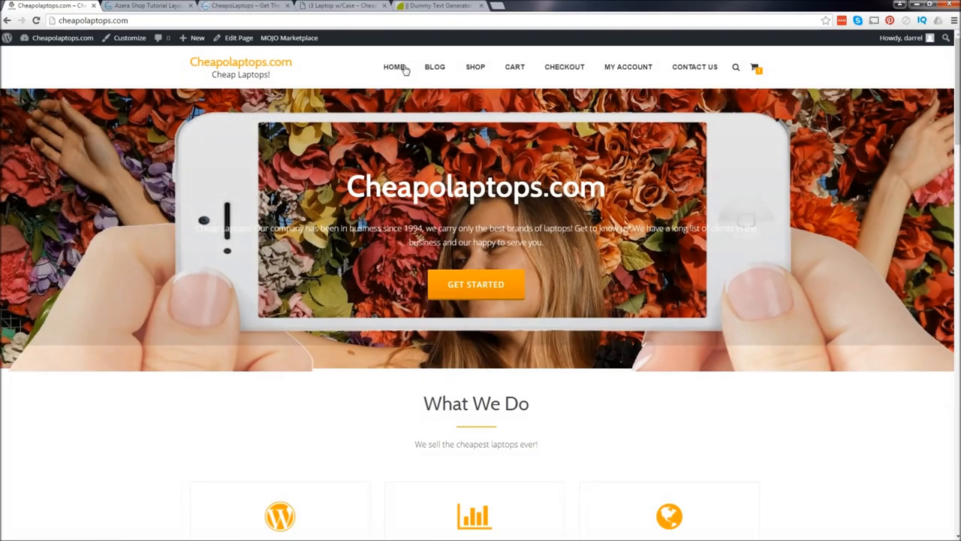
Step: Open the WooCommerce settings from the site's dashboard and dismiss the shipping methods and zones notice
mouse_move(82, 44)
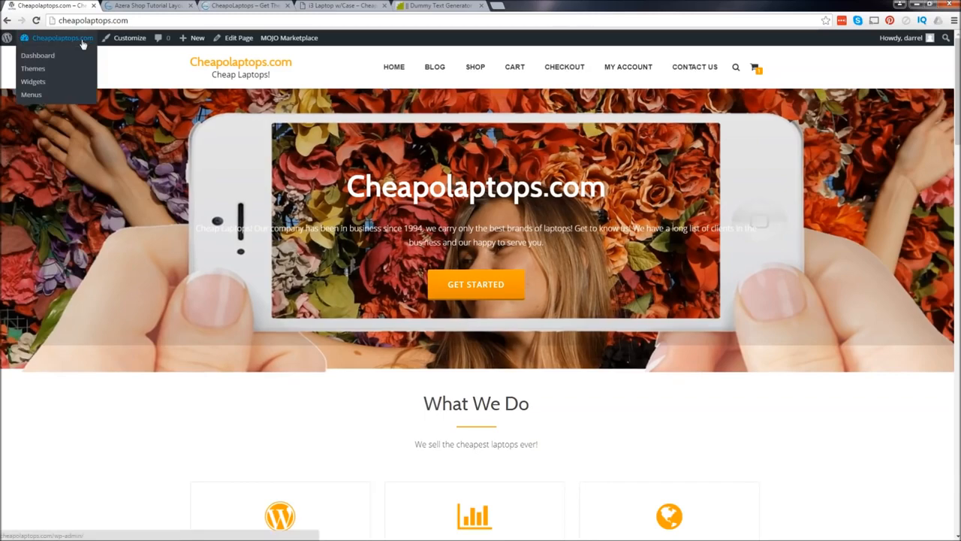
click(59, 57)
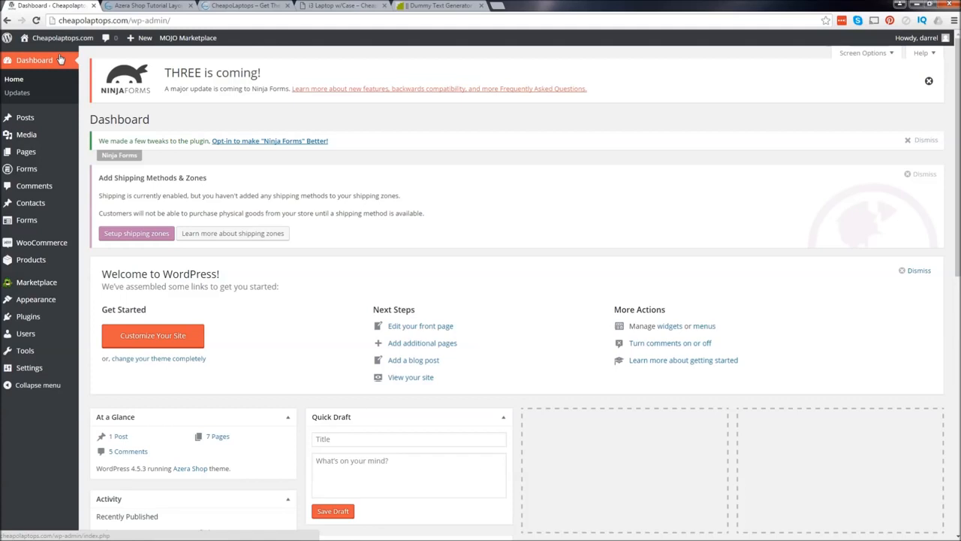
mouse_move(35, 248)
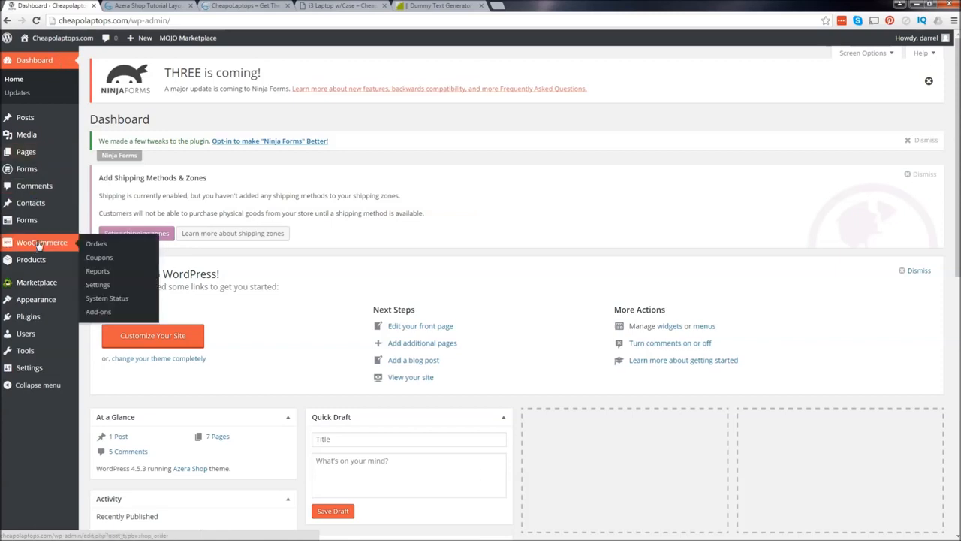
click(98, 286)
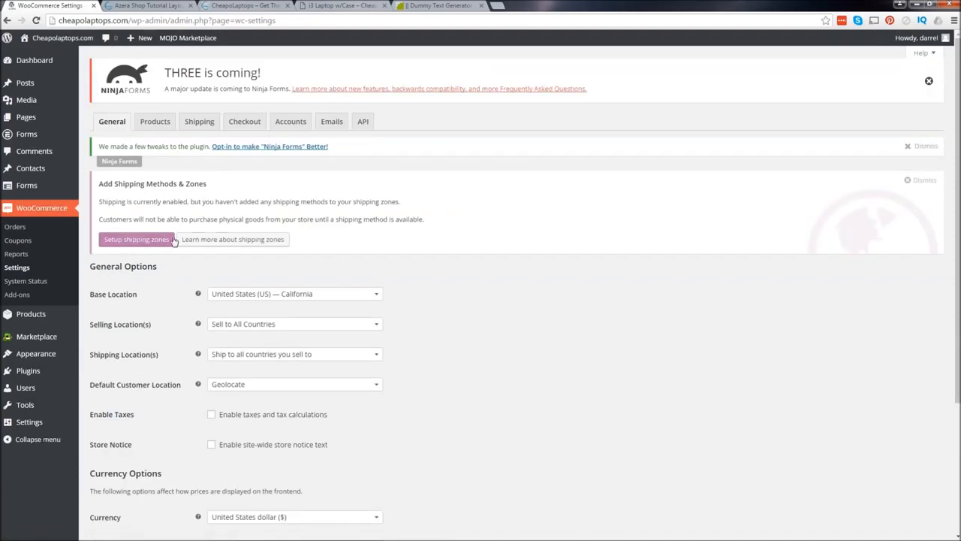
click(923, 182)
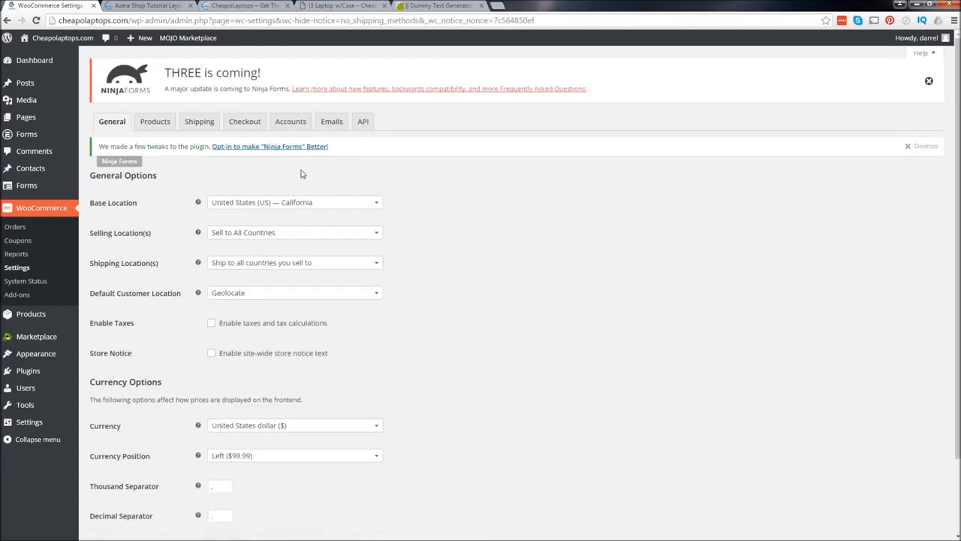
Step: Limit the selling locations to specific countries and add United States (US) as the only country
click(285, 238)
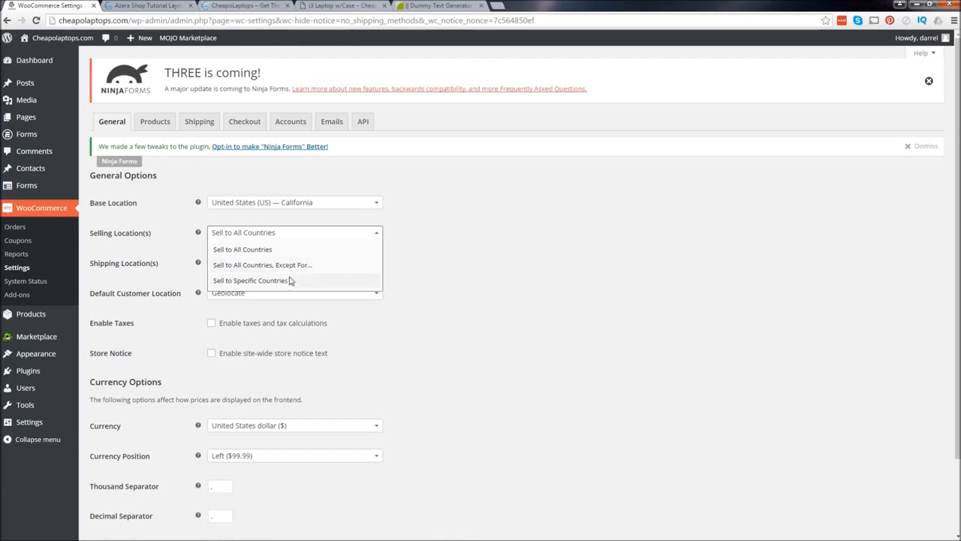
click(233, 281)
click(237, 268)
text(usa)
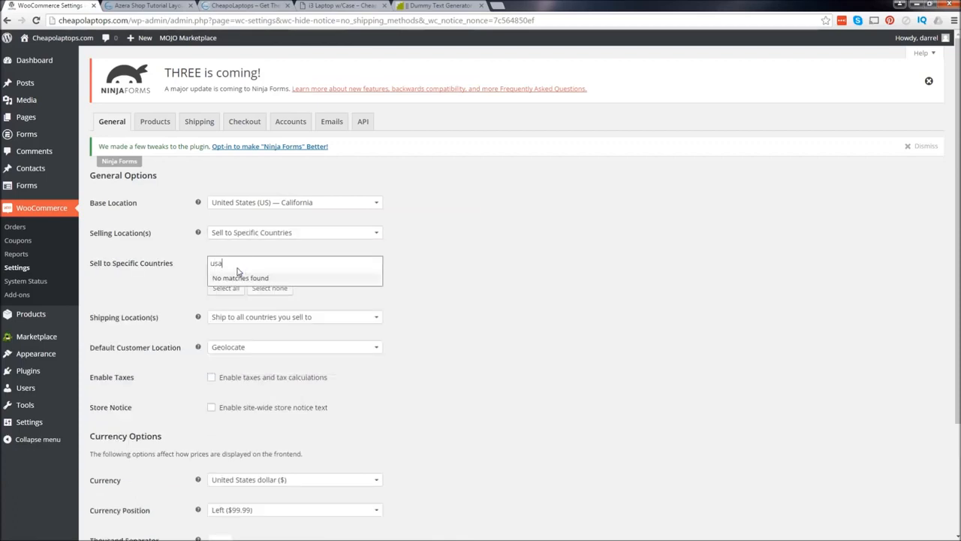
key(BackSpace)
key(BackSpace)
key(BackSpace)
text(united)
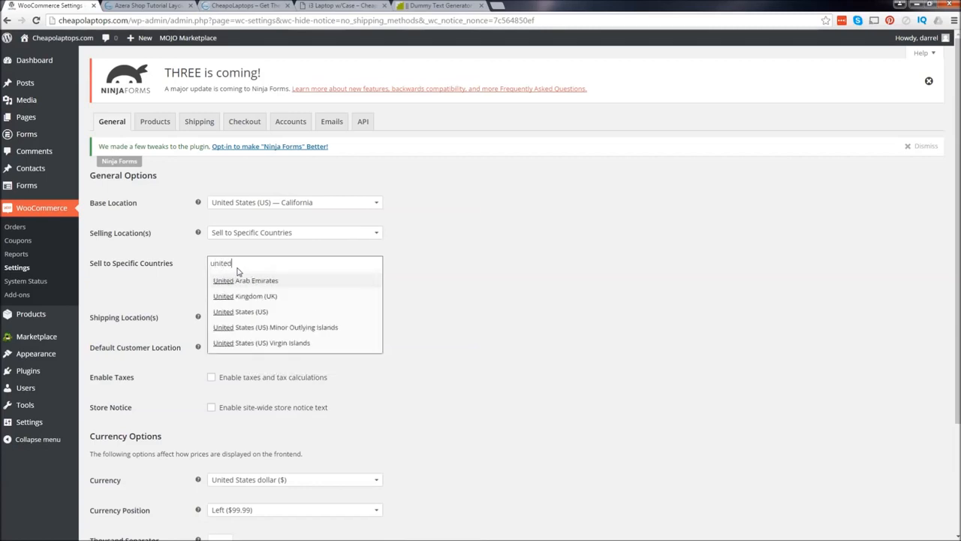
click(253, 312)
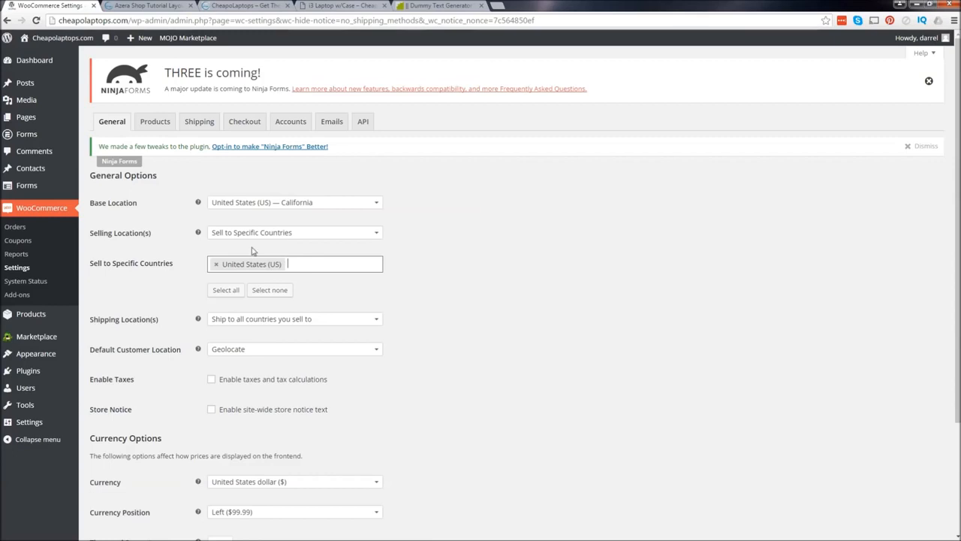
Step: Set the shipping locations to Ship to all countries
scroll(247, 279, down, 3)
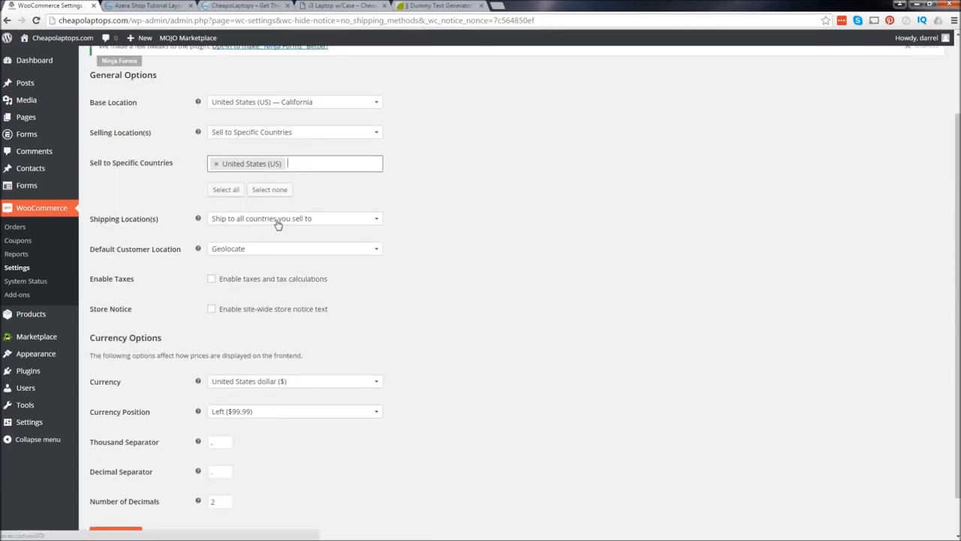
click(293, 222)
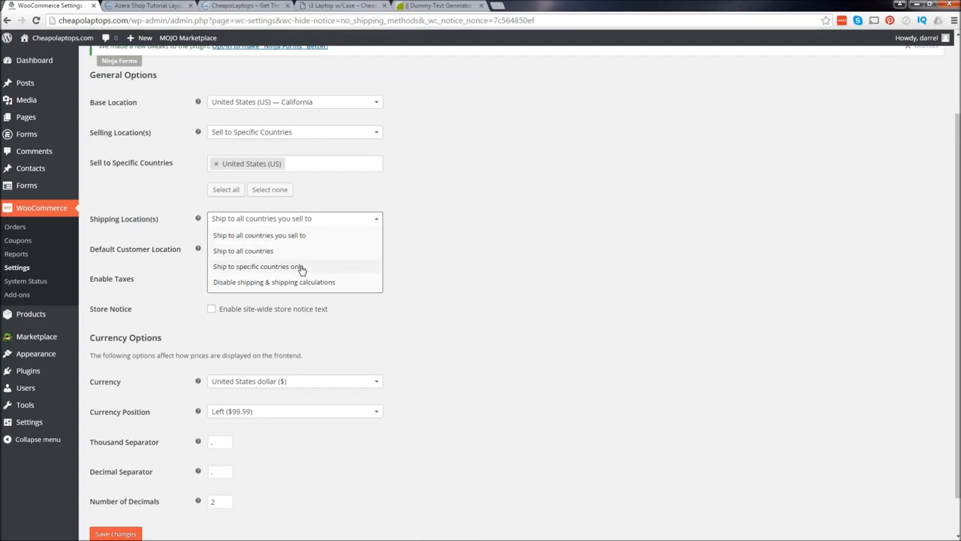
click(297, 250)
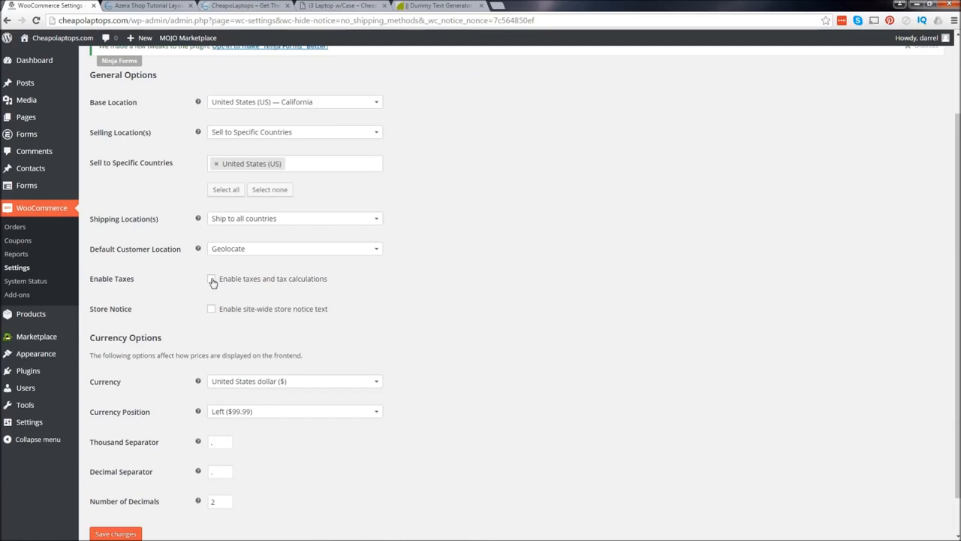
Step: Enable taxes and tax calculations in the general options
scroll(213, 281, up, 2)
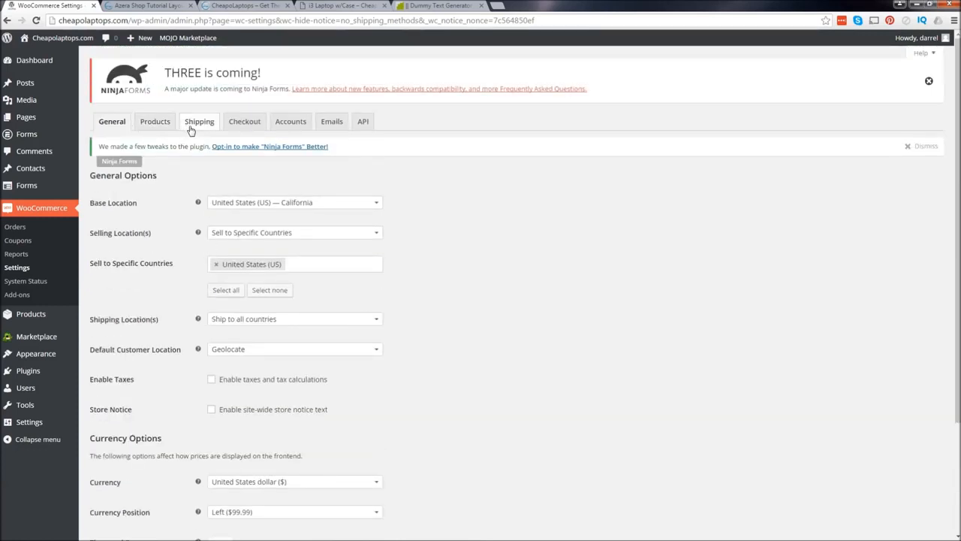
scroll(221, 218, down, 2)
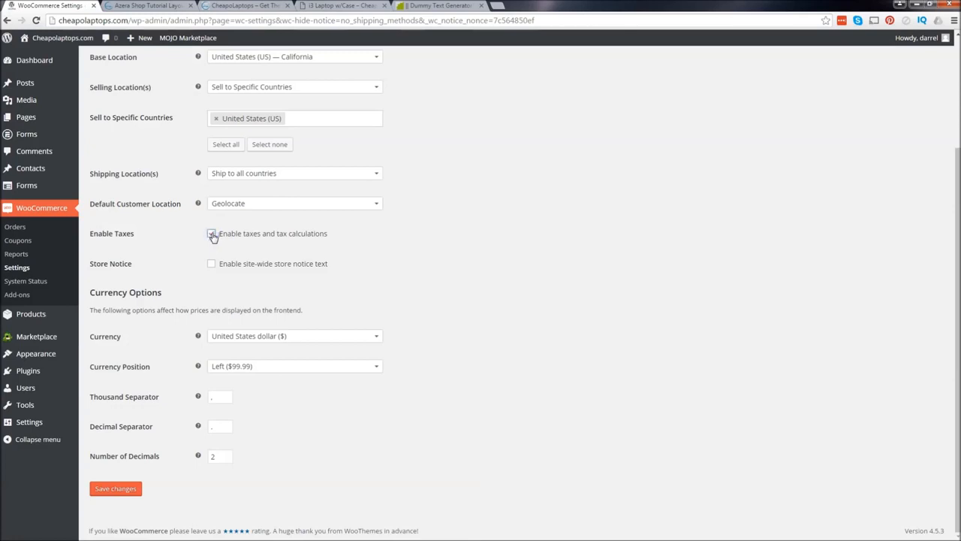
scroll(213, 235, up, 2)
scroll(213, 235, down, 2)
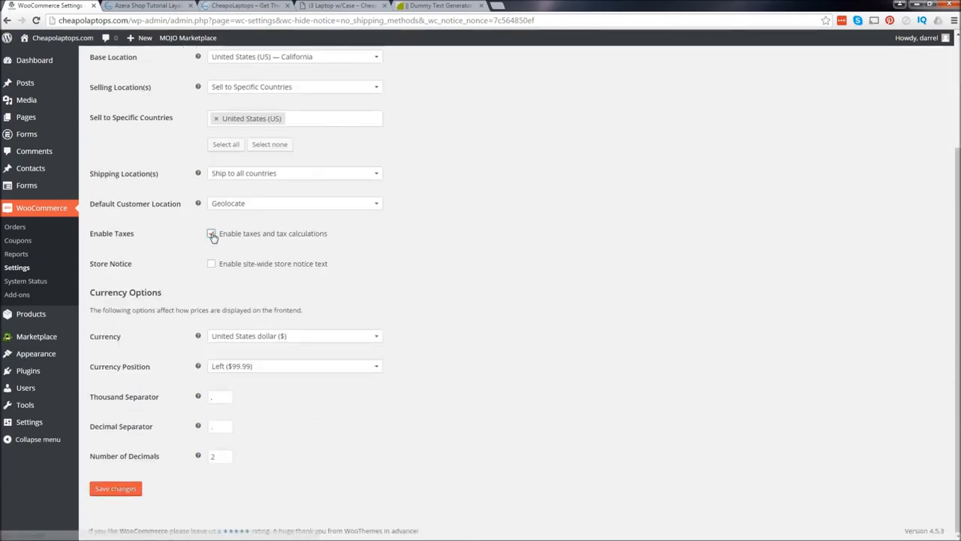
scroll(262, 296, up, 2)
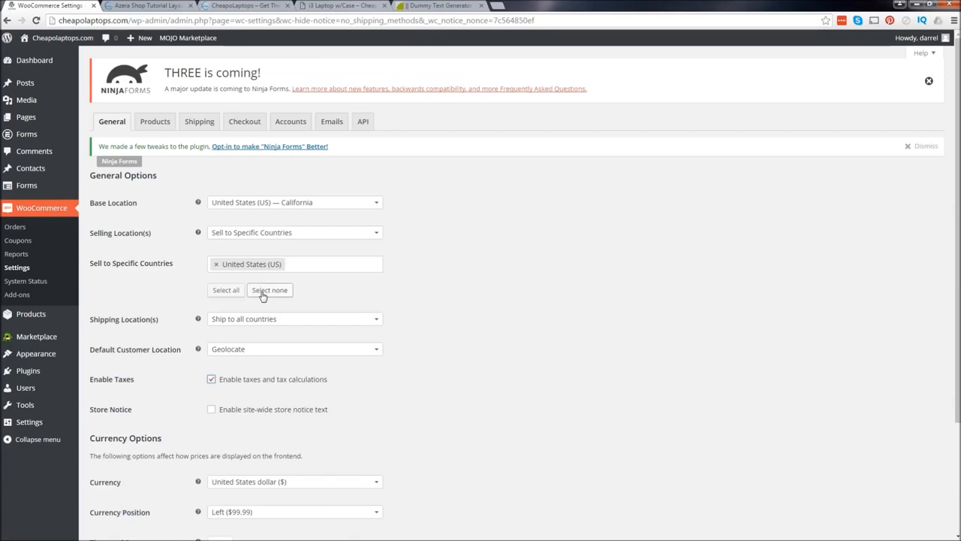
scroll(262, 294, down, 2)
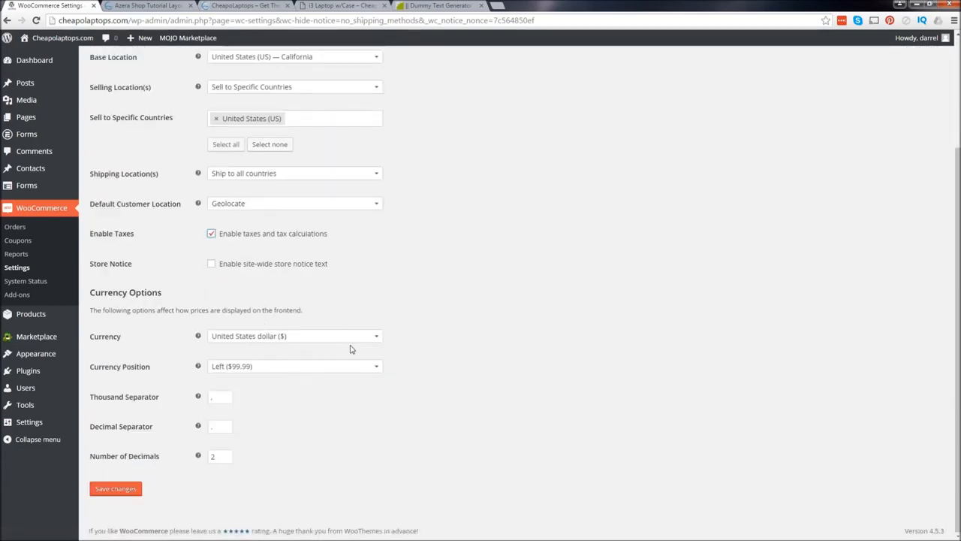
Step: Try the Right (99.99$) currency position and switch it back to Left ($99.99)
click(255, 370)
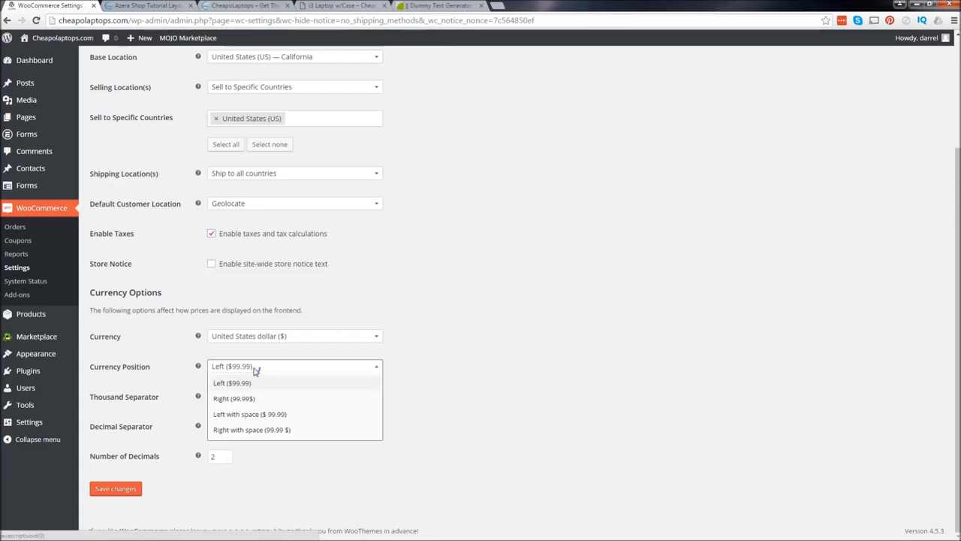
click(255, 398)
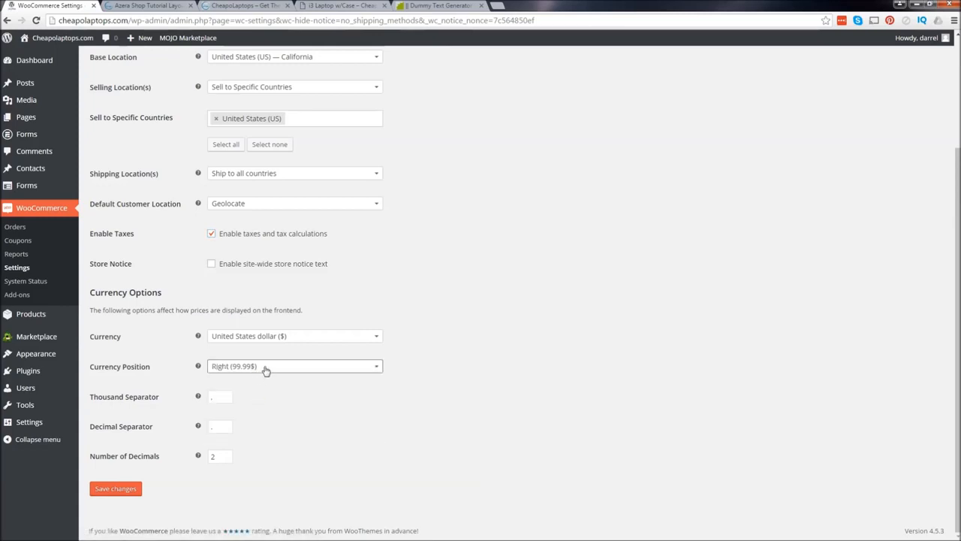
click(264, 367)
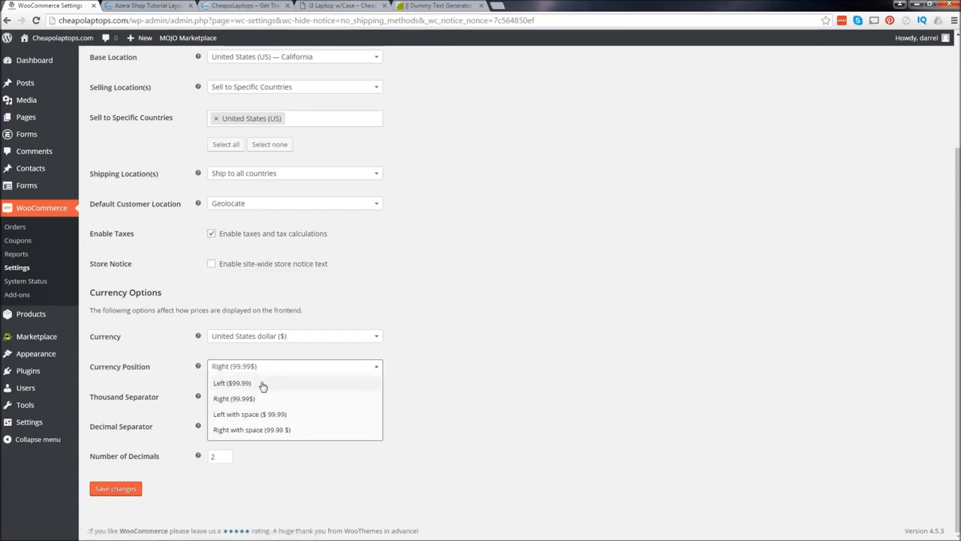
click(263, 384)
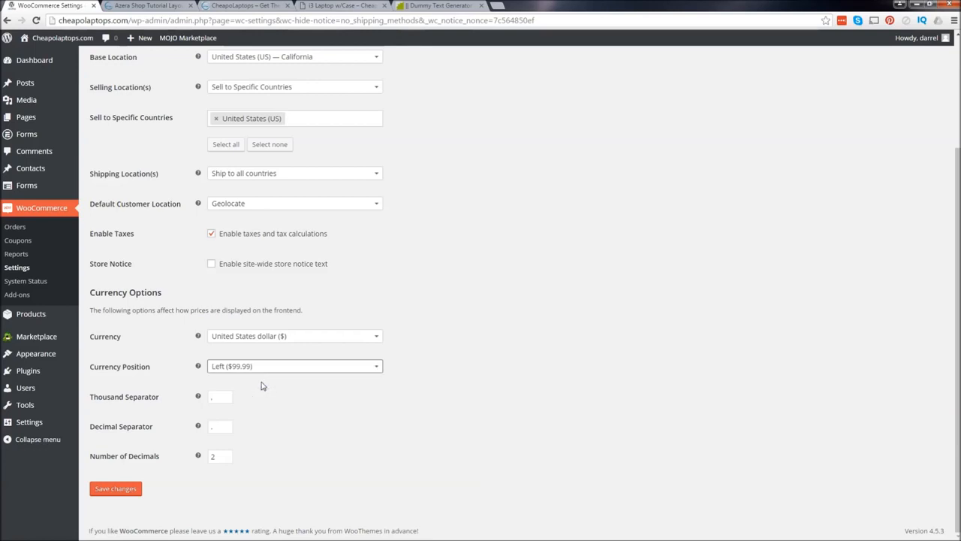
Step: Save the general settings and open the display settings for products
click(136, 489)
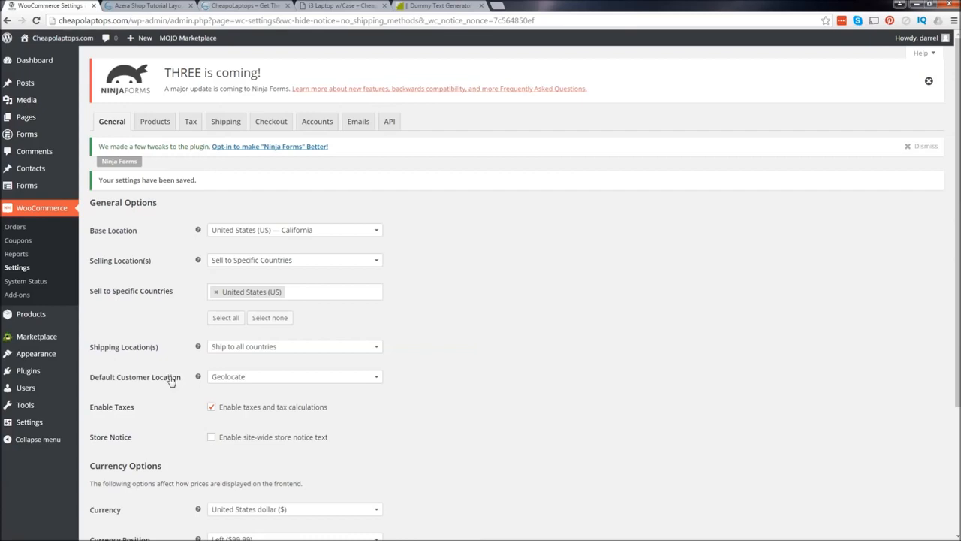
click(162, 127)
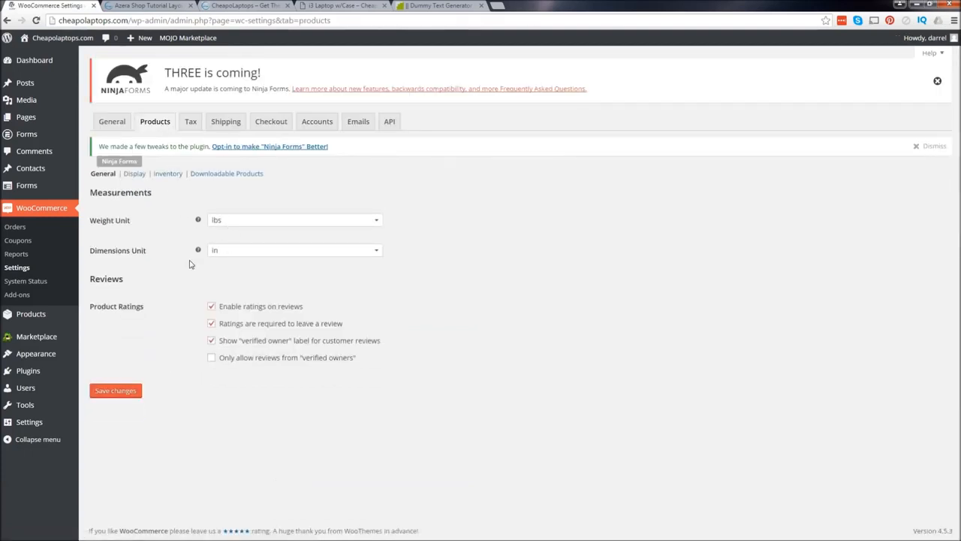
click(136, 174)
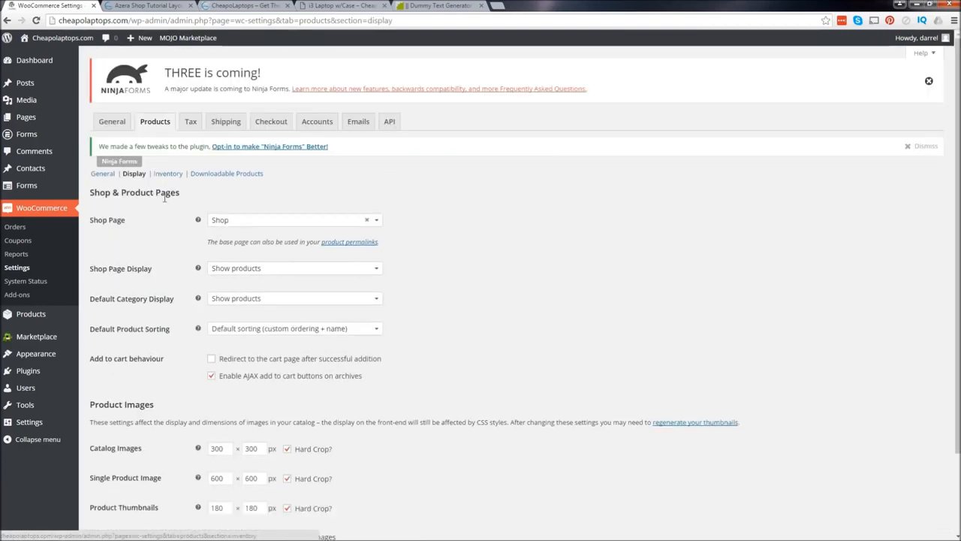
Step: Set the low stock threshold to 2 in the product inventory settings and save the changes
click(167, 174)
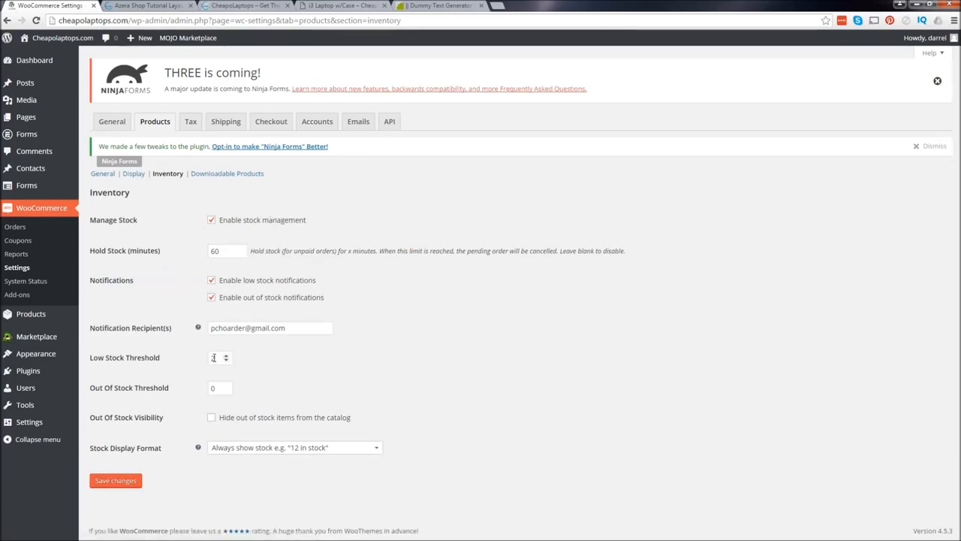
drag(218, 357, 199, 362)
text(3)
drag(217, 358, 191, 357)
click(226, 359)
click(225, 355)
click(135, 479)
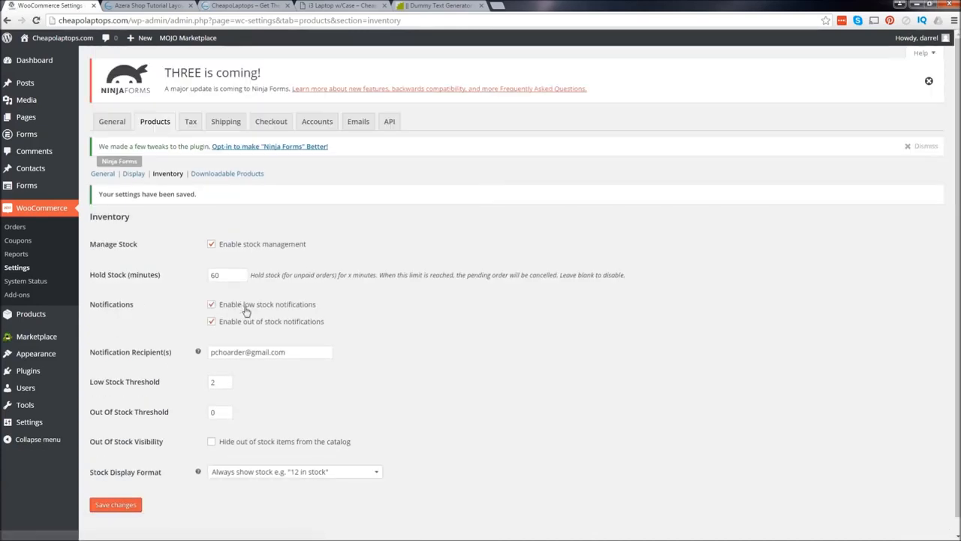
Step: Open the tax options and examine the additional tax classes
click(191, 126)
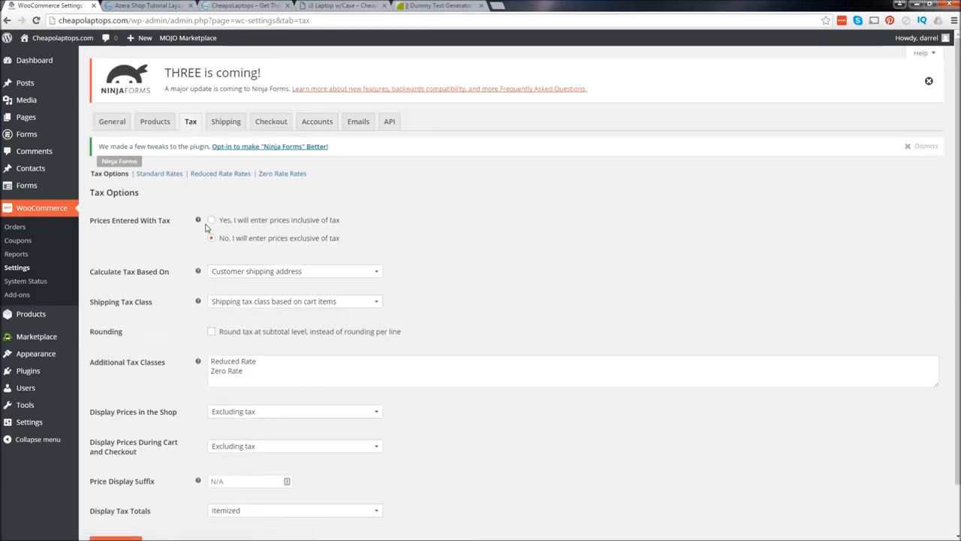
scroll(210, 225, down, 1)
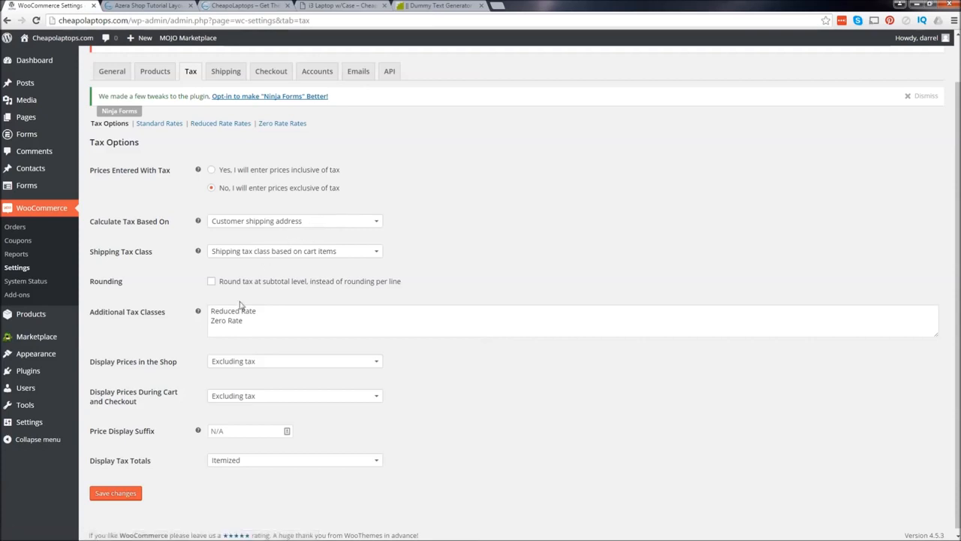
drag(273, 326, 204, 298)
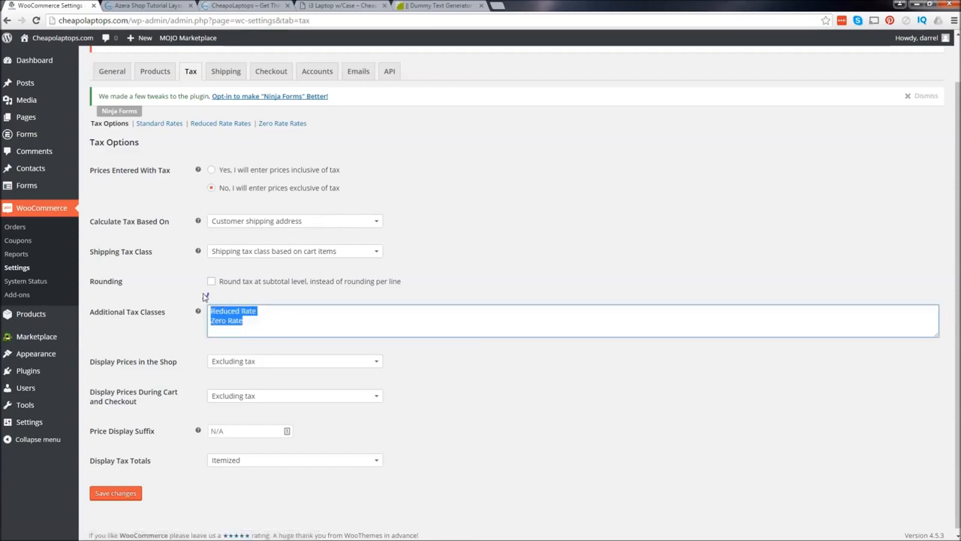
click(268, 314)
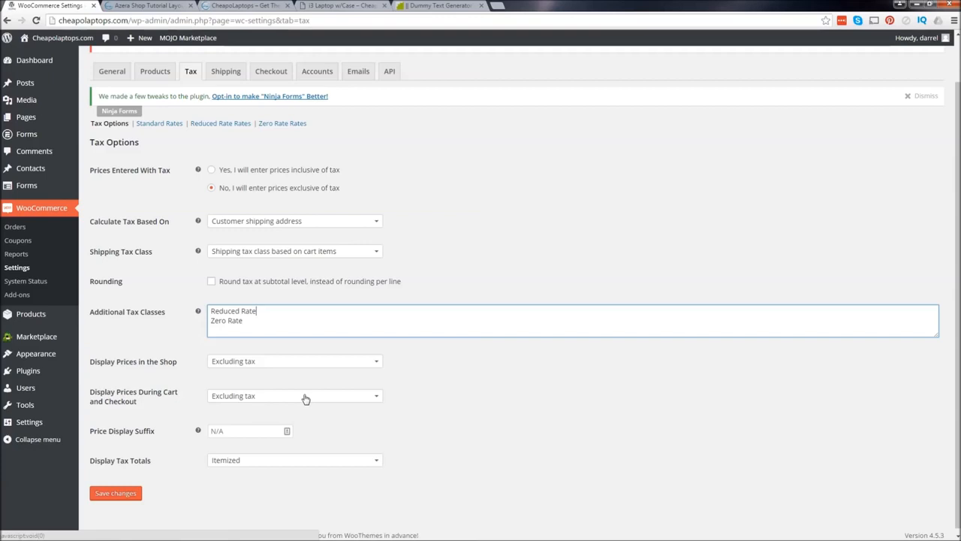
Step: Set prices during cart and checkout to display including tax and save the tax options
click(293, 361)
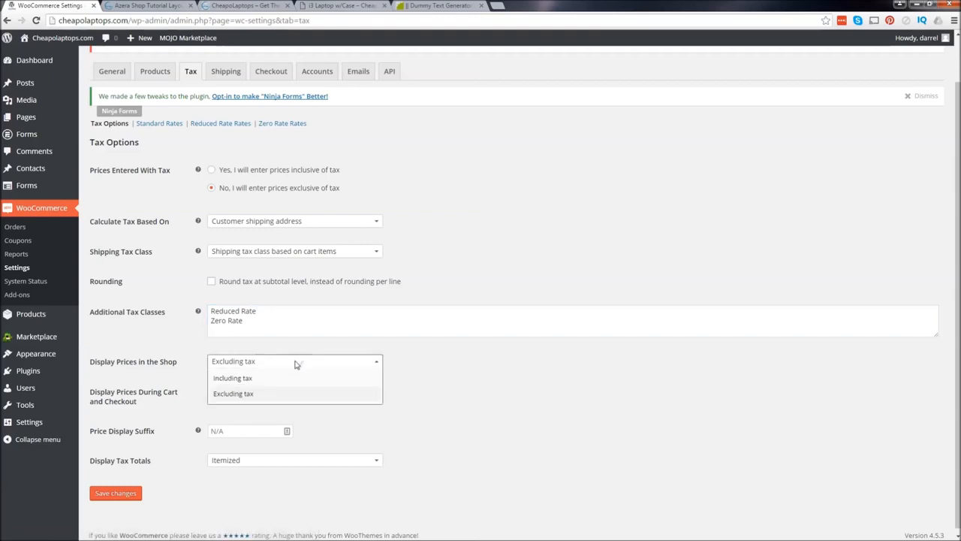
click(296, 368)
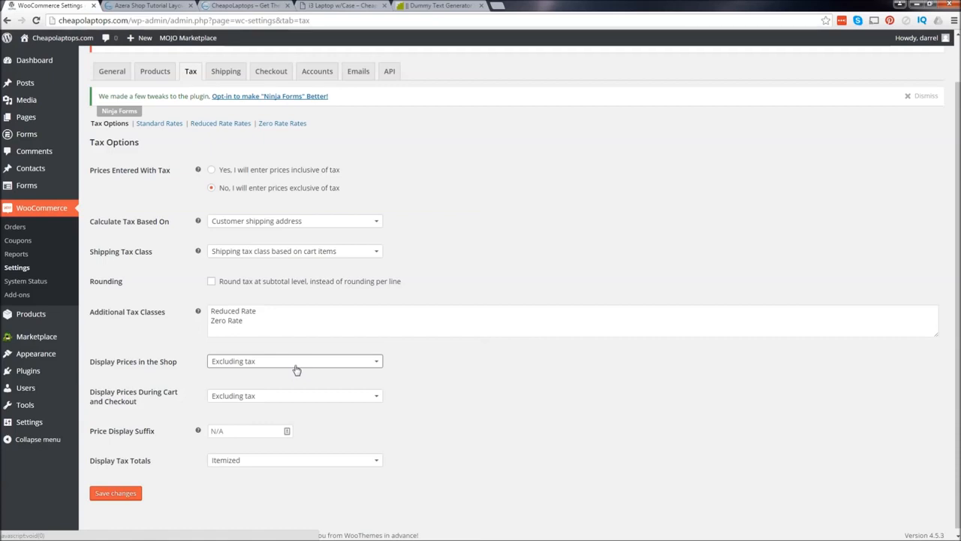
click(246, 398)
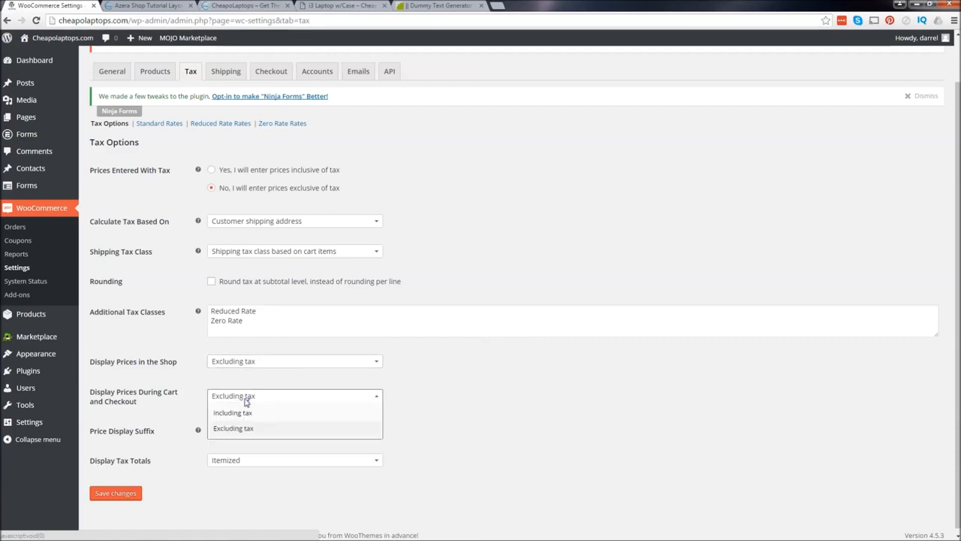
click(247, 418)
mouse_move(144, 404)
mouse_down()
mouse_move(82, 391)
mouse_move(104, 407)
mouse_move(151, 406)
mouse_up()
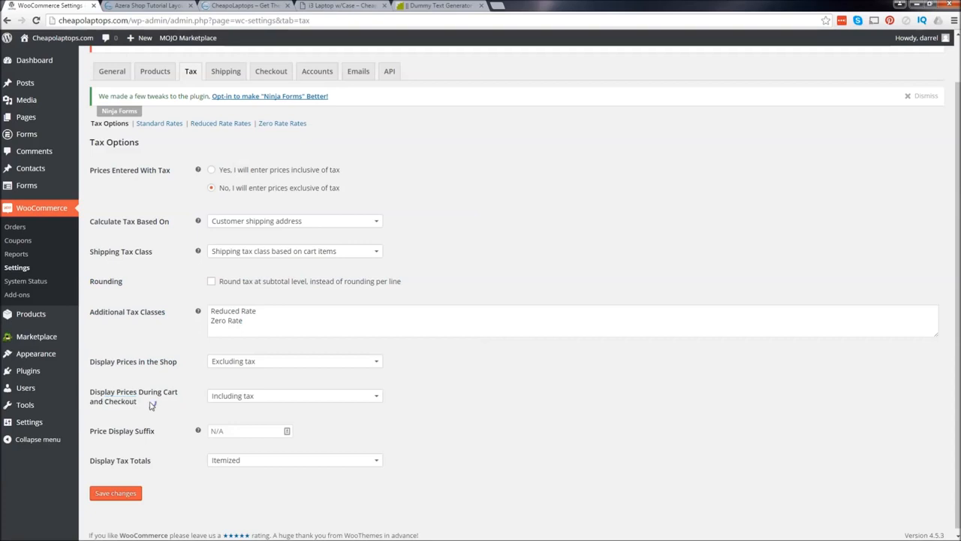
click(126, 495)
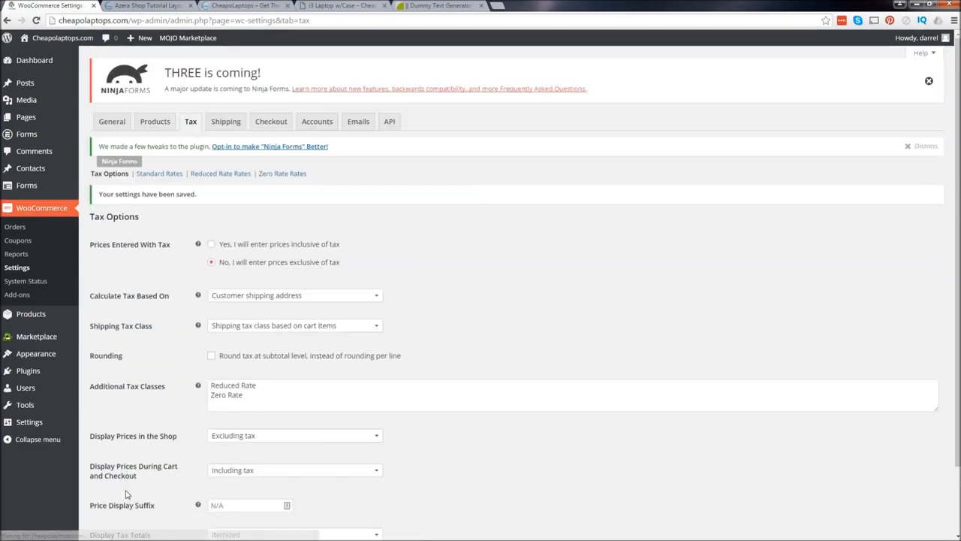
Step: Add a standard tax rate row with country code US and state code CA
click(167, 174)
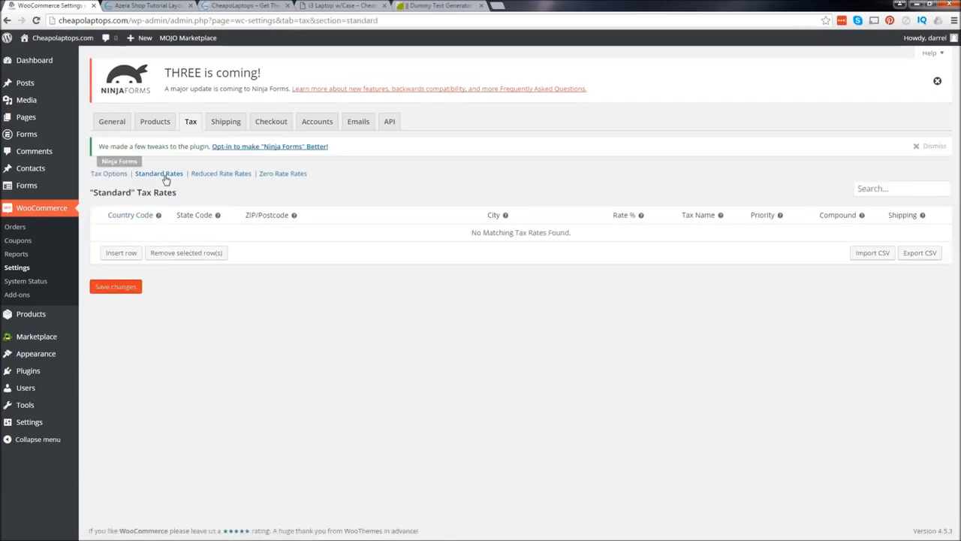
click(120, 253)
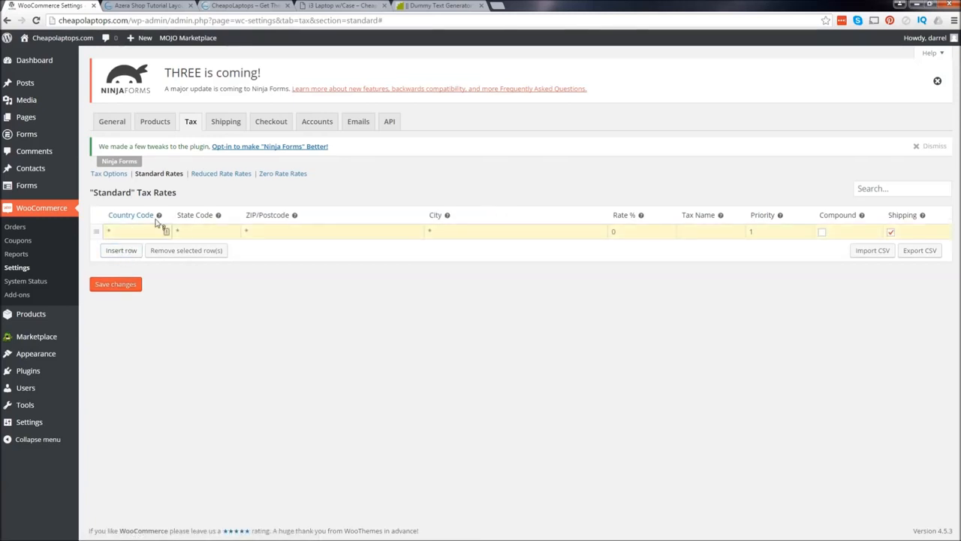
text(US)
key(Tab)
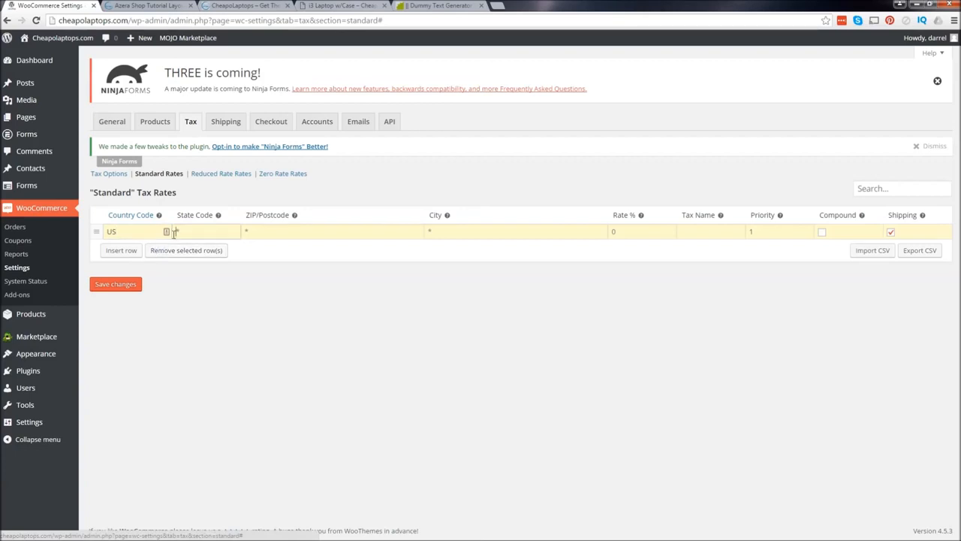
double_click(214, 233)
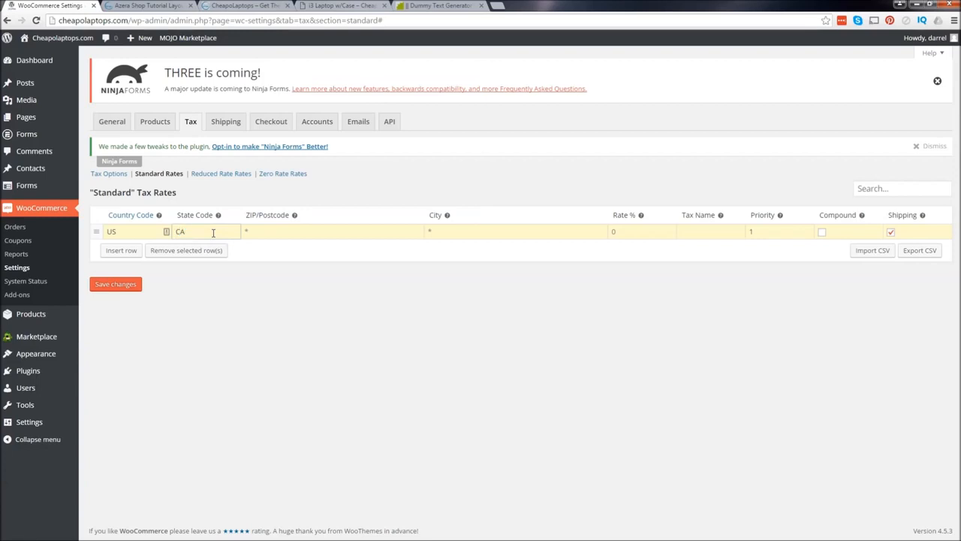
click(287, 233)
click(473, 229)
click(640, 230)
Step: Open TaxJar's state sales tax map in a new browser tab and look up California's sales tax rate
click(498, 6)
text(TAXJ)
key(Return)
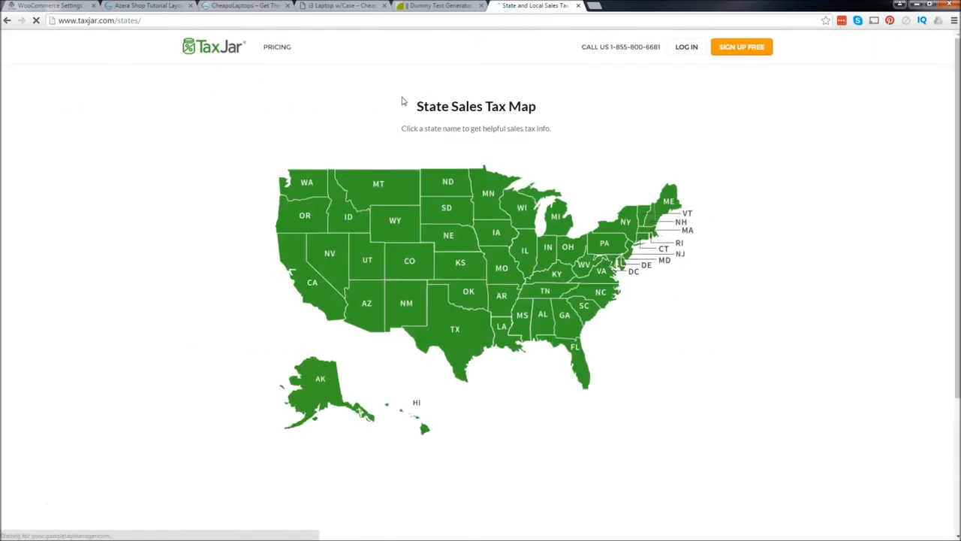
click(310, 282)
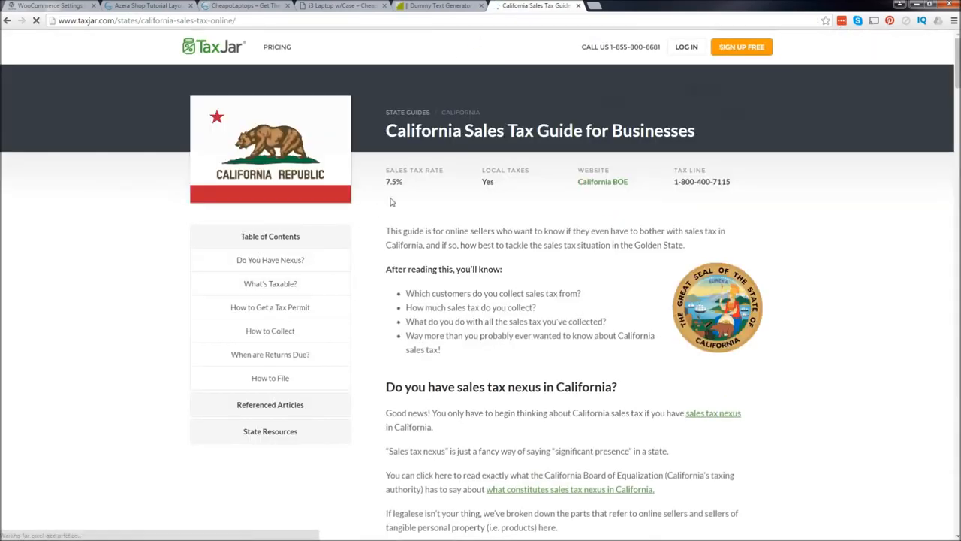
mouse_move(404, 180)
mouse_down()
mouse_move(385, 174)
mouse_move(389, 182)
mouse_up()
click(410, 206)
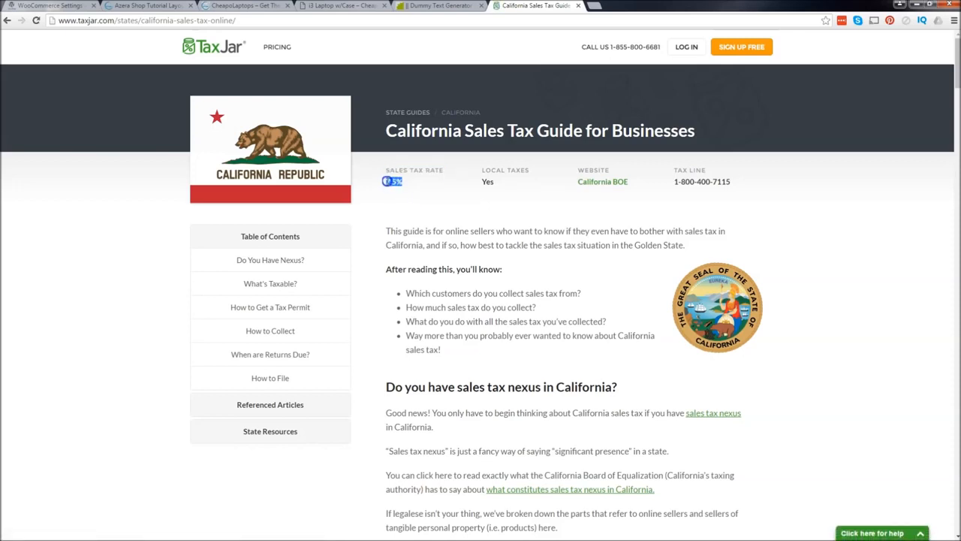
click(421, 209)
Step: Back in the store's standard rates, set the California rate to 7.5%, stop applying it to shipping, and save the changes
click(53, 6)
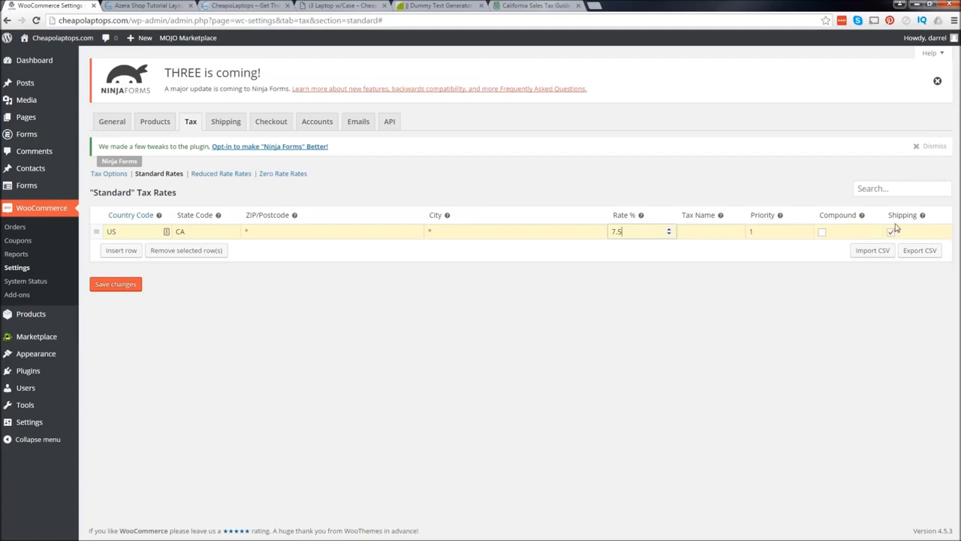
mouse_move(923, 218)
click(891, 232)
click(120, 287)
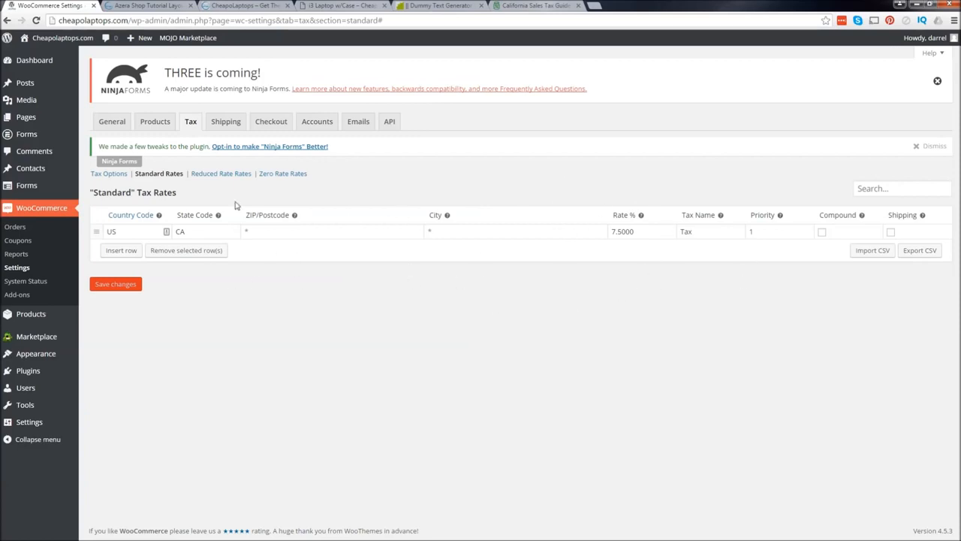
Step: Add a new shipping zone in the shipping settings and name it USA
click(229, 122)
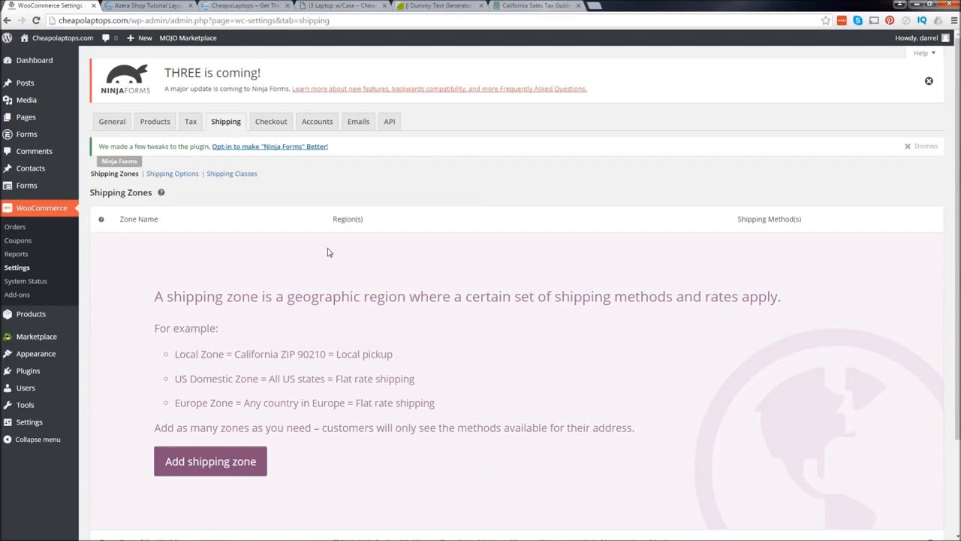
scroll(328, 252, down, 3)
click(221, 359)
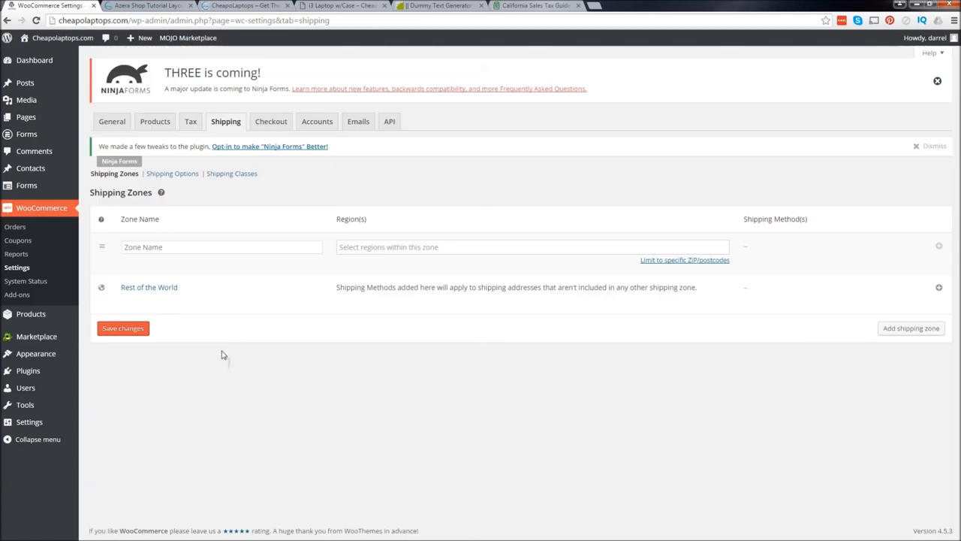
click(213, 246)
text(Usa)
key(BackSpace)
key(BackSpace)
key(BackSpace)
text(USA)
key(Tab)
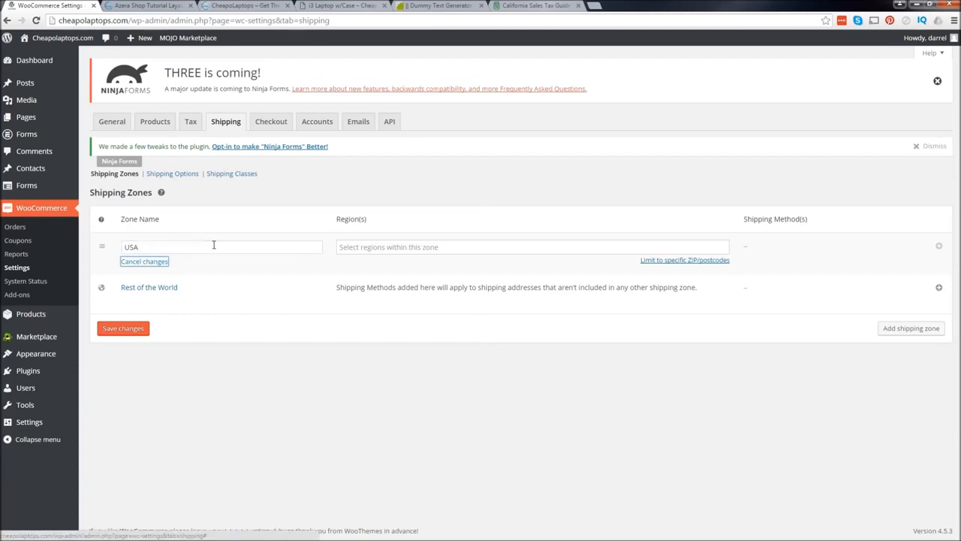
Step: Assign the United States (US) region to the USA shipping zone and save the changes
click(405, 248)
scroll(431, 333, down, 1)
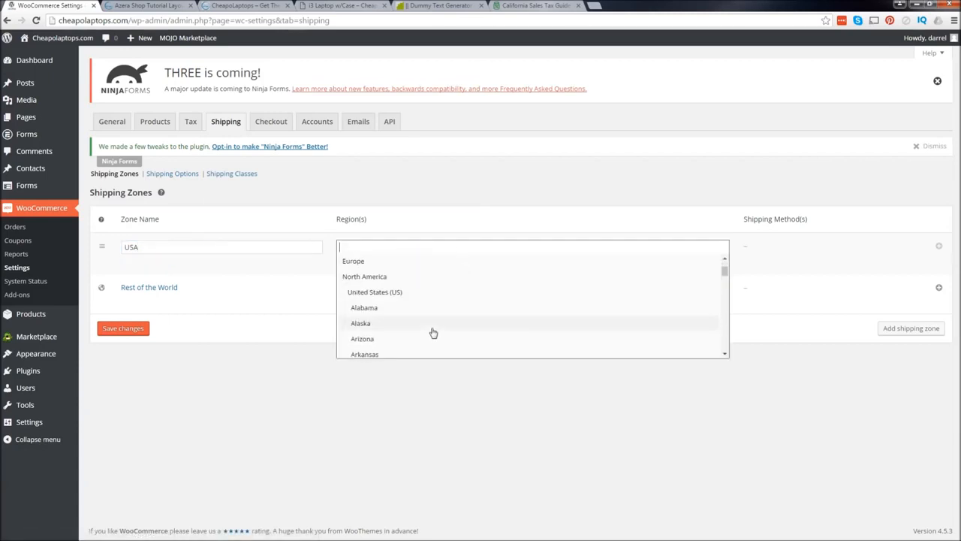
scroll(390, 323, down, 2)
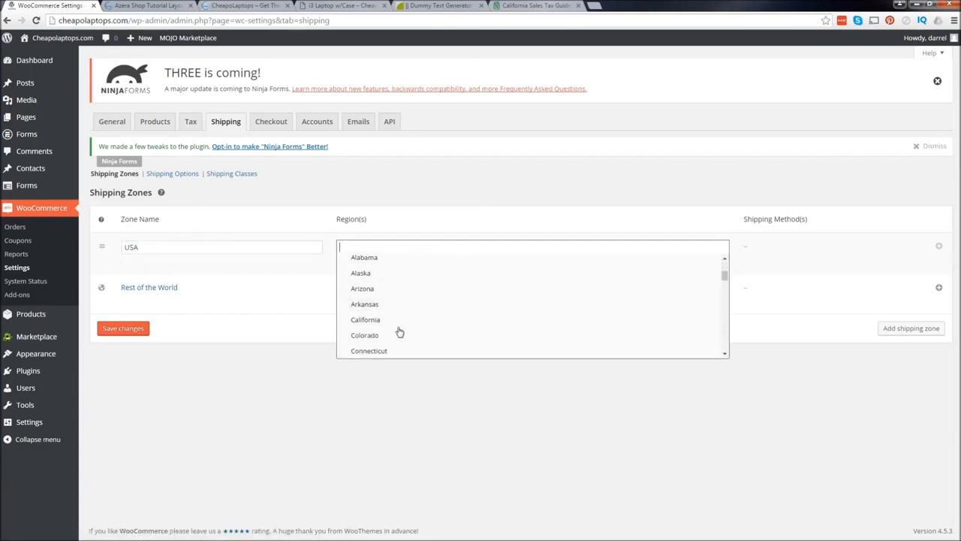
scroll(381, 322, up, 2)
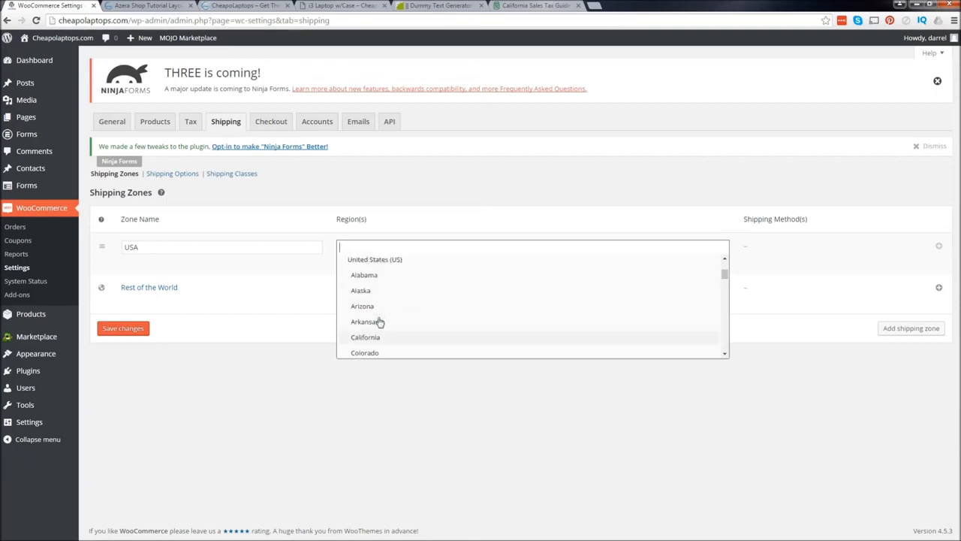
click(390, 294)
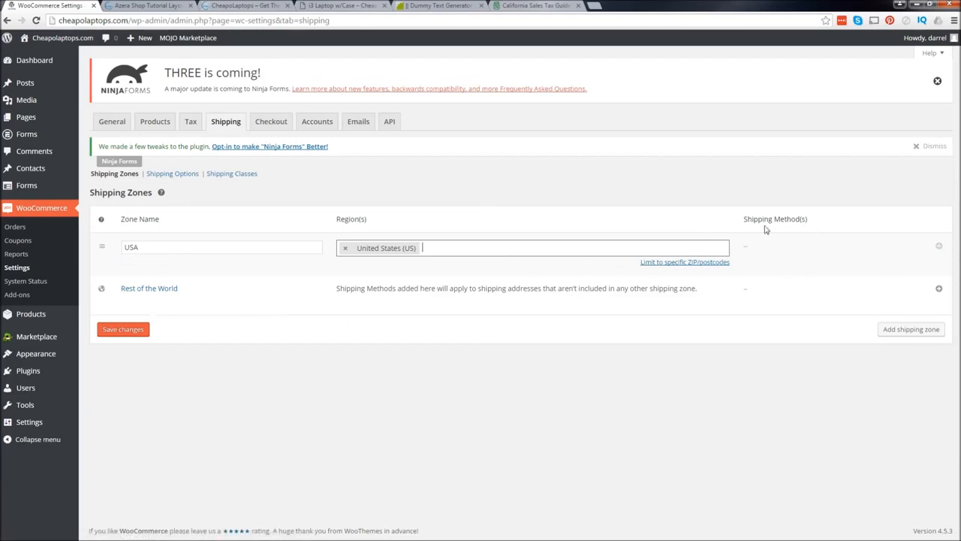
click(123, 330)
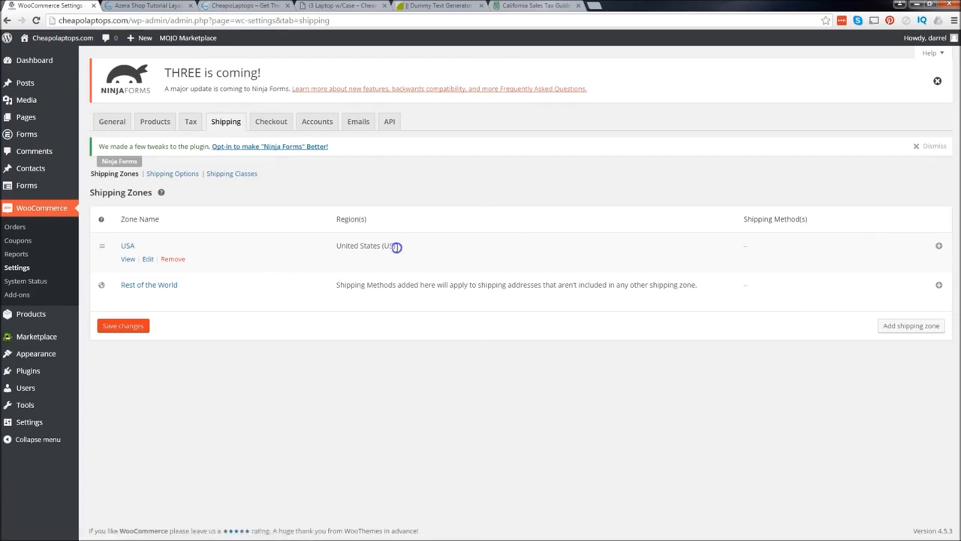
Step: Add the Flat Rate shipping method to the USA zone
drag(404, 248, 332, 246)
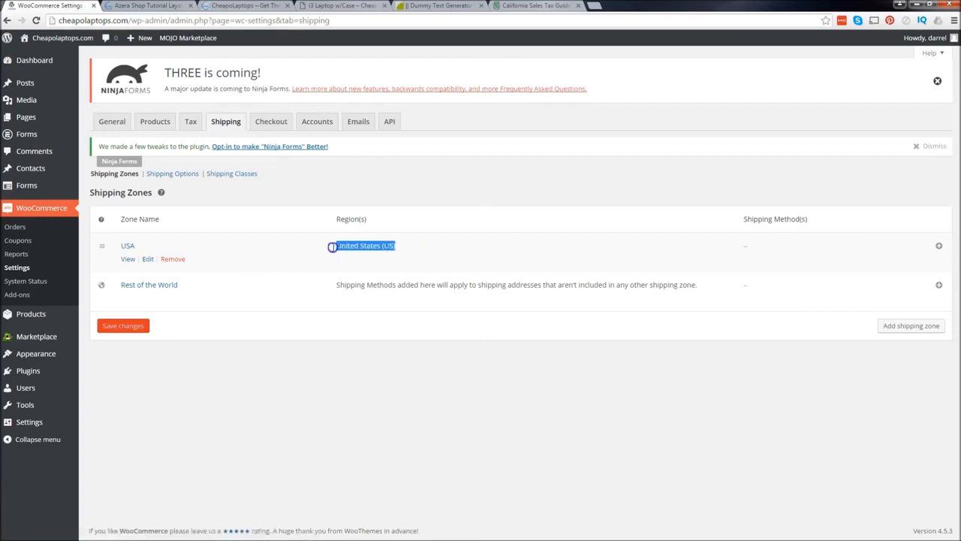
click(939, 247)
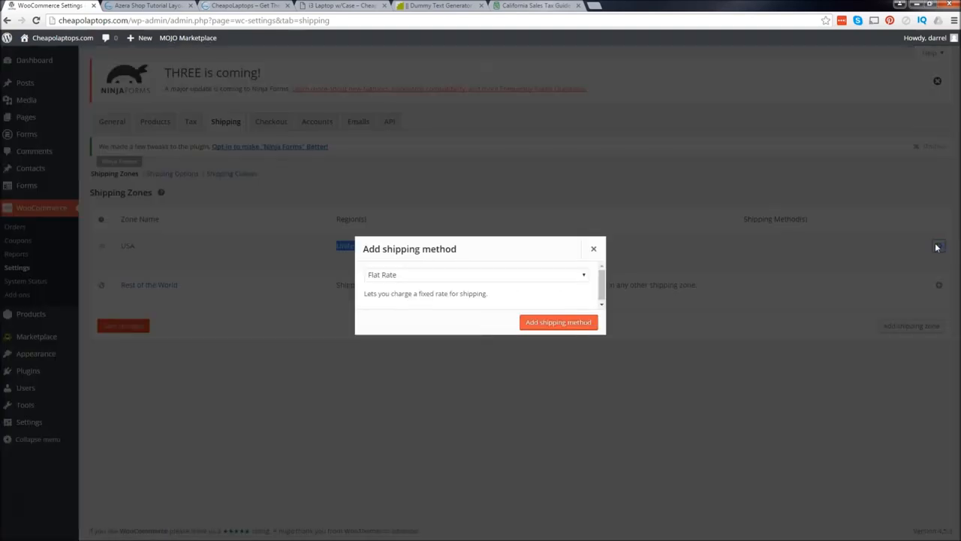
click(572, 277)
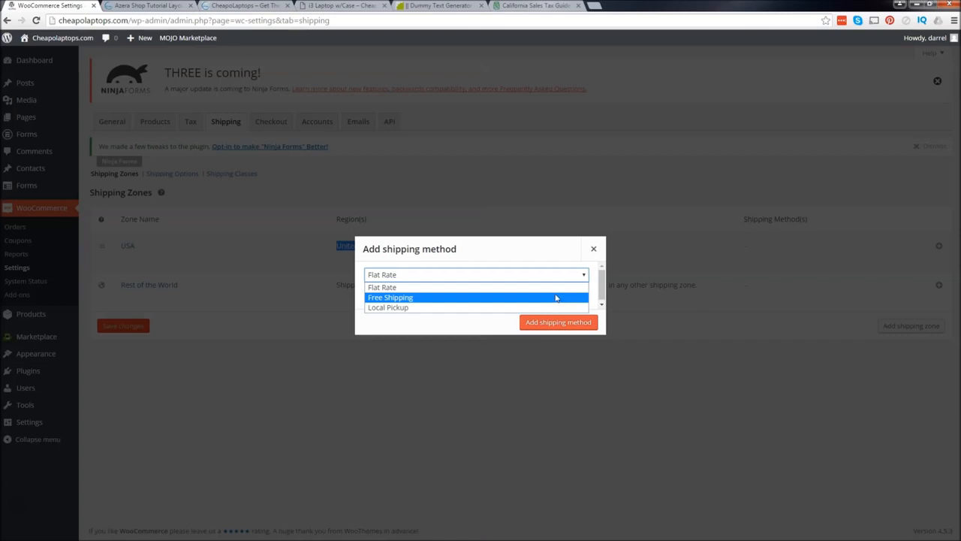
click(555, 289)
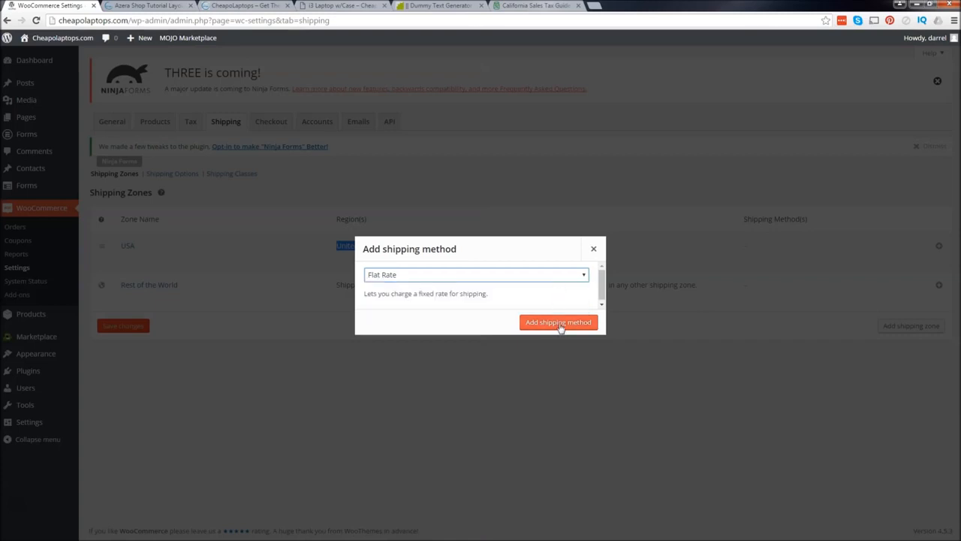
click(559, 323)
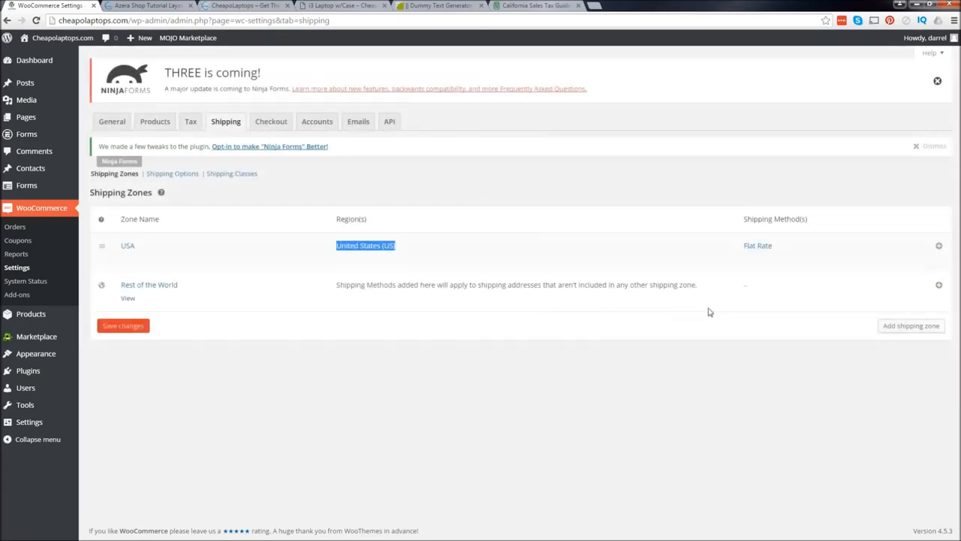
Step: Add Free Shipping as another shipping method for the USA zone
click(940, 248)
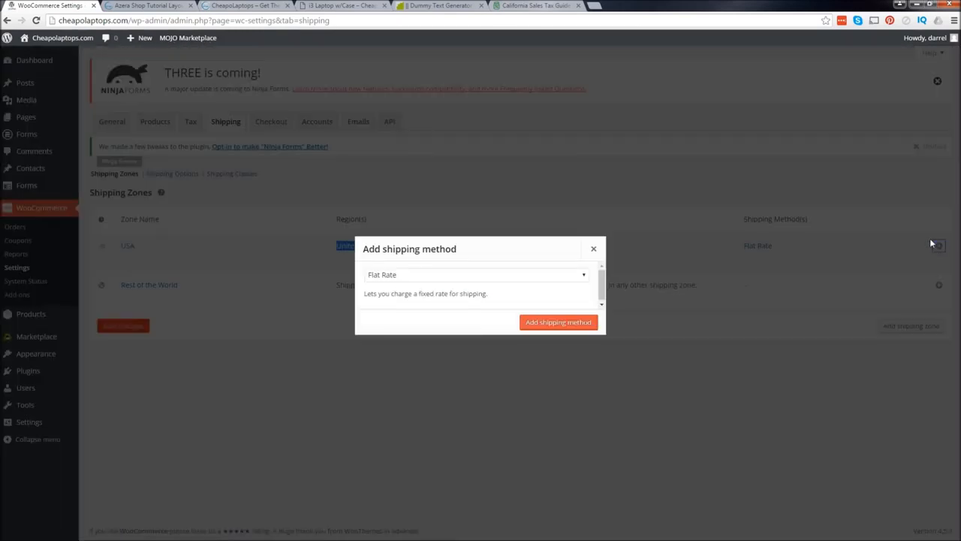
click(475, 275)
click(463, 297)
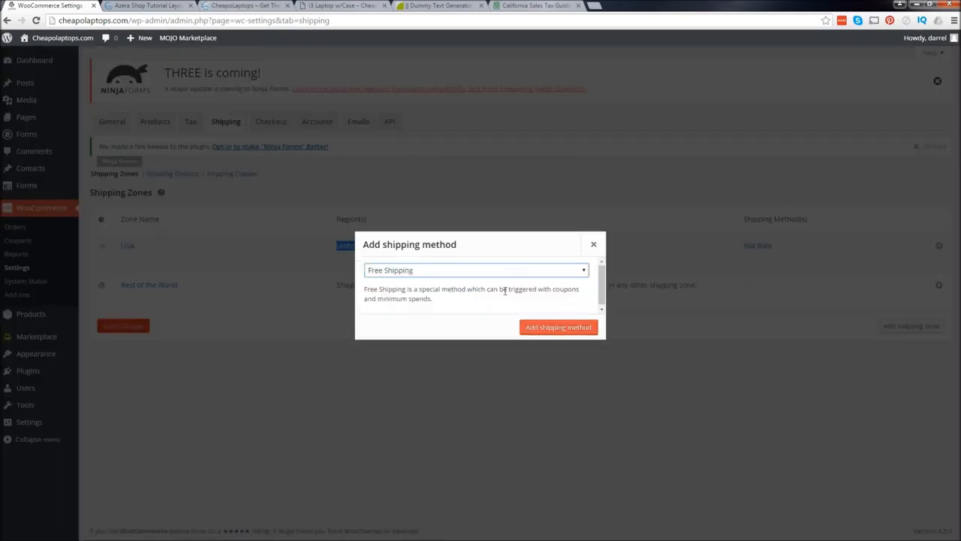
click(493, 271)
click(494, 275)
click(558, 327)
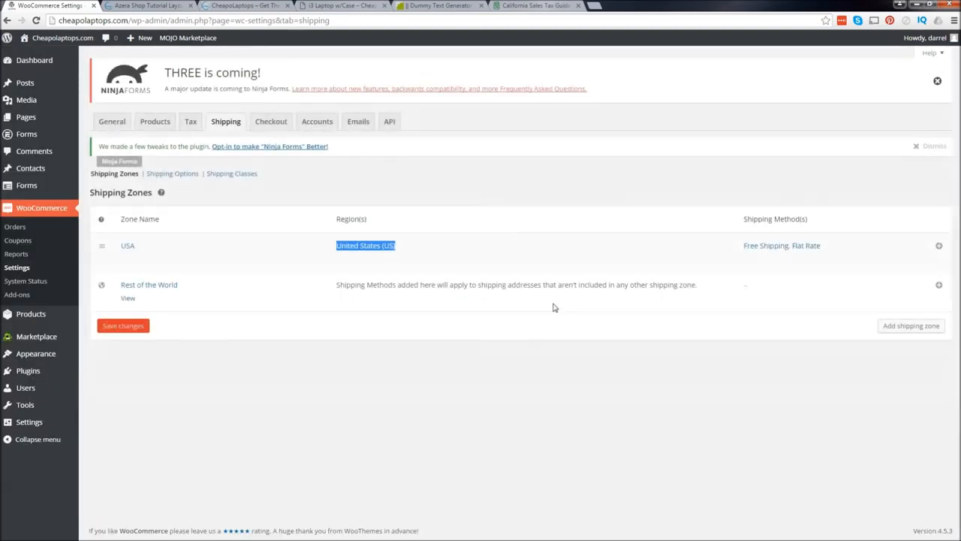
click(735, 198)
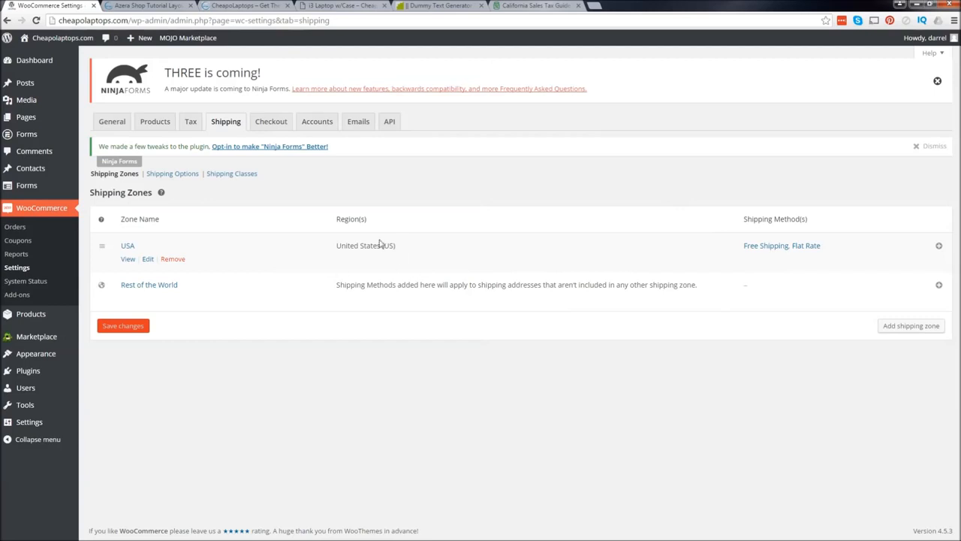
Step: Open the USA zone's free shipping method and change its title to "Free Shipping (Over $40)"
click(766, 247)
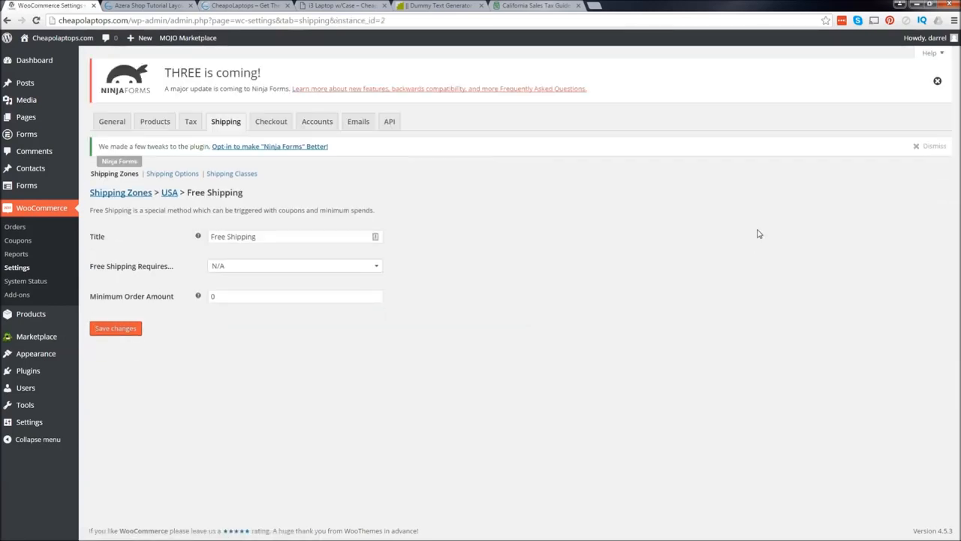
click(304, 234)
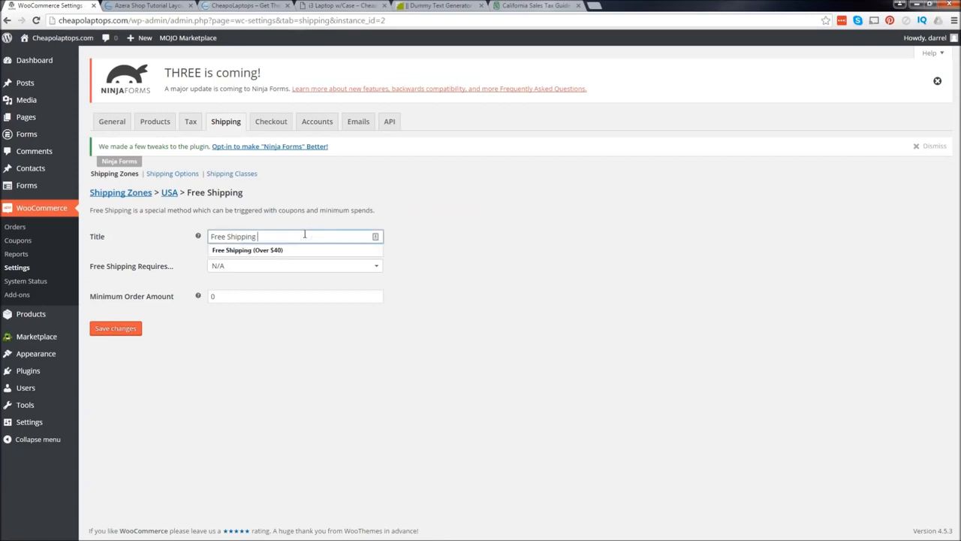
text((oVER$)
key(BackSpace)
key(BackSpace)
key(BackSpace)
key(BackSpace)
key(Down)
key(Return)
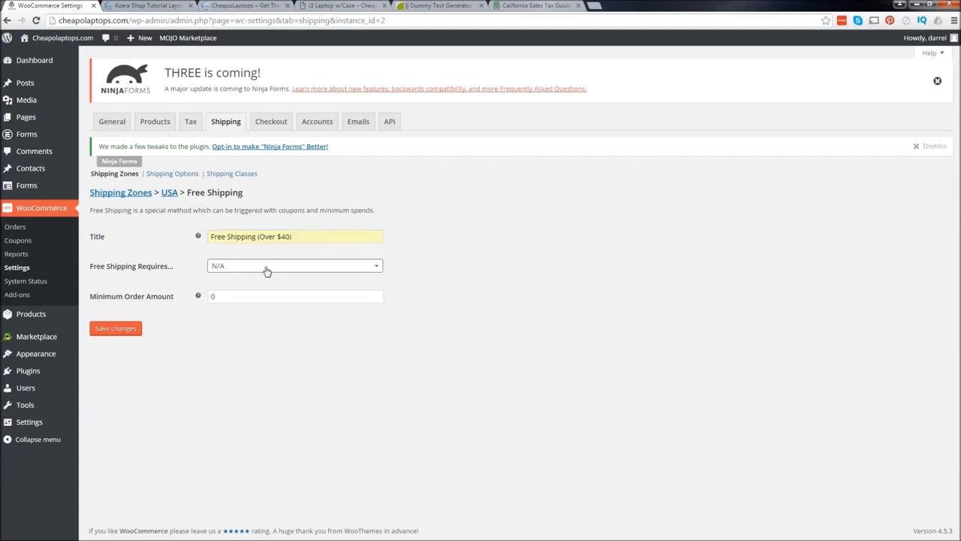
Step: Require a minimum order amount of 40 for free shipping, save the changes, and return to the shipping zones list
click(267, 268)
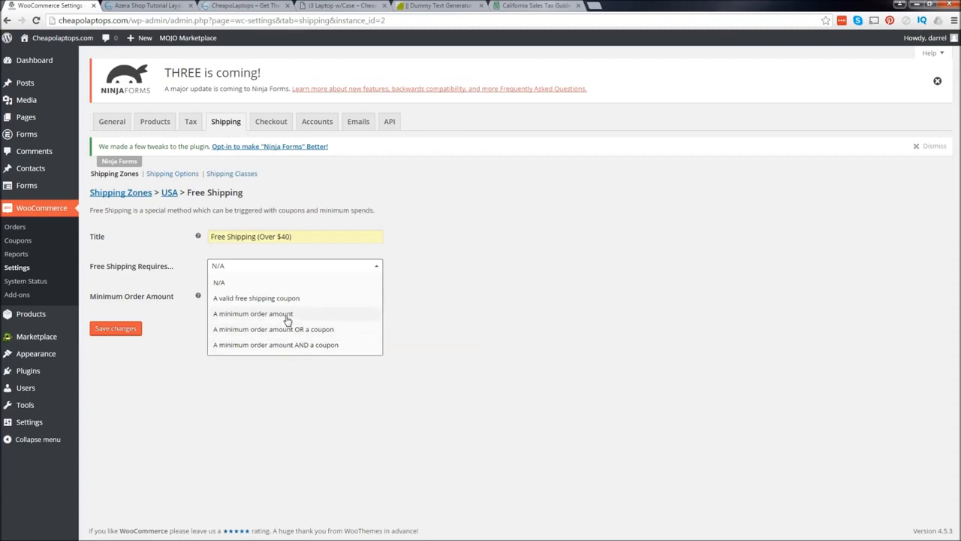
click(263, 314)
click(266, 295)
text(40)
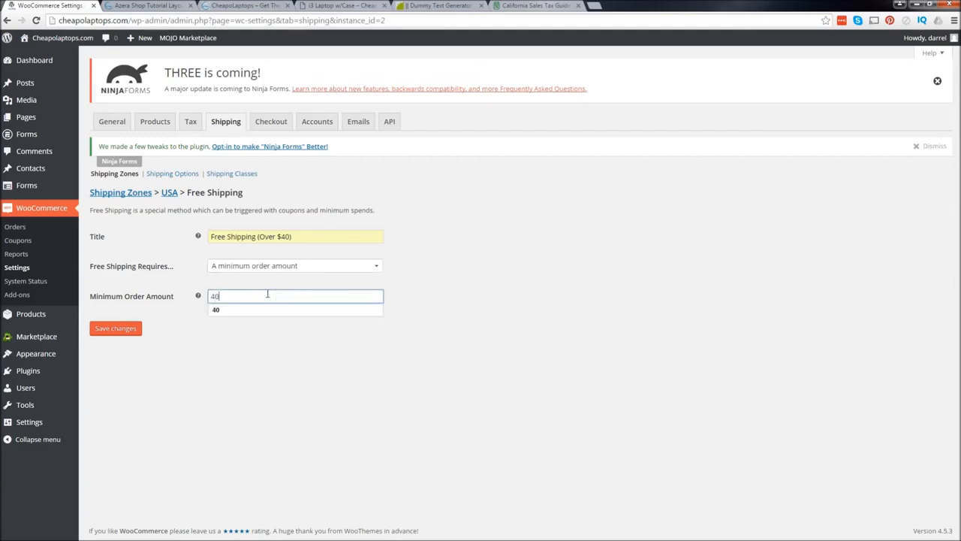
click(293, 357)
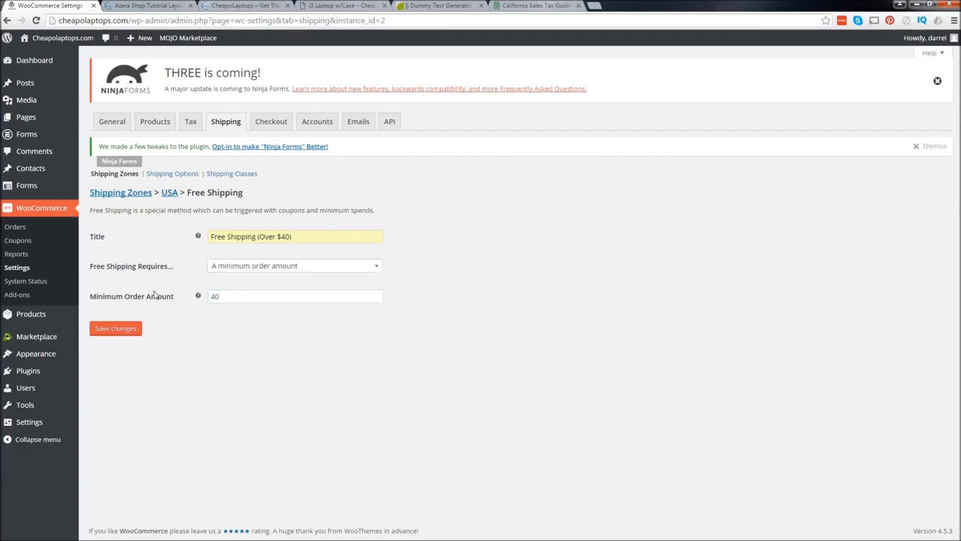
click(128, 331)
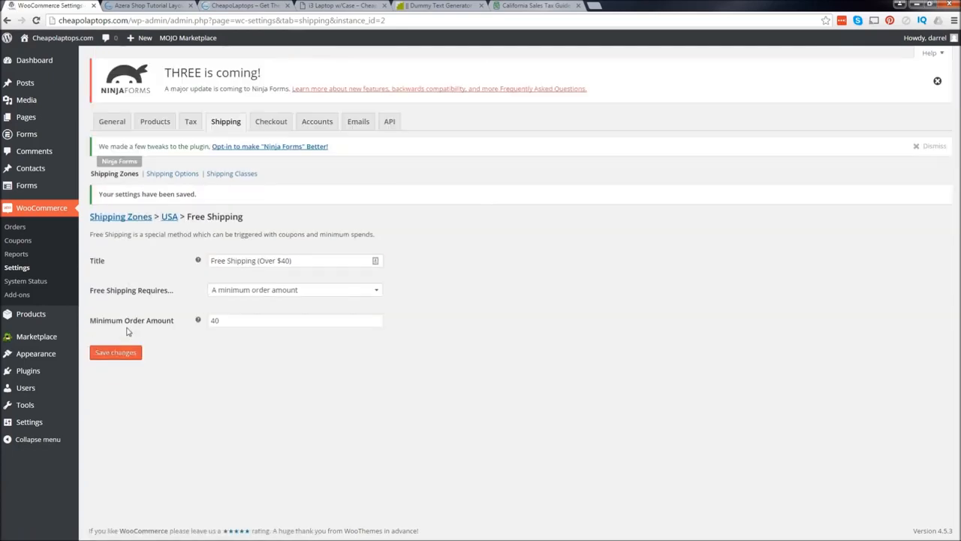
click(170, 218)
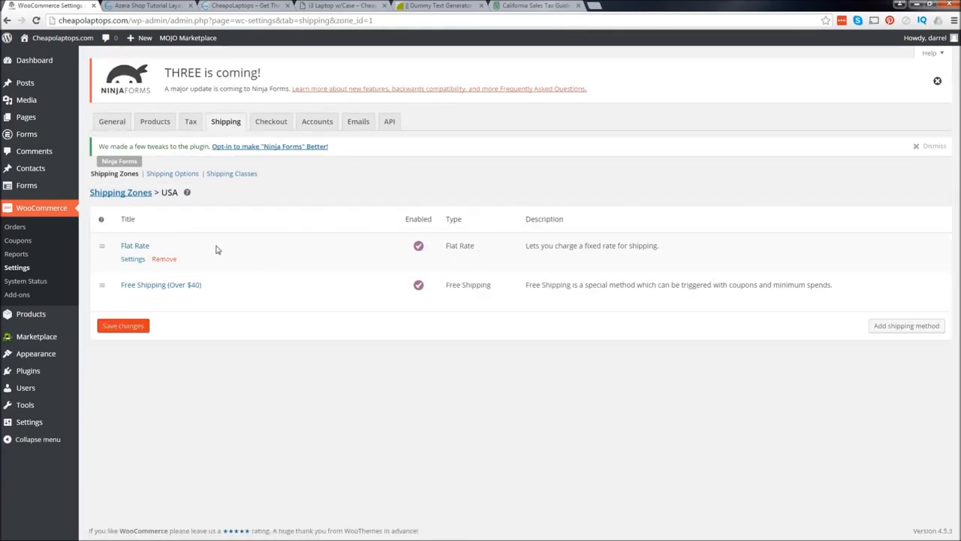
click(116, 194)
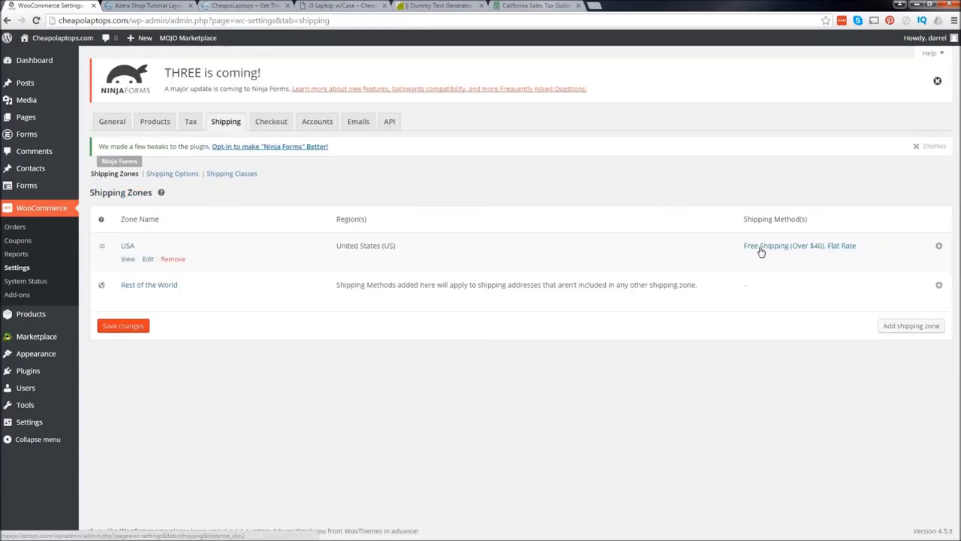
Step: Set the USA zone's Flat Rate method to tax status None and a cost of 4.95, and save the changes
click(846, 247)
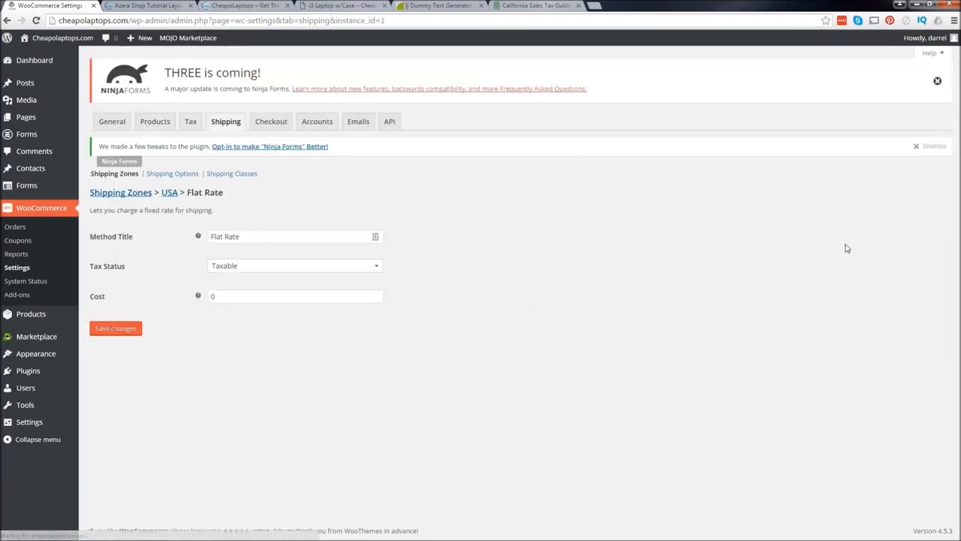
click(285, 263)
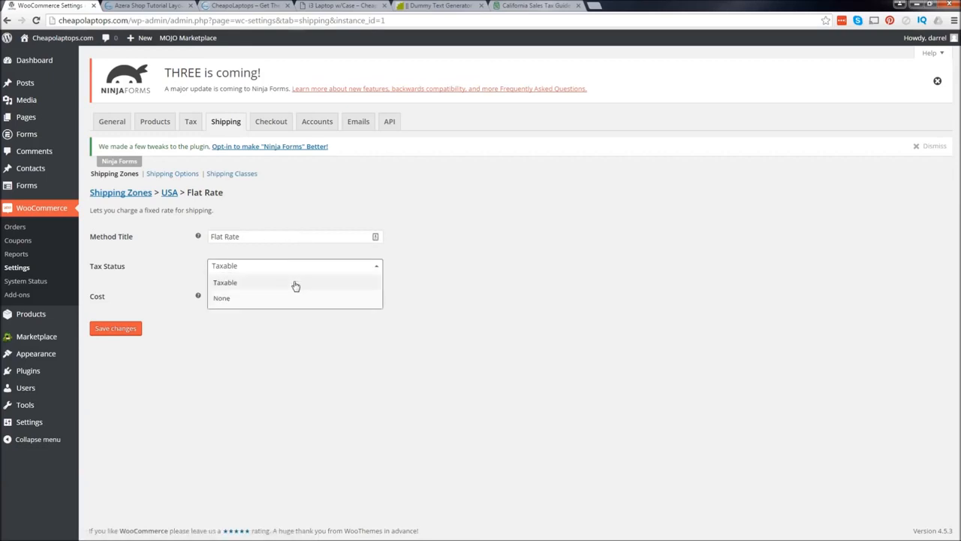
click(251, 298)
click(250, 297)
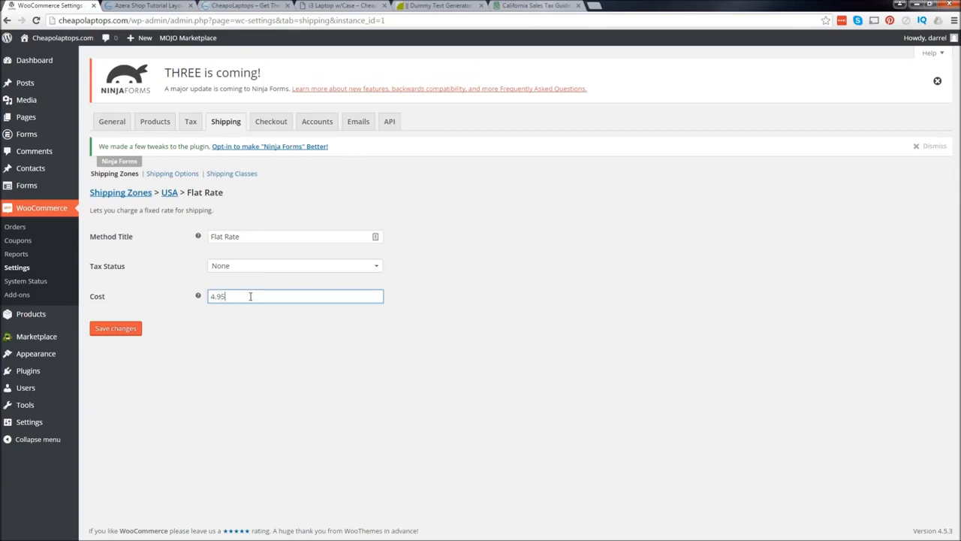
click(123, 332)
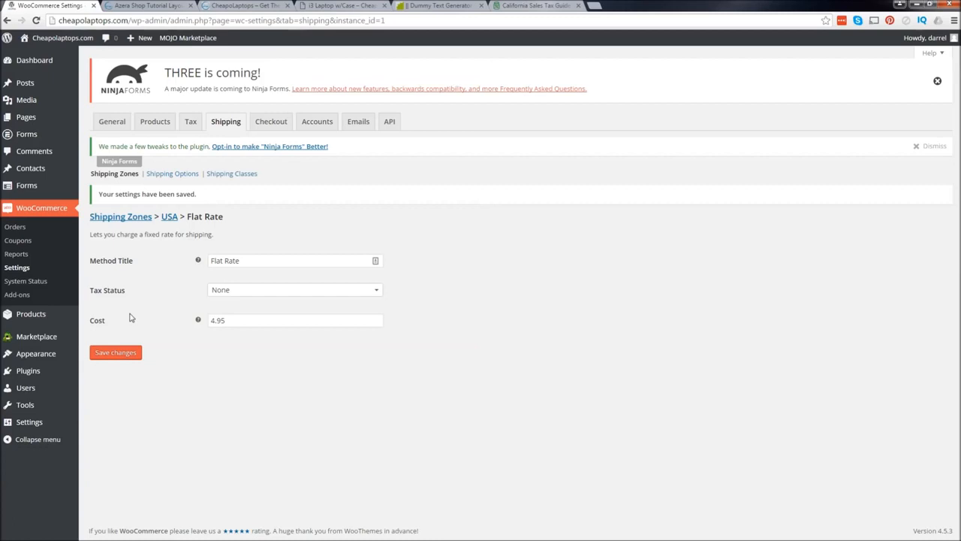
Step: Review WooCommerce's checkout options, from the checkout process settings to the payment gateways
click(272, 125)
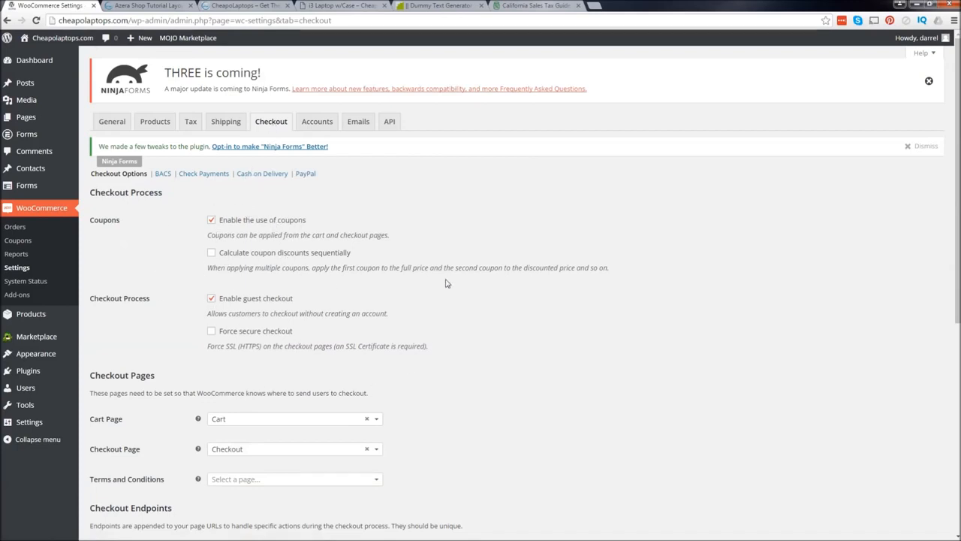
scroll(446, 283, down, 5)
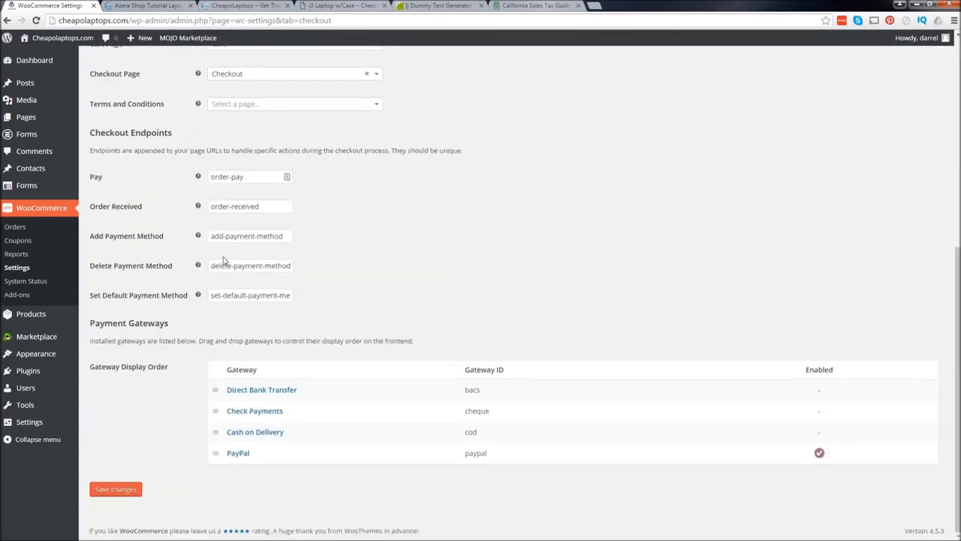
scroll(286, 327, up, 5)
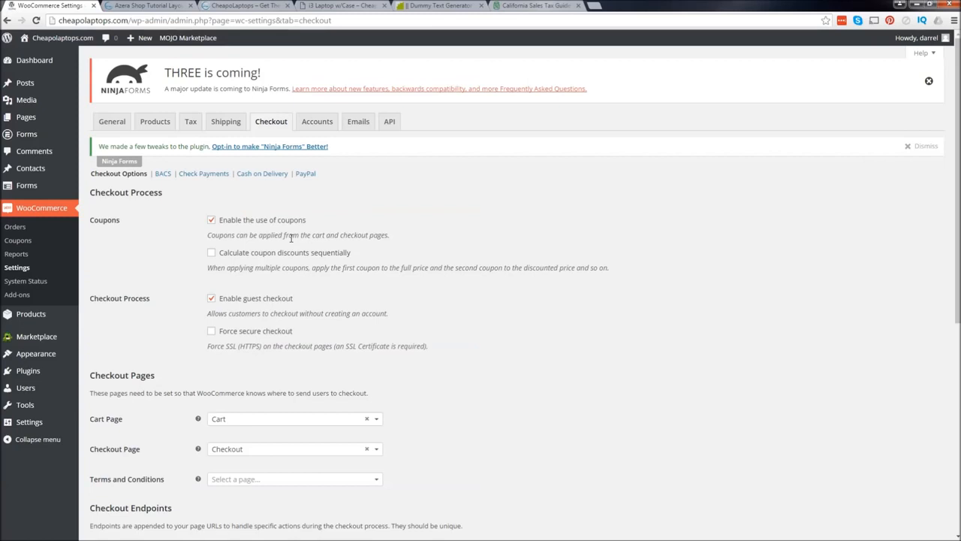
Step: Visit the store, add the Amazing Laptop to the cart from the shop page, and view the cart
mouse_move(56, 38)
click(49, 55)
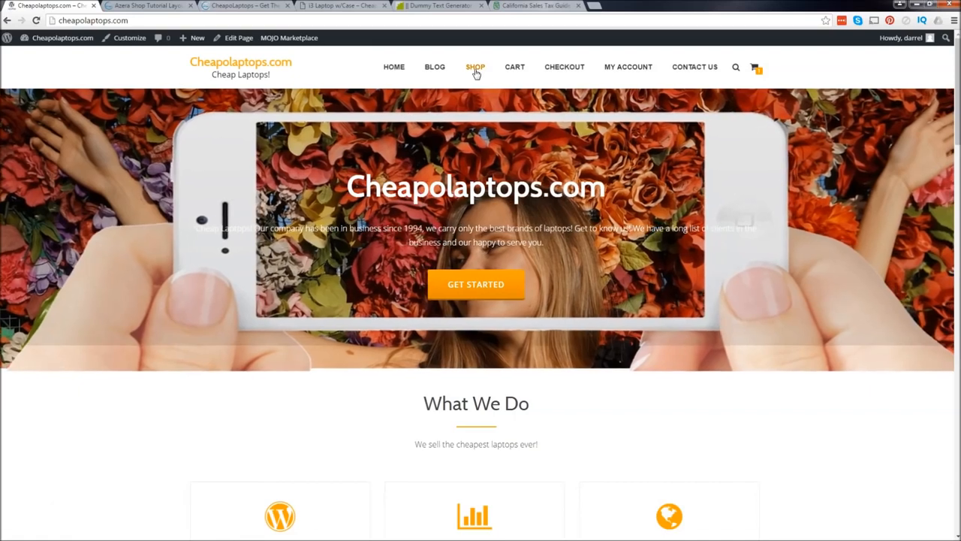
click(475, 69)
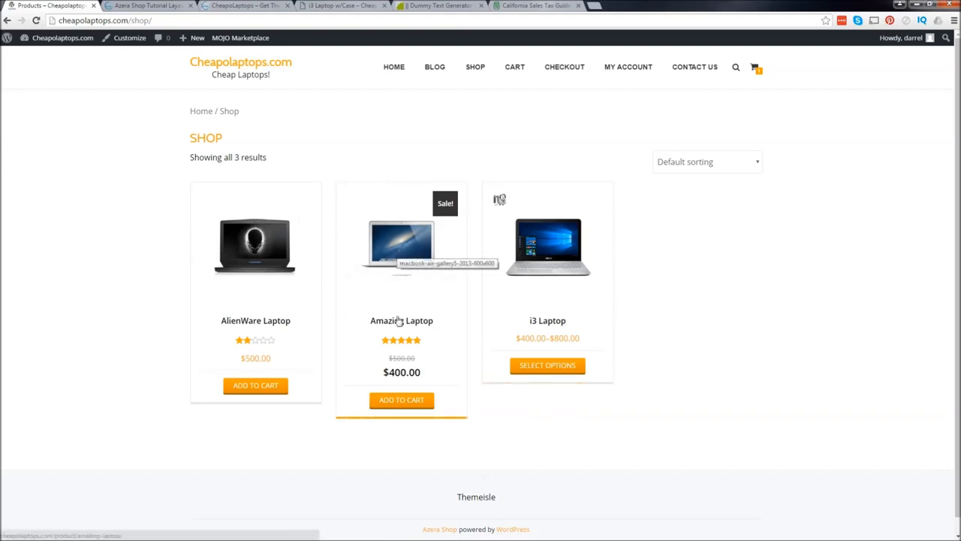
click(398, 401)
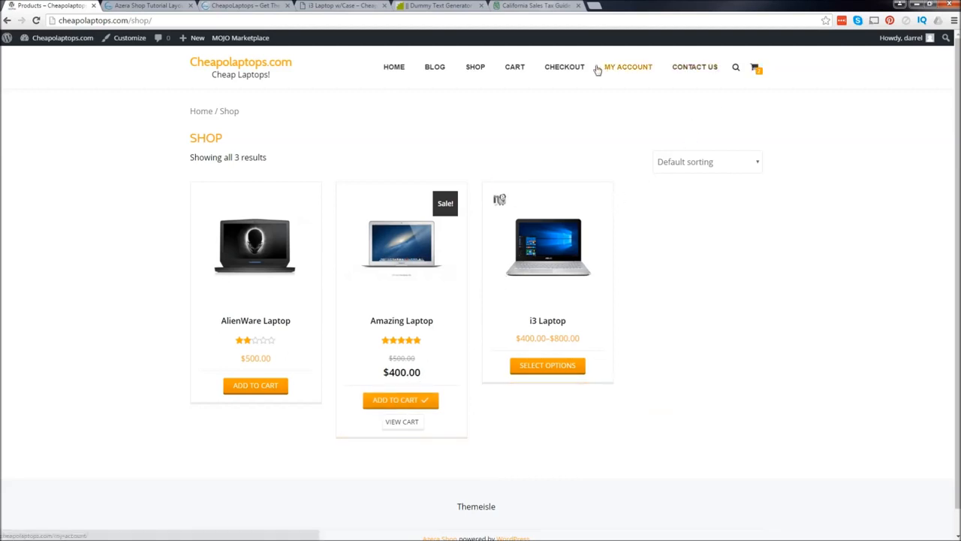
click(522, 70)
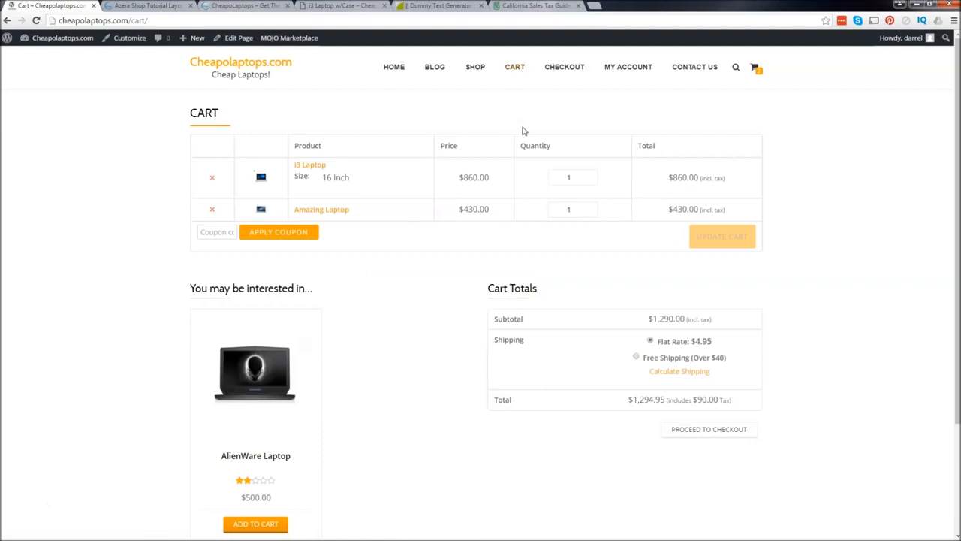
Step: Remove the i3 Laptop from the cart and examine the subtotal and included tax in the cart totals
click(212, 179)
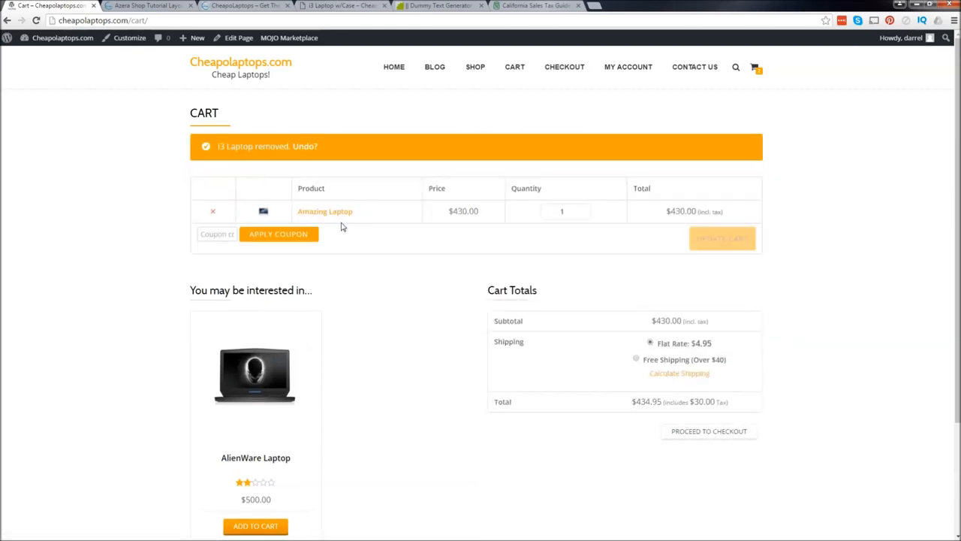
drag(636, 403, 670, 402)
drag(733, 402, 664, 403)
click(678, 402)
click(736, 405)
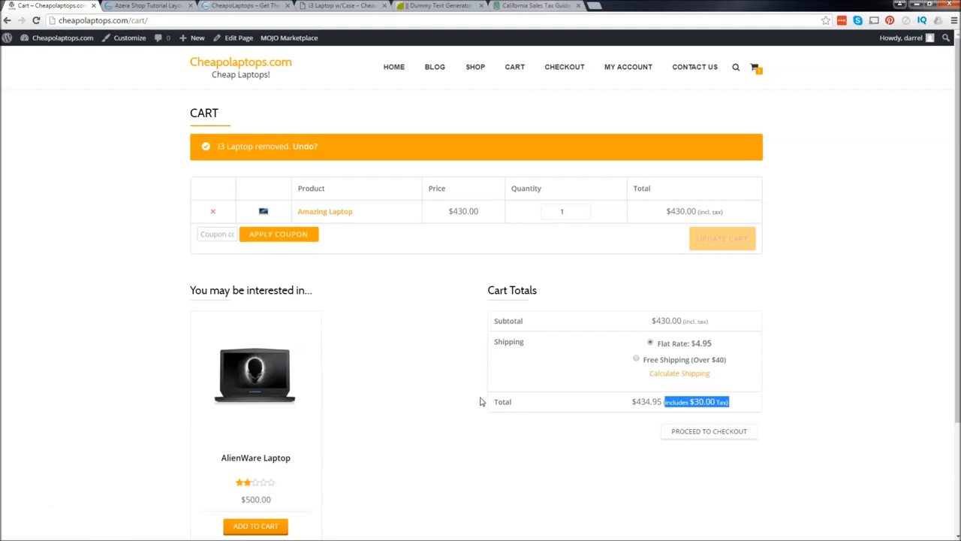
click(613, 392)
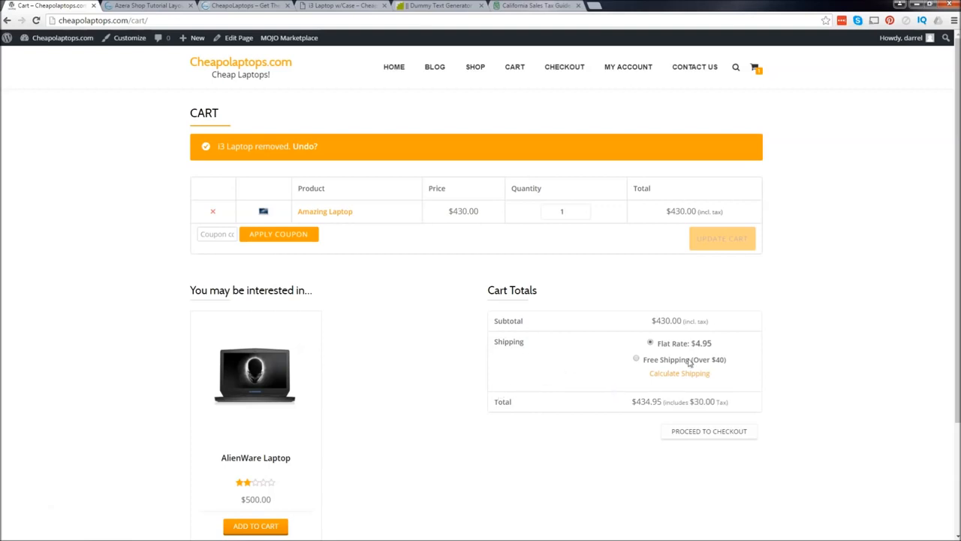
drag(713, 323, 642, 318)
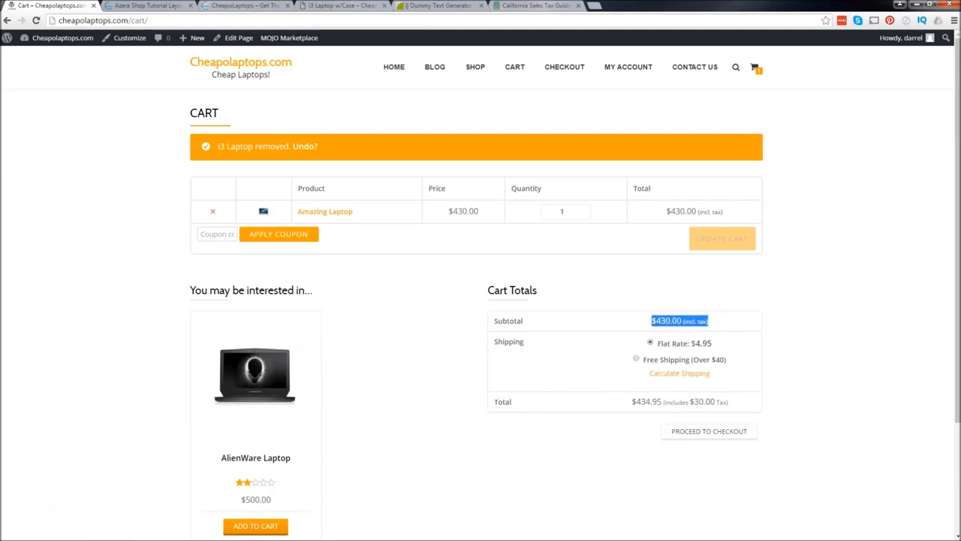
click(644, 321)
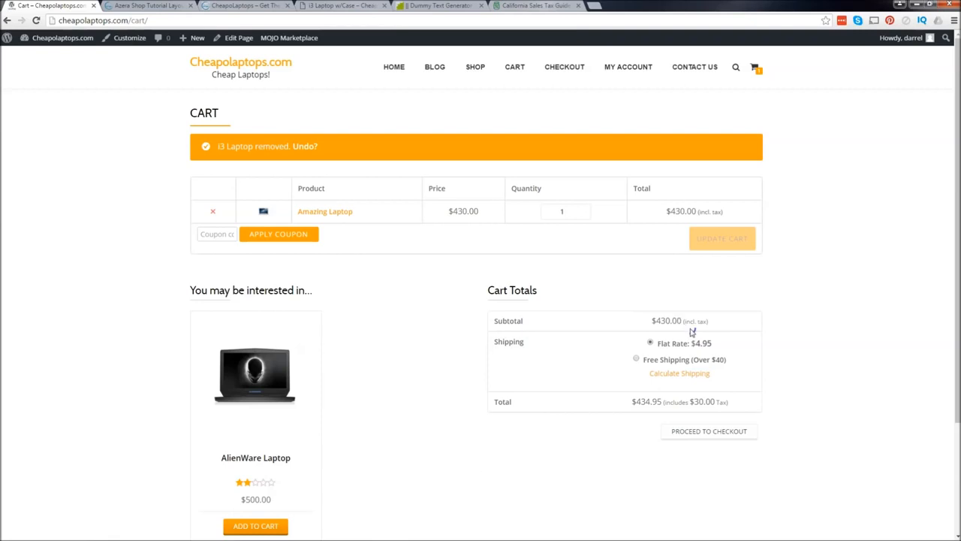
Step: Choose Free Shipping (Over $40) for the cart and proceed to checkout
drag(734, 361, 649, 361)
click(636, 361)
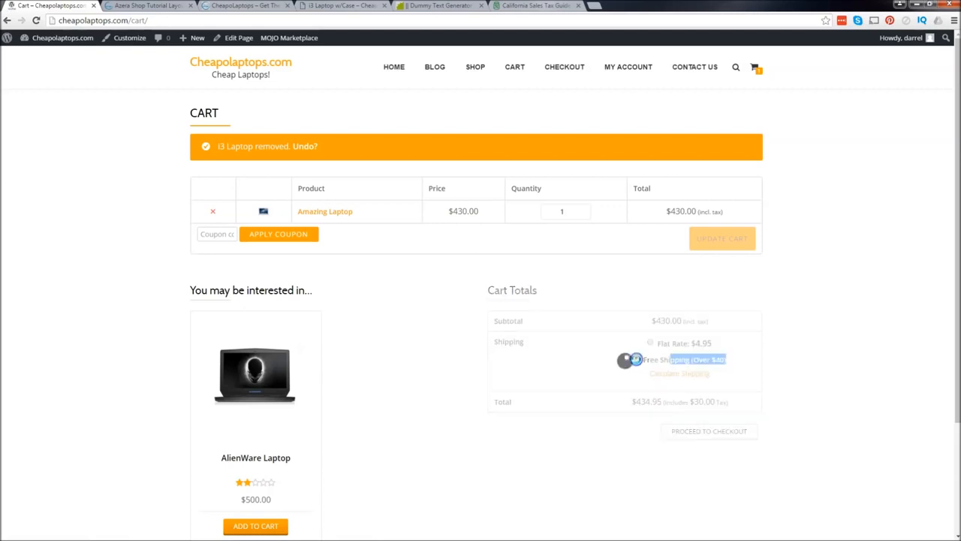
scroll(489, 359, down, 2)
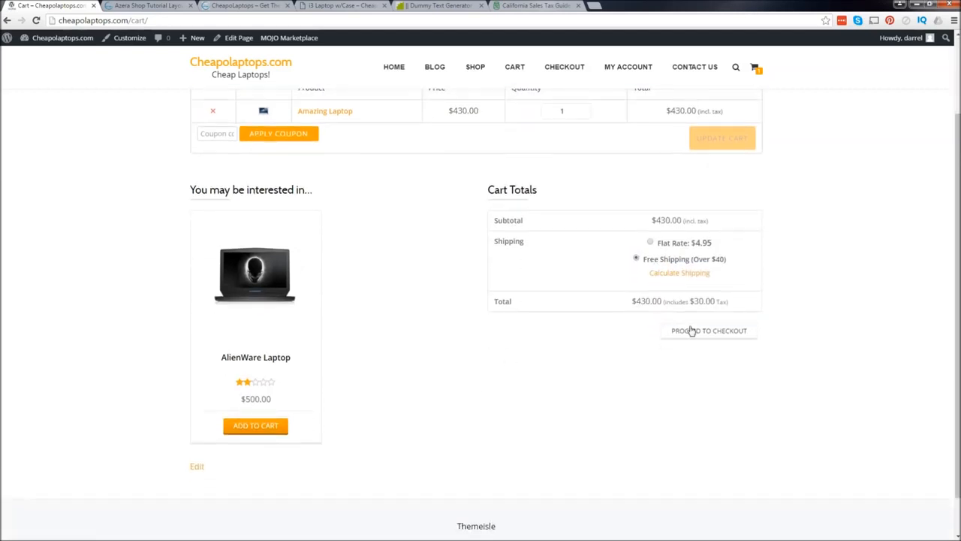
scroll(699, 316, up, 2)
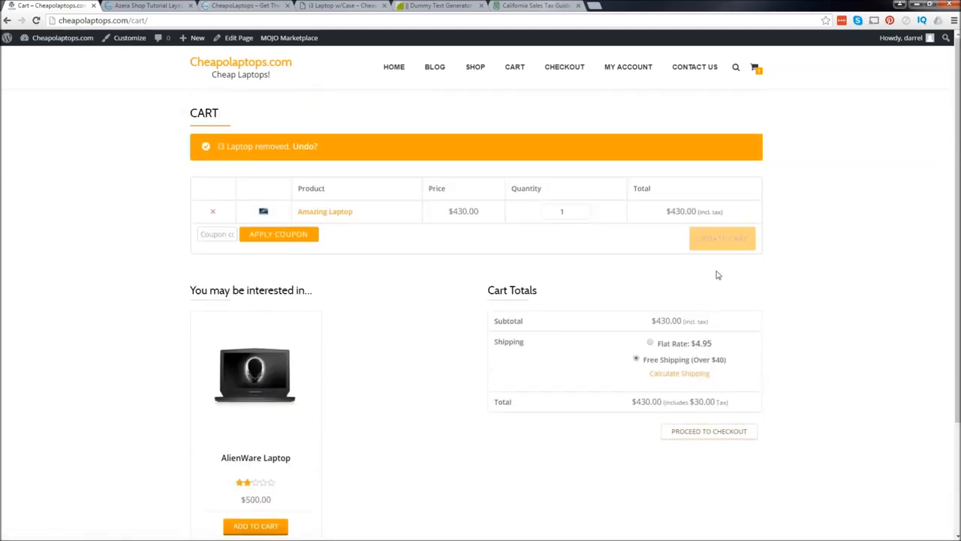
click(714, 432)
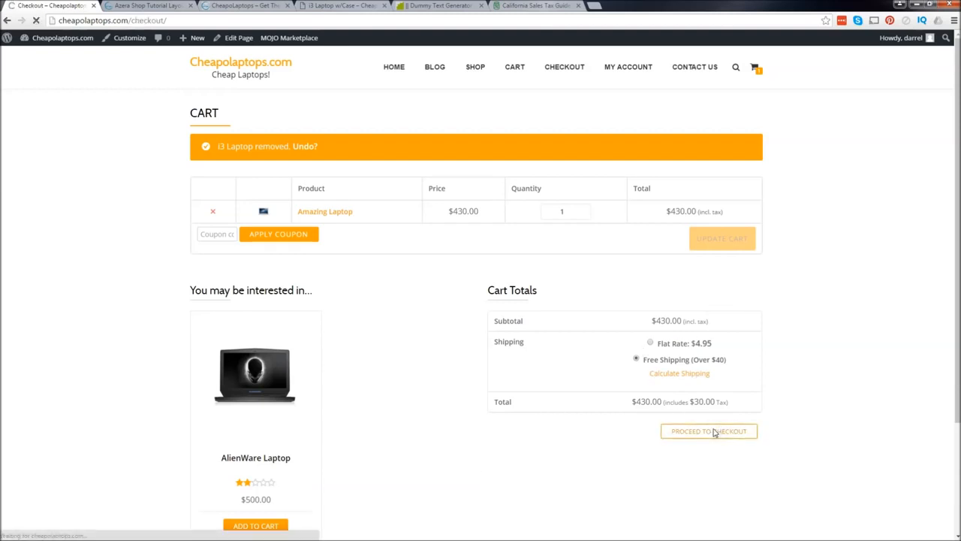
Step: Fill in the billing details with the customer's name, company, phone and address, with California as the state
scroll(650, 369, down, 1)
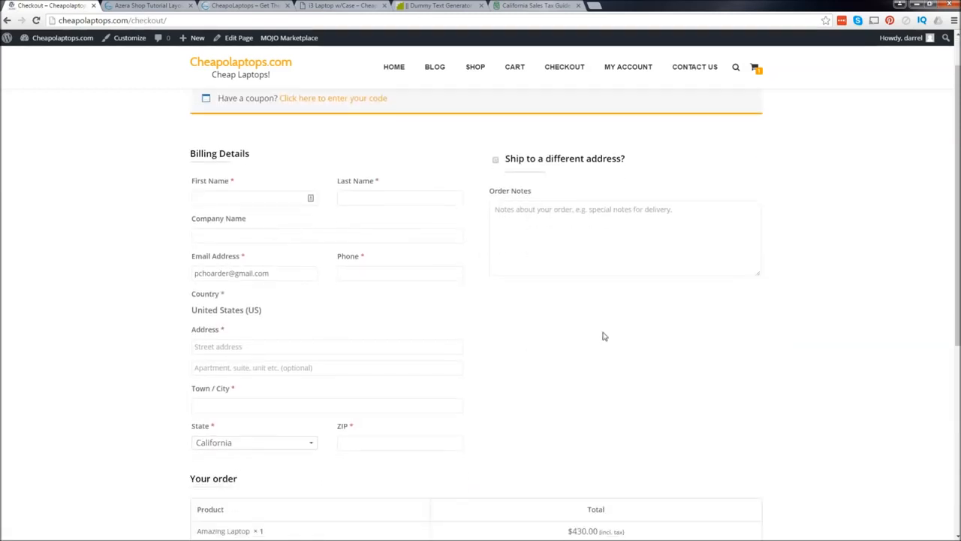
click(274, 204)
click(275, 217)
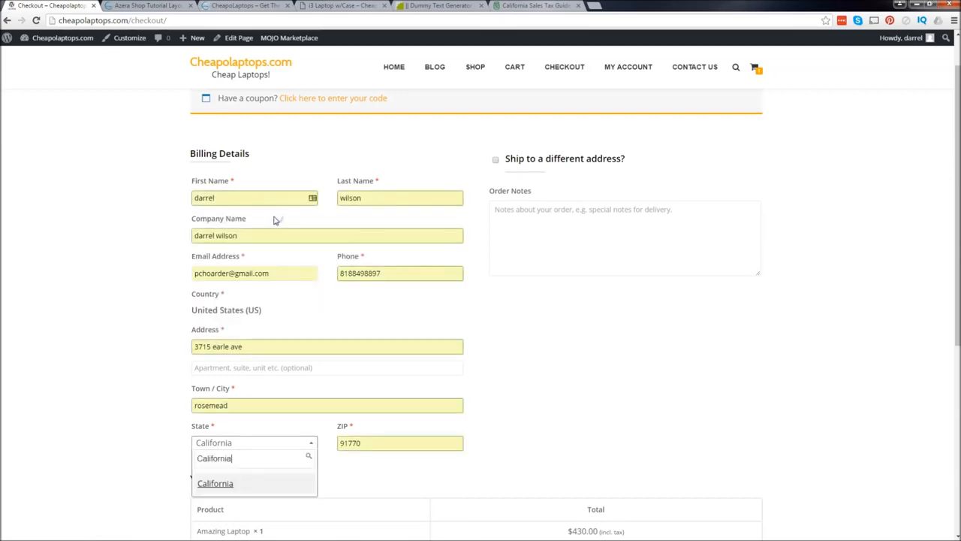
scroll(276, 219, down, 1)
scroll(248, 323, down, 2)
click(229, 332)
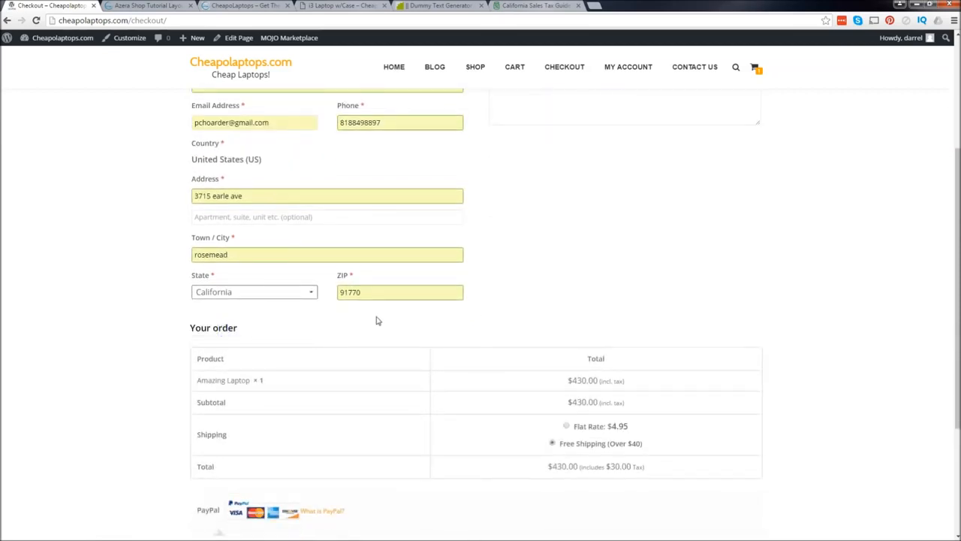
Step: Review the order's price, tax and shipping, and proceed to PayPal for payment
scroll(443, 319, down, 2)
scroll(442, 319, down, 1)
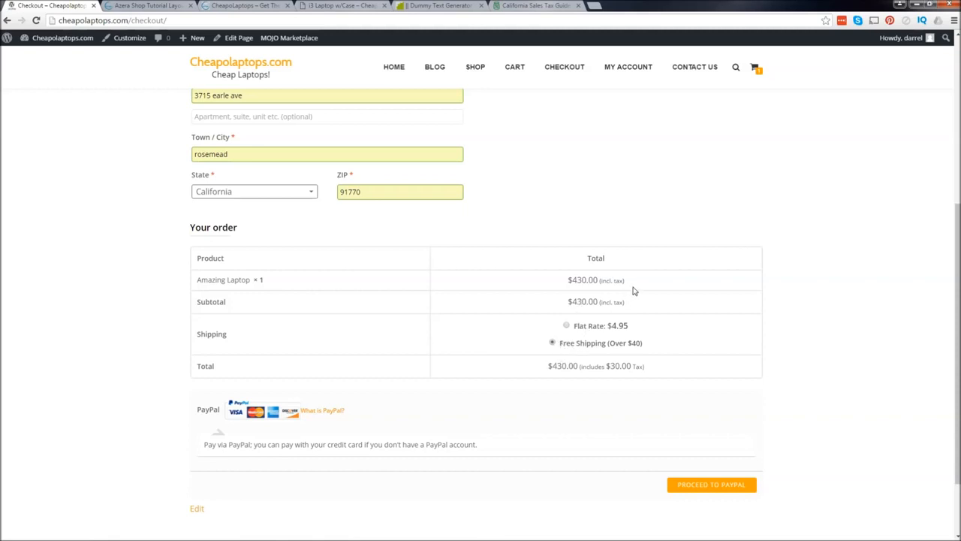
drag(633, 291, 554, 279)
click(606, 281)
scroll(609, 285, down, 2)
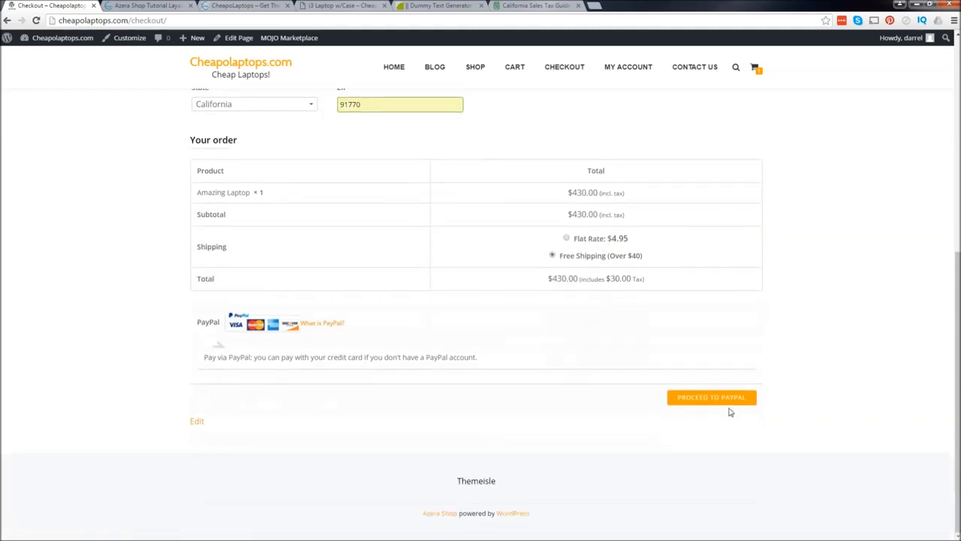
click(733, 399)
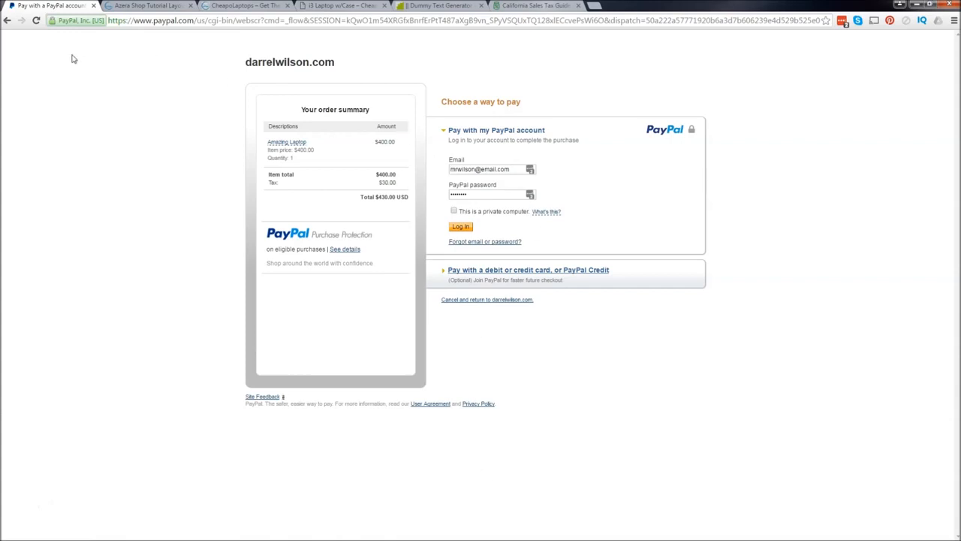
Step: Go back from PayPal to the checkout page to review the order, and check the product prices in the shop
click(7, 20)
scroll(273, 255, up, 2)
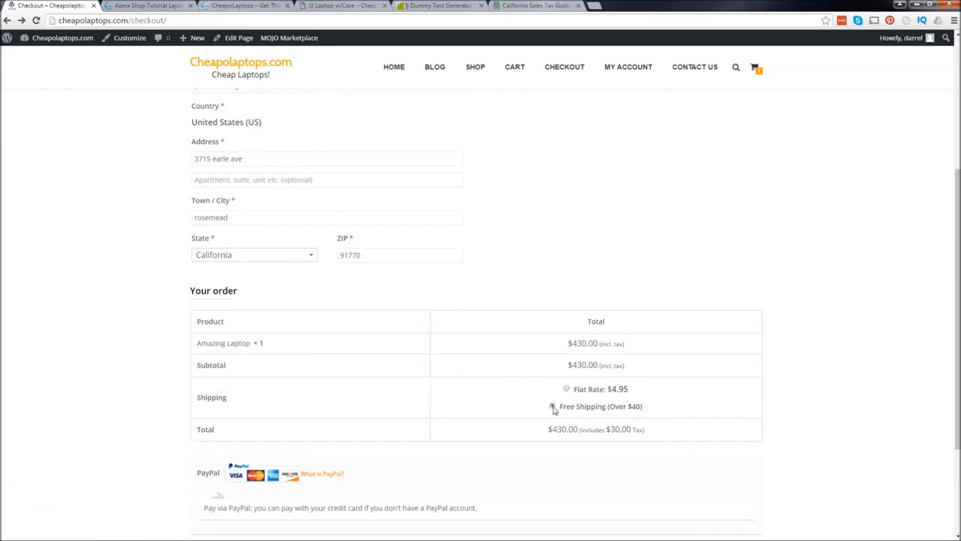
scroll(581, 396, up, 2)
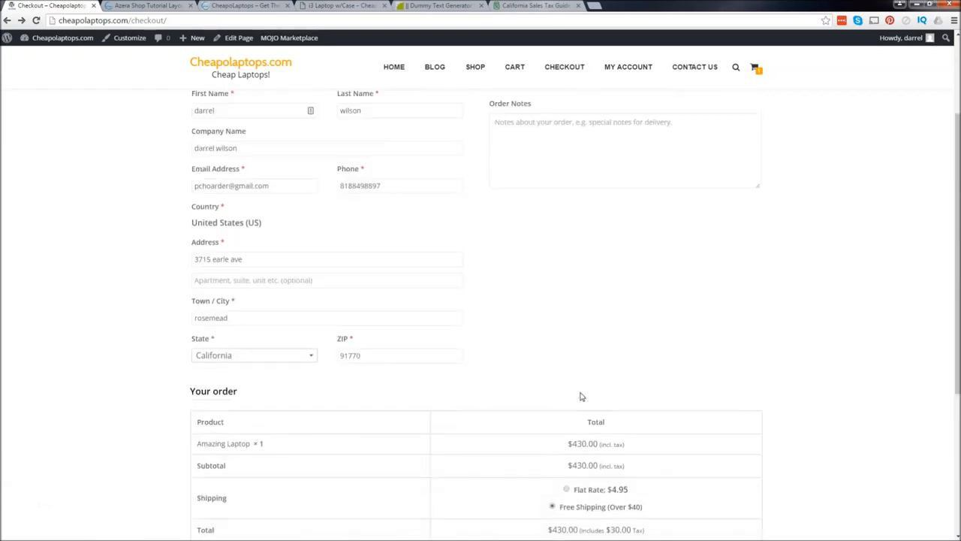
scroll(581, 397, up, 2)
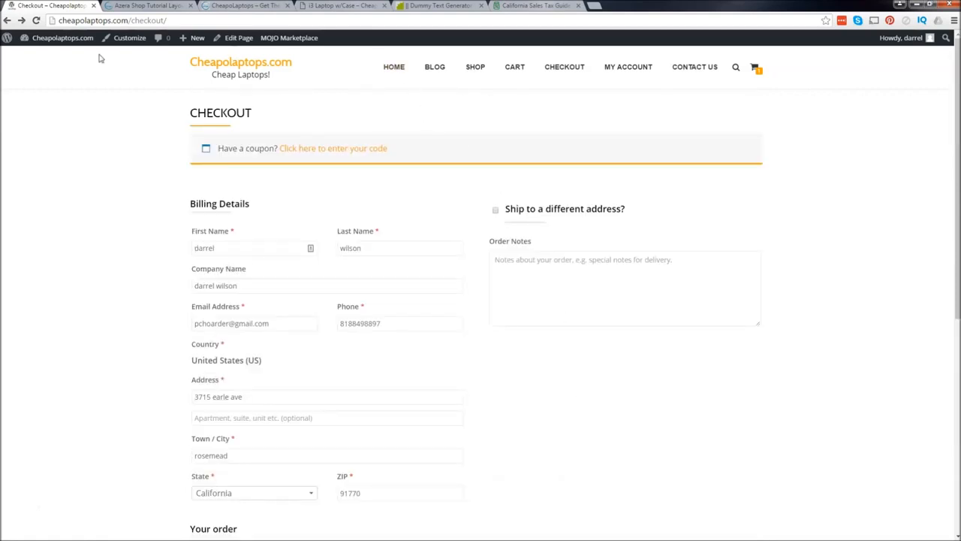
click(478, 67)
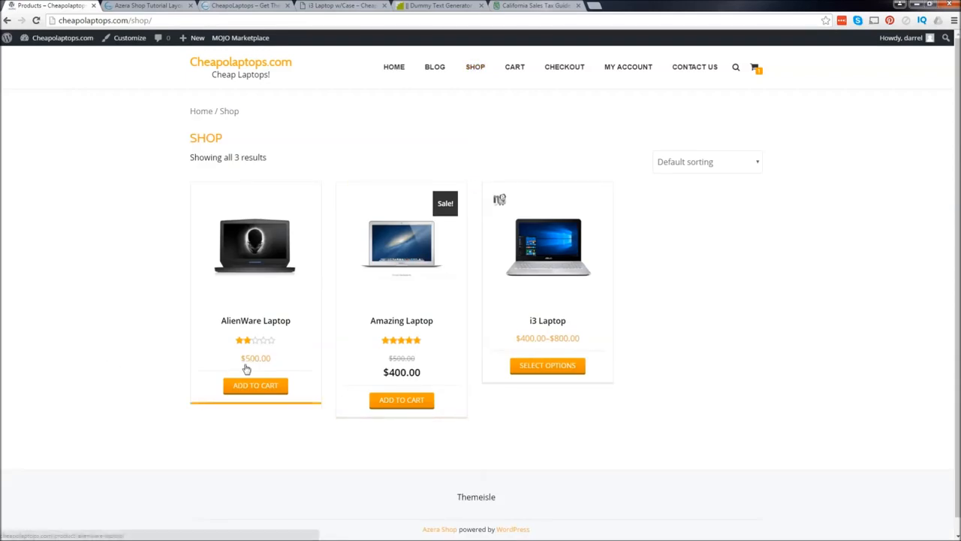
drag(425, 375, 391, 376)
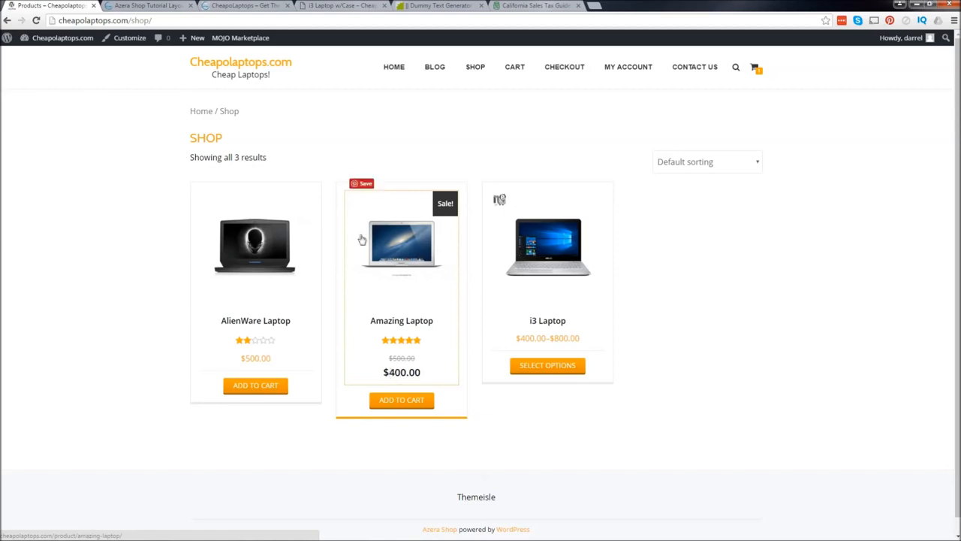
Step: Return to the WordPress dashboard and open WooCommerce's tax options
mouse_move(65, 38)
click(60, 57)
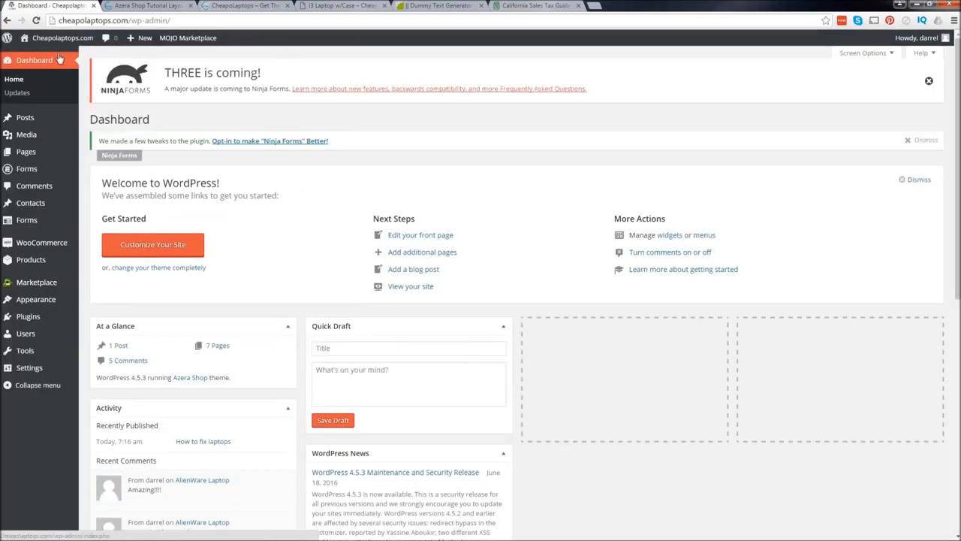
mouse_move(46, 246)
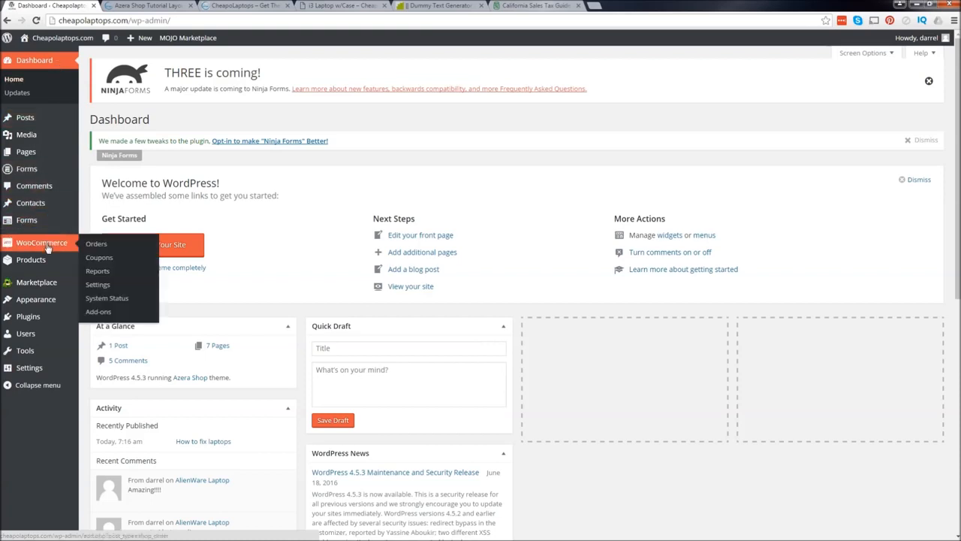
click(98, 285)
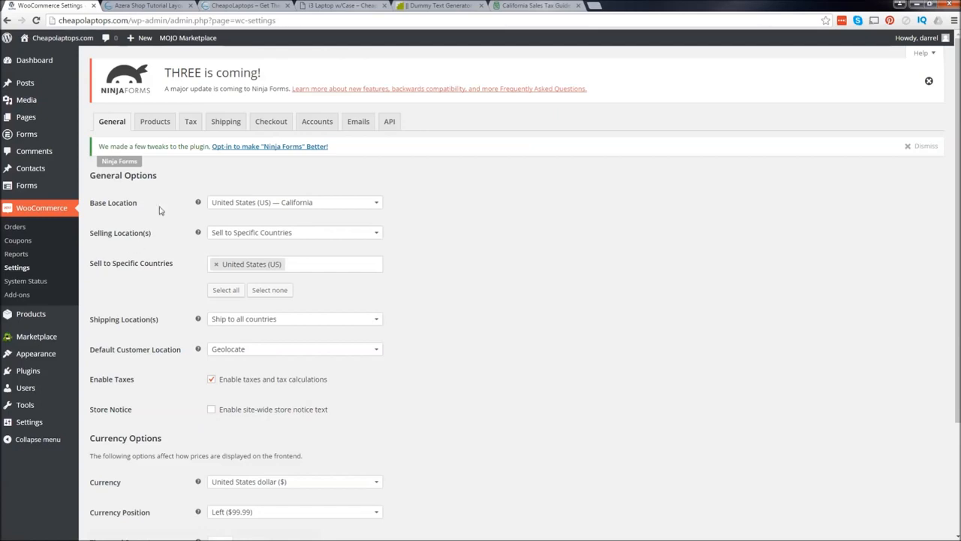
click(192, 124)
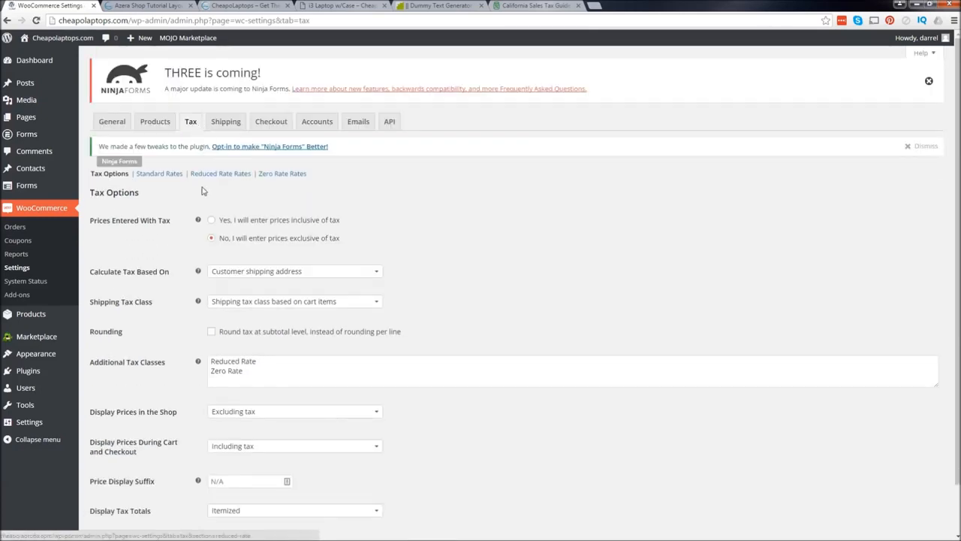
Step: Set product prices to be entered inclusive of tax and save the tax options
click(211, 219)
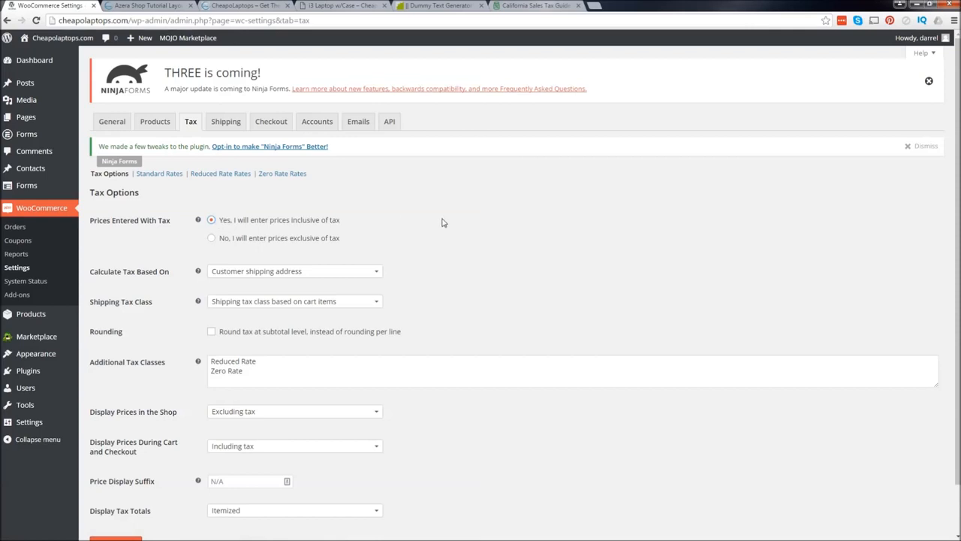
scroll(443, 222, down, 1)
click(128, 492)
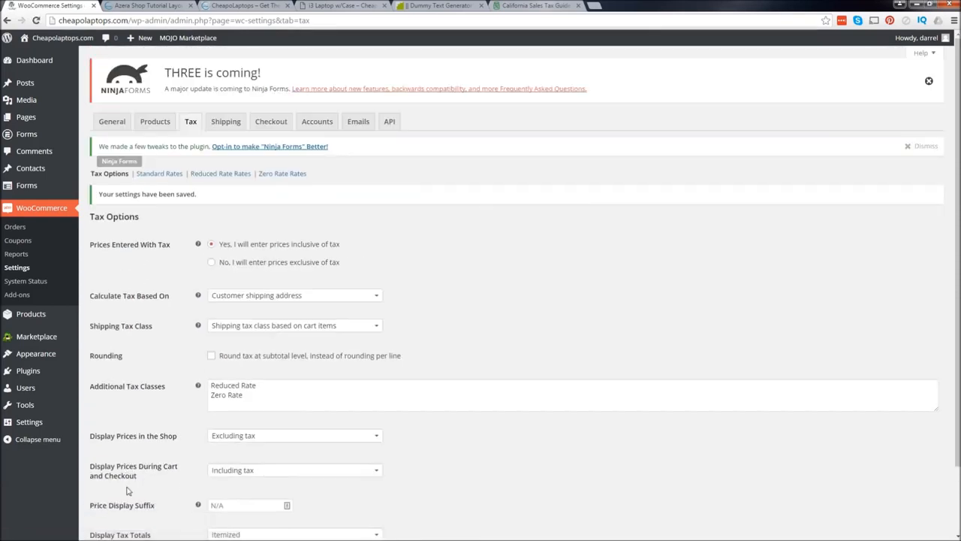
Step: Check the Amazing Laptop's price on its product page in the shop, and try to add it to the cart
mouse_move(54, 39)
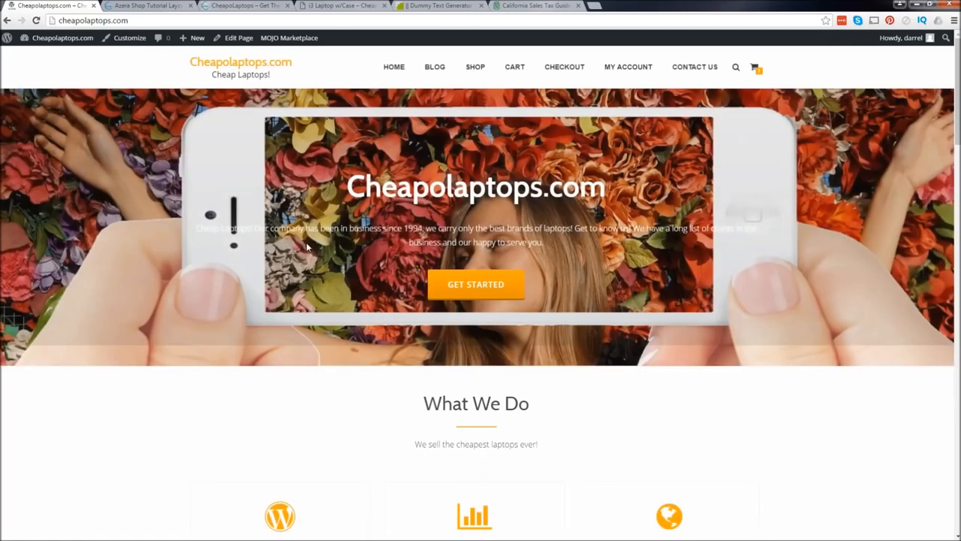
click(476, 67)
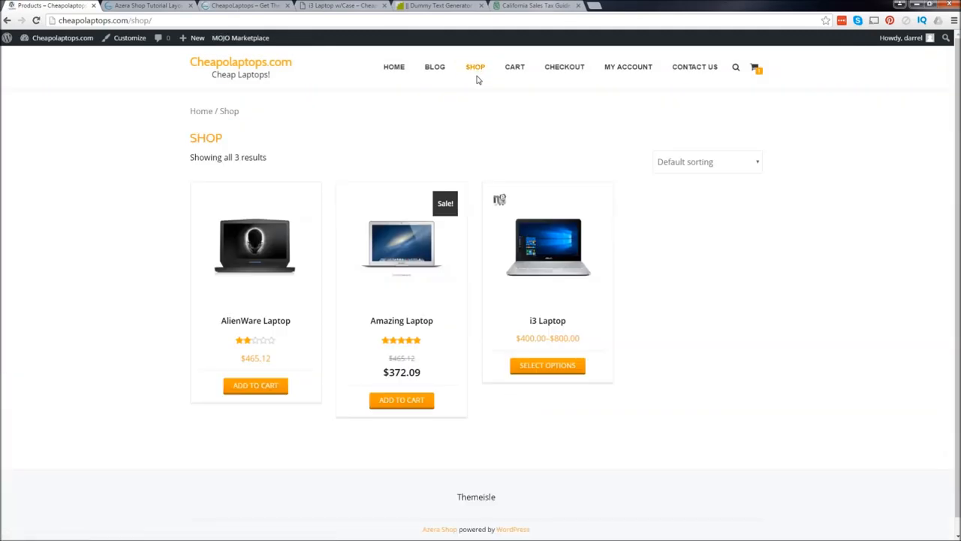
click(404, 260)
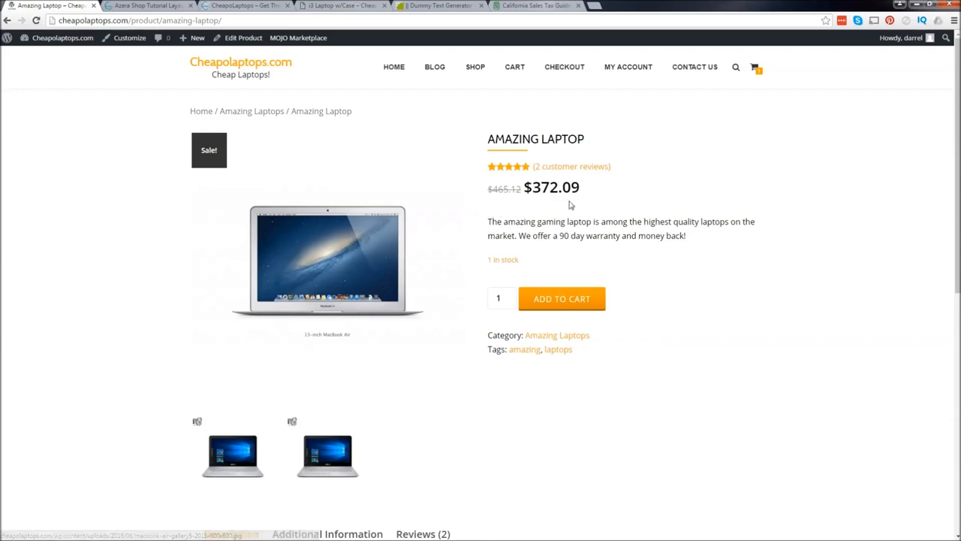
drag(584, 187, 518, 187)
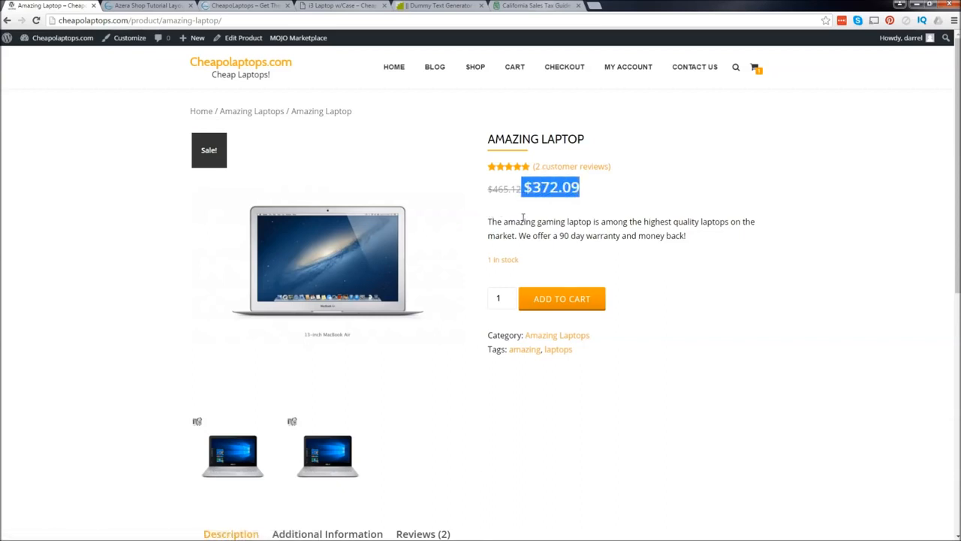
click(523, 224)
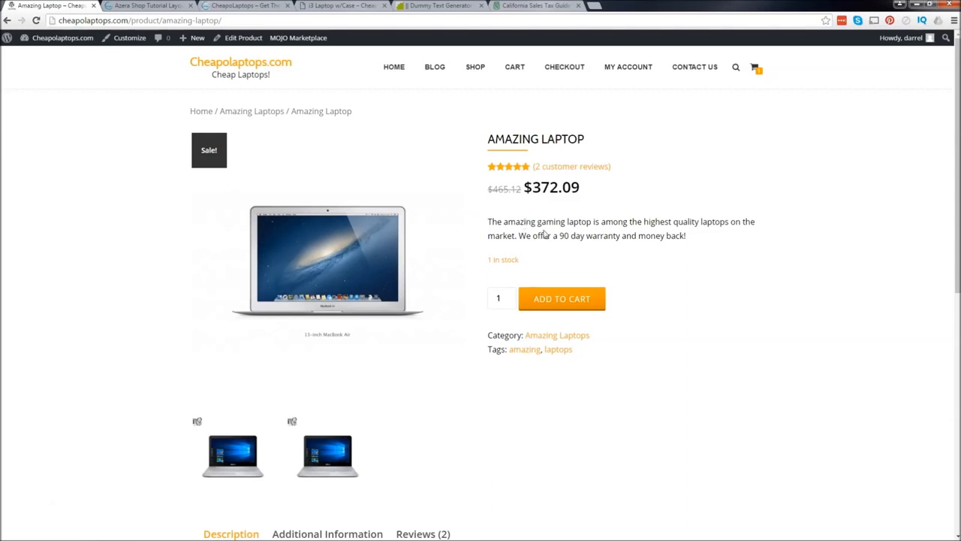
click(590, 303)
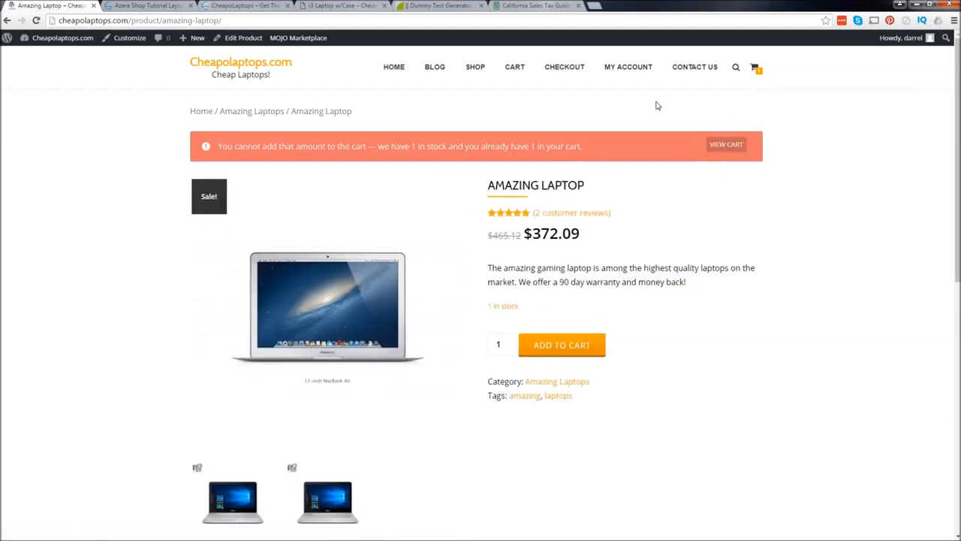
Step: Review the Amazing Laptop's price and the tax included in the cart total, and compare with the shop prices
click(757, 68)
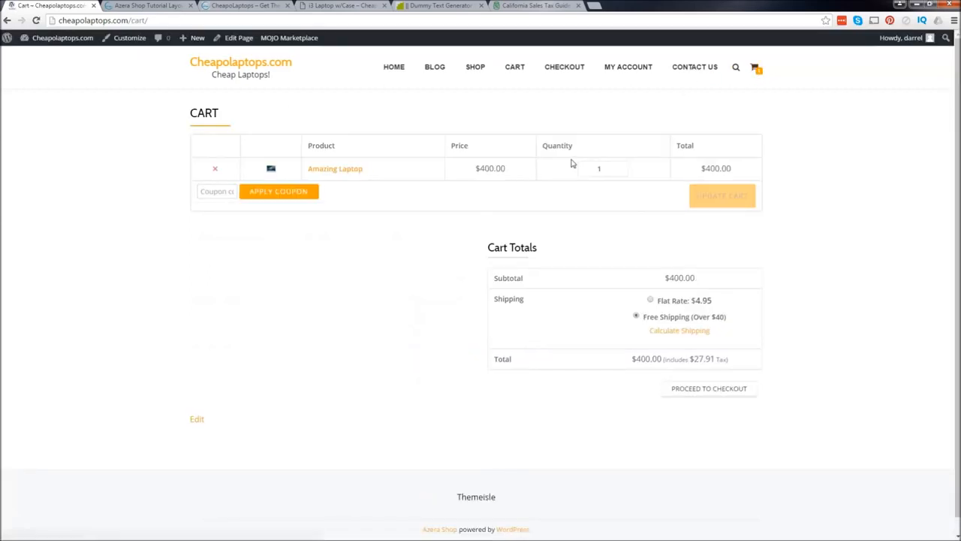
drag(519, 172, 459, 169)
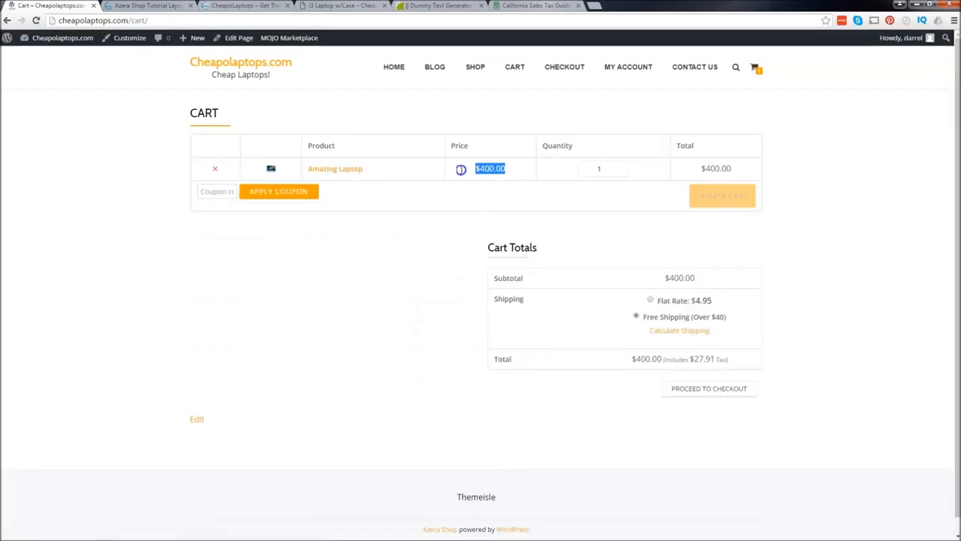
mouse_move(732, 359)
mouse_down()
mouse_move(691, 361)
mouse_move(715, 359)
mouse_up()
click(694, 360)
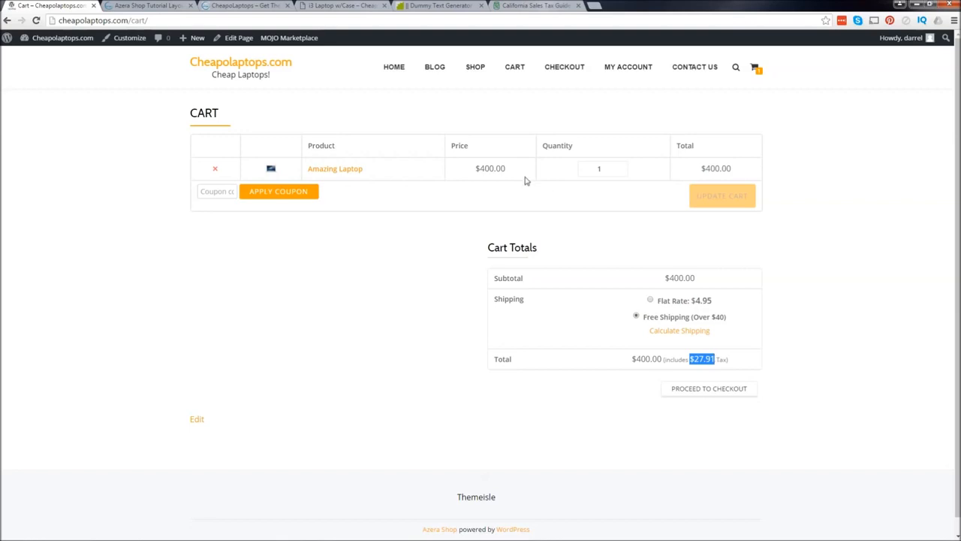
click(480, 69)
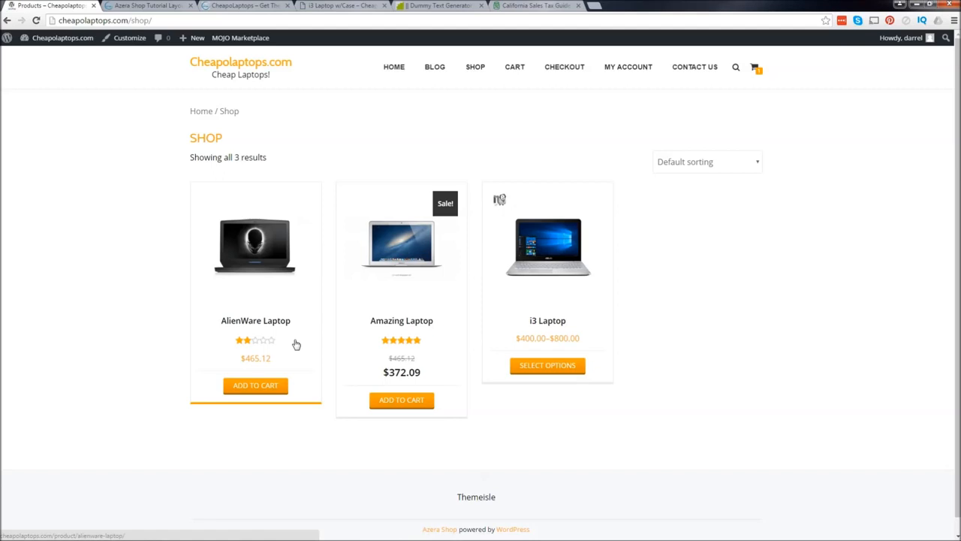
Step: Return to the WordPress dashboard and start a new WooCommerce coupon with the code DARREL100
mouse_move(63, 37)
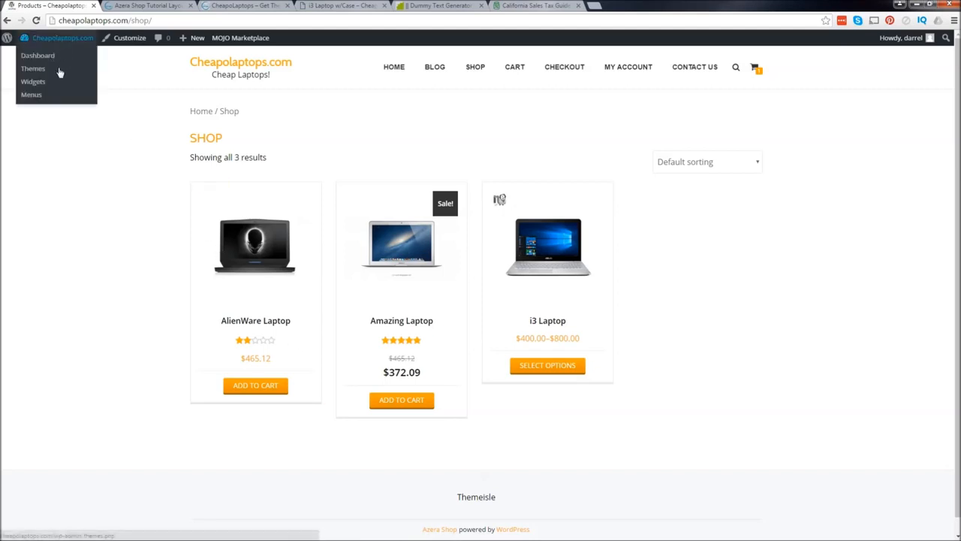
click(53, 58)
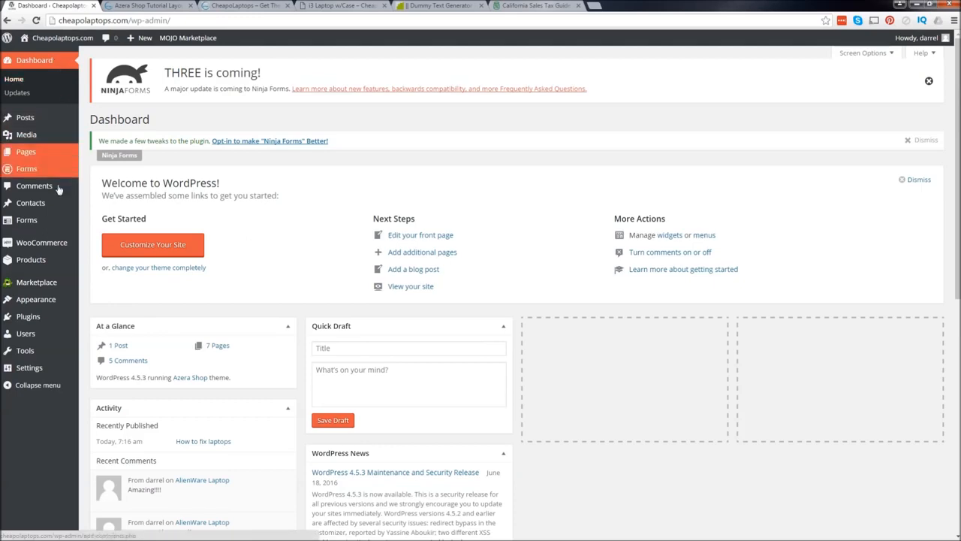
mouse_move(63, 244)
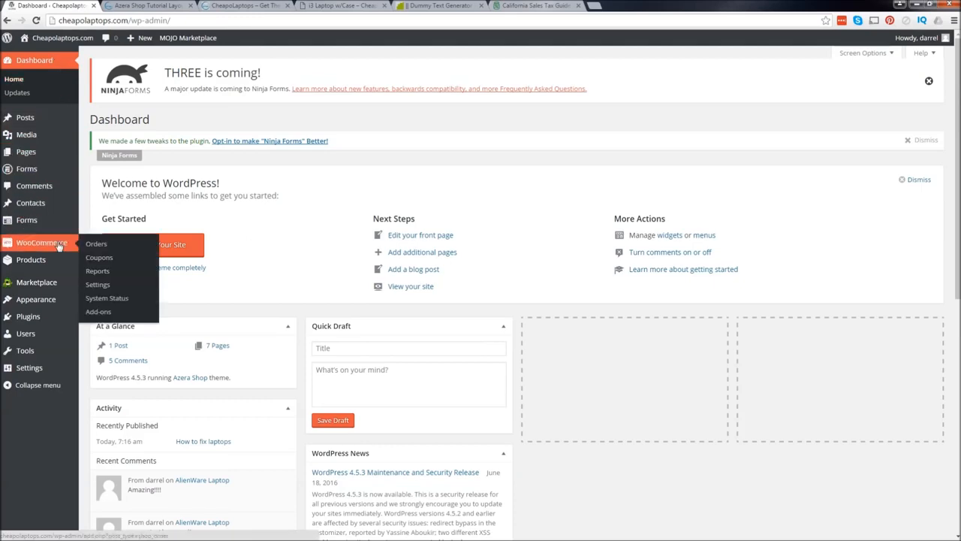
click(112, 258)
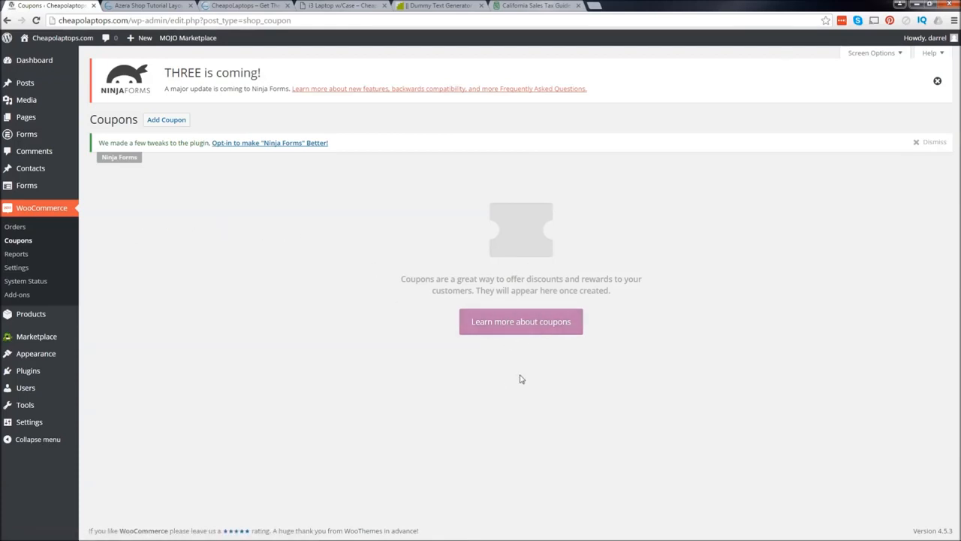
click(159, 123)
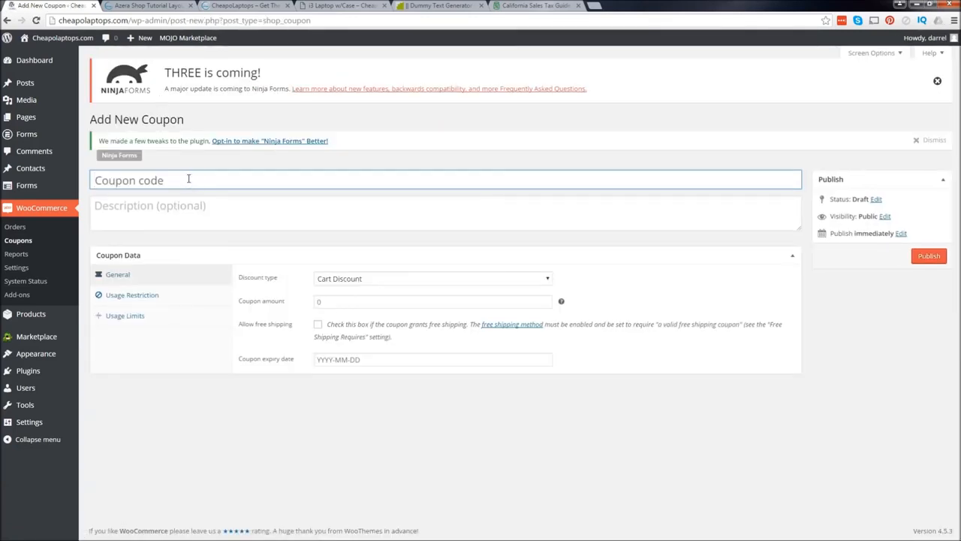
text(DARREL100)
key(Tab)
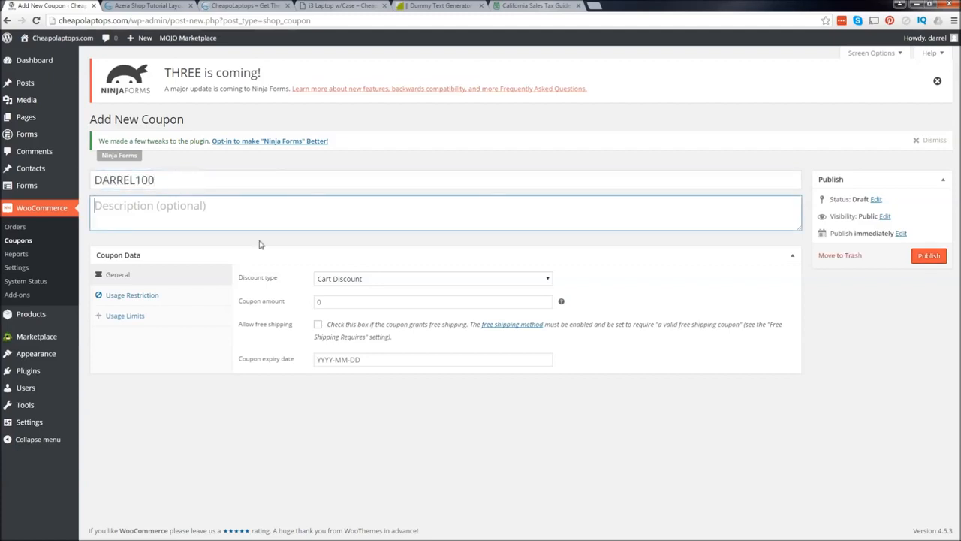
Step: Try the coupon's discount types in turn: Cart Discount, Cart % Discount, Product Discount and Product % Discount
click(349, 280)
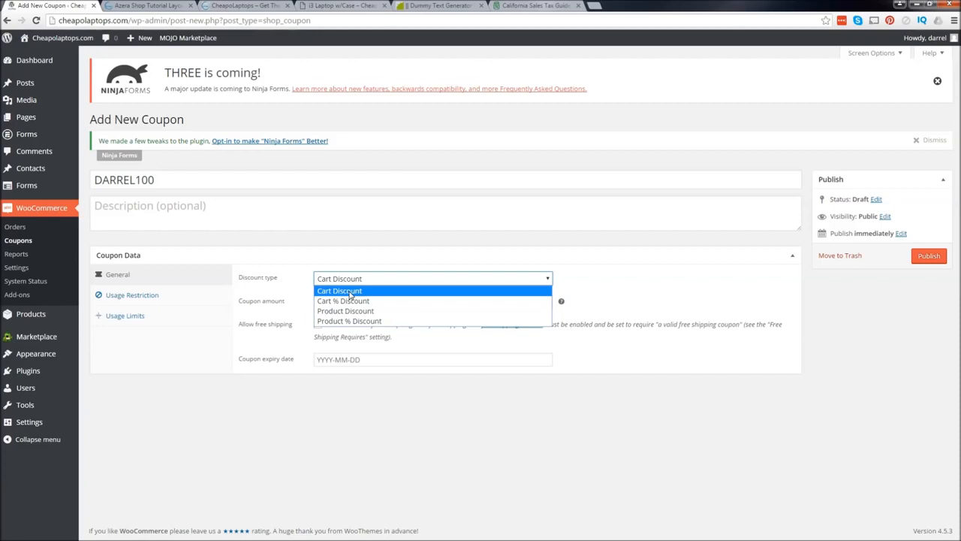
click(350, 292)
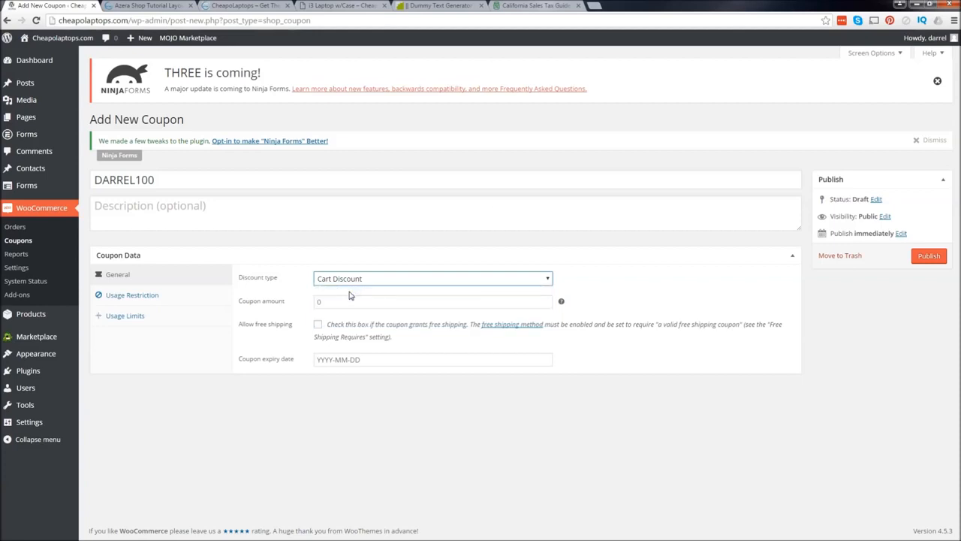
click(350, 282)
click(356, 300)
click(356, 280)
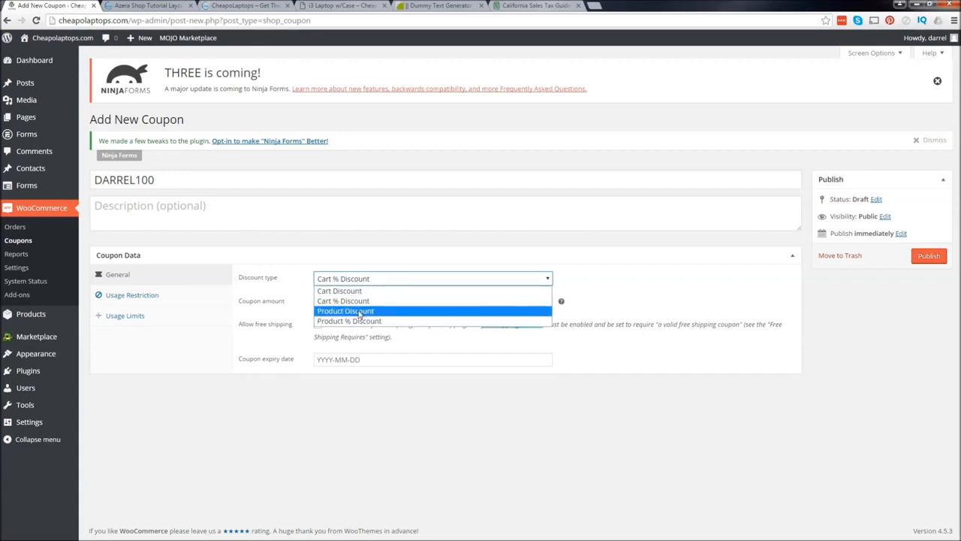
click(360, 313)
click(357, 281)
click(360, 321)
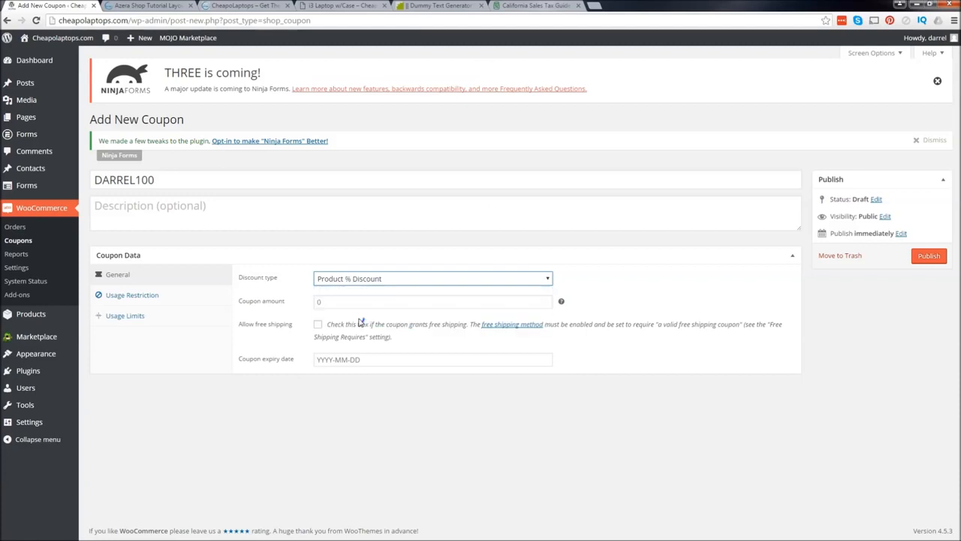
Step: Make the coupon a Cart % Discount with an amount of 30 and the expiry date 2016-06-30
click(357, 280)
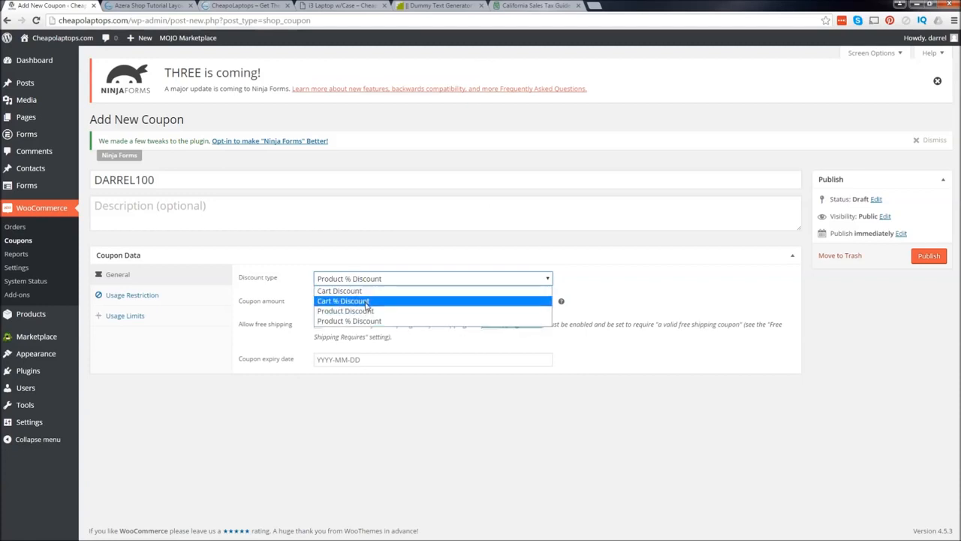
click(366, 302)
click(366, 302)
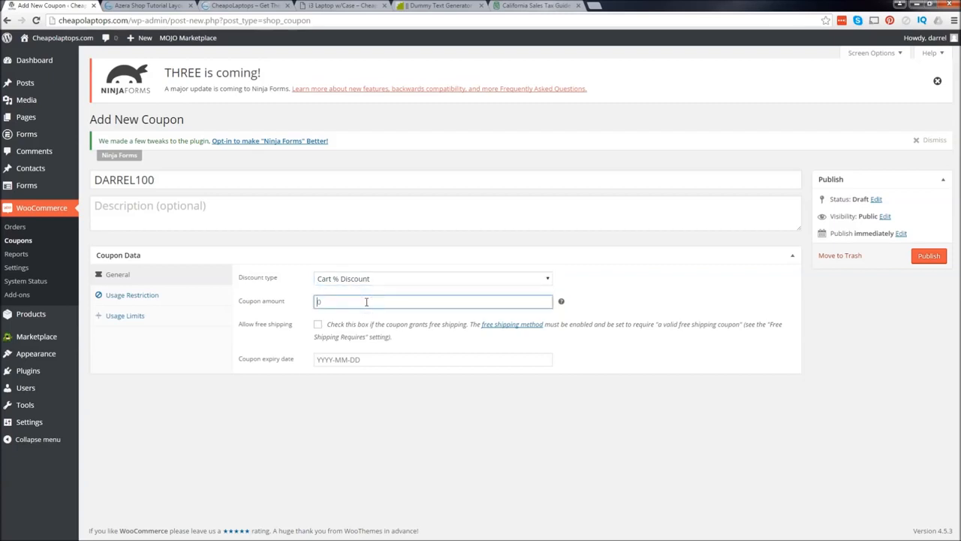
text(30)
click(348, 360)
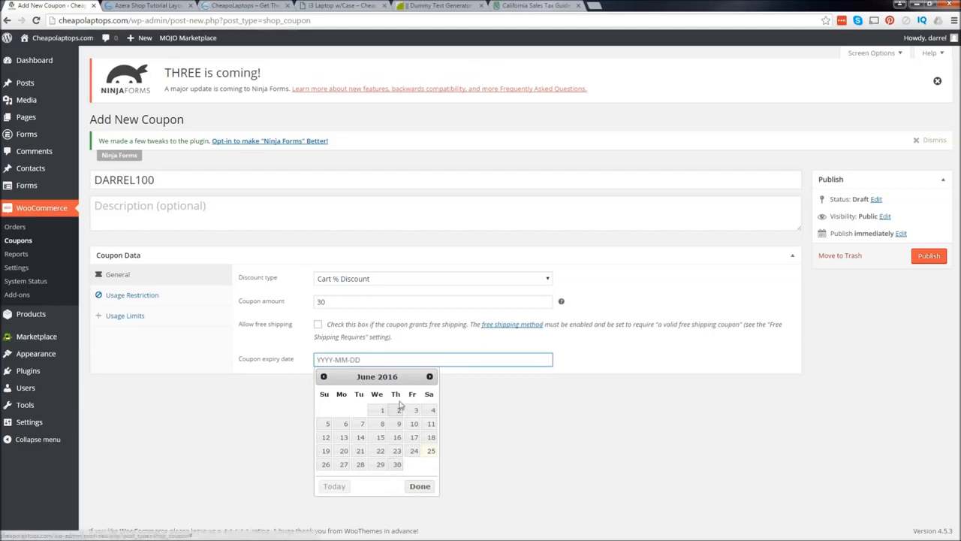
click(396, 468)
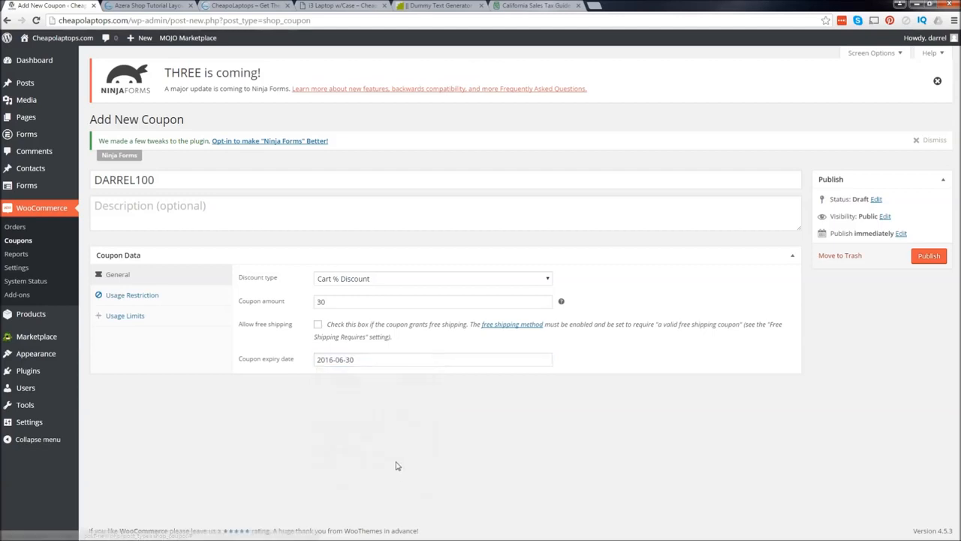
Step: Restrict the coupon's usage to a minimum spend of 200 and to individual use only
click(141, 297)
click(350, 279)
text(200)
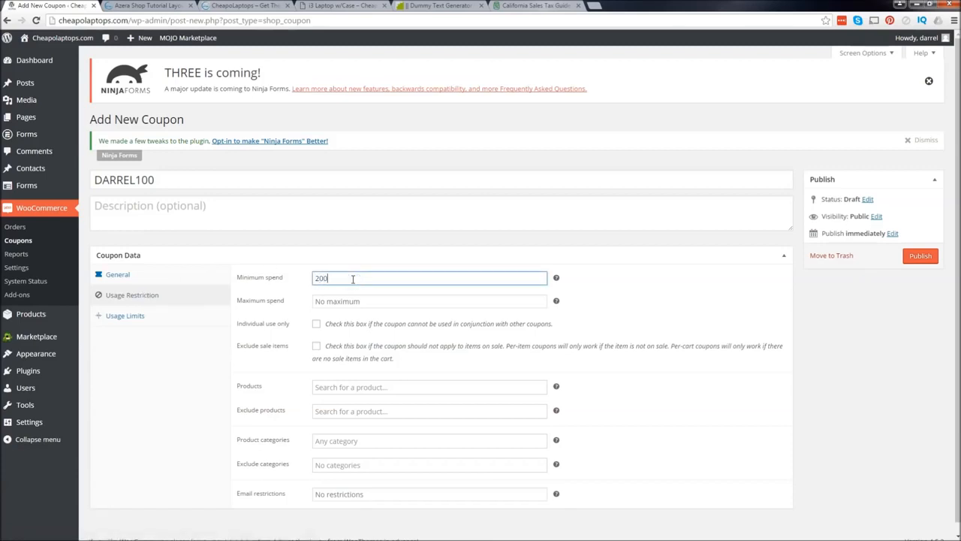
key(Tab)
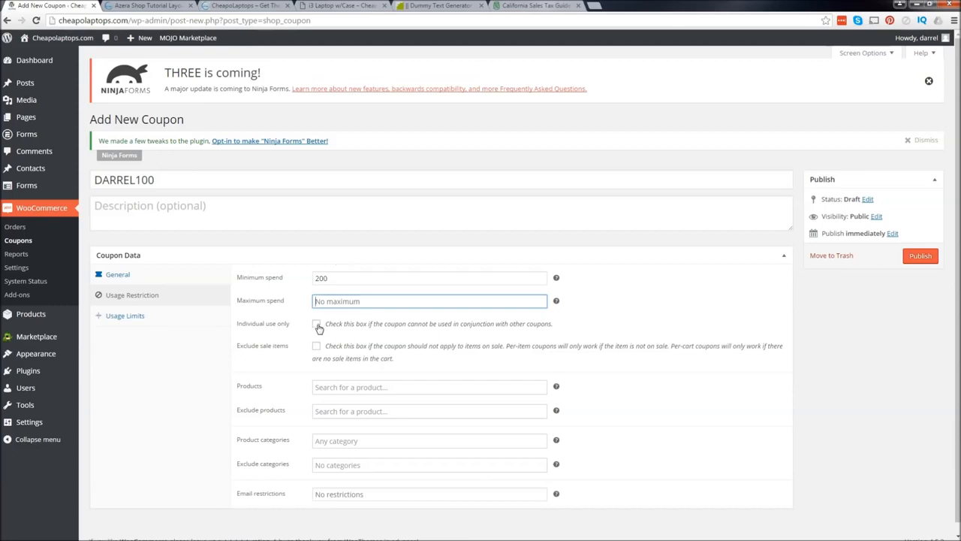
drag(324, 324, 415, 325)
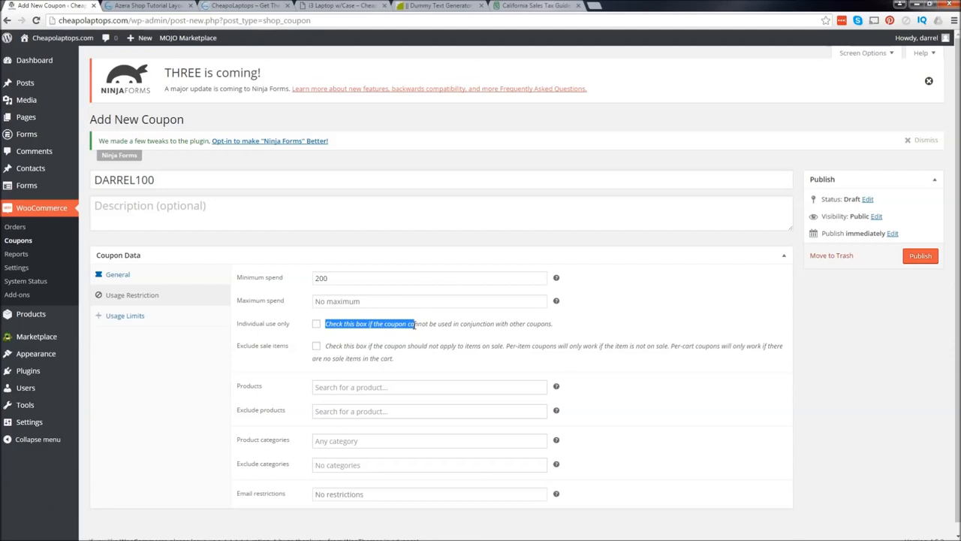
click(447, 325)
drag(556, 326, 317, 325)
click(317, 325)
scroll(368, 344, down, 1)
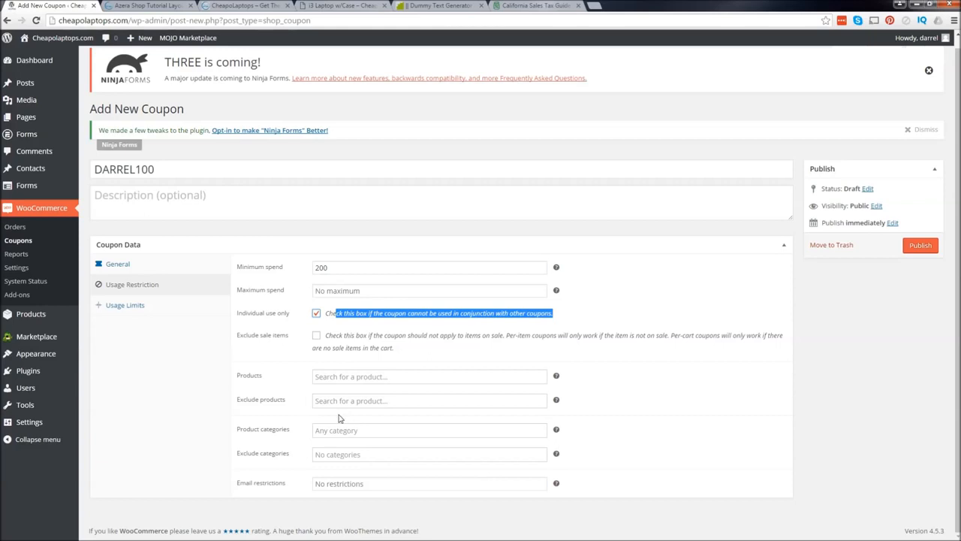
Step: Limit the coupon to 10 uses in total and 2 per user, and publish it
click(123, 306)
click(353, 278)
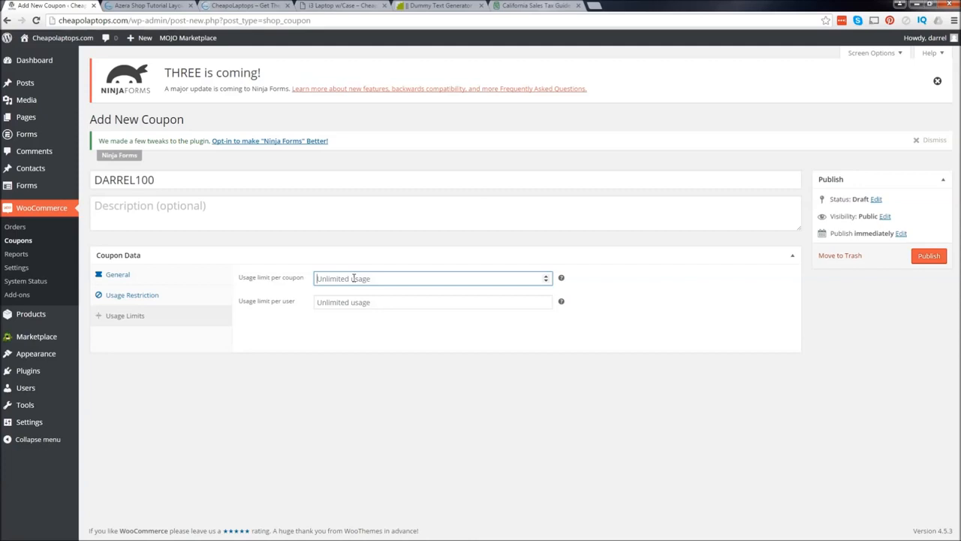
text(10)
key(Tab)
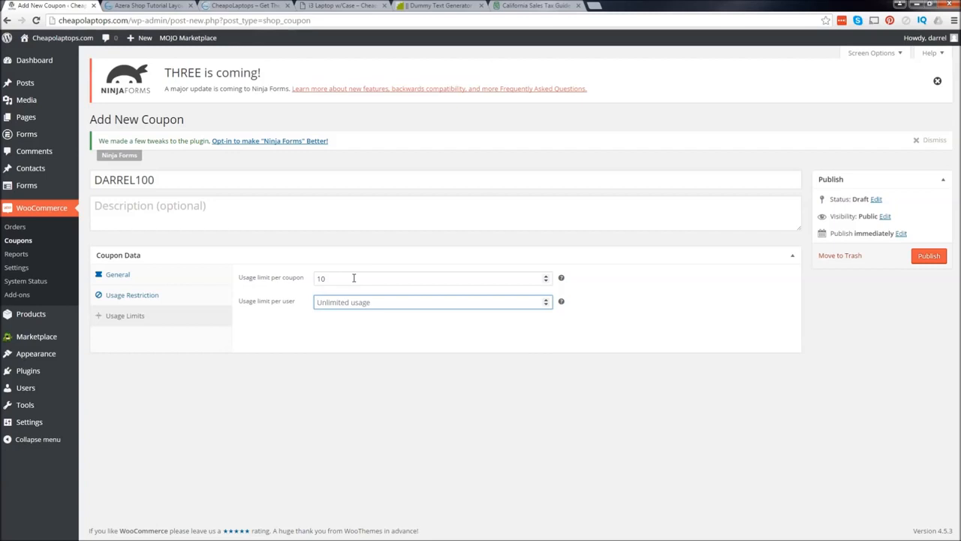
text(1)
drag(397, 302, 136, 301)
text(2)
click(933, 257)
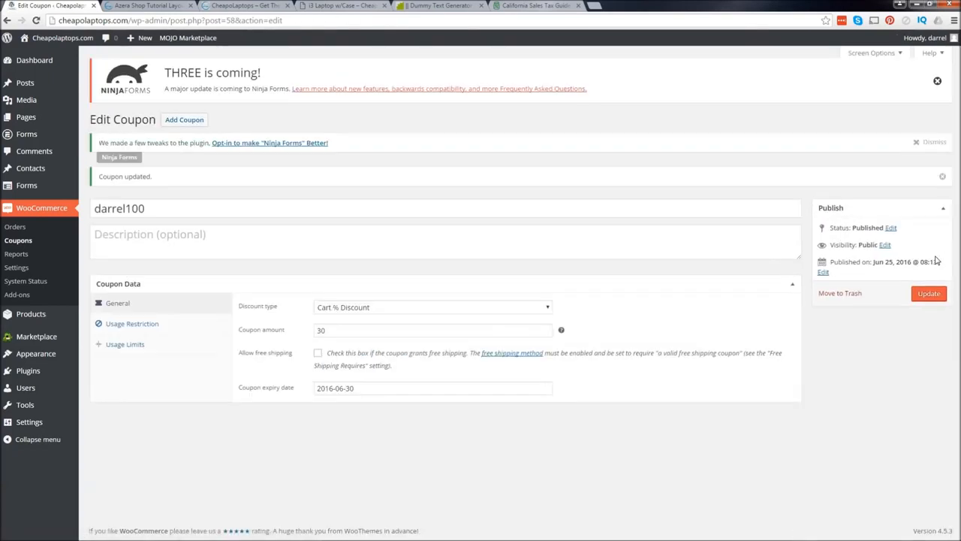
drag(296, 213, 43, 213)
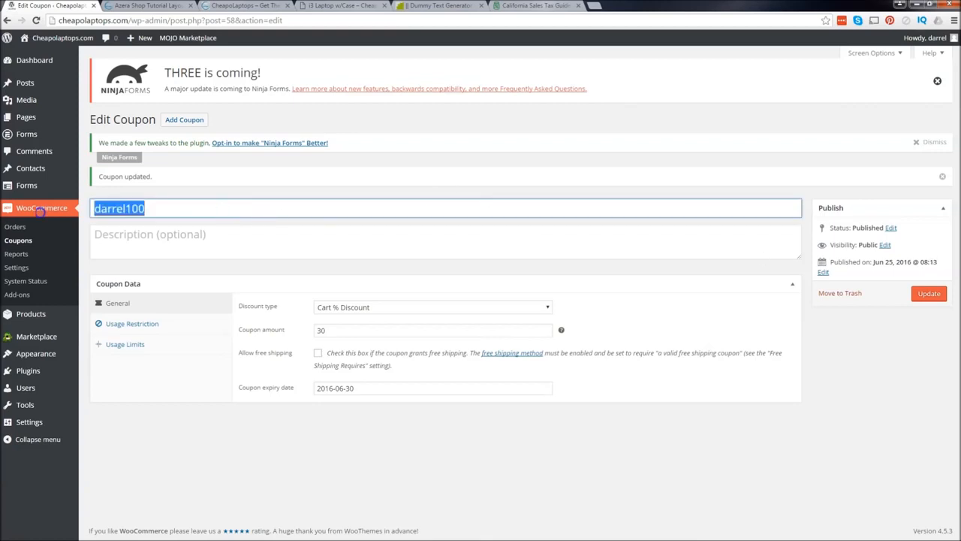
click(95, 206)
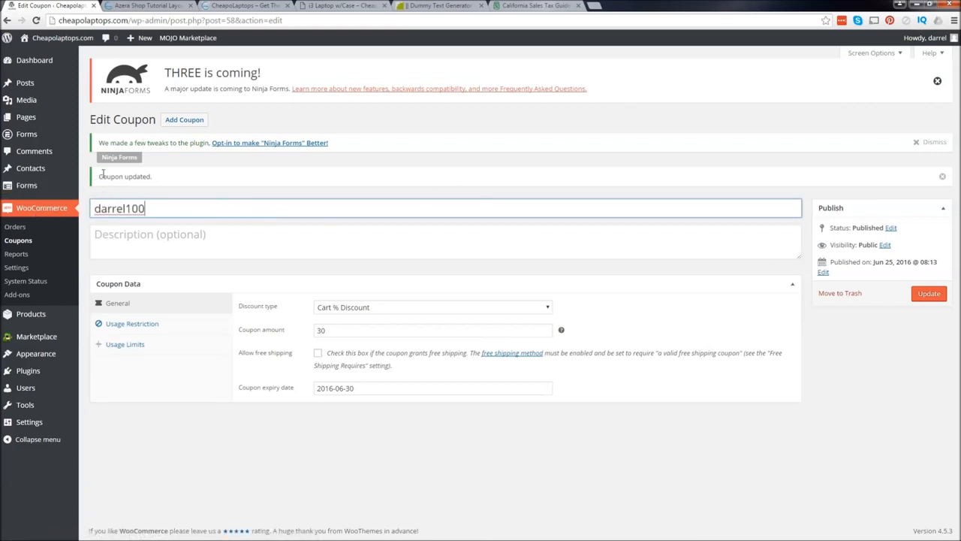
Step: Apply the coupon code DARREL100 in the store's cart and check the discount in the cart totals
mouse_move(62, 37)
click(64, 54)
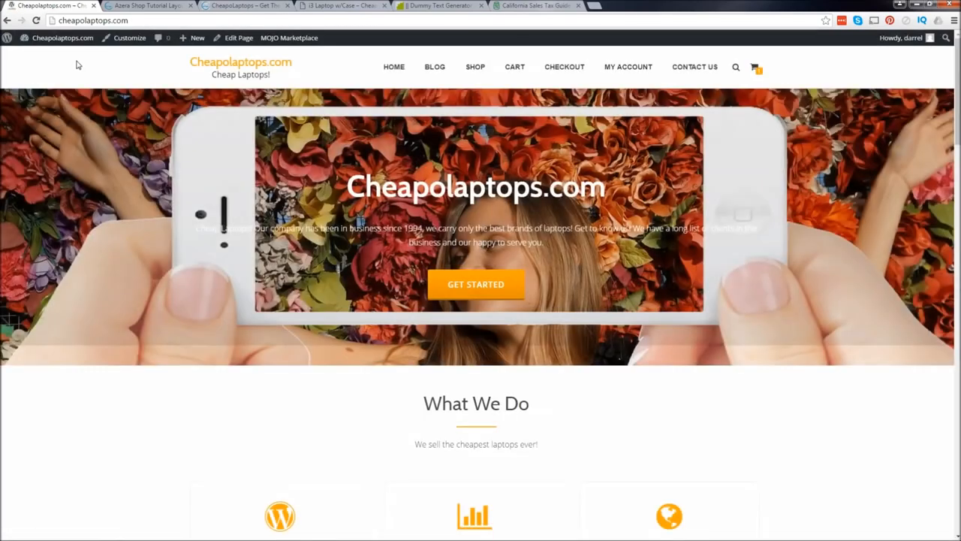
click(755, 67)
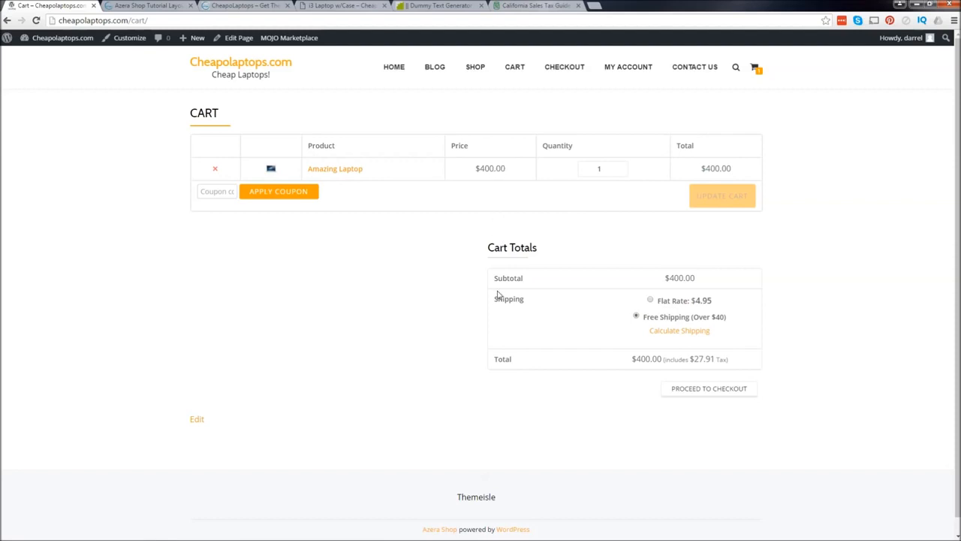
click(222, 191)
text(DARREL100)
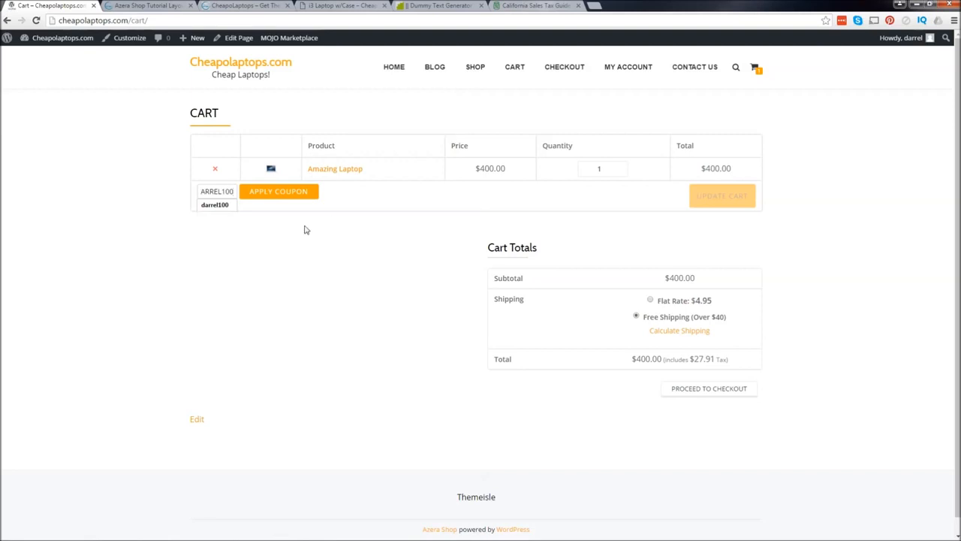
click(286, 198)
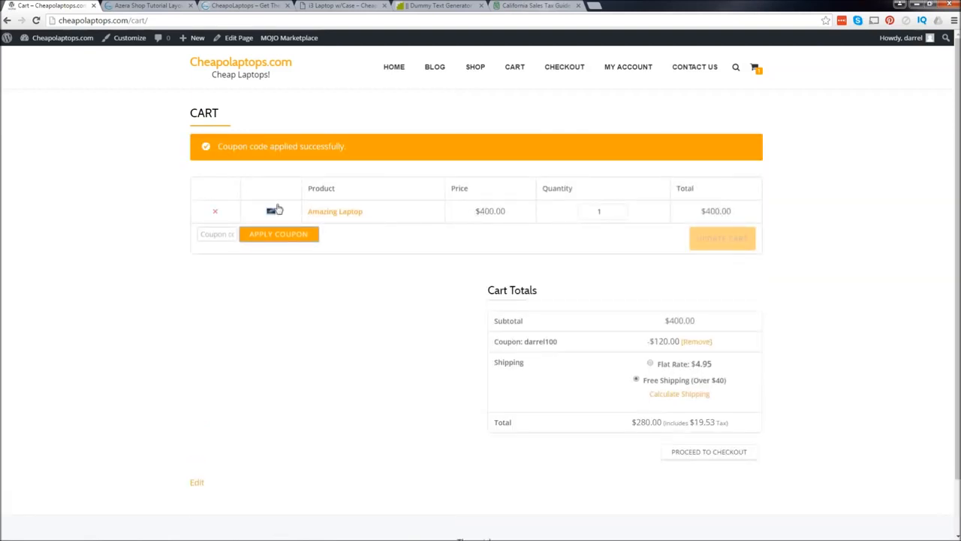
drag(647, 342, 730, 341)
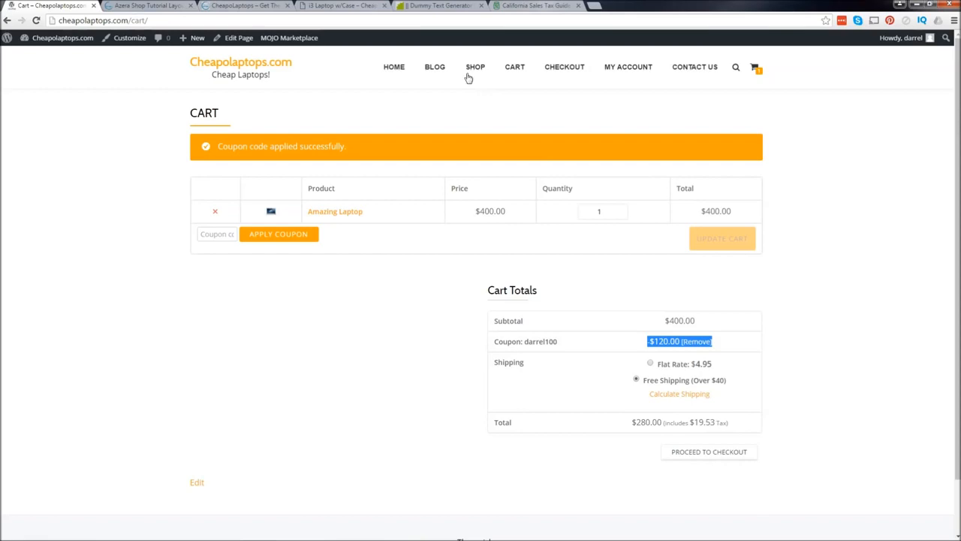
Step: Compare the Cheapolaptops.com home page with the footer of the finished demo store on wilsonseo.com
click(406, 70)
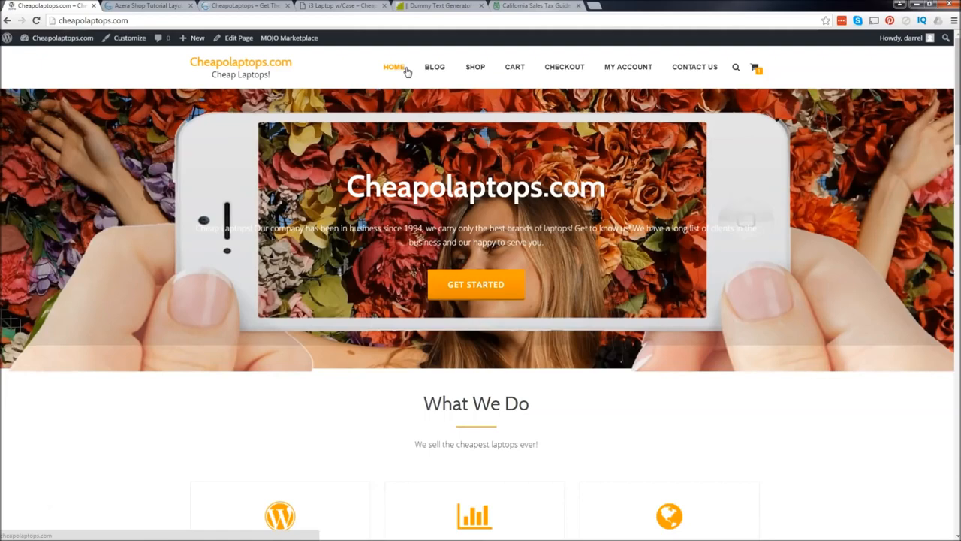
scroll(375, 274, down, 20)
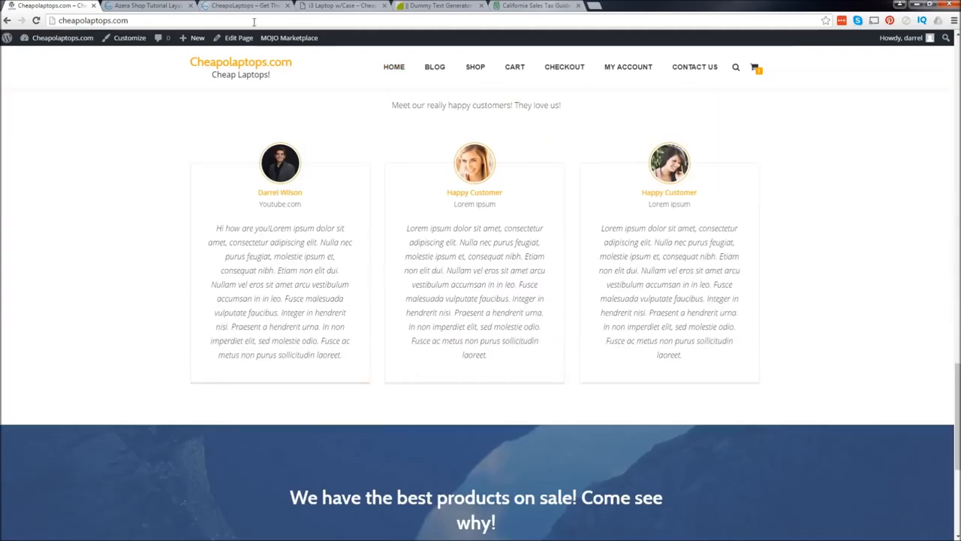
click(251, 6)
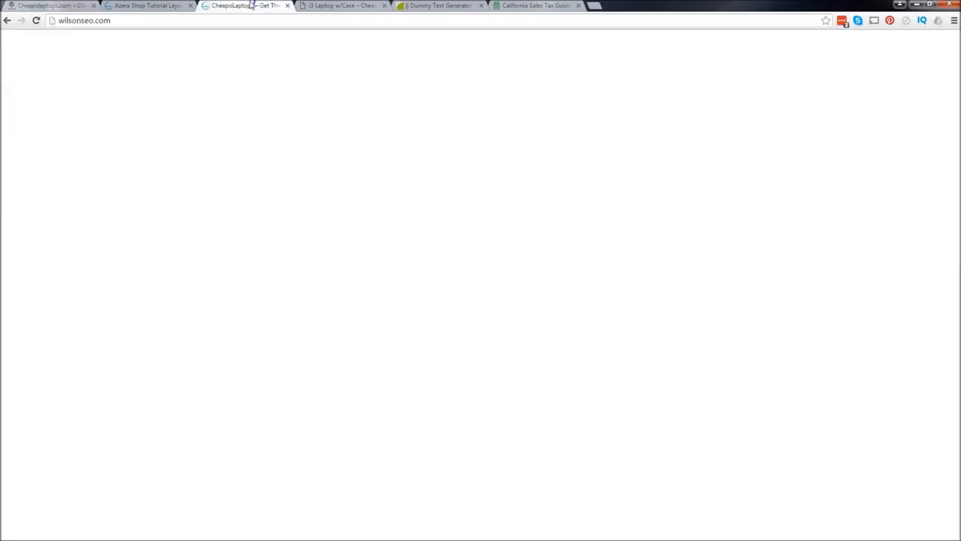
click(325, 6)
click(263, 6)
scroll(328, 300, down, 5)
scroll(327, 300, down, 15)
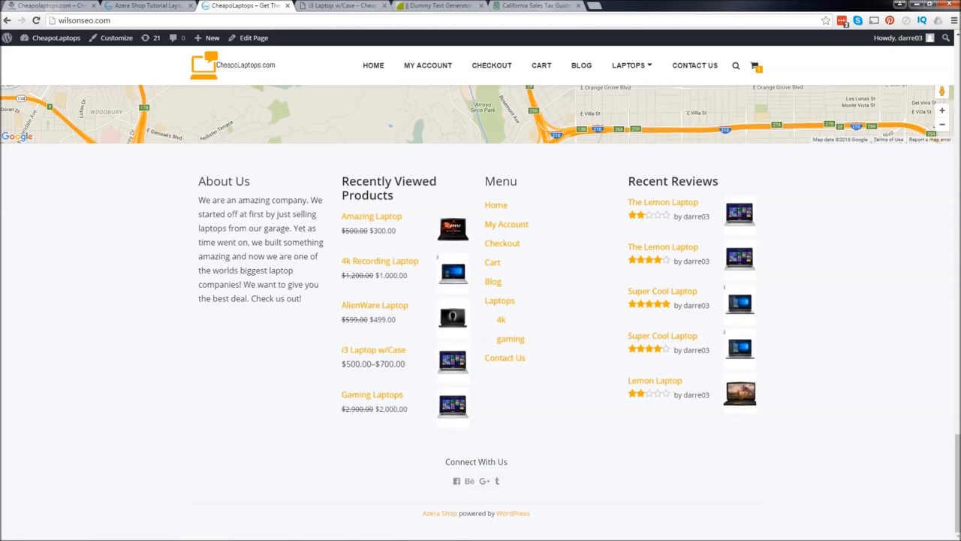
click(52, 6)
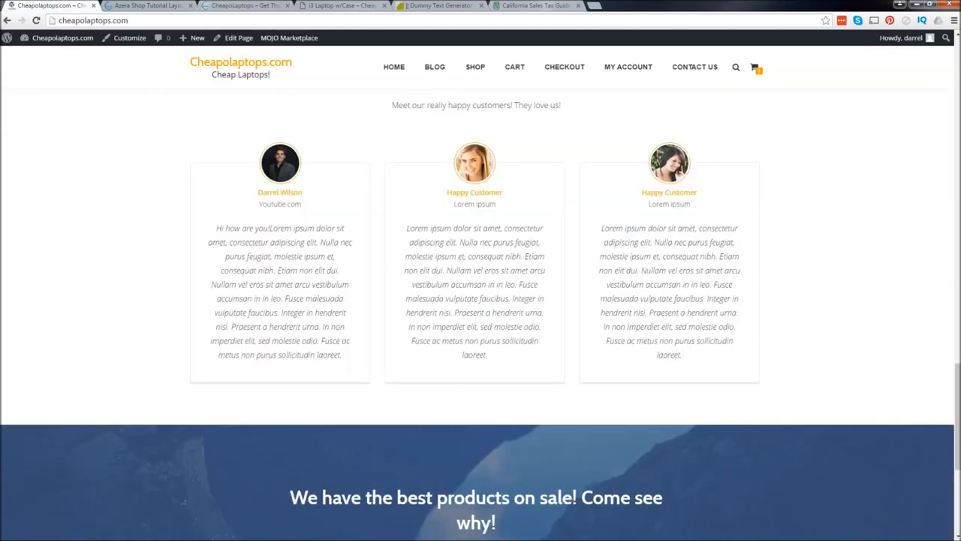
Step: Customize the site's footer options and replace the copyright text with "Connect With Us"
mouse_move(75, 43)
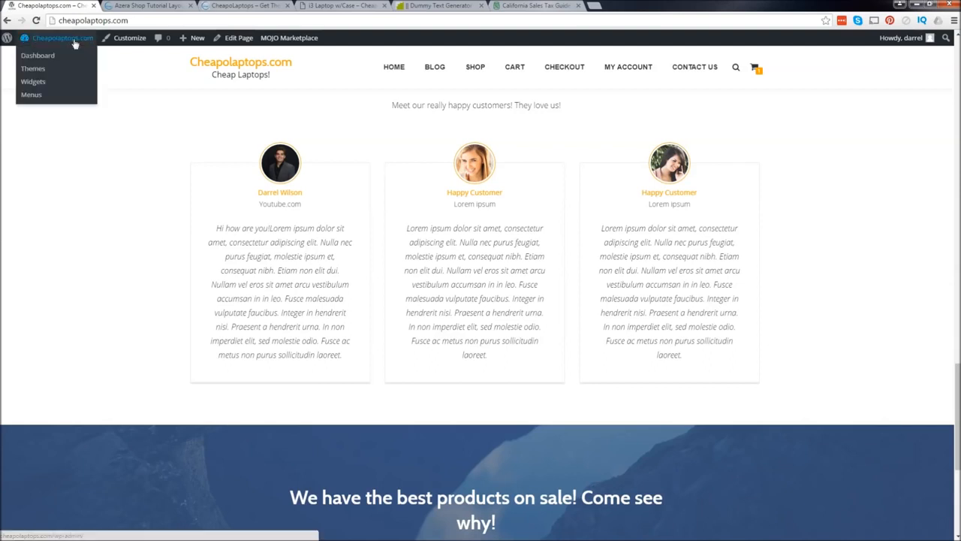
click(129, 41)
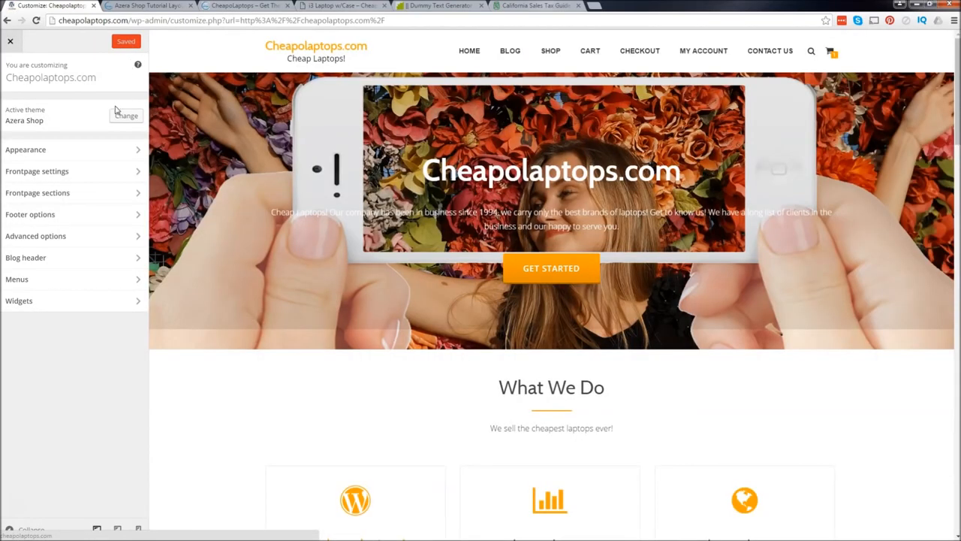
click(82, 214)
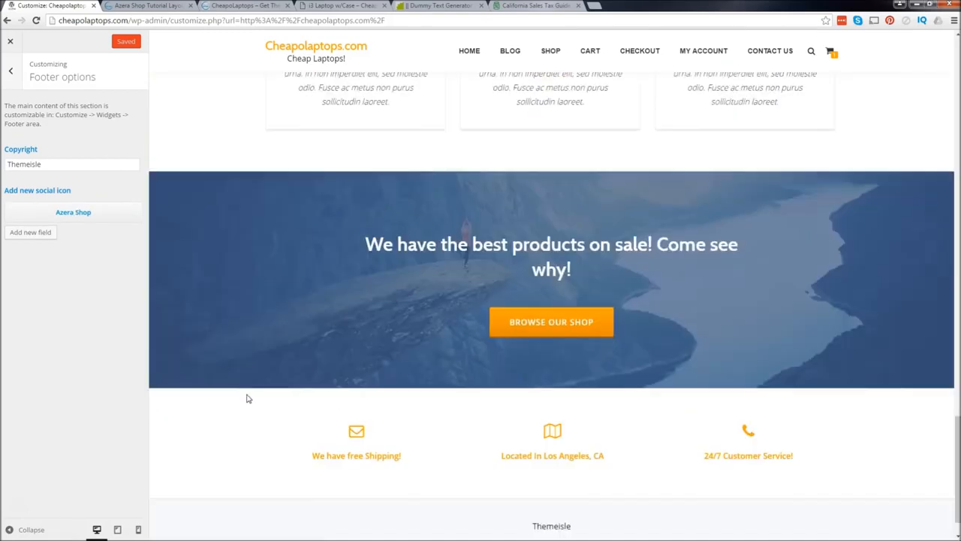
double_click(83, 164)
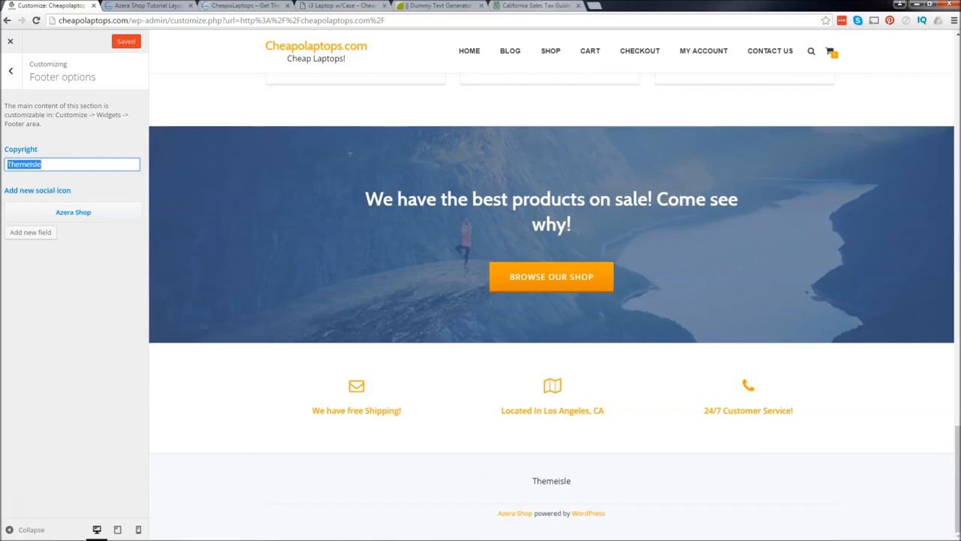
text(cONNECT)
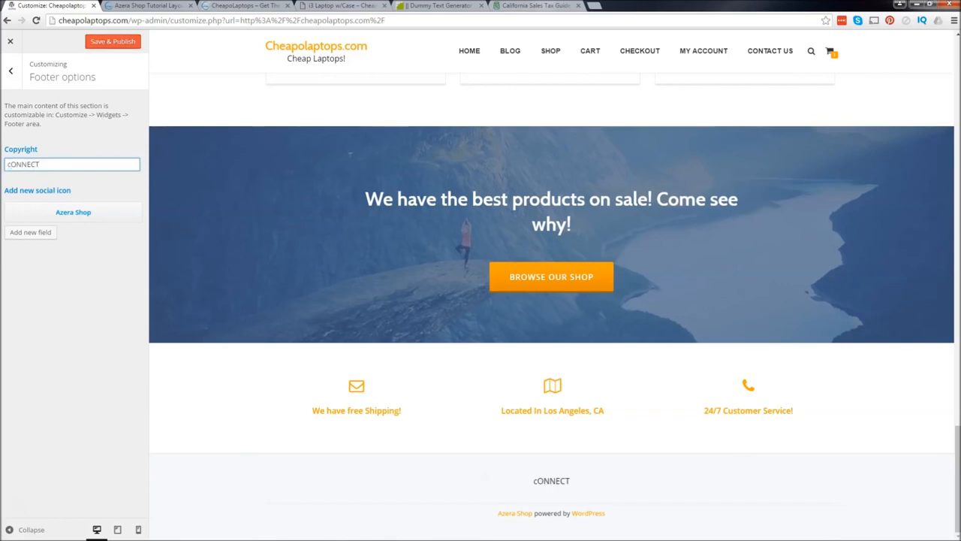
key(BackSpace)
key(BackSpace)
key(BackSpace)
key(BackSpace)
key(BackSpace)
key(BackSpace)
key(BackSpace)
text(Conne)
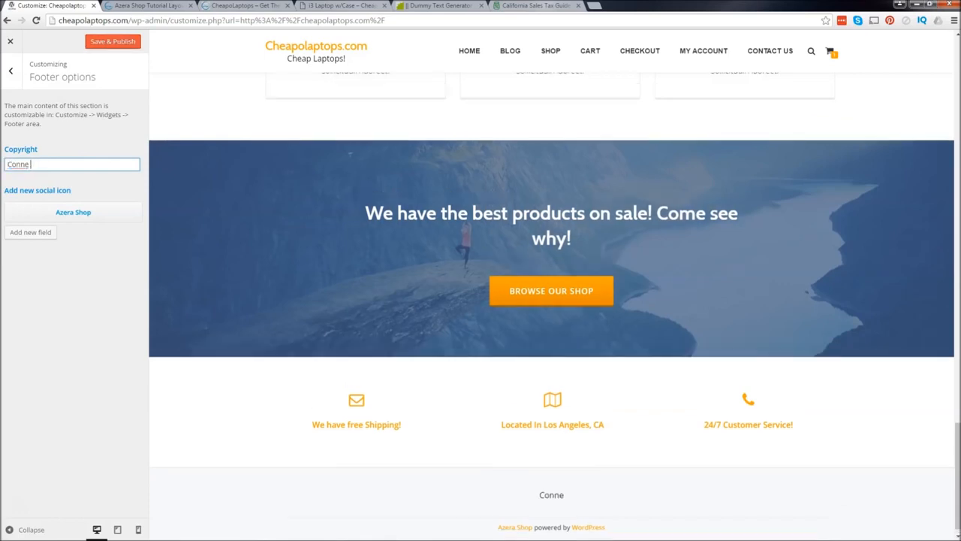
text(ct With Us)
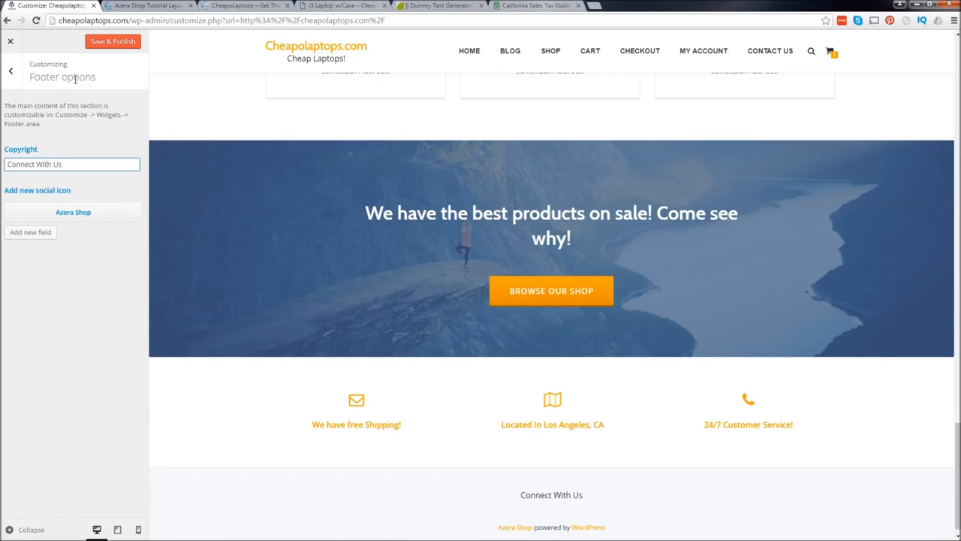
drag(583, 498, 519, 497)
click(520, 496)
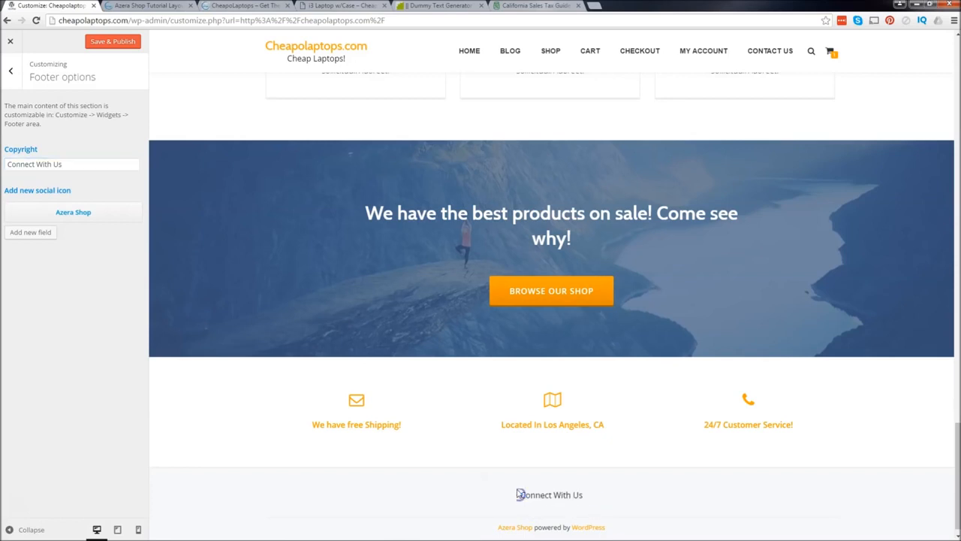
Step: Set the existing footer social entry's icon to fa-facebook-official
click(87, 213)
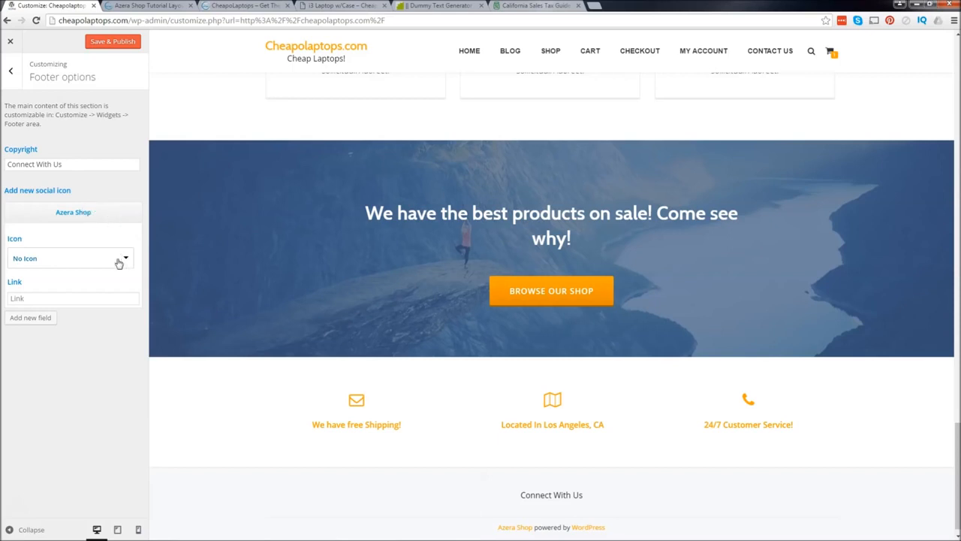
click(127, 260)
scroll(90, 318, down, 8)
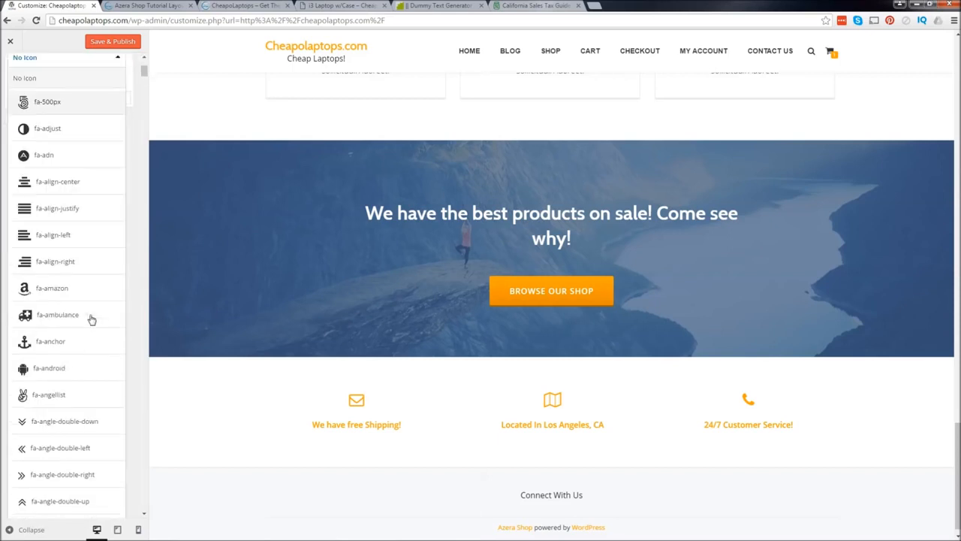
scroll(90, 320, down, 15)
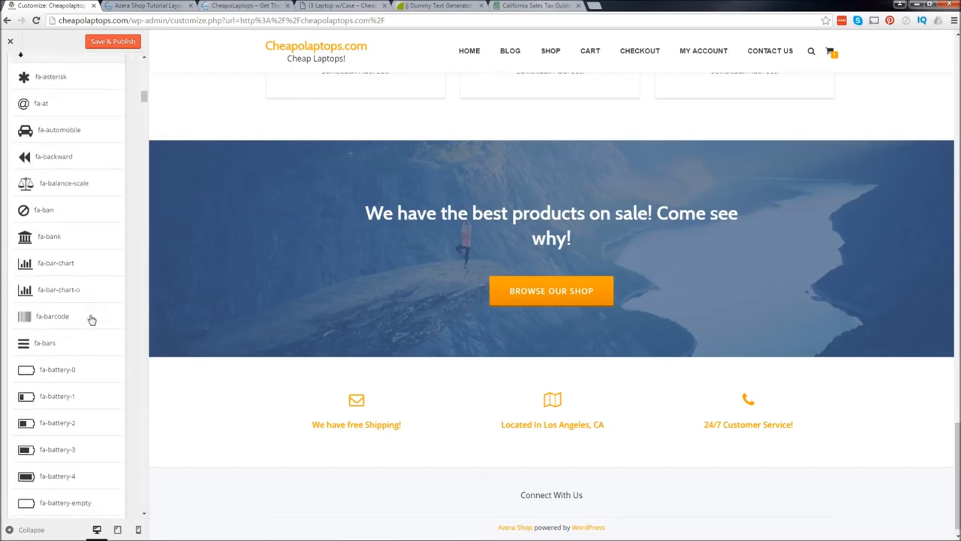
scroll(90, 320, up, 2)
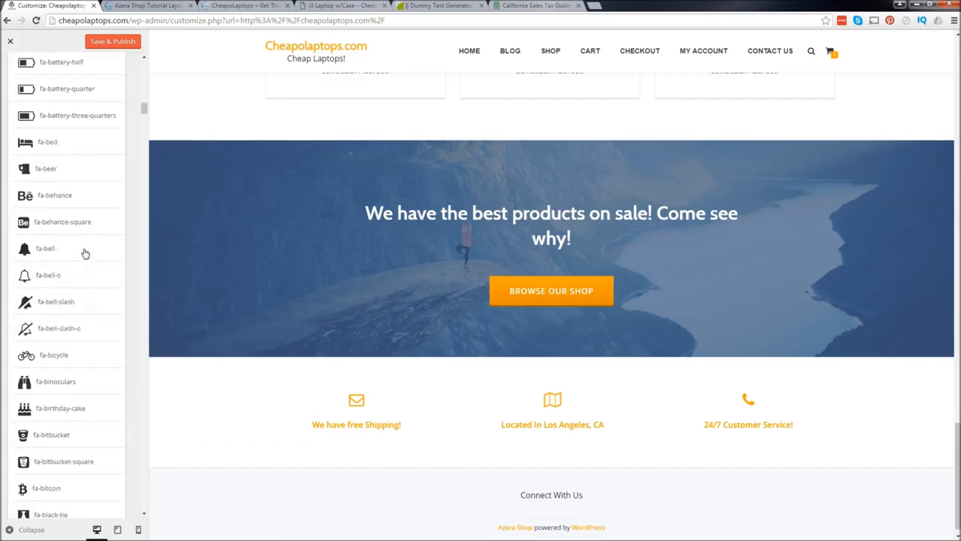
scroll(69, 222, down, 8)
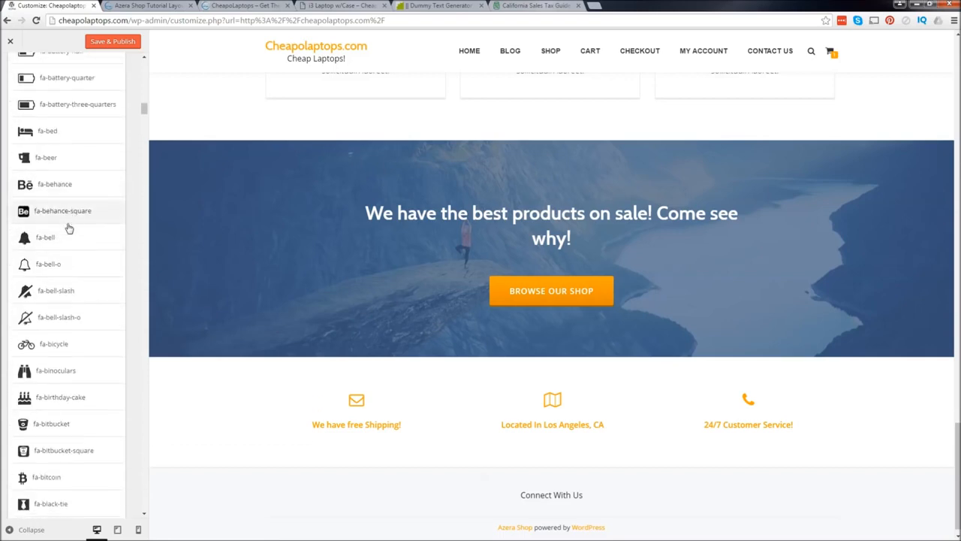
scroll(69, 227, down, 8)
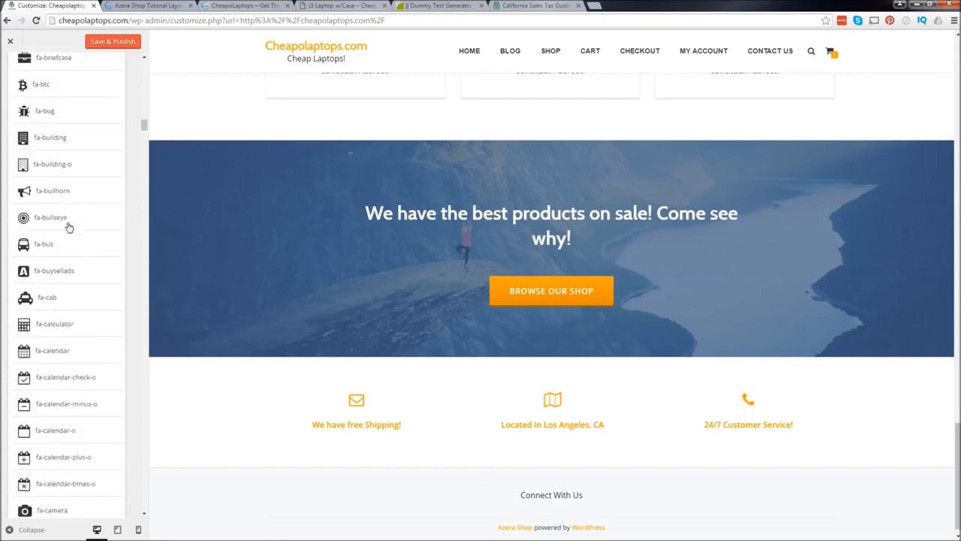
scroll(68, 227, down, 6)
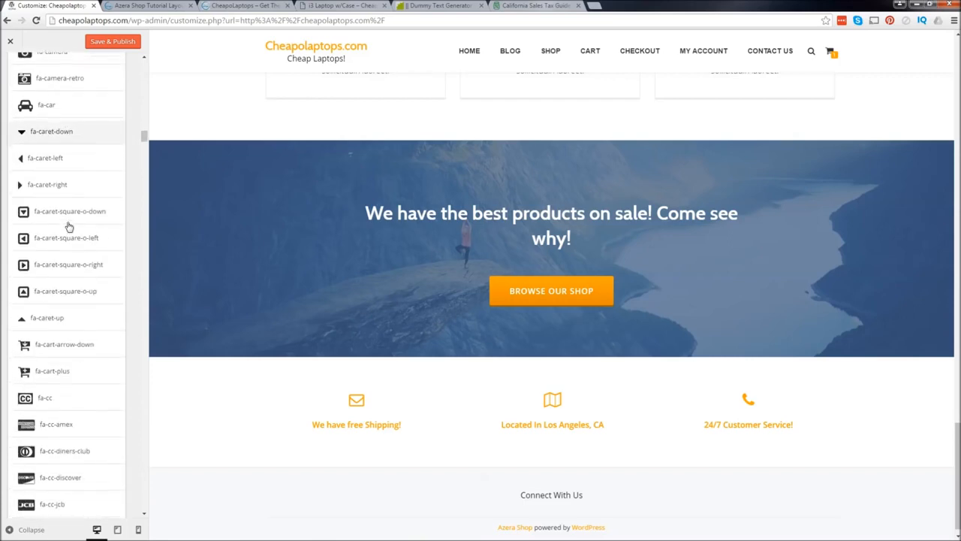
scroll(69, 226, down, 14)
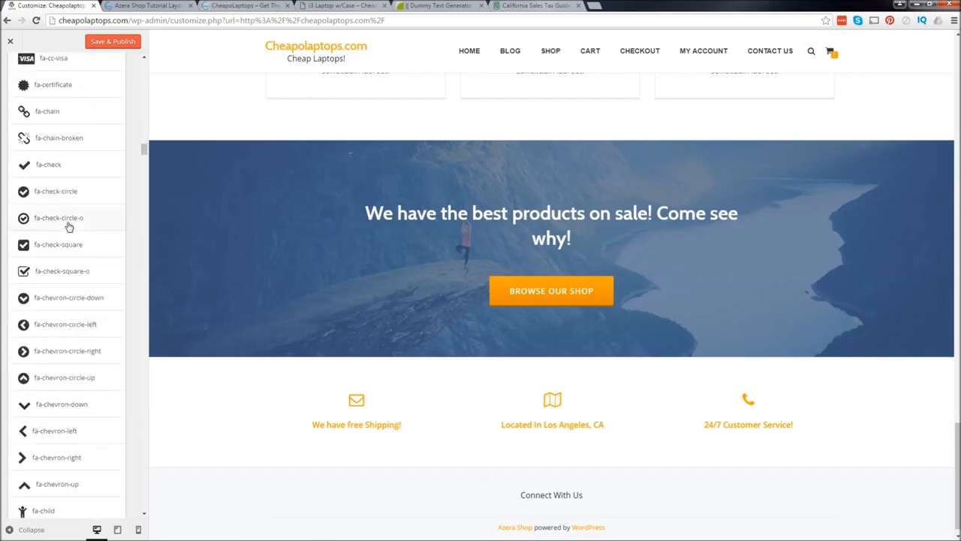
scroll(69, 227, down, 16)
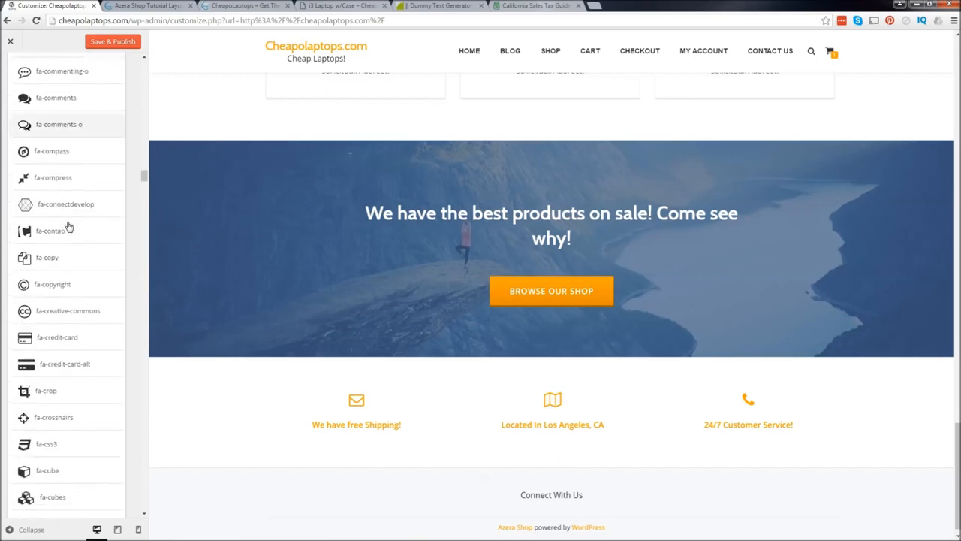
scroll(68, 227, down, 14)
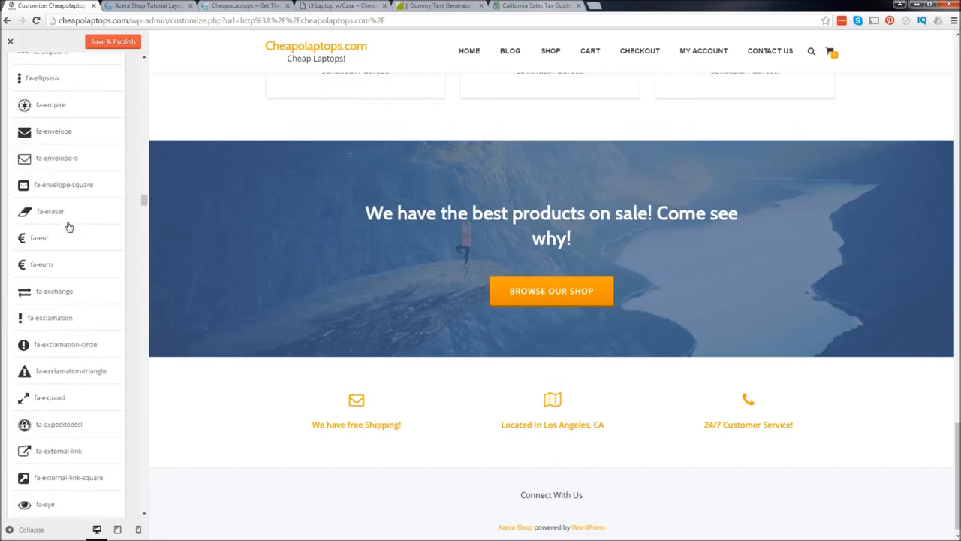
scroll(60, 226, up, 2)
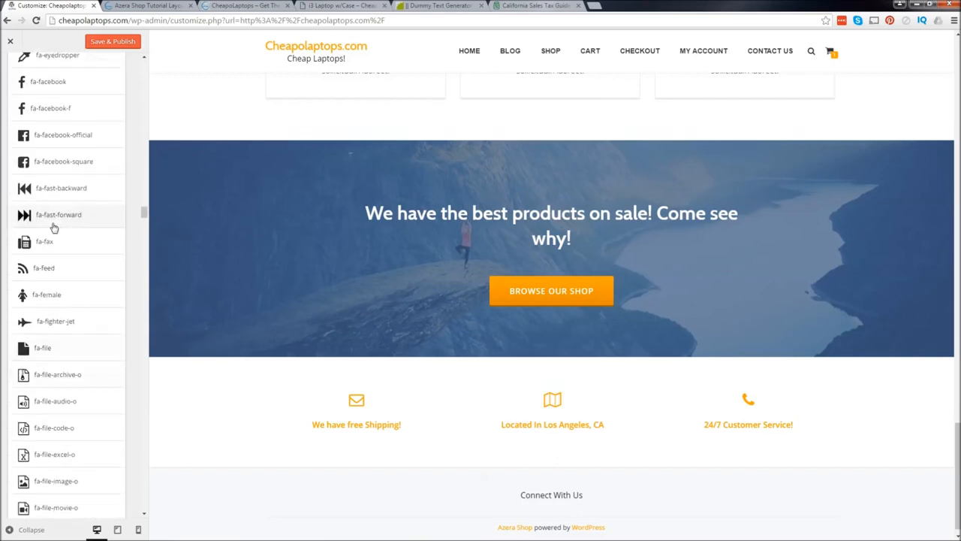
click(55, 140)
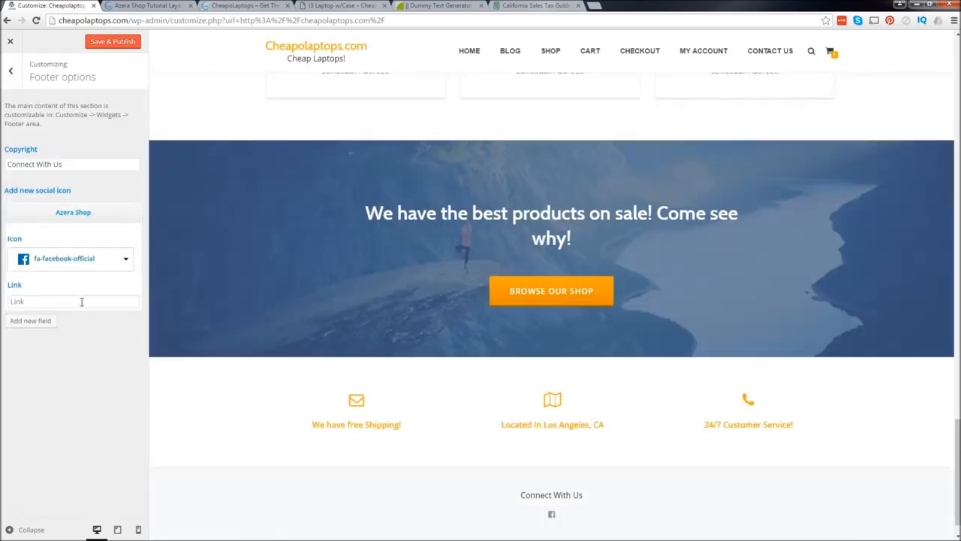
Step: Open Facebook in a new browser tab and go to the business page the footer icon should link to
click(82, 301)
click(594, 6)
text(face)
key(Return)
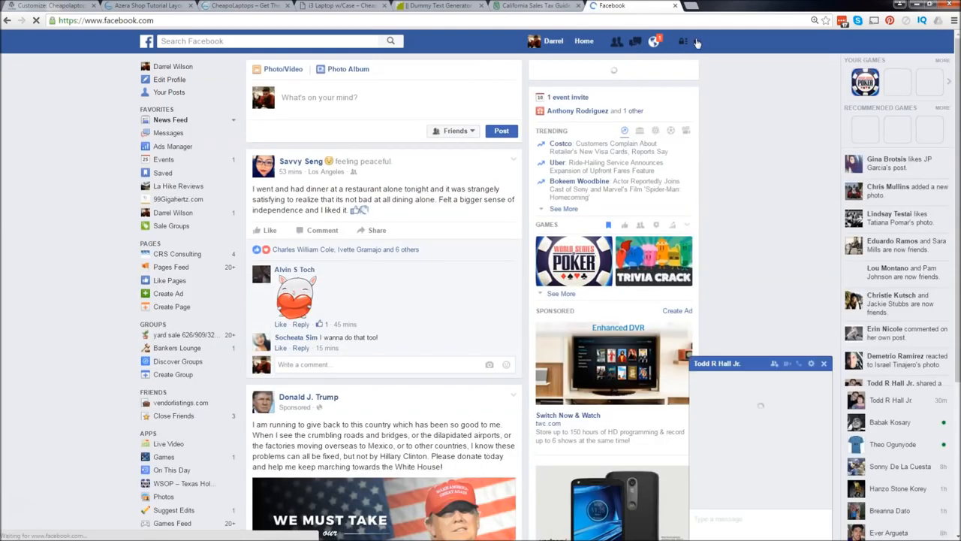
click(696, 42)
click(655, 80)
click(824, 364)
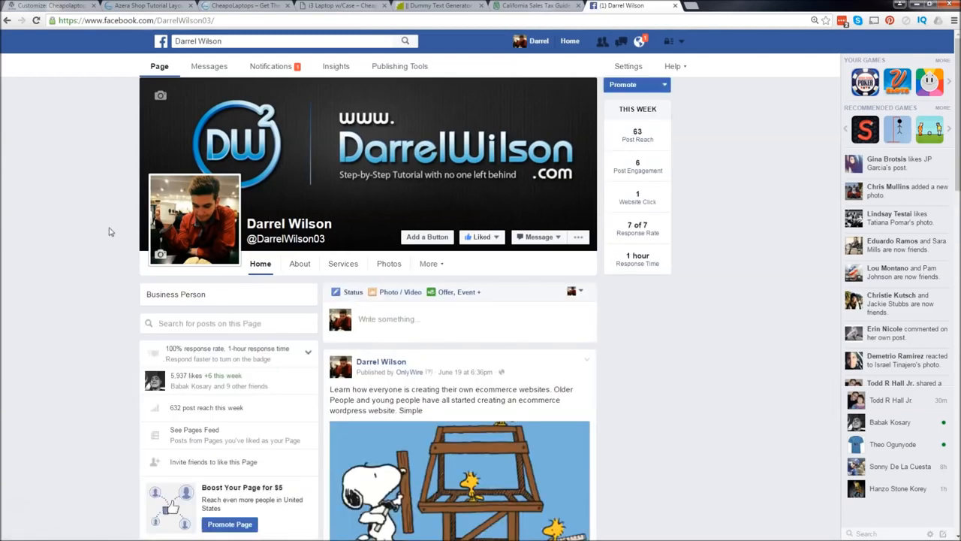
Step: Copy the Facebook page's address into the footer icon's link and publish the customizer changes
click(214, 21)
key(ctrl+c)
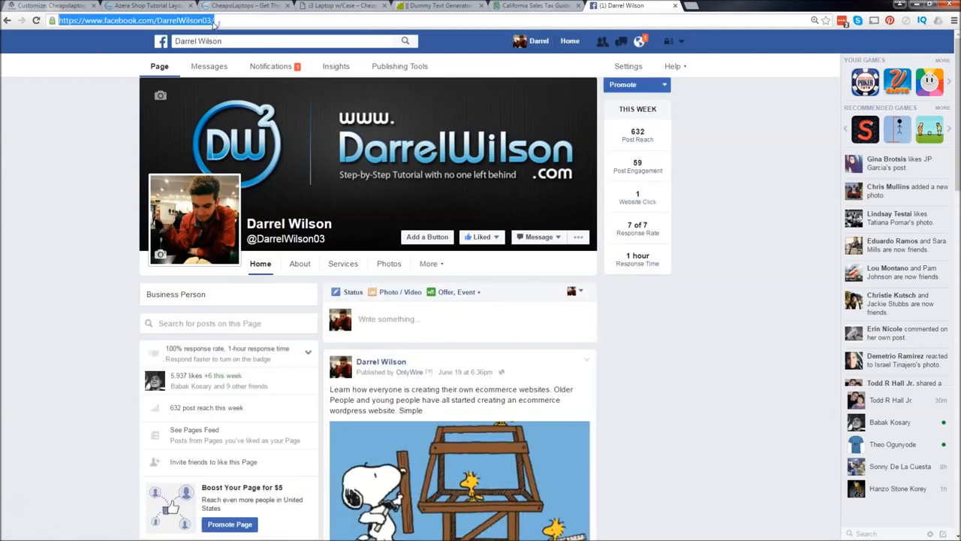
click(214, 21)
click(51, 6)
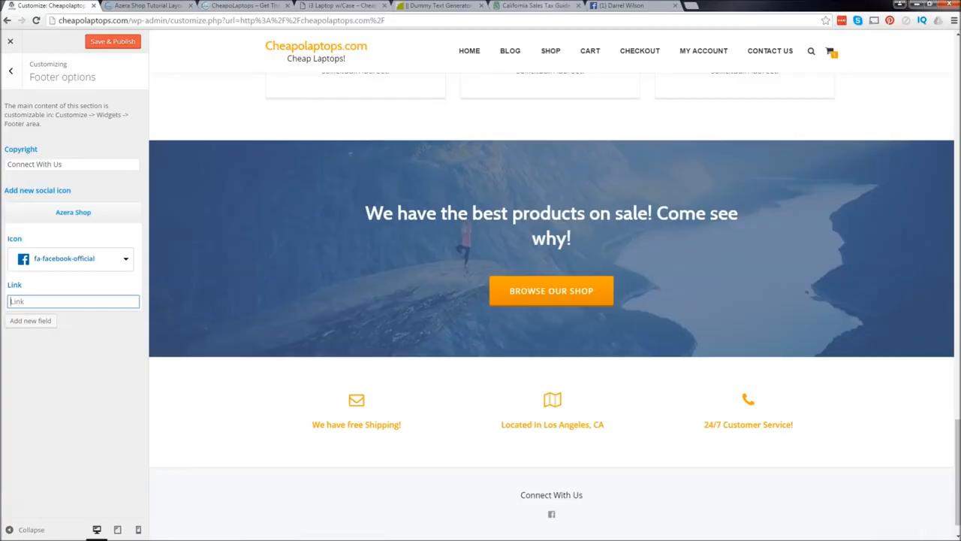
key(ctrl+v)
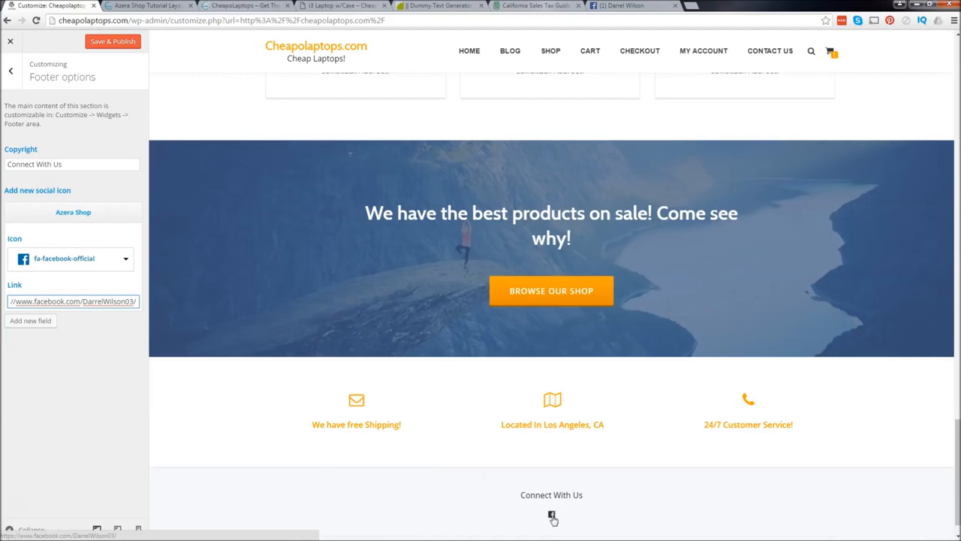
click(631, 6)
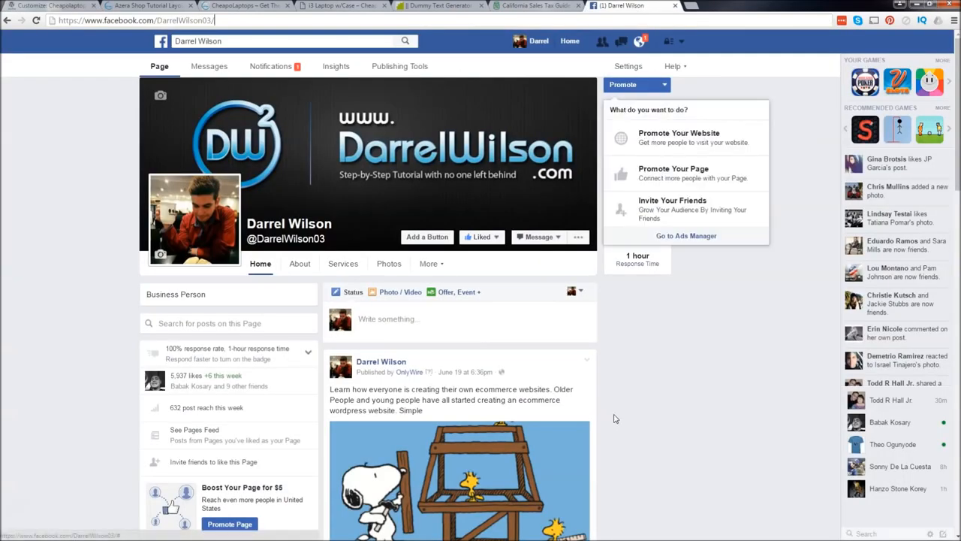
click(52, 6)
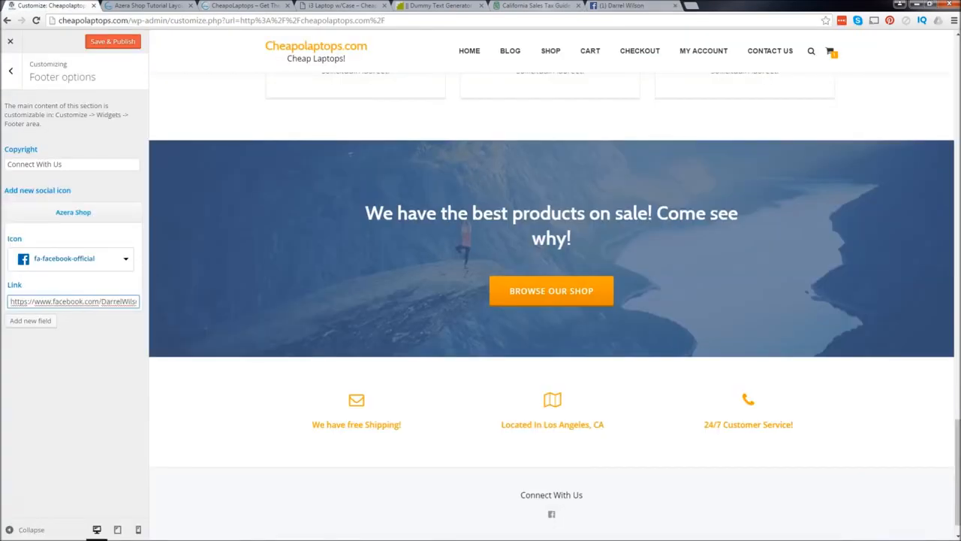
click(106, 42)
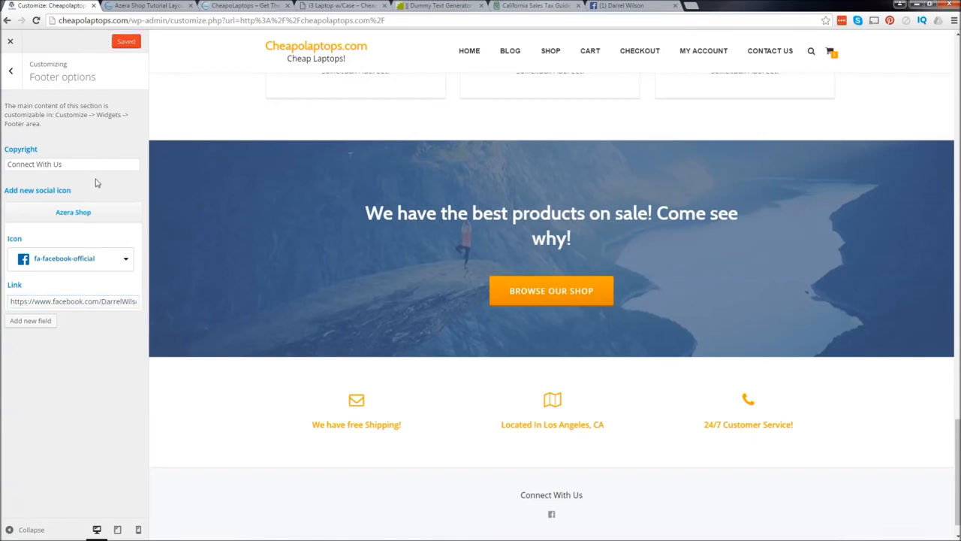
Step: Add a second social icon entry to the footer options and set its icon to fa-tumblr-square
click(30, 320)
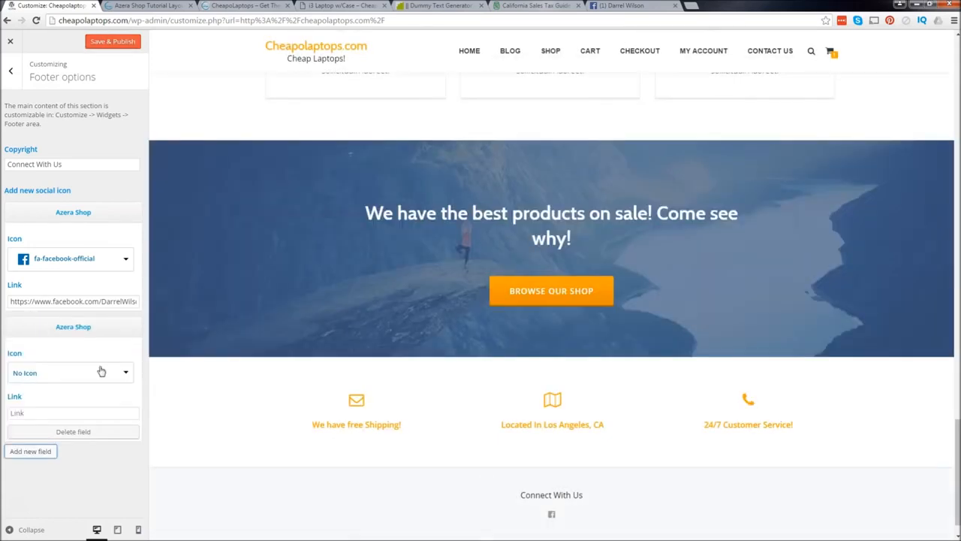
click(126, 376)
scroll(80, 450, down, 10)
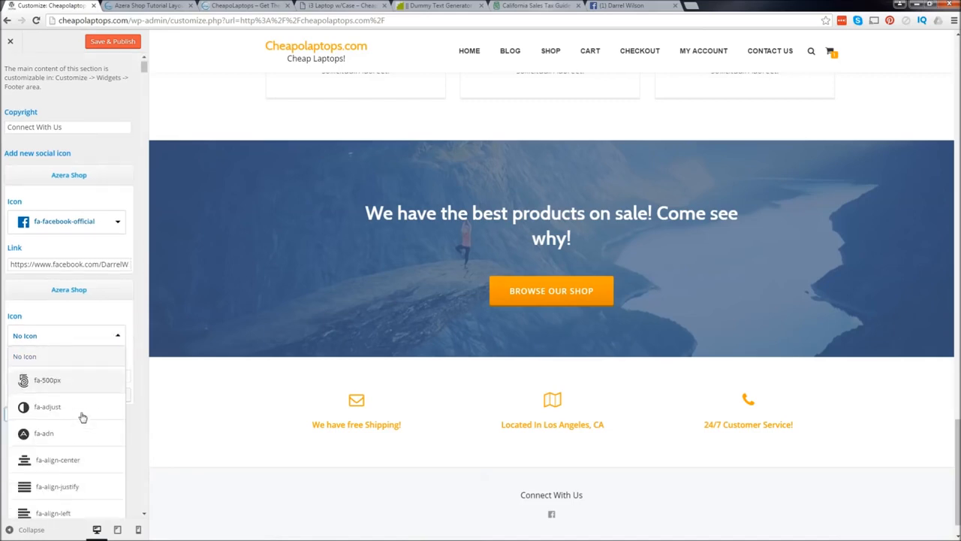
scroll(77, 373, down, 15)
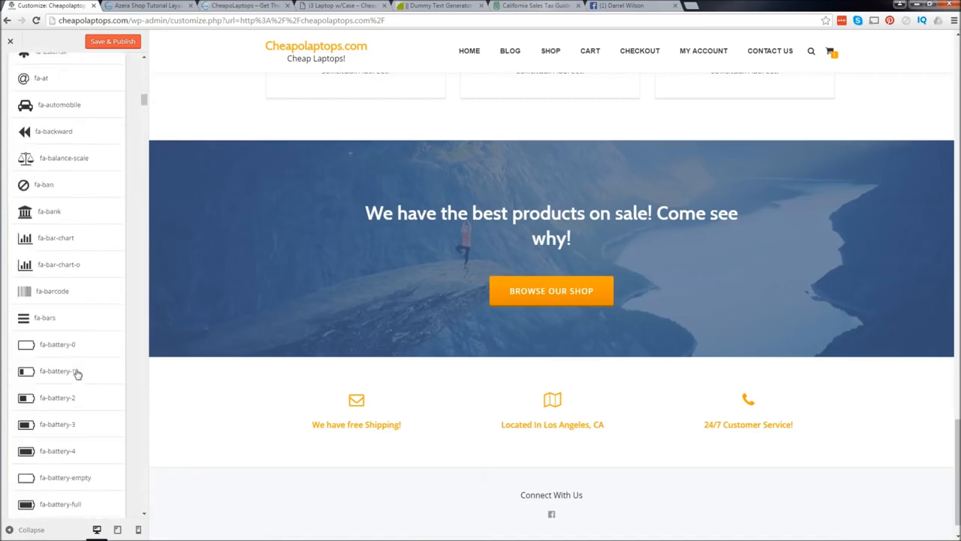
drag(145, 114, 143, 424)
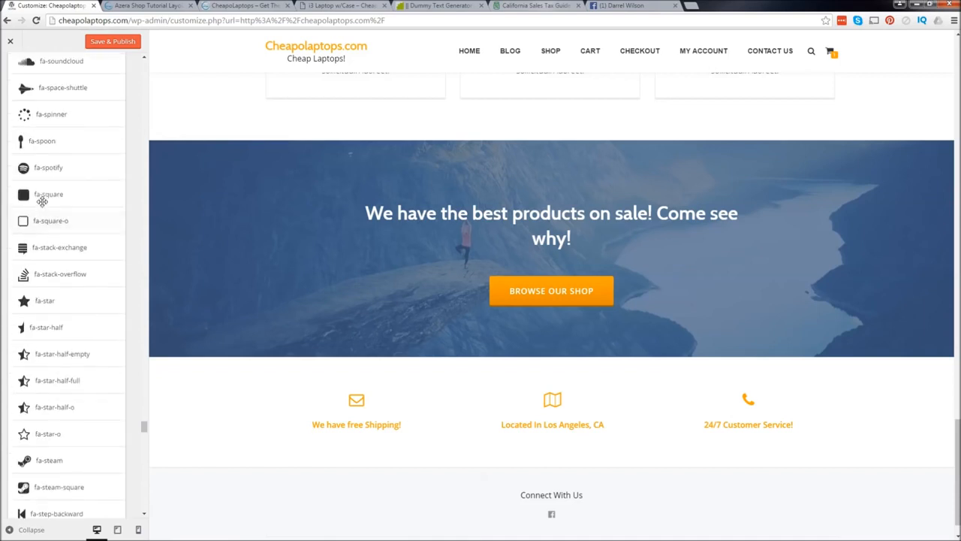
scroll(45, 207, up, 5)
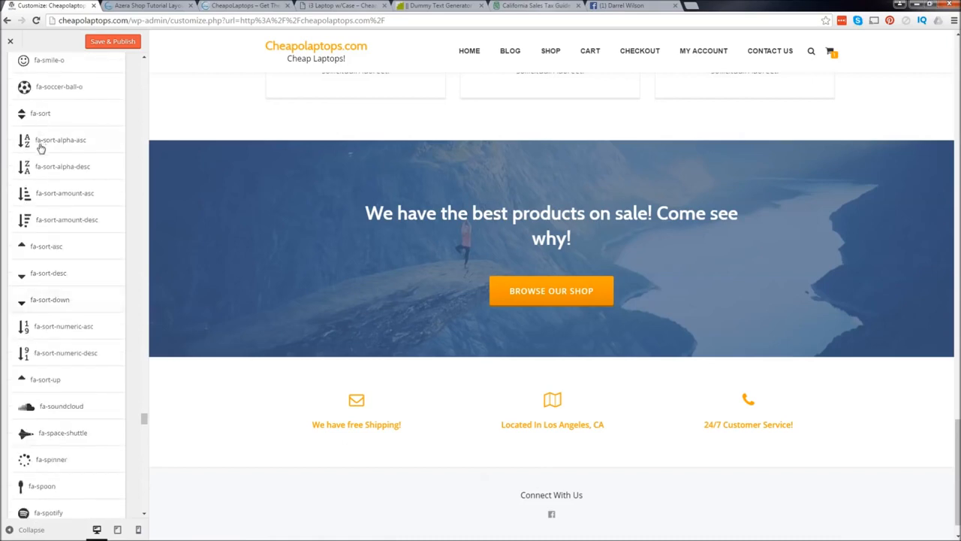
scroll(47, 132, up, 5)
scroll(47, 131, up, 4)
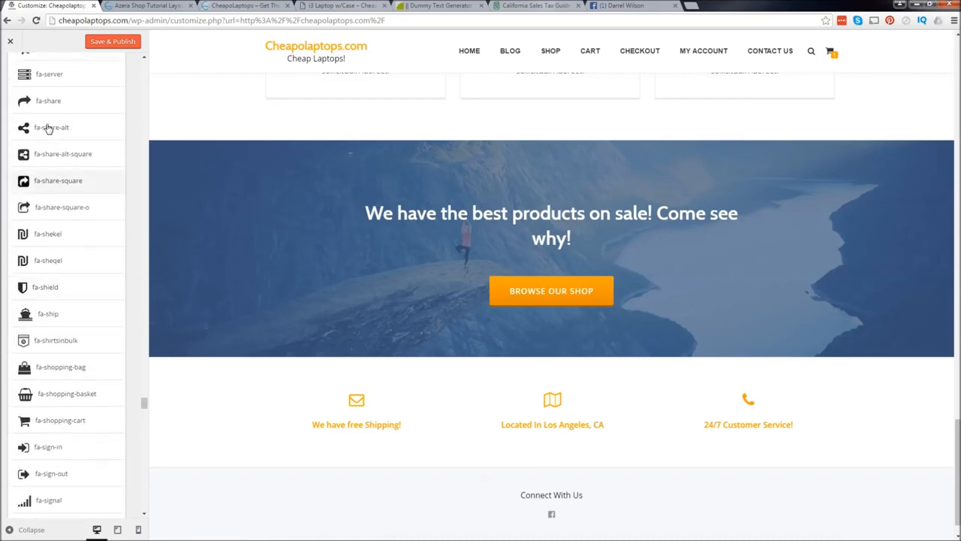
scroll(47, 195, up, 5)
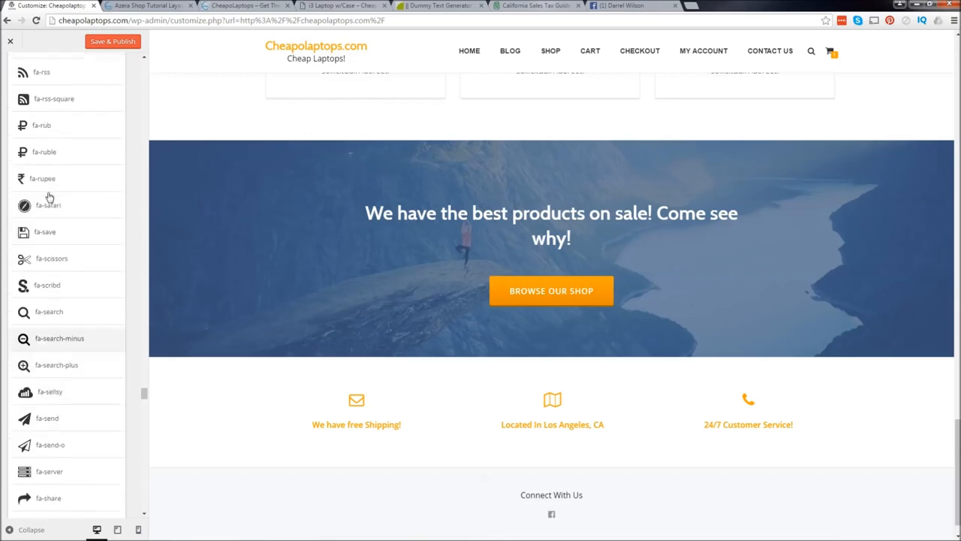
scroll(48, 197, up, 3)
drag(145, 389, 147, 477)
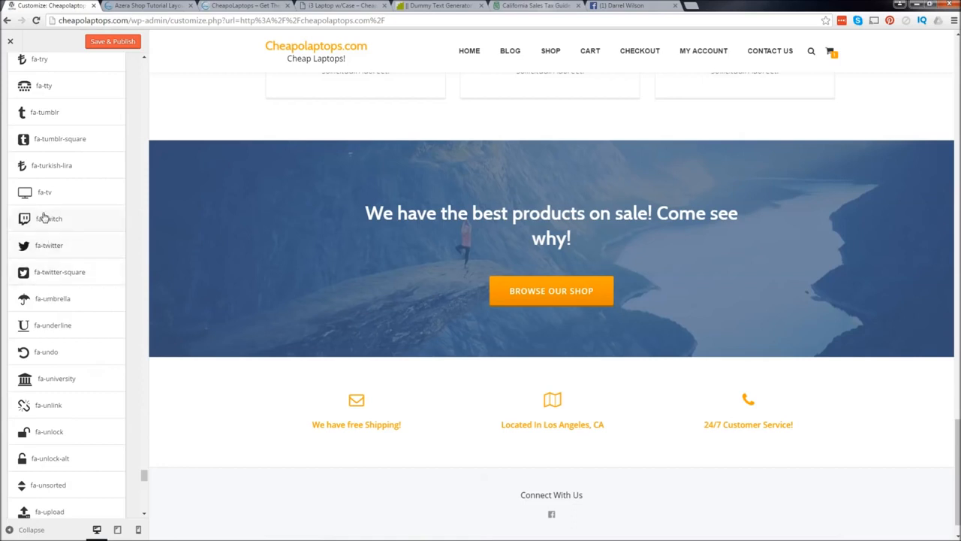
scroll(44, 217, down, 3)
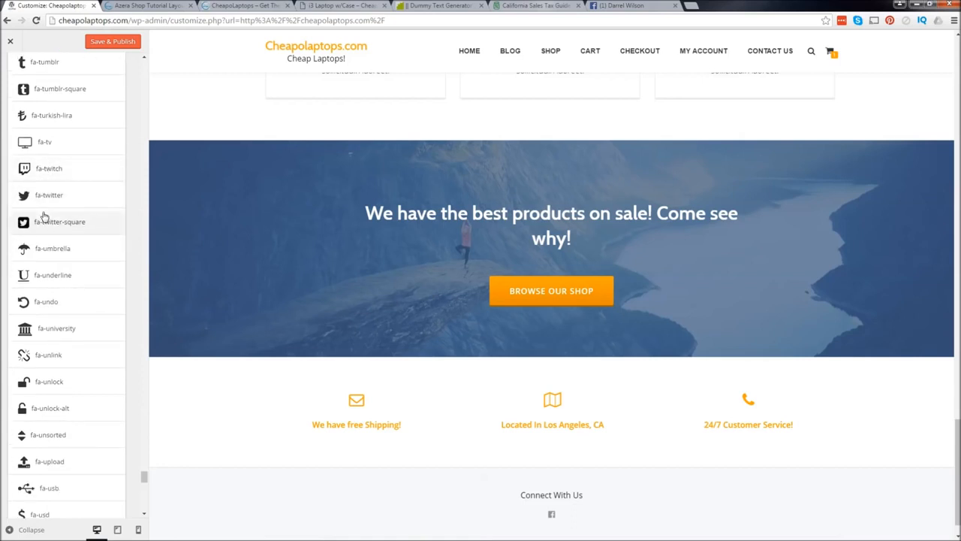
scroll(44, 217, up, 3)
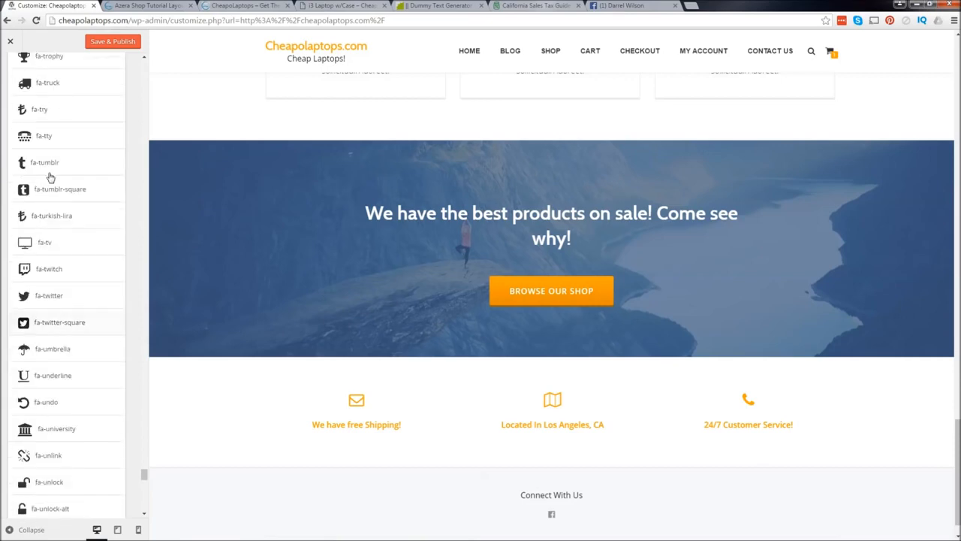
click(56, 188)
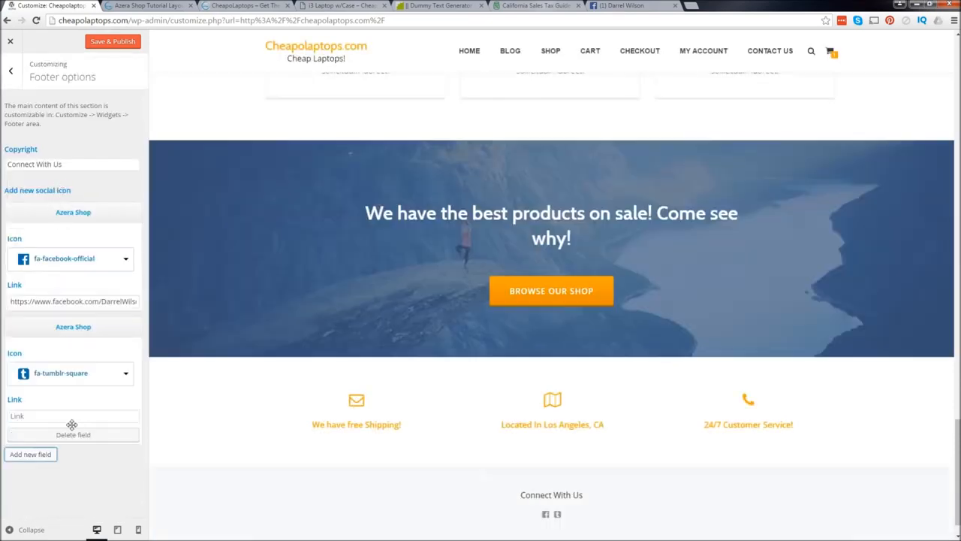
Step: Link the Tumblr footer icon to the owner's website address and publish the customizer changes
click(73, 417)
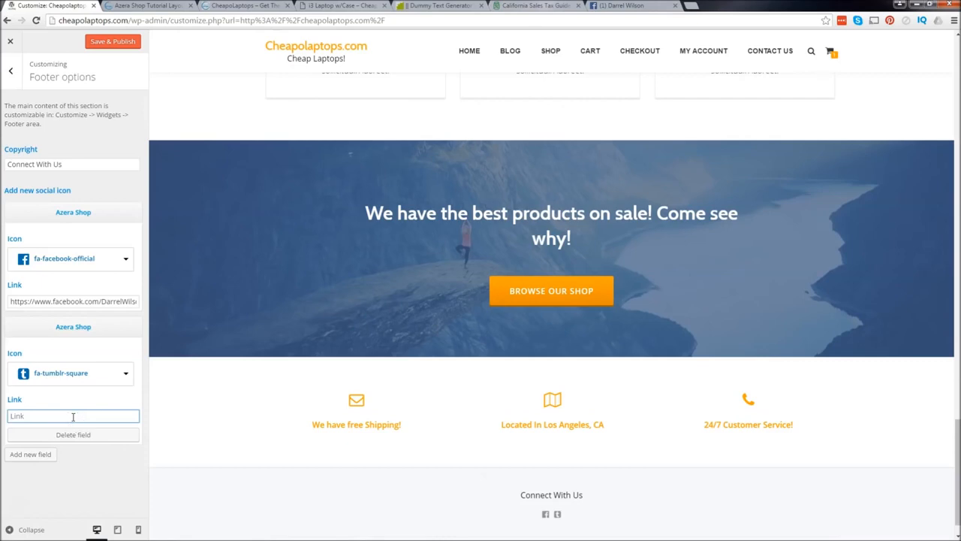
text(www.darrelwilson.com)
click(124, 43)
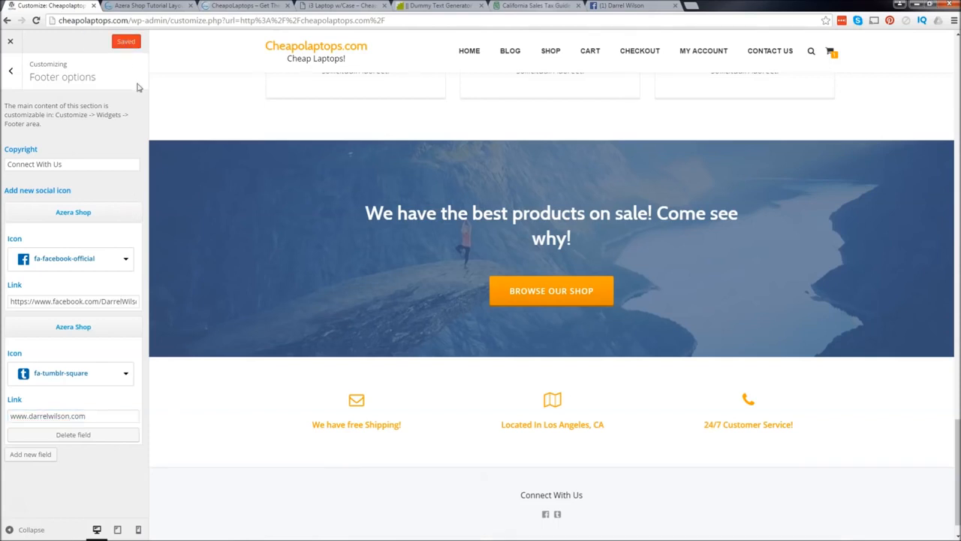
Step: Go to the customizer's widget areas and copy the About Us paragraph from the footer of the wilsonseo.com demo store
click(12, 73)
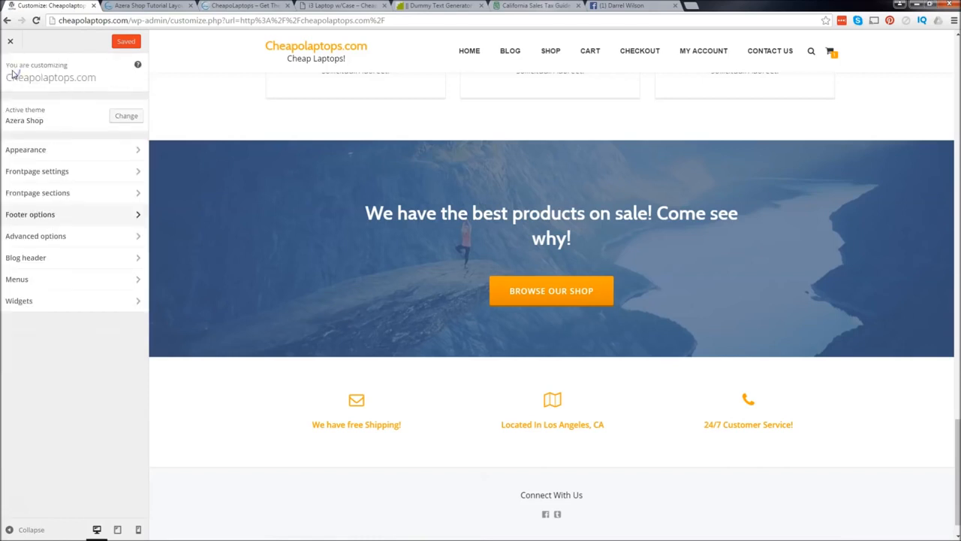
click(23, 301)
scroll(330, 384, down, 2)
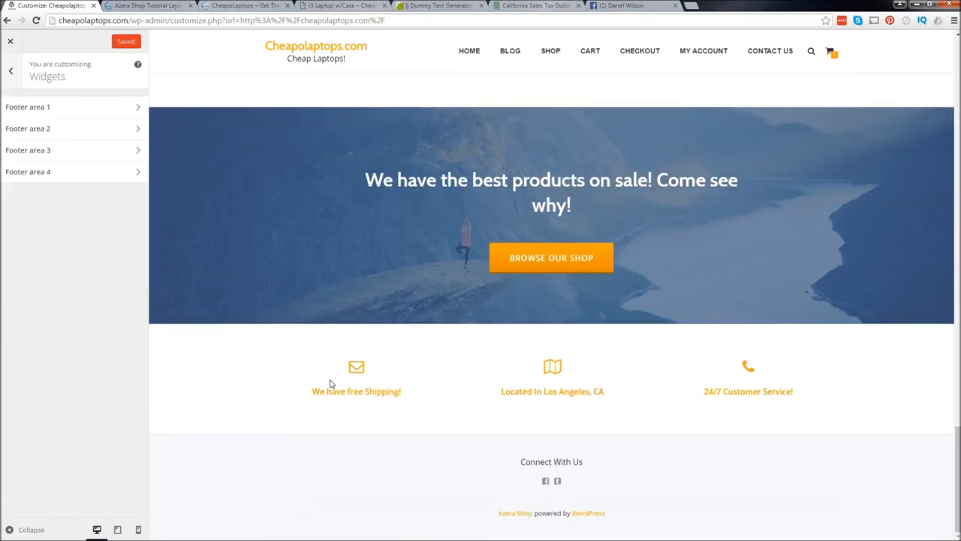
click(242, 5)
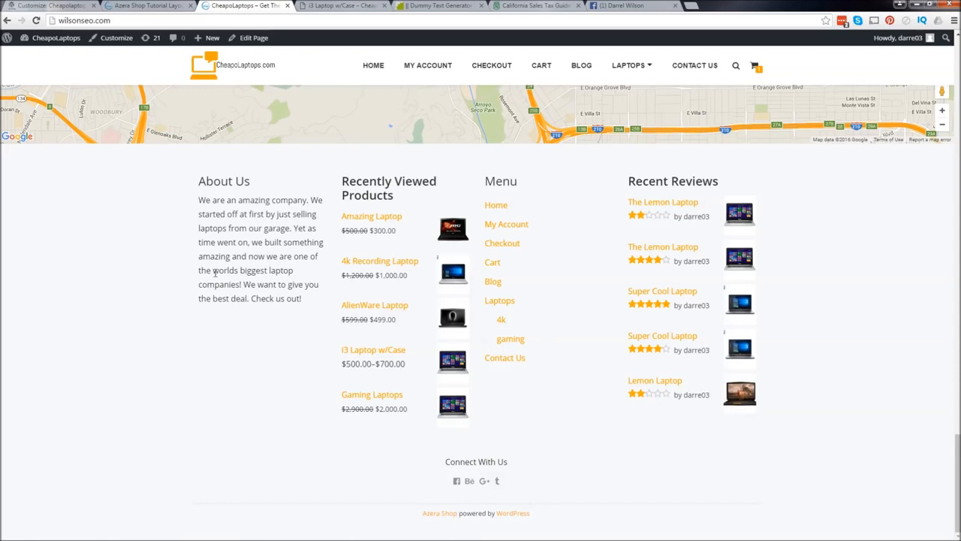
drag(304, 303, 196, 203)
key(ctrl+c)
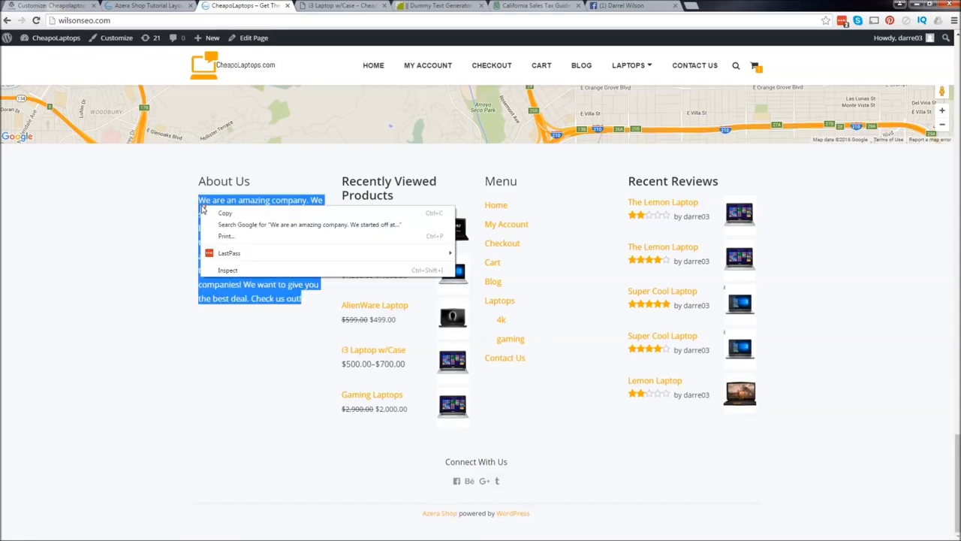
Step: Return to the Cheapolaptops.com customizer and add a Text widget to Footer area 1
click(53, 5)
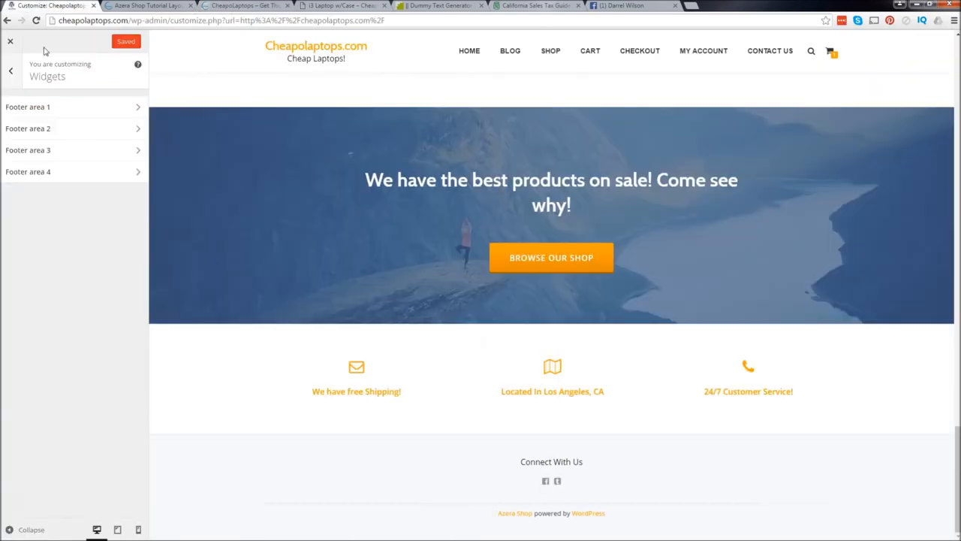
click(49, 108)
click(110, 109)
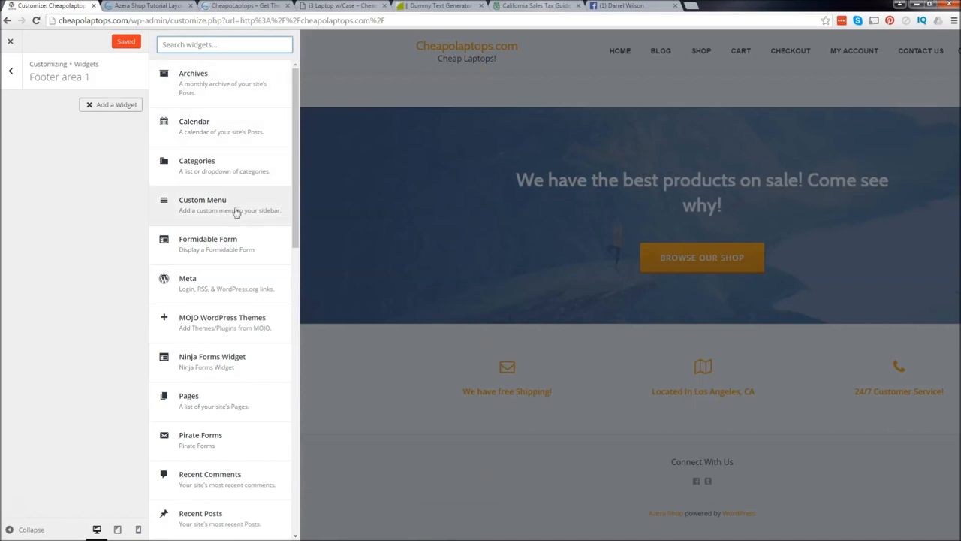
scroll(236, 218, down, 1)
scroll(236, 219, down, 3)
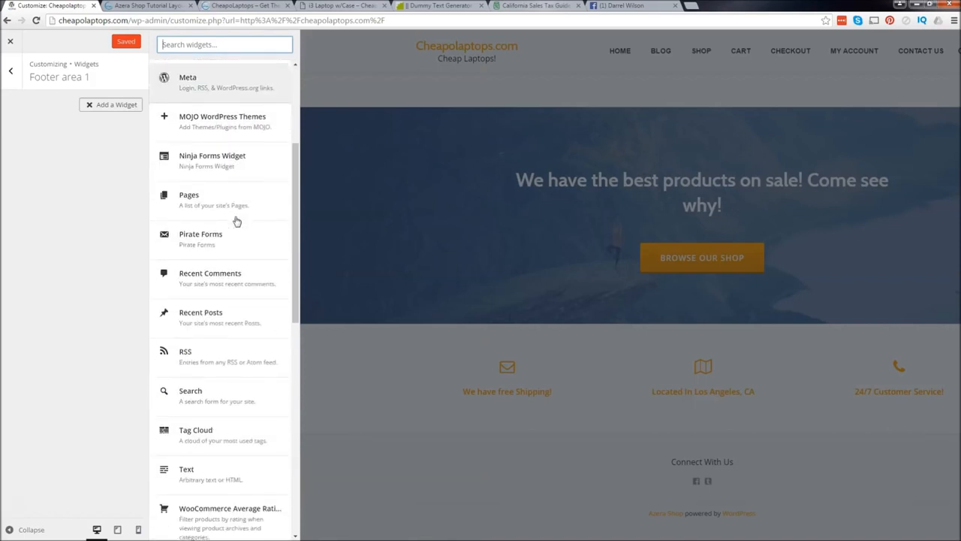
click(217, 423)
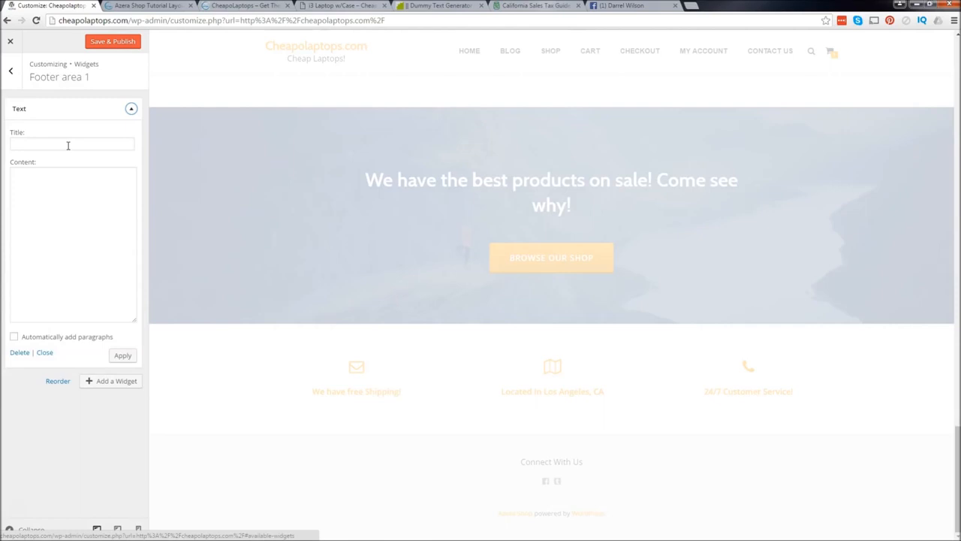
Step: Title the Text widget "About Us", paste the copied company paragraph as its content, and publish the changes
click(67, 144)
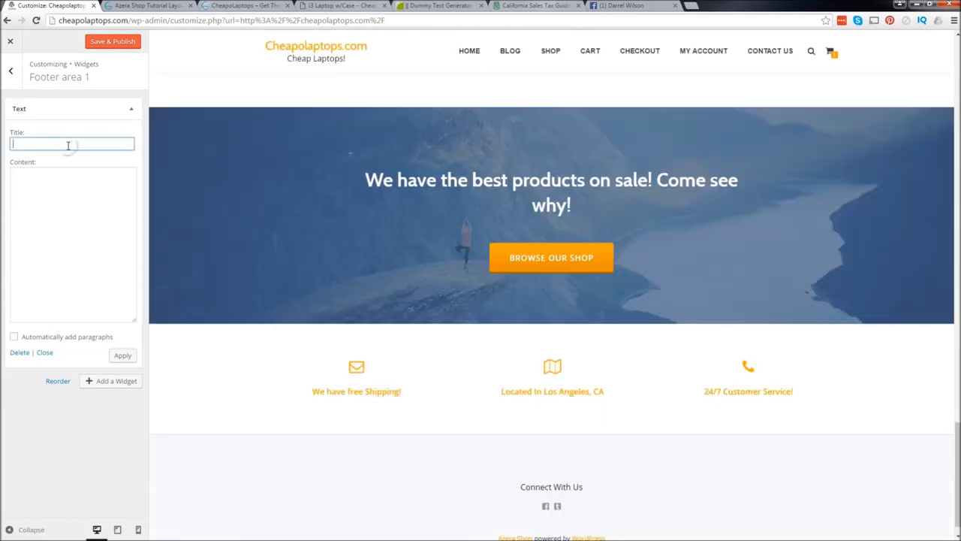
key(Tab)
key(ctrl+v)
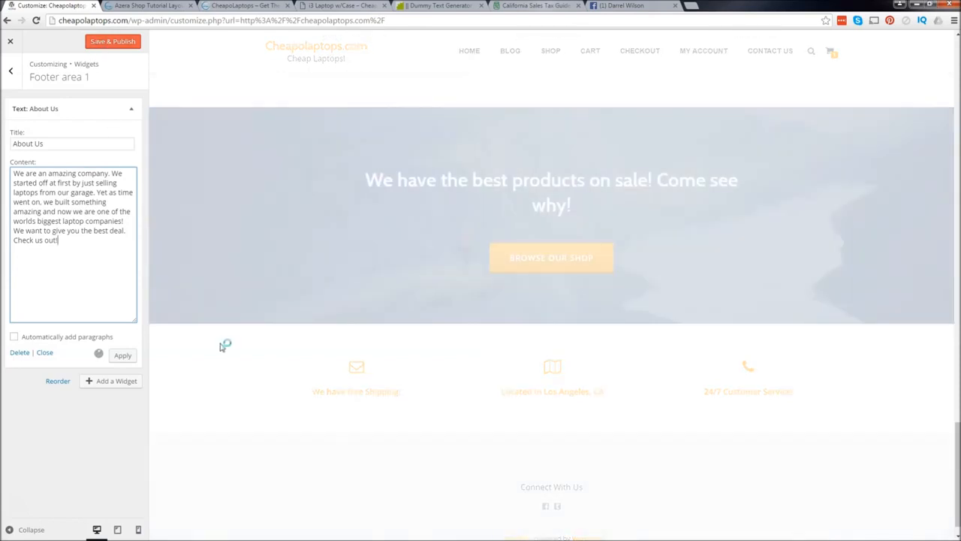
scroll(259, 390, down, 3)
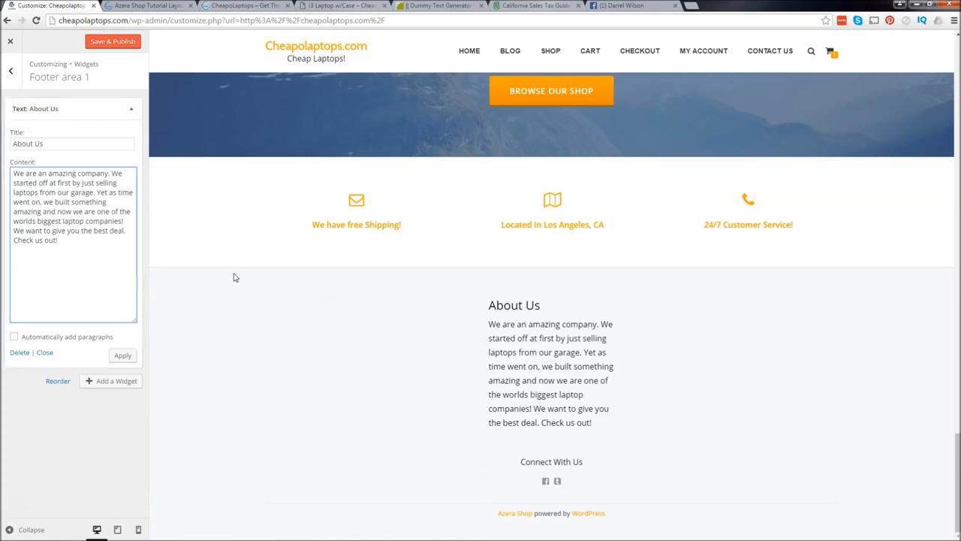
click(118, 45)
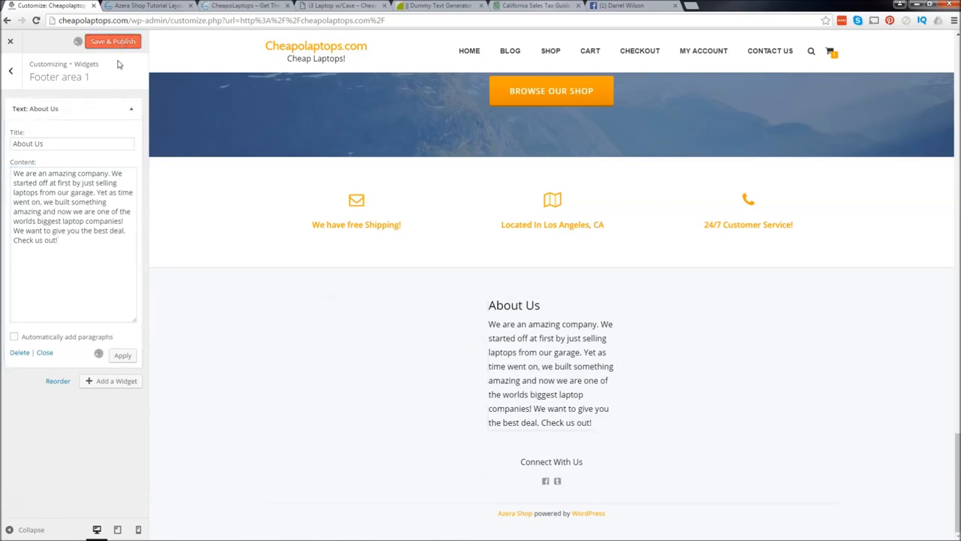
Step: Add the WooCommerce Recently Viewed widget to Footer area 2 with its default settings and publish the changes
click(11, 73)
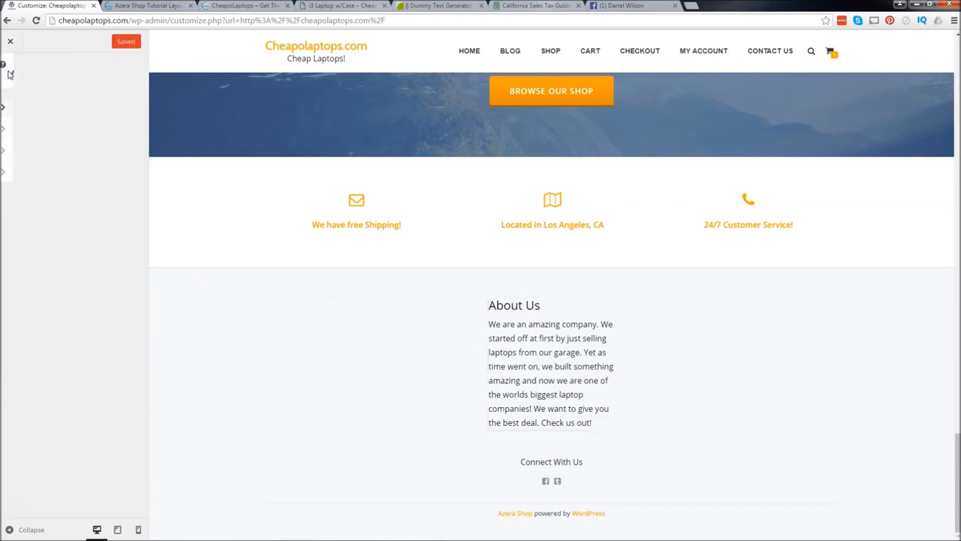
click(16, 130)
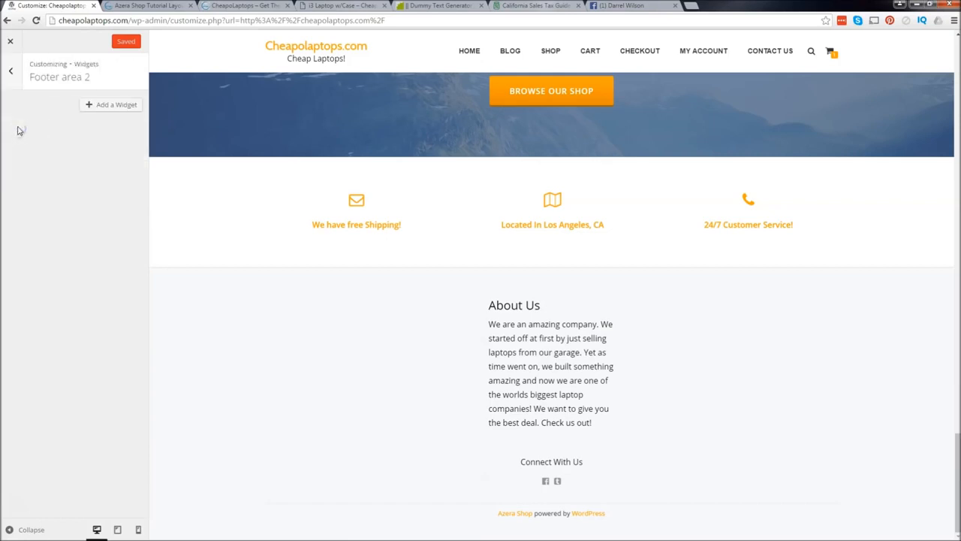
click(113, 105)
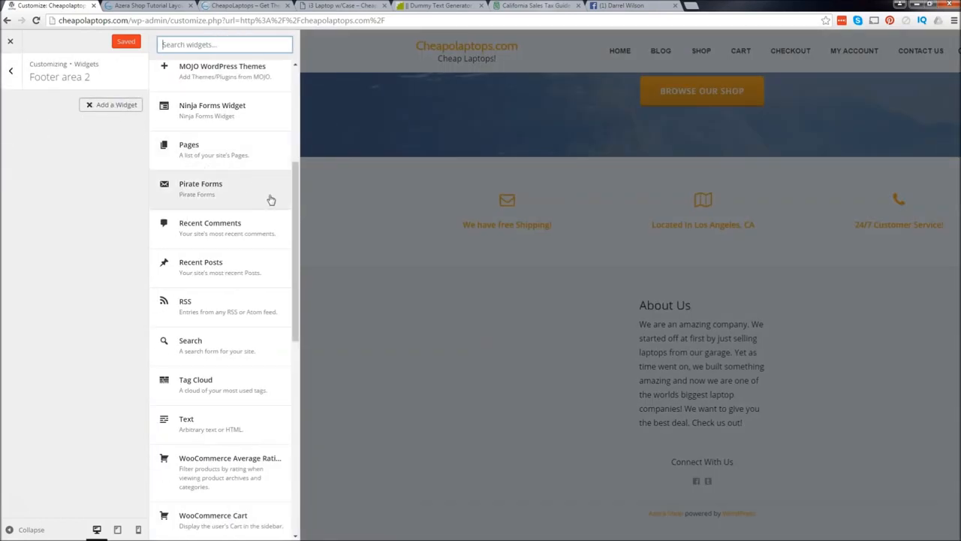
scroll(260, 191, down, 3)
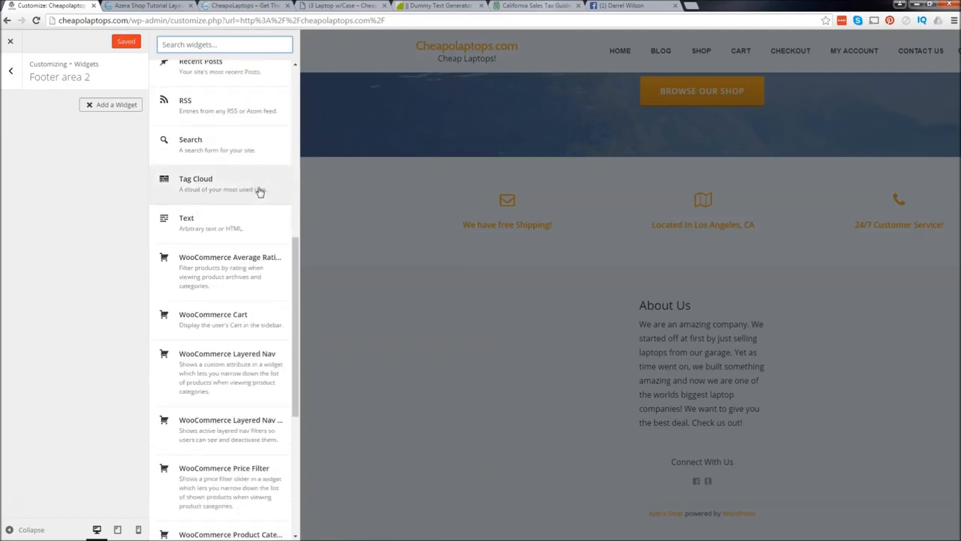
scroll(255, 316, down, 3)
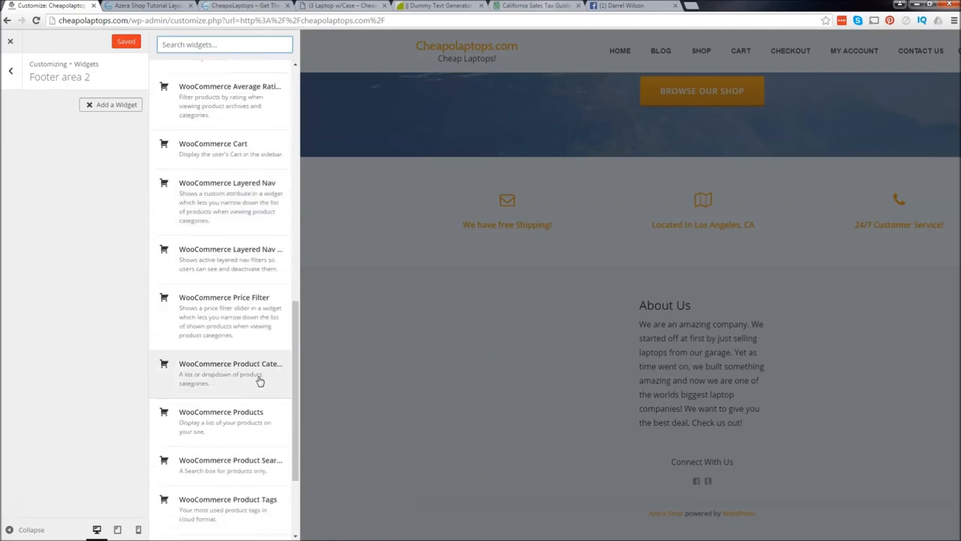
scroll(259, 353, down, 1)
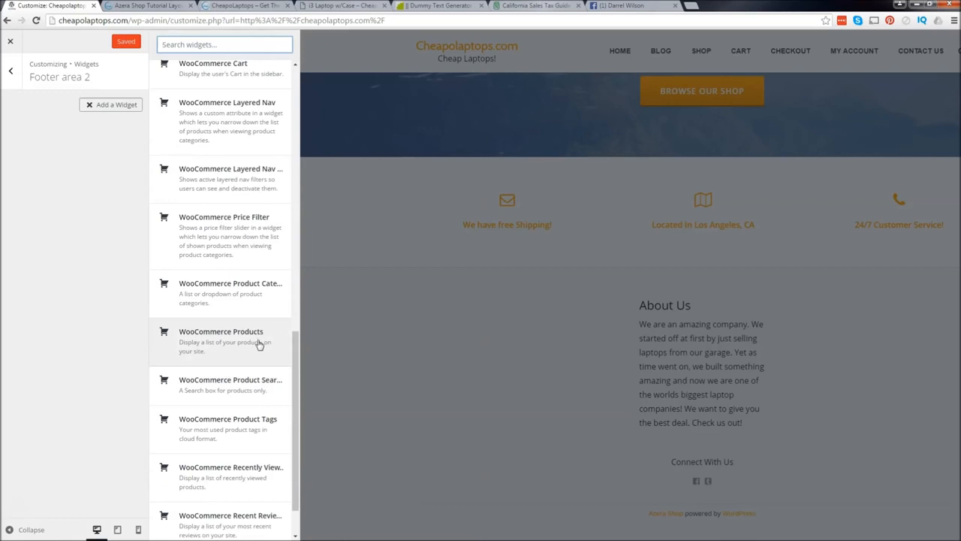
scroll(258, 425, down, 1)
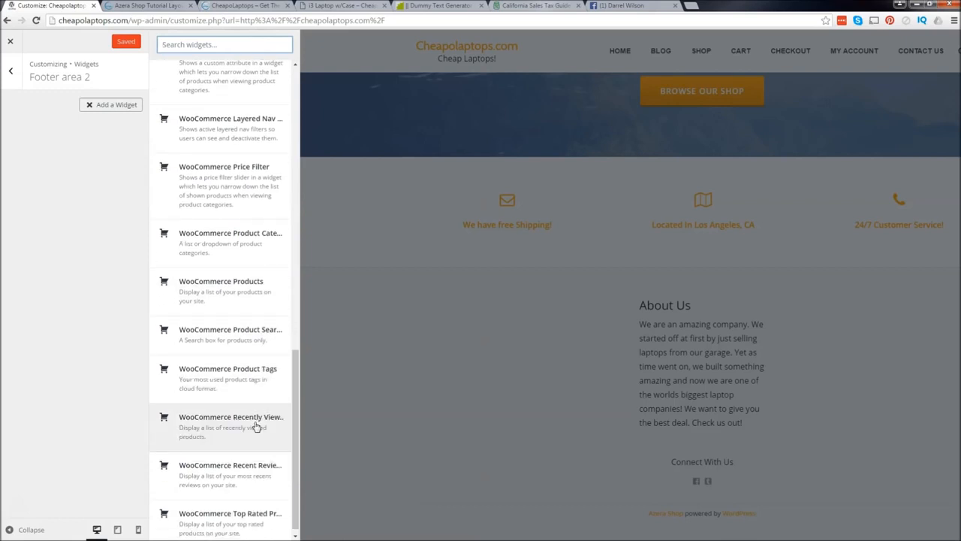
click(255, 427)
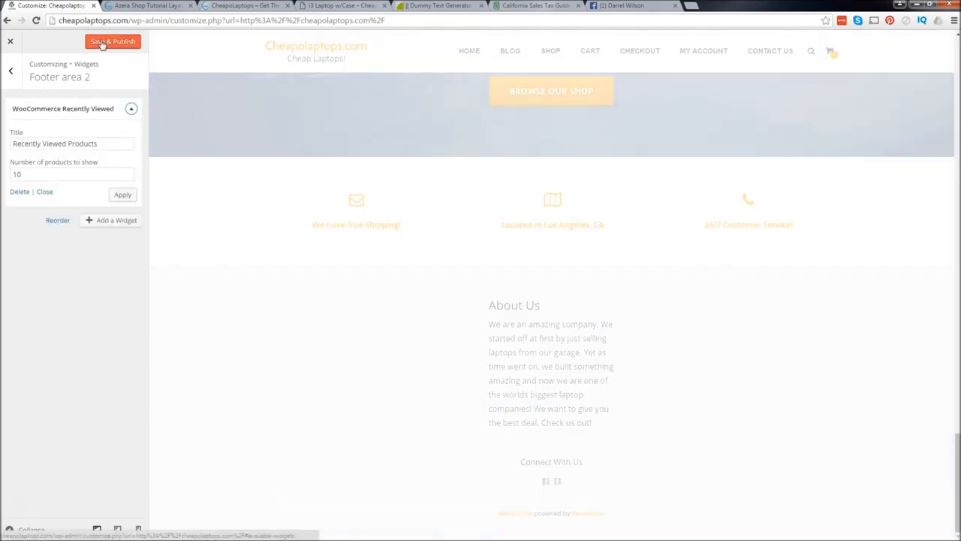
click(103, 42)
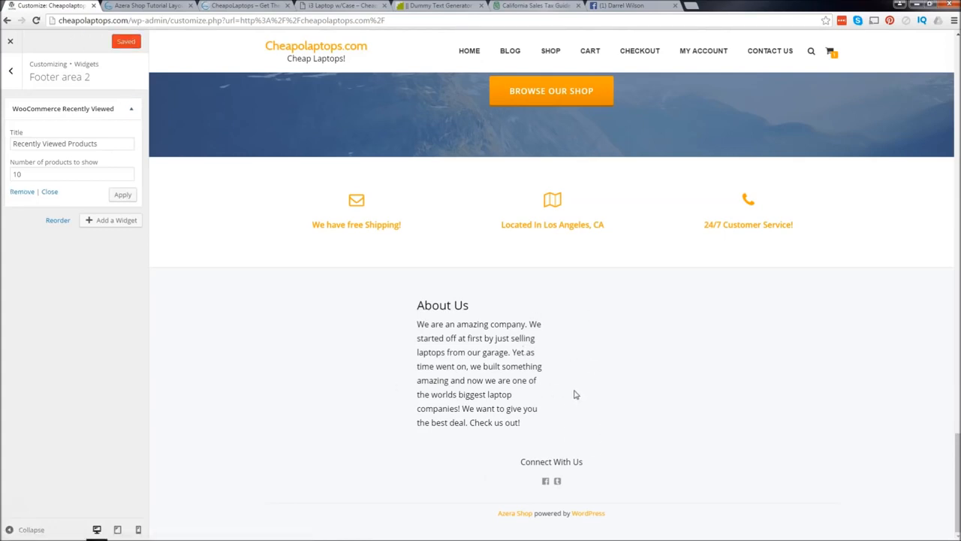
click(10, 74)
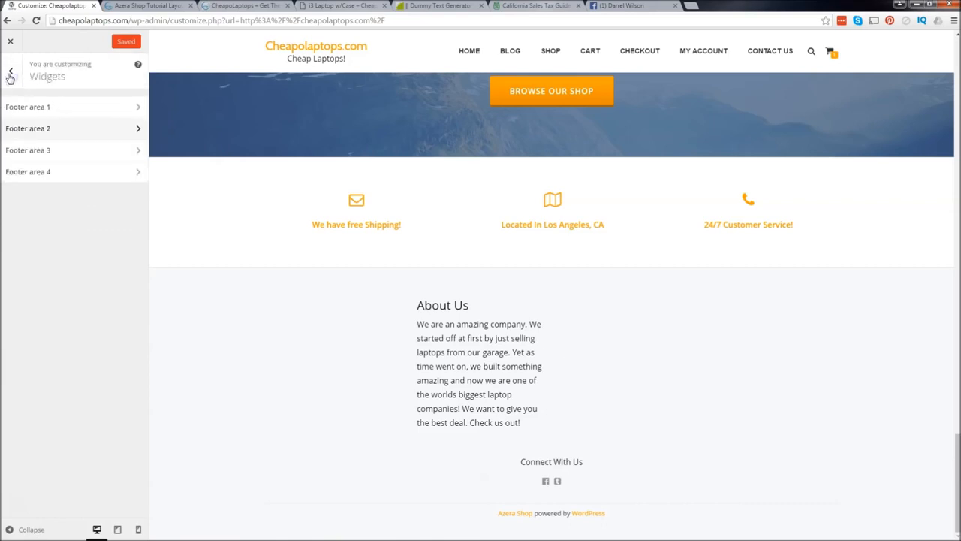
Step: Add a Pages widget with its default settings to Footer area 3 and publish the changes
click(22, 151)
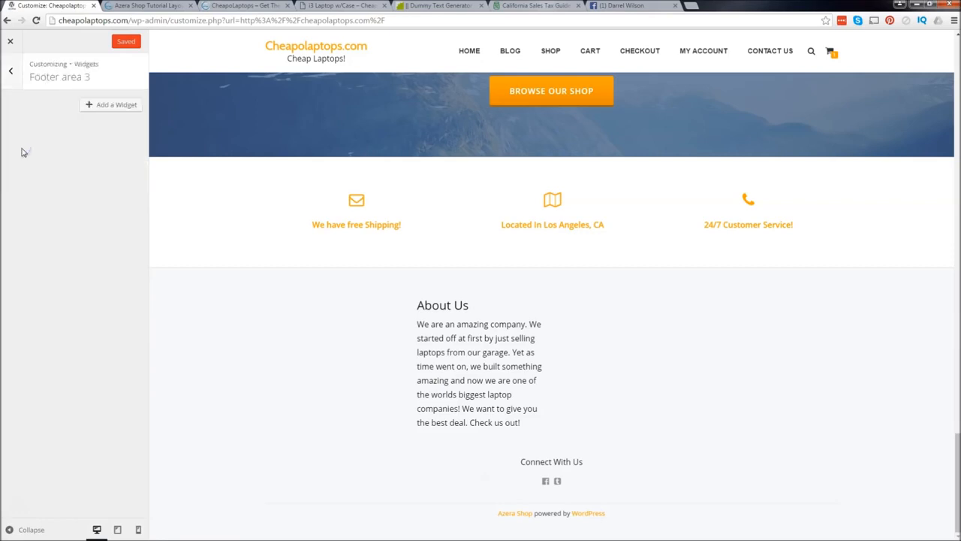
click(105, 106)
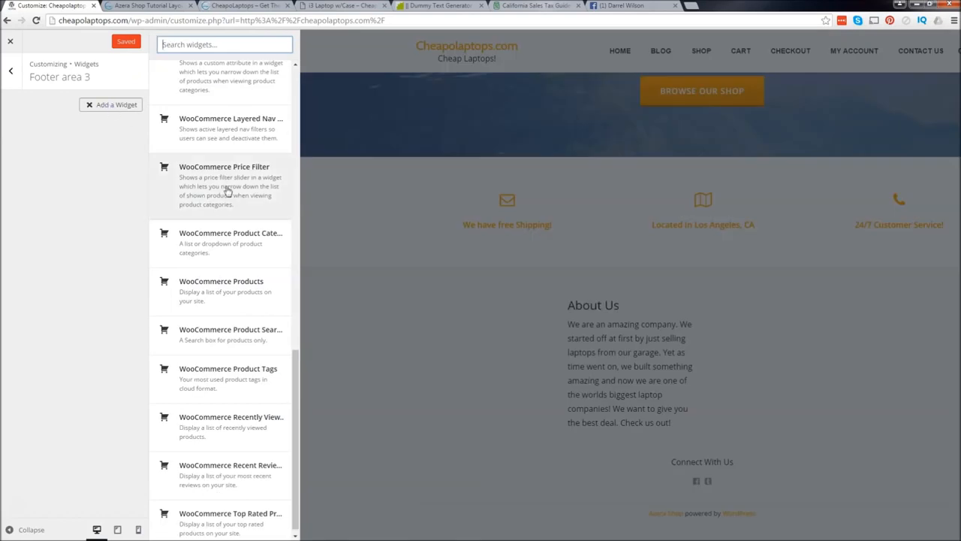
scroll(220, 326, up, 7)
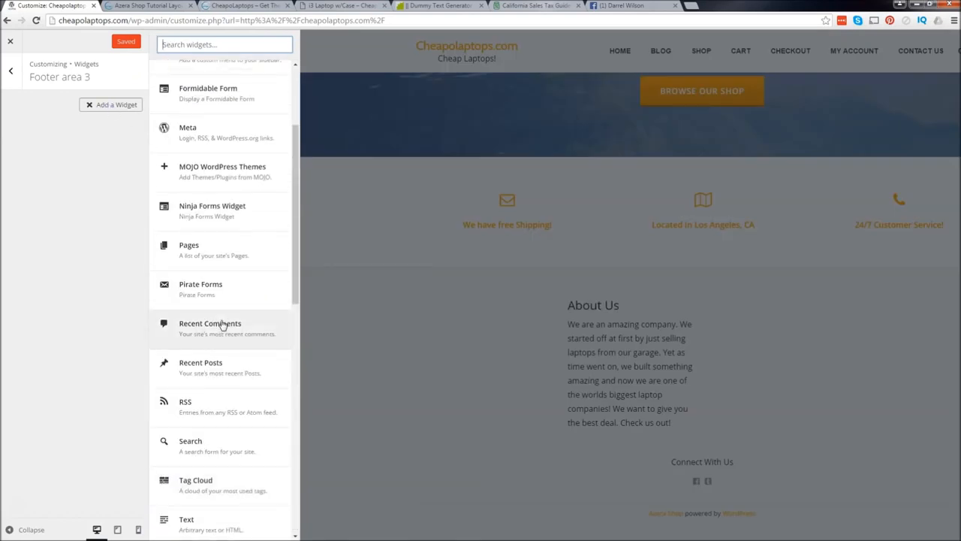
scroll(221, 315, up, 3)
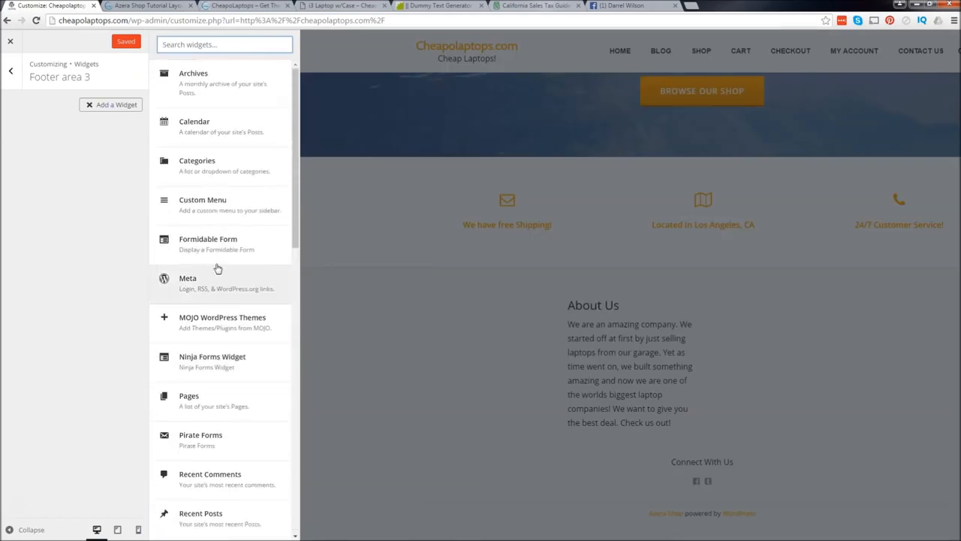
scroll(218, 222, down, 3)
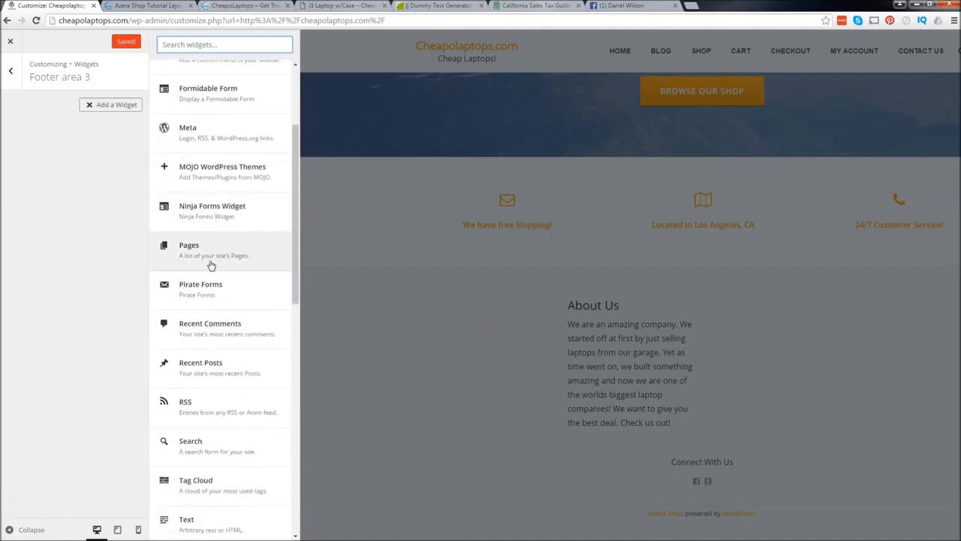
click(199, 251)
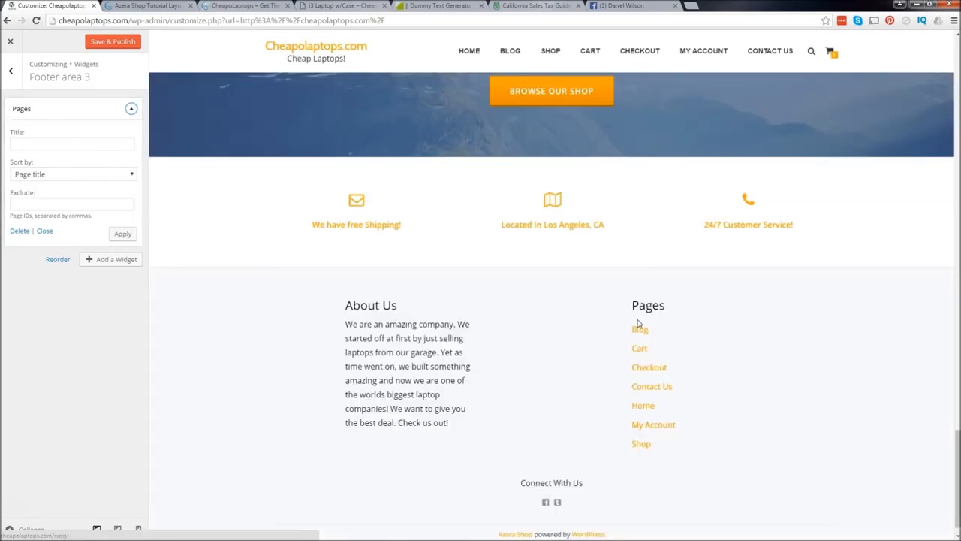
click(108, 42)
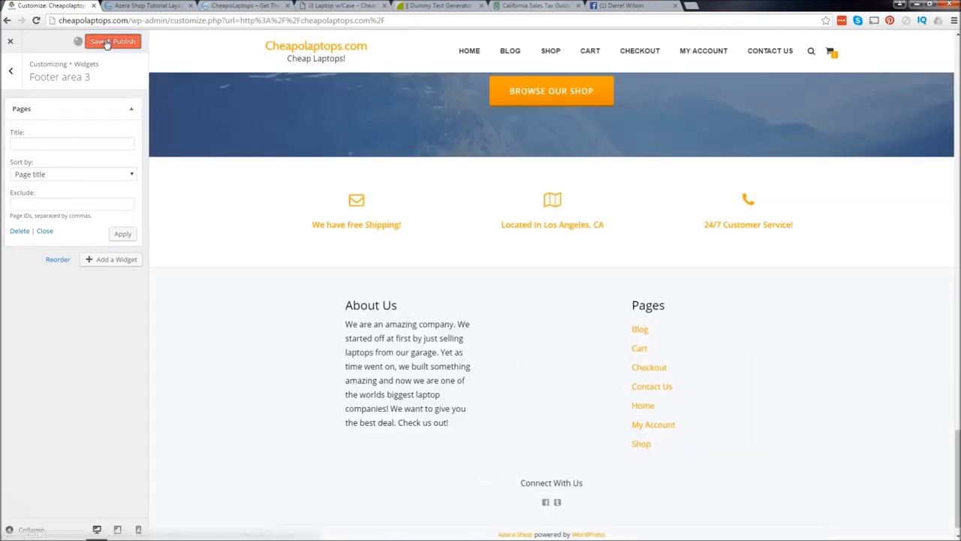
Step: Add the WooCommerce Recent Reviews widget to Footer area 4 with its default settings and publish the changes
click(13, 72)
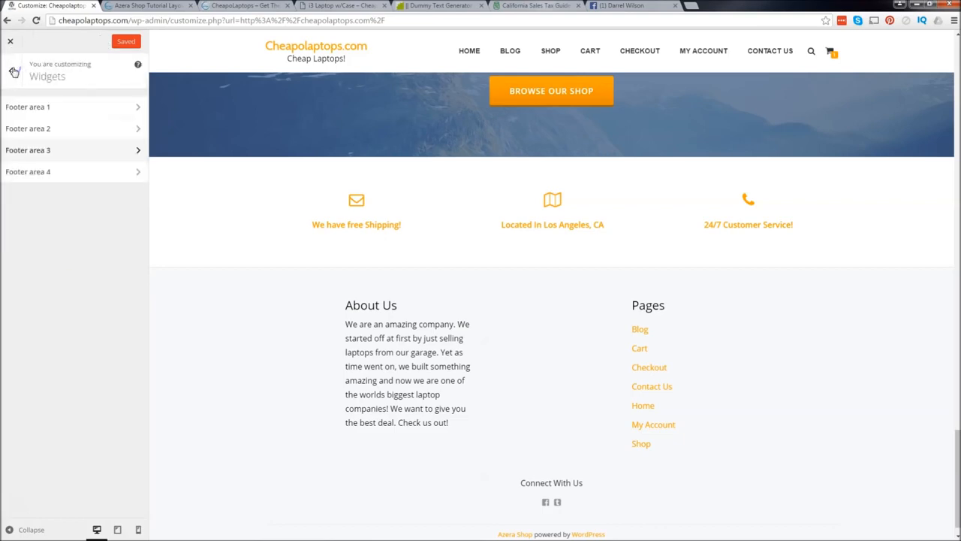
click(33, 173)
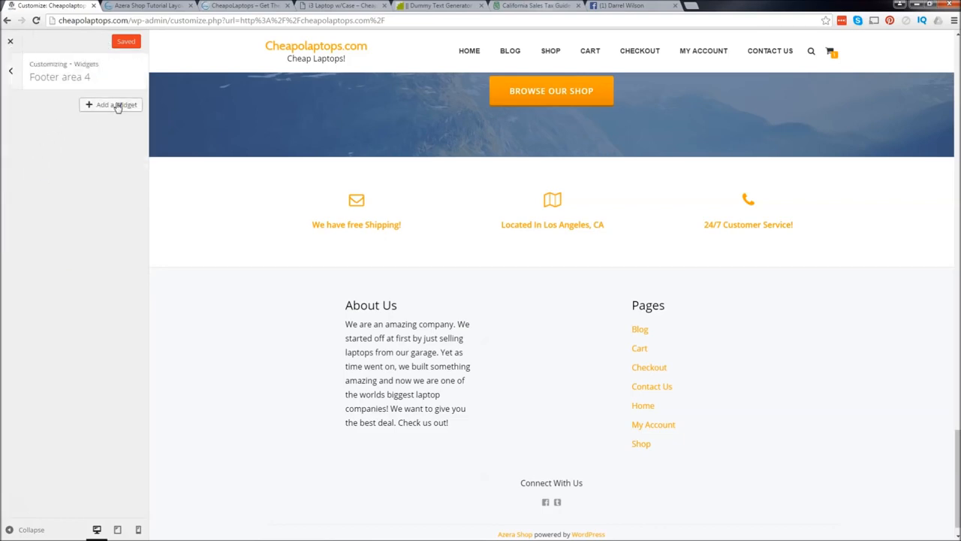
click(116, 105)
scroll(208, 238, down, 5)
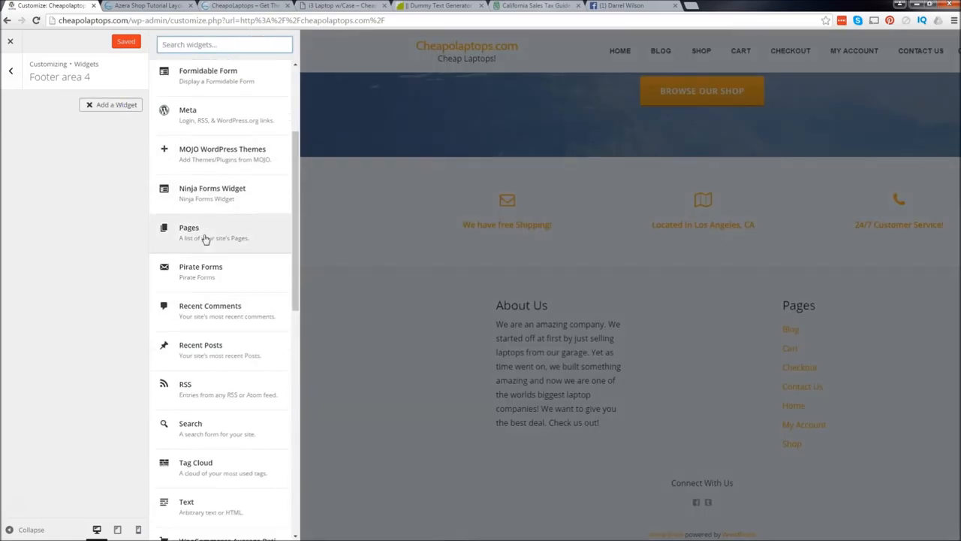
scroll(207, 236, down, 3)
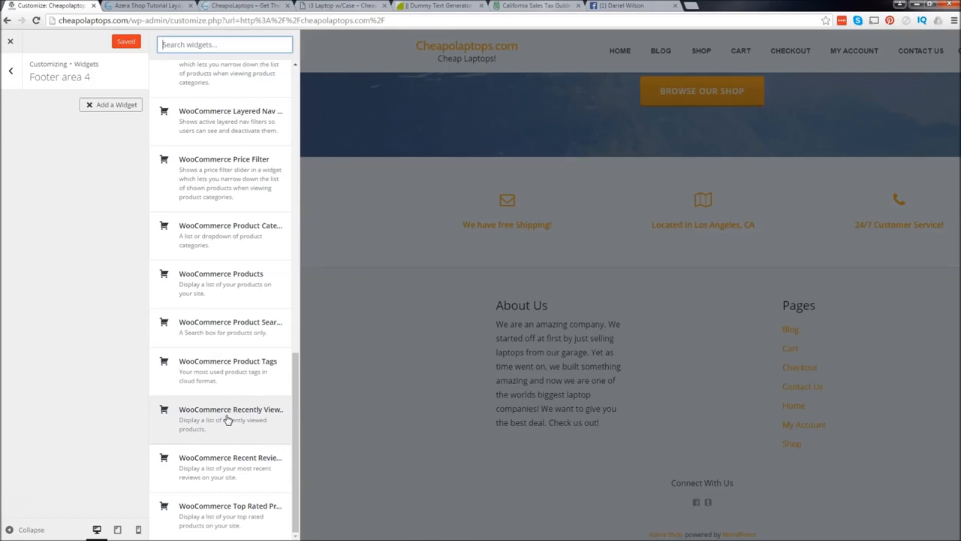
click(254, 466)
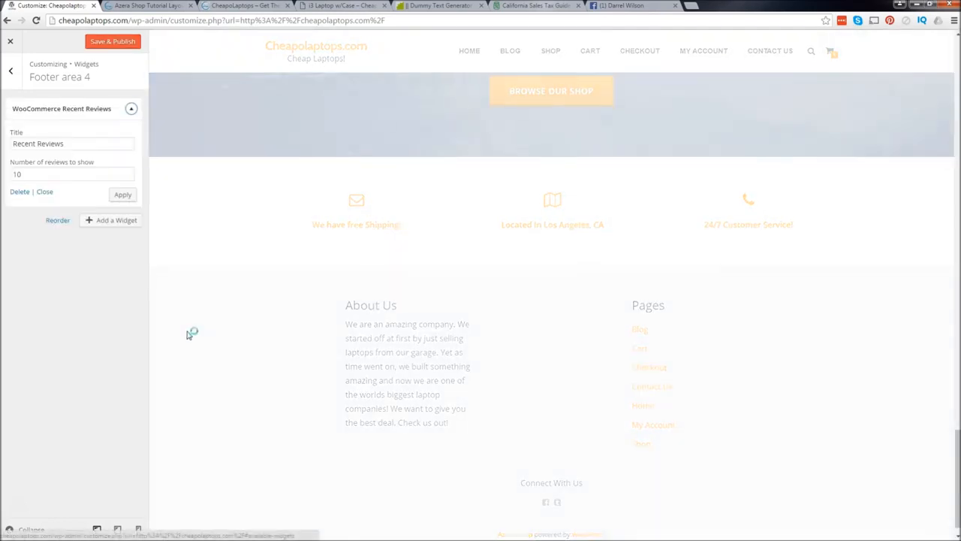
click(126, 43)
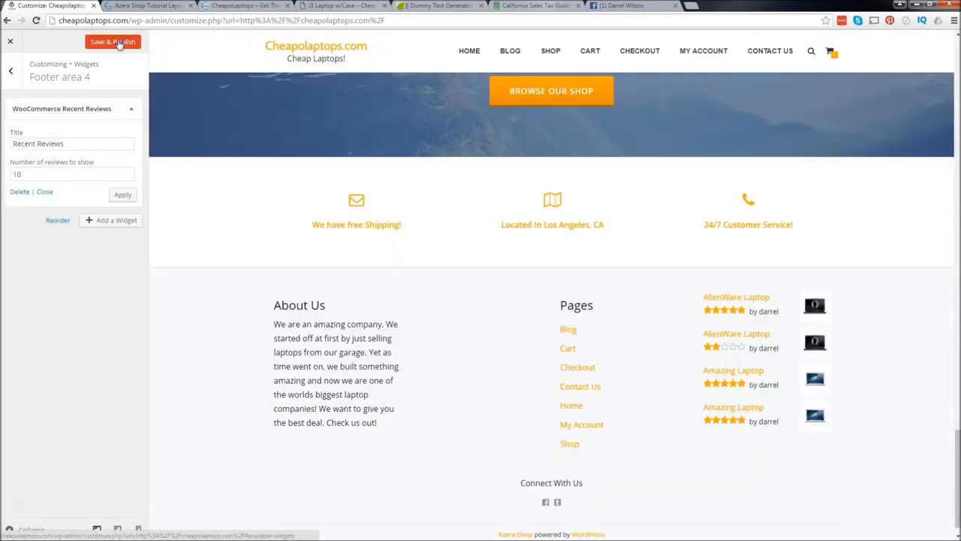
Step: Close the customizer and check the footer widgets at the end of the live home page
click(8, 41)
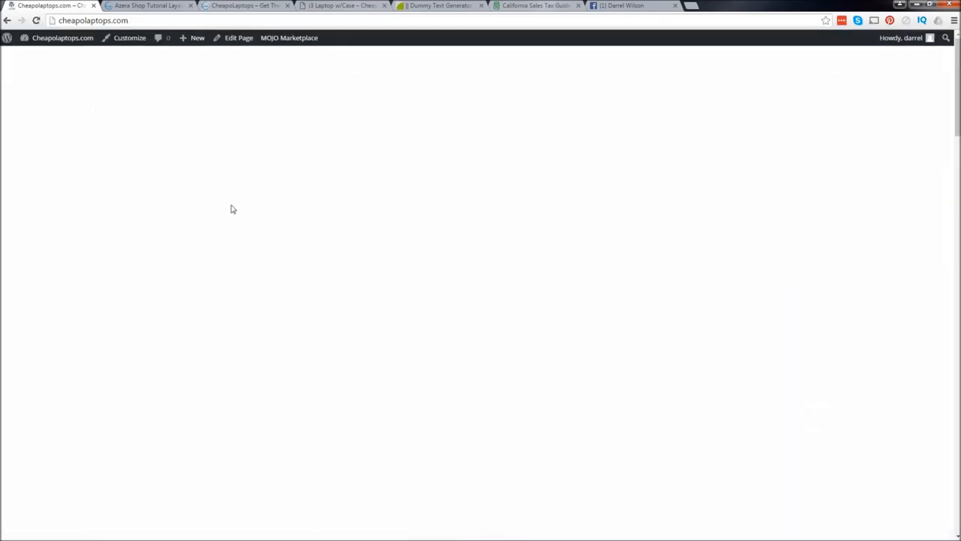
scroll(269, 250, down, 7)
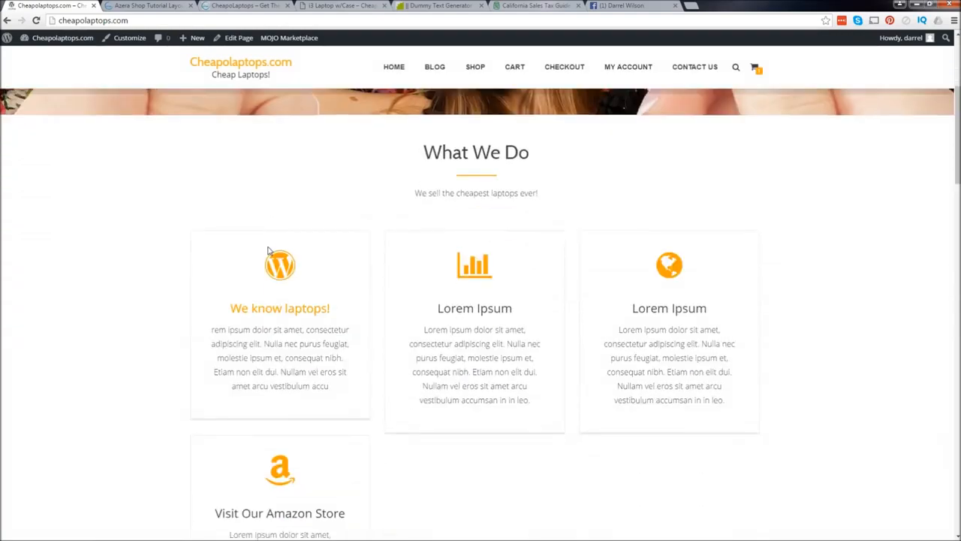
scroll(267, 250, down, 15)
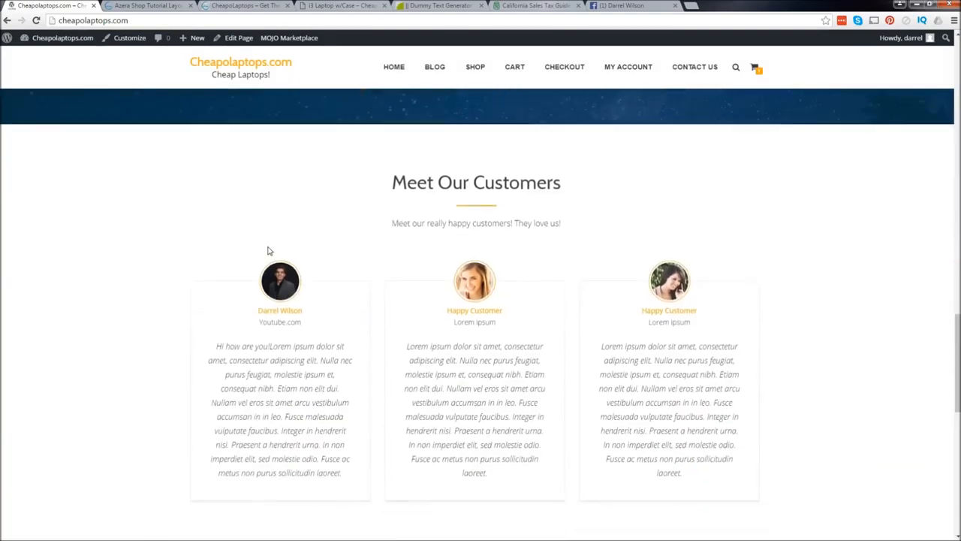
scroll(269, 251, down, 5)
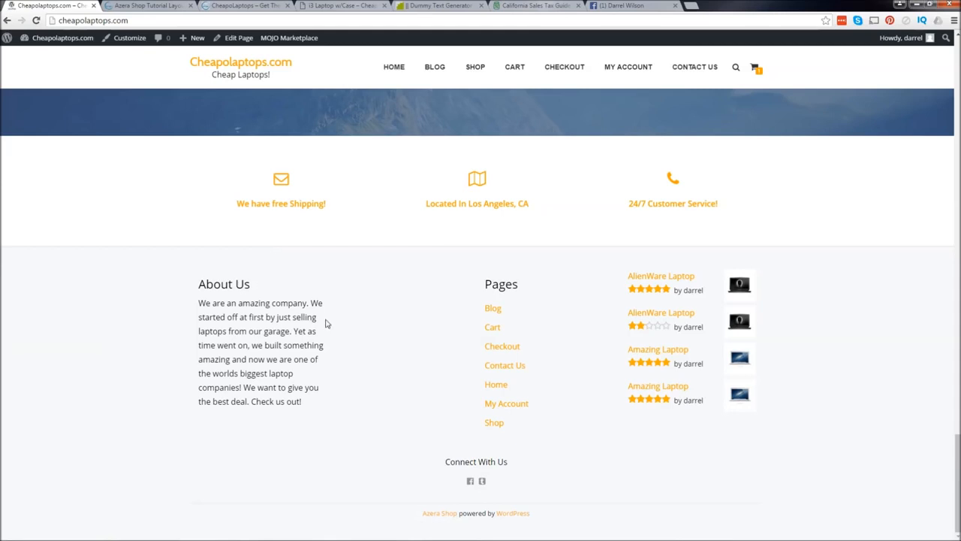
Step: Visit the shop and open the AlienWare Laptop, Amazing Laptop and i3 Laptop product pages one after another
click(481, 67)
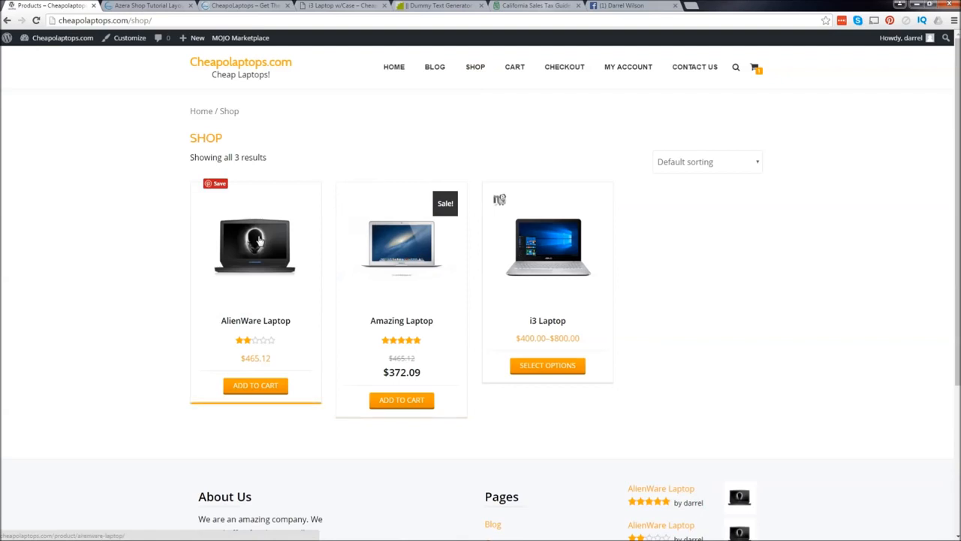
click(258, 239)
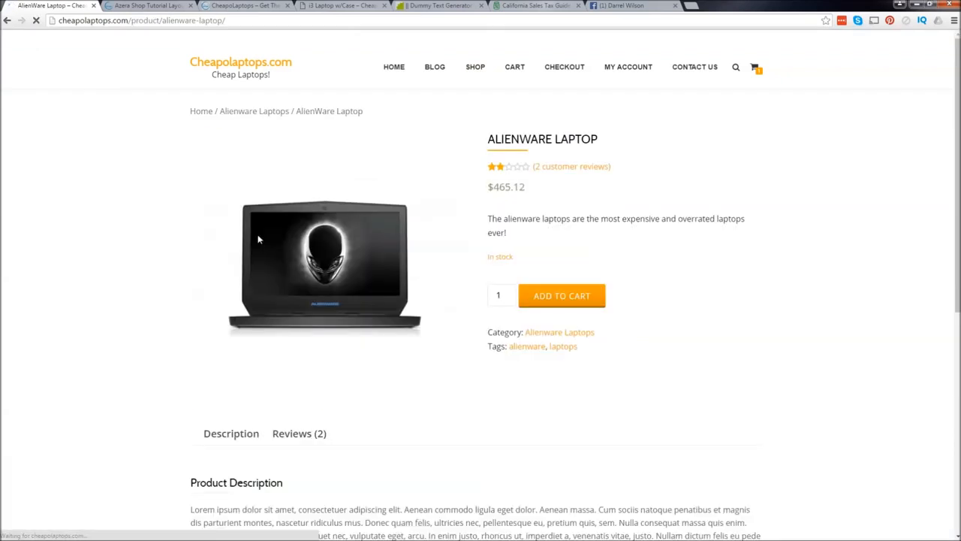
key(alt+Left)
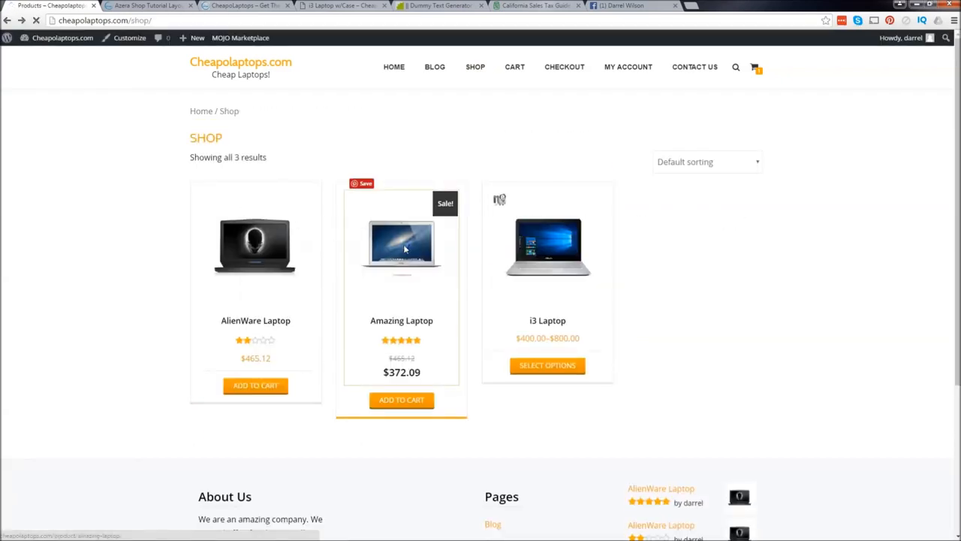
click(403, 247)
key(alt+Left)
click(553, 248)
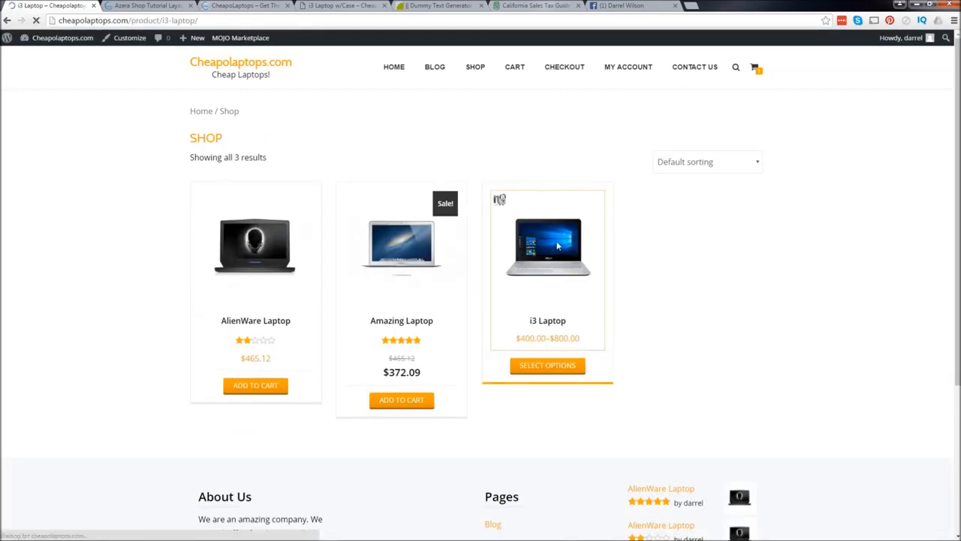
Step: Return to the home page and check the recently viewed products in the footer
click(393, 67)
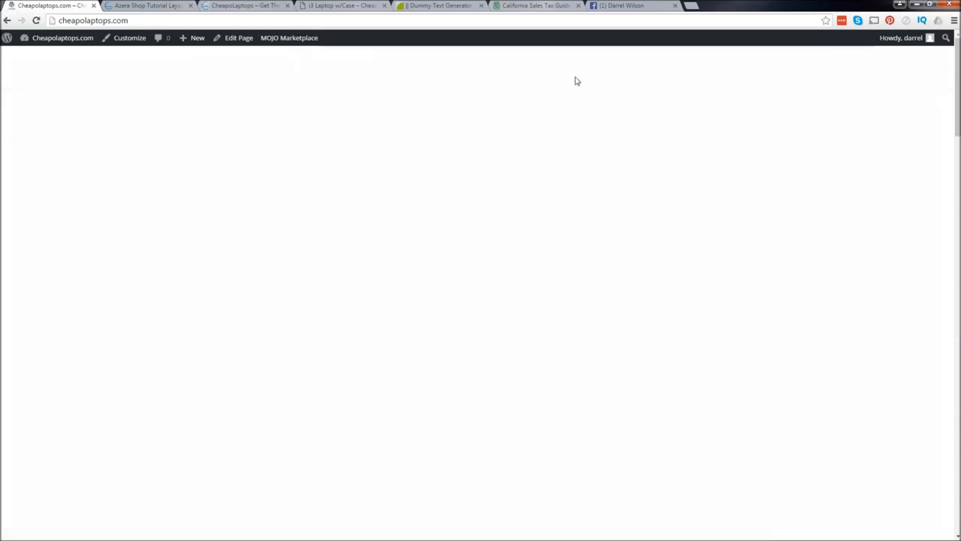
scroll(751, 96, down, 6)
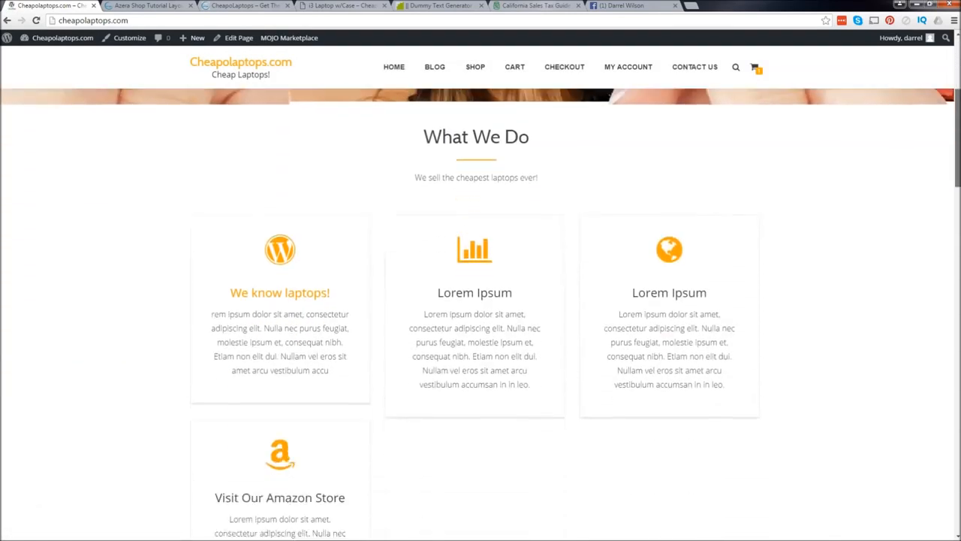
scroll(481, 300, down, 18)
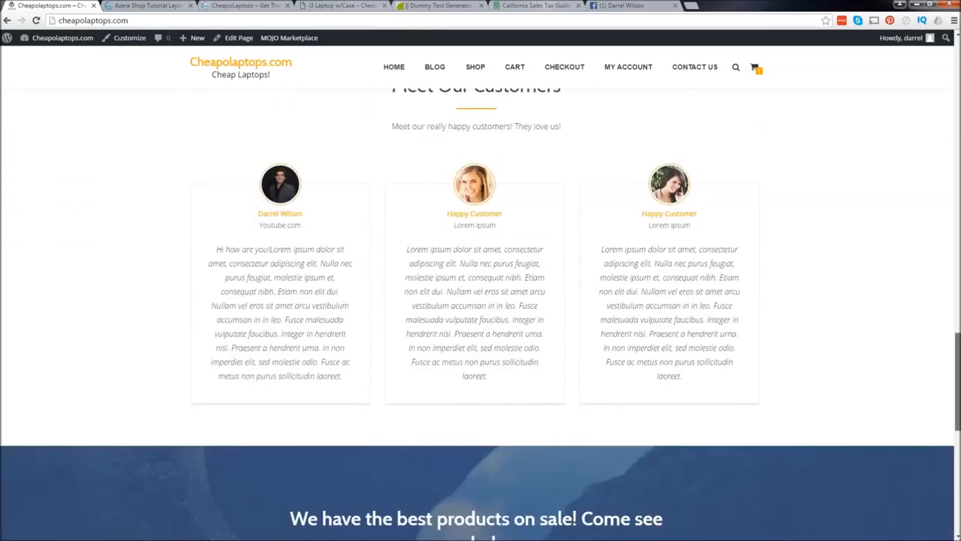
scroll(619, 343, down, 4)
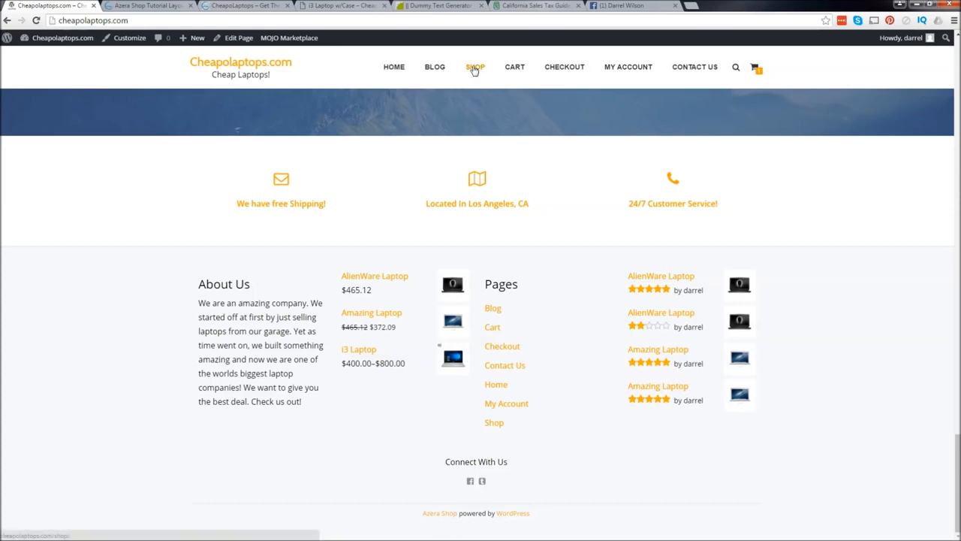
scroll(496, 172, up, 10)
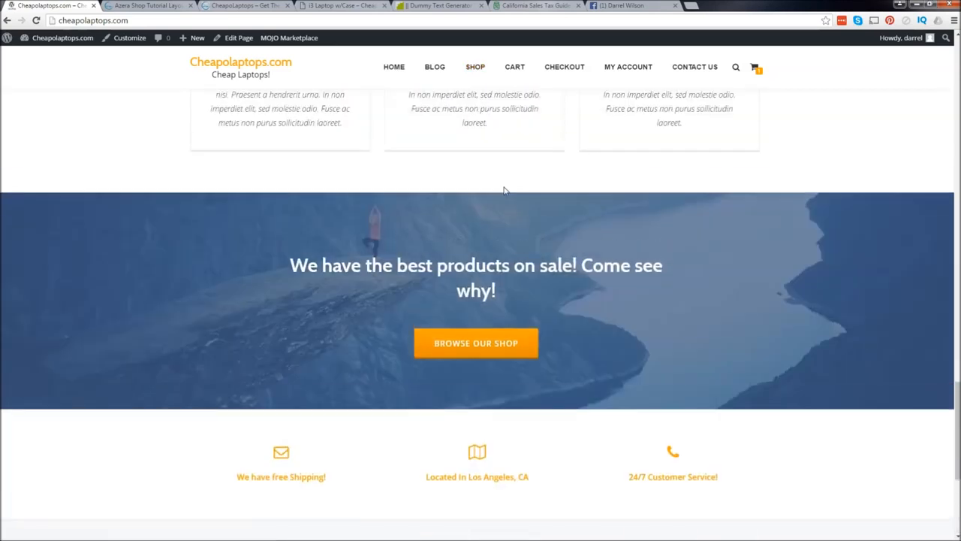
scroll(650, 90, up, 10)
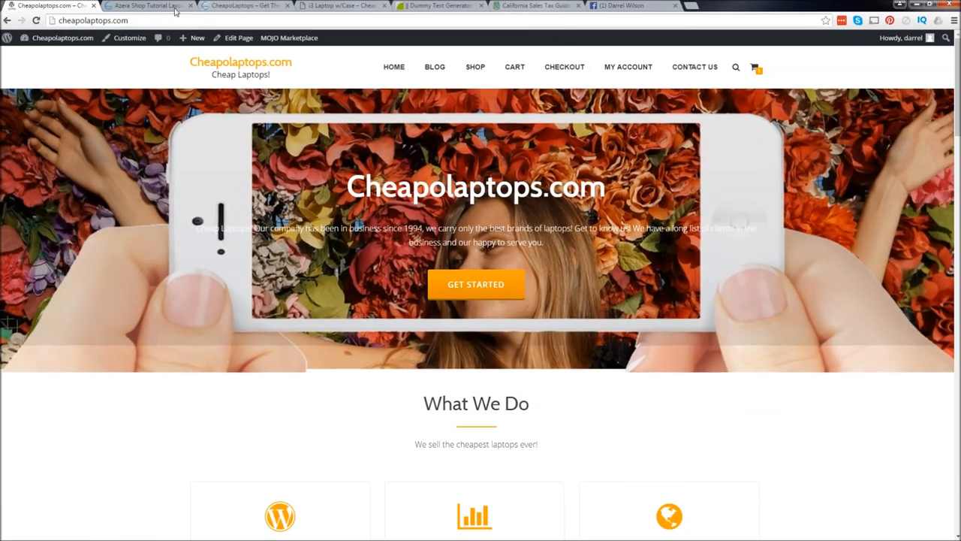
Step: Change the Shop item's navigation label to "Laptops" in Menu 1 of the customizer and publish the changes
click(137, 40)
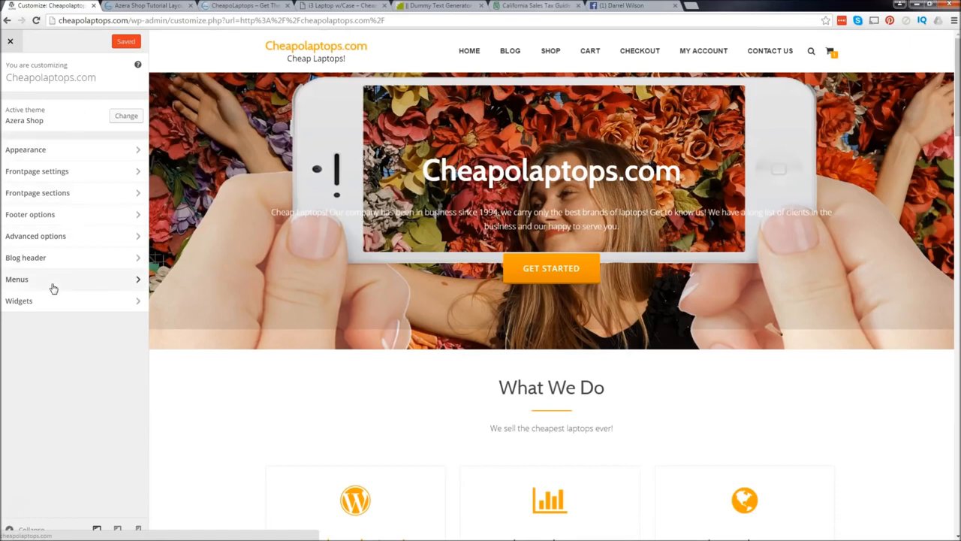
click(53, 286)
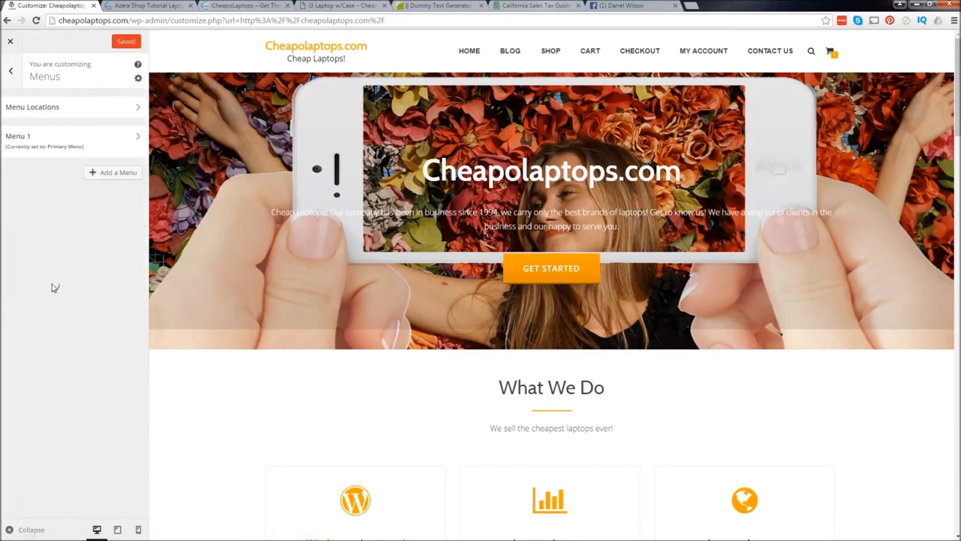
click(85, 144)
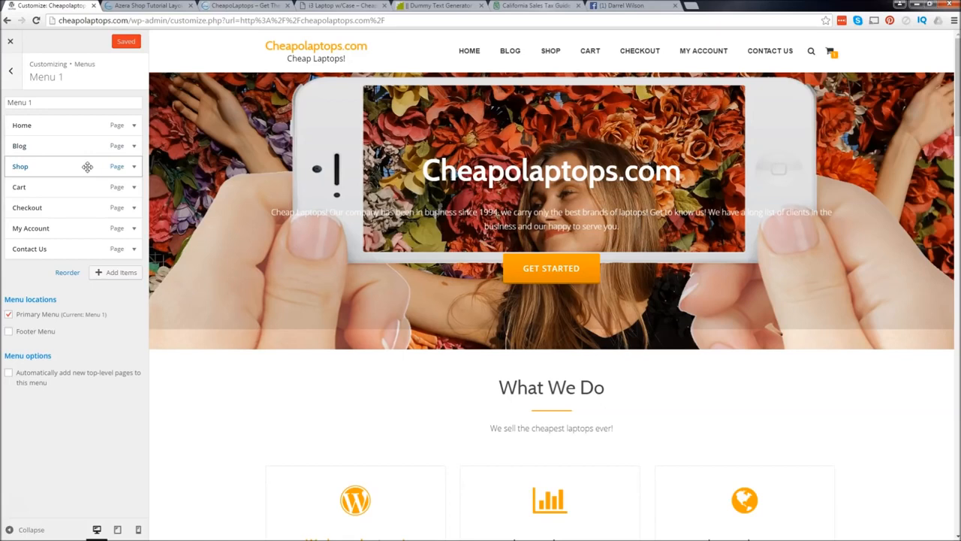
click(134, 167)
double_click(104, 198)
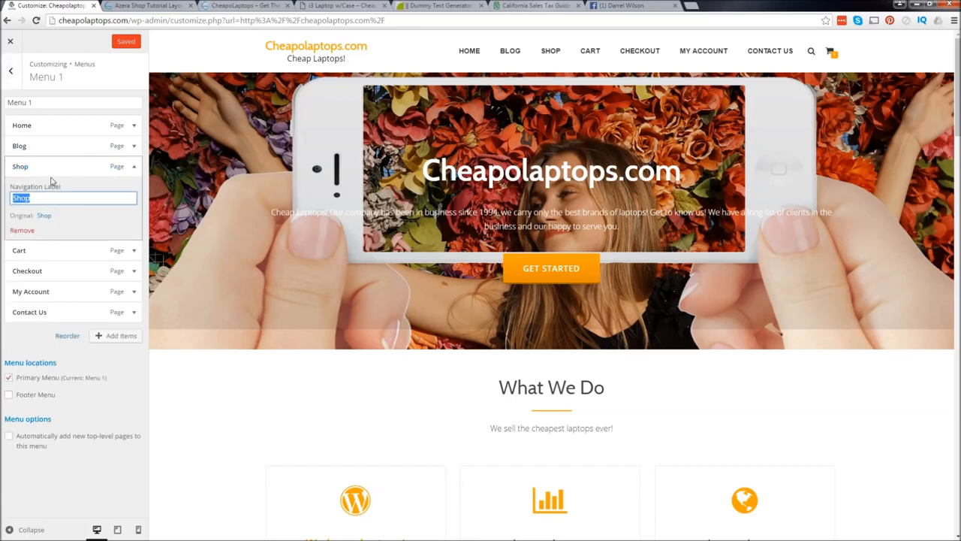
text(Laptops!)
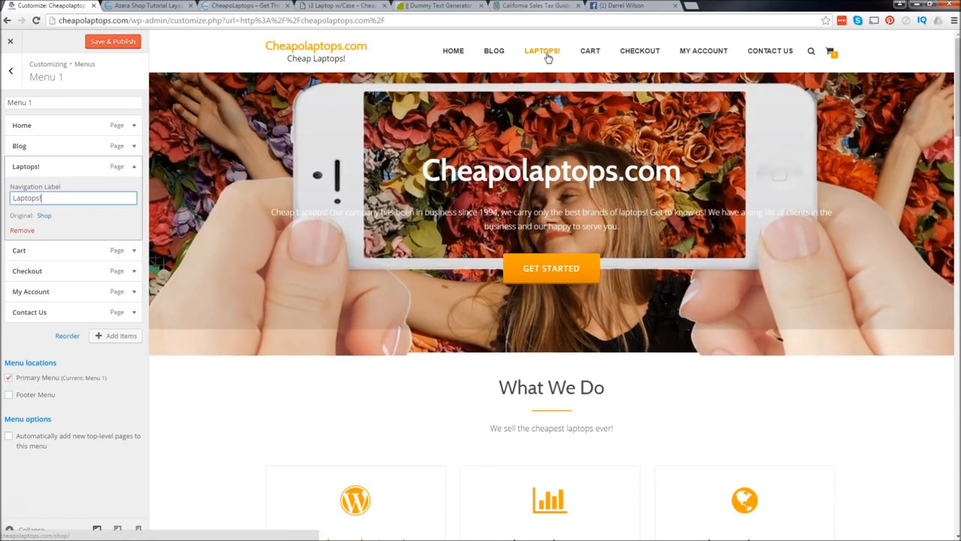
key(BackSpace)
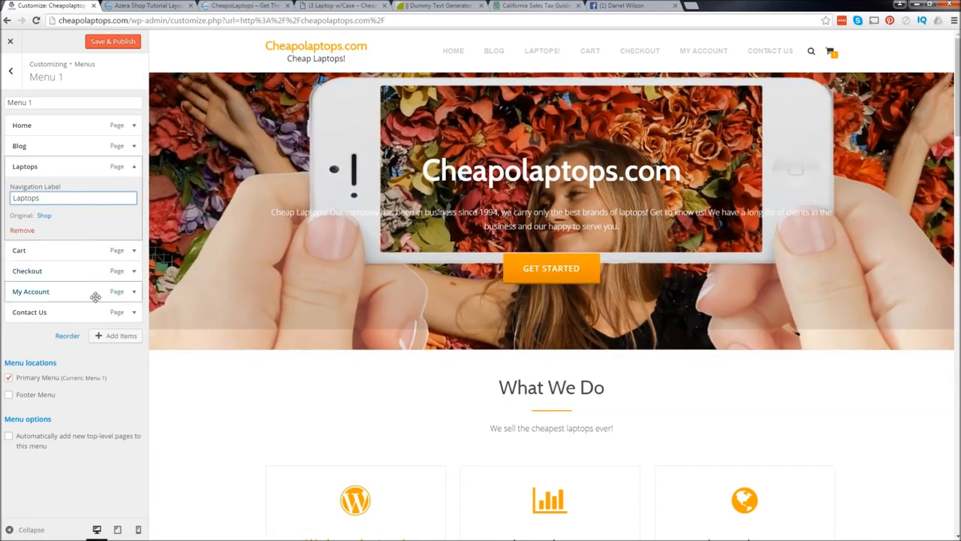
click(115, 42)
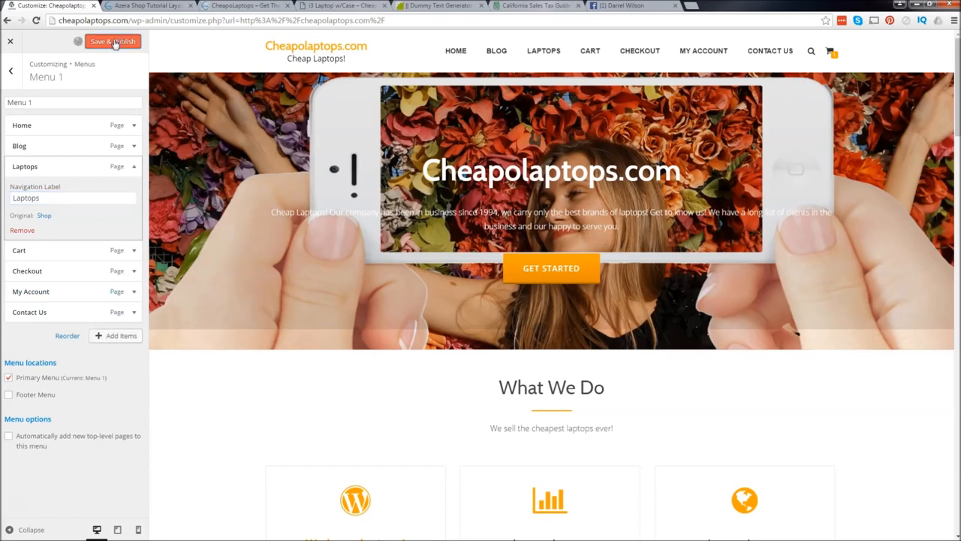
Step: Add the Amazing Laptops, Alienware Laptops and i3 laptop product categories to Menu 1
click(118, 338)
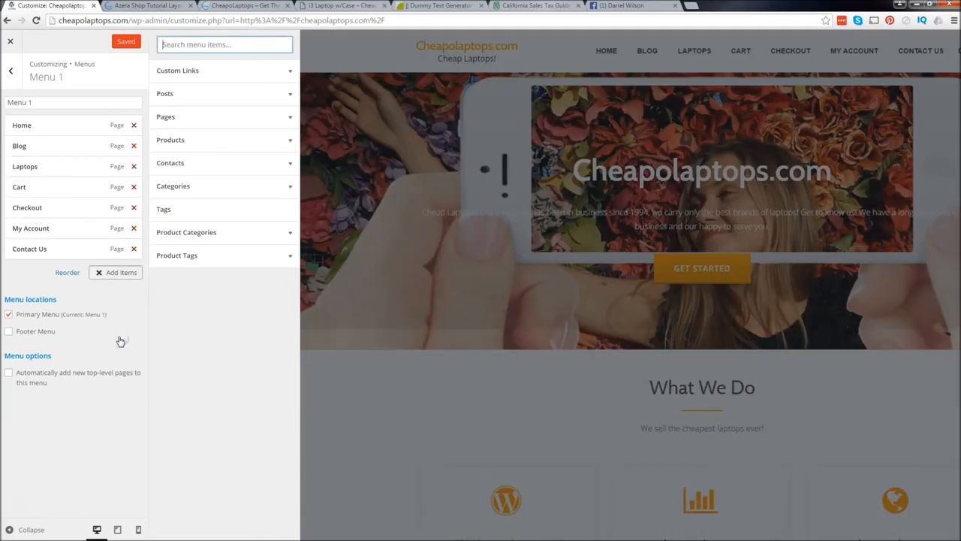
click(194, 235)
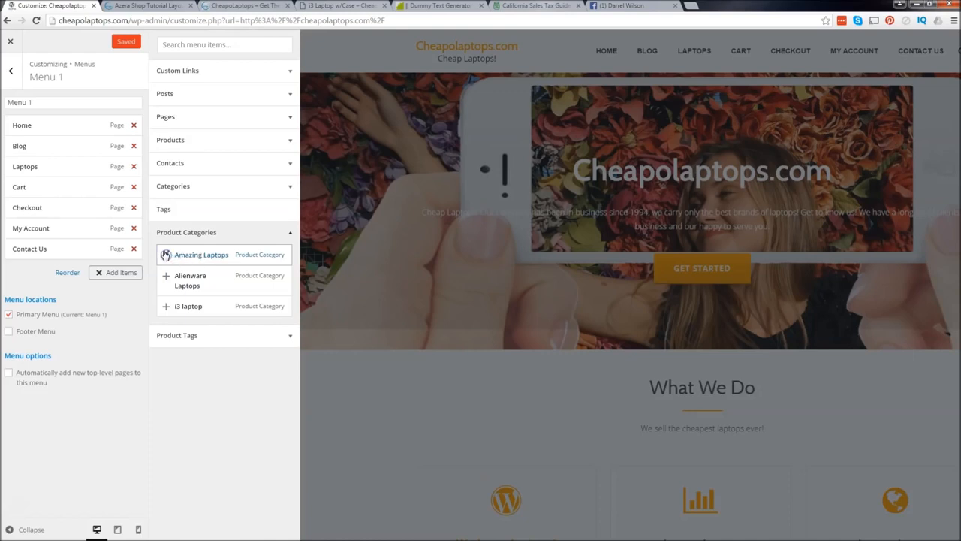
click(165, 254)
click(166, 274)
click(166, 305)
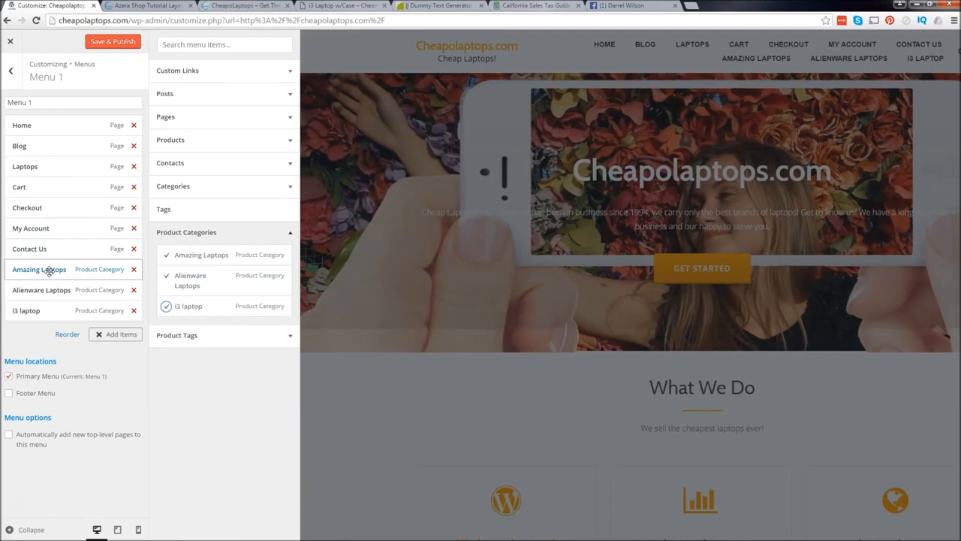
Step: Nest Amazing Laptops and Alienware Laptops under Laptops, with i3 laptop under Alienware Laptops, and publish the menu
drag(48, 270, 60, 189)
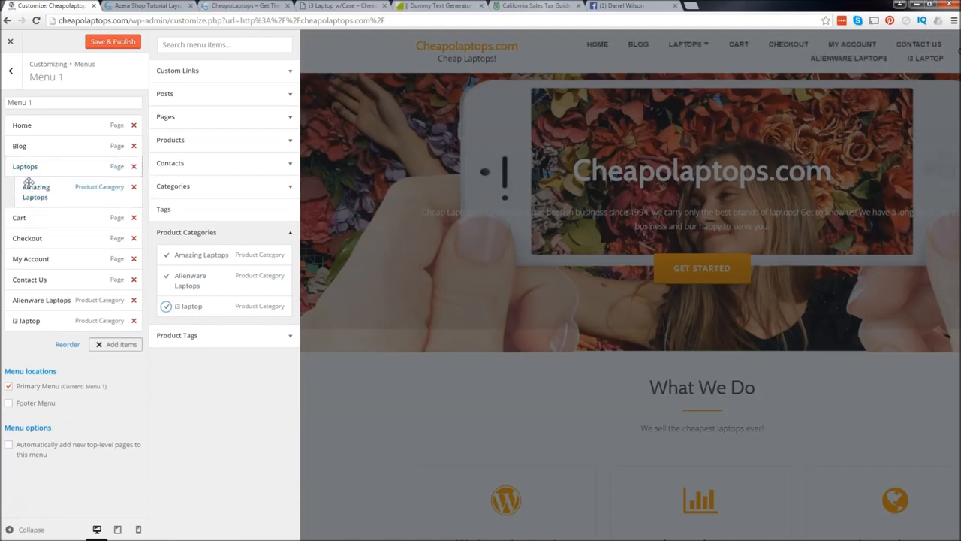
drag(64, 300, 66, 223)
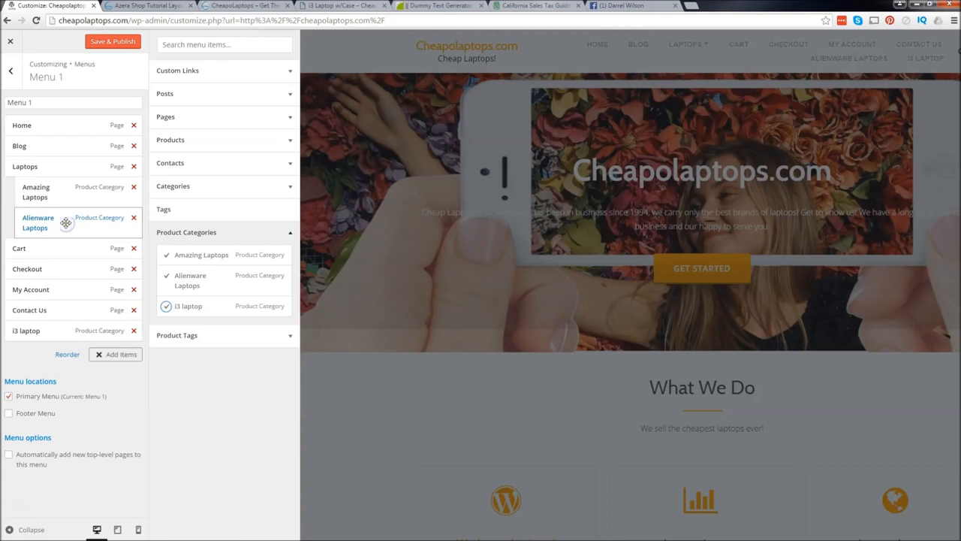
drag(58, 334, 70, 248)
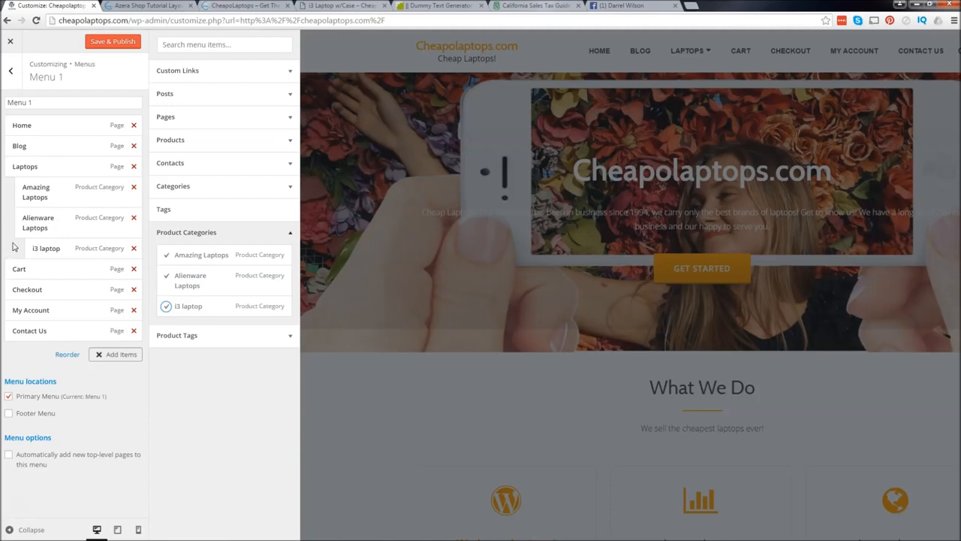
click(107, 42)
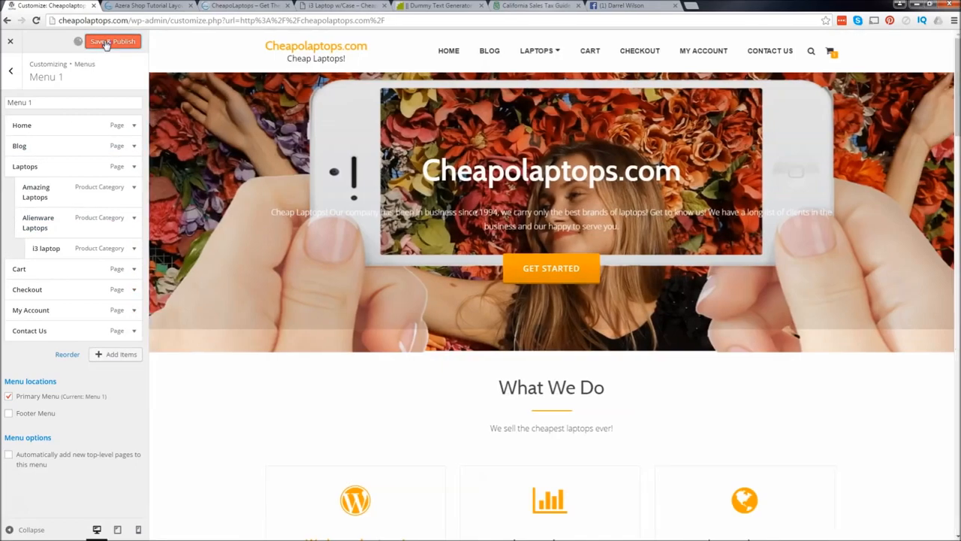
Step: Close the customizer and check the Laptops dropdown and its Alienware Laptops submenu on the live home page
click(10, 42)
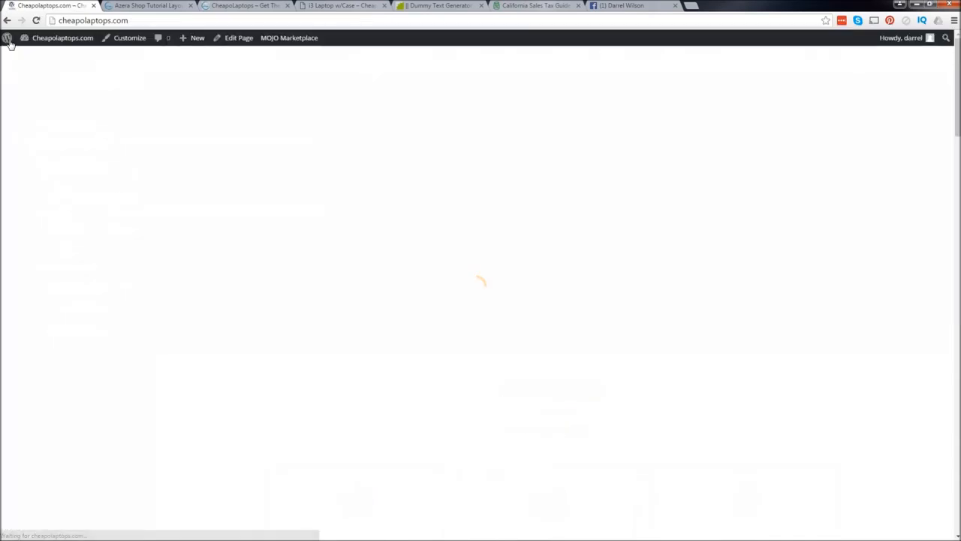
mouse_move(8, 38)
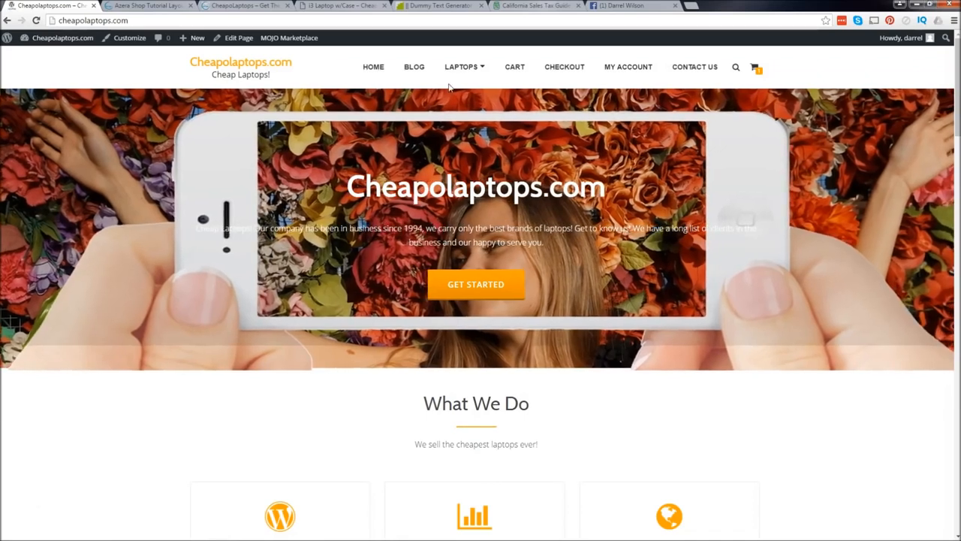
mouse_move(459, 71)
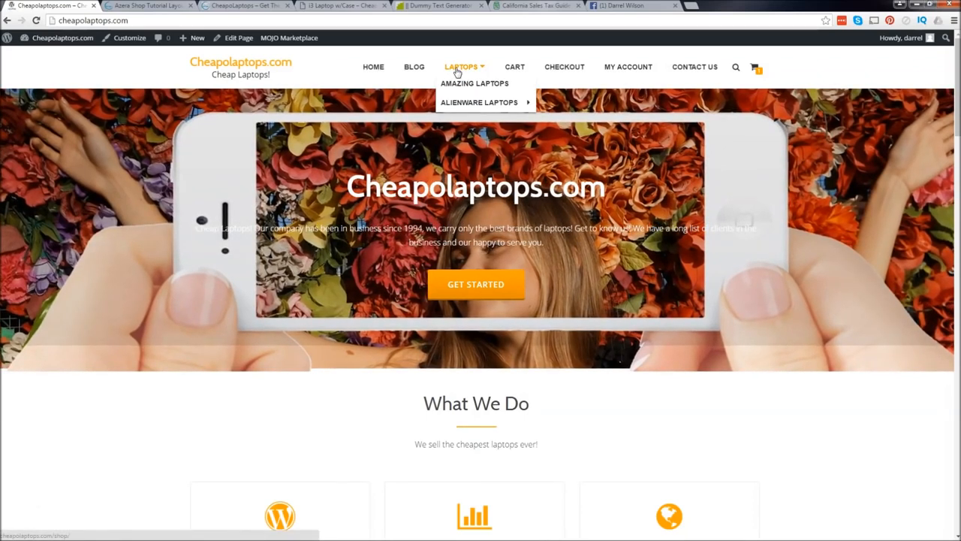
mouse_move(462, 101)
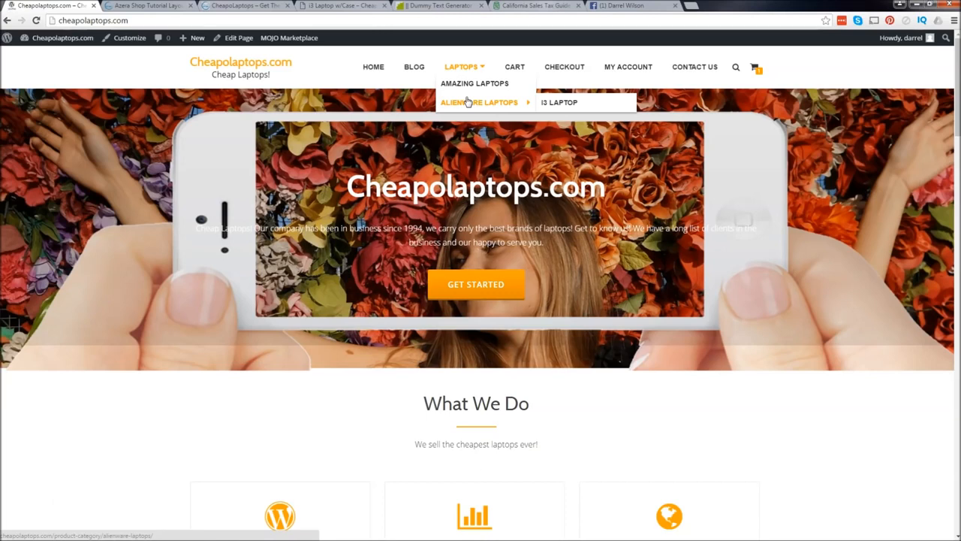
click(378, 67)
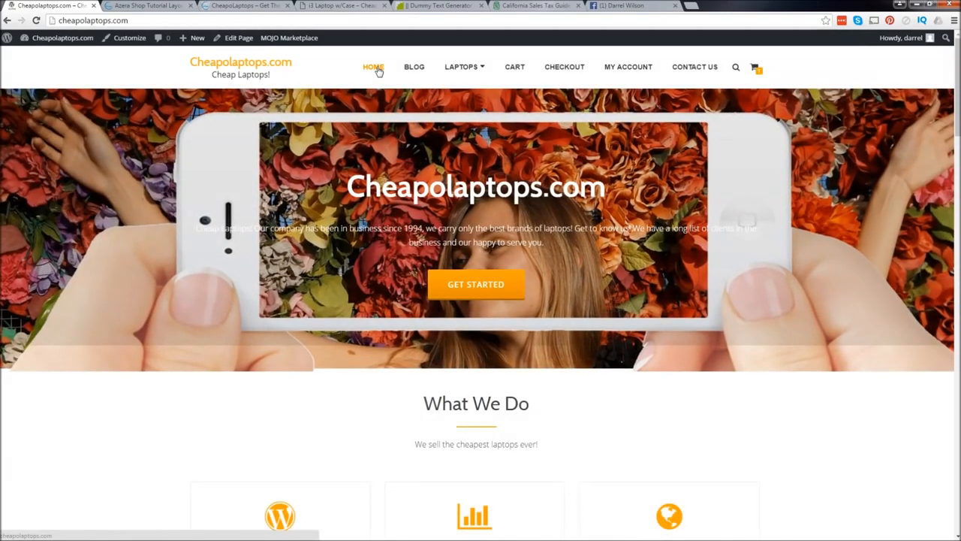
Step: Open google.com in a new browser tab and search for "logomkr"
click(693, 6)
text(google.com)
key(Return)
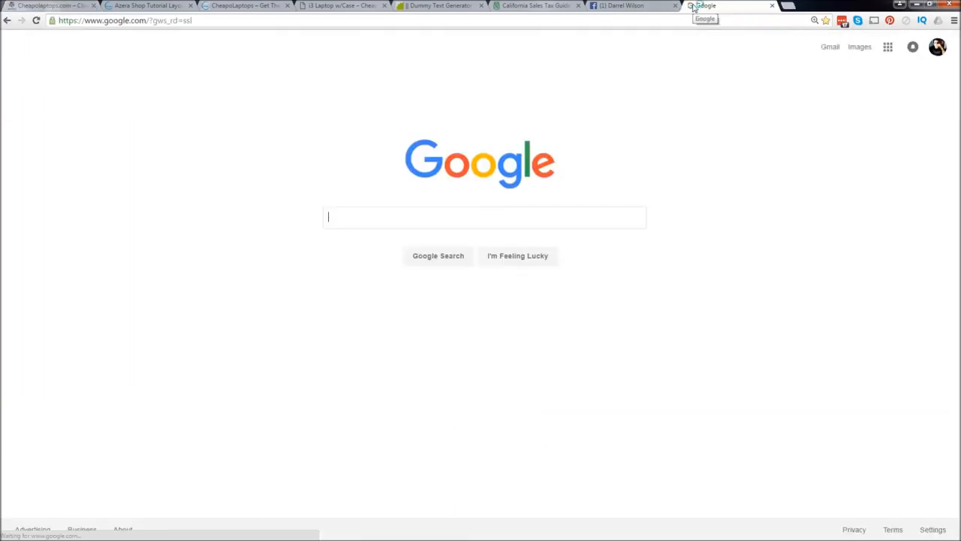
text(lo)
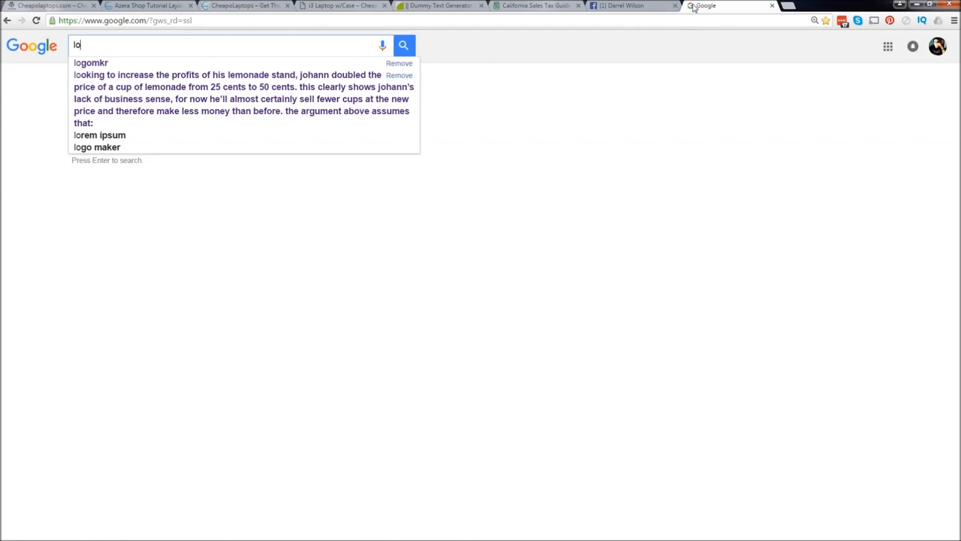
text(gomkr)
key(Return)
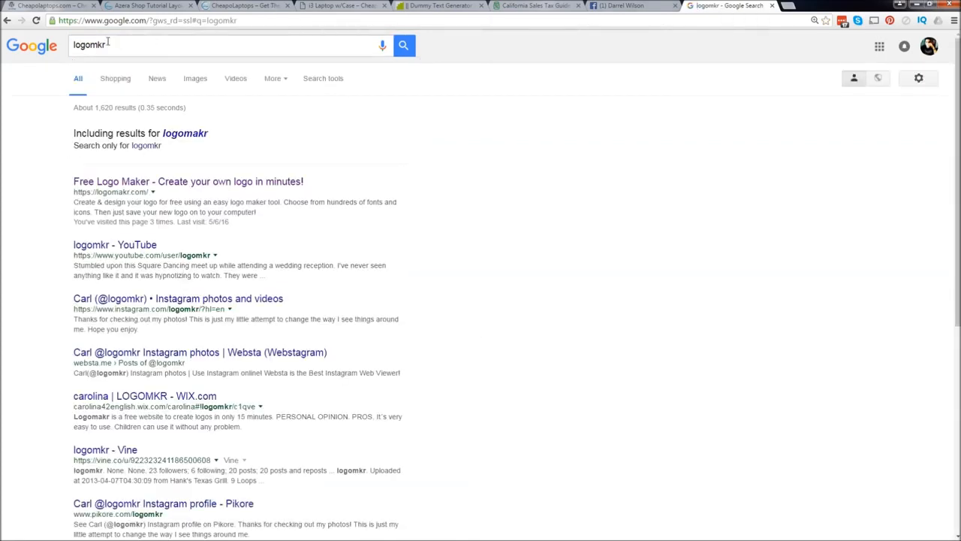
Step: Correct the search to "logomakr" and open the Free Logo Maker site at logomakr.com
click(118, 45)
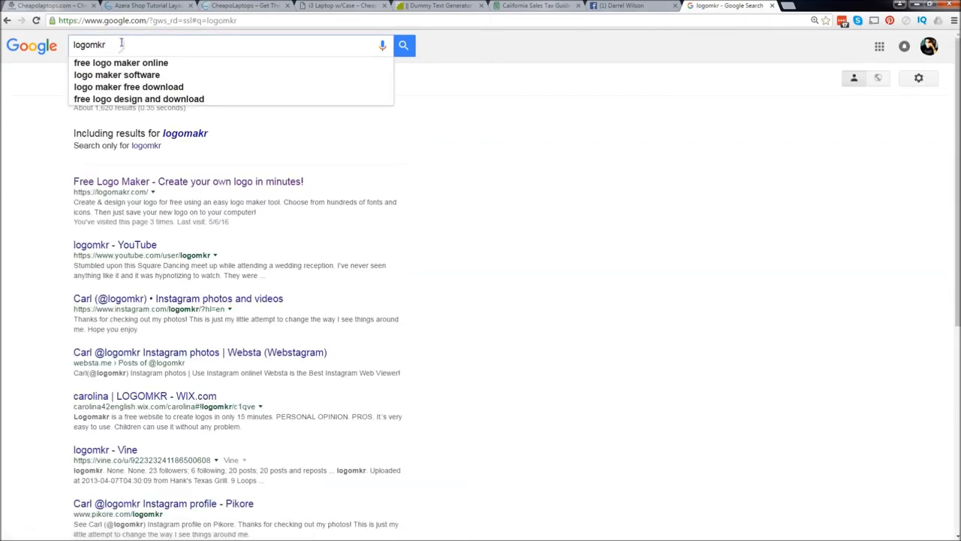
key(BackSpace)
key(BackSpace)
text(akr)
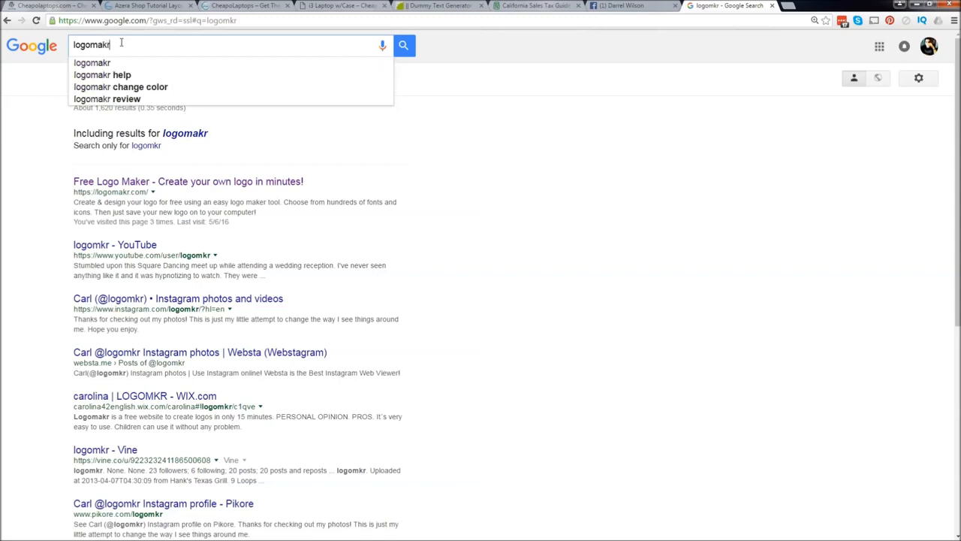
key(Return)
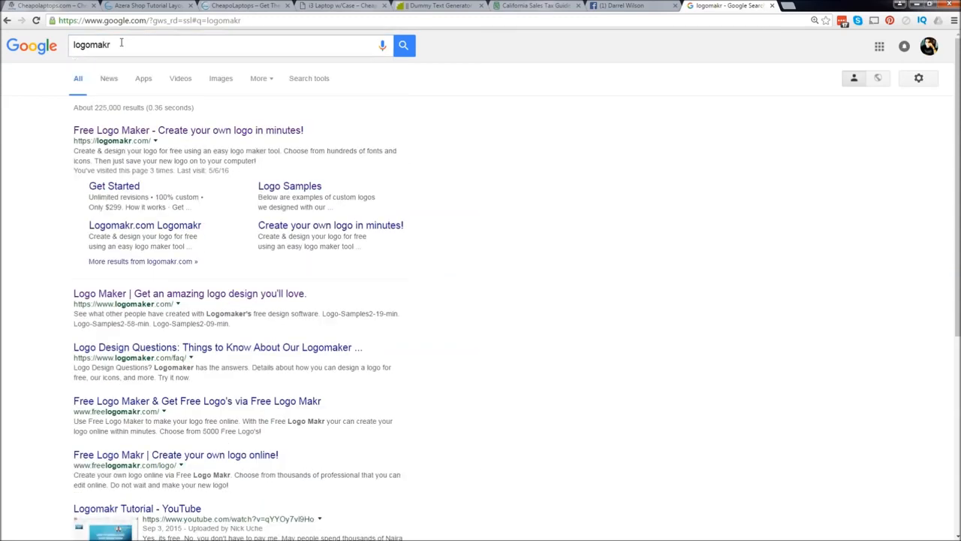
click(141, 131)
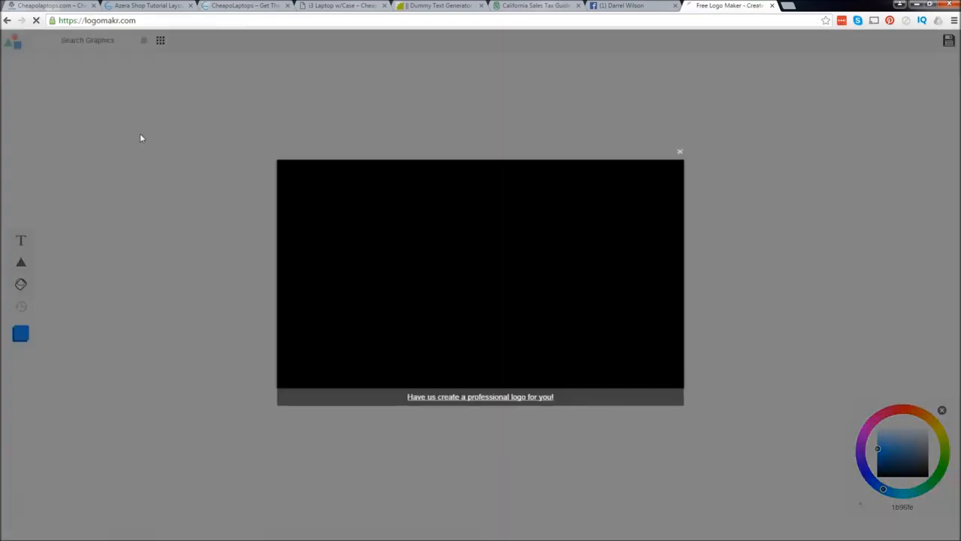
Step: Dismiss the intro video, search the graphics for "computer" and add the outlined desktop monitor icon to the canvas
click(680, 152)
click(96, 38)
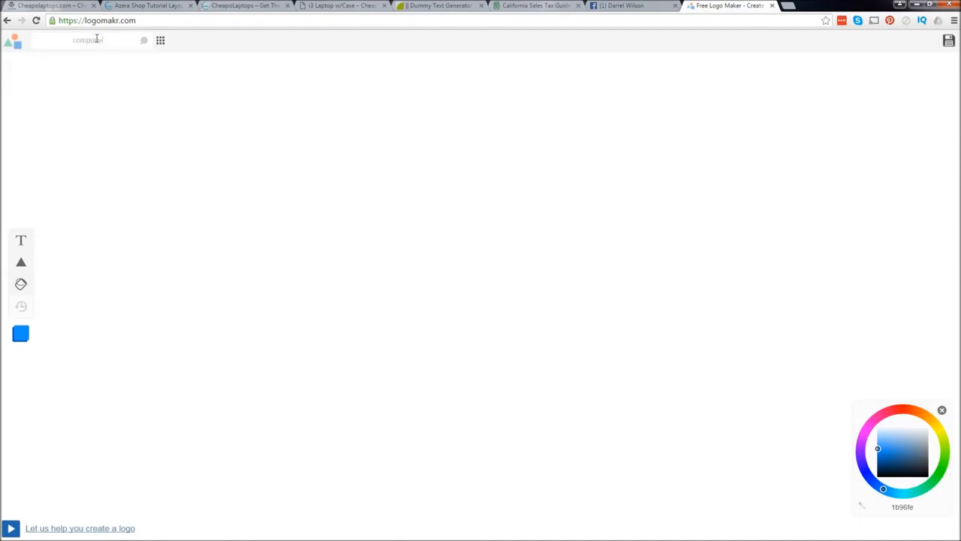
text(computer)
key(Return)
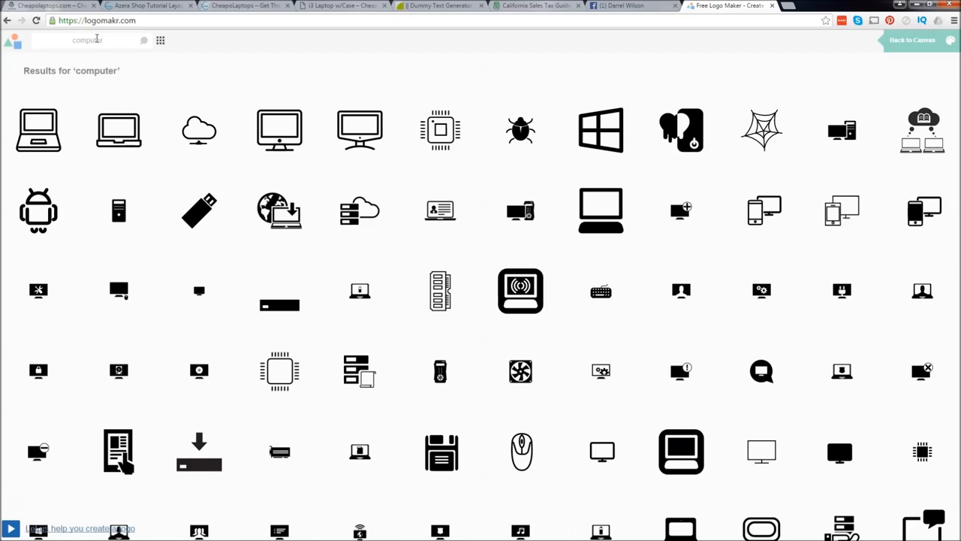
click(292, 139)
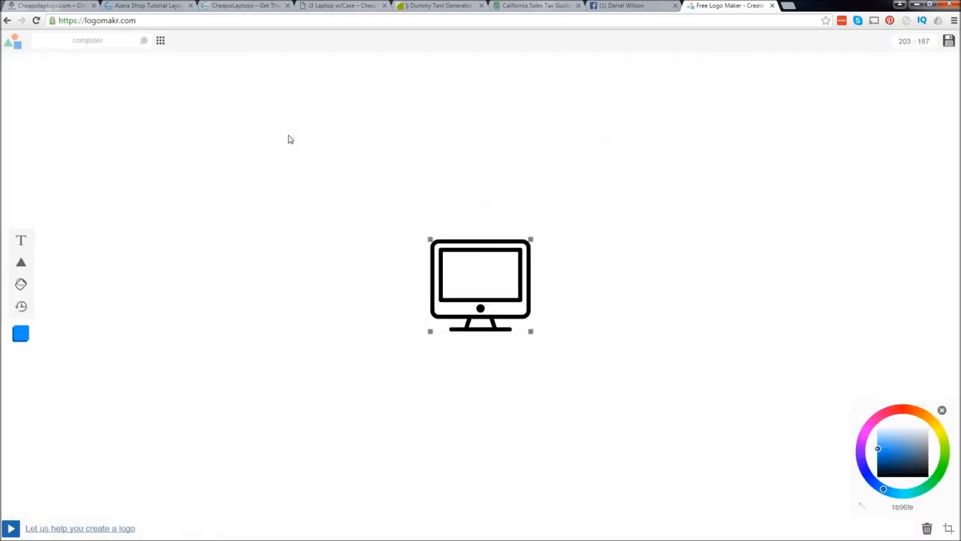
Step: Add a text object just below the monitor icon and set its wording to "CheapoLaptops"
click(21, 241)
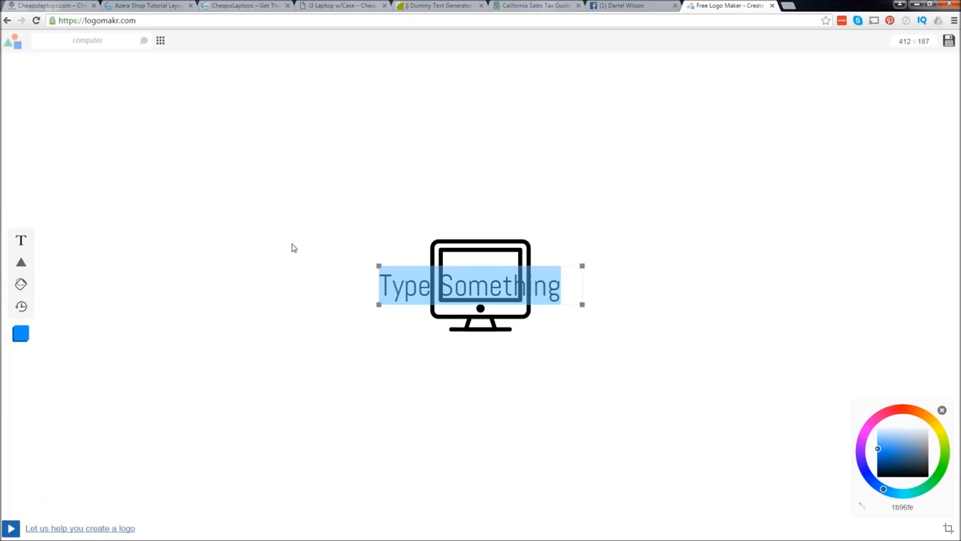
click(563, 341)
drag(557, 297, 544, 355)
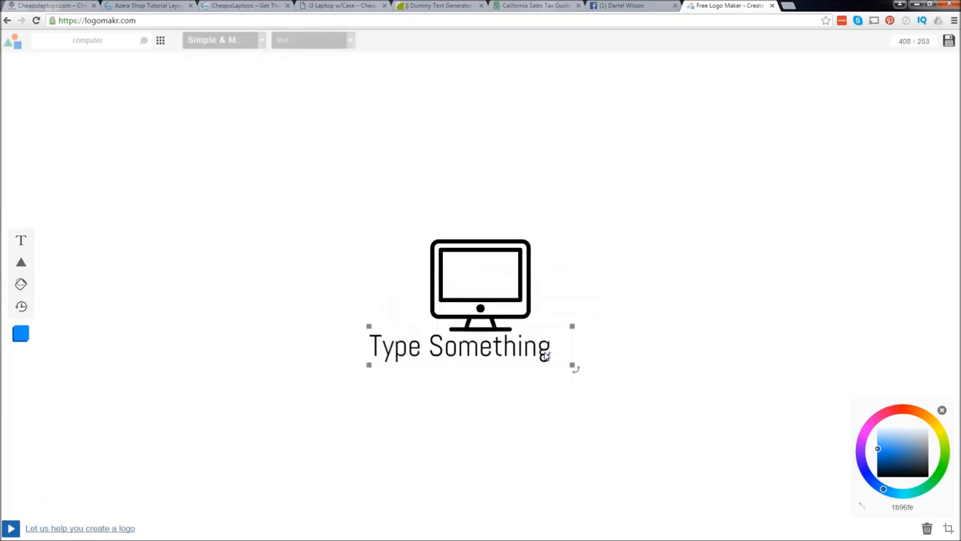
double_click(544, 356)
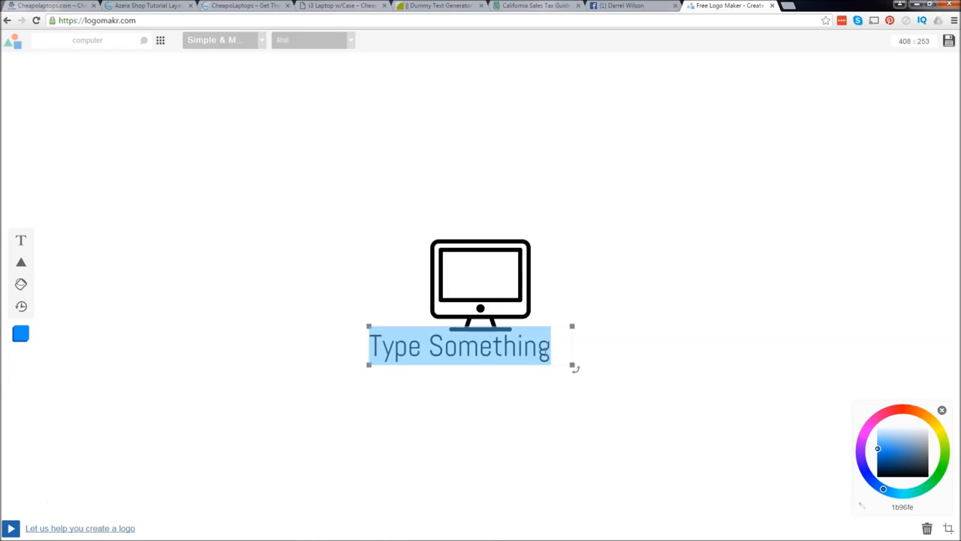
text(CheapoLAptops)
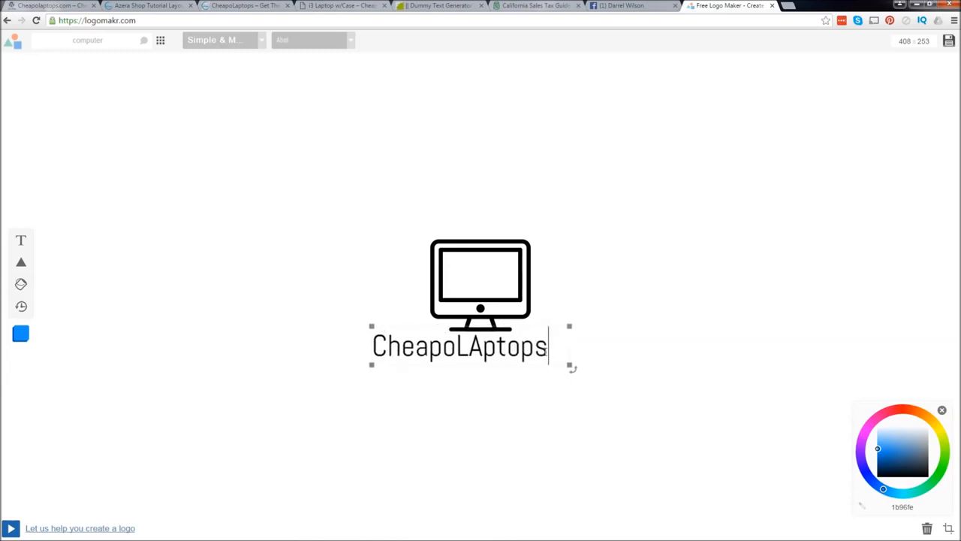
click(481, 345)
key(BackSpace)
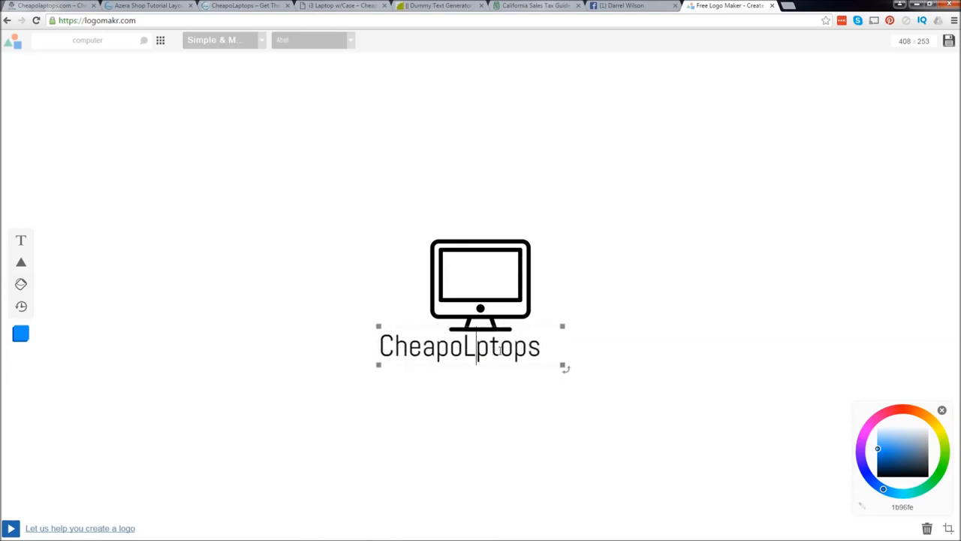
text(a)
Step: Color the CheapoLaptops text pink and shift it slightly to center it under the monitor icon
drag(561, 350, 387, 350)
click(458, 350)
drag(542, 350, 327, 353)
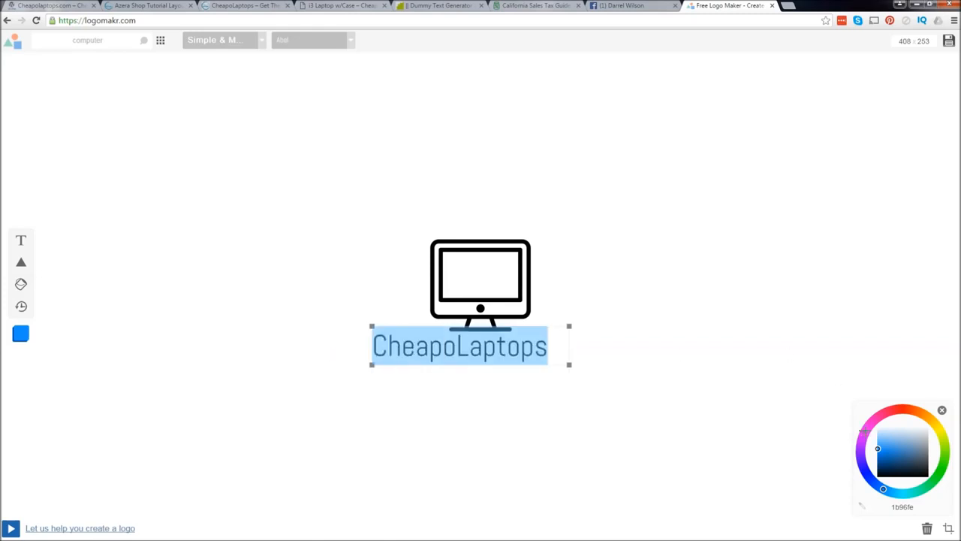
click(866, 432)
drag(505, 350, 526, 352)
Step: Recolor the monitor icon orange (ff9300)
click(529, 293)
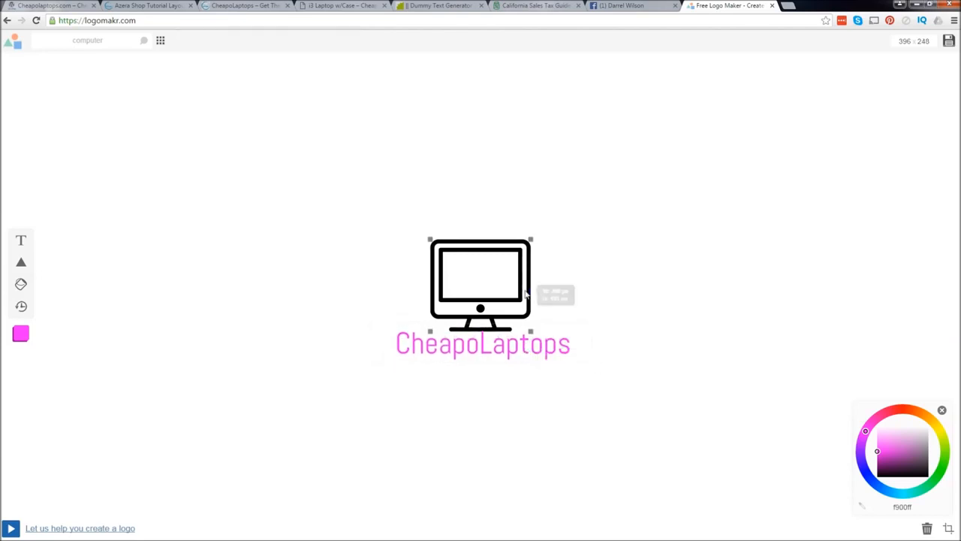
click(926, 422)
drag(926, 422, 927, 415)
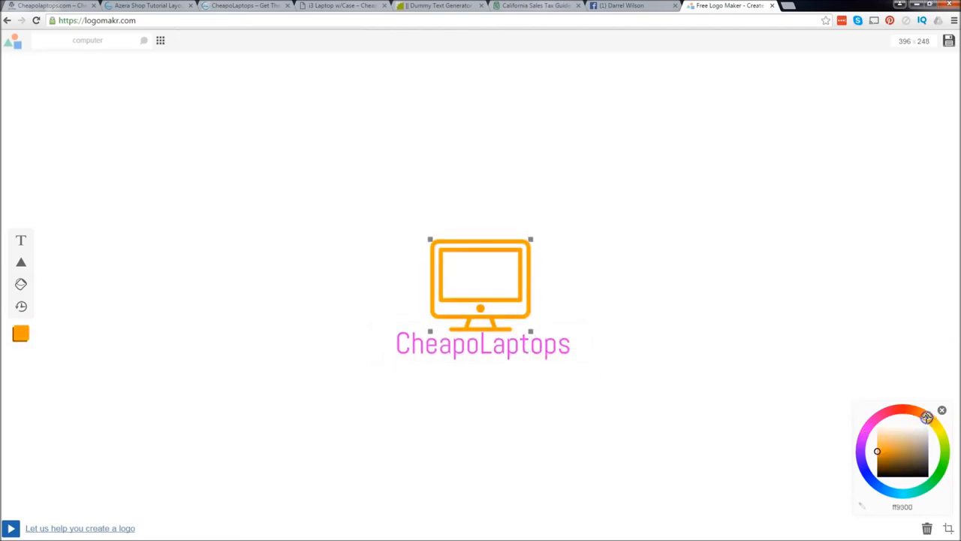
click(779, 325)
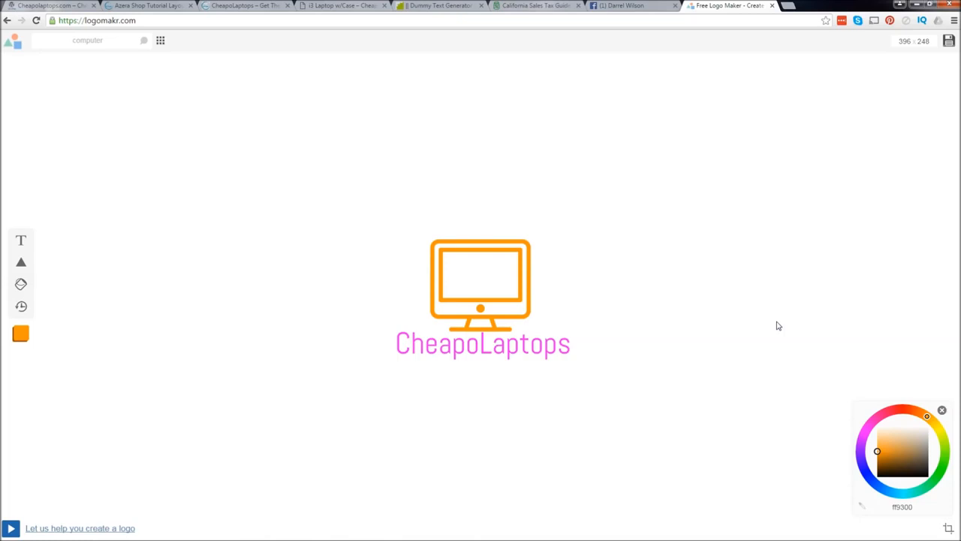
Step: Move the CheapoLaptops text over the monitor's screen and save the logo to the computer
drag(566, 361, 565, 295)
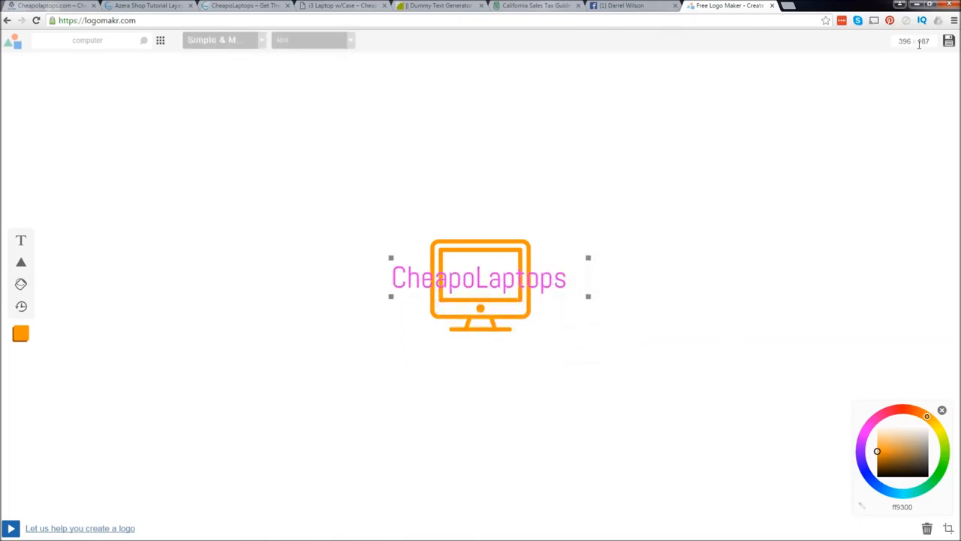
click(948, 43)
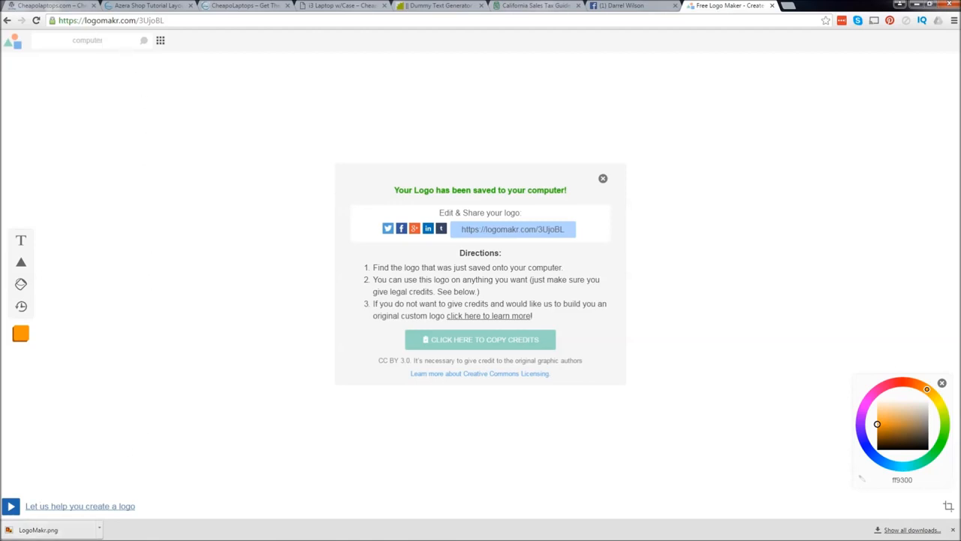
click(602, 179)
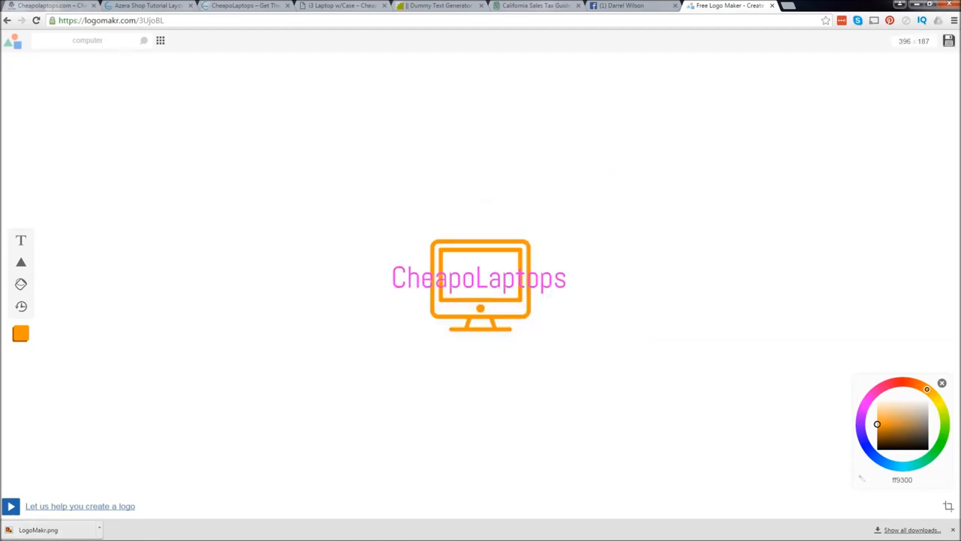
Step: Return to the Cheapolaptops.com site and open the general appearance options in its customizer
click(43, 7)
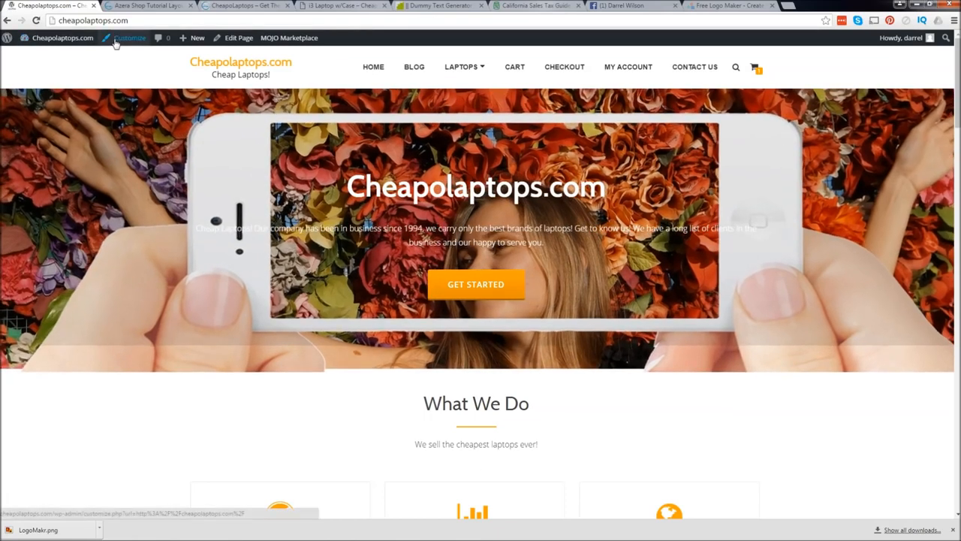
click(115, 39)
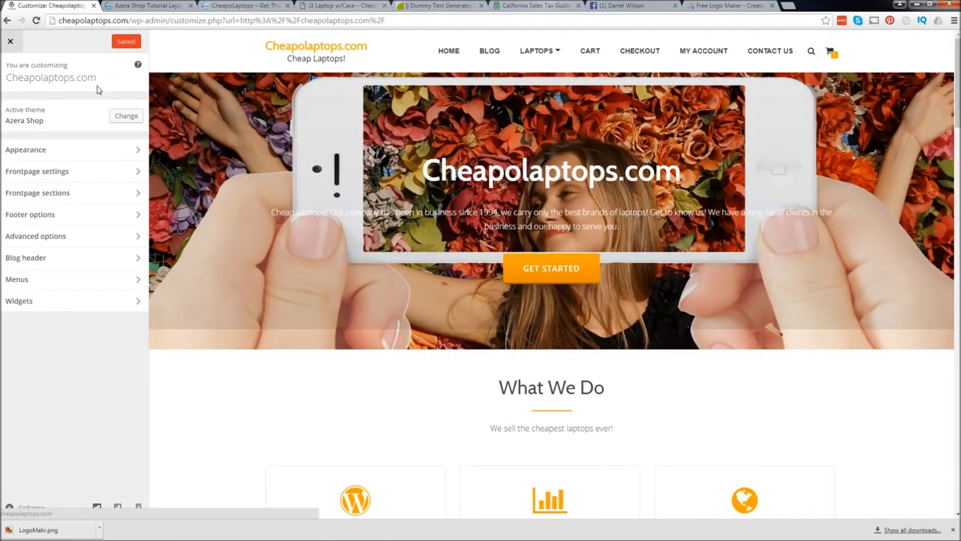
click(68, 152)
click(68, 110)
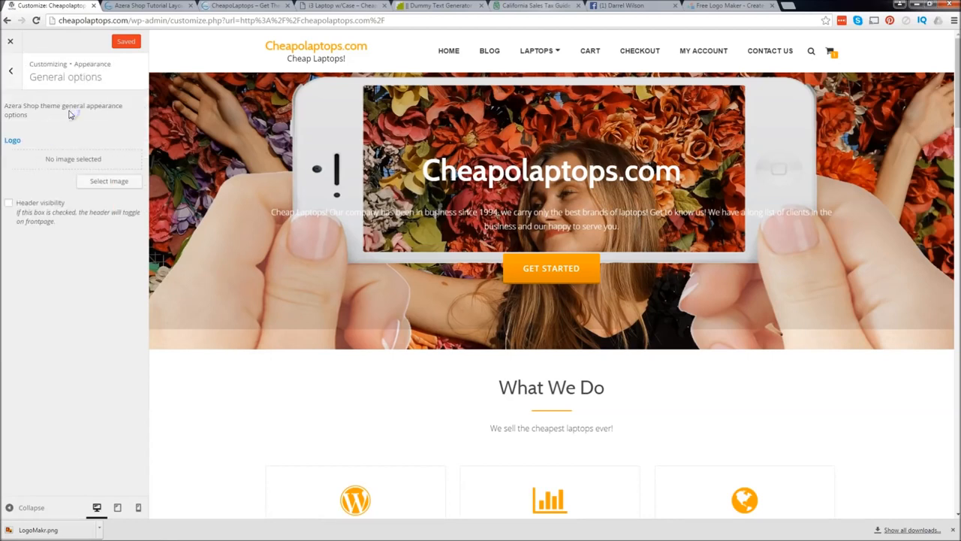
Step: Upload LogoMakr.png from the Downloads folder as the site logo, publish it and return to the live site
click(93, 184)
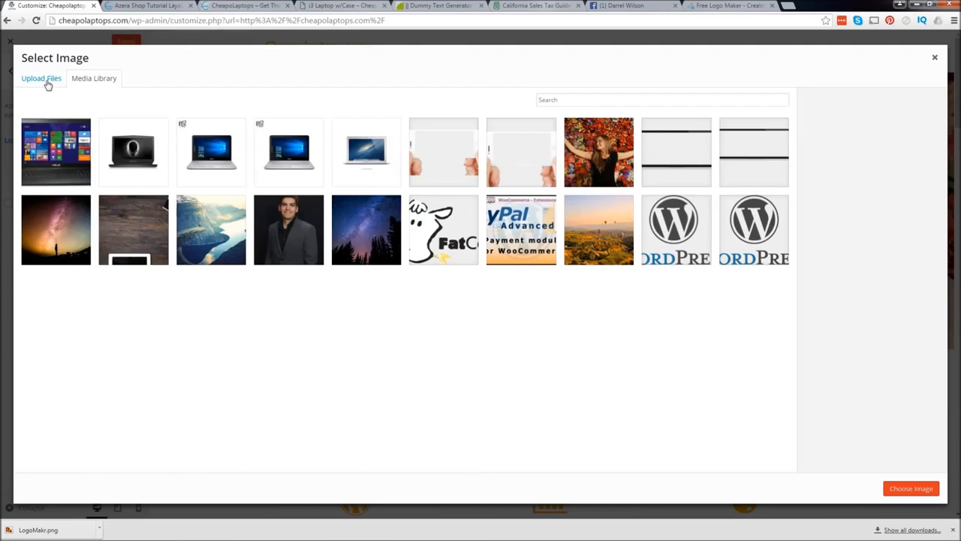
click(45, 81)
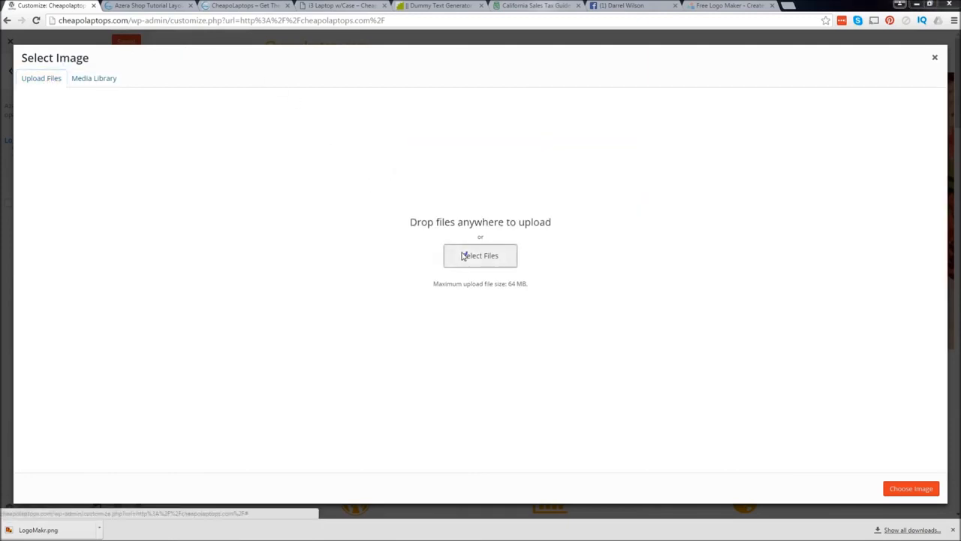
click(468, 255)
click(47, 79)
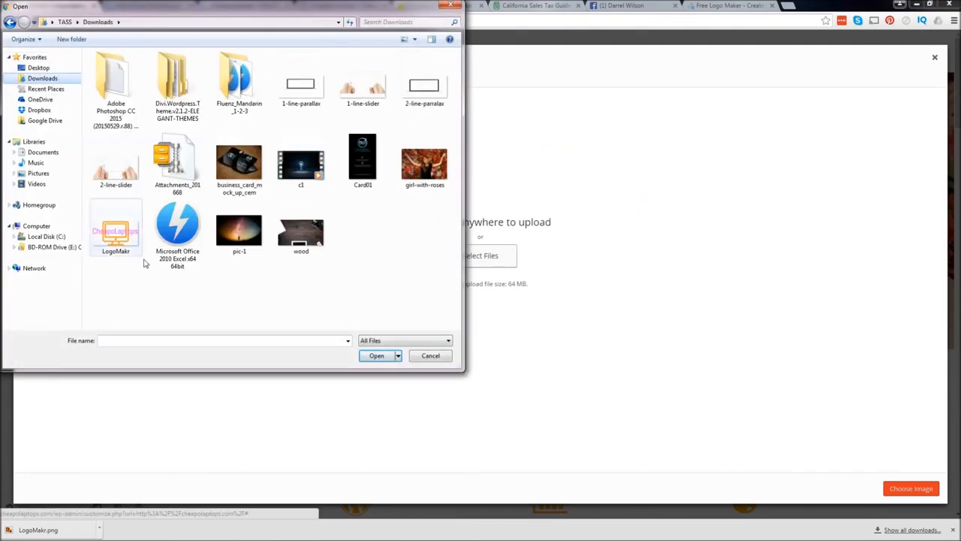
double_click(114, 242)
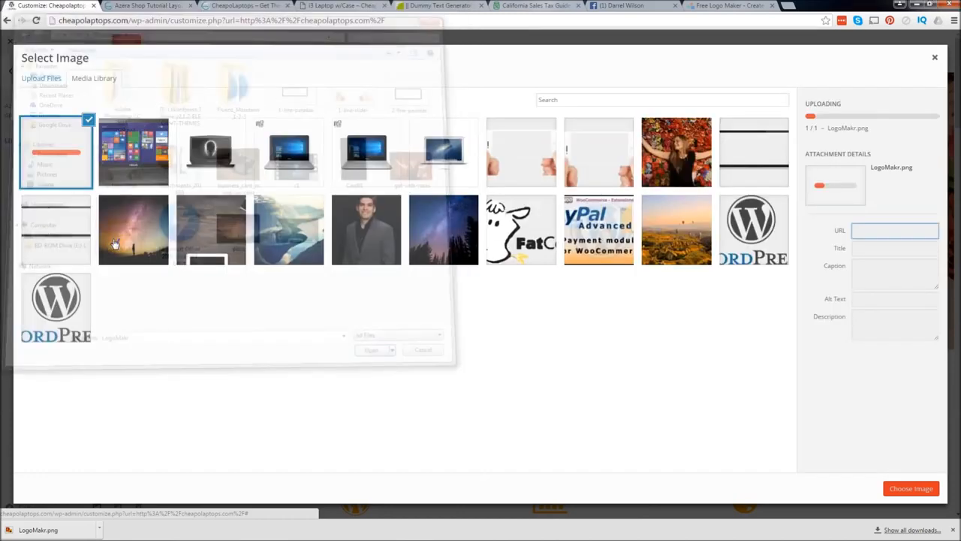
click(921, 489)
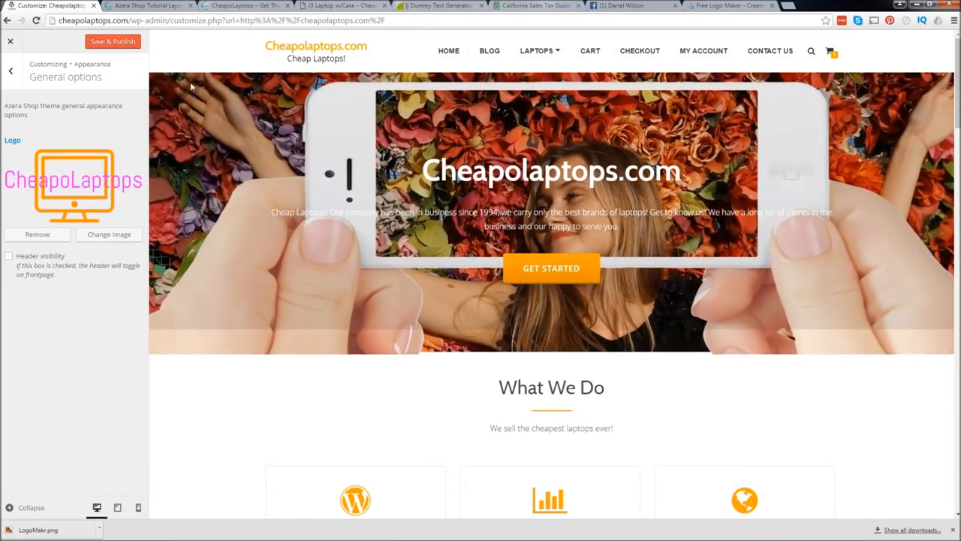
click(114, 42)
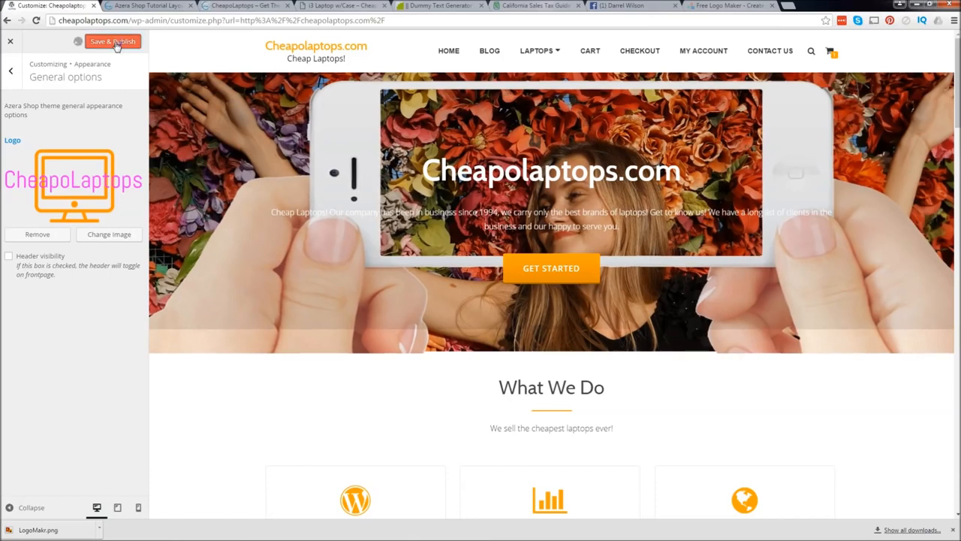
click(9, 42)
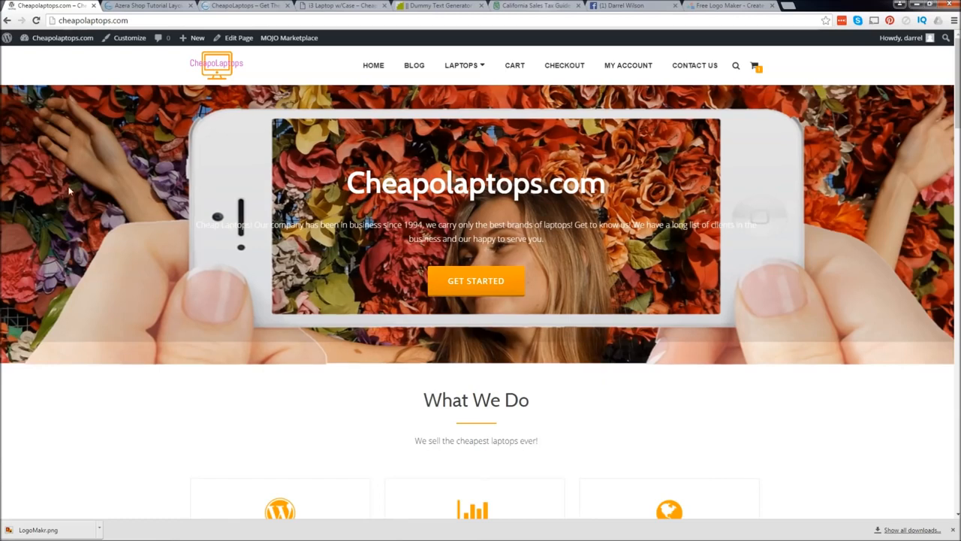
Step: In Menu 1, make the i3 laptop item a direct sub item of Laptops and save the menu
mouse_move(63, 37)
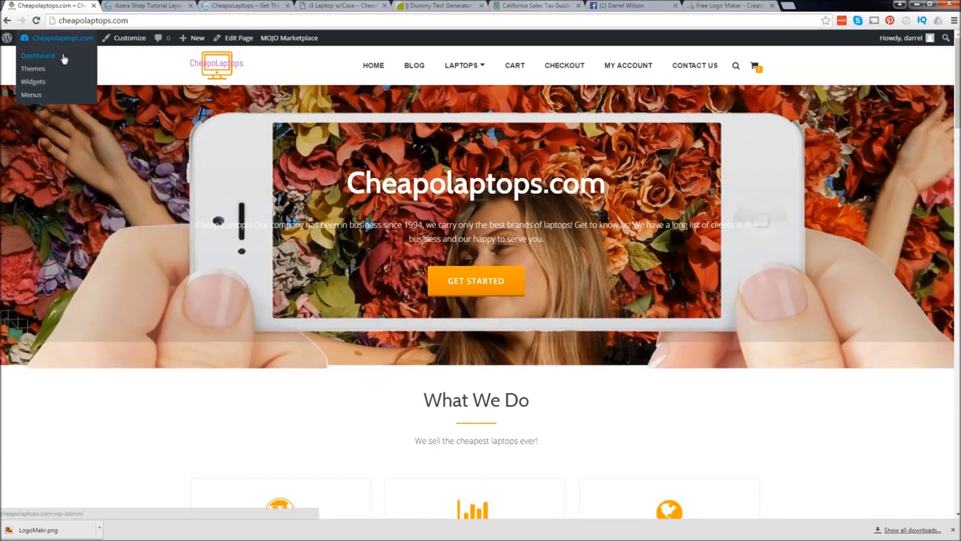
mouse_move(463, 67)
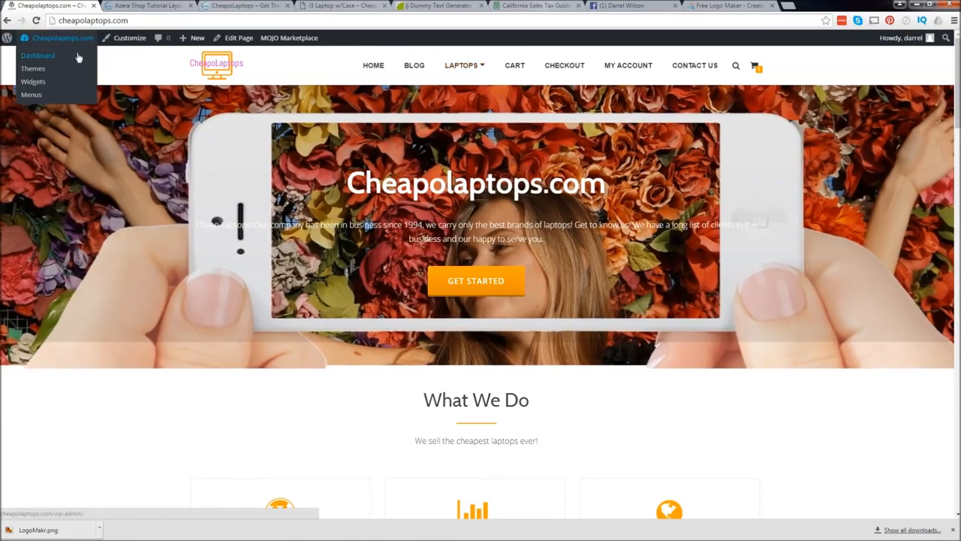
click(75, 56)
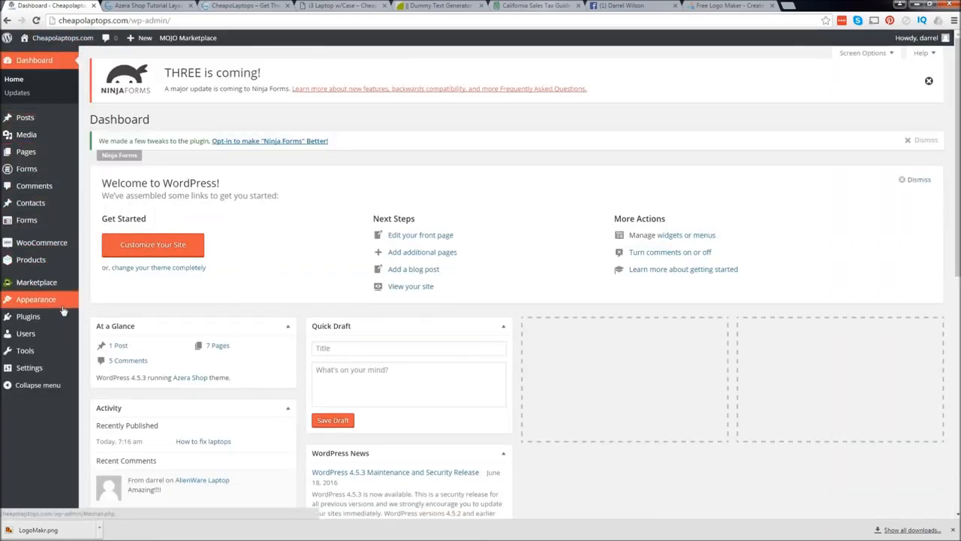
mouse_move(62, 316)
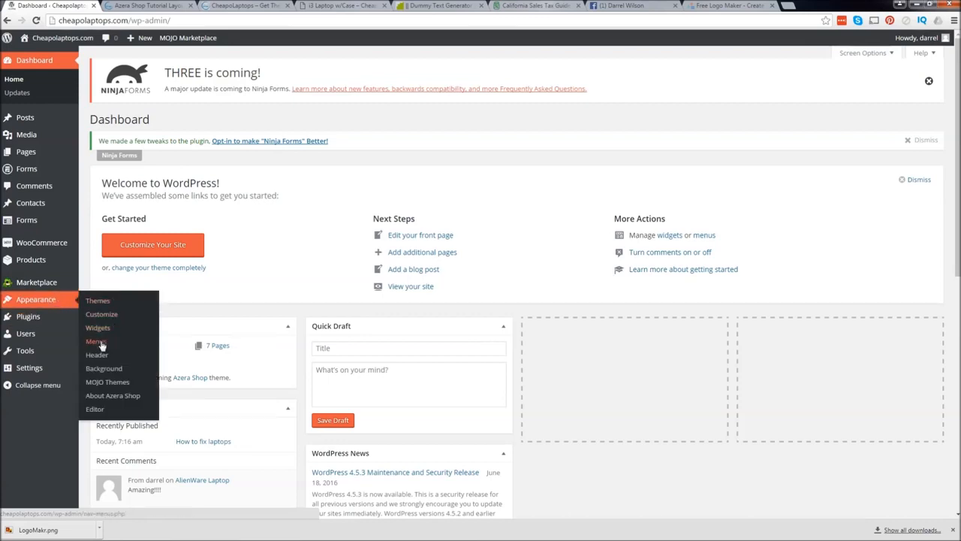
click(97, 341)
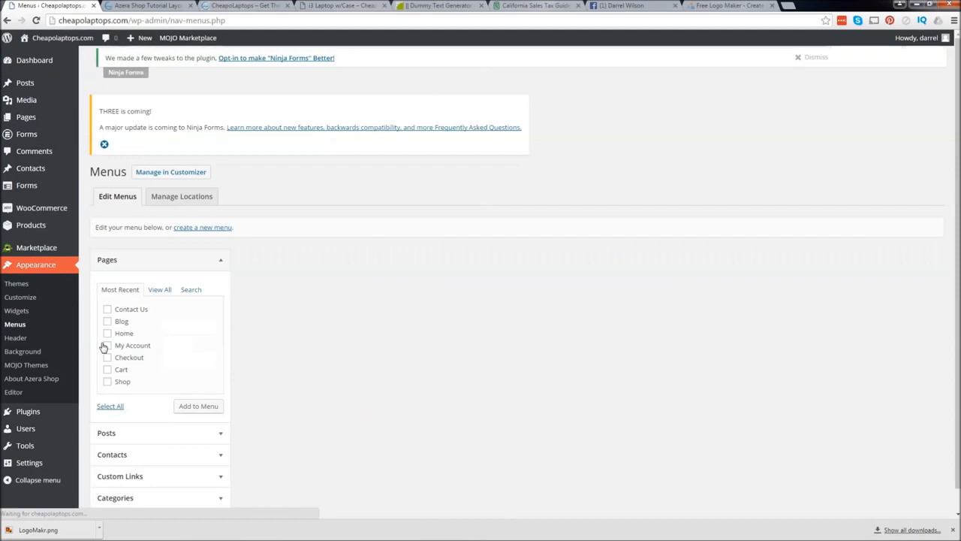
scroll(189, 296, down, 3)
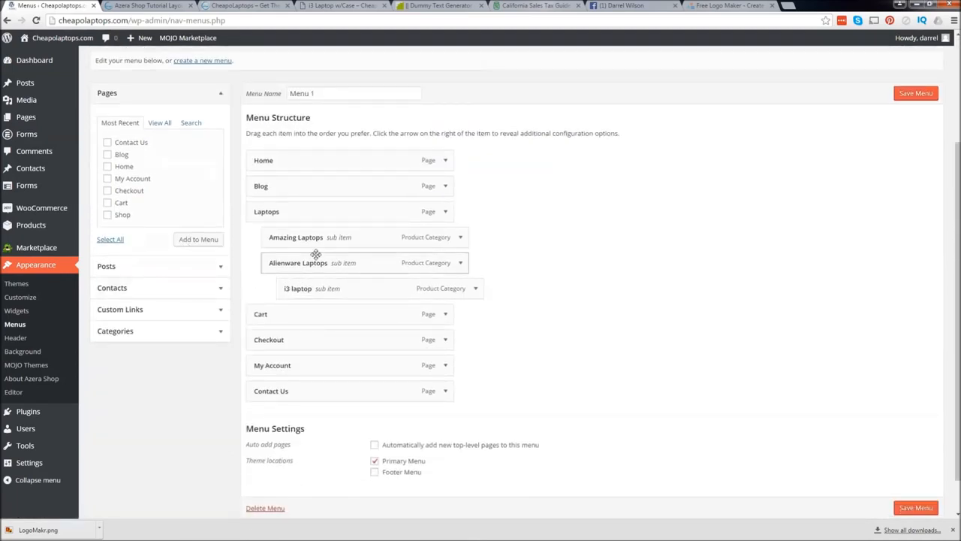
drag(418, 287, 392, 290)
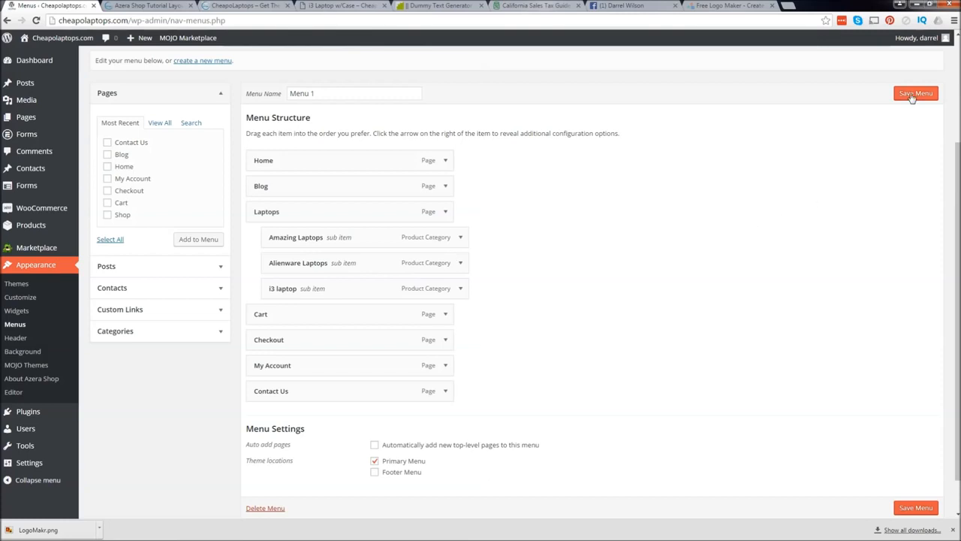
click(911, 95)
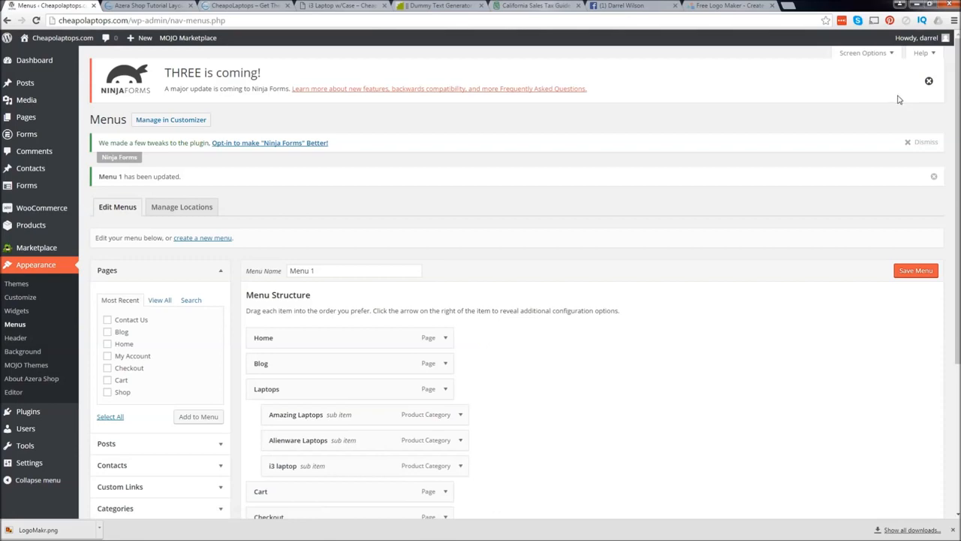
Step: Review the live store's home page from its header through products, staff and customers down to the footer
click(64, 54)
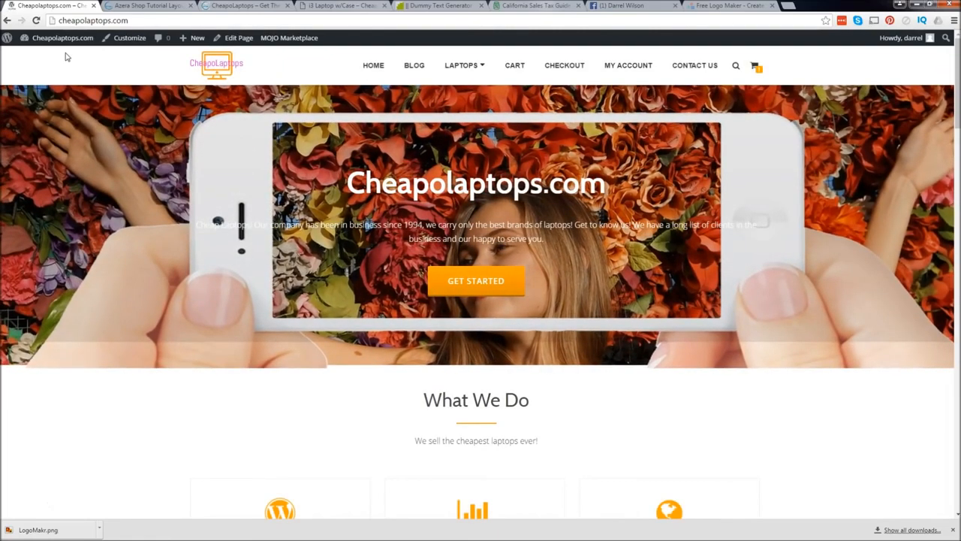
scroll(237, 191, down, 9)
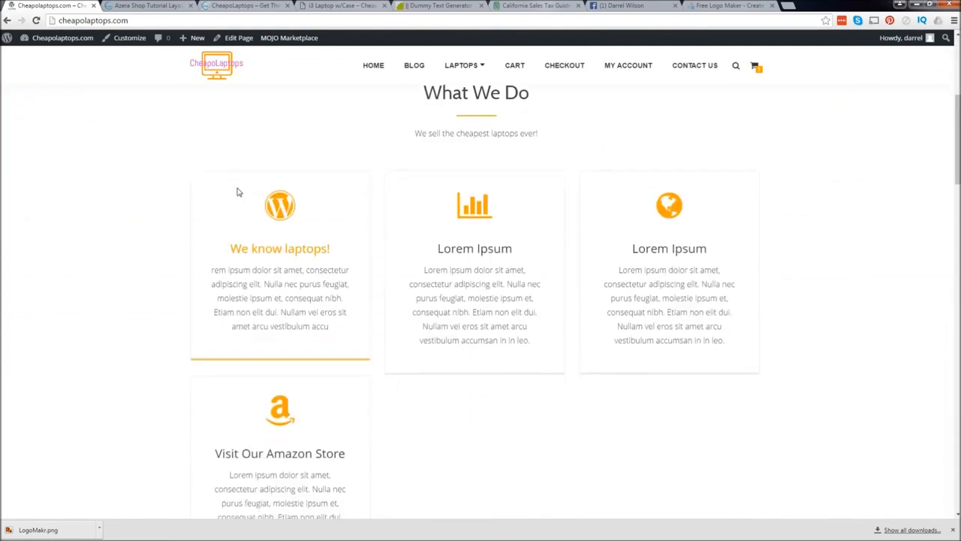
scroll(425, 195, down, 4)
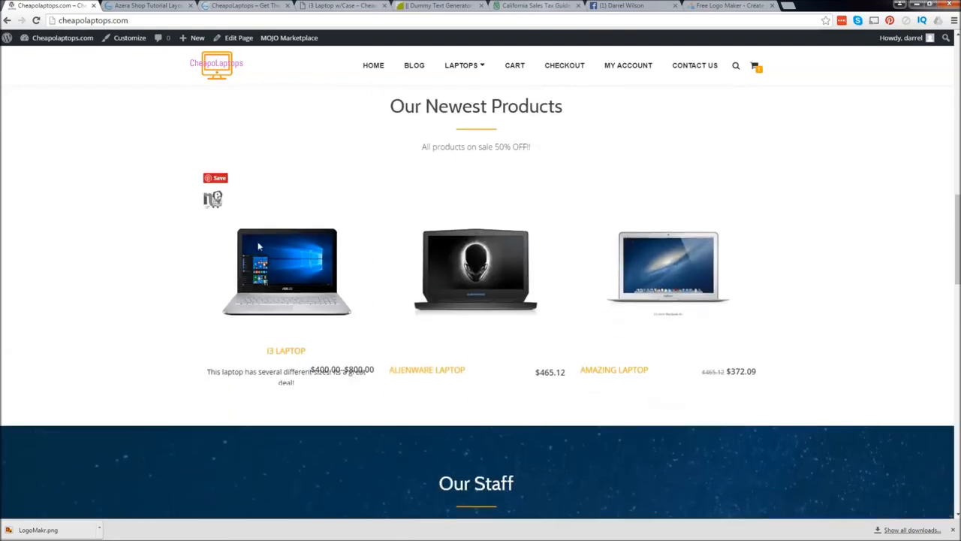
scroll(306, 243, down, 8)
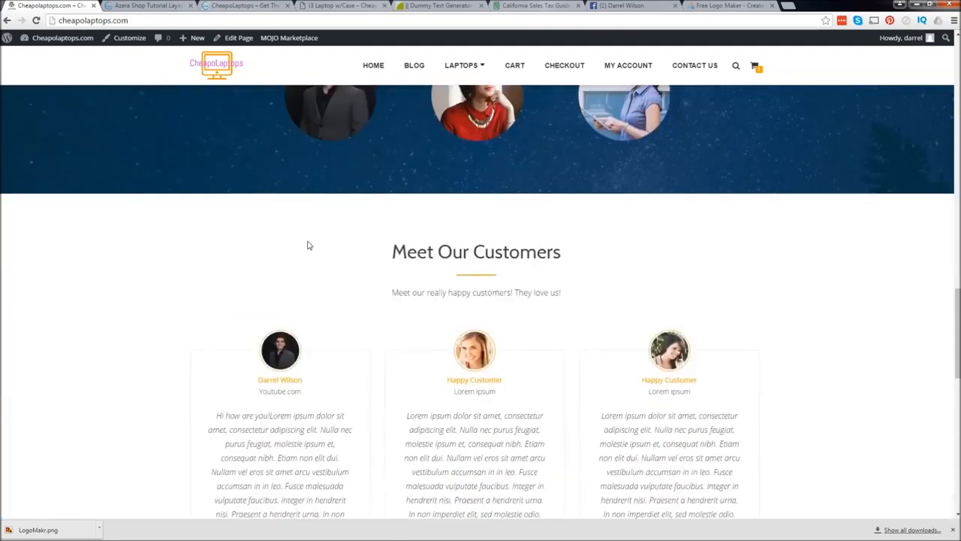
scroll(307, 244, down, 8)
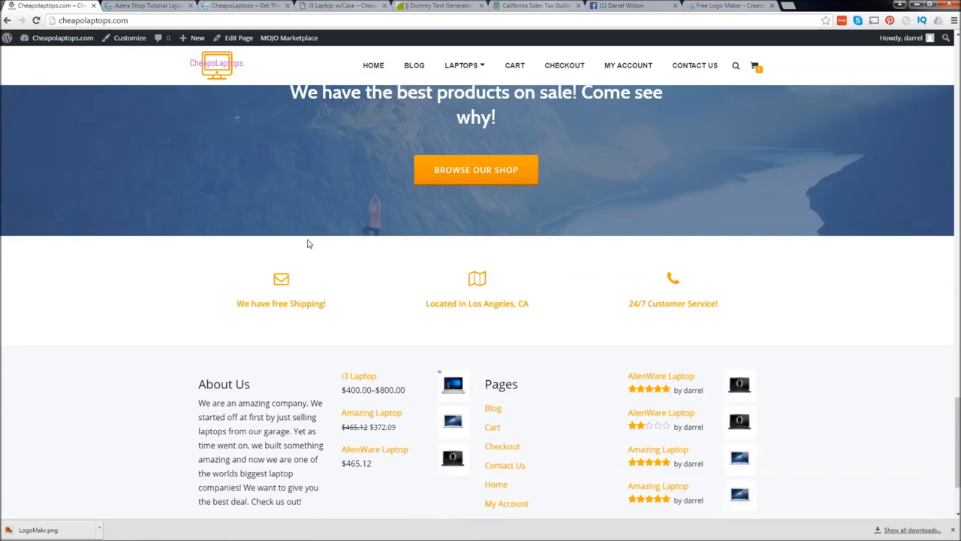
scroll(307, 244, down, 1)
scroll(307, 244, up, 15)
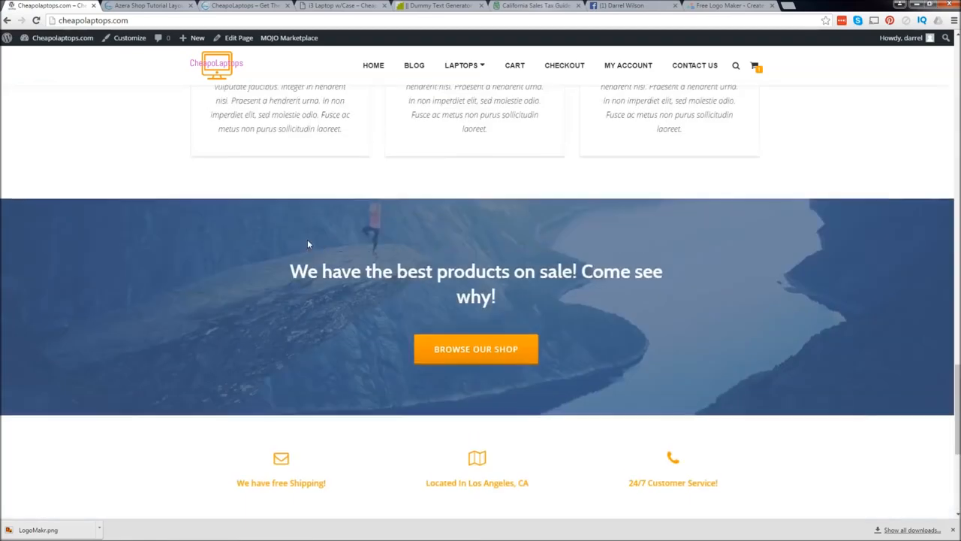
scroll(307, 243, up, 8)
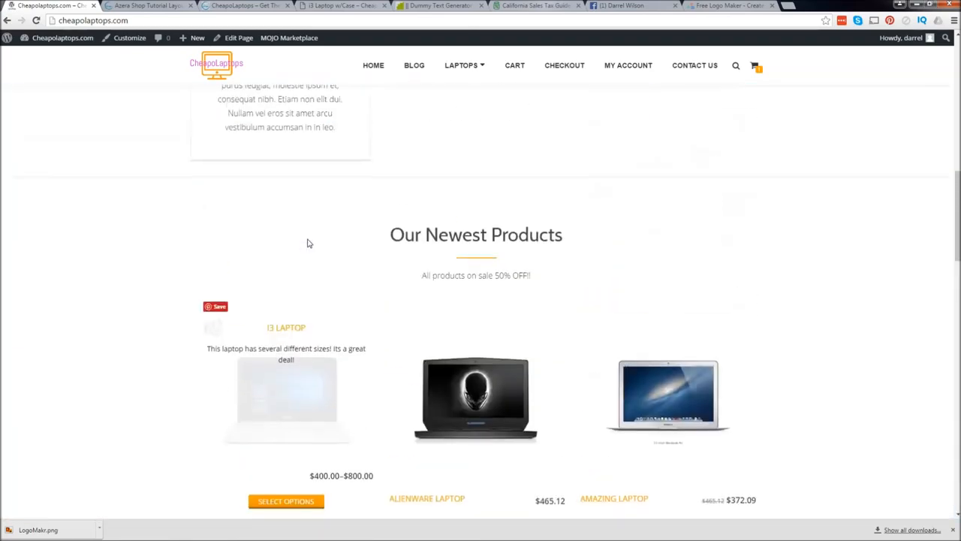
scroll(307, 243, up, 3)
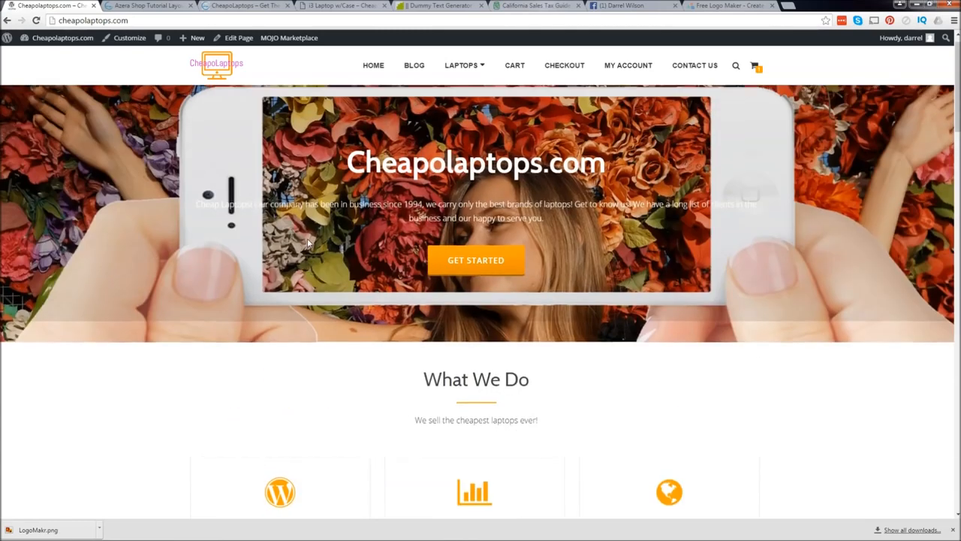
Step: Check the store's Blog, My Account and Contact Us pages and return to its home page
click(422, 69)
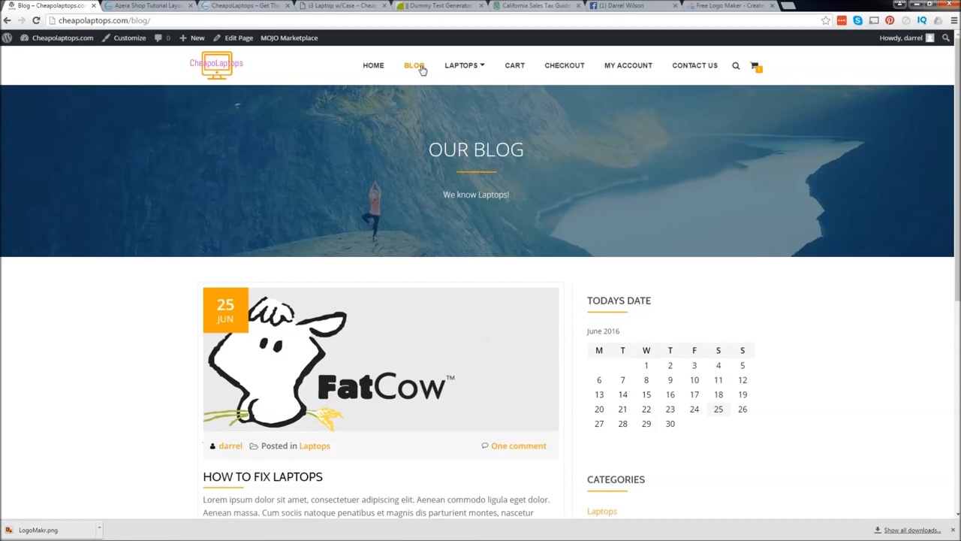
scroll(428, 113, down, 5)
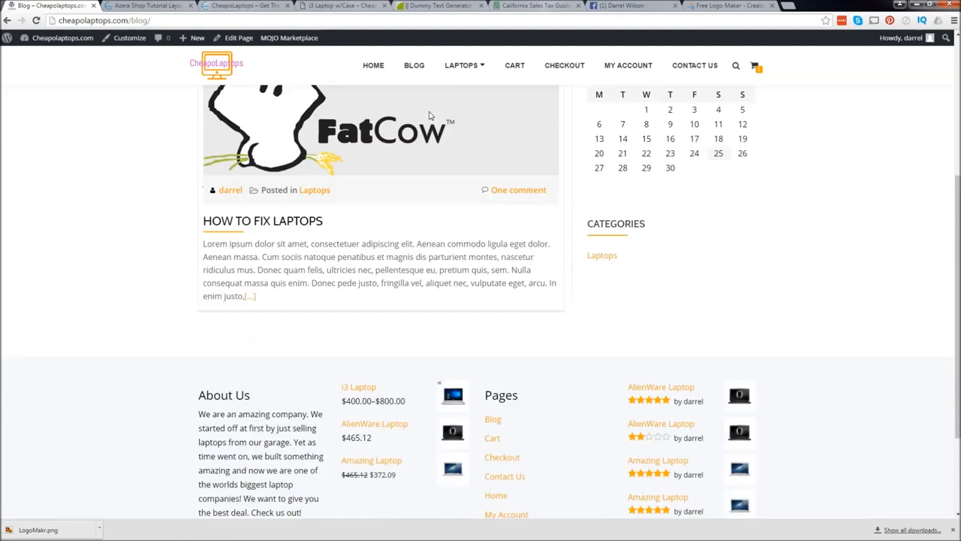
scroll(429, 117, up, 5)
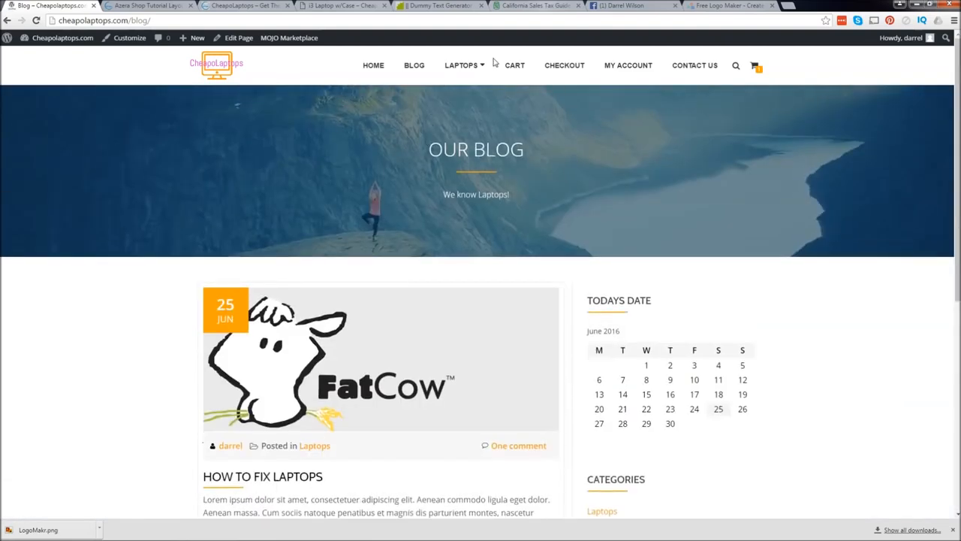
click(624, 66)
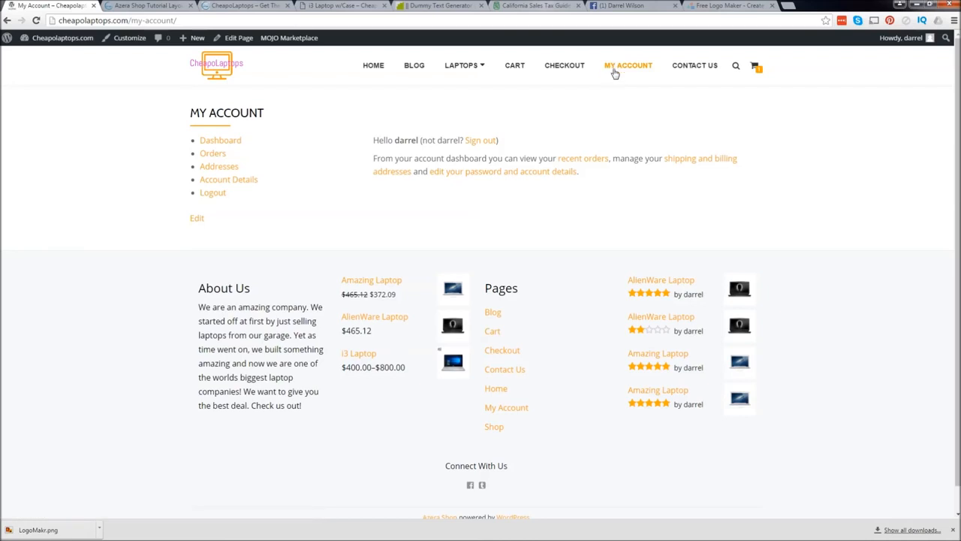
click(690, 67)
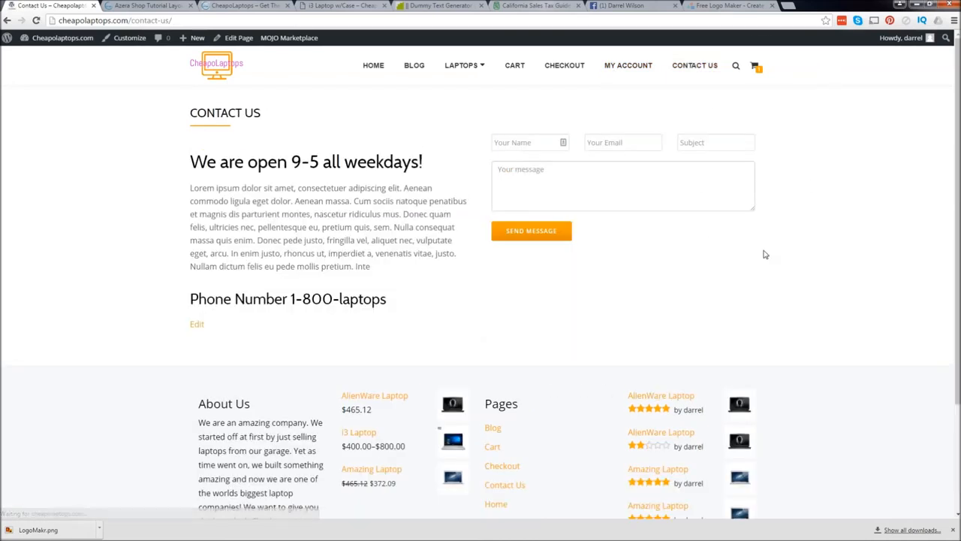
scroll(423, 187, down, 2)
scroll(423, 187, up, 2)
click(379, 67)
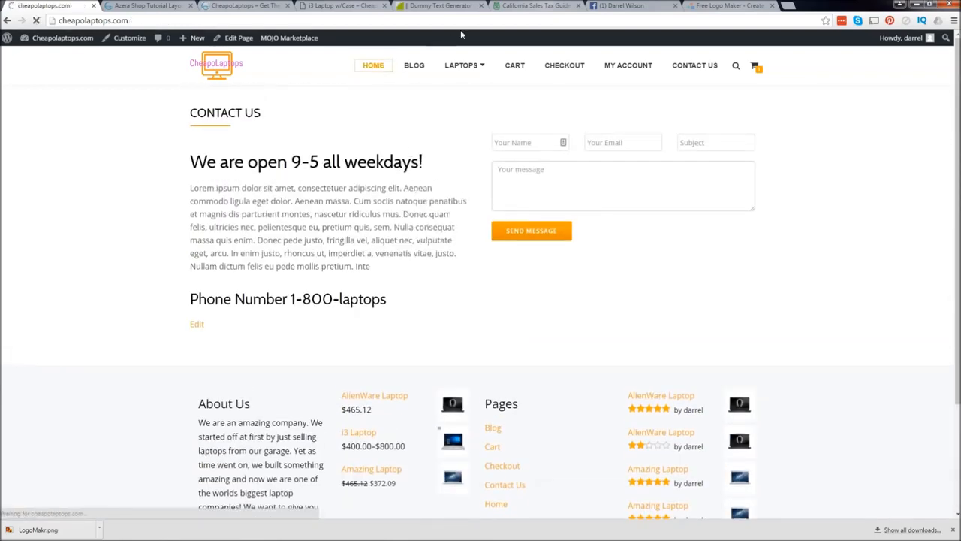
Step: Open the tutorial author's website in a new browser tab, view its WordPress themes page and return to its home page
click(788, 6)
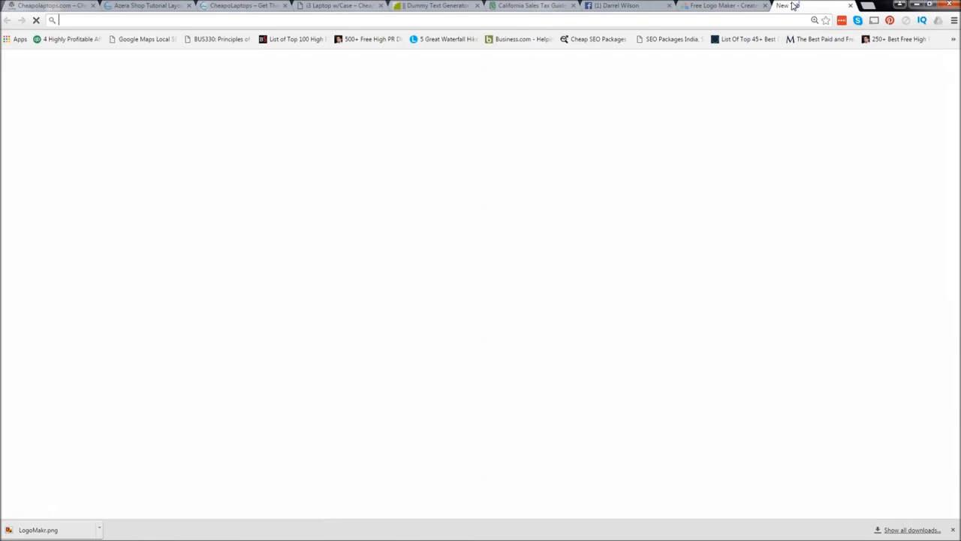
text(darrel)
key(Return)
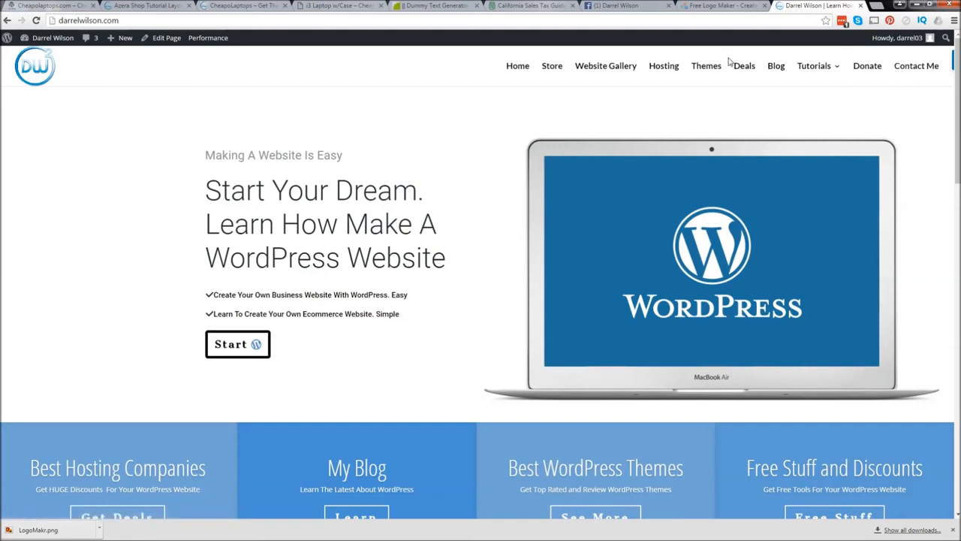
click(705, 66)
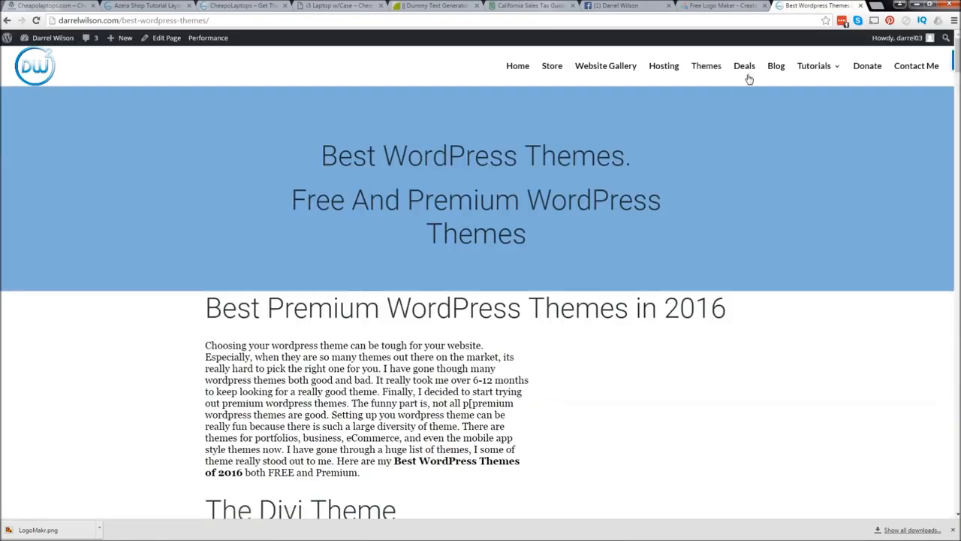
mouse_move(959, 64)
mouse_down()
mouse_move(958, 325)
mouse_move(959, 64)
mouse_up()
click(515, 67)
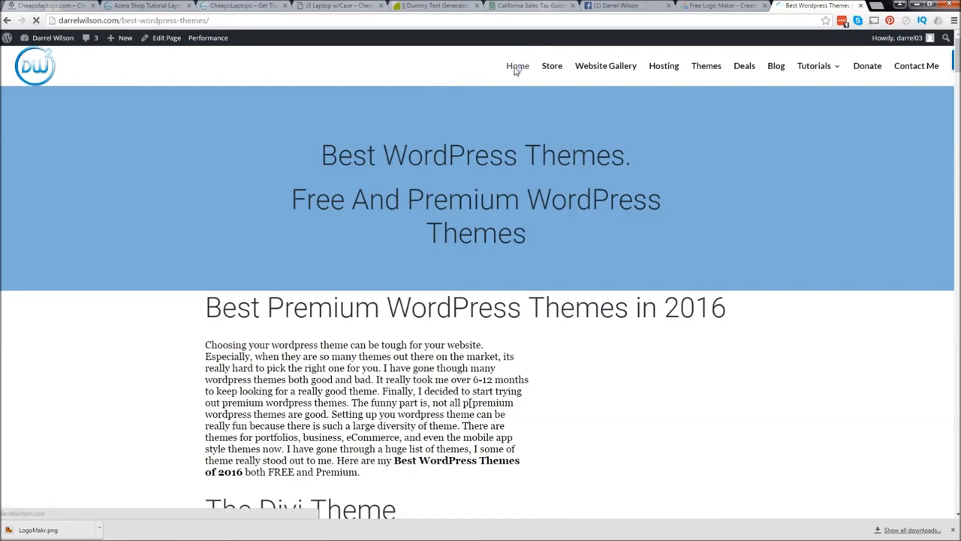